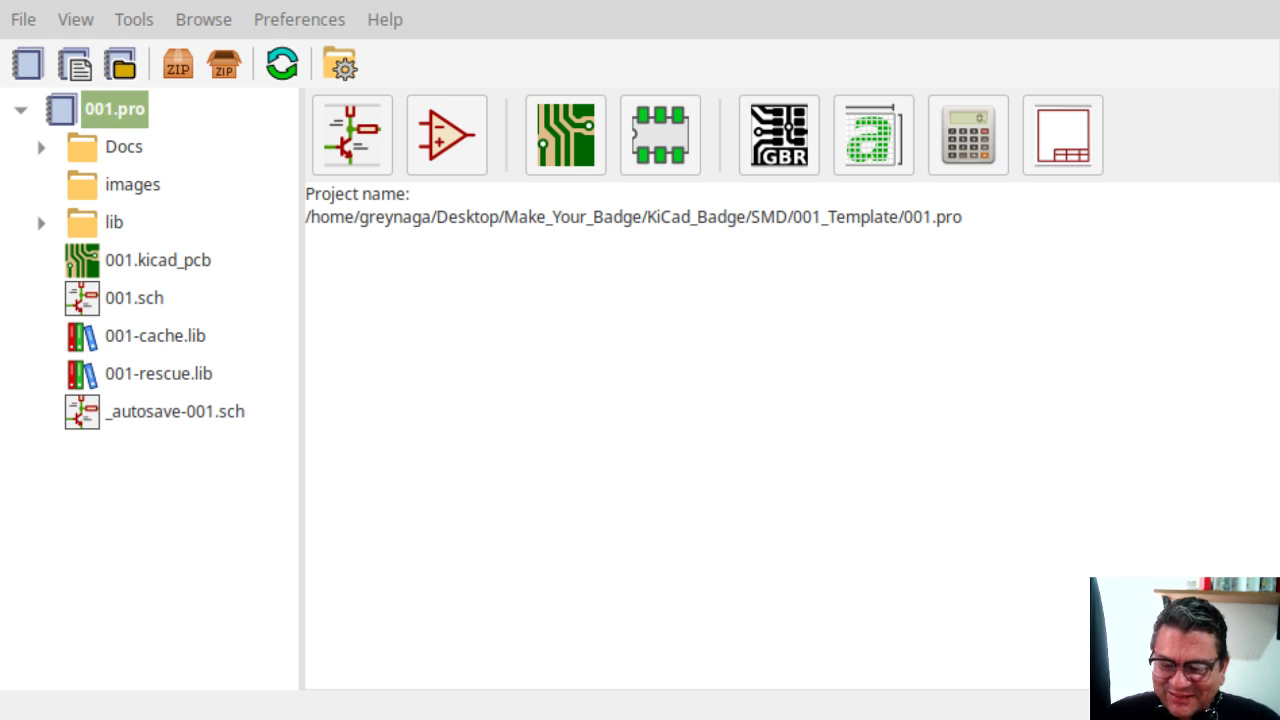
Switch to the browser and review the Guia.md contents from the required tools through the export to KiCad
key("alt+Tab")
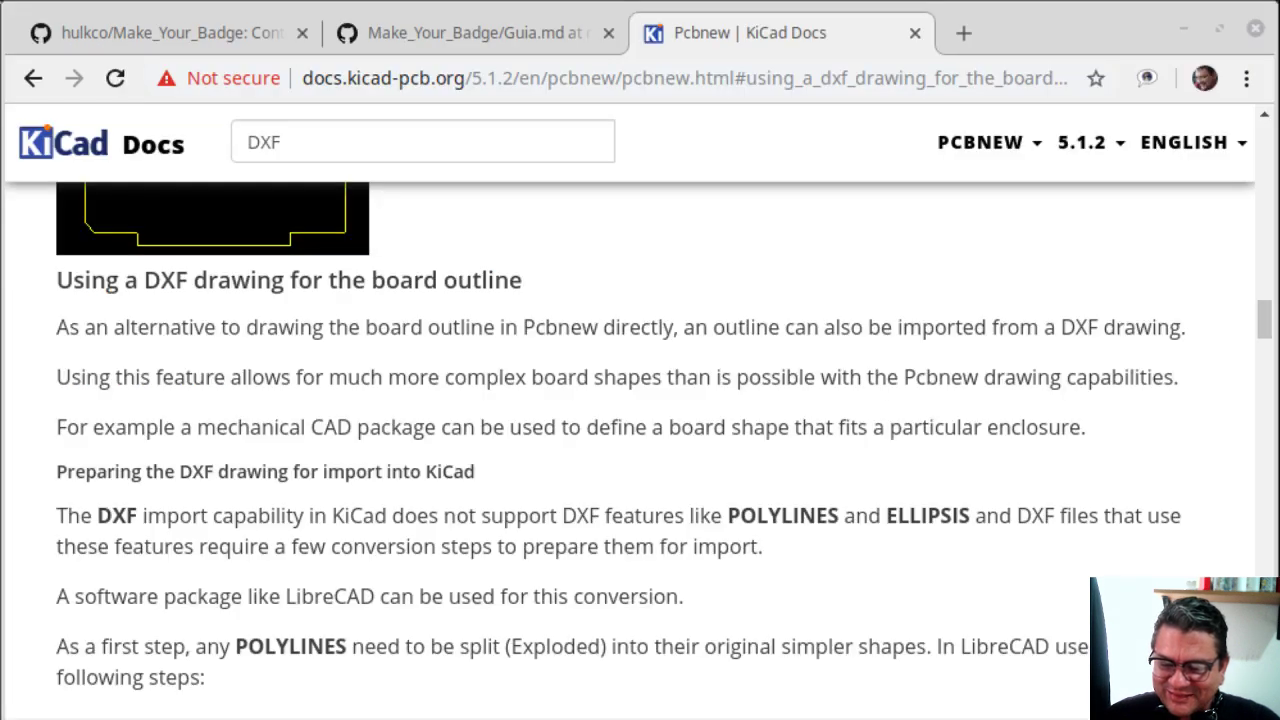
left_click(477, 48)
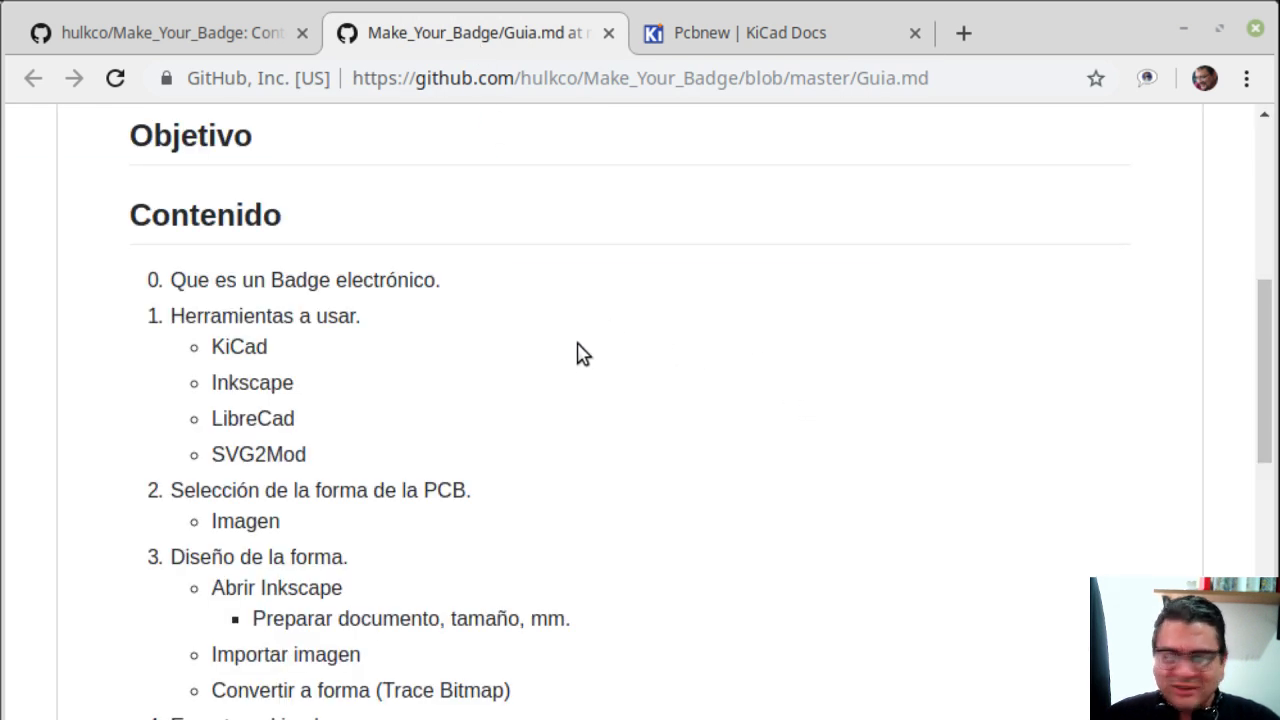
scroll(574, 360, "down", 1)
scroll(572, 360, "up", 5)
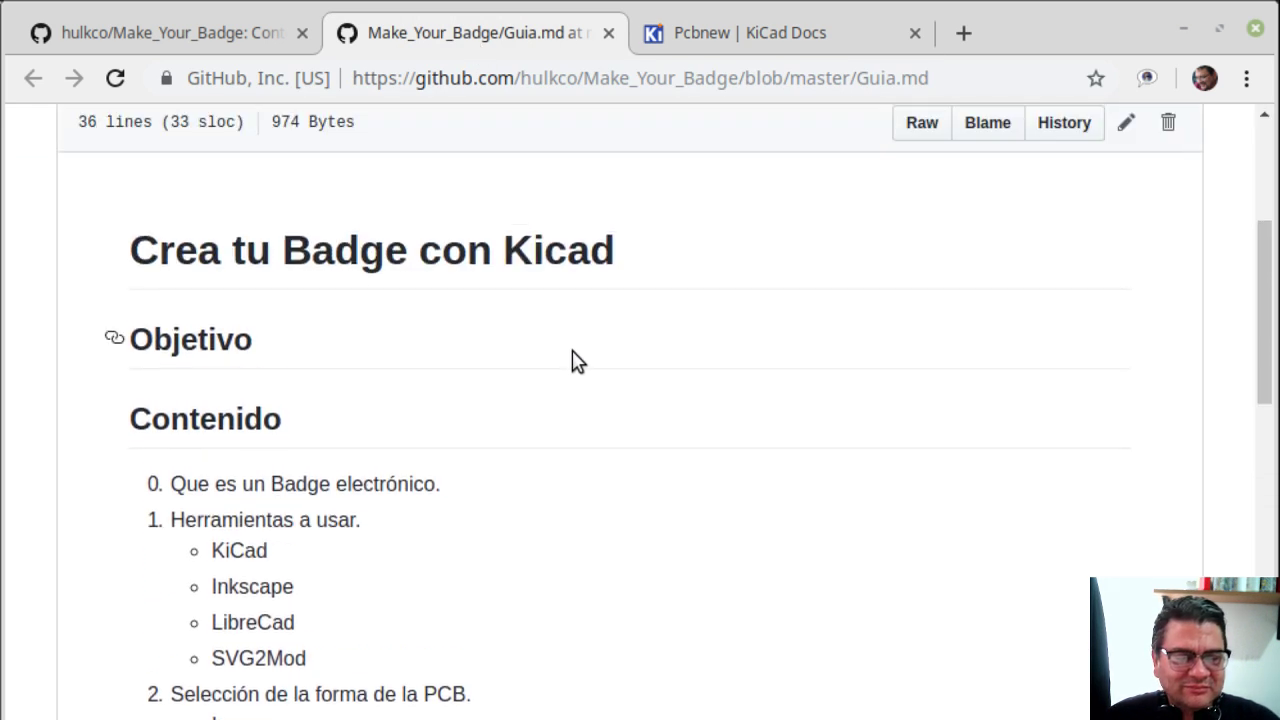
scroll(572, 360, "down", 5)
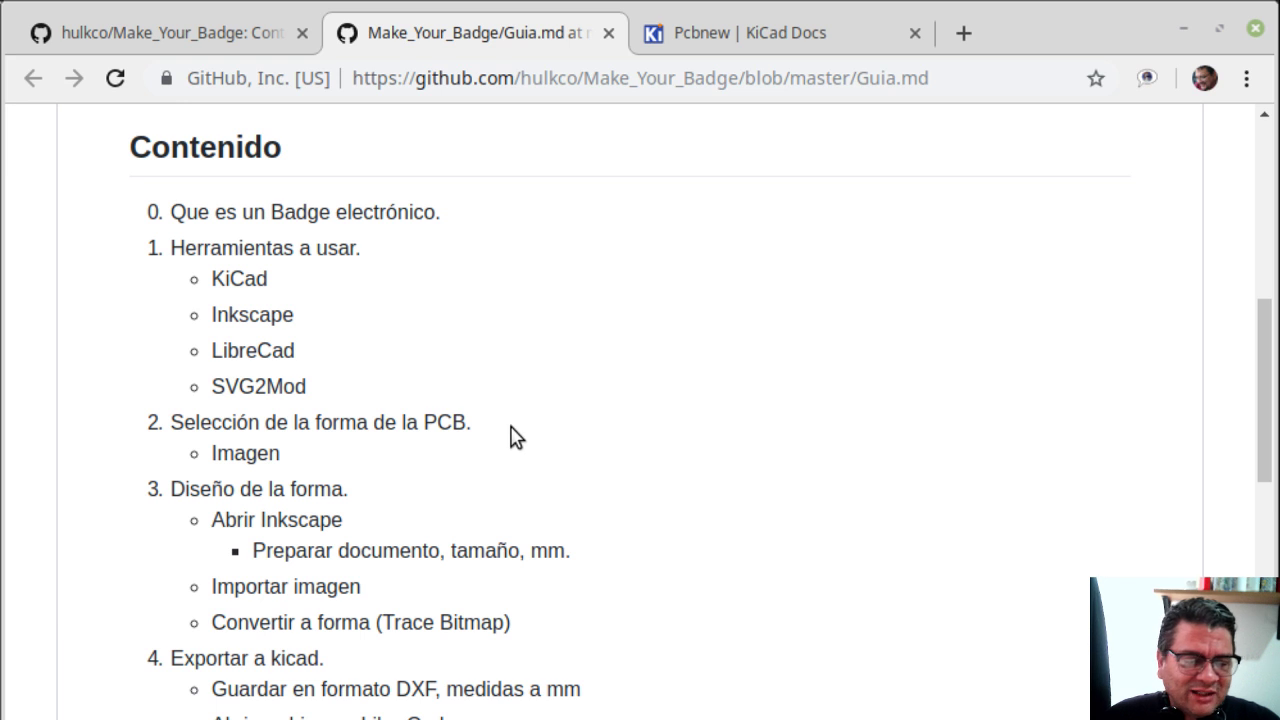
scroll(516, 437, "down", 3)
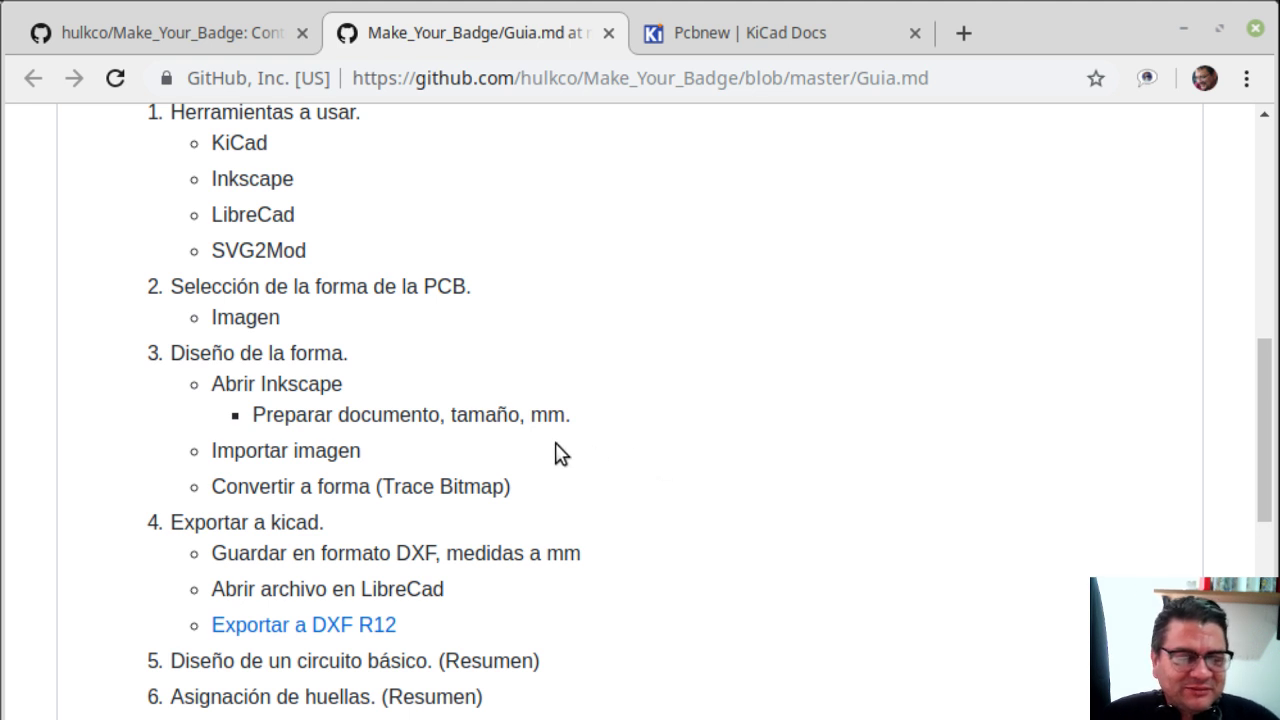
scroll(486, 420, "down", 2)
scroll(486, 420, "up", 4)
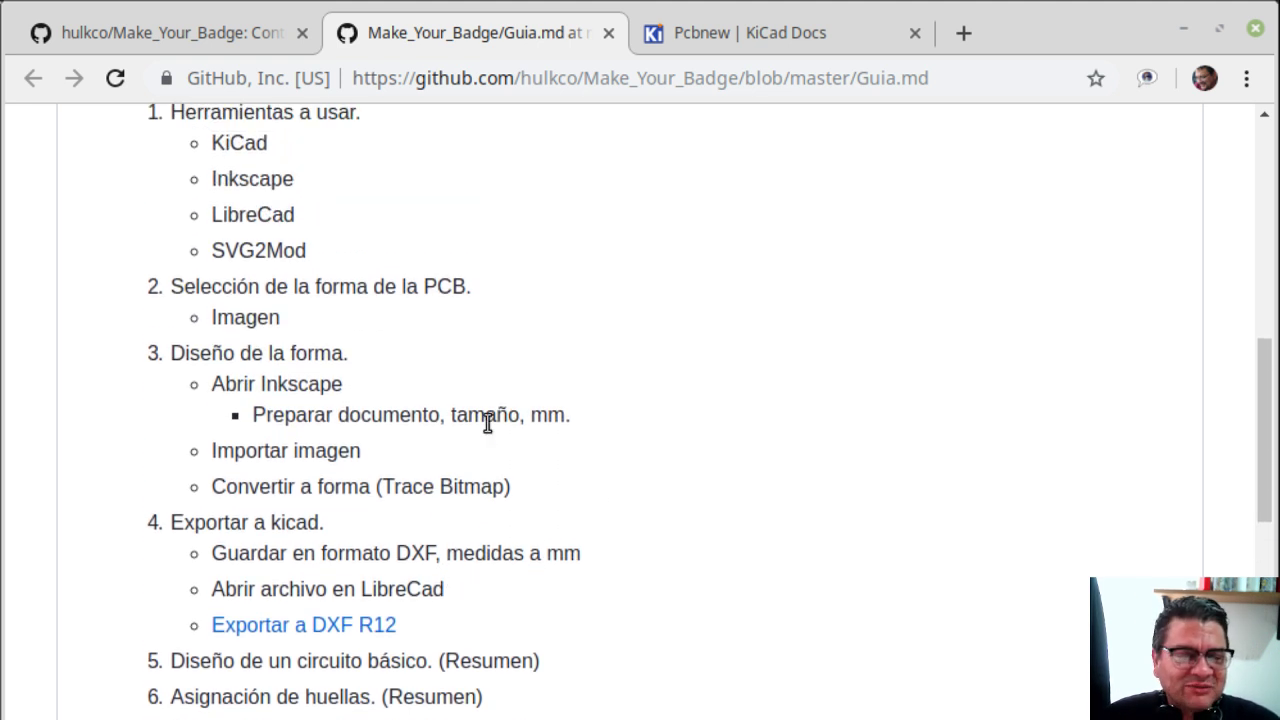
scroll(486, 429, "down", 2)
scroll(486, 429, "up", 2)
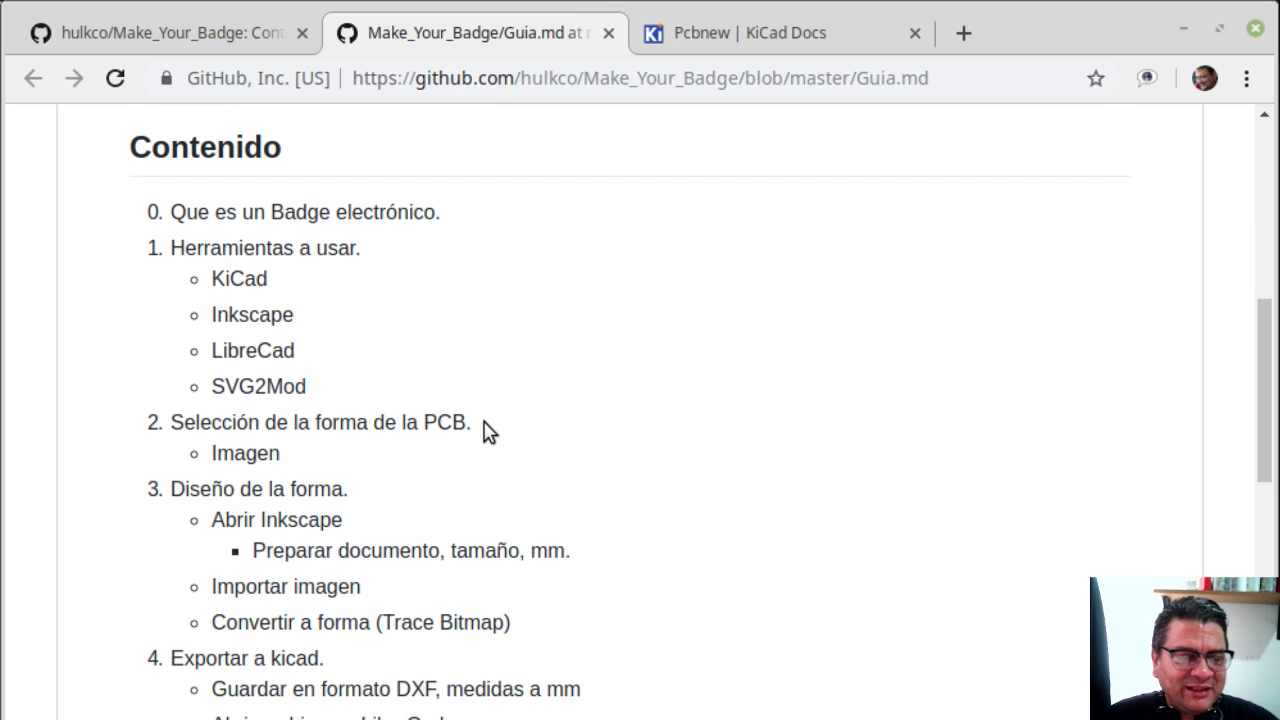
scroll(487, 430, "down", 2)
scroll(484, 425, "down", 2)
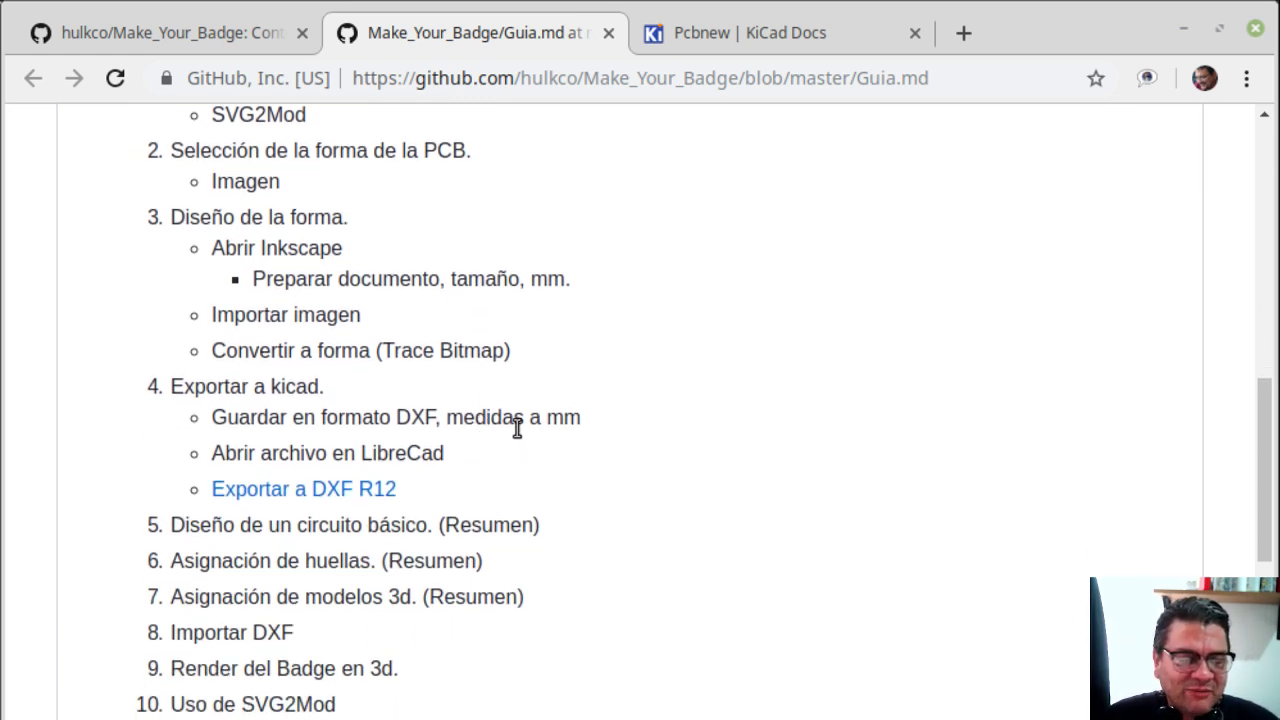
scroll(551, 424, "up", 2)
scroll(553, 424, "down", 2)
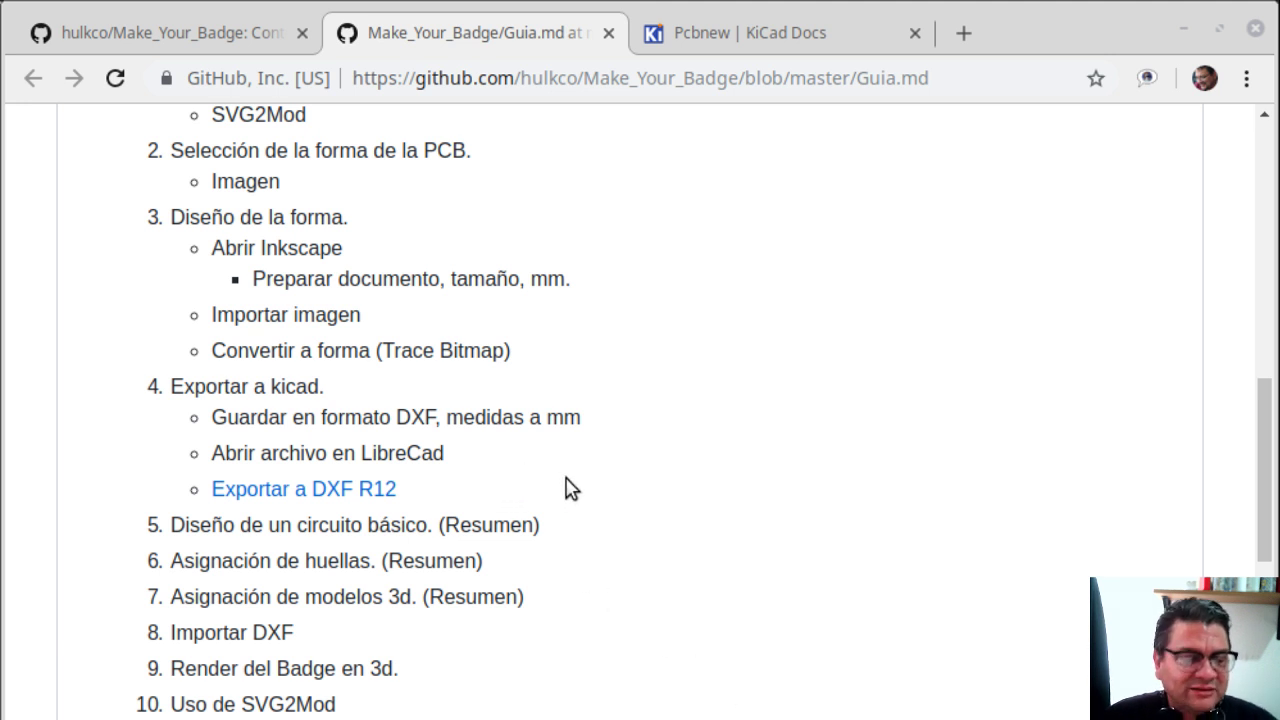
left_click(603, 444)
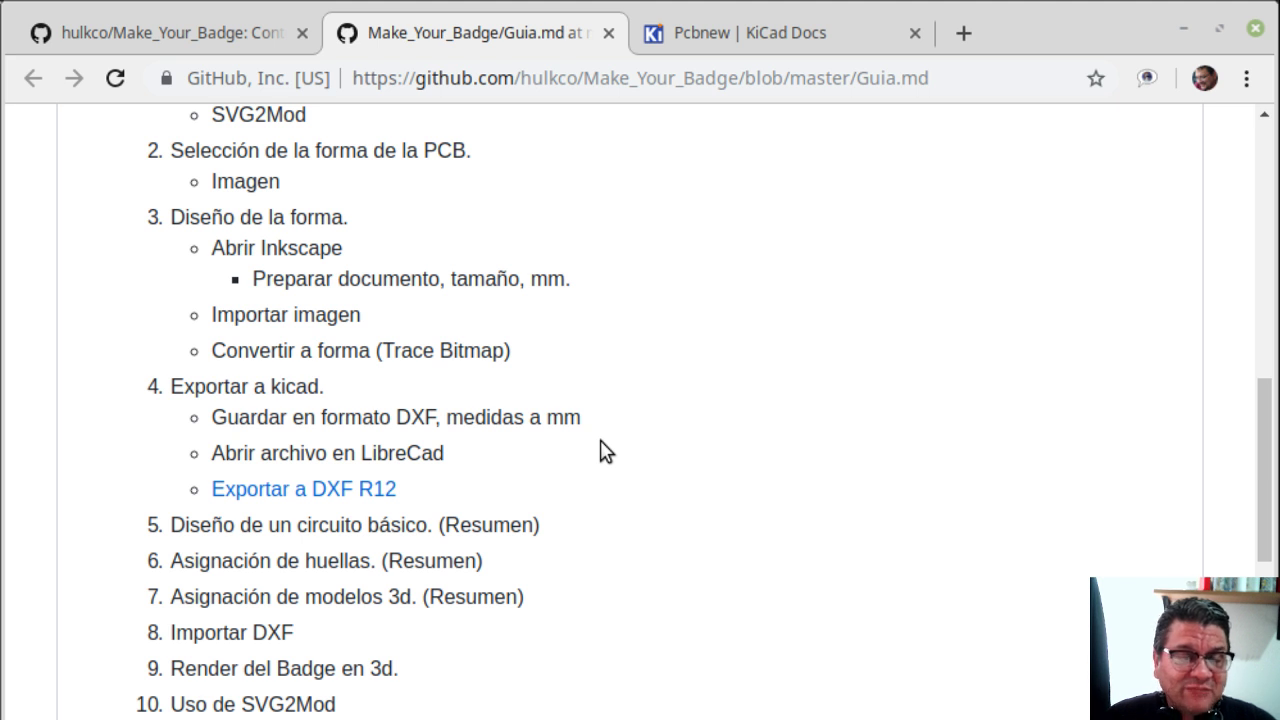
Read the KiCad Docs instructions on preparing a DXF board outline and exporting it from LibreCAD as DXF R12
left_click(781, 45)
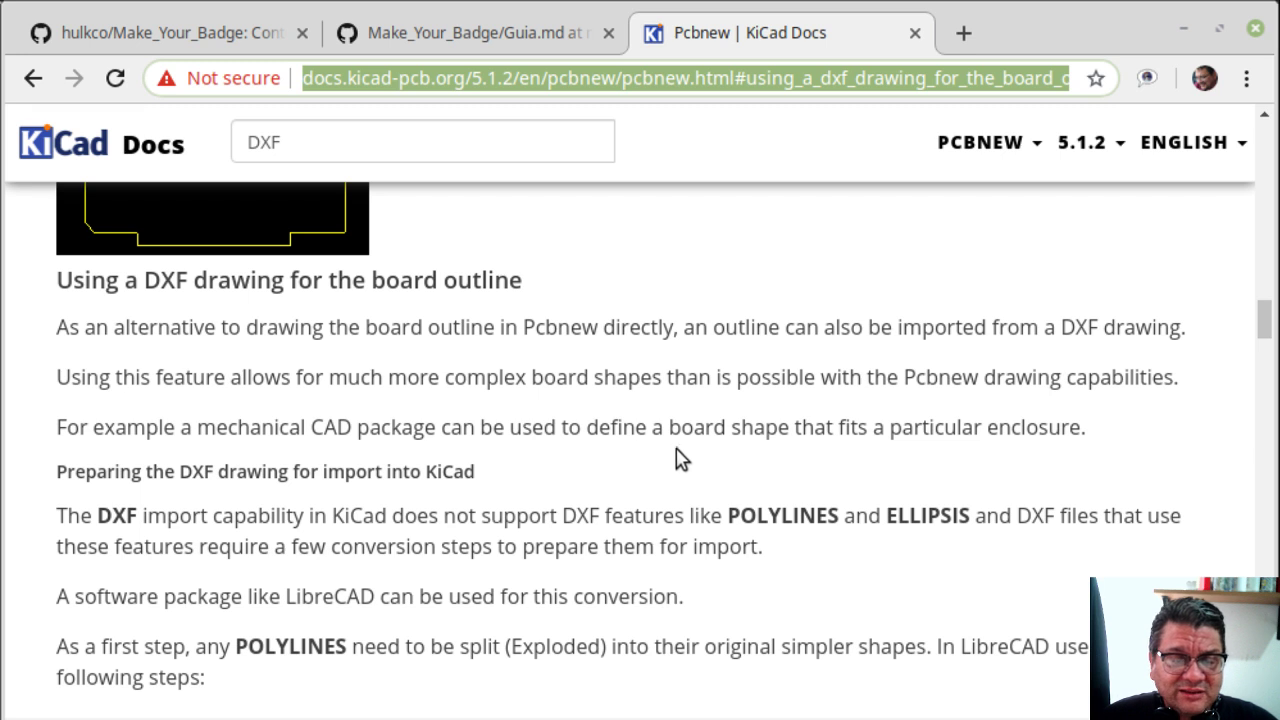
scroll(757, 380, "up", 3)
scroll(720, 432, "down", 5)
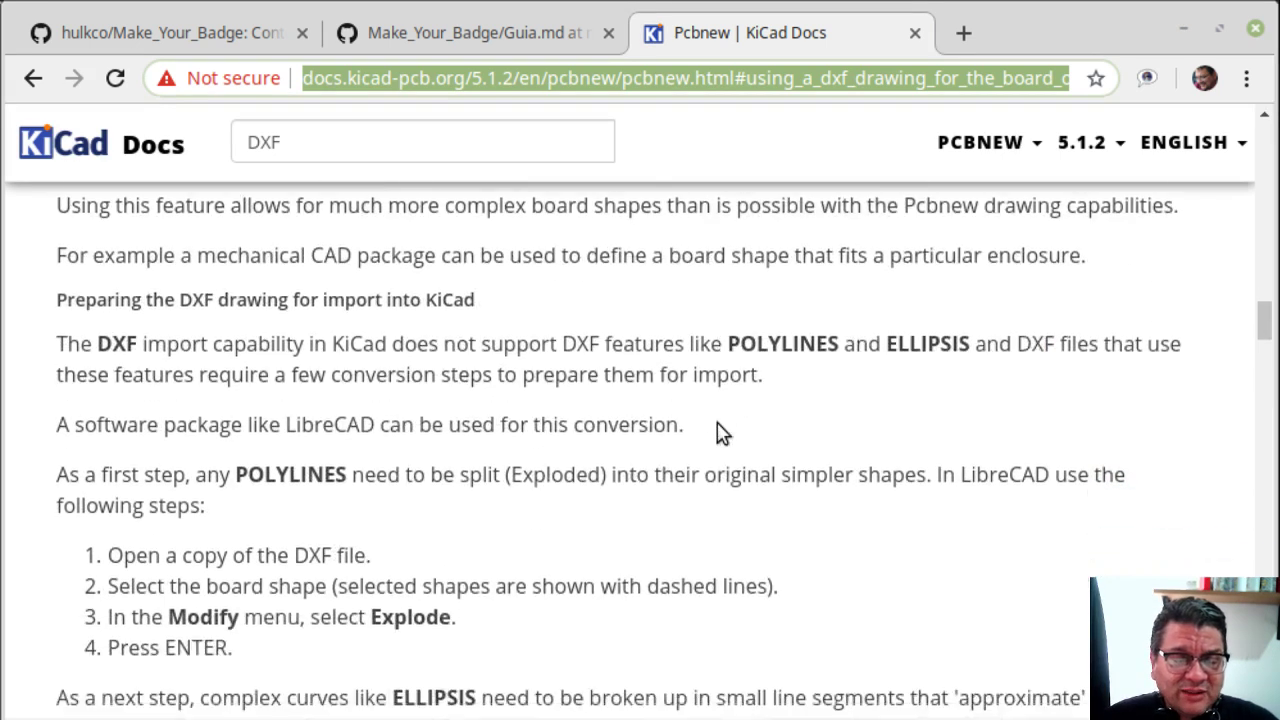
scroll(722, 432, "down", 4)
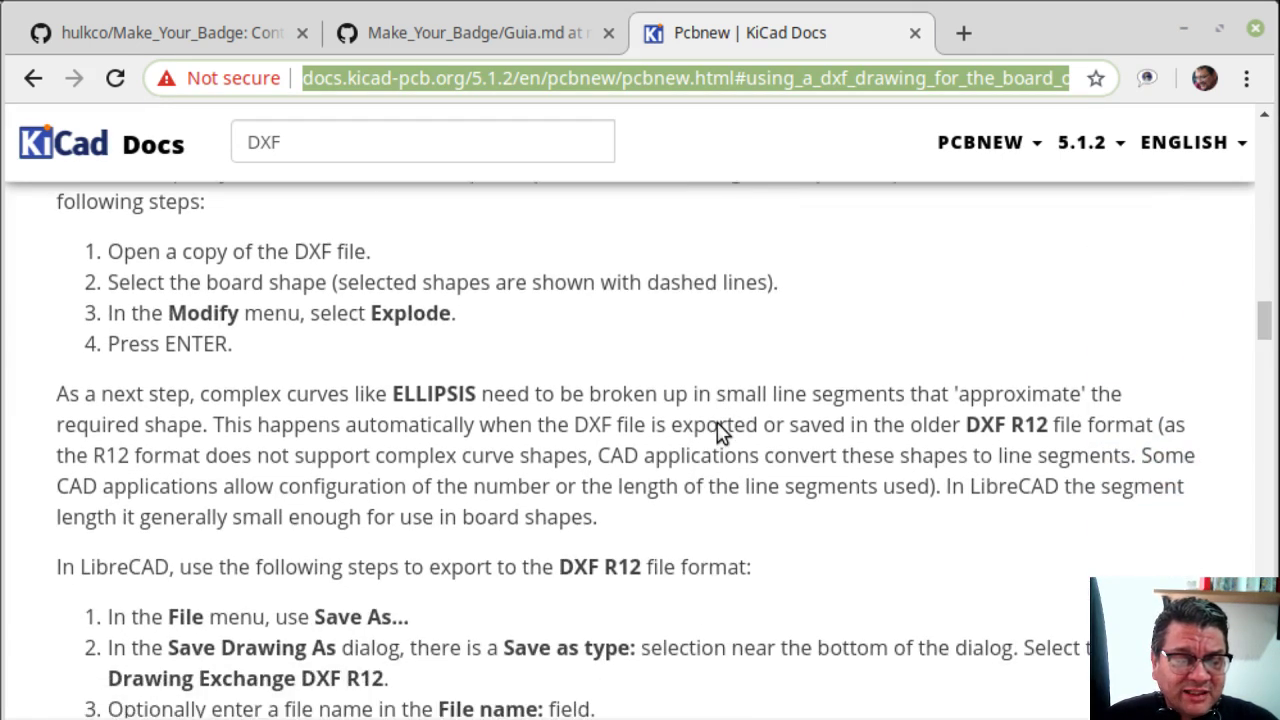
scroll(722, 432, "down", 2)
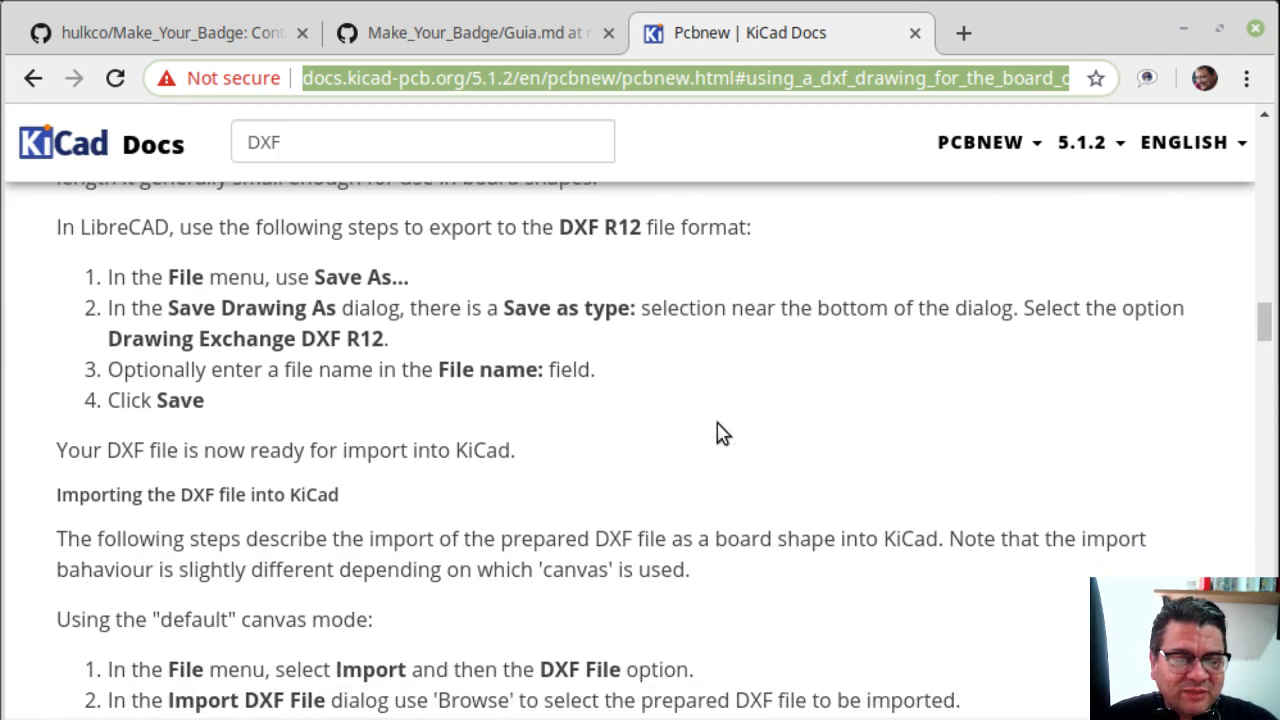
scroll(717, 431, "up", 1)
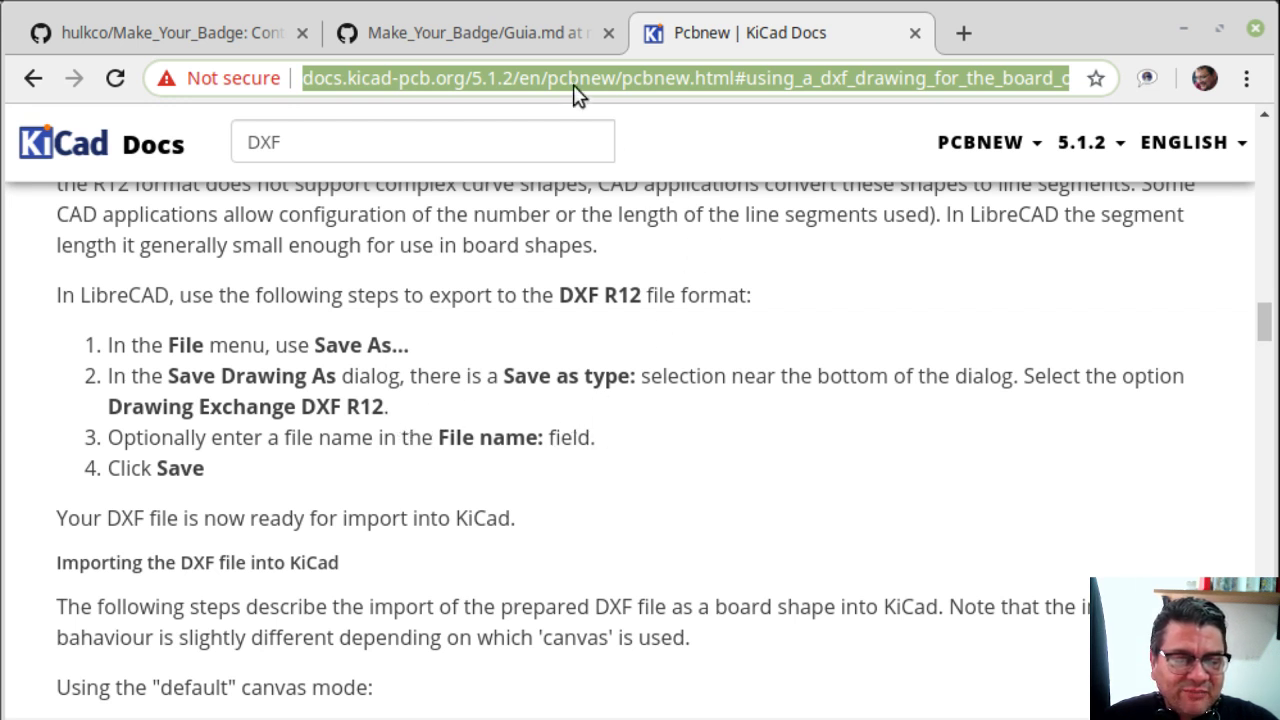
Review the guide's circuit, footprint and 3D topics, and the Make_Your_Badge repository's required software, file list and README
left_click(497, 40)
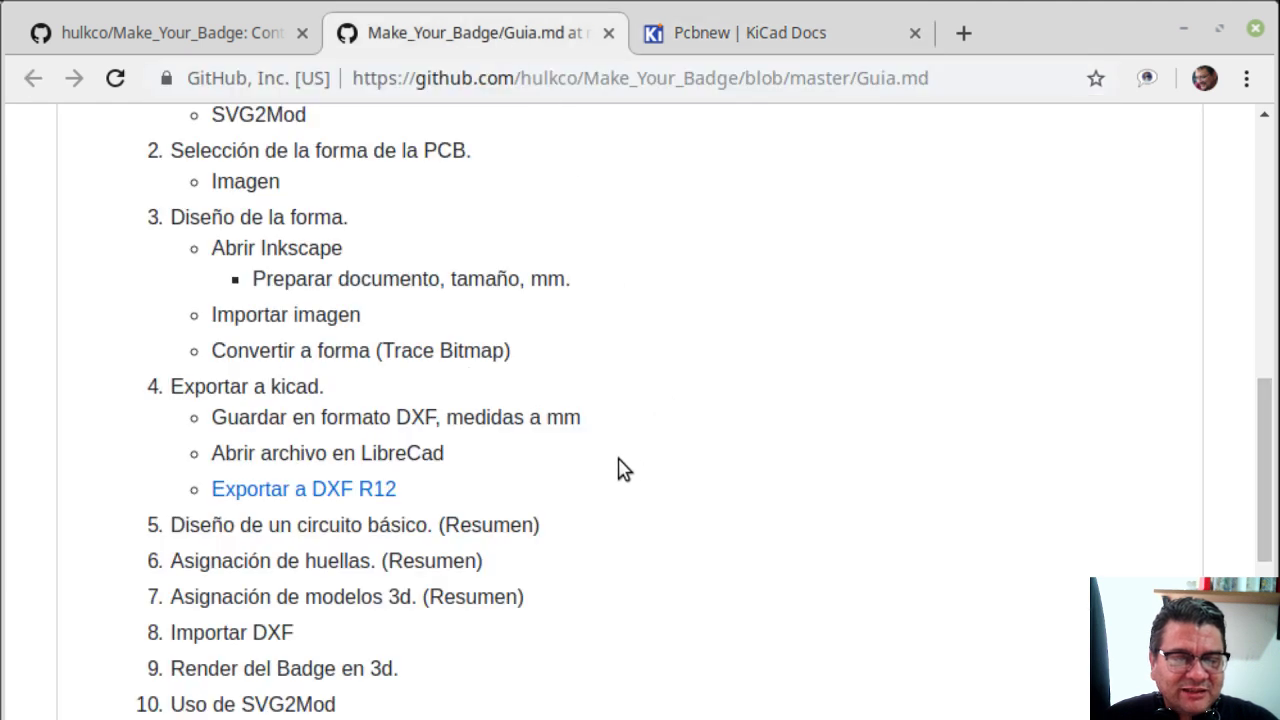
scroll(618, 468, "down", 2)
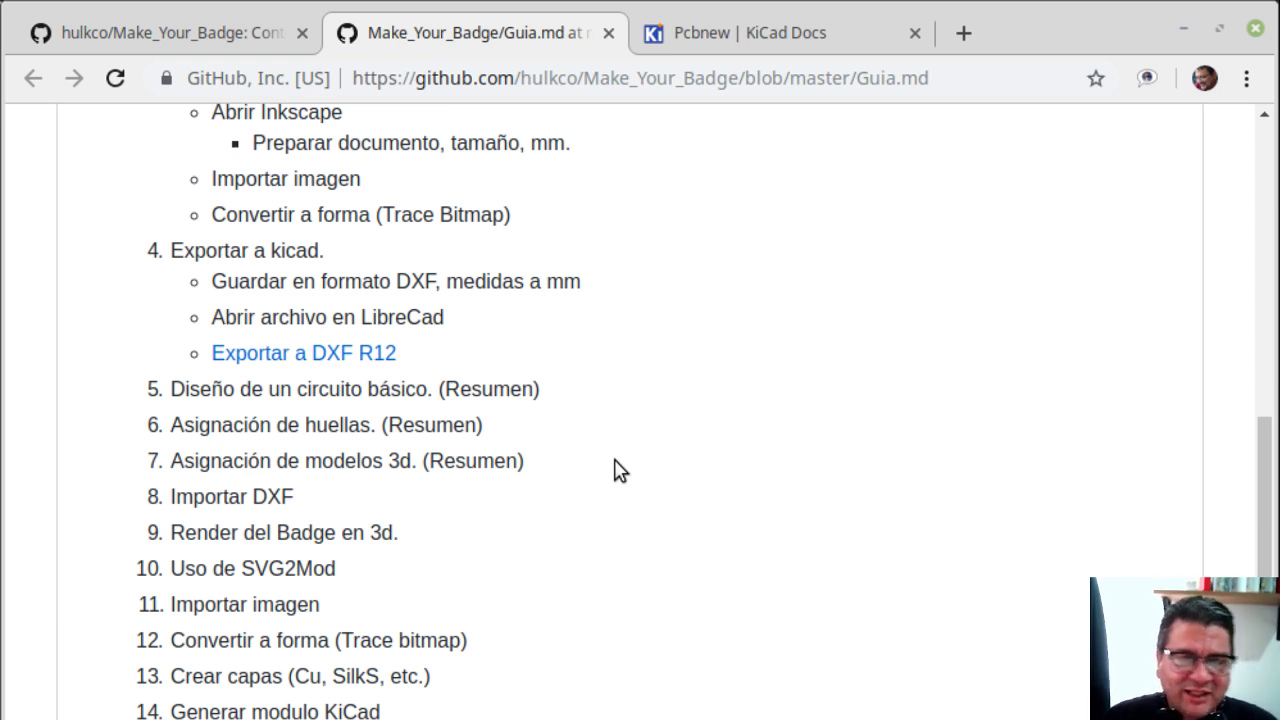
left_click(196, 48)
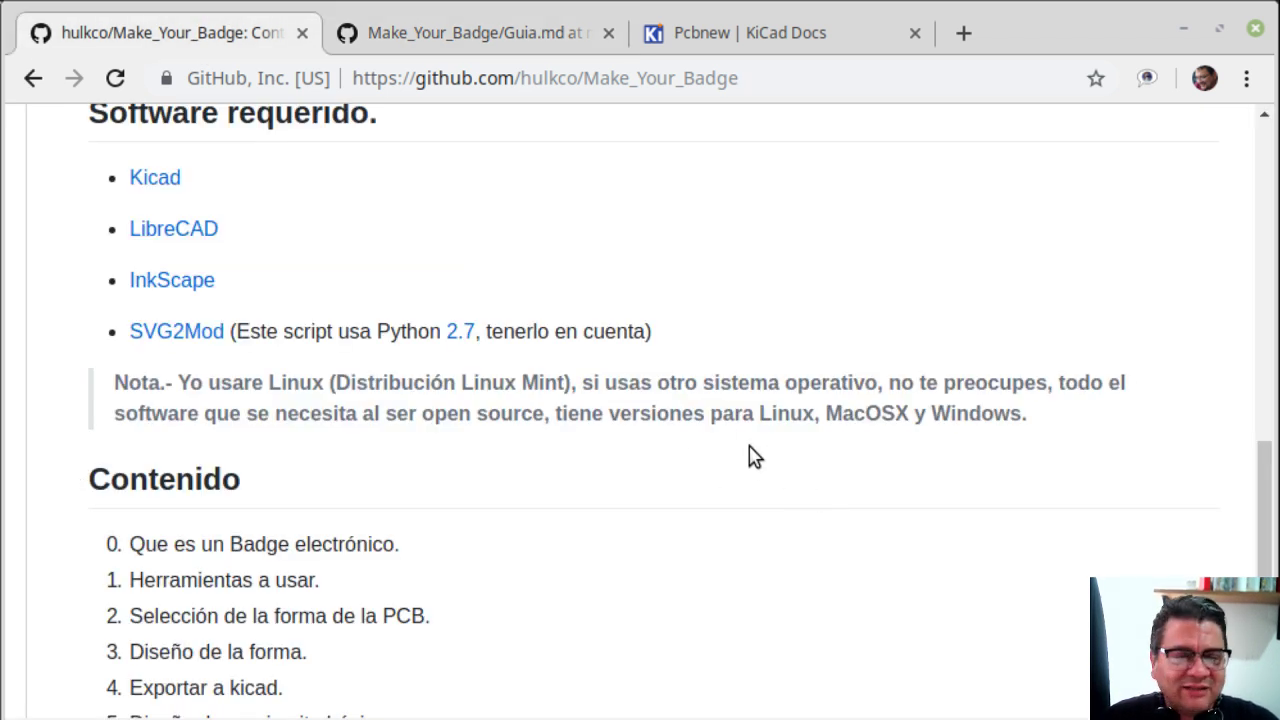
left_click(773, 79)
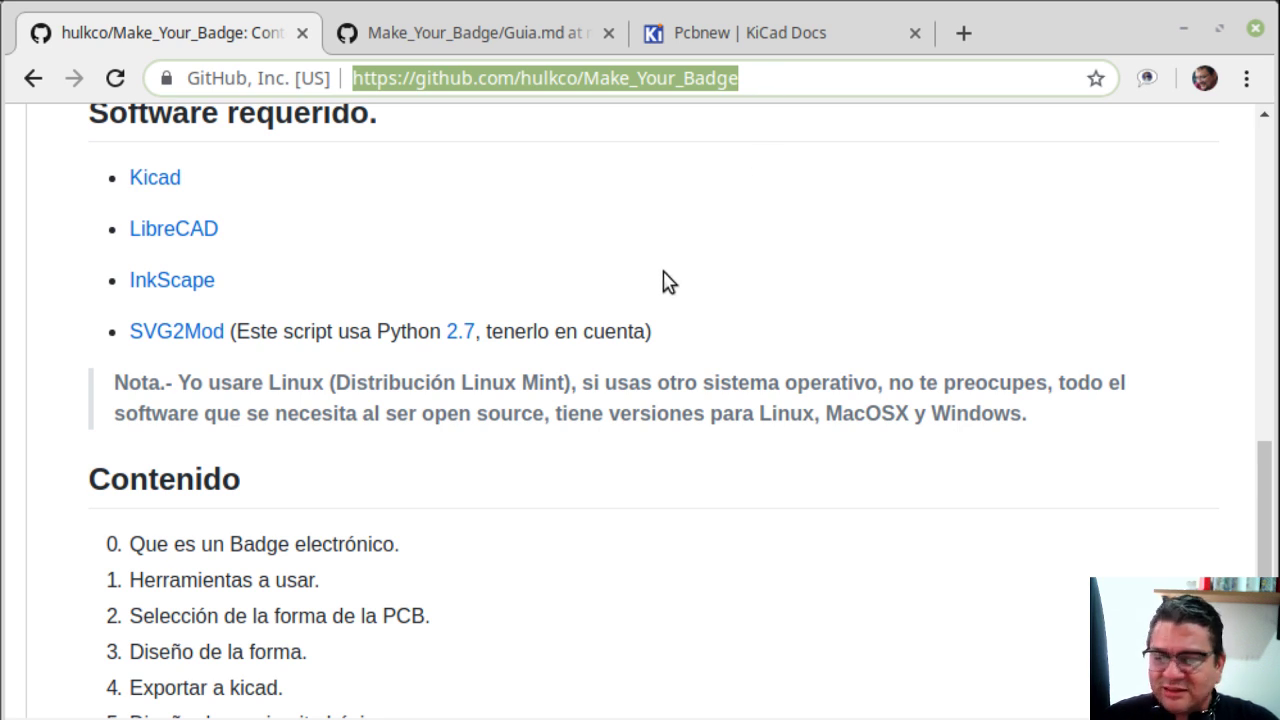
scroll(399, 377, "up", 6)
scroll(399, 377, "up", 4)
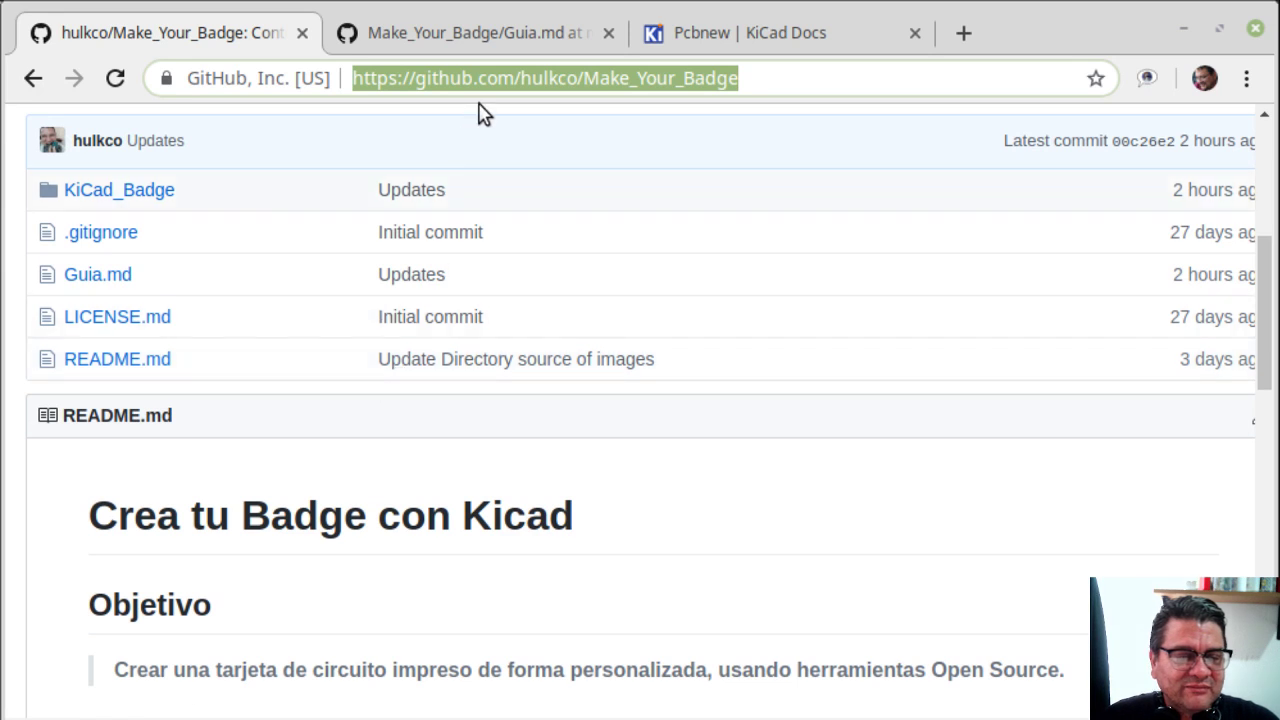
scroll(568, 240, "down", 1)
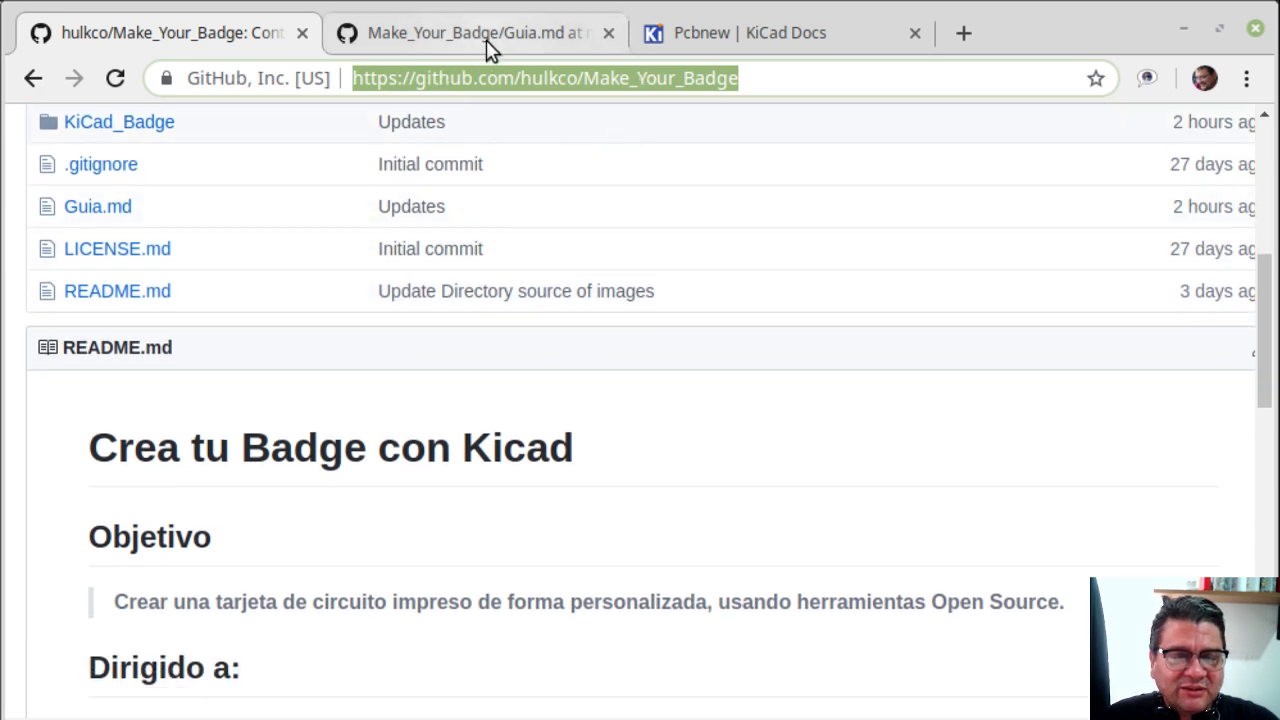
Return to Guia.md, view the badge circuit in the KiCad schematic editor, and go back to the guide
left_click(527, 42)
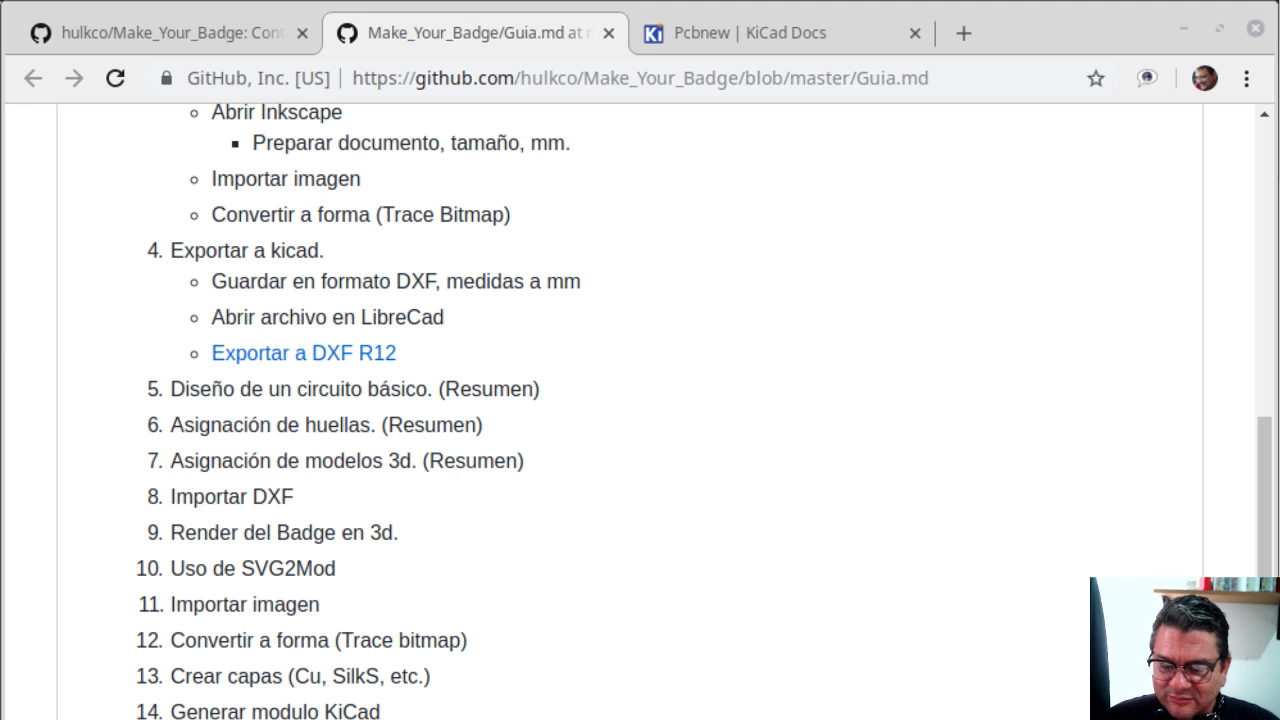
key("alt+Tab")
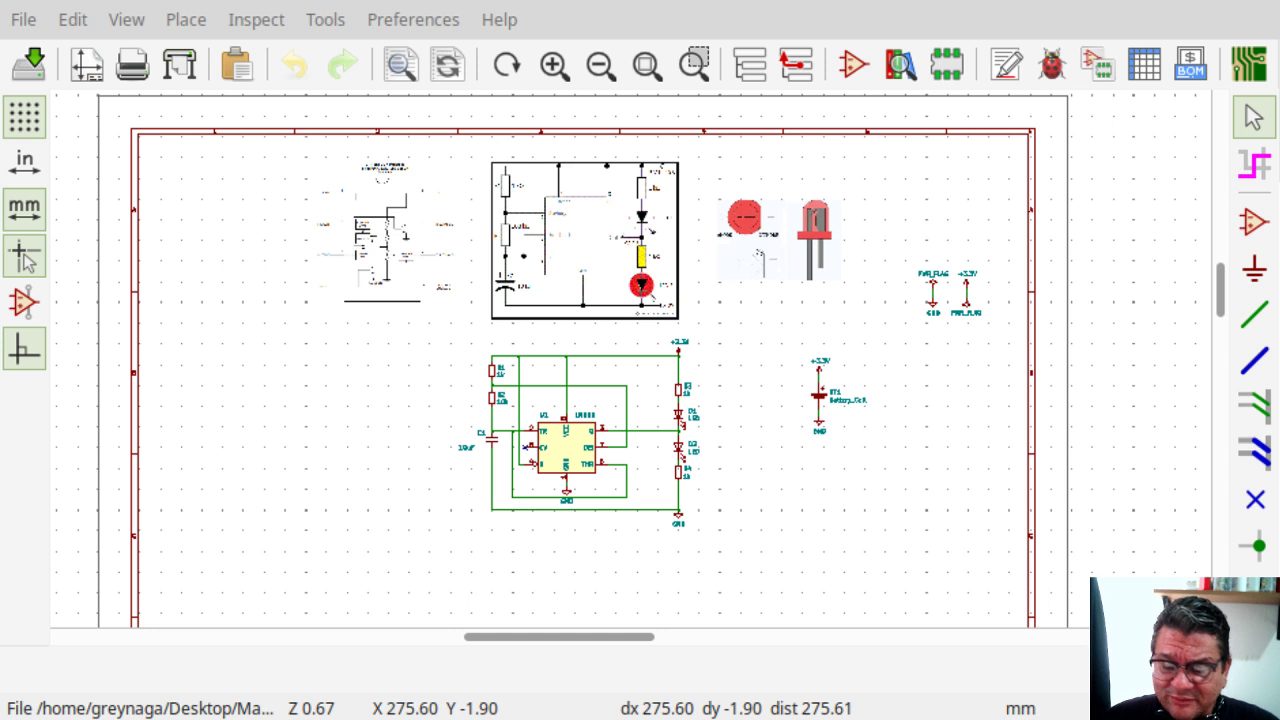
key("alt+Tab")
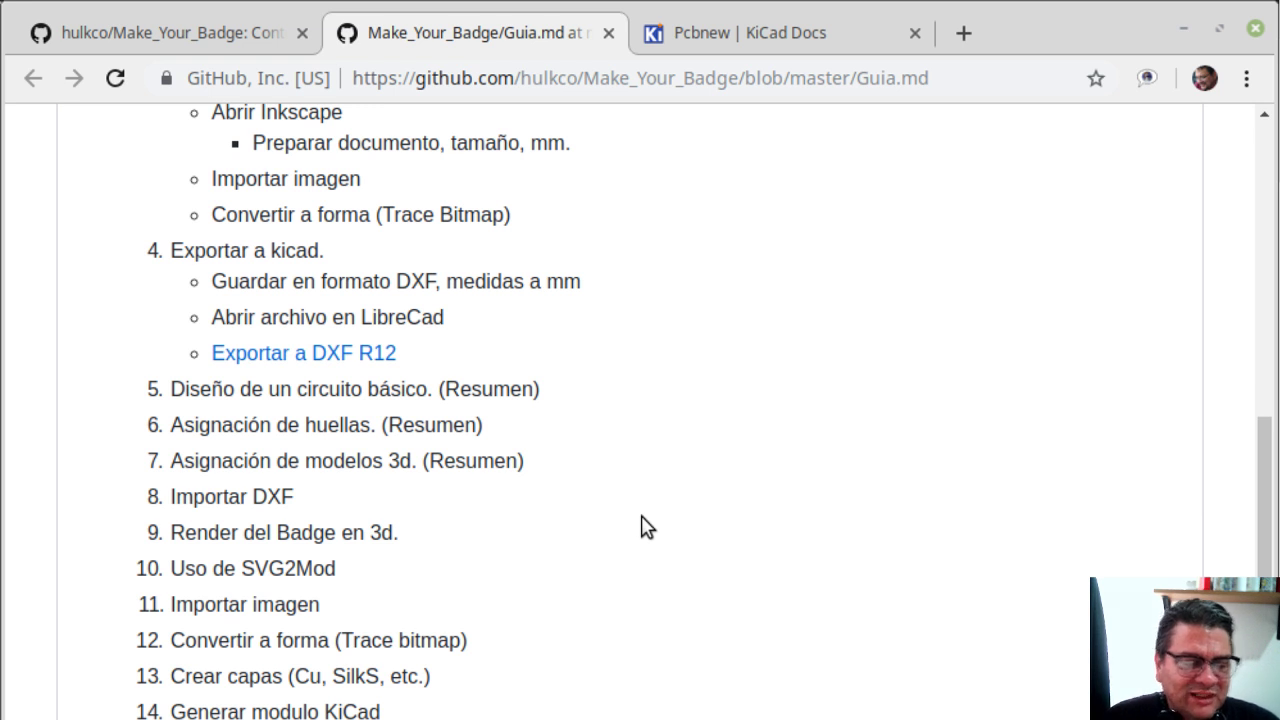
Highlight SVG2Mod in topic 10 of the guide and review the remaining topics through 17
double_click(256, 568)
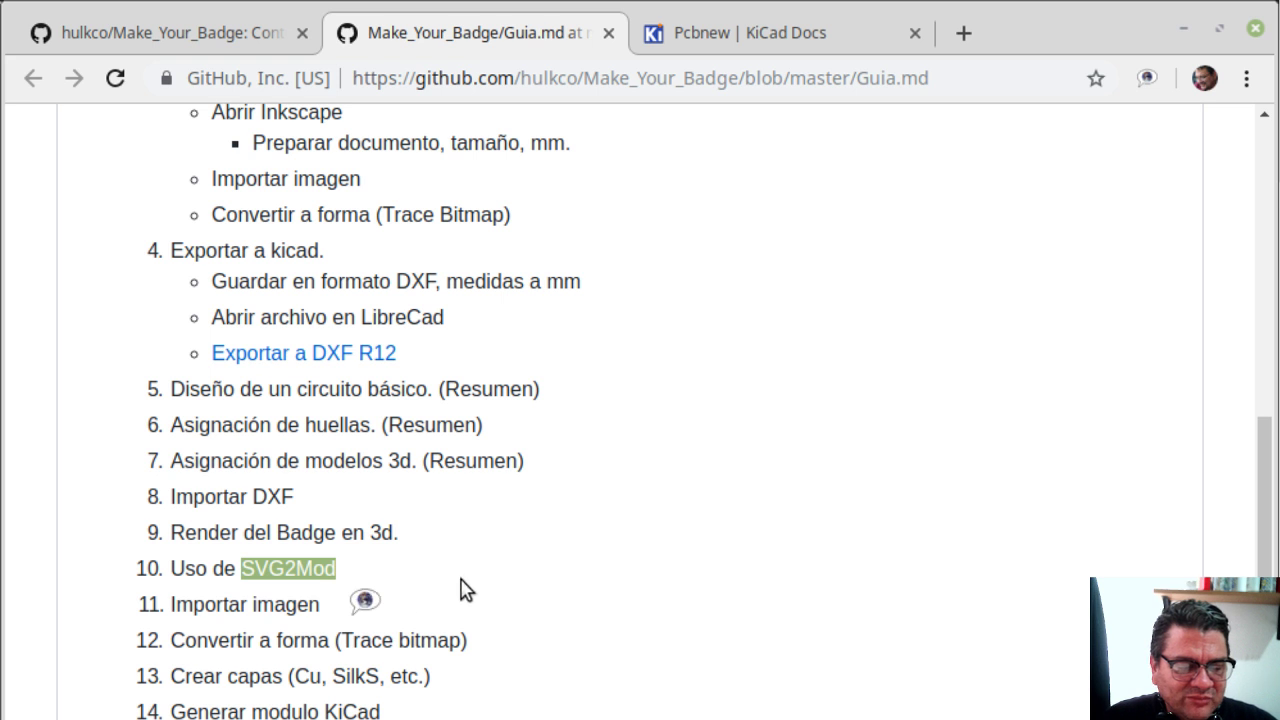
scroll(472, 578, "down", 1)
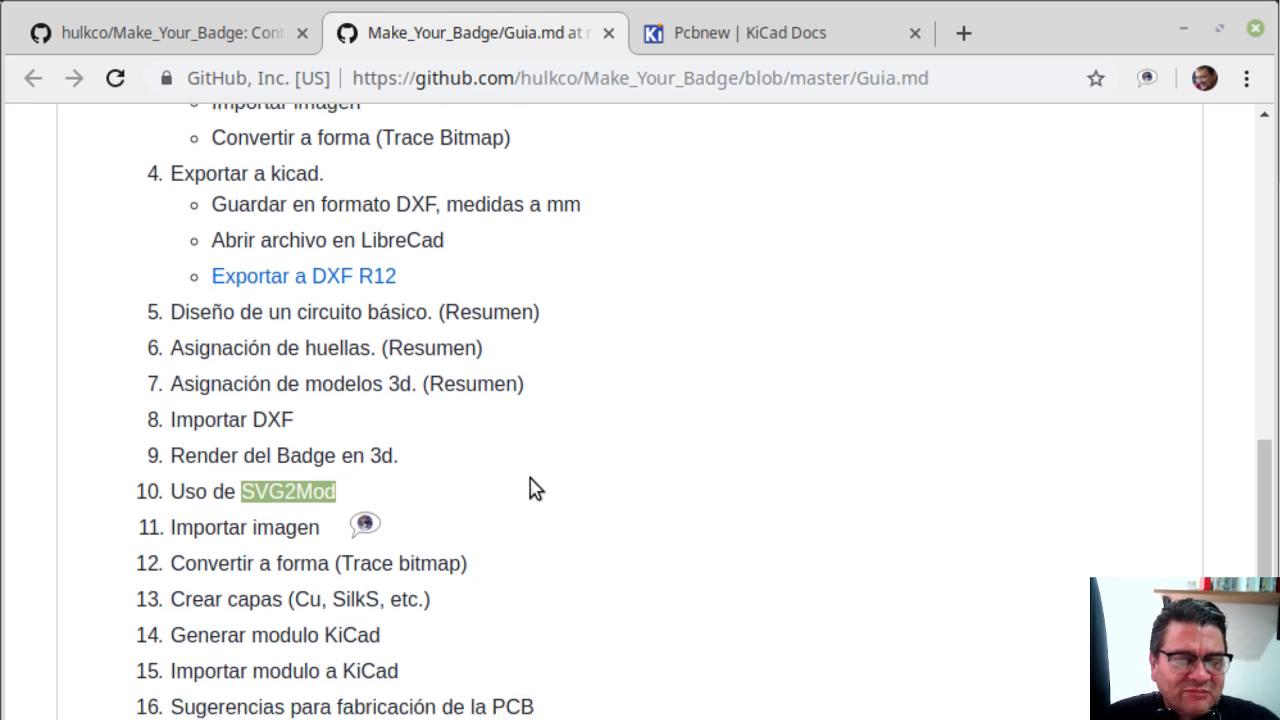
scroll(534, 489, "down", 2)
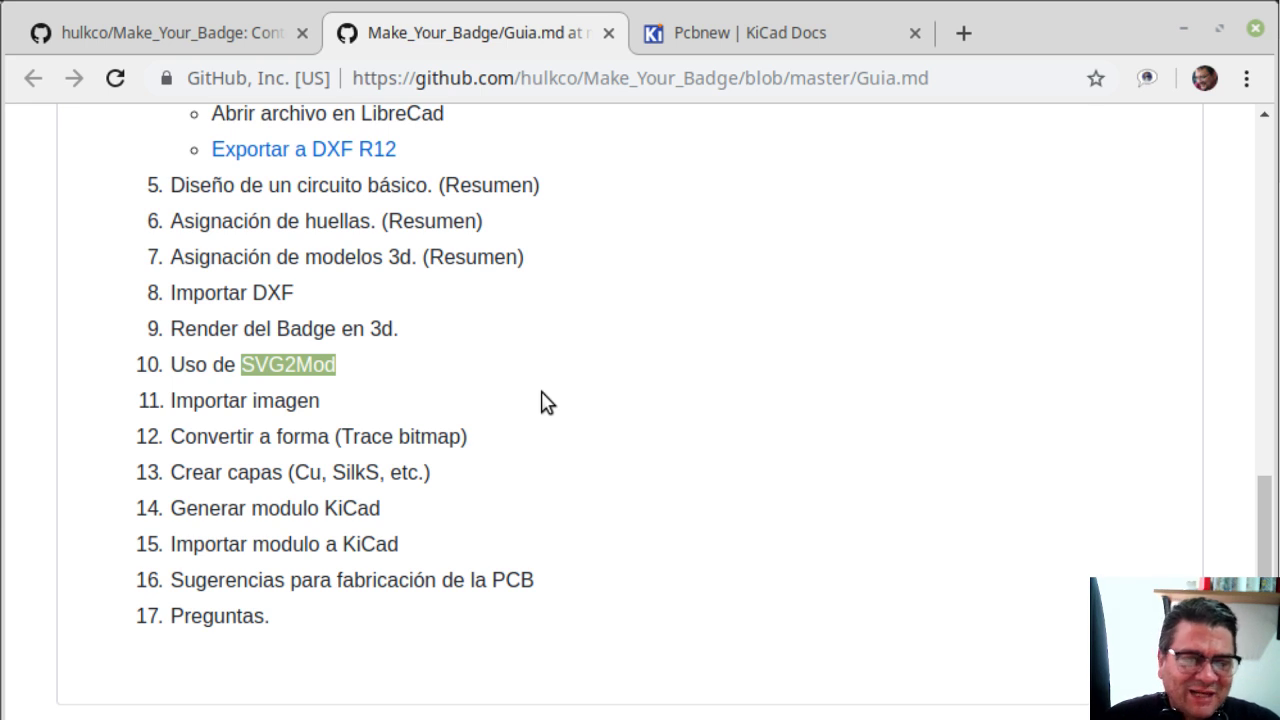
left_click(414, 386)
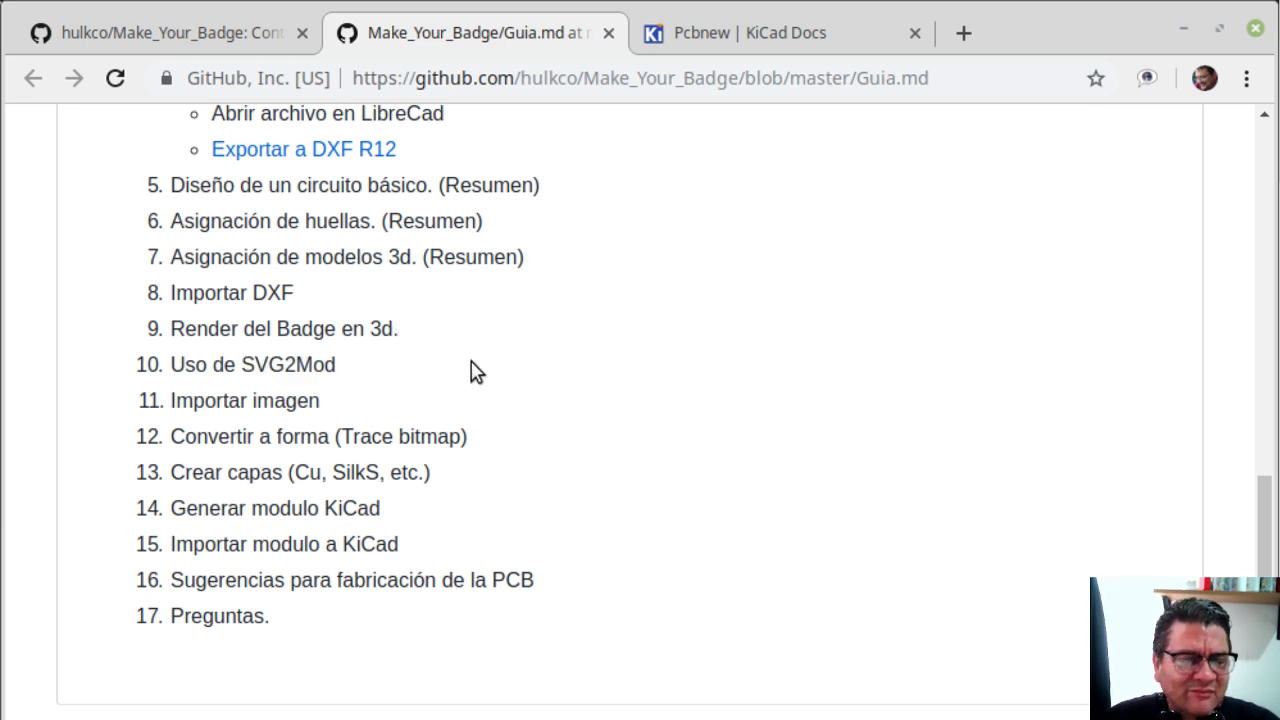
scroll(476, 371, "up", 5)
scroll(494, 366, "down", 5)
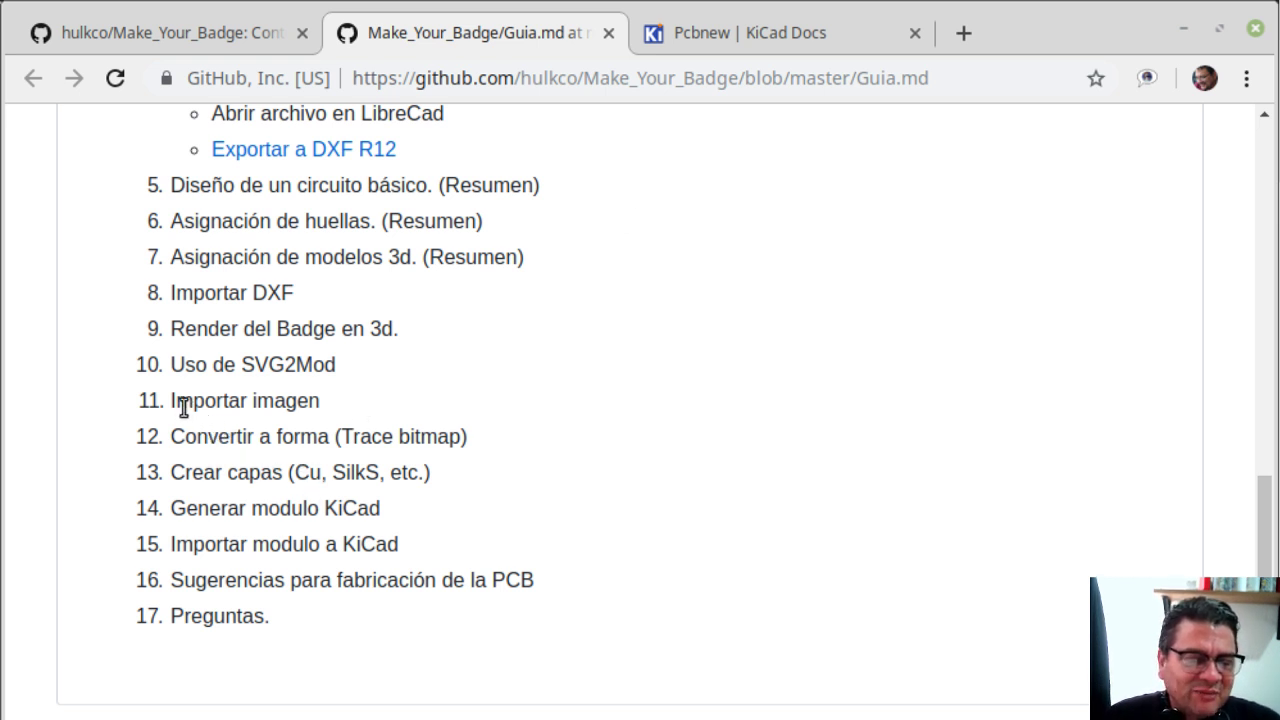
Highlight in turn the guide's topics on importing and tracing the image, creating the layers, and generating the KiCad module
mouse_move(172, 401)
left_mouse_down()
mouse_move(290, 401)
mouse_move(437, 463)
mouse_move(475, 453)
left_mouse_up()
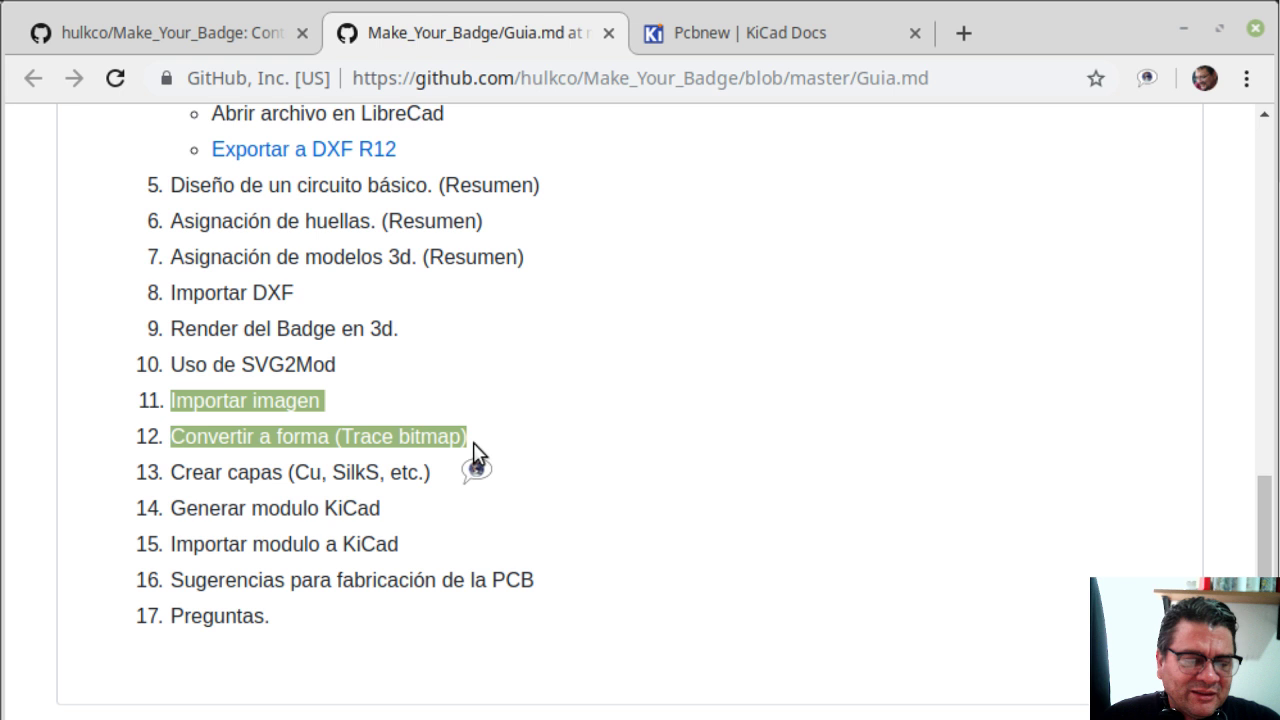
left_click(394, 440)
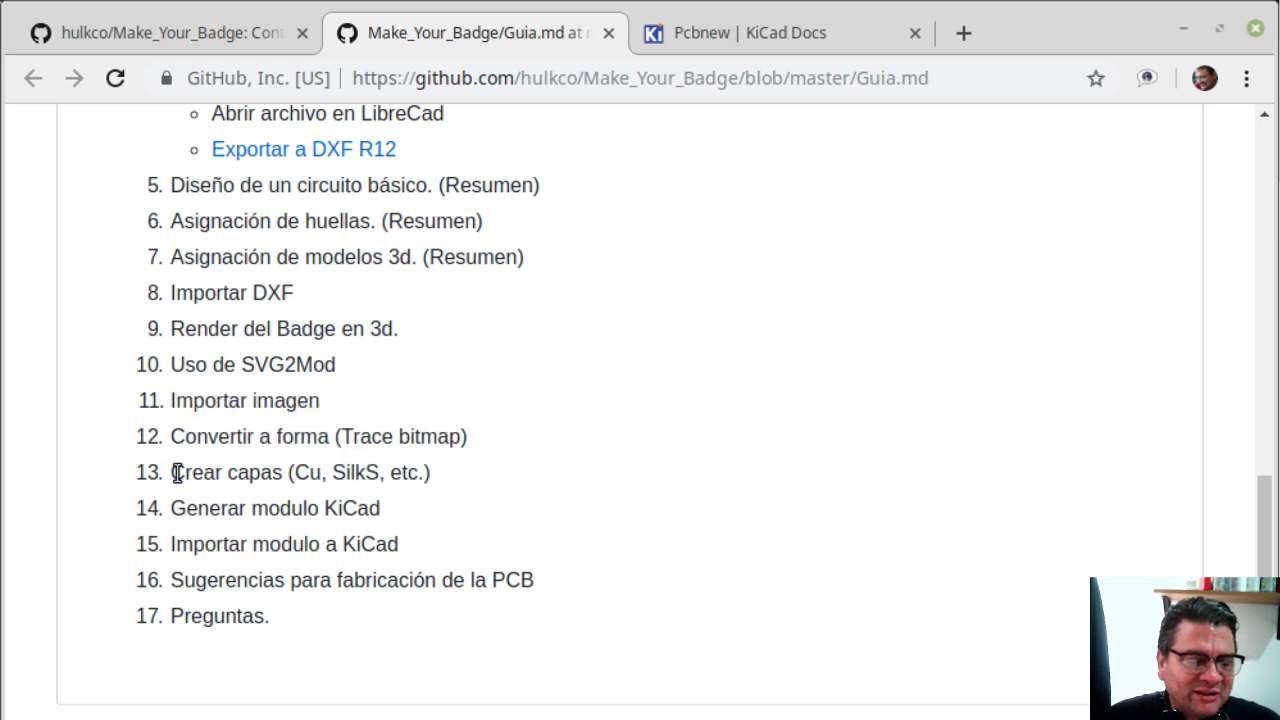
left_click_drag(177, 473, 430, 470)
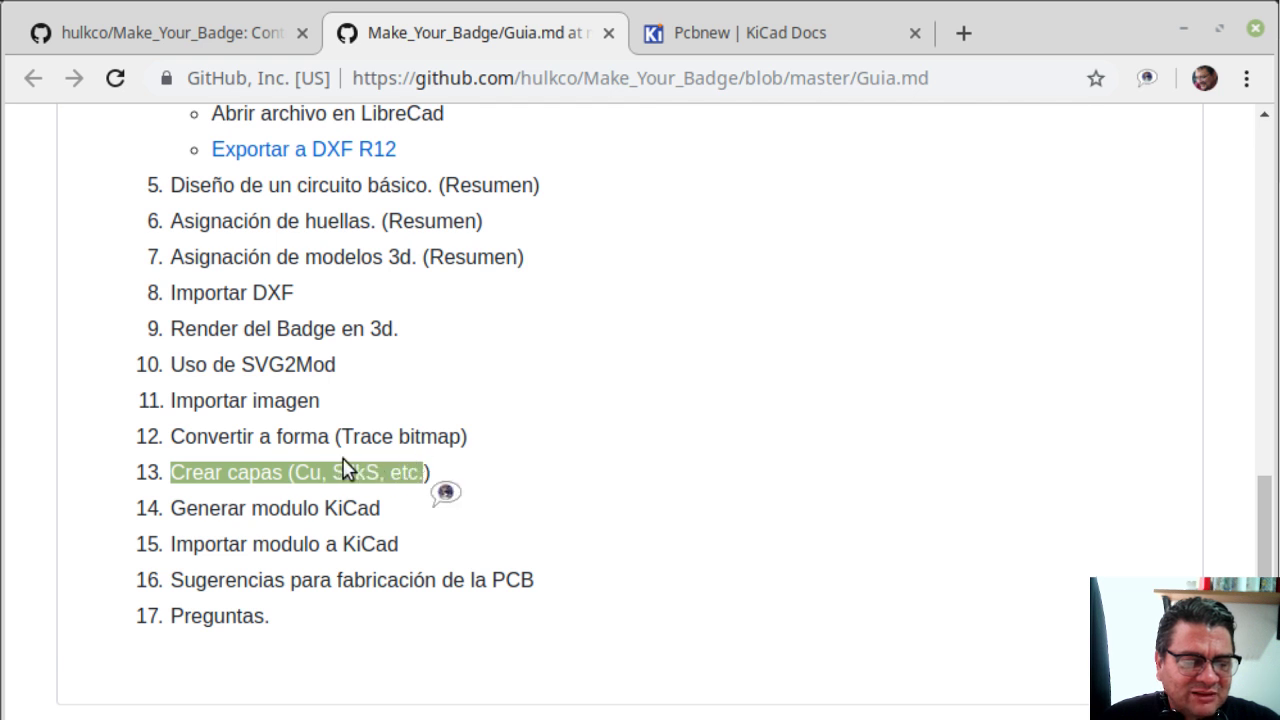
left_click(335, 470)
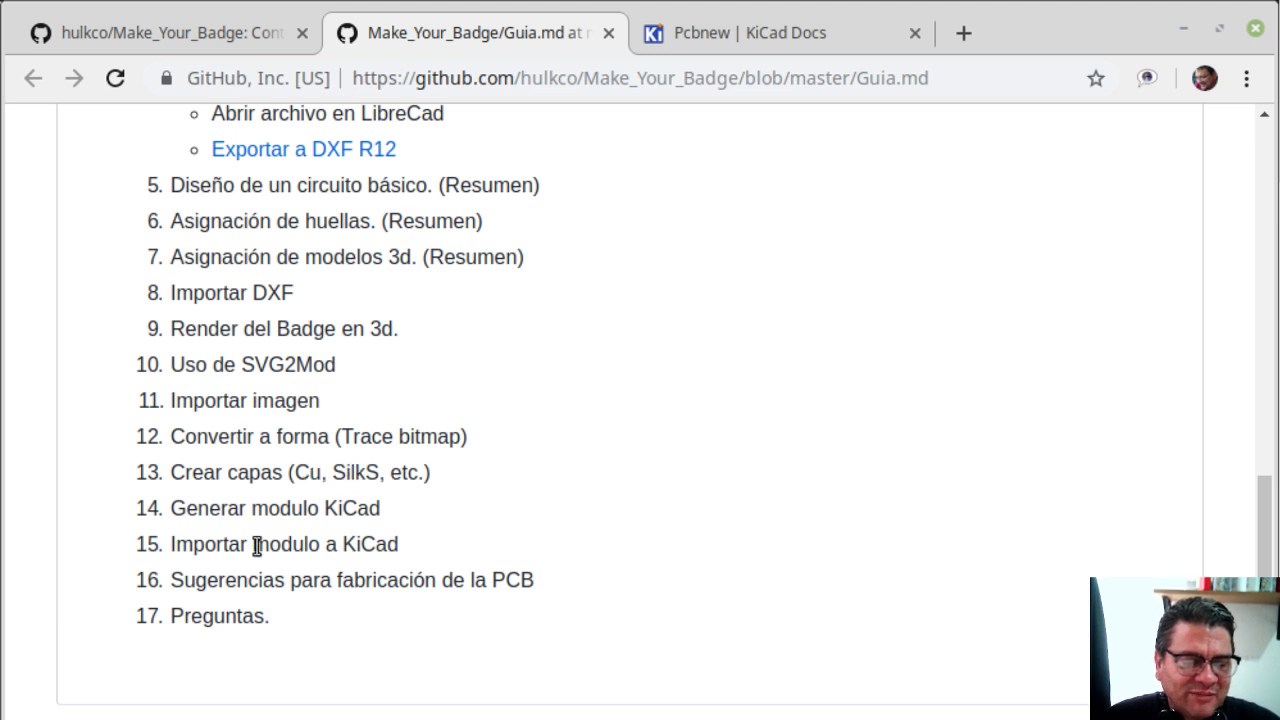
left_click_drag(174, 511, 372, 528)
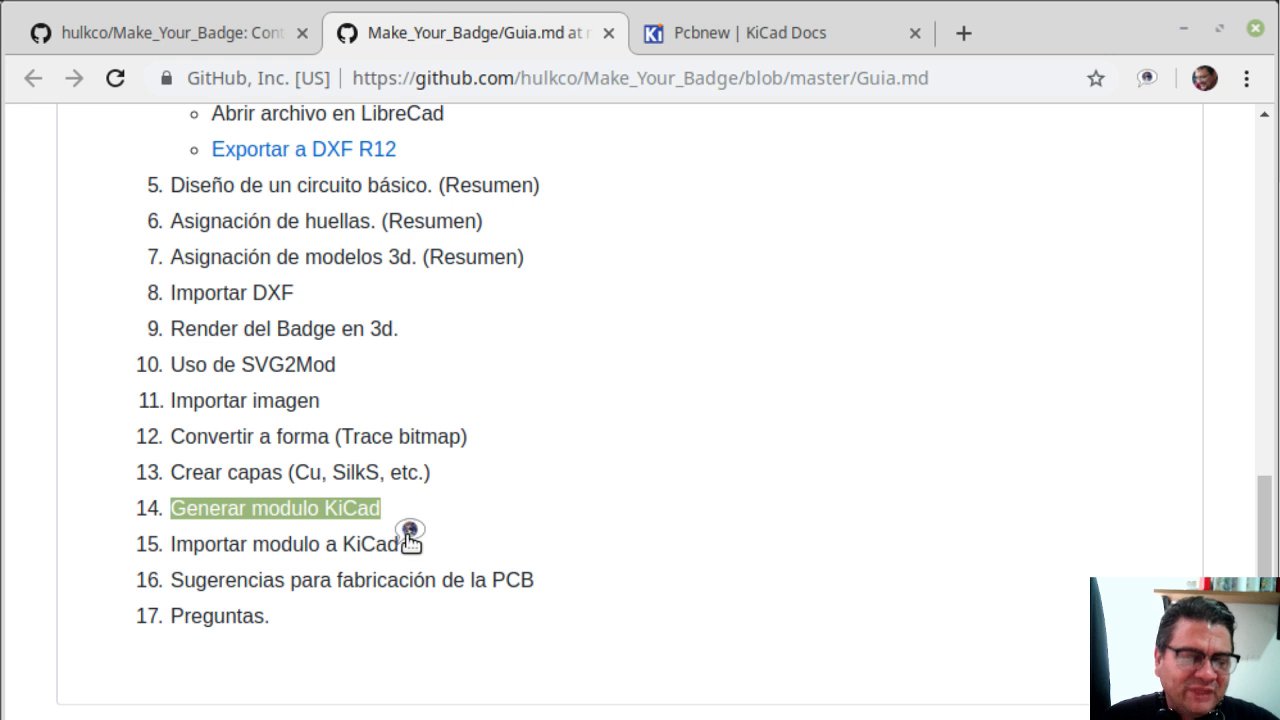
left_click(380, 472)
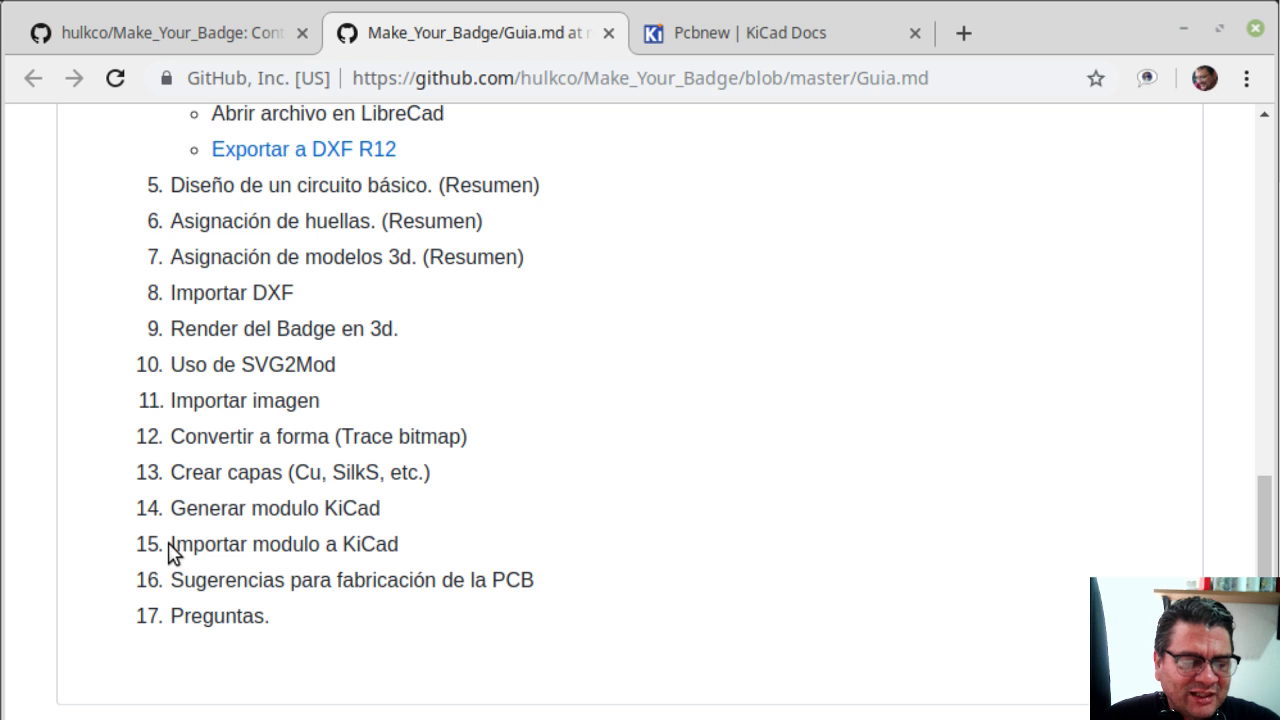
Highlight the guide's topics on importing the module to KiCad and PCB fabrication suggestions, and review the contents list again
left_click_drag(171, 544, 406, 548)
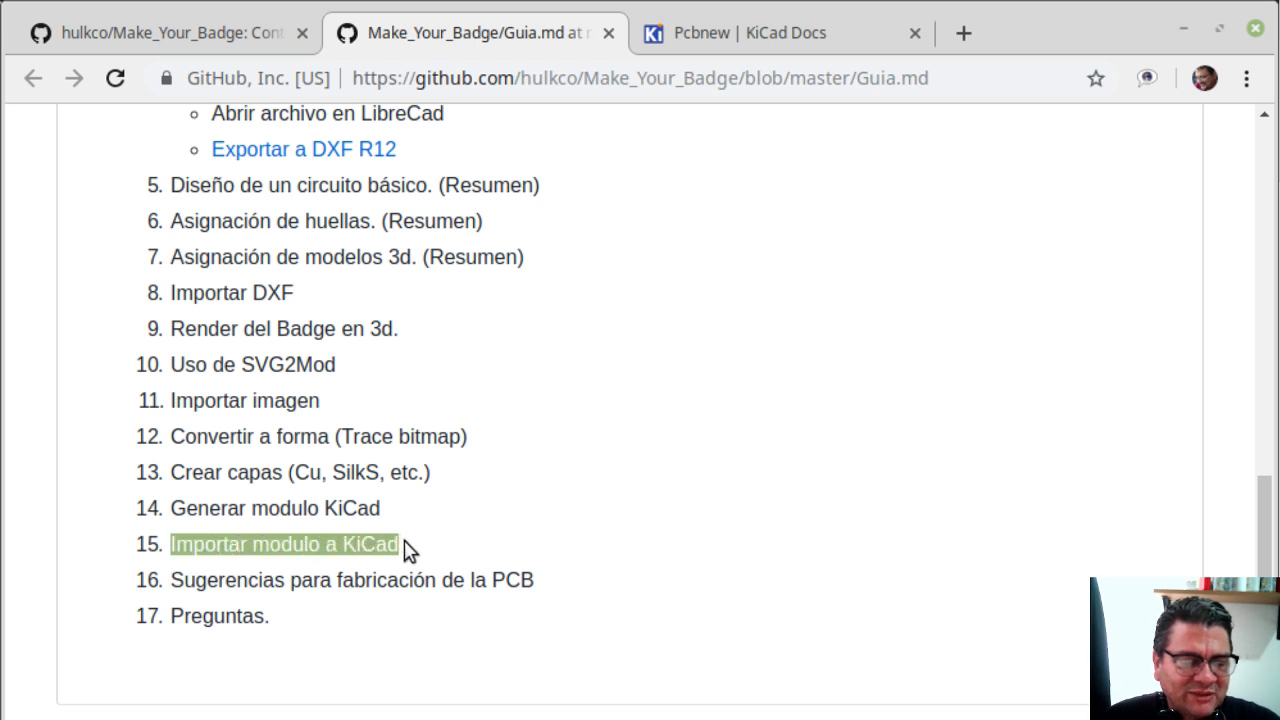
left_click(342, 541)
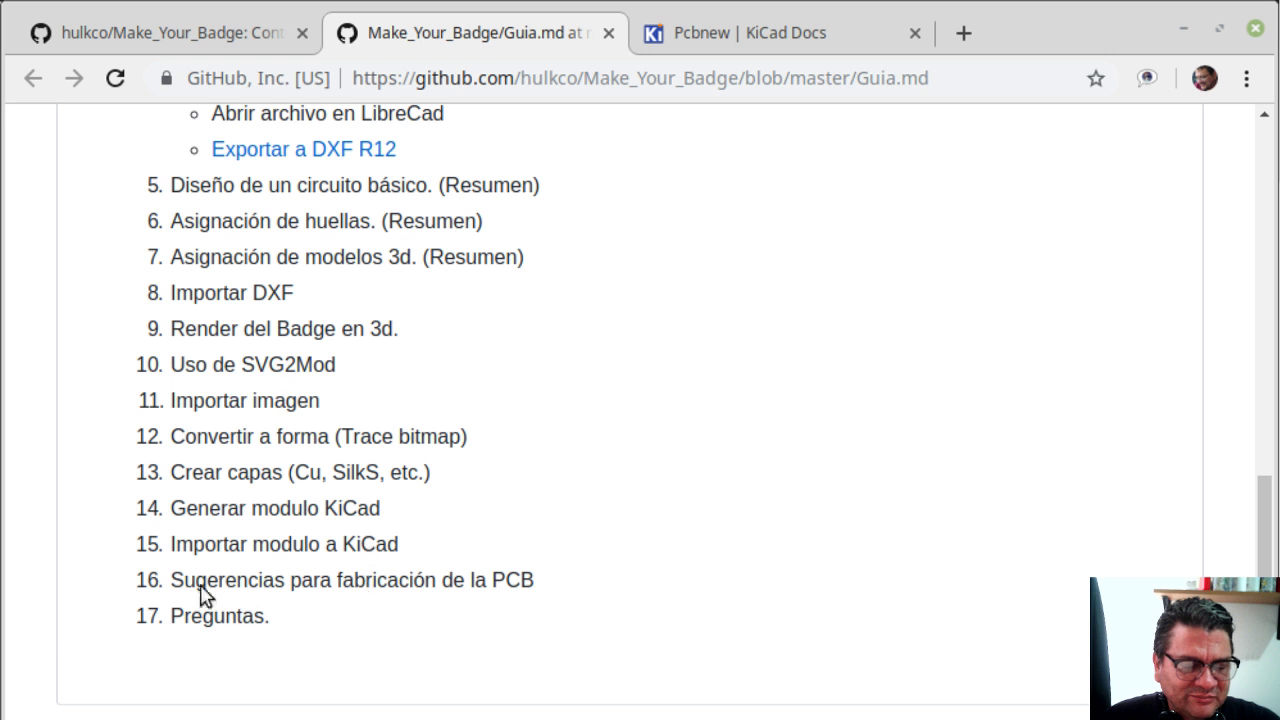
left_click_drag(177, 584, 466, 583)
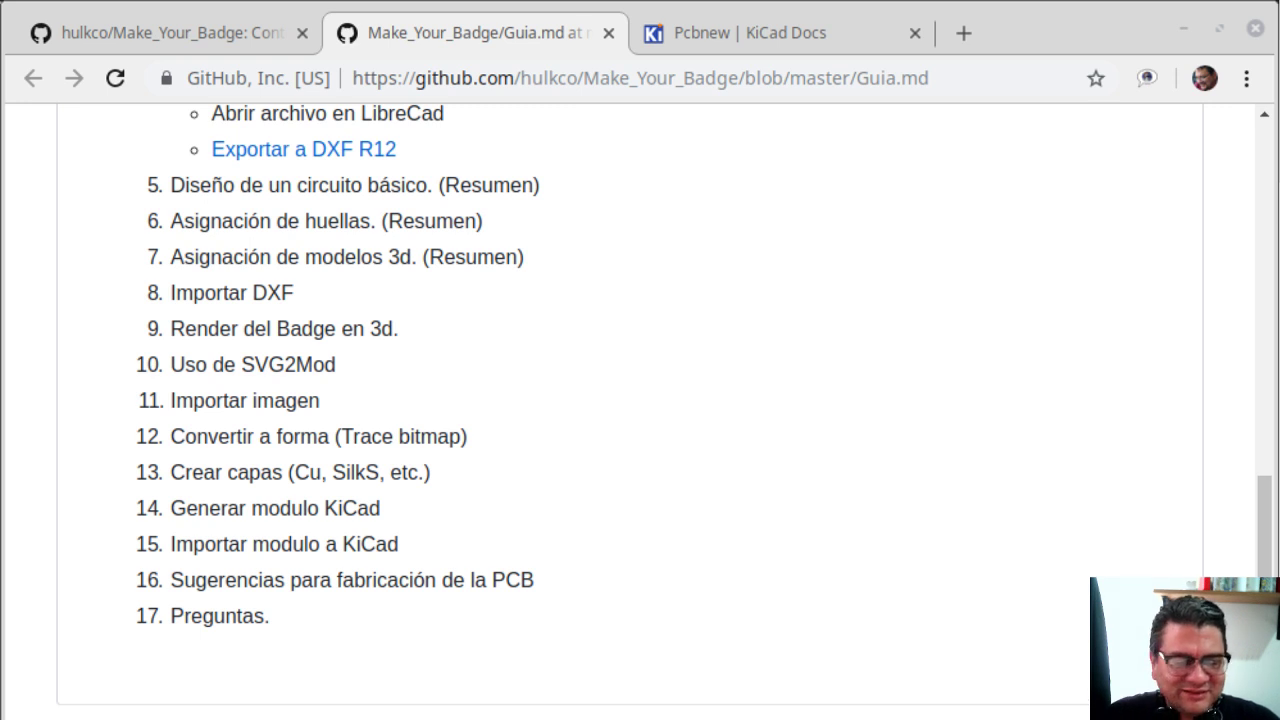
scroll(686, 376, "up", 10)
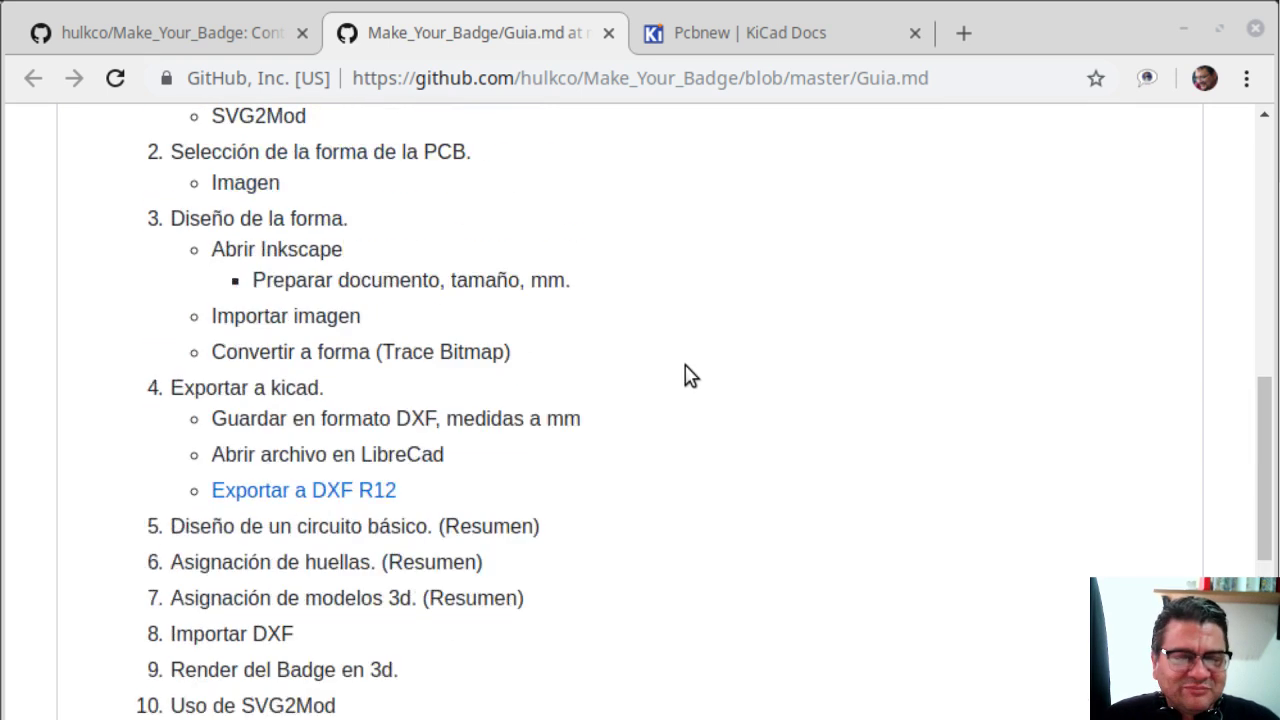
scroll(686, 376, "down", 4)
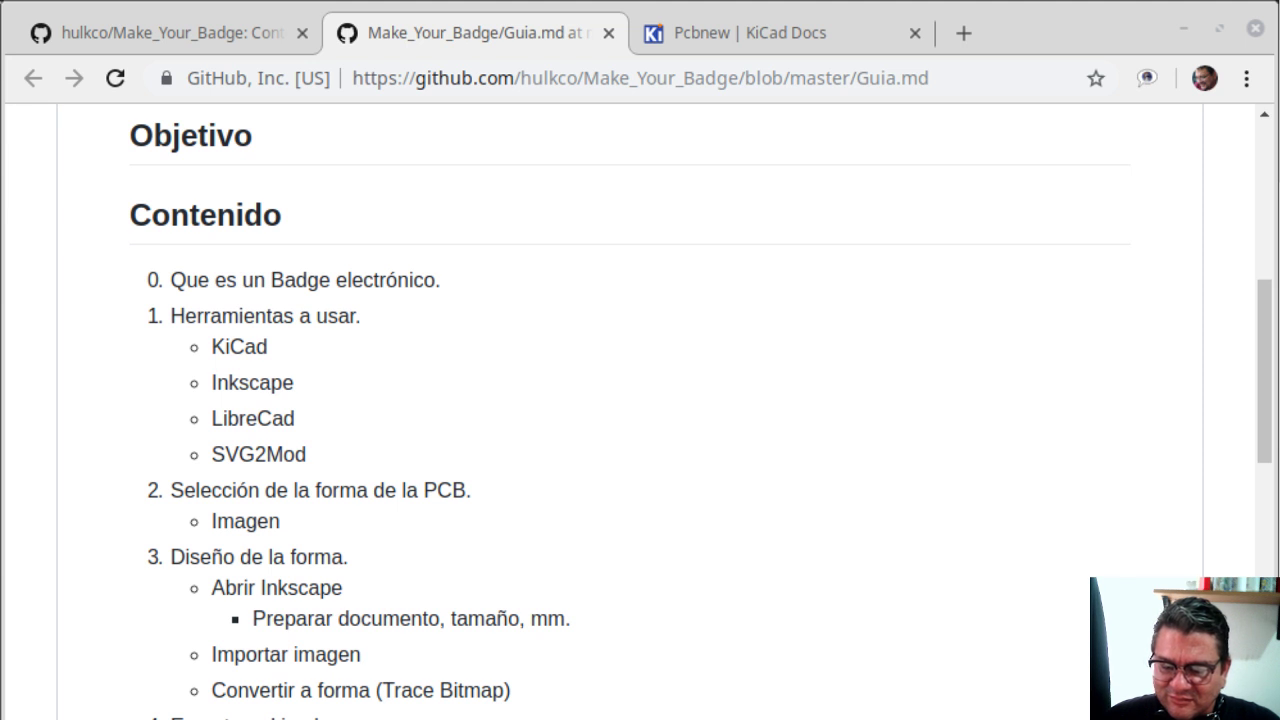
Switch to the file manager and open the Source folder inside KiCad_Badge/images, pointing out drawing.svg and the Convert folder on the way
key("alt+Tab")
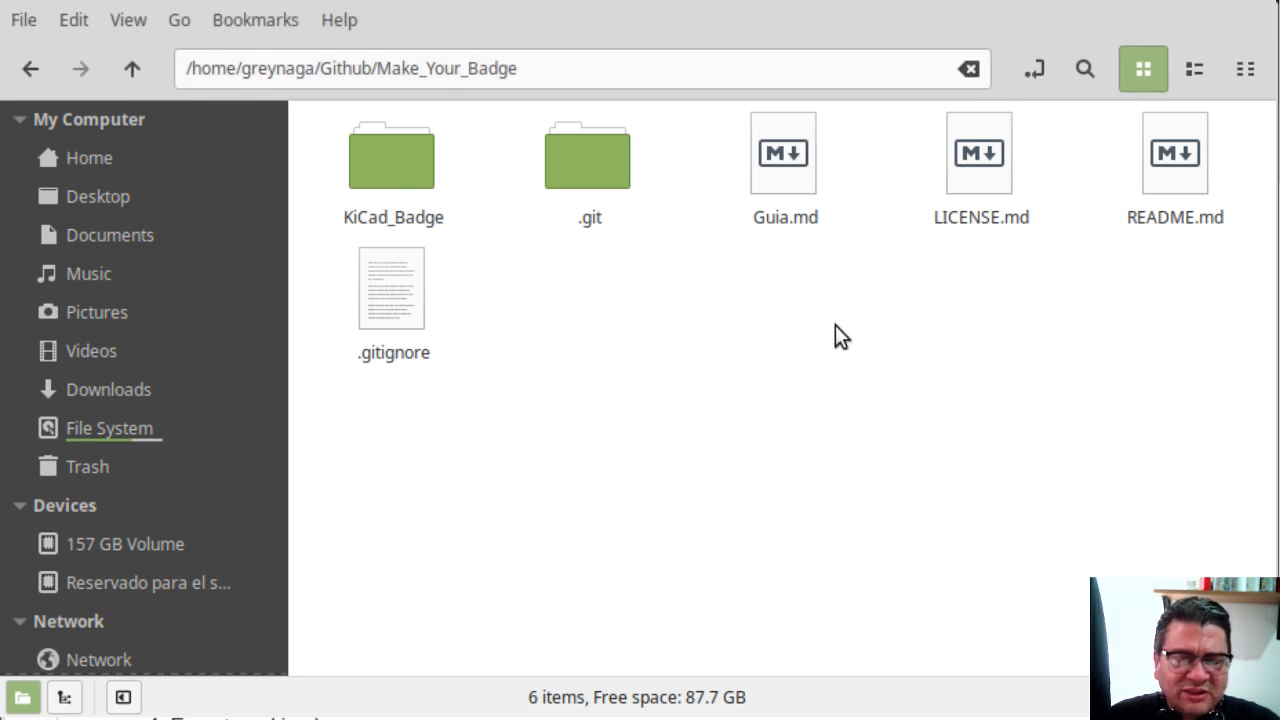
double_click(398, 179)
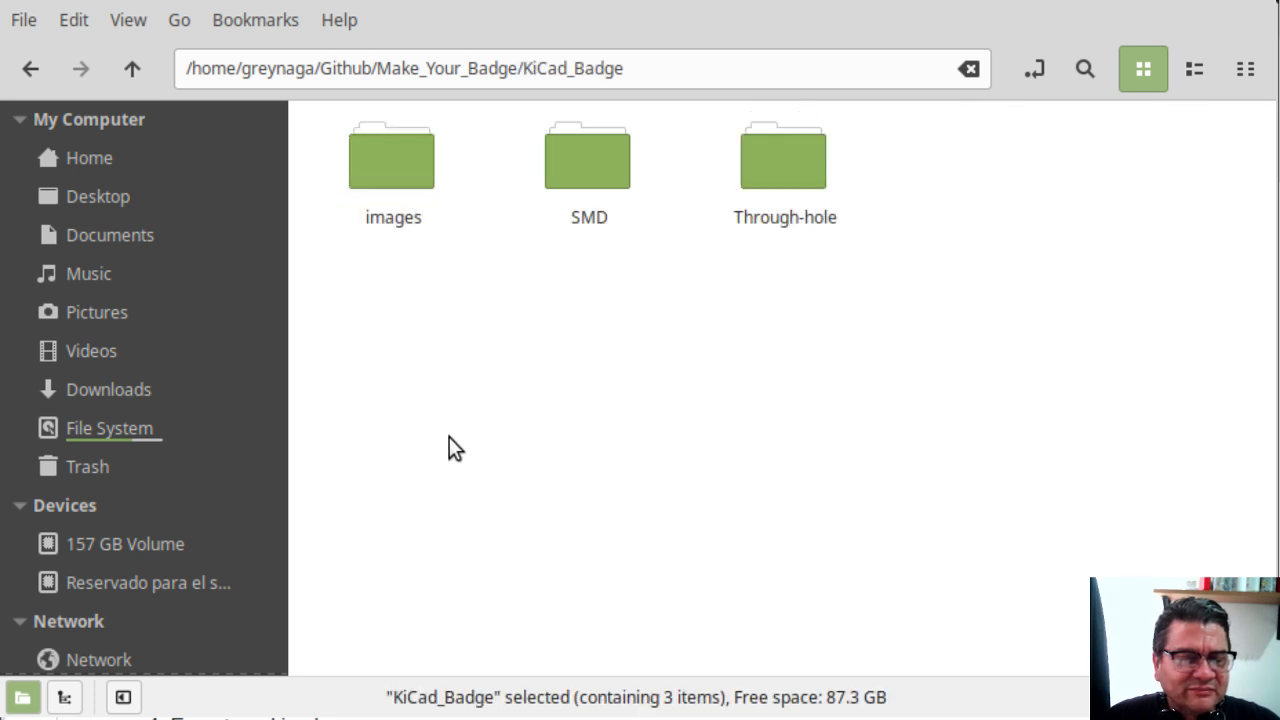
double_click(389, 175)
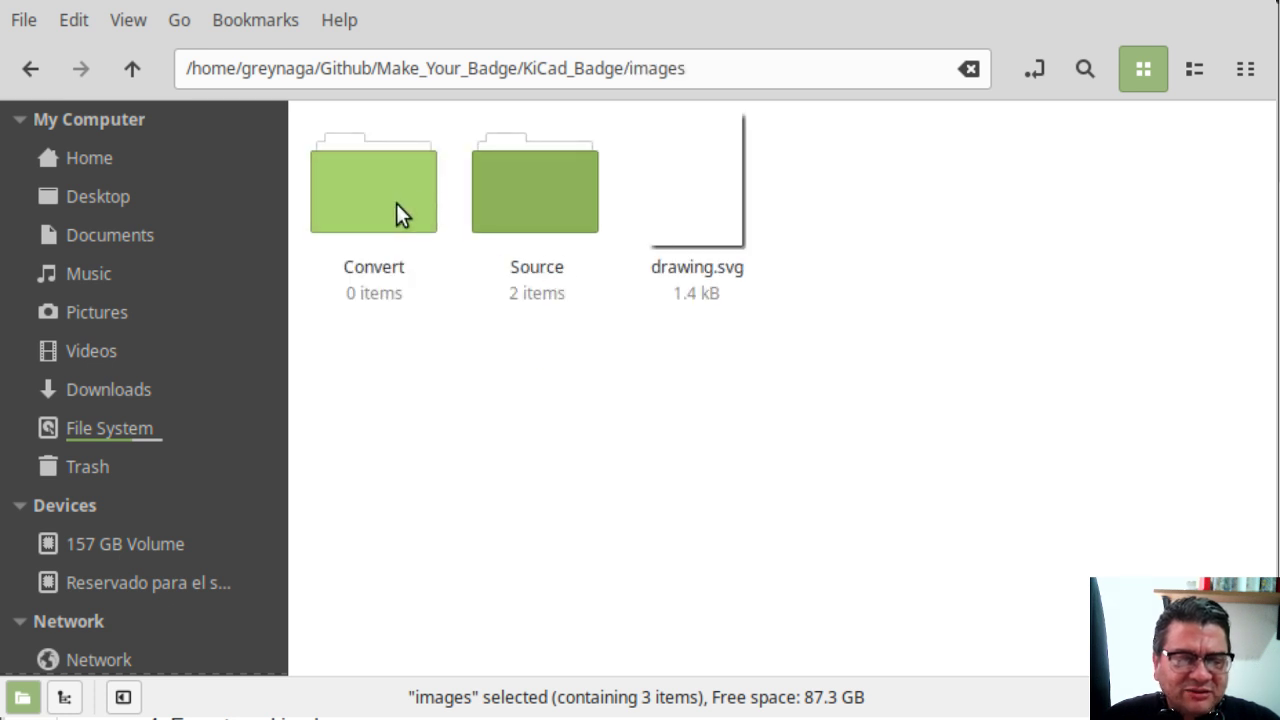
left_click(687, 210)
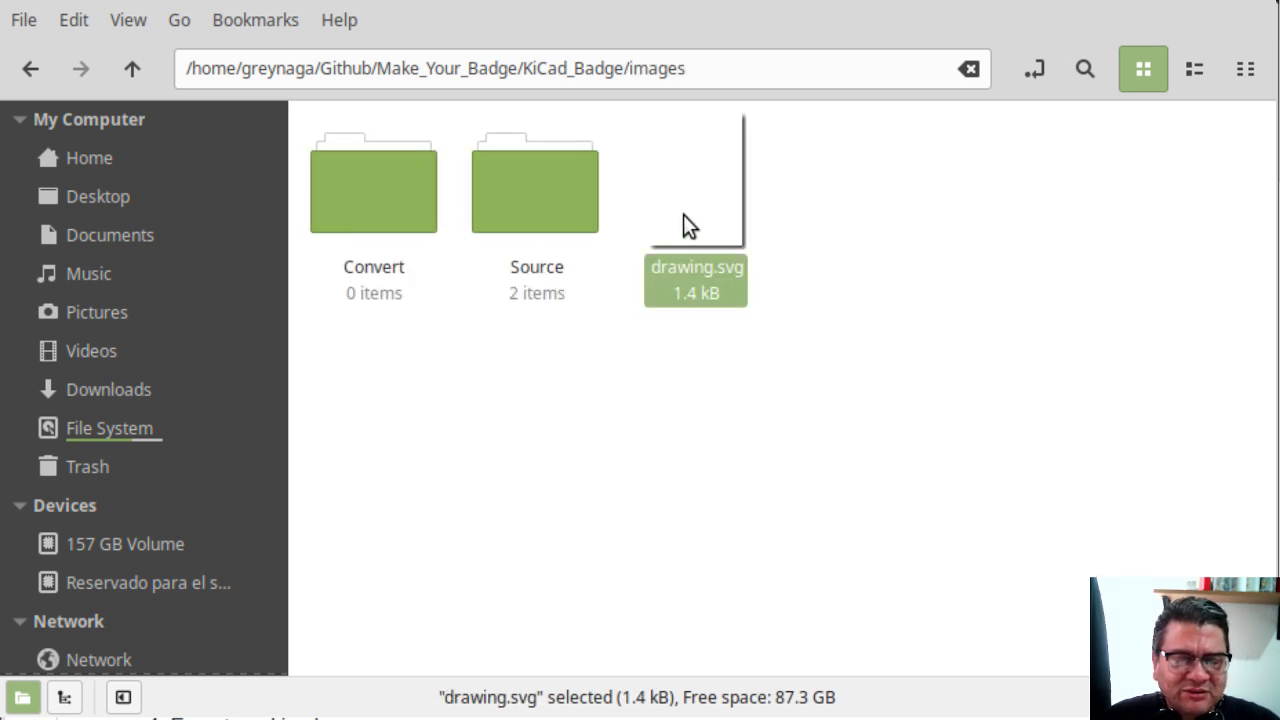
left_click(539, 207)
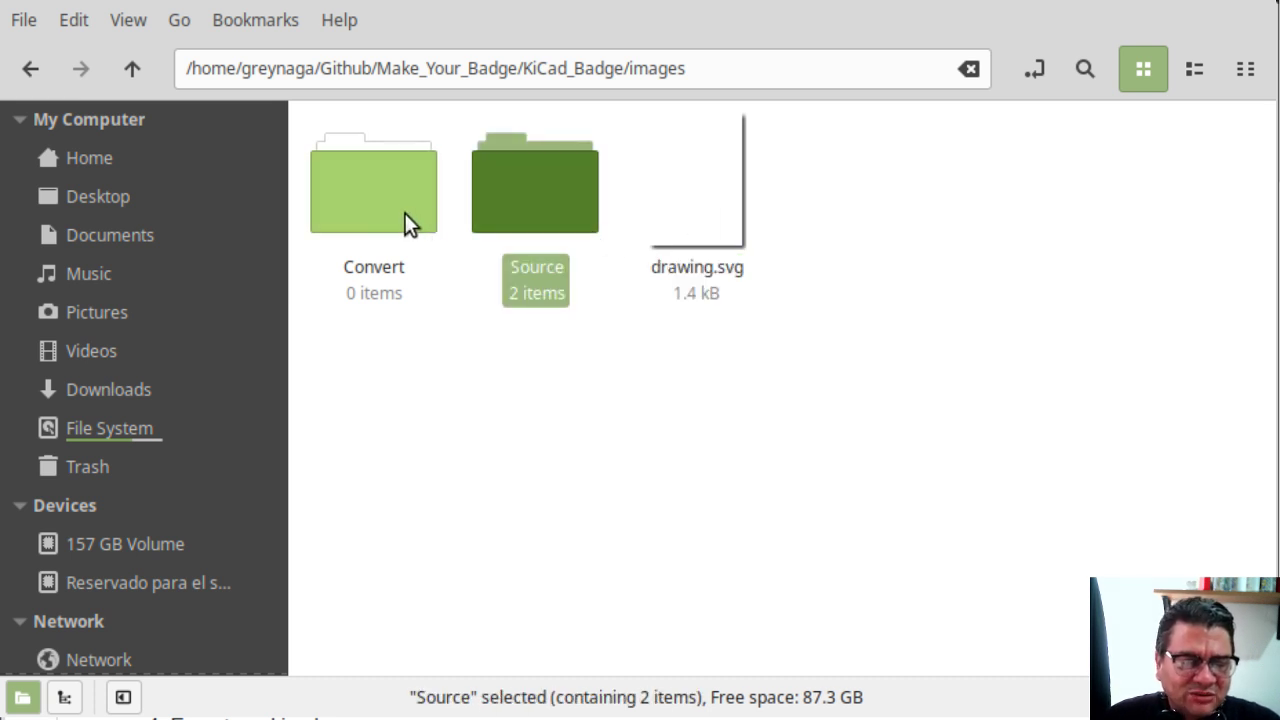
left_click(358, 216)
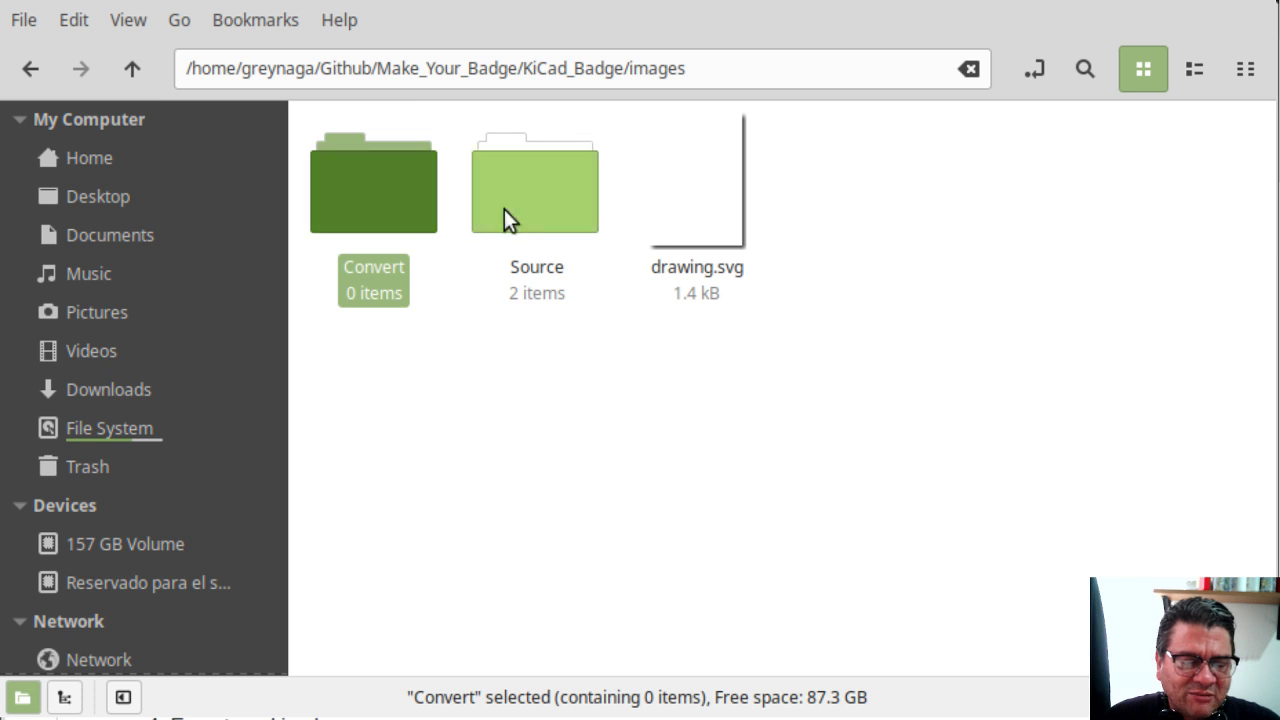
left_click(540, 208)
double_click(529, 195)
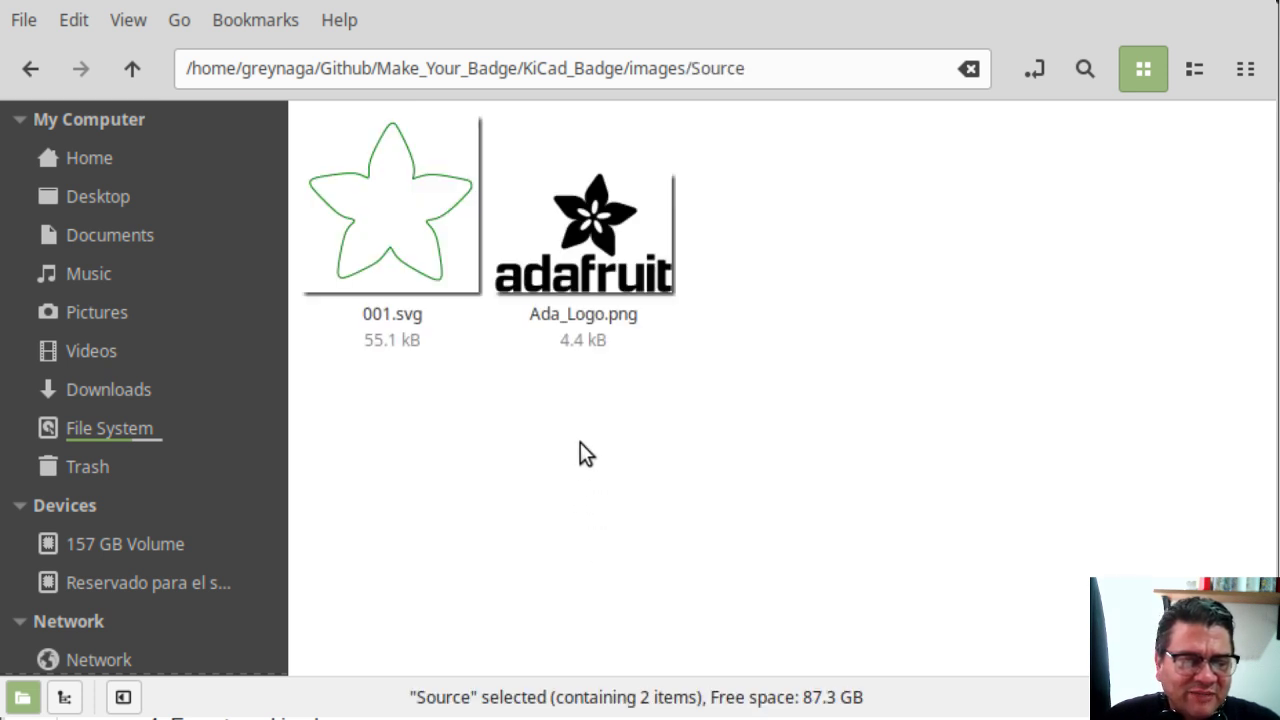
Bring Ada_Logo.png from the Source folder into the blank Inkscape document and place it near the page's centre
left_click(603, 252)
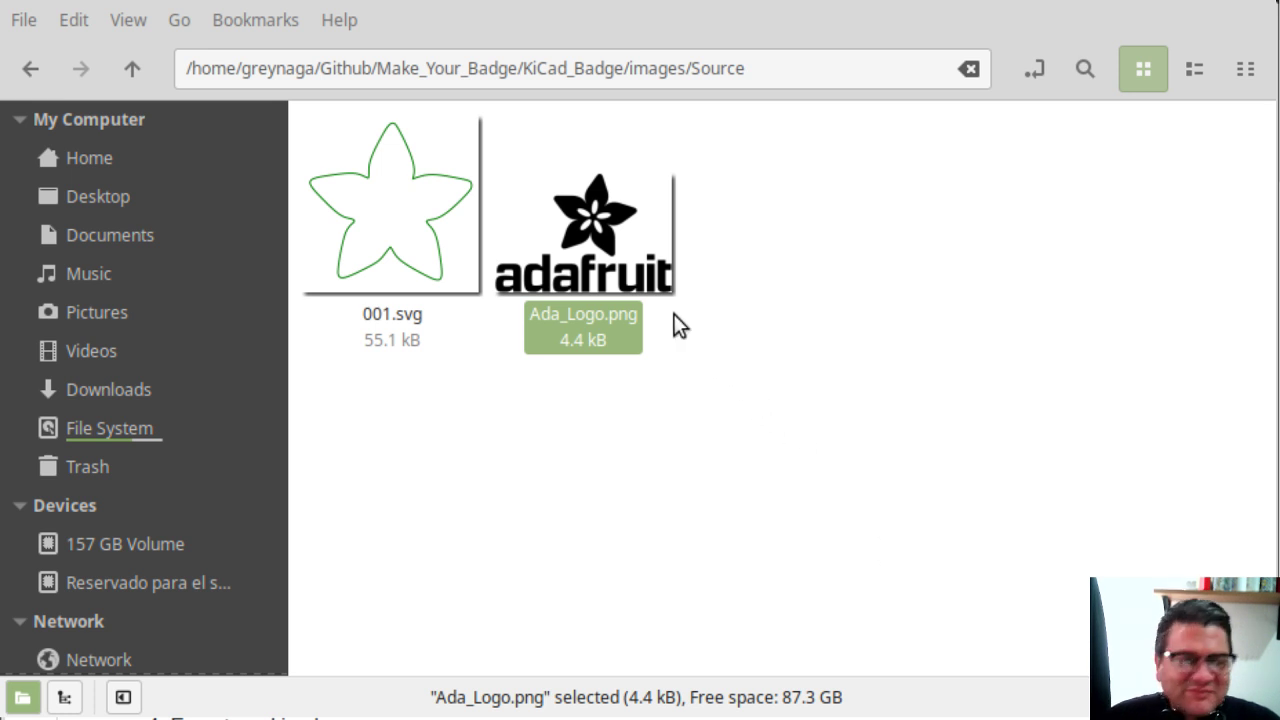
left_click(752, 358)
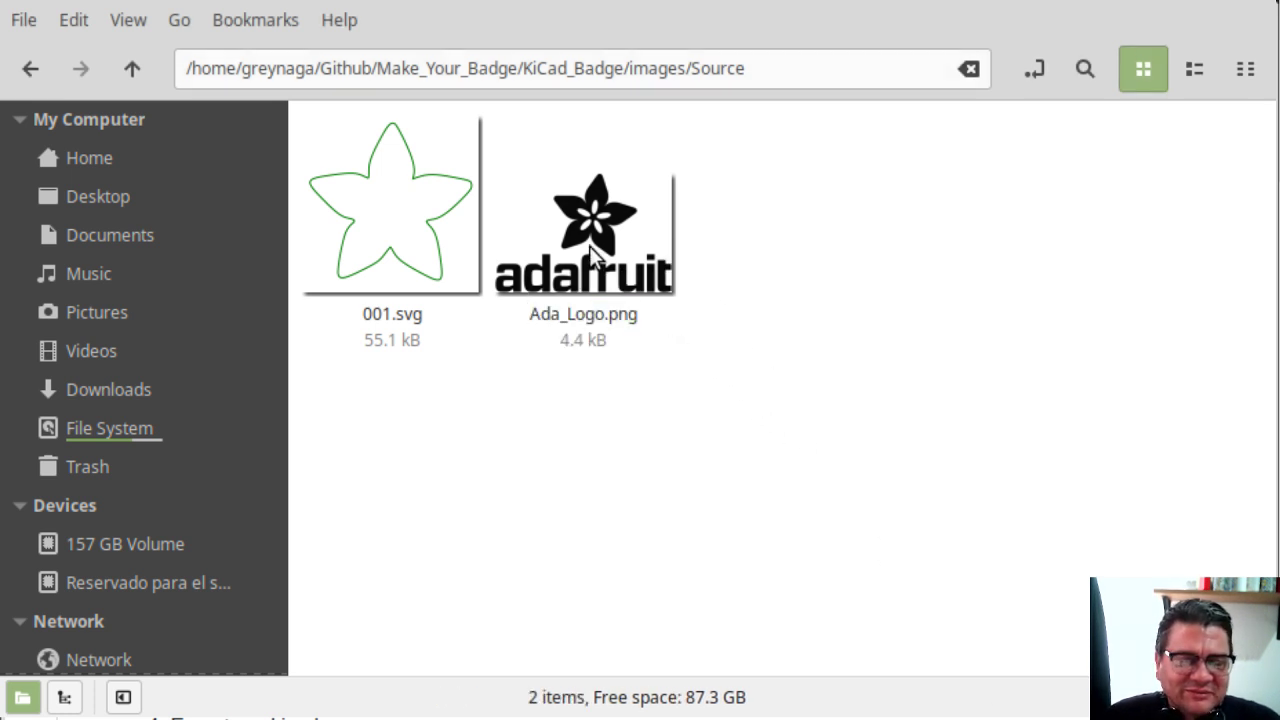
left_click(589, 246)
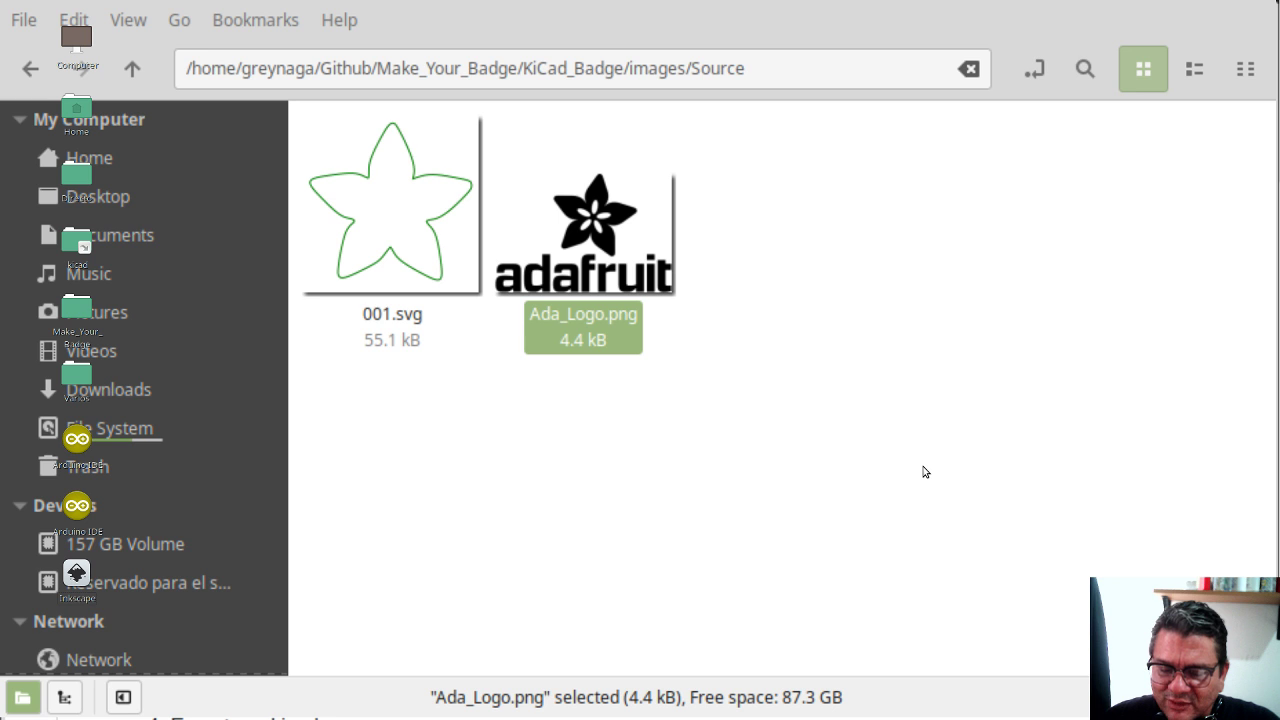
key("super+Down")
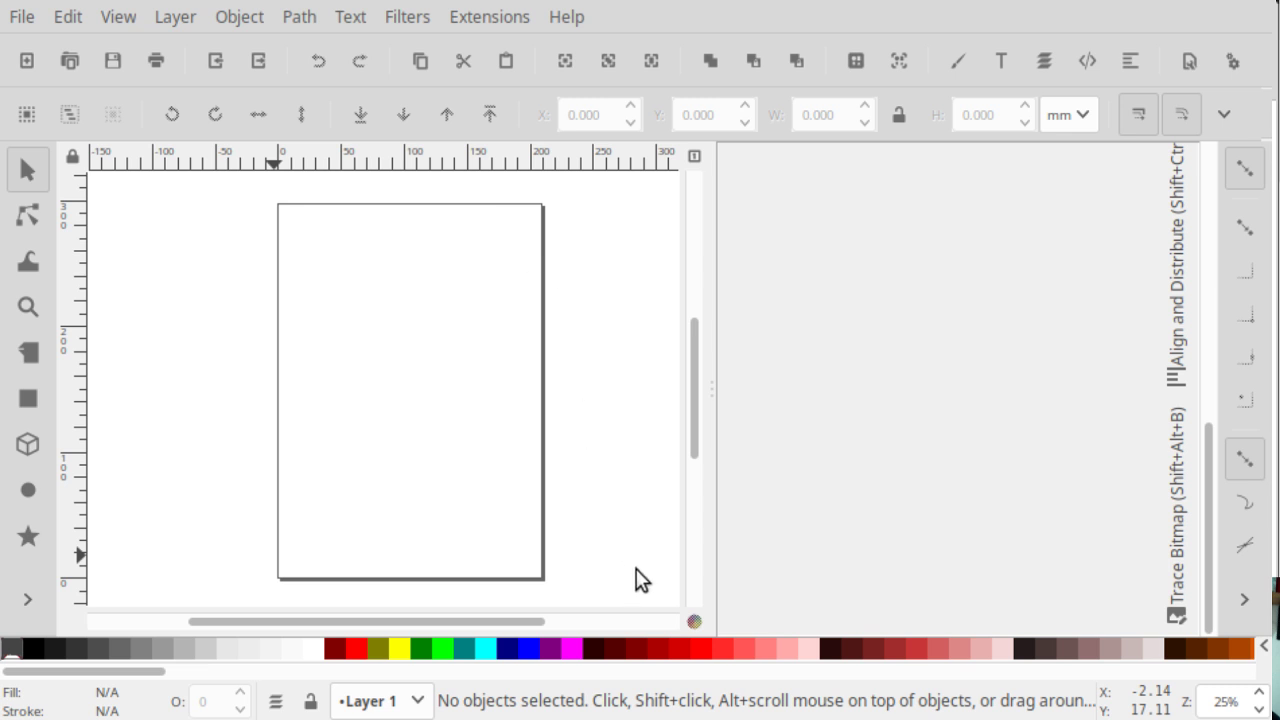
key("ctrl+v")
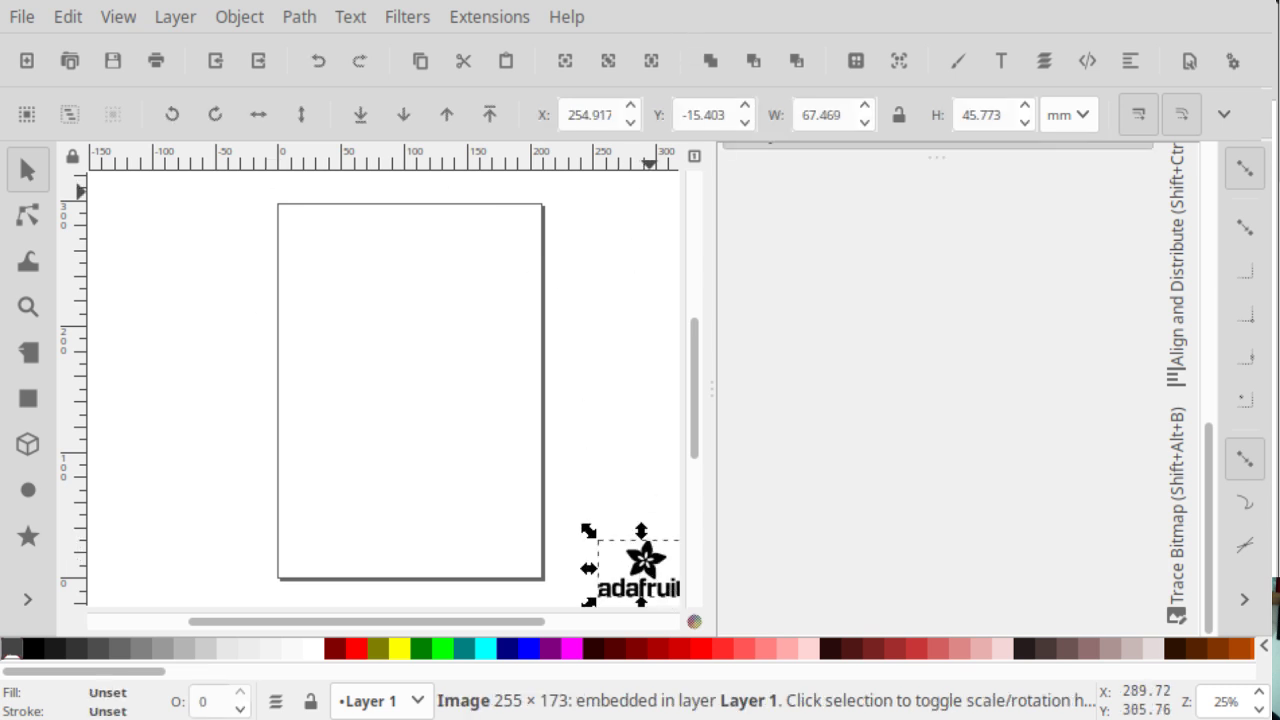
left_click_drag(657, 566, 449, 391)
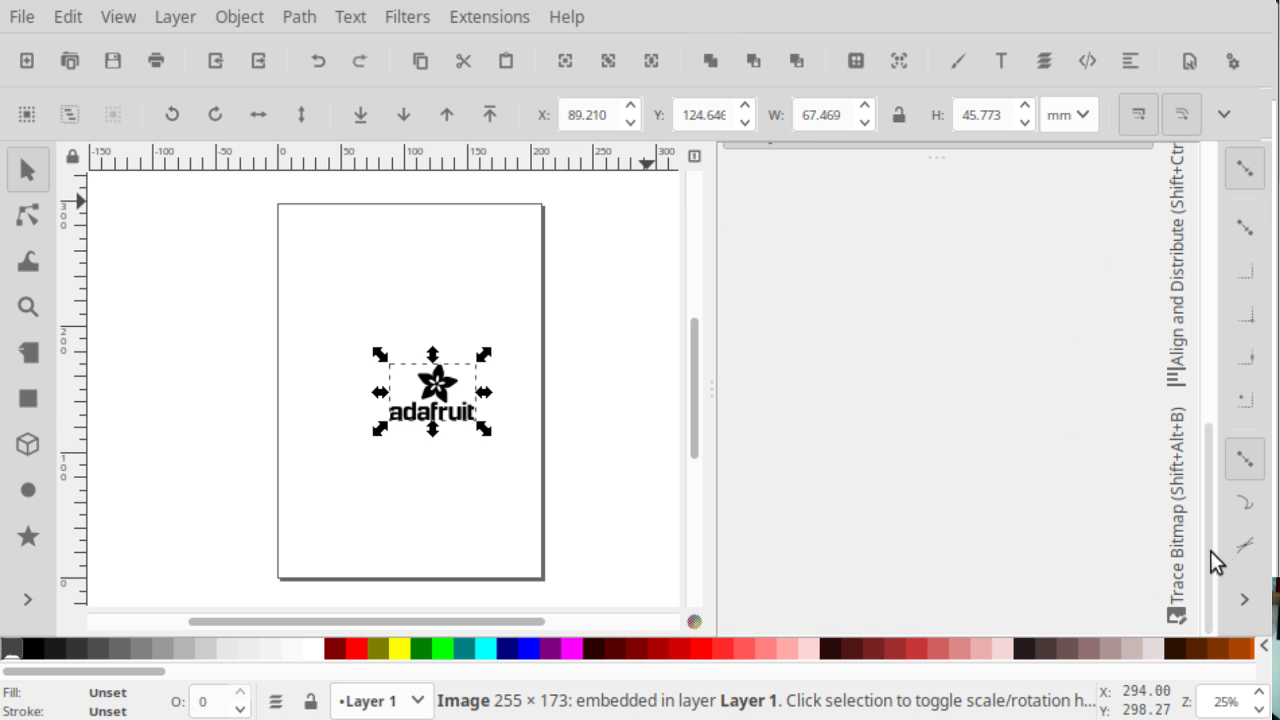
Open the document properties and choose mm as the display units
scroll(1204, 533, "up", 1)
left_click_drag(1204, 533, 1234, 222)
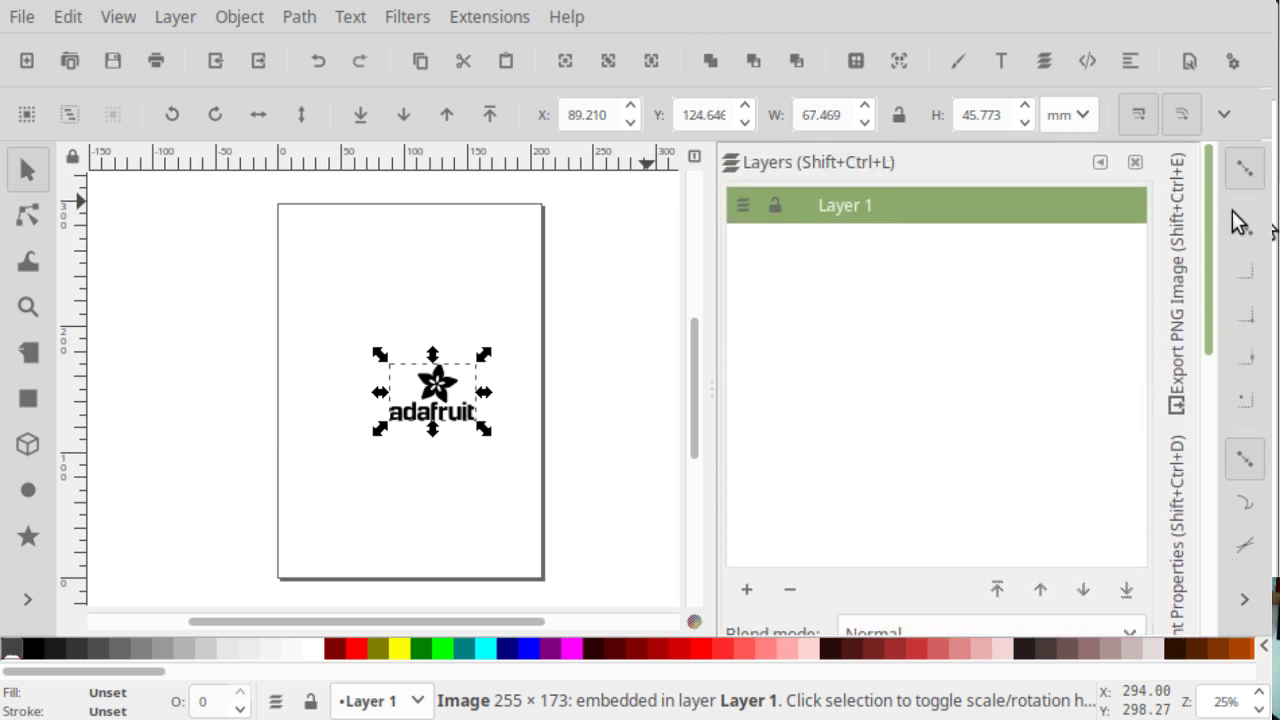
left_click_drag(1247, 268, 1209, 373)
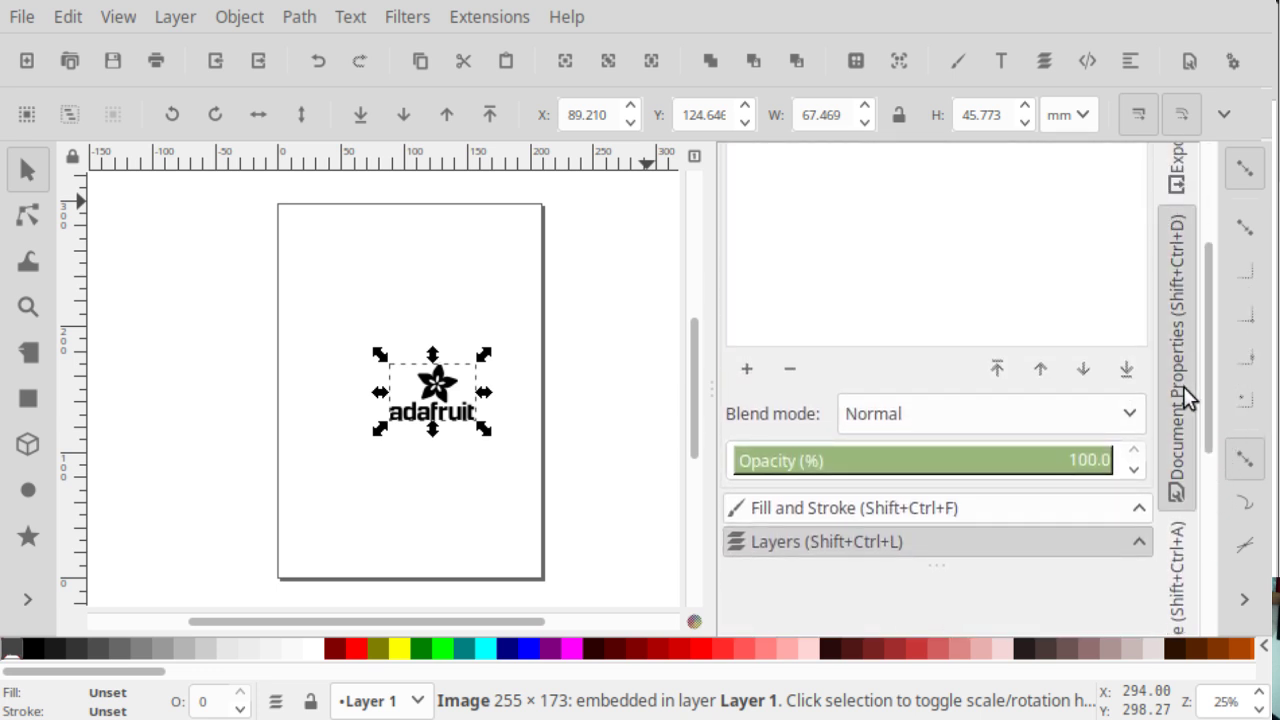
left_click(1183, 386)
left_click_drag(1204, 346, 1224, 178)
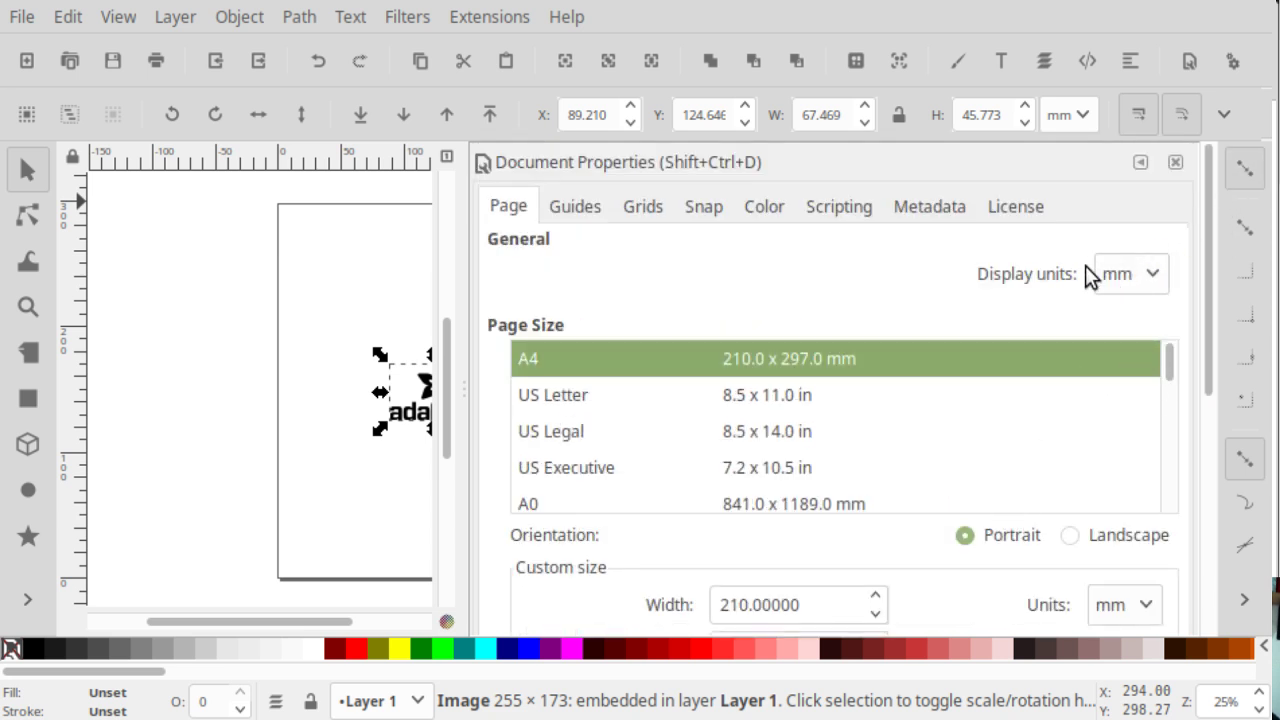
left_click(1151, 277)
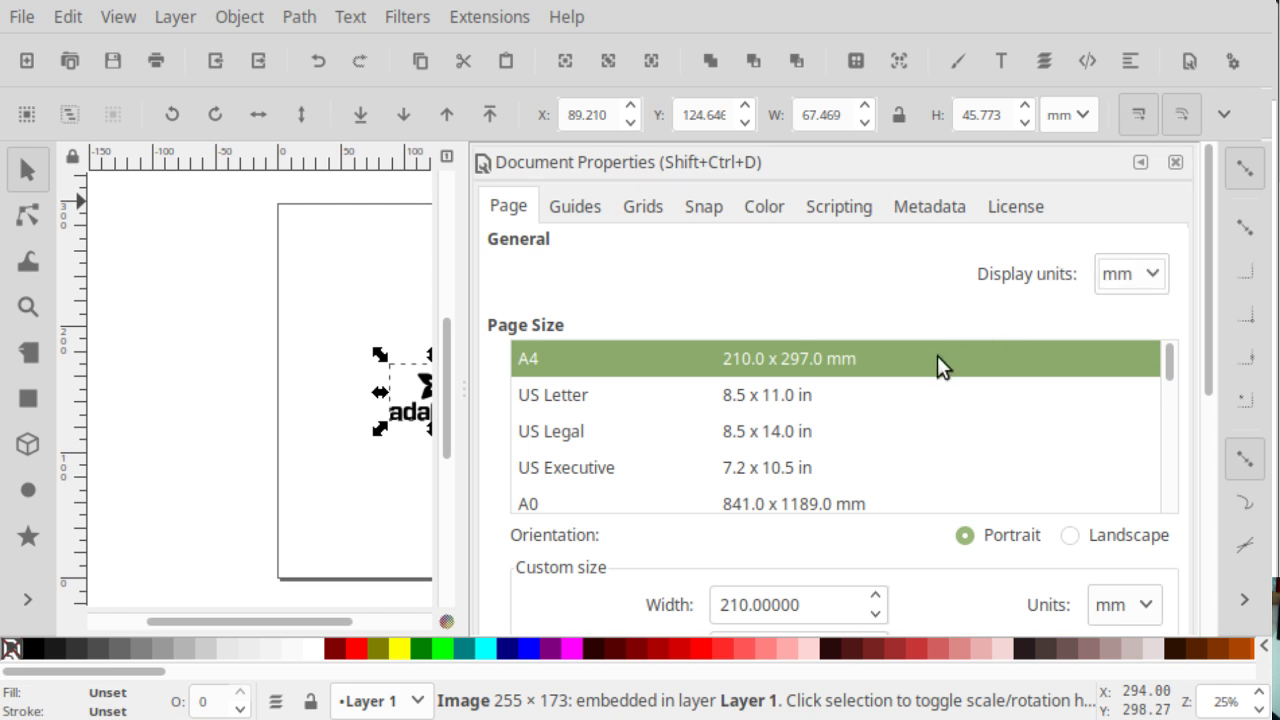
Set the custom page size to 100 mm wide and 100 mm high
scroll(1019, 298, "down", 4)
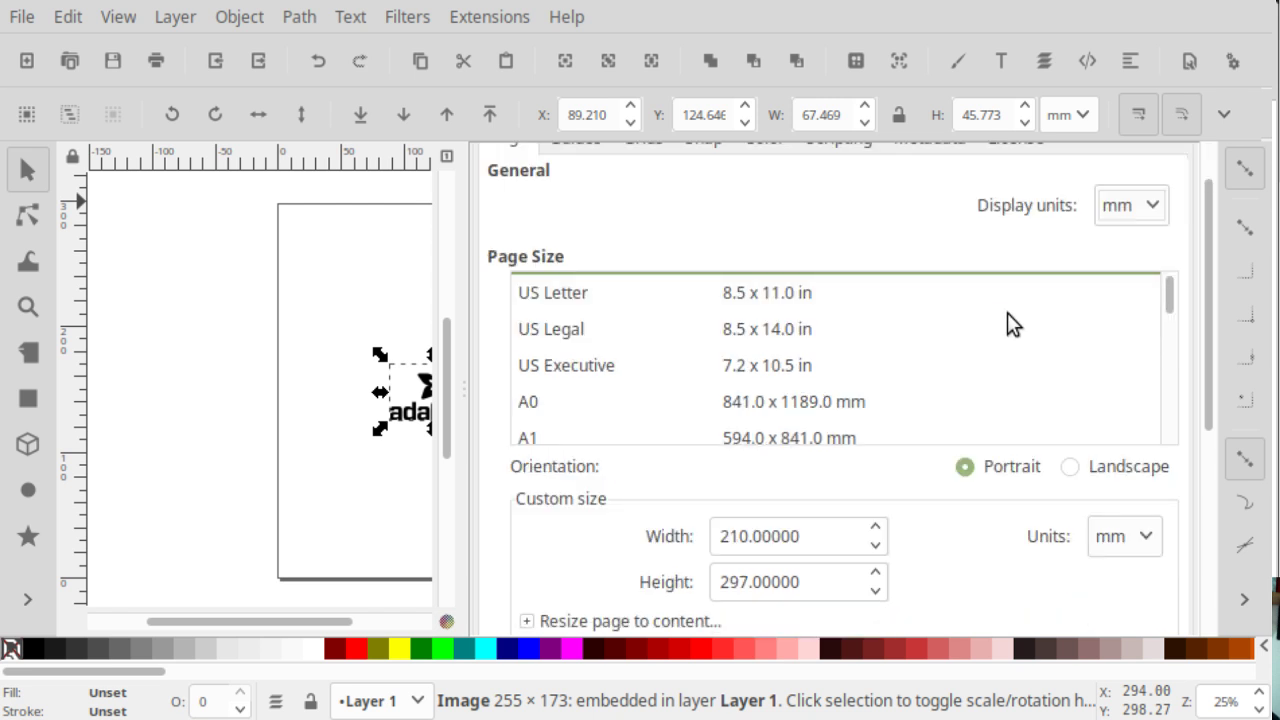
left_click(829, 544)
left_click_drag(829, 540, 724, 540)
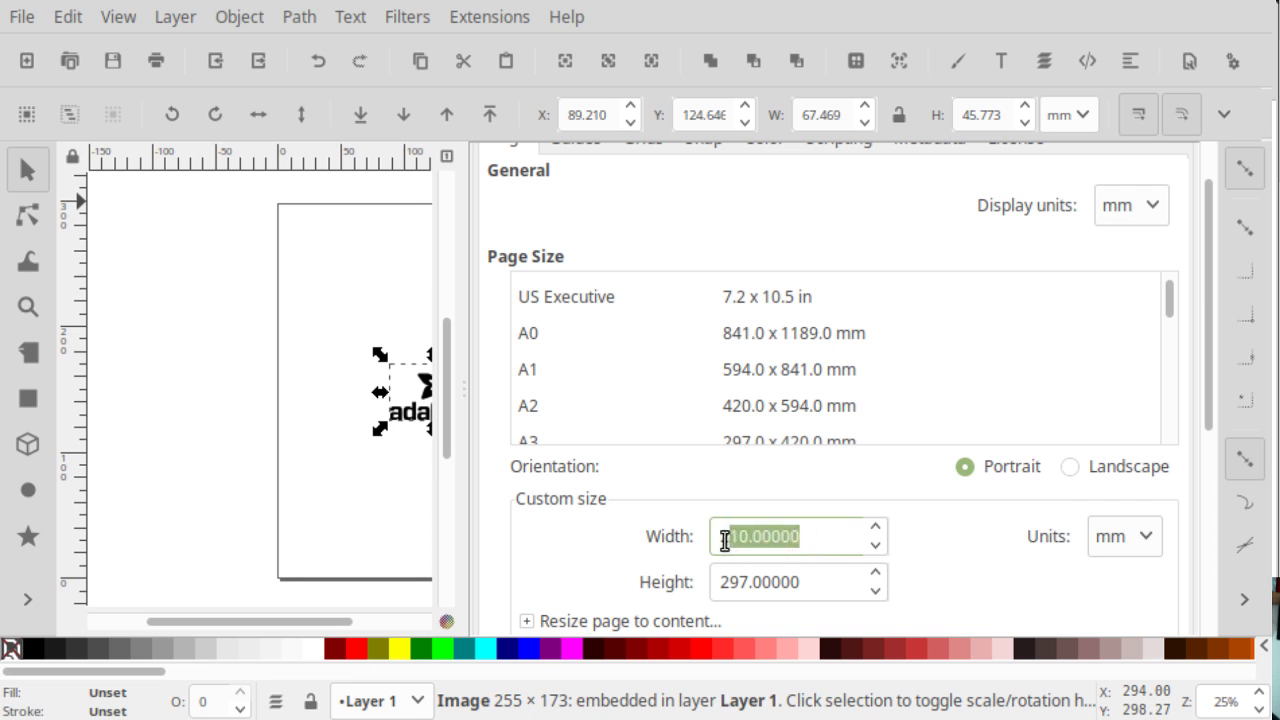
type("1")
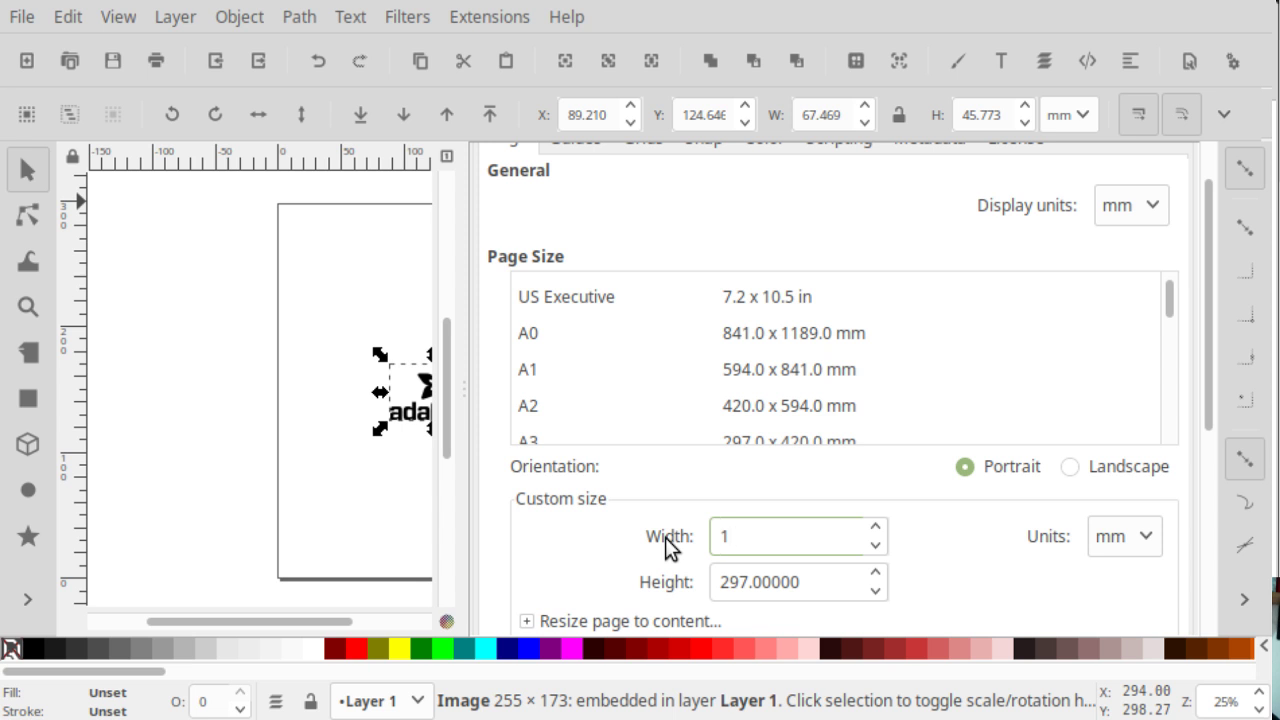
type("0")
key("Tab")
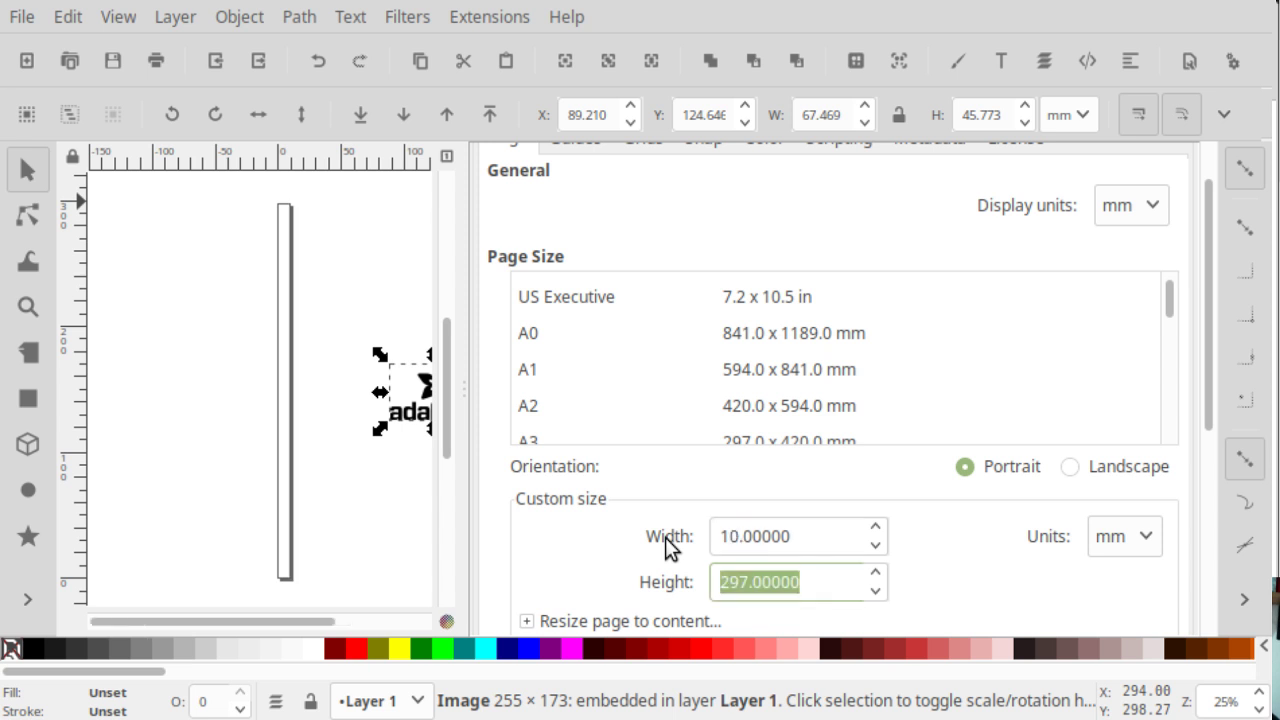
type("10")
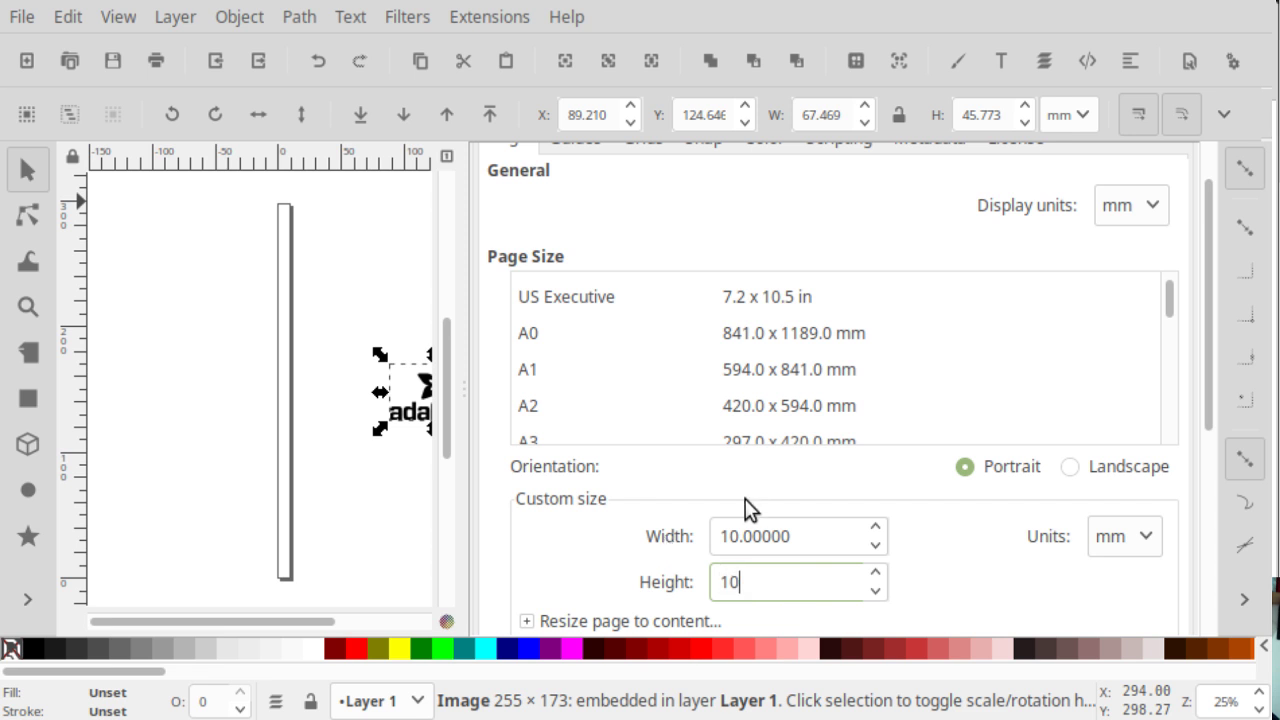
left_click(756, 541)
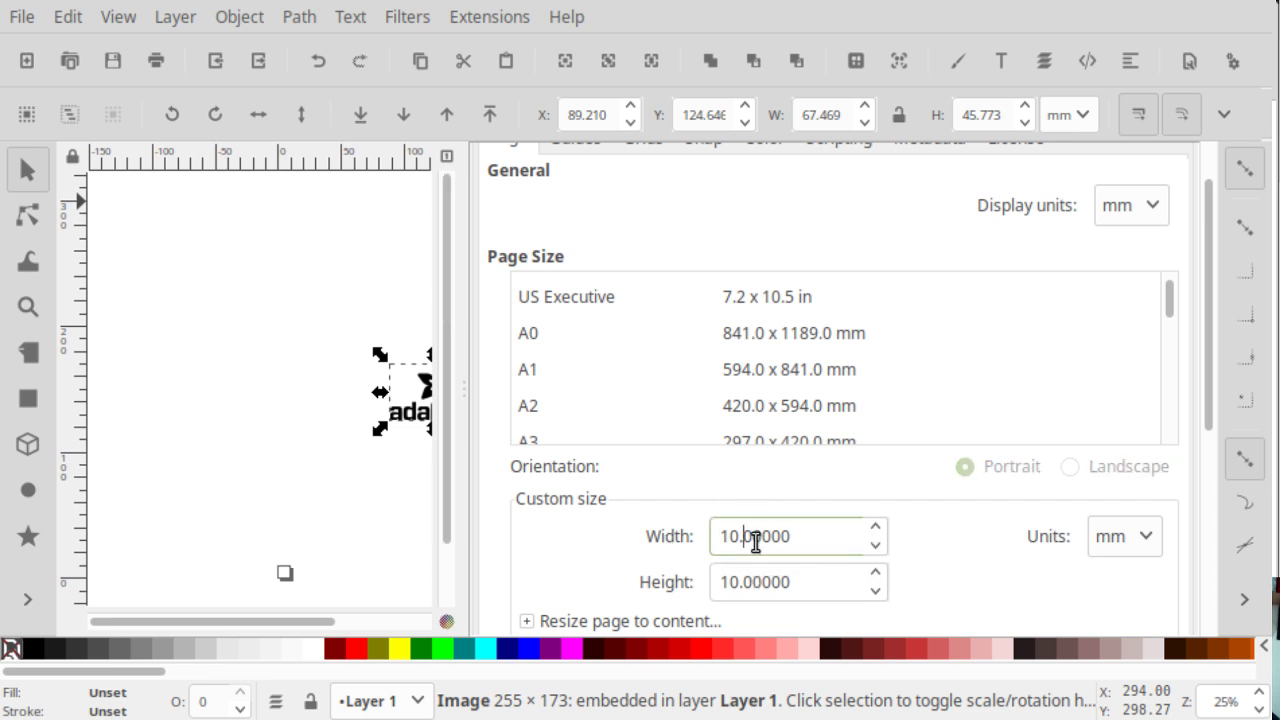
type("0")
left_click(769, 598)
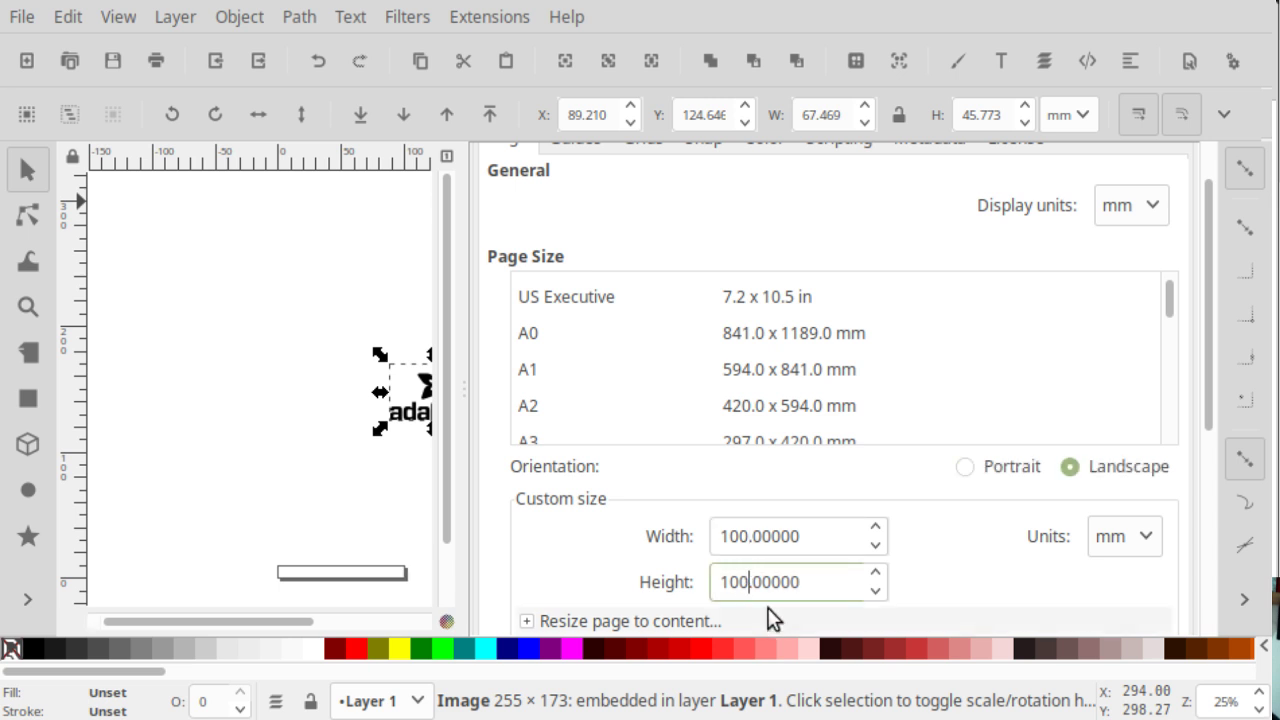
scroll(1065, 518, "down", 3)
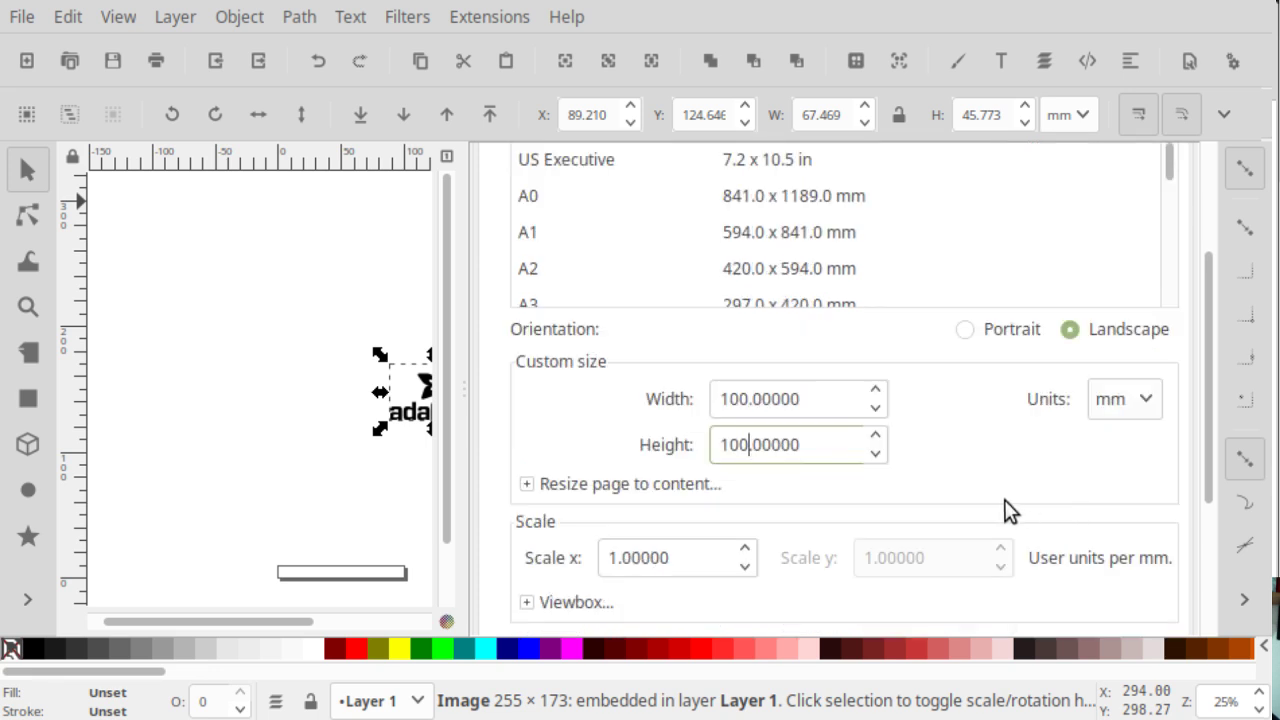
scroll(1008, 510, "down", 5)
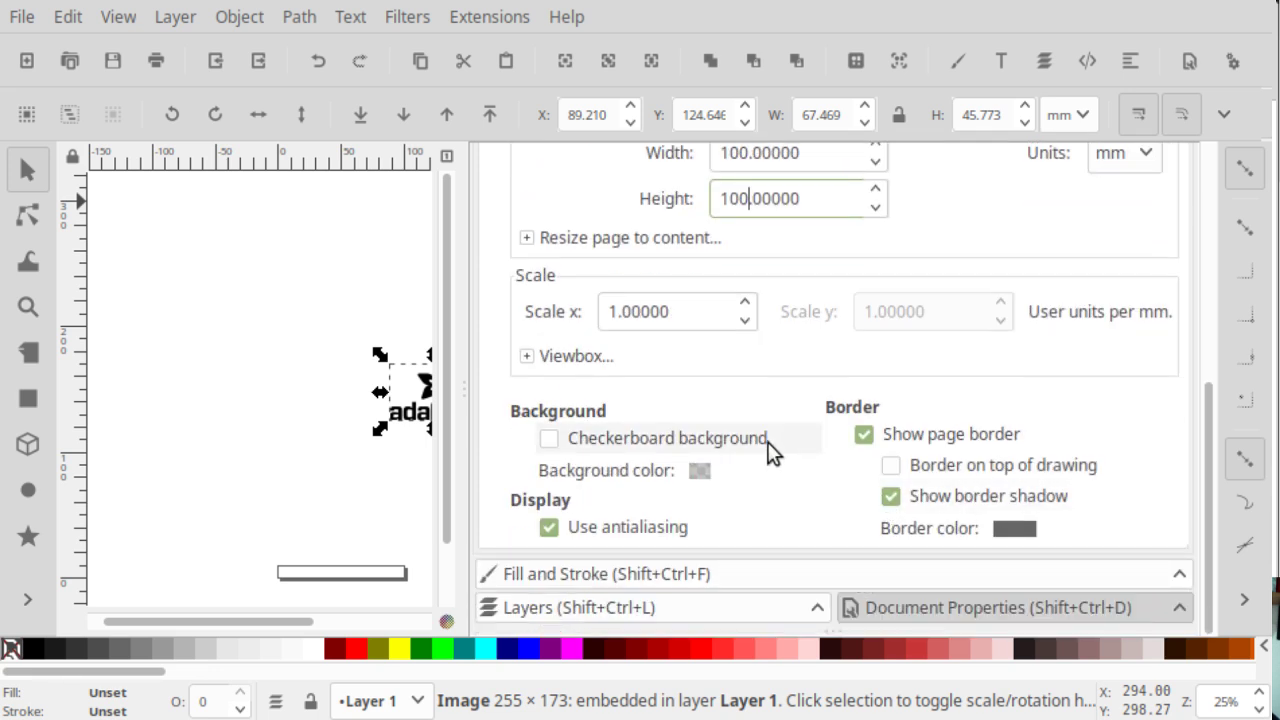
scroll(767, 432, "up", 4)
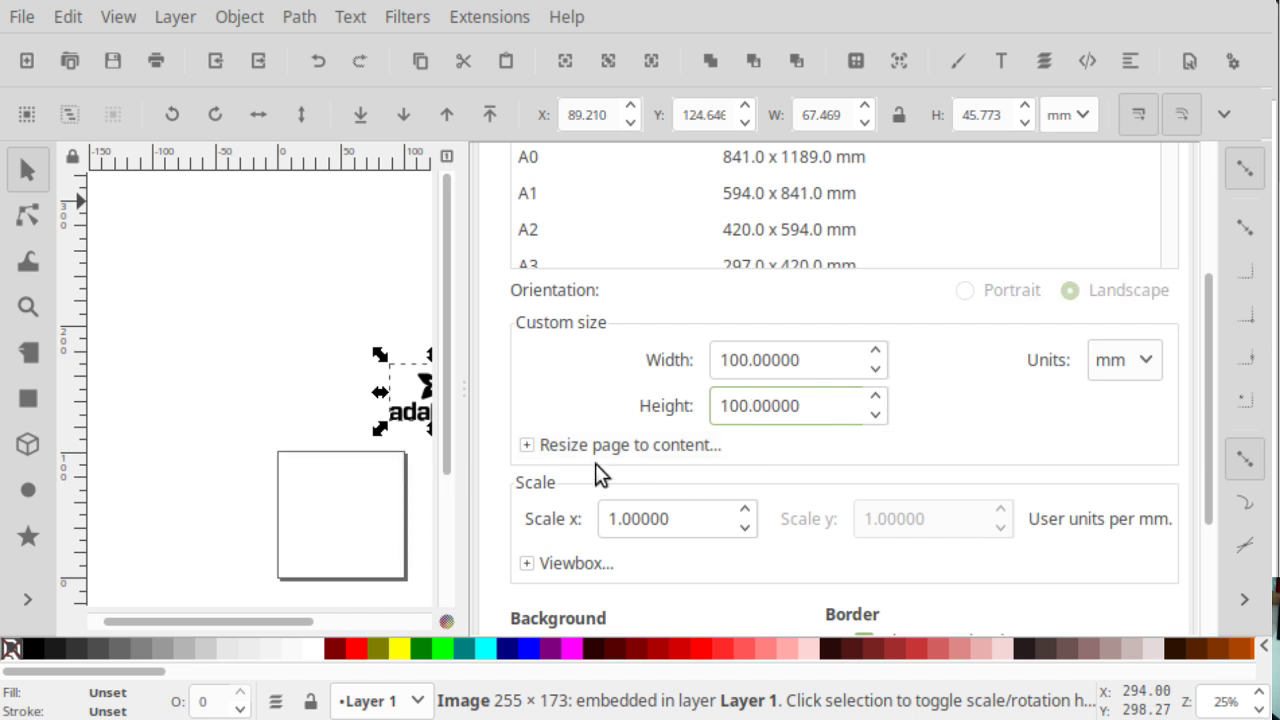
Move the adafruit logo onto the page at about X 18.7, Y 25.2 mm, and collapse the document properties
left_click_drag(427, 402, 330, 525)
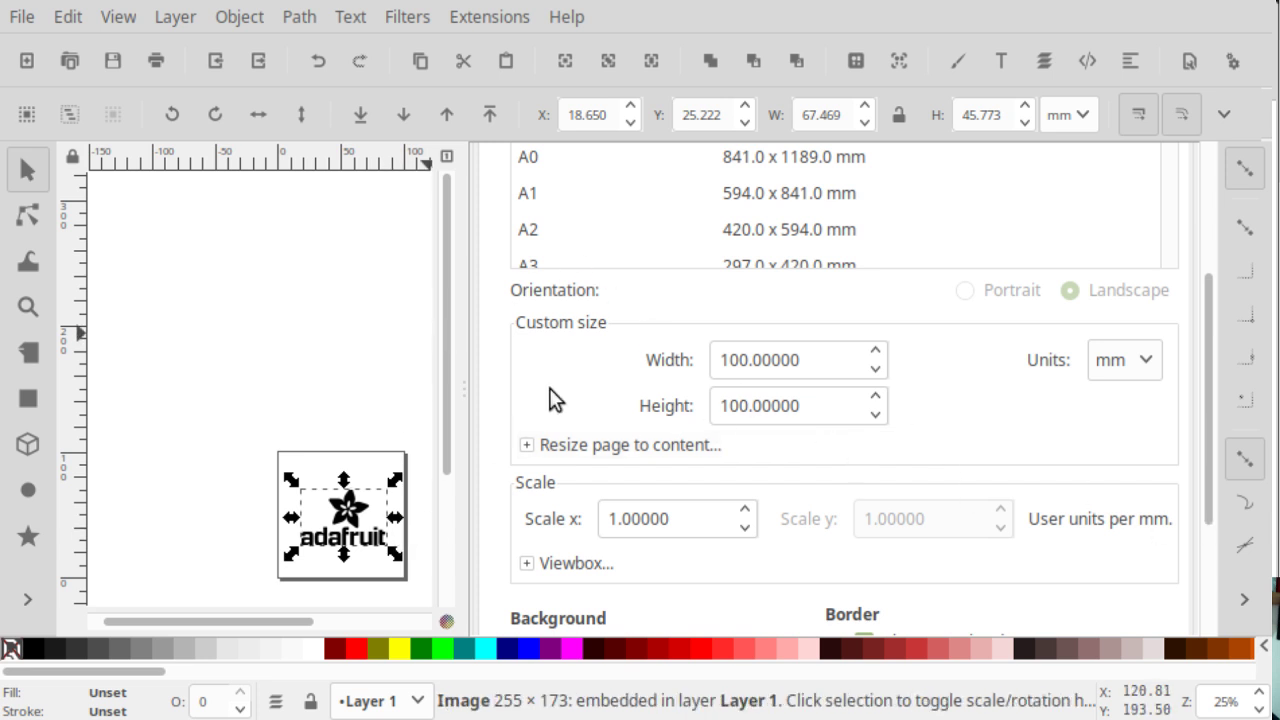
left_click_drag(1209, 350, 1210, 178)
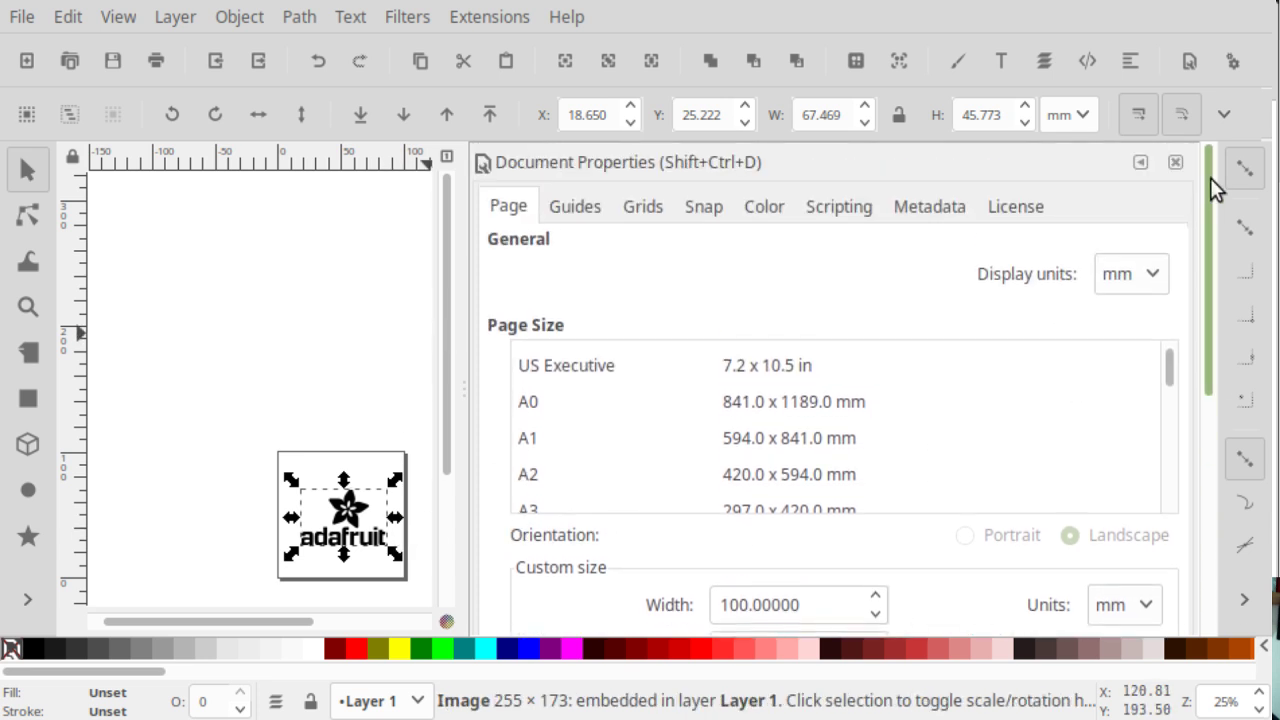
left_click(1140, 162)
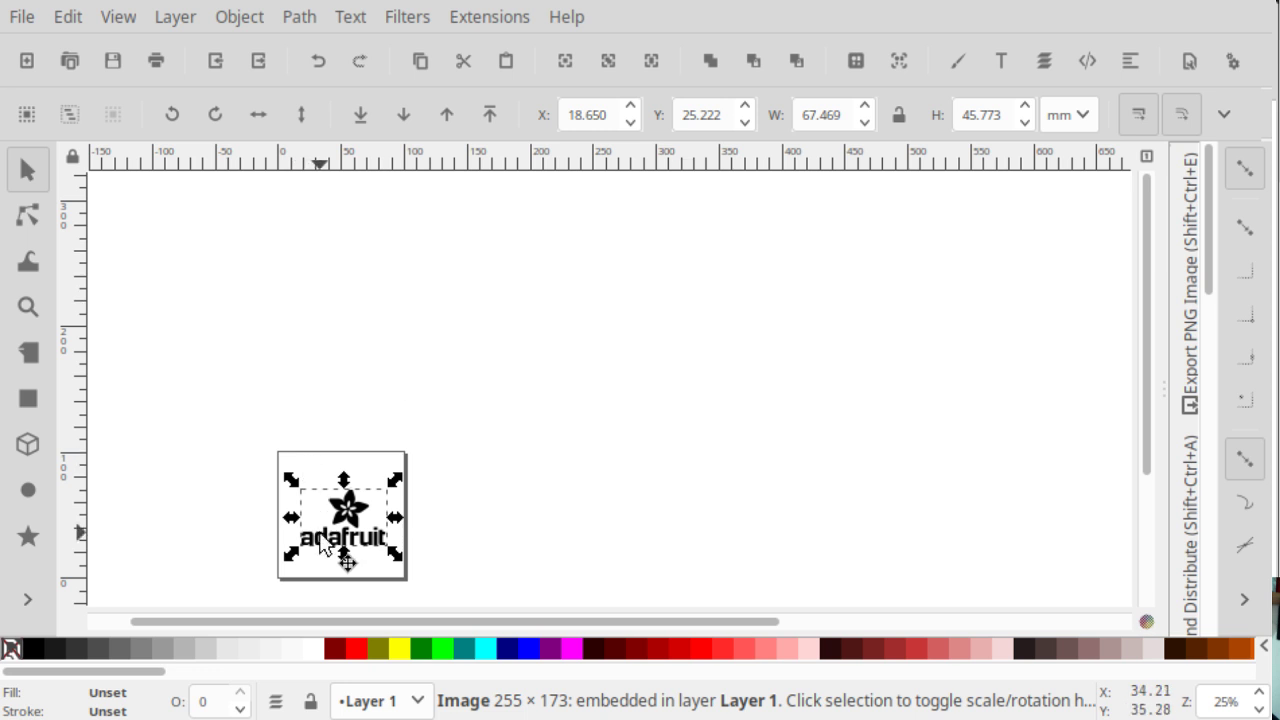
Move the adafruit logo on the page to about X 11.1, Y 25.6 mm
scroll(350, 530, "up", 3, "ctrl")
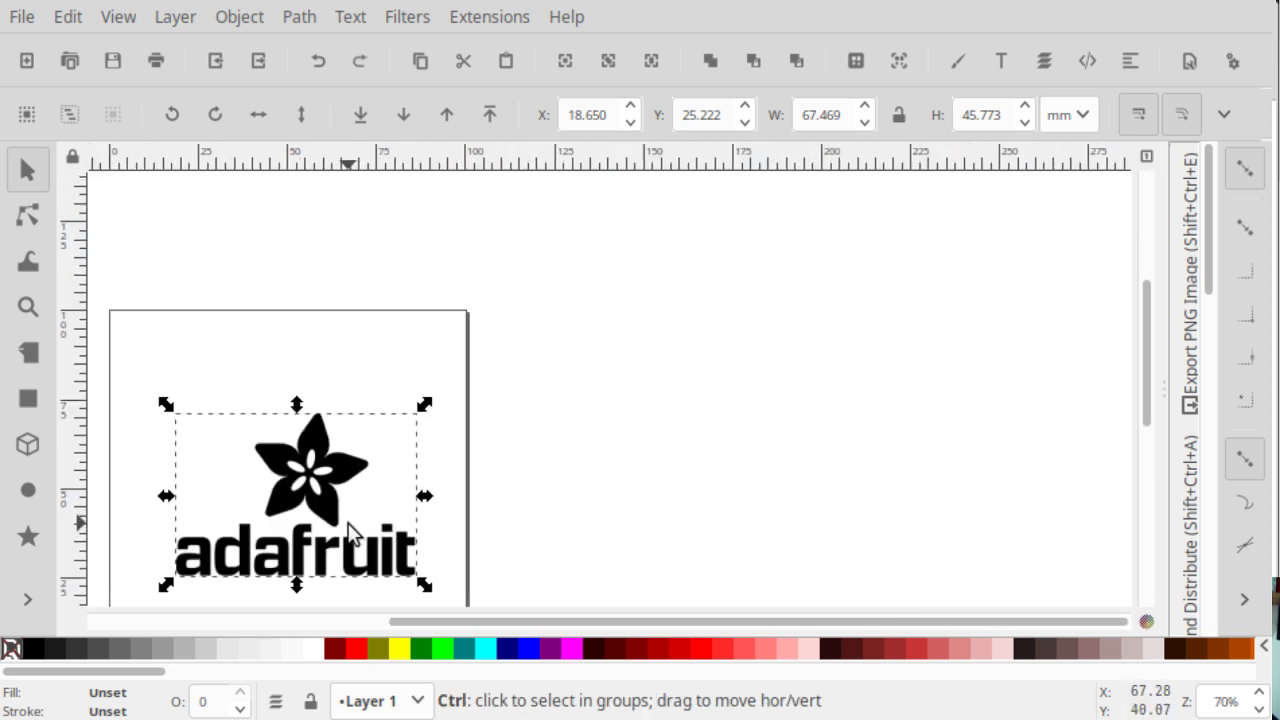
middle_click_drag(350, 530, 358, 390)
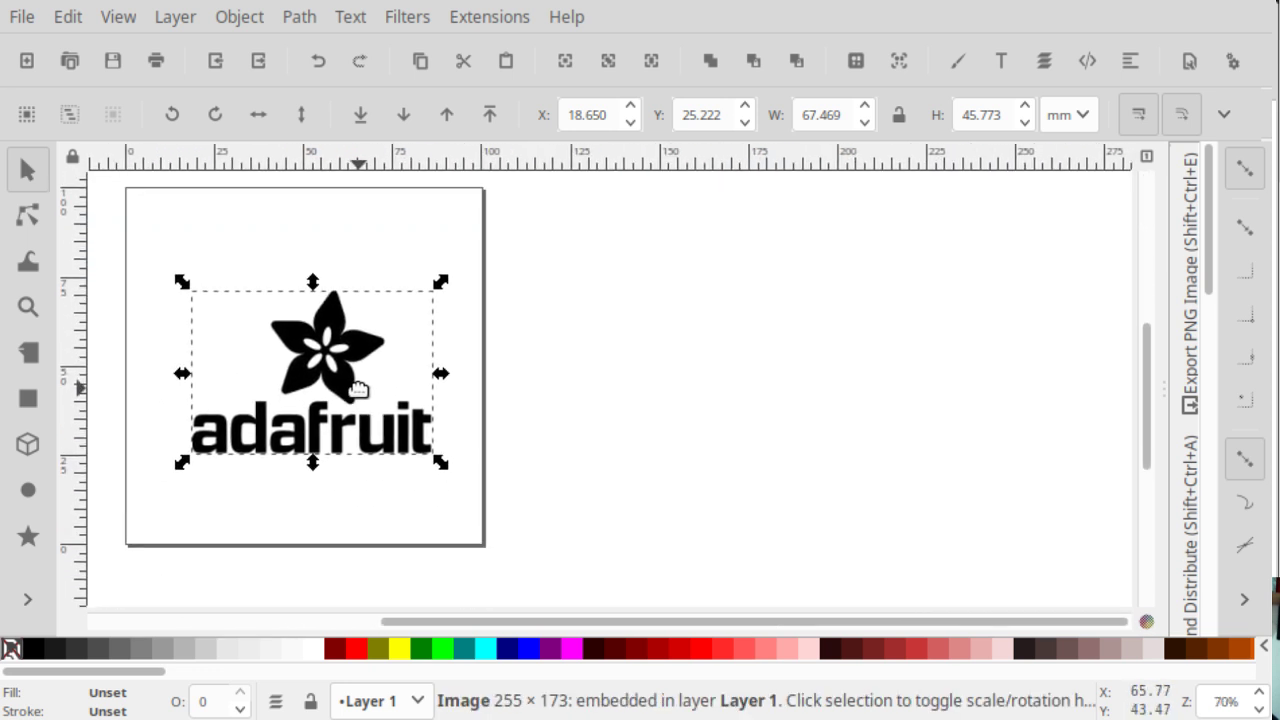
mouse_move(346, 347)
left_mouse_down()
mouse_move(310, 338)
mouse_move(322, 346)
left_mouse_up()
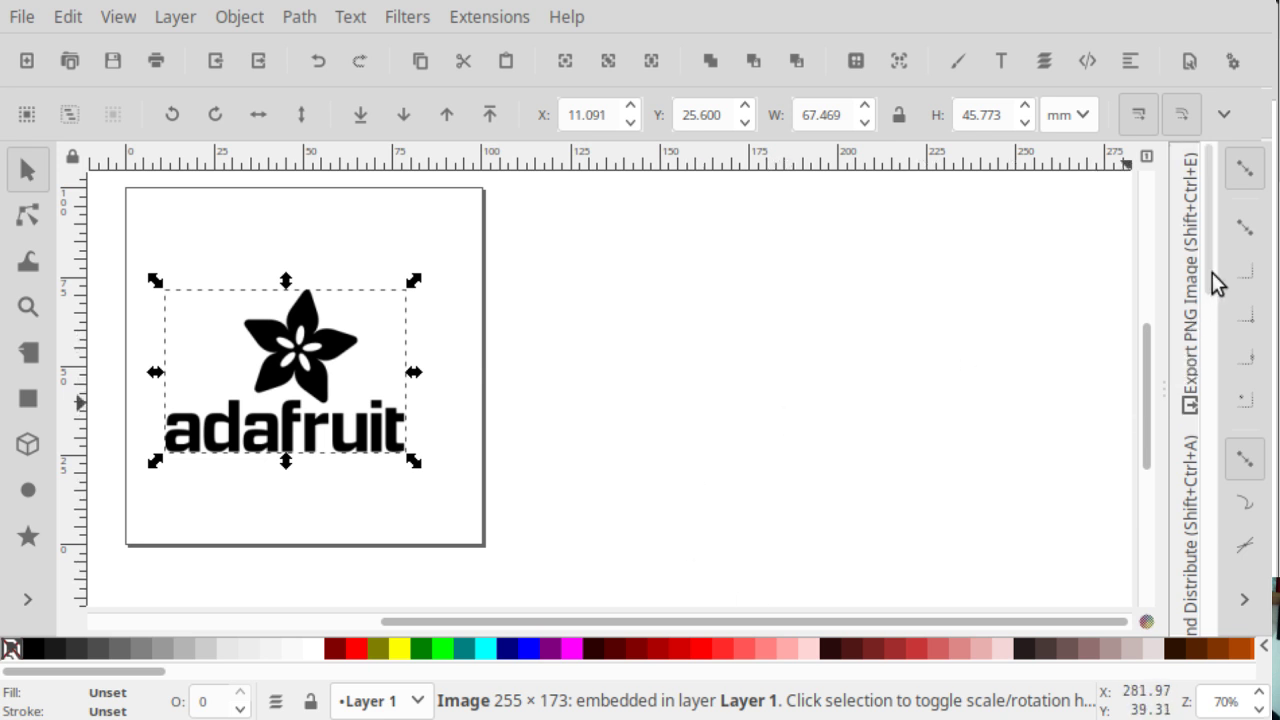
Open the Trace Bitmap settings for the selected logo image and enable Live Preview
scroll(1210, 284, "down", 3)
scroll(1201, 272, "up", 3)
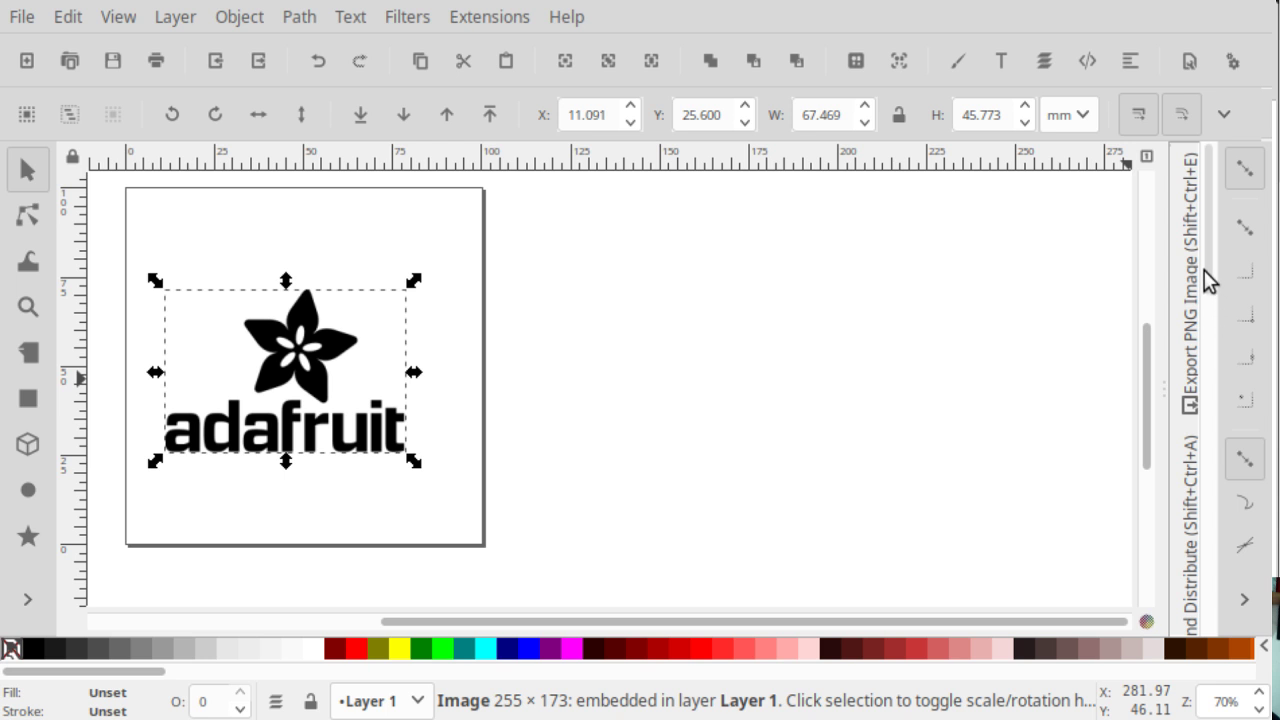
scroll(1175, 355, "down", 3)
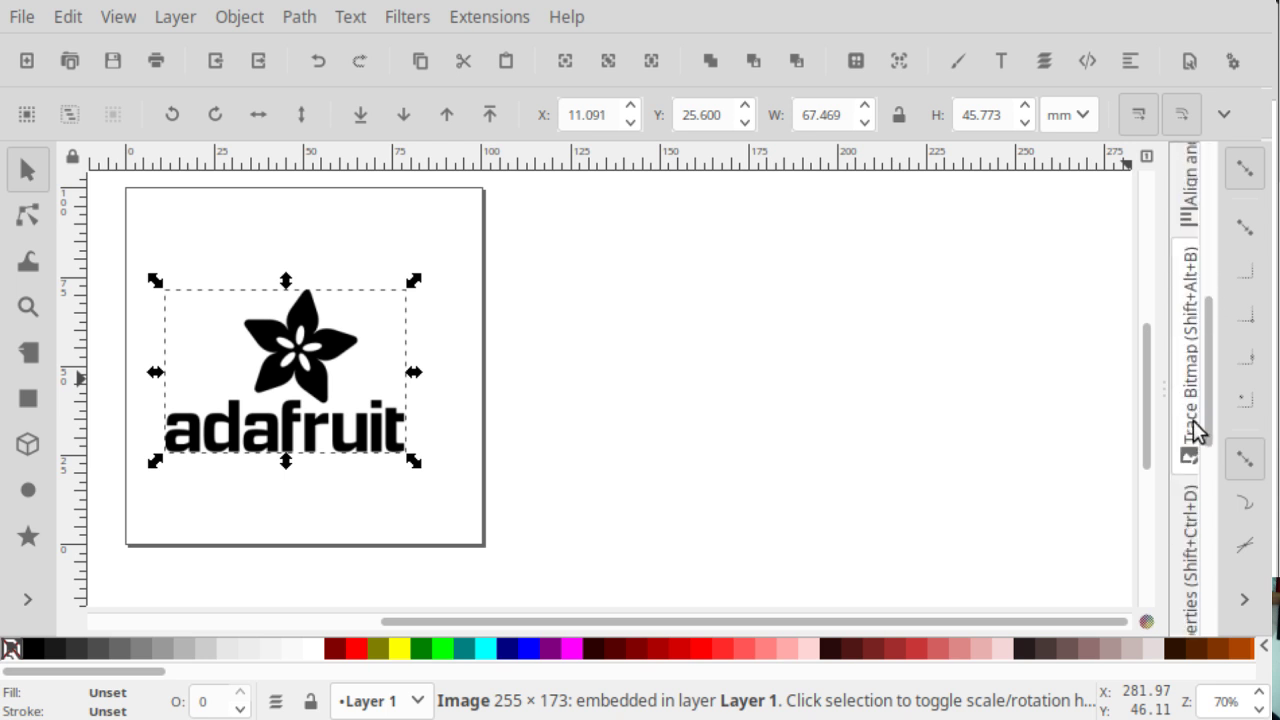
left_click(1193, 415)
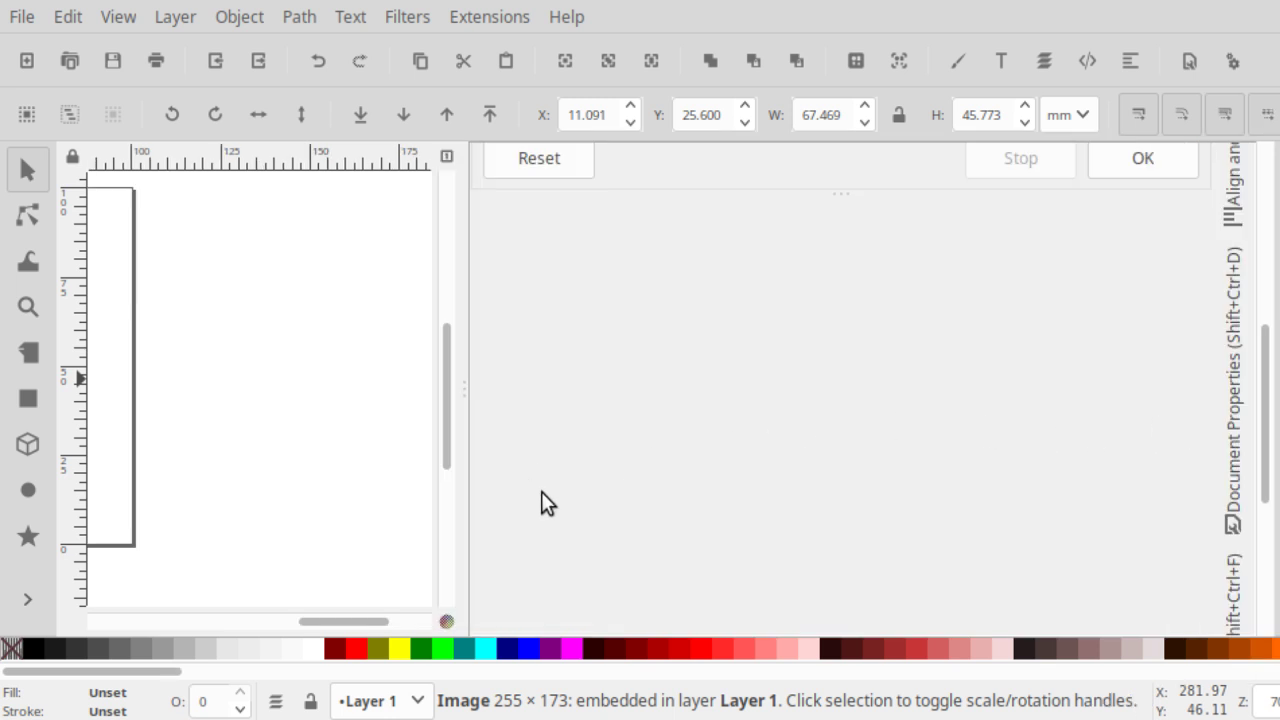
middle_click_drag(174, 430, 496, 415)
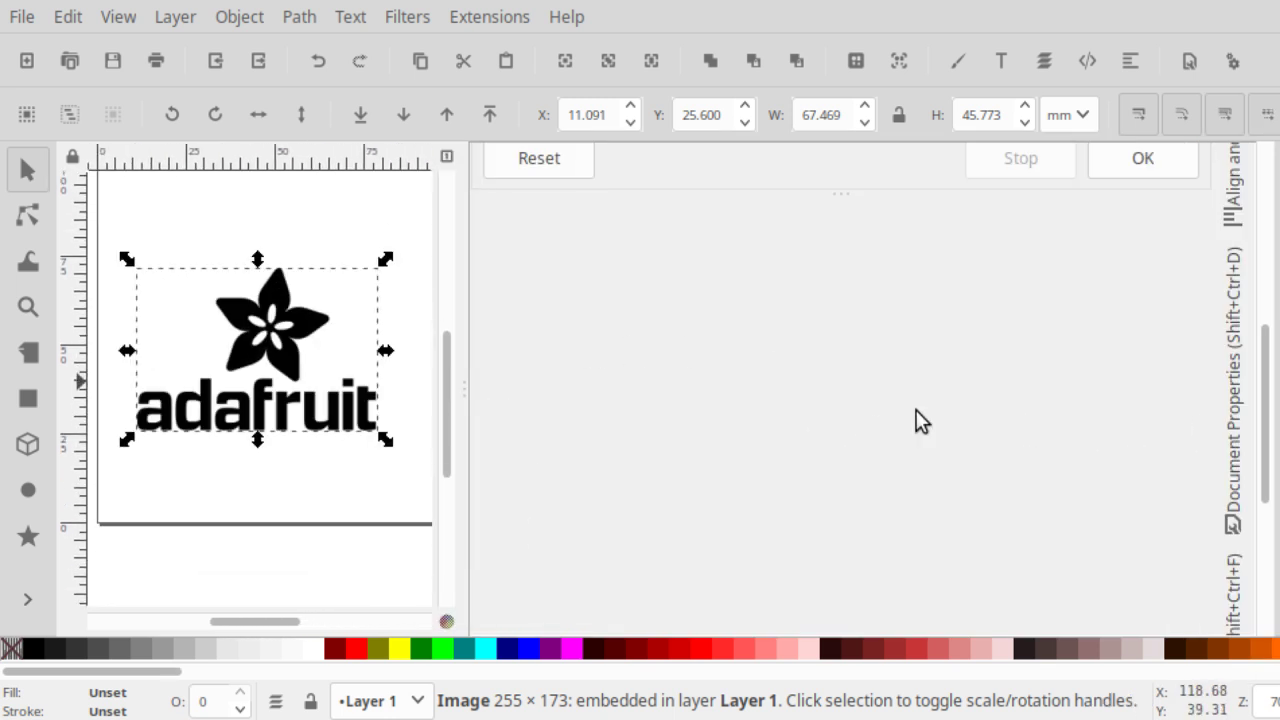
left_click_drag(1269, 431, 1267, 250)
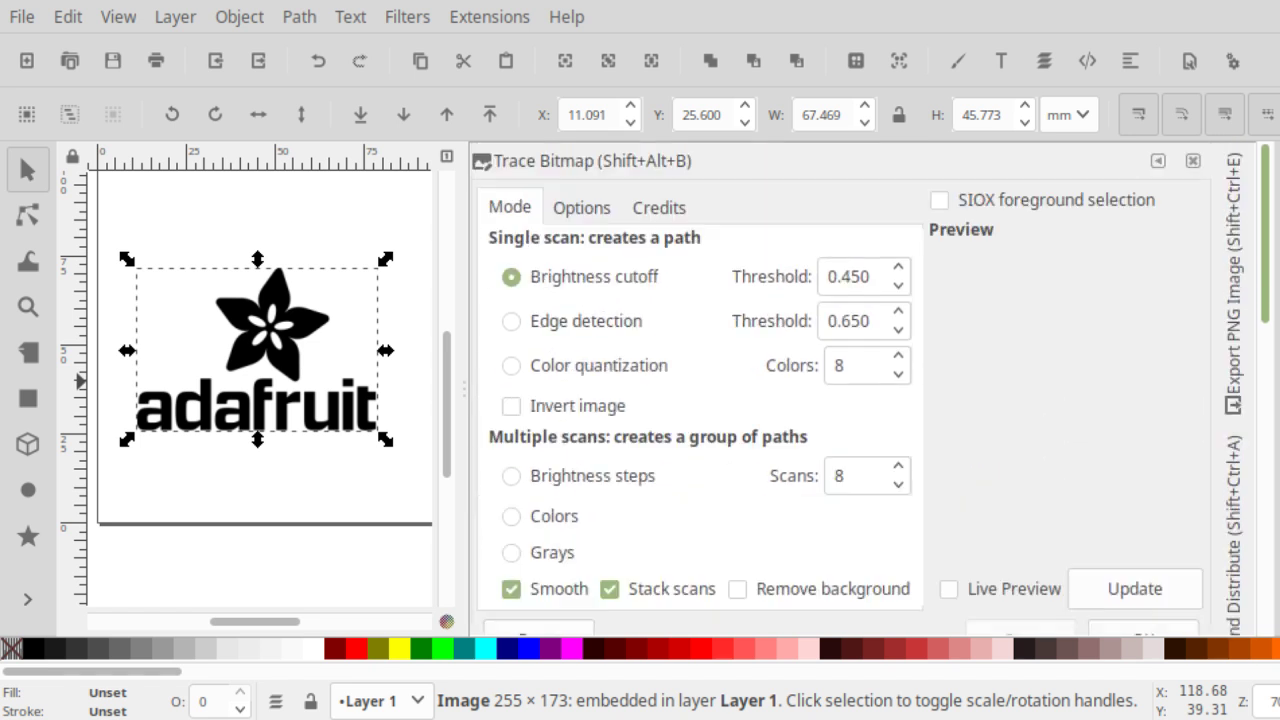
left_click(947, 589)
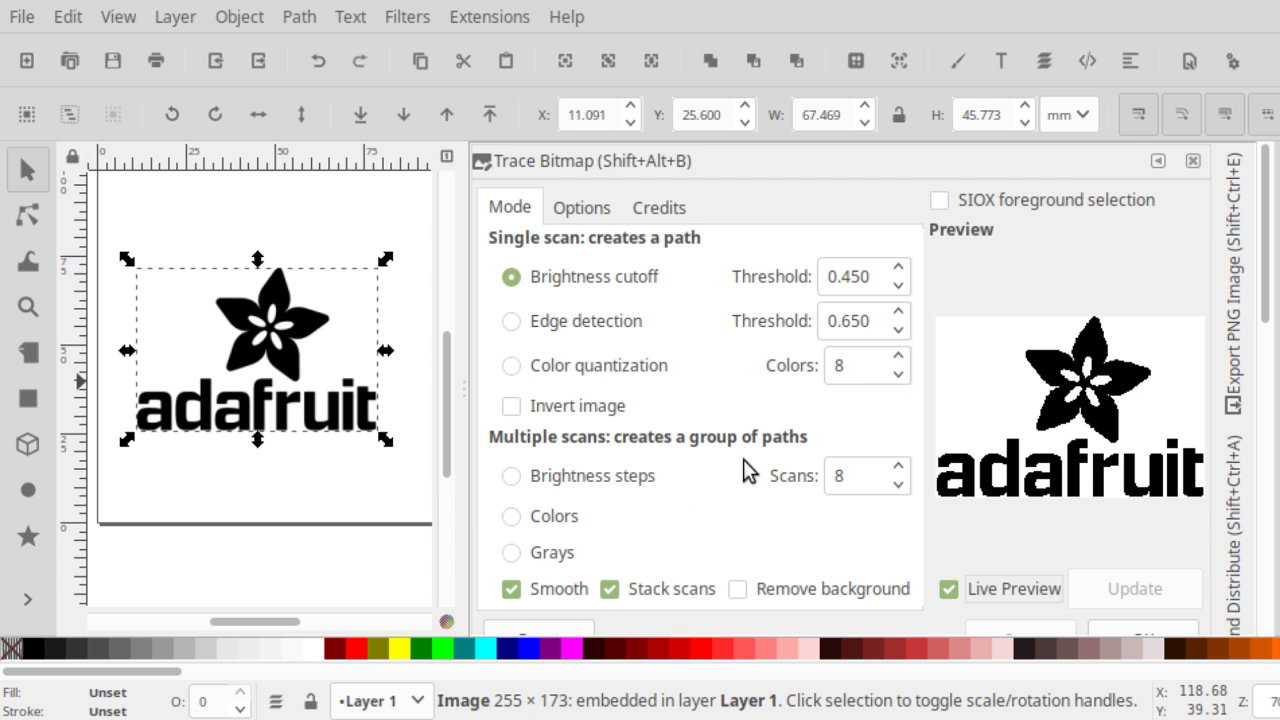
Trace the logo image using the multiple-scan Colors mode with 8 scans, and collapse the Trace Bitmap settings
left_click(511, 518)
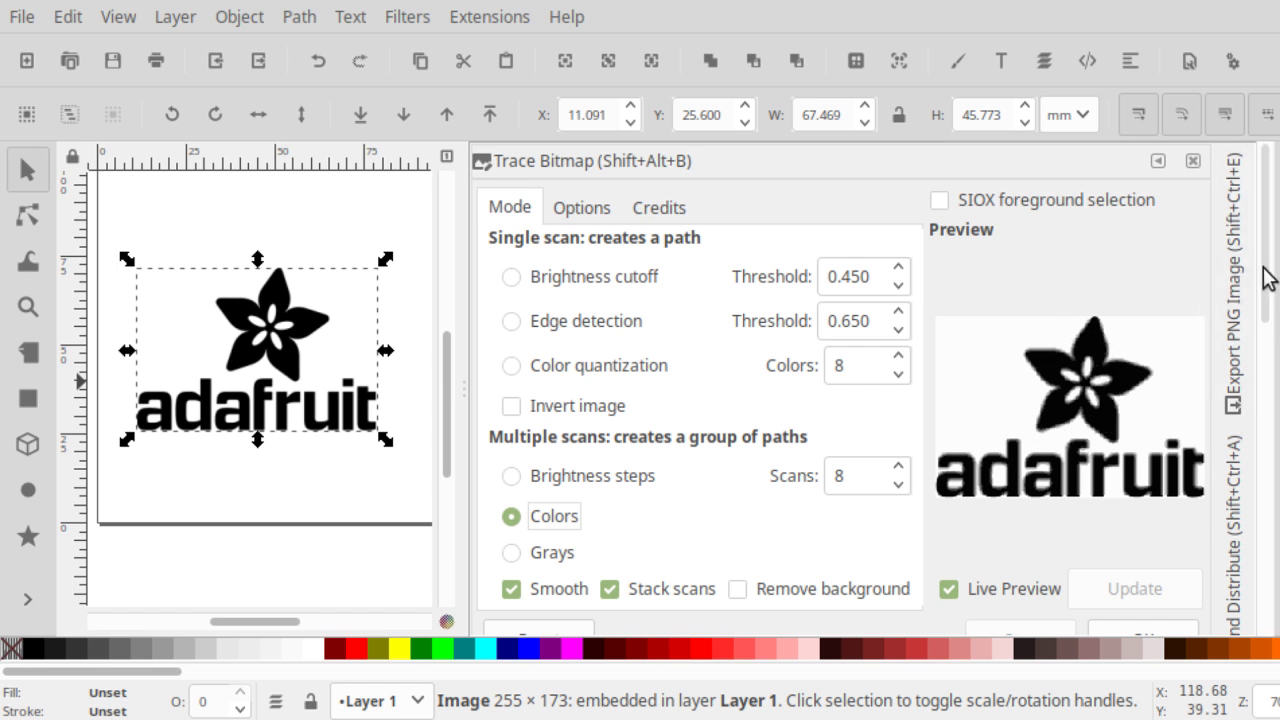
left_click_drag(1266, 278, 1268, 348)
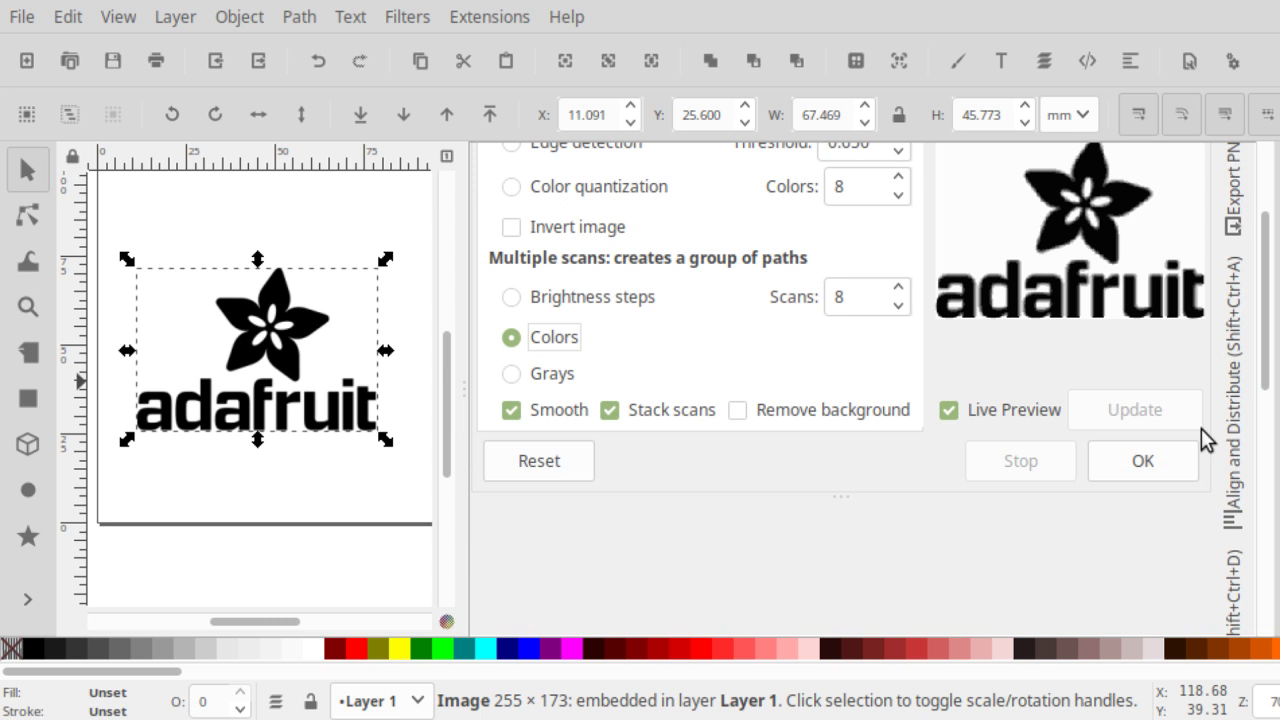
left_click(1143, 462)
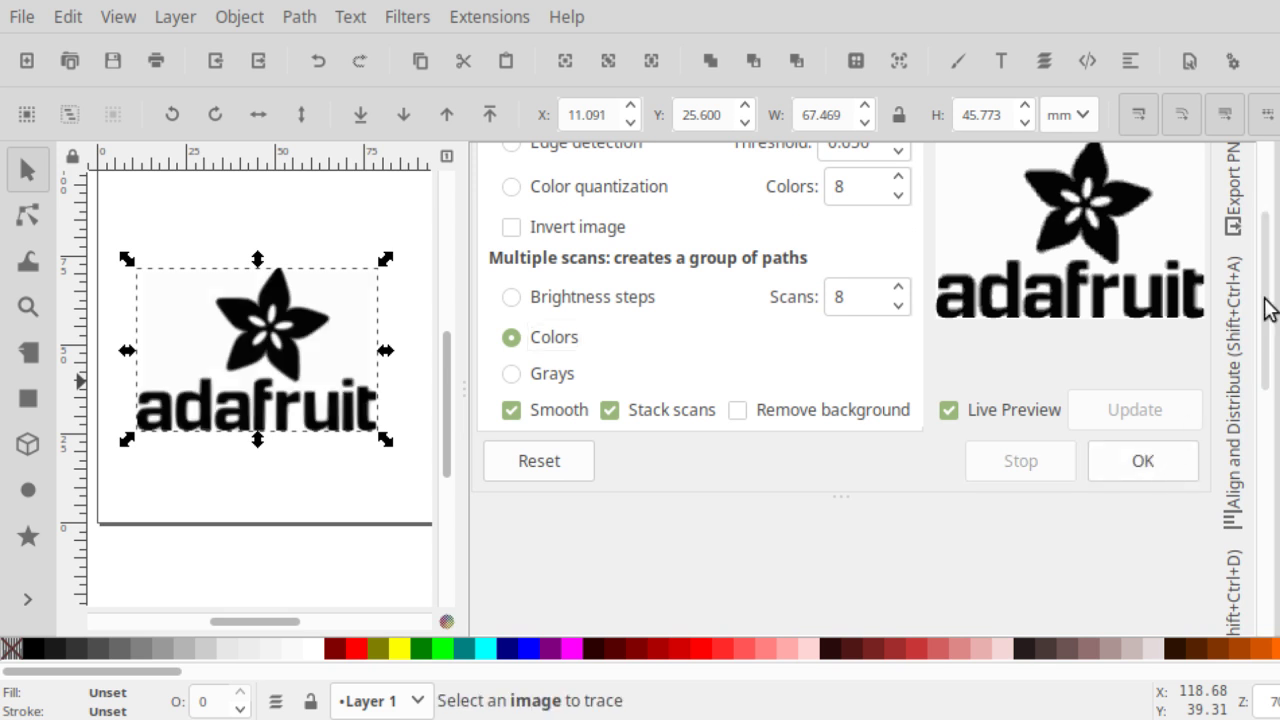
left_click_drag(1268, 308, 1274, 194)
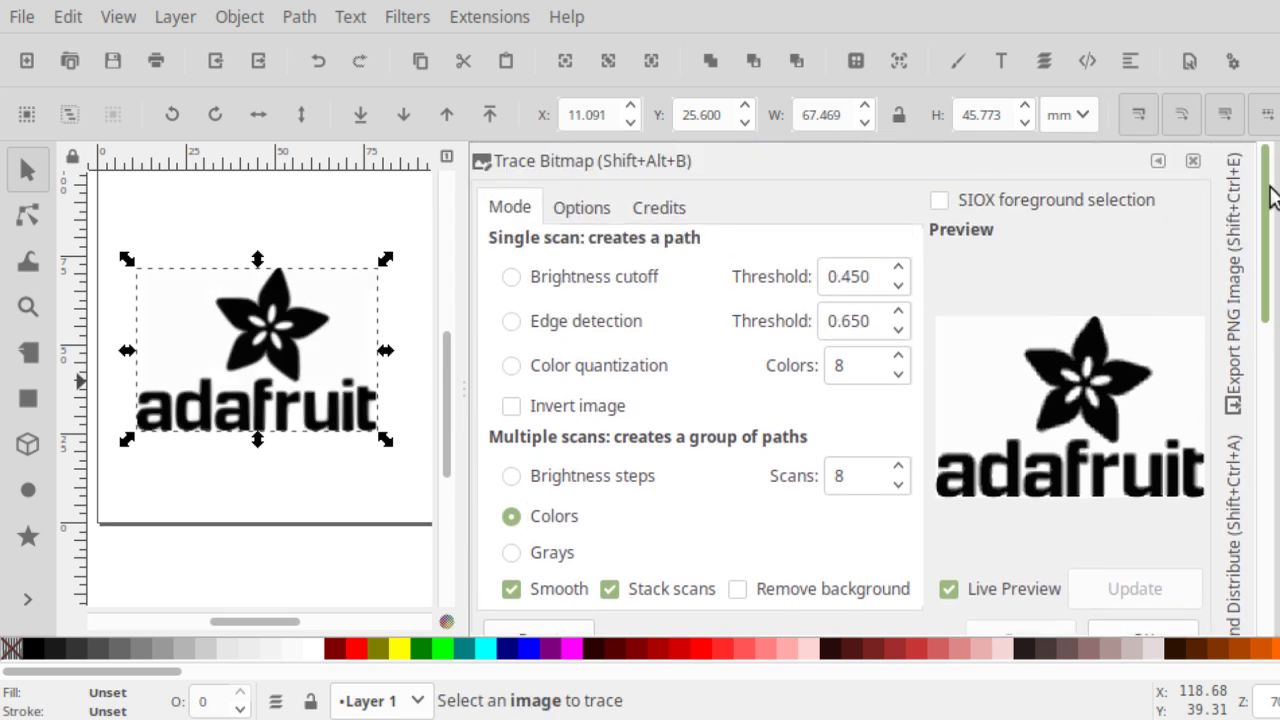
left_click(1158, 164)
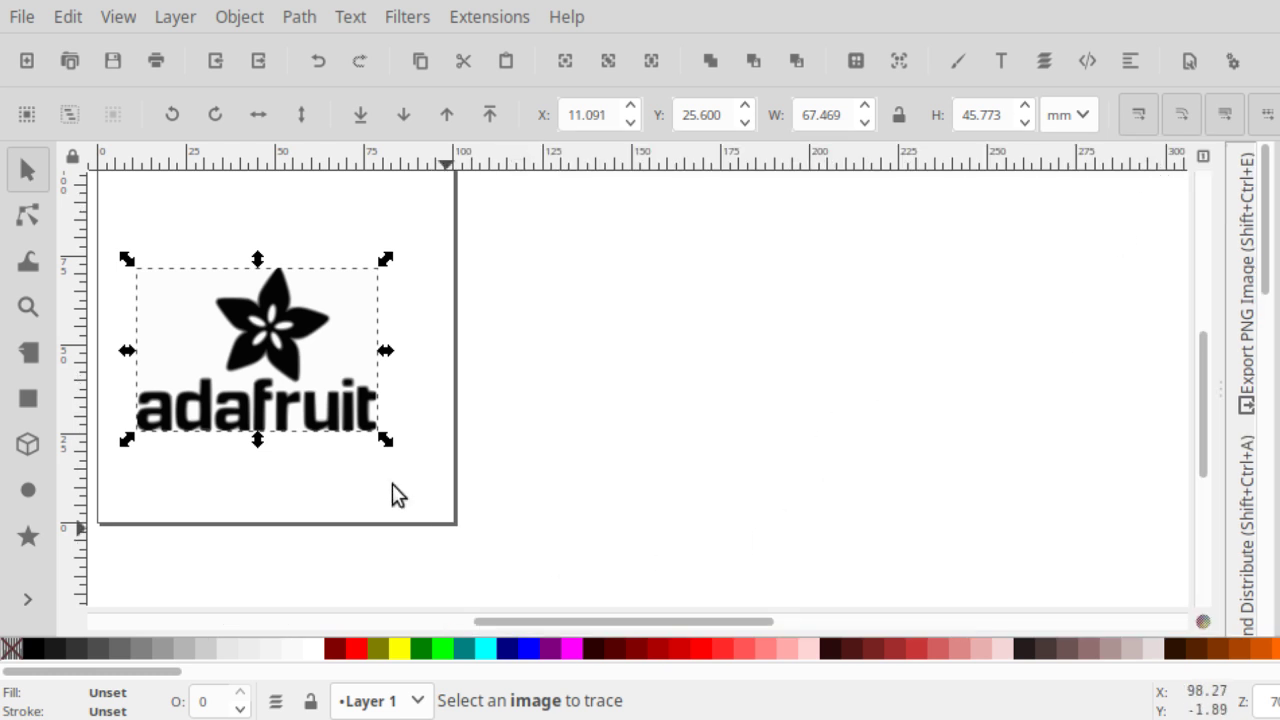
Move the traced logo beside the original to about X 92.7, Y 52.1 mm and show its path nodes
middle_click_drag(284, 346, 560, 390)
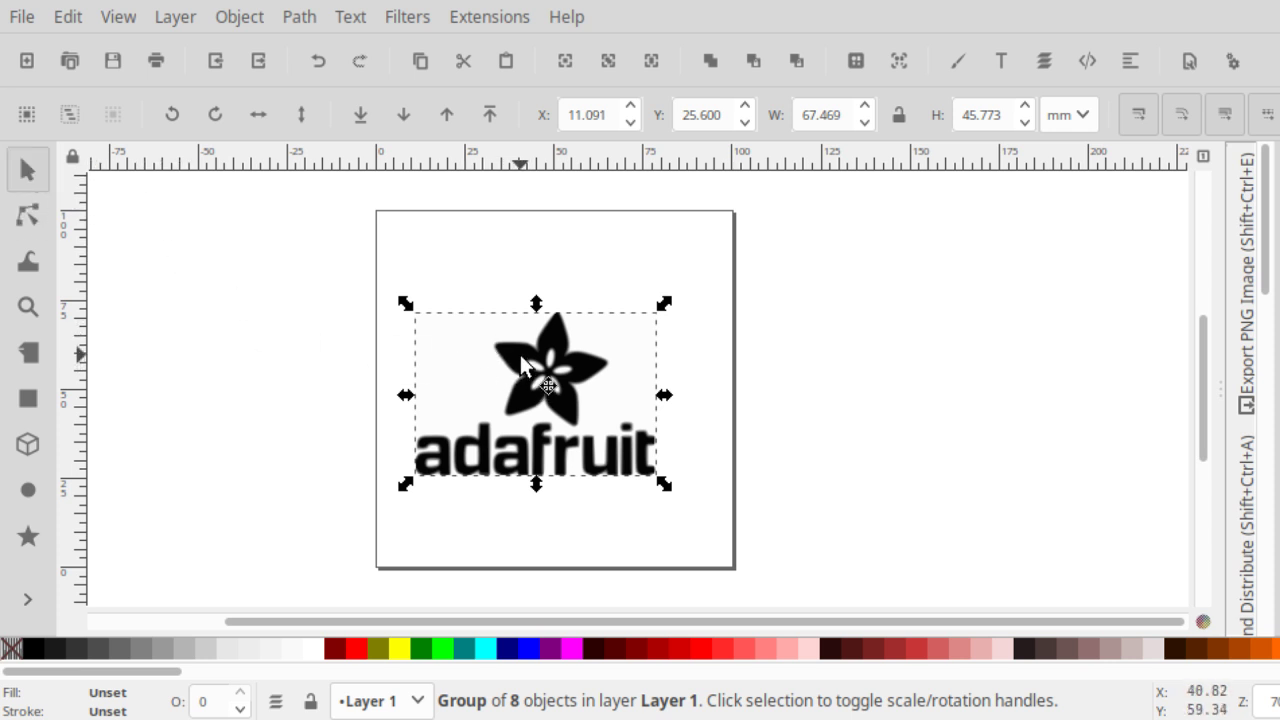
left_click_drag(520, 355, 812, 270)
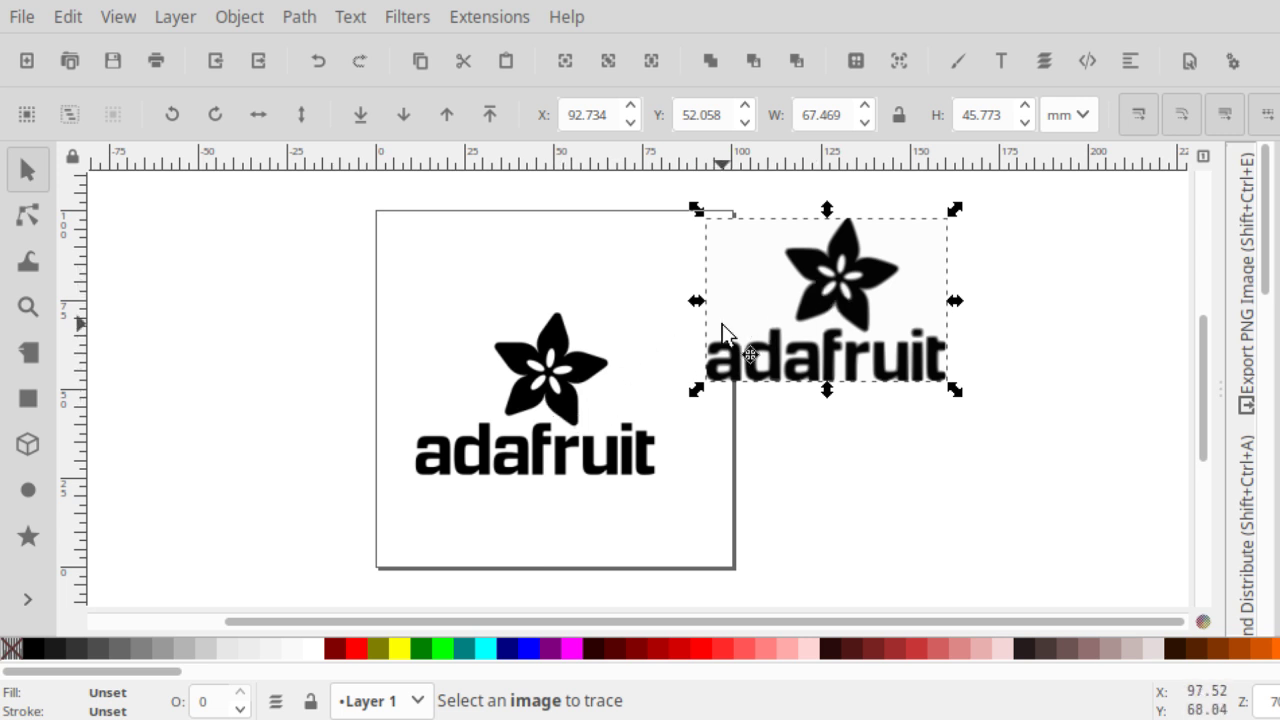
left_click(25, 226)
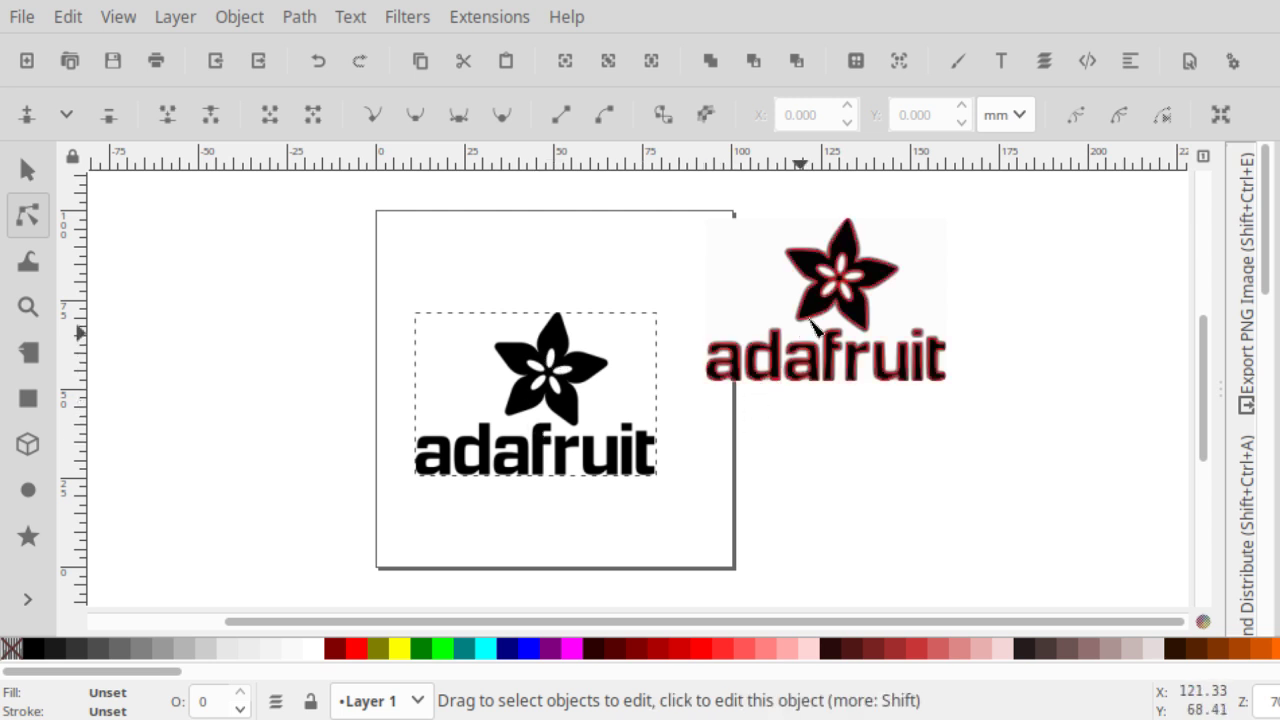
left_click(815, 275)
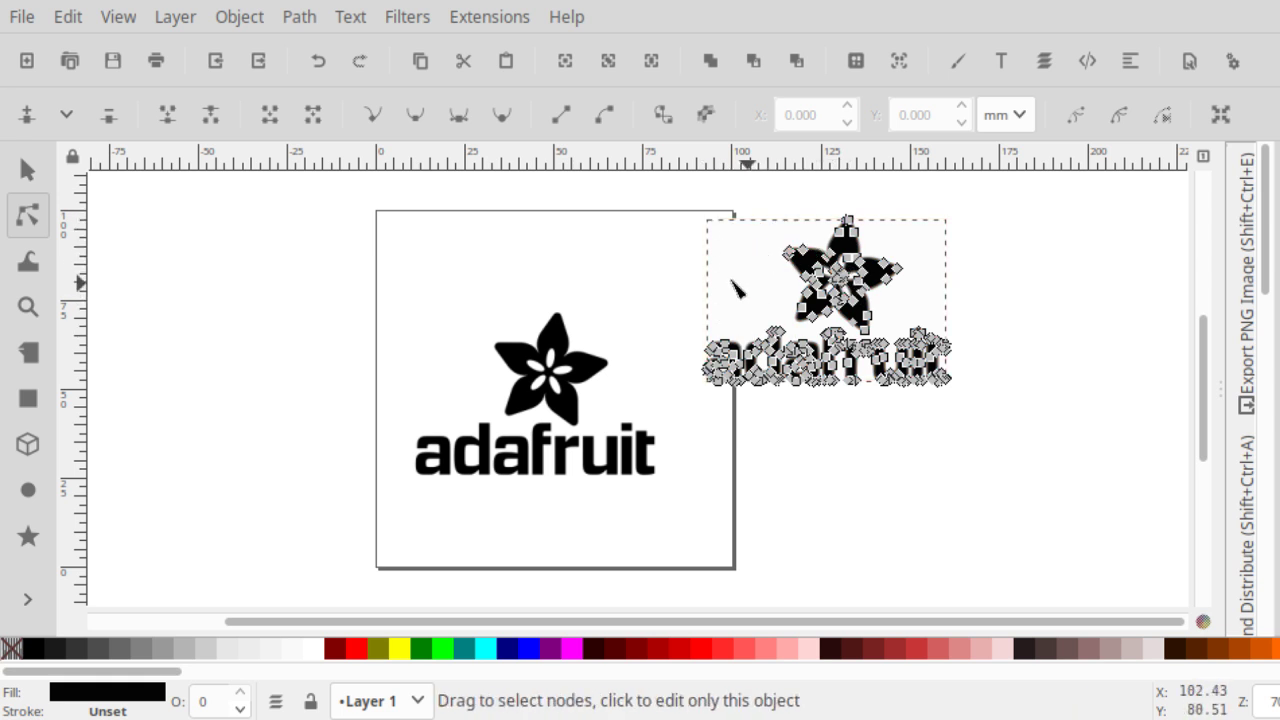
Delete the traced logo beside the page, keeping the original image
left_click(27, 170)
left_click(885, 325)
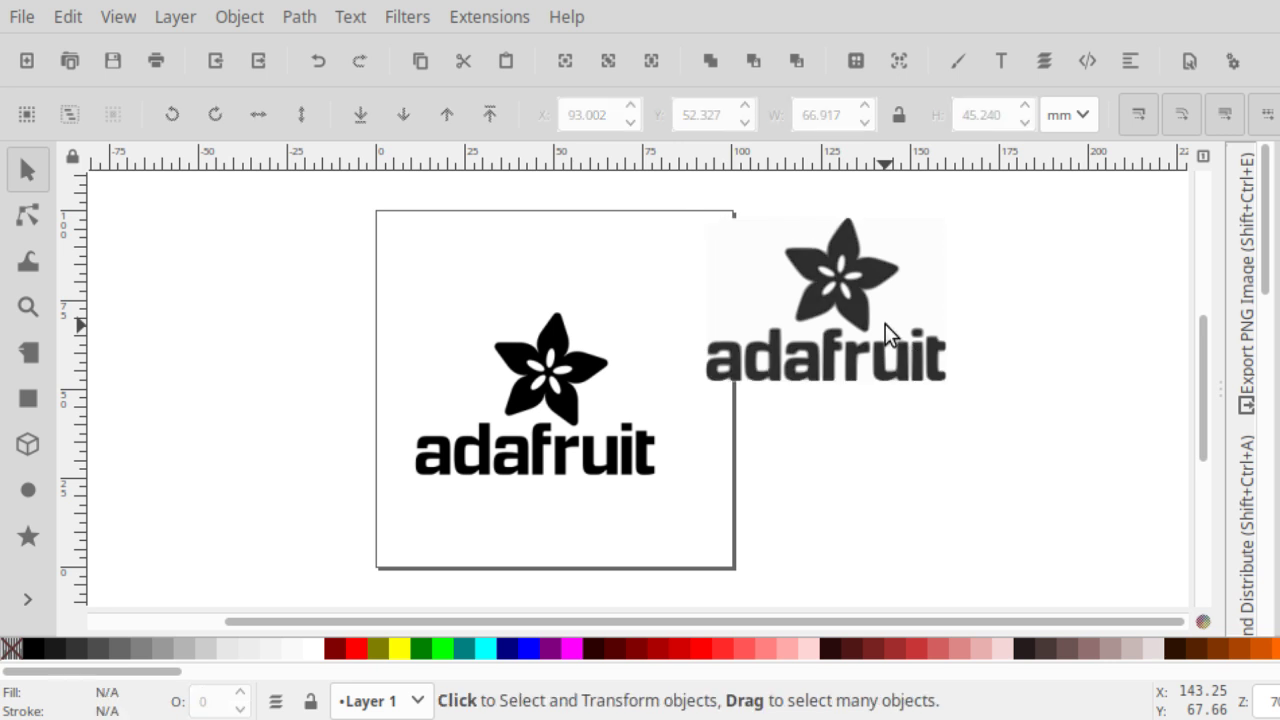
left_click(803, 290)
left_click_drag(1013, 467, 675, 203)
key("Delete")
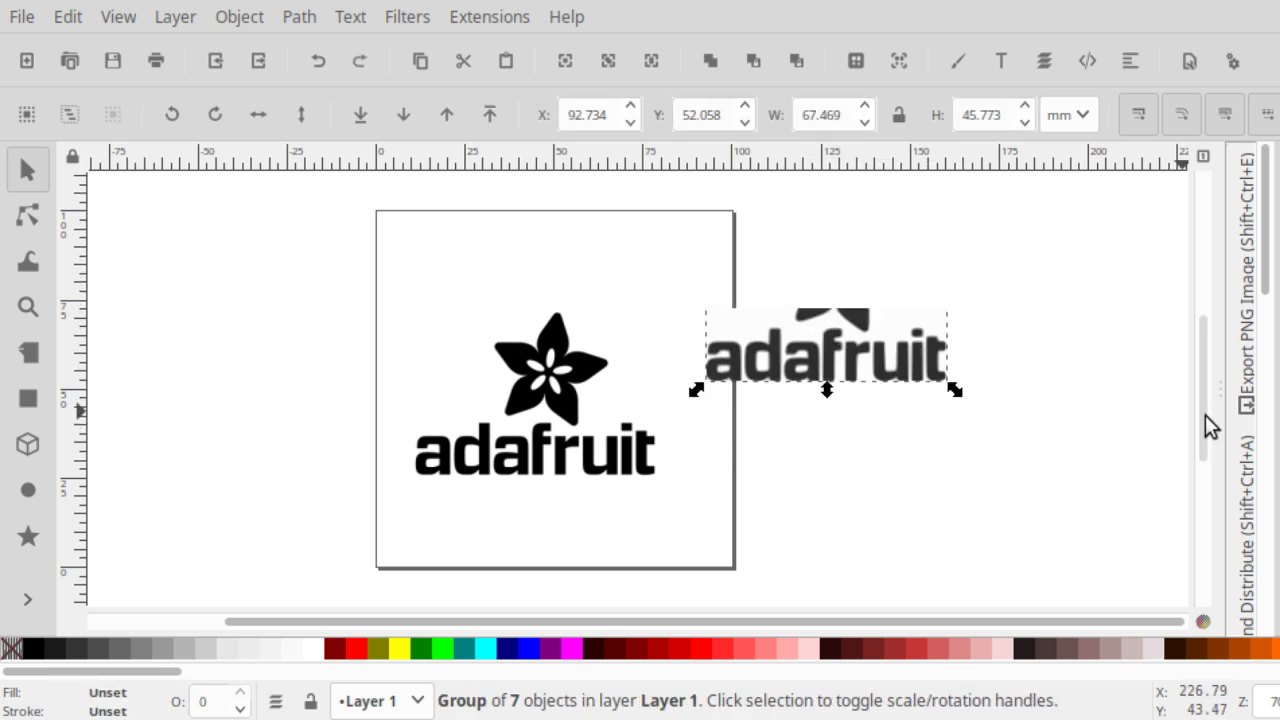
Trace the original logo image again in Colors mode with 8 scans and Remove background enabled, and collapse the Trace Bitmap settings
left_click(603, 397)
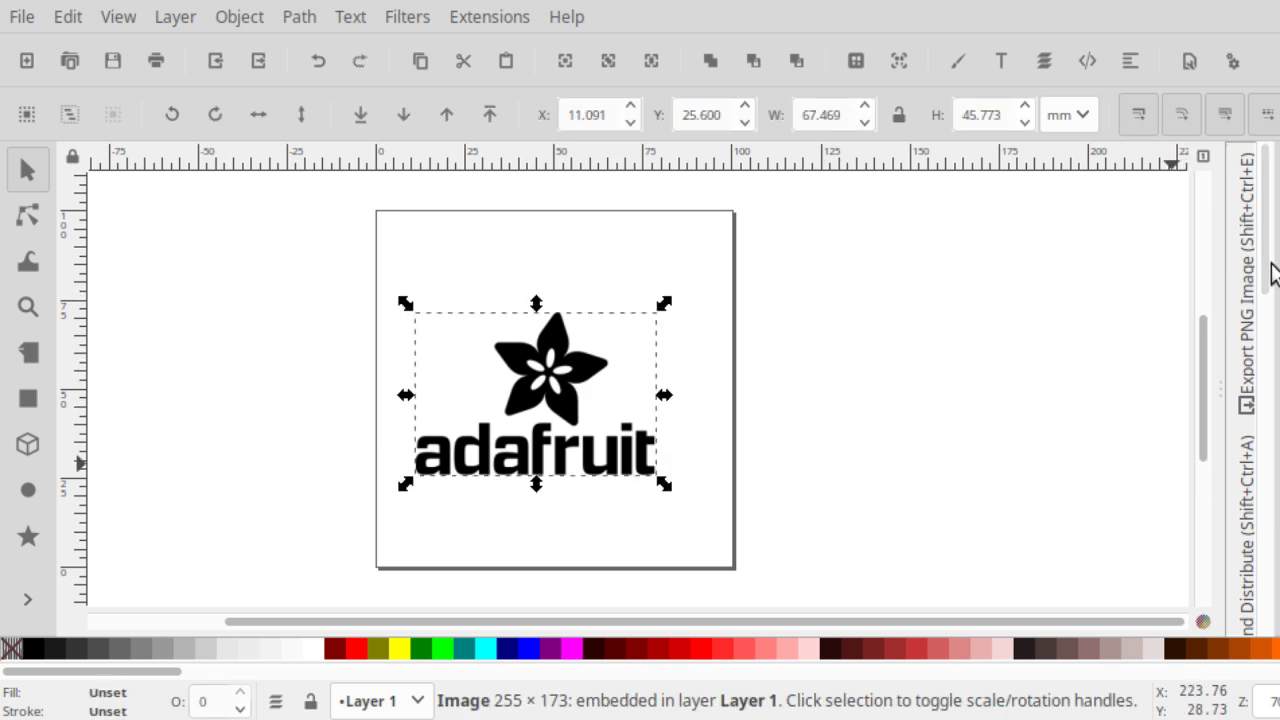
scroll(1270, 275, "down", 5)
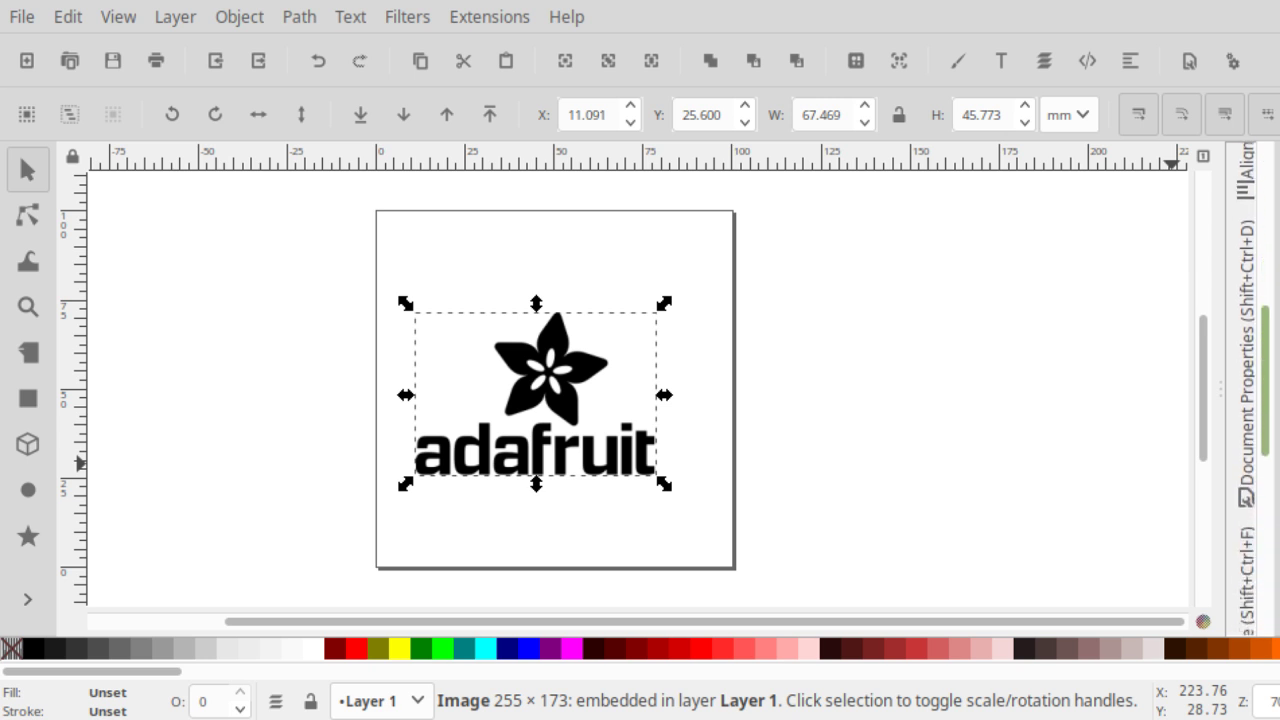
scroll(1250, 390, "down", 4)
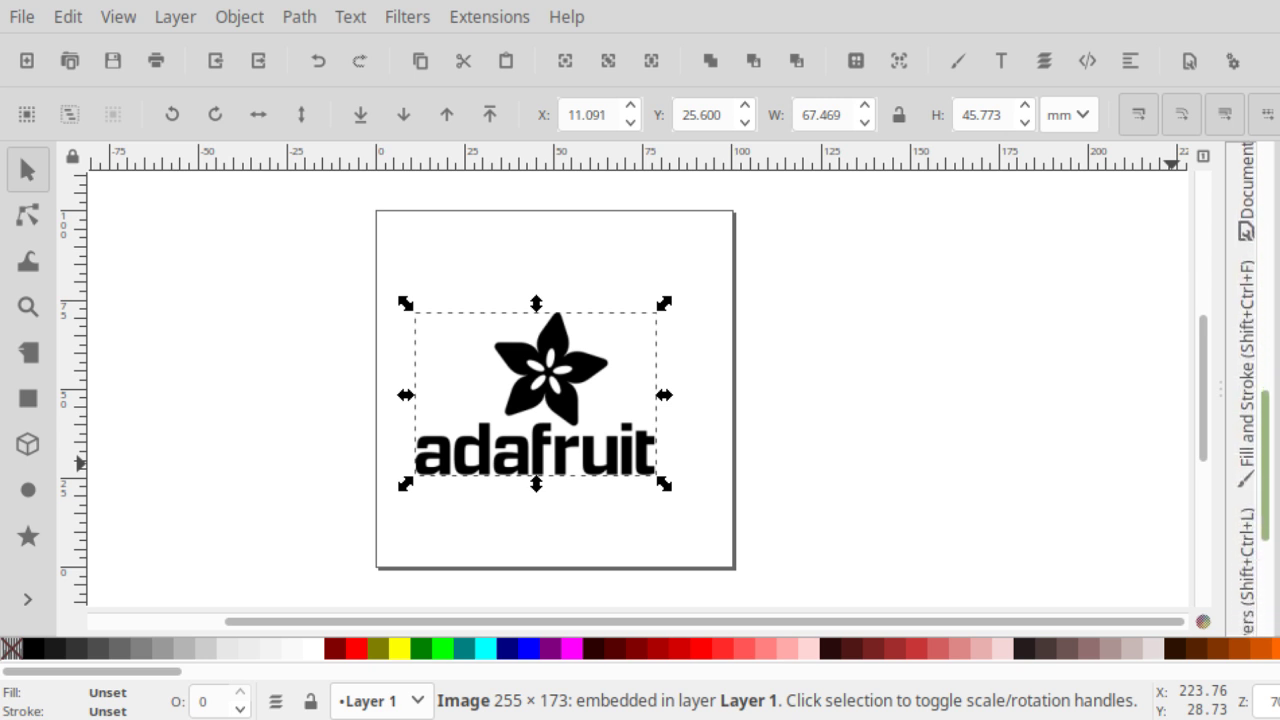
scroll(1246, 450, "down", 3)
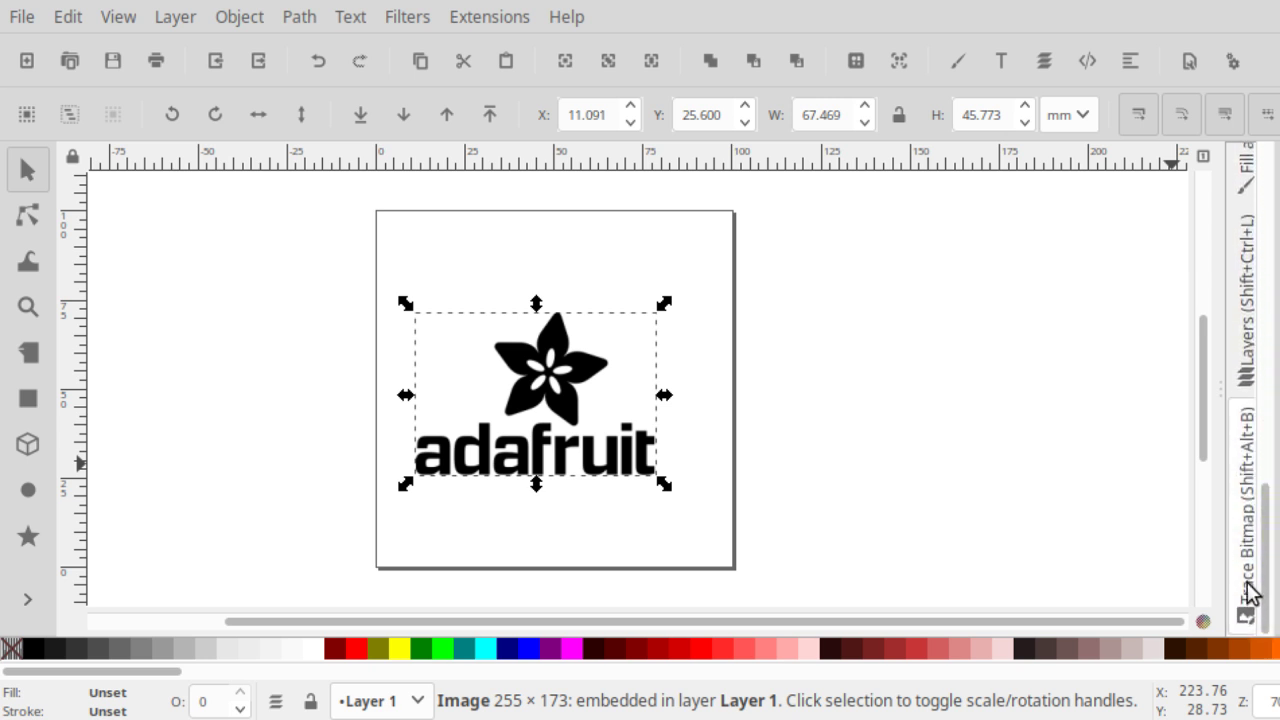
left_click(1243, 578)
left_click_drag(1263, 503, 1267, 200)
scroll(808, 480, "down", 3)
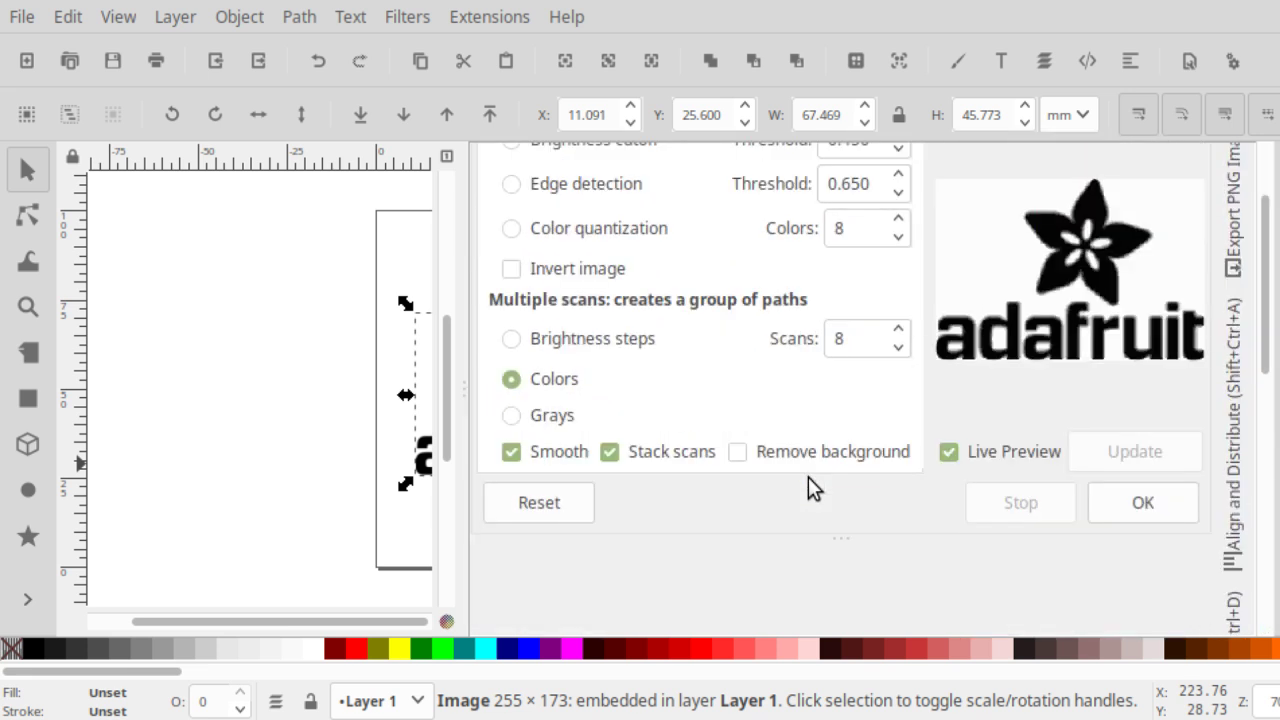
left_click(735, 454)
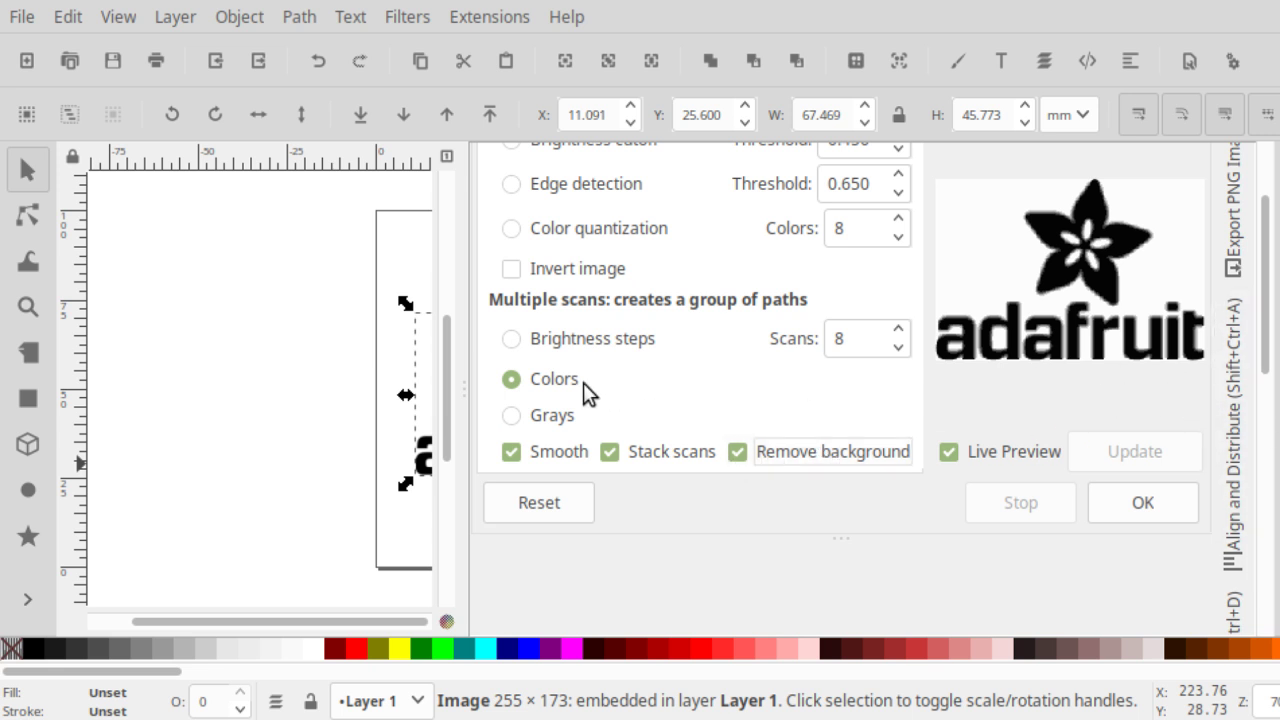
left_click(551, 380)
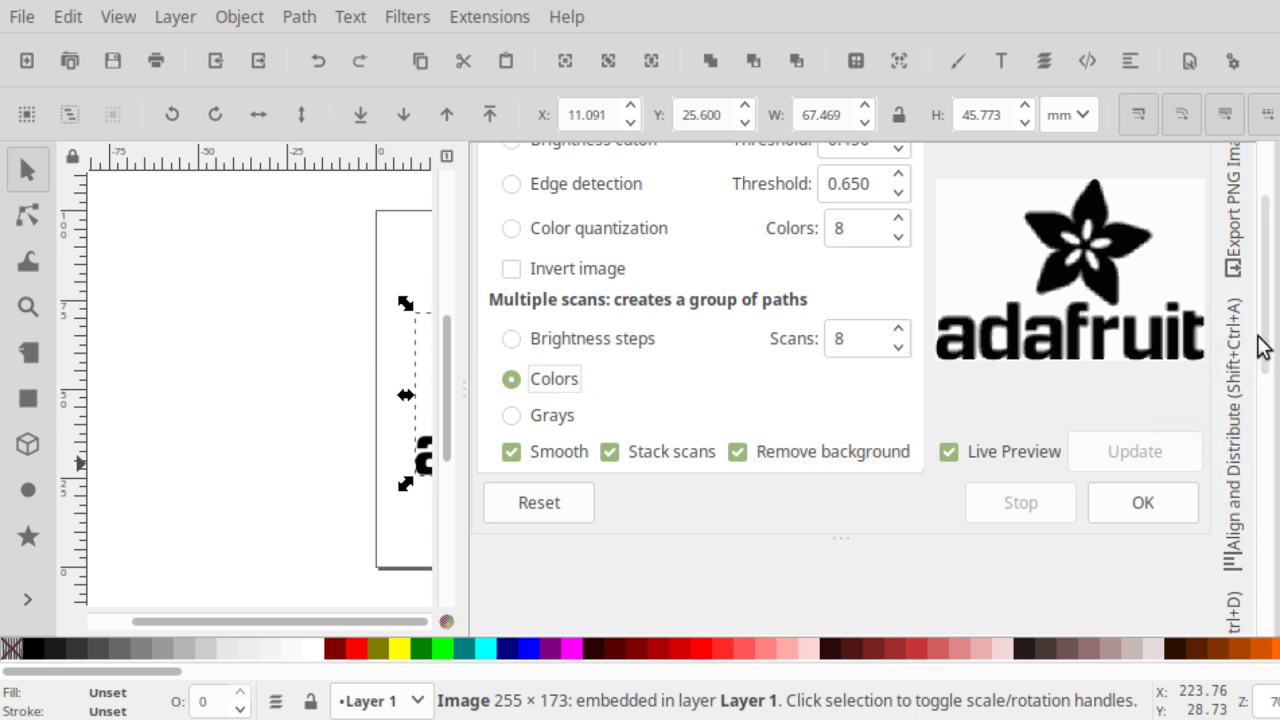
scroll(1264, 330, "up", 2)
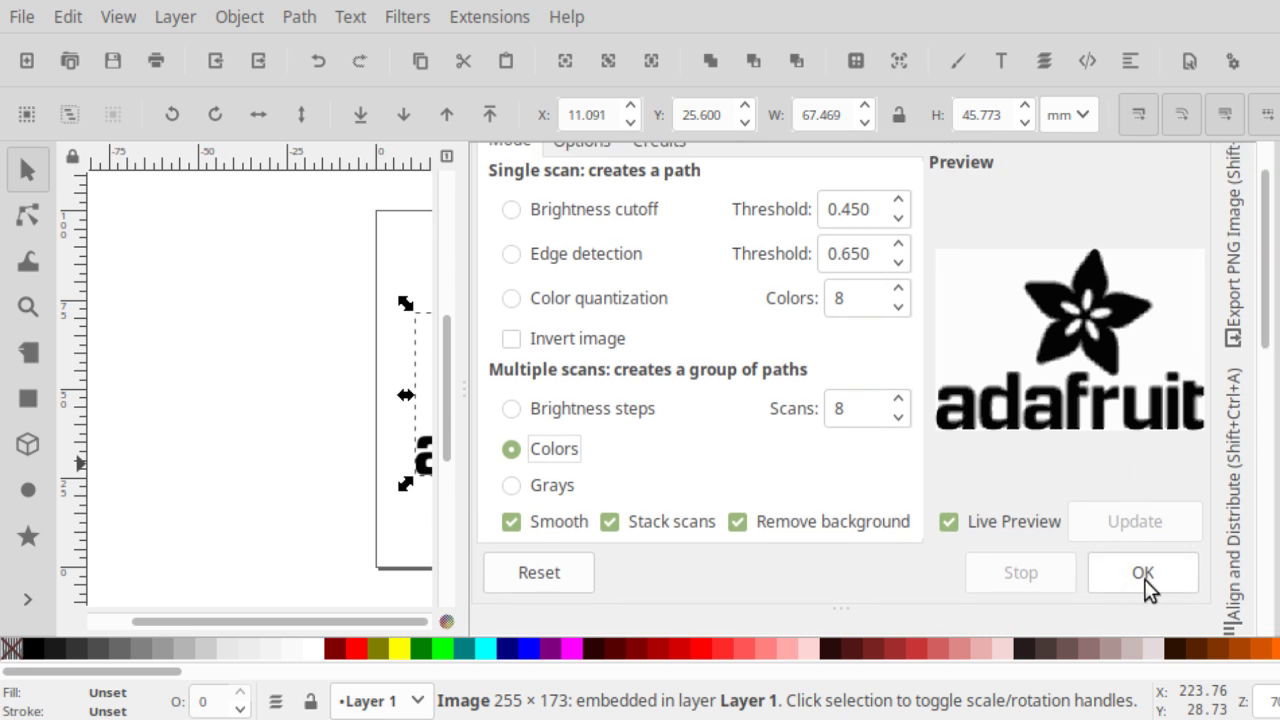
left_click(1143, 580)
scroll(1266, 240, "up", 2)
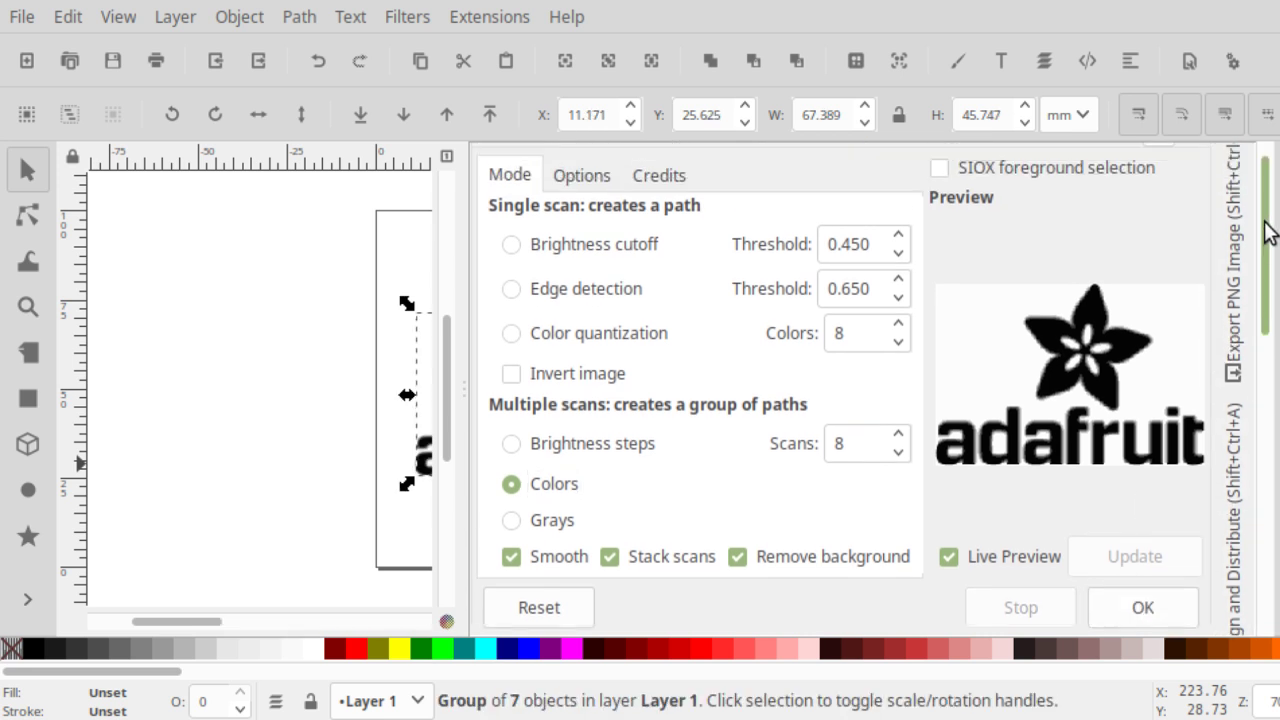
left_click(1157, 162)
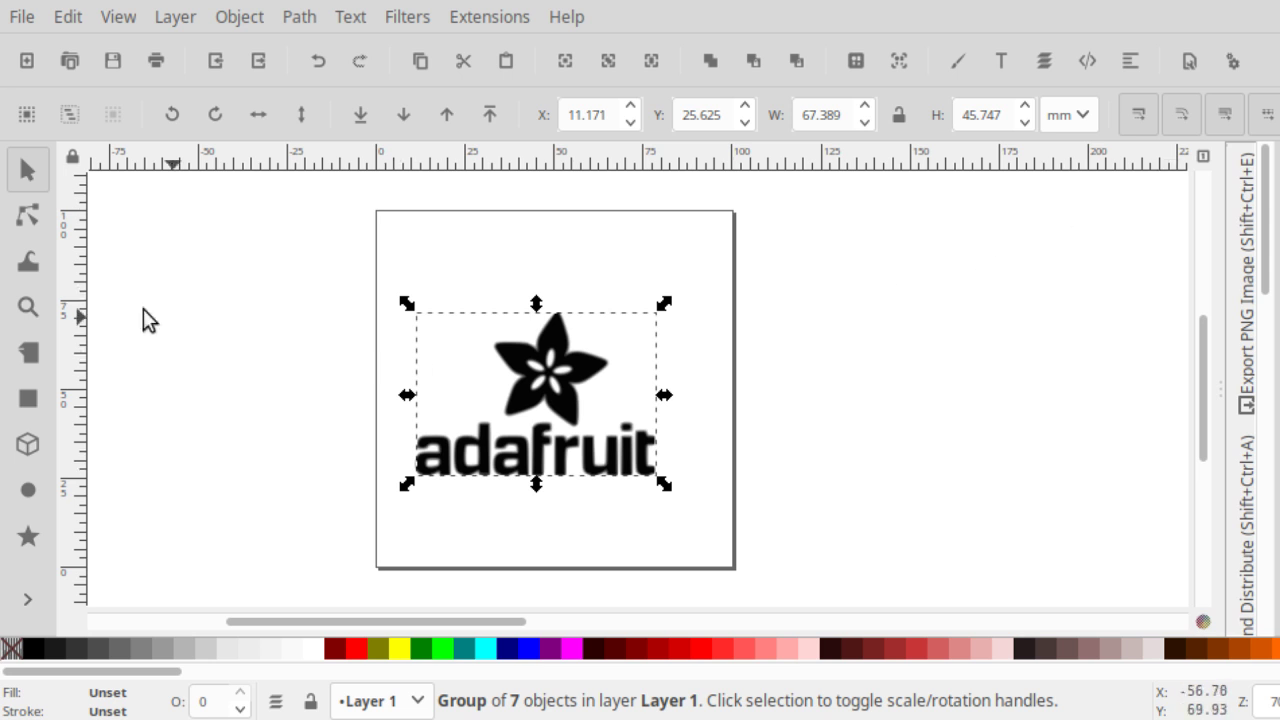
Move the new traced logo right of the page to about X 103.8, Y 47.9 mm and show its path nodes
mouse_move(523, 366)
left_mouse_down()
mouse_move(745, 370)
mouse_move(845, 282)
left_mouse_up()
left_click(33, 219)
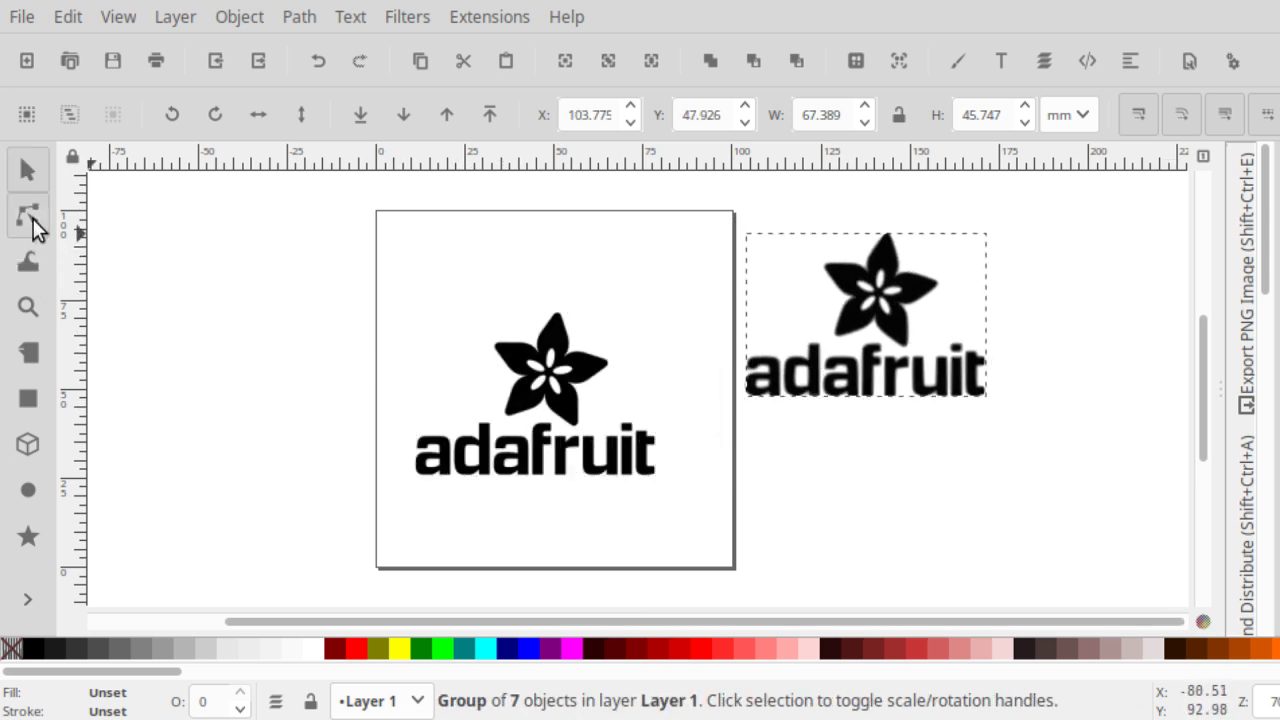
left_click(522, 366)
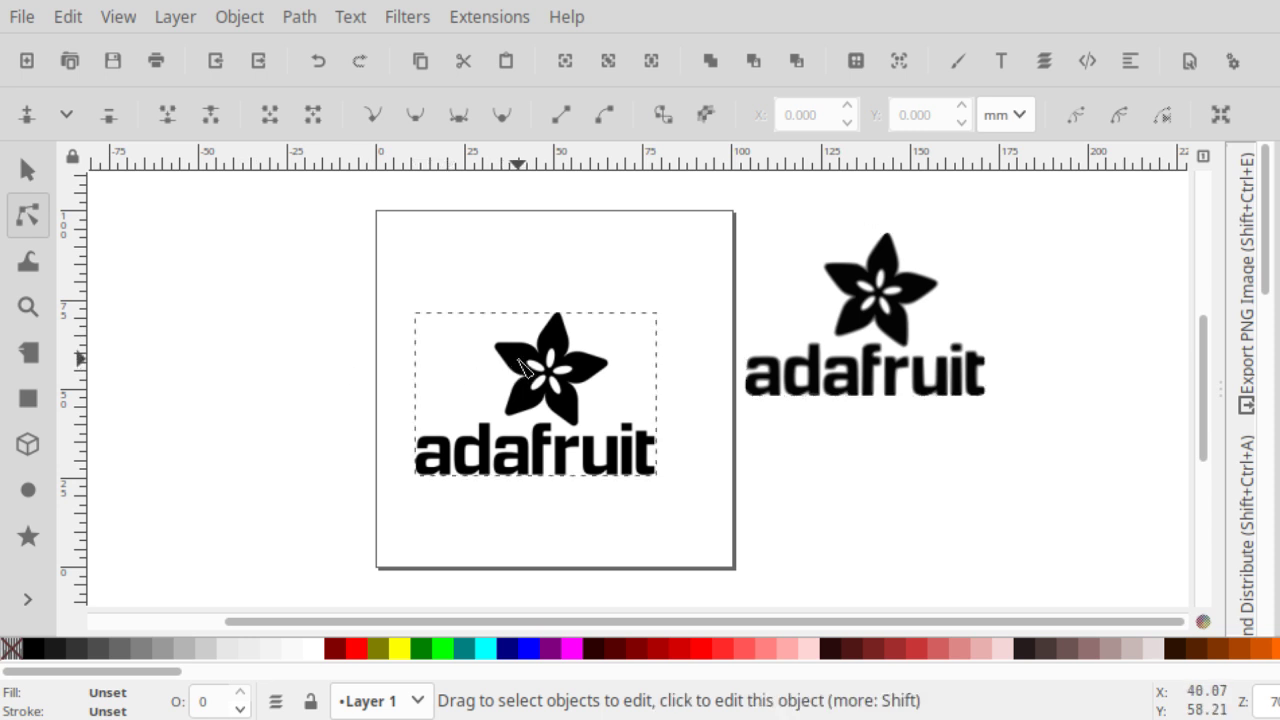
left_click(849, 294)
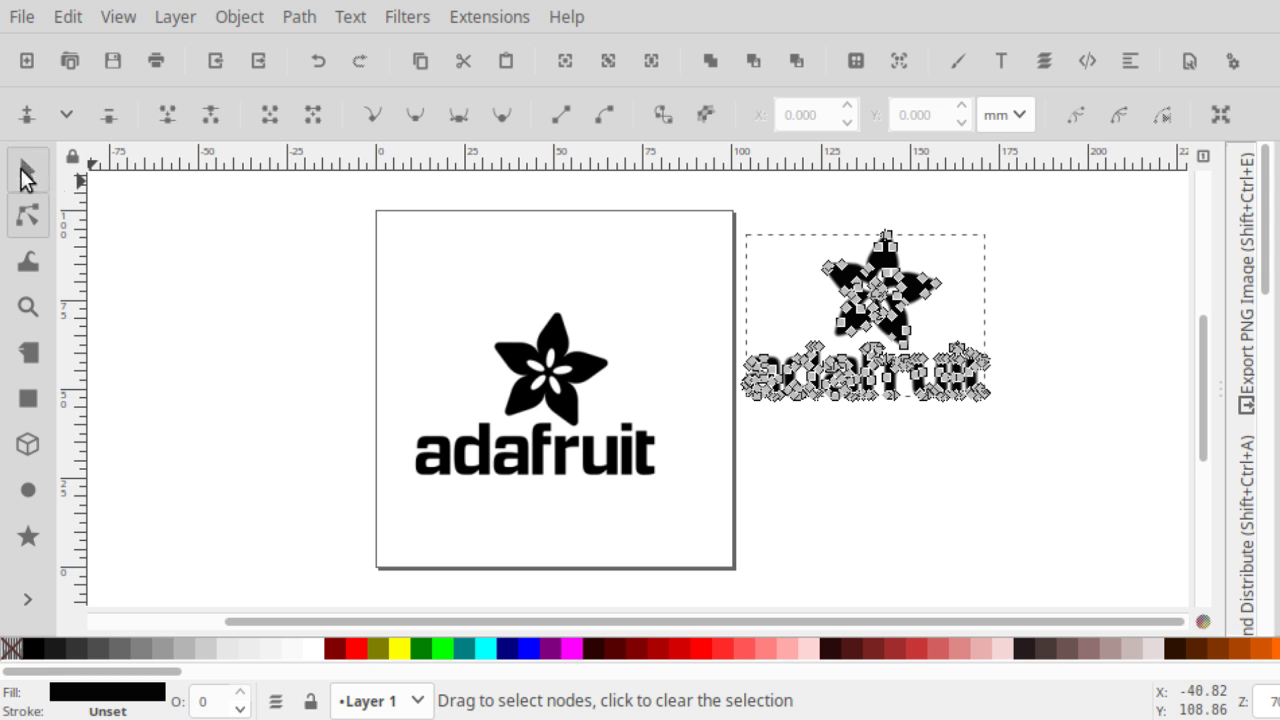
Move the original image left of the page to about X -85.7, Y 48.3 mm, and the traced logo onto it at about X 10.4, Y 35.5 mm
left_click(27, 177)
left_click(570, 372)
left_click_drag(570, 372, 232, 296)
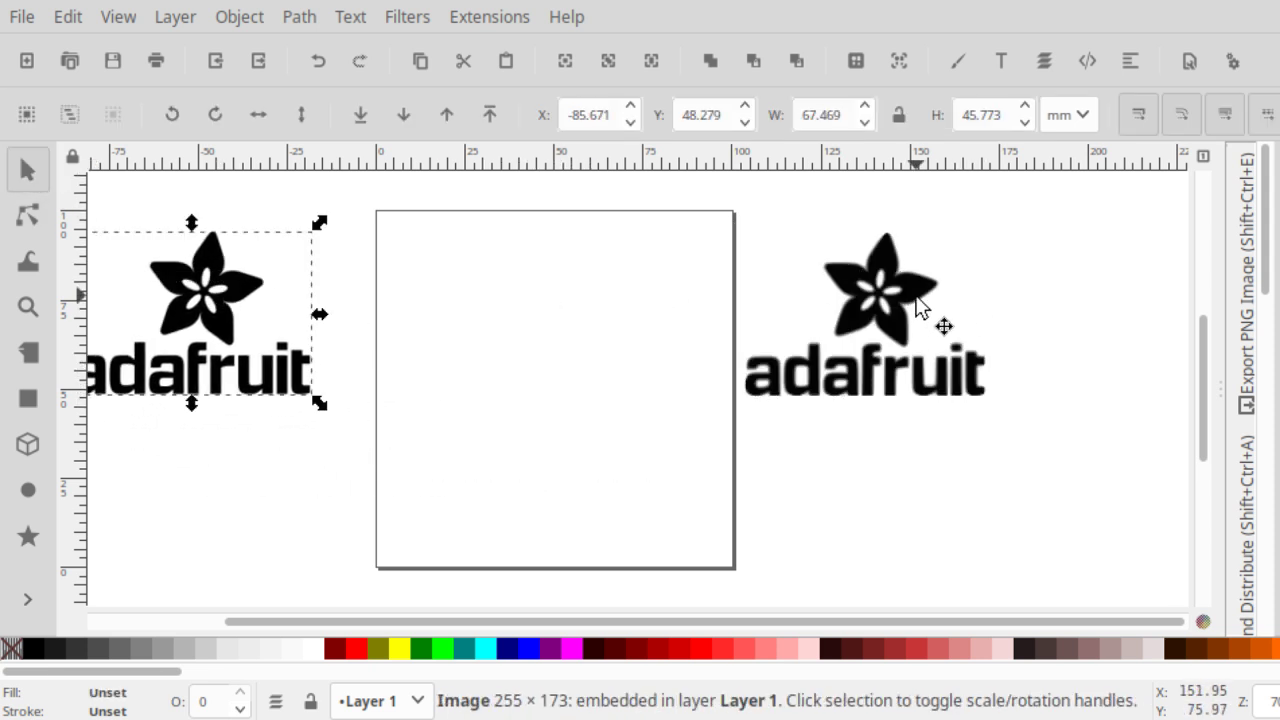
left_click_drag(920, 308, 572, 339)
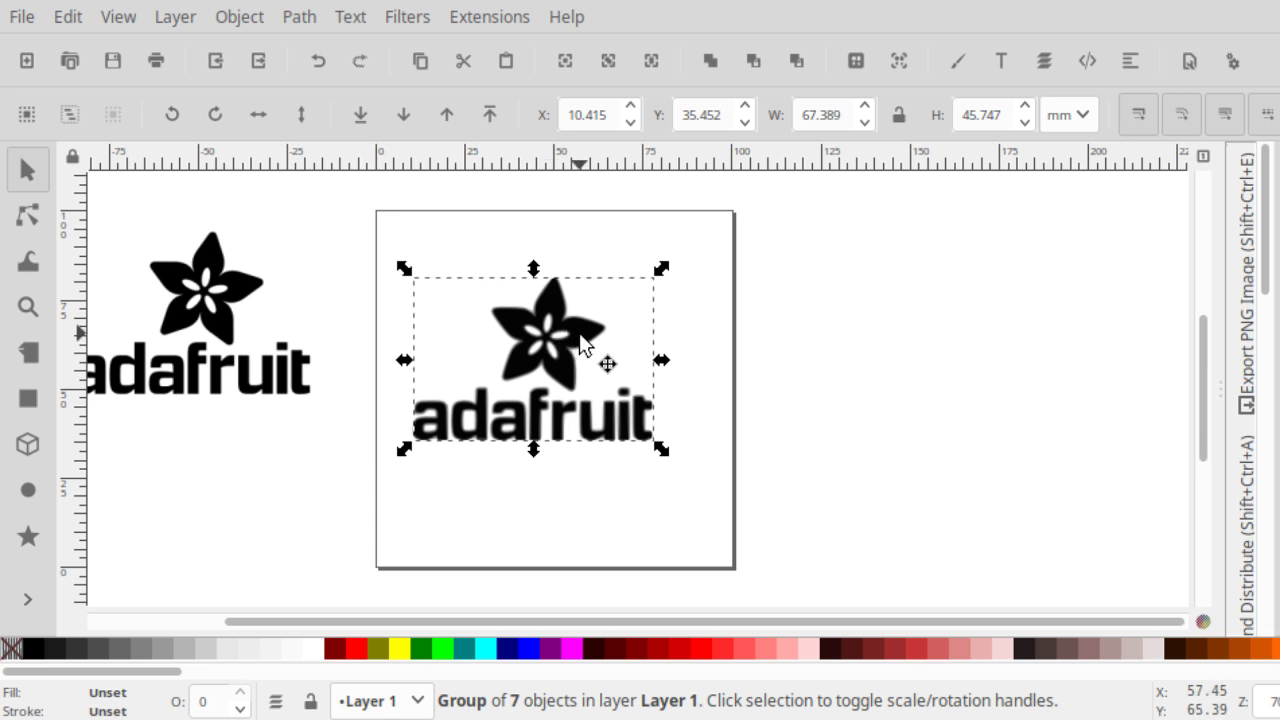
Ungroup the traced logo, move its paths to about X 35.7, Y 39.6 mm, and show all their nodes
key("ctrl+z")
key("ctrl+shift+g")
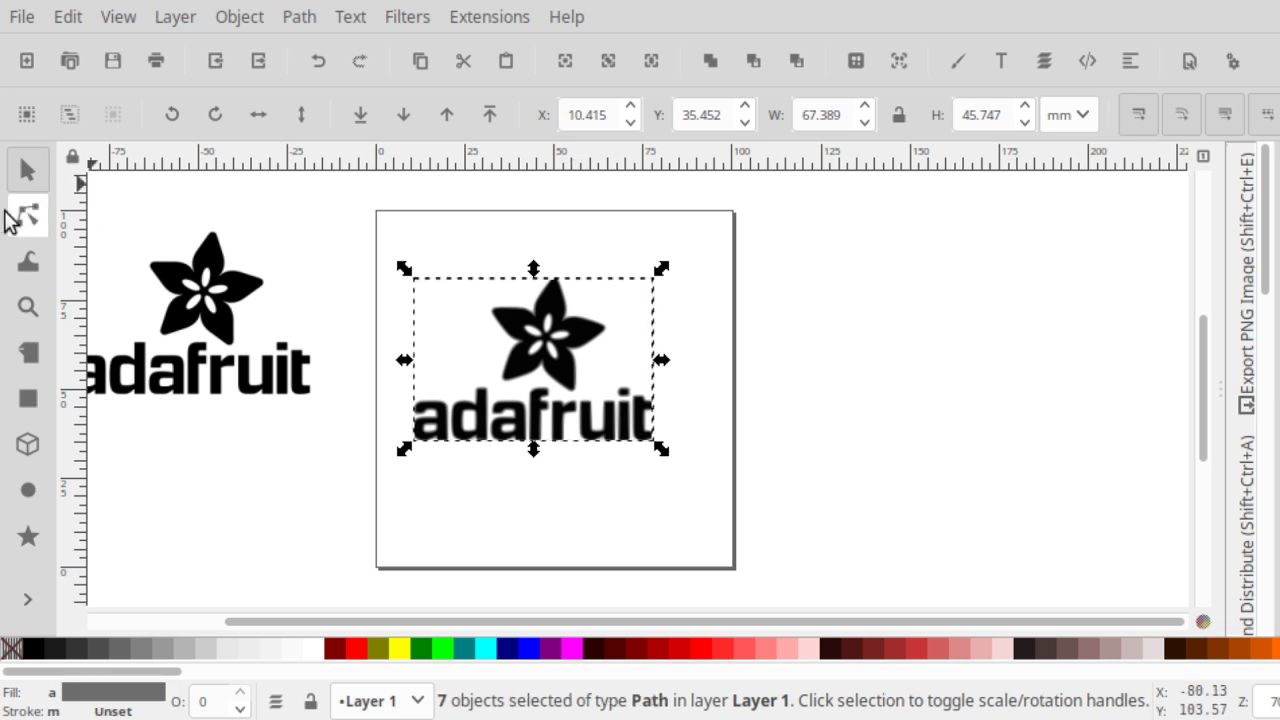
left_click_drag(510, 319, 591, 316)
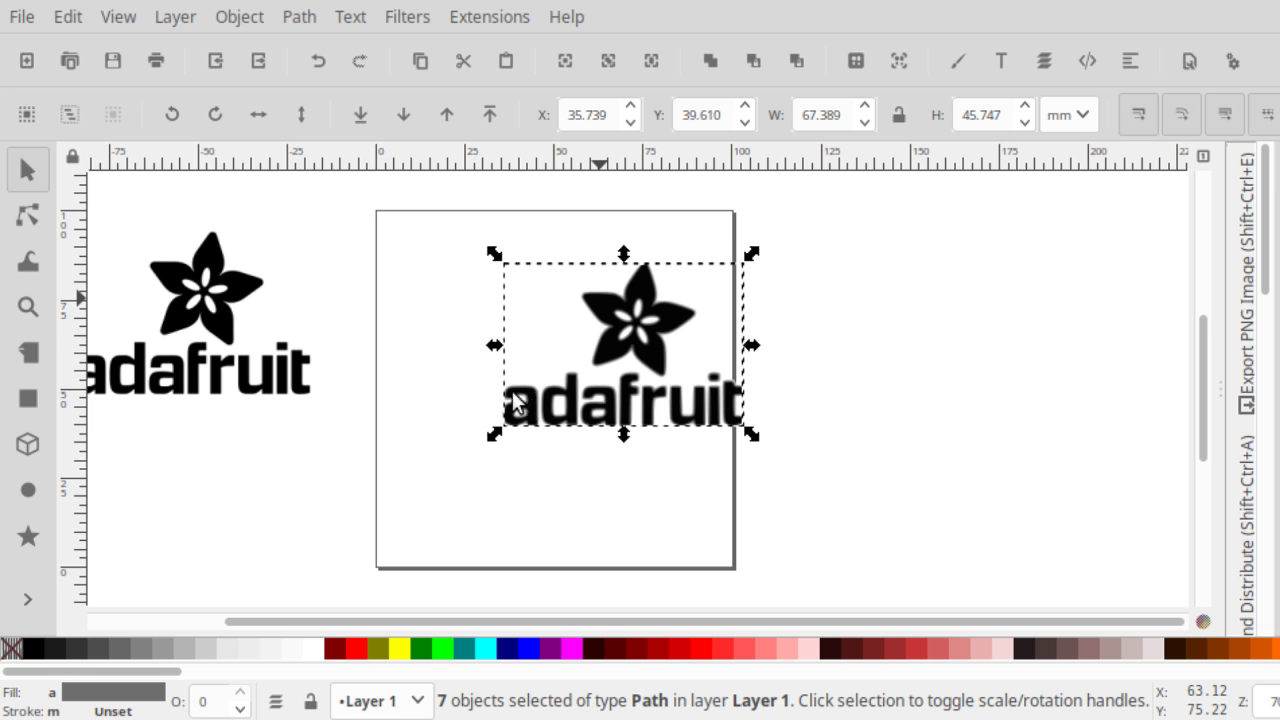
left_click(28, 215)
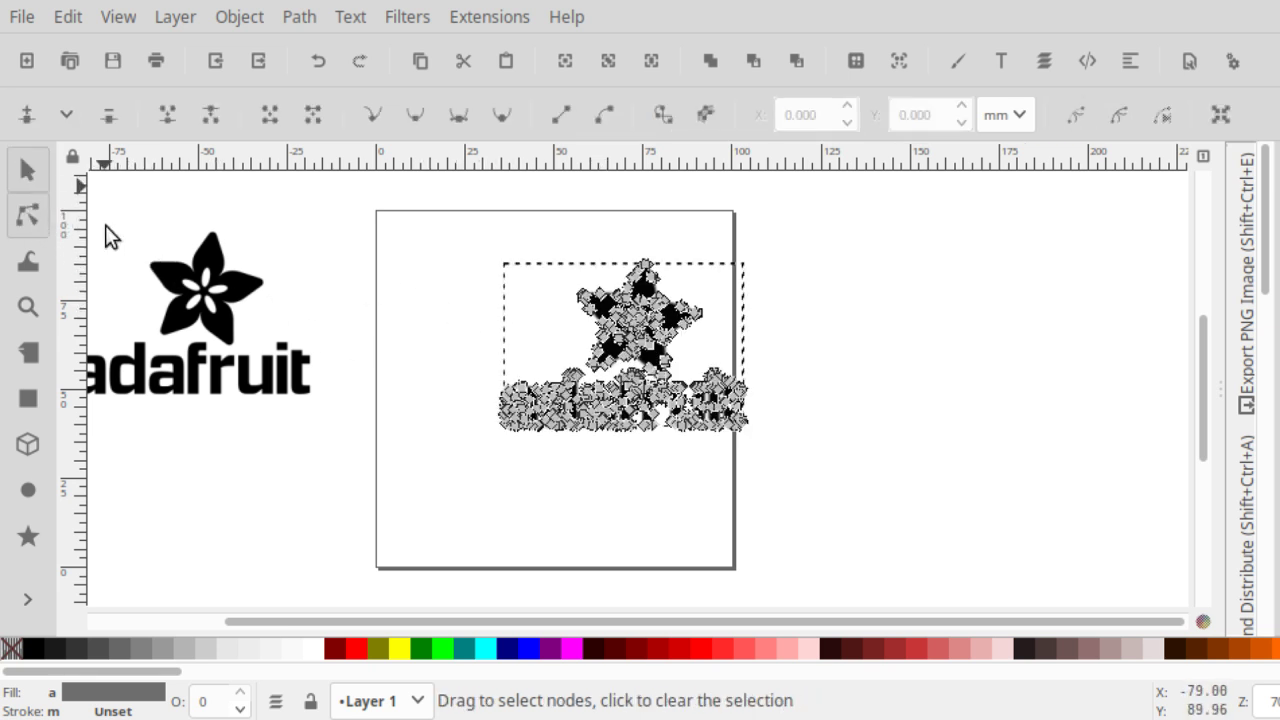
left_click(236, 294)
key("s")
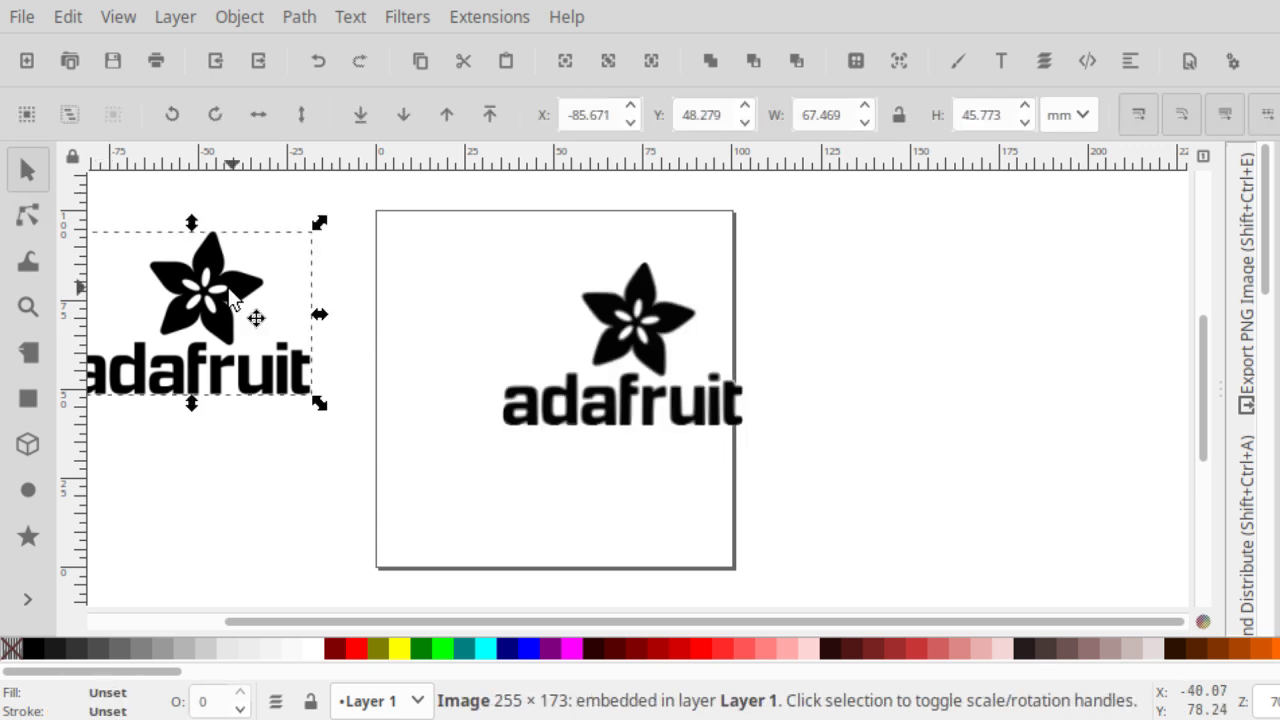
Pull the black path right of the page to about X 101.9, Y 33.7 mm and the darkest grey path to about X -16.5, Y -6.7 mm
left_click(595, 310)
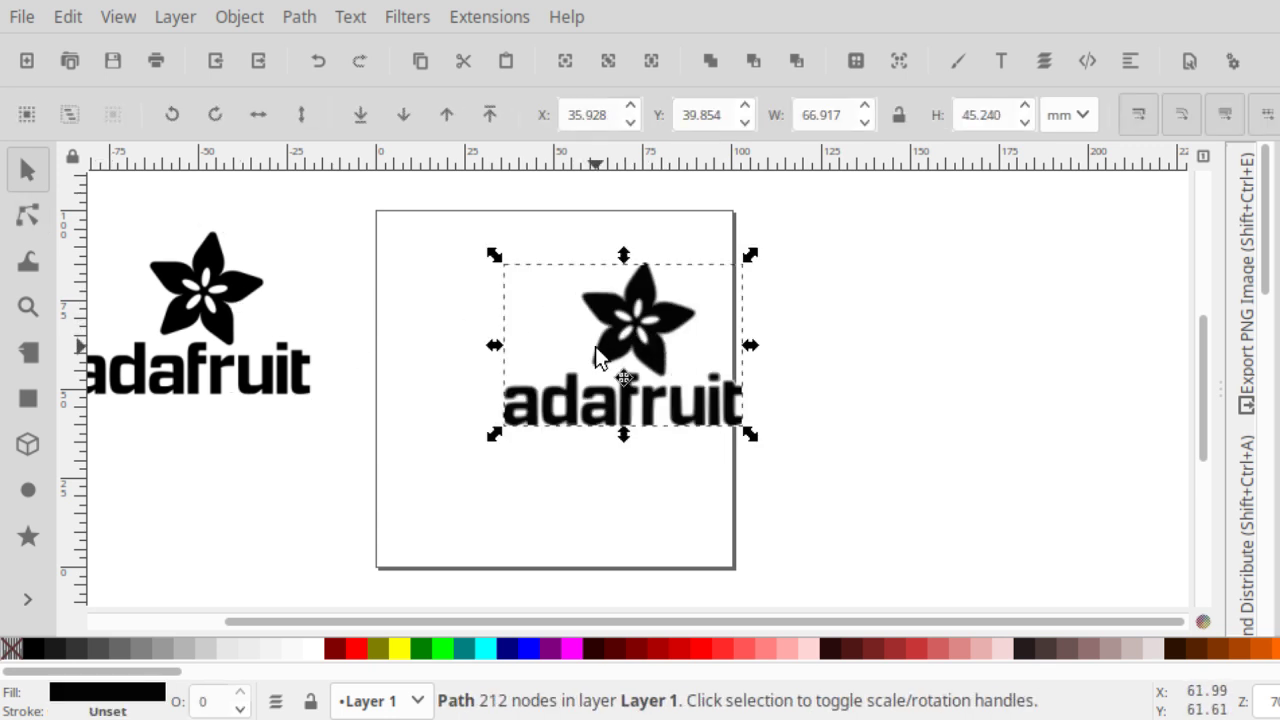
scroll(605, 340, "up", 3, "ctrl")
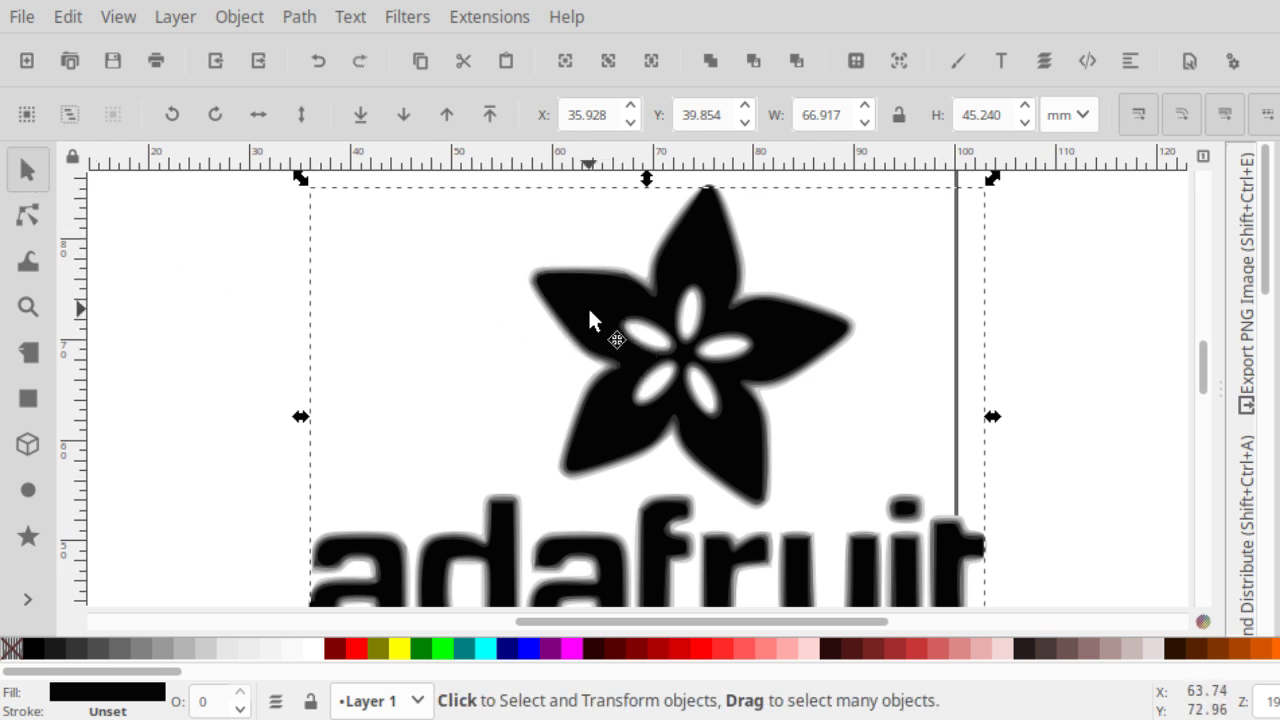
left_click_drag(588, 310, 660, 373)
scroll(658, 378, "down", 5)
scroll(657, 381, "down", 2, "ctrl")
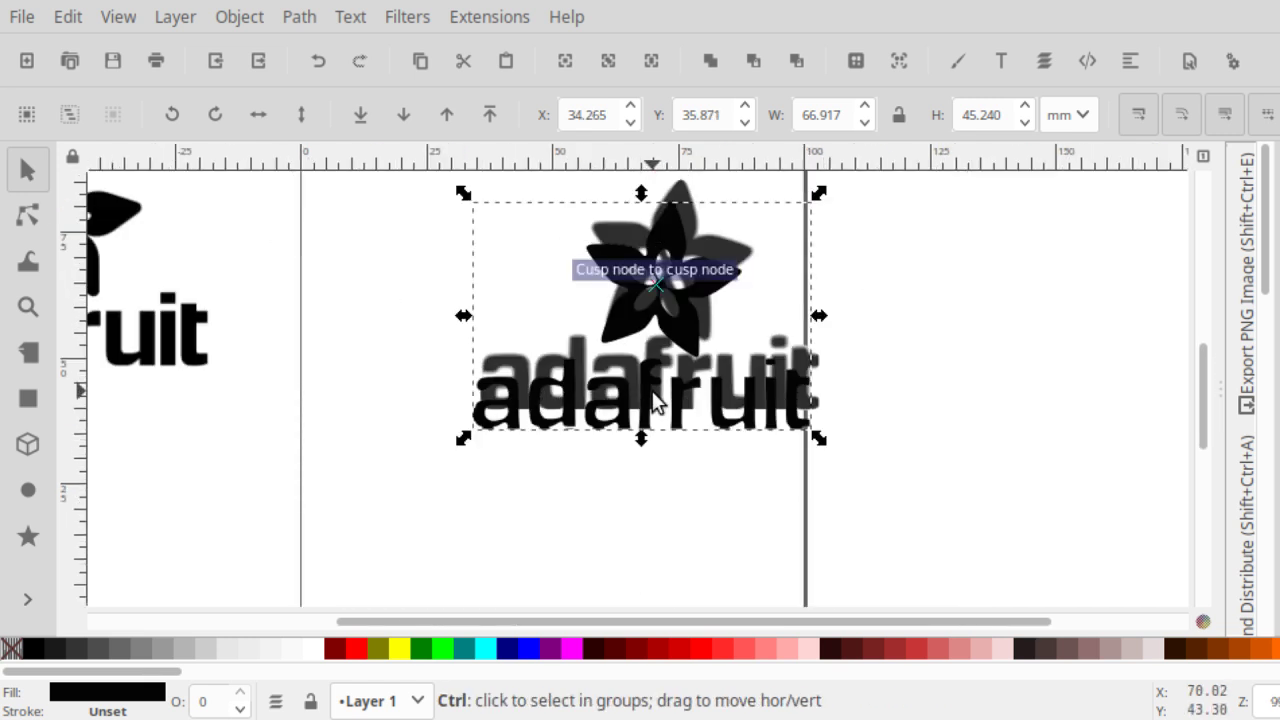
left_click_drag(607, 252, 943, 281)
left_click_drag(589, 277, 360, 481)
scroll(642, 460, "down", 2, "ctrl")
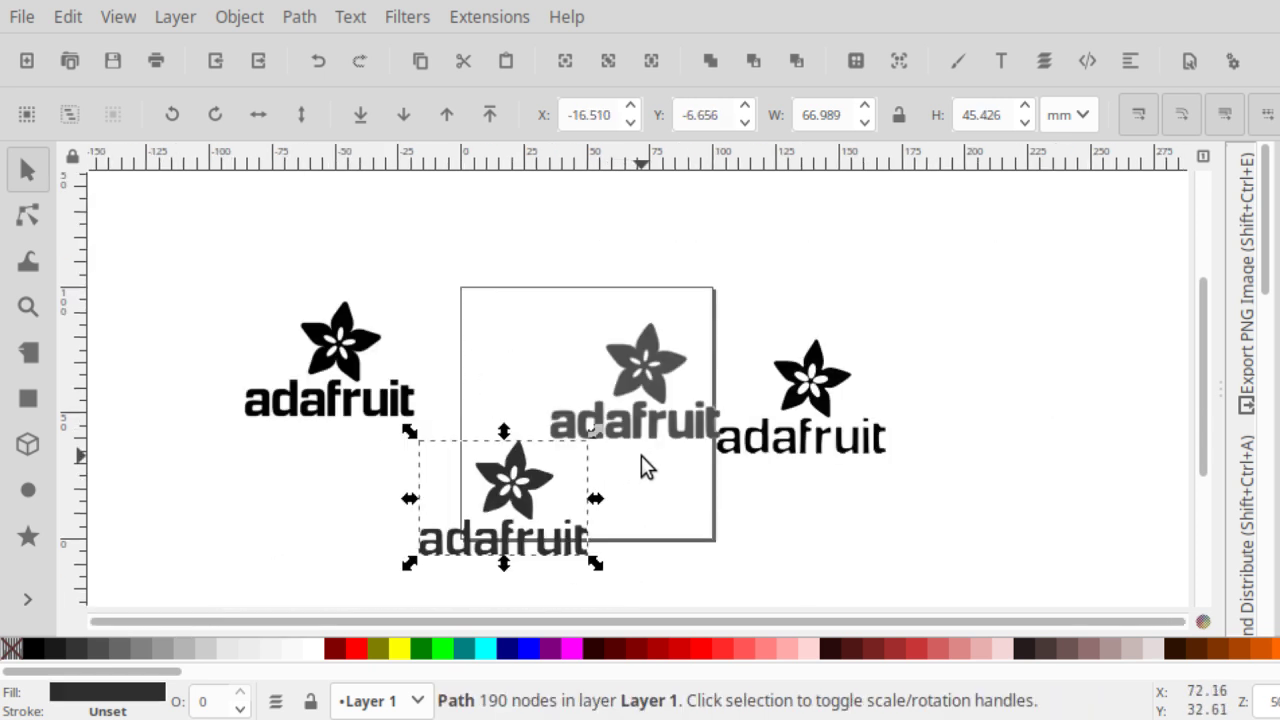
Spread the remaining stacked grey logo paths apart around the page, leaving the lightest one on it at about X 38.2, Y 30.8 mm
left_click_drag(629, 355, 814, 236)
left_click_drag(658, 342, 480, 237)
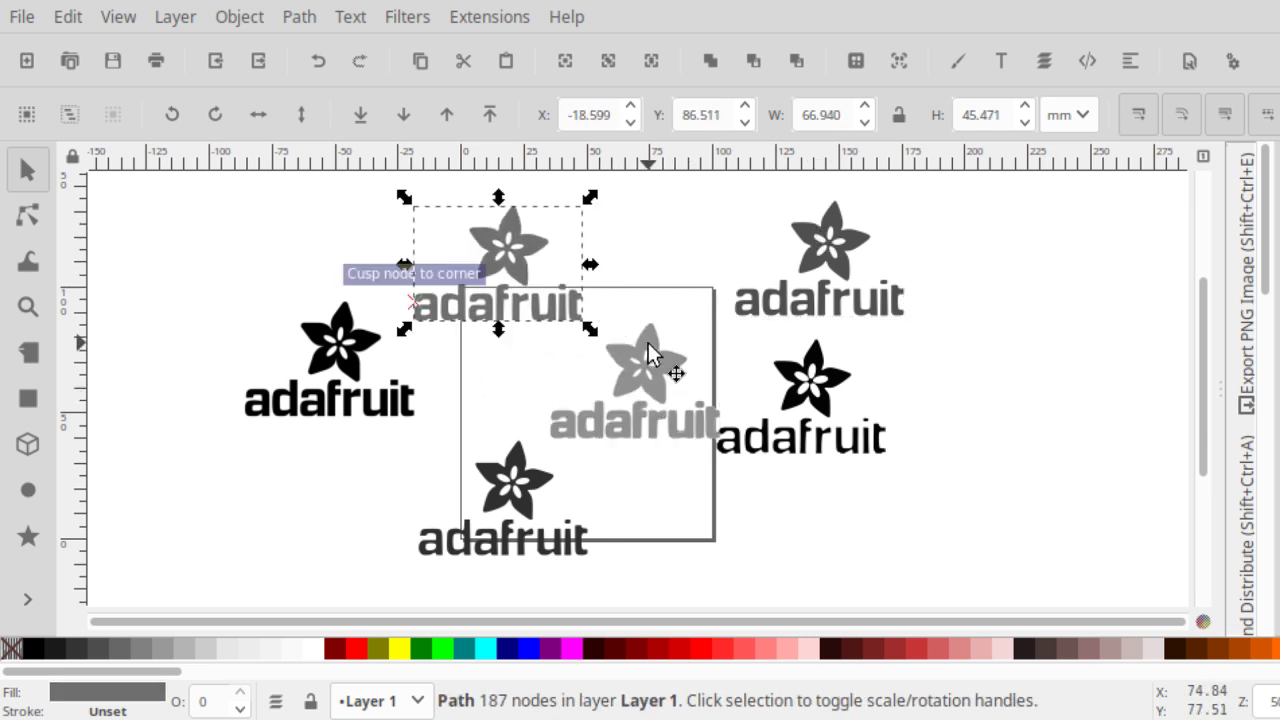
left_click_drag(660, 363, 987, 304)
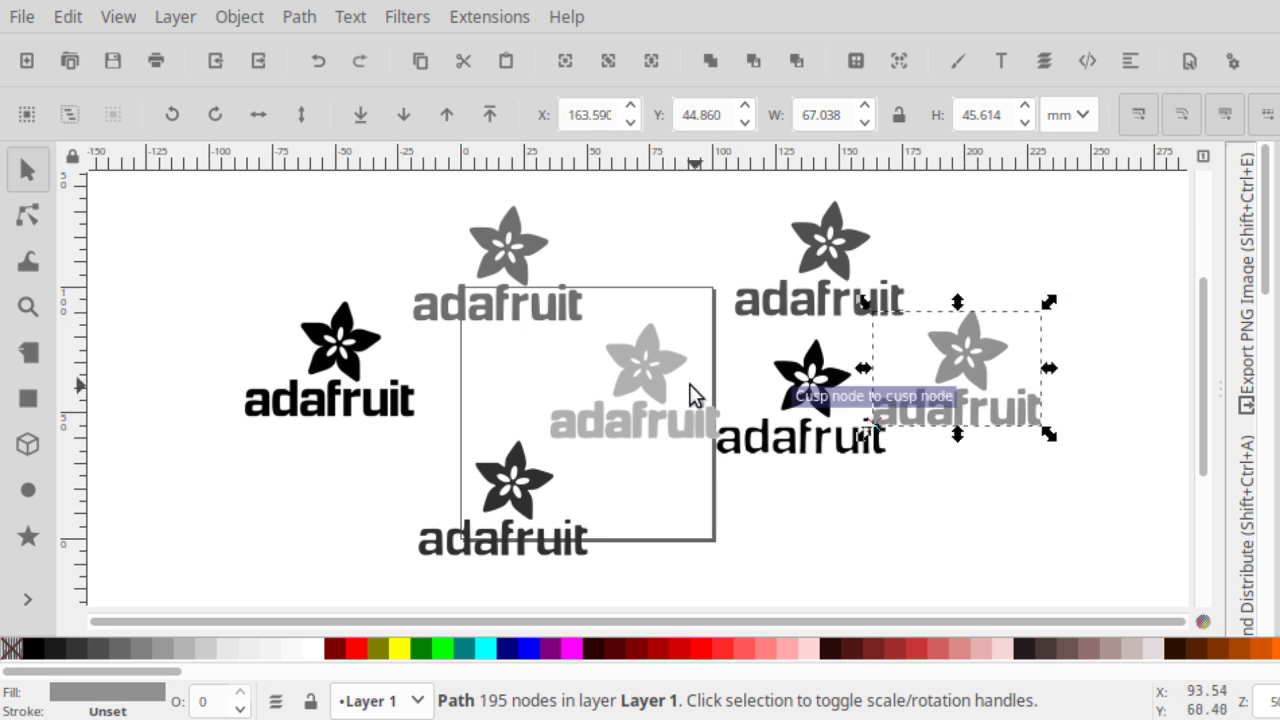
left_click_drag(671, 380, 823, 526)
mouse_move(663, 380)
left_mouse_down()
mouse_move(677, 320)
mouse_move(661, 363)
left_mouse_up()
left_click(661, 364)
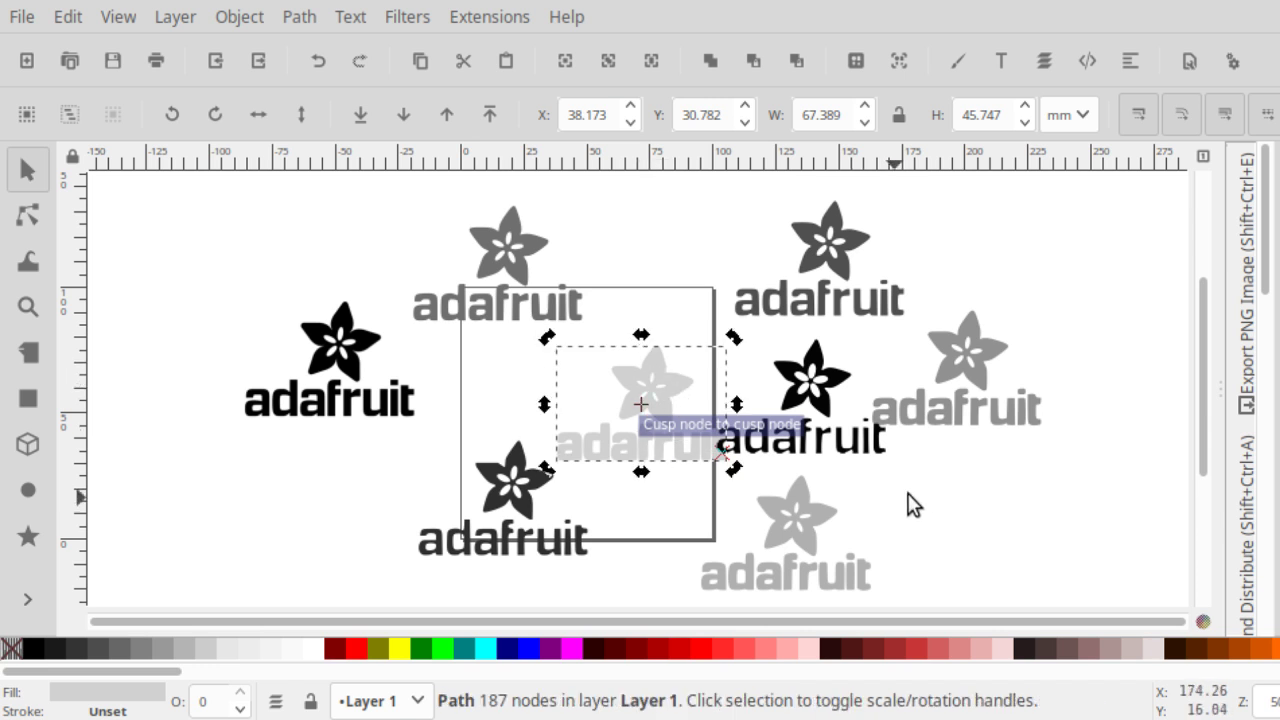
left_click(886, 466)
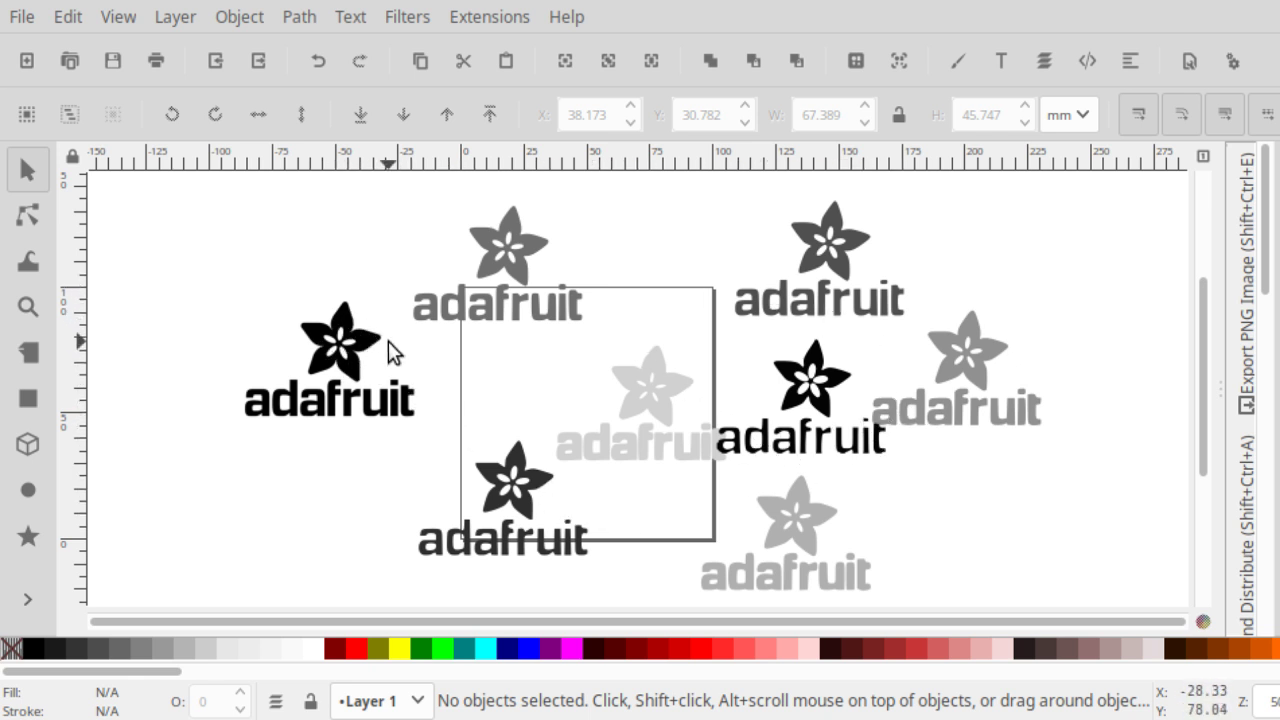
Move the medium grey logo above the page to about X -51.0, Y 87.5 mm and the darkest grey logo beneath the original image
left_click(520, 240)
left_click_drag(520, 240, 438, 237)
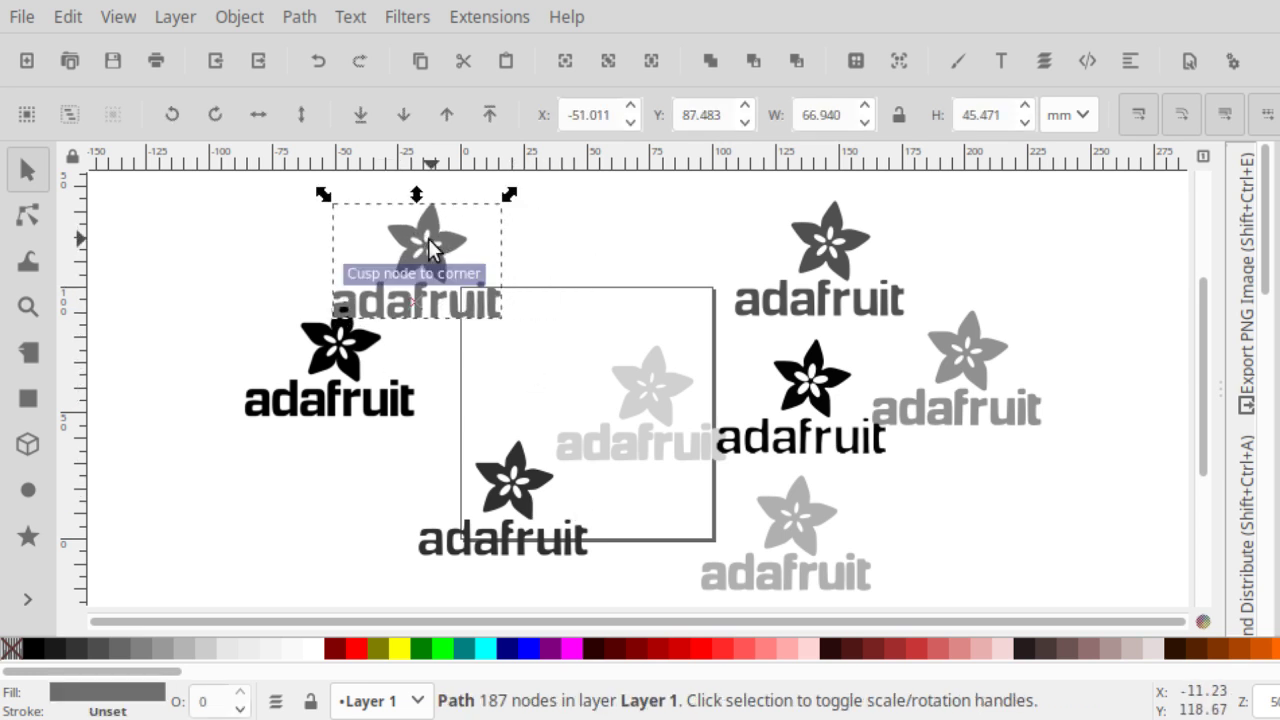
left_click(487, 480)
left_click_drag(487, 480, 302, 490)
Delete the lightest grey logo on the page, plus the black logo and the medium grey logo right of it
left_click(645, 407)
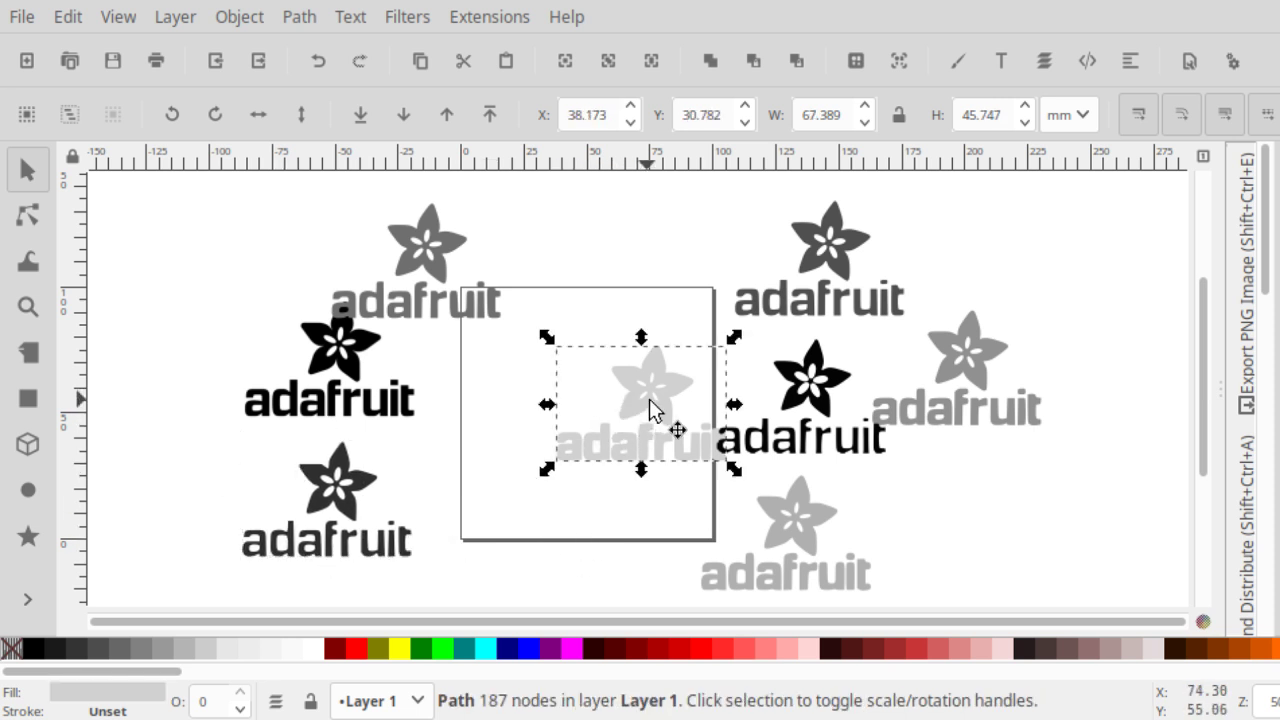
key("Delete")
left_click(840, 400)
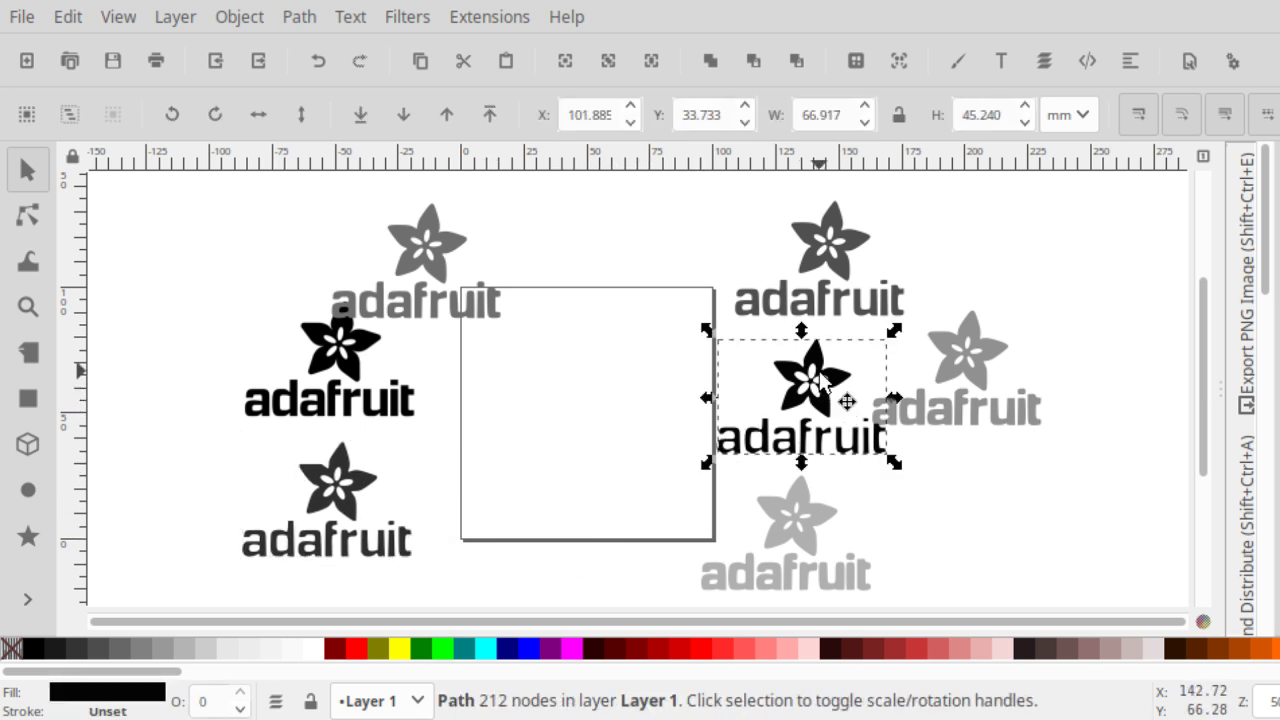
key("Delete")
left_click(971, 371)
key("Delete")
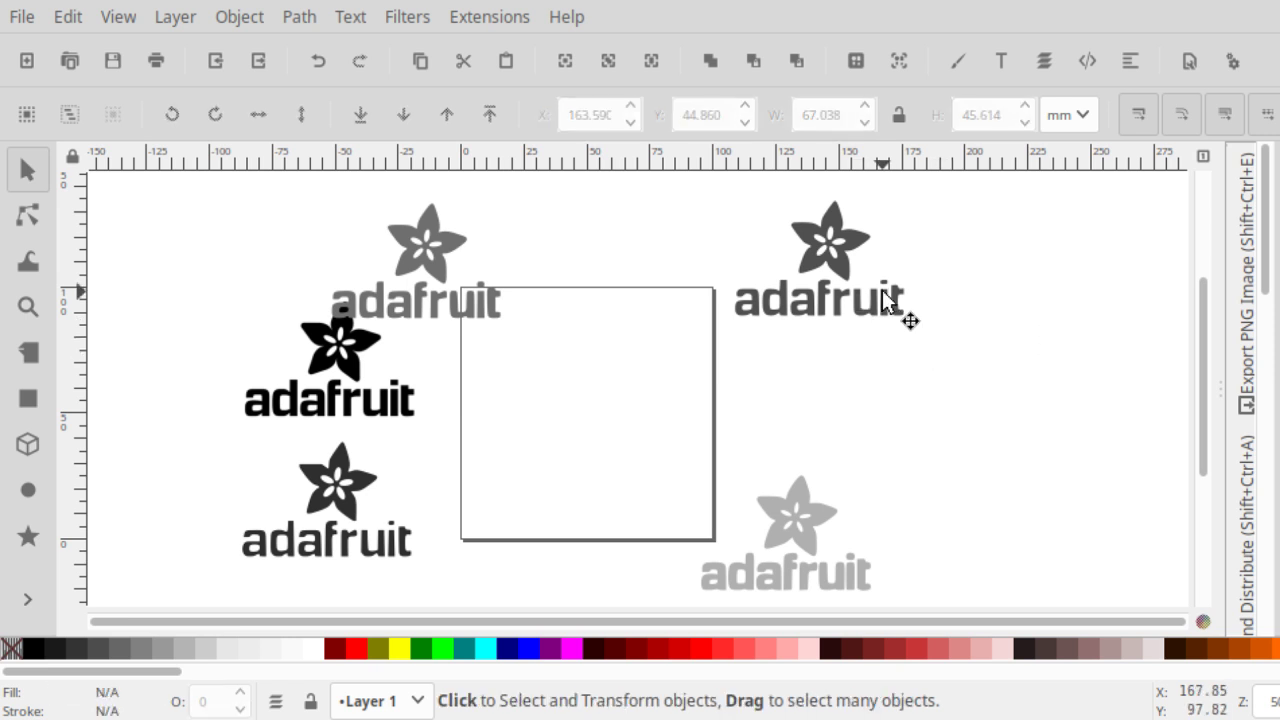
Place the dark grey logo on the page at about X 12.9, Y 31.8 mm and delete the two lighter grey logos outside it
left_click_drag(853, 243, 597, 397)
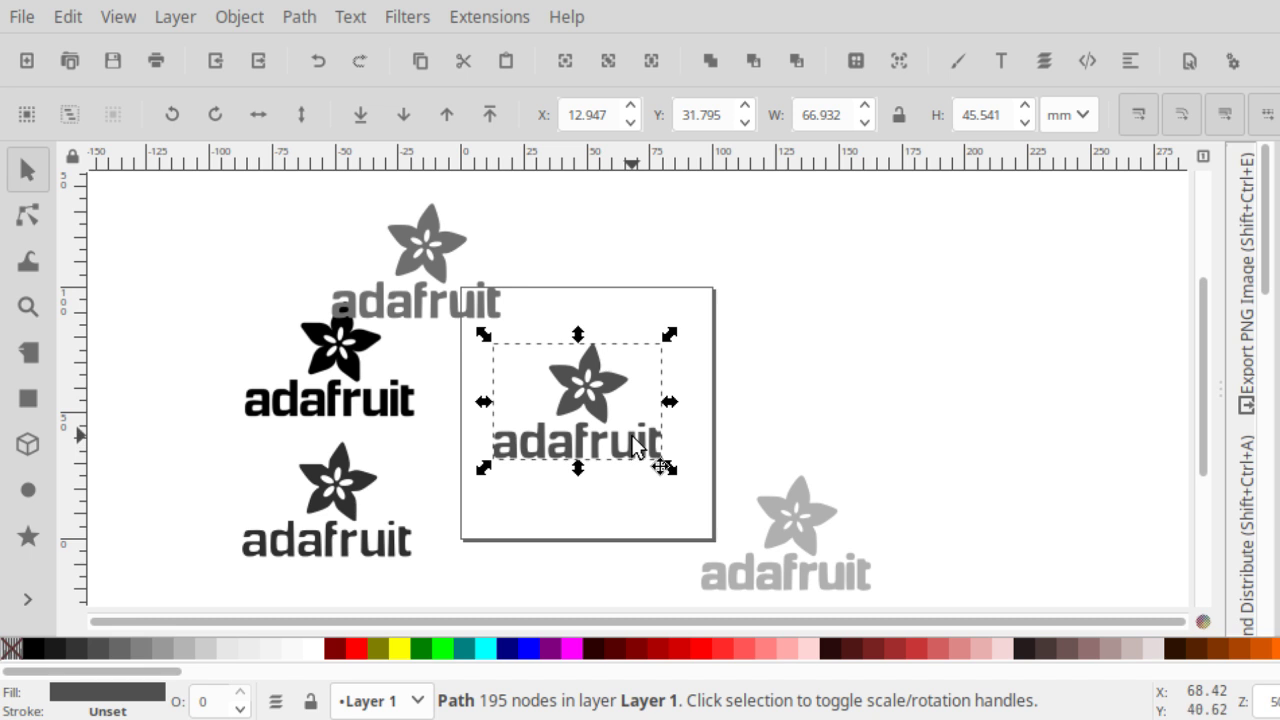
left_click(428, 224)
key("Delete")
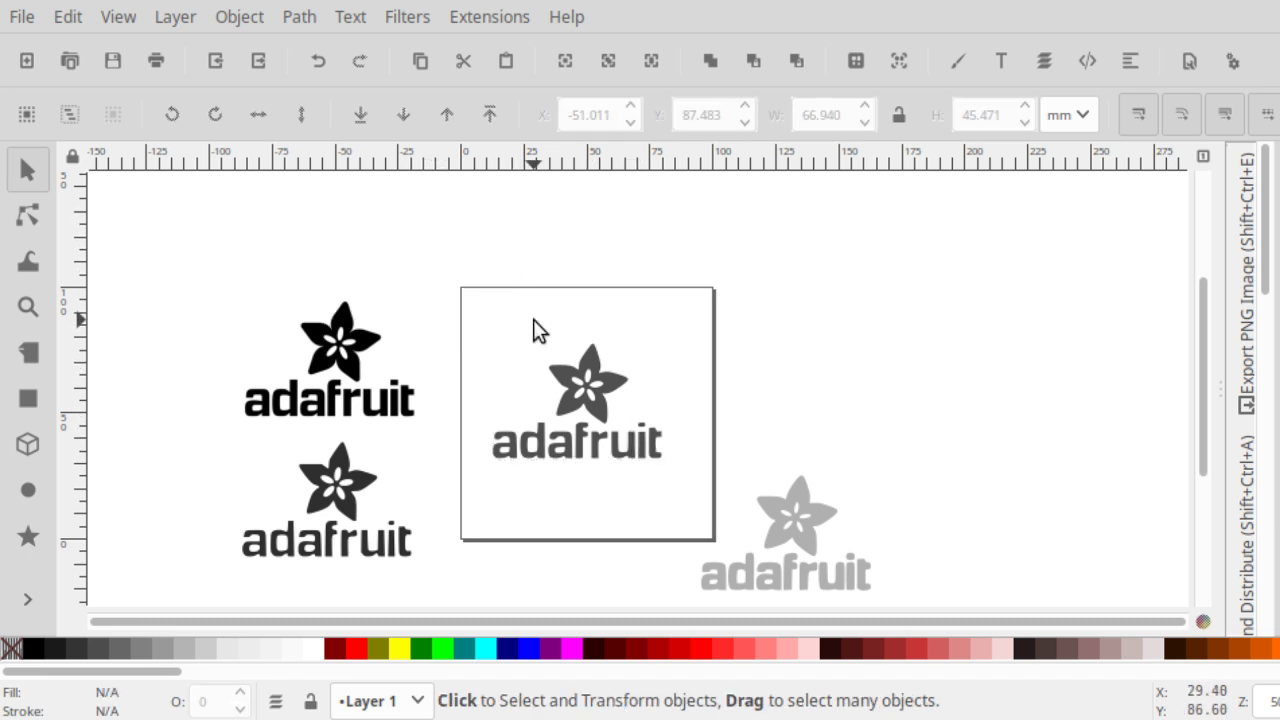
left_click(812, 518)
key("Delete")
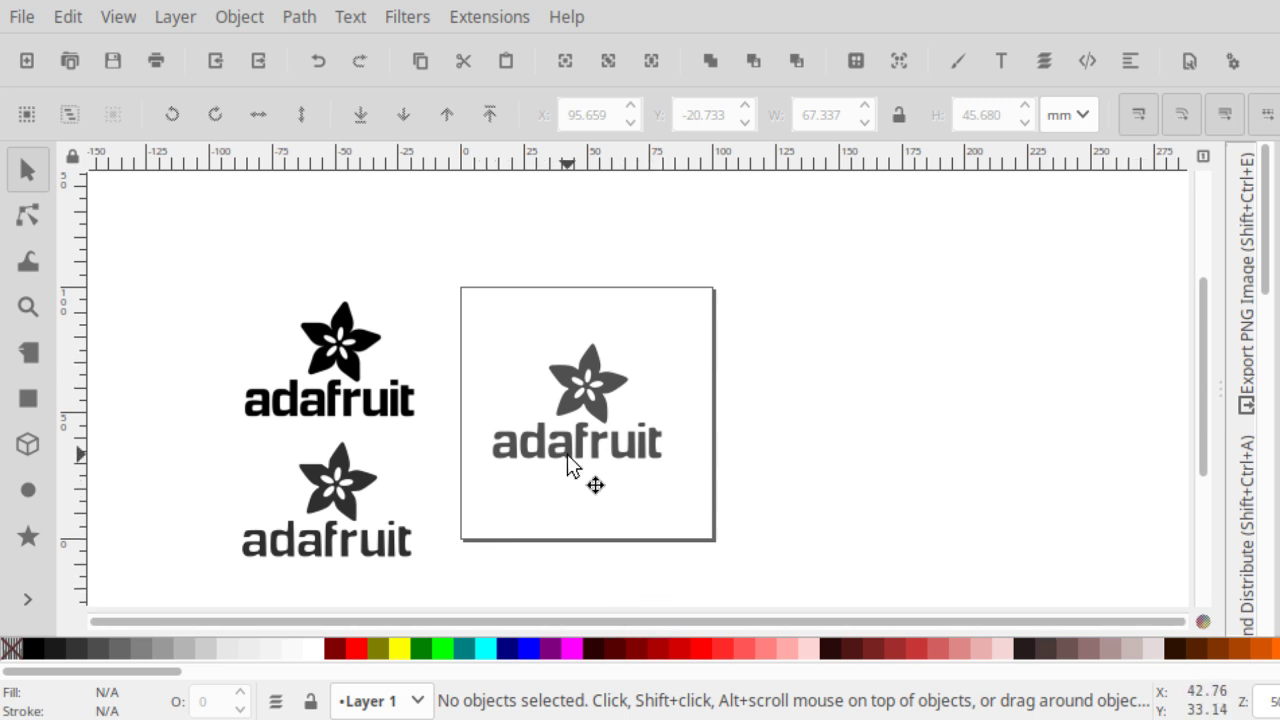
Move the darkest grey logo closer to the page at about X -67.6, Y -5.3 mm and save the document
scroll(472, 395, "up", 2, "ctrl")
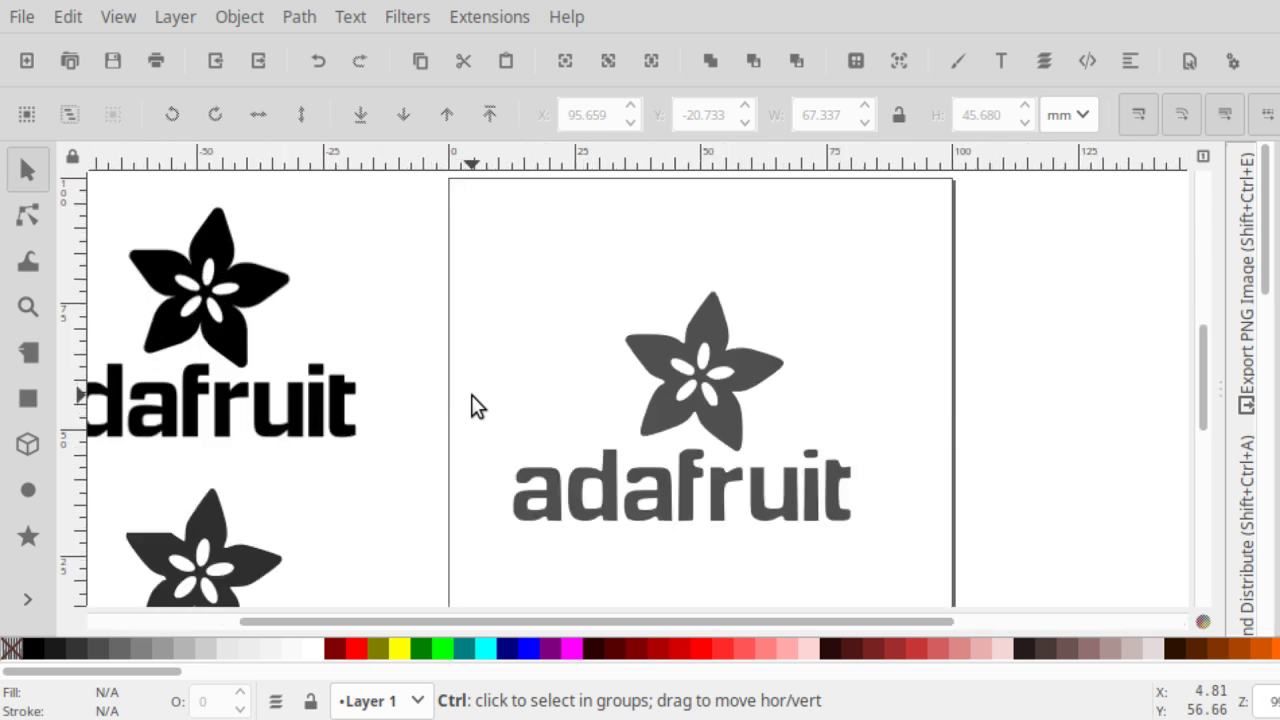
scroll(471, 397, "down", 1, "ctrl")
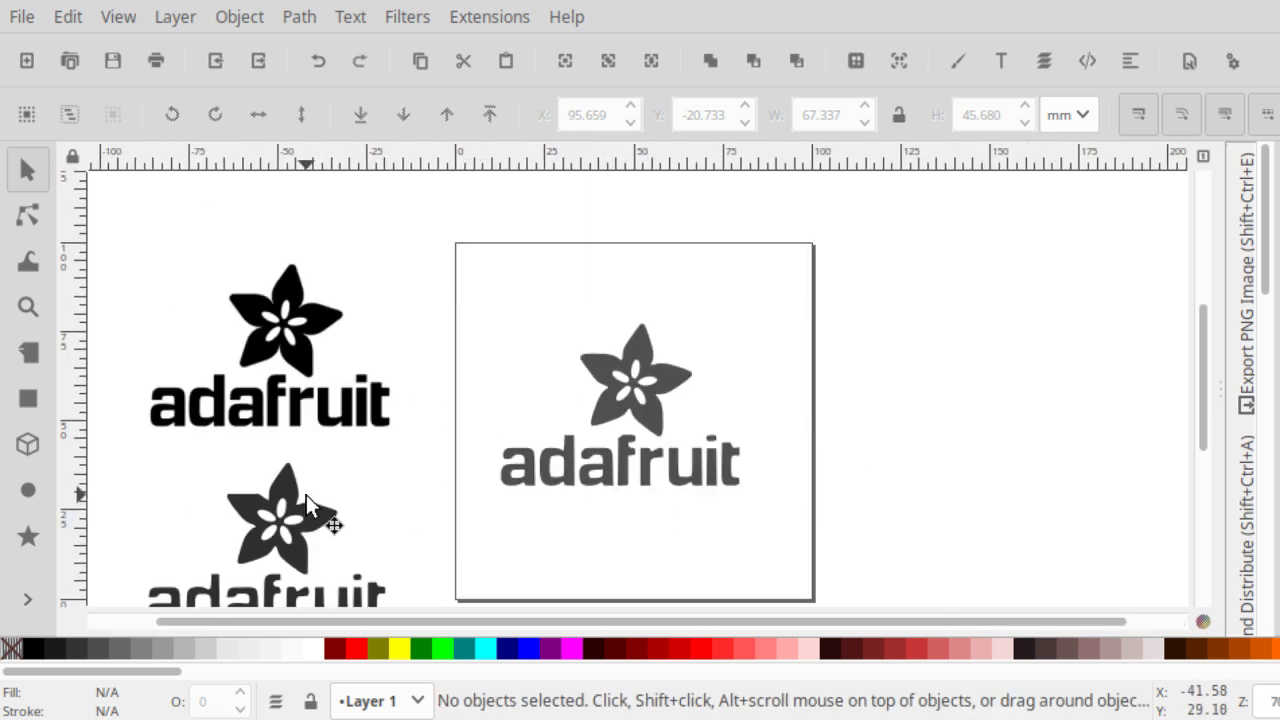
left_click_drag(306, 495, 369, 479)
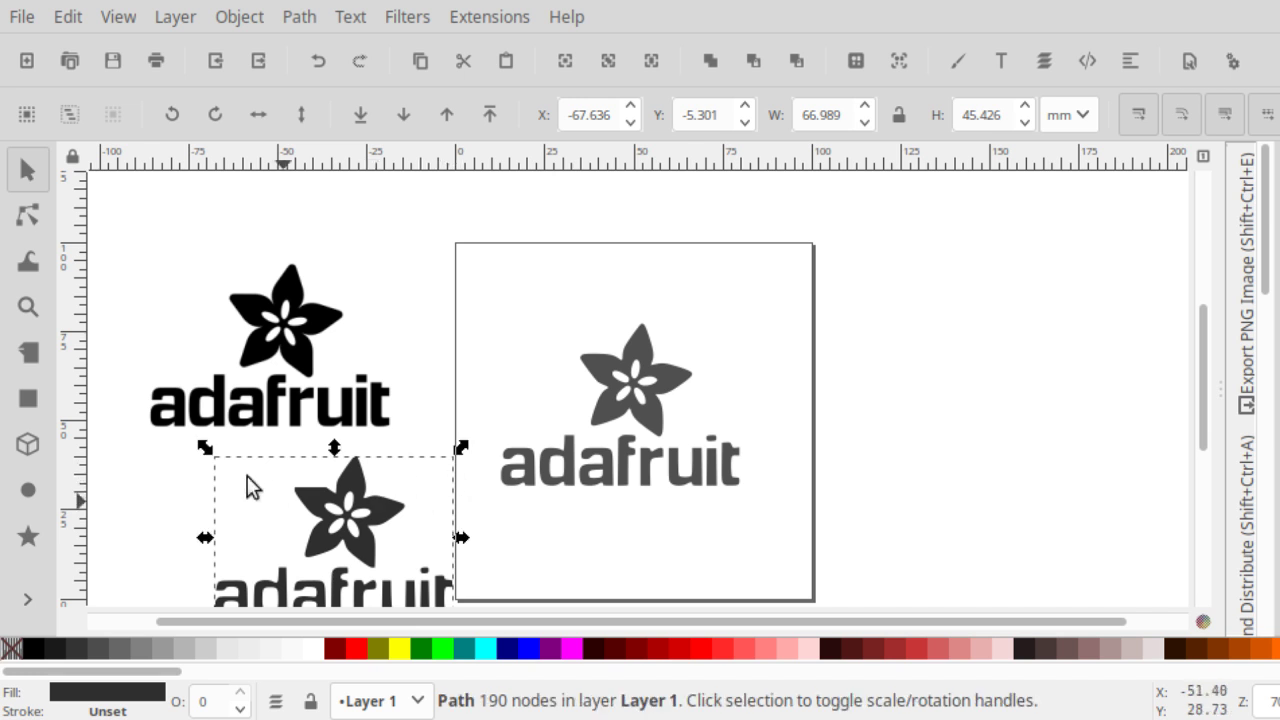
left_click(111, 66)
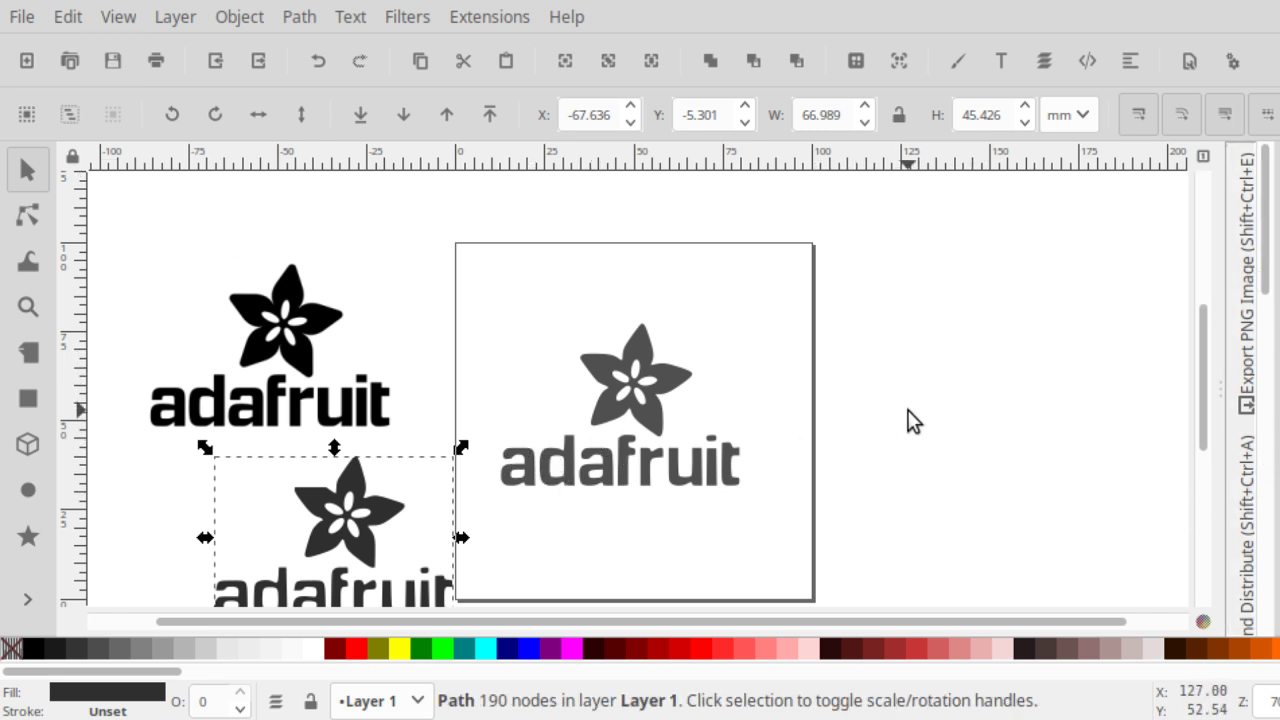
Show the document's layers, duplicate Layer 1, and rename the original layer Base
scroll(908, 423, "down", 1, "ctrl")
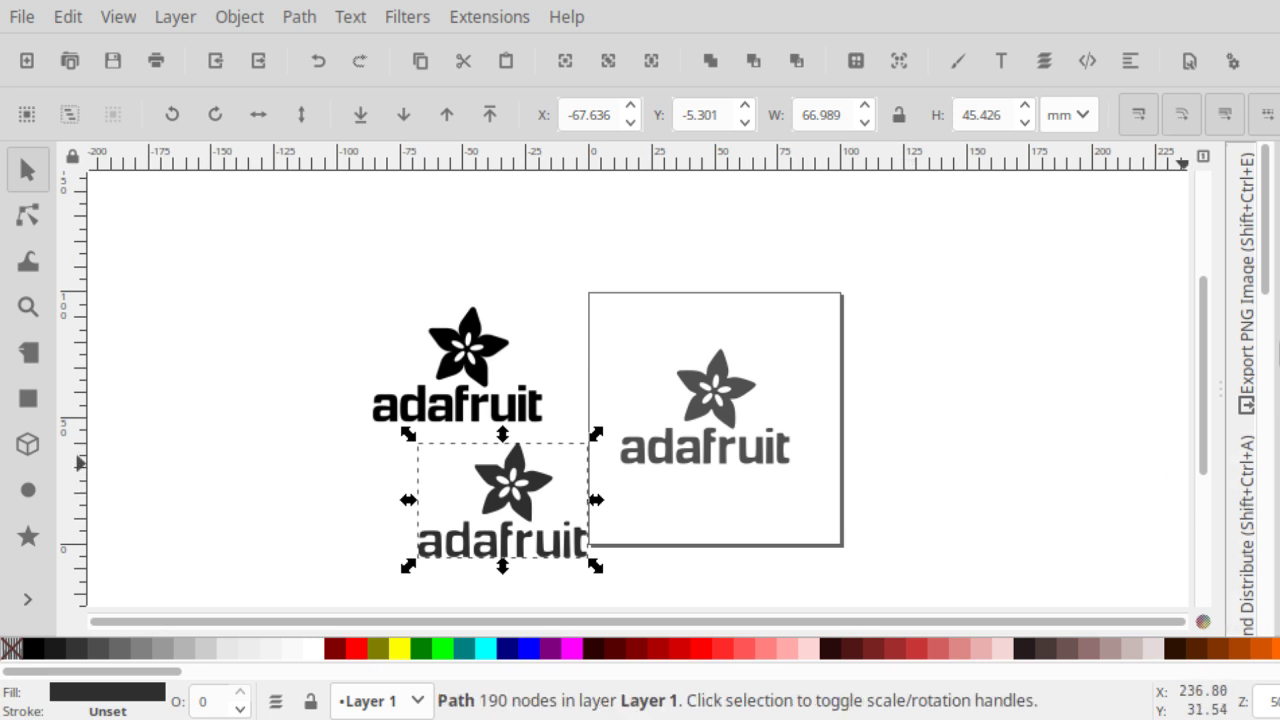
left_click_drag(1266, 277, 1278, 628)
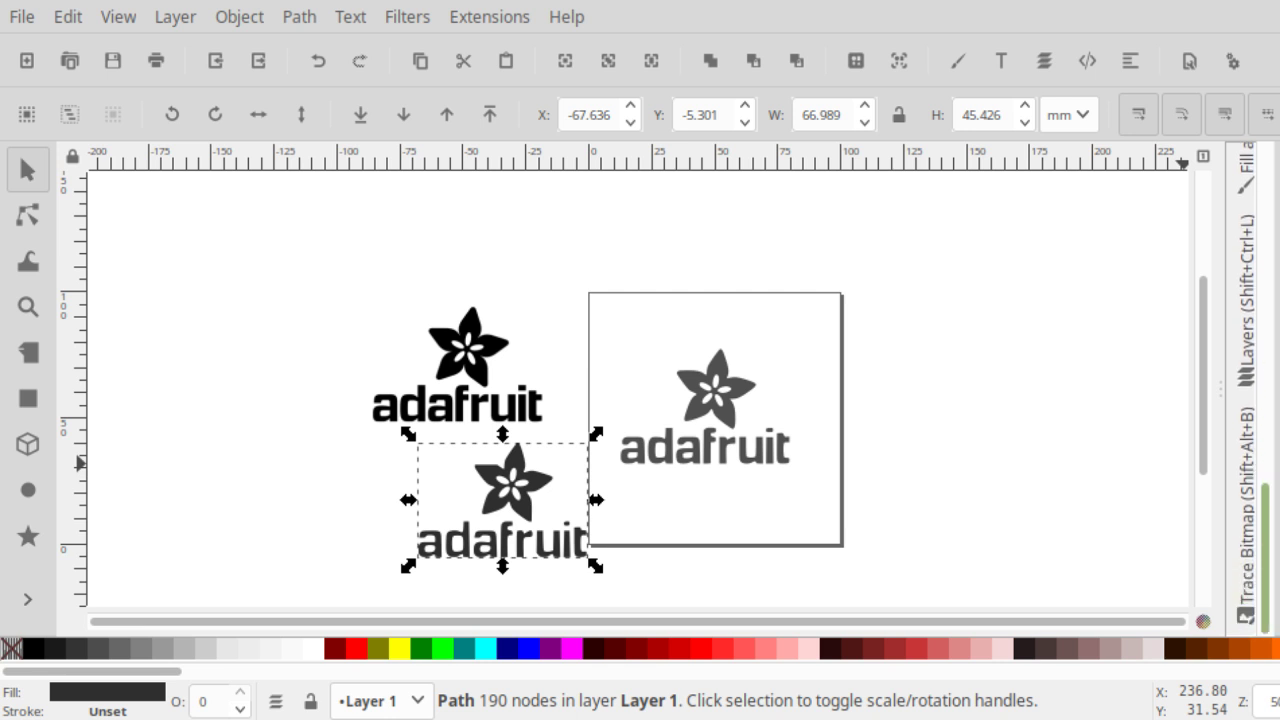
left_click(1250, 365)
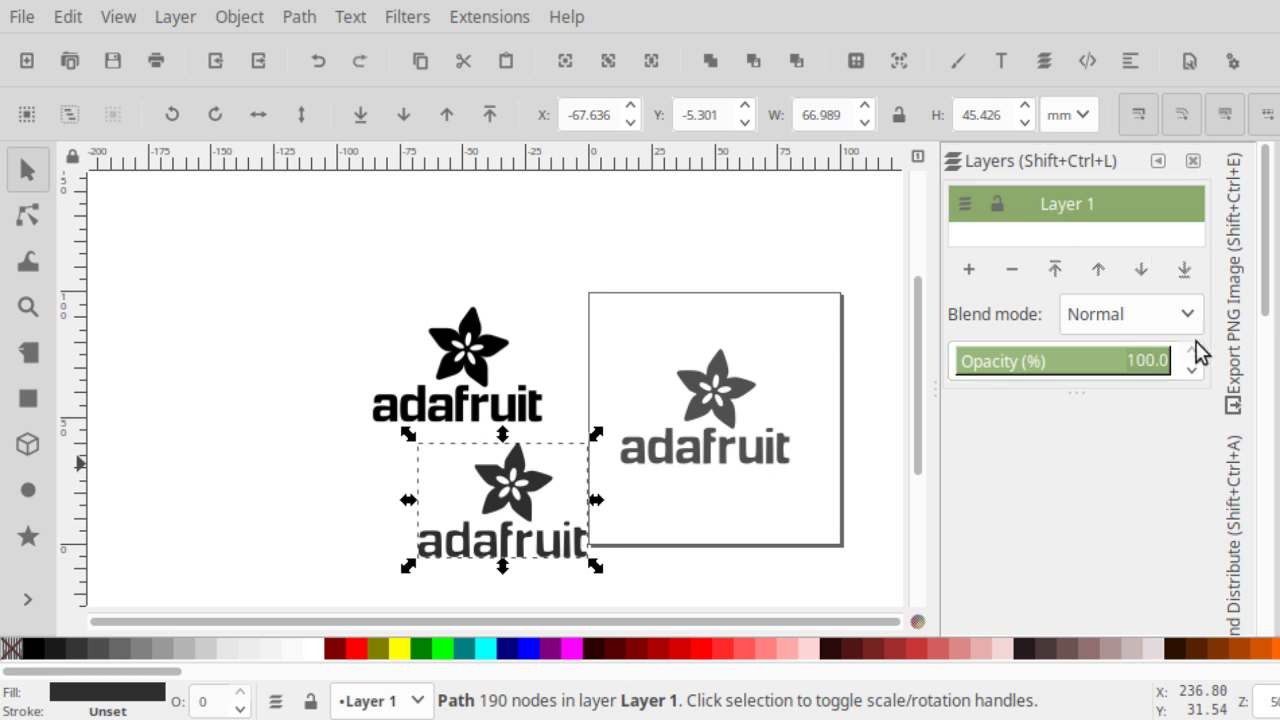
key("shift+ctrl+d")
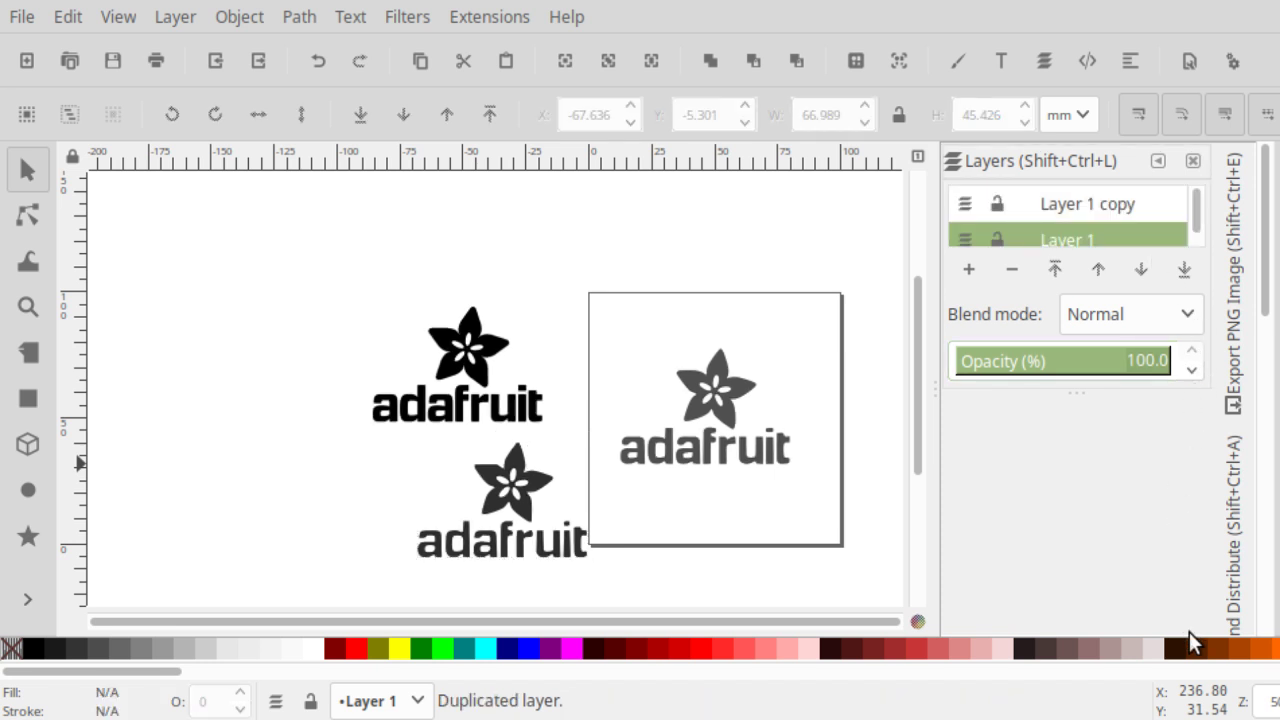
scroll(1150, 221, "down", 1)
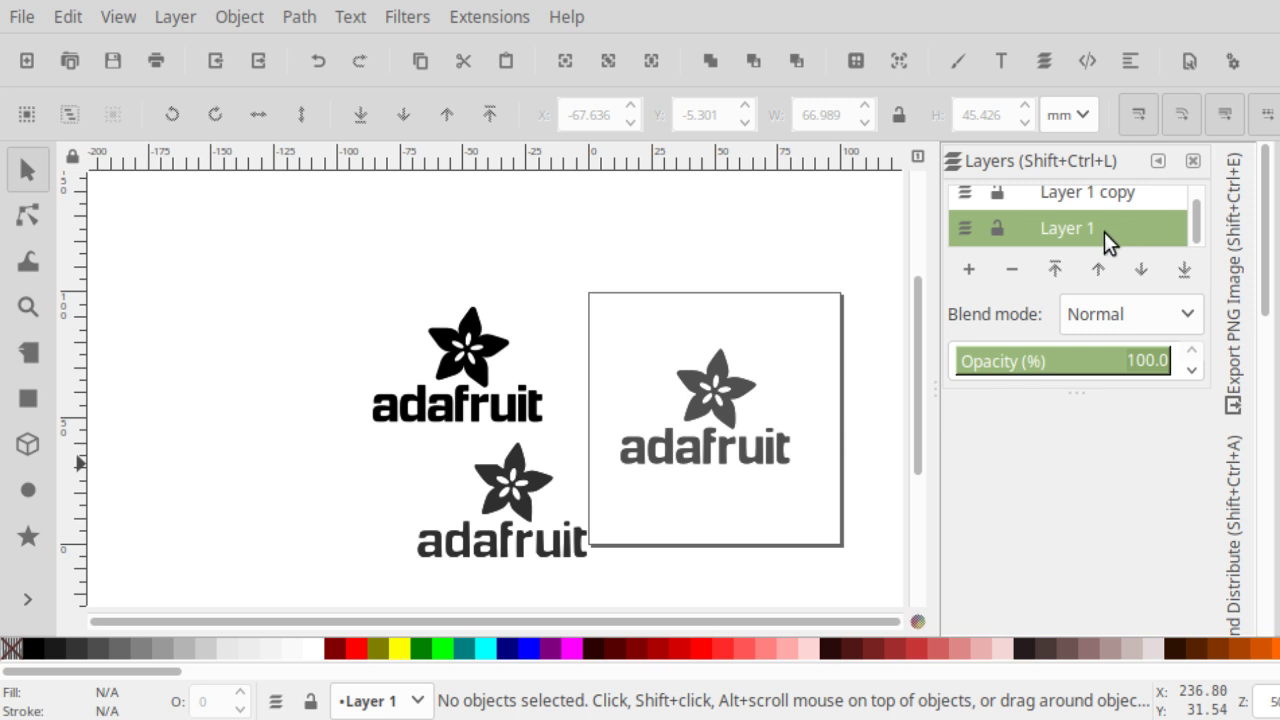
double_click(1100, 232)
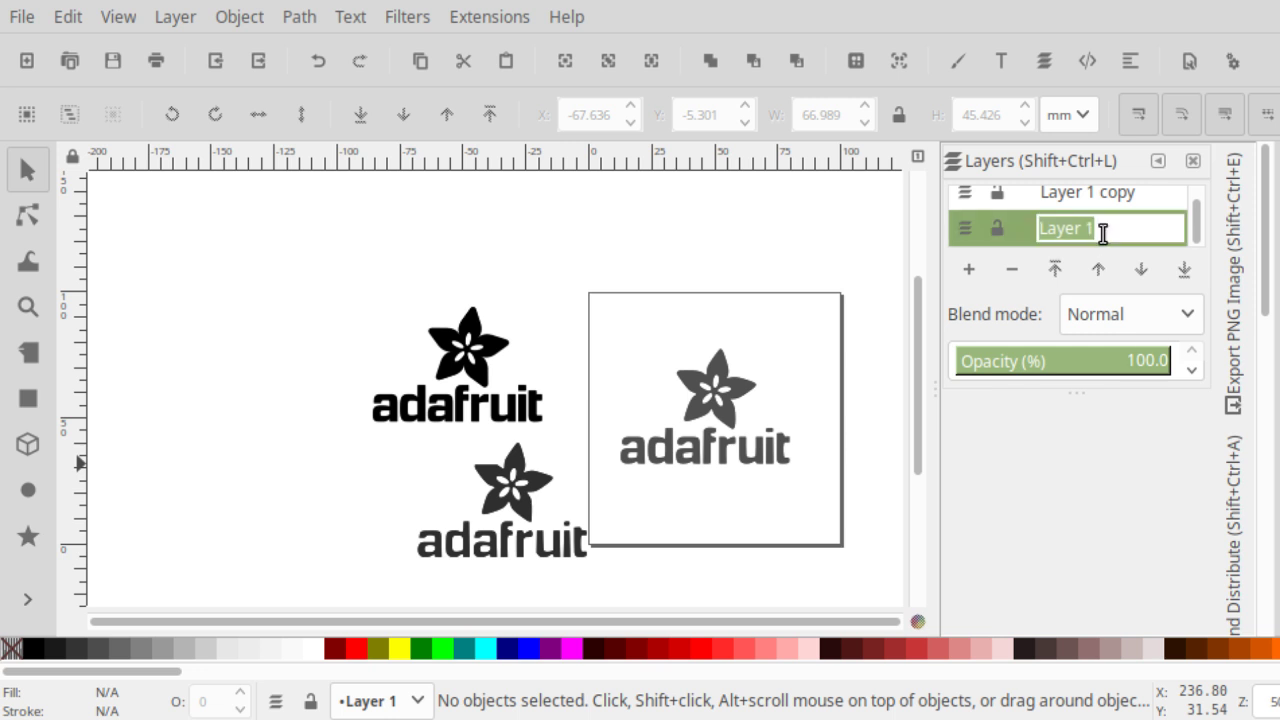
type("Base")
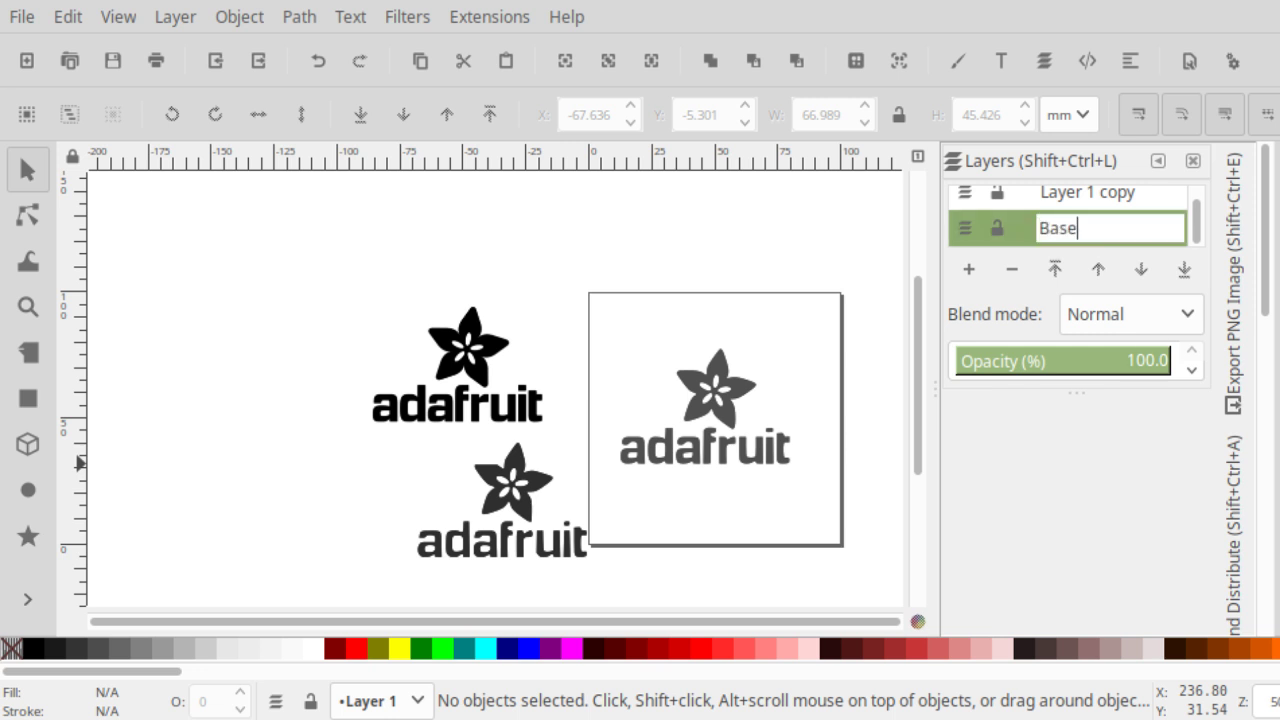
key("Return")
Rename the duplicated layer Layer 1, hide the Base layer, and select the original logo image
left_click(1104, 194)
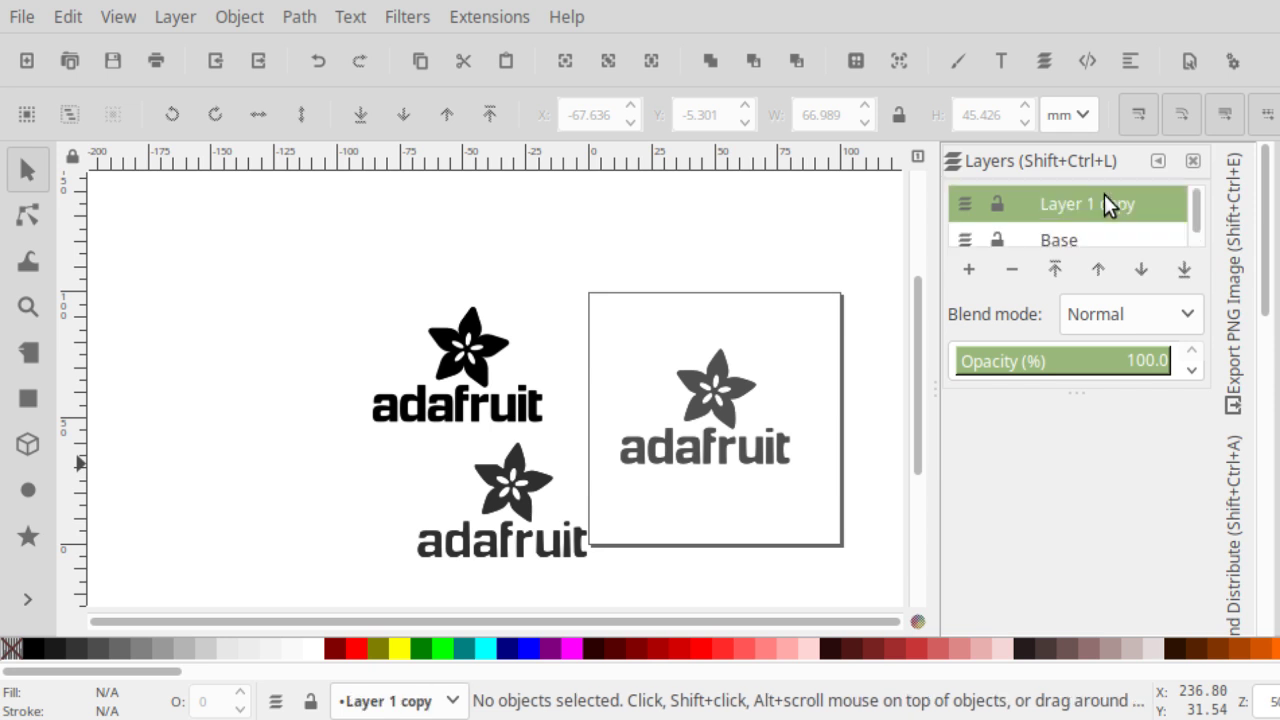
left_click(1104, 194)
key("End")
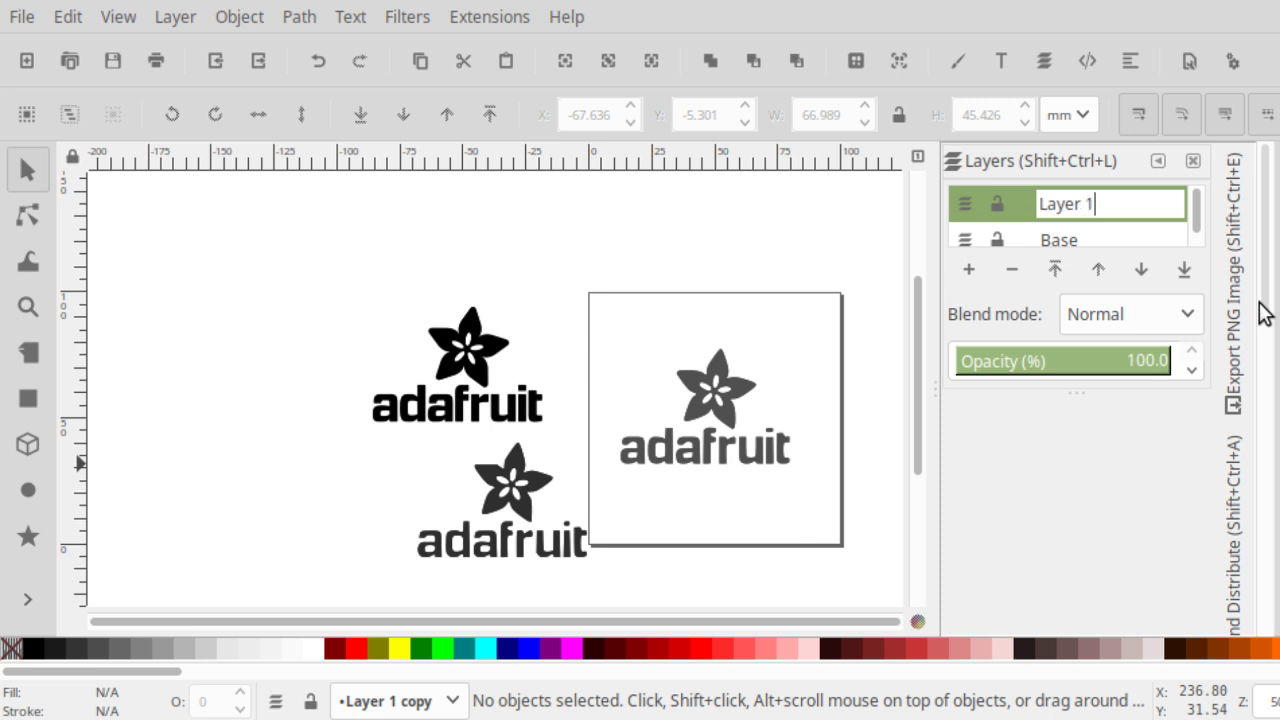
key("Return")
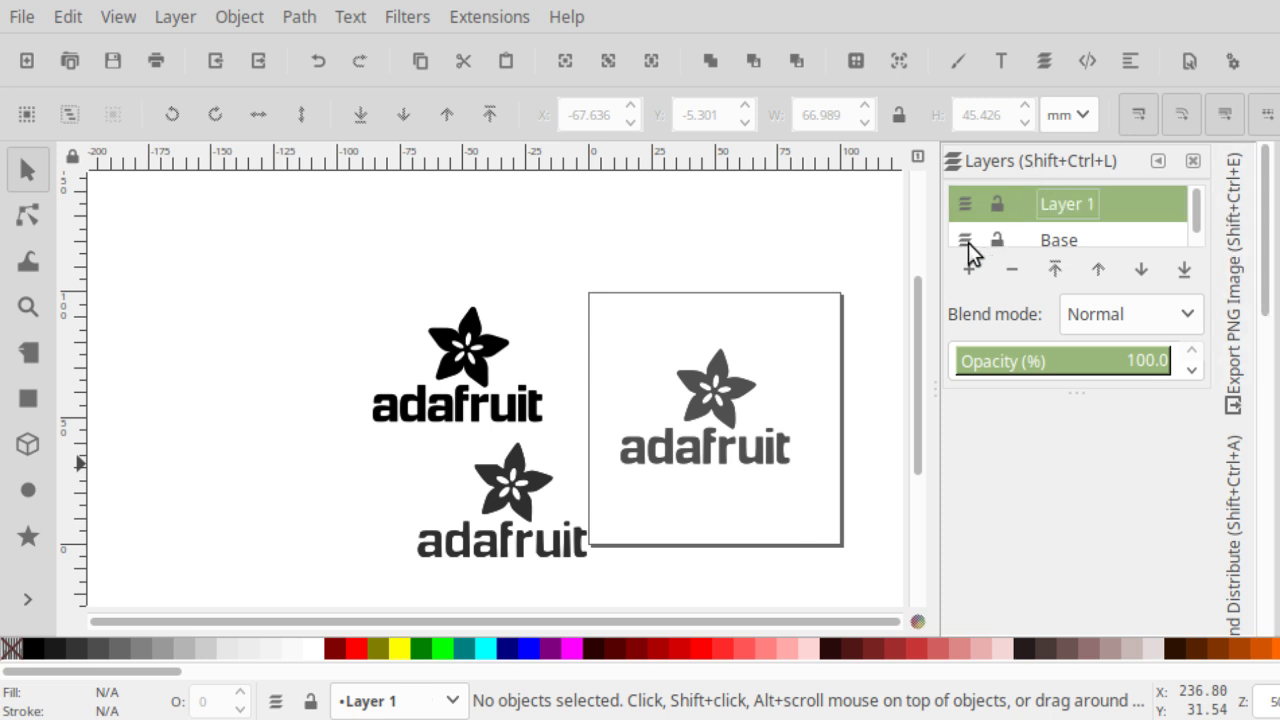
scroll(967, 245, "down", 1)
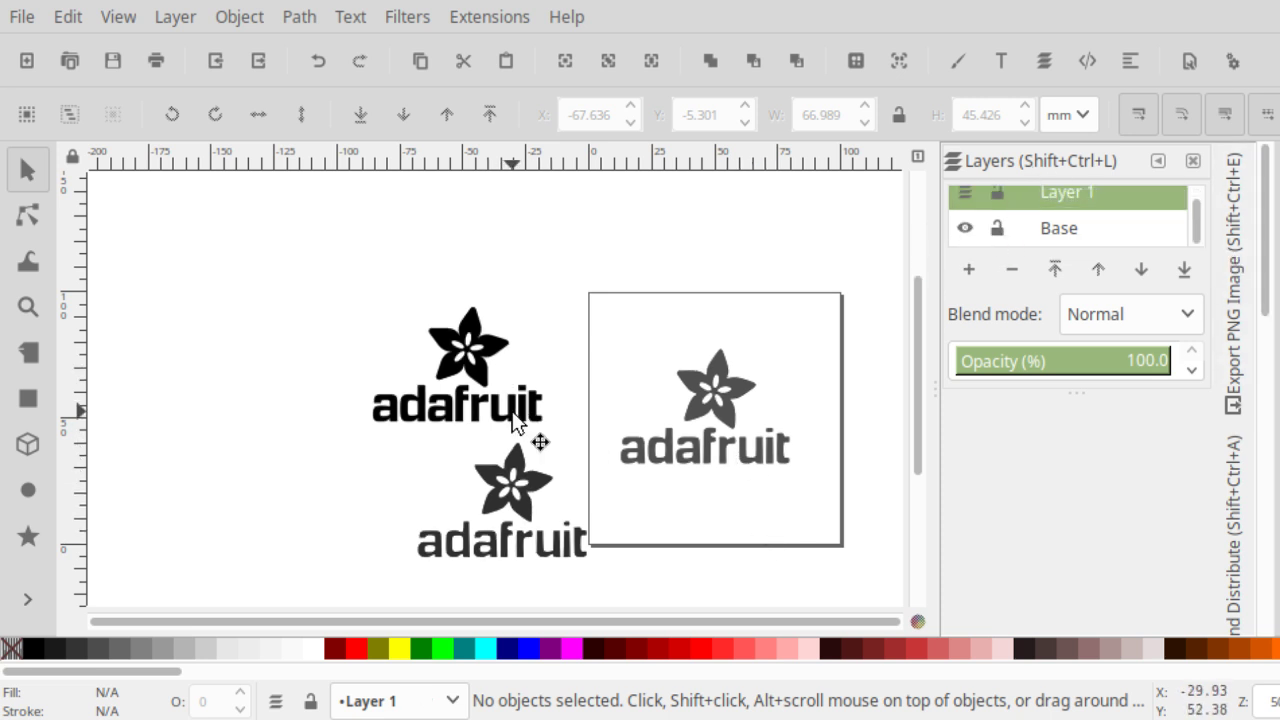
left_click(468, 370)
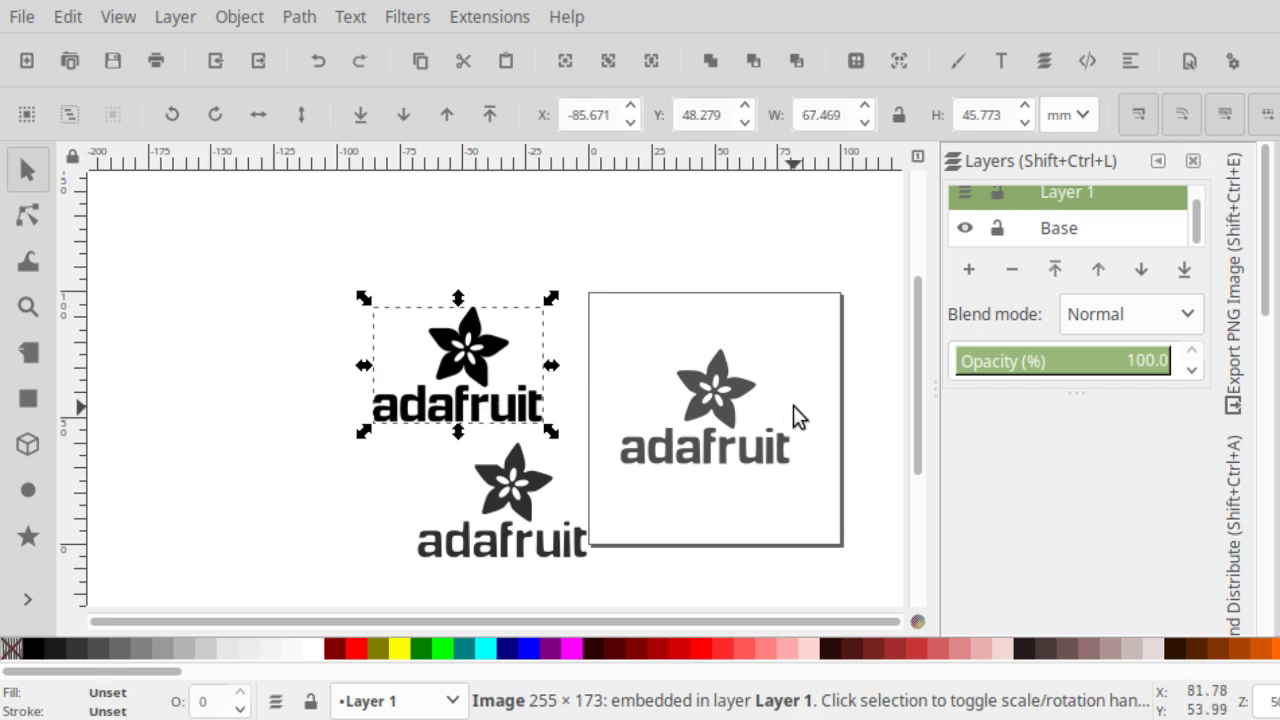
Delete the darkest traced logo and the original logo image outside the page, keeping only the grey logo on the page
left_click(523, 495)
key("Delete")
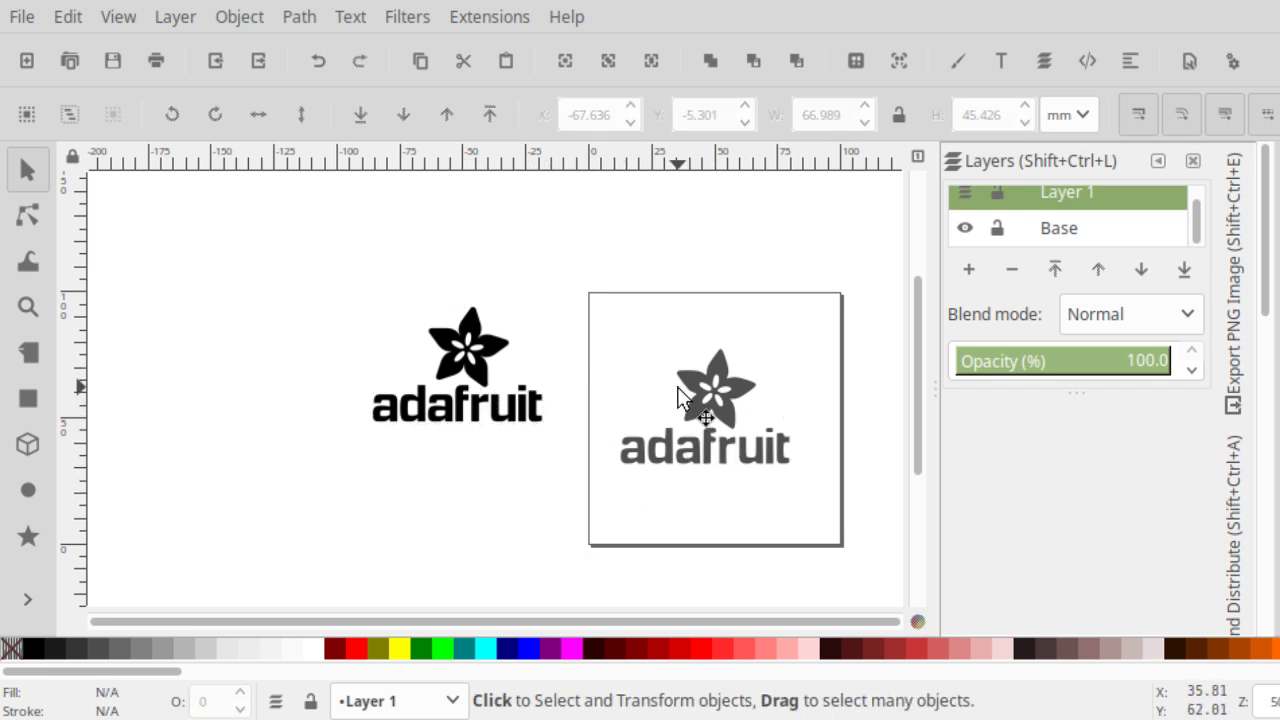
left_click(723, 405)
left_click(451, 437)
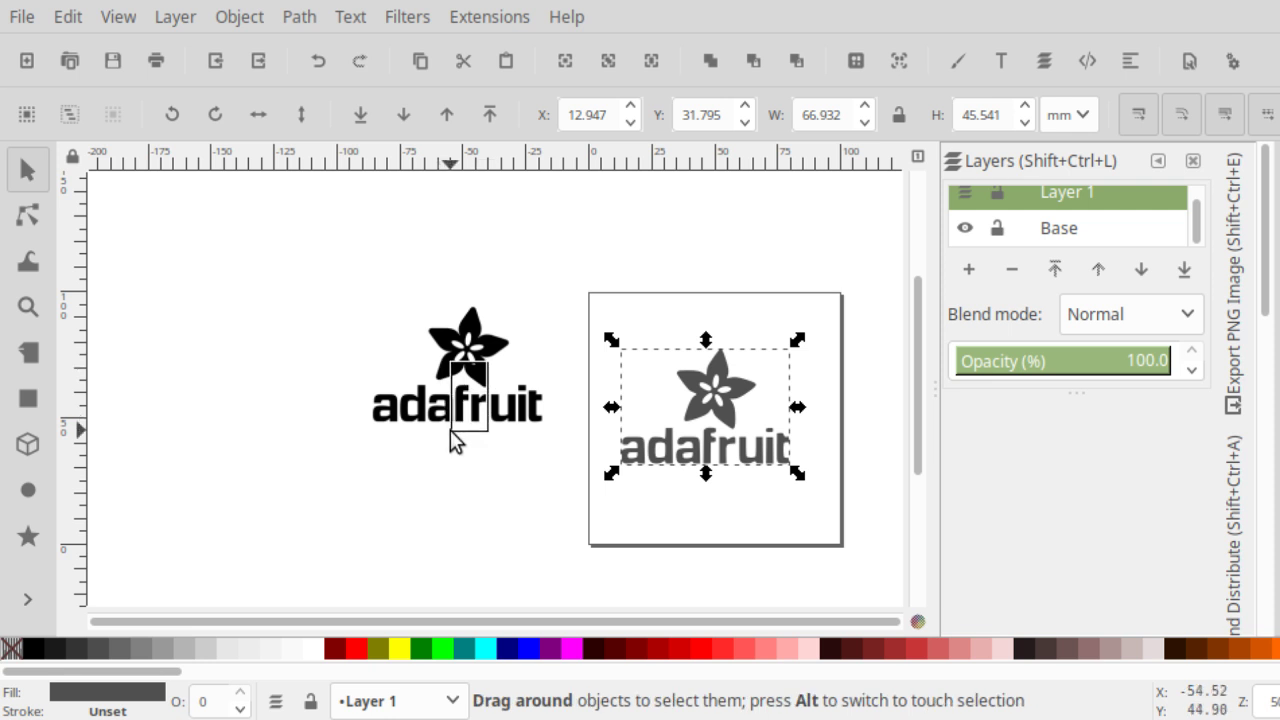
left_click_drag(494, 366, 487, 428)
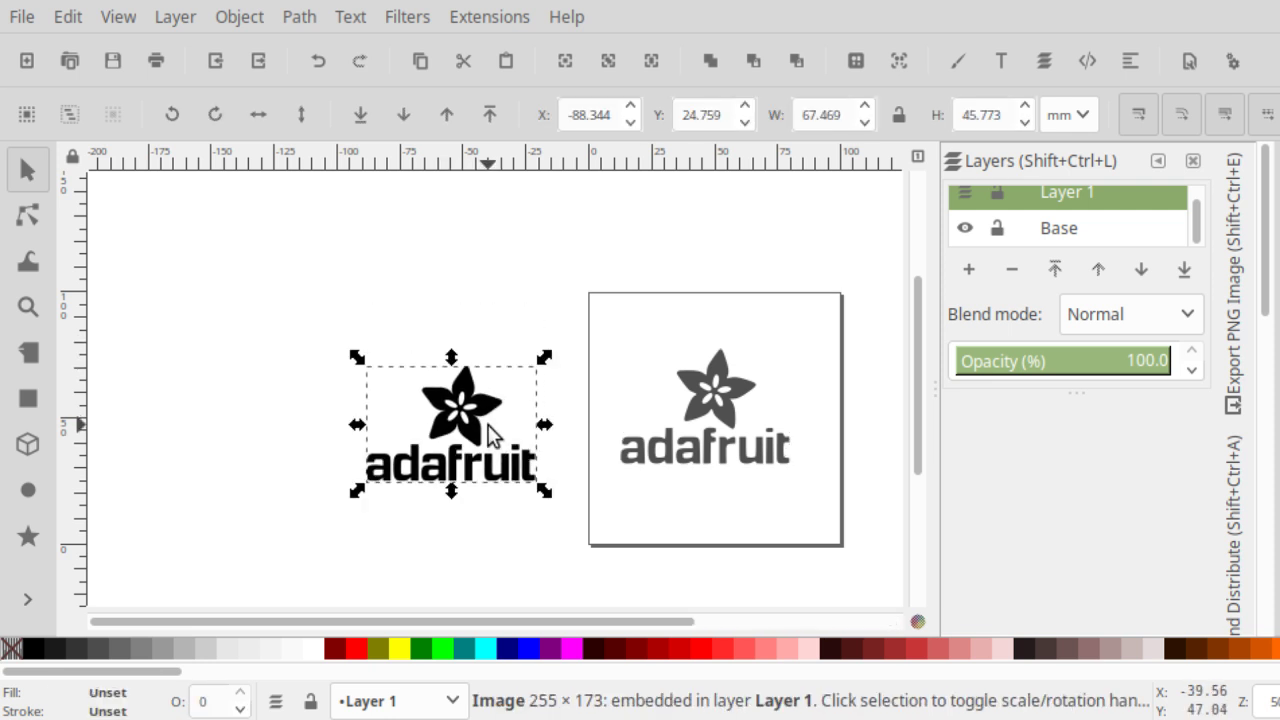
key("Delete")
Edit the remaining logo's nodes and delete those of the letters "adaf" below the flower
scroll(720, 388, "up", 4, "ctrl")
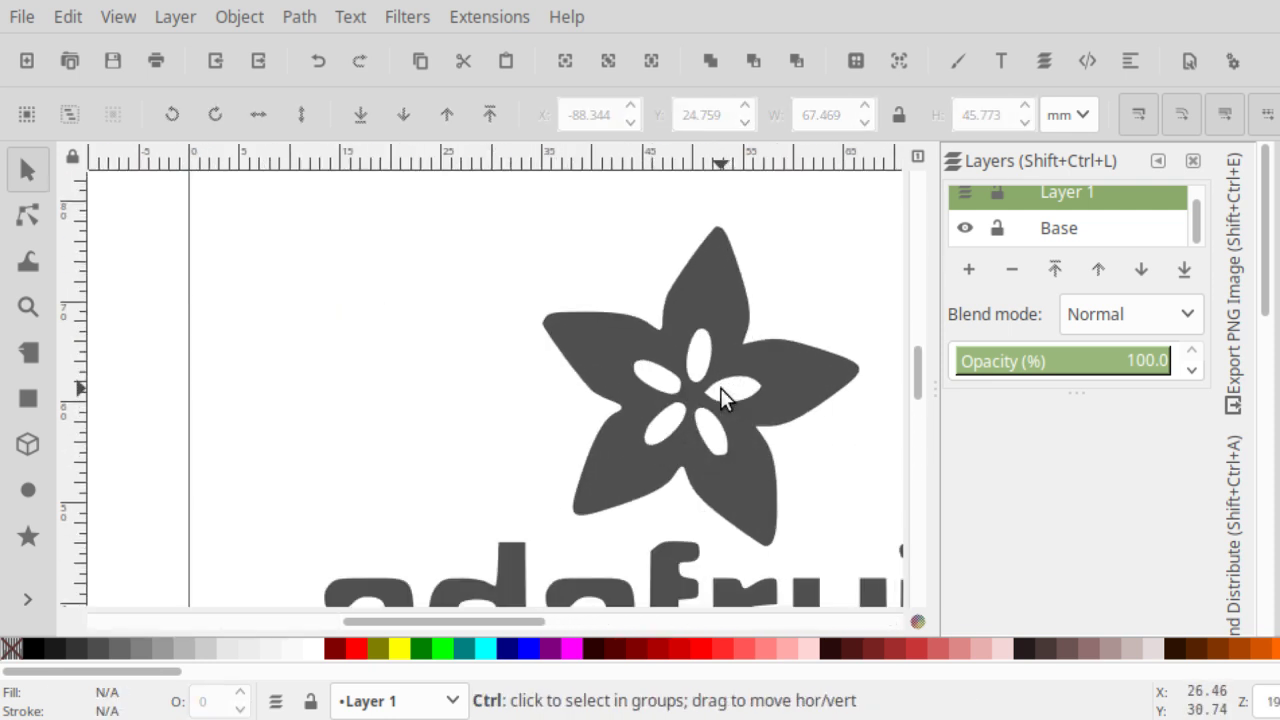
scroll(722, 387, "down", 1, "ctrl")
middle_click_drag(734, 389, 561, 351)
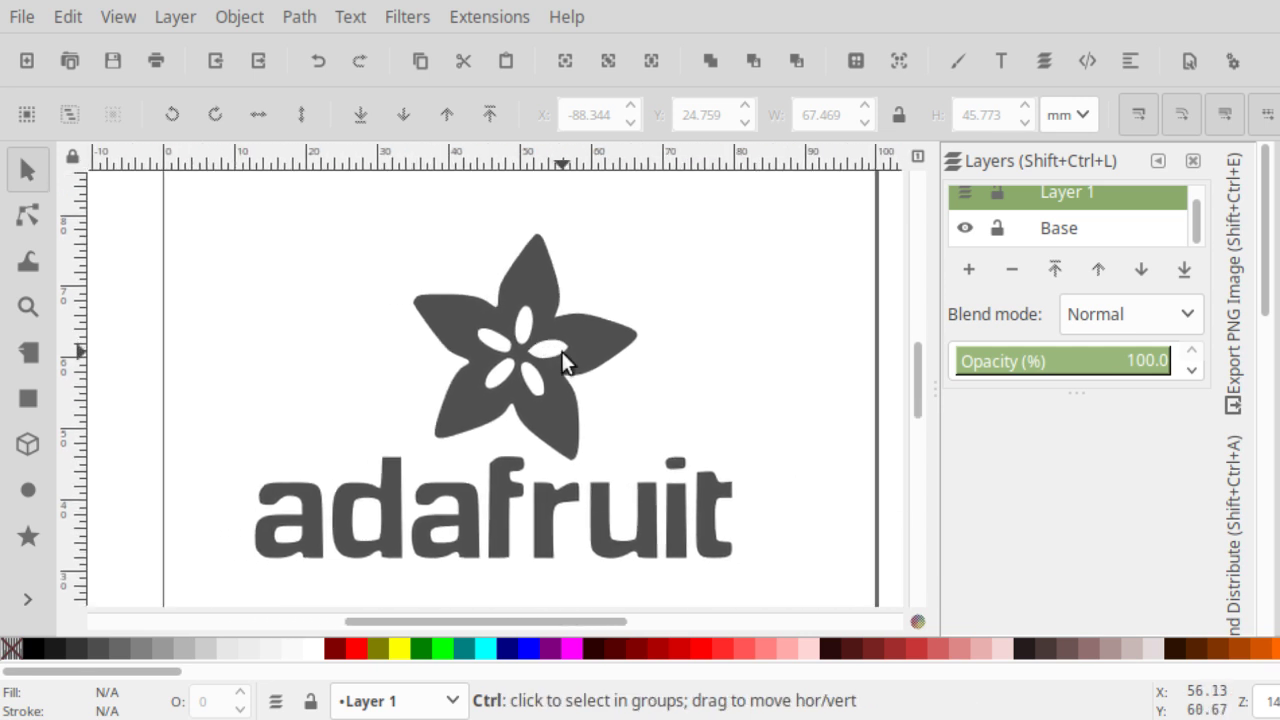
scroll(563, 377, "down", 1, "ctrl")
scroll(563, 377, "up", 1, "ctrl")
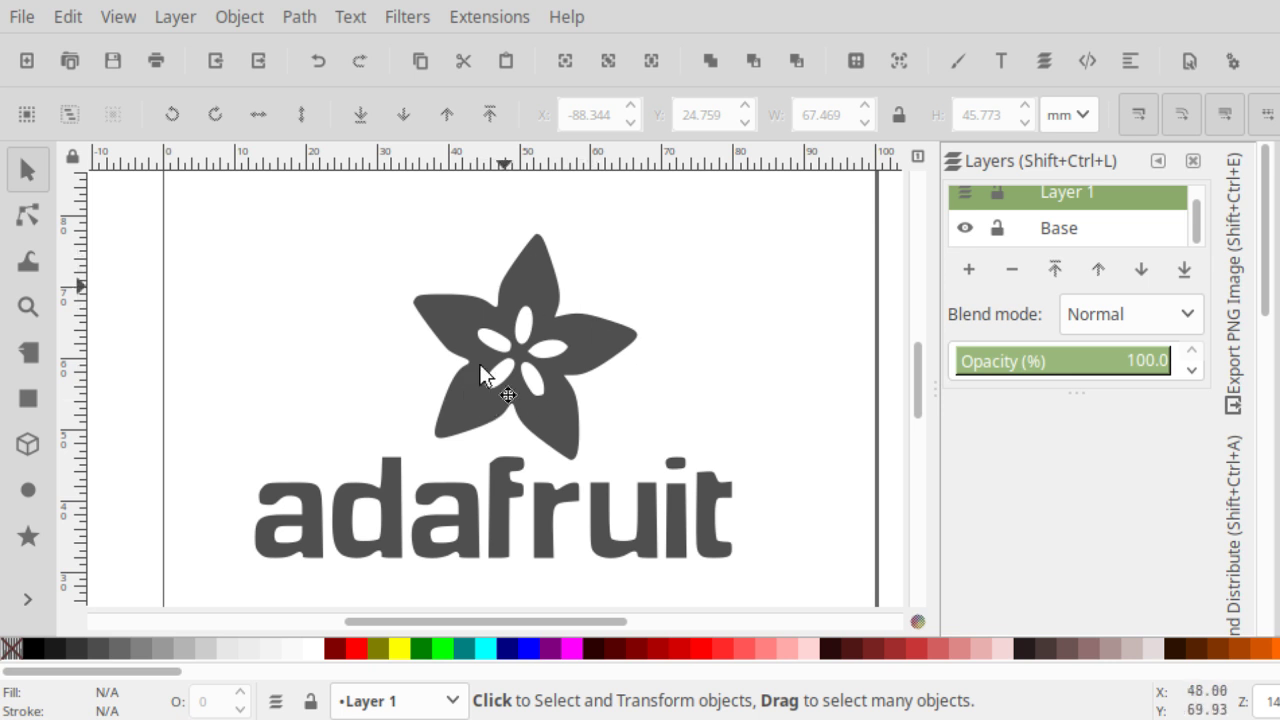
left_click(27, 216)
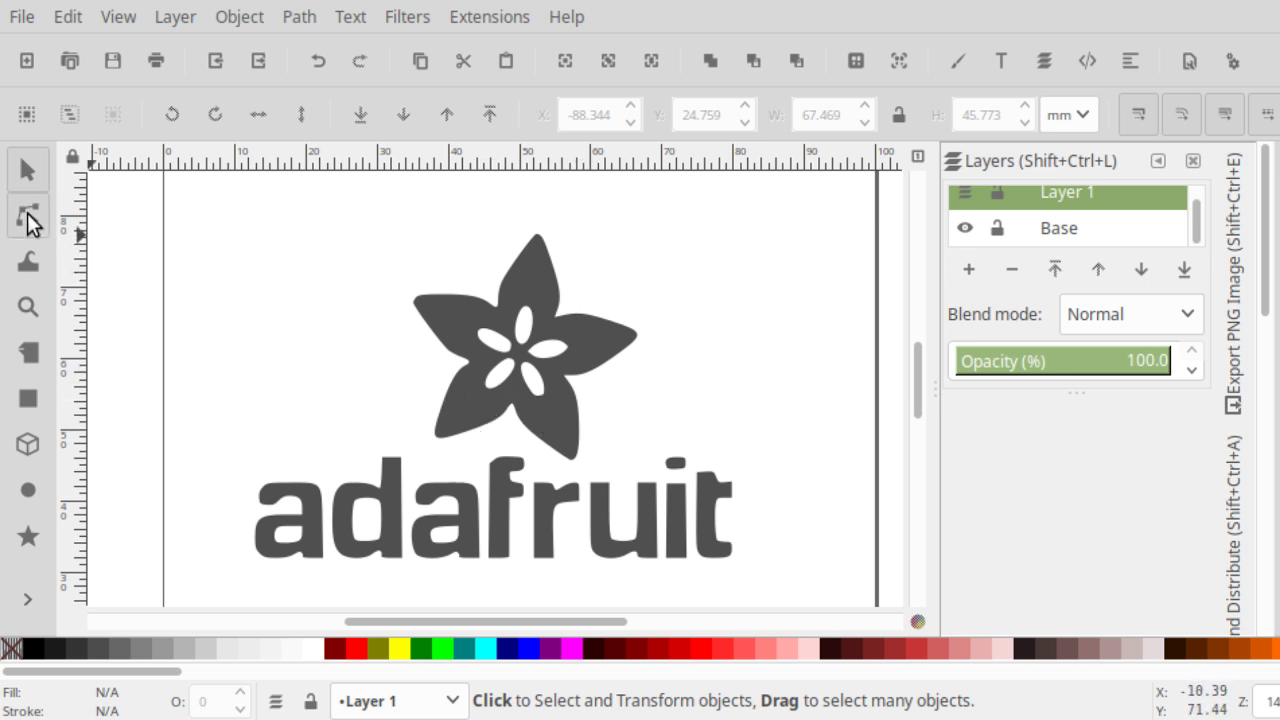
left_click(352, 498)
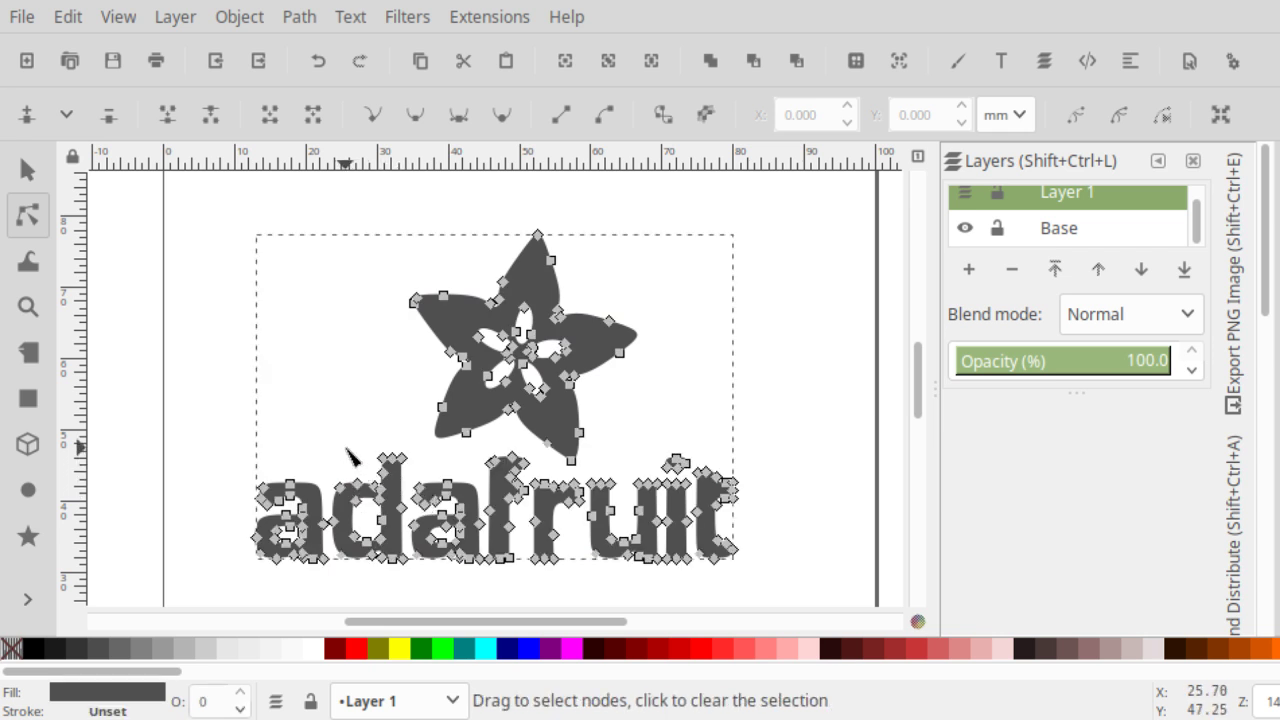
middle_click_drag(346, 454, 462, 354)
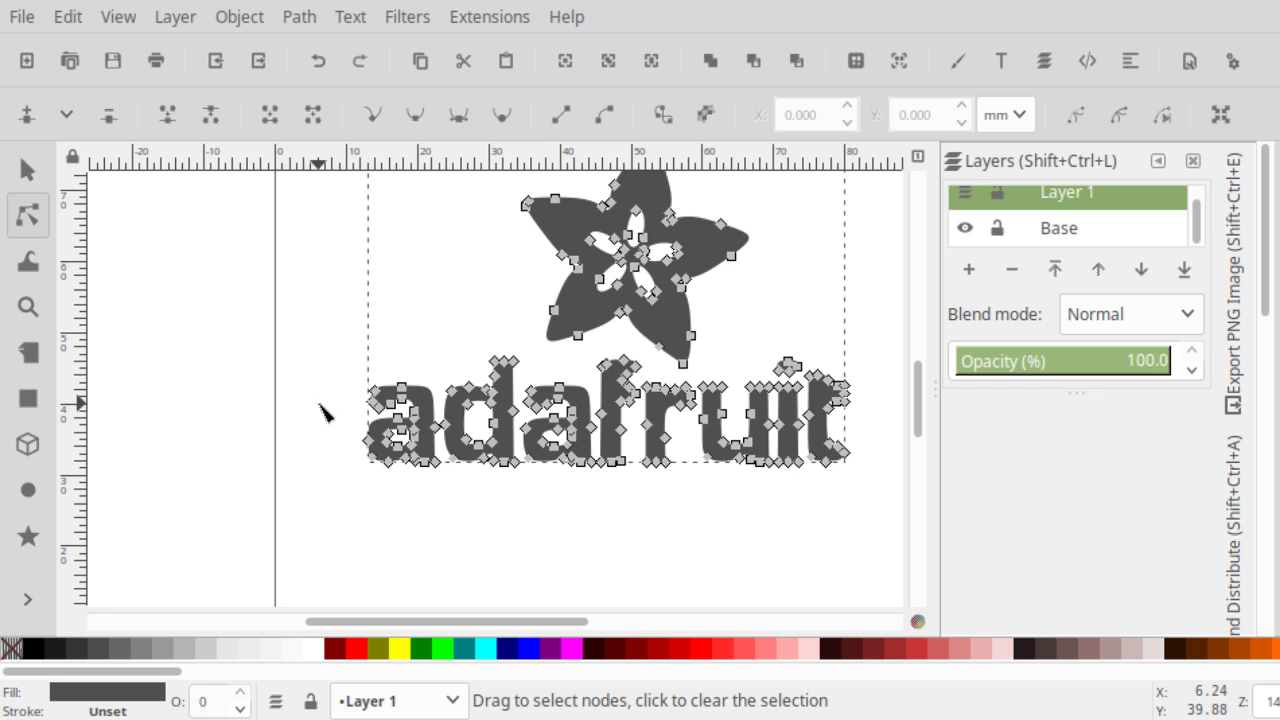
key("shift")
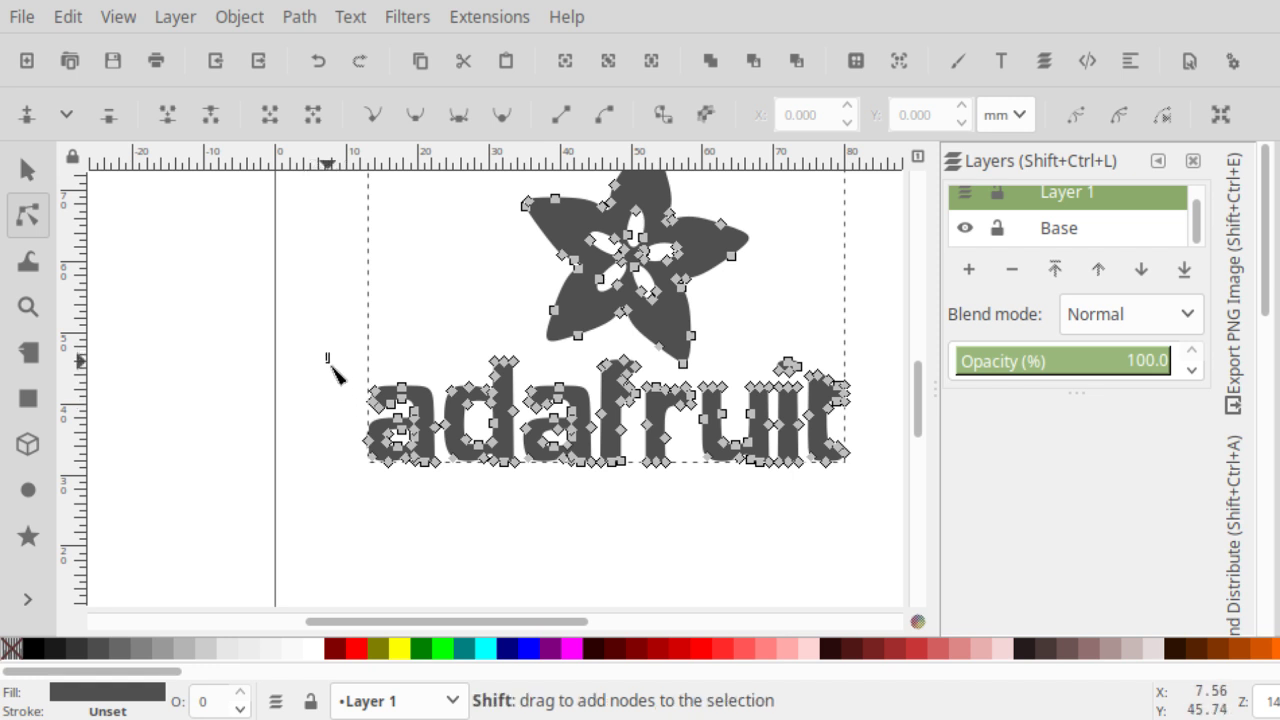
left_click_drag(326, 355, 652, 516, "shift")
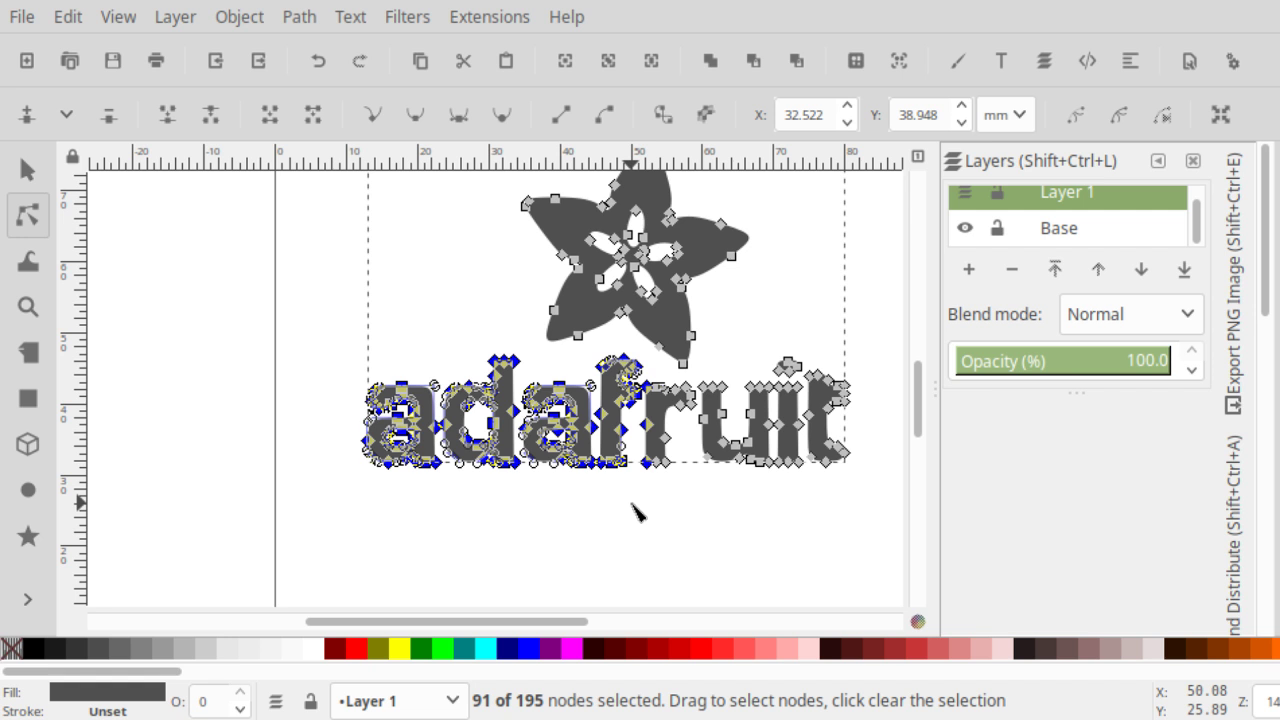
key("Delete")
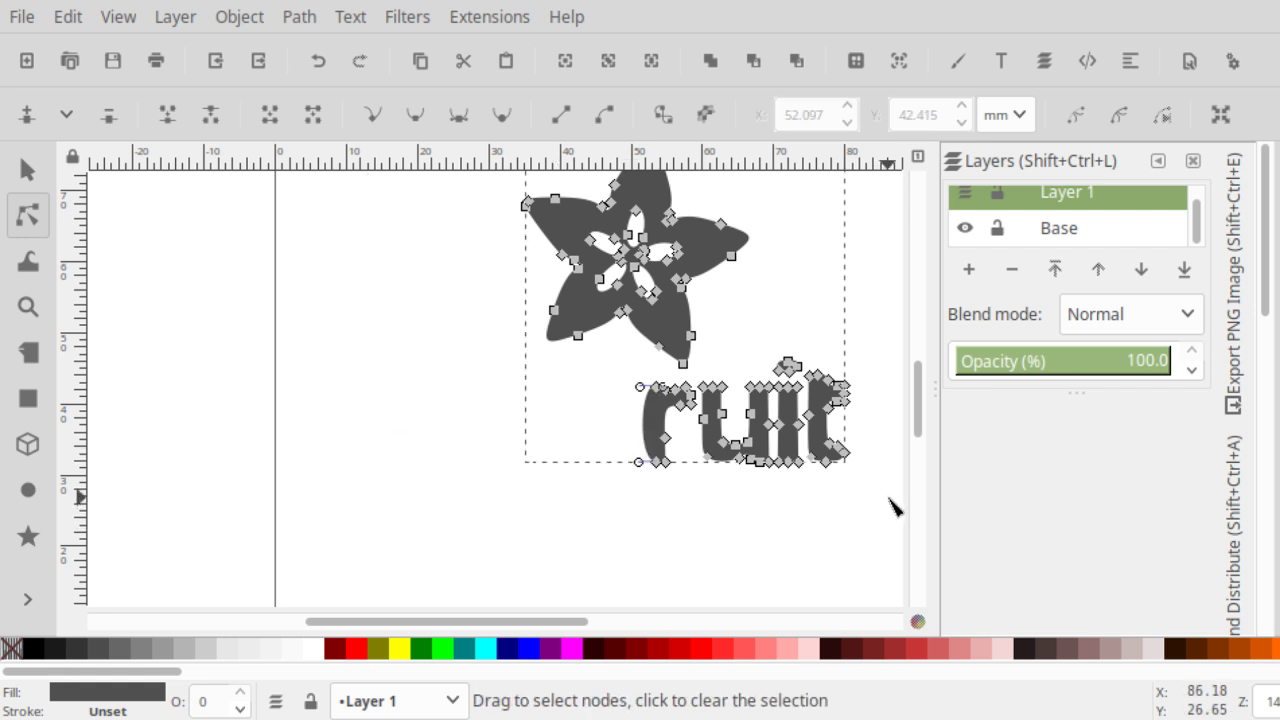
Delete the nodes of the remaining letters "ruit" so that only the flower is left, and end node editing
left_click_drag(859, 488, 701, 357, "shift")
key("Delete")
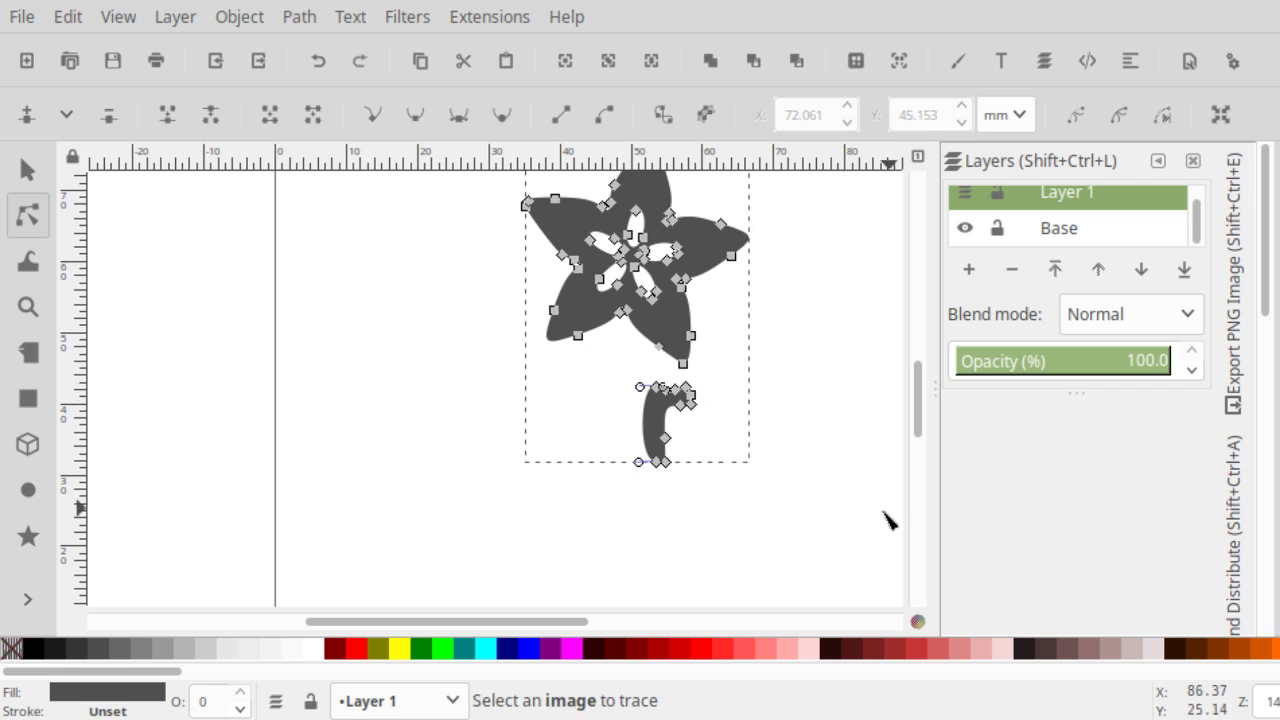
left_click_drag(723, 487, 606, 380, "shift")
key("Delete")
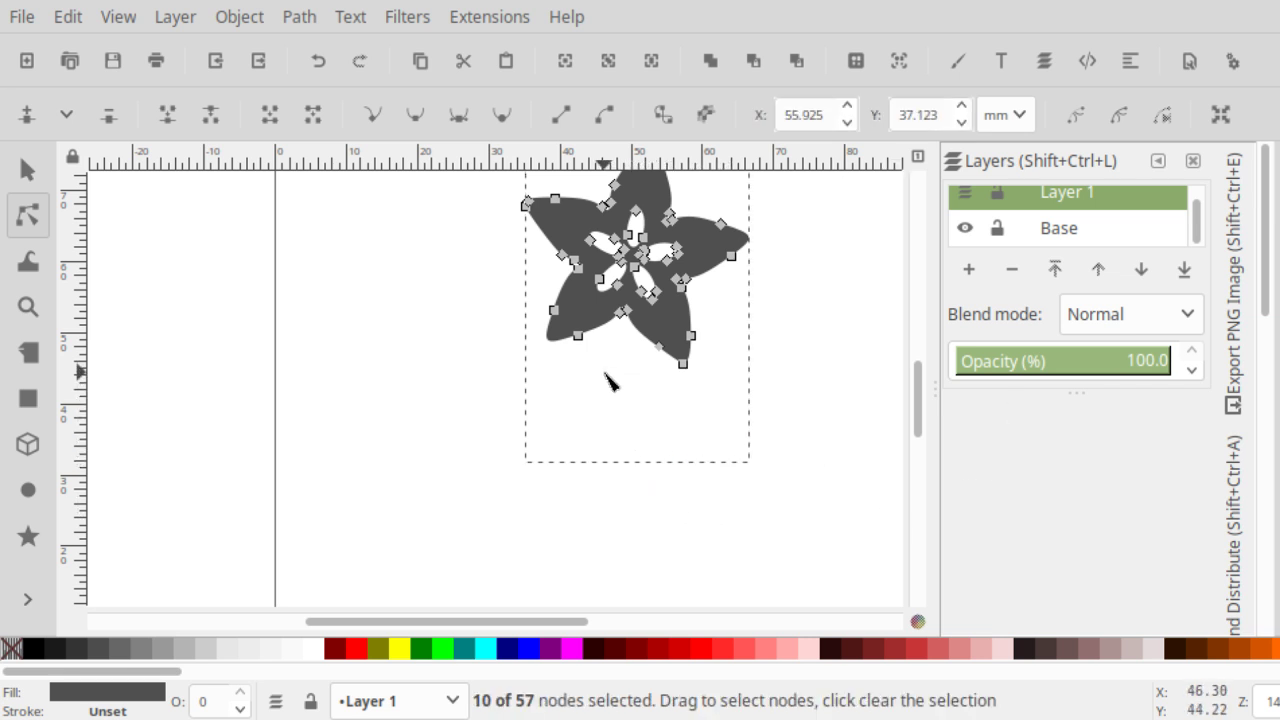
middle_click_drag(707, 464, 611, 414)
scroll(720, 529, "down", 2, "ctrl")
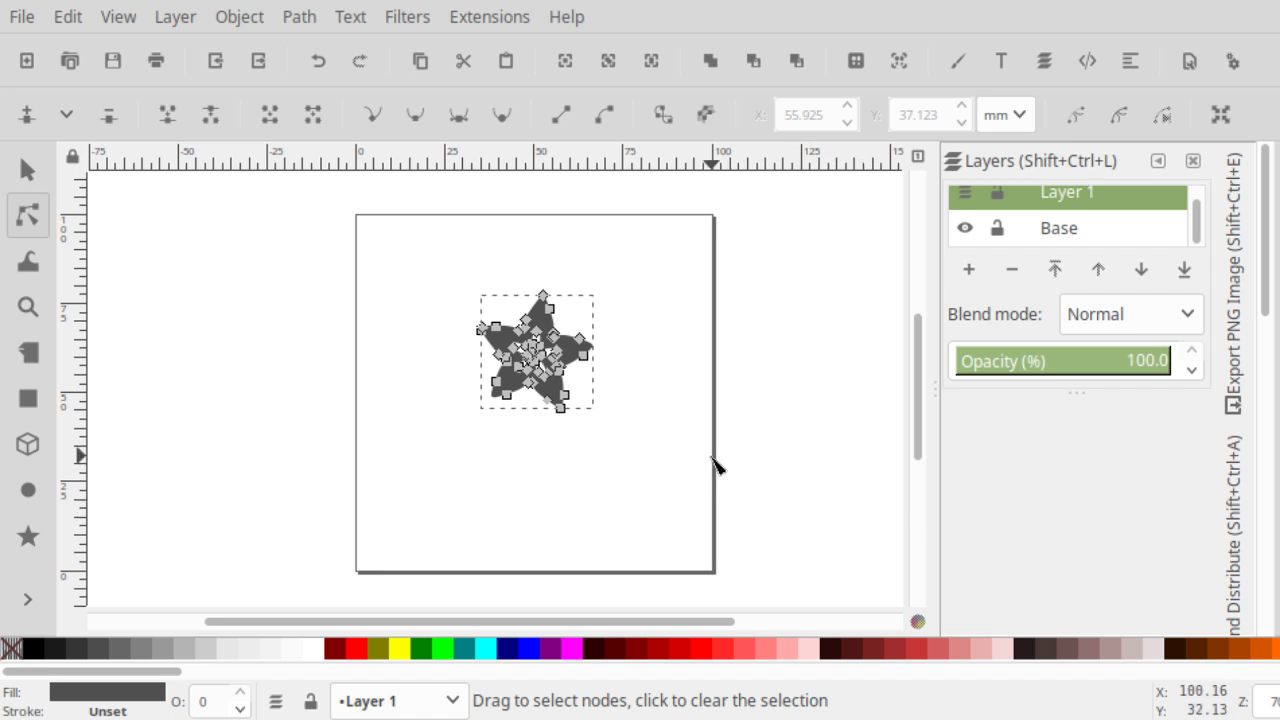
left_click(22, 174)
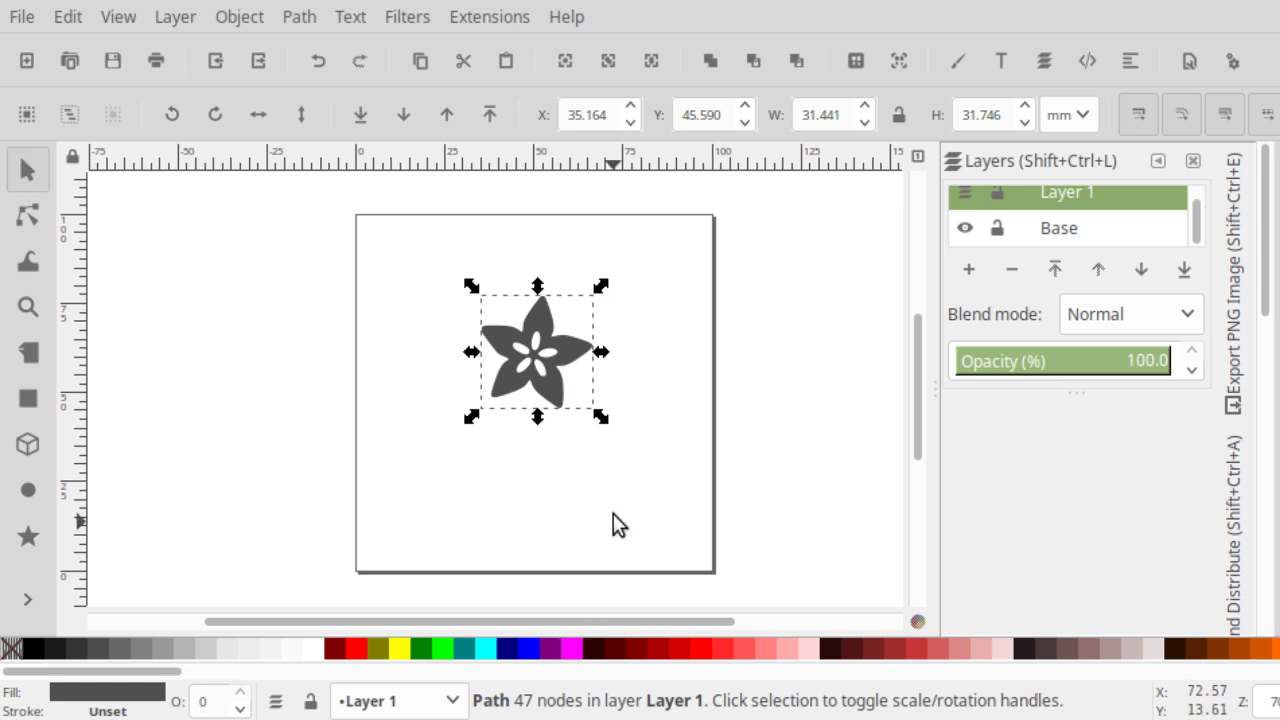
left_click_drag(604, 421, 707, 545)
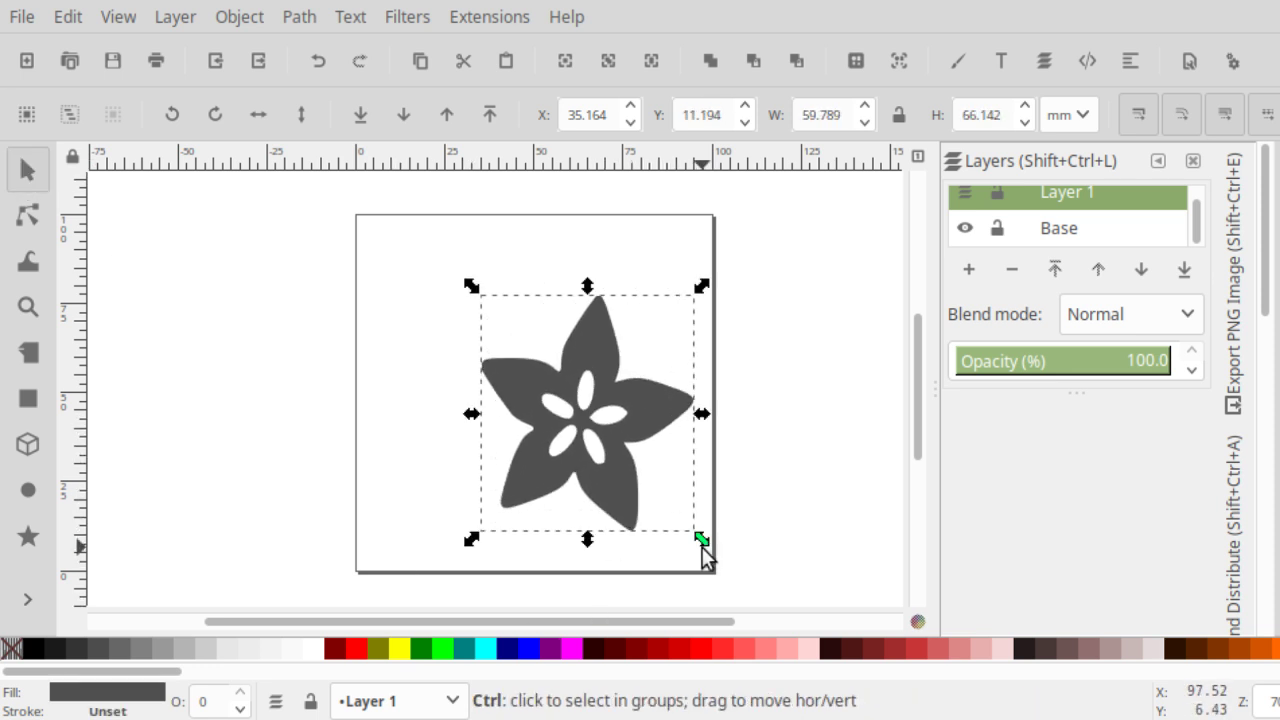
key("ctrl+z")
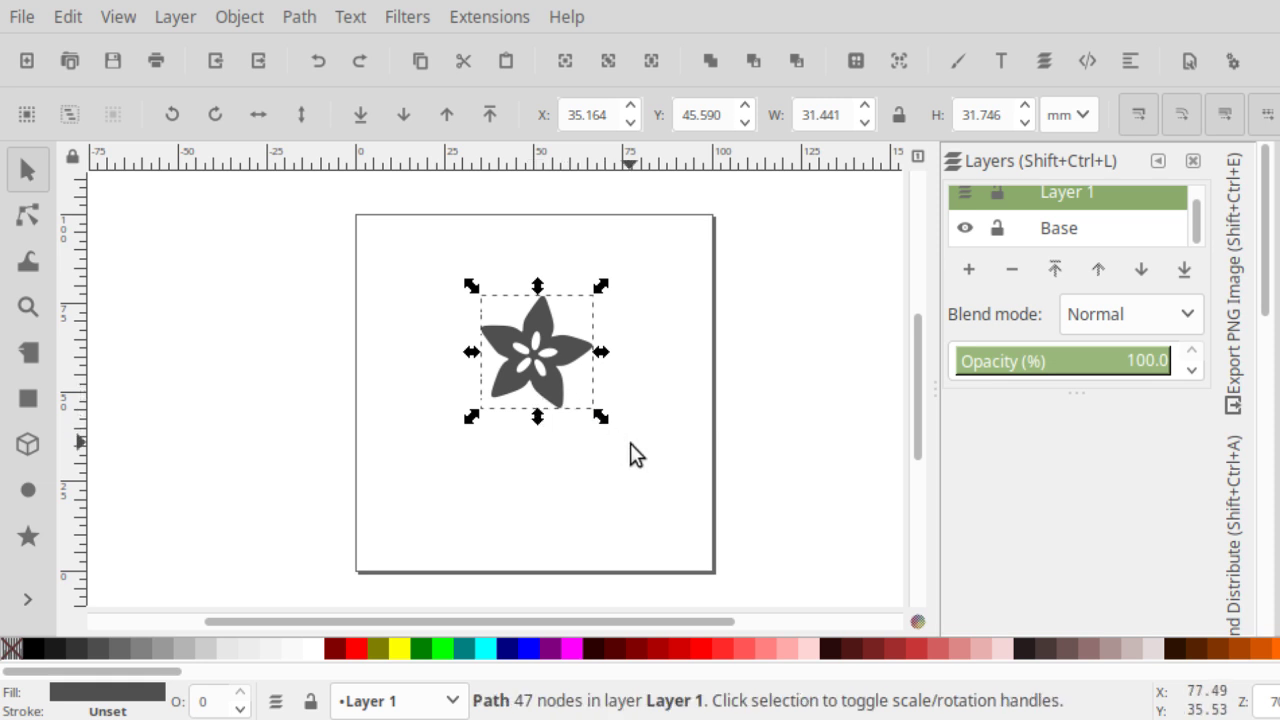
key("ctrl")
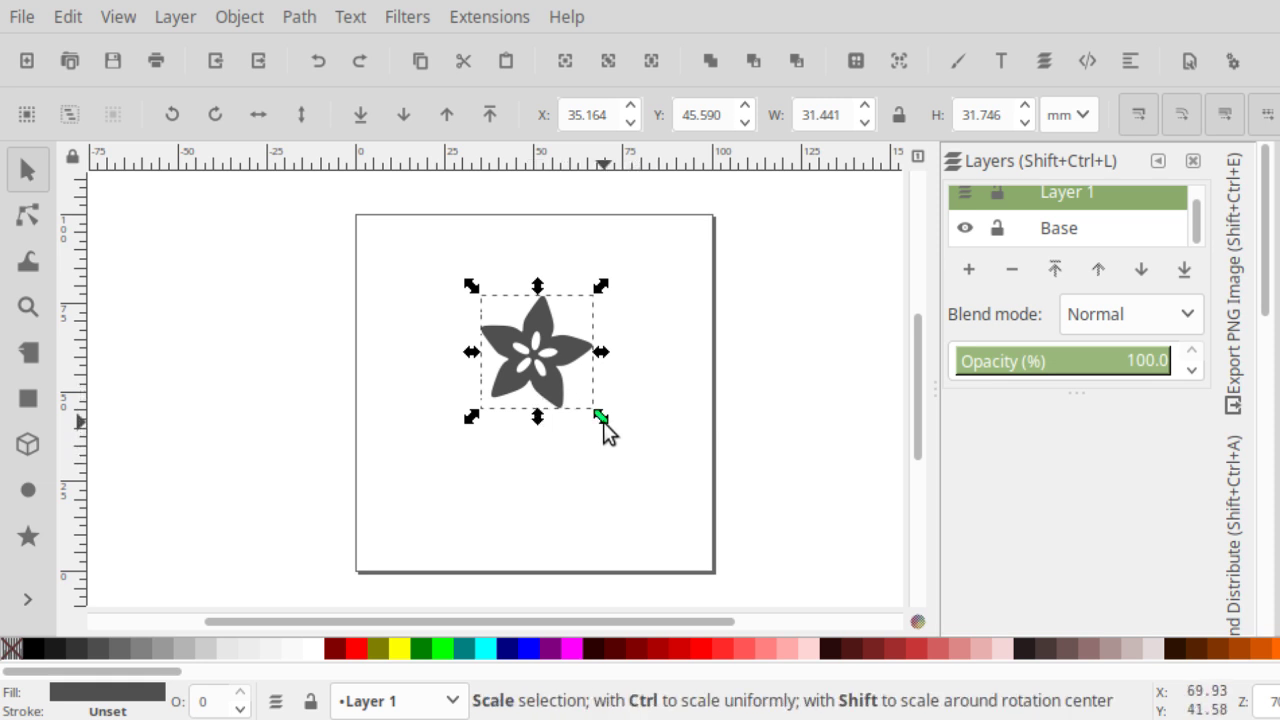
left_click_drag(603, 421, 858, 586, "ctrl")
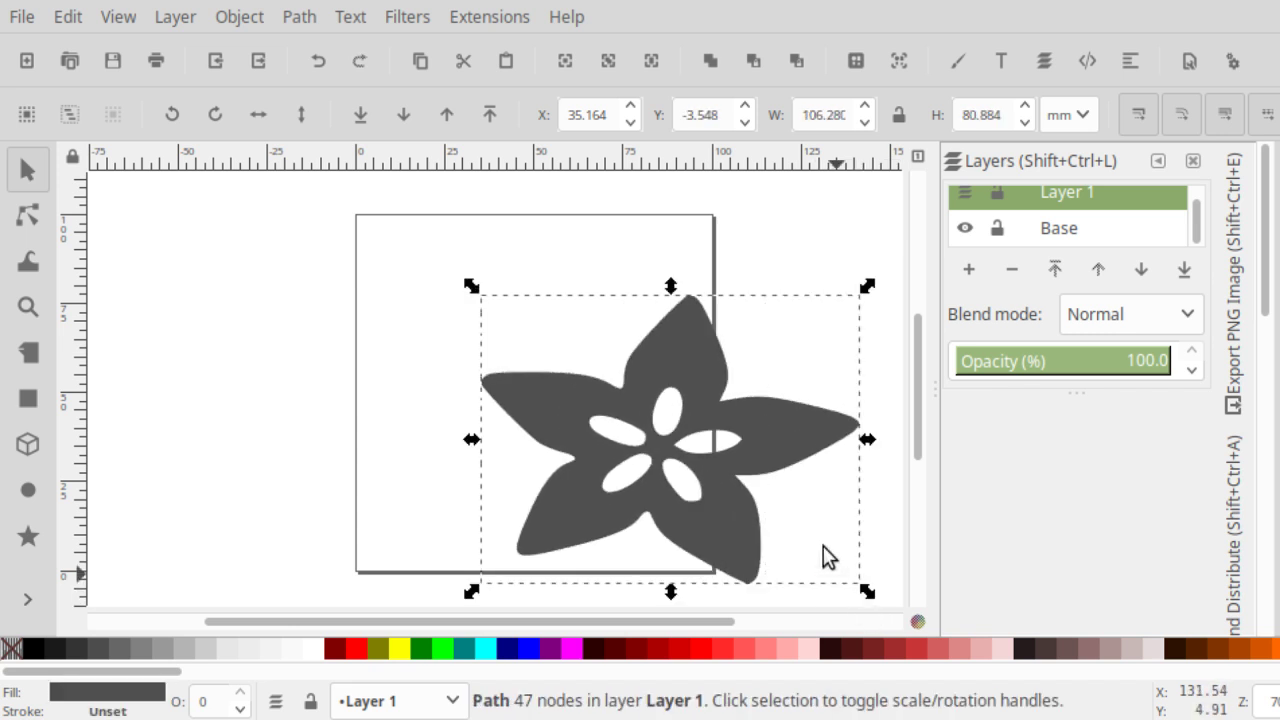
key("ctrl+z")
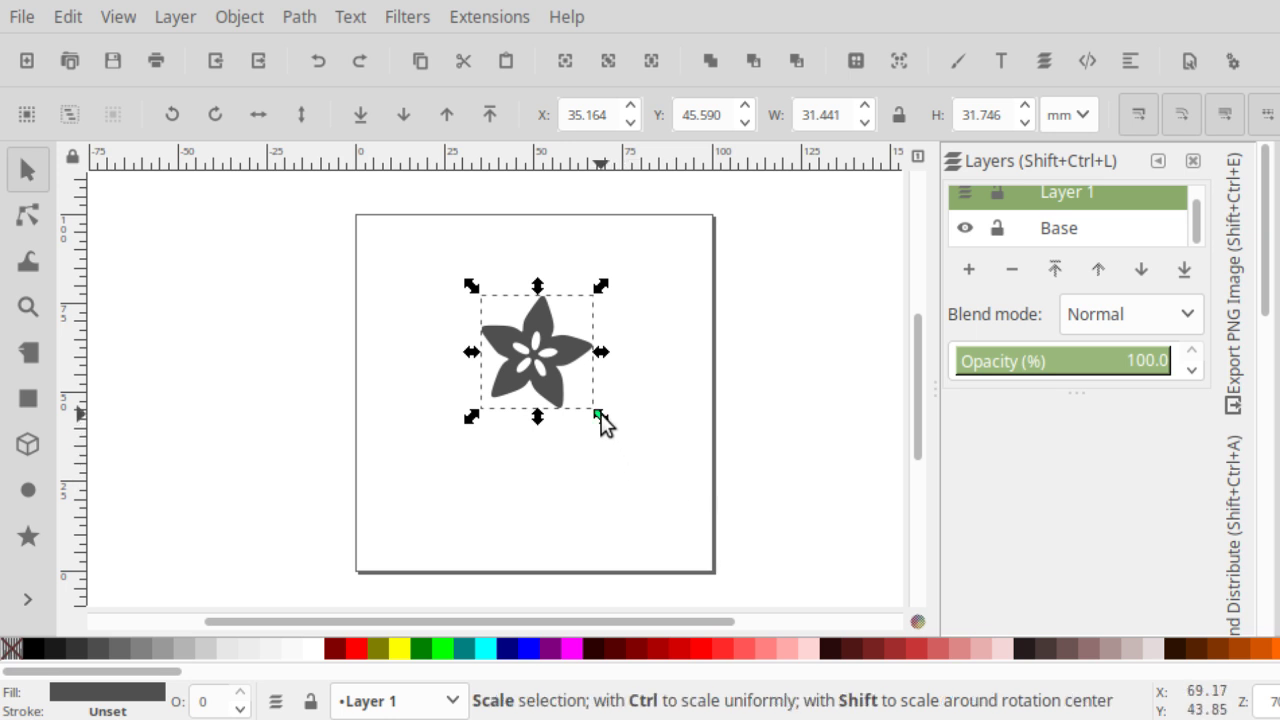
Scale the flower proportionally to about 76.7 × 77.5 mm and move it onto the page at about X 8.0, Y 13.1 mm
left_click_drag(600, 416, 823, 586)
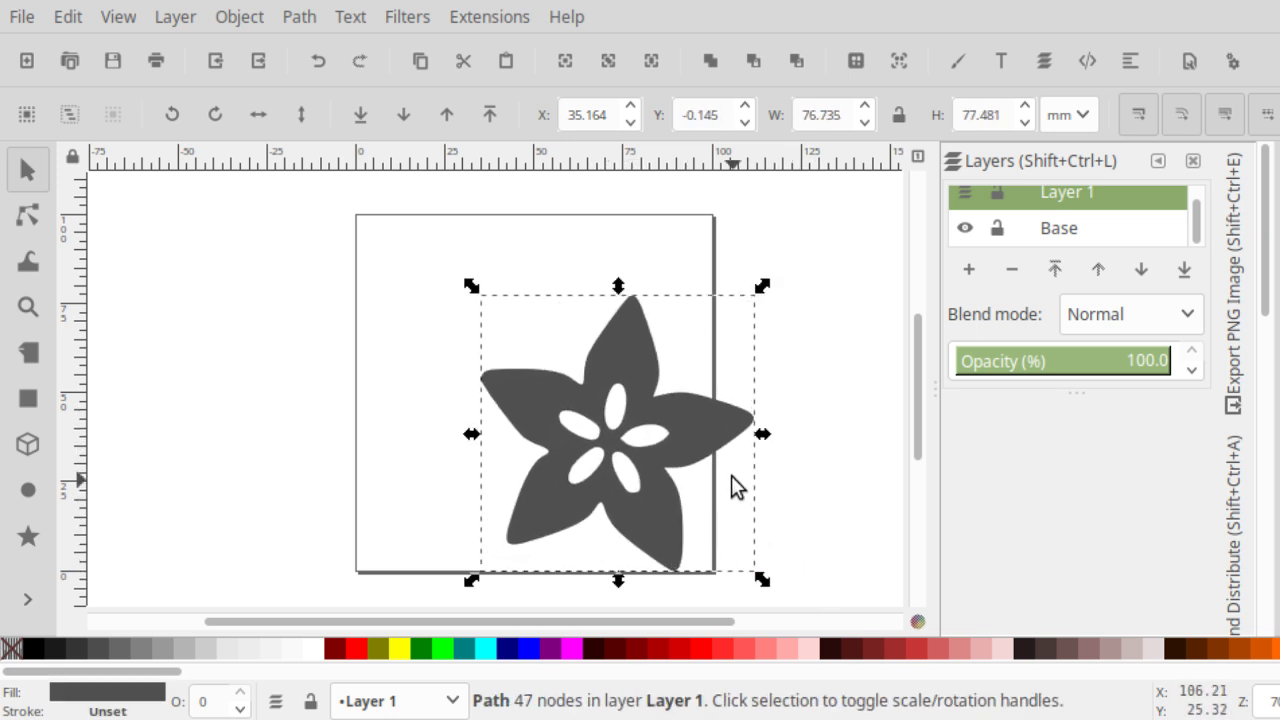
left_click_drag(746, 454, 603, 378)
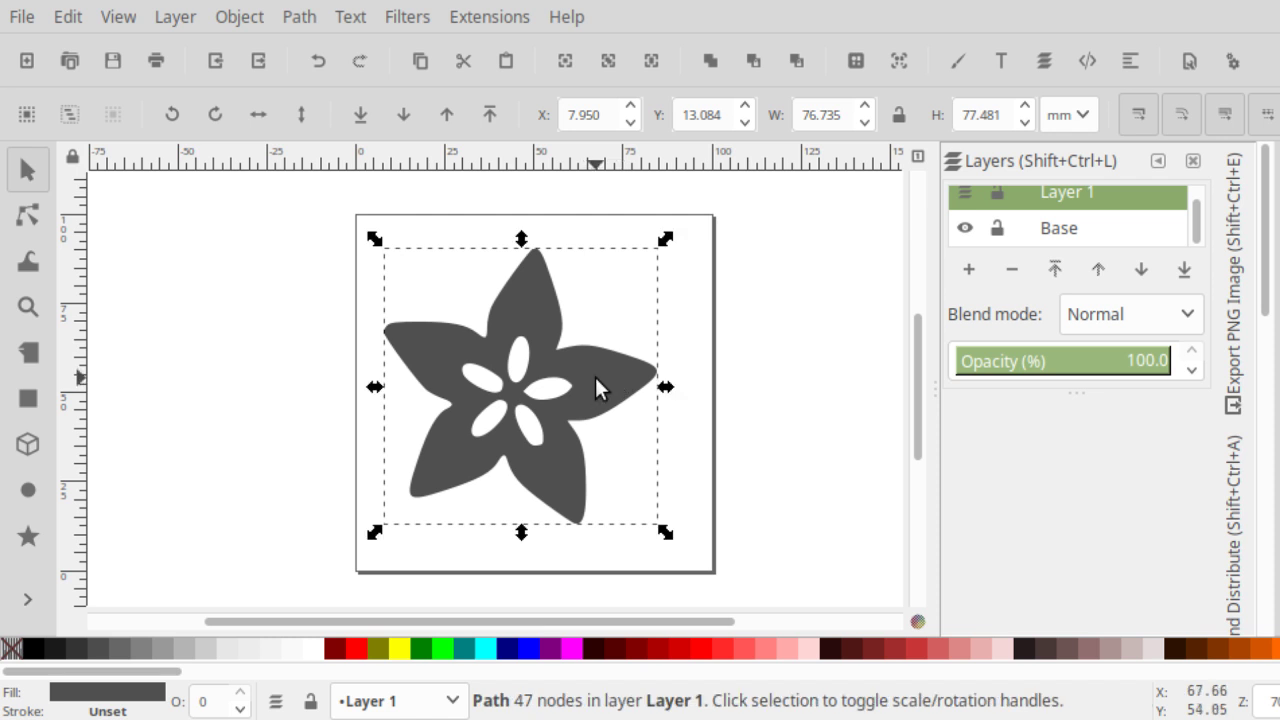
left_click(789, 364)
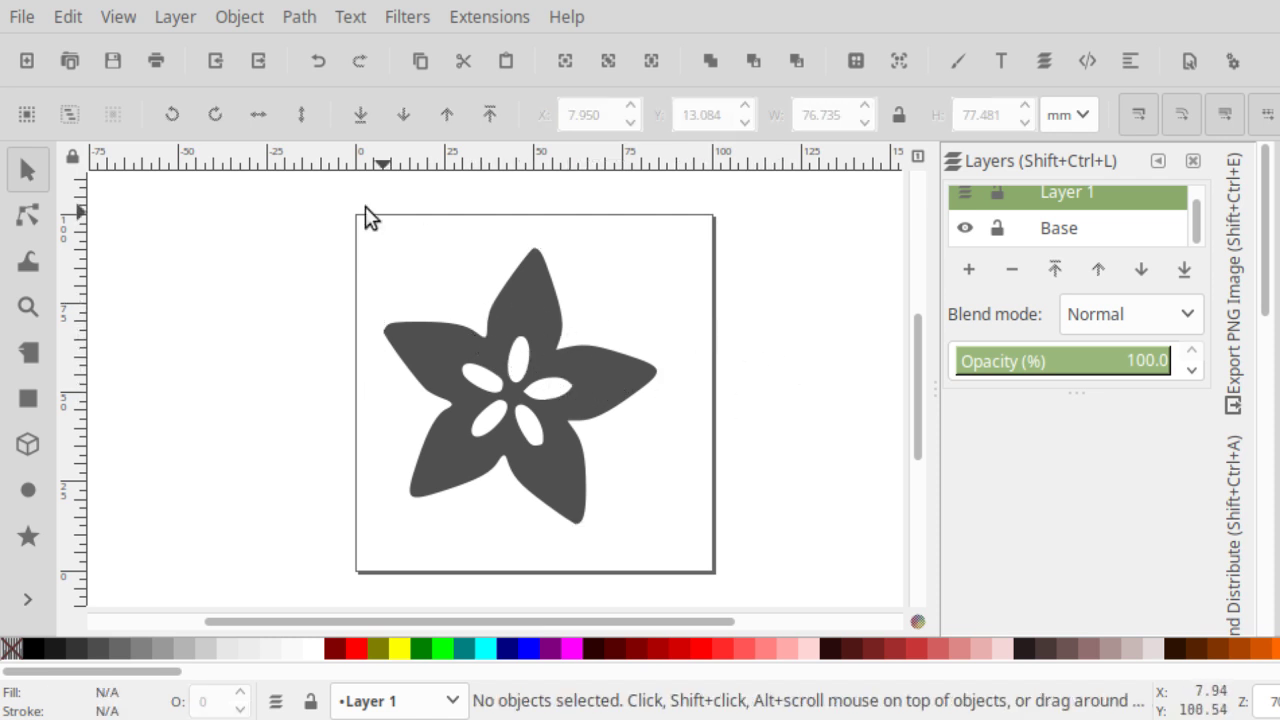
Rotate the flower counterclockwise until its top petal points straight up, and move it to about X 0.9, Y 24.0 mm
left_click(22, 168)
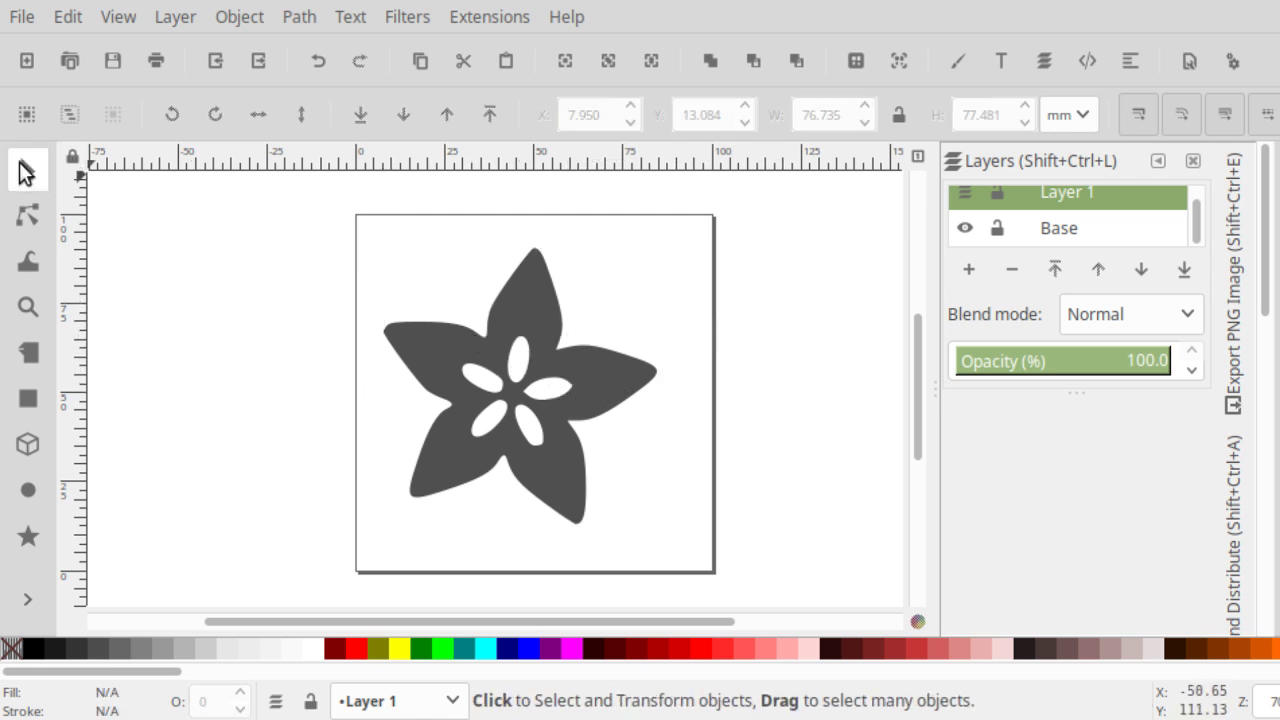
left_click(532, 309)
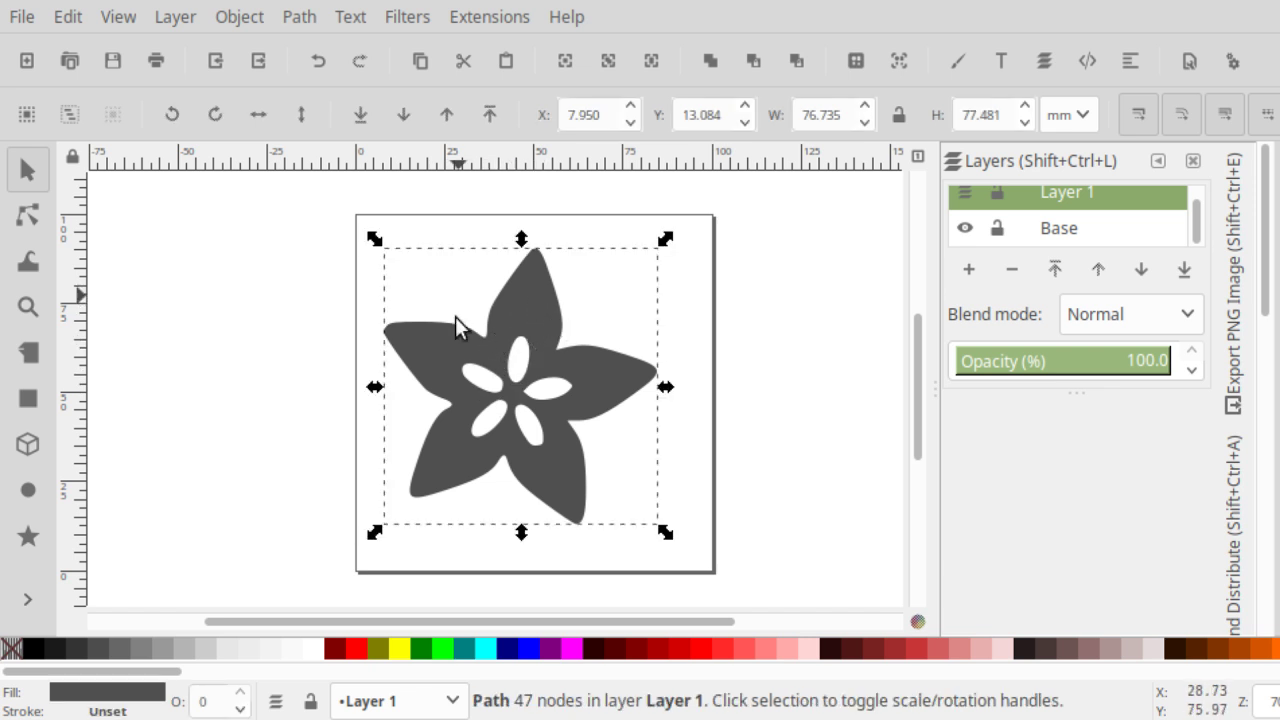
left_click(532, 312)
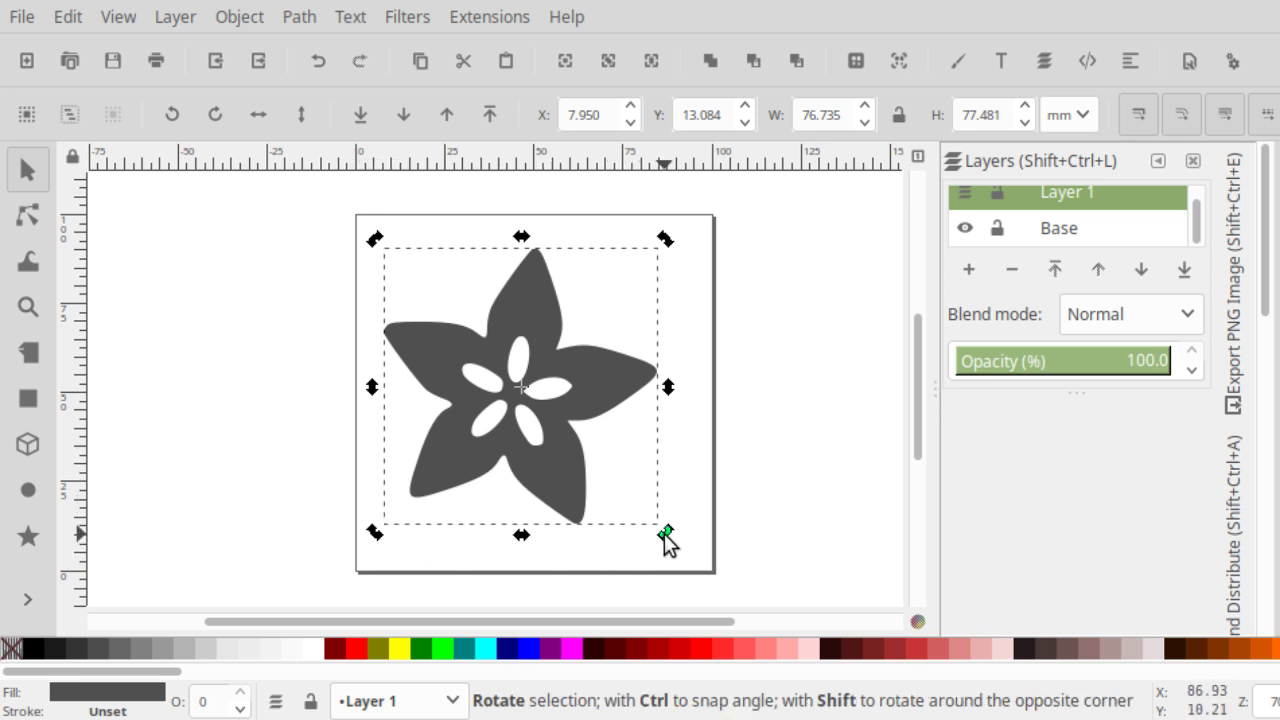
left_click_drag(665, 533, 696, 522)
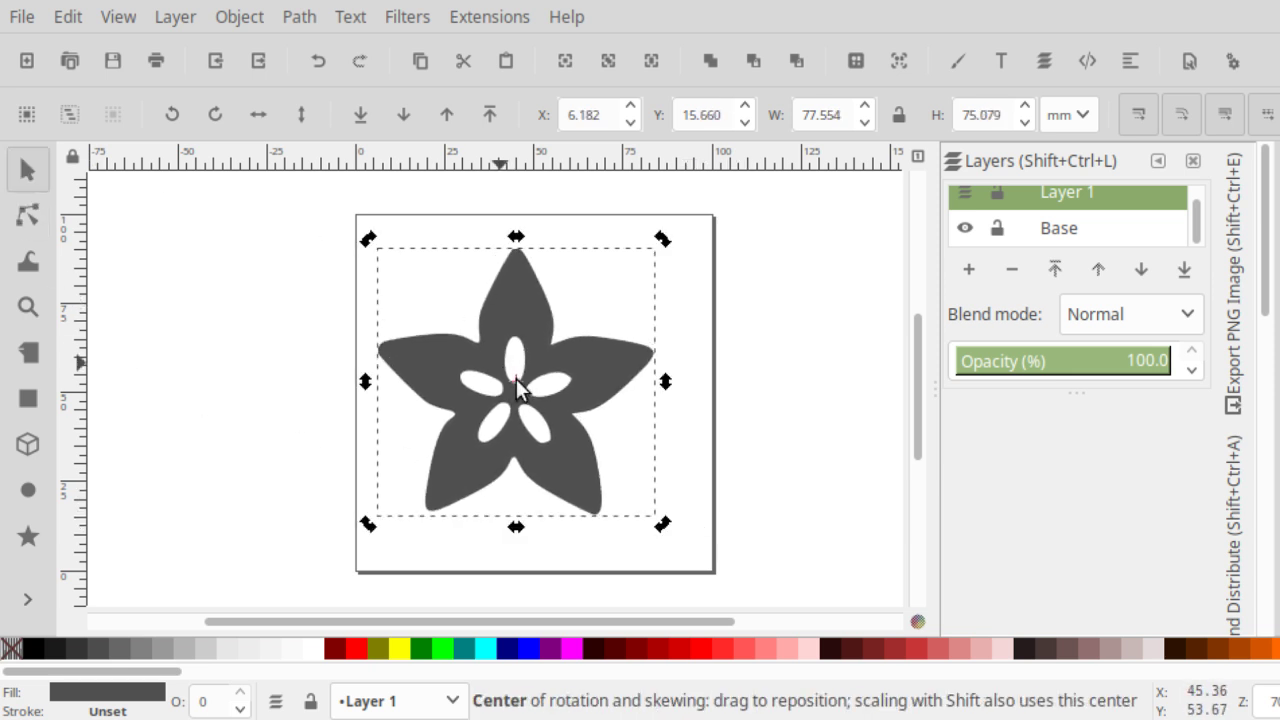
left_click_drag(522, 310, 497, 274)
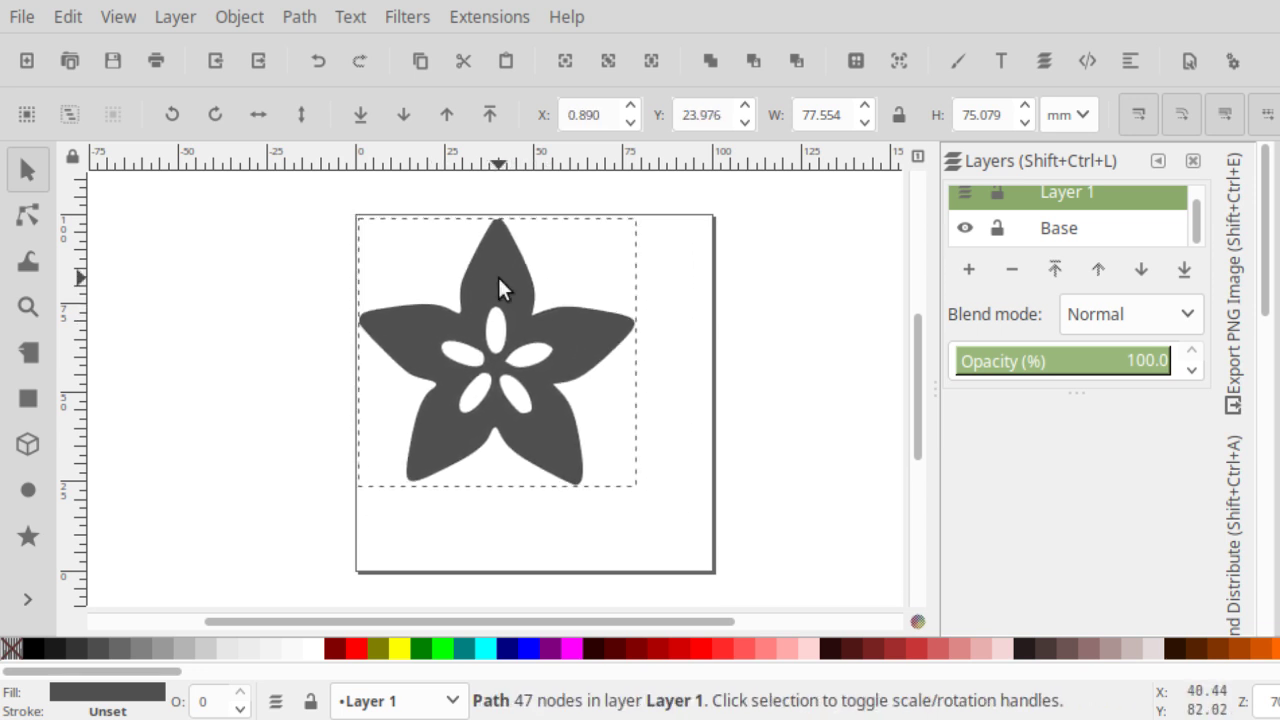
Enlarge the flower about its centre to about 85.1 mm wide and 77.3 mm high
left_click(820, 307)
left_click(590, 333)
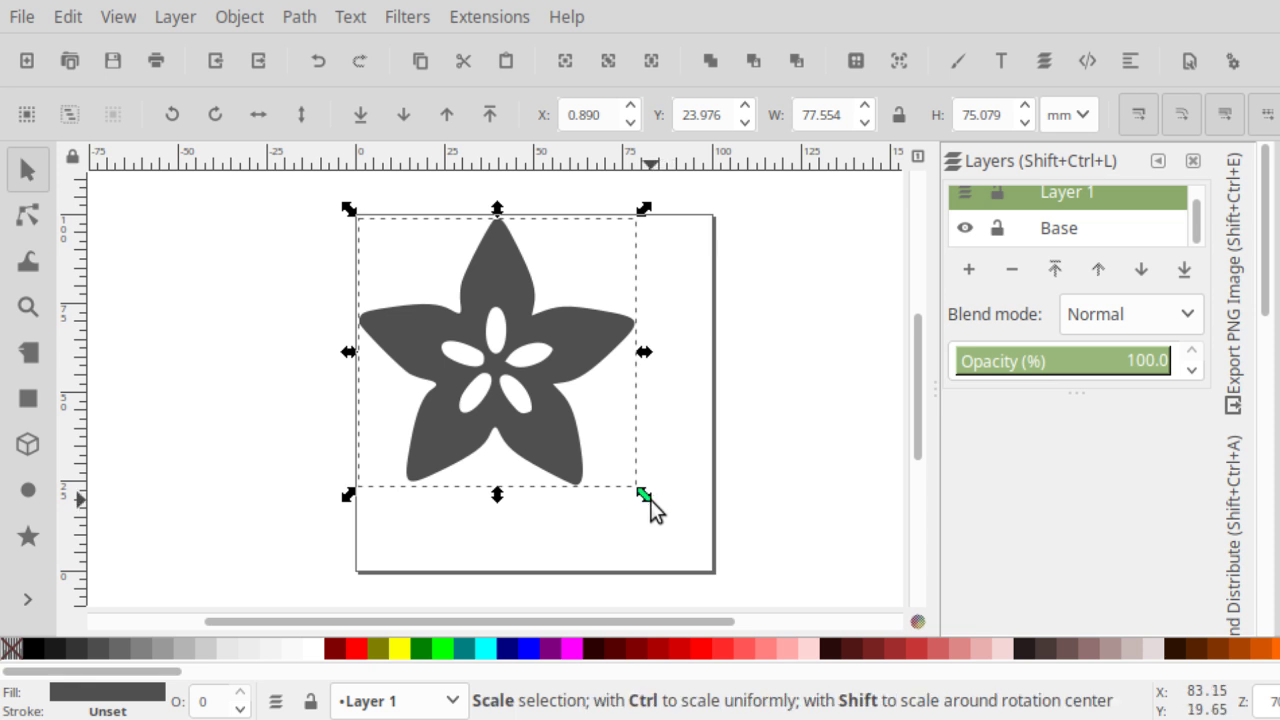
mouse_move(646, 496)
left_mouse_down()
mouse_move(692, 536)
mouse_move(659, 507)
left_mouse_up()
left_click_drag(589, 340, 609, 357)
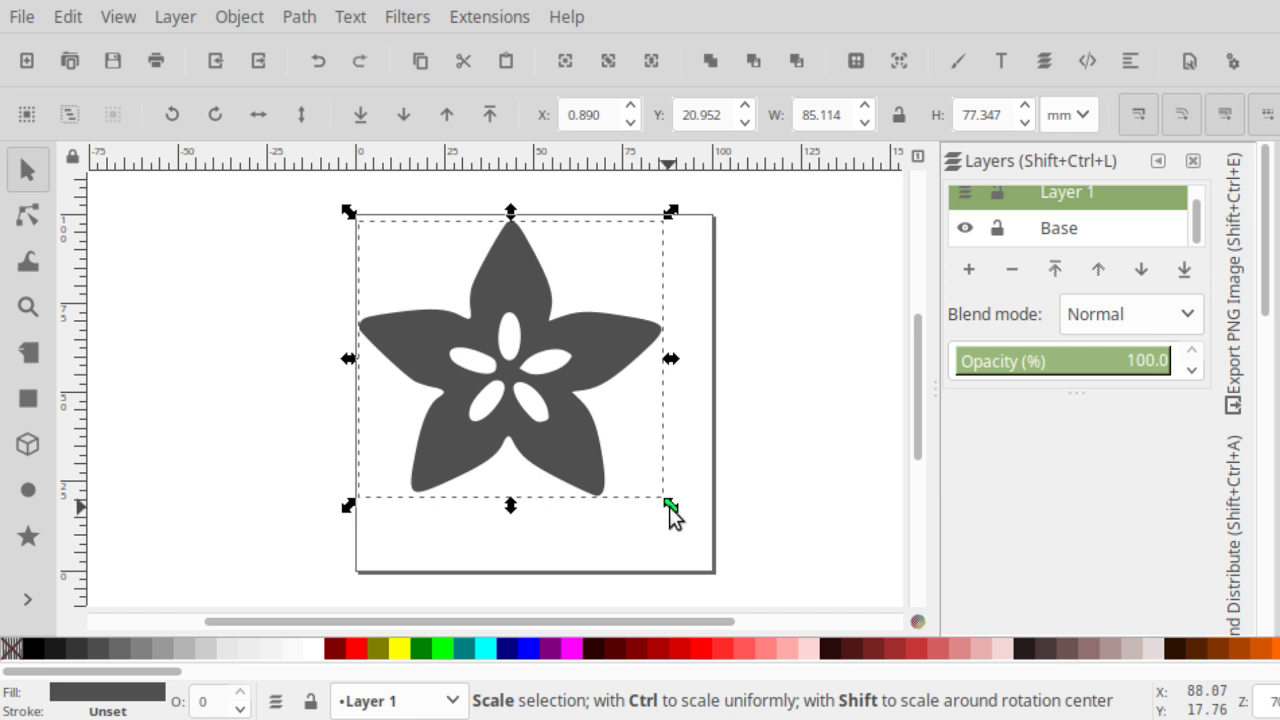
mouse_move(669, 506)
left_mouse_down()
mouse_move(688, 520)
mouse_move(672, 500)
left_mouse_up()
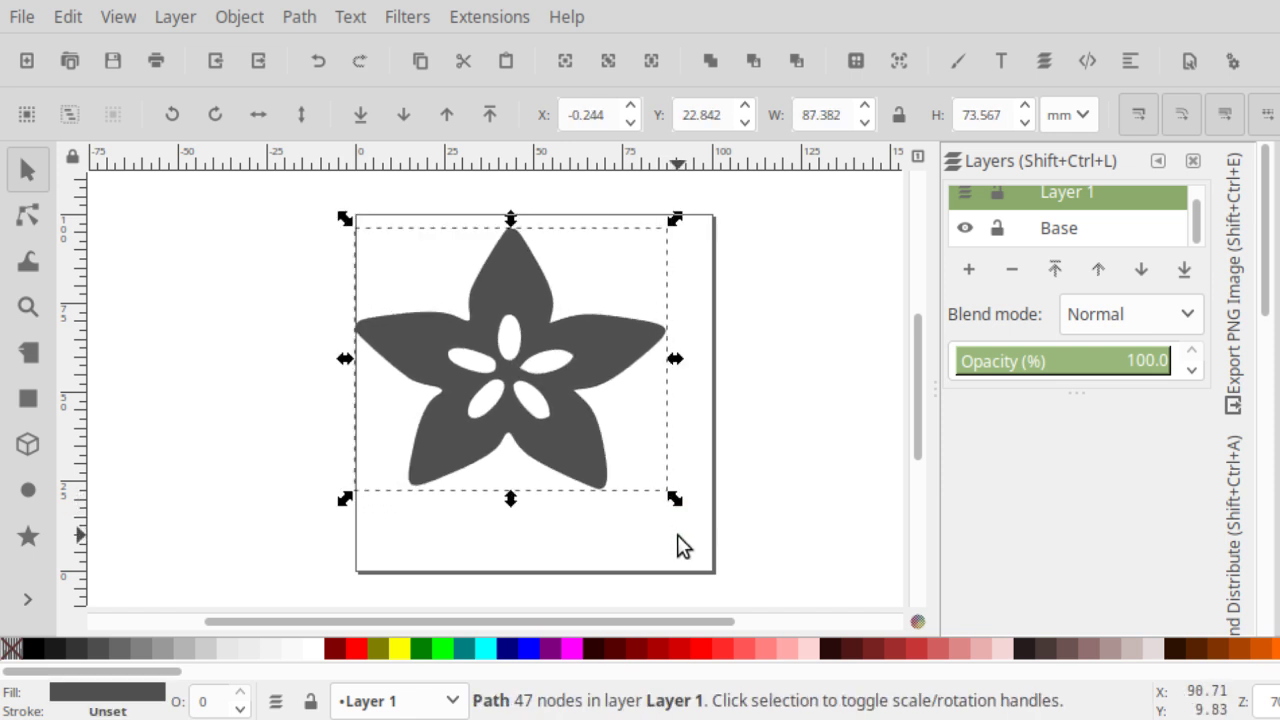
key("ctrl+z")
key("ctrl+z")
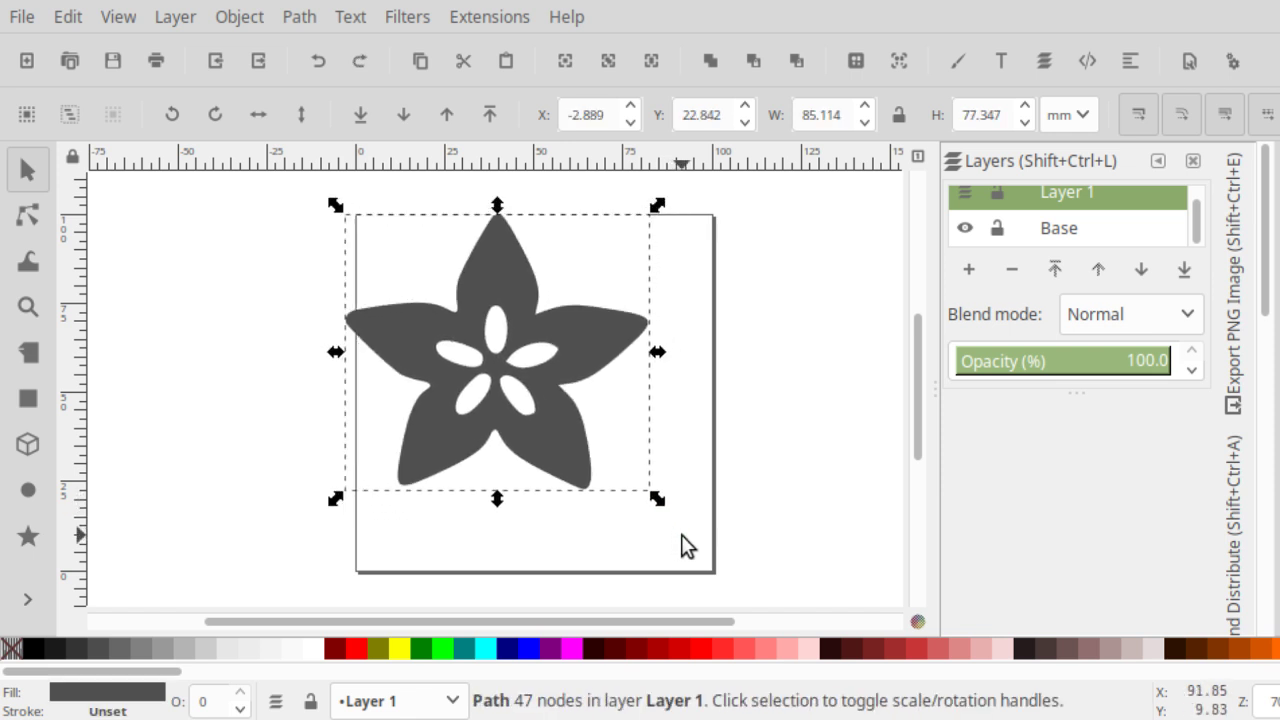
Move the flower to about X 2.0, Y 19.8 mm and enlarge it to about 95.9 × 87.2 mm to span the page width
left_click_drag(605, 352, 623, 363)
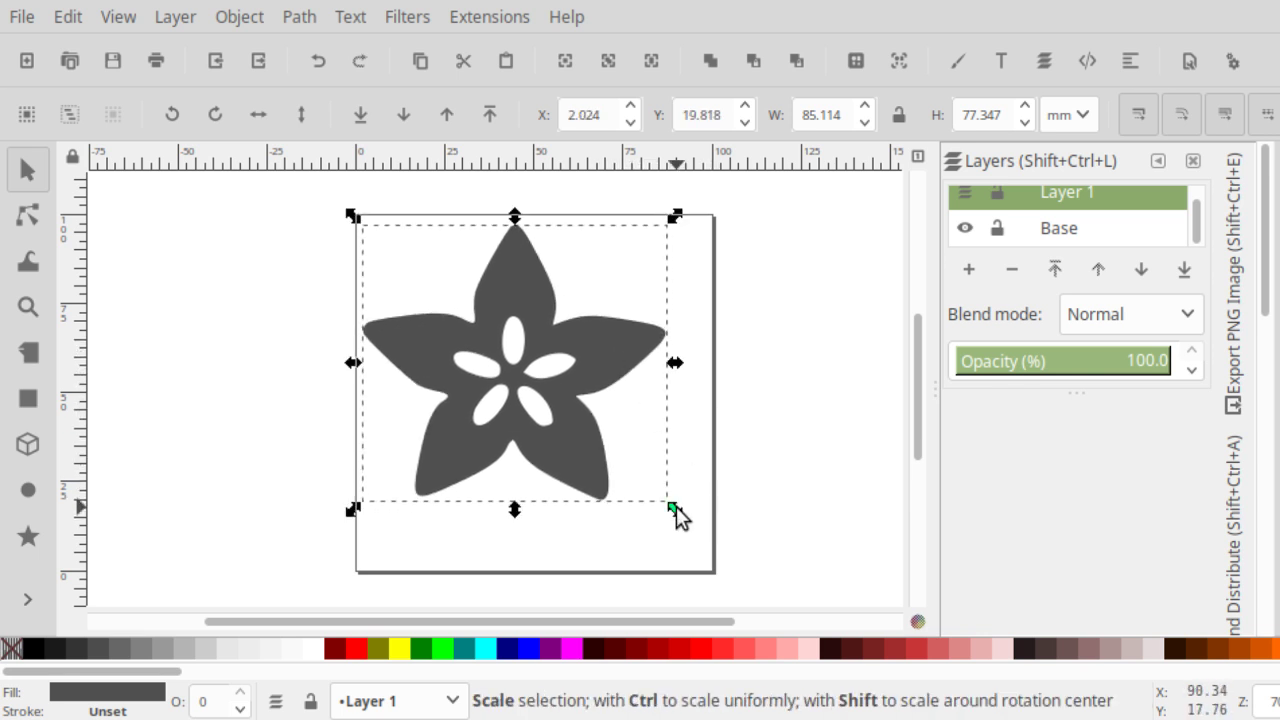
left_click_drag(676, 506, 718, 543)
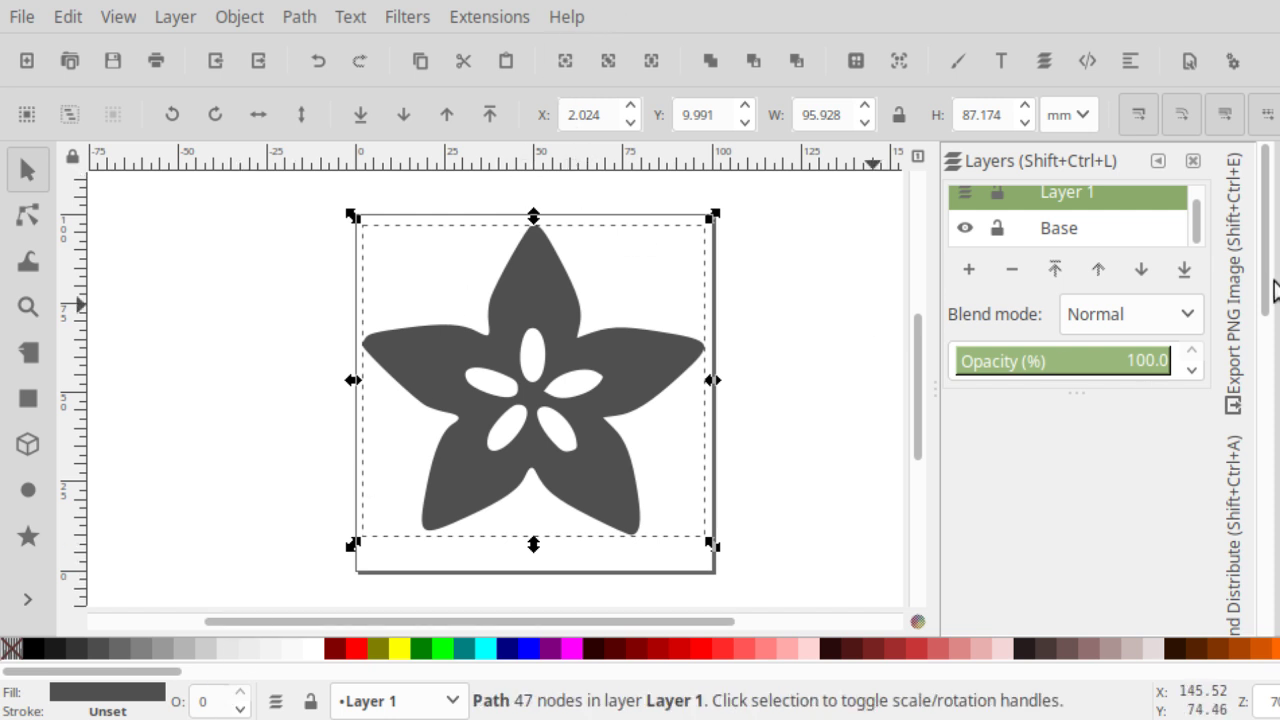
Open the document properties to check the custom page size and its units, leaving the units in mm
scroll(1268, 300, "down", 5)
scroll(1272, 565, "down", 5)
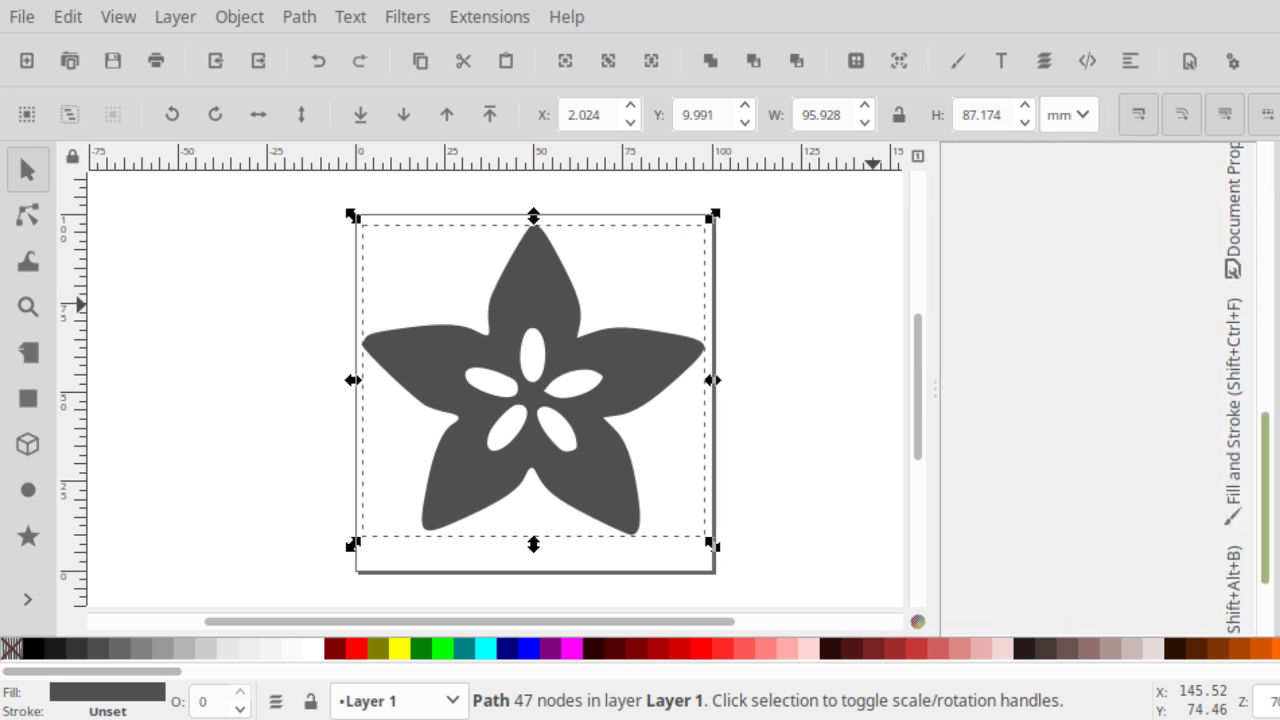
scroll(1276, 565, "up", 5)
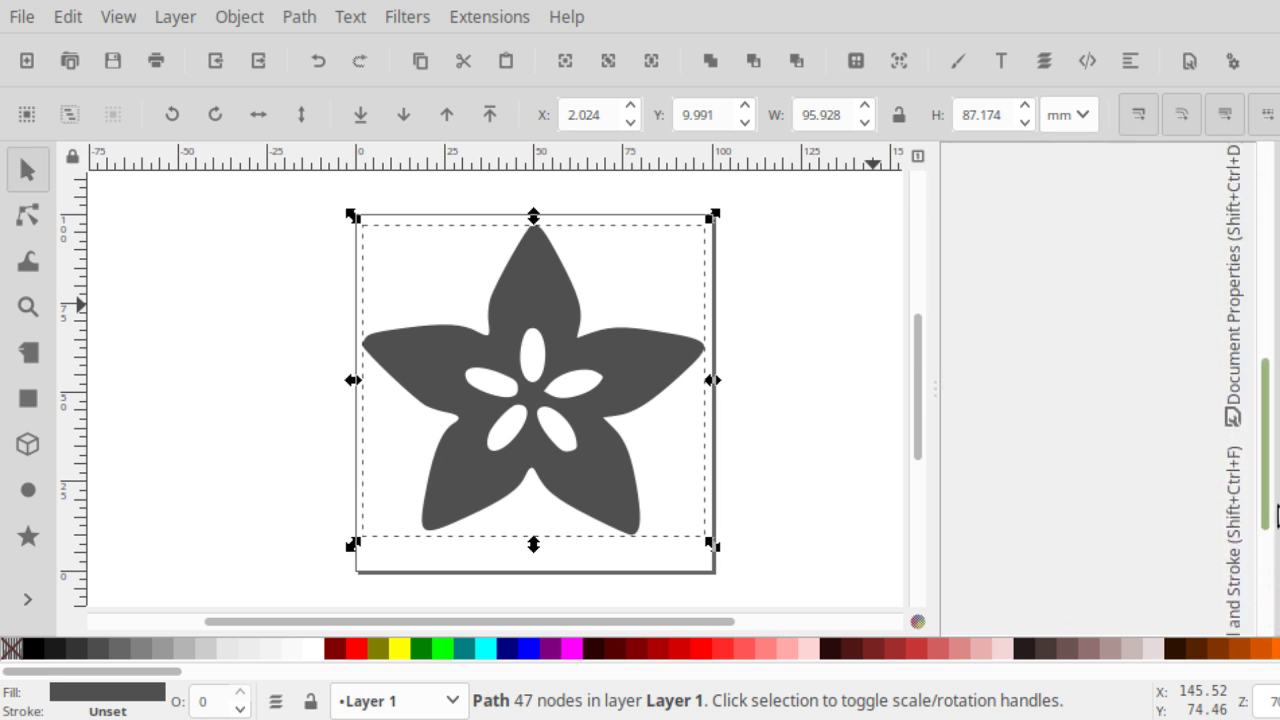
left_click(1236, 400)
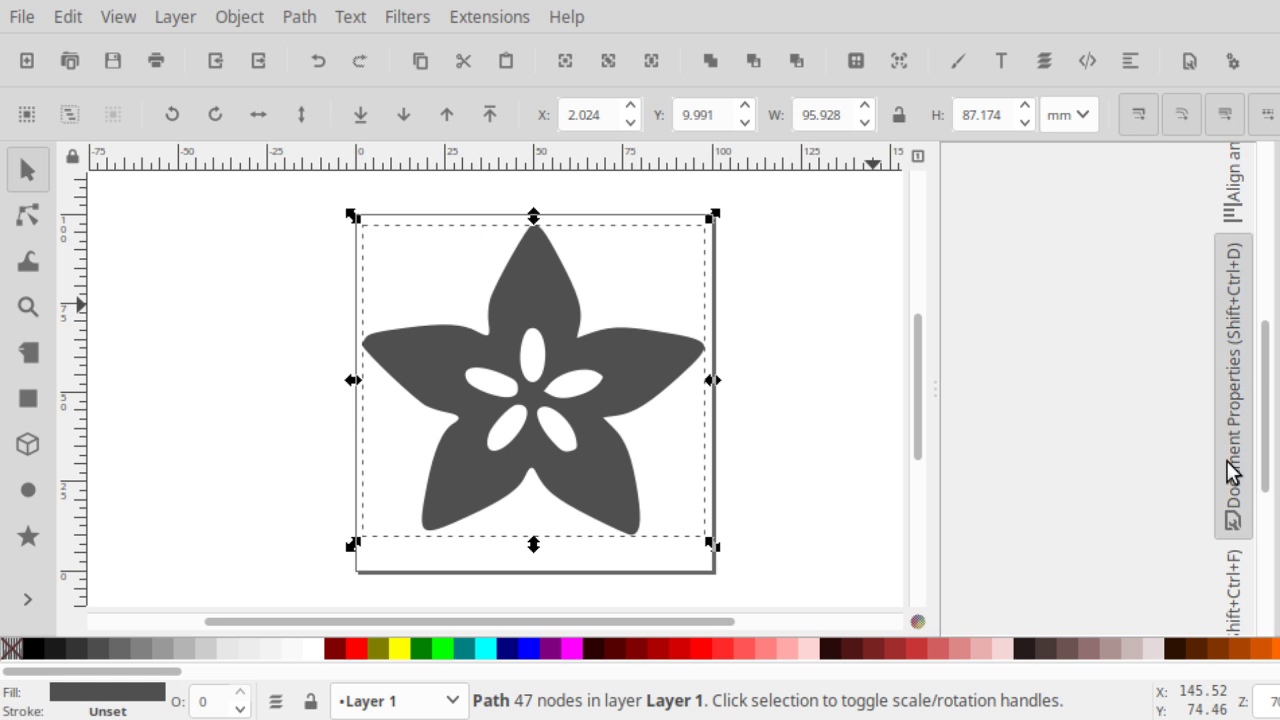
scroll(1085, 390, "up", 5)
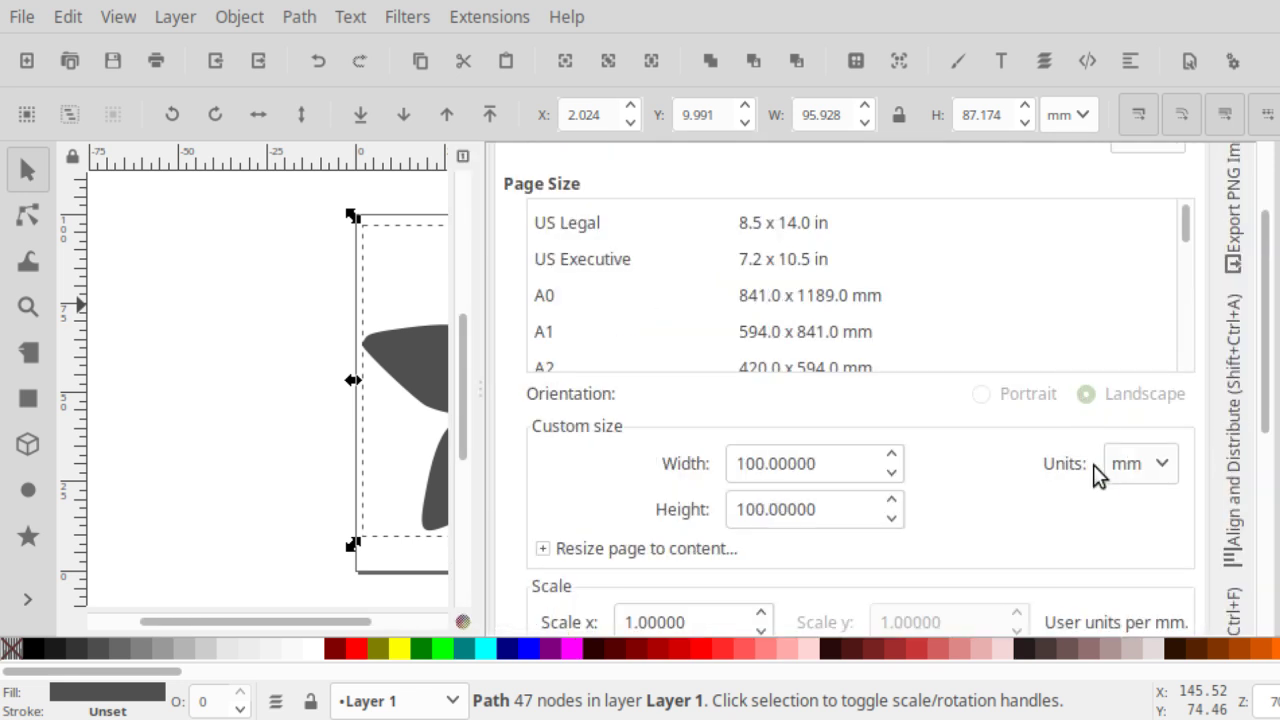
left_click(1155, 614)
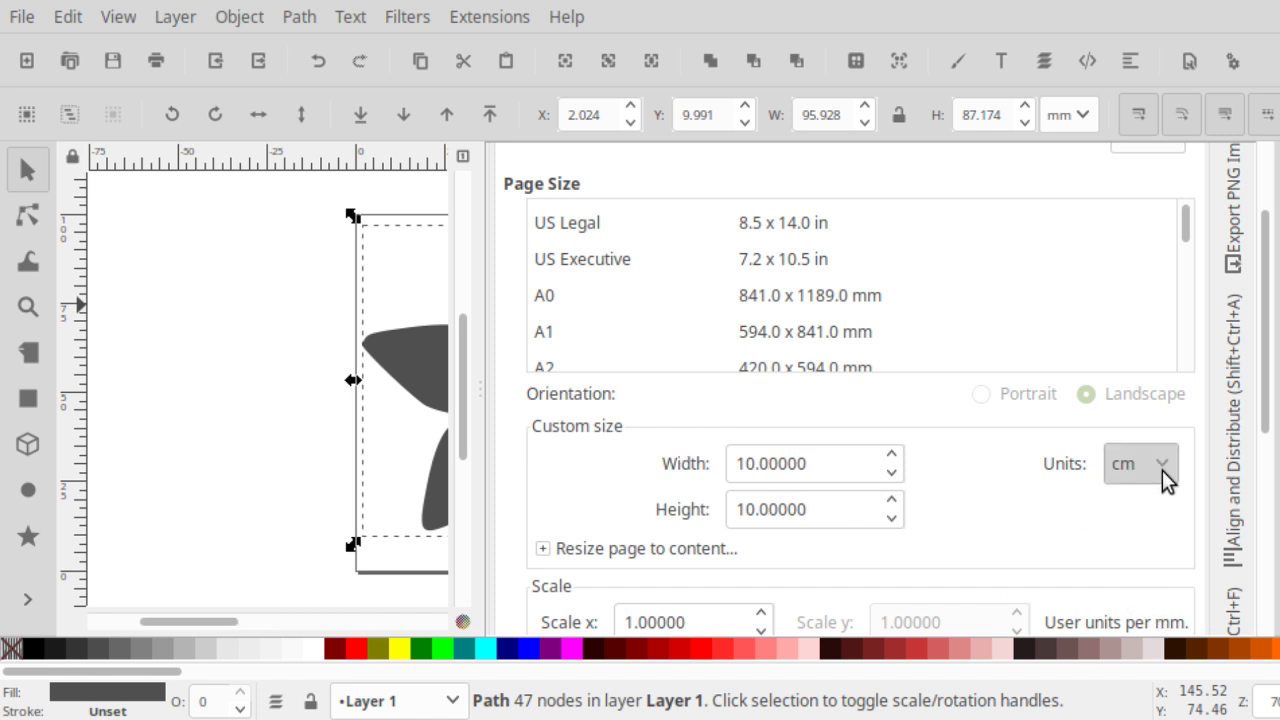
key("ctrl+z")
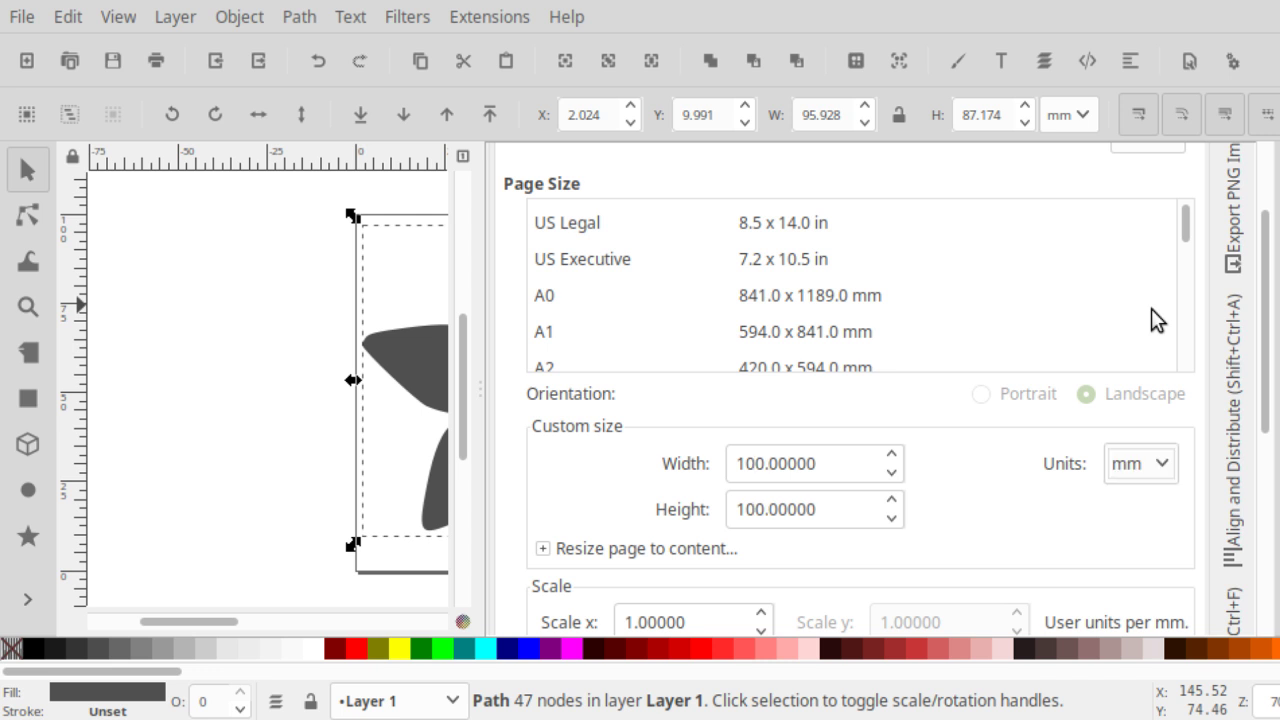
left_click_drag(1268, 295, 1266, 177)
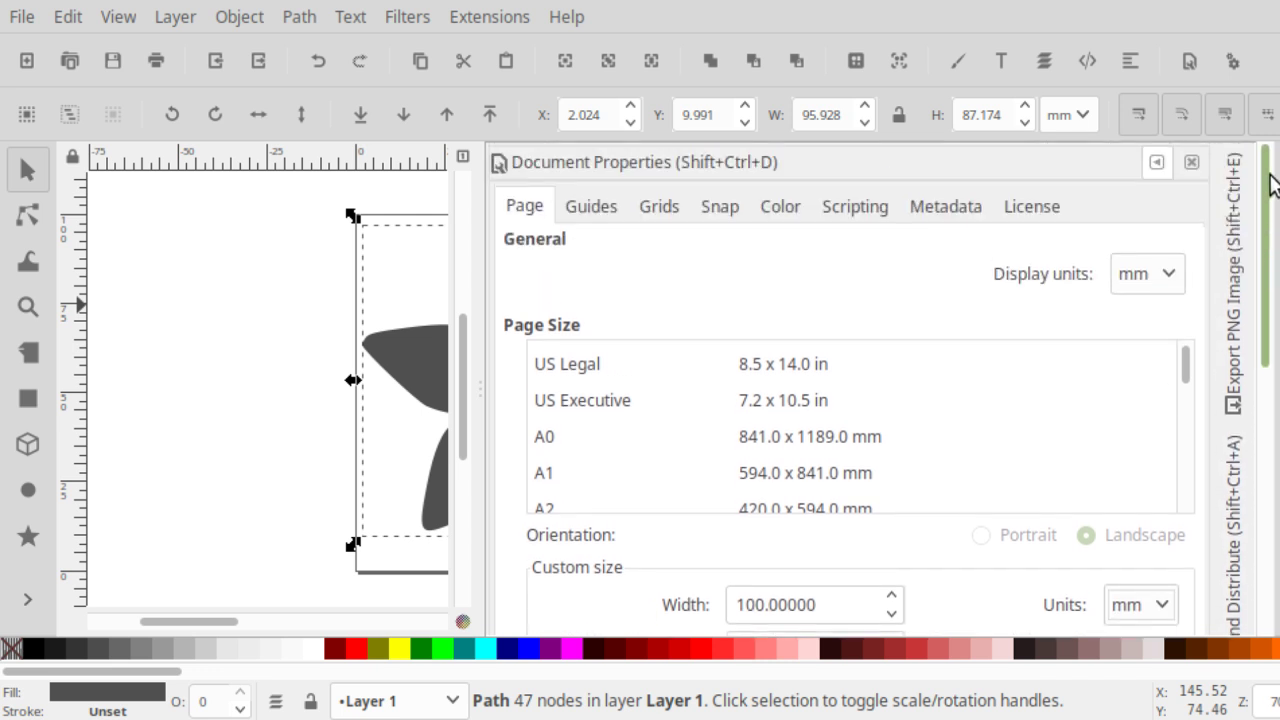
left_click(1165, 167)
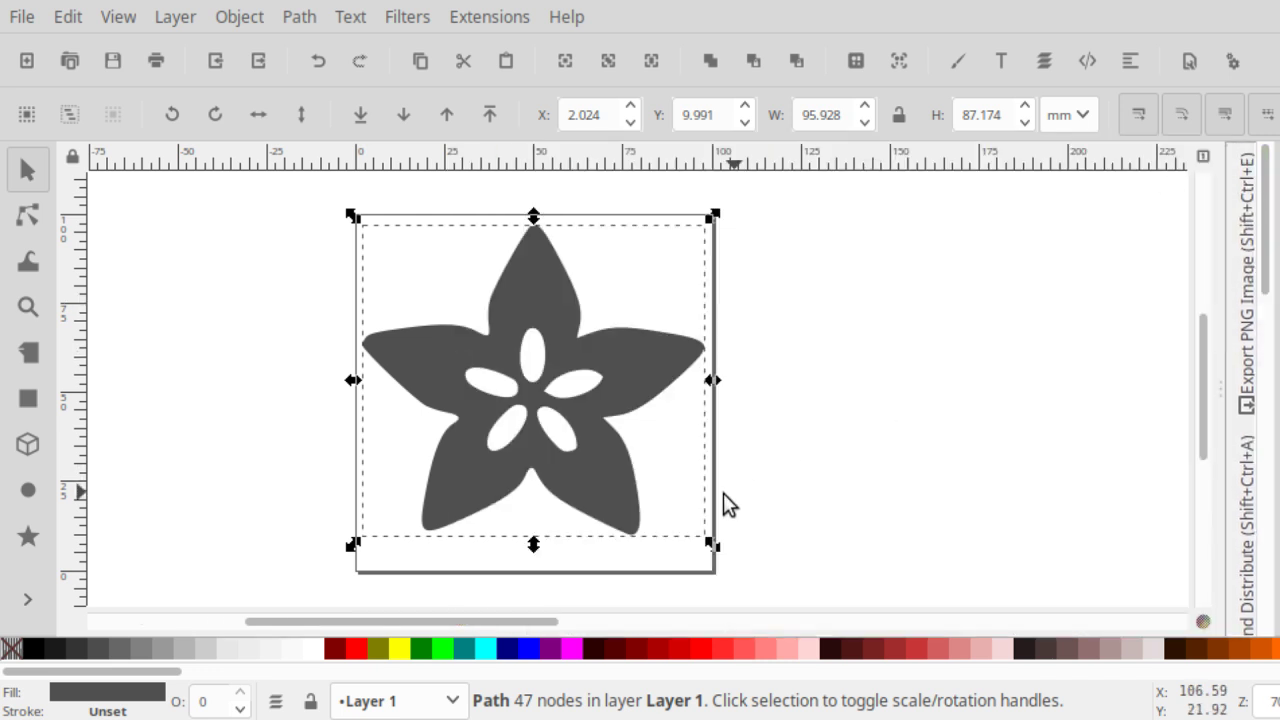
Move the flower down to about X 2.4, Y 8.1 mm so it sits roughly centred on the page
mouse_move(626, 381)
left_mouse_down()
mouse_move(646, 382)
mouse_move(611, 395)
mouse_move(626, 397)
left_mouse_up()
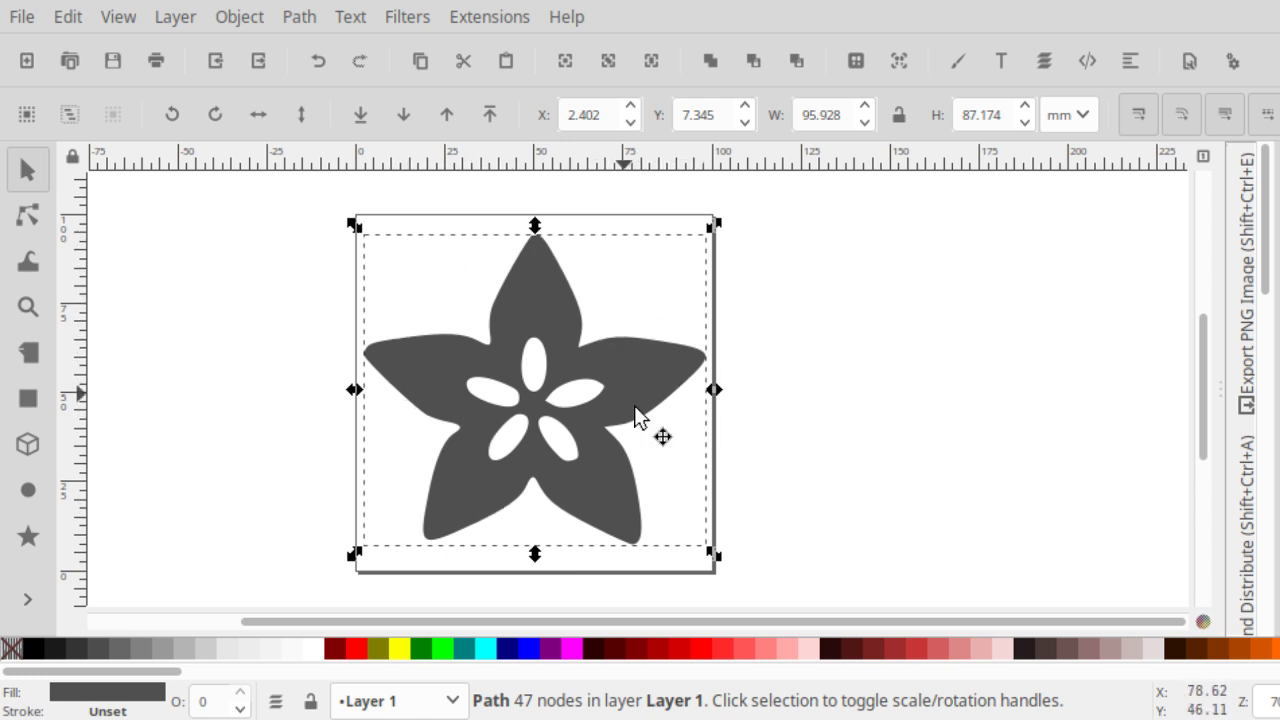
mouse_move(1270, 260)
left_mouse_down()
mouse_move(1277, 440)
mouse_move(1277, 413)
left_mouse_up()
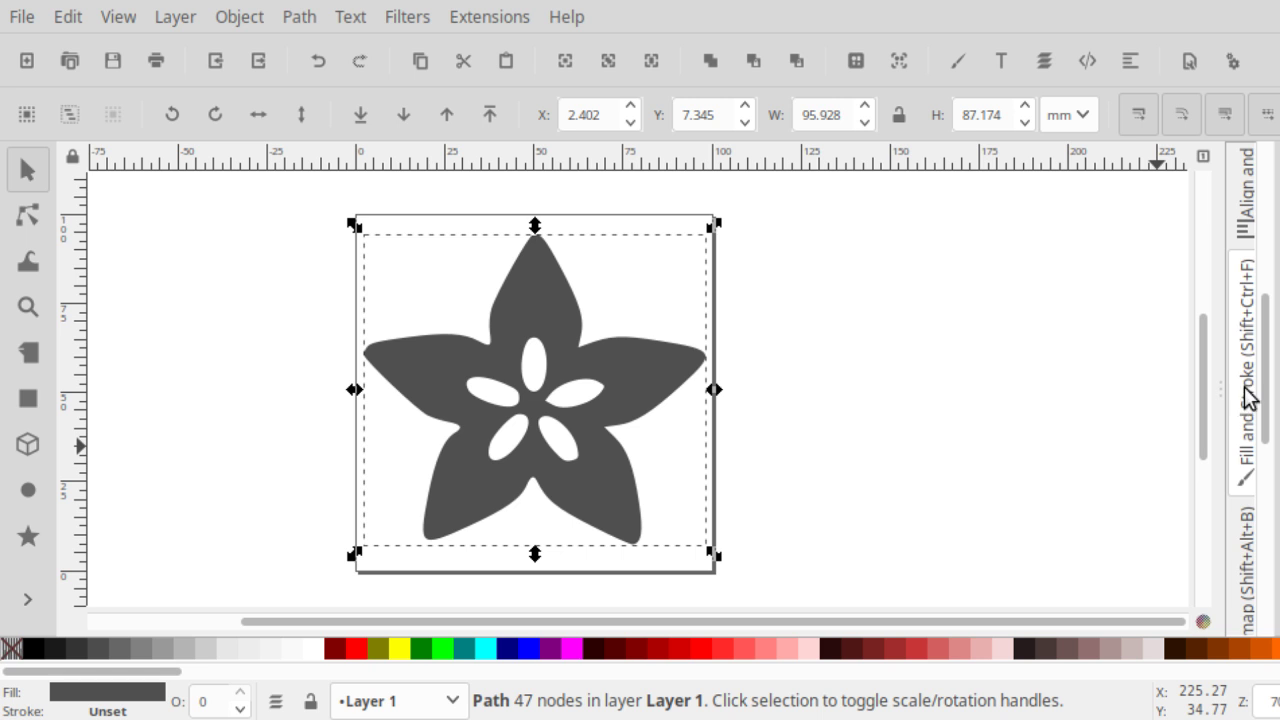
left_click(1247, 400)
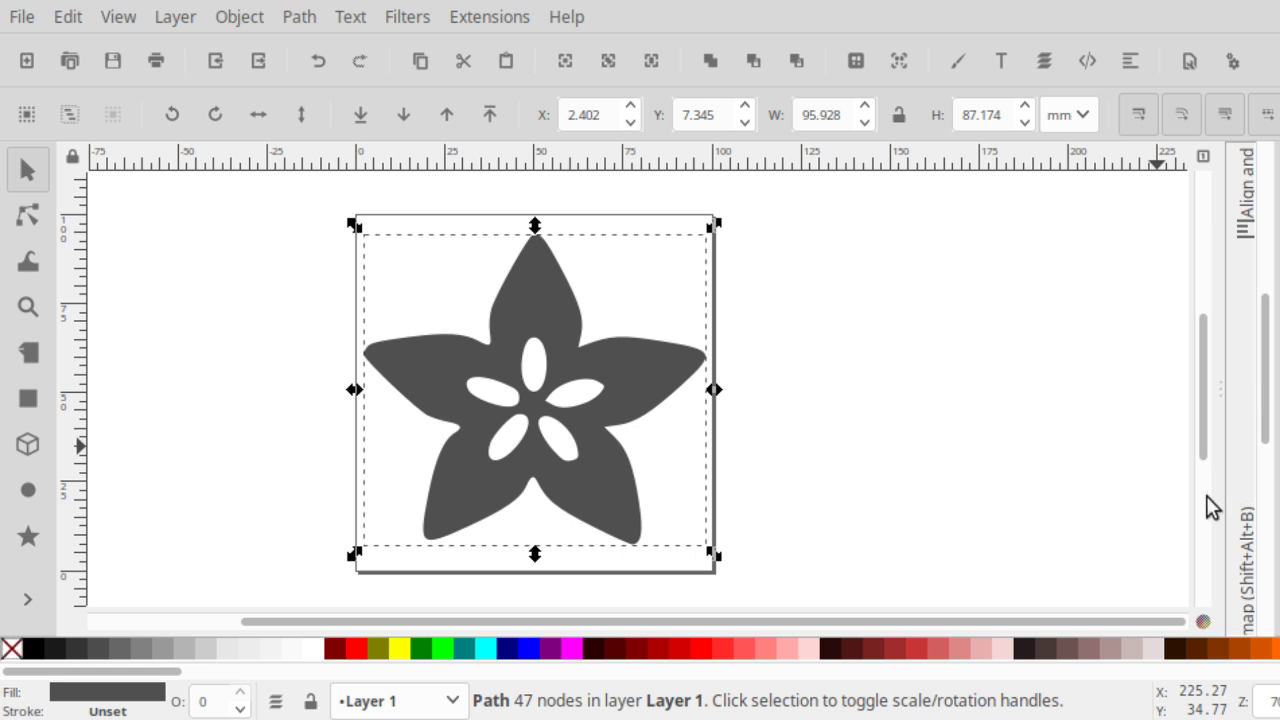
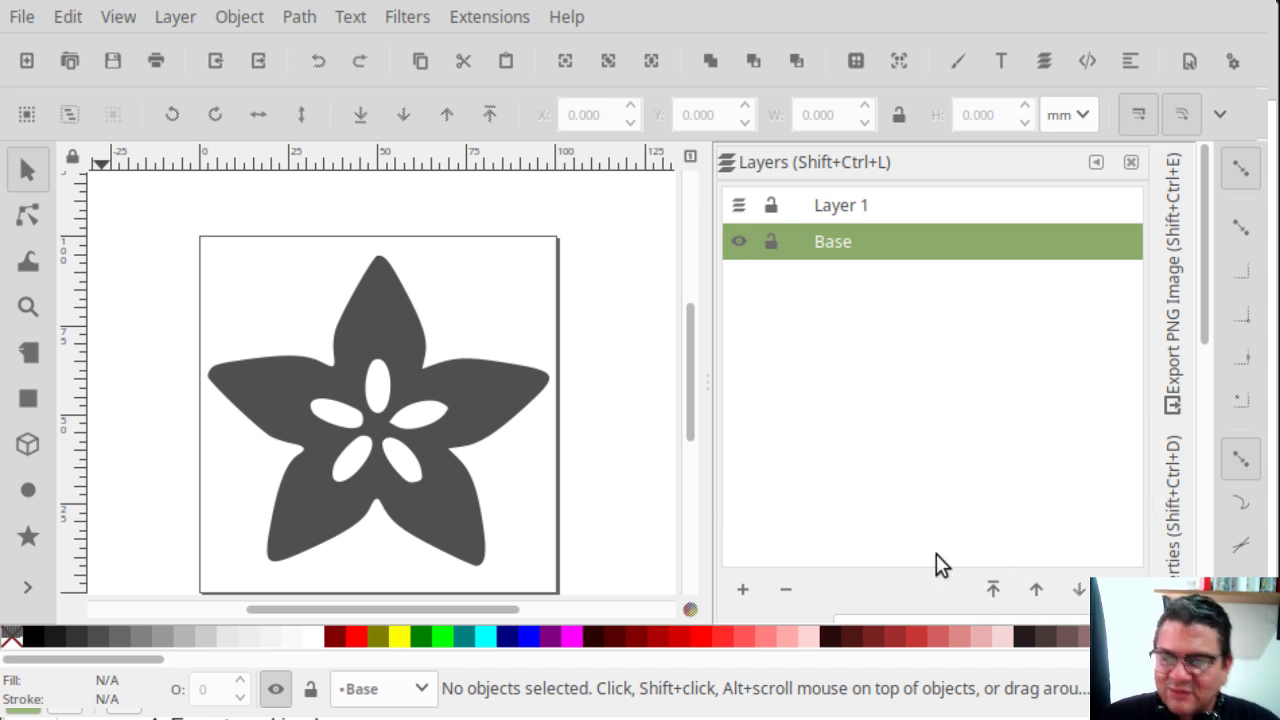
left_click(483, 400)
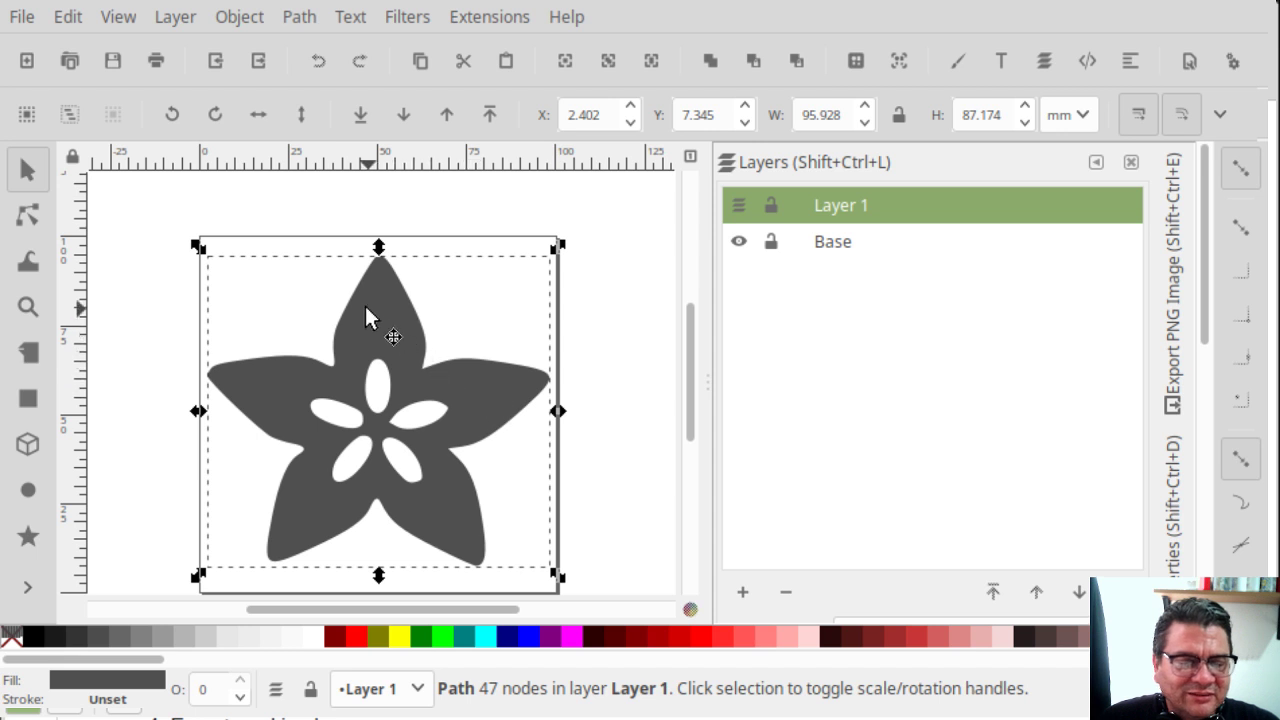
left_click_drag(383, 298, 385, 292)
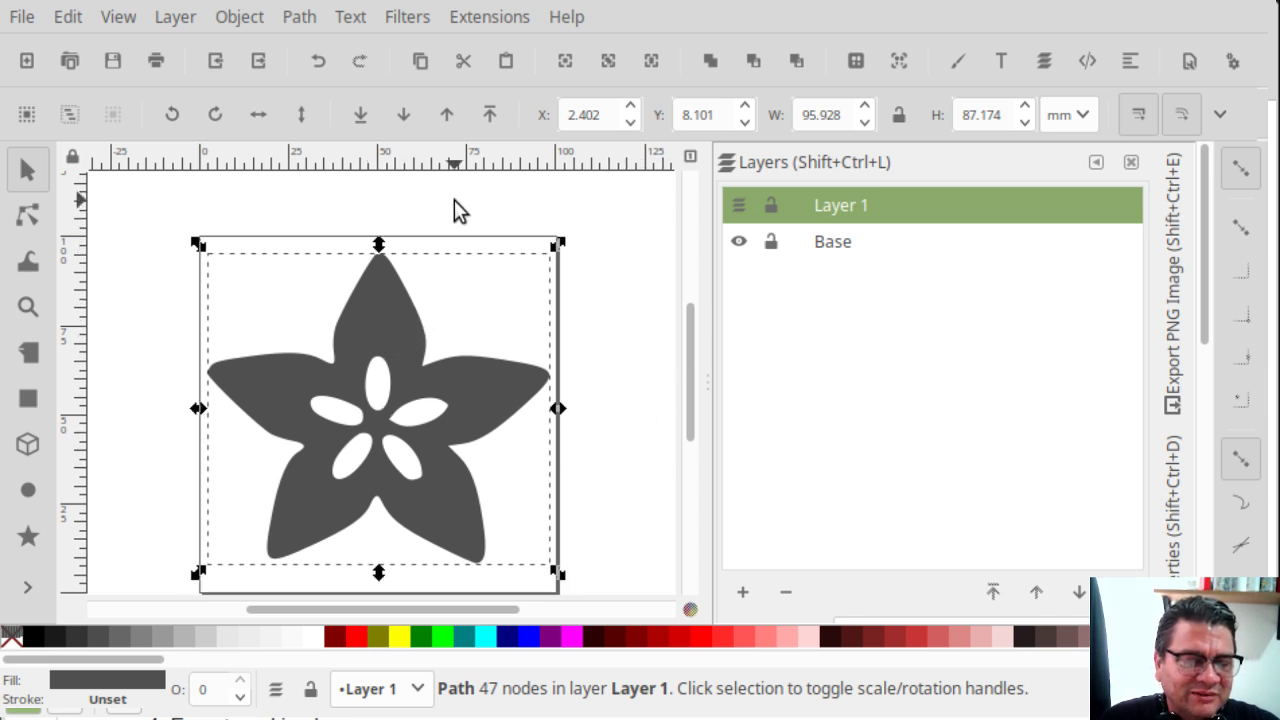
left_click(434, 280)
left_click(390, 333)
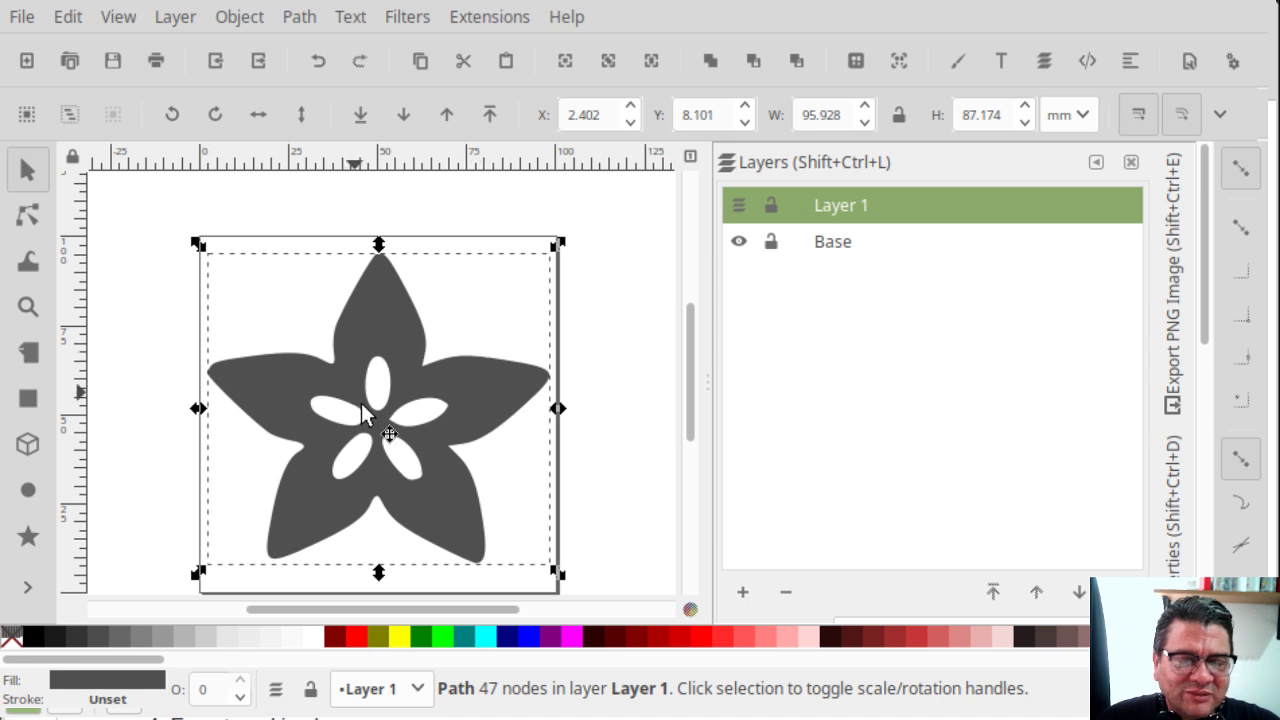
Save the document with the repositioned flower
left_click(36, 18)
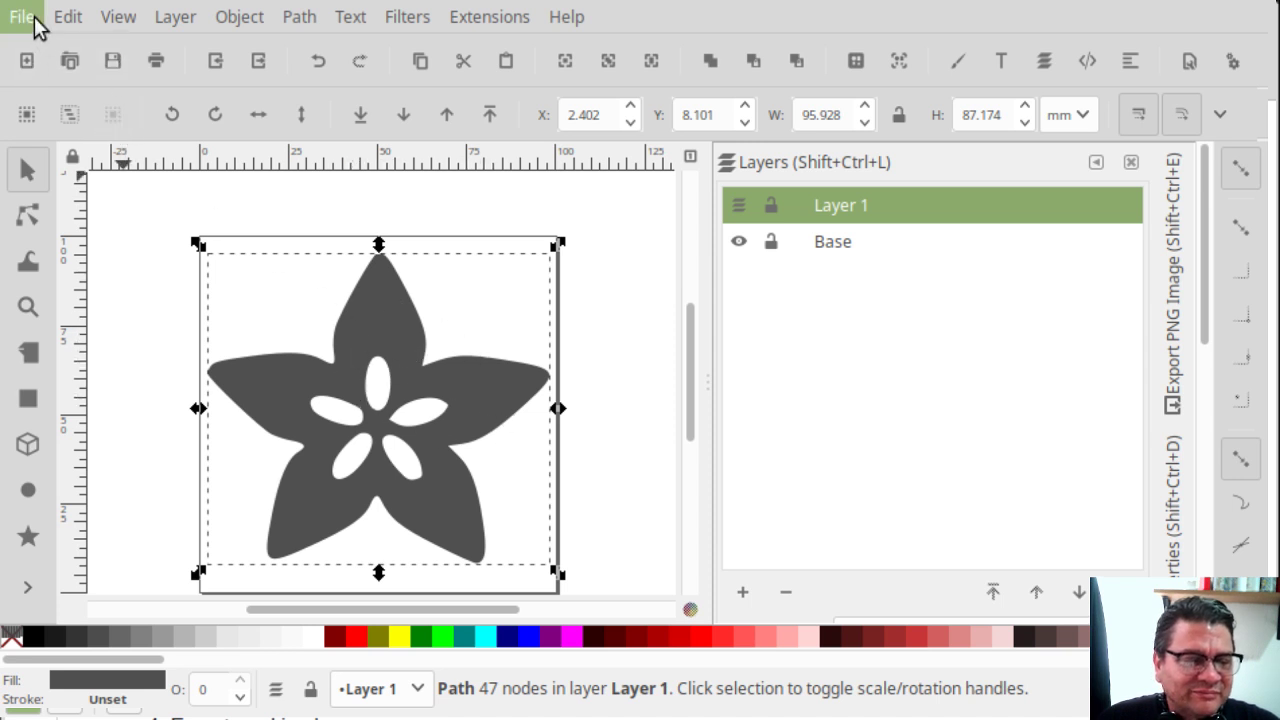
key("Escape")
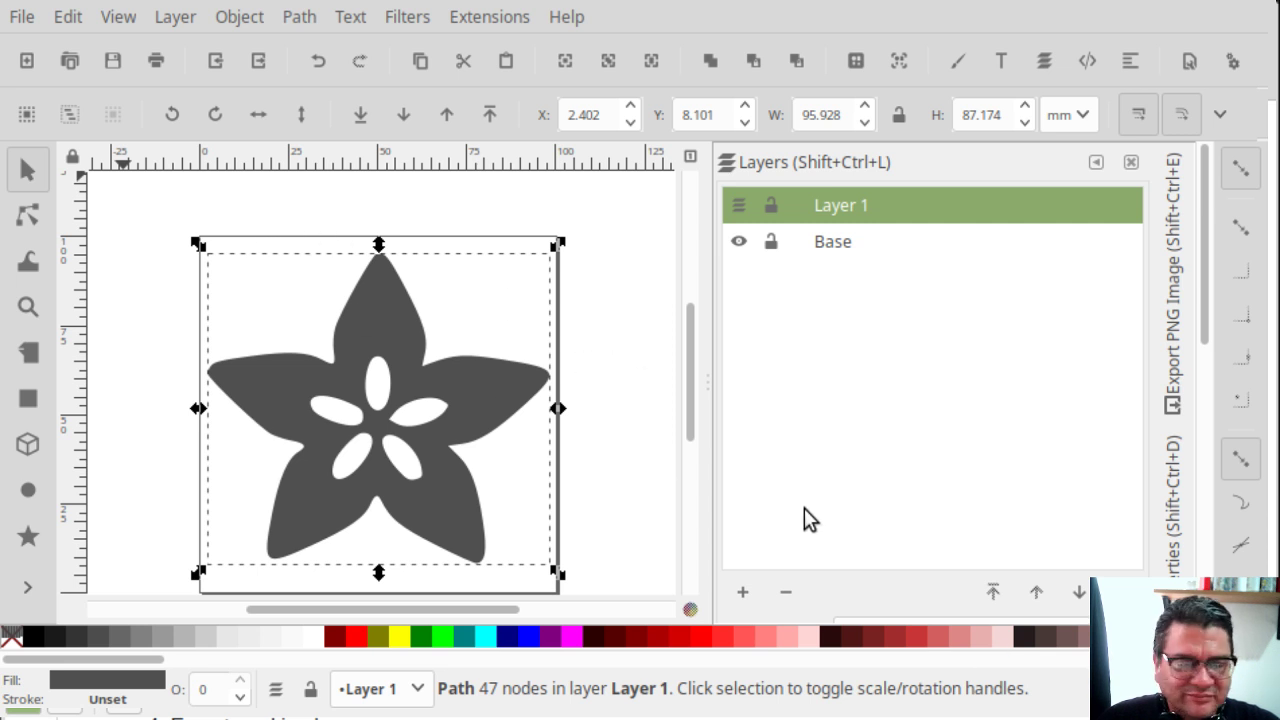
key("ctrl+s")
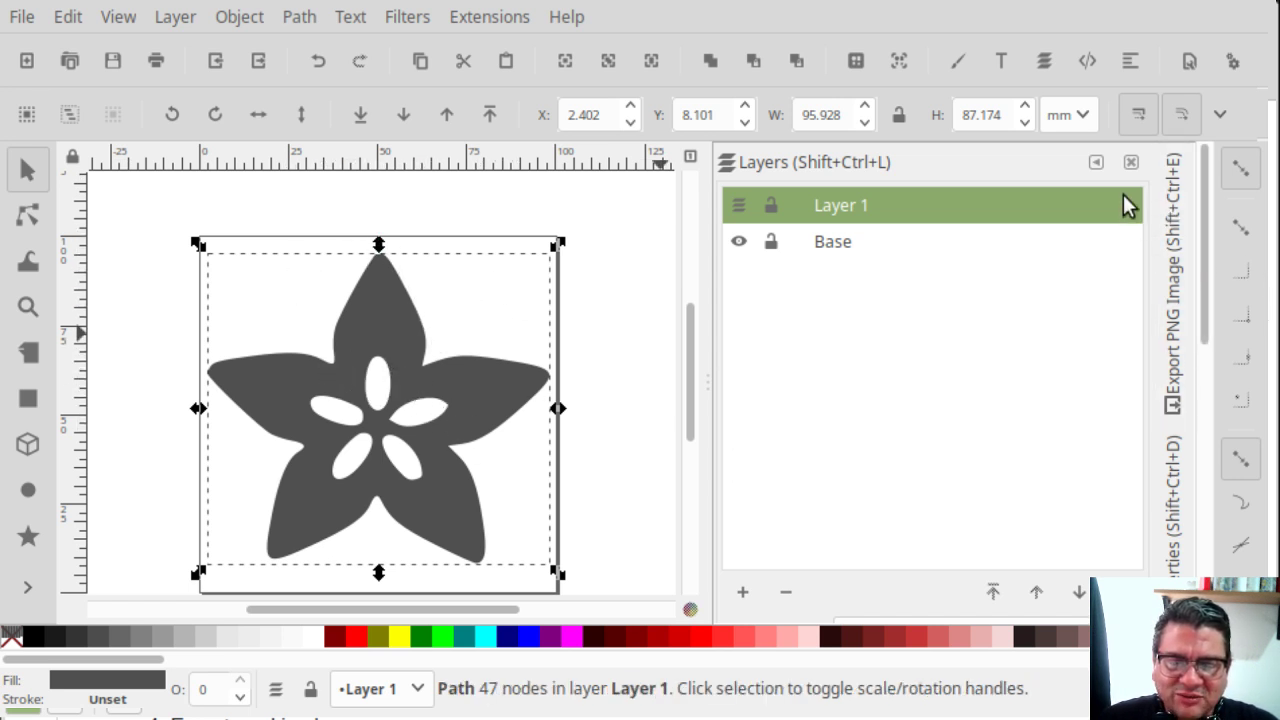
Give the flower a flat green stroke of about RGB 0, 230, 0 and remove its fill
left_click(1097, 164)
left_click_drag(1206, 229, 1234, 551)
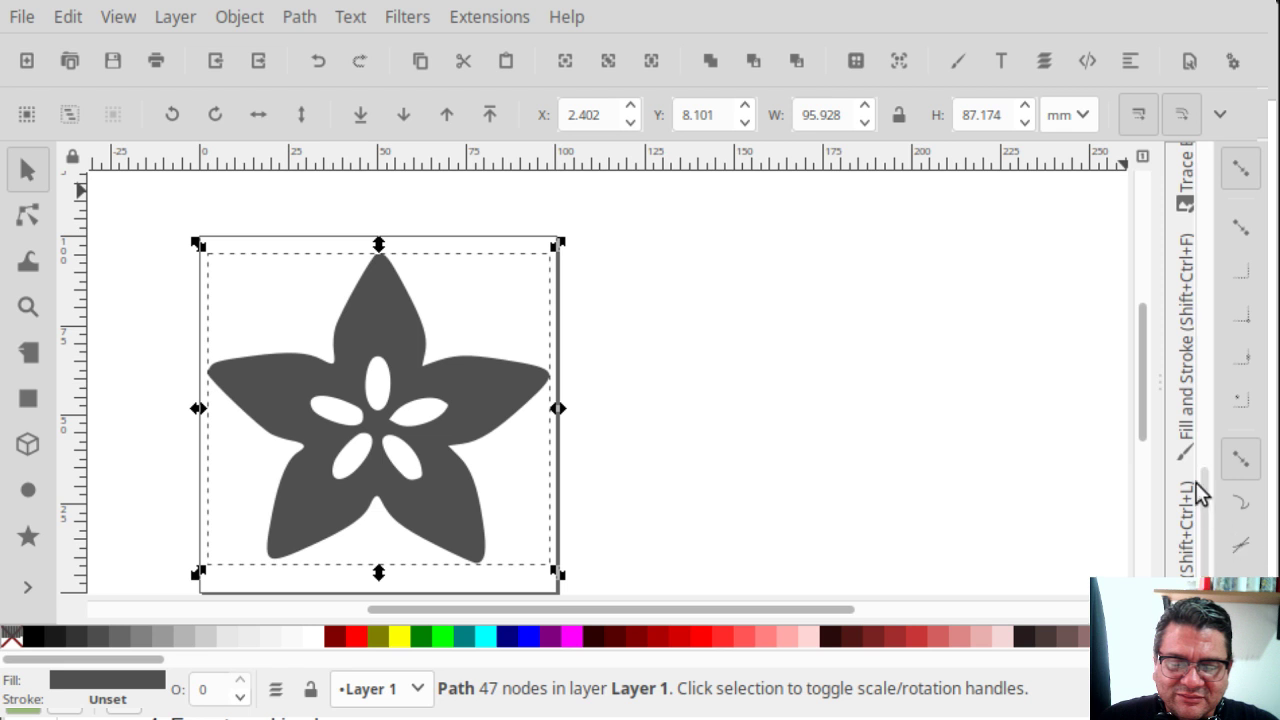
left_click(1188, 405)
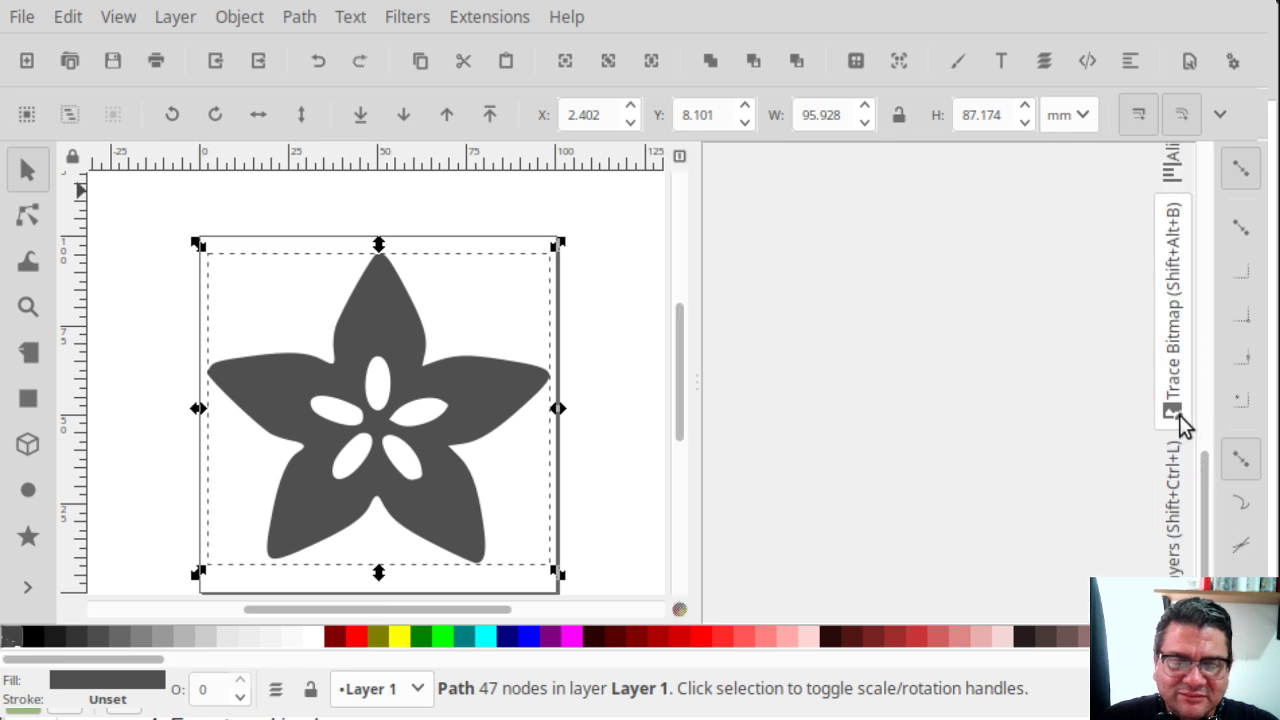
mouse_move(1213, 485)
left_mouse_down()
mouse_move(1200, 243)
mouse_move(1211, 166)
left_mouse_up()
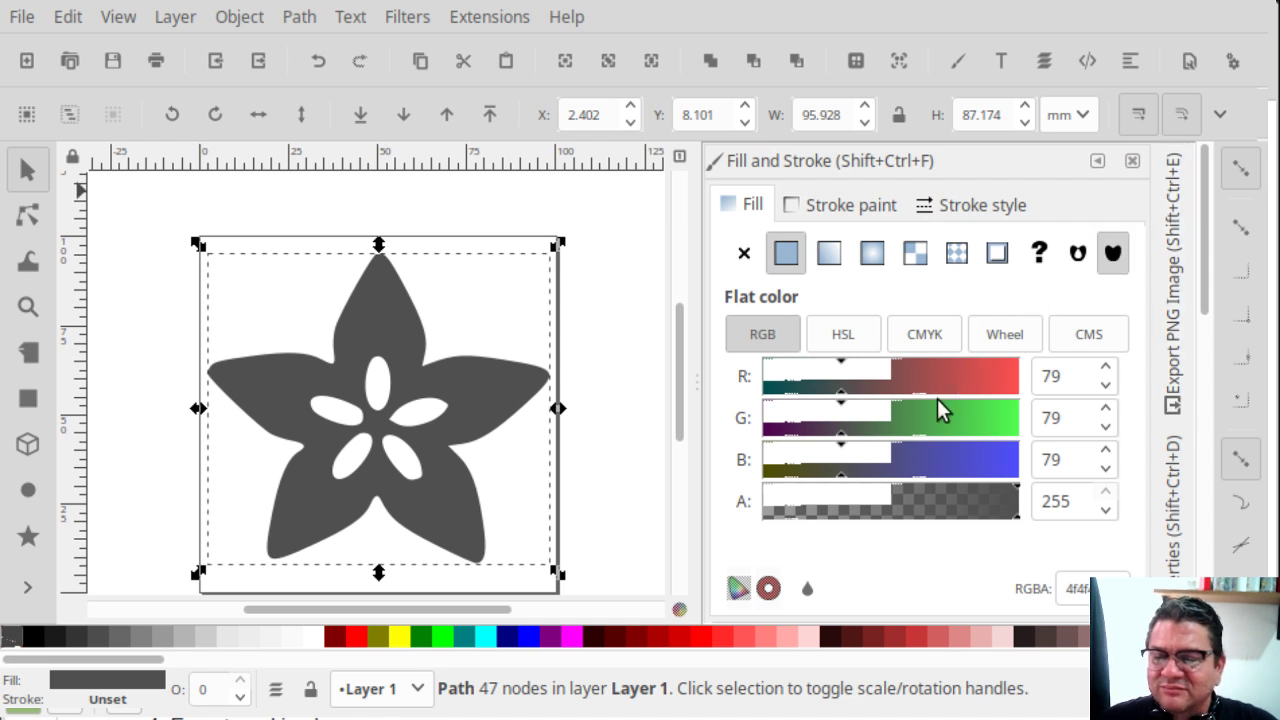
left_click(829, 212)
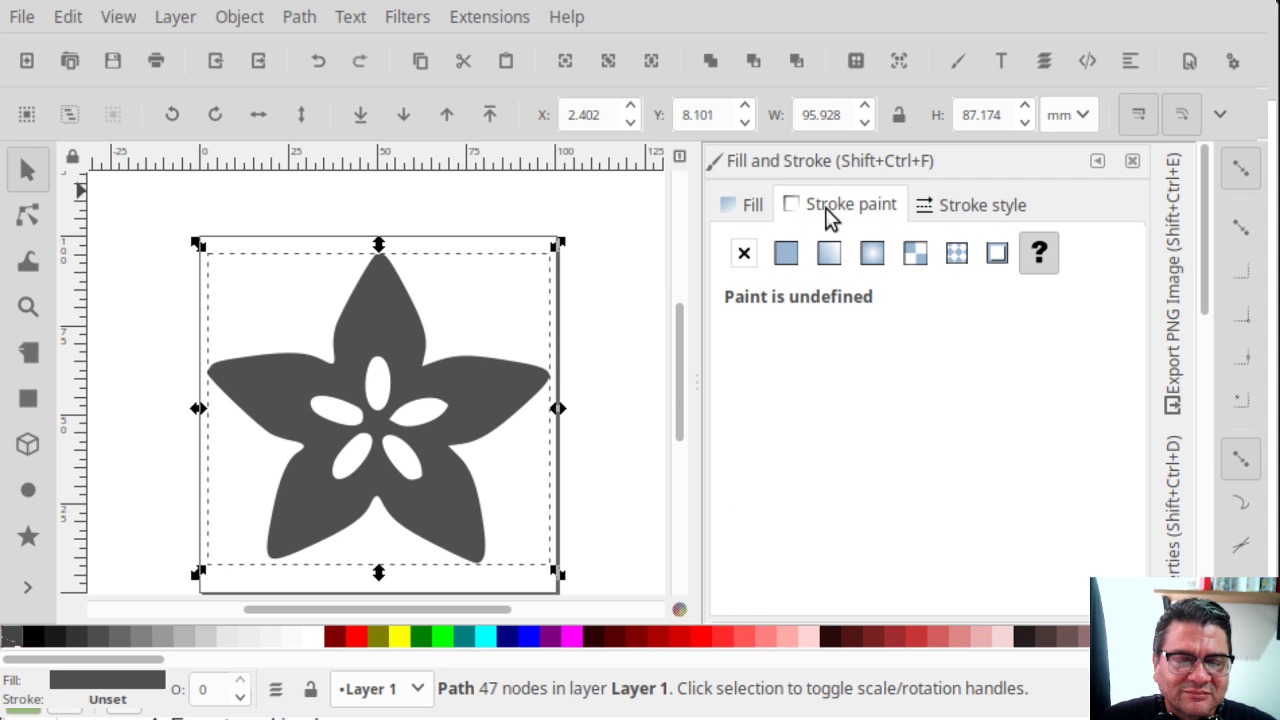
left_click(792, 255)
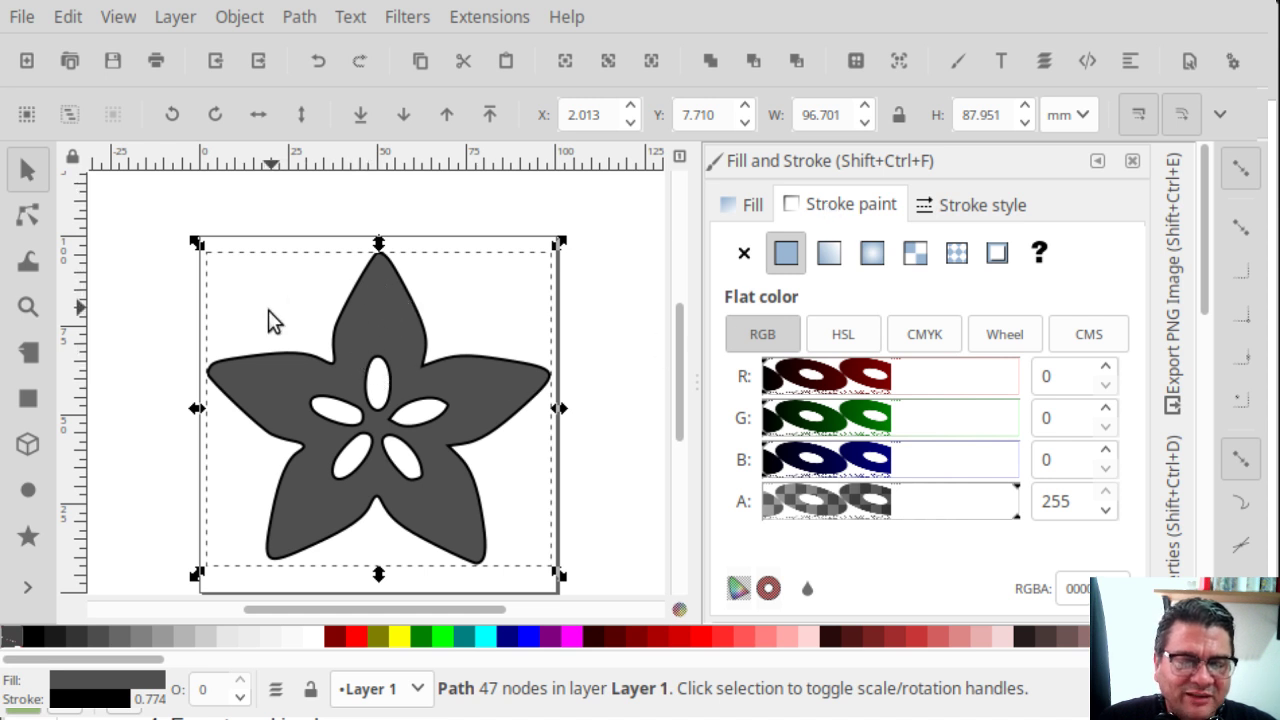
left_click(993, 428)
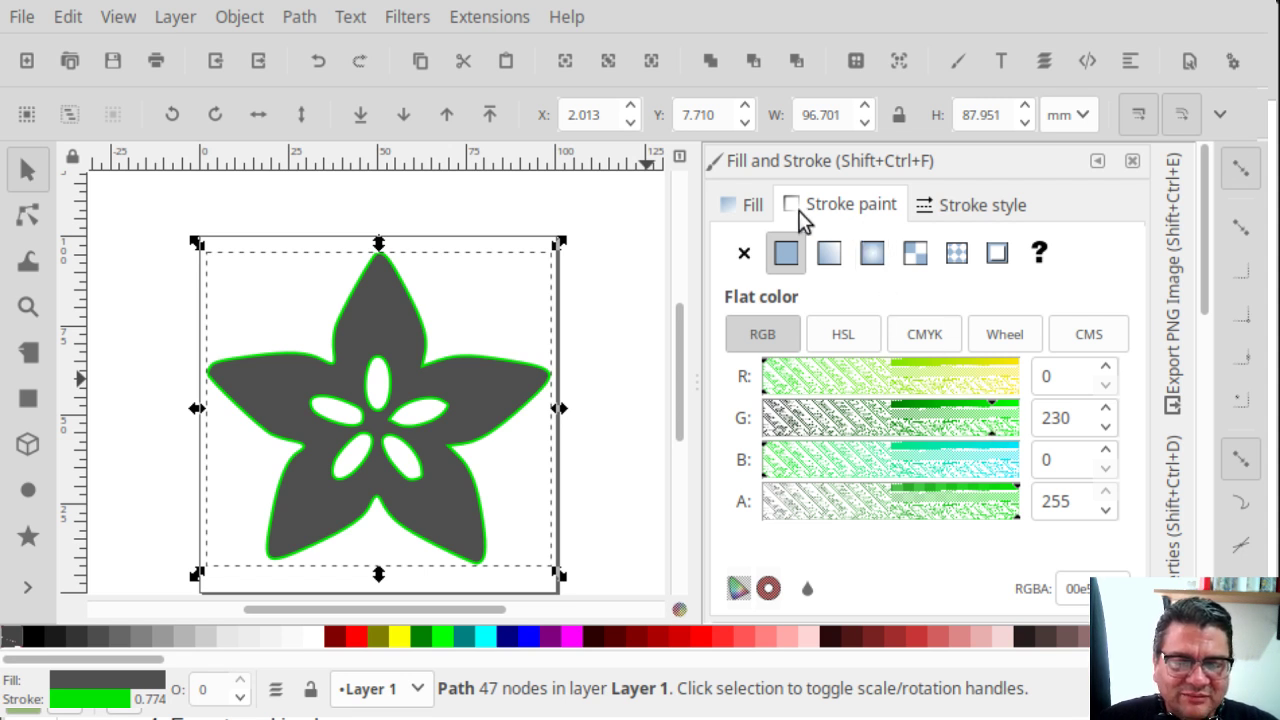
left_click(752, 205)
left_click(744, 254)
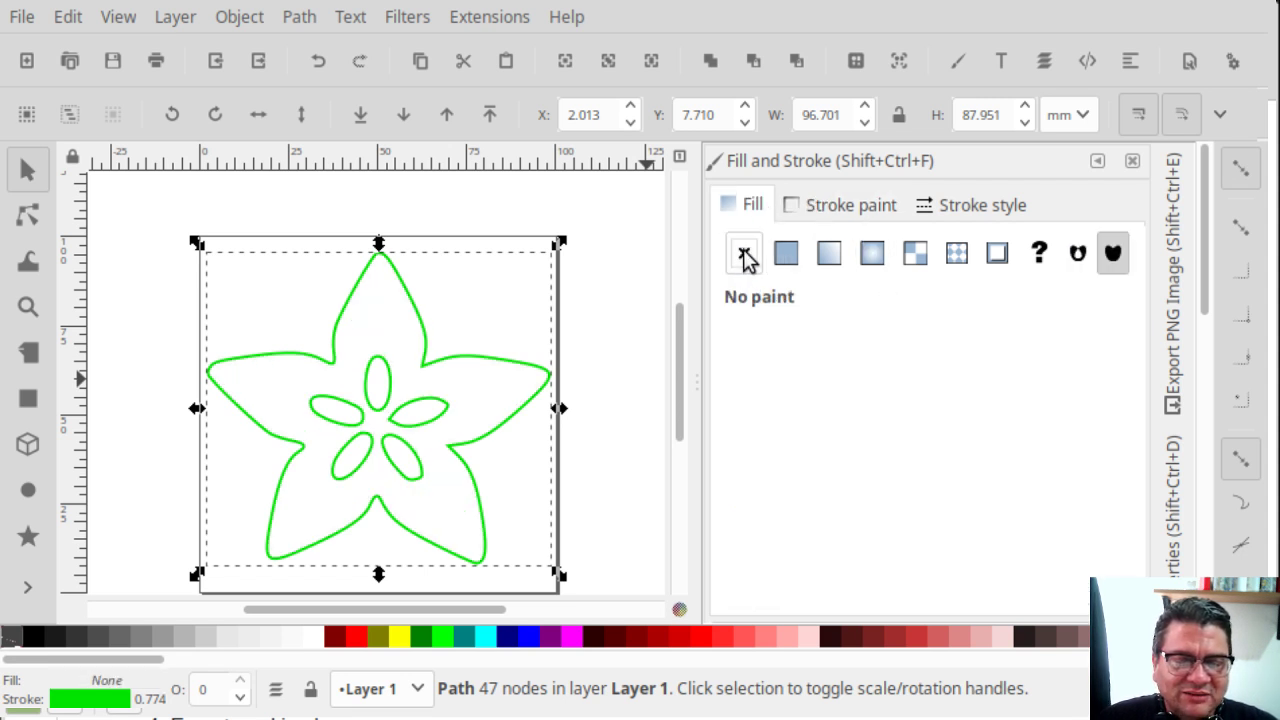
Set the flower outline's stroke width to 0.4 mm and save the document
left_click(843, 212)
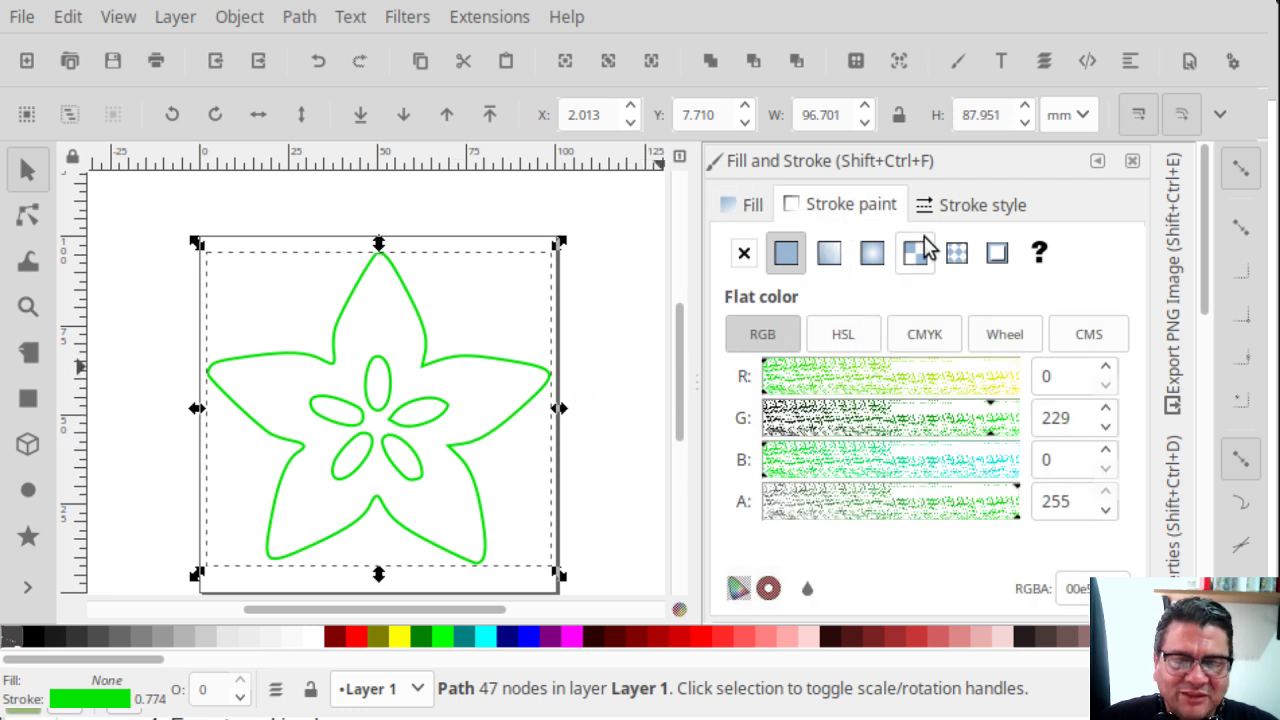
left_click(976, 209)
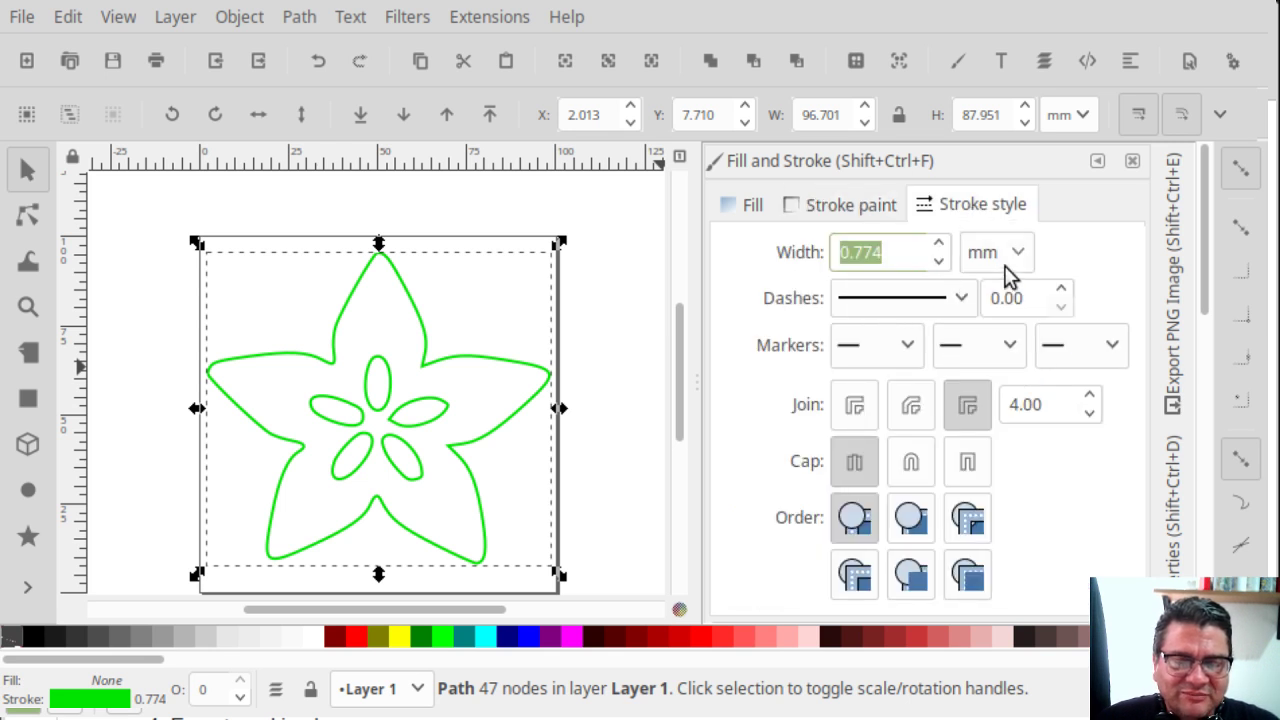
left_click(910, 262)
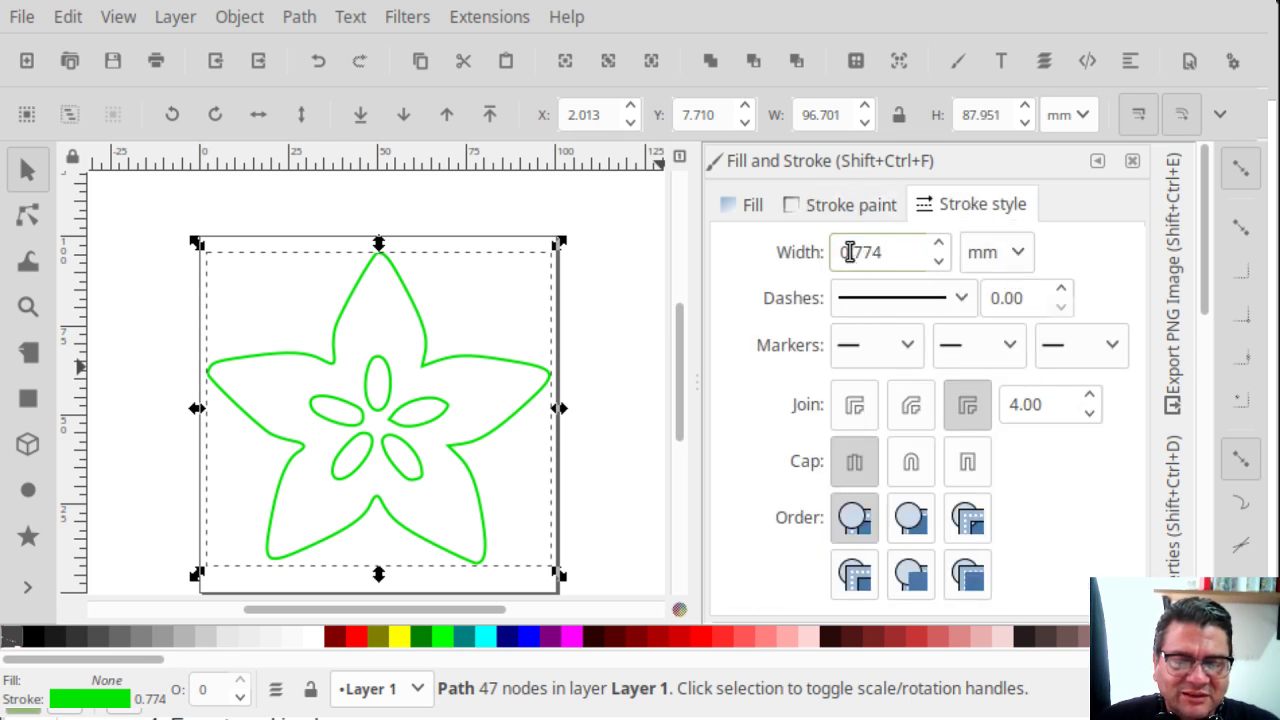
left_click_drag(851, 252, 886, 252)
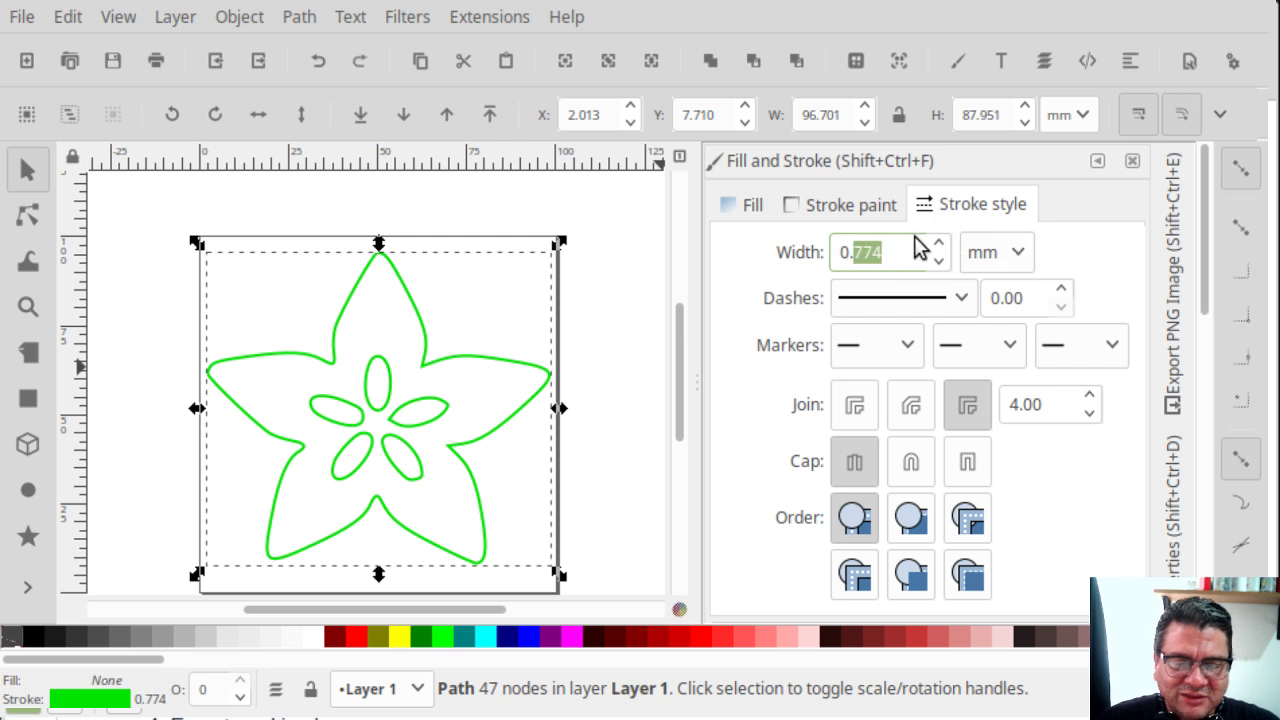
type("4")
key("Return")
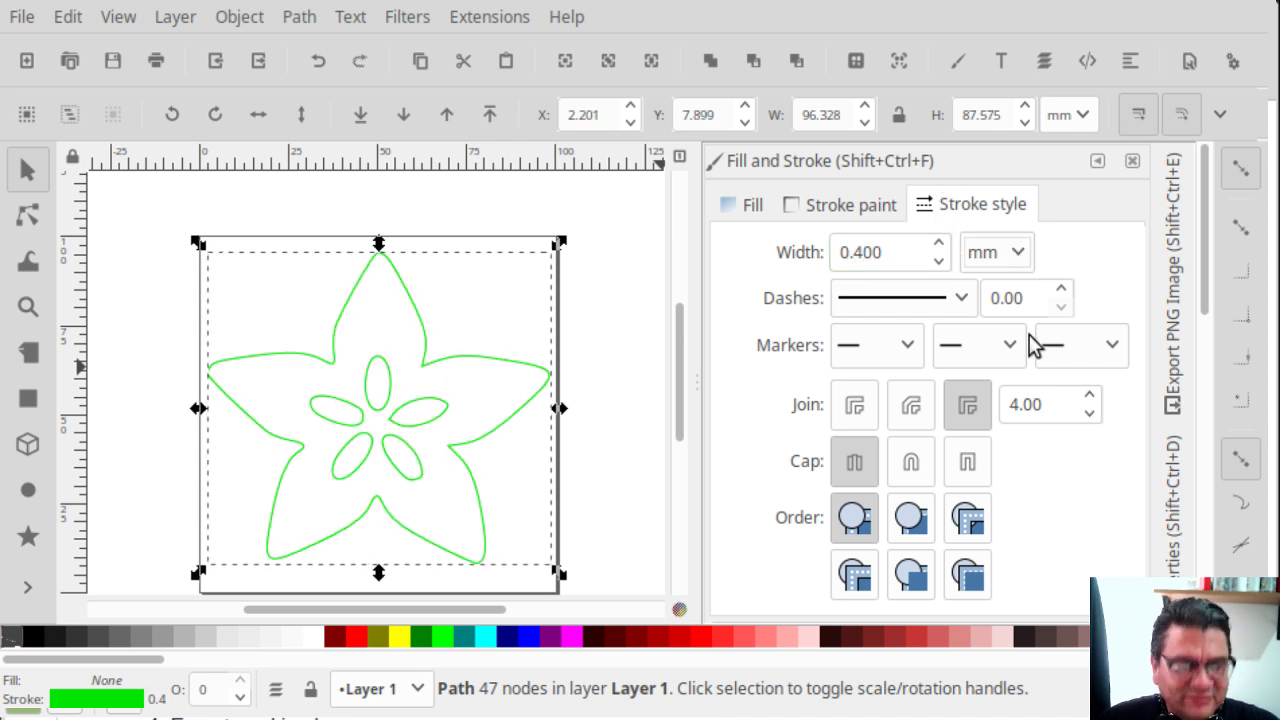
left_click(882, 208)
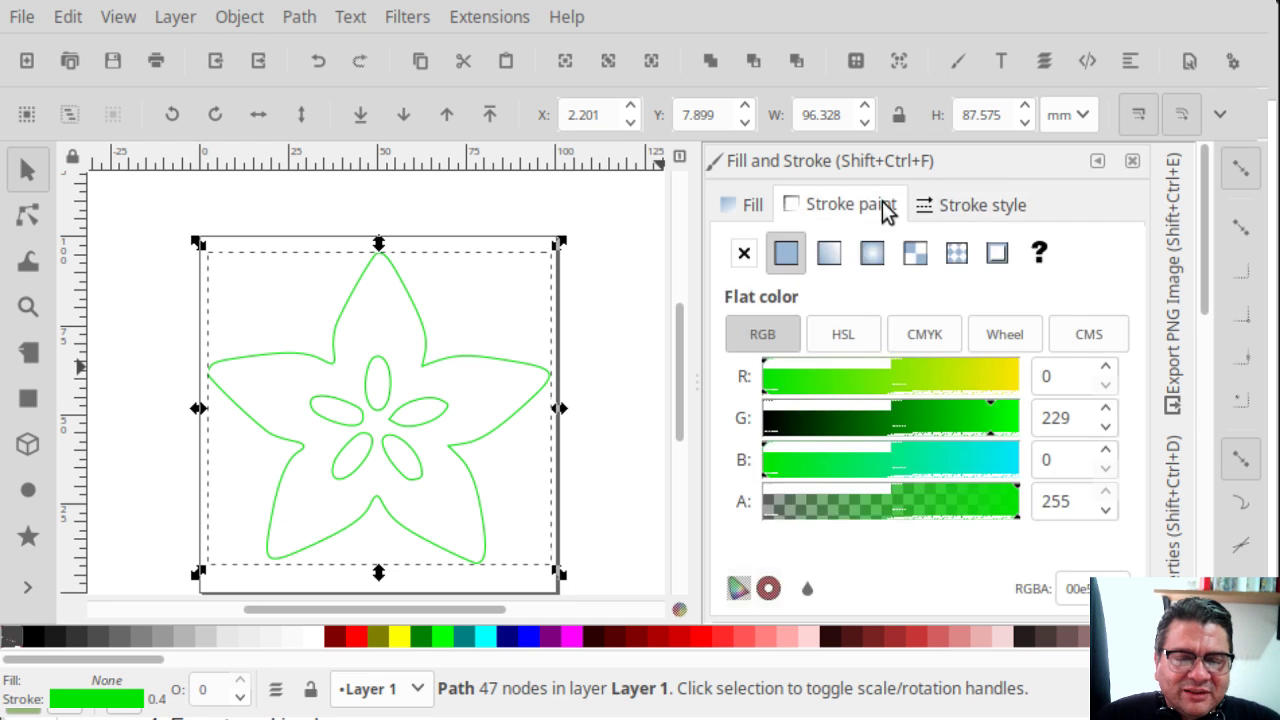
left_click(111, 62)
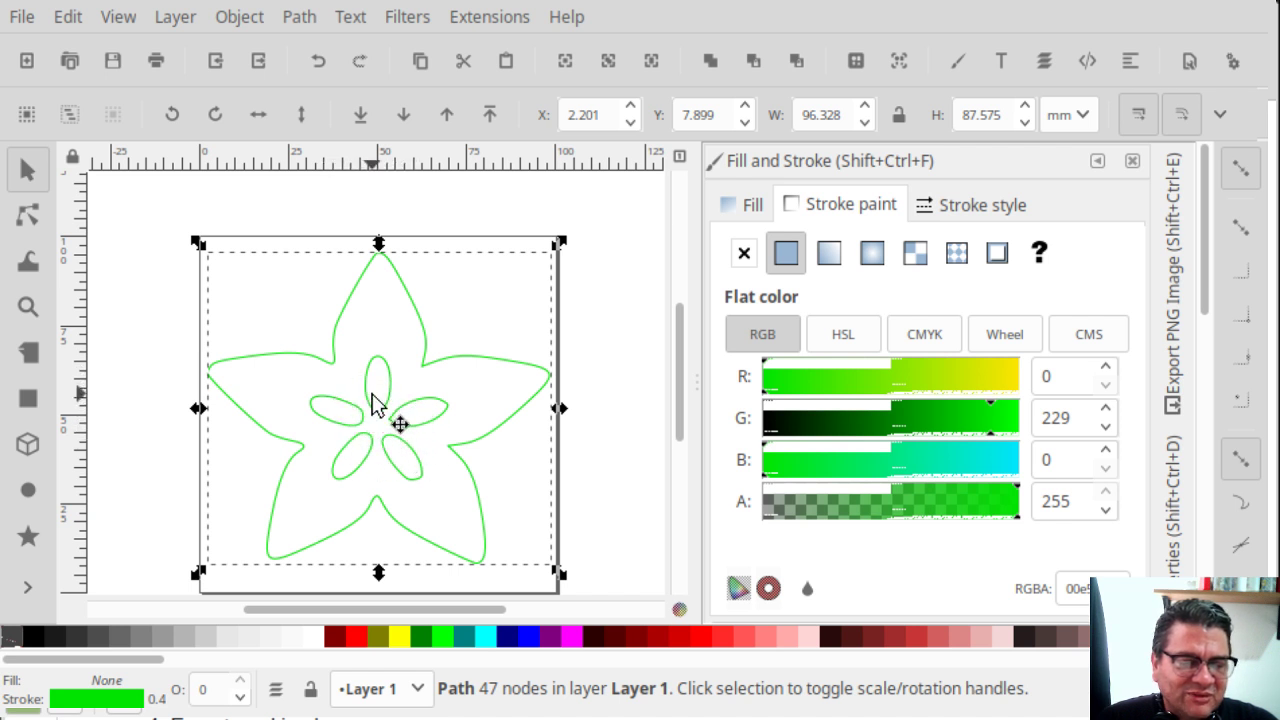
Delete the three nodes of the upper inner petal so that petal is removed from the flower path
left_click(27, 218)
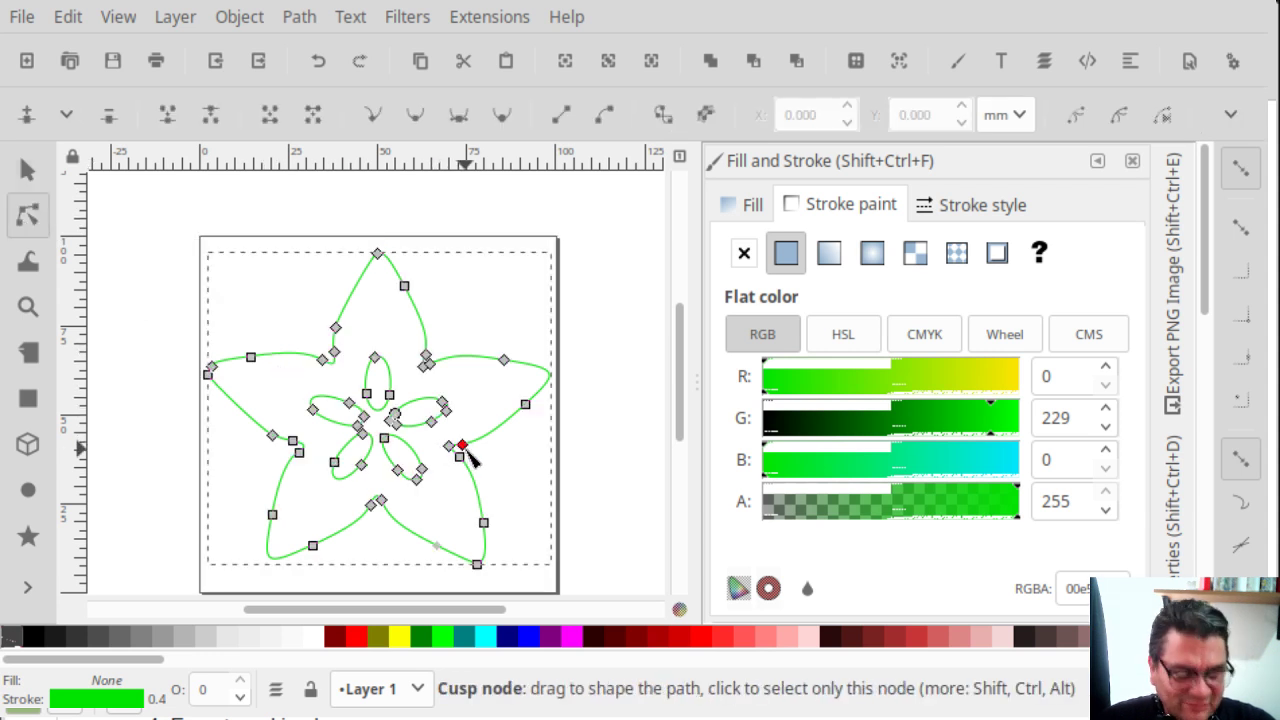
scroll(357, 382, "up", 4, "ctrl")
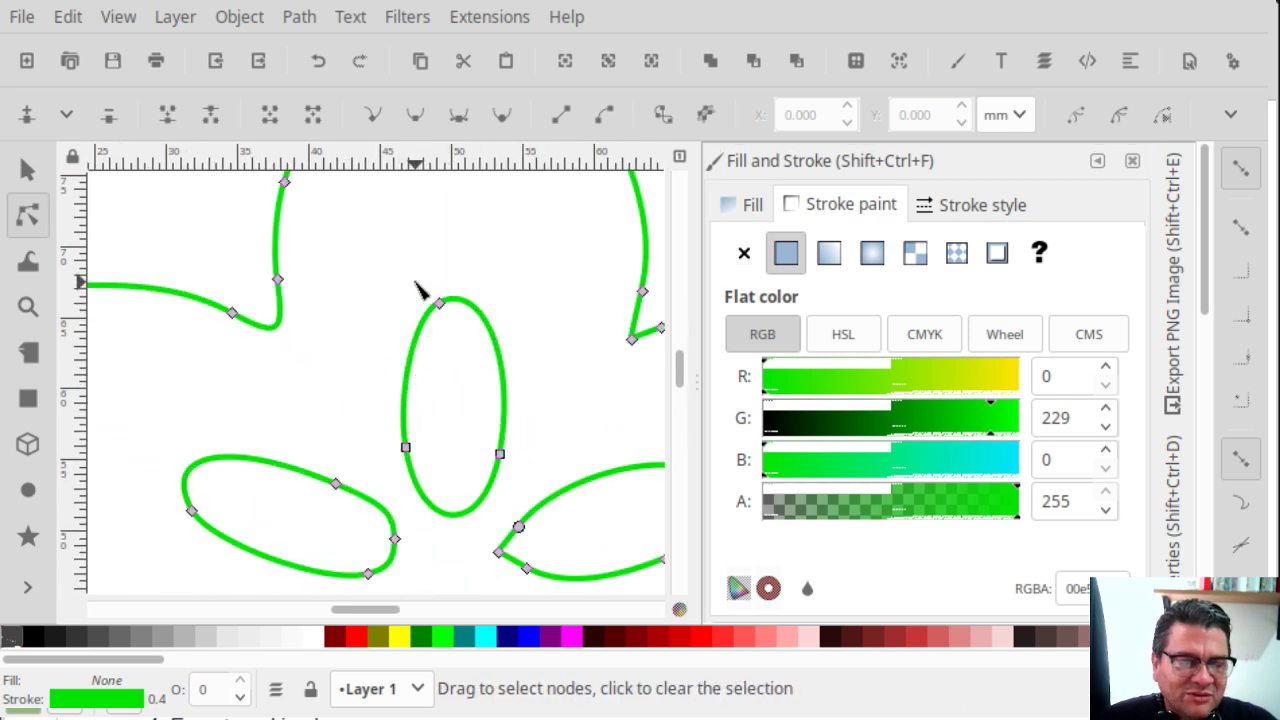
left_click_drag(418, 288, 494, 366)
left_click_drag(368, 395, 440, 477)
left_click_drag(474, 420, 546, 485, "shift")
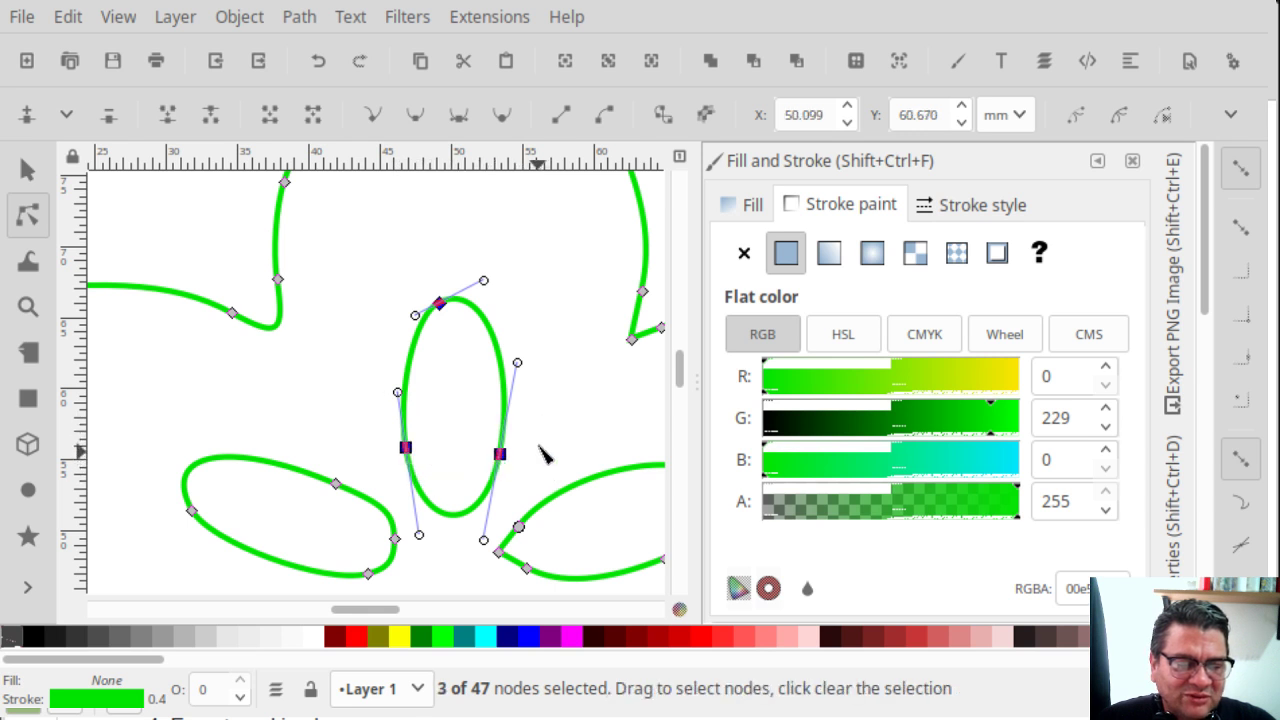
key("Delete")
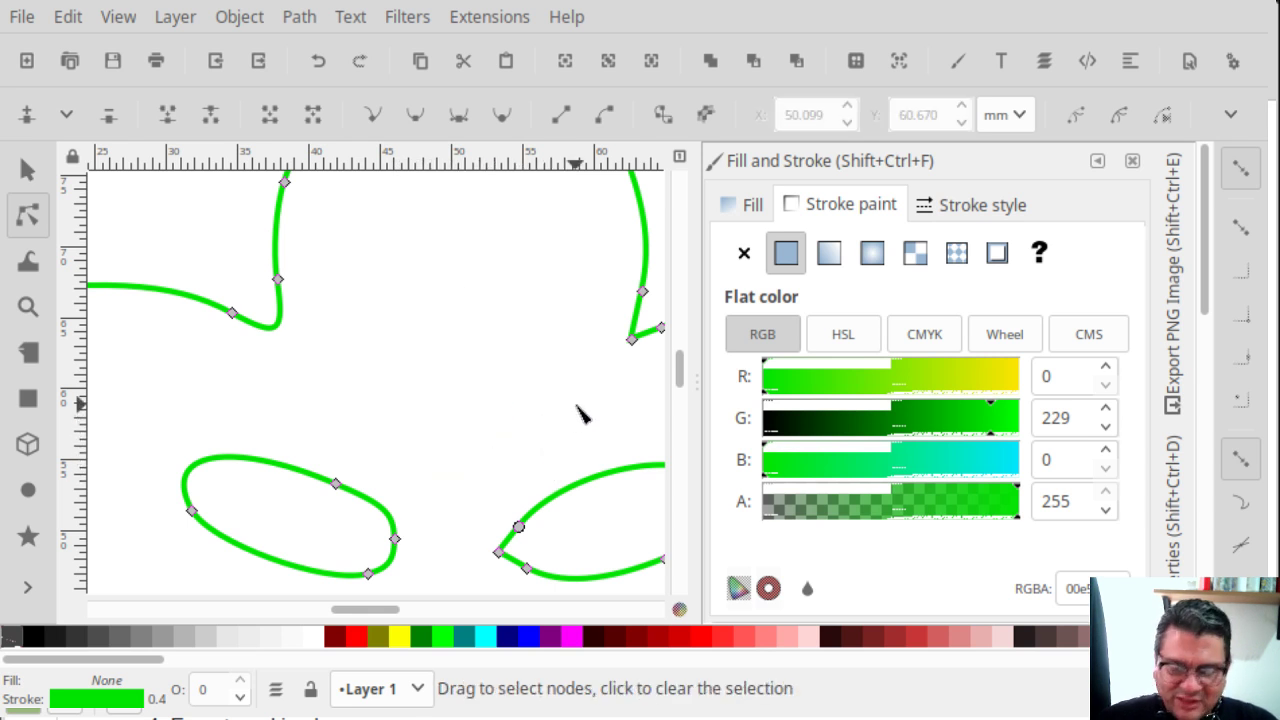
Remove the left inner petal from the flower path by deleting its four nodes
middle_click_drag(477, 449, 540, 301)
key("shift")
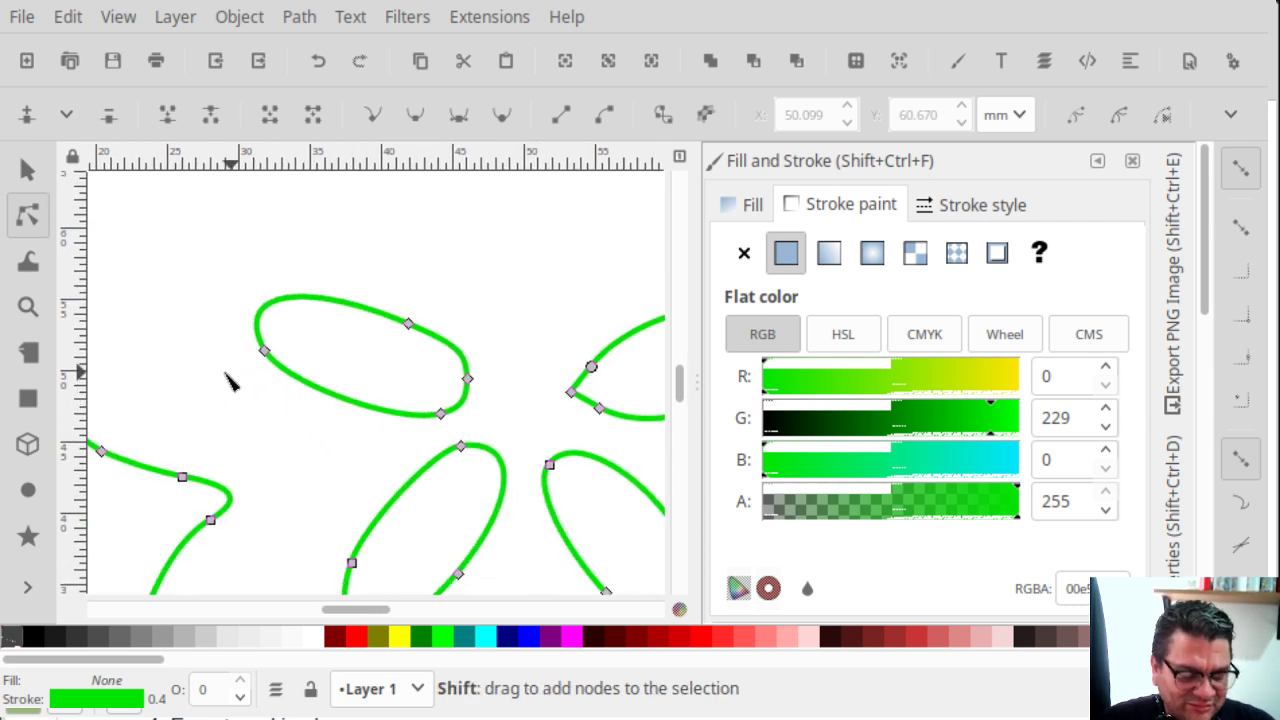
left_click_drag(240, 290, 514, 436, "shift")
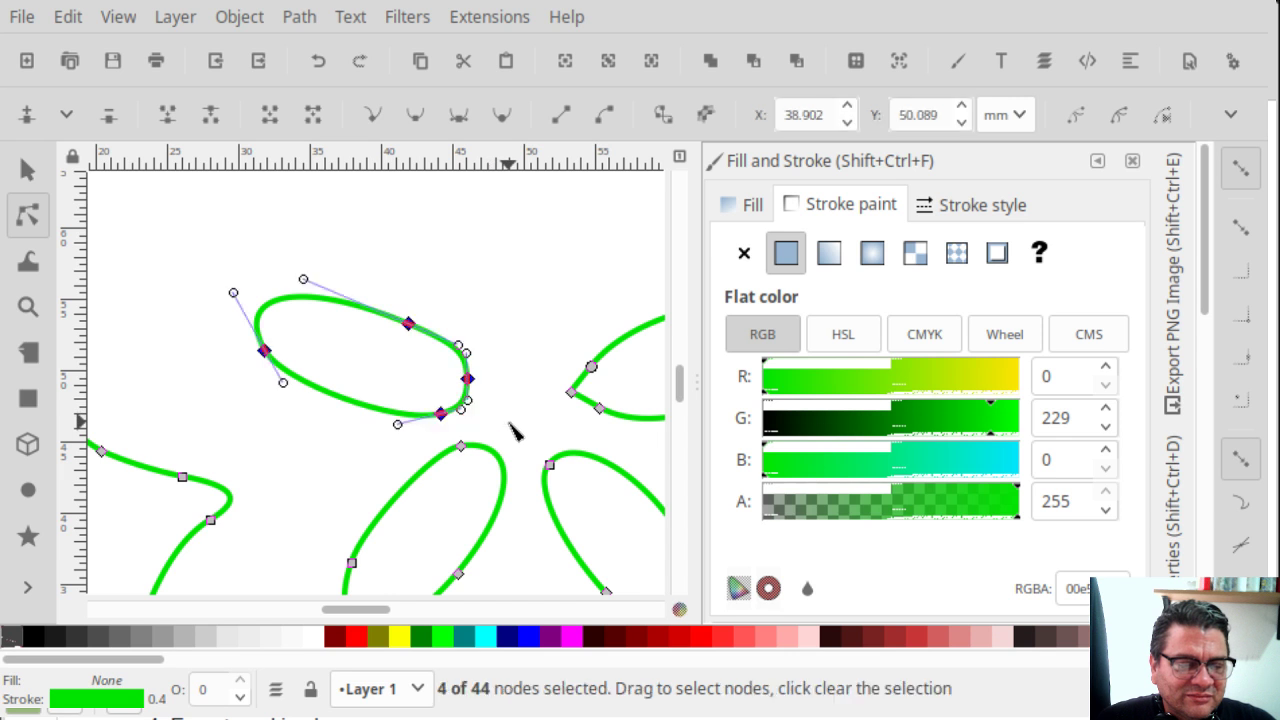
key("Delete")
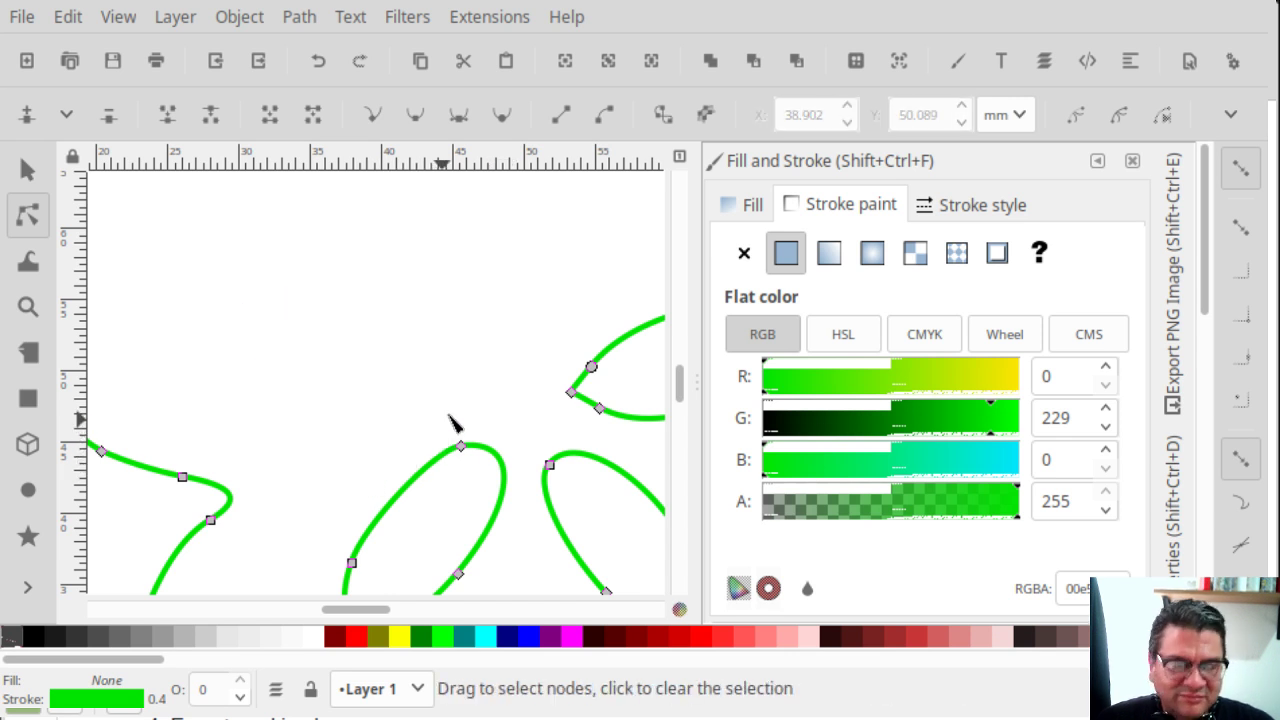
Remove the lower-left inner petal from the flower path by deleting all its nodes
middle_click_drag(451, 423, 372, 213)
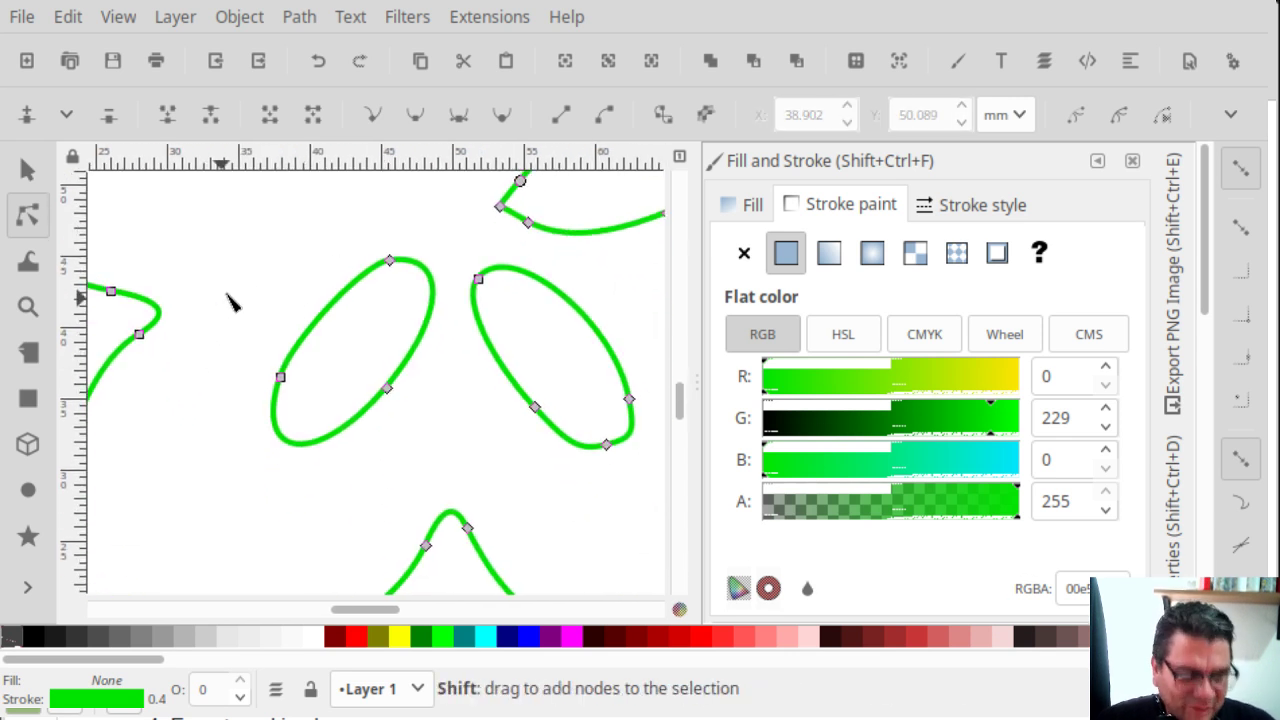
left_click_drag(238, 282, 443, 449, "shift")
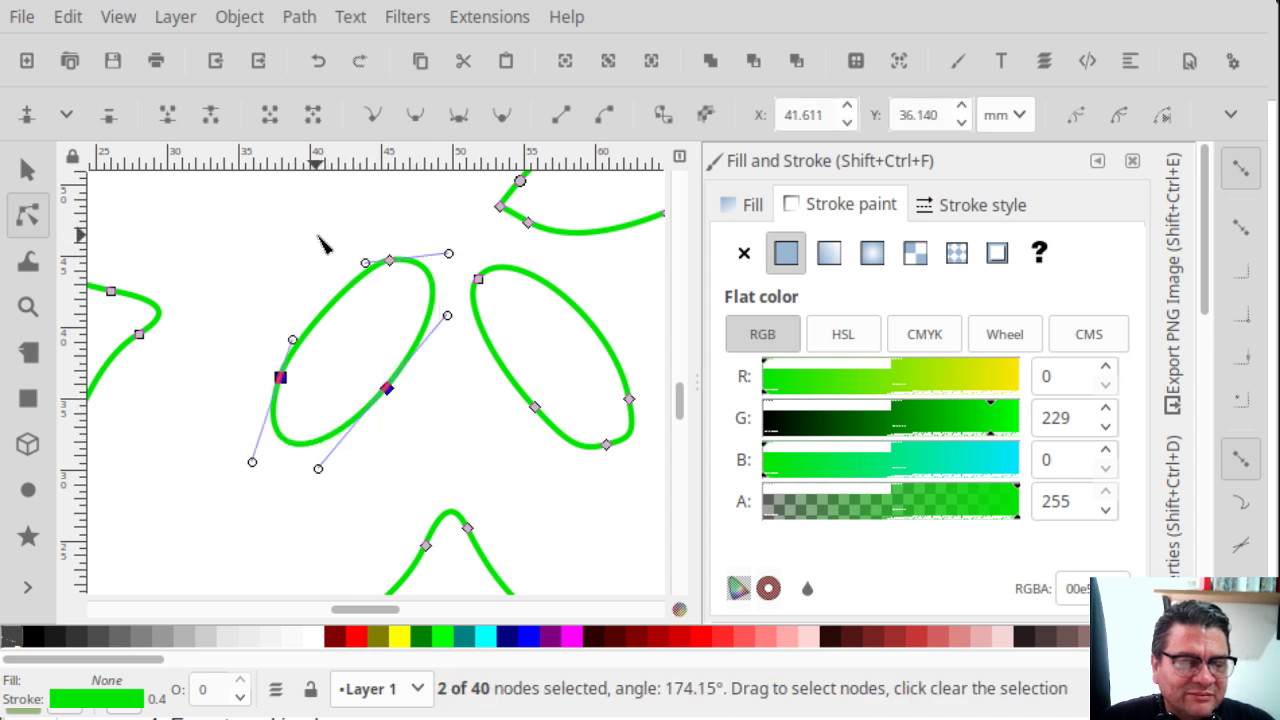
left_click_drag(316, 236, 433, 312)
key("Delete")
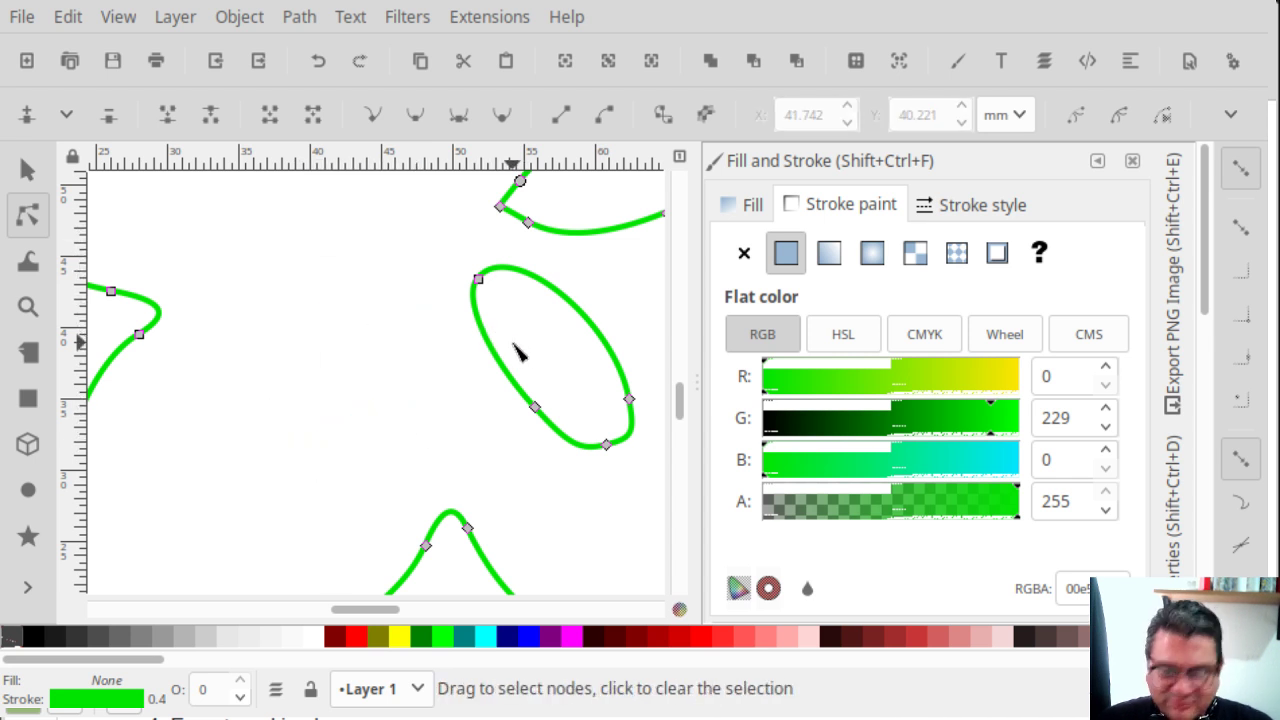
Remove the lower-right inner petal from the flower path by deleting its four nodes
middle_click_drag(517, 351, 389, 374)
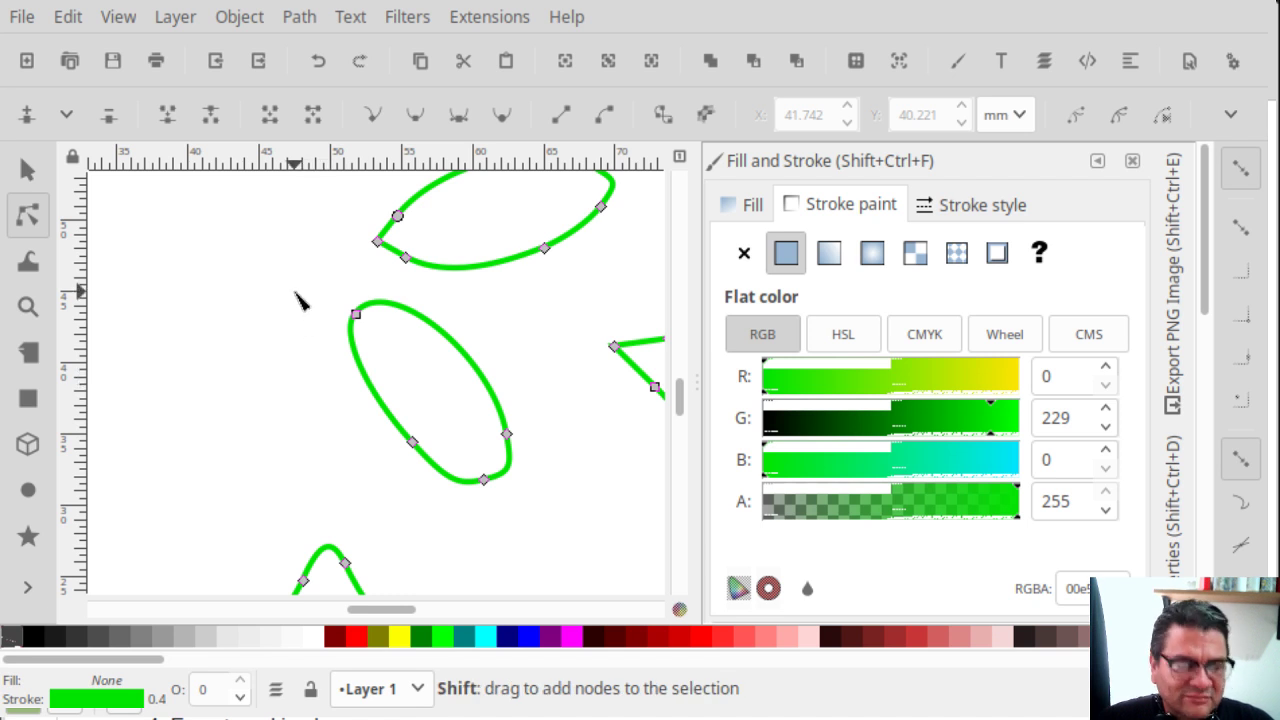
left_click_drag(295, 293, 404, 352, "shift")
left_click_drag(576, 505, 380, 390)
key("Delete")
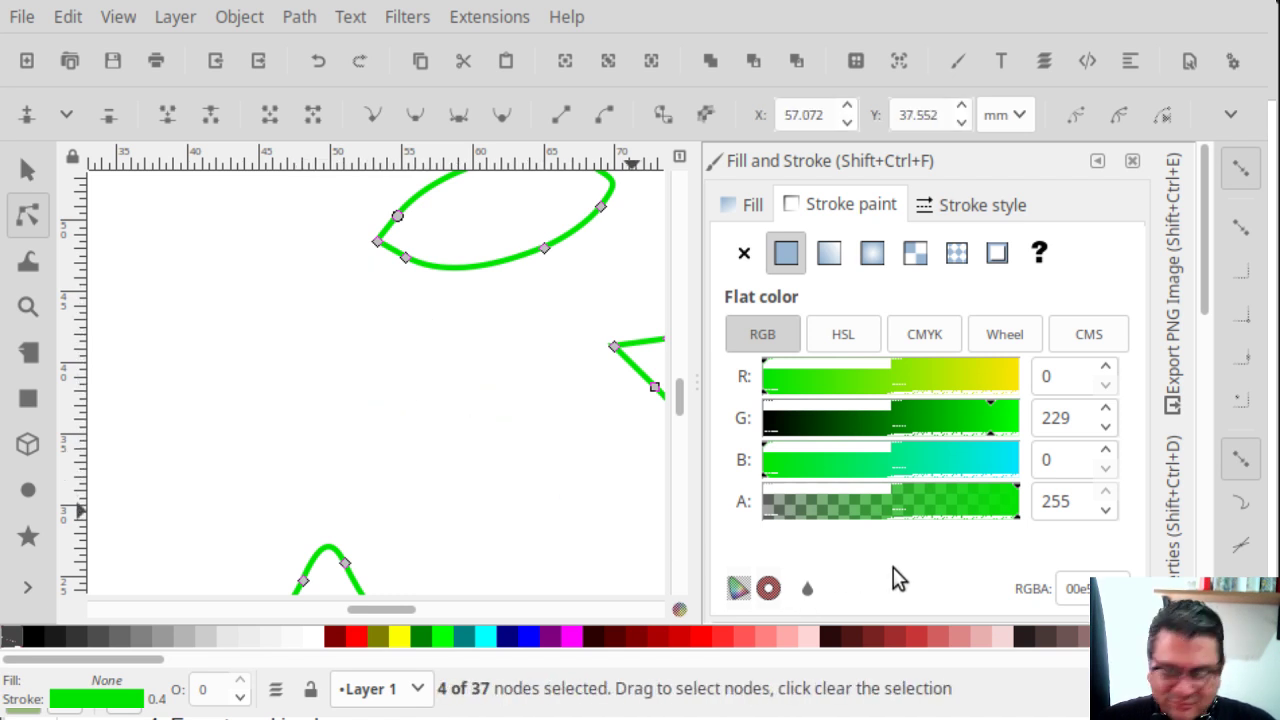
Delete all nodes of the remaining right inner petal, leaving only the flower's outer contour
middle_click_drag(593, 460, 466, 566)
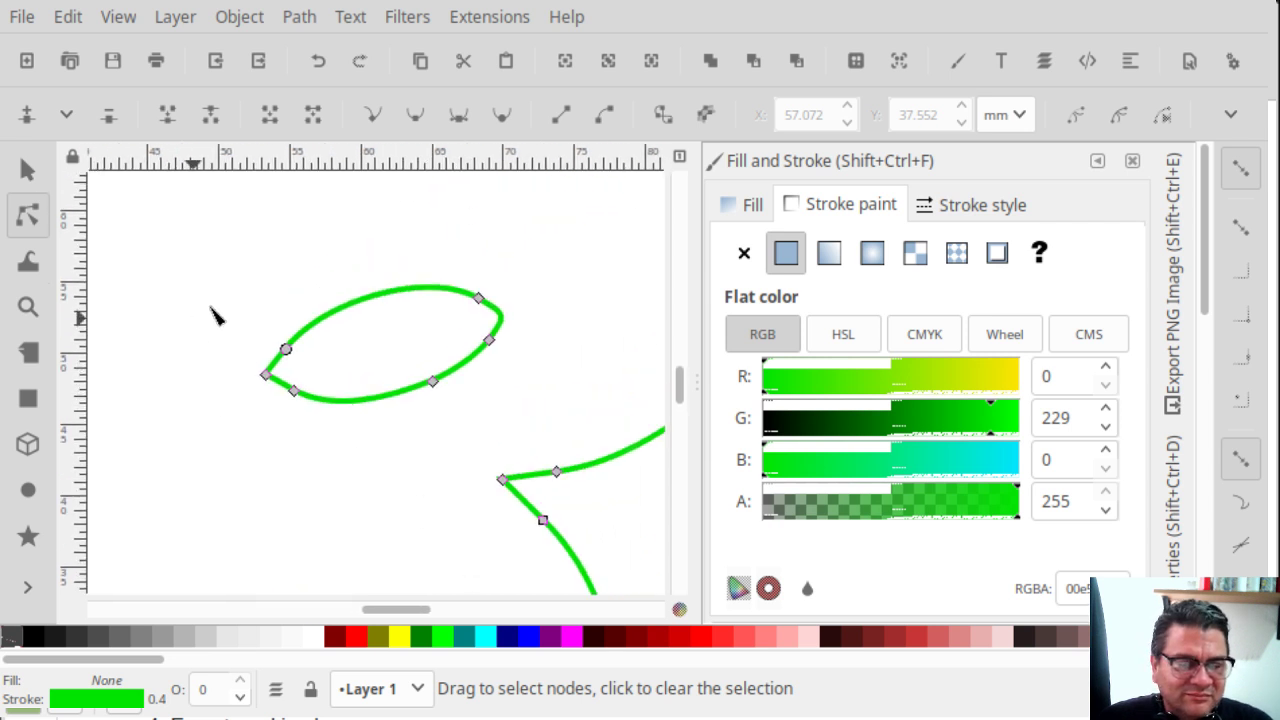
left_click_drag(219, 273, 548, 428, "shift")
key("Delete")
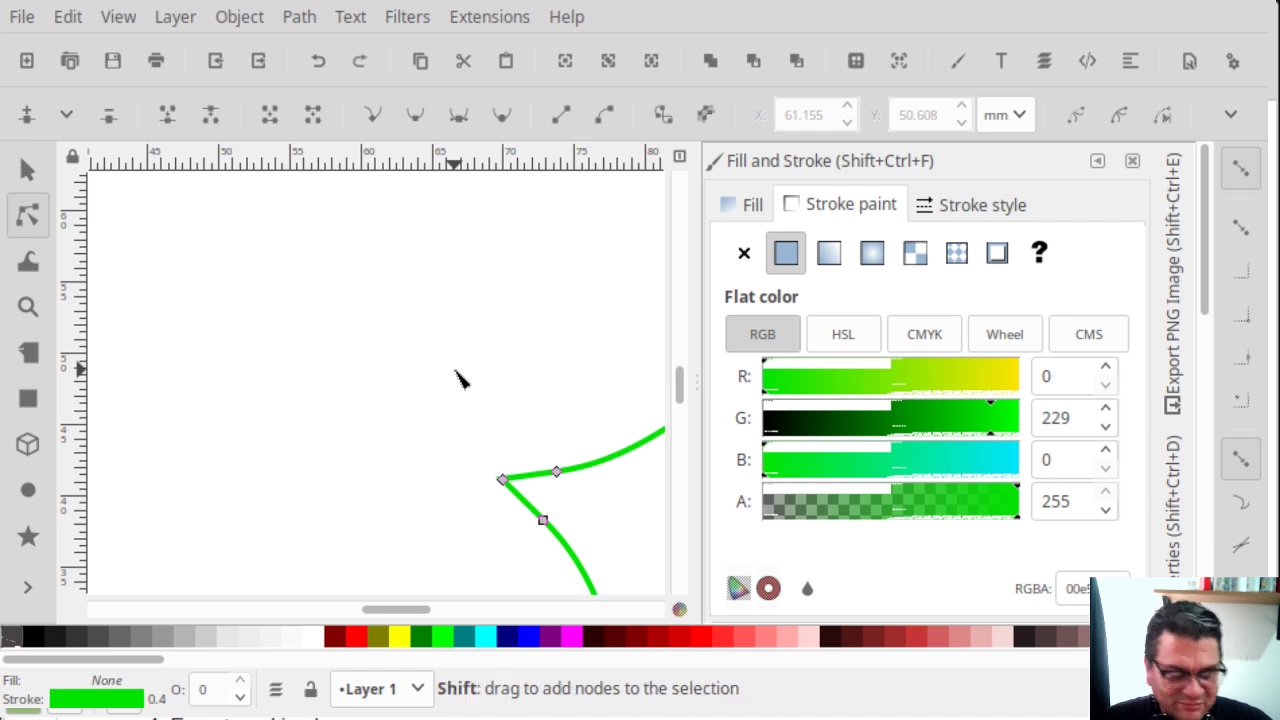
Insert new nodes into every segment of the whole flower outline twice in a row, then save the document
scroll(457, 374, "right", 4, "shift")
scroll(405, 388, "down", 3)
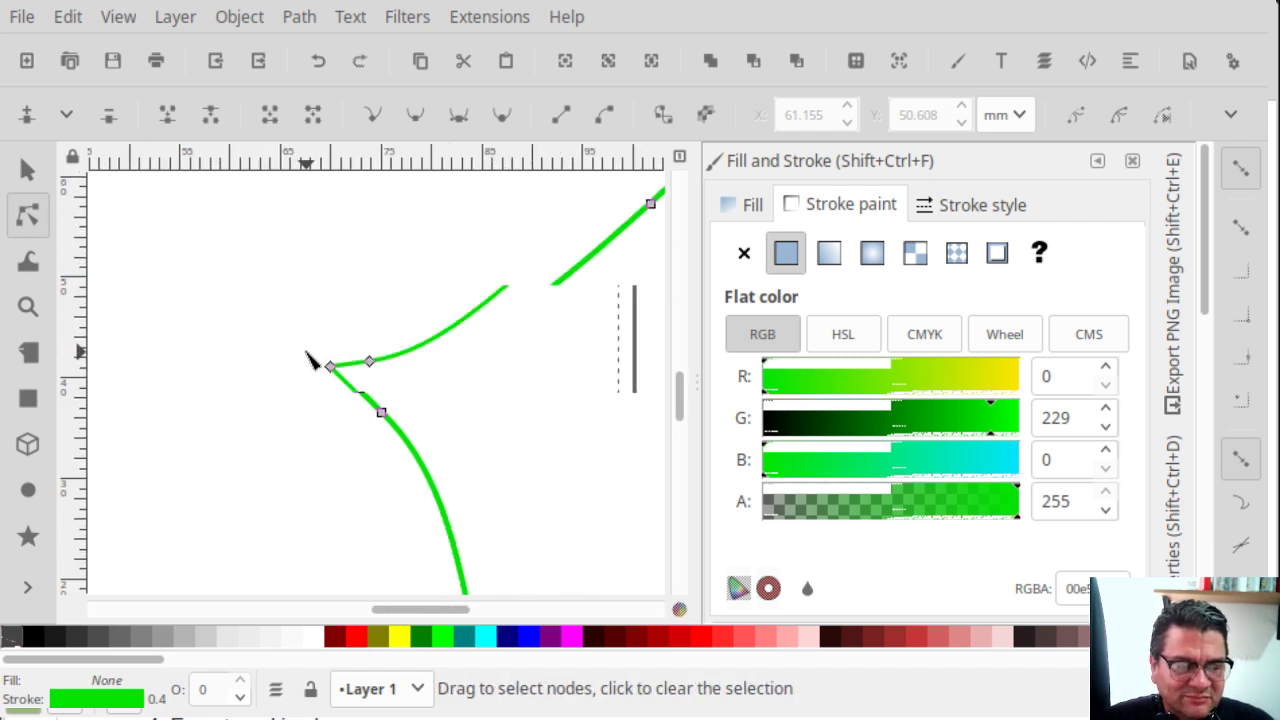
scroll(312, 356, "down", 6, "ctrl")
middle_click_drag(280, 360, 434, 366)
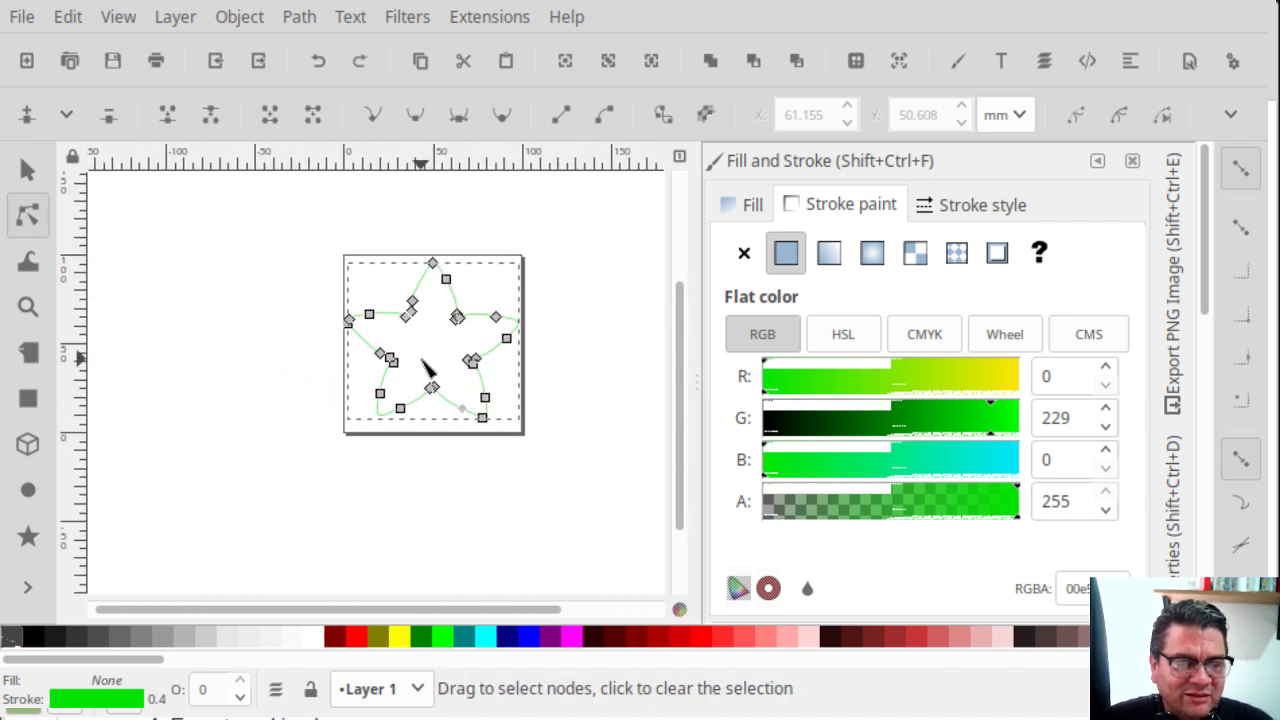
scroll(434, 366, "up", 3, "ctrl")
middle_click_drag(394, 407, 344, 398)
scroll(349, 431, "down", 1, "ctrl")
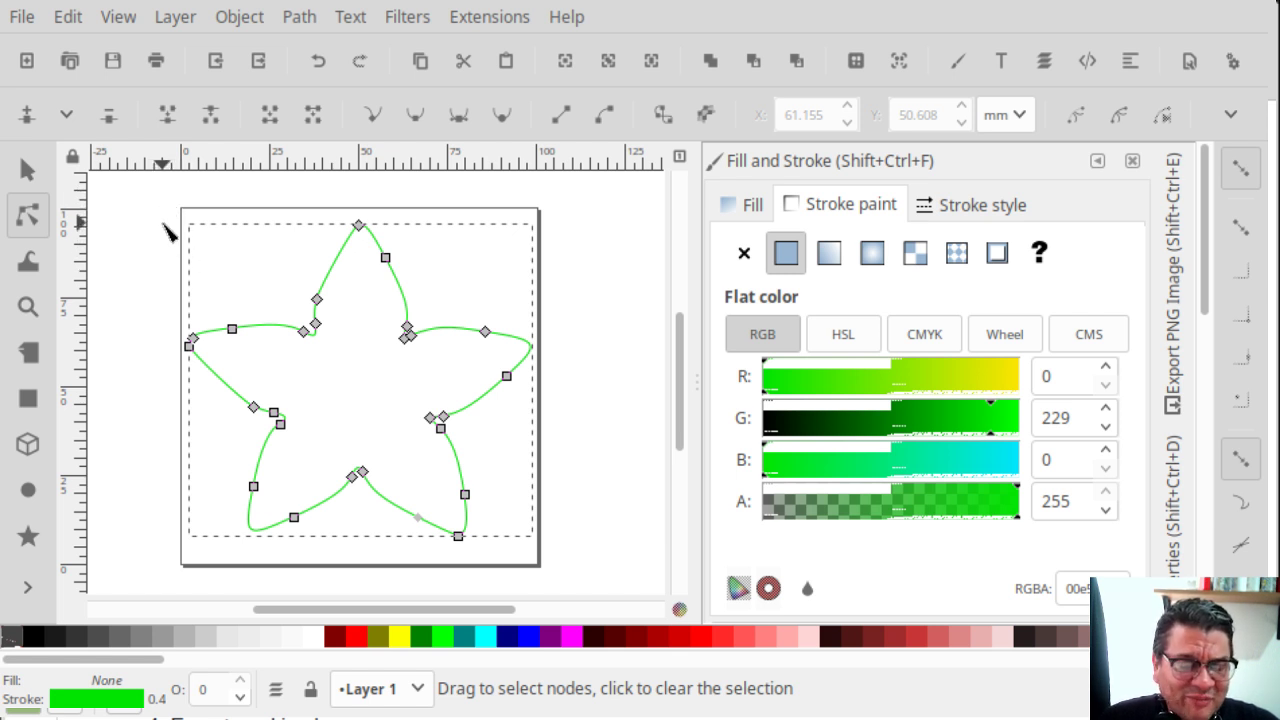
left_click_drag(162, 193, 603, 580)
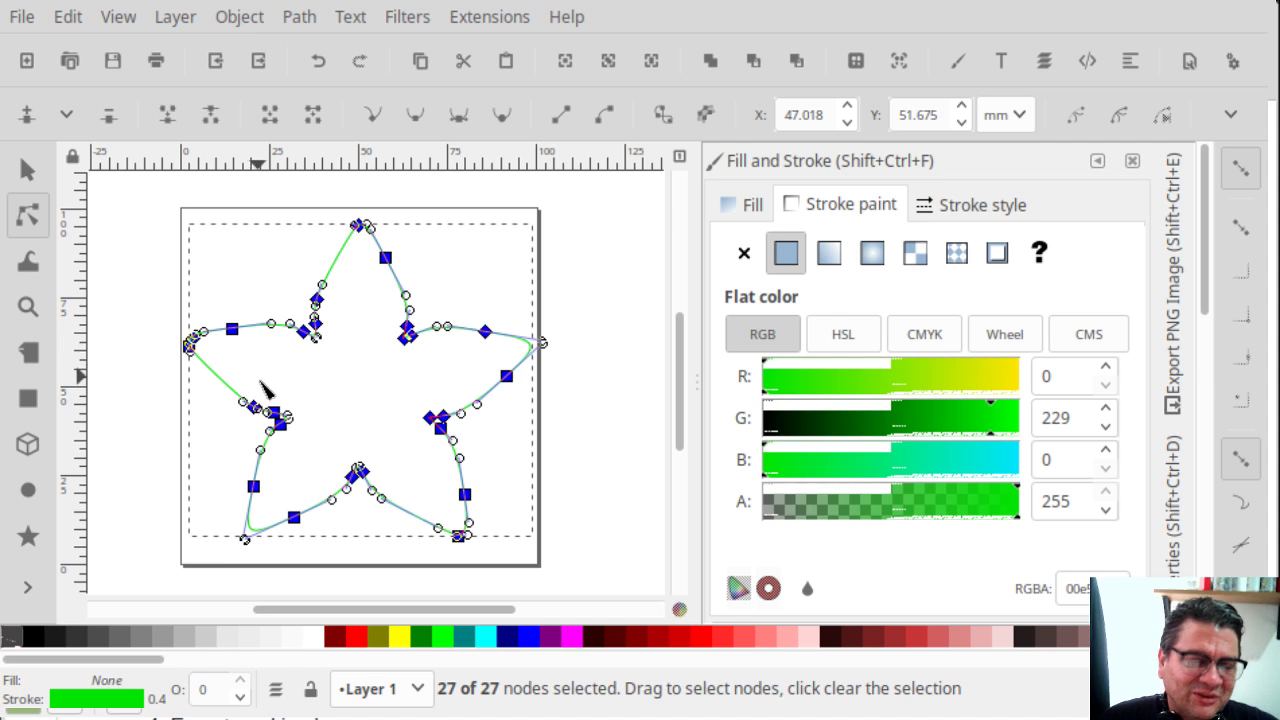
left_click(27, 116)
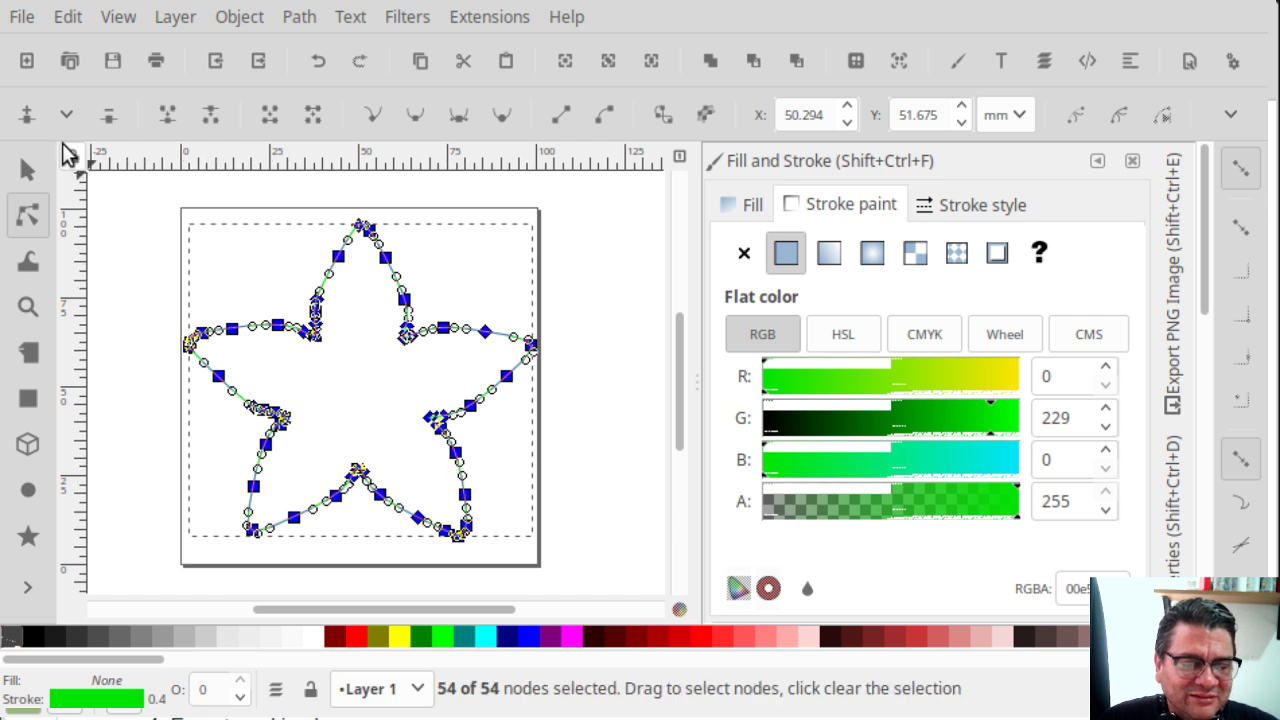
left_click(27, 116)
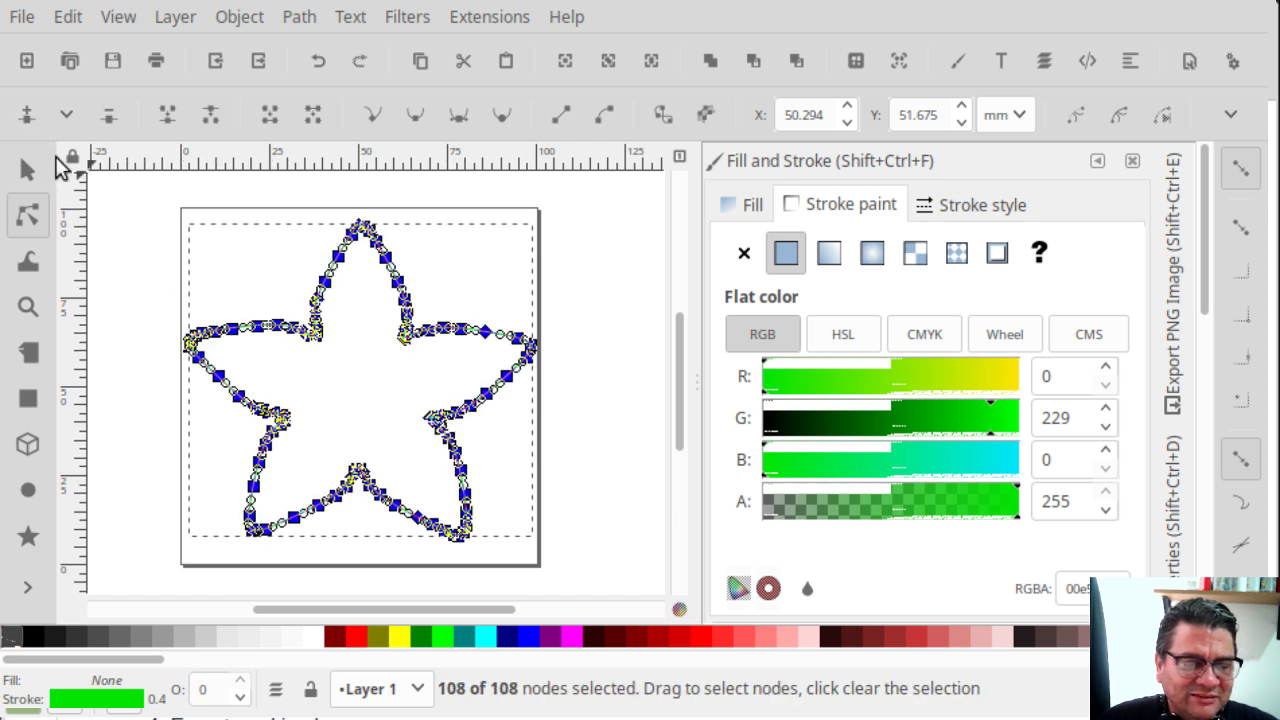
left_click(113, 61)
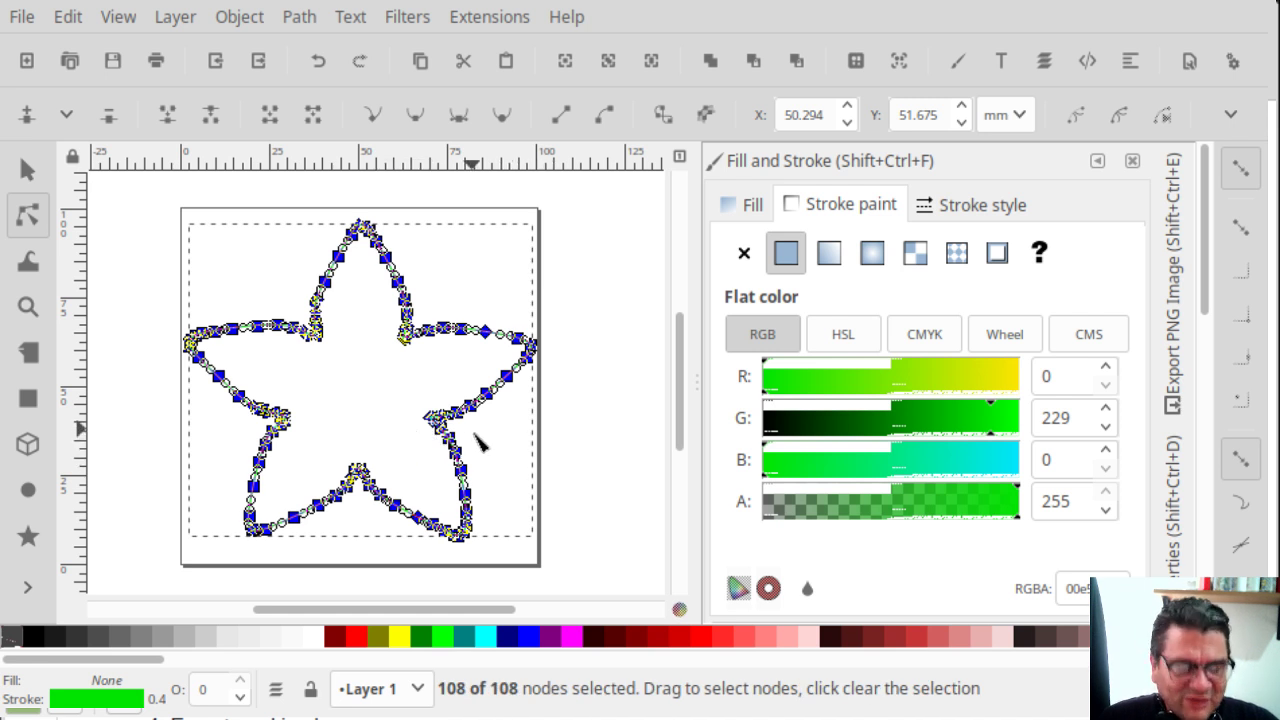
Examine how closely the nodes are spaced along the curves and corners of the flower outline
scroll(478, 424, "up", 4, "ctrl")
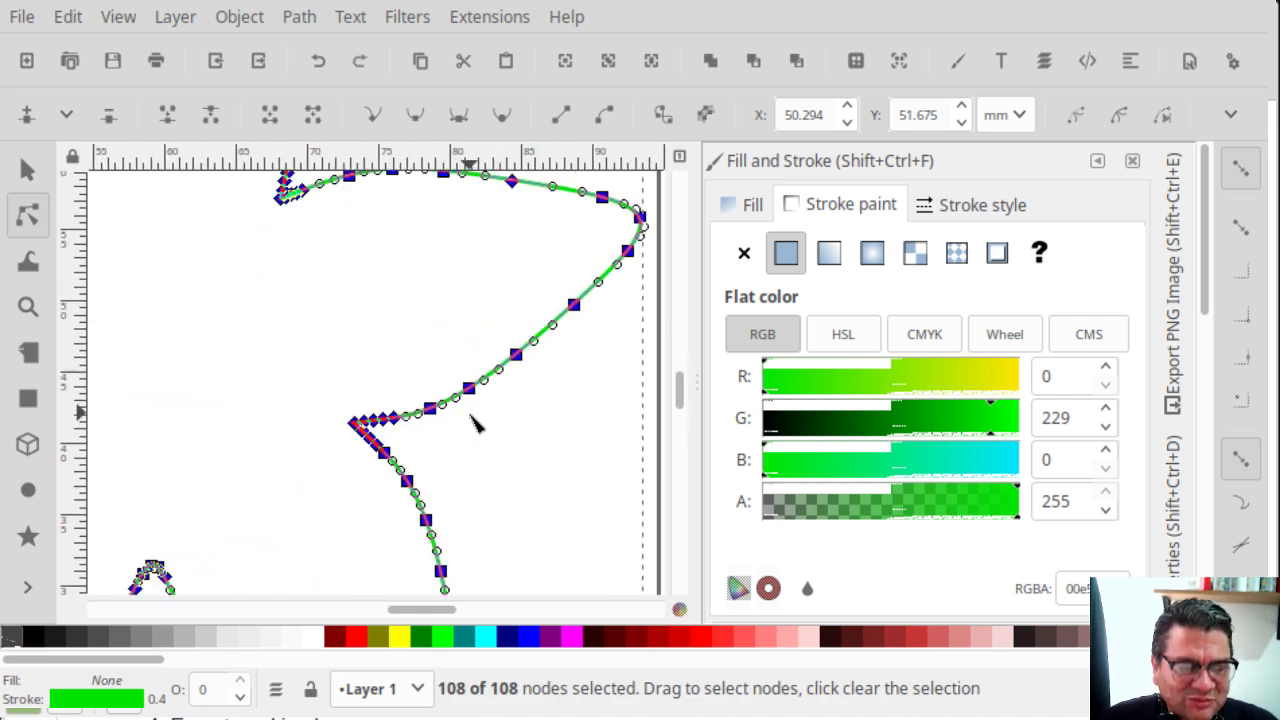
scroll(478, 424, "down", 5, "ctrl")
scroll(531, 387, "up", 4, "ctrl")
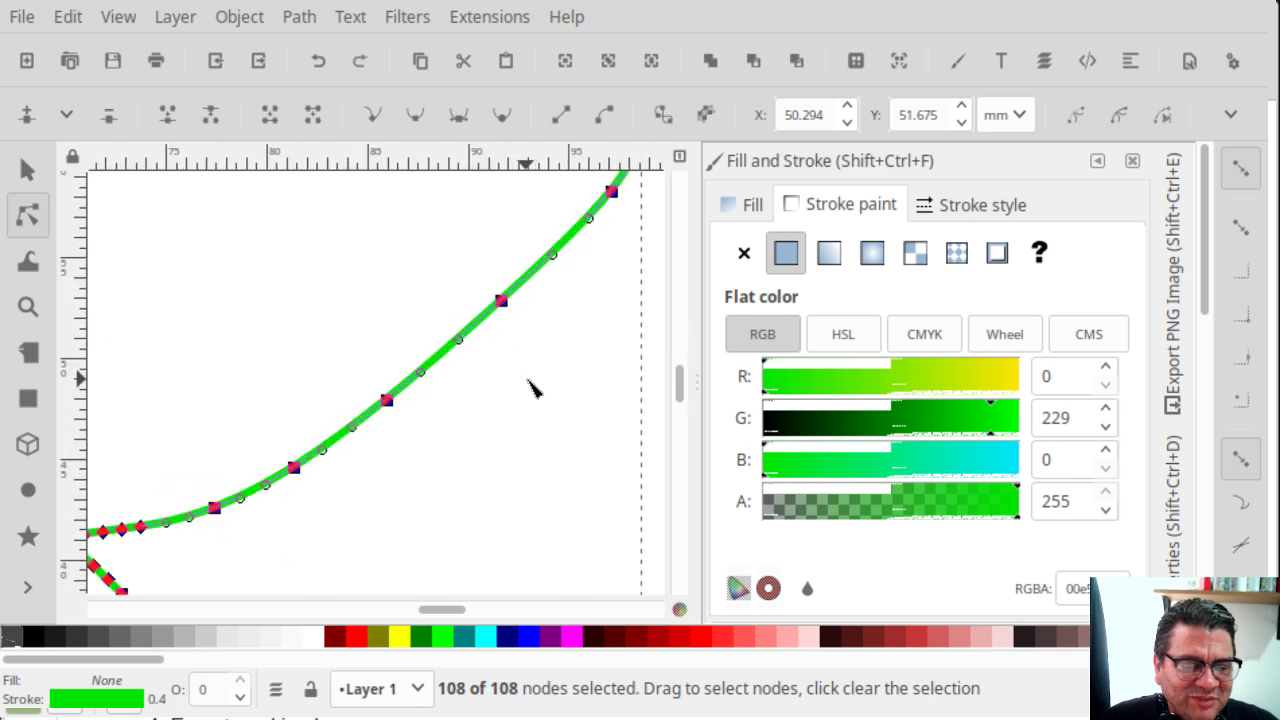
scroll(531, 387, "down", 4, "ctrl")
scroll(444, 392, "up", 3, "ctrl")
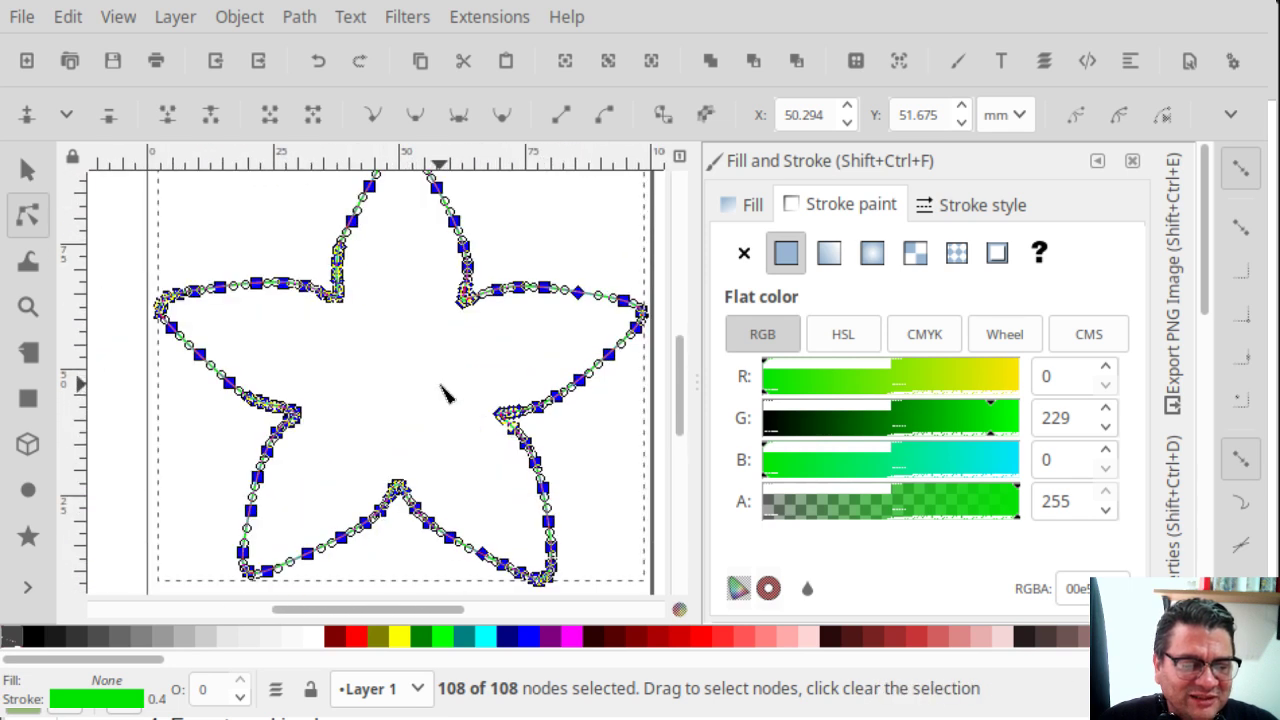
scroll(444, 392, "down", 4, "ctrl")
scroll(444, 392, "up", 2, "ctrl")
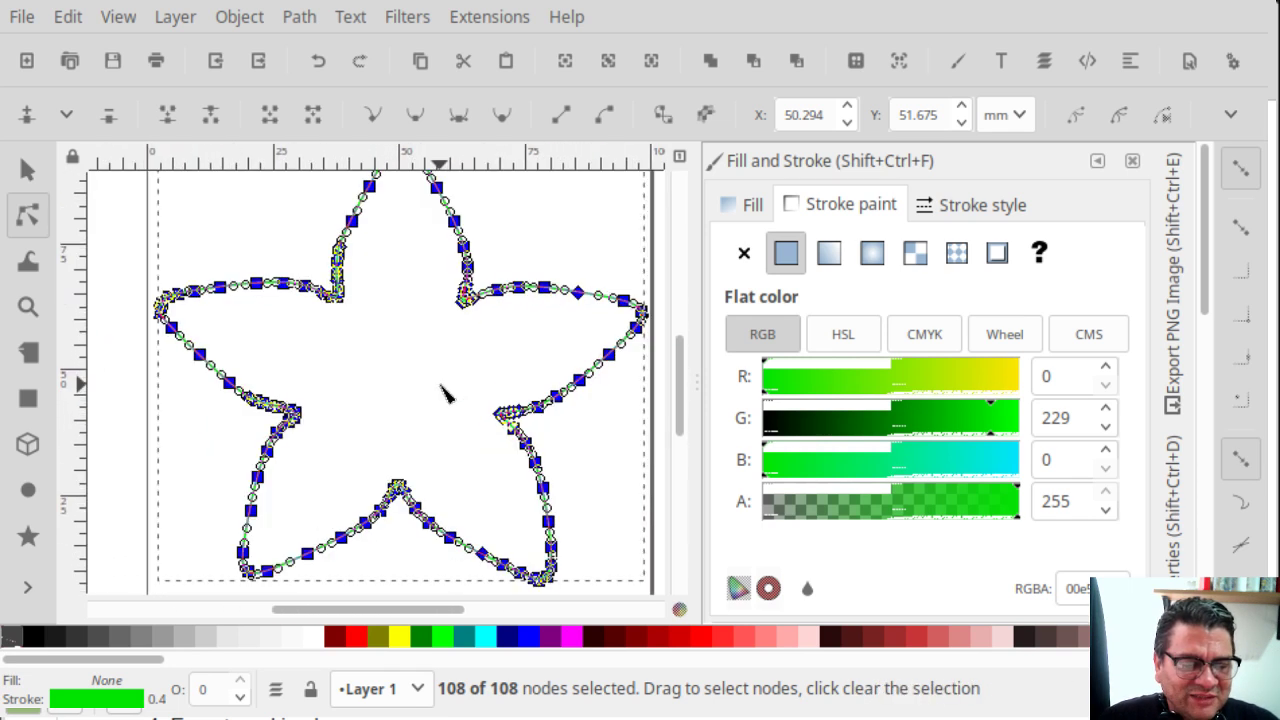
middle_click_drag(444, 392, 371, 409)
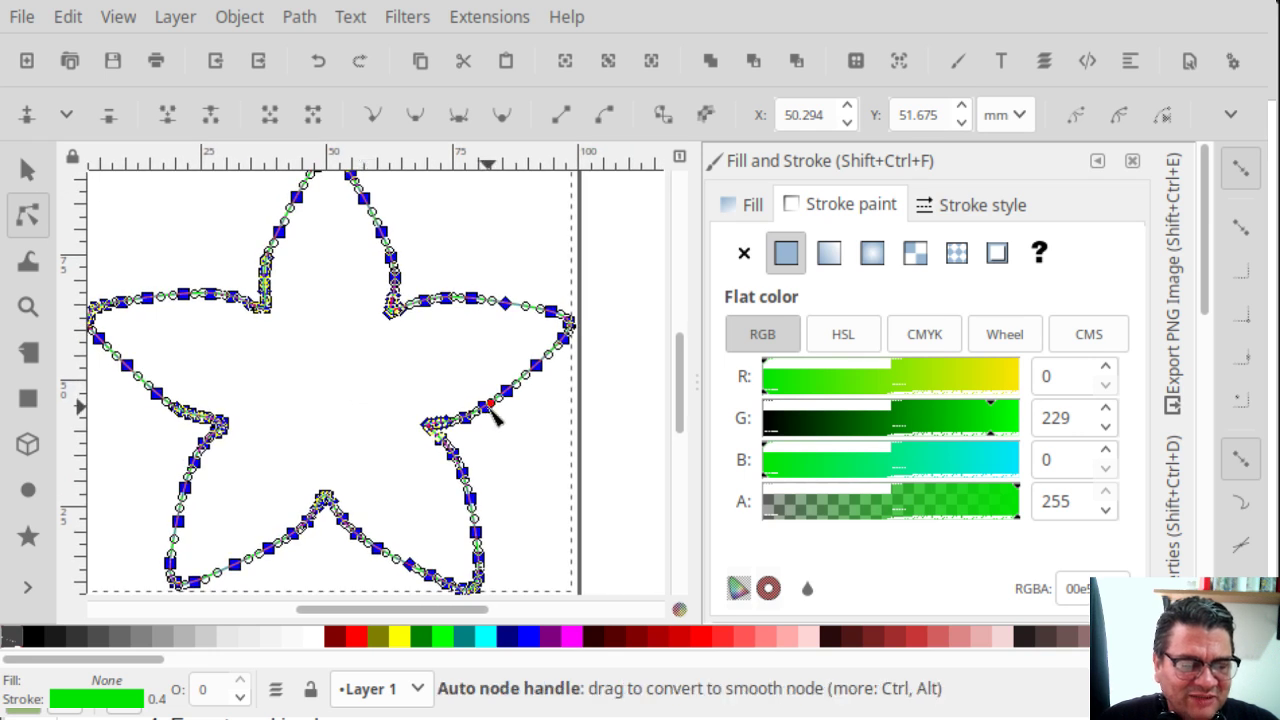
scroll(535, 405, "up", 3, "ctrl")
scroll(535, 405, "down", 3, "ctrl")
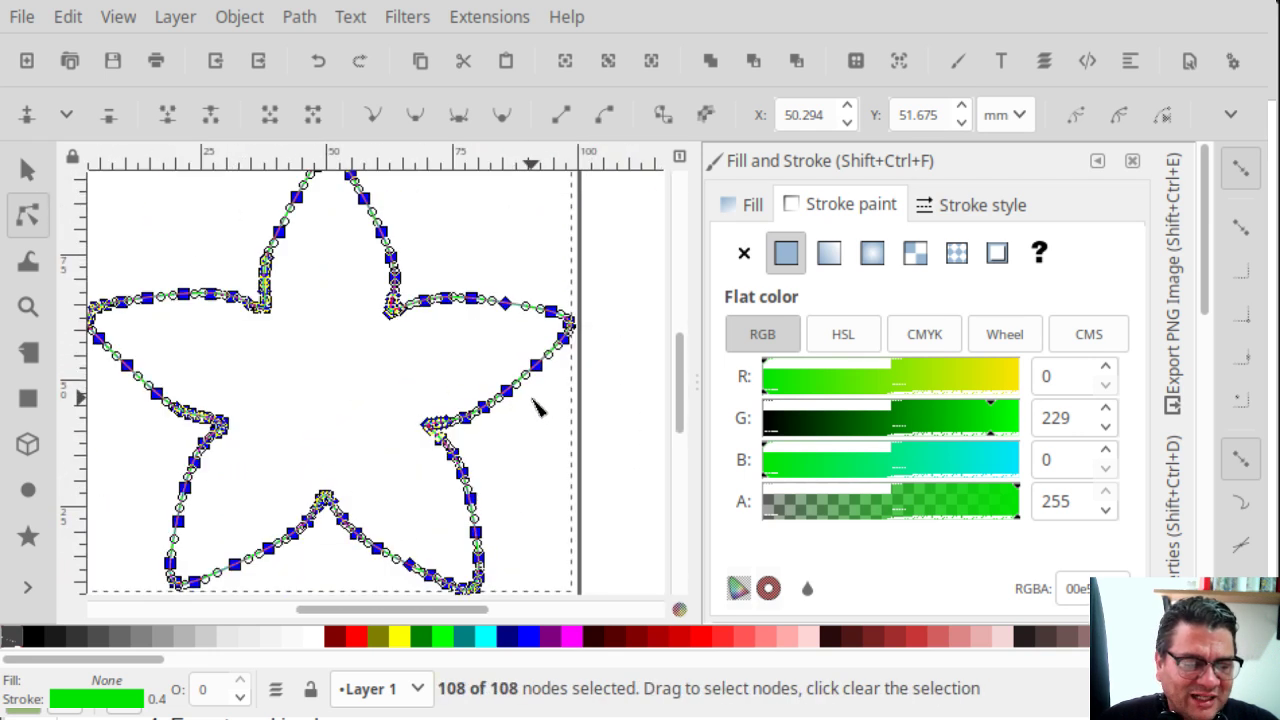
scroll(374, 380, "down", 1, "ctrl")
middle_click_drag(374, 380, 414, 385)
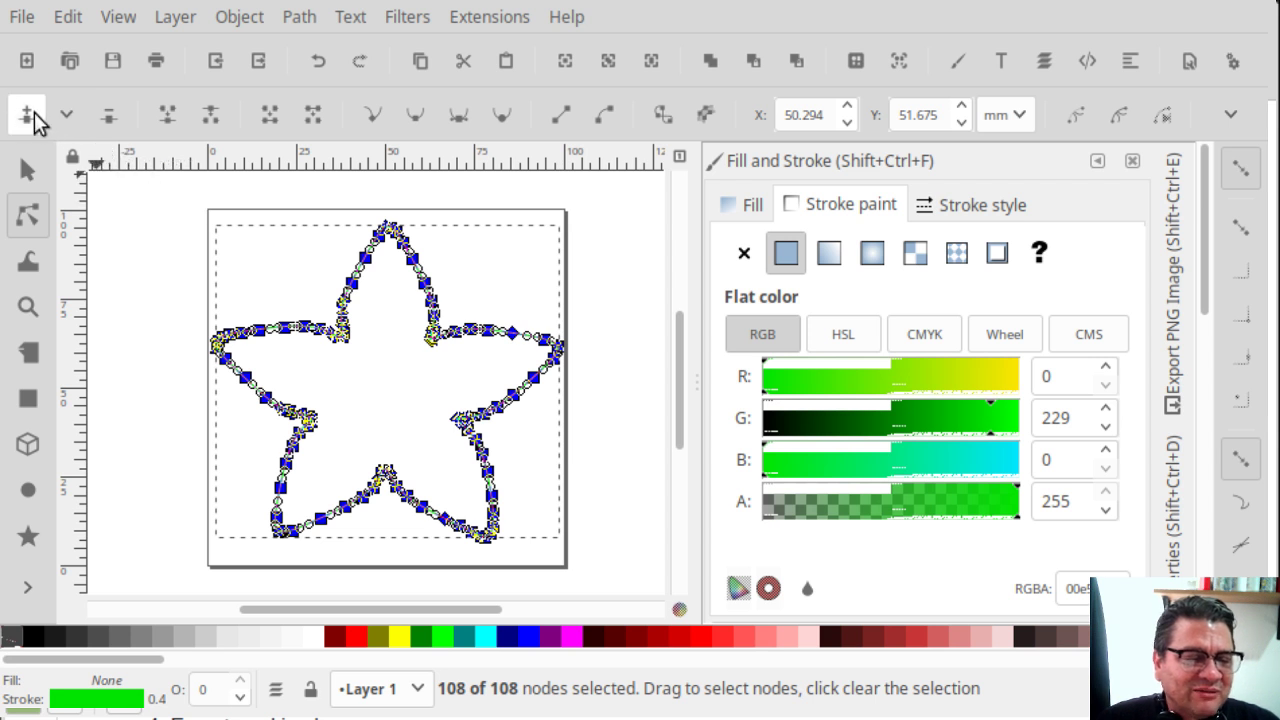
Insert one more round of nodes into all segments of the flower outline and check their spacing up close
left_click(27, 114)
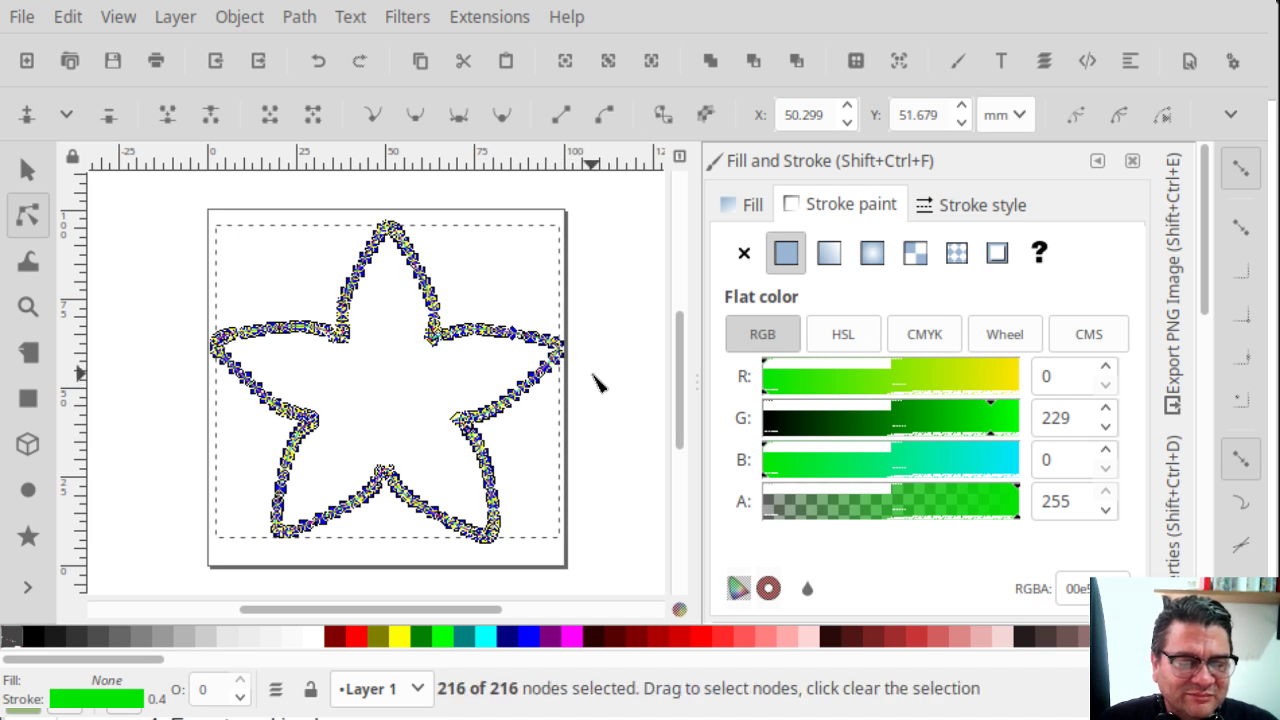
scroll(595, 383, "up", 3)
scroll(589, 389, "down", 4)
scroll(608, 351, "up", 4, "ctrl")
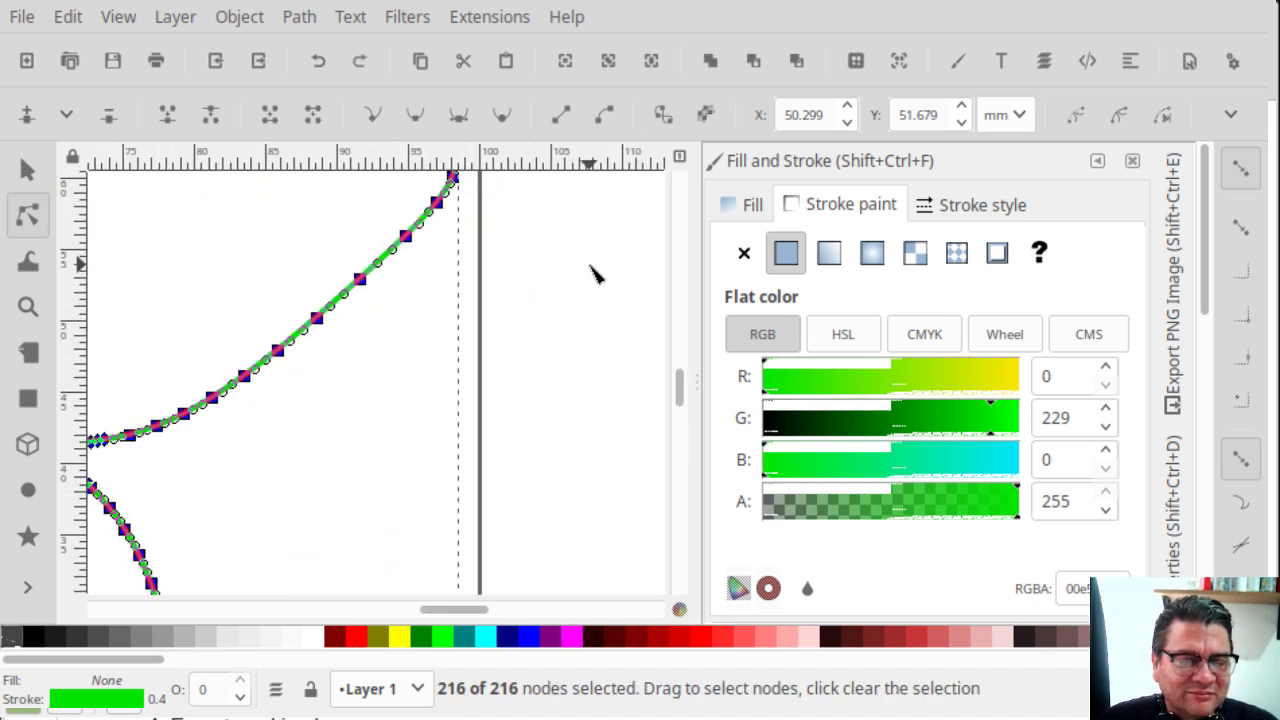
scroll(592, 276, "down", 2, "ctrl")
scroll(591, 278, "down", 4, "ctrl")
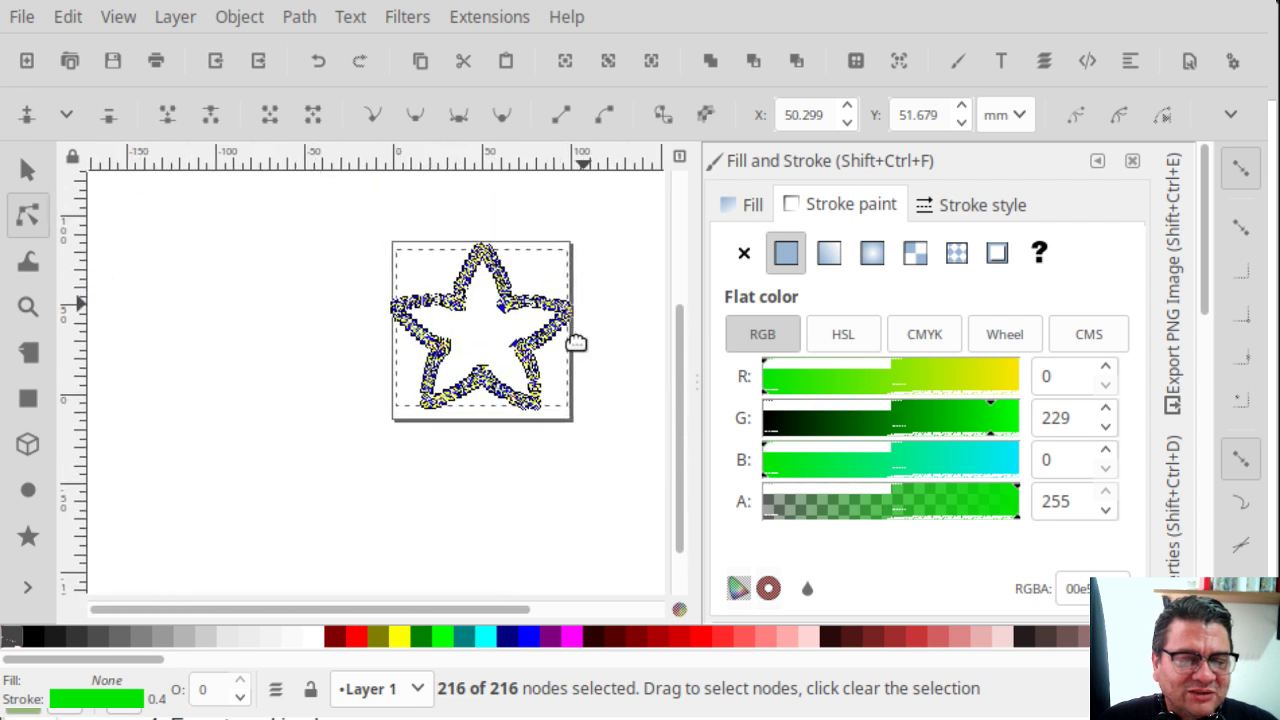
middle_click_drag(574, 340, 517, 360)
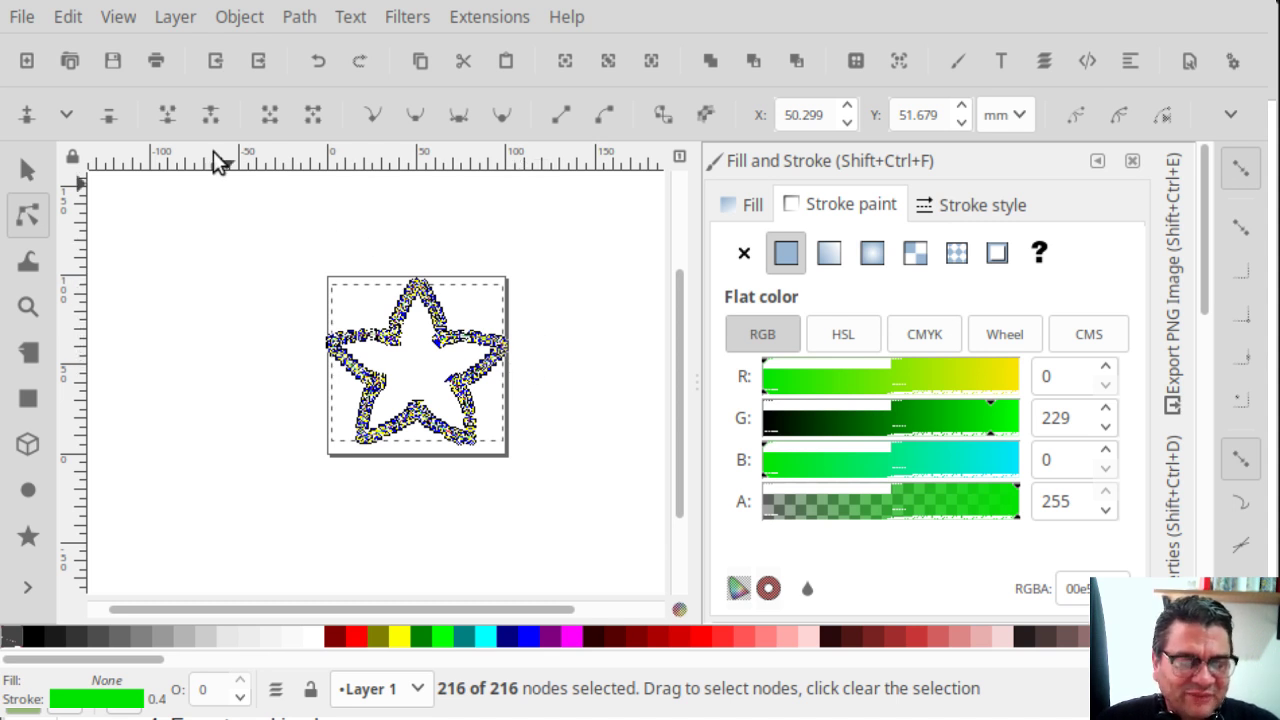
Switch to the file manager to view the image files in the KiCad_Badge/images/Source folder
left_click(25, 20)
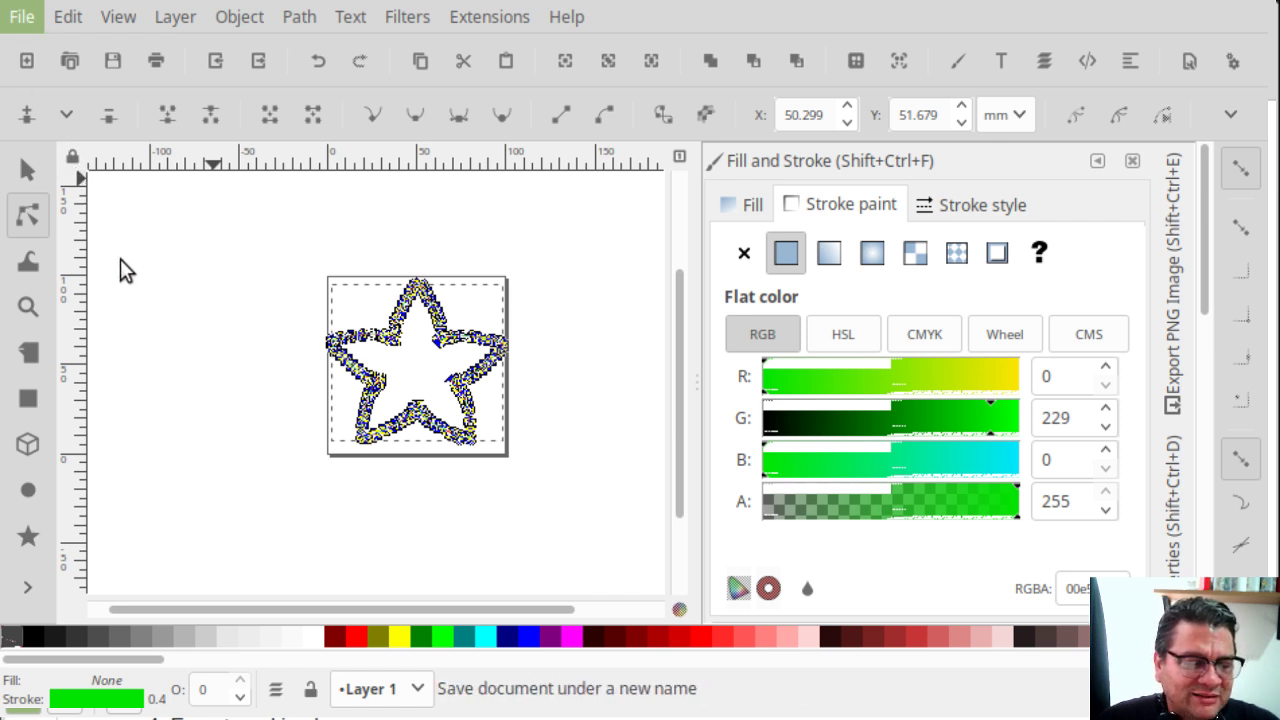
key("Escape")
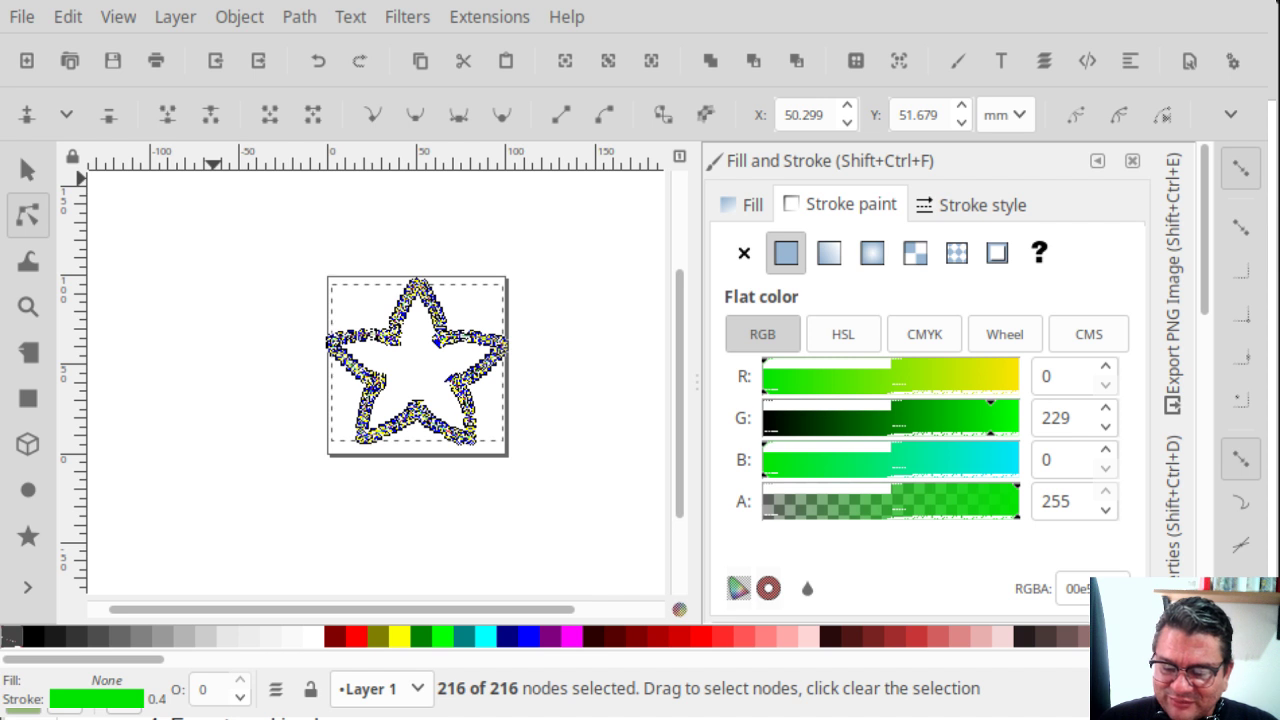
key("alt+Tab")
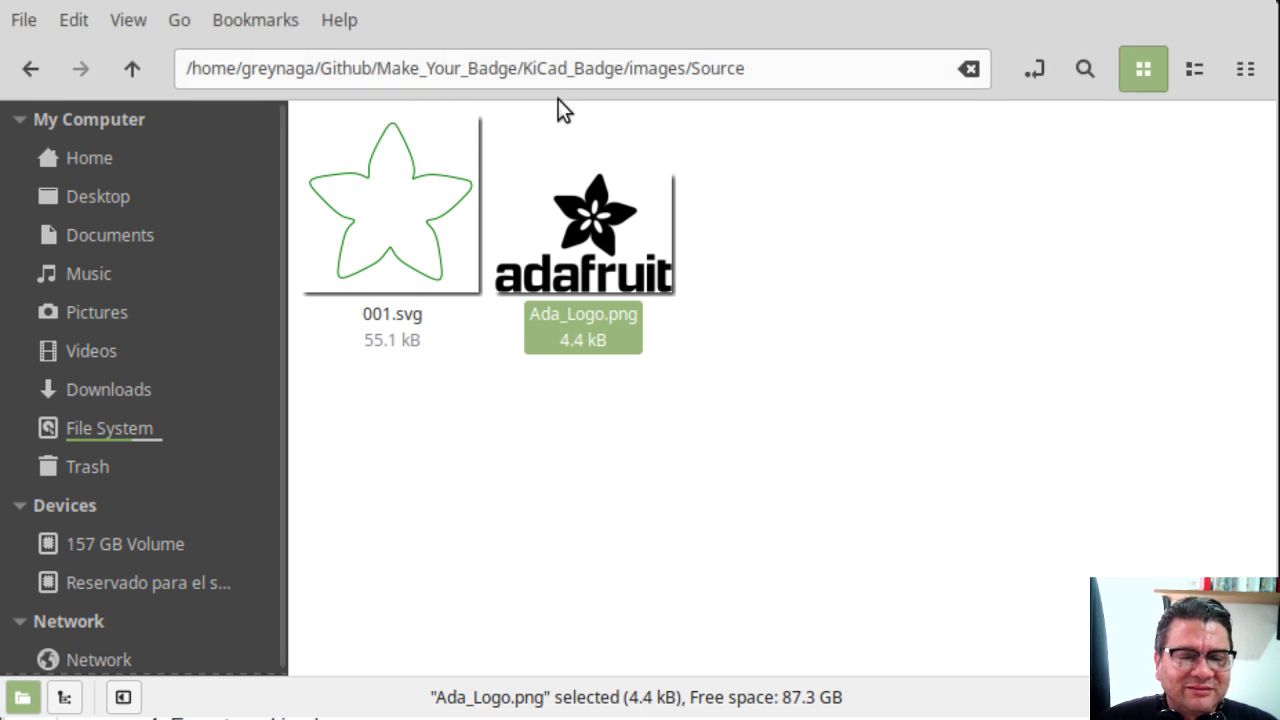
Open the Convert folder inside KiCad_Badge/images to check its contents
left_click(129, 86)
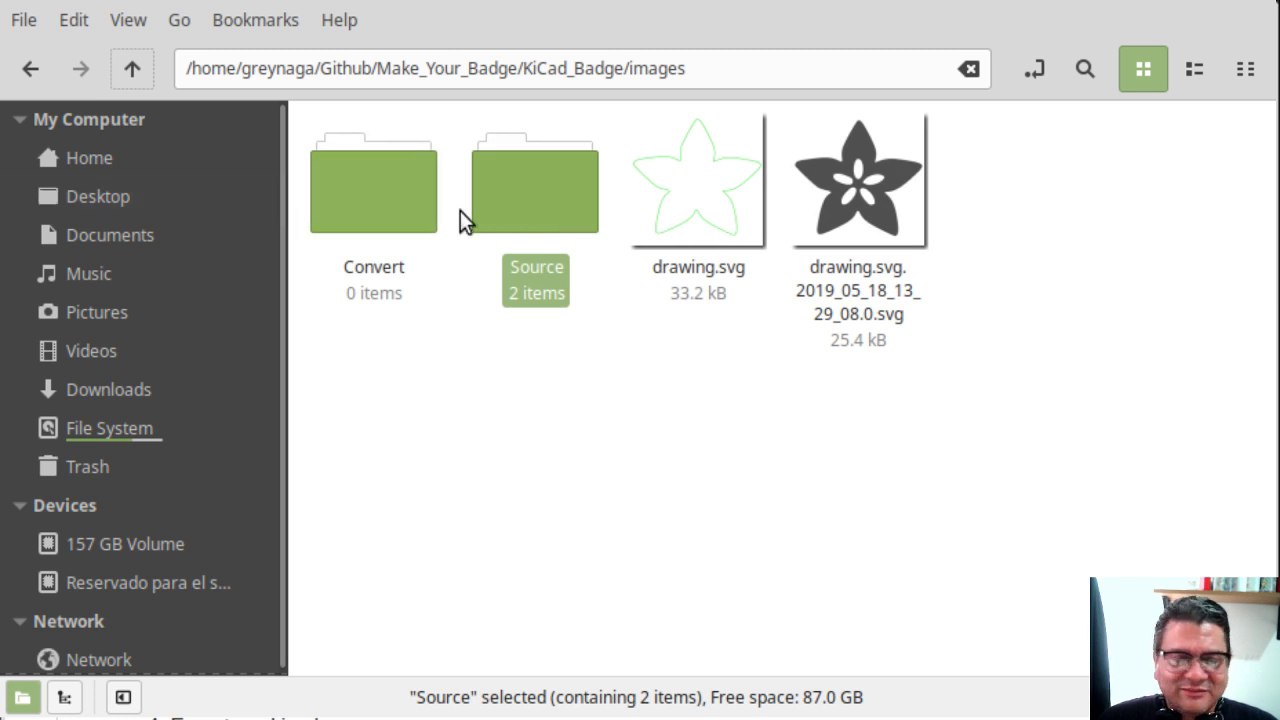
left_click(356, 193)
double_click(356, 191)
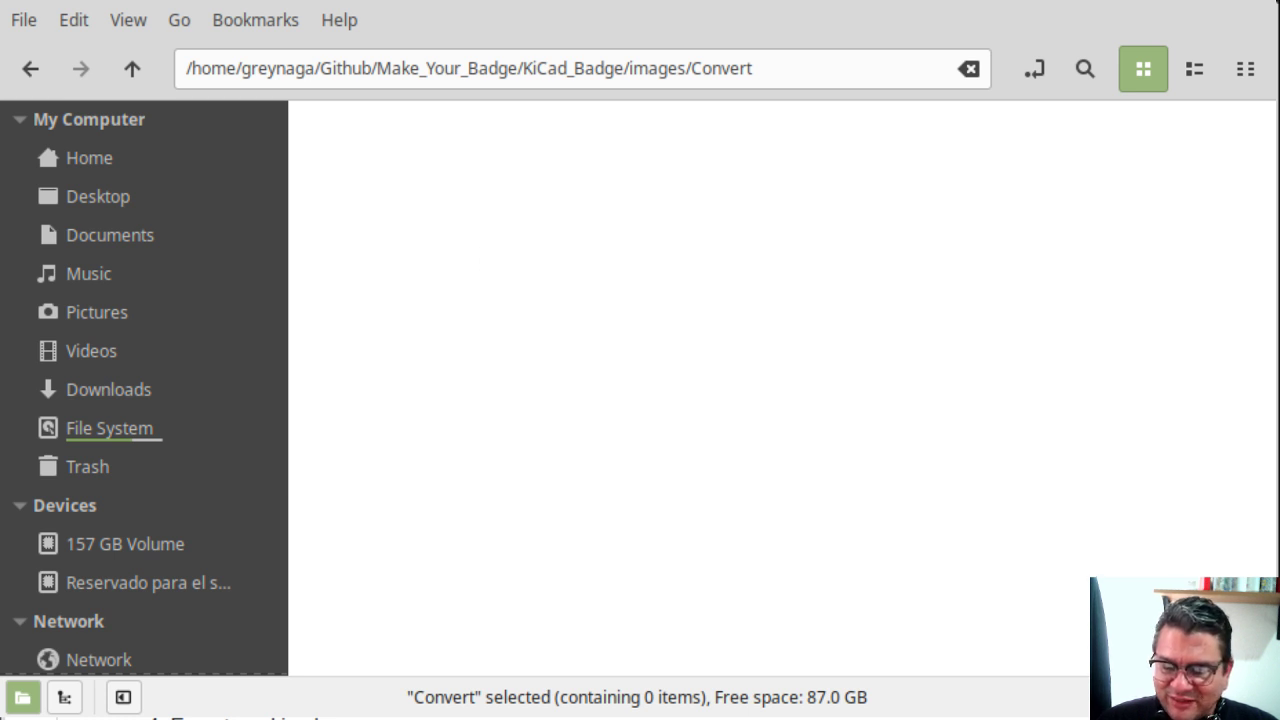
Switch to Inkscape and save the flower outline as flor_1.dxf in images/Convert, with base unit mm and LWPOLYLINE line output
key("alt+Tab")
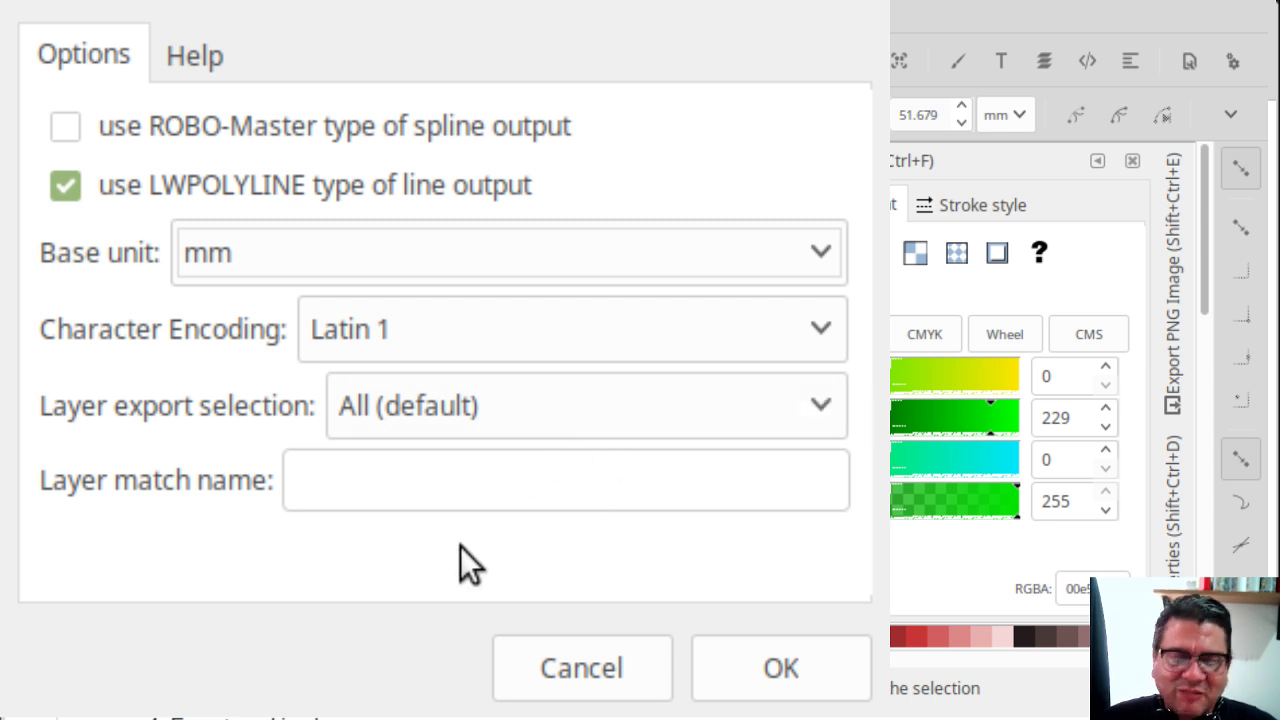
left_click(804, 670)
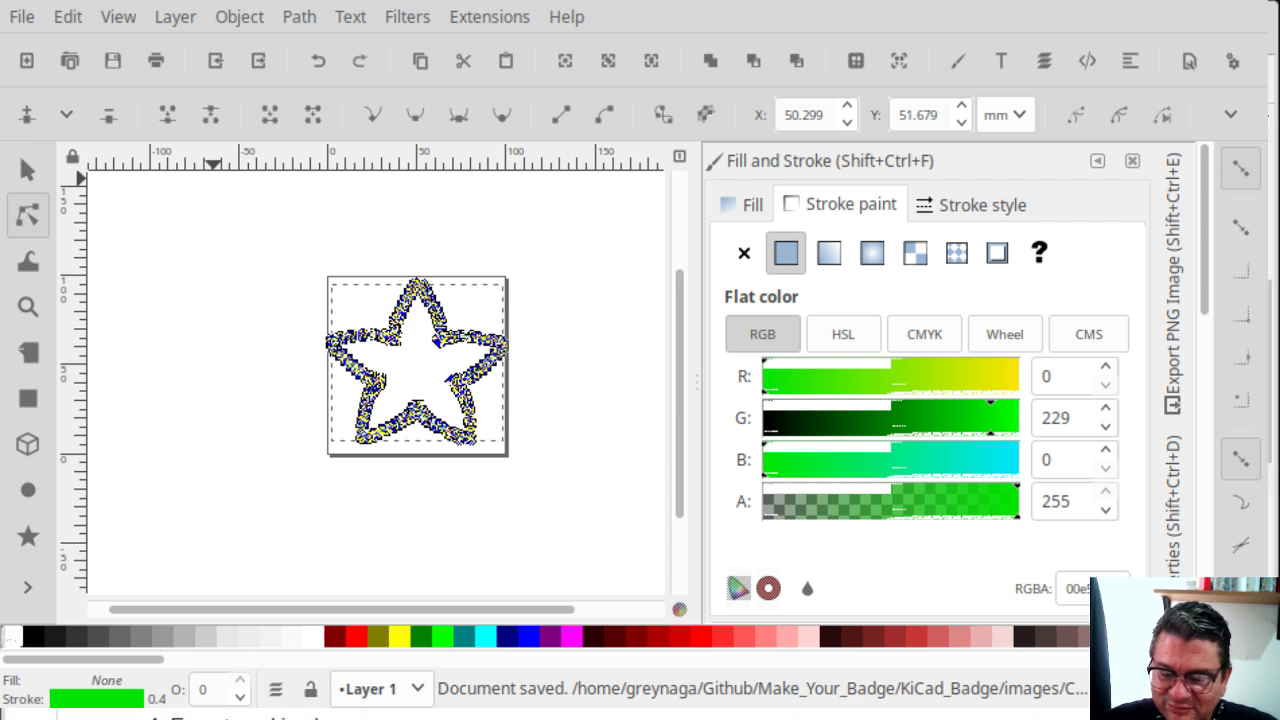
Switch to the Guia.md guide in the browser and review section 4, Exportar a kicad, highlighting the instruction about saving as DXF in mm
key("alt+Tab")
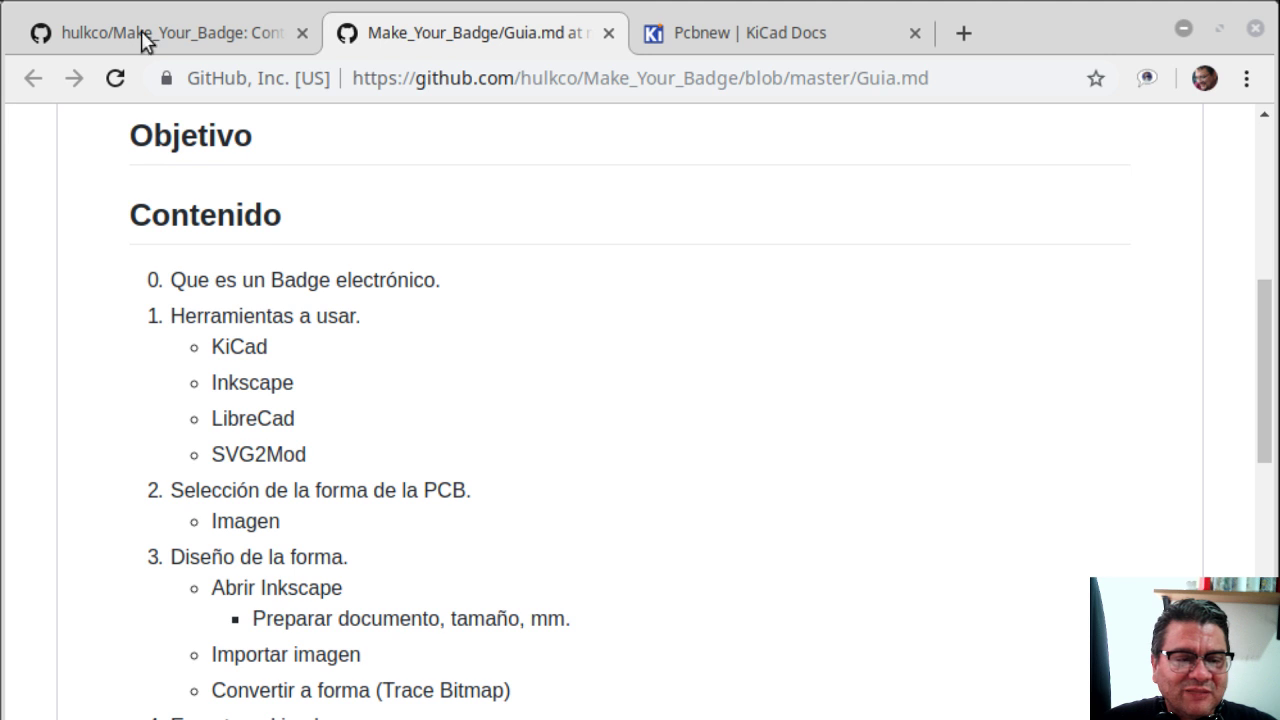
scroll(345, 457, "down", 5)
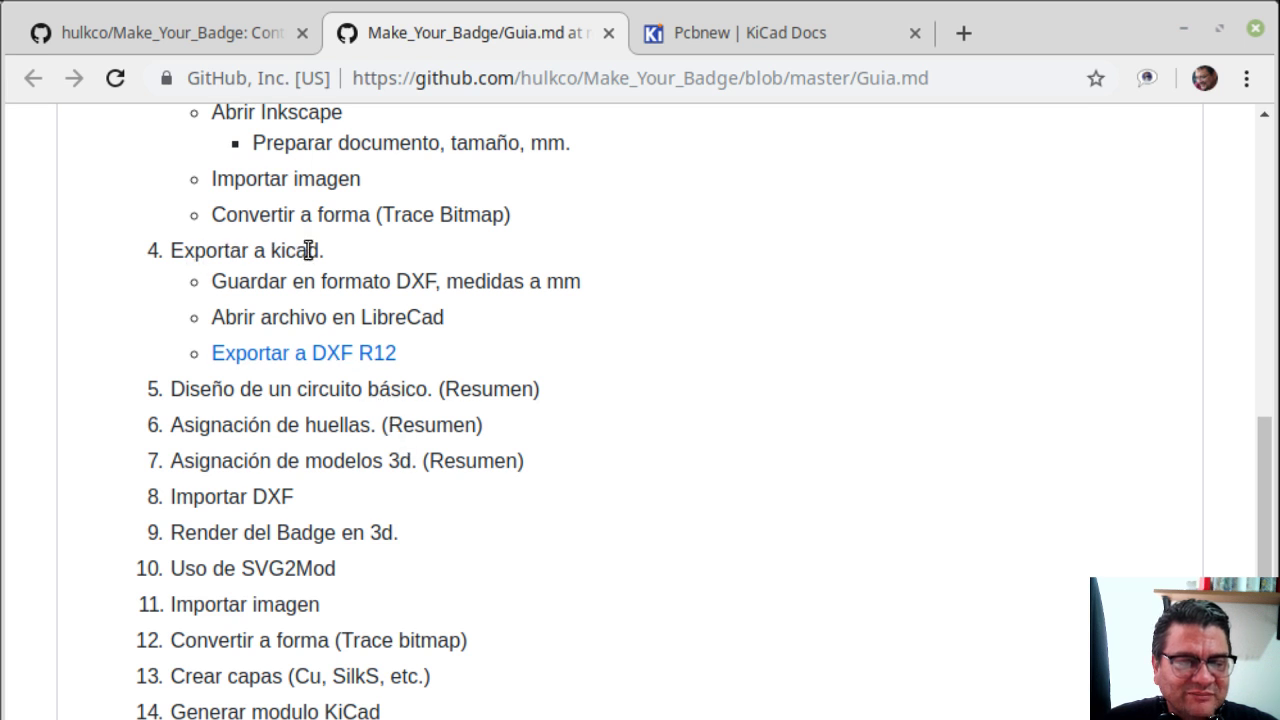
scroll(305, 248, "up", 1)
scroll(303, 251, "down", 1)
scroll(303, 251, "up", 1)
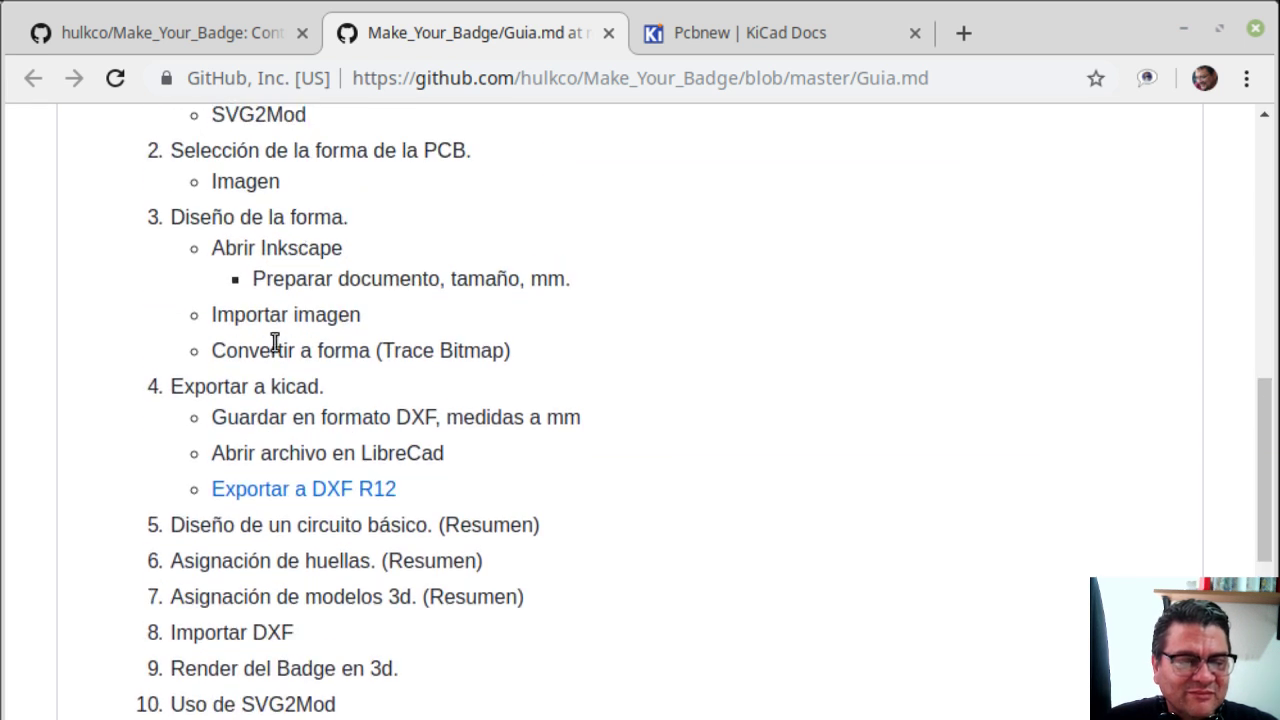
scroll(276, 343, "down", 1)
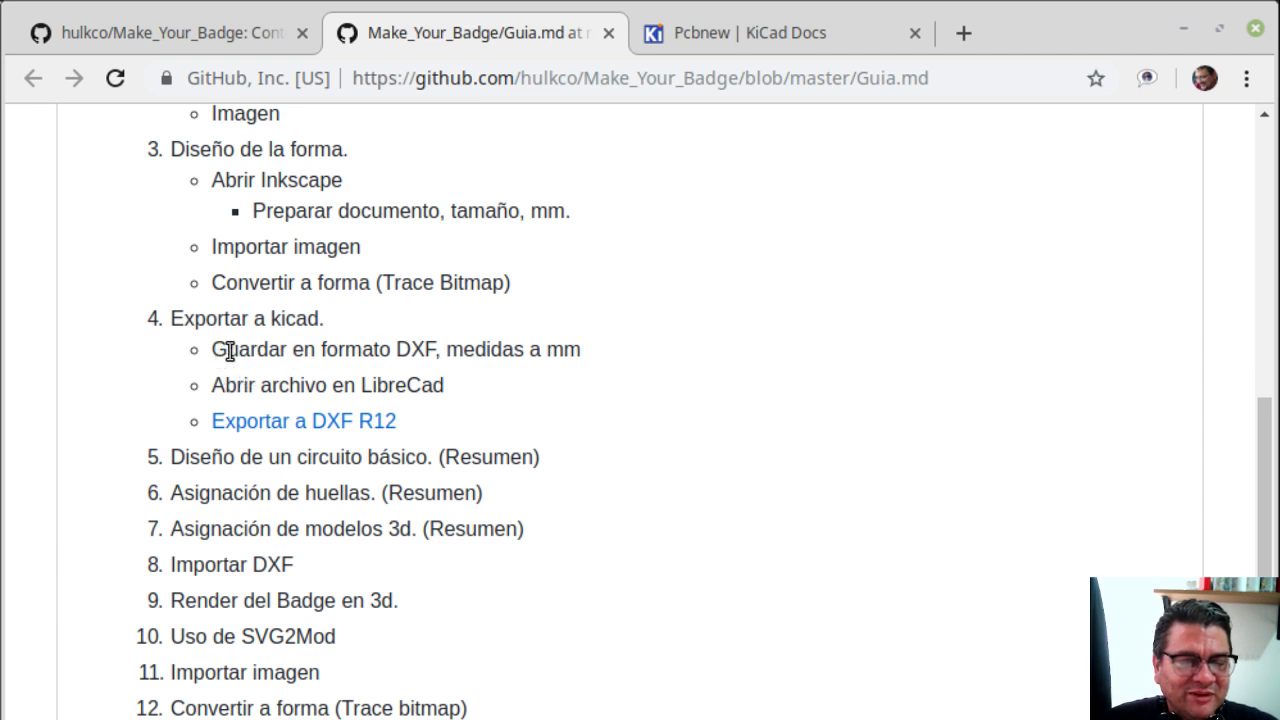
left_click_drag(229, 351, 578, 362)
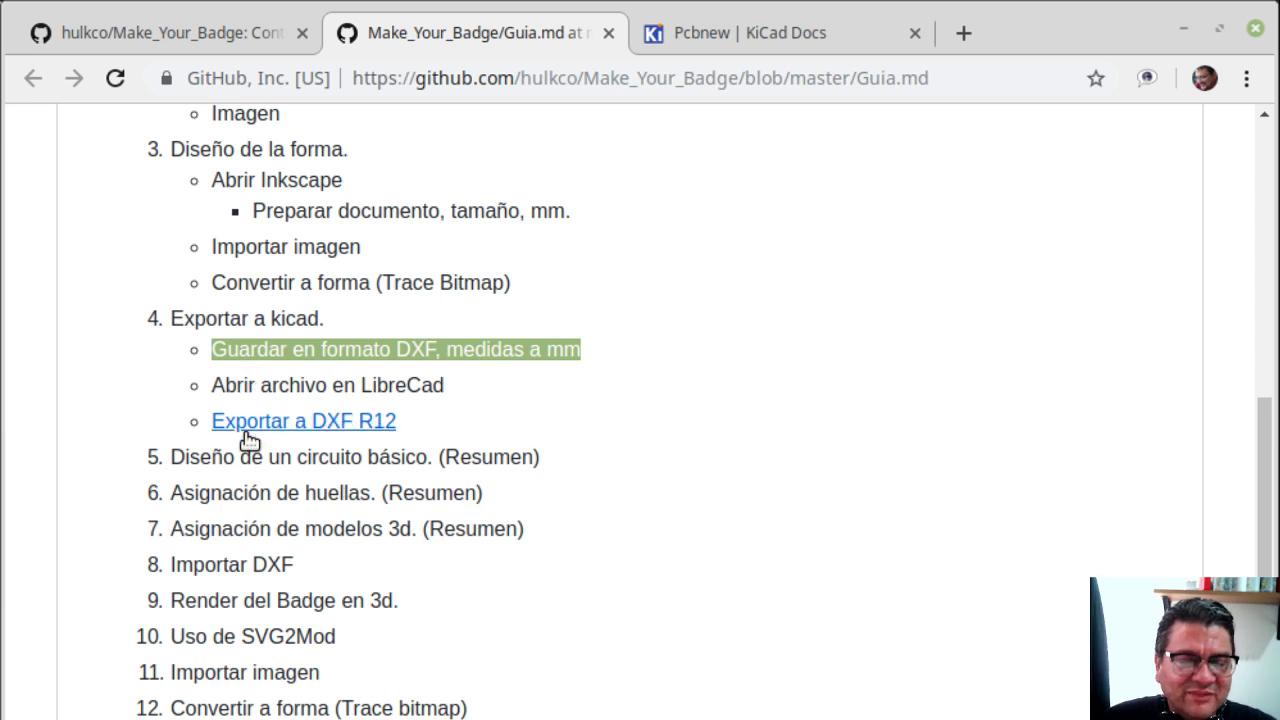
Read the KiCad Docs instructions on exploding polylines and exporting from LibreCAD, highlighting the DXF R12 format
left_click(712, 40)
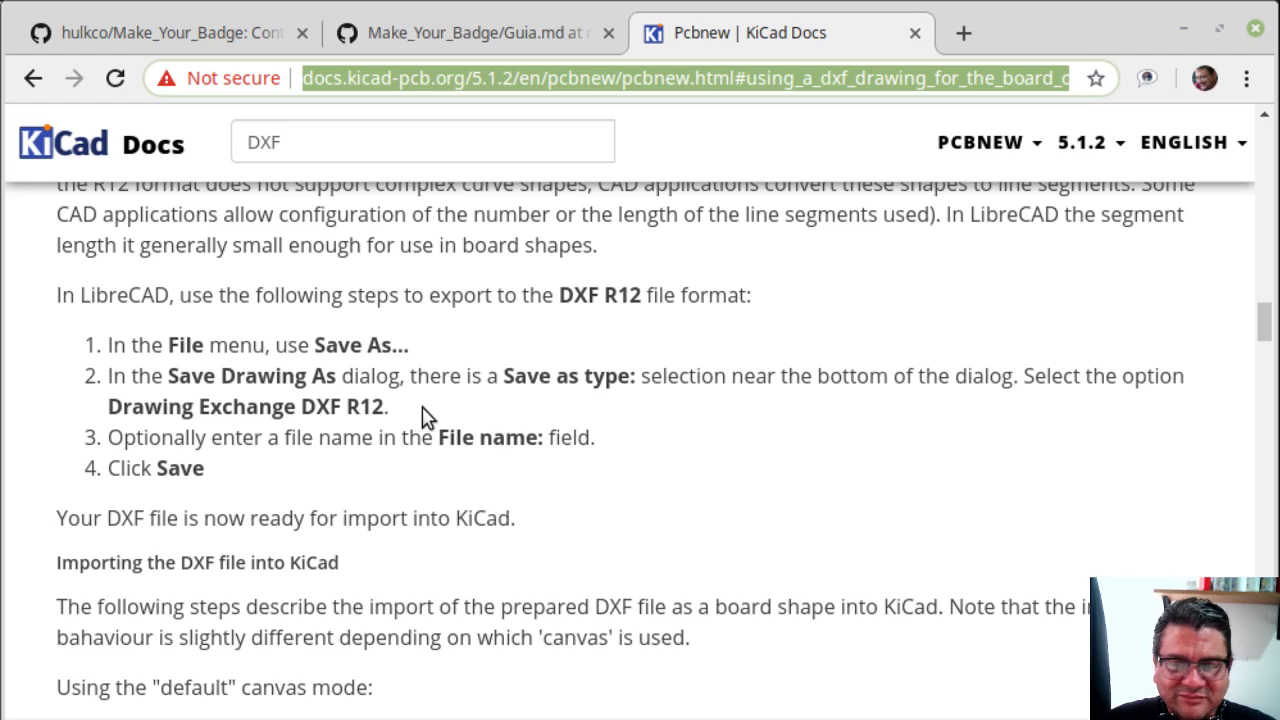
scroll(420, 395, "up", 2)
scroll(422, 390, "up", 2)
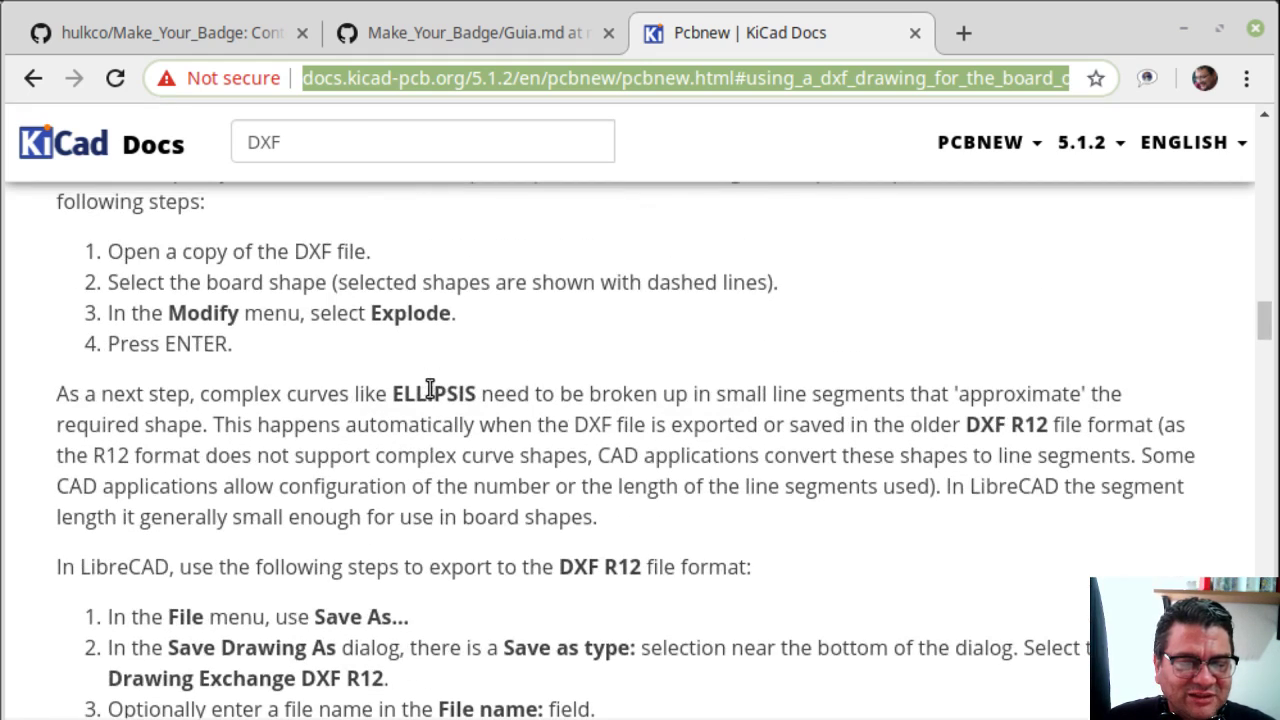
scroll(430, 390, "up", 2)
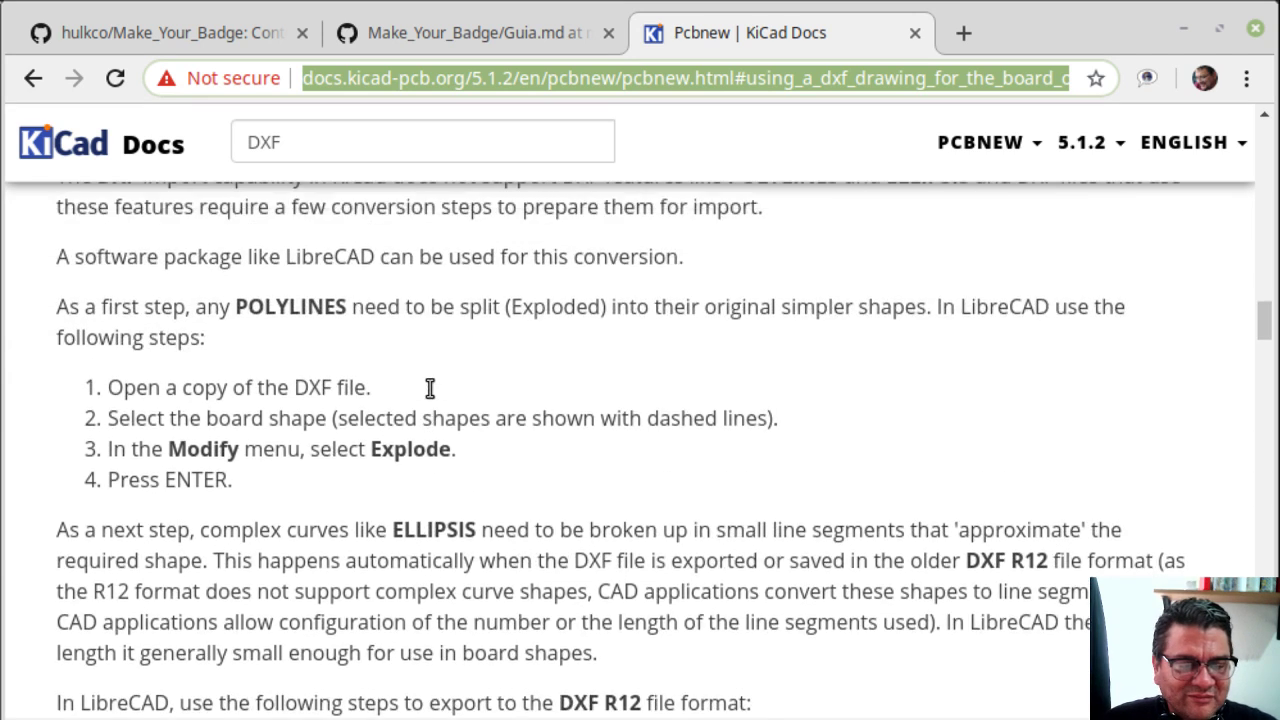
scroll(430, 388, "down", 2)
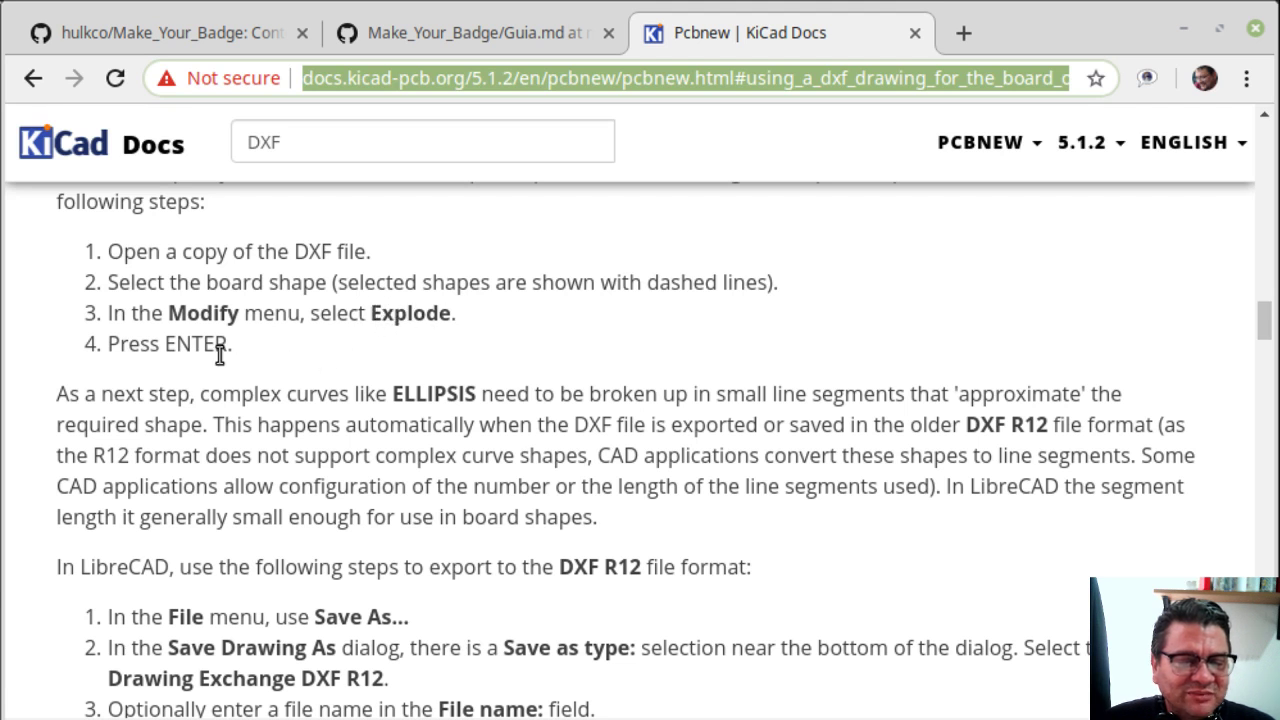
scroll(218, 352, "down", 4)
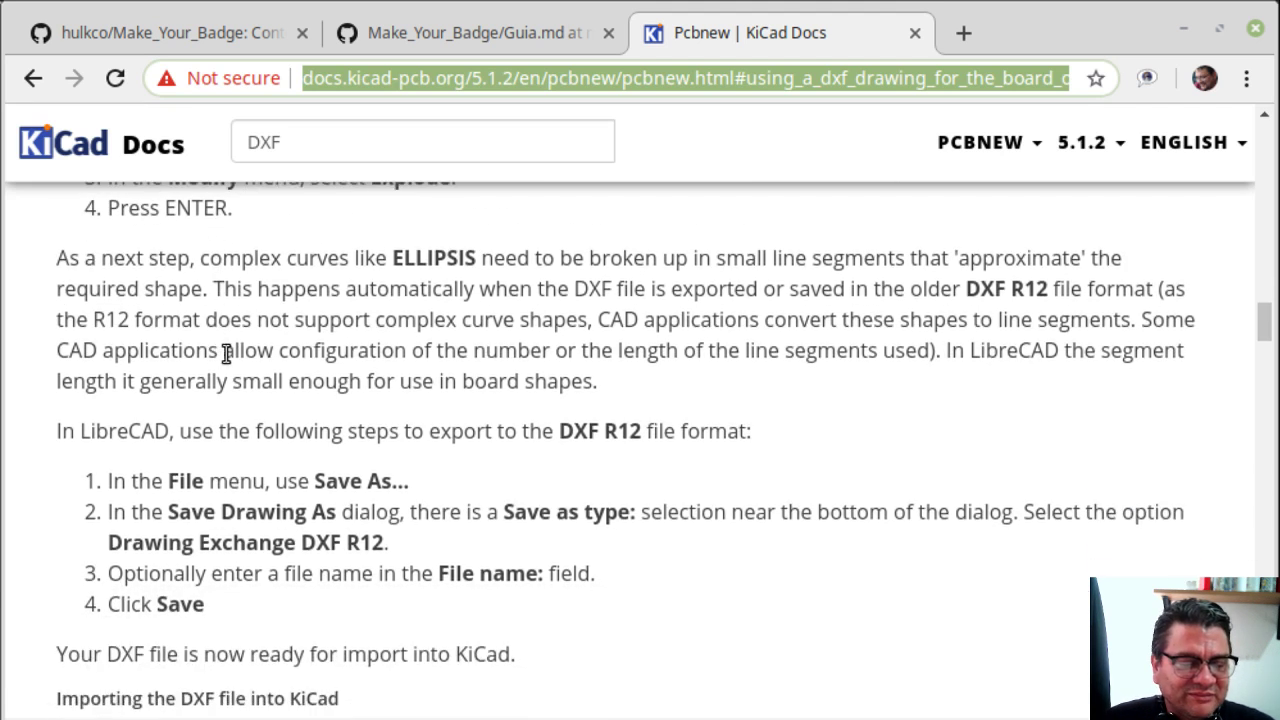
scroll(325, 400, "down", 1)
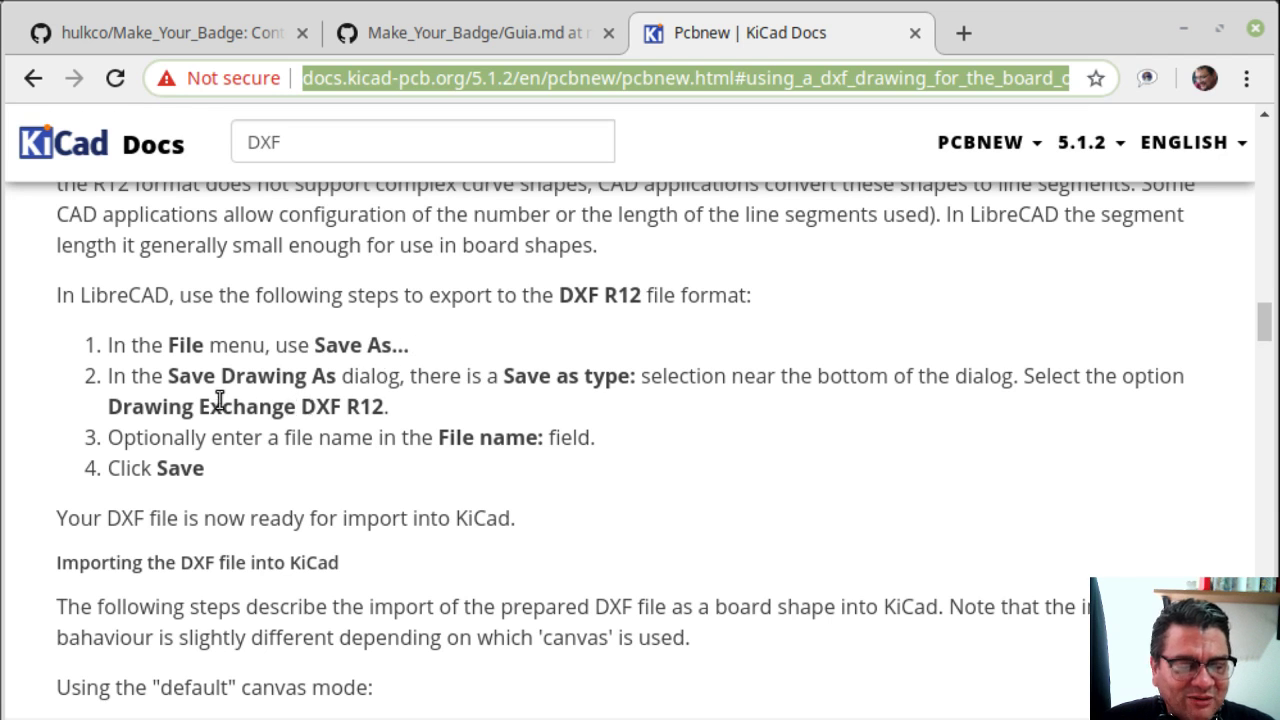
left_click_drag(298, 405, 404, 425)
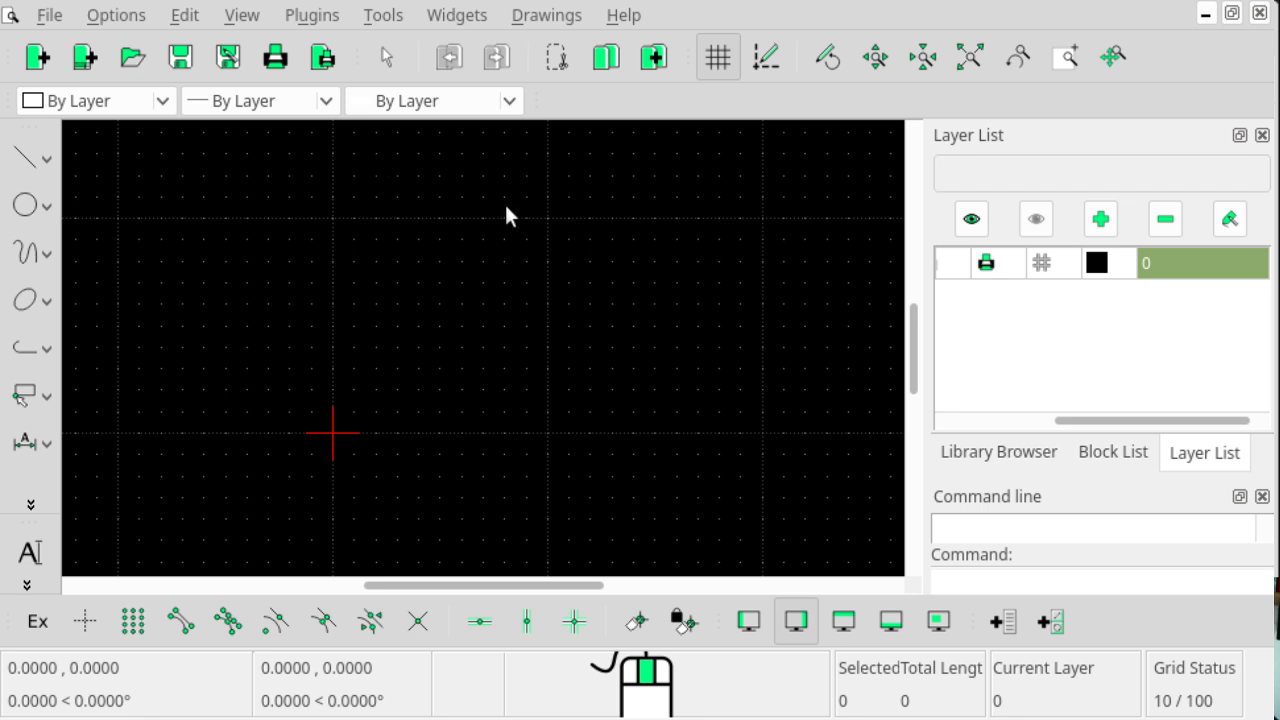
Open the DXF drawing containing the flower outline and adafruit logos in LibreCAD and examine its shapes
key("ctrl+n")
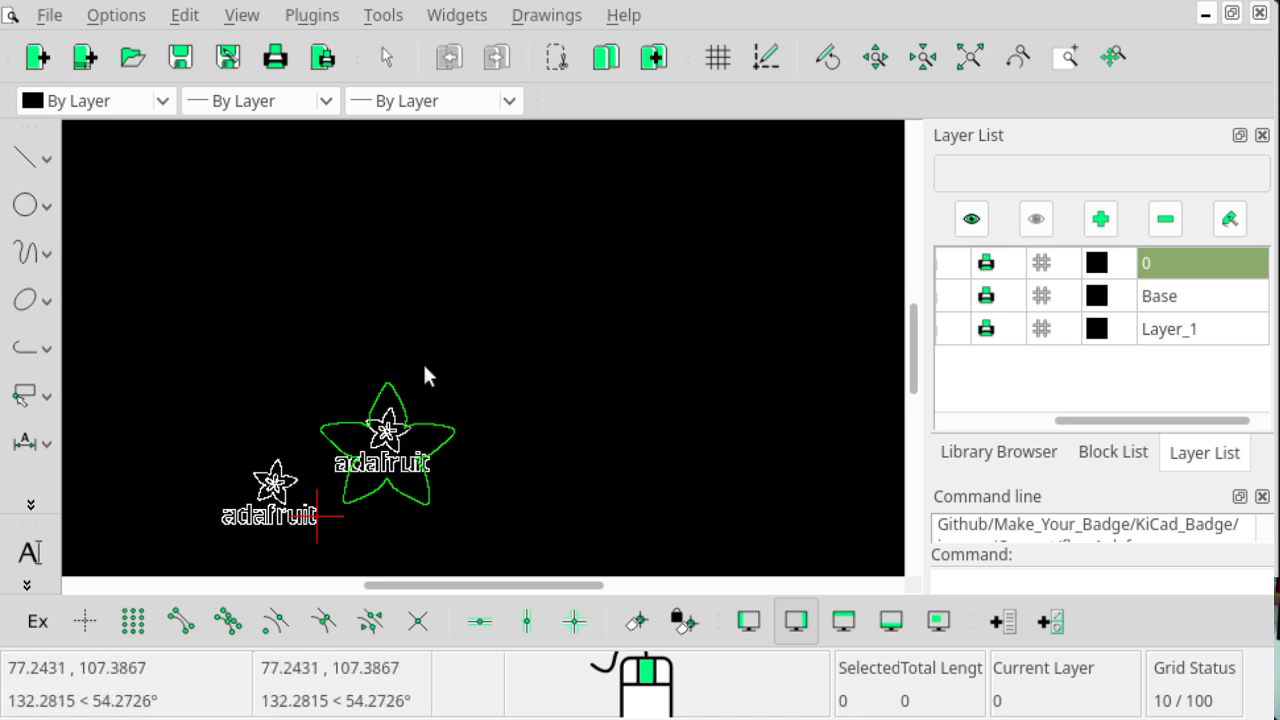
scroll(378, 447, "down", 10)
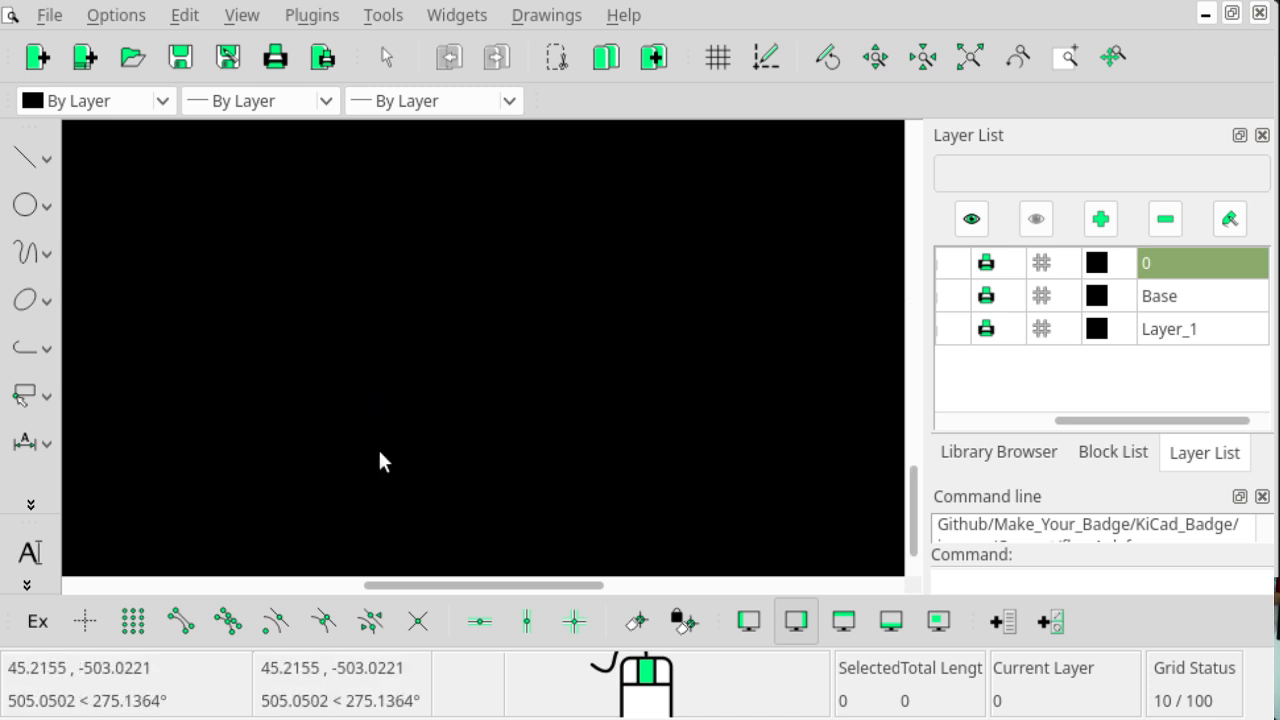
scroll(378, 447, "up", 8)
scroll(360, 376, "up", 4)
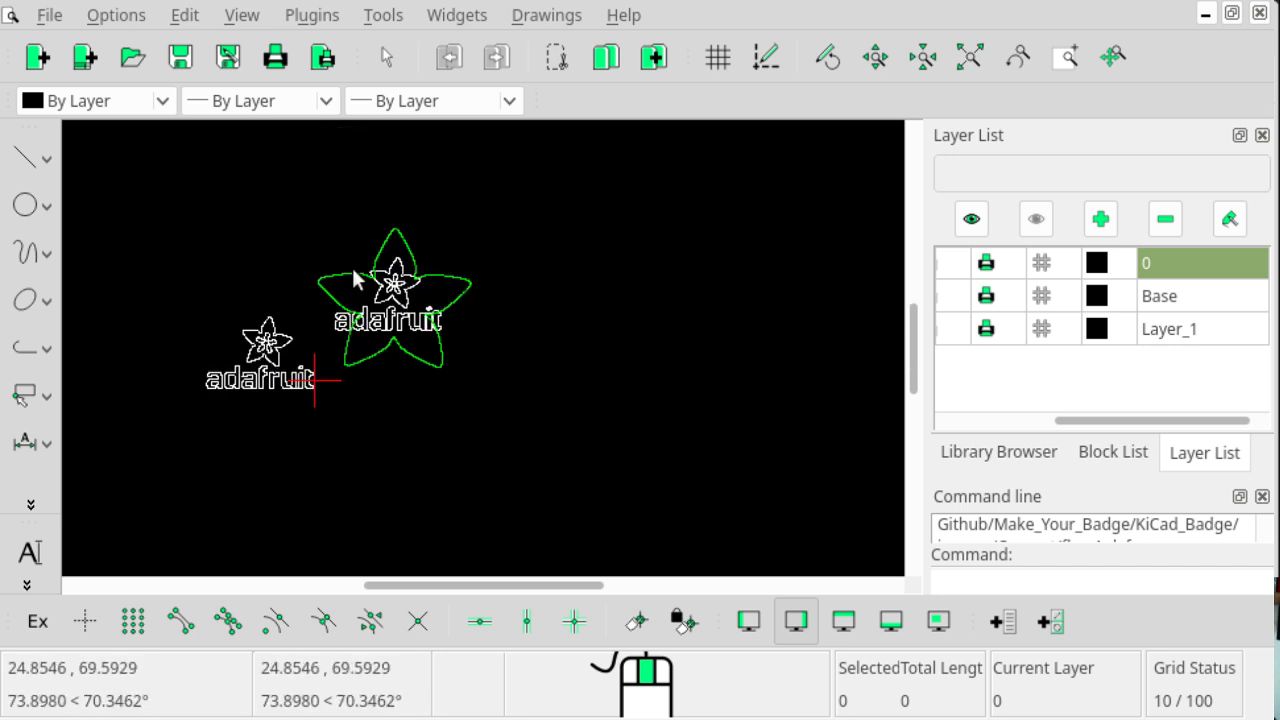
scroll(383, 284, "up", 2)
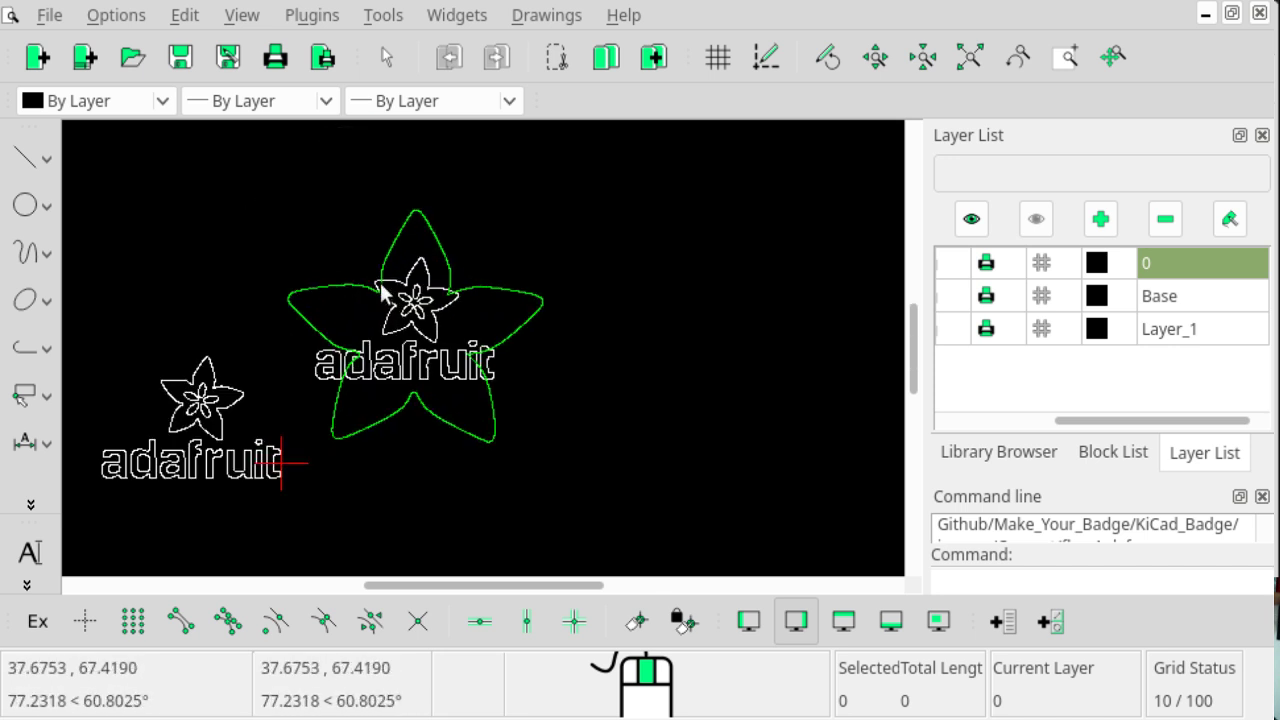
scroll(425, 340, "down", 3)
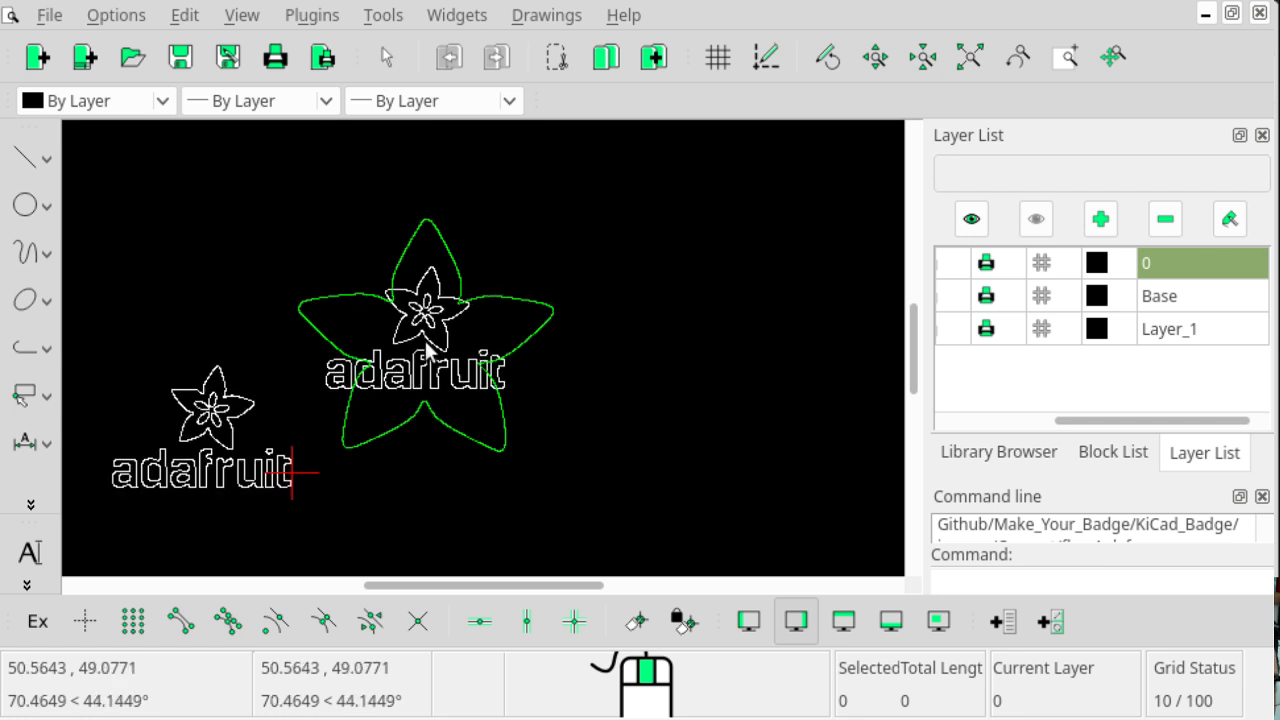
scroll(425, 340, "down", 3)
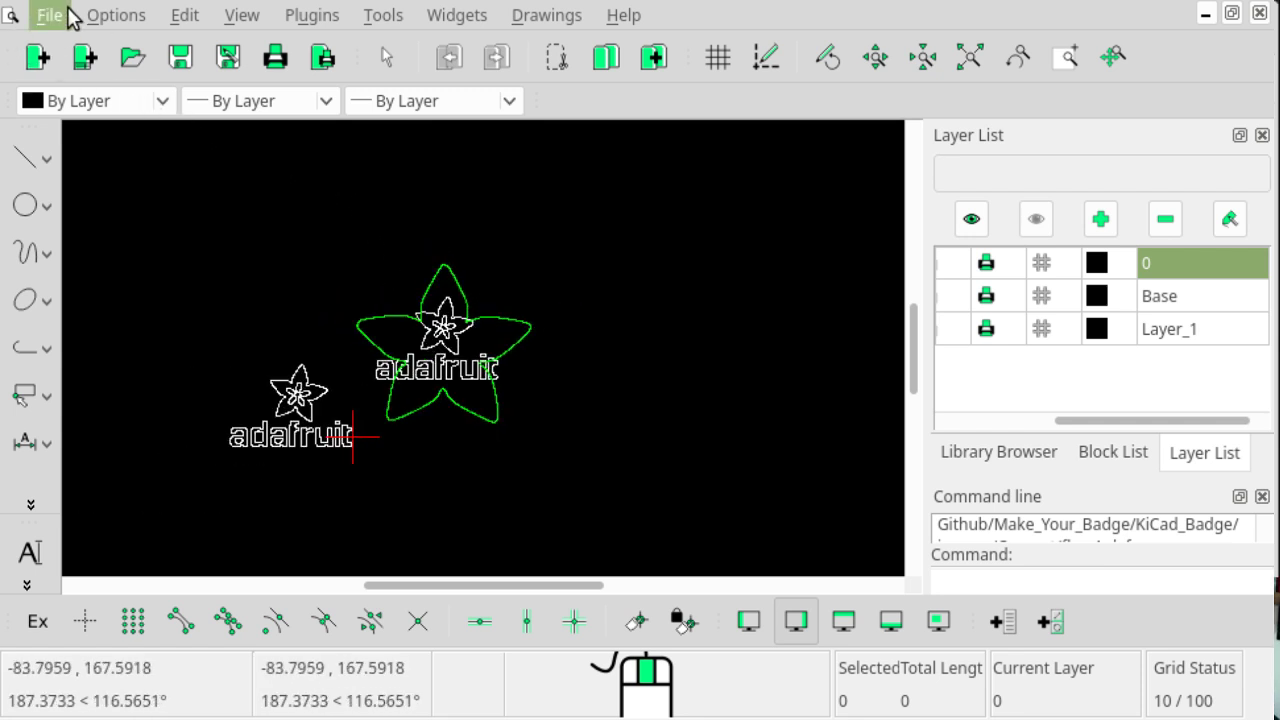
Open flor_1.dxf from the images/Convert folder in LibreCAD
key("alt")
key("Escape")
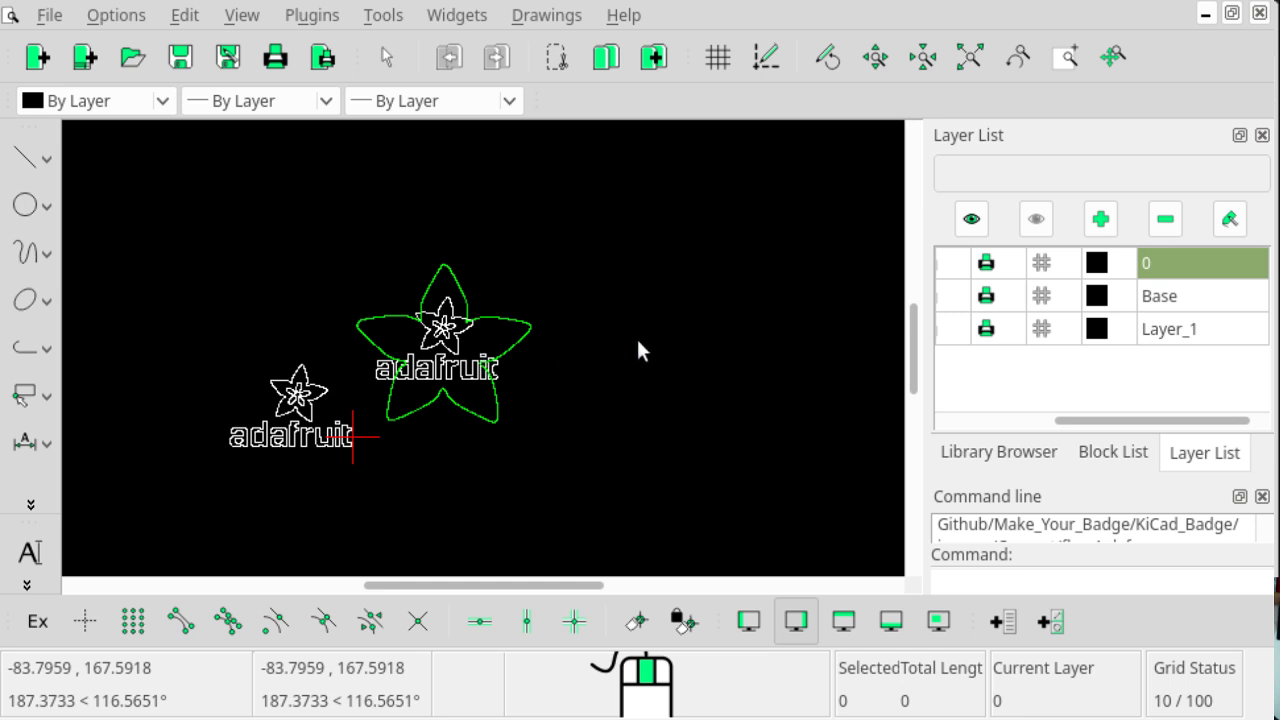
key("ctrl+n")
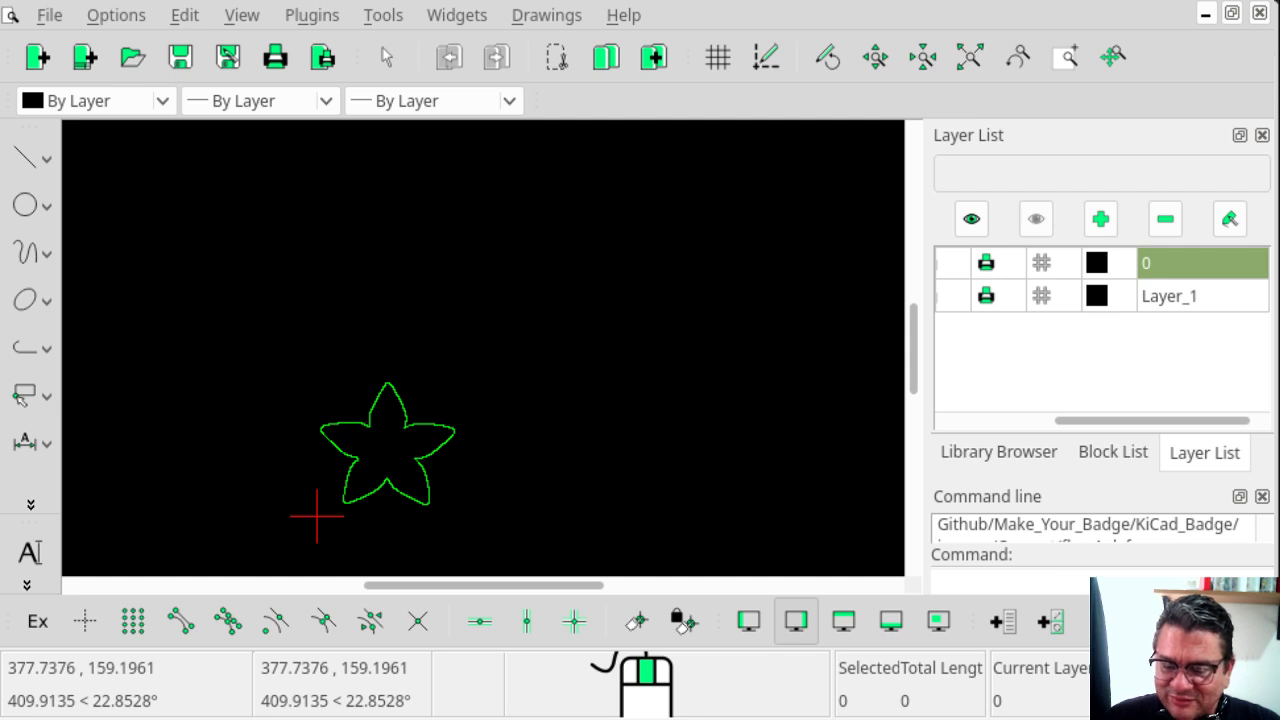
Return to the KiCad Docs page and highlight the four steps for exploding polylines in LibreCAD
key("alt+Tab")
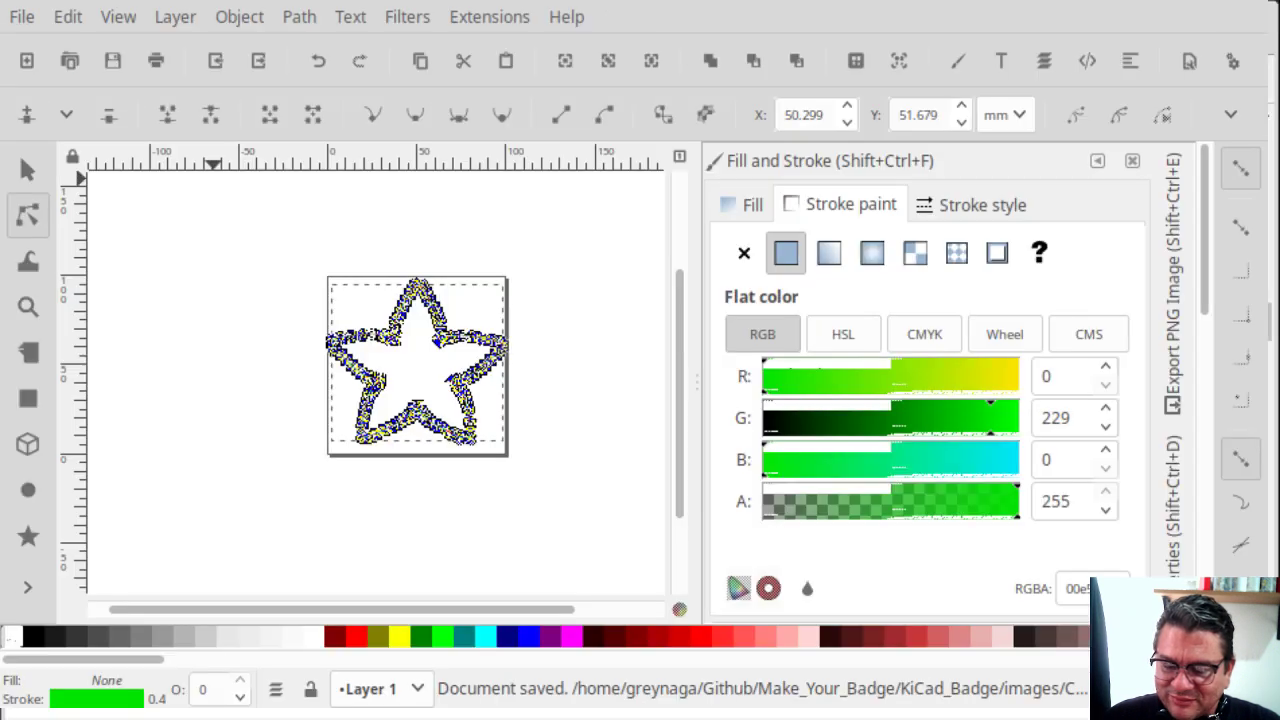
key("alt+Tab")
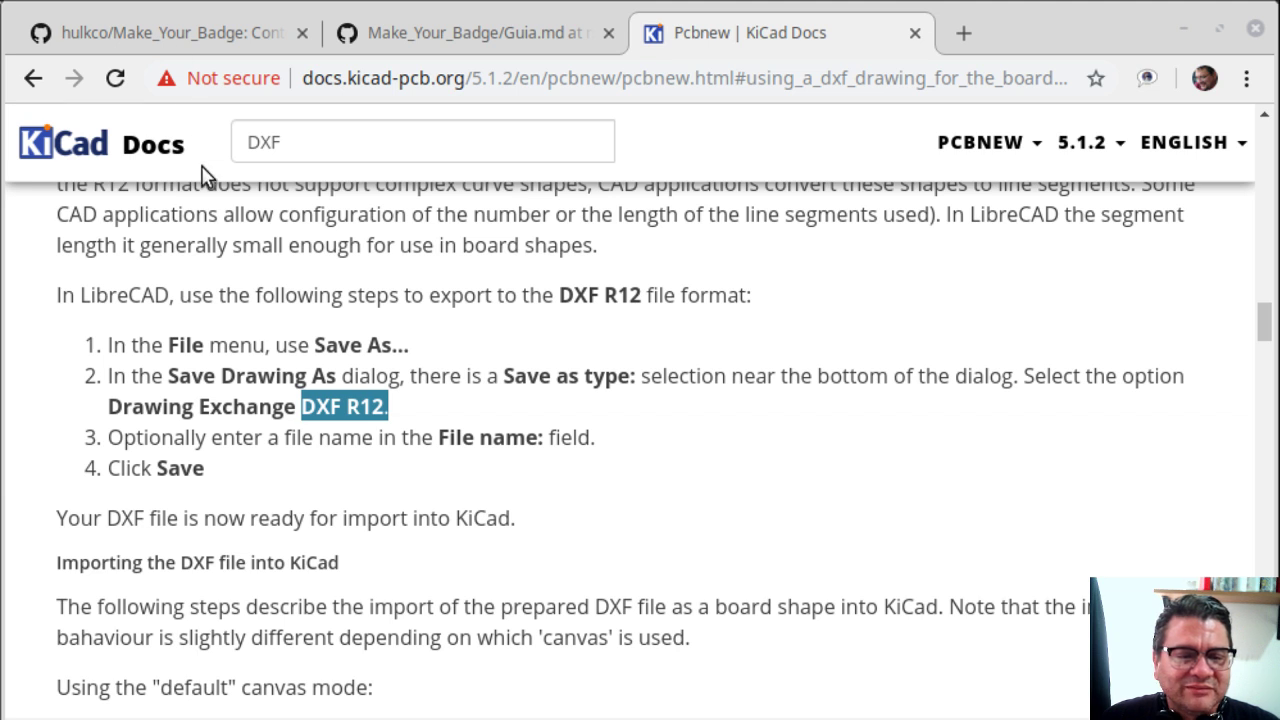
scroll(390, 354, "up", 3)
scroll(390, 356, "up", 4)
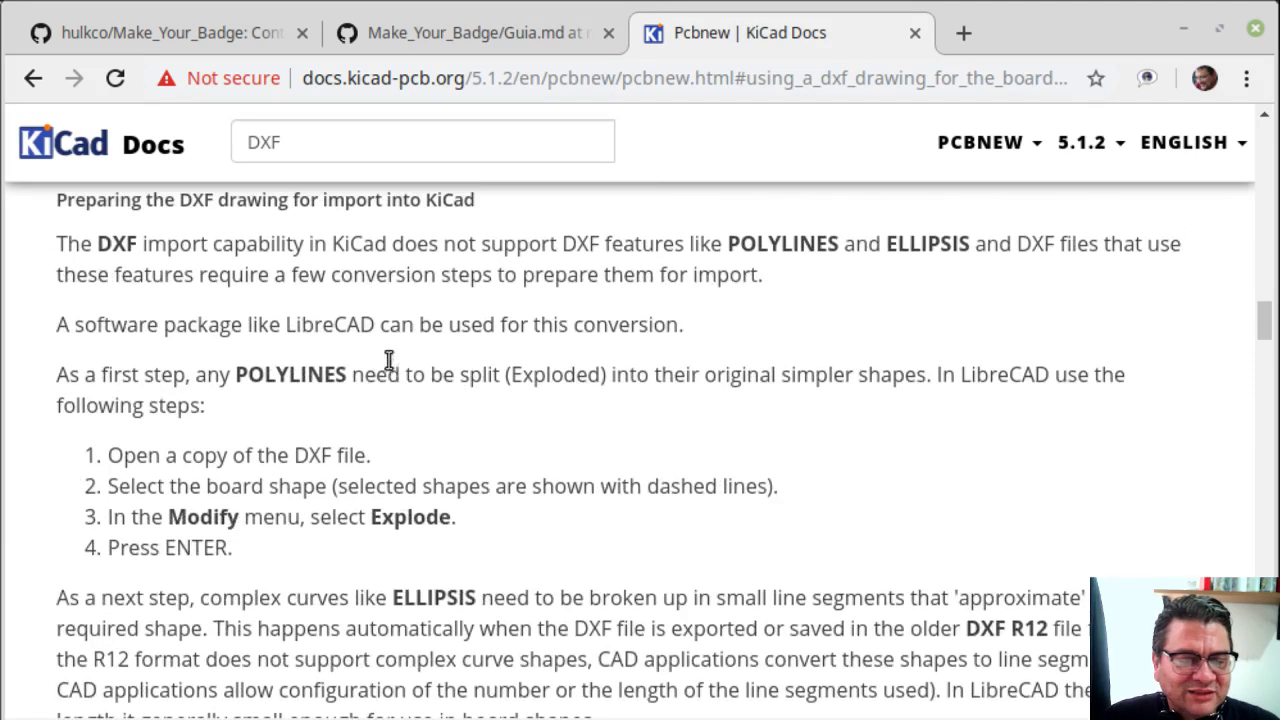
scroll(256, 463, "down", 1)
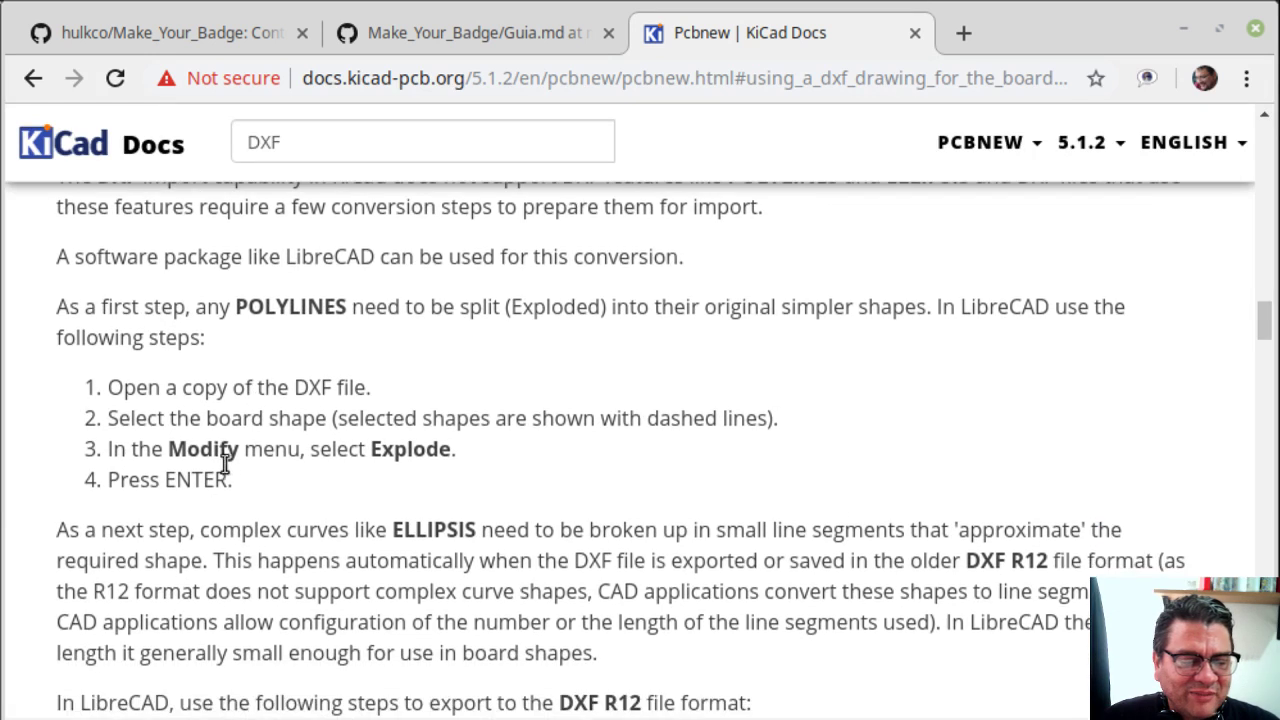
left_click_drag(85, 386, 249, 510)
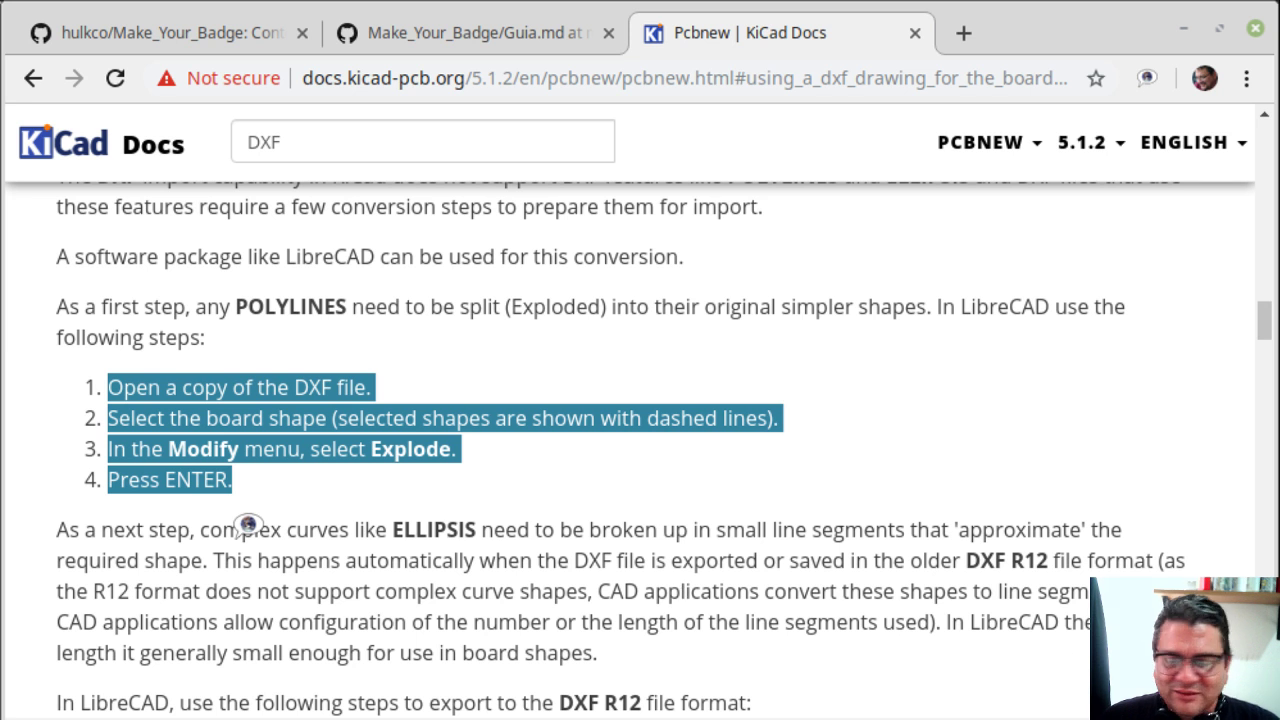
Switch back to LibreCAD and select the entire flower outline
key("alt+Tab")
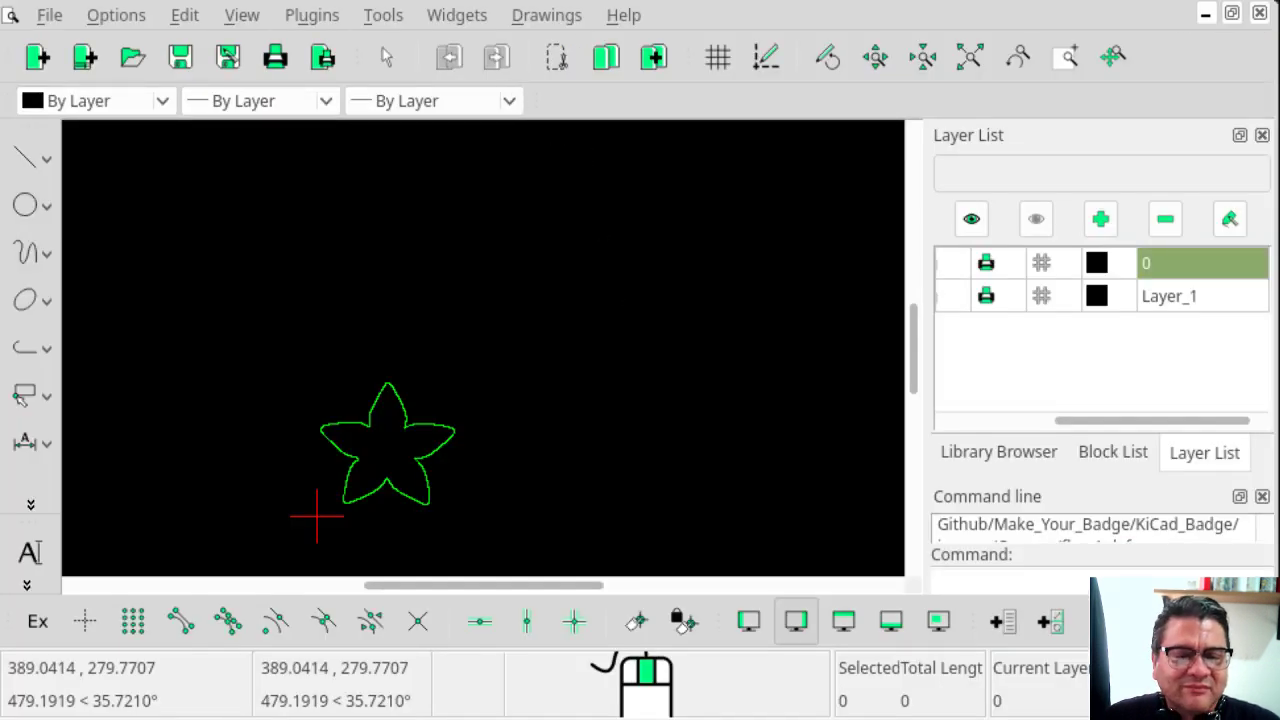
left_click_drag(271, 329, 501, 535)
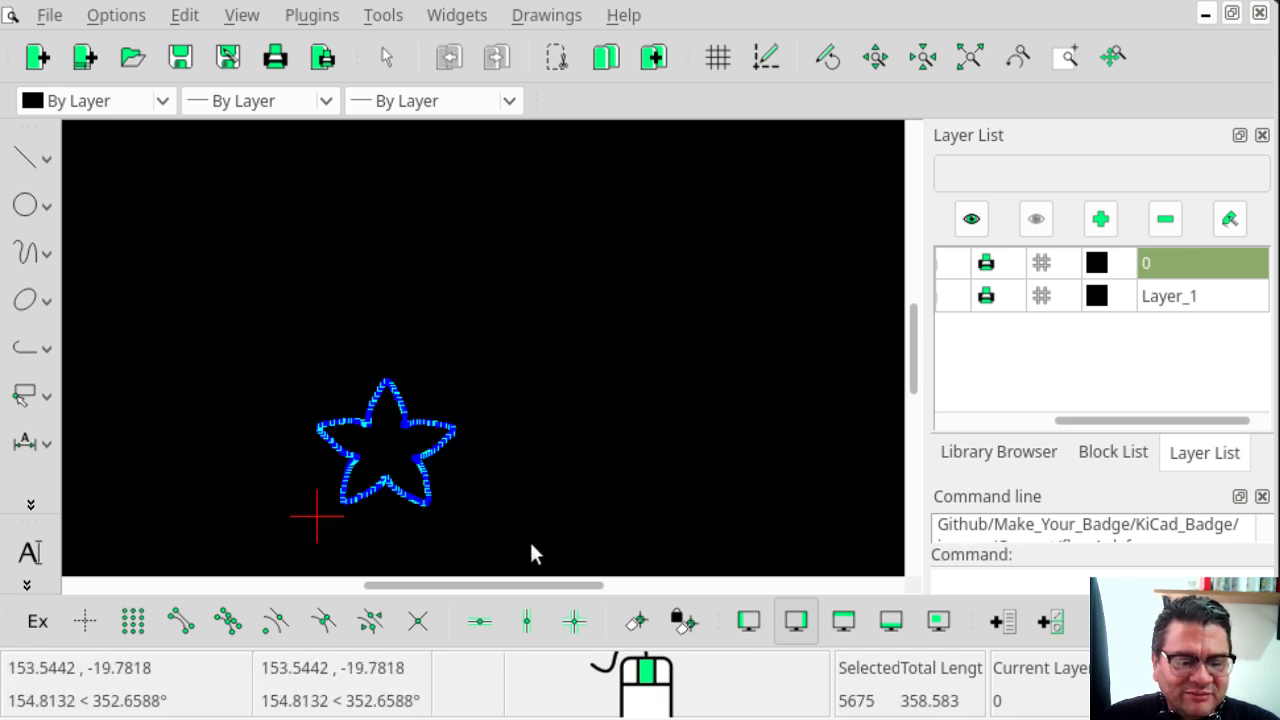
left_click(386, 20)
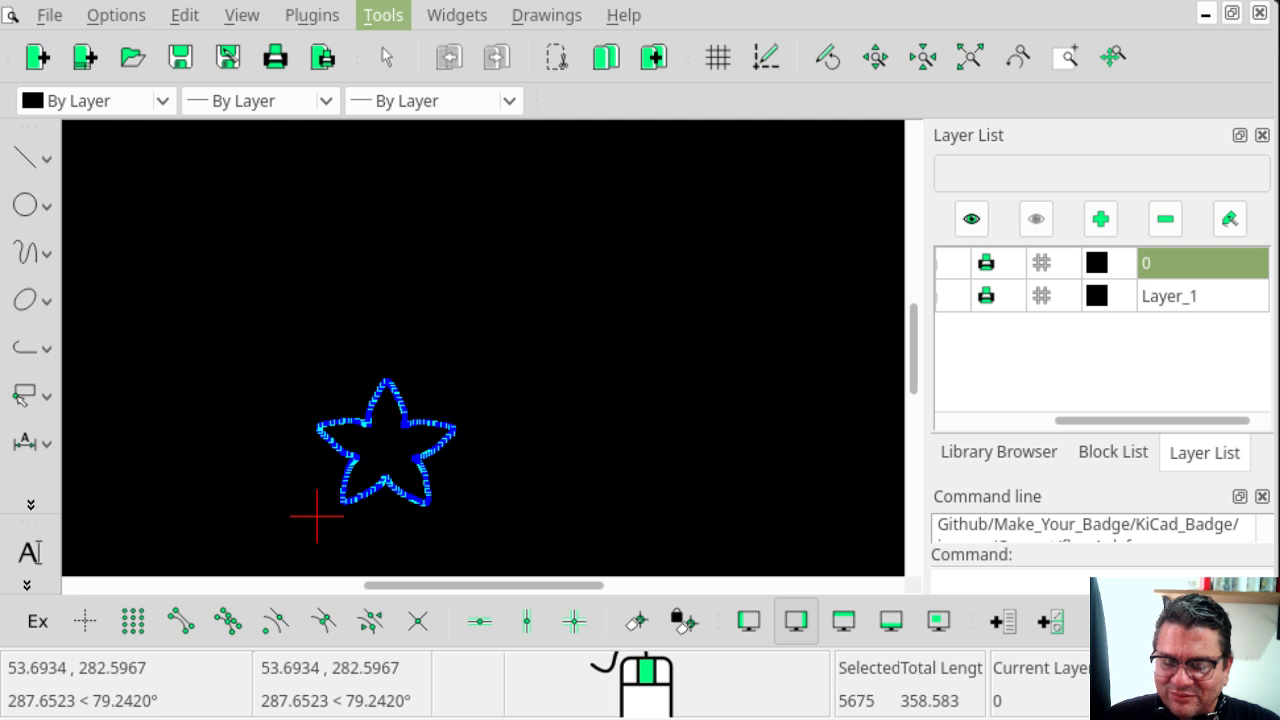
key("Escape")
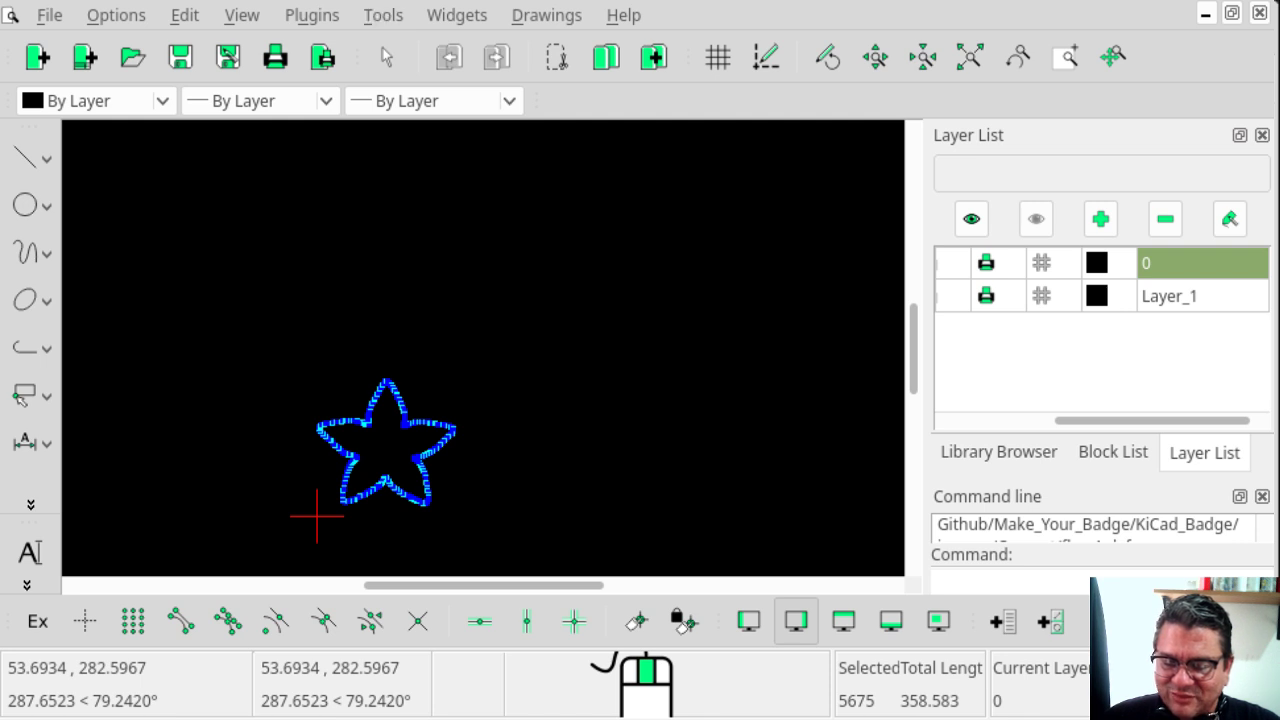
Switch to OBS and dismiss the Screen Capture (XSHM) source properties without applying changes
key("alt+Tab")
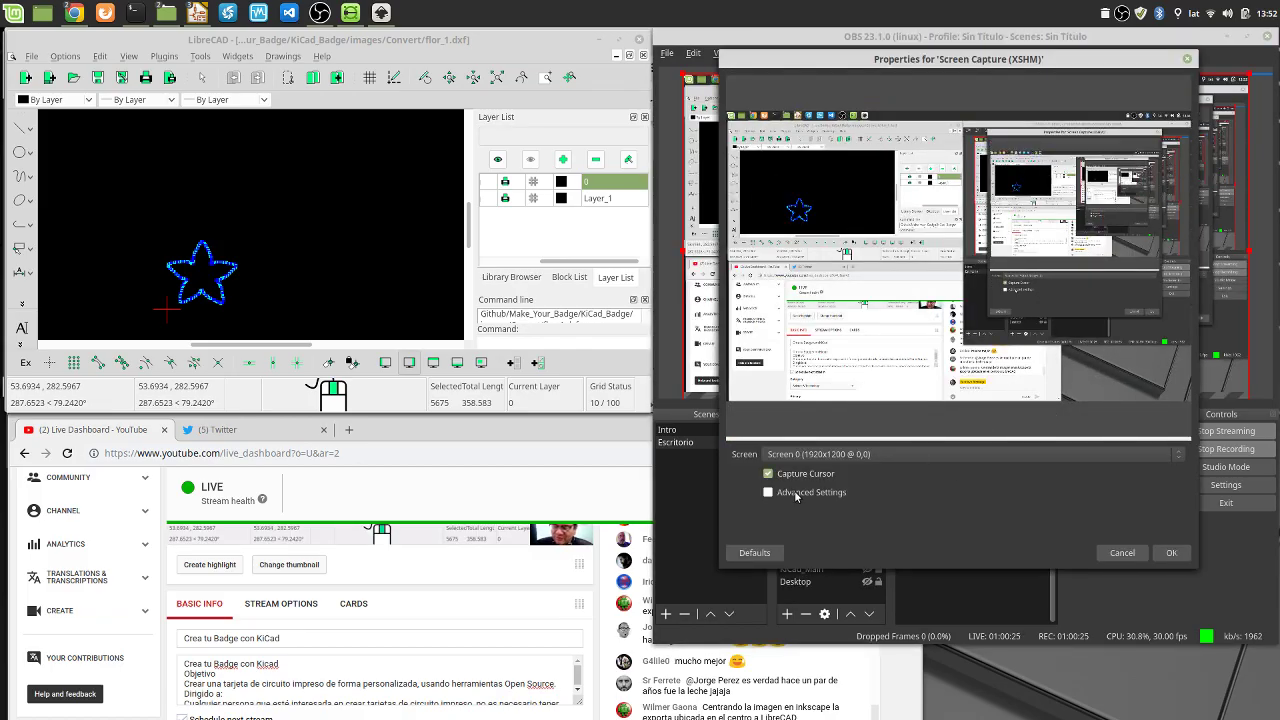
left_click(1122, 553)
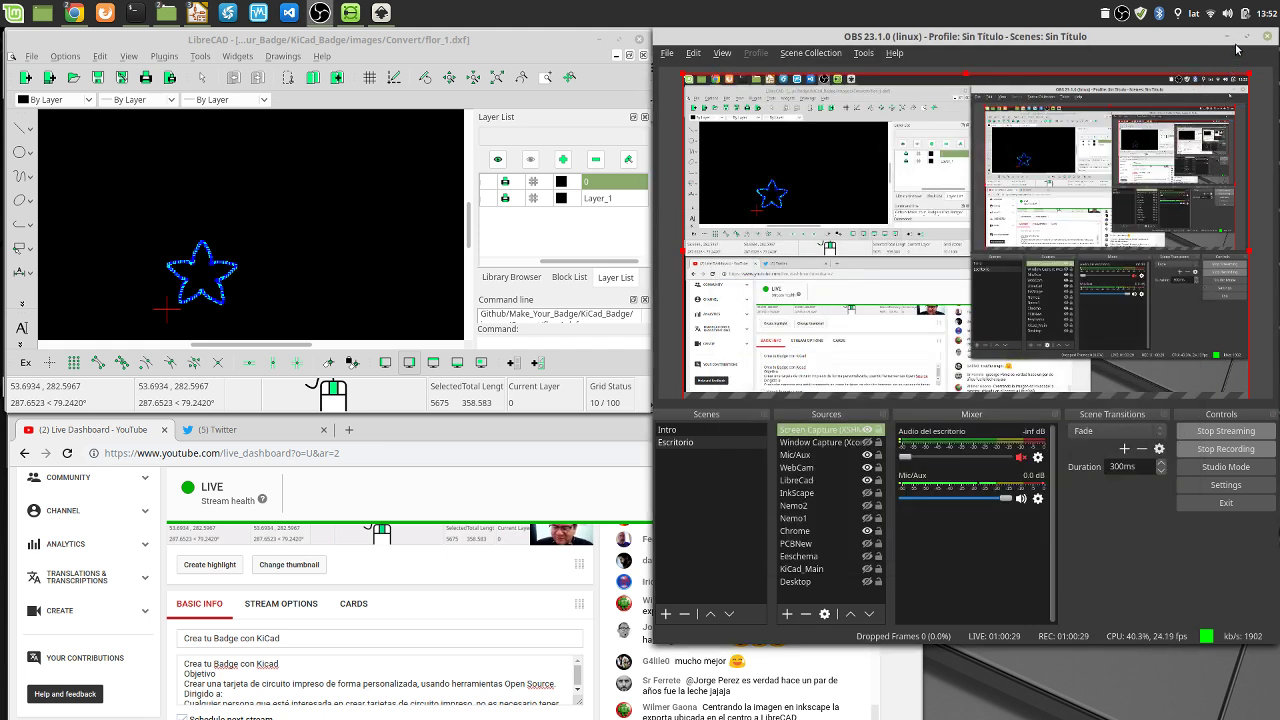
Minimize OBS, reload the YouTube Live Dashboard to check the stream, and minimize the dashboard window
left_click(1227, 37)
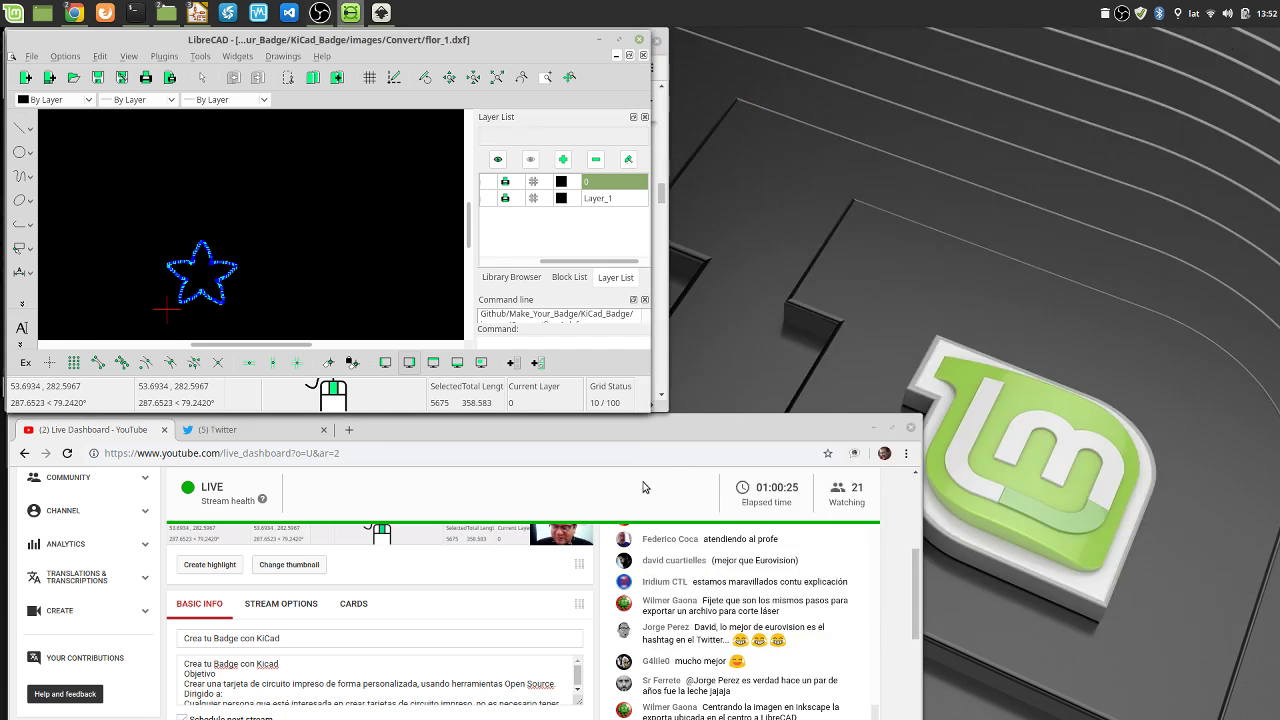
key("F5")
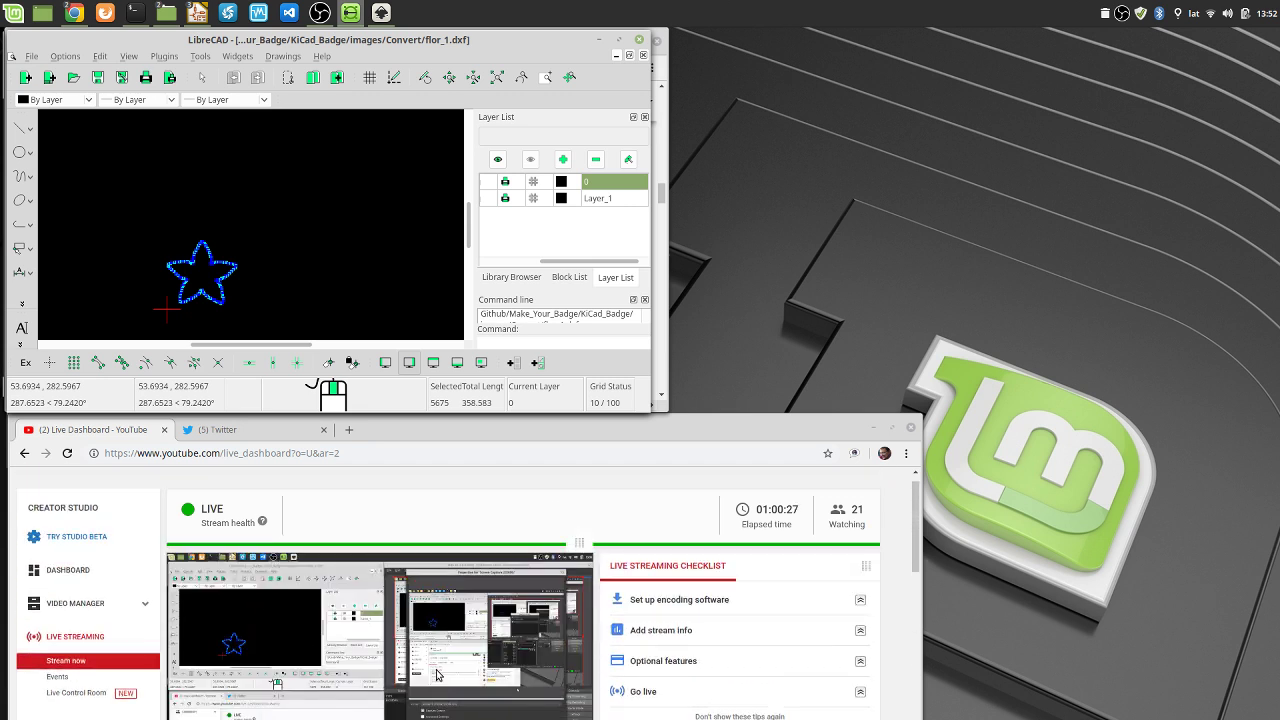
scroll(490, 665, "down", 1)
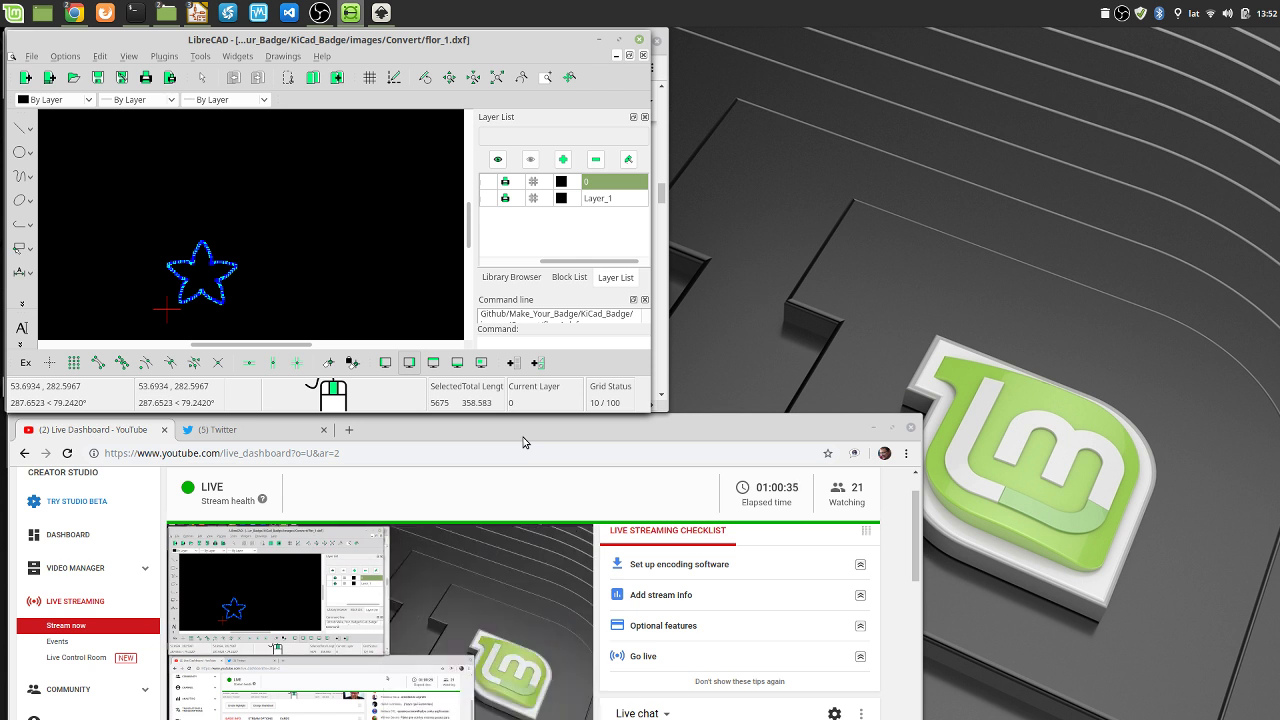
left_click(874, 428)
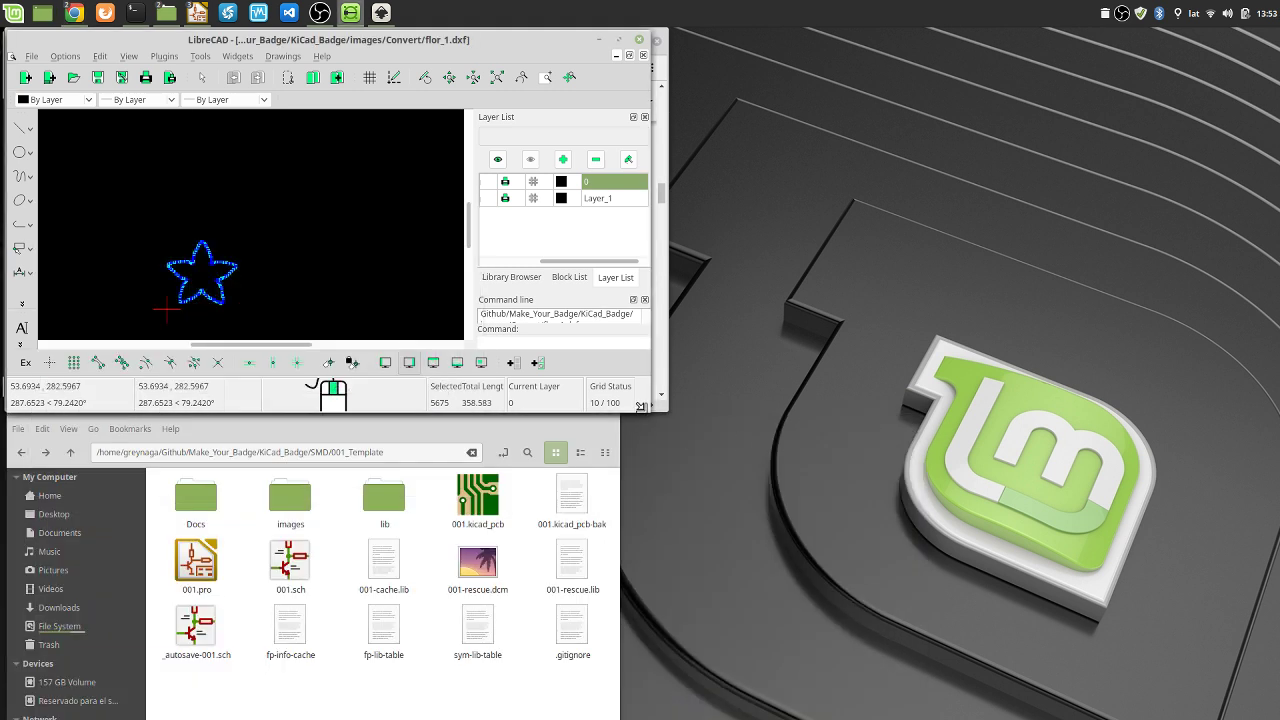
Enlarge the LibreCAD window and explode the selected flower outline into simple segments
left_click_drag(633, 412, 892, 719)
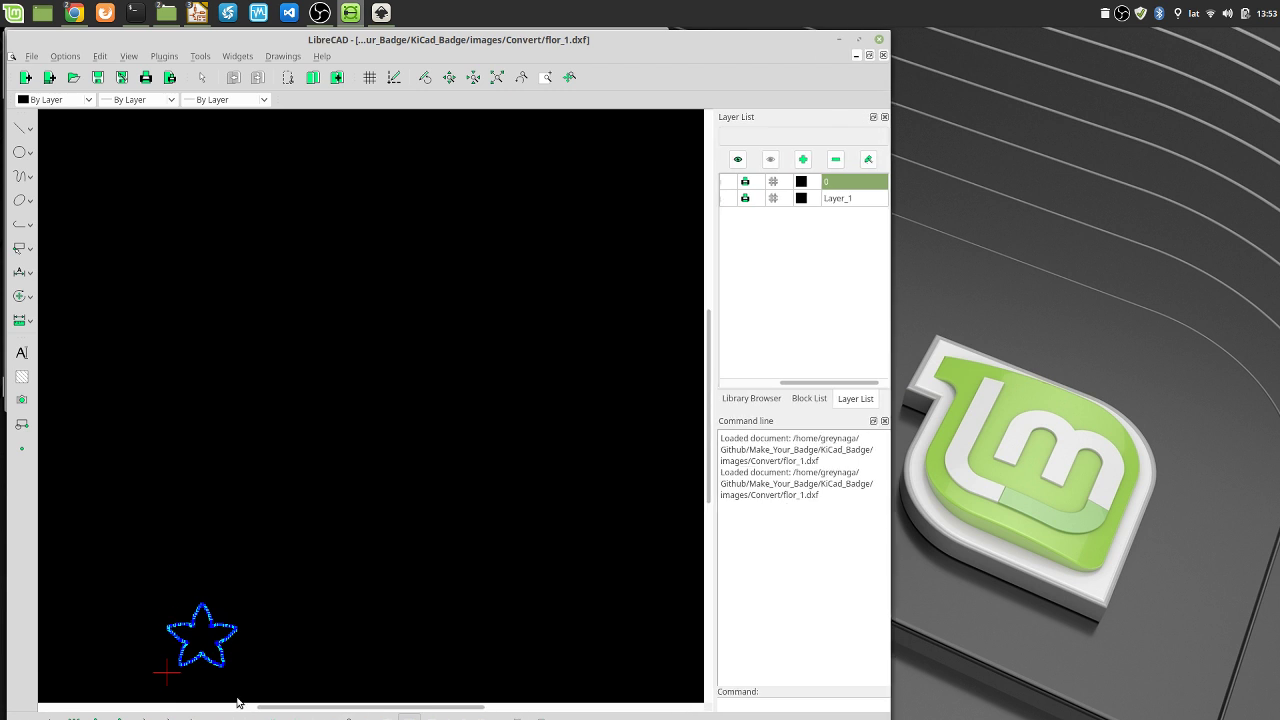
scroll(195, 570, "down", 5)
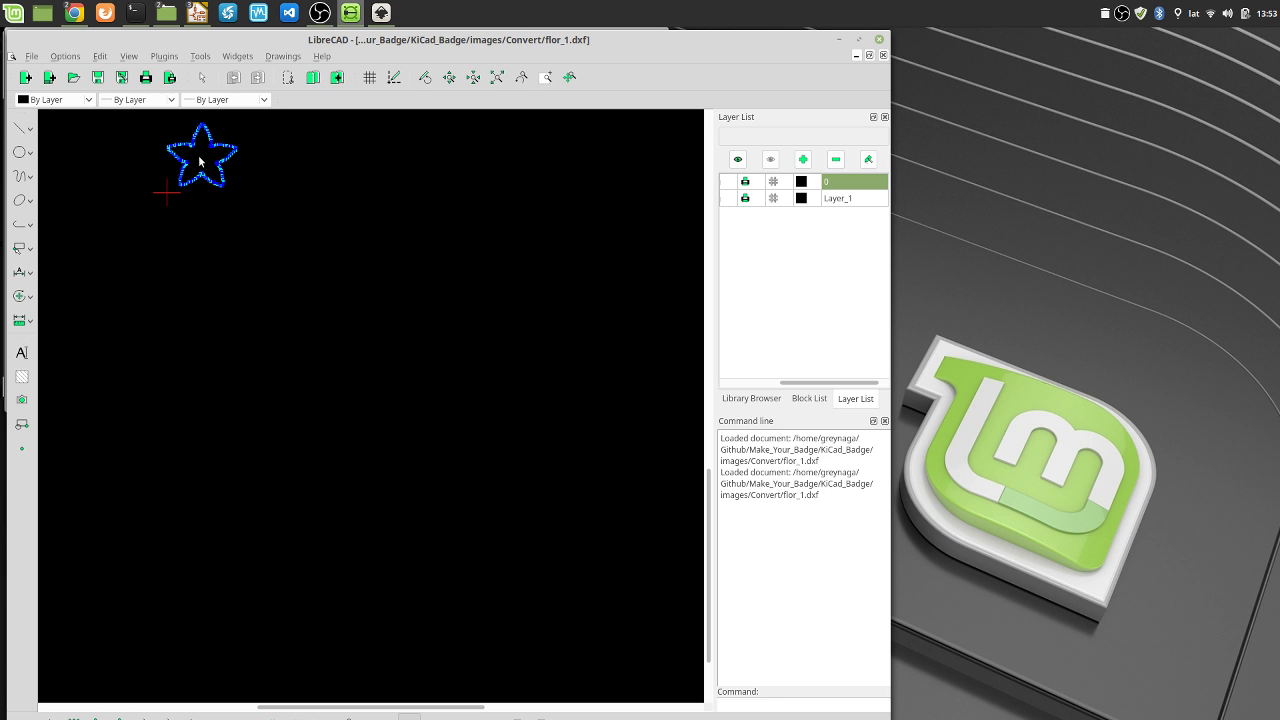
scroll(198, 155, "up", 6)
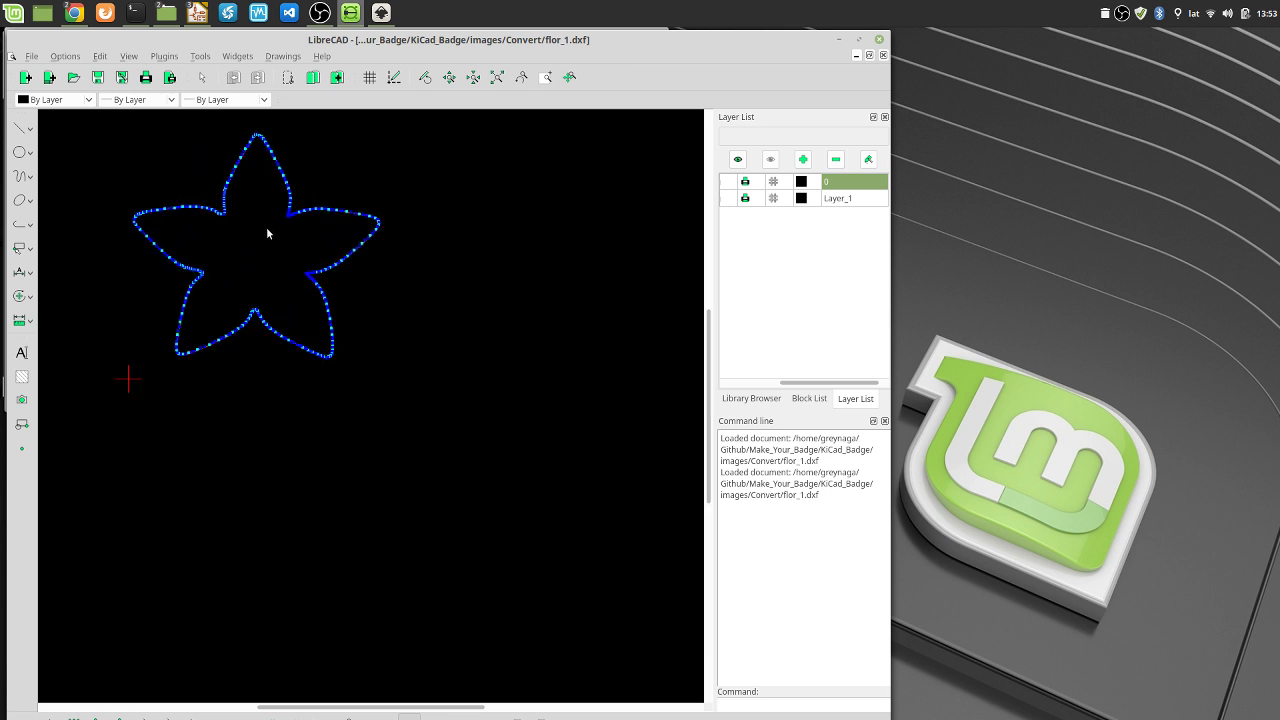
scroll(266, 233, "up", 3)
mouse_move(271, 234)
middle_mouse_down()
mouse_move(274, 251)
mouse_move(264, 243)
middle_mouse_up()
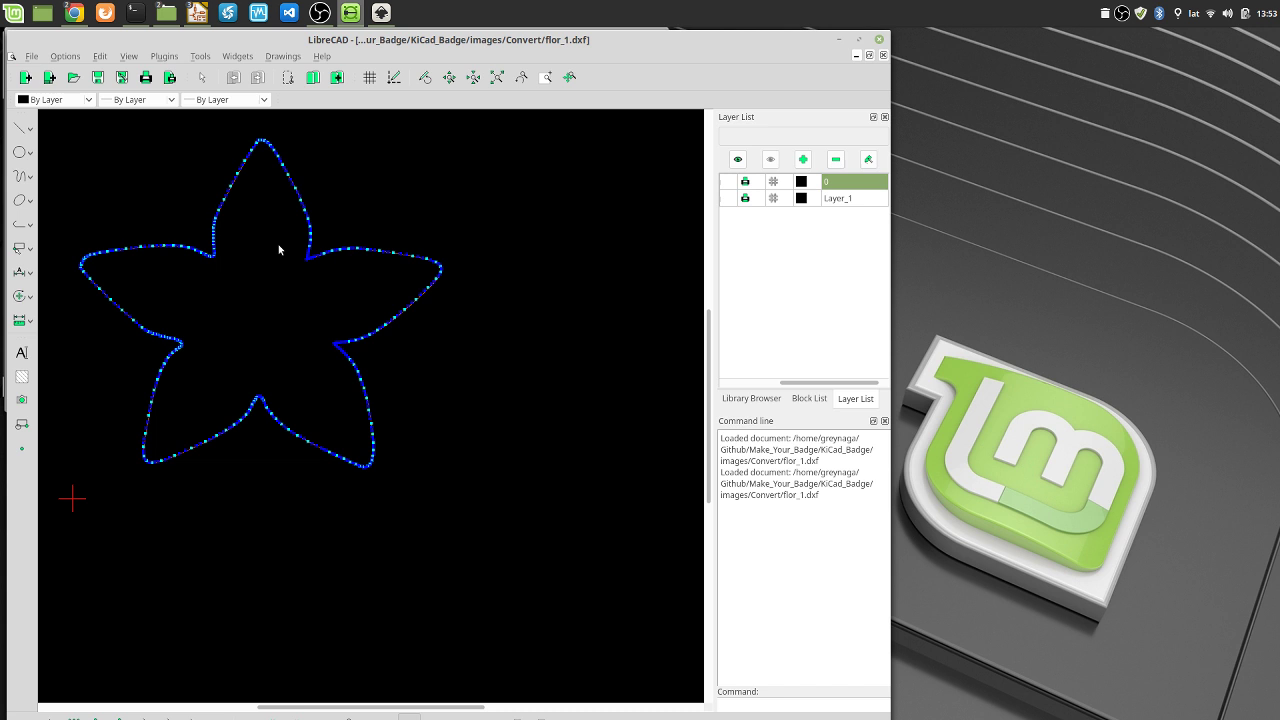
left_click(205, 59)
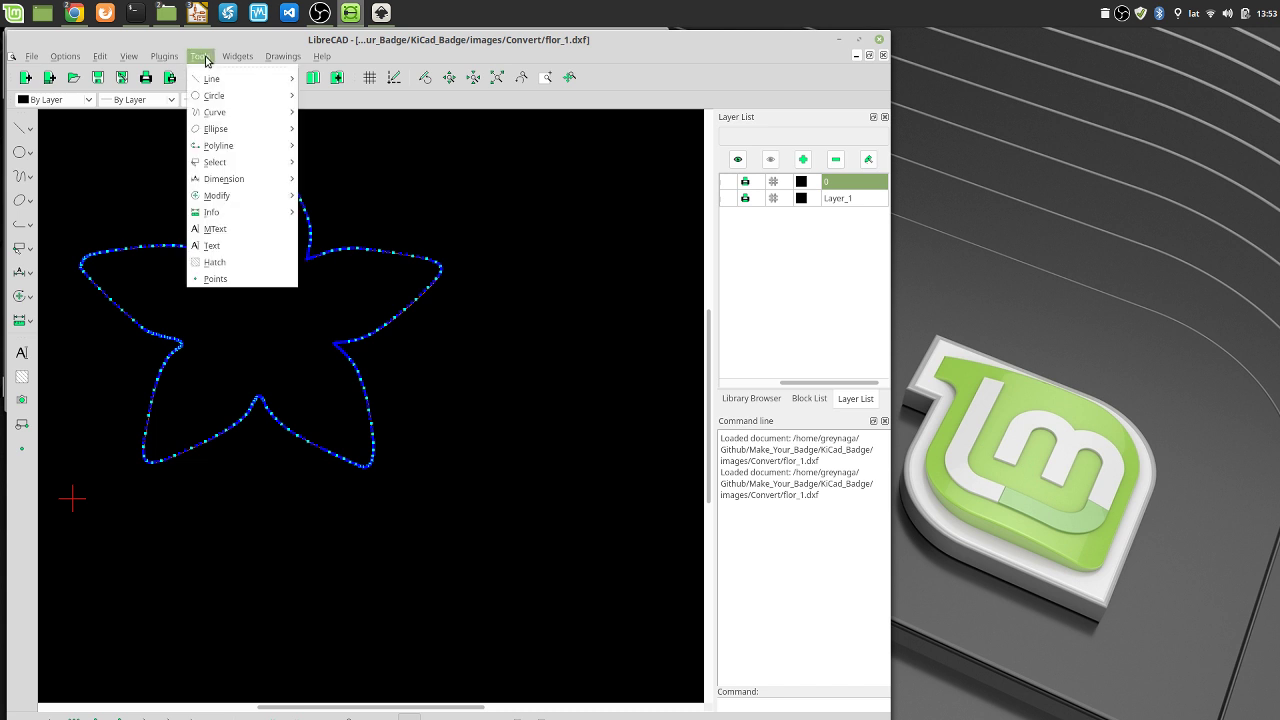
mouse_move(250, 198)
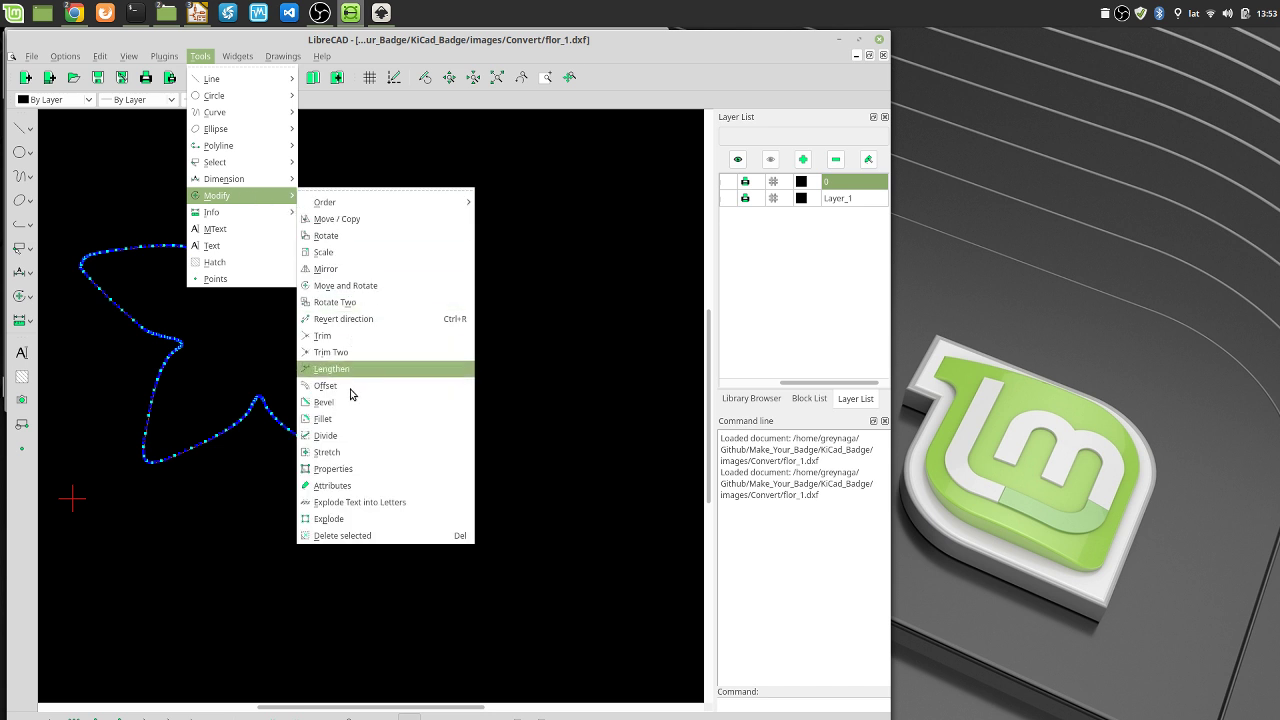
left_click(354, 524)
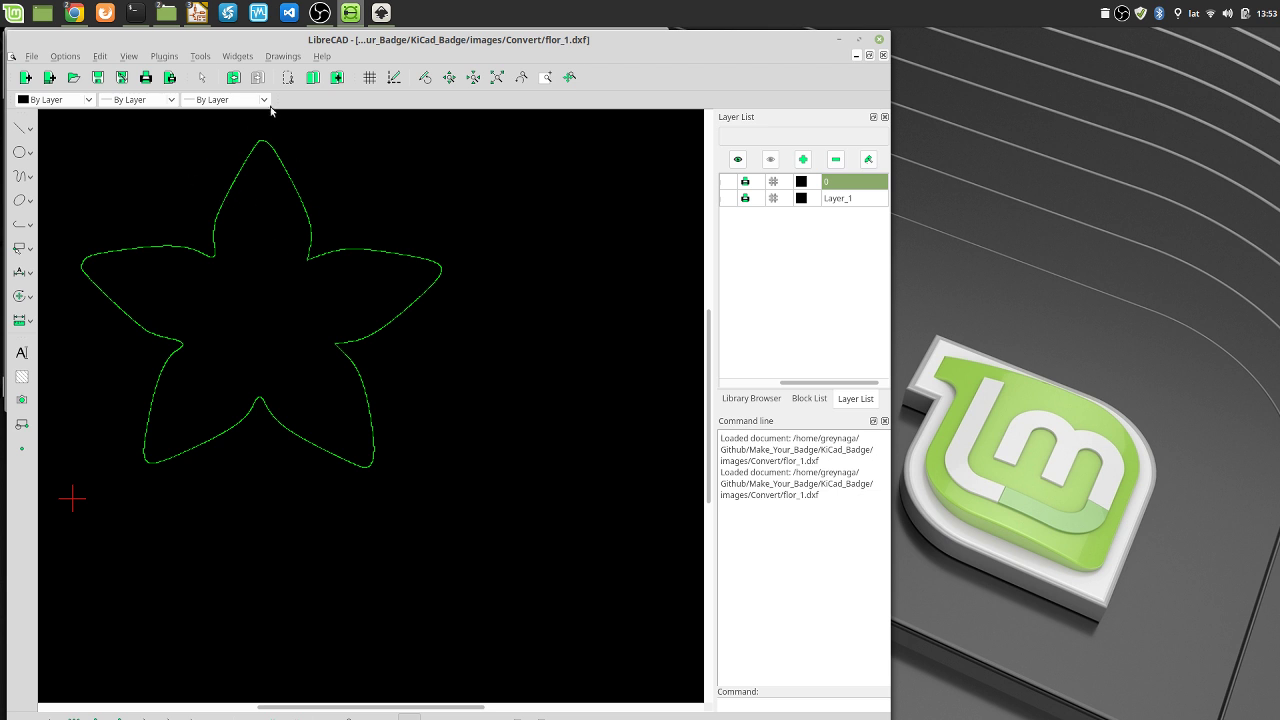
Switch to the KiCad Docs page, read the LibreCAD export steps, highlight the DXF R12 format, and minimize the browser
mouse_move(74, 12)
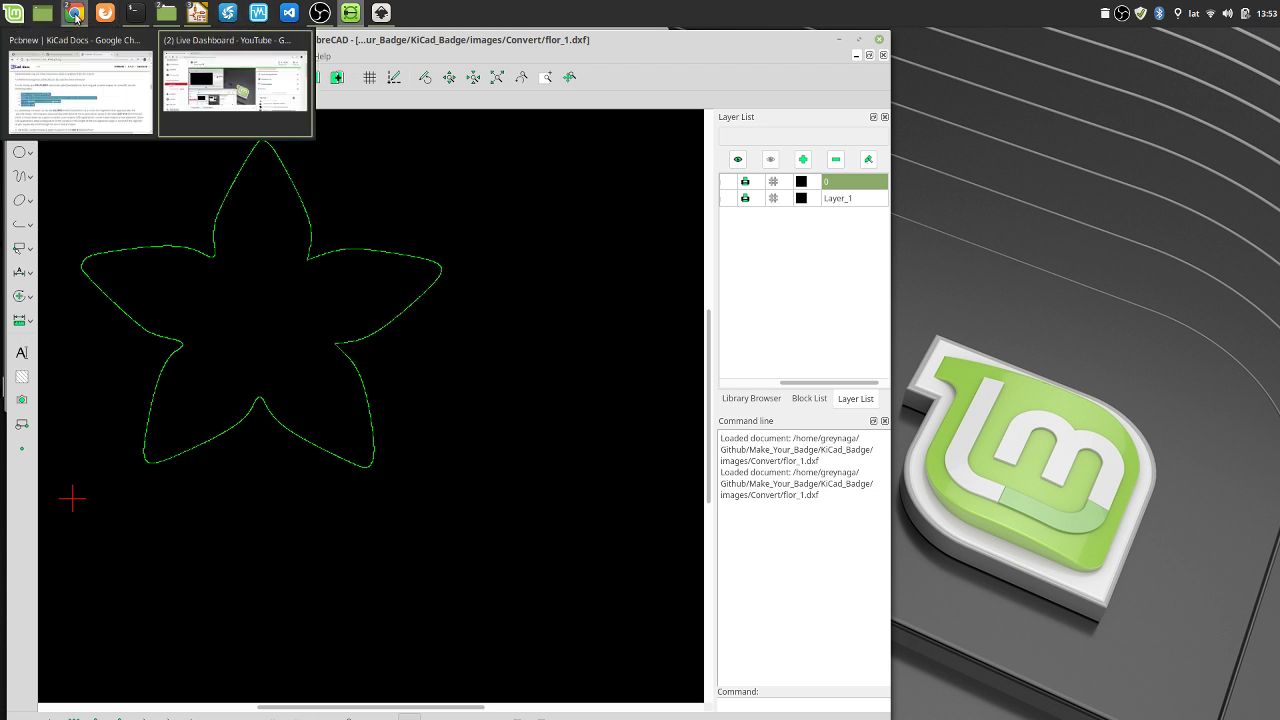
left_click(74, 78)
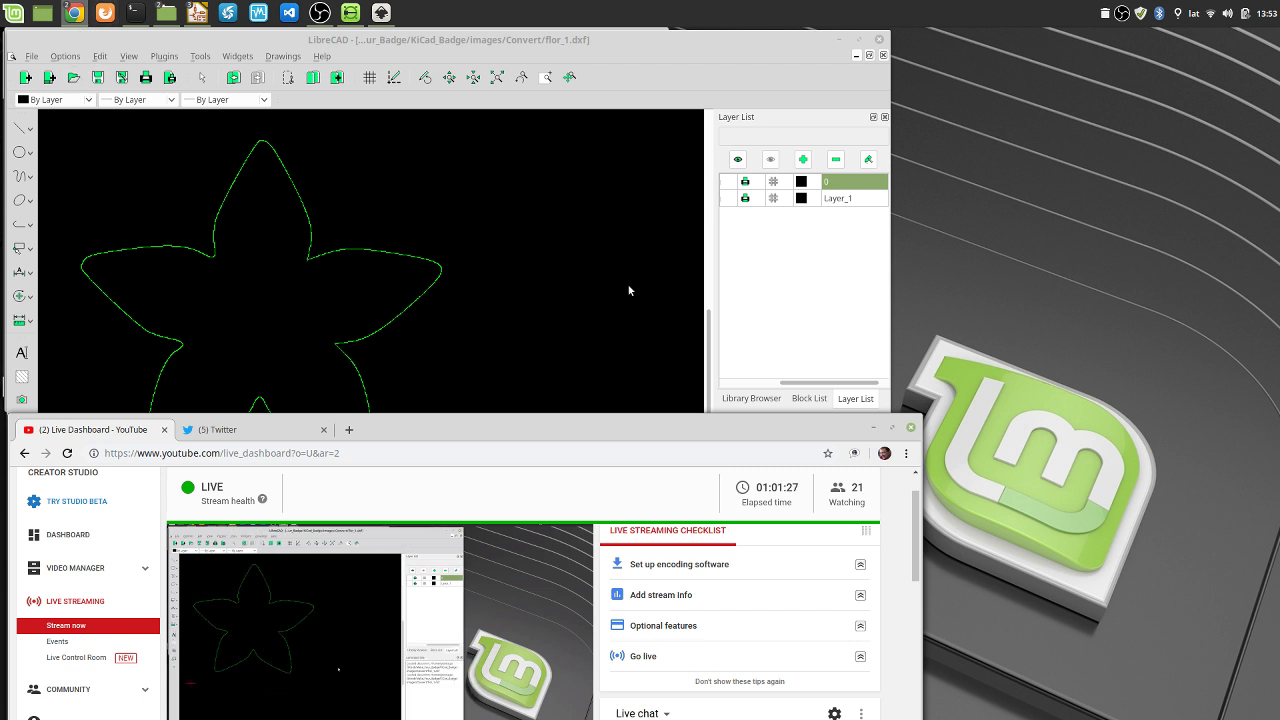
left_click(872, 430)
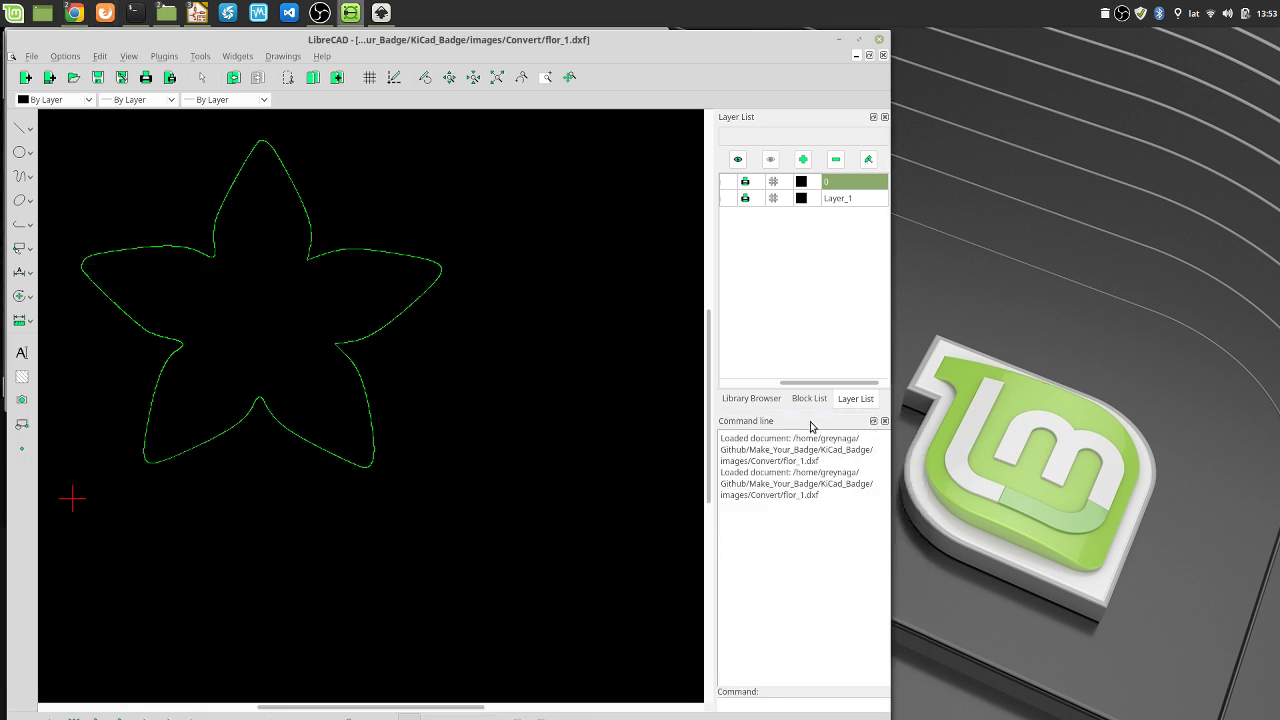
mouse_move(84, 14)
left_click(80, 95)
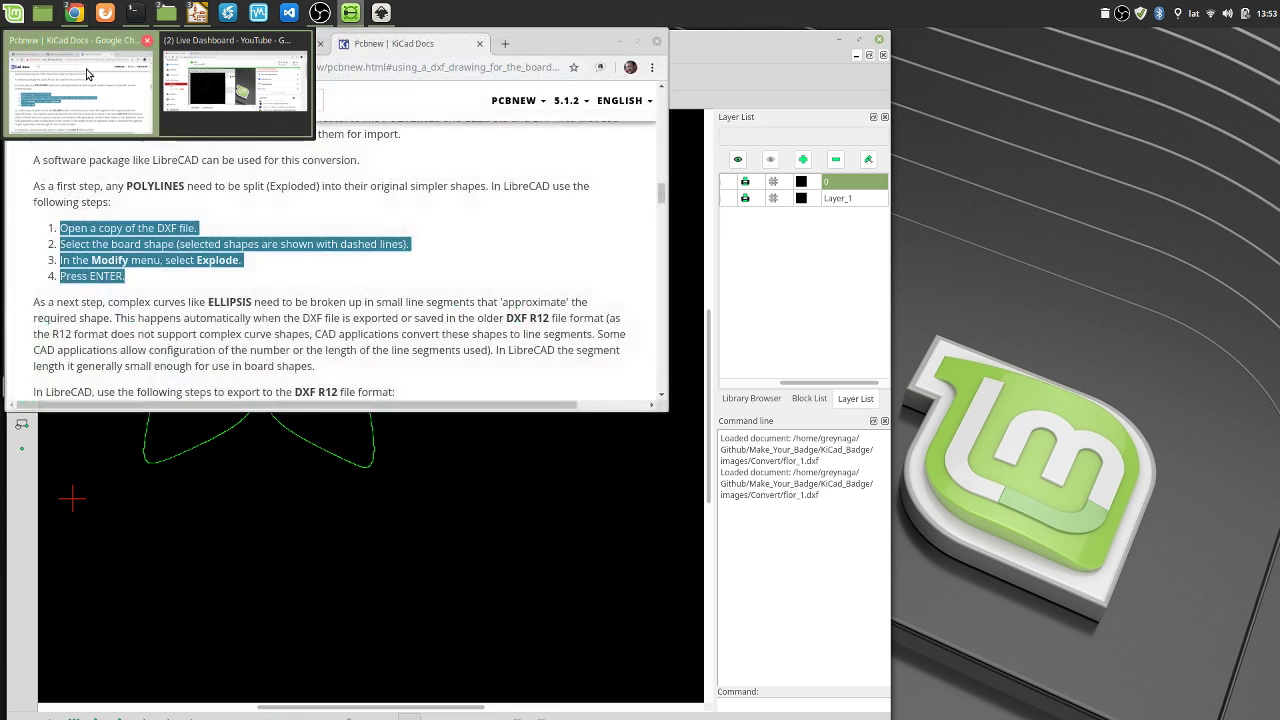
scroll(205, 241, "down", 2)
scroll(205, 241, "down", 3)
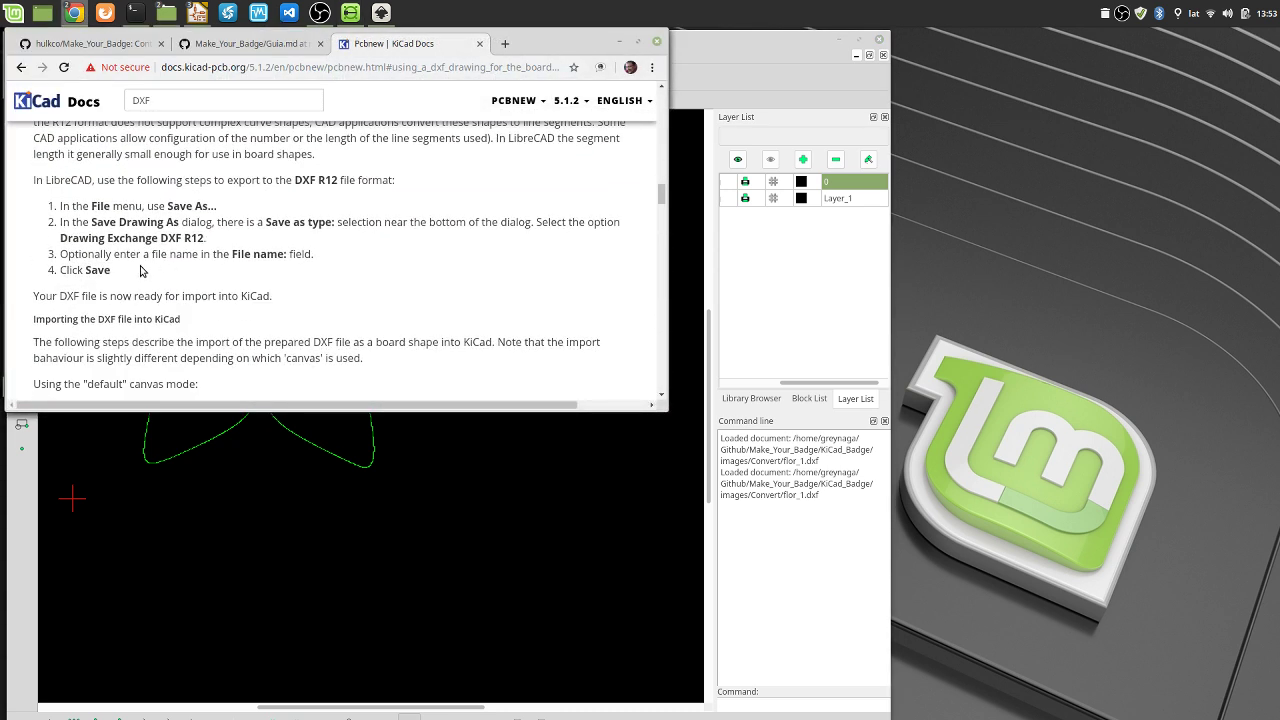
scroll(140, 268, "down", 1)
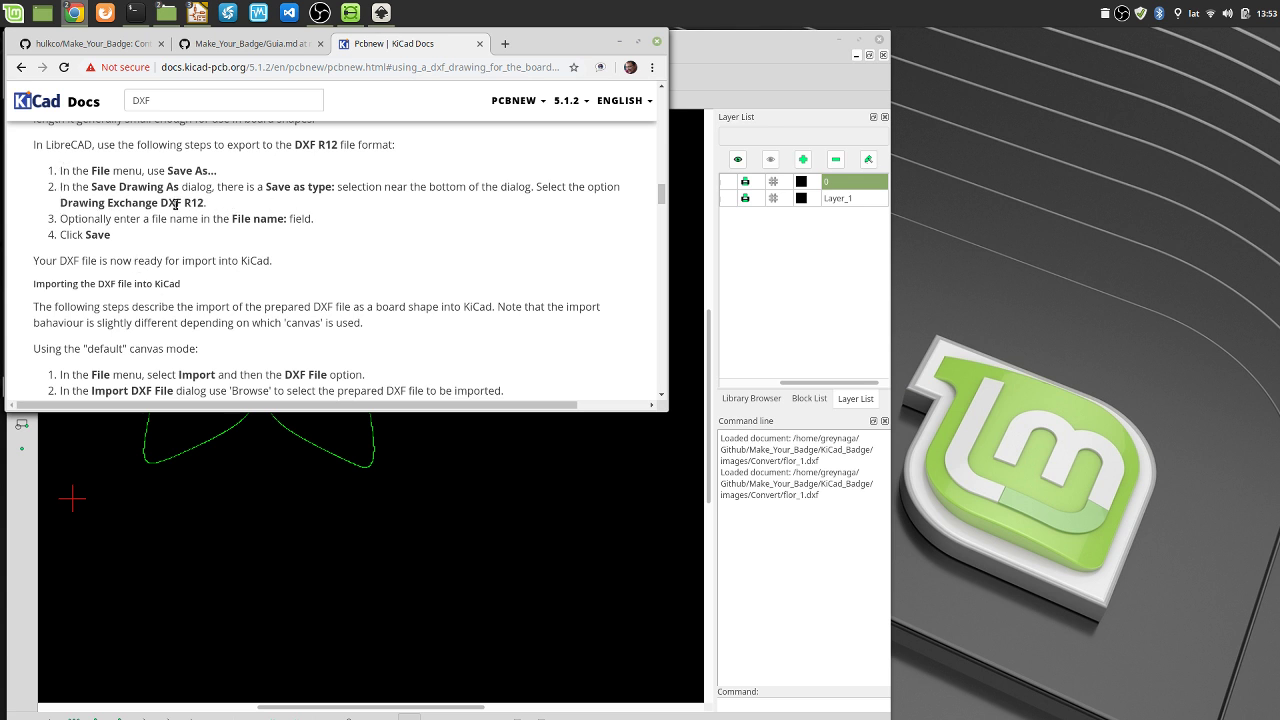
left_click_drag(160, 203, 213, 206)
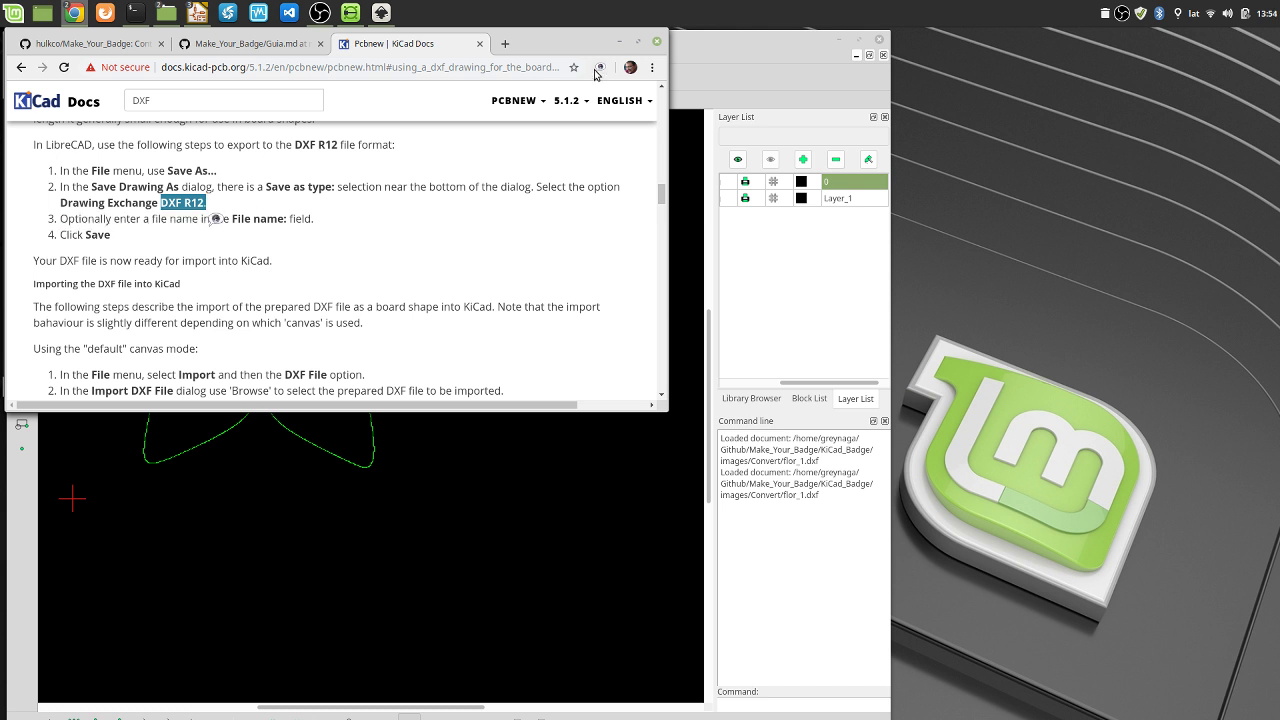
left_click(619, 41)
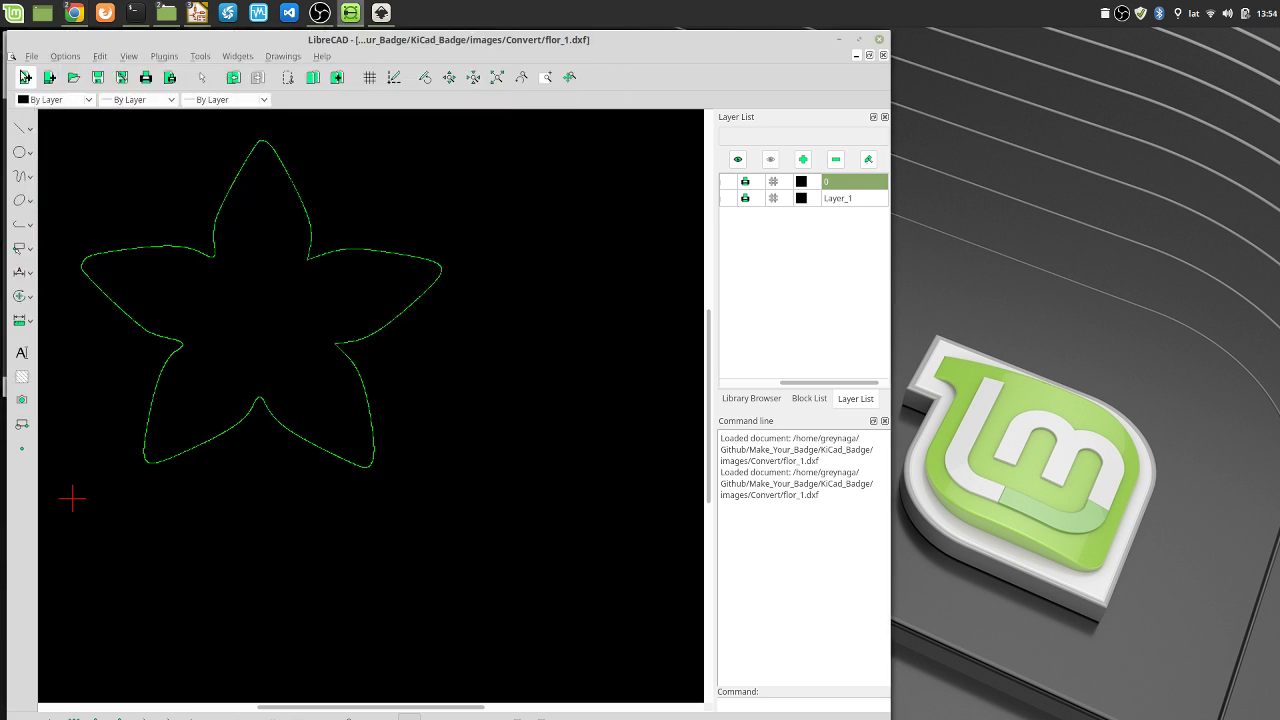
Start saving the flower drawing under a new name with the file type Drawing Exchange DXF R12
left_click(31, 57)
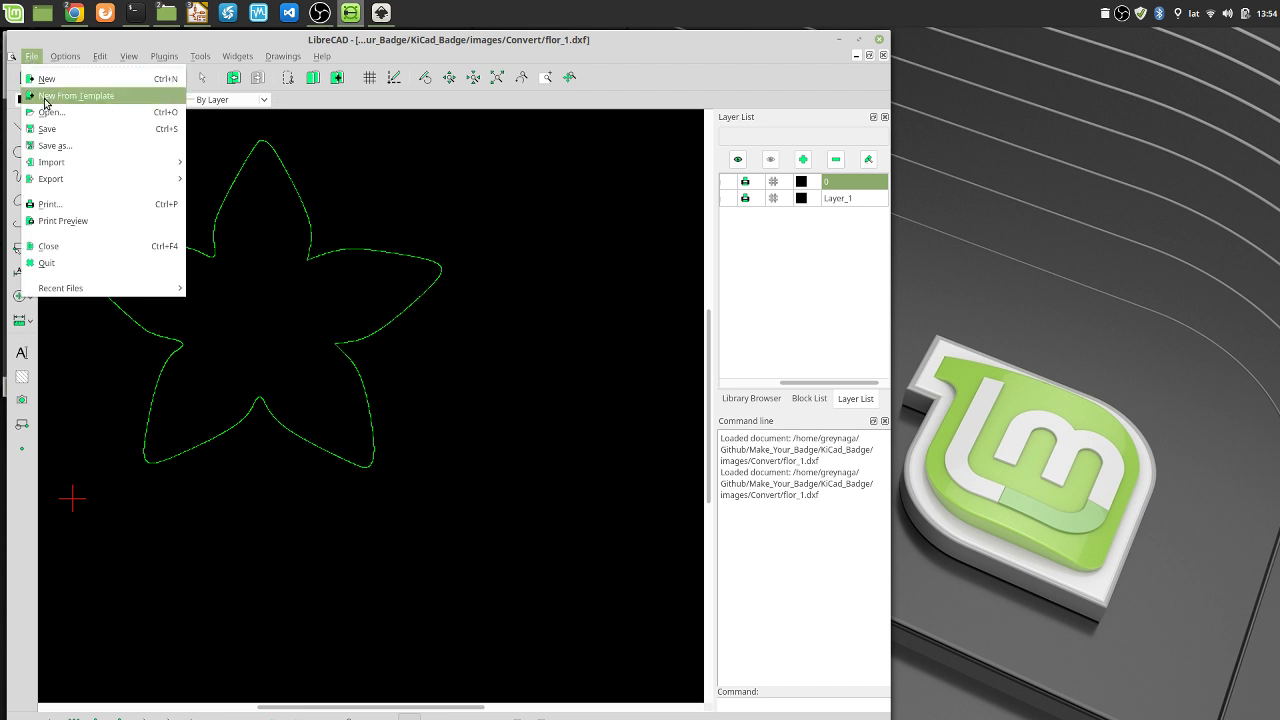
left_click(65, 149)
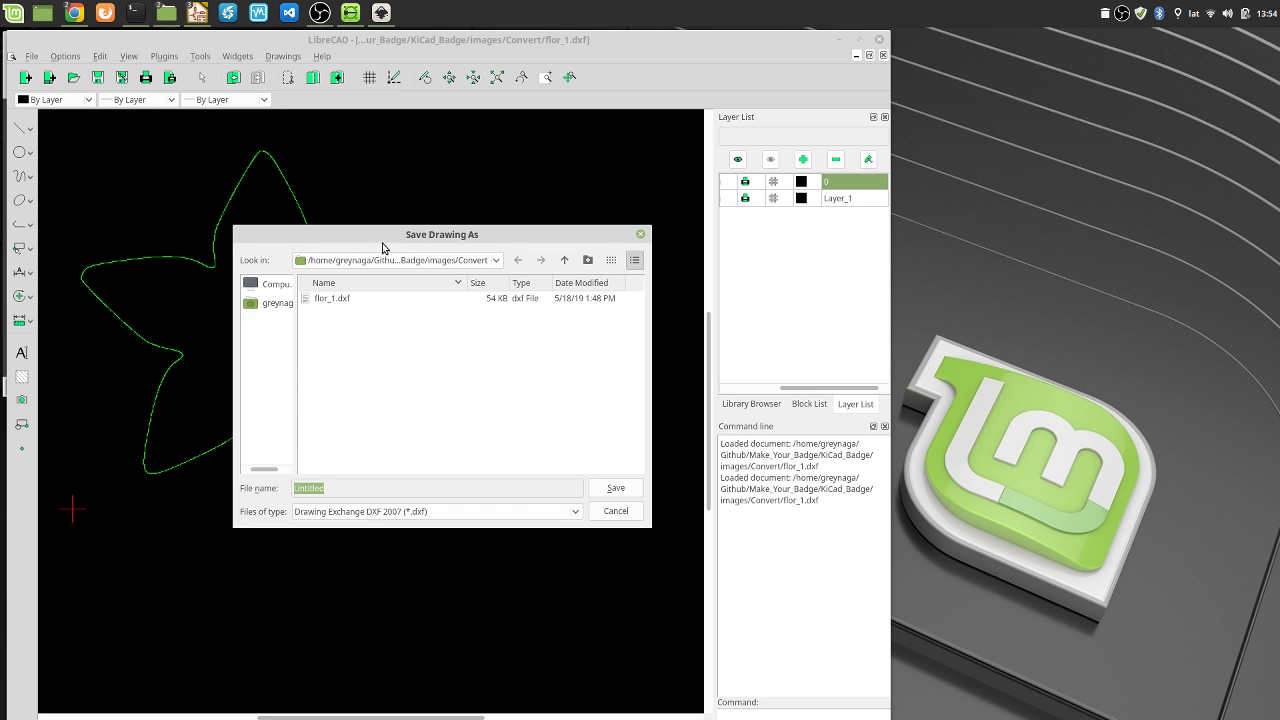
left_click_drag(385, 236, 218, 128)
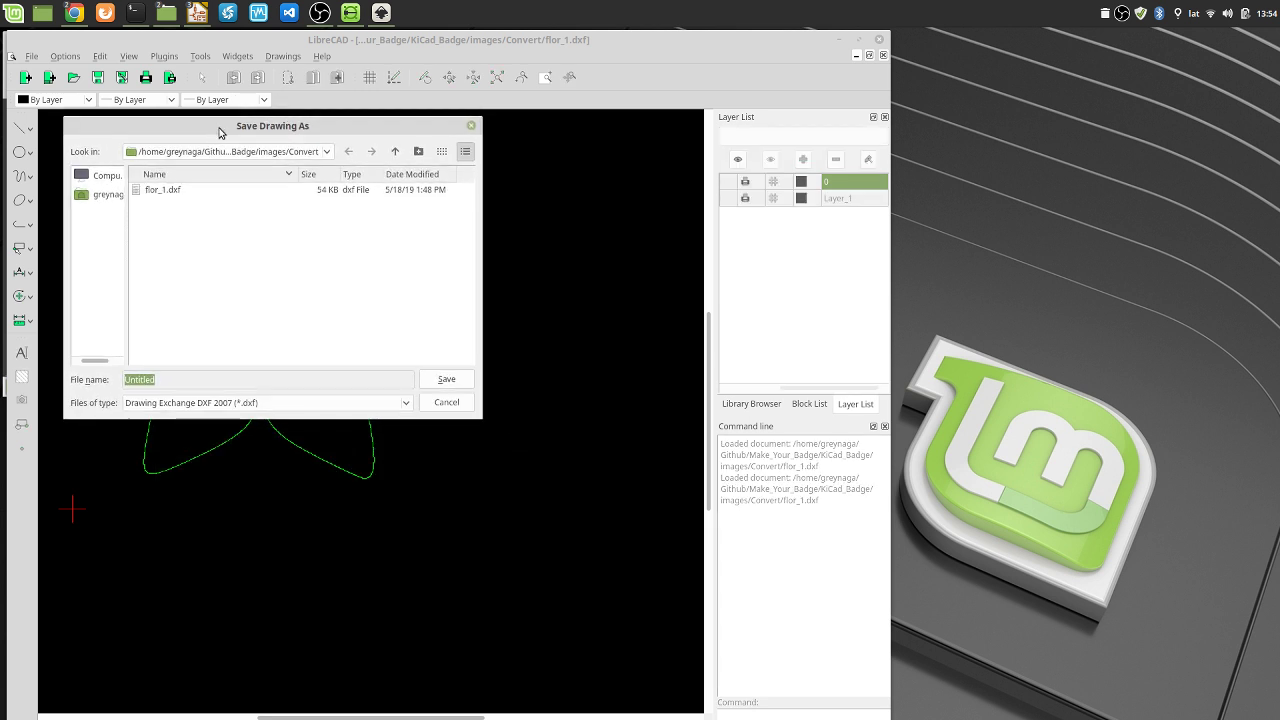
left_click(220, 405)
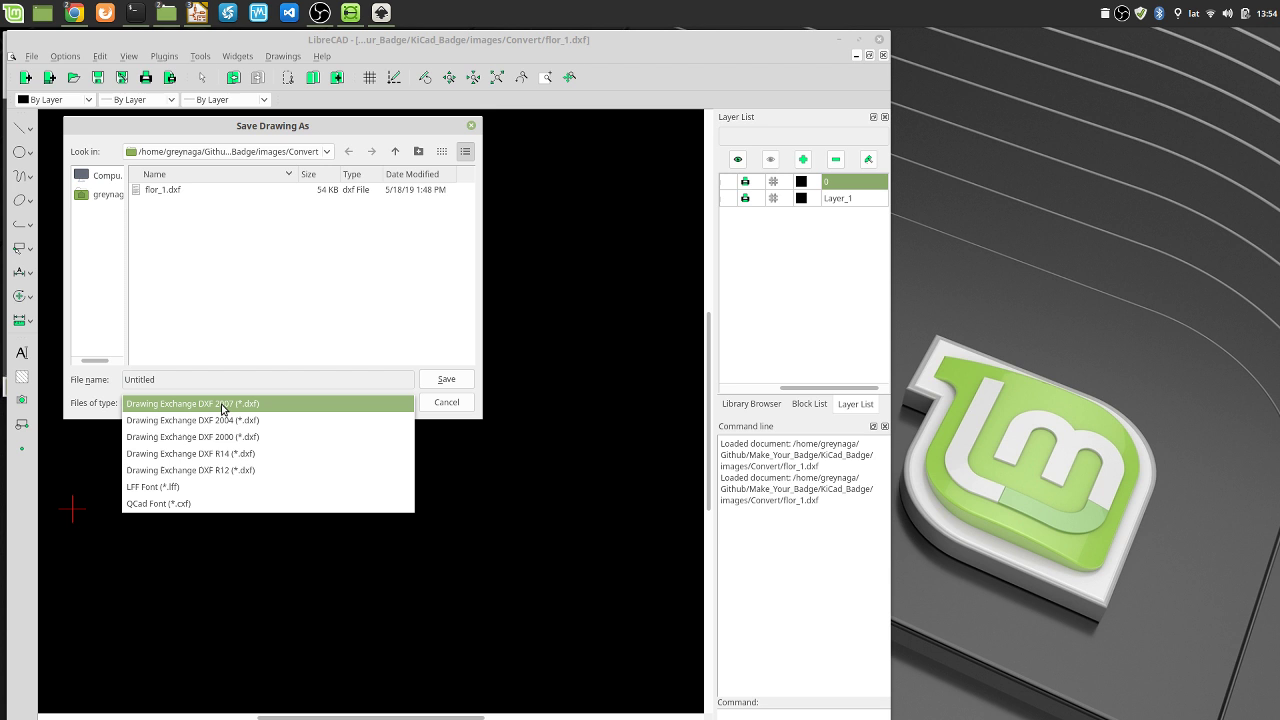
left_click(236, 470)
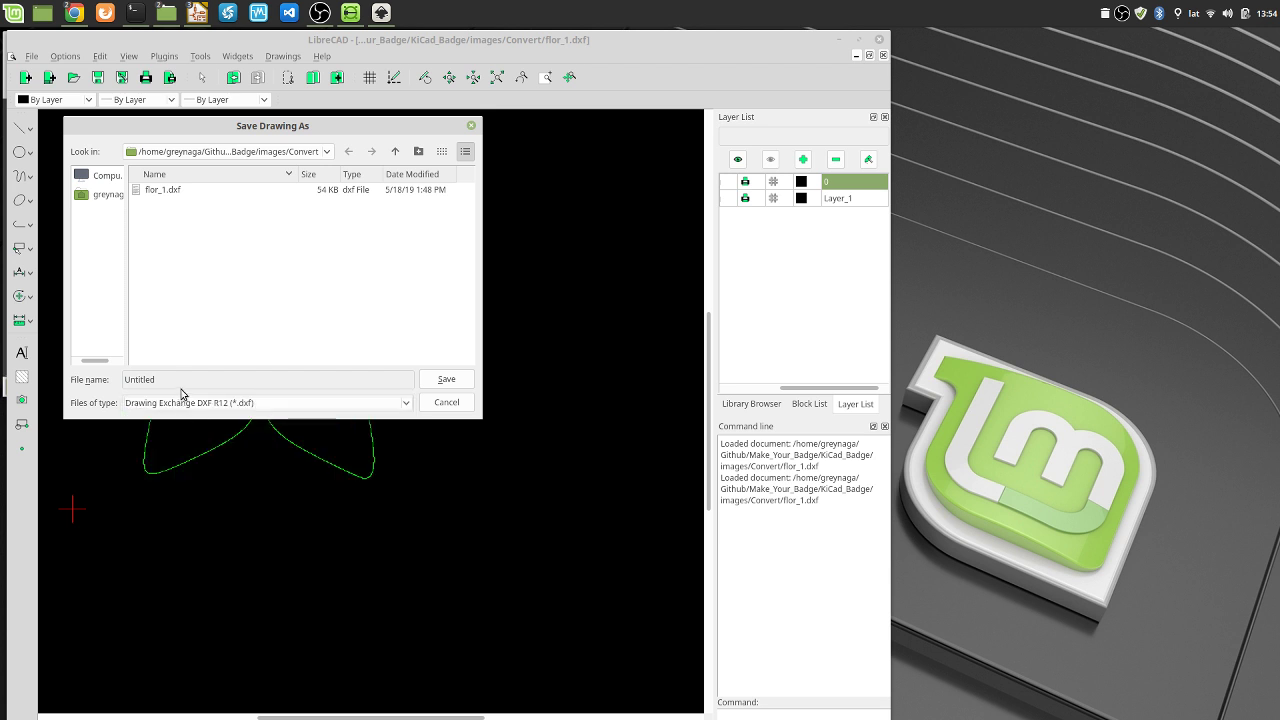
Name the file flor_1_R12.dxf, based on the existing flor_1.dxf, and save it in the Convert folder
left_click(170, 190)
left_click(172, 384)
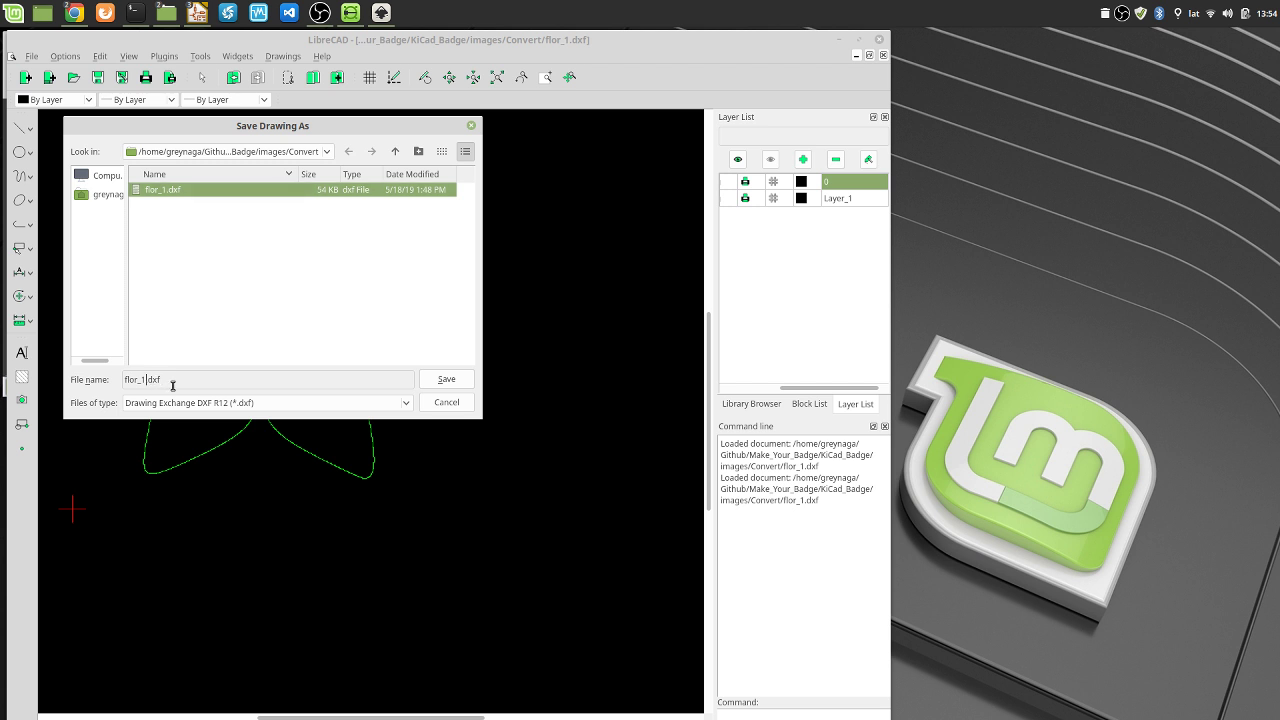
key("Left")
key("Left")
key("Left")
key("Left")
type("_R")
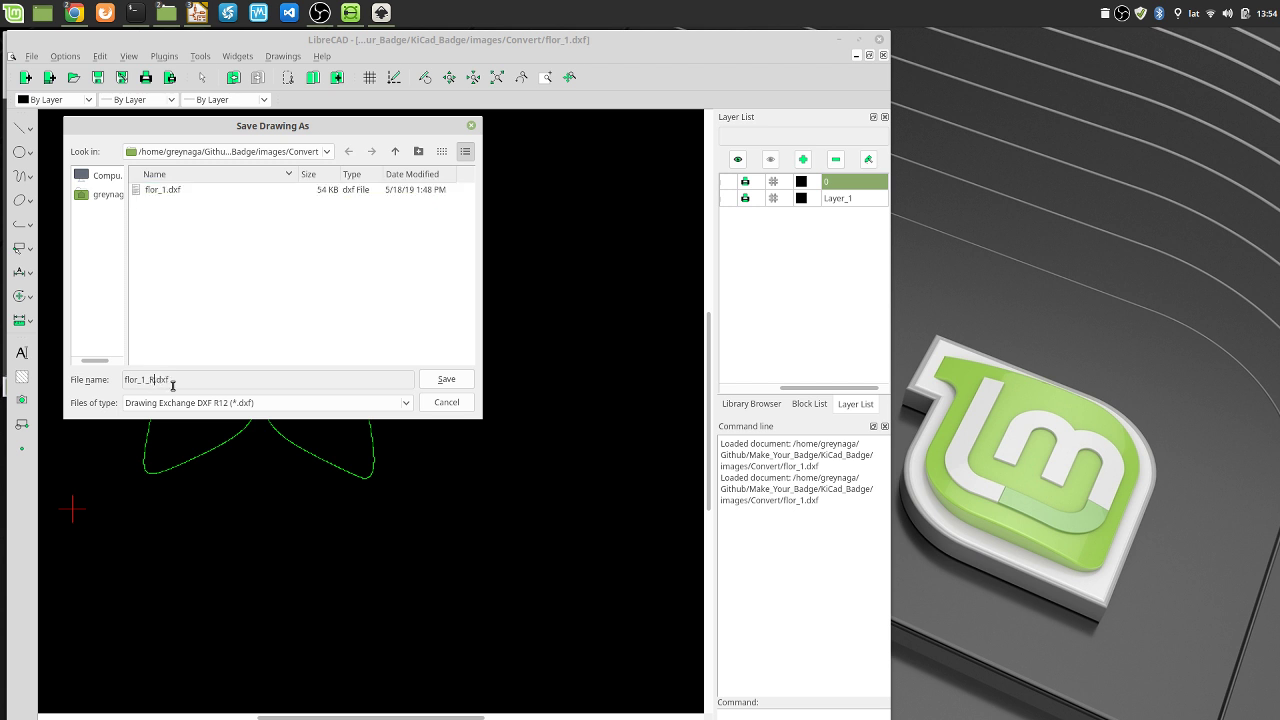
type("12")
left_click(446, 380)
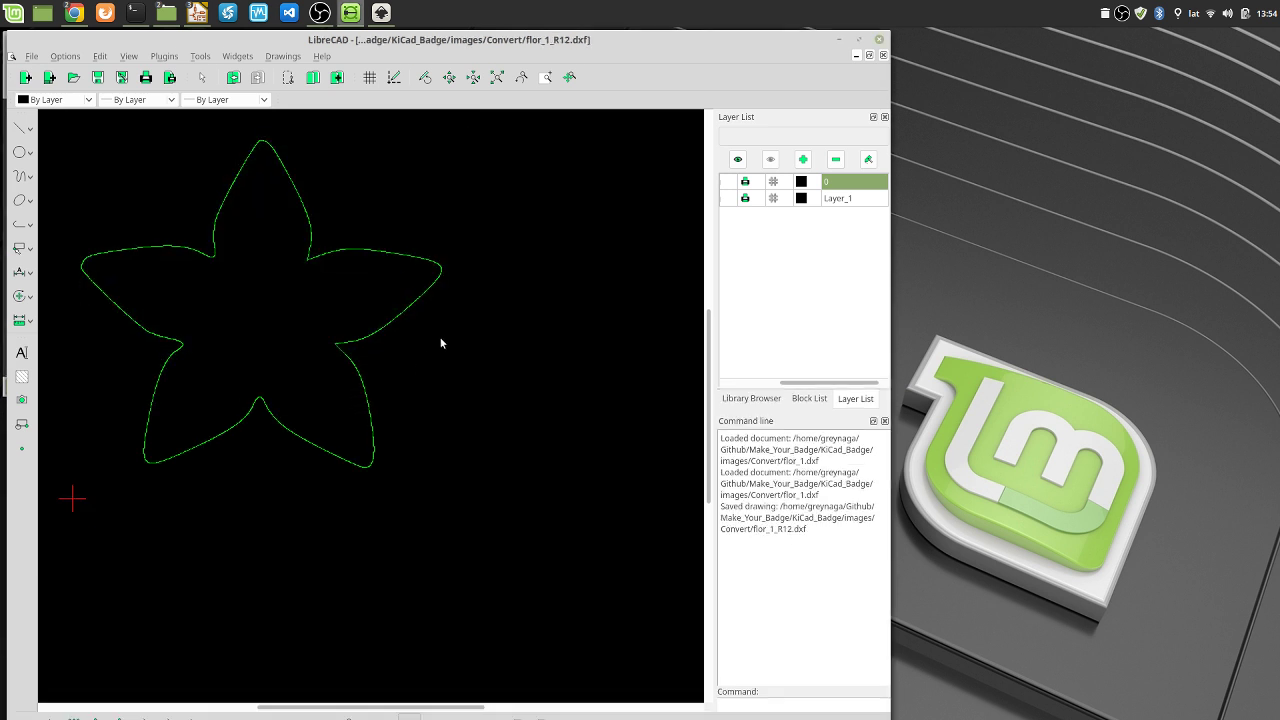
Switch to OBS and hide the Screen Capture (XSHM) source in the Escritorio scene
scroll(453, 370, "up", 3)
scroll(453, 374, "down", 2)
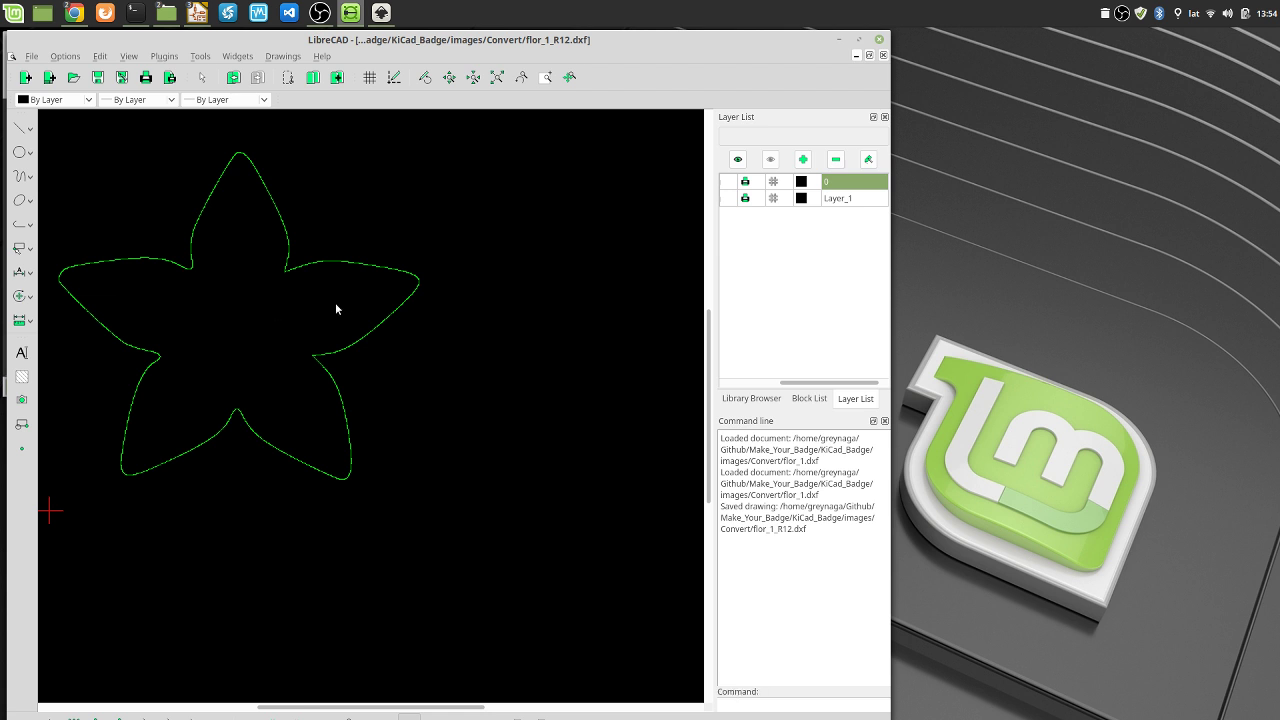
mouse_move(80, 21)
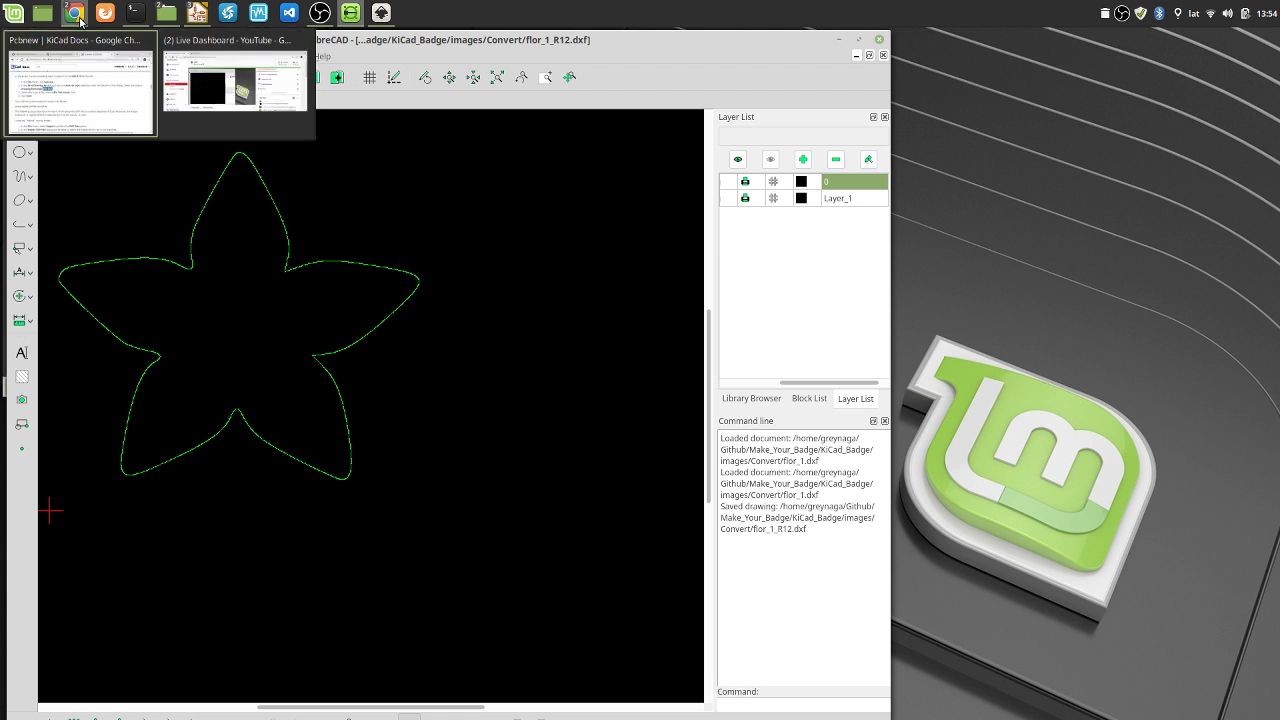
left_click(322, 16)
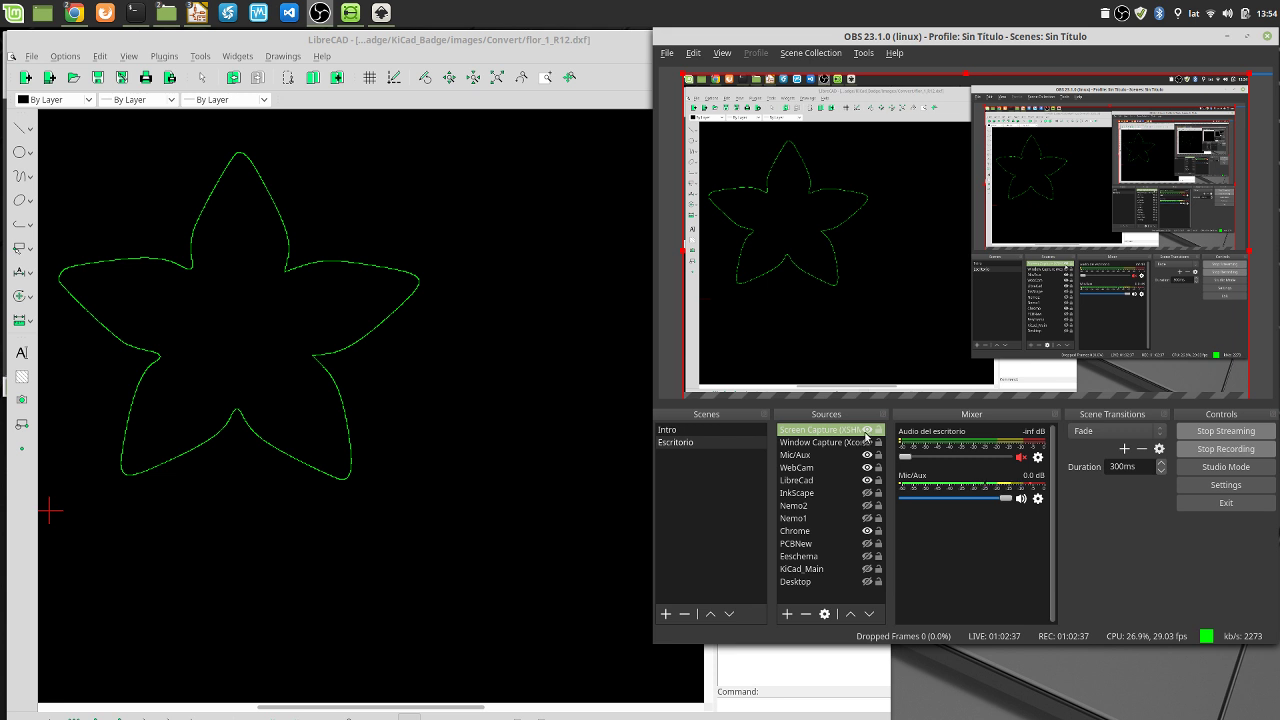
left_click(867, 430)
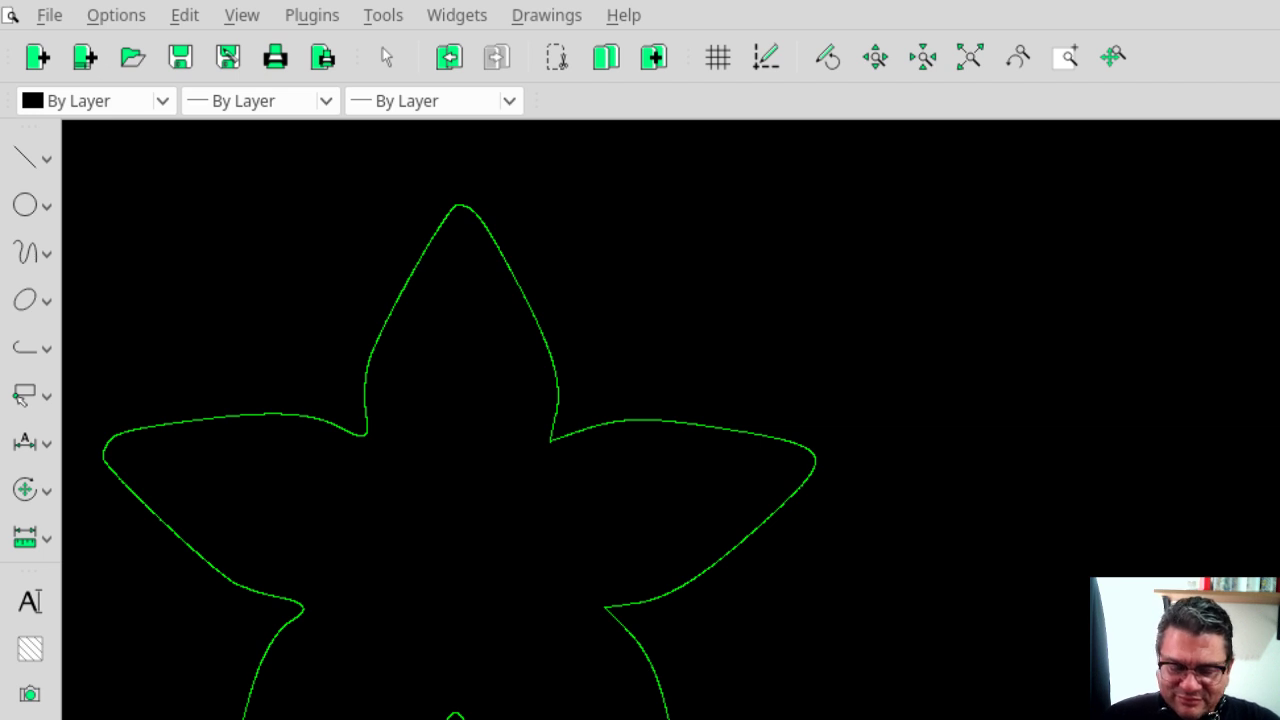
scroll(460, 420, "down", 5)
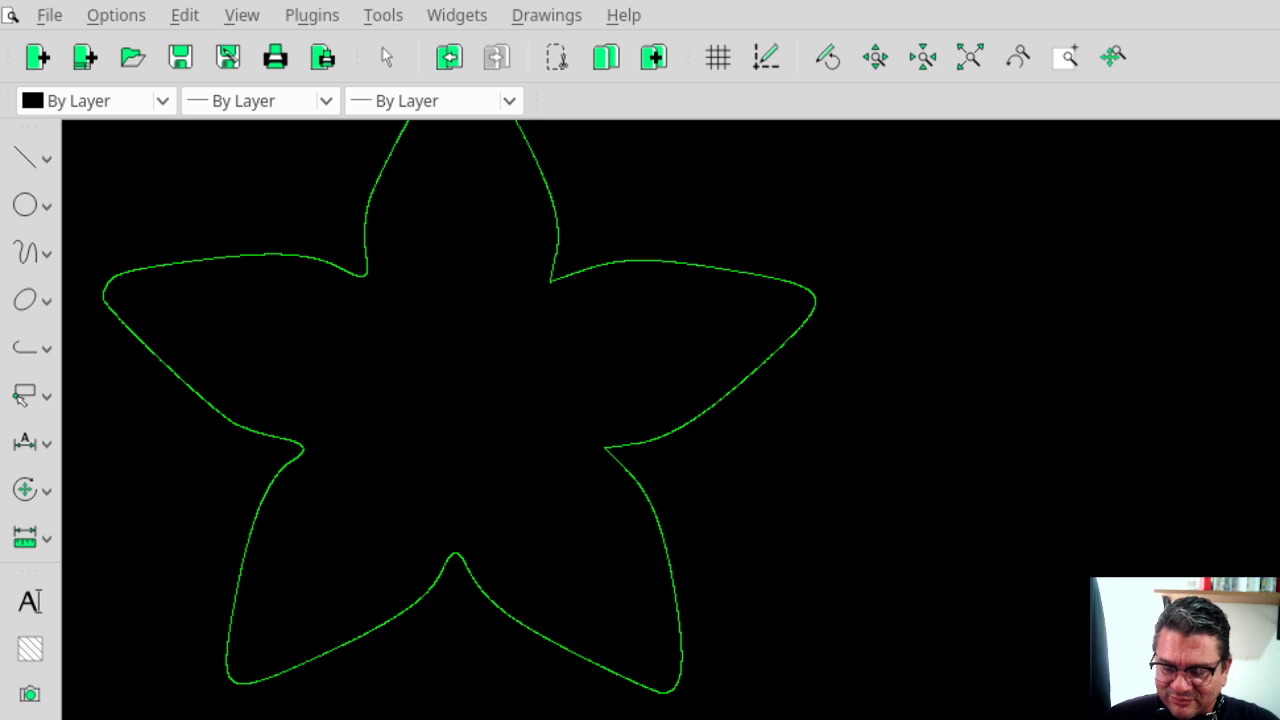
middle_click_drag(86, 715, 85, 195)
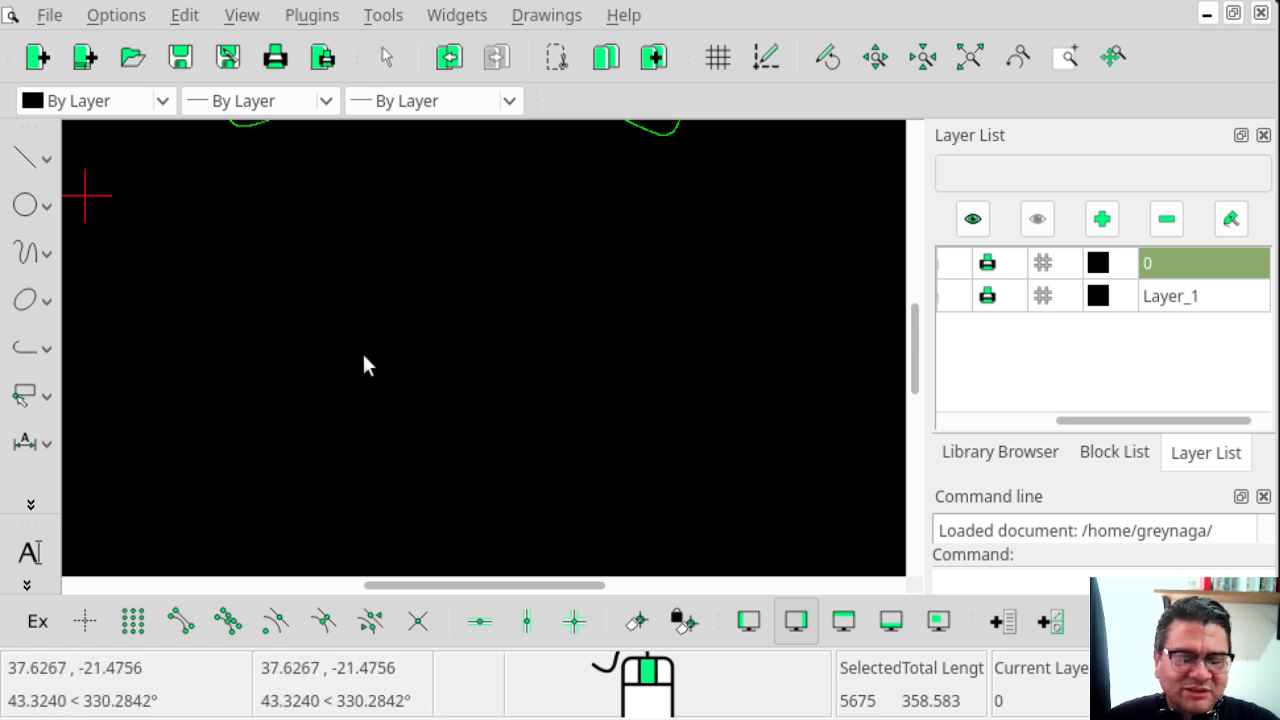
mouse_move(363, 366)
middle_mouse_down()
mouse_move(423, 369)
mouse_move(440, 393)
mouse_move(466, 306)
mouse_move(460, 446)
middle_mouse_up()
scroll(510, 310, "down", 4)
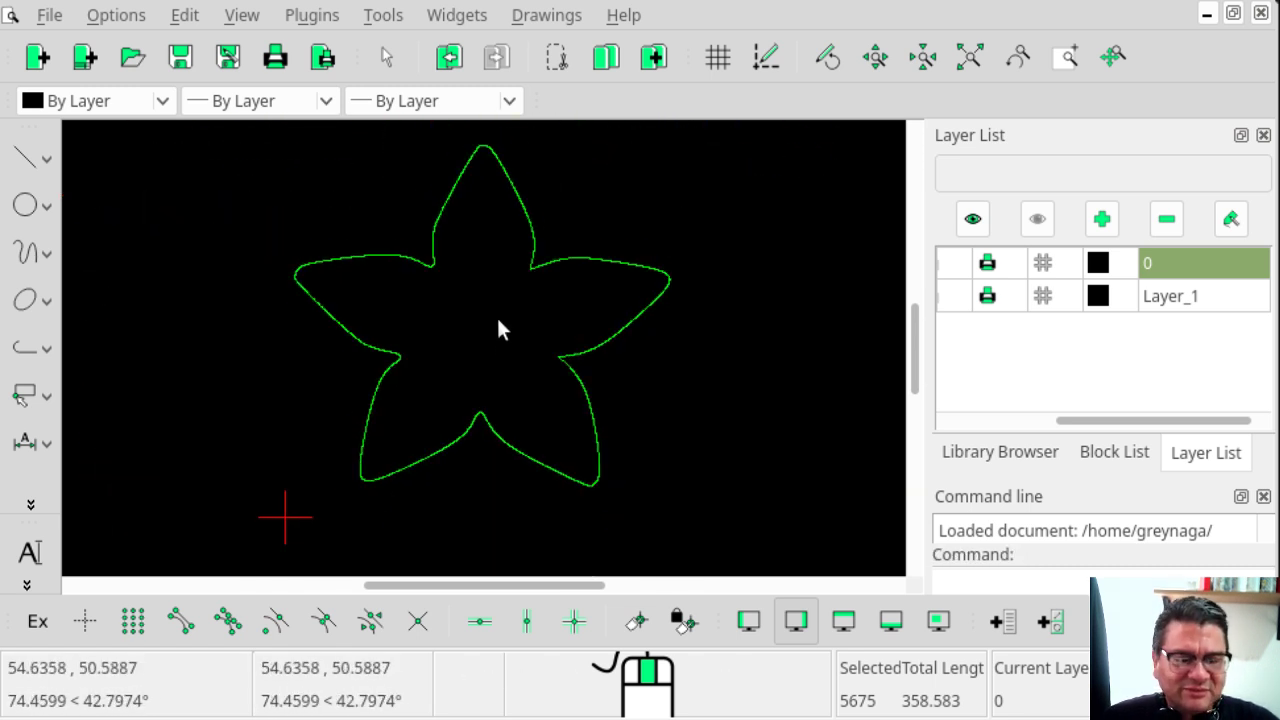
mouse_move(497, 322)
middle_mouse_down()
mouse_move(400, 366)
mouse_move(390, 354)
middle_mouse_up()
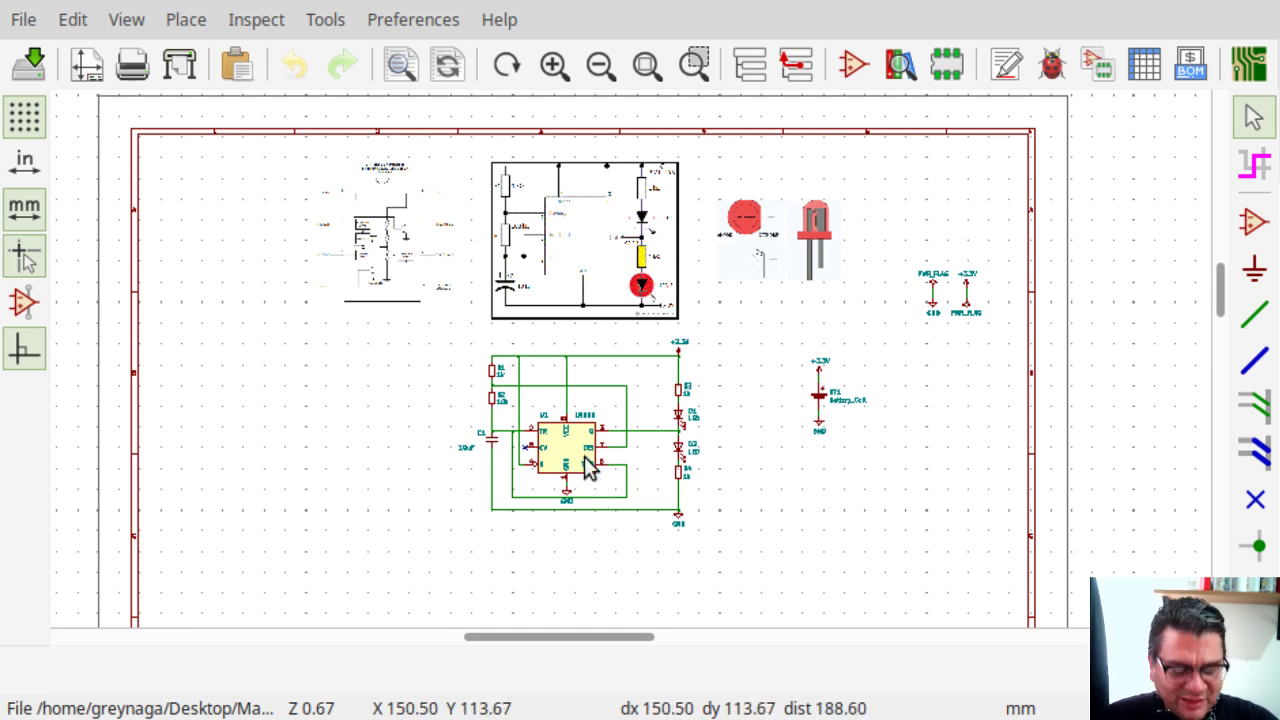
Examine the LM555 timer circuit in the schematic, including its resistors, capacitor, LEDs and power connections
scroll(584, 460, "left", 5)
scroll(645, 330, "down", 1)
scroll(645, 330, "up", 4)
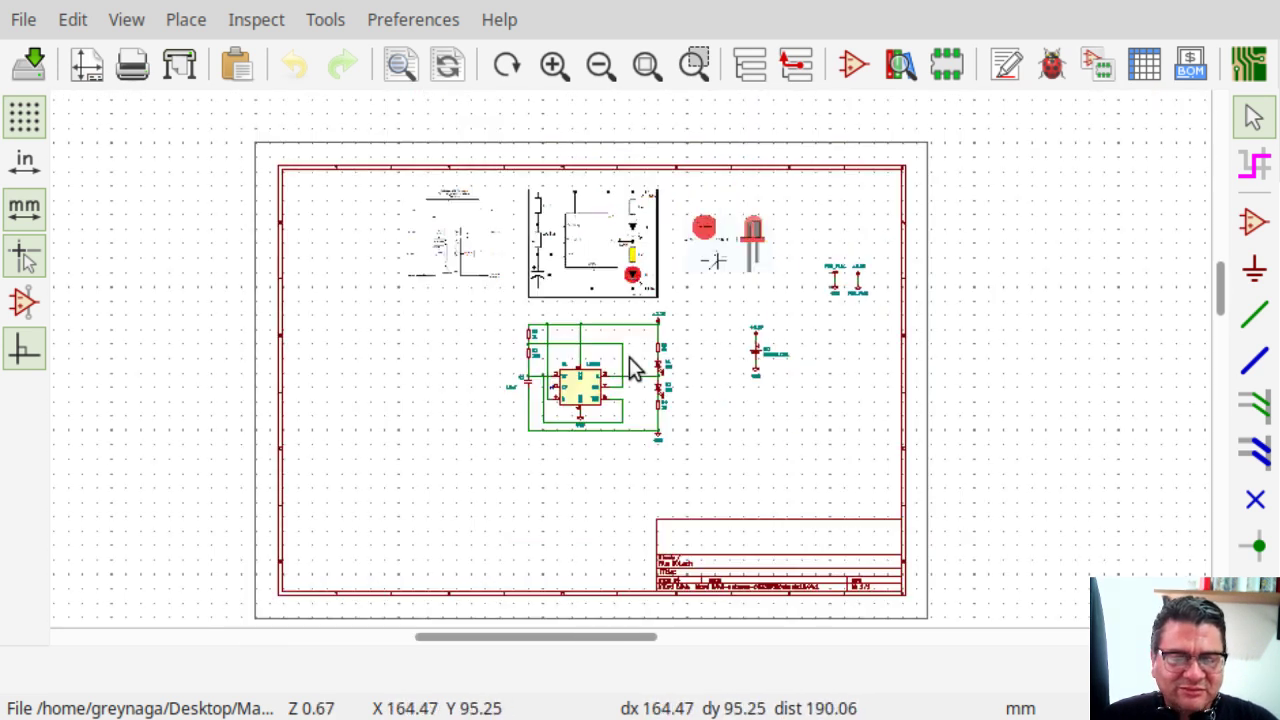
scroll(611, 370, "up", 2)
middle_click_drag(628, 371, 666, 249)
scroll(666, 249, "down", 1)
middle_click_drag(519, 455, 527, 397)
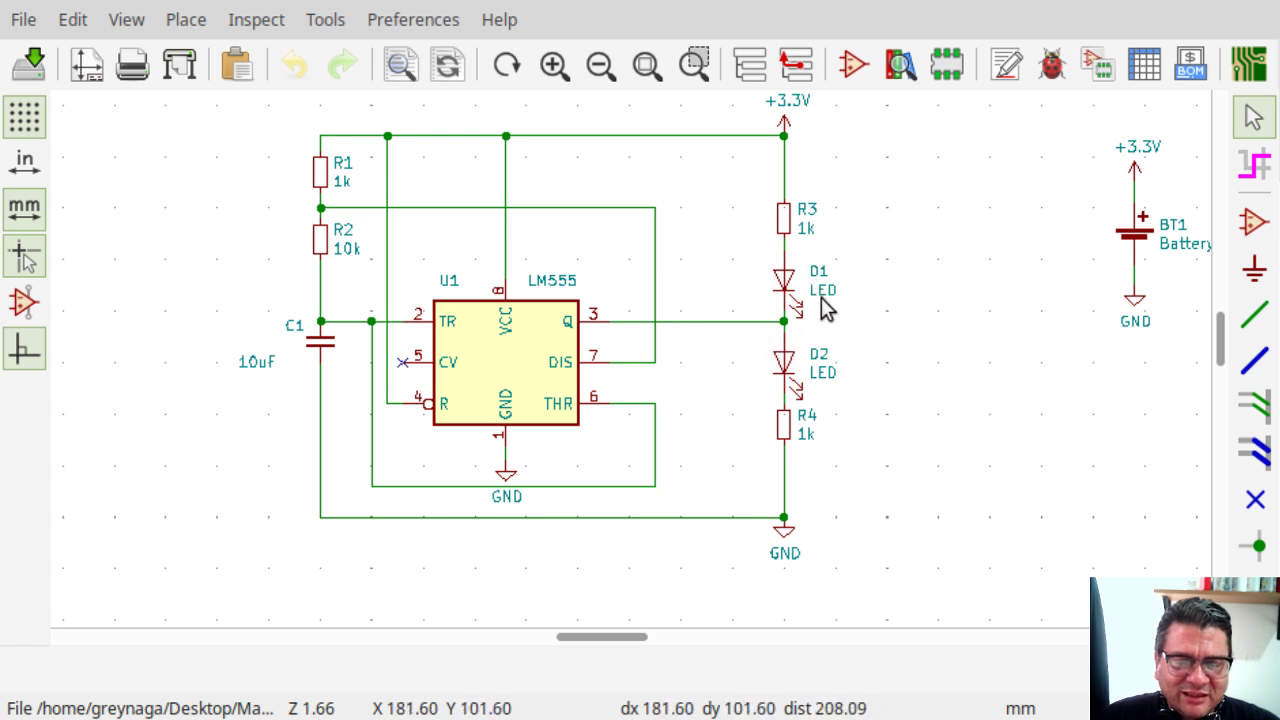
mouse_move(715, 299)
middle_mouse_down()
mouse_move(795, 360)
mouse_move(731, 317)
middle_mouse_up()
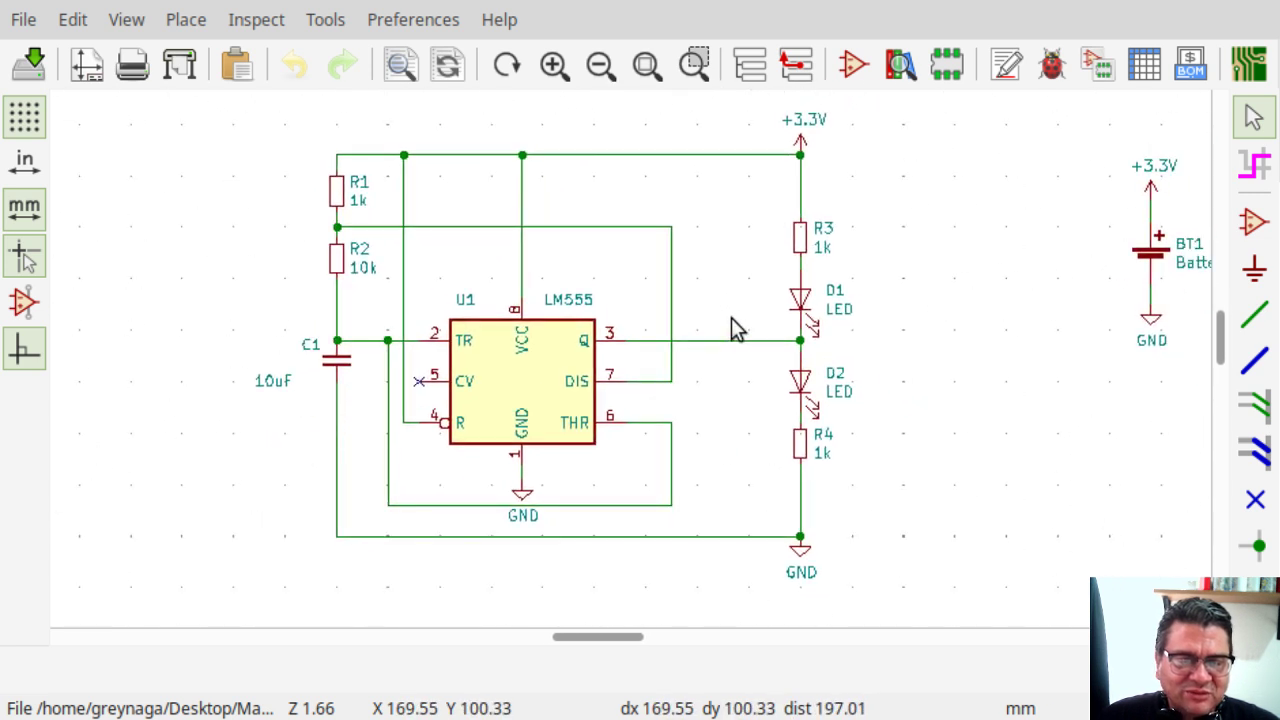
Compare the LM555 schematic with the reference timer diagram and review the LED anode and cathode reference images
scroll(731, 317, "up", 8, "shift")
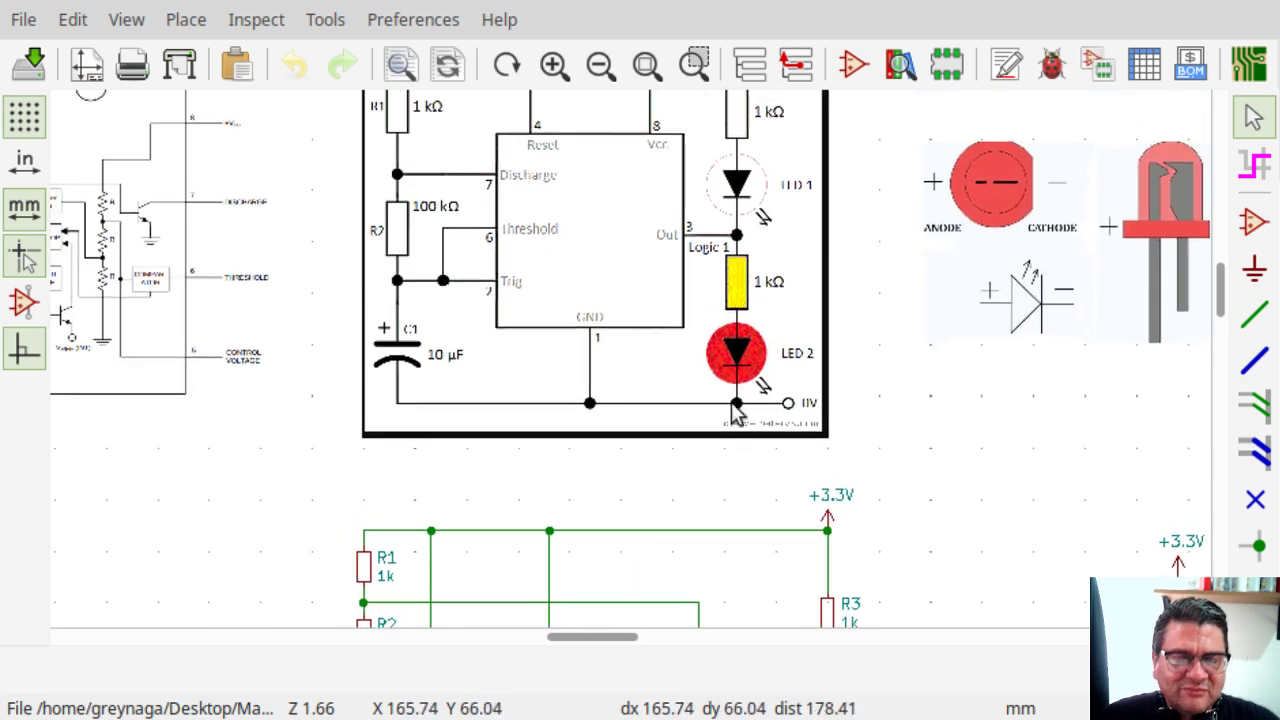
middle_click_drag(762, 470, 918, 395)
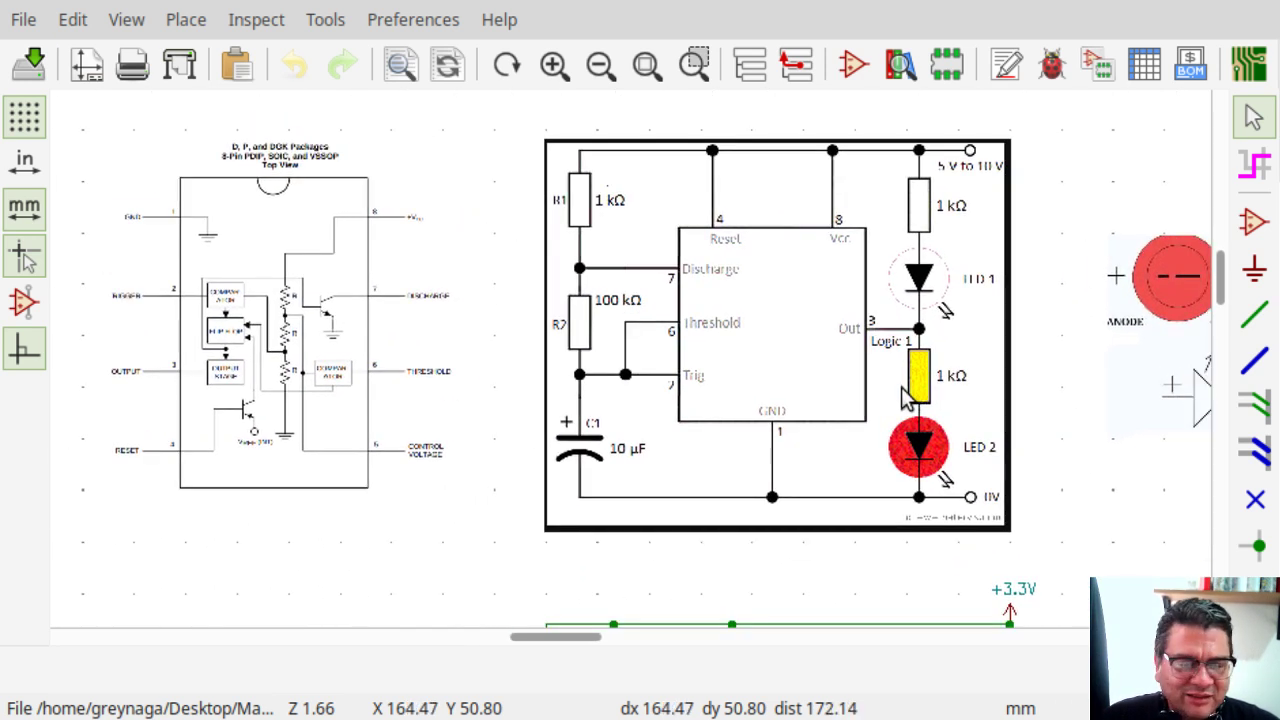
middle_click_drag(624, 360, 651, 386)
middle_click_drag(814, 357, 591, 405)
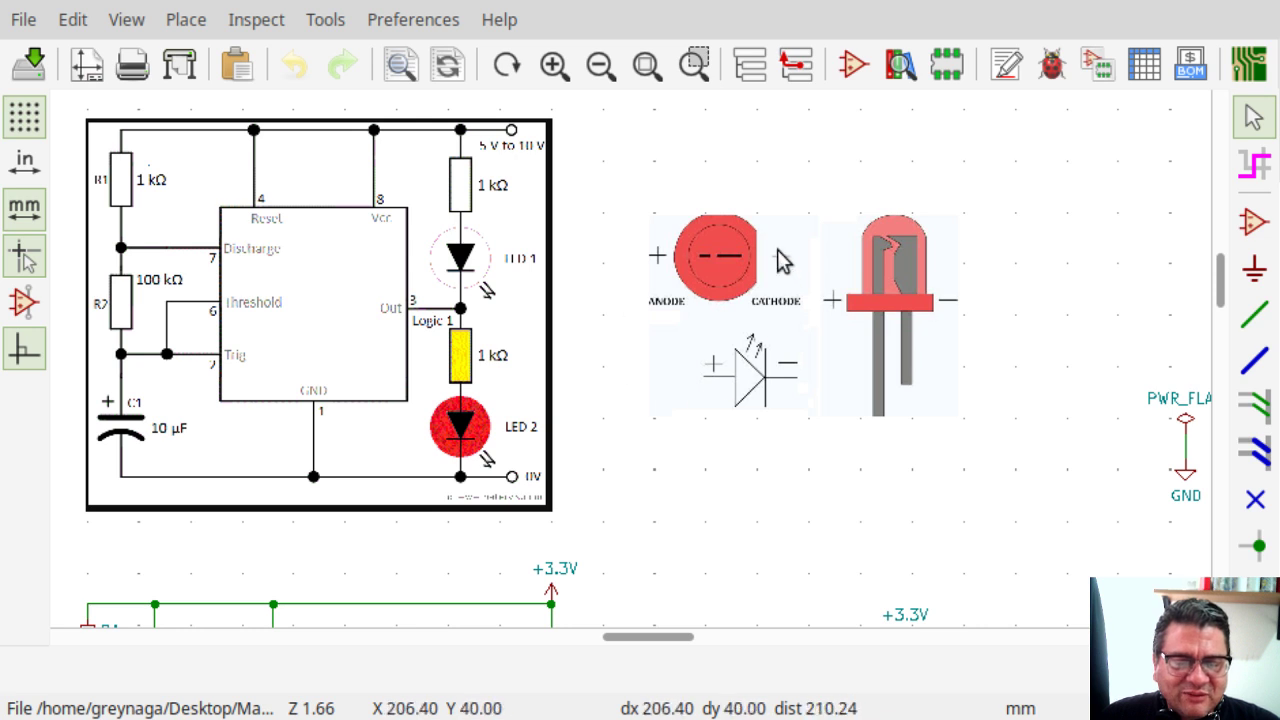
middle_click_drag(337, 331, 568, 232)
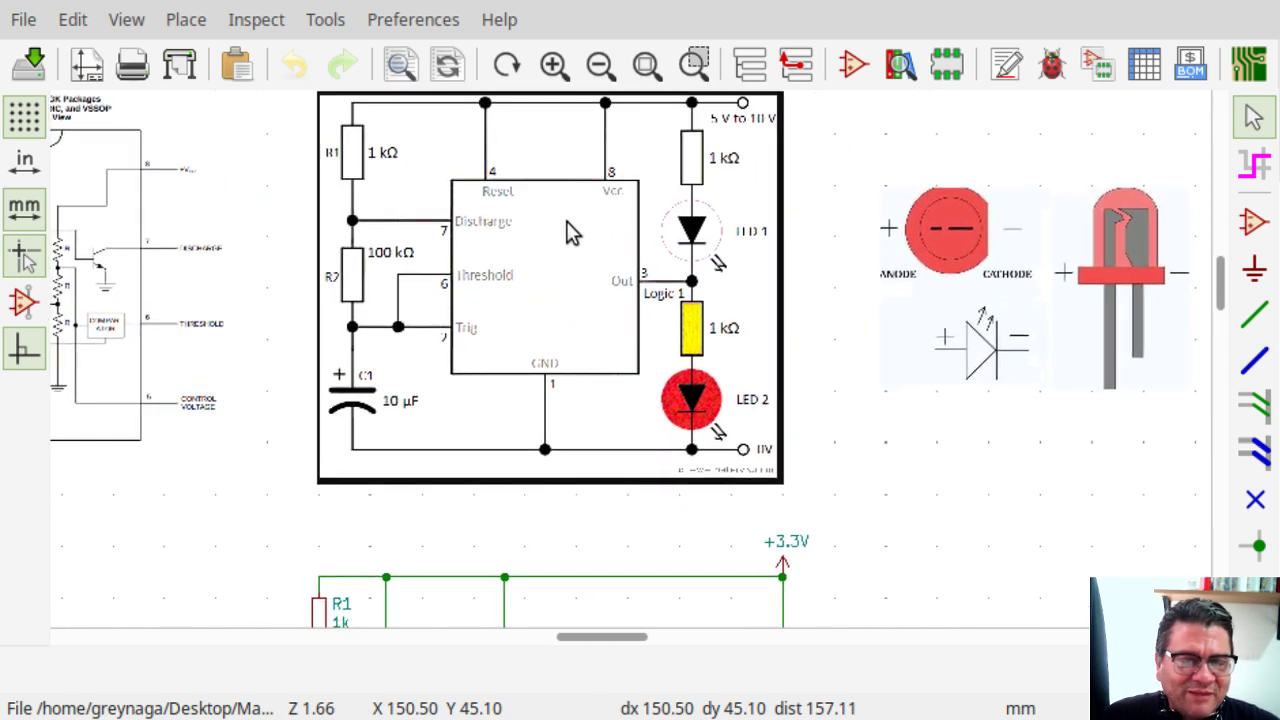
scroll(603, 471, "down", 6)
scroll(697, 388, "left", 1)
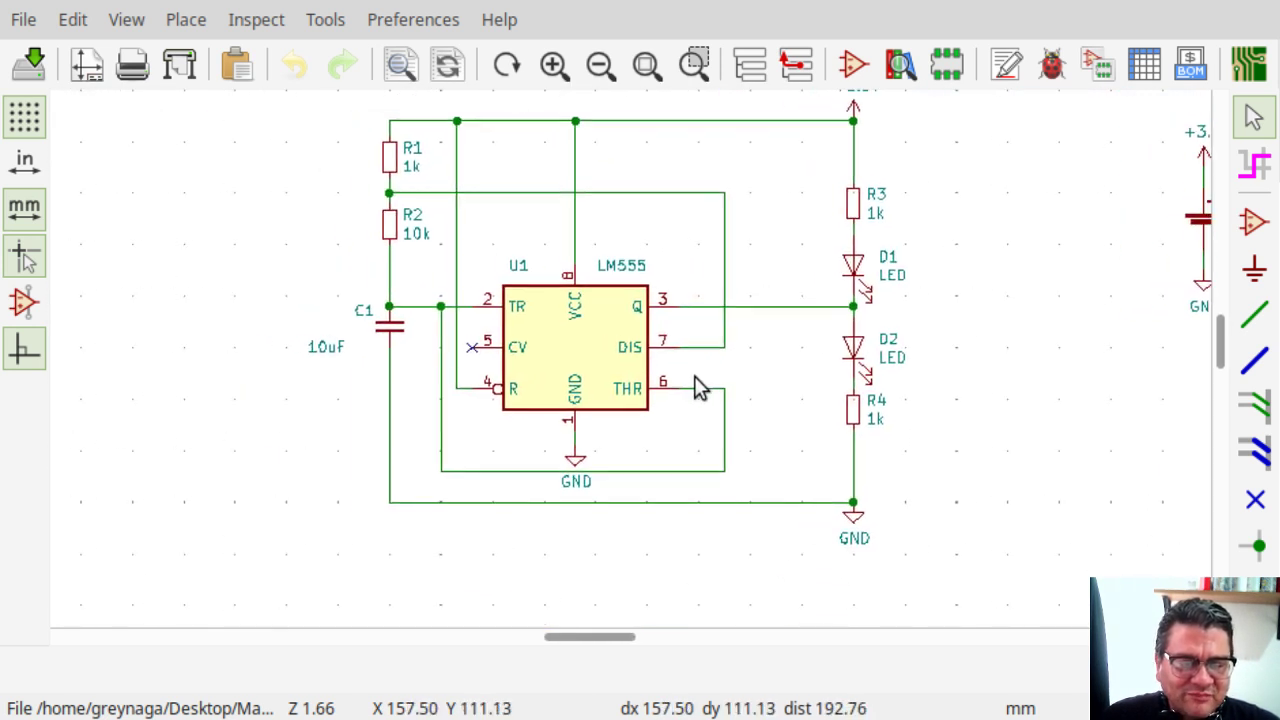
middle_click_drag(695, 377, 673, 394)
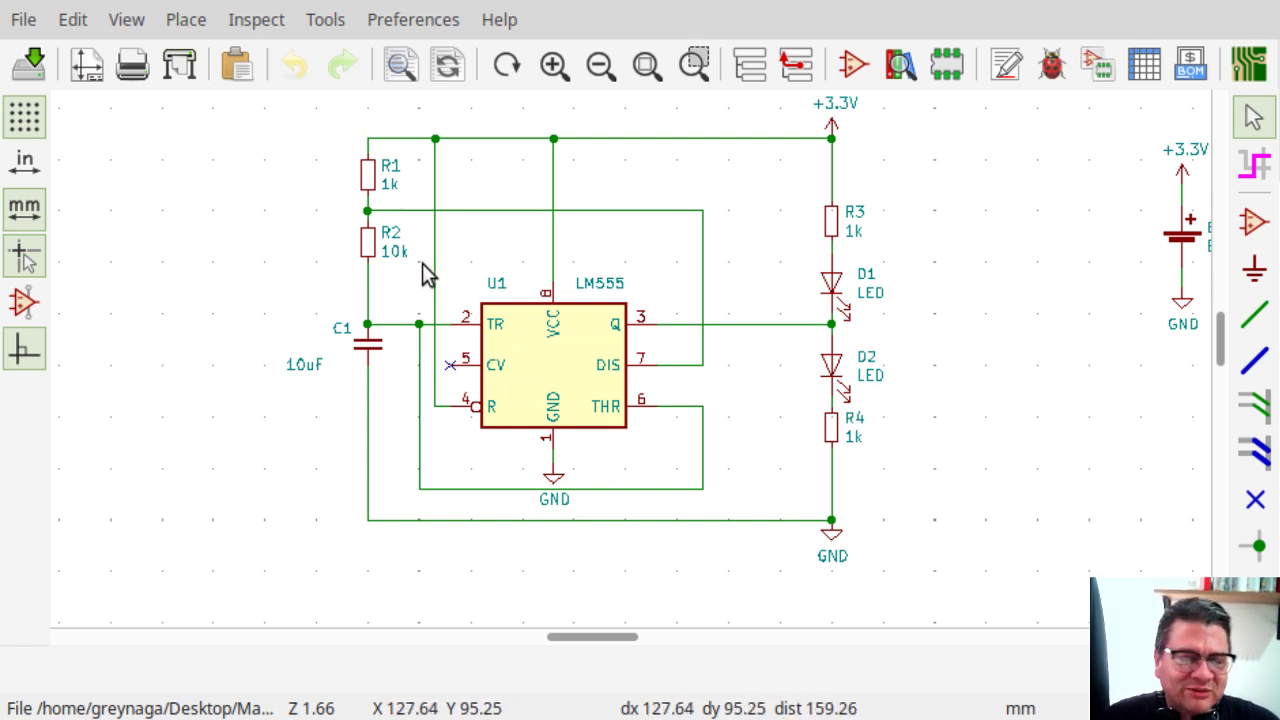
middle_click_drag(634, 269, 766, 557)
scroll(450, 237, "right", 1)
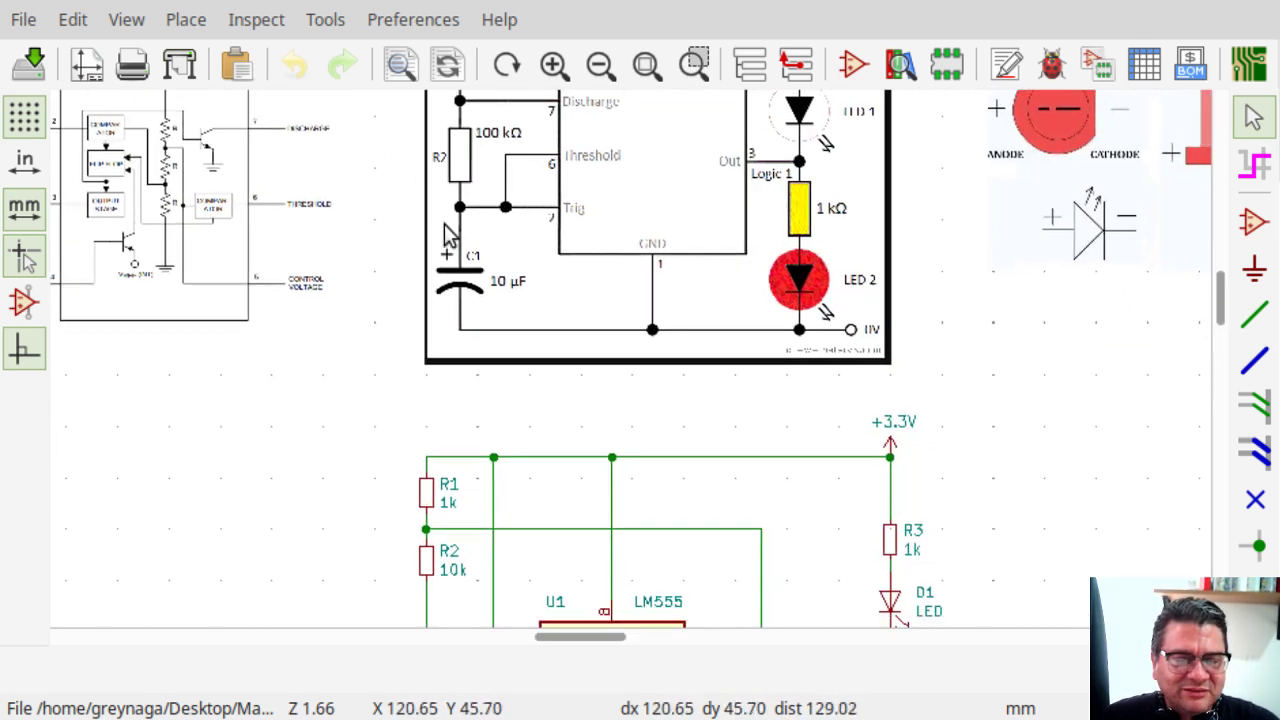
scroll(474, 366, "down", 4)
scroll(443, 214, "right", 1)
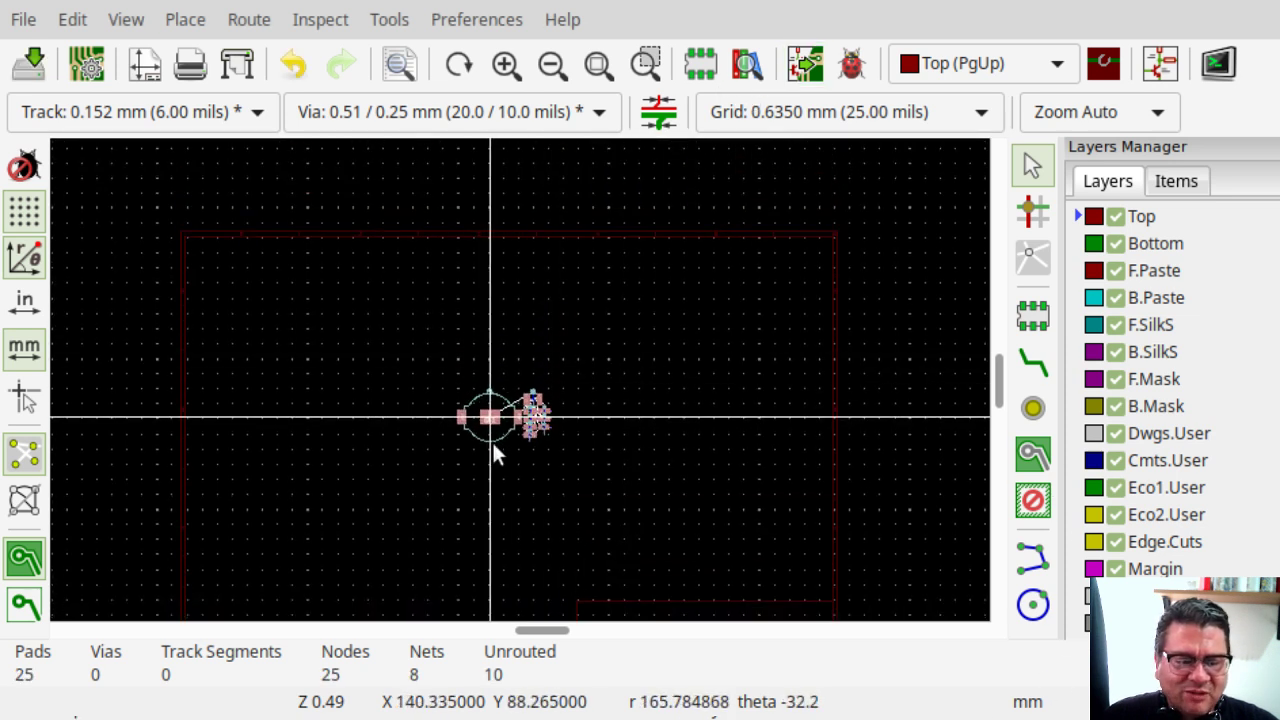
Place the group of component footprints near the middle of the board sheet and save the board
scroll(492, 440, "down", 1)
scroll(518, 380, "up", 2)
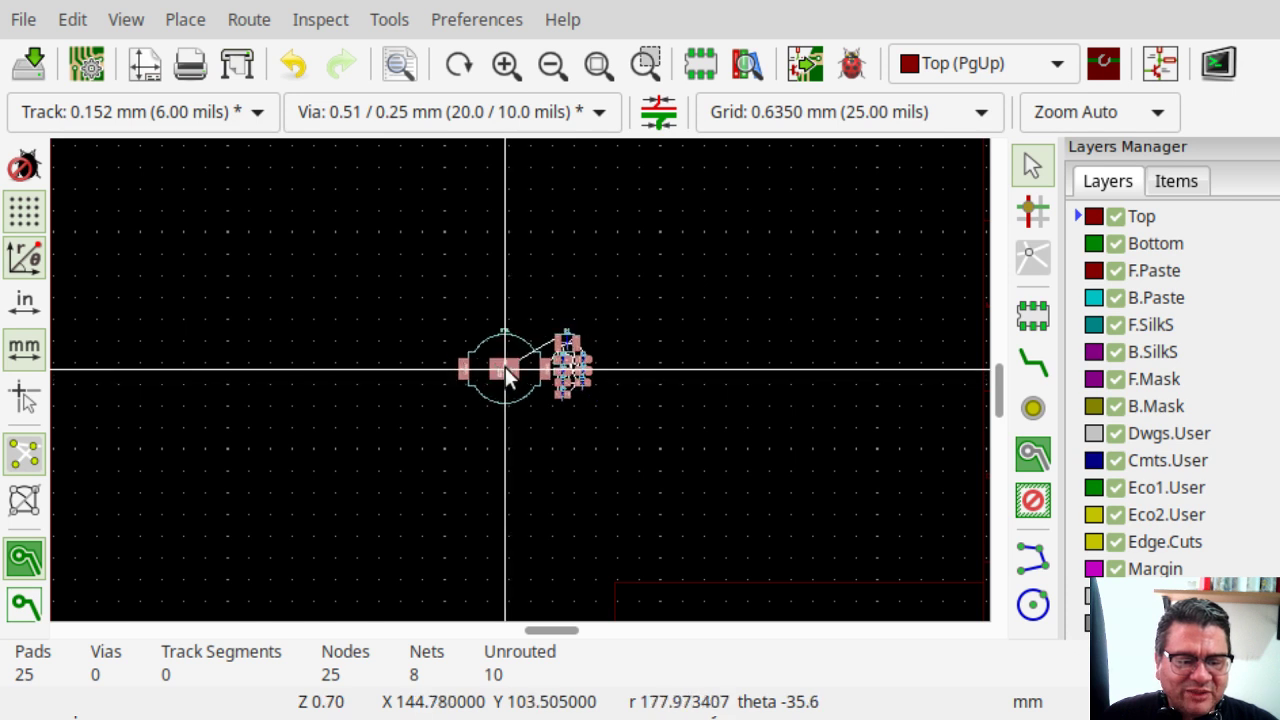
left_click(525, 356)
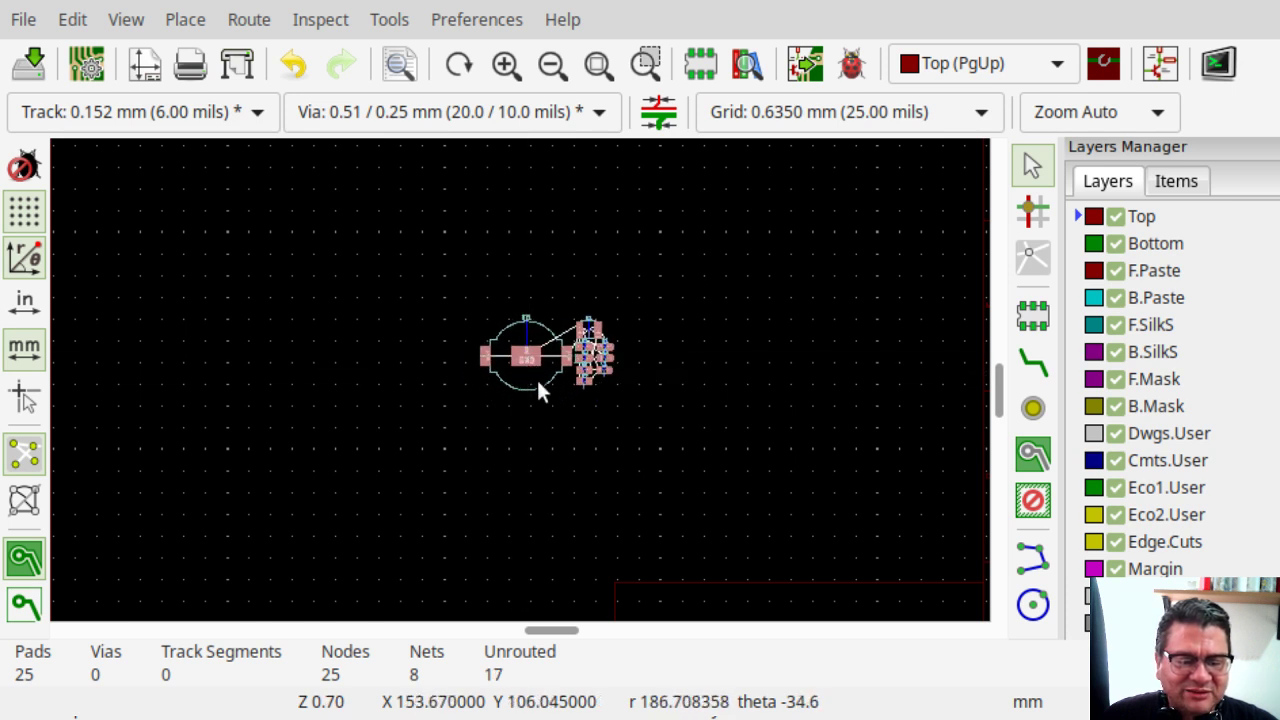
scroll(520, 378, "up", 3)
scroll(518, 378, "down", 2)
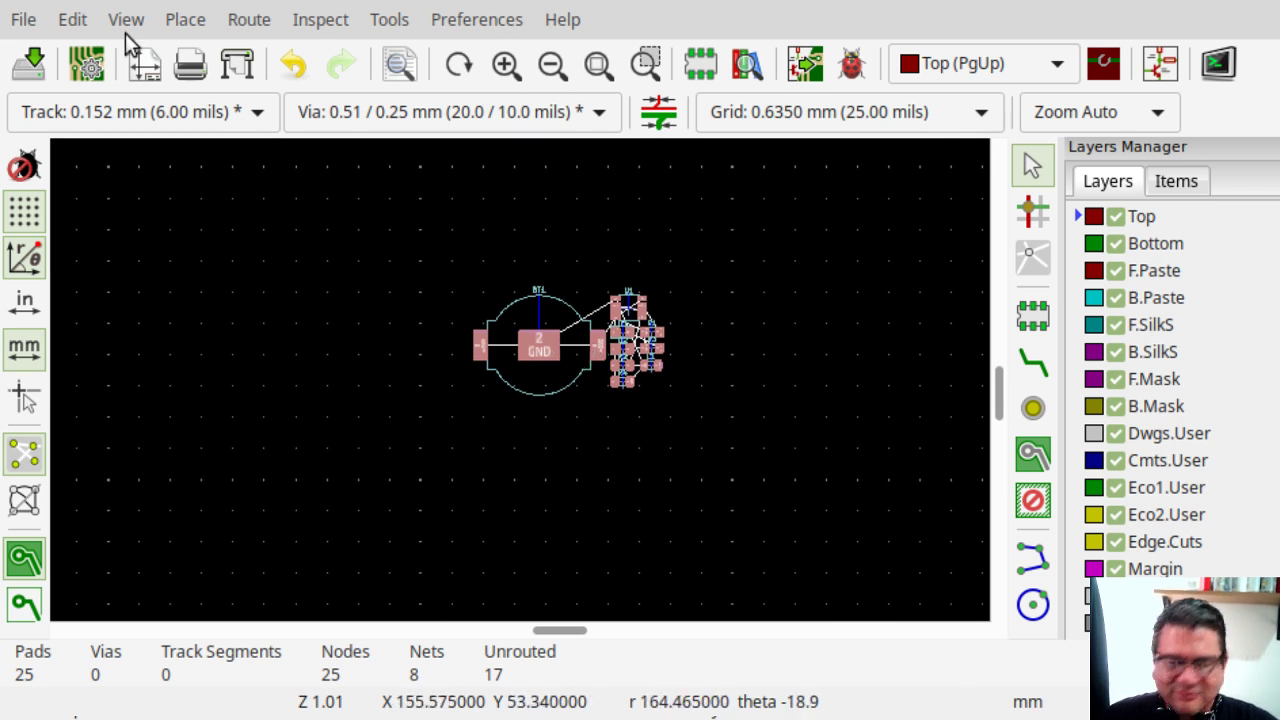
left_click(31, 66)
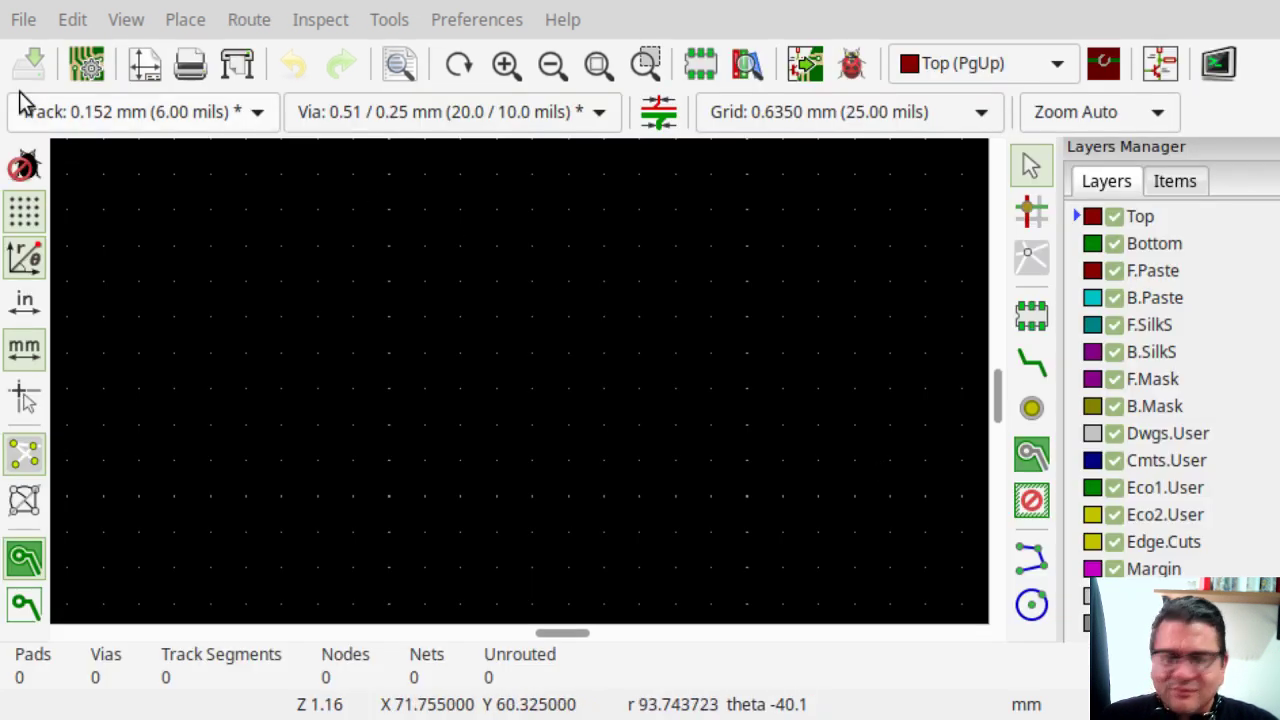
Update the PCB from the schematic, place the footprint group near the middle of the sheet, and save the board
left_click(808, 78)
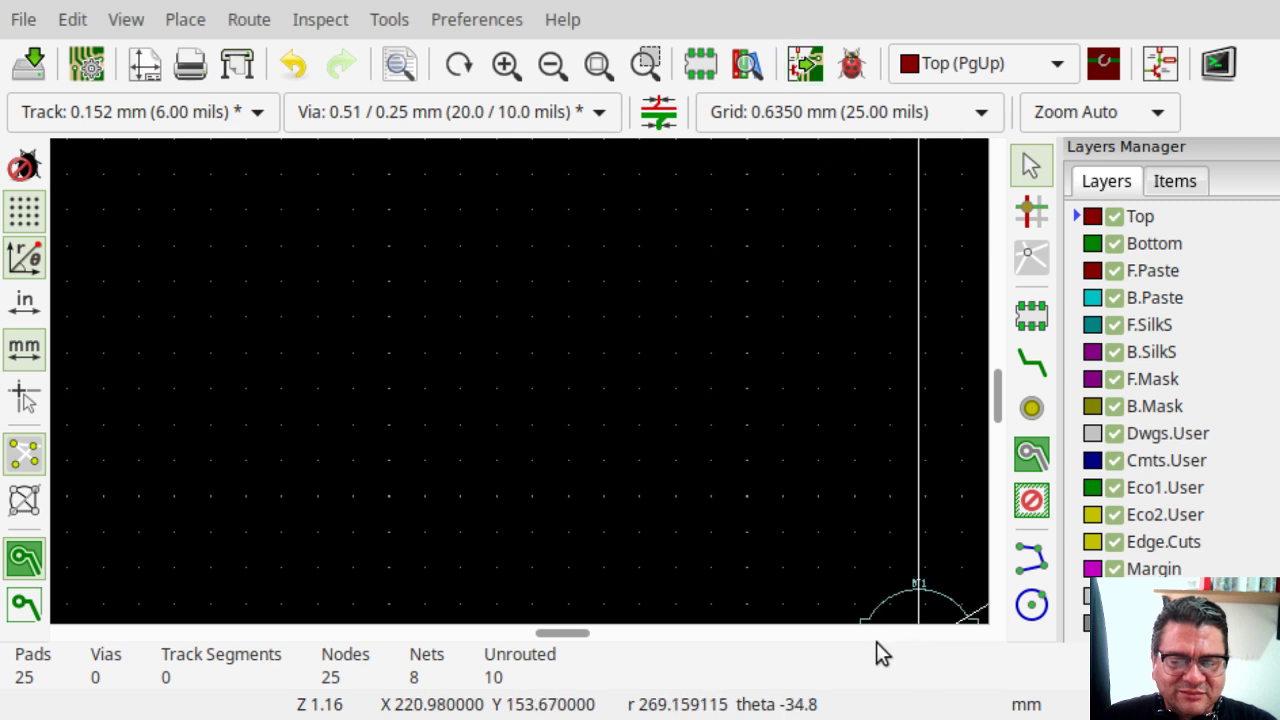
scroll(517, 387, "down", 3)
scroll(517, 387, "down", 1)
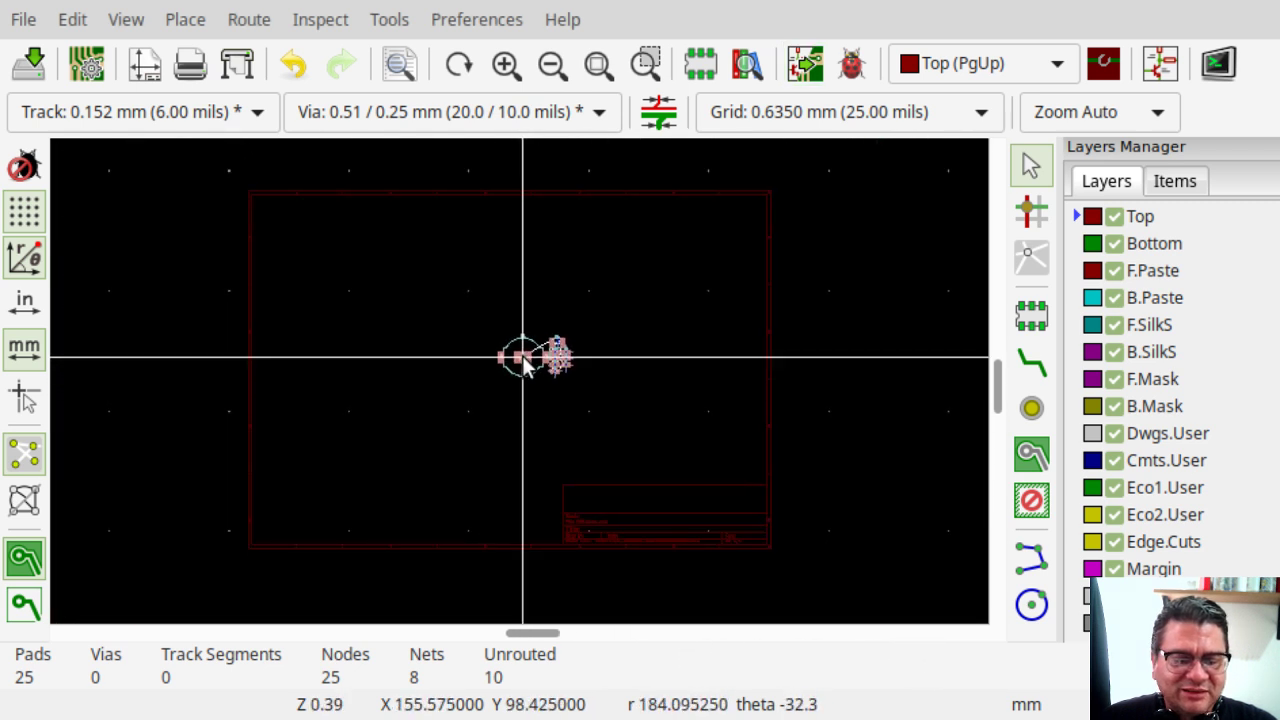
scroll(509, 382, "up", 2)
left_click(506, 388)
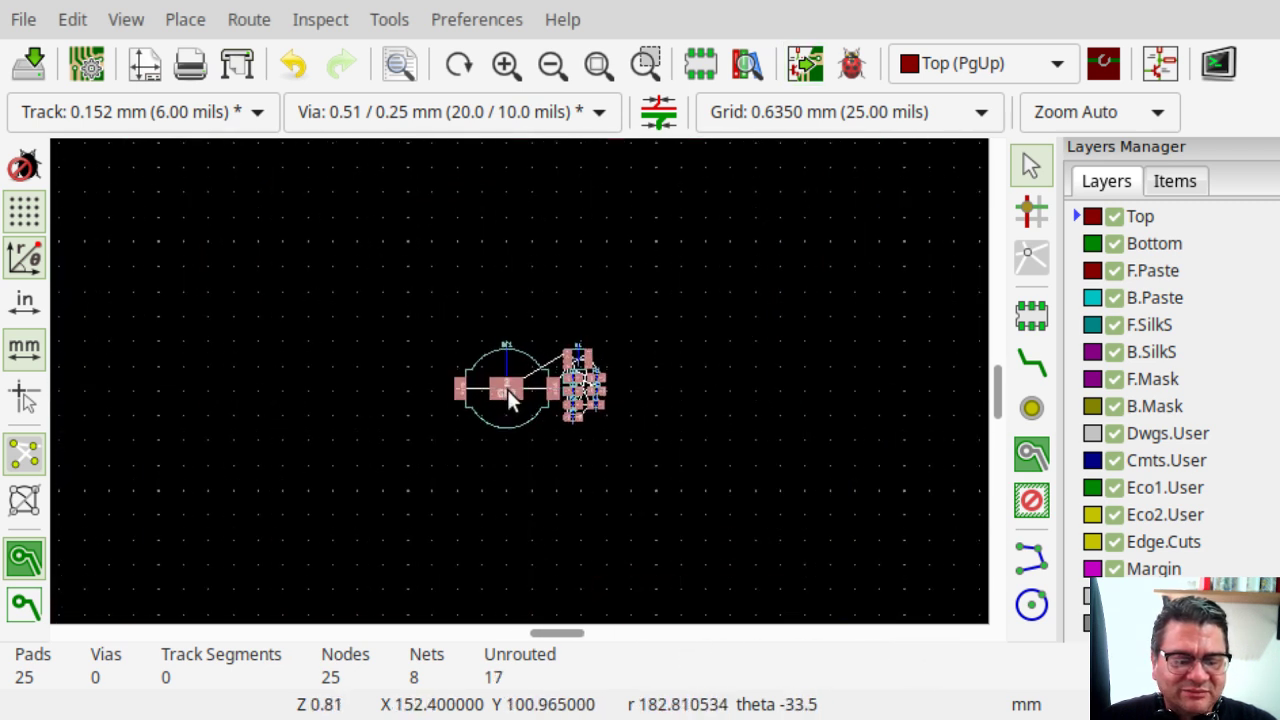
left_click(658, 452)
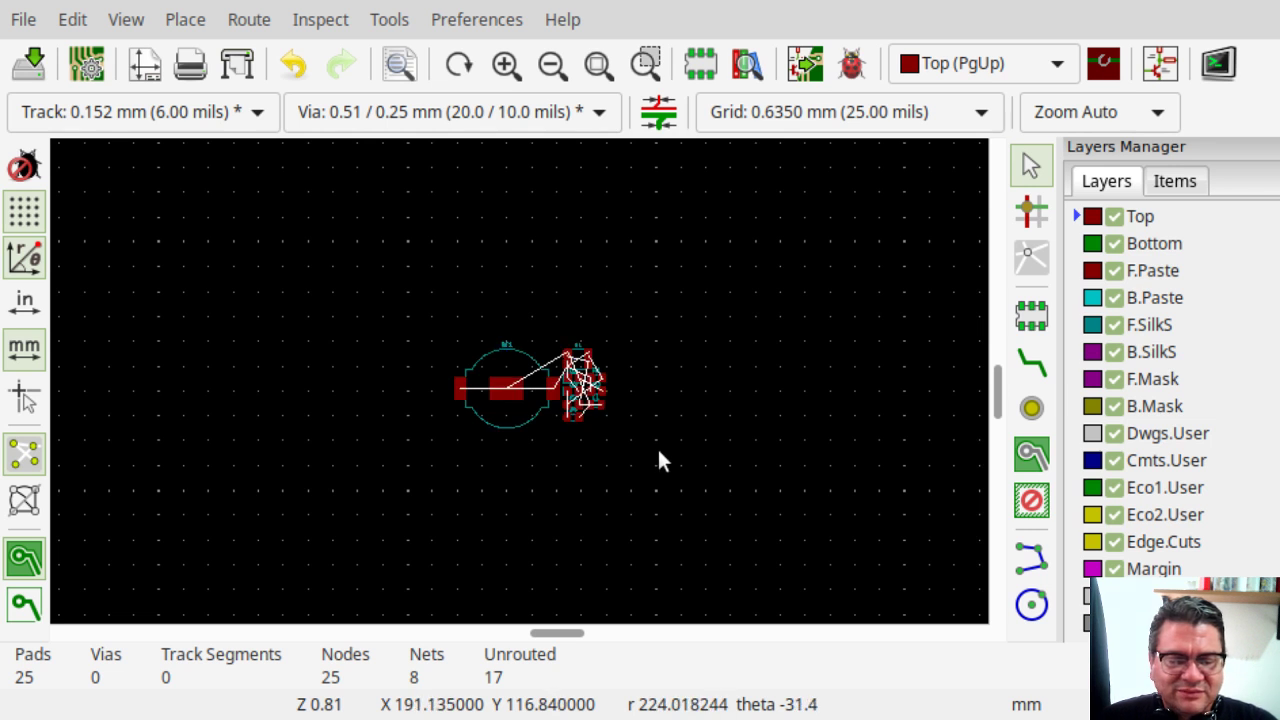
left_click(37, 82)
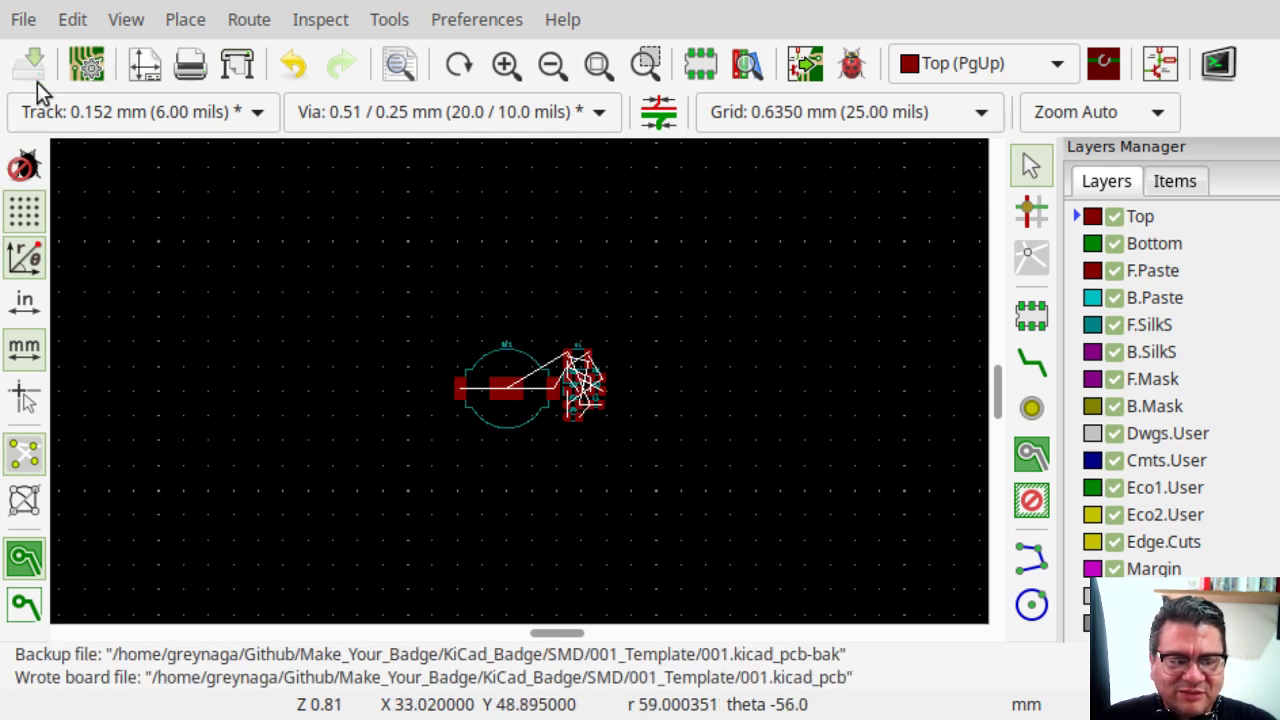
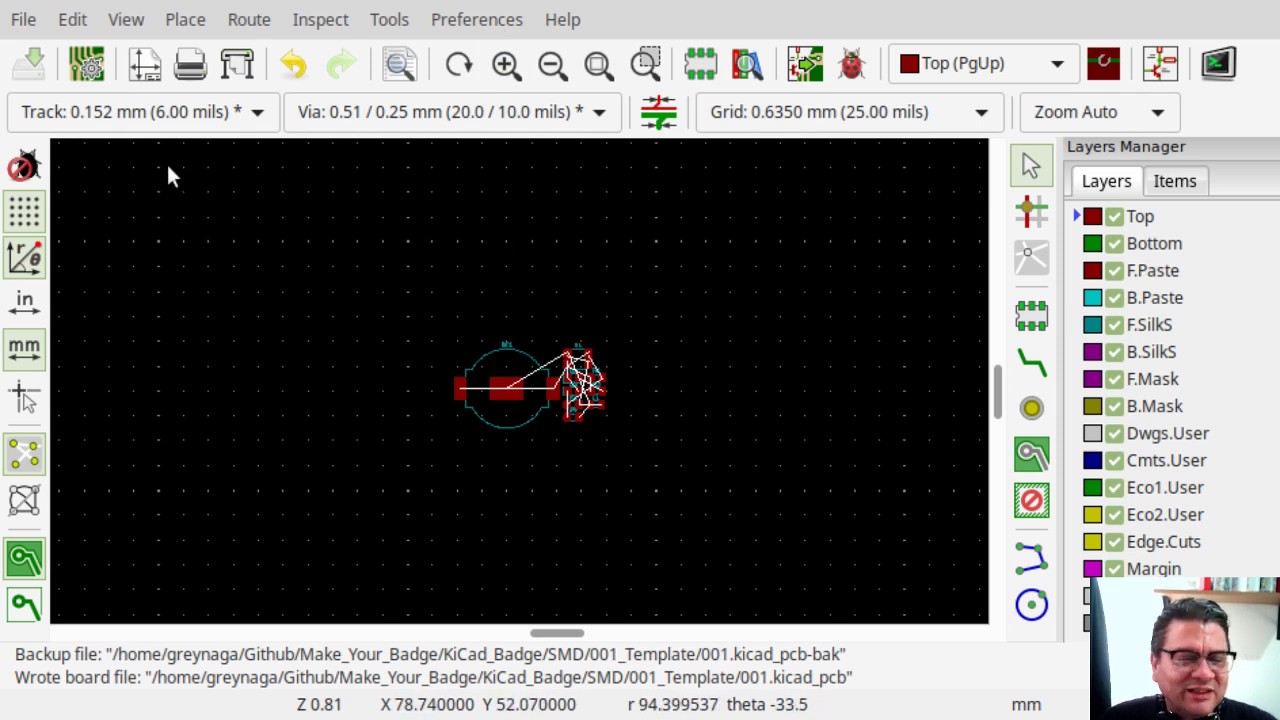
left_click(26, 19)
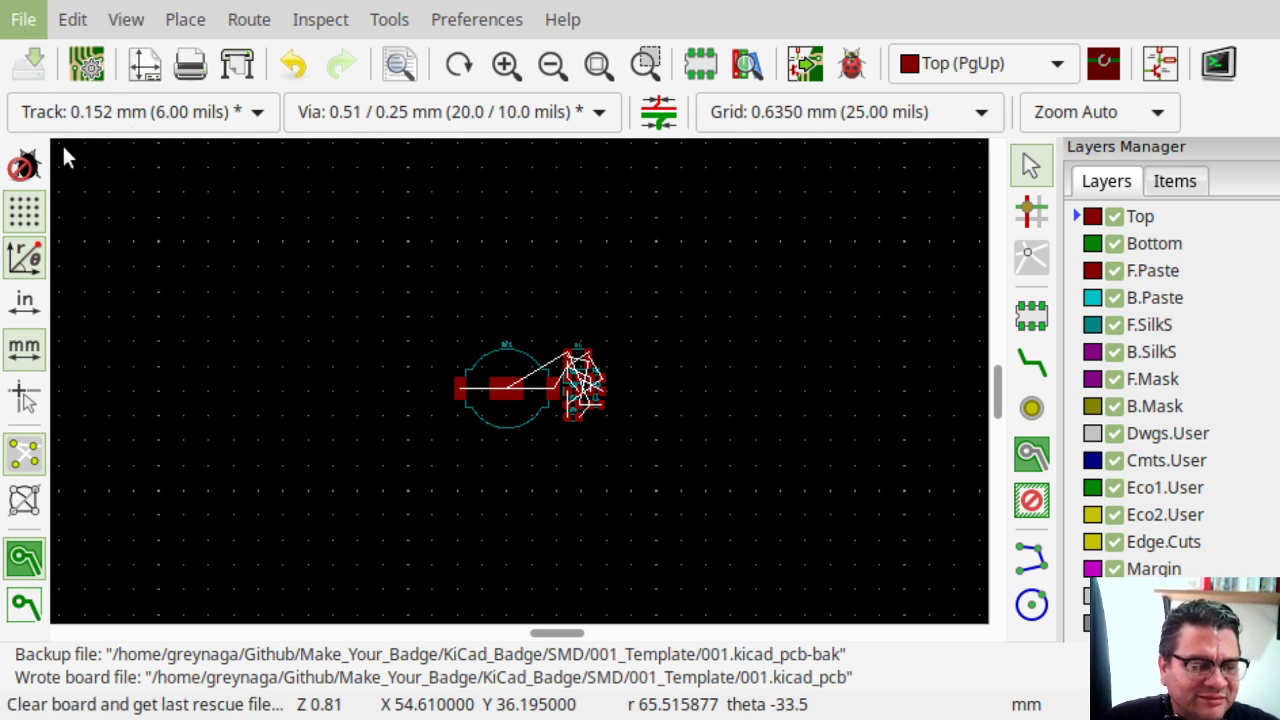
key("Escape")
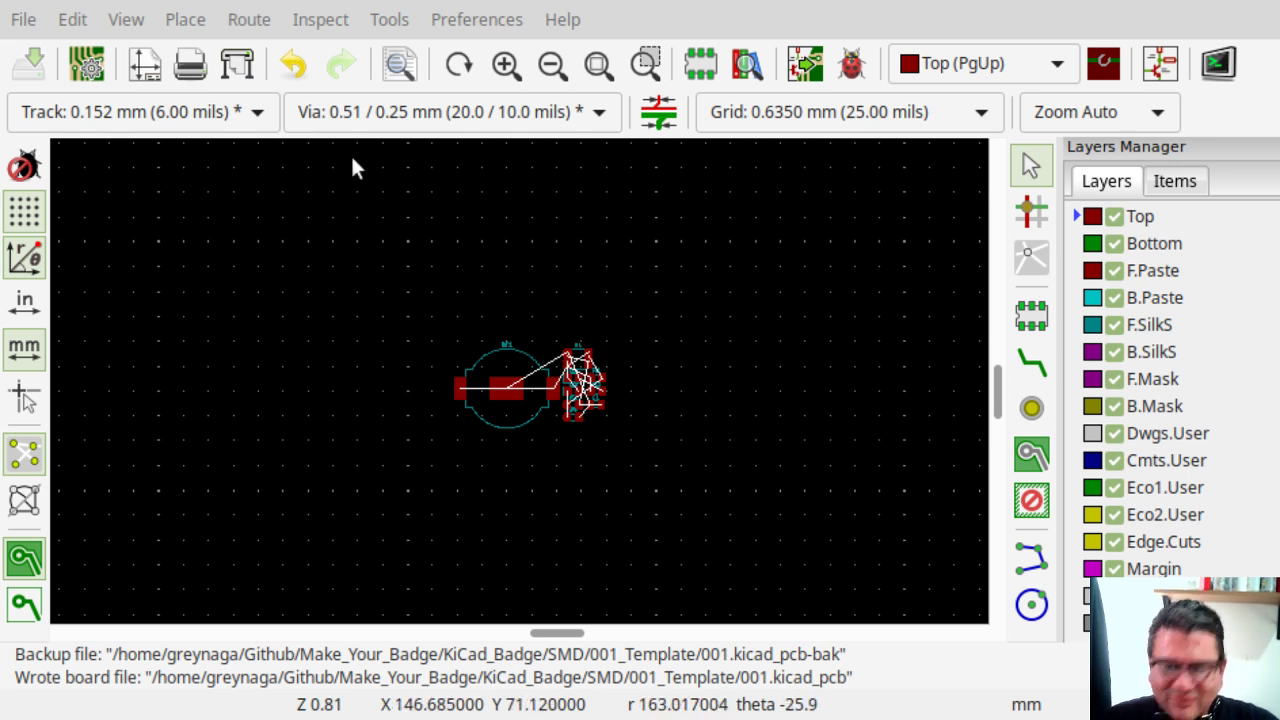
left_click(22, 20)
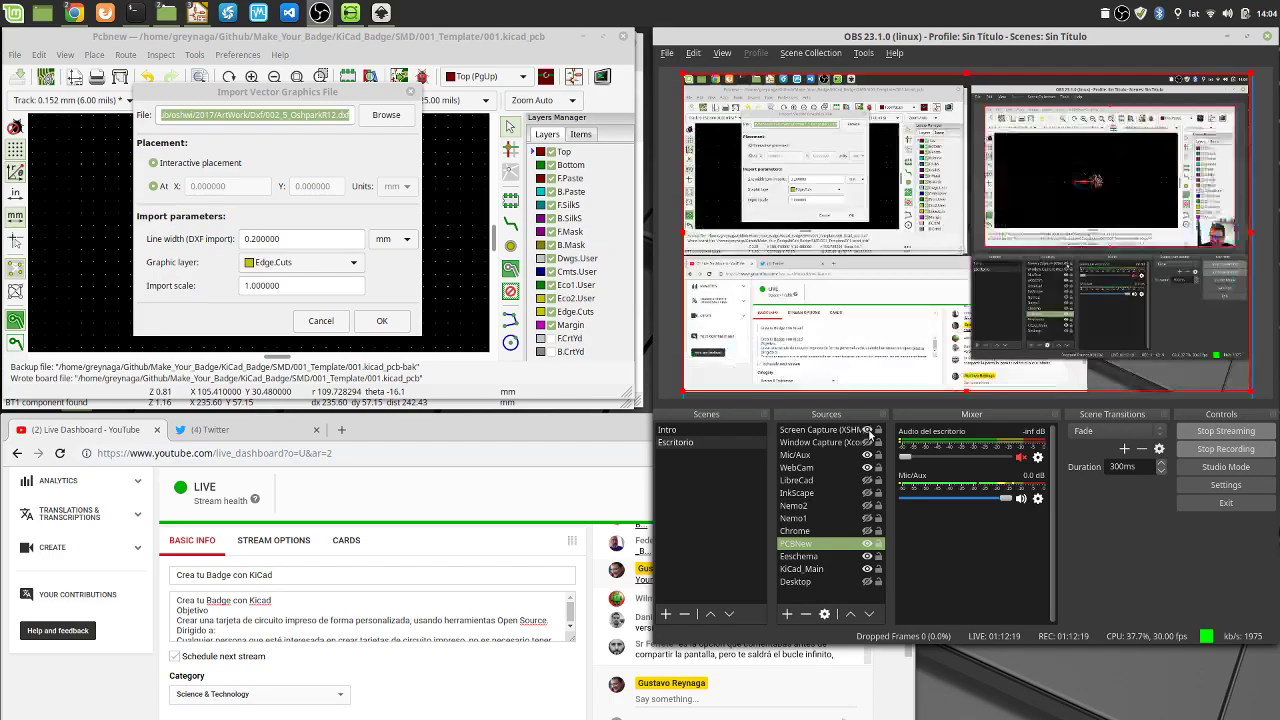
Clear the OBS window and the vector graphics import dialog out of the way and enlarge the Pcbnew window
left_click(1226, 37)
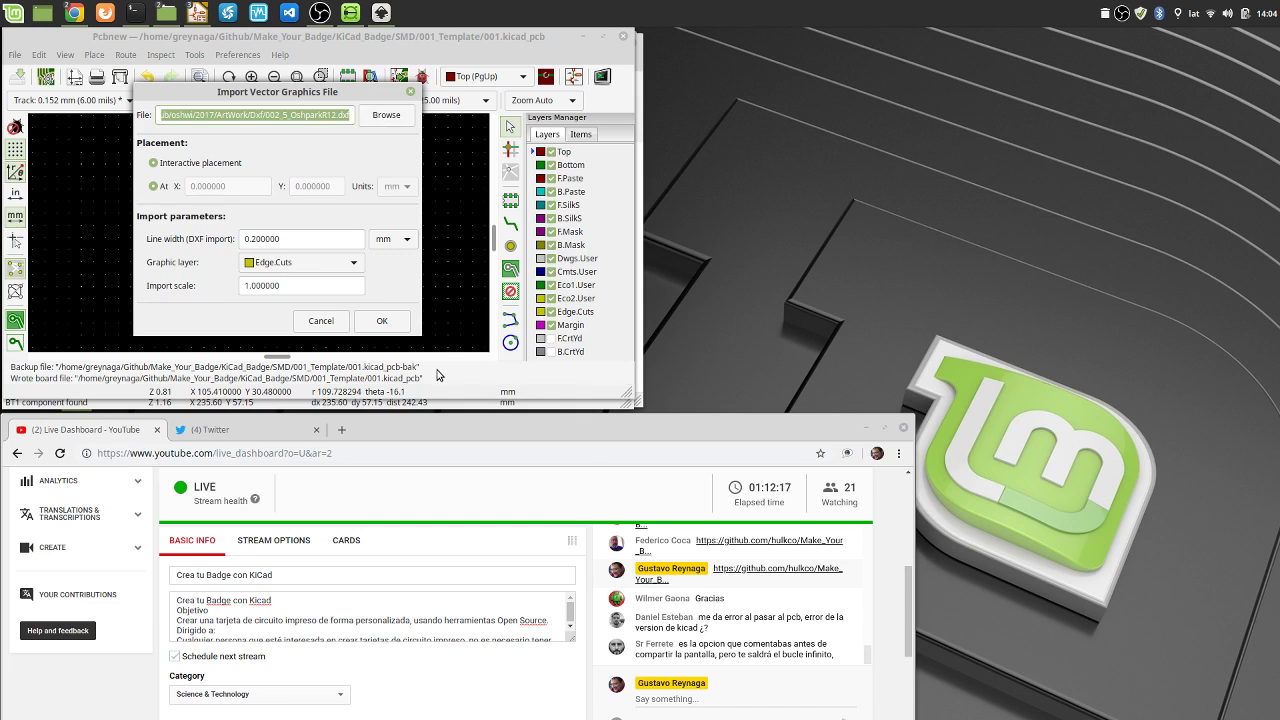
left_click(375, 320)
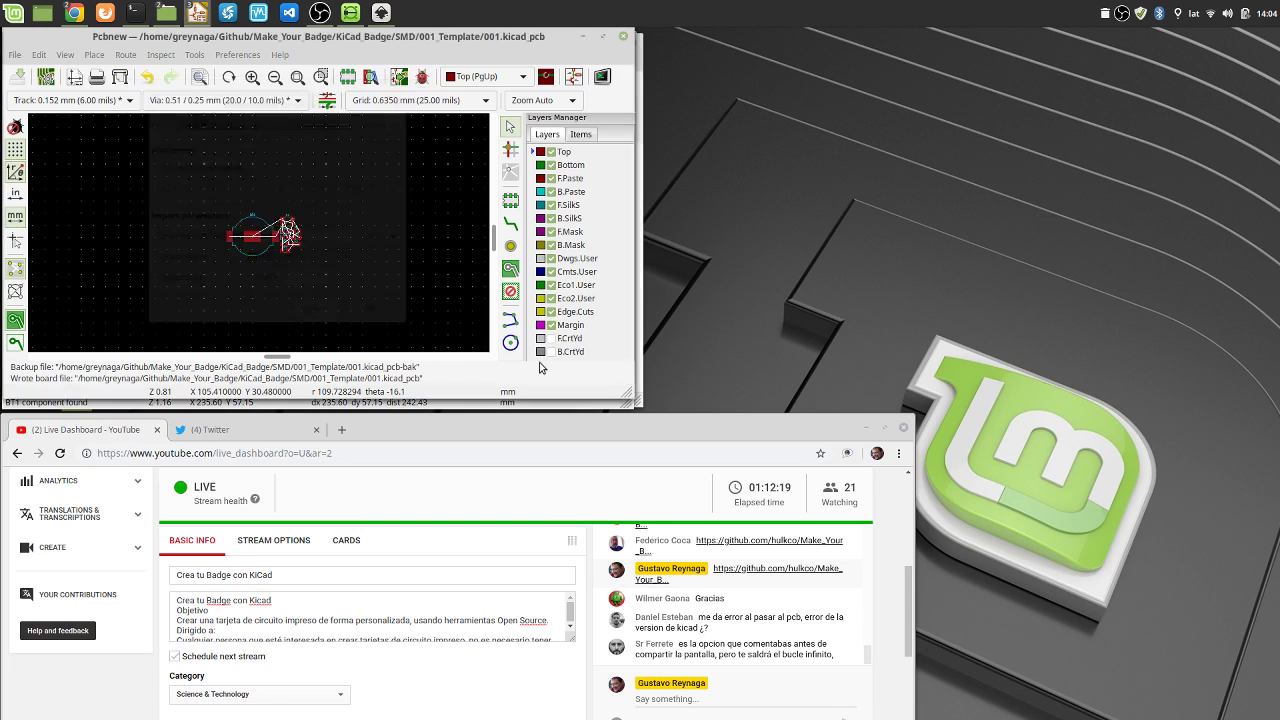
left_click_drag(638, 406, 908, 715)
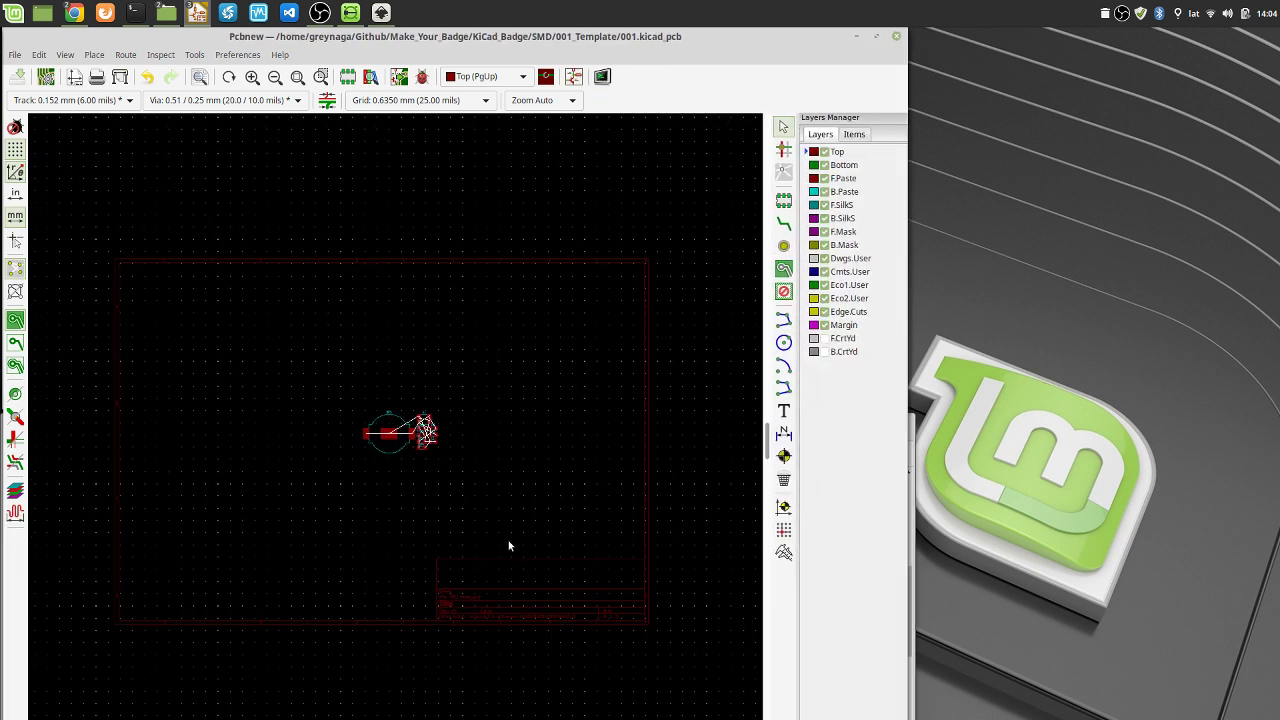
Start a vector graphics import into the board and browse to the Make_Your_Badge/KiCad_Badge folder for the source file
left_click(14, 55)
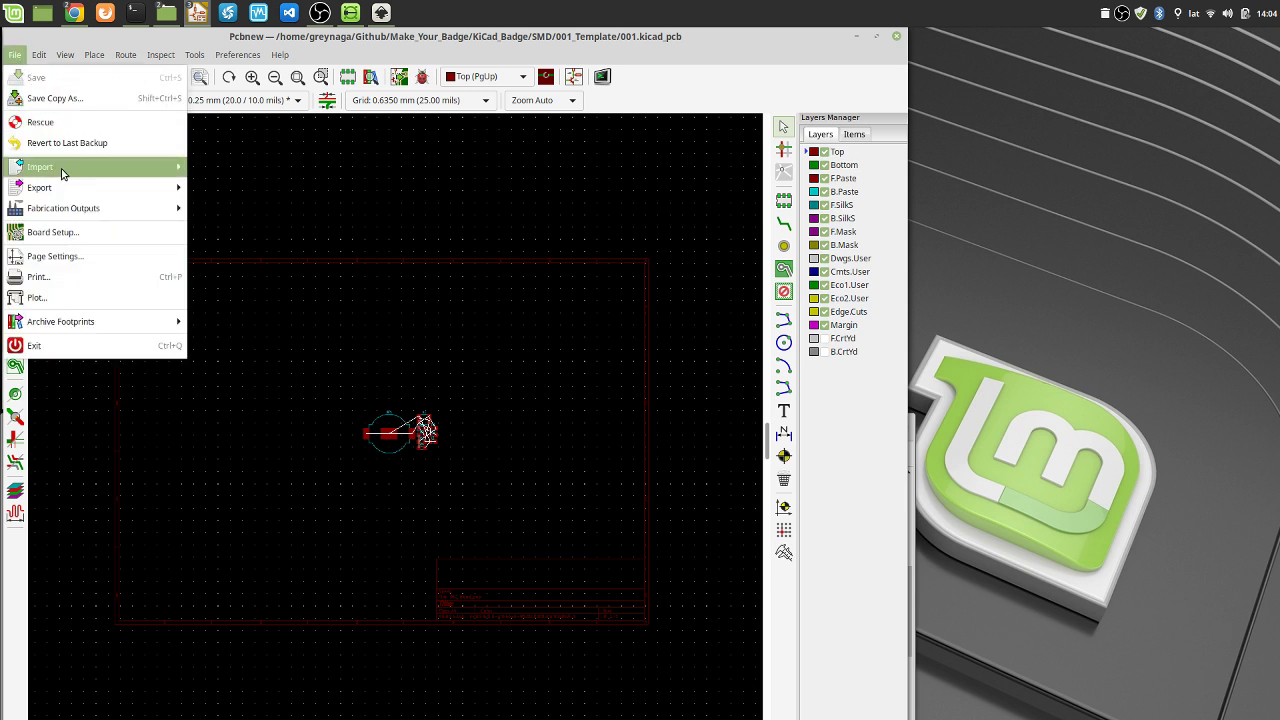
mouse_move(62, 174)
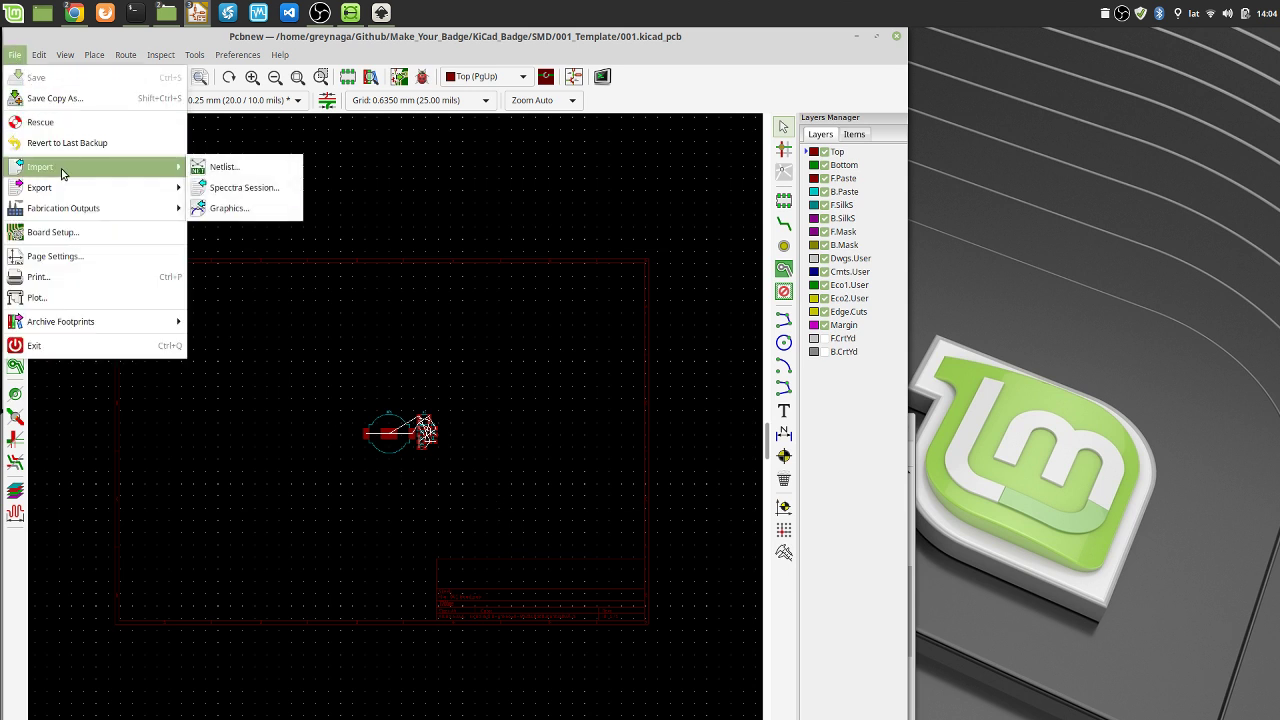
left_click(247, 207)
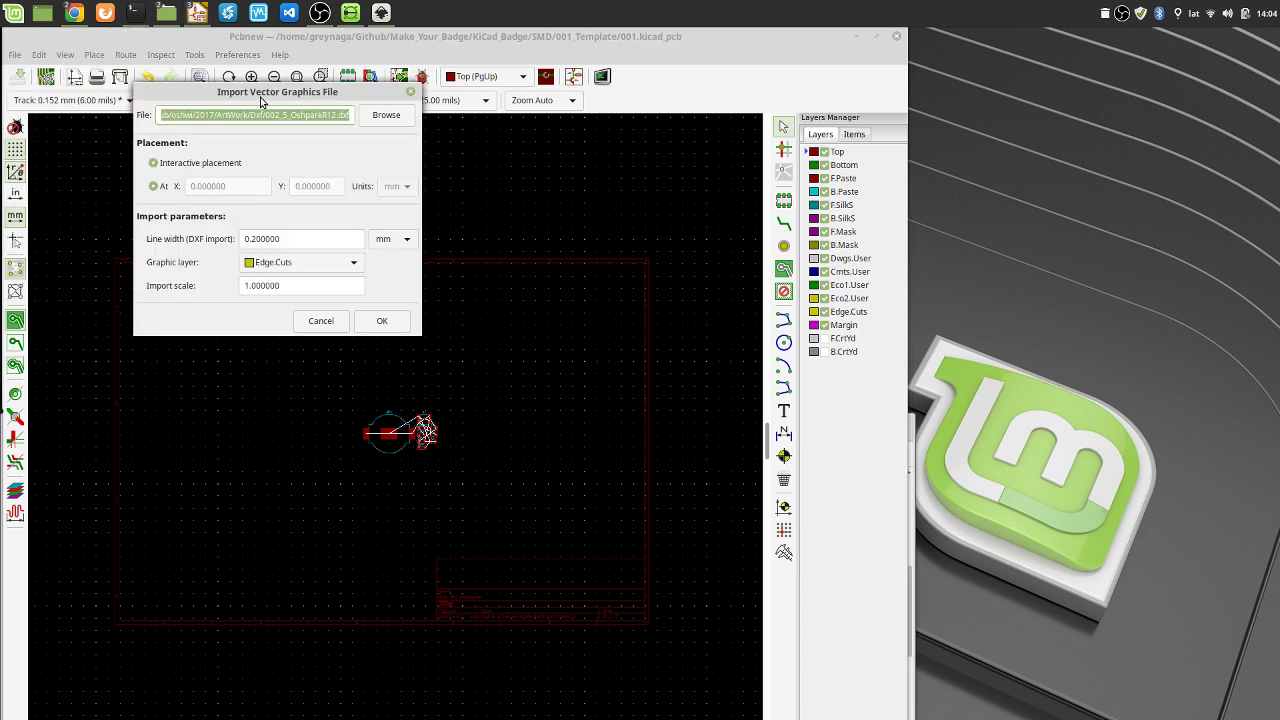
left_click_drag(260, 97, 333, 137)
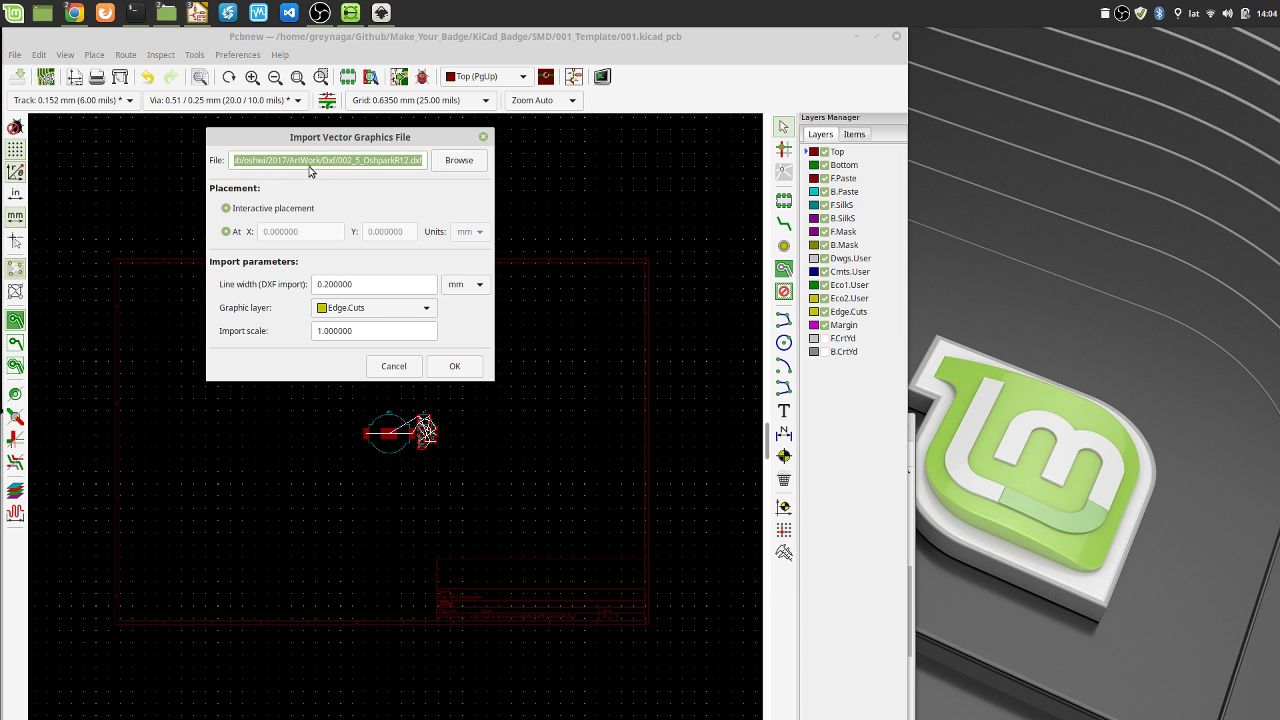
left_click(460, 162)
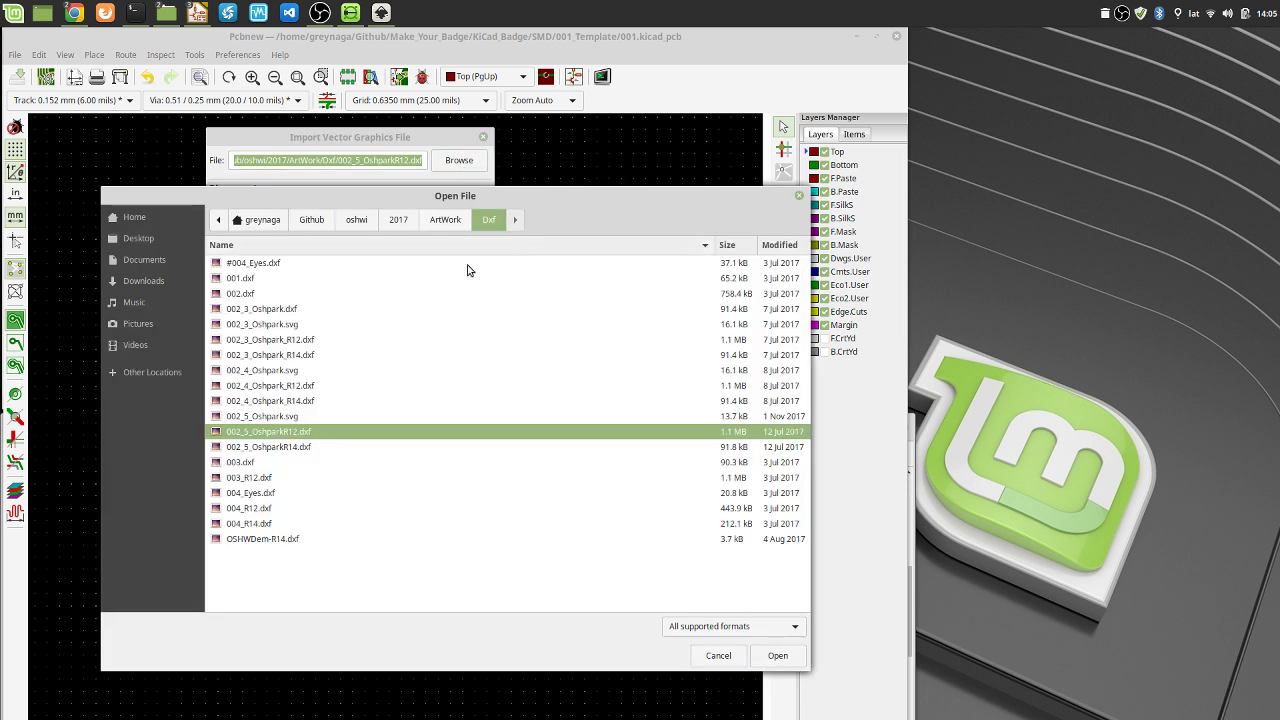
left_click(318, 222)
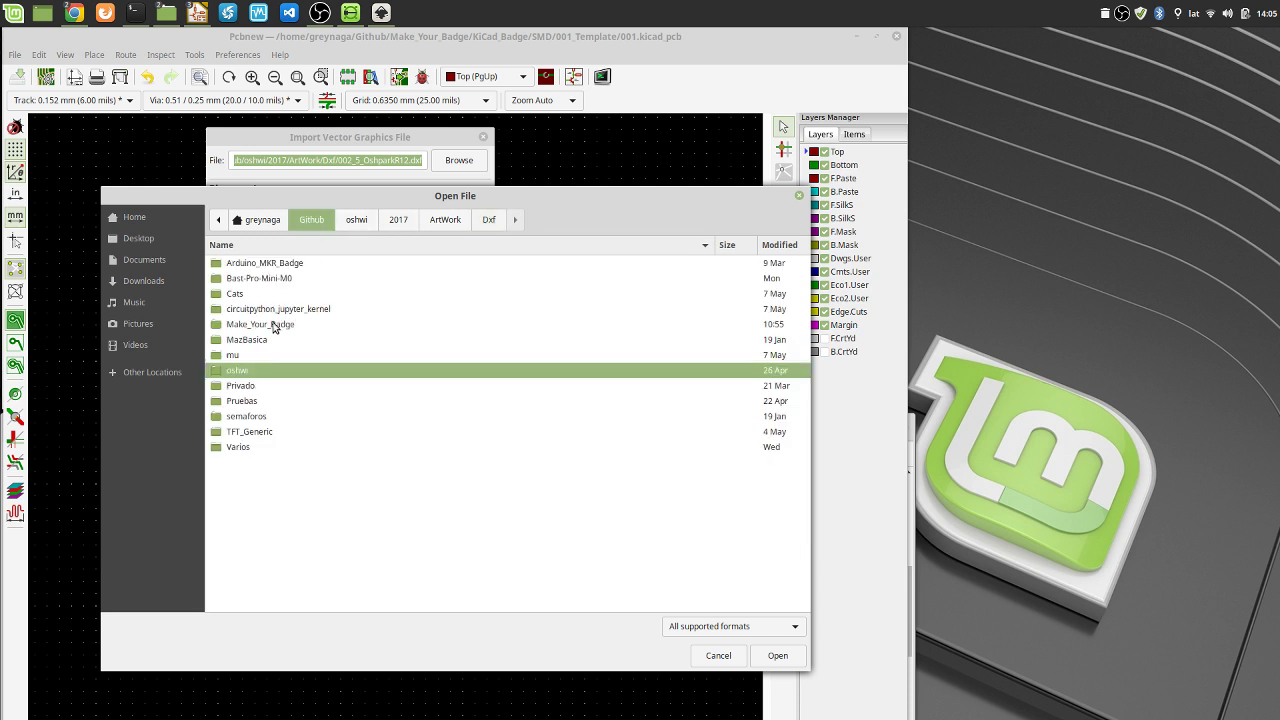
double_click(277, 325)
double_click(252, 280)
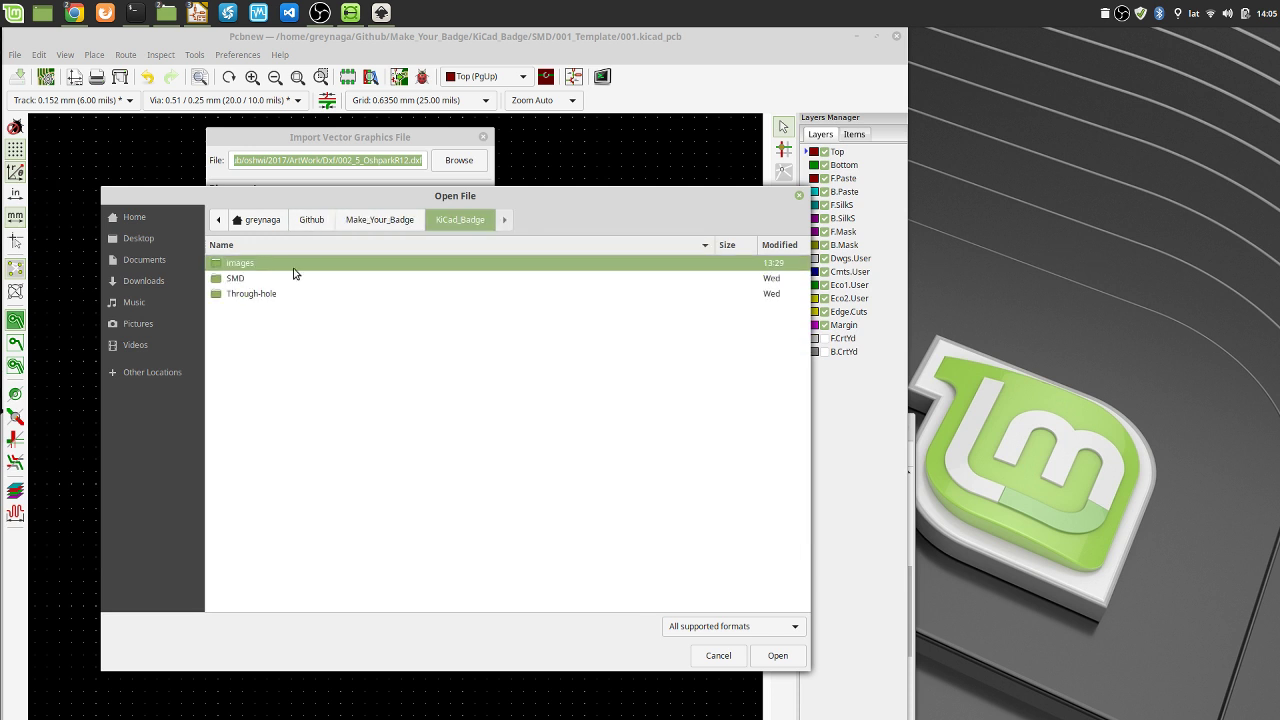
Look for the flower DXF in the SMD/001_Template/images and SMD/001_Terminado folders
double_click(247, 280)
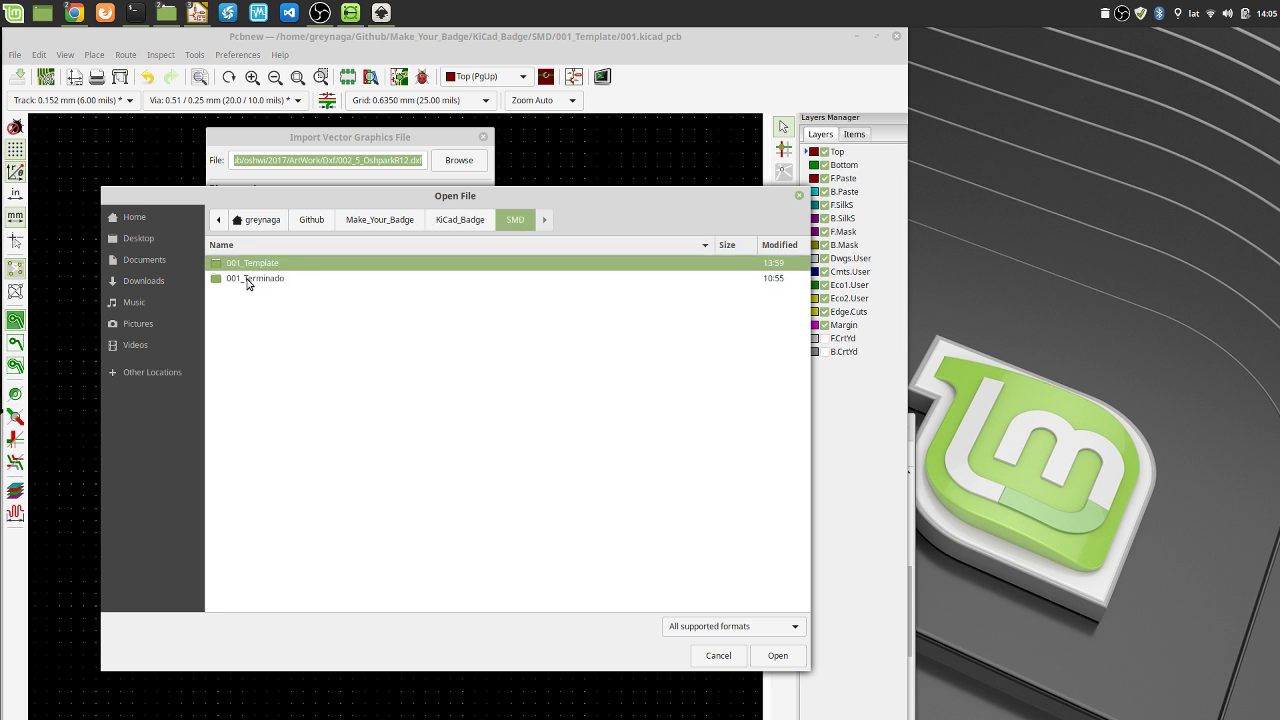
double_click(270, 265)
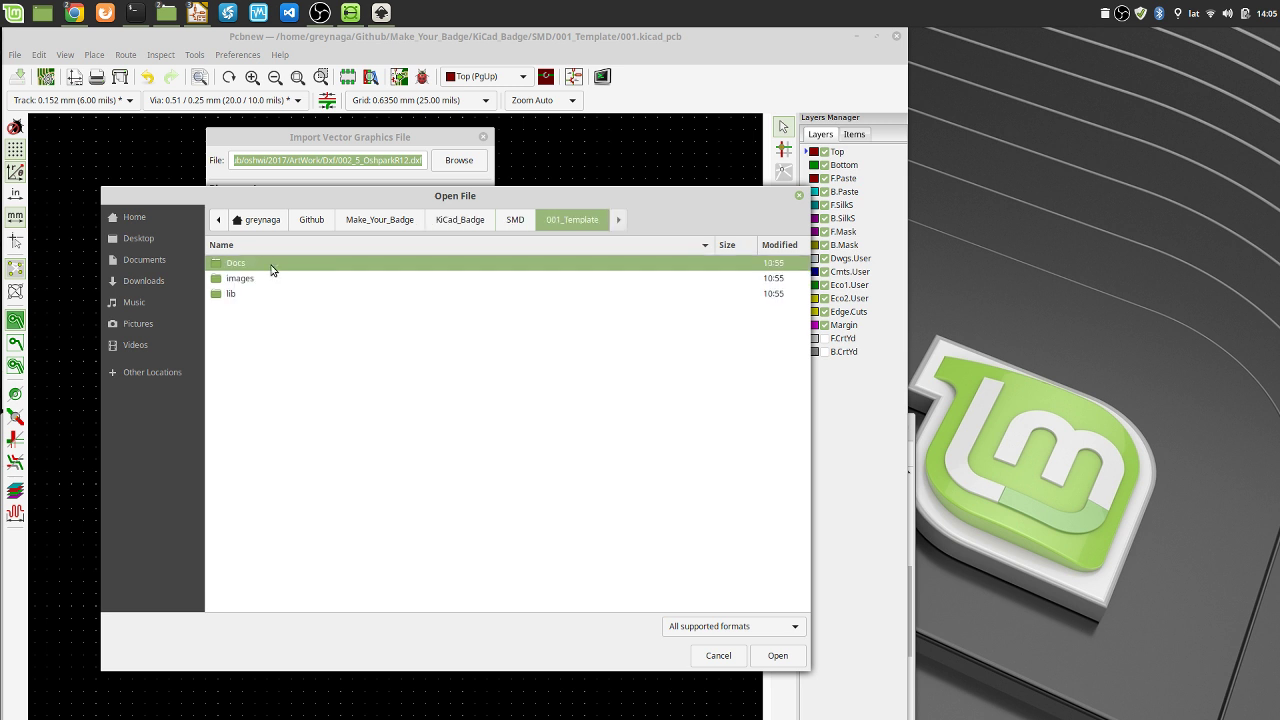
double_click(246, 278)
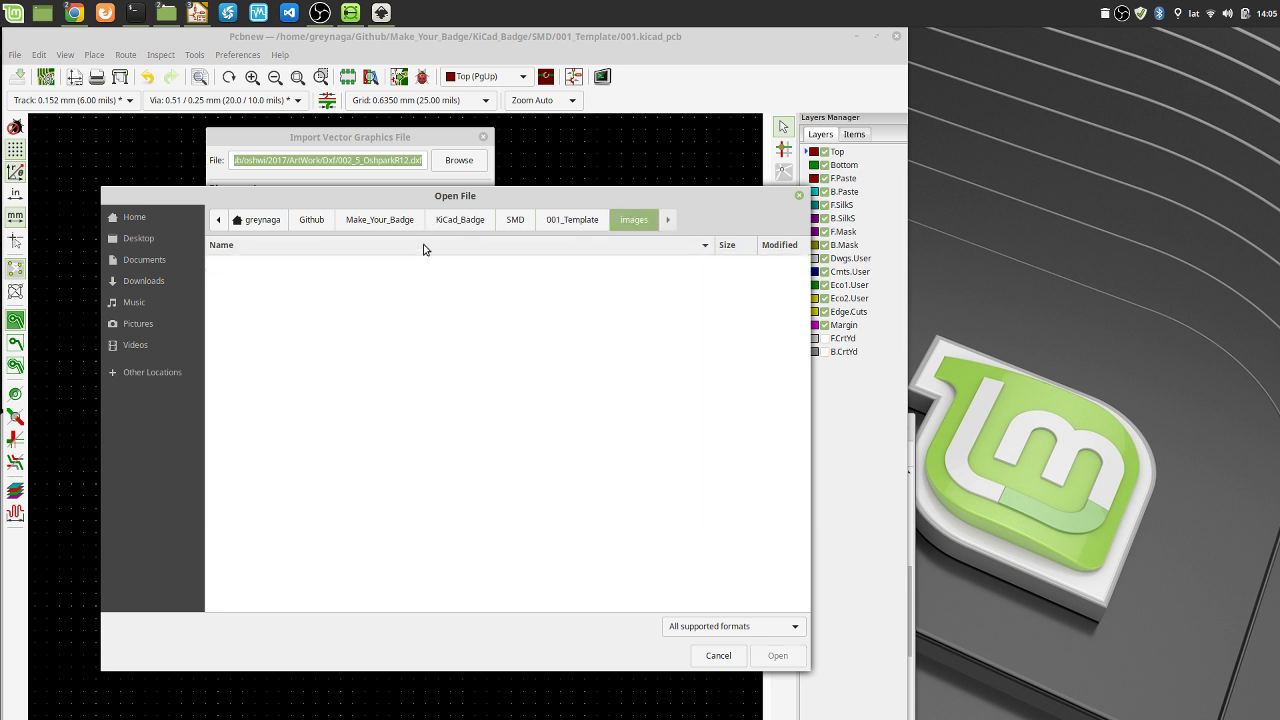
left_click(522, 224)
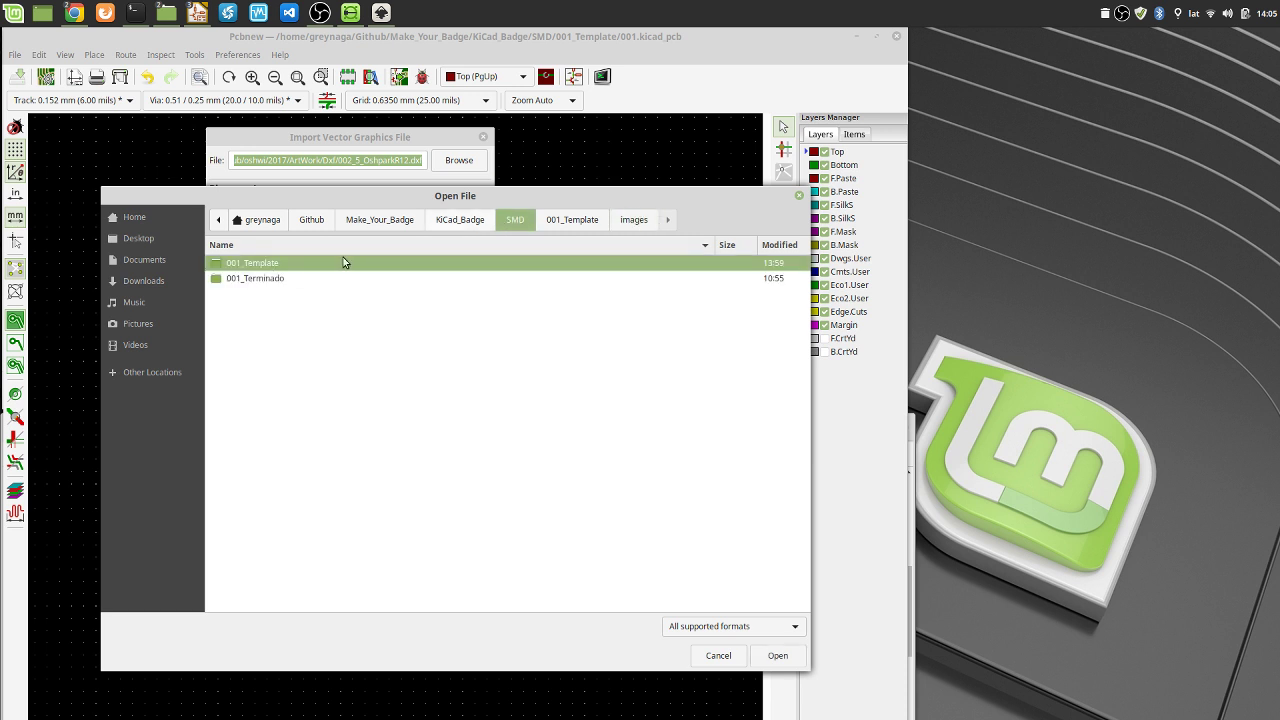
left_click(276, 280)
double_click(274, 281)
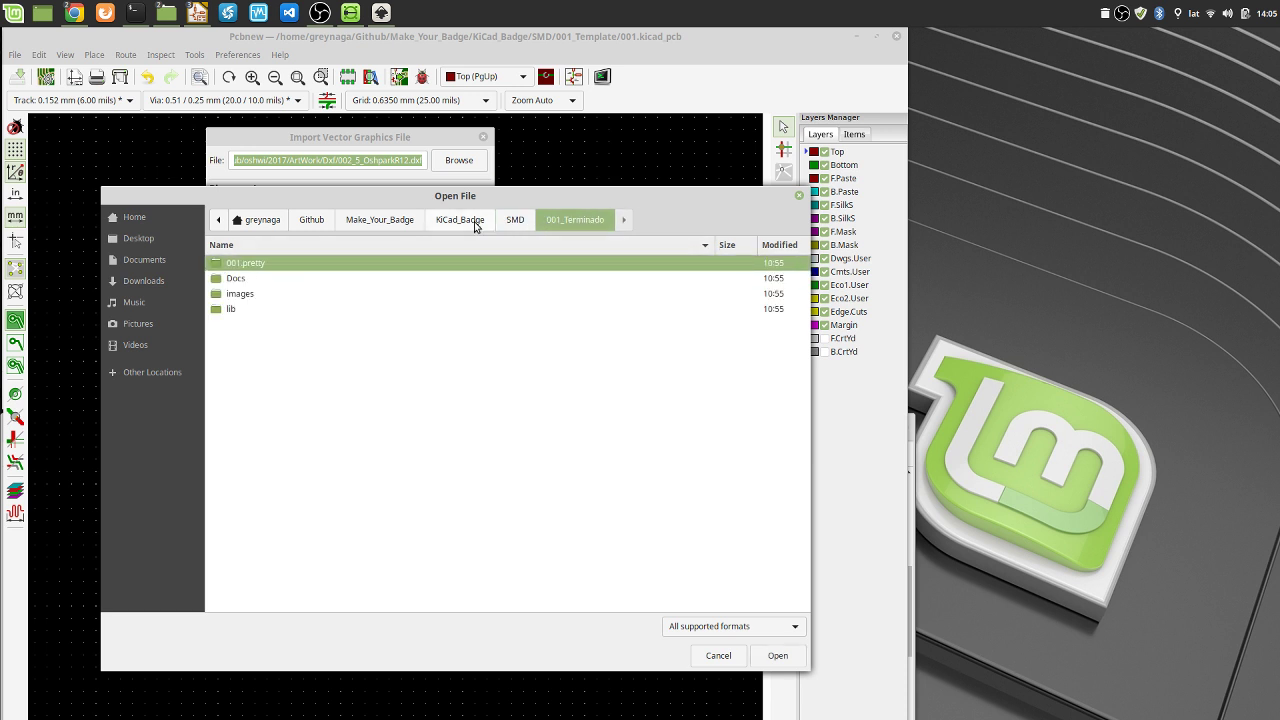
Choose flor_1_R12.dxf from the KiCad_Badge images/Convert folder as the file to import
left_click(471, 223)
double_click(249, 264)
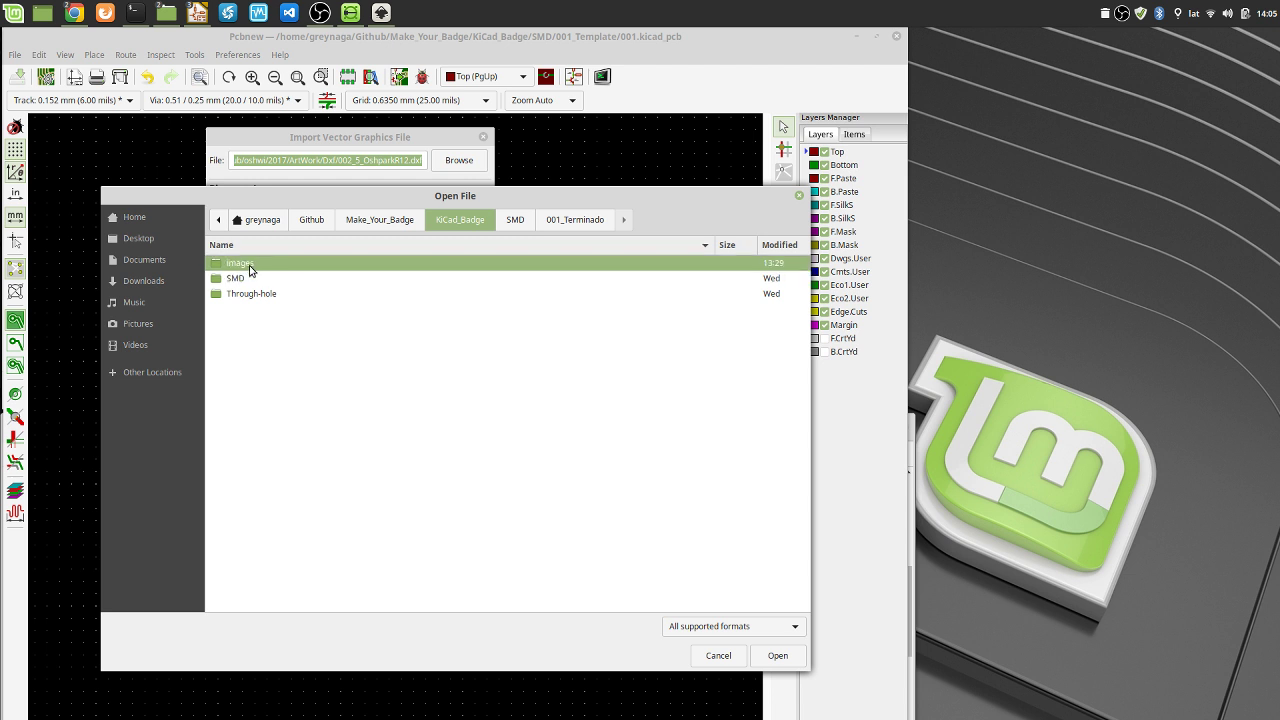
double_click(267, 266)
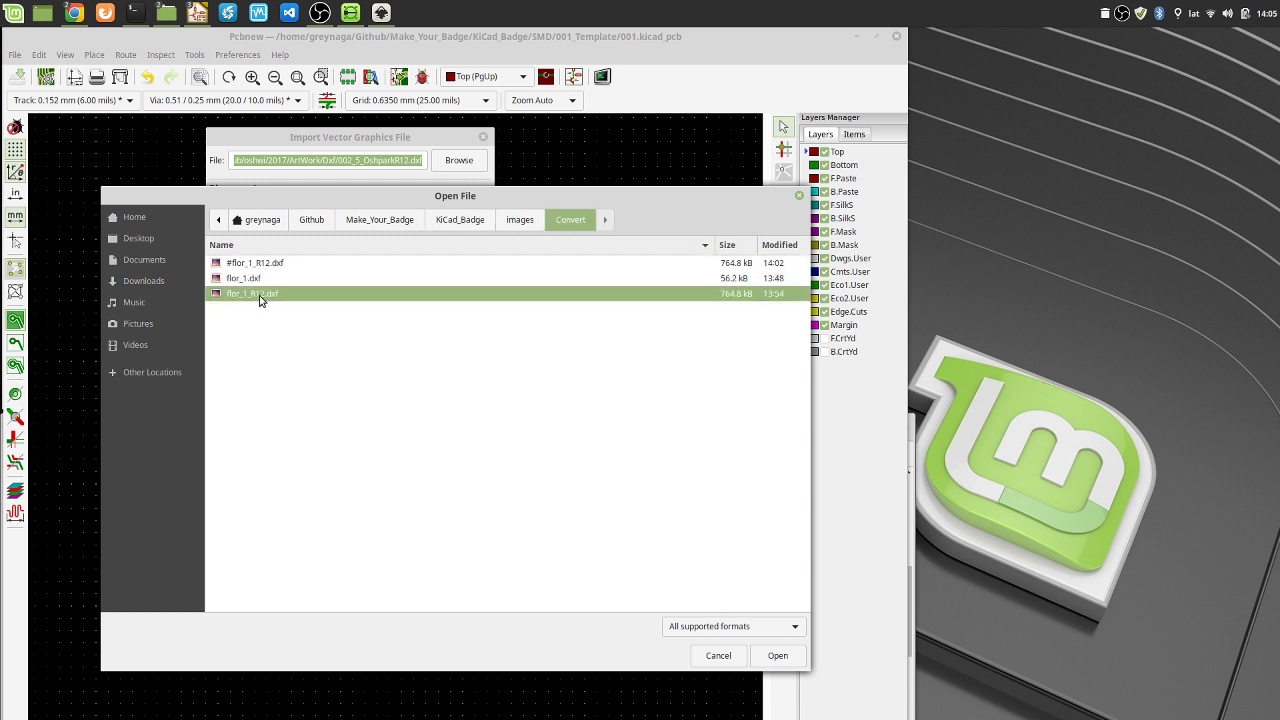
left_click(260, 296)
left_click(778, 656)
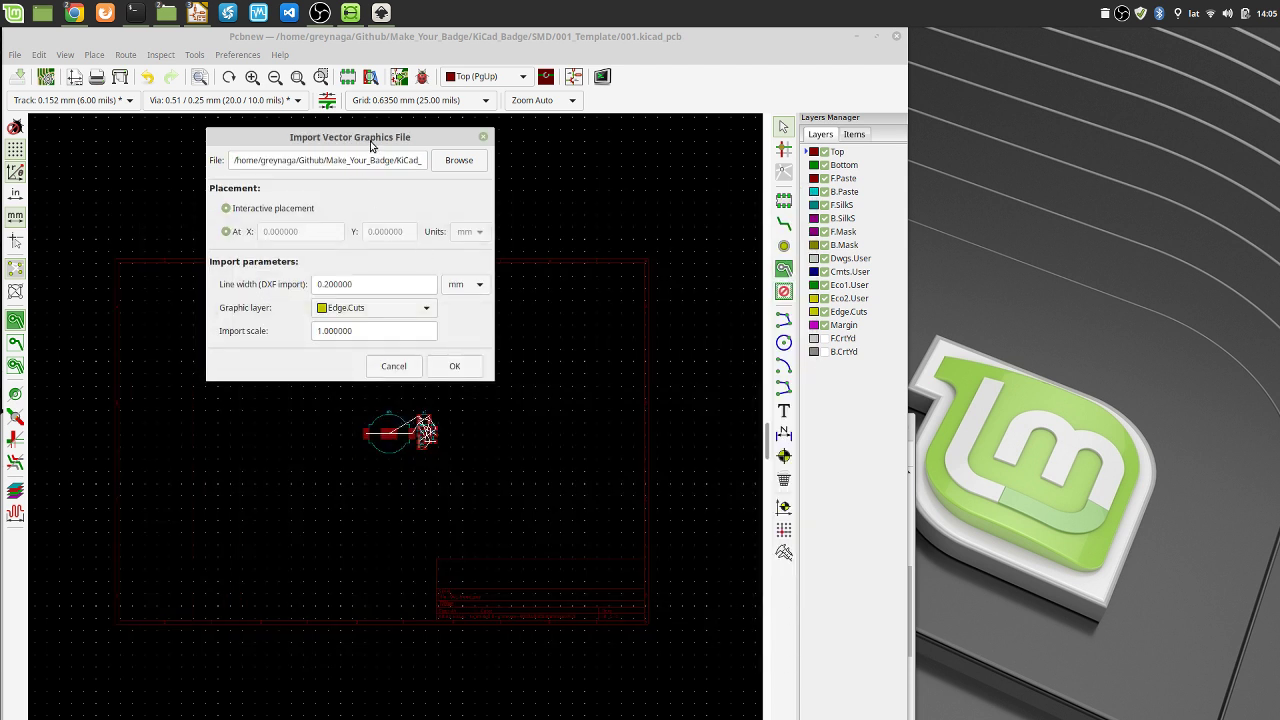
Import the flower outline onto Edge.Cuts at scale 1 with 0.2 mm line width, placing it interactively around the component footprints
left_click_drag(369, 141, 368, 139)
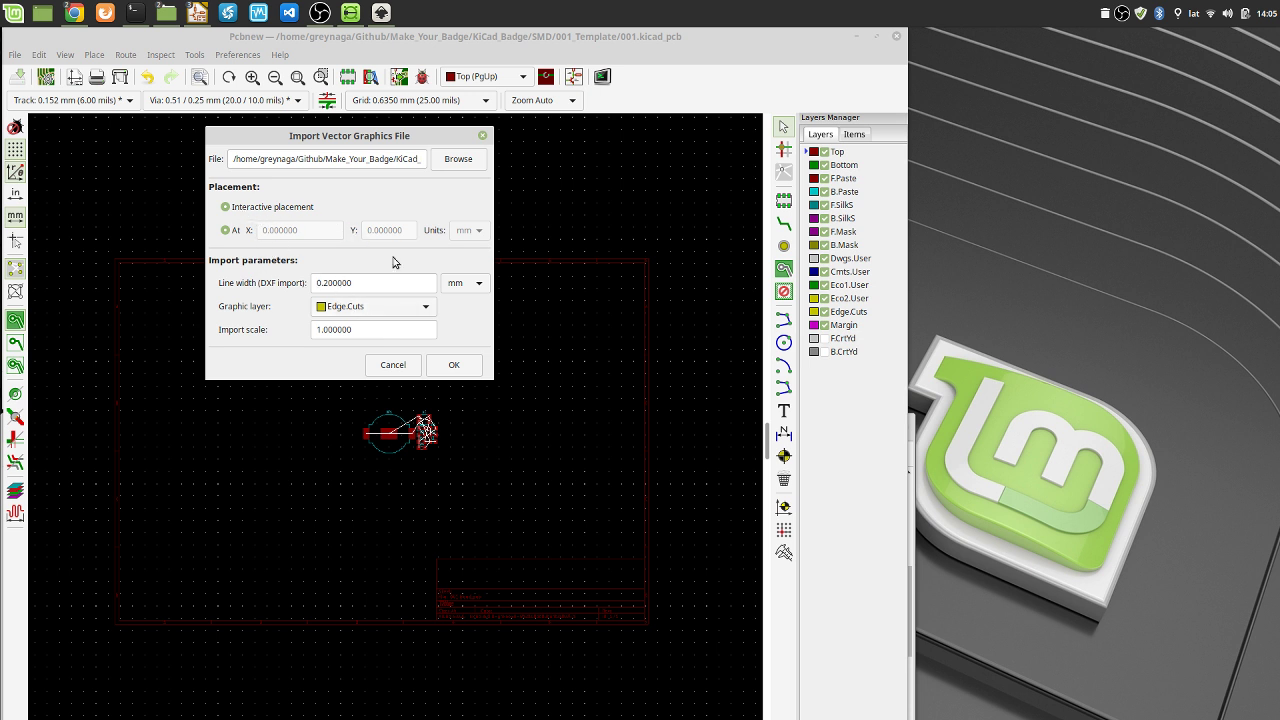
left_click(463, 370)
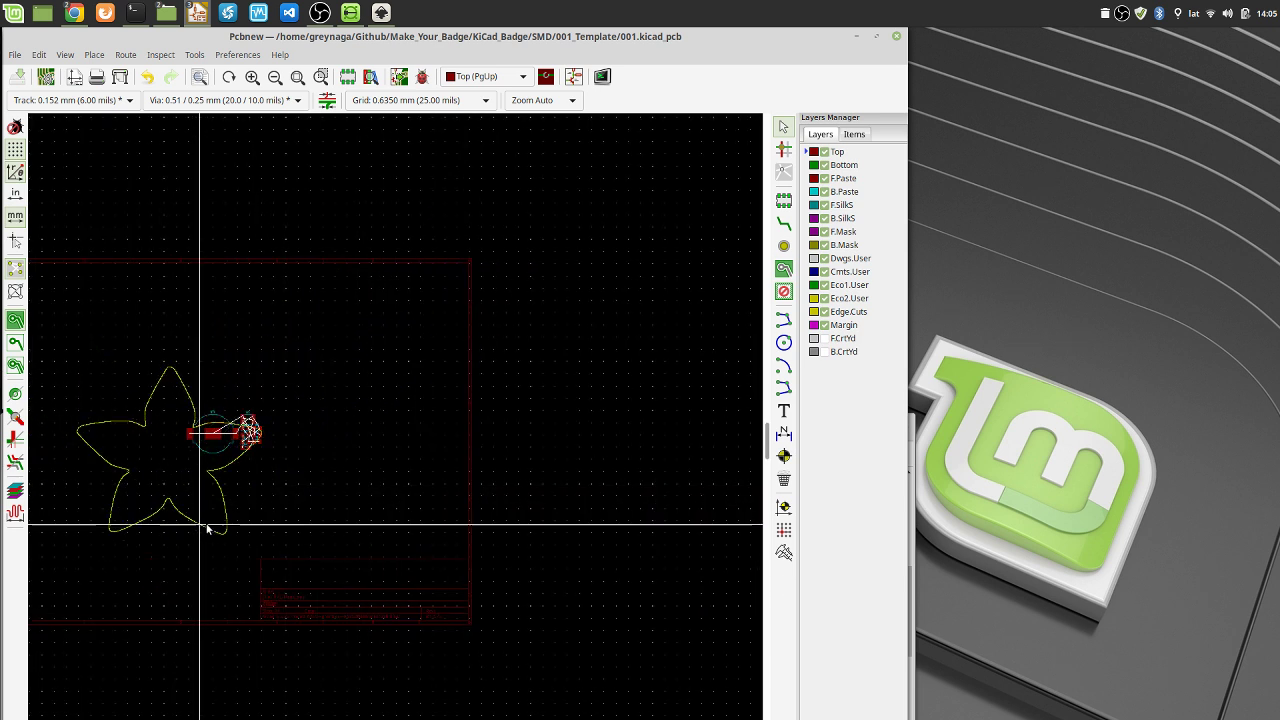
middle_click_drag(230, 517, 386, 463)
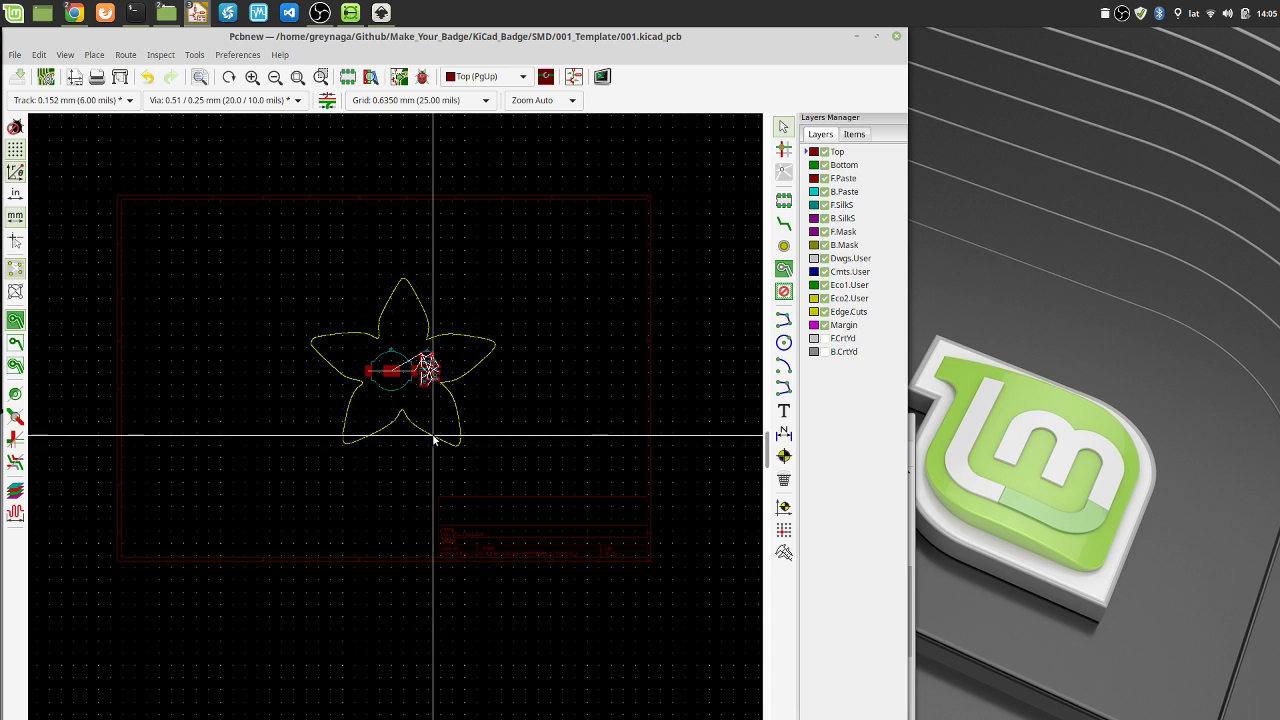
left_click(434, 437)
scroll(453, 440, "up", 5)
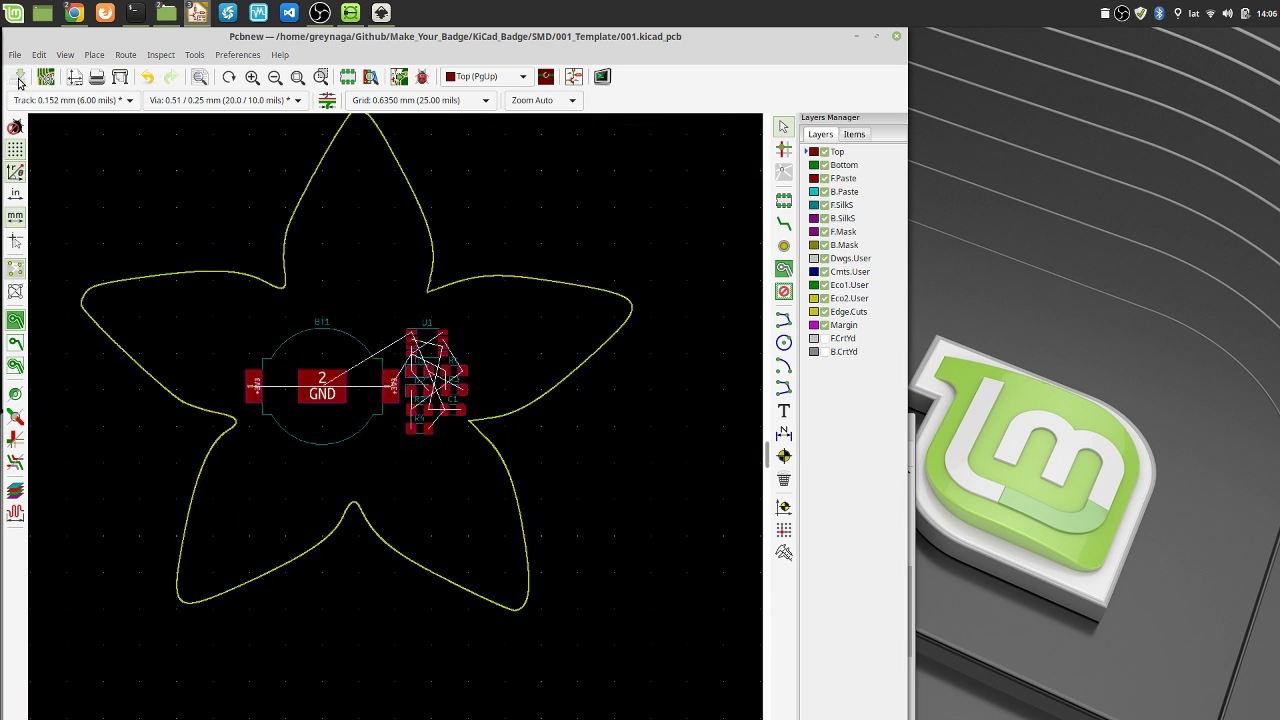
Open the 3D viewer to preview the flower-shaped board and return to the PCB editor
left_click(68, 56)
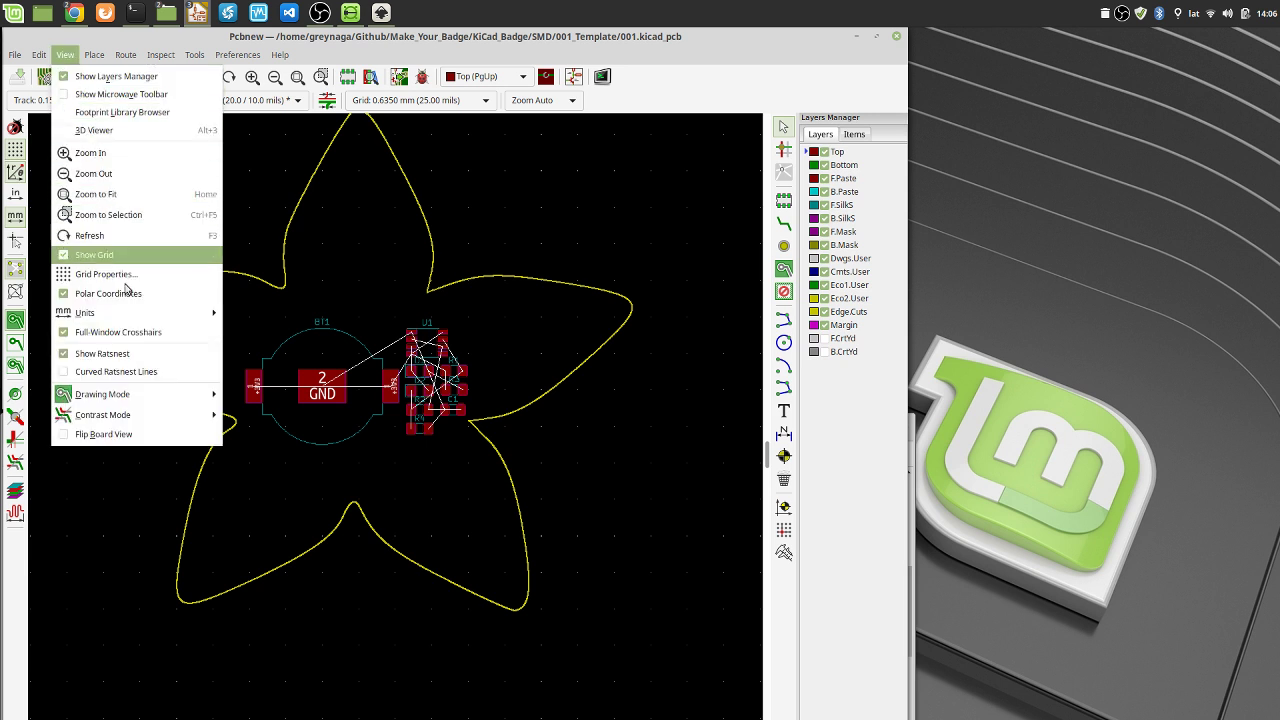
left_click(110, 127)
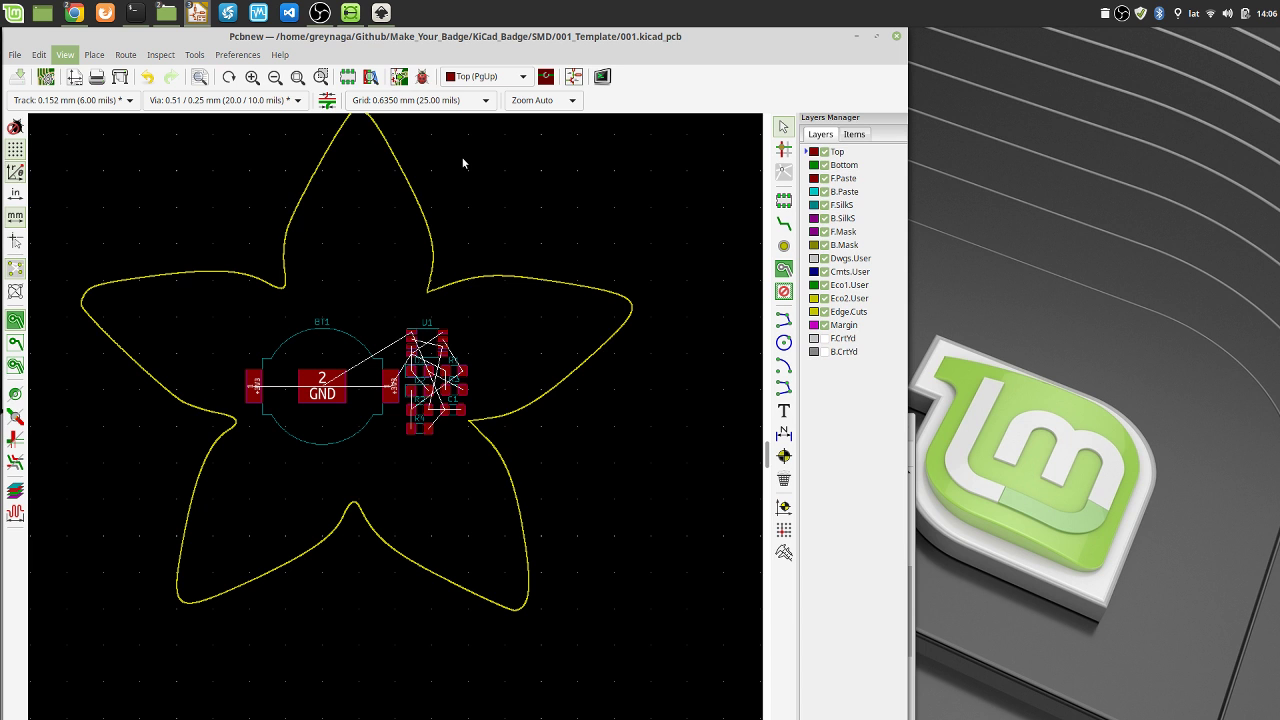
left_click(857, 36)
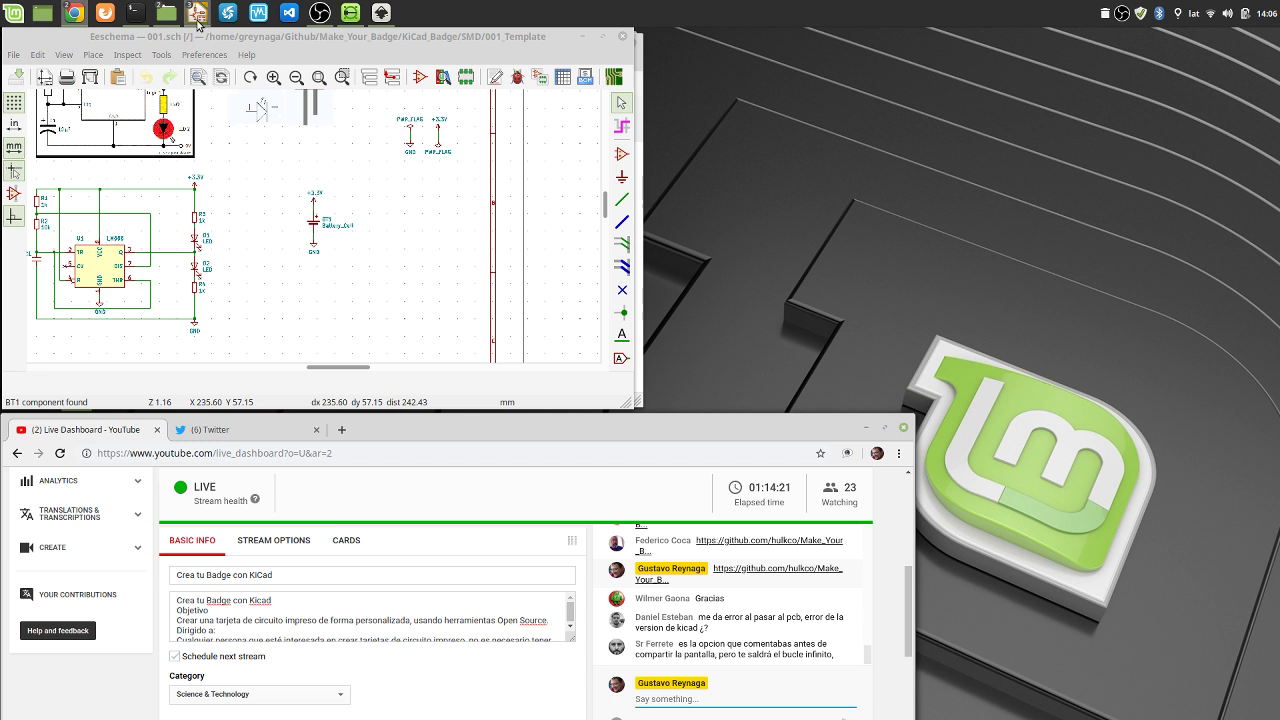
mouse_move(197, 12)
left_click(335, 98)
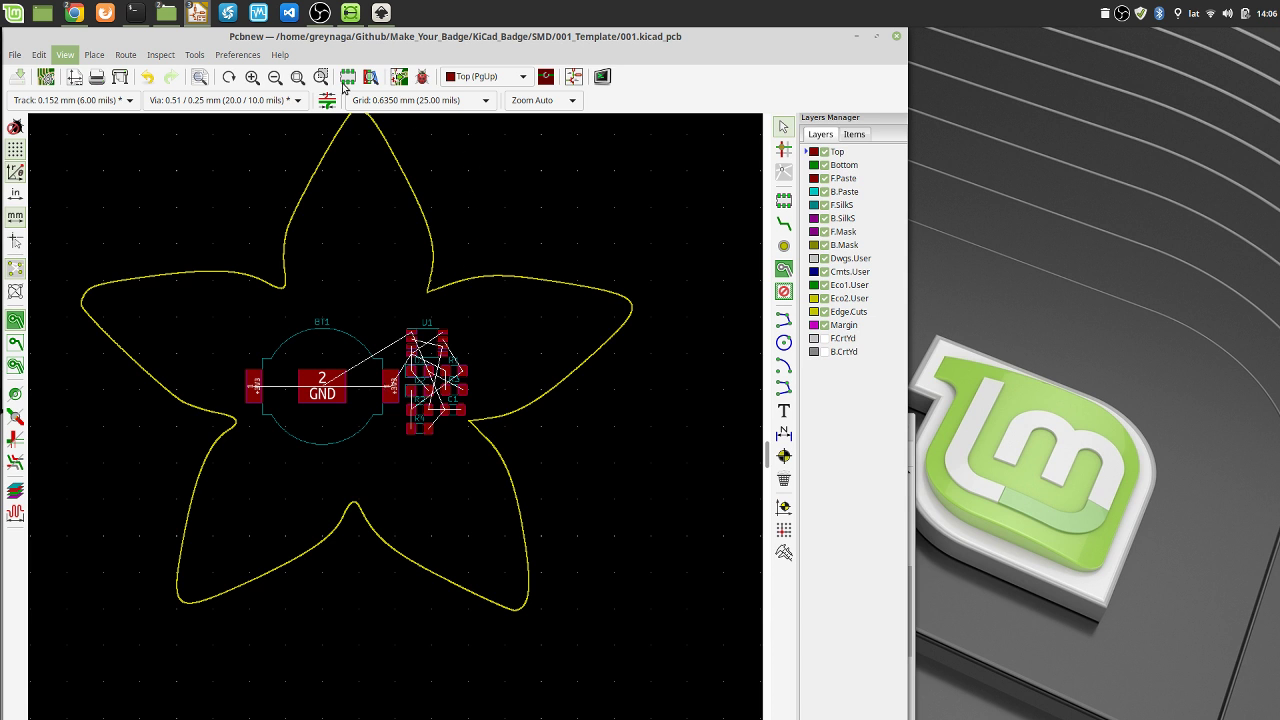
Switch to the YouTube live dashboard and read the viewers' latest chat questions
mouse_move(77, 20)
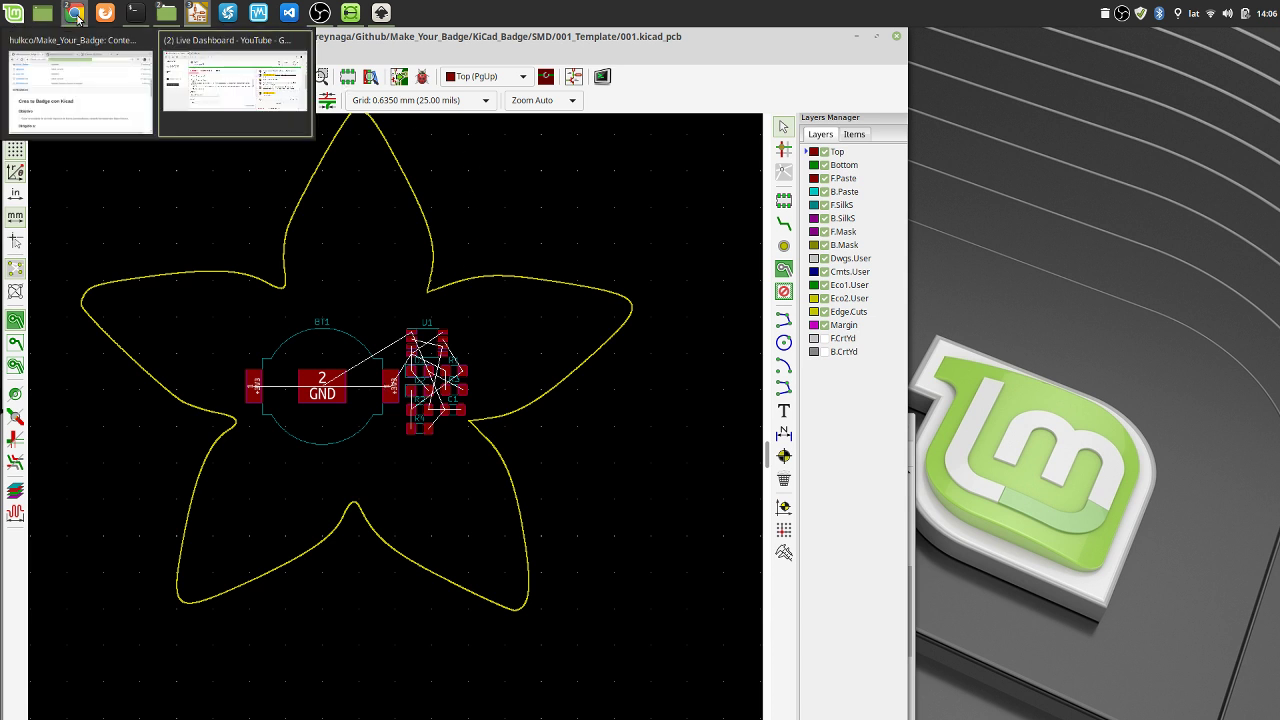
left_click(235, 82)
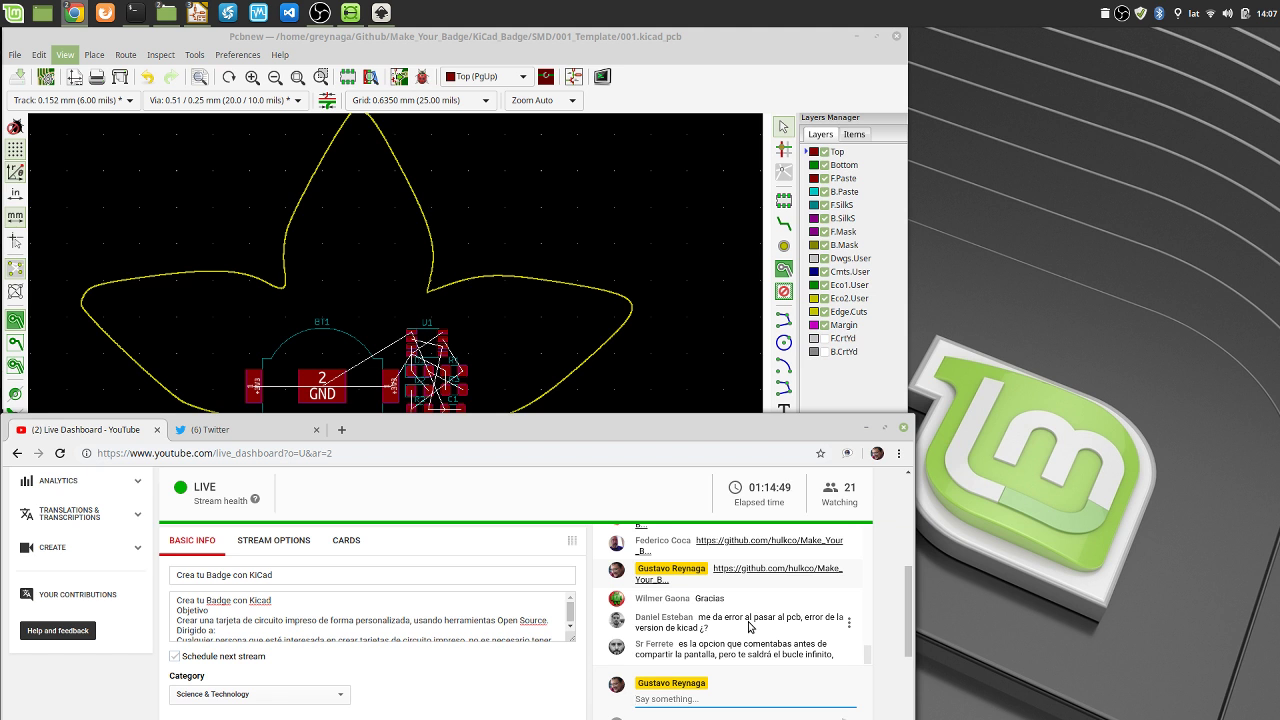
key("alt+Tab")
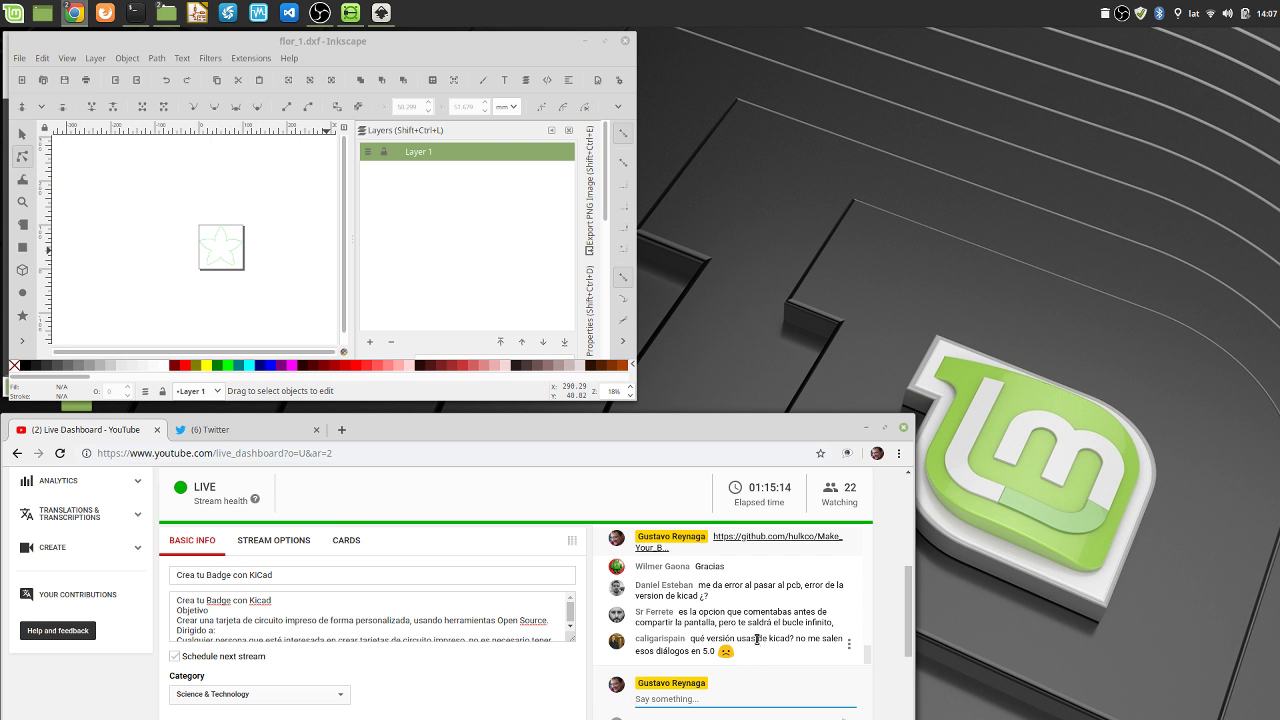
Minimize the Inkscape, live dashboard, Convert and 001_Template folder windows to clear the desktop
left_click(538, 47)
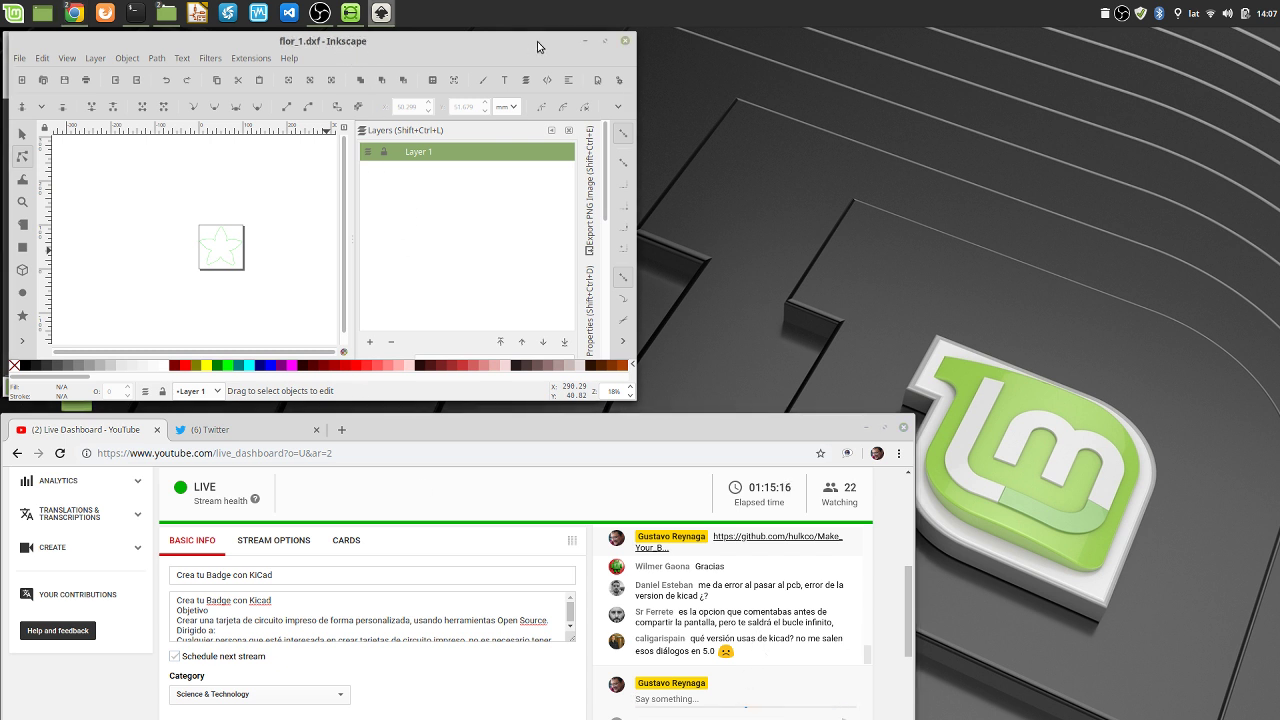
left_click(585, 42)
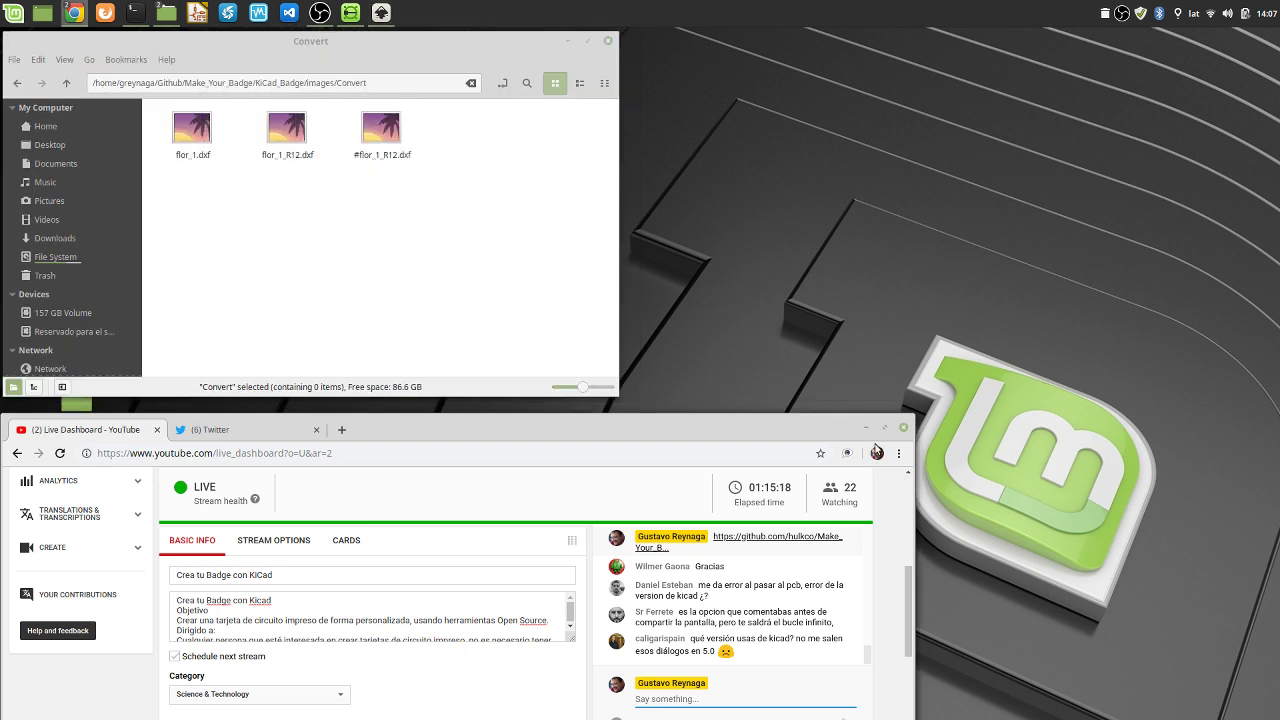
left_click(865, 427)
left_click(565, 45)
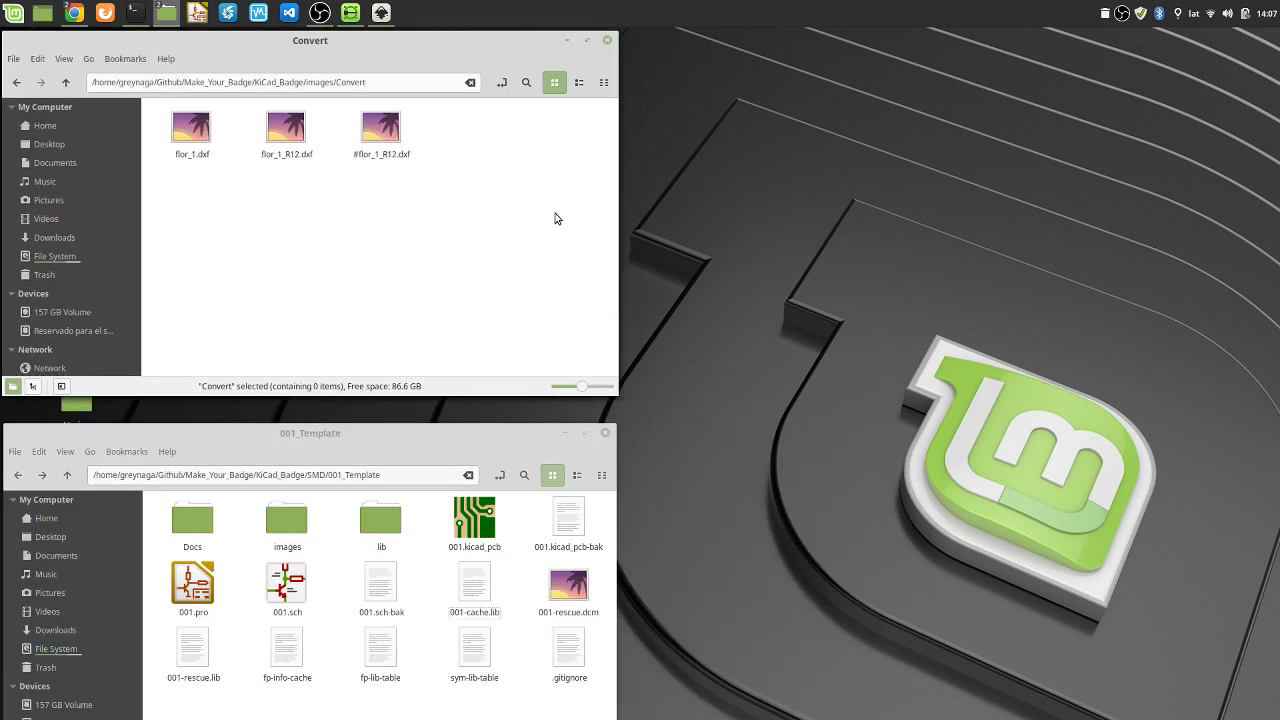
left_click(565, 435)
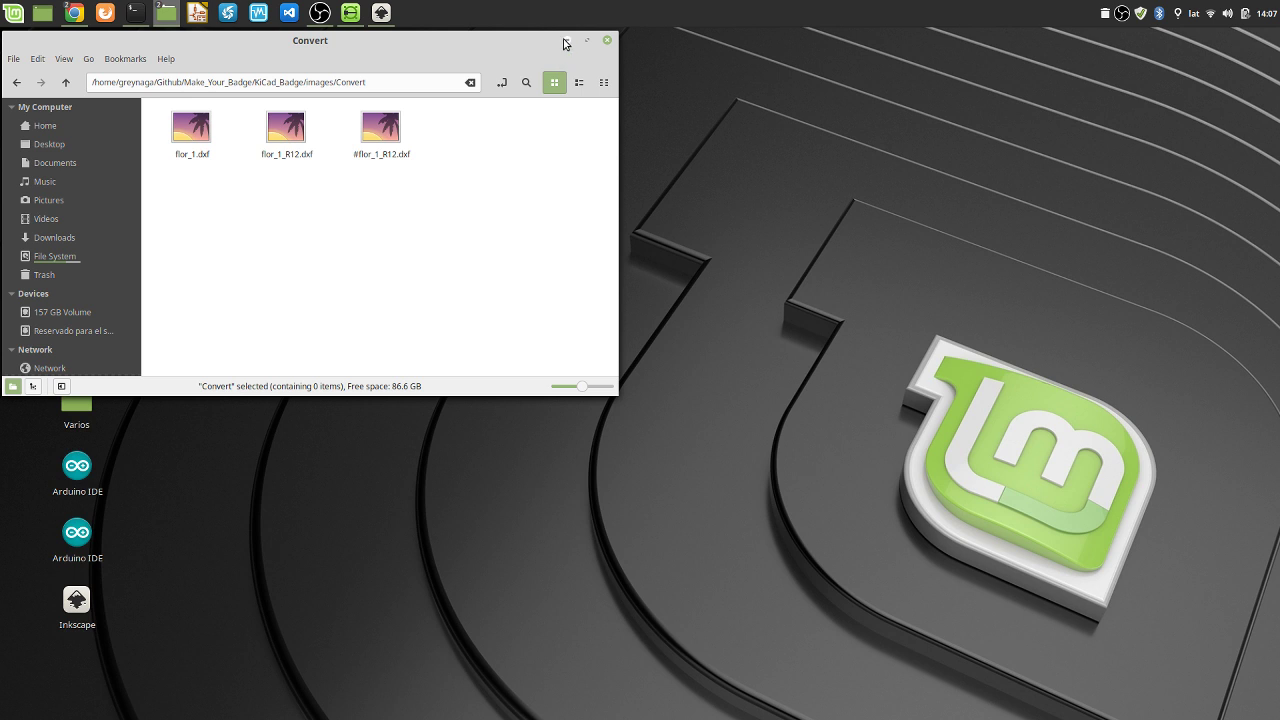
left_click(566, 40)
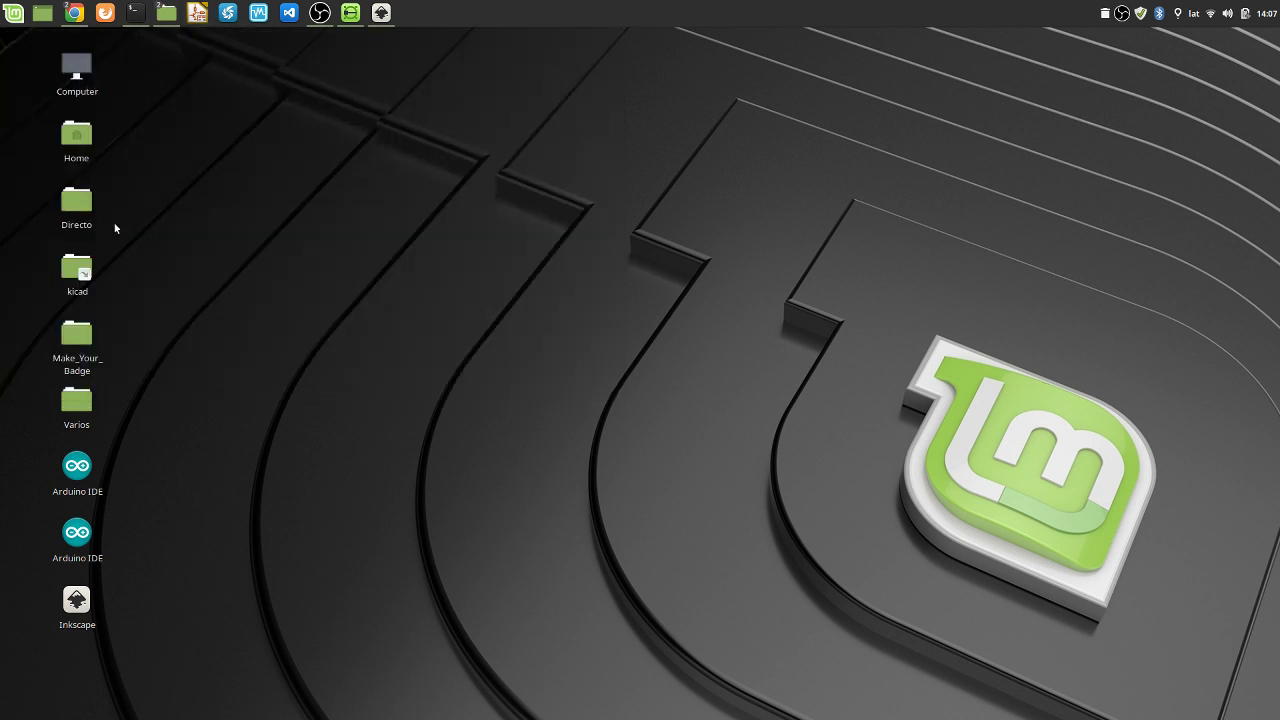
Switch to the KiCad project manager and open 001.pro from Make_Your_Badge/KiCad_Badge/SMD/001_Template
left_click(197, 12)
left_click_drag(541, 60, 218, 46)
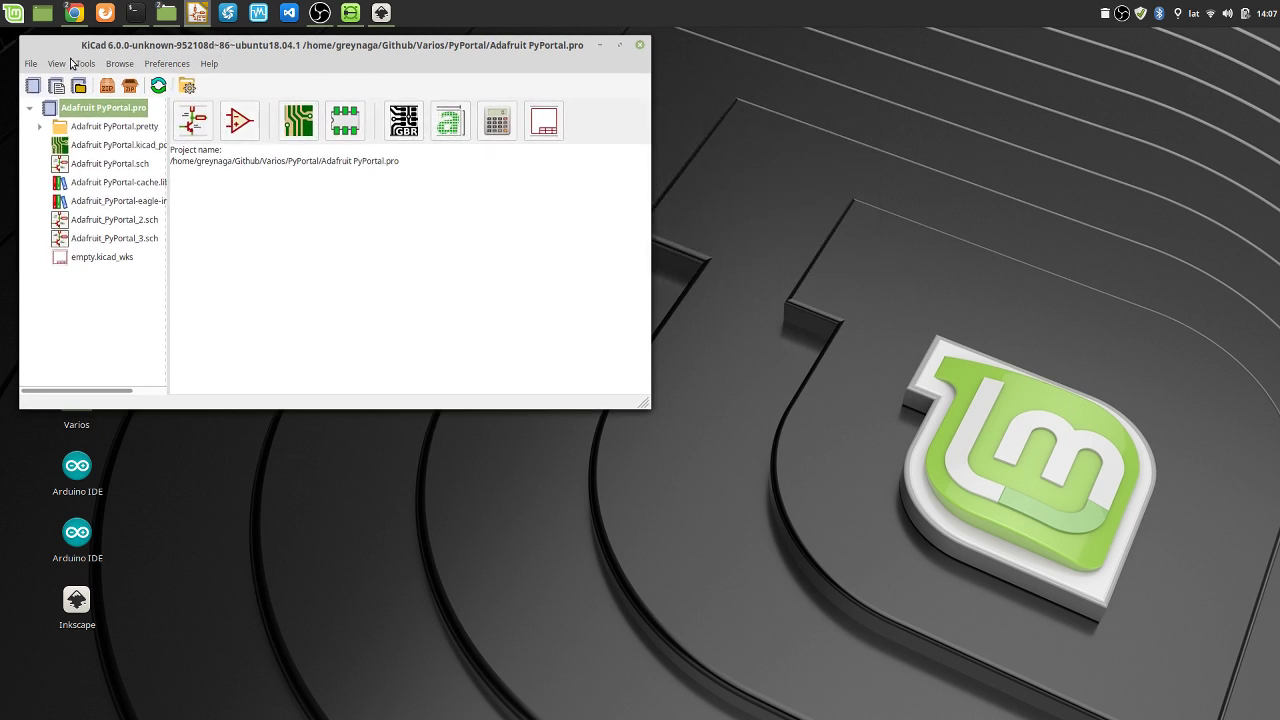
left_click(31, 63)
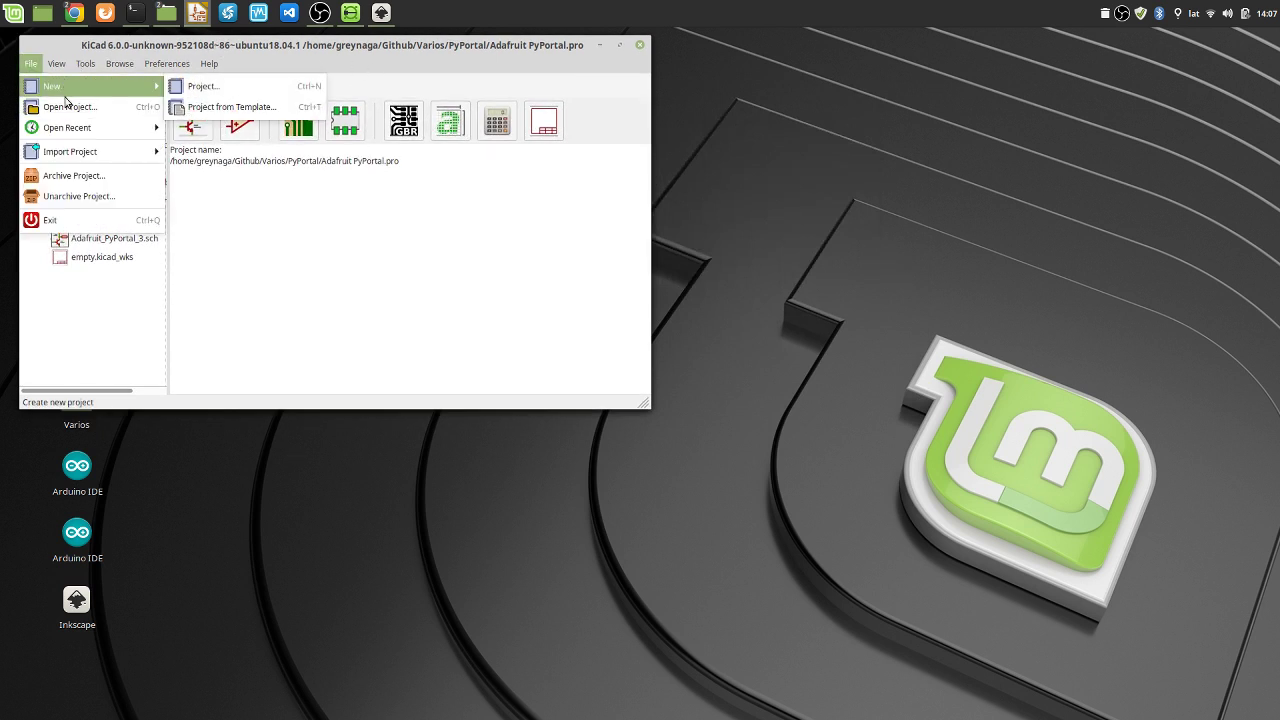
left_click(60, 106)
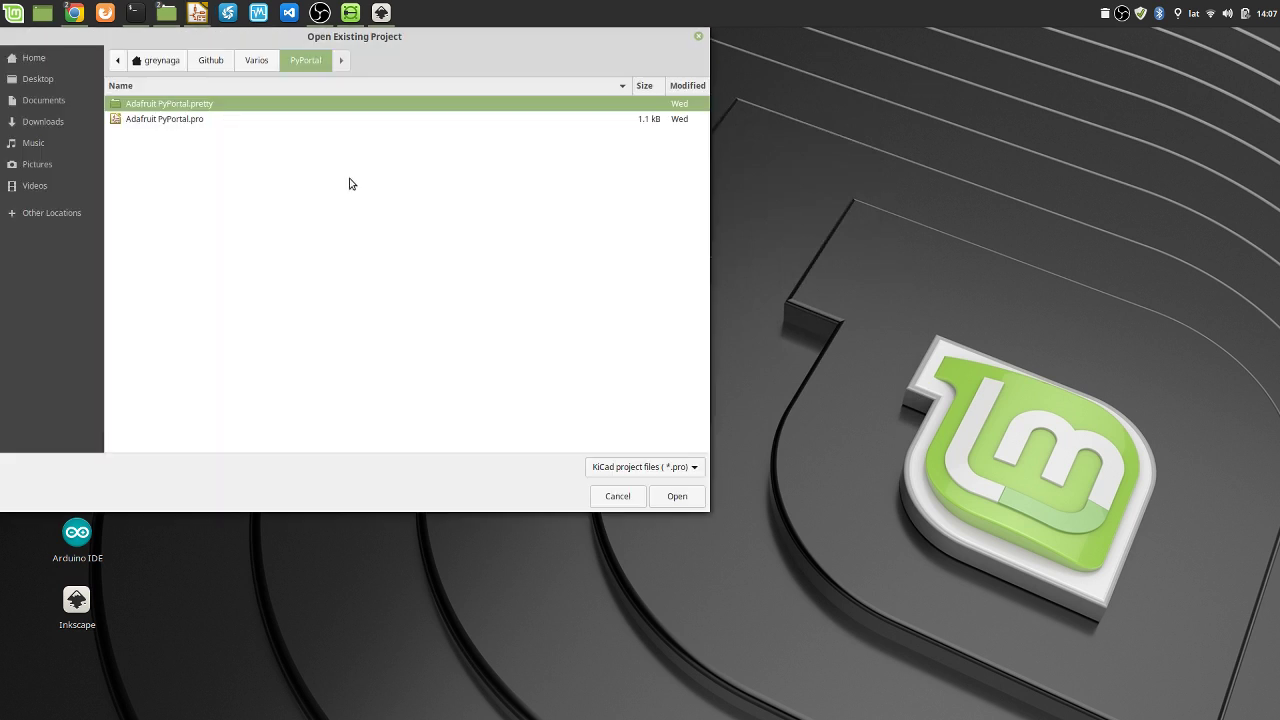
left_click(222, 64)
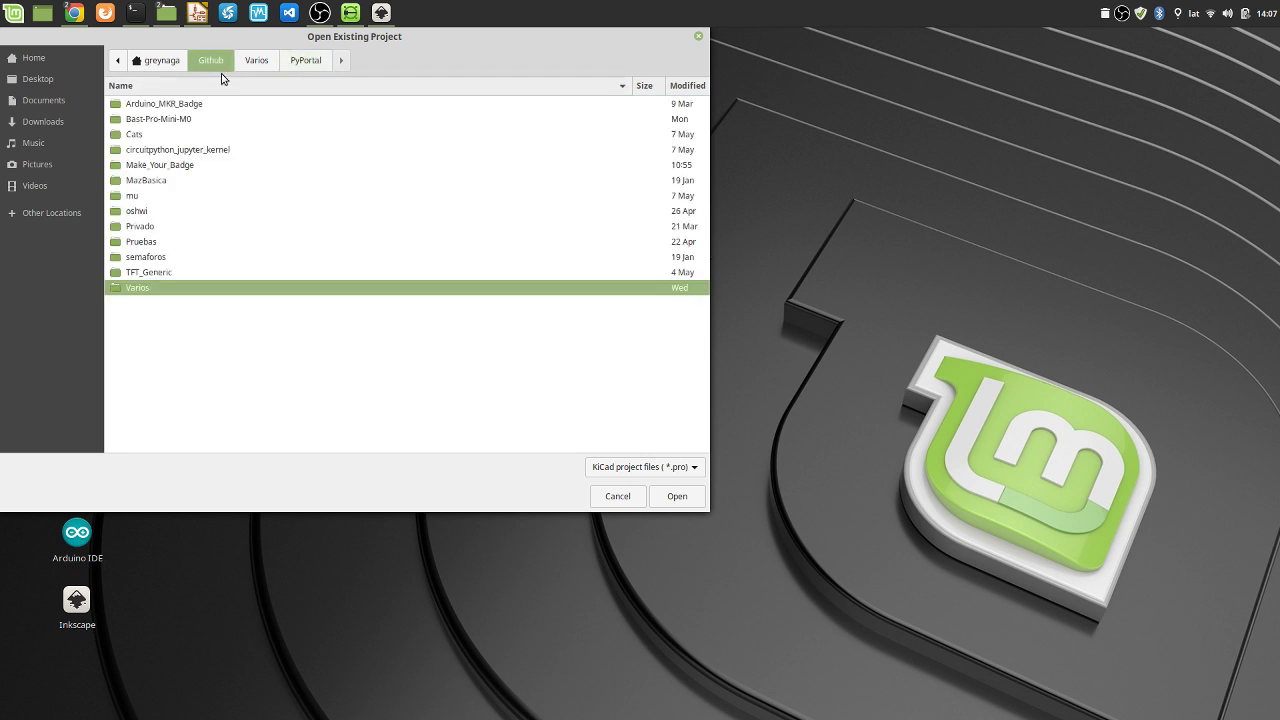
double_click(172, 167)
double_click(150, 124)
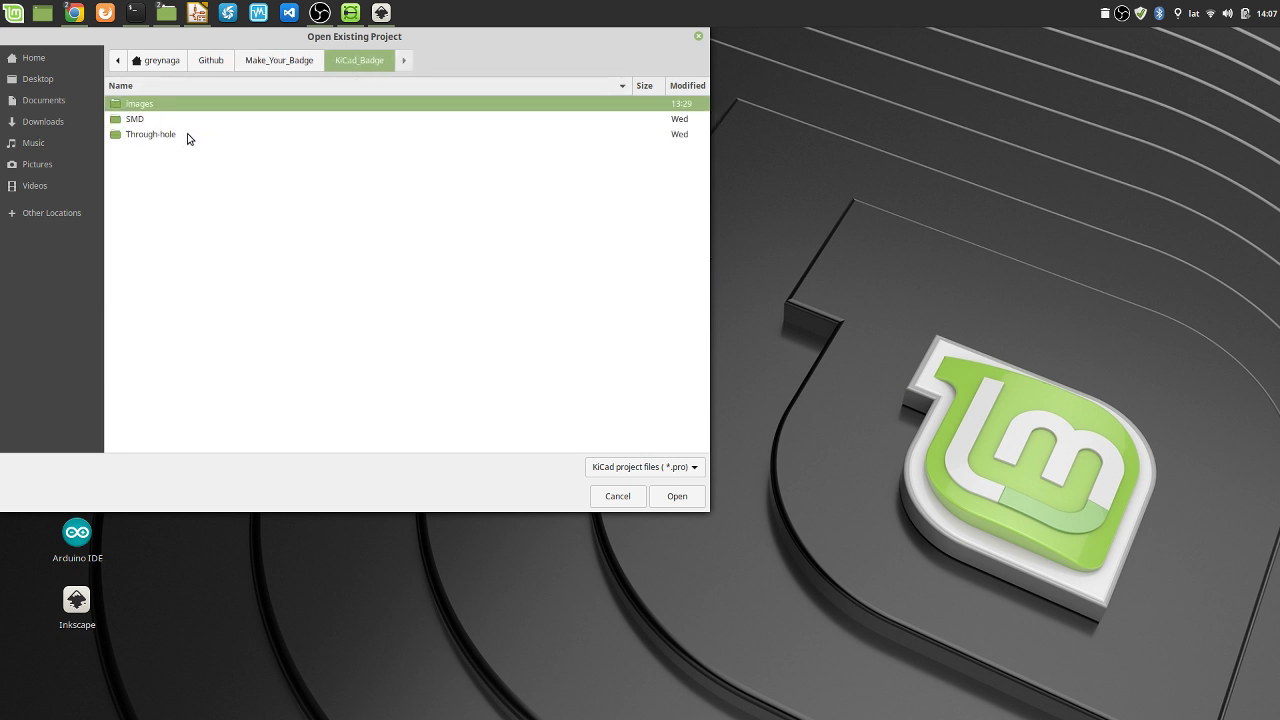
double_click(155, 120)
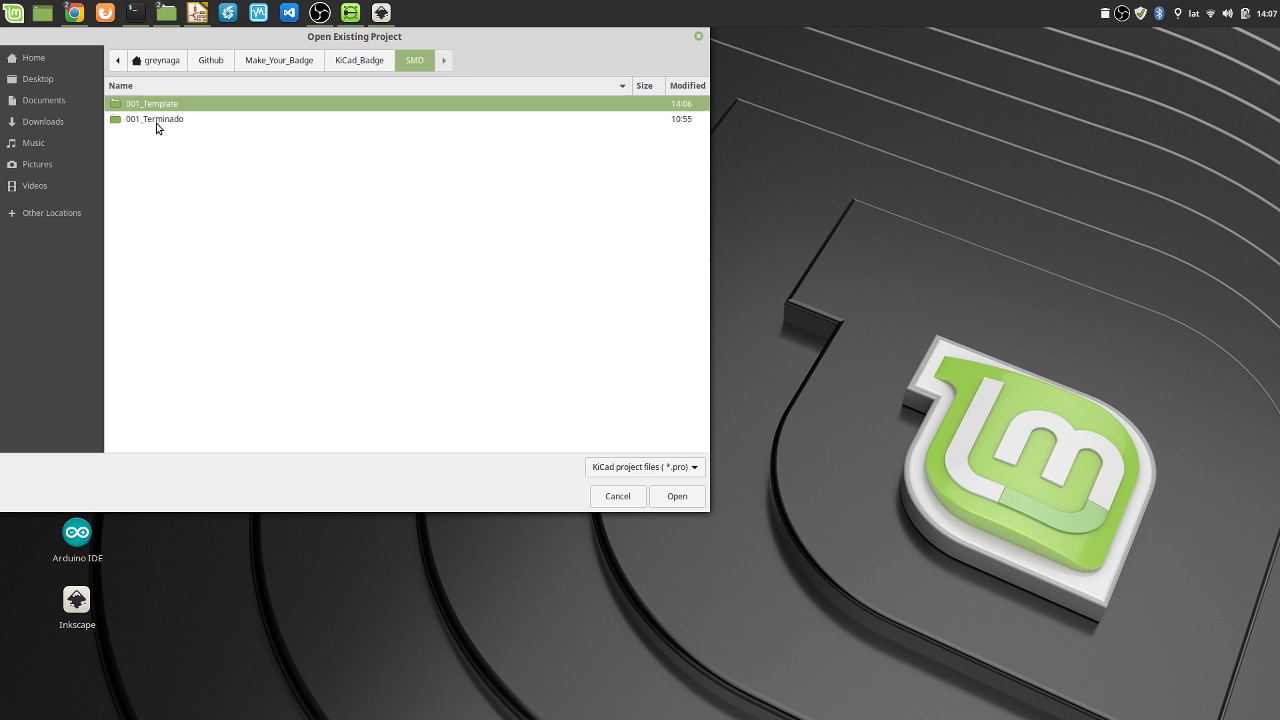
double_click(167, 106)
left_click(155, 150)
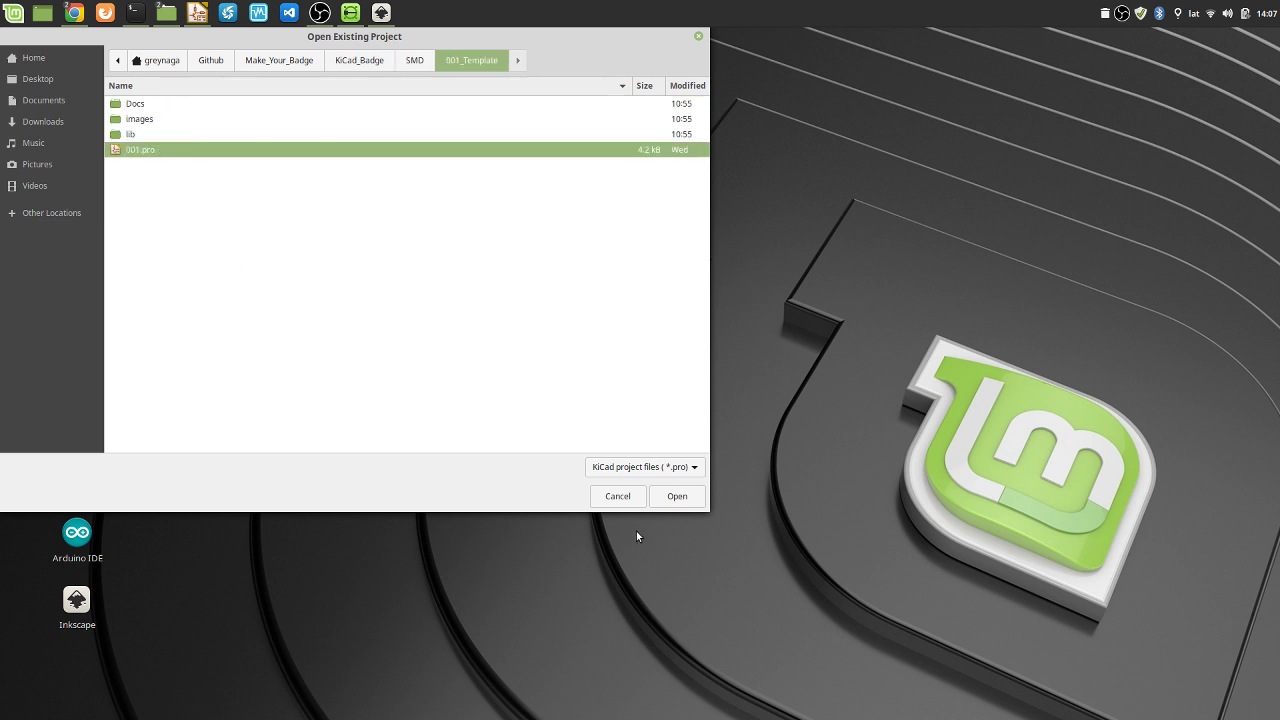
left_click(688, 498)
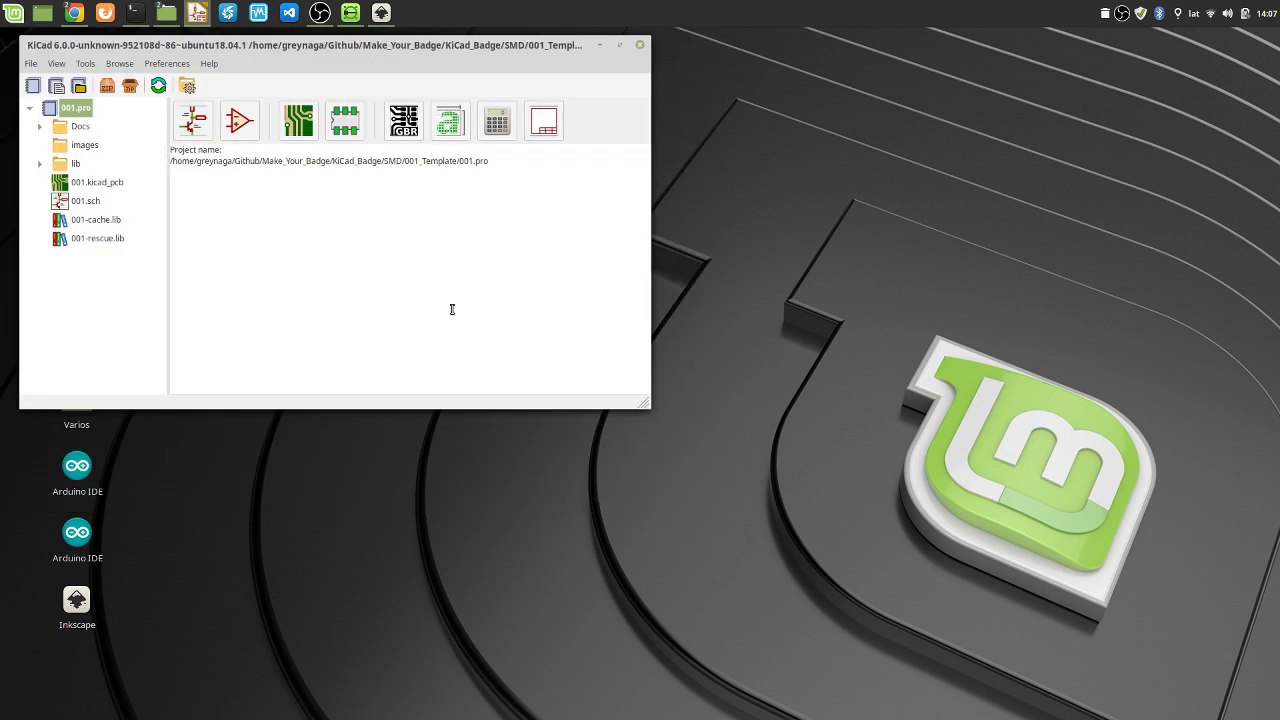
Launch the schematic editor for the 001 project
left_click(201, 134)
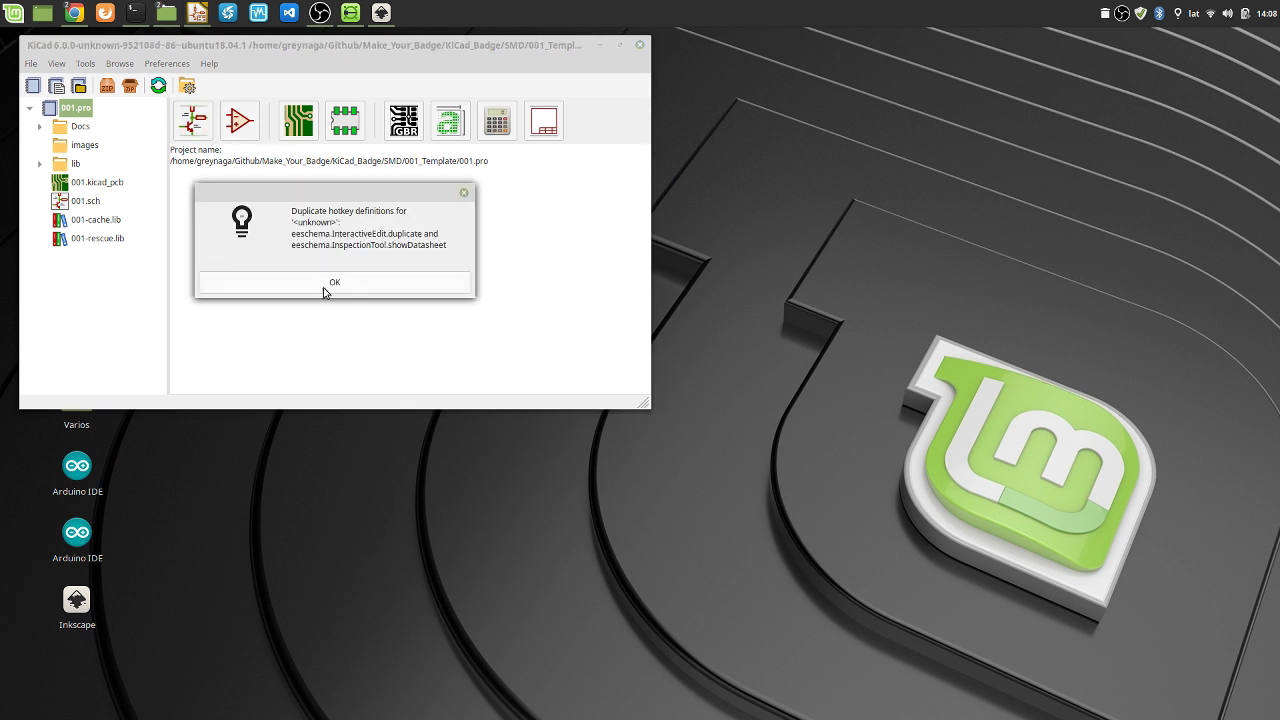
Dismiss the duplicate hotkey messages and move and shrink the 001.sch schematic window to free part of the desktop
left_click(327, 284)
left_click(328, 286)
left_click(327, 284)
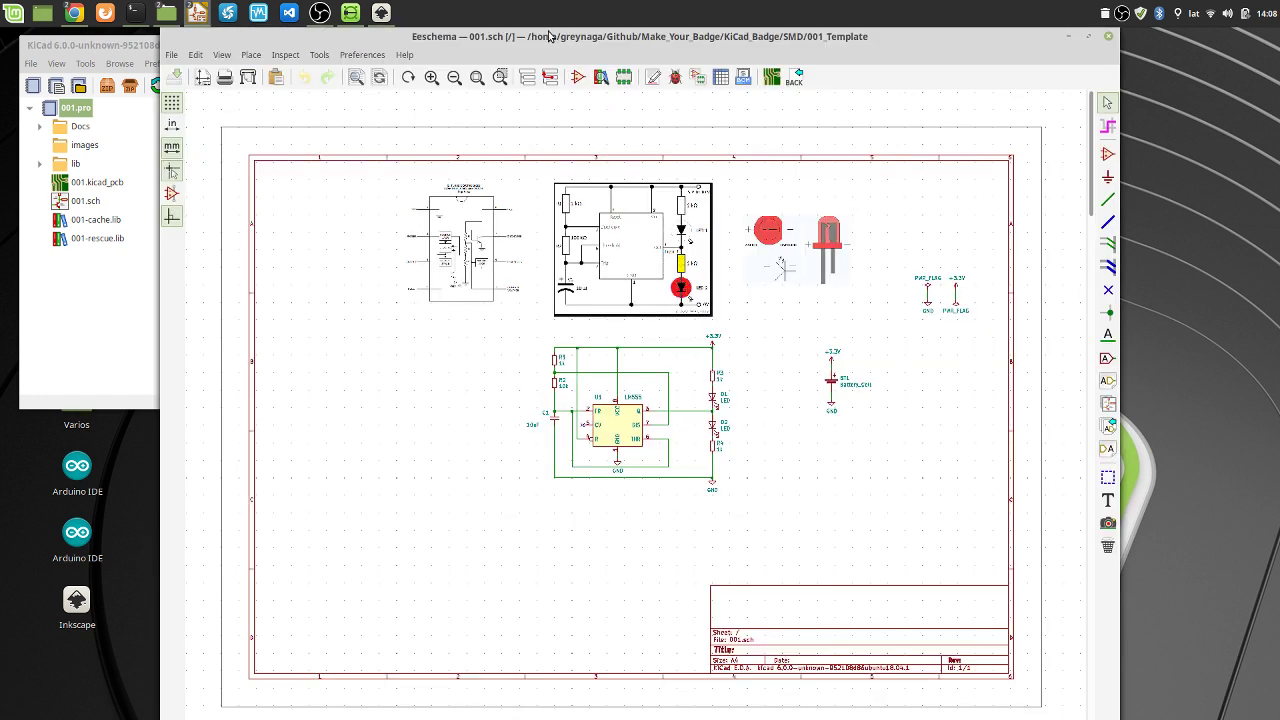
left_click_drag(553, 40, 400, 42)
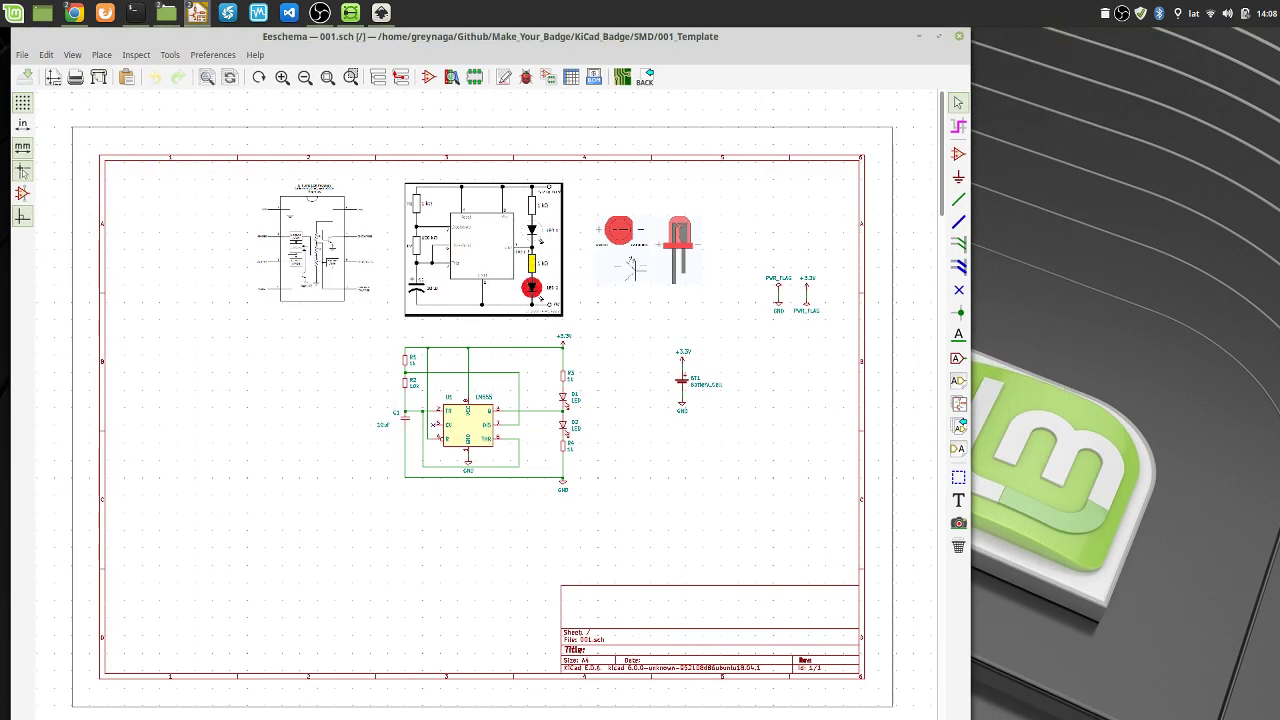
left_click_drag(883, 662, 664, 489)
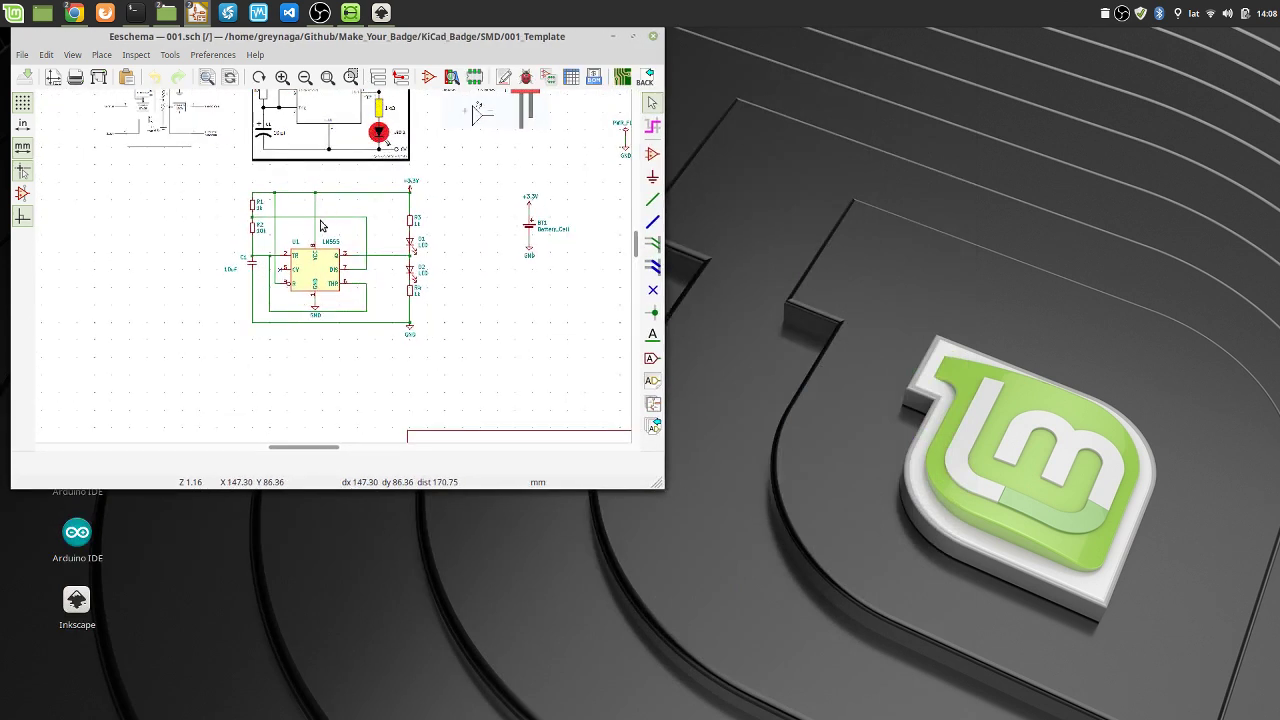
scroll(323, 223, "down", 3)
scroll(331, 262, "up", 3)
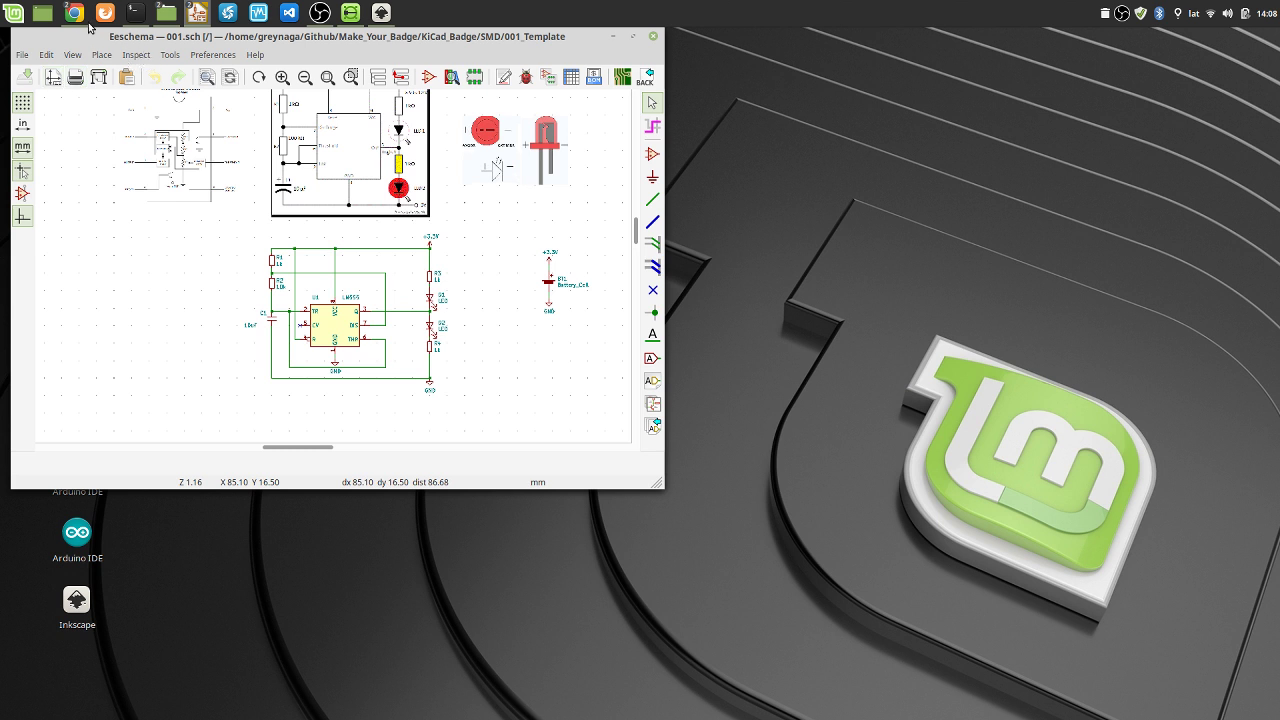
Open the PCB layout from the schematic, restore its window from full screen, and shrink and reposition it
mouse_move(77, 19)
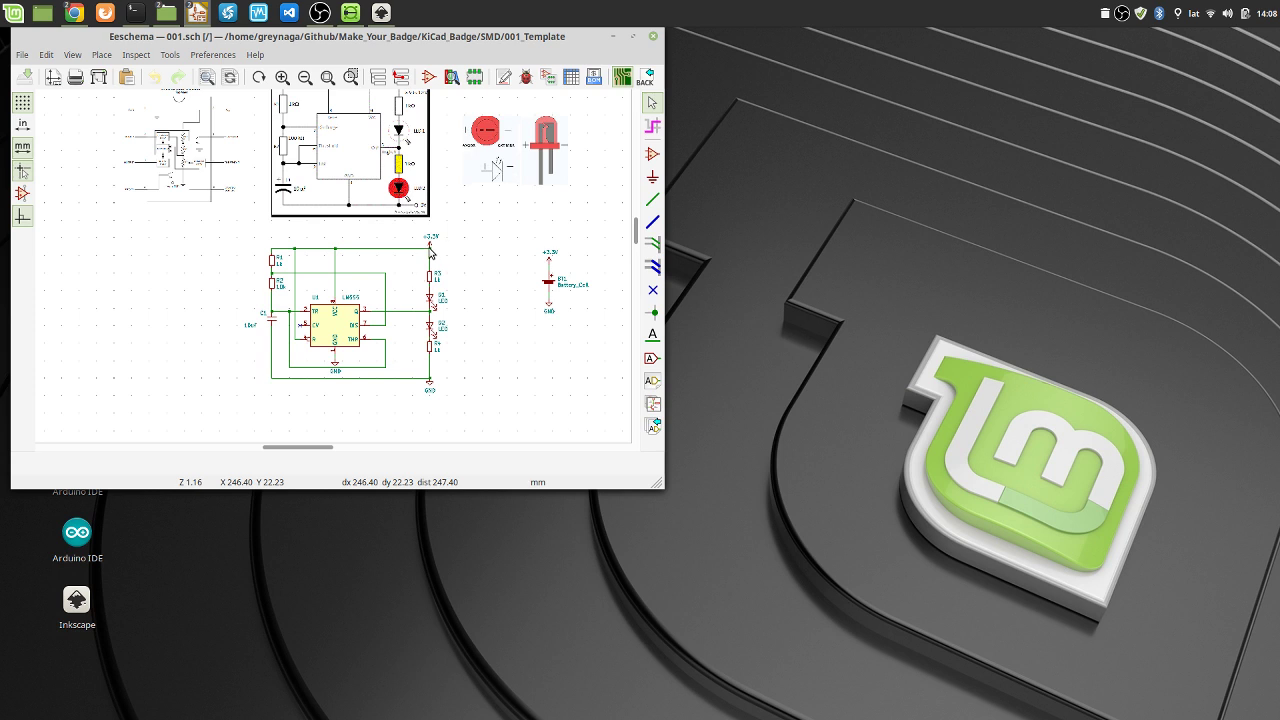
left_click(621, 76)
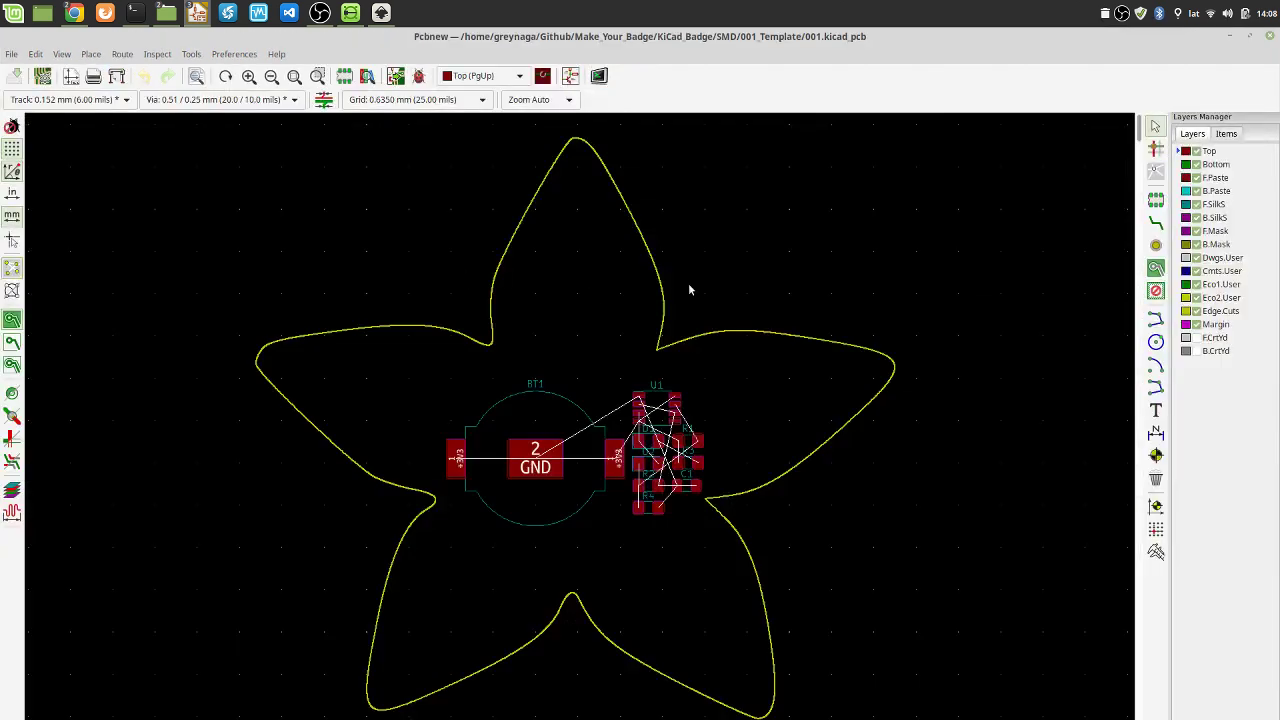
left_click(1249, 36)
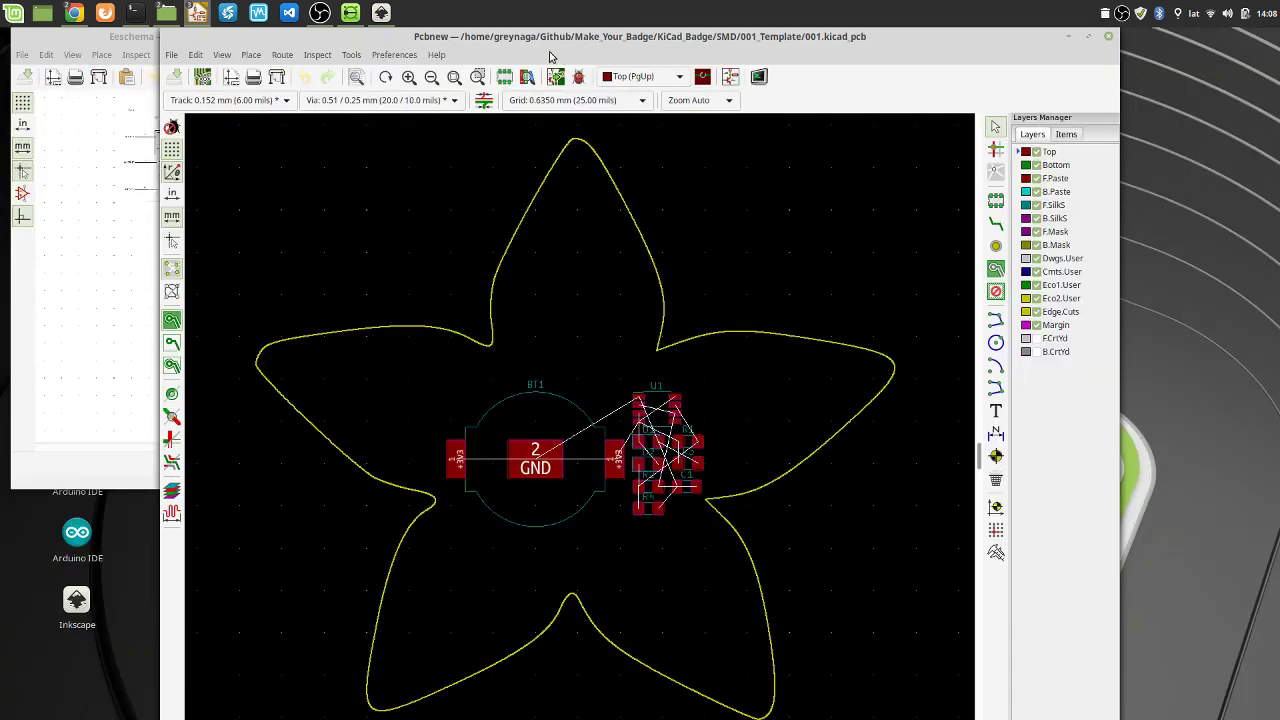
left_click_drag(161, 29, 392, 193)
left_click_drag(518, 203, 136, 43)
Open the 3D view of the flower-shaped board and return to the desktop
left_click(70, 58)
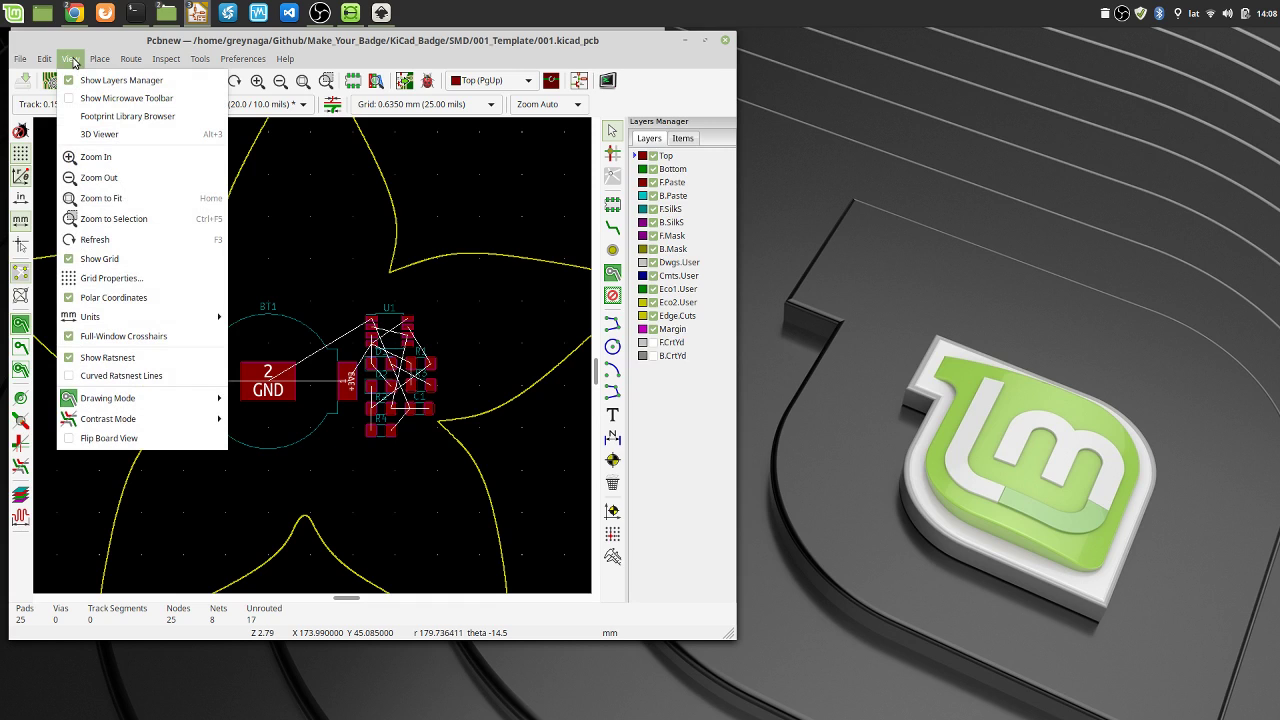
left_click(91, 138)
key("super+d")
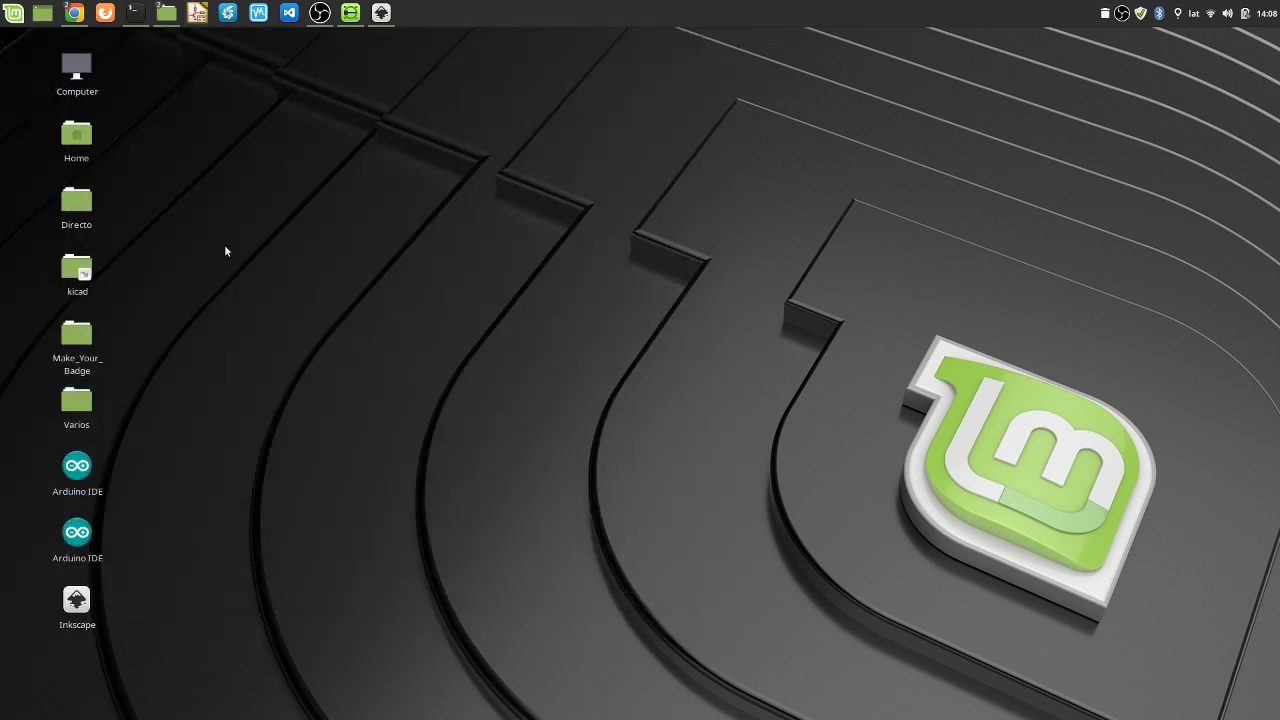
left_click(199, 14)
left_click_drag(577, 63, 238, 50)
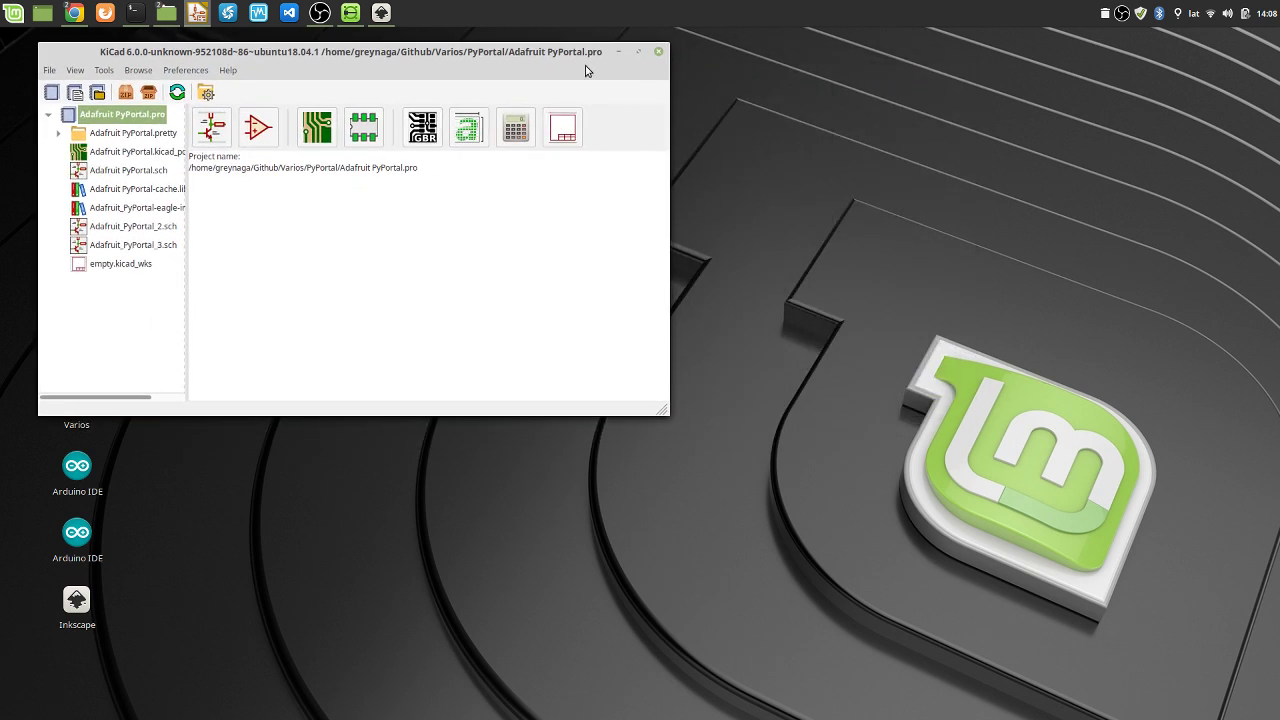
left_click_drag(488, 58, 499, 57)
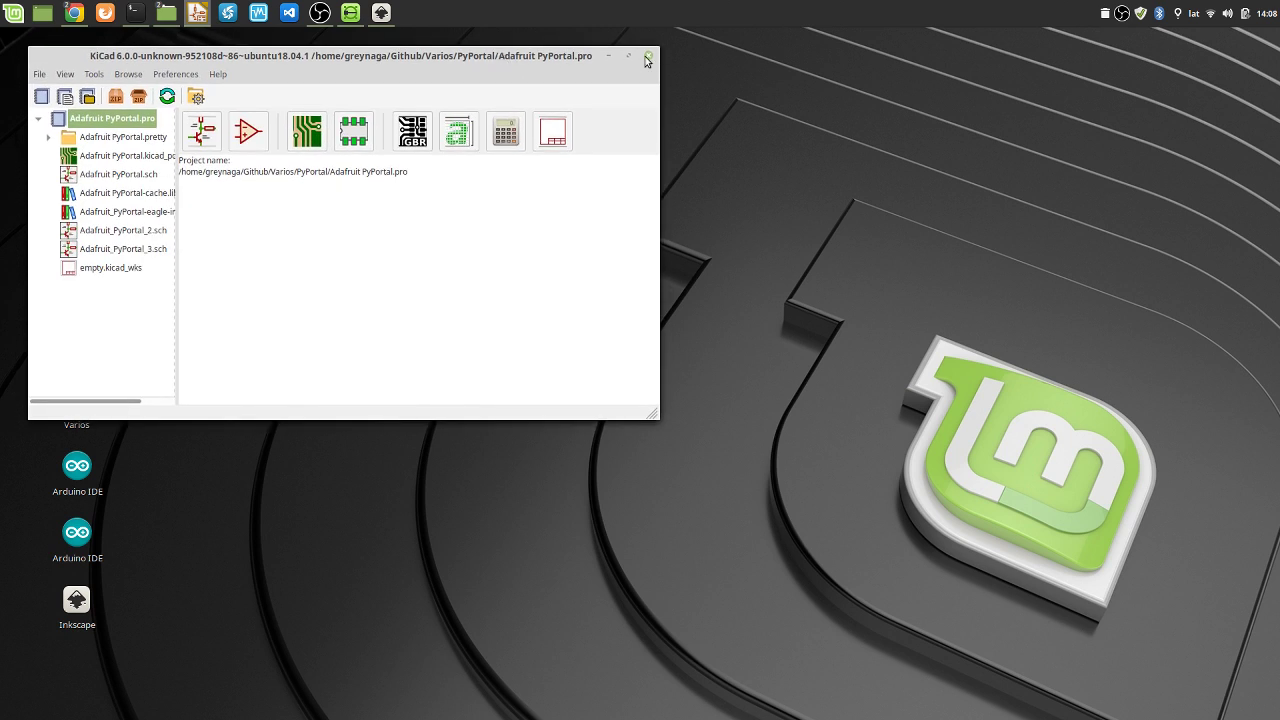
left_click_drag(481, 68, 453, 63)
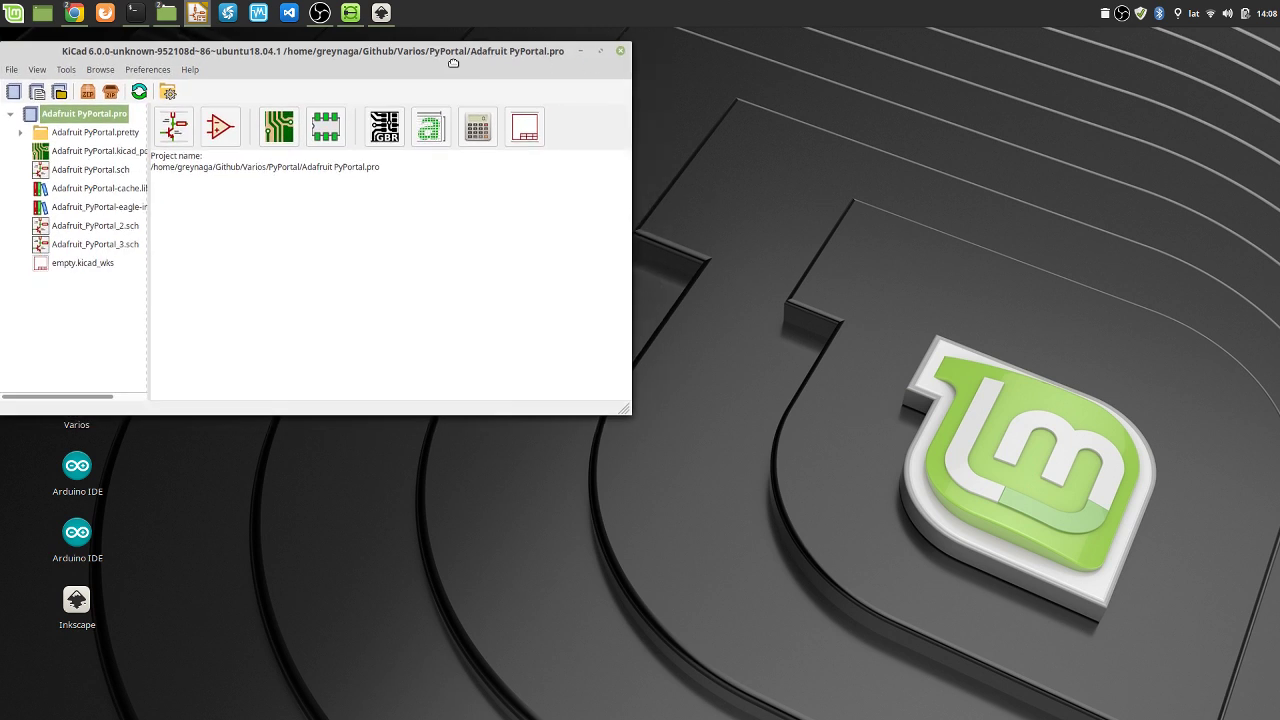
left_click(621, 51)
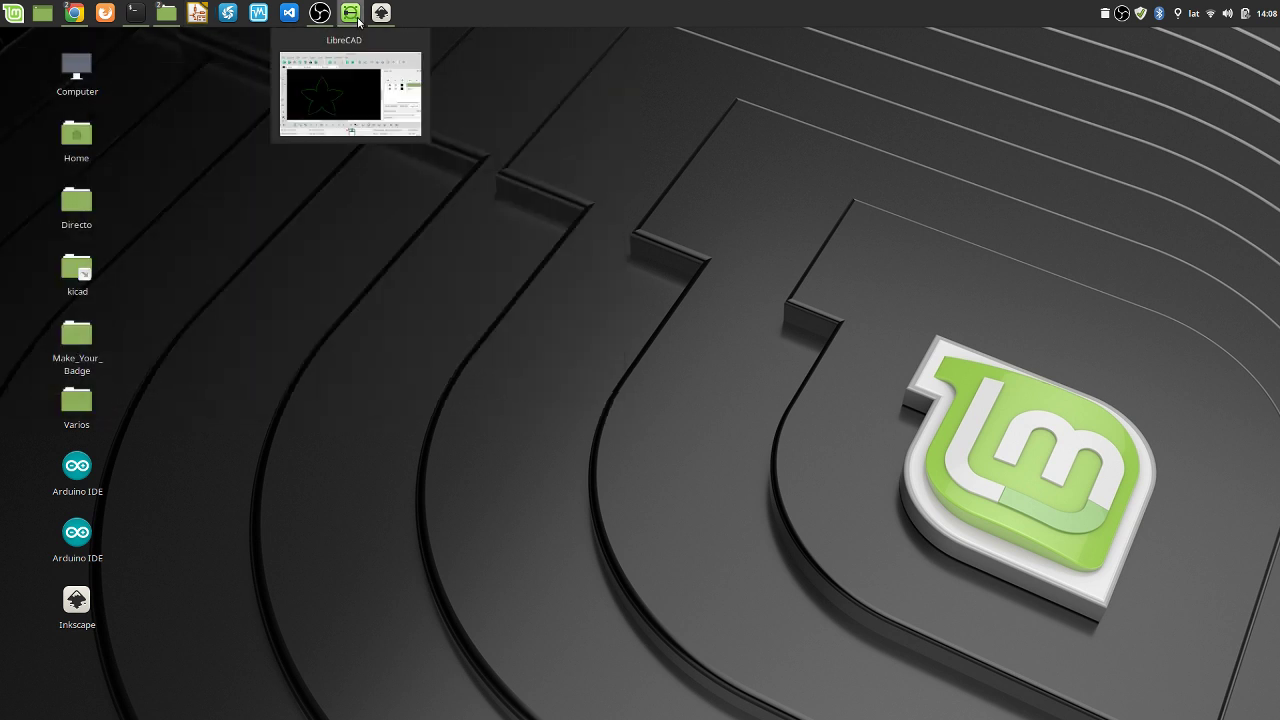
Switch to LibreCAD and quit it, closing the flor_1_R12.dxf drawing without saving
left_click(350, 12)
mouse_move(650, 411)
left_mouse_down()
mouse_move(648, 488)
mouse_move(657, 483)
left_mouse_up()
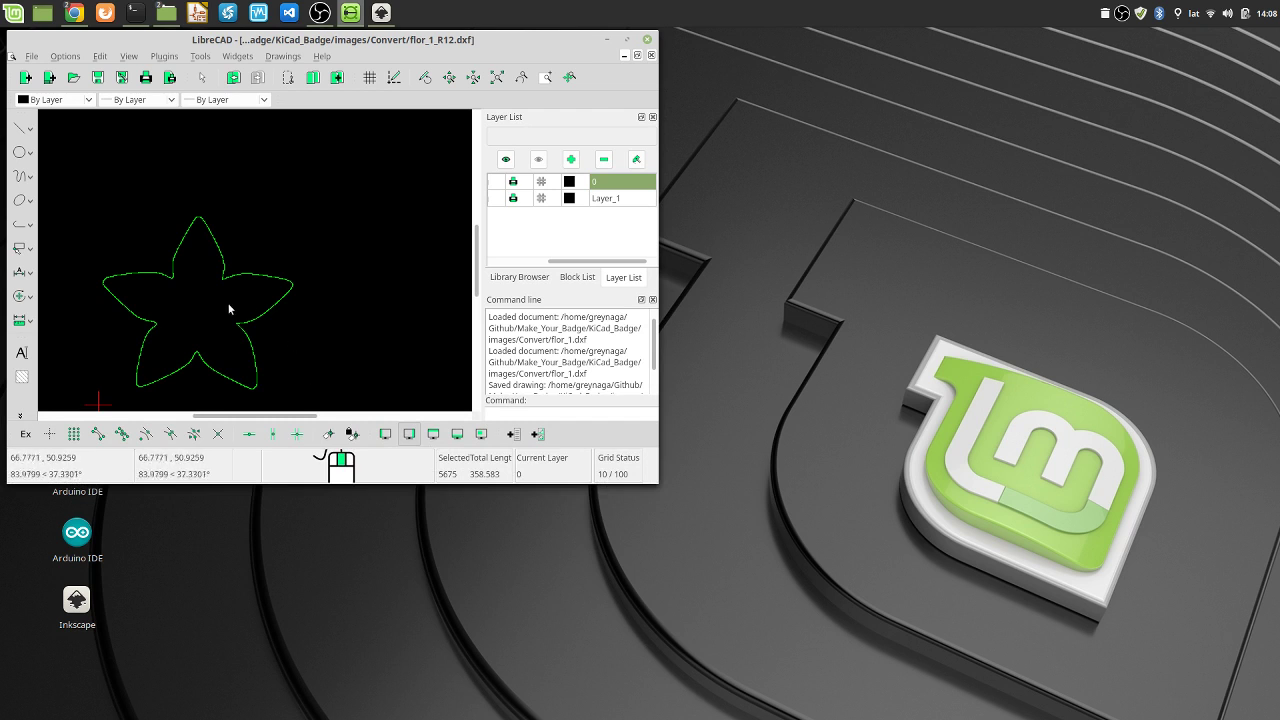
scroll(229, 286, "down", 1)
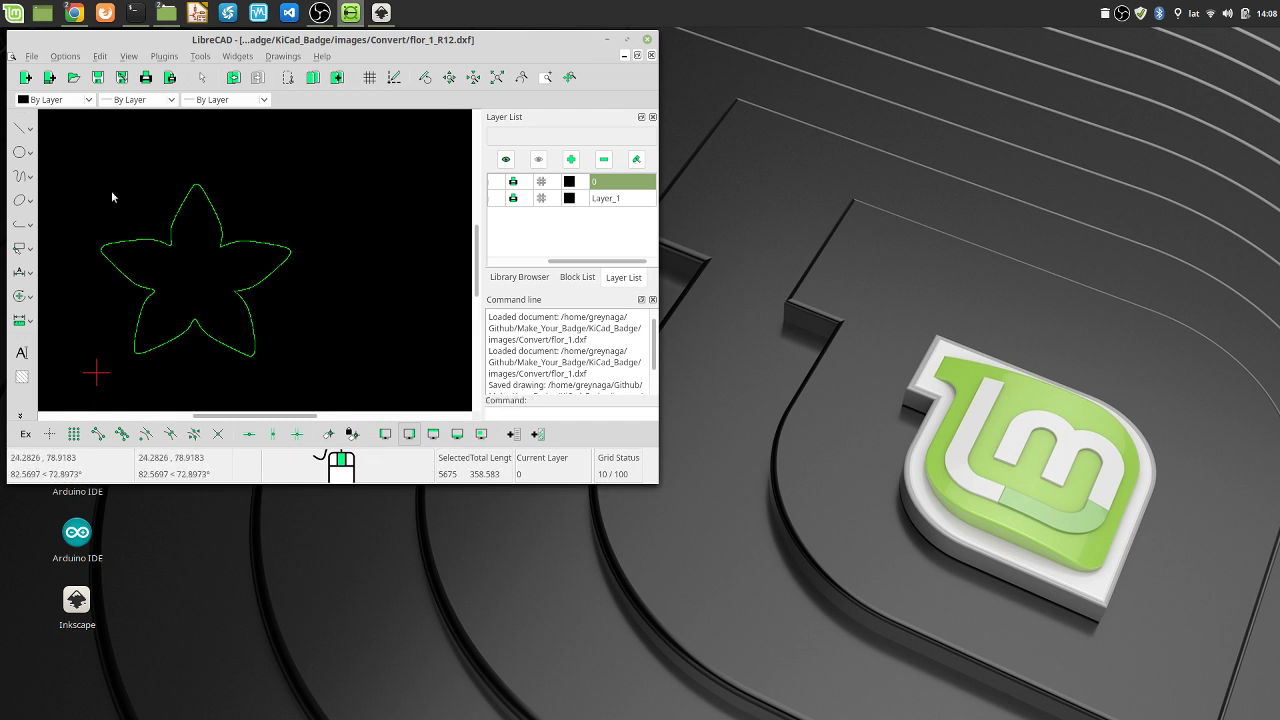
left_click(30, 57)
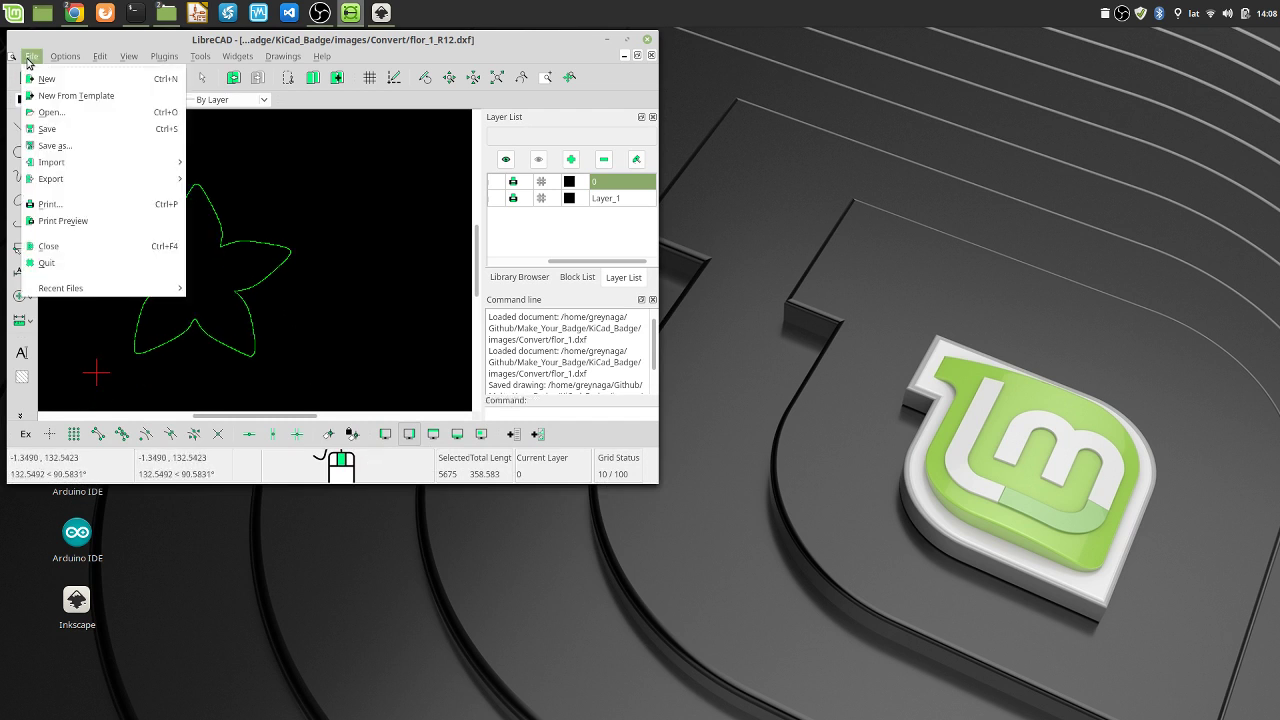
left_click(47, 263)
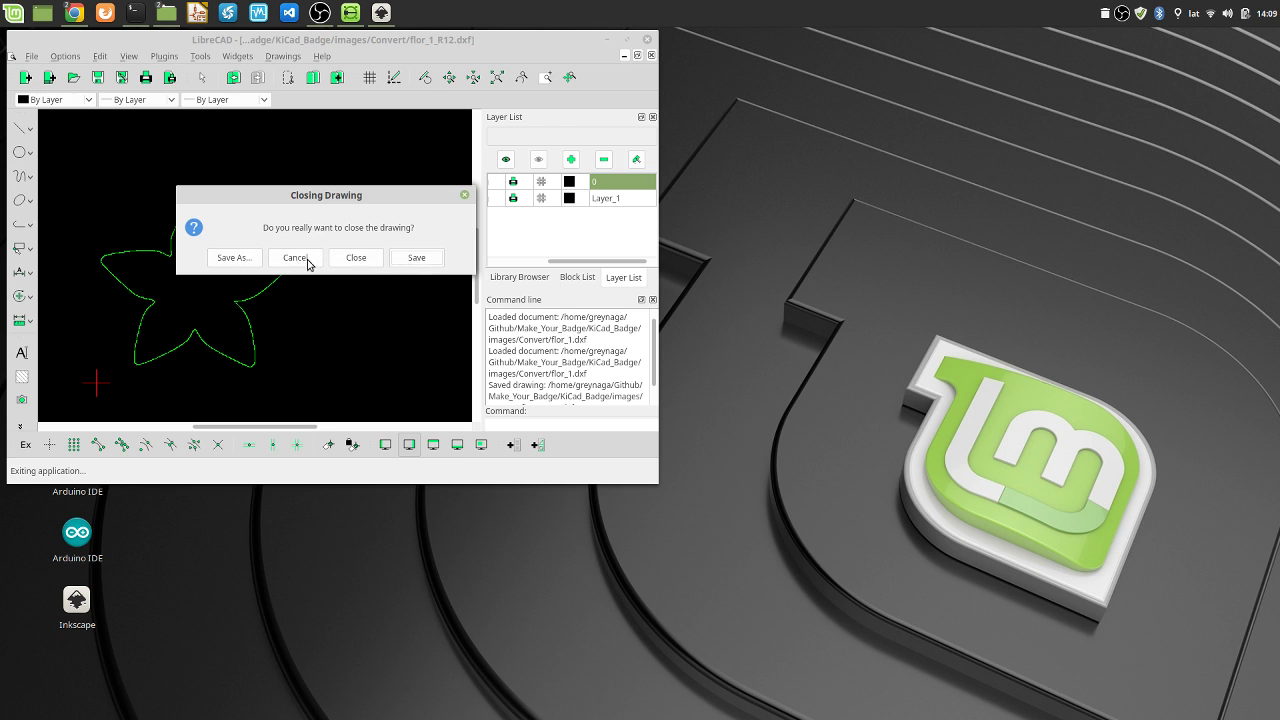
left_click(348, 262)
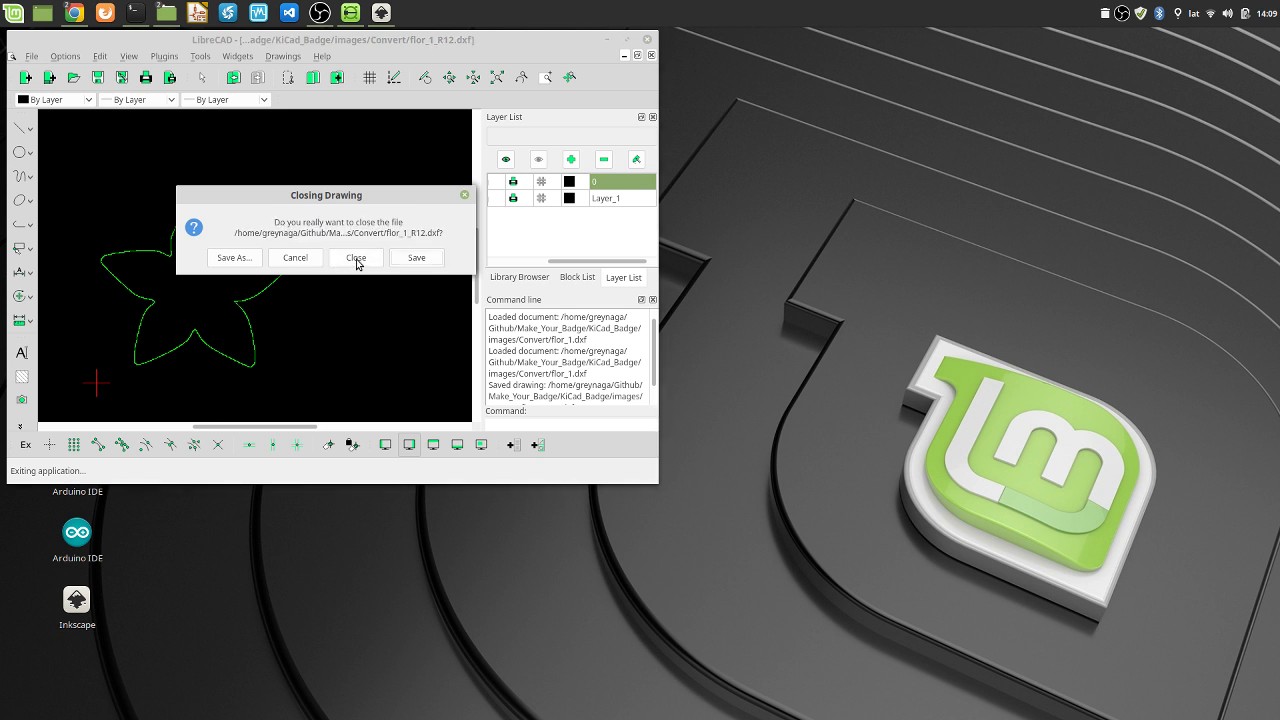
left_click(357, 260)
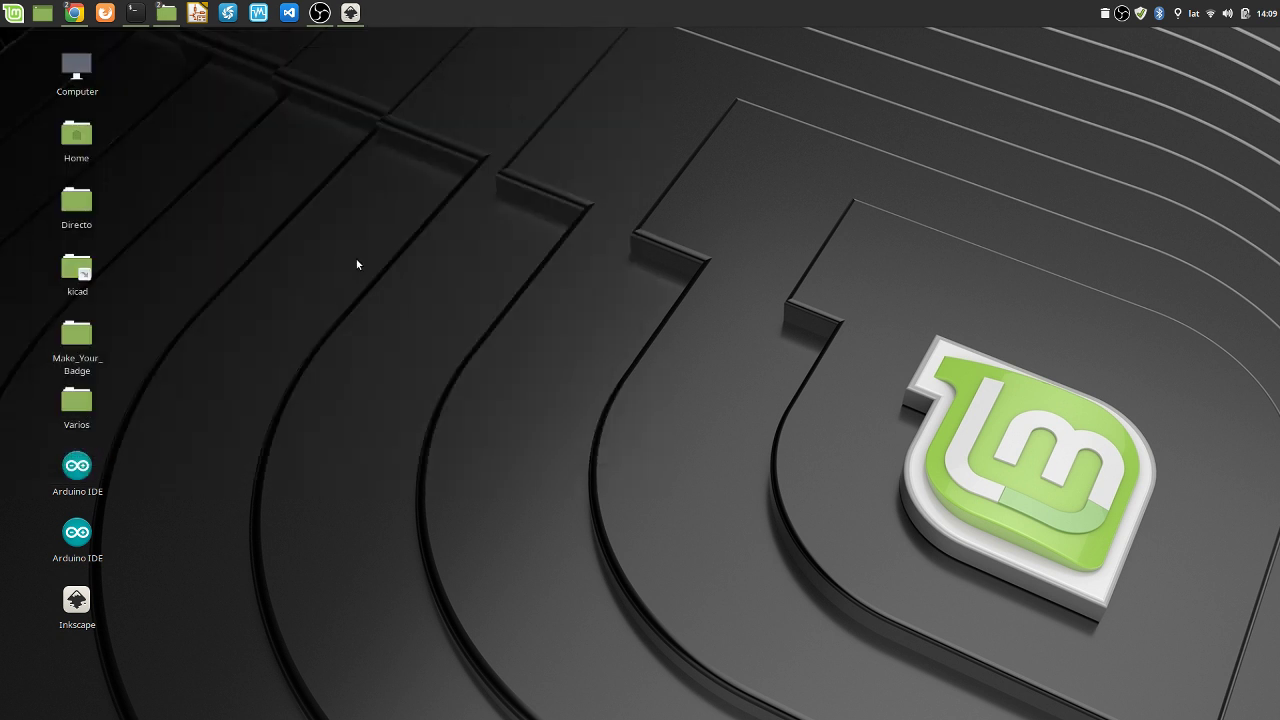
Search the installed applications for "libre" and launch LibreCAD
left_click(14, 12)
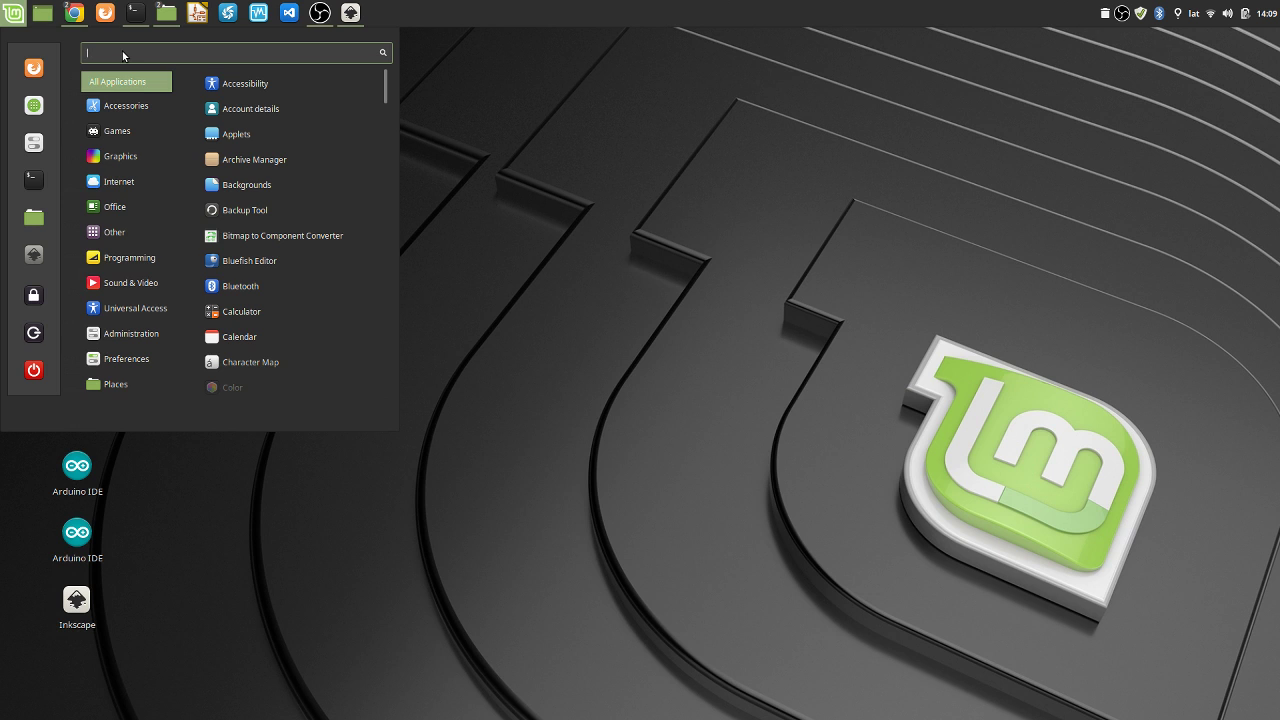
type("libre")
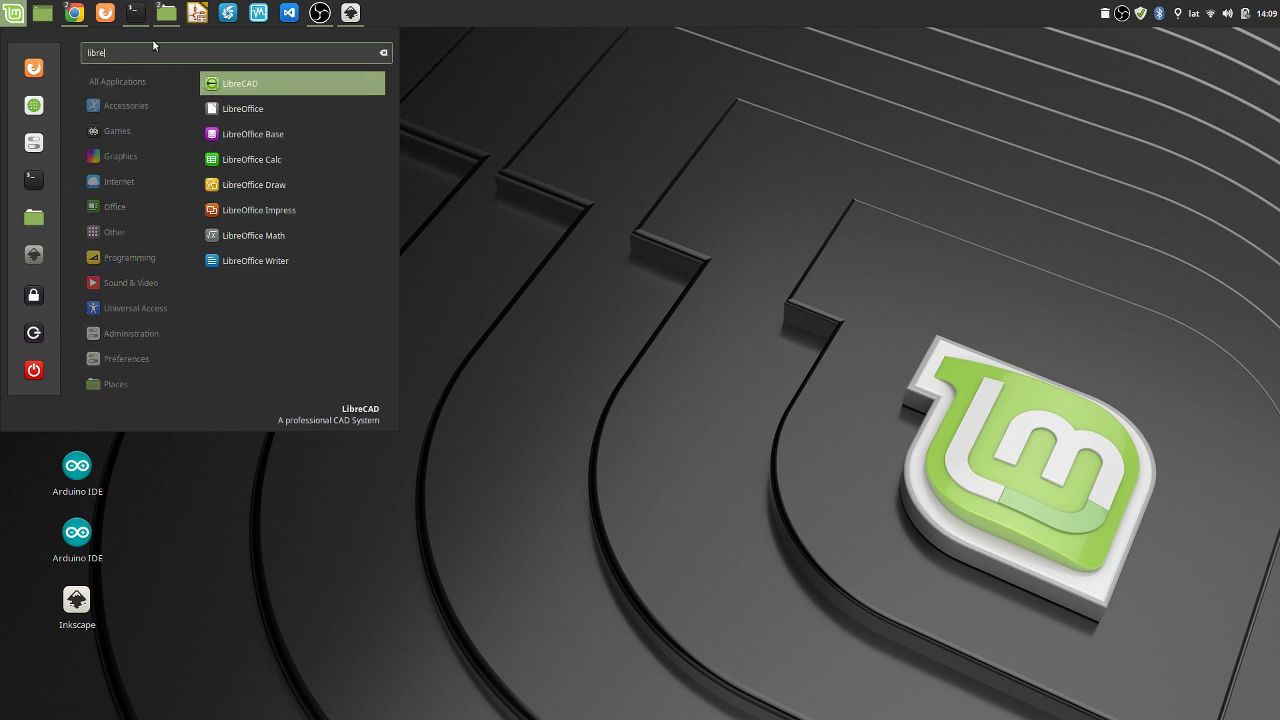
left_click(257, 82)
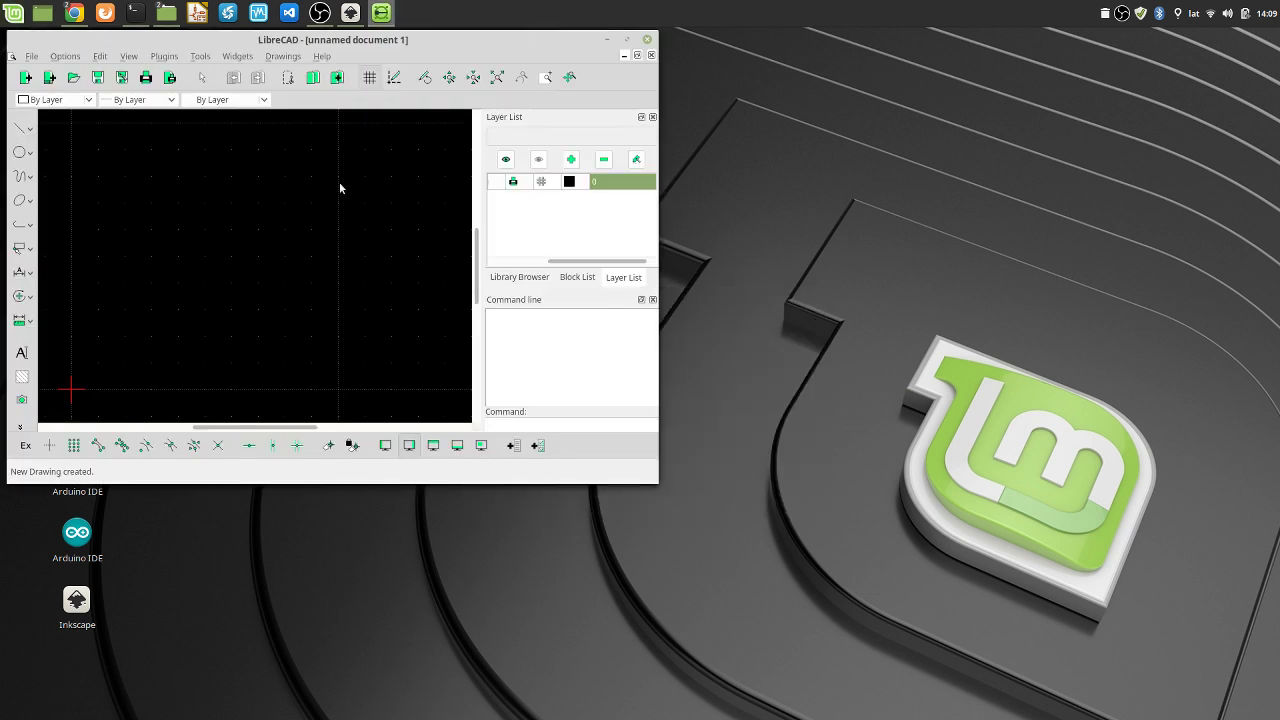
Open the drawing flor_1.dxf from the images/Convert folder
left_click(31, 56)
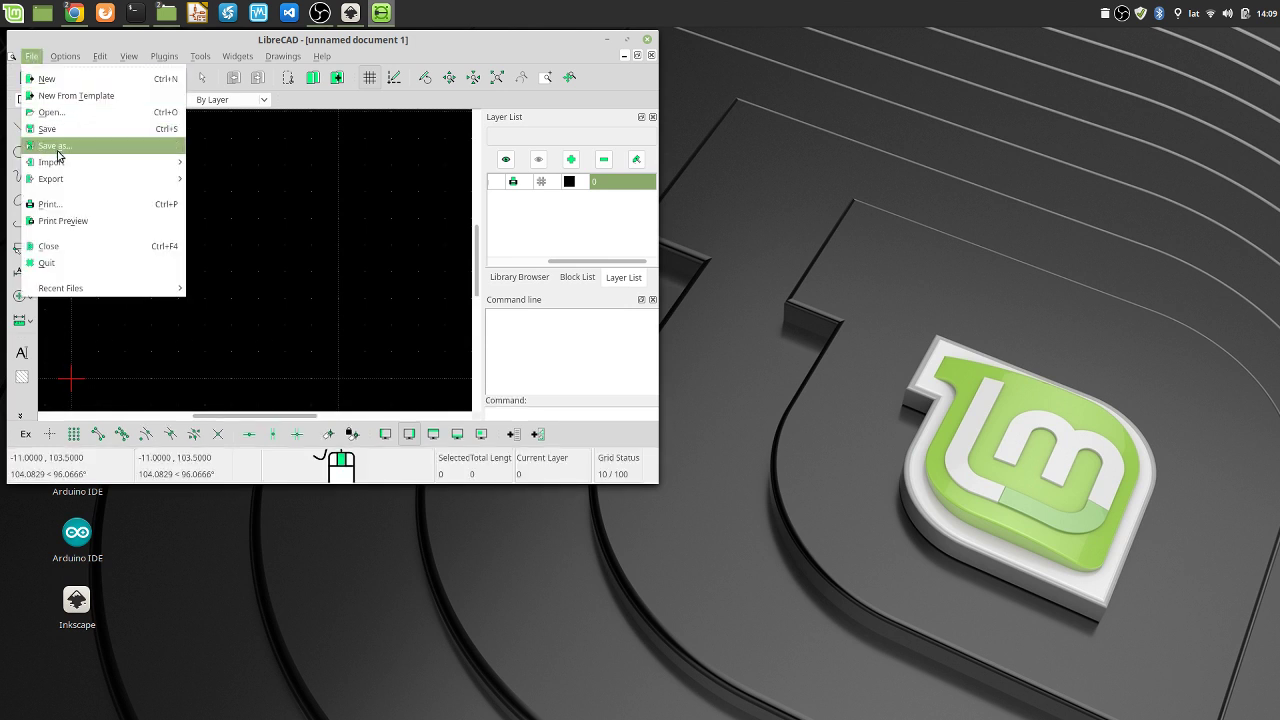
mouse_move(61, 173)
left_click(55, 112)
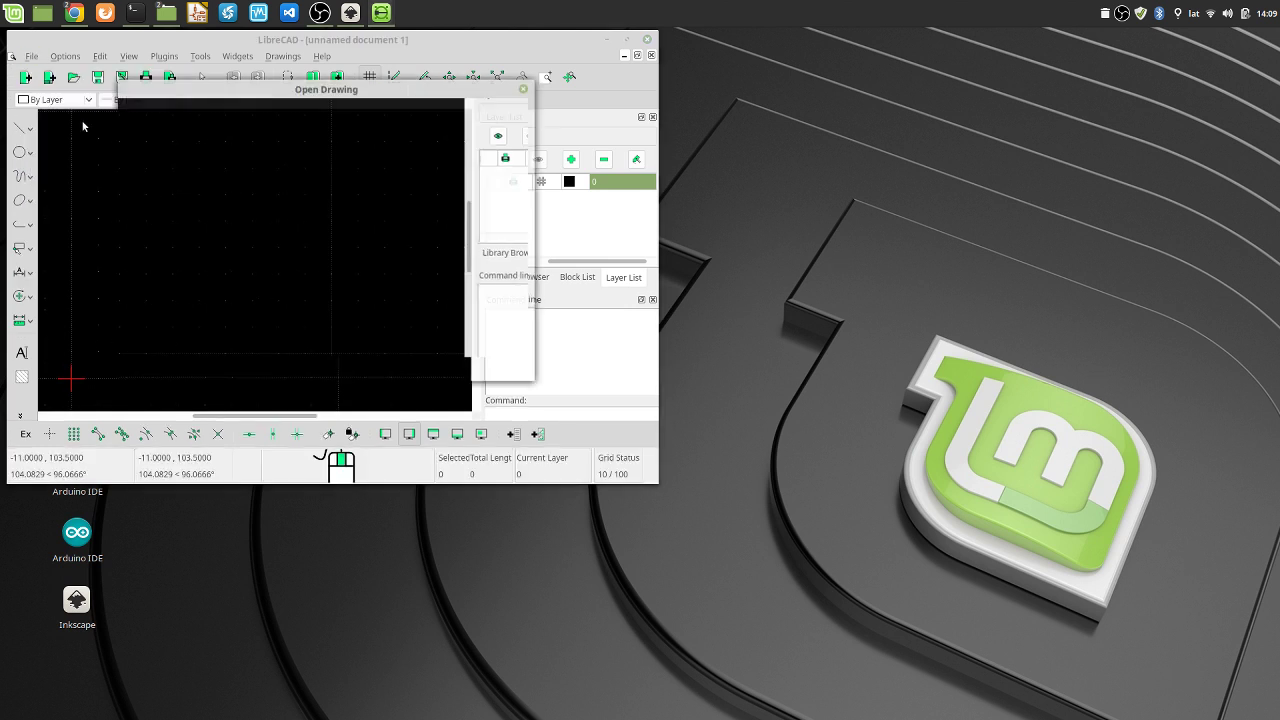
left_click(252, 168)
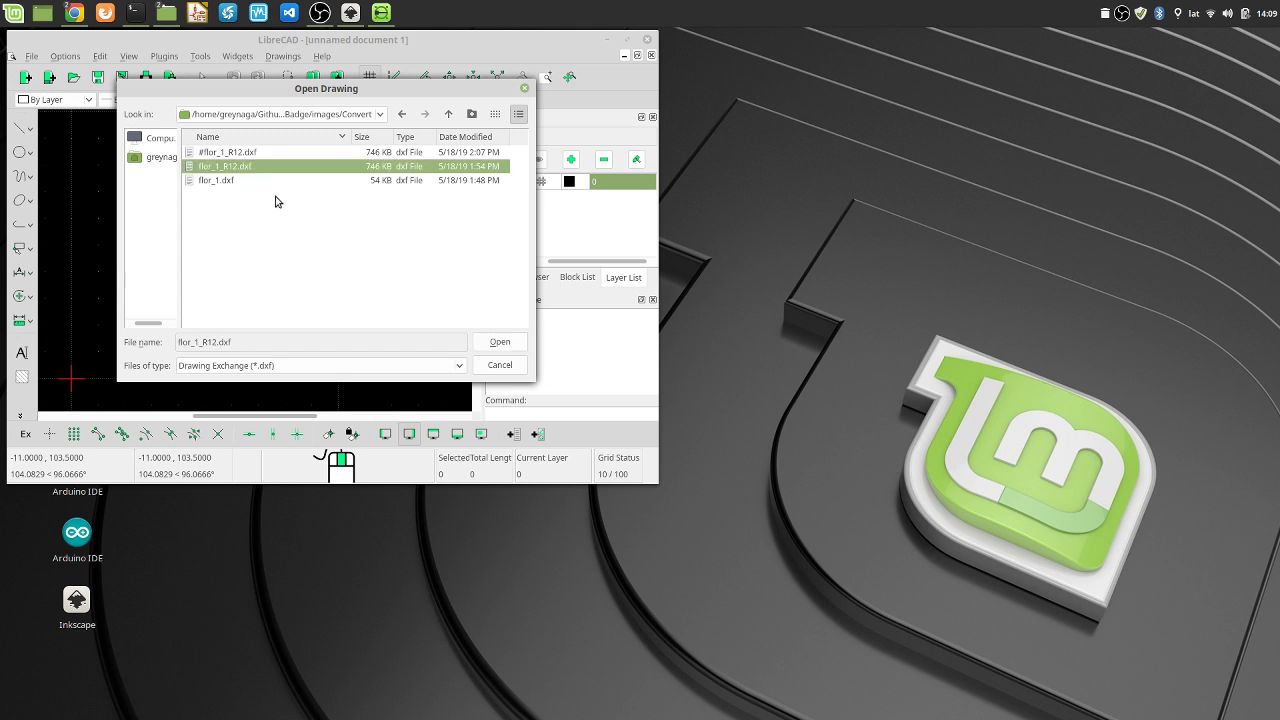
left_click(224, 181)
left_click(500, 343)
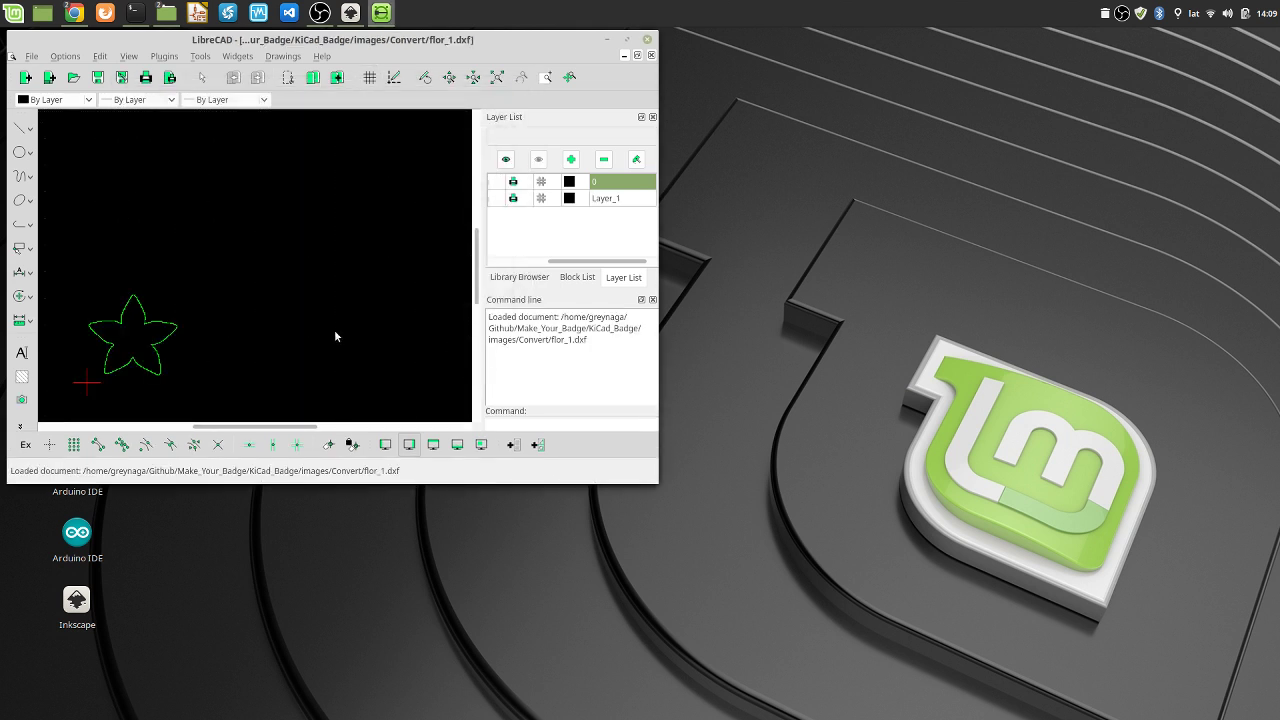
Select the entire flower outline and explode it into individual entities
left_click_drag(67, 274, 205, 378)
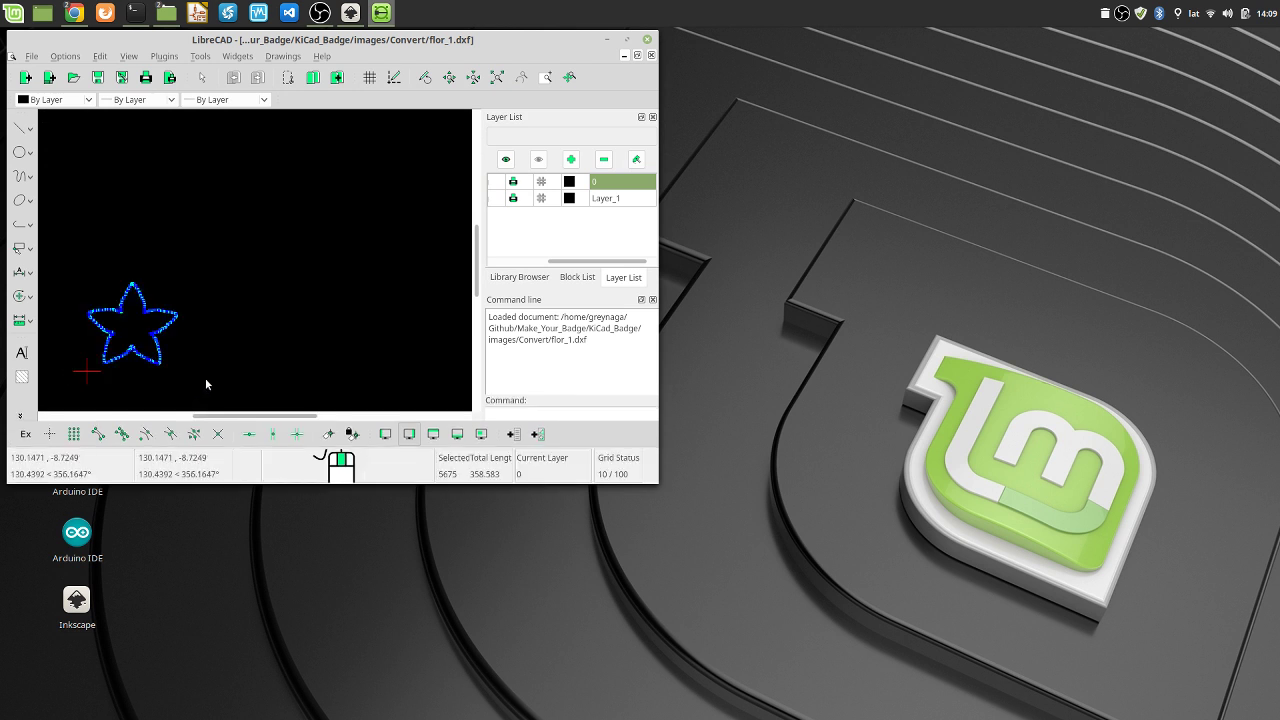
left_click(205, 58)
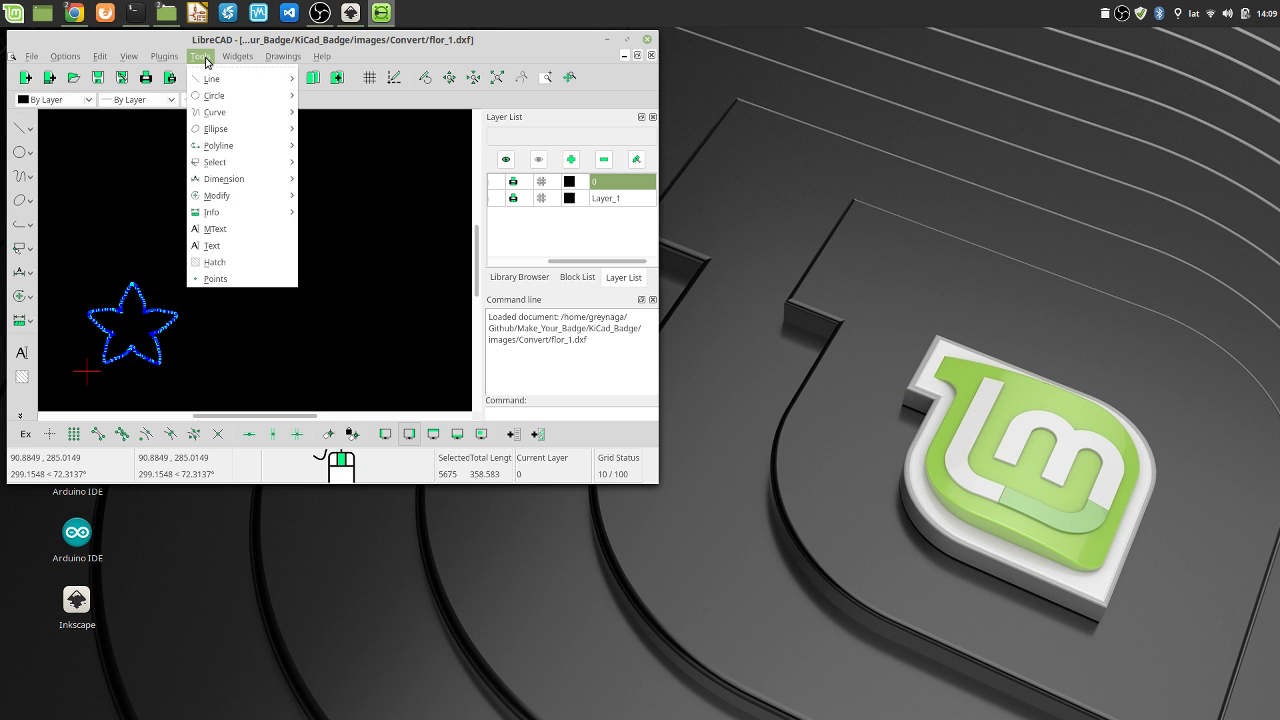
mouse_move(252, 195)
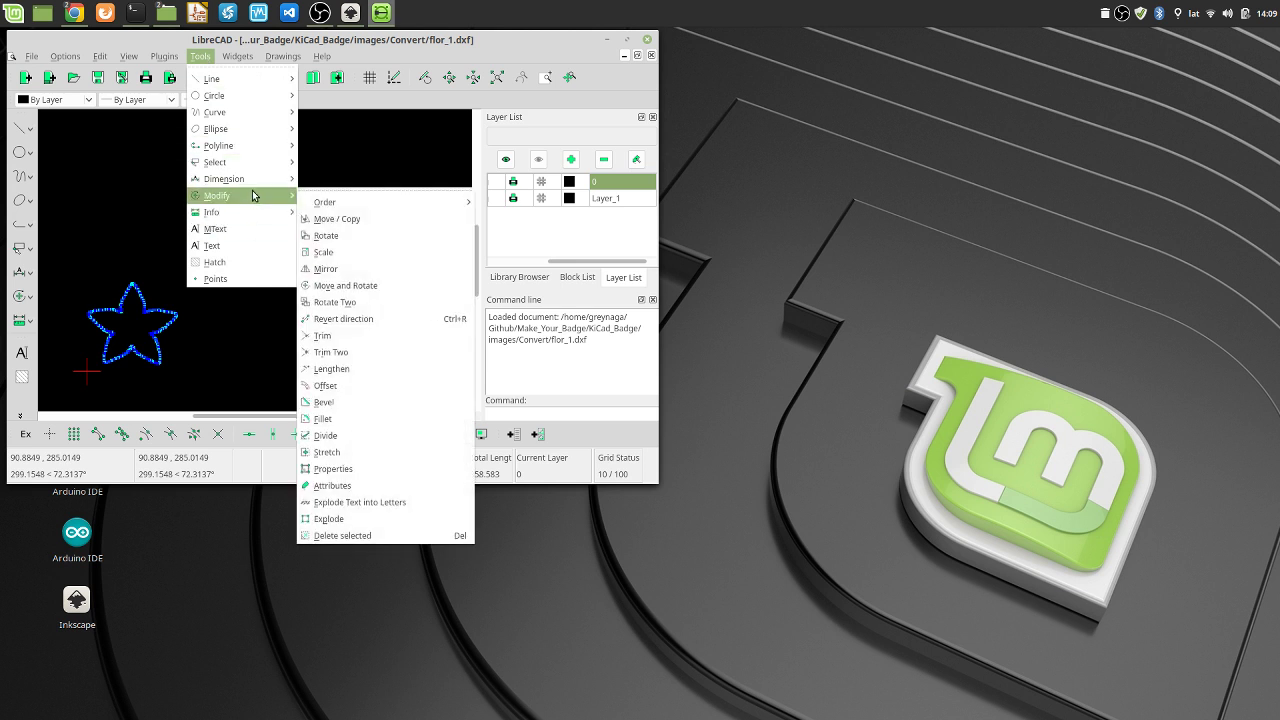
left_click(361, 521)
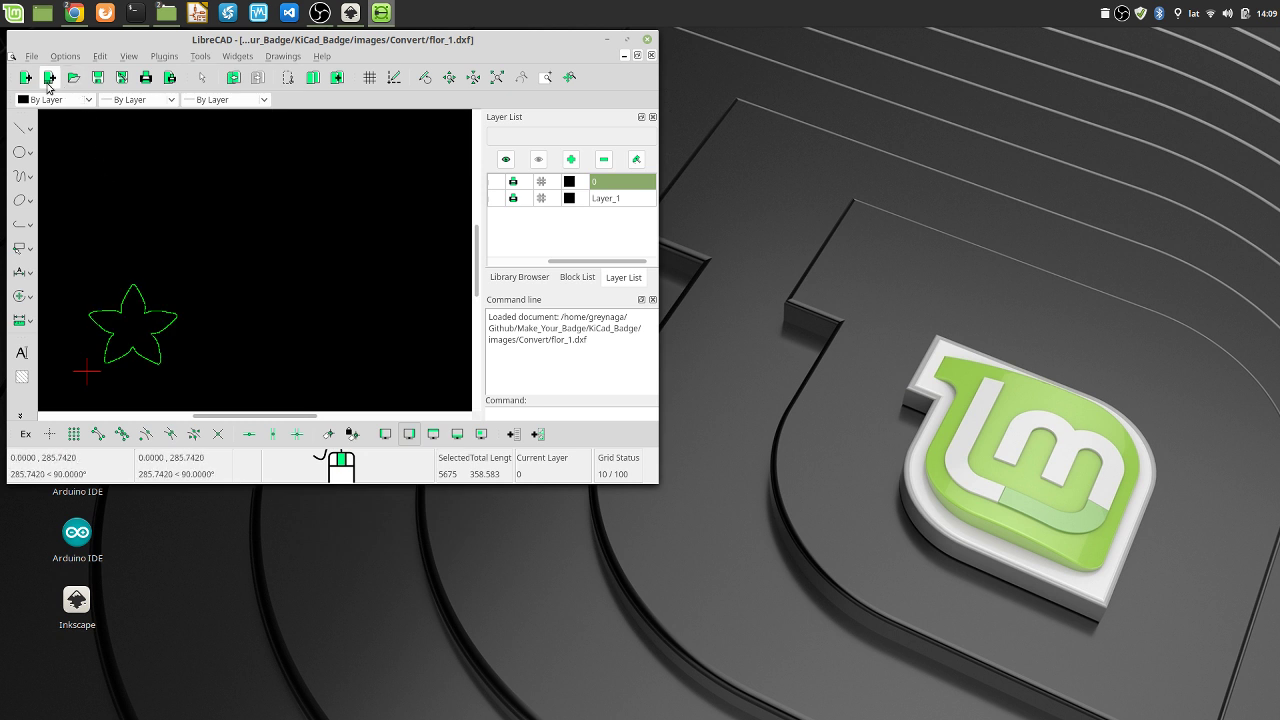
Save the exploded drawing in Drawing Exchange DXF R12 format as flor_1_R12.dxf, replacing the existing file
left_click(31, 56)
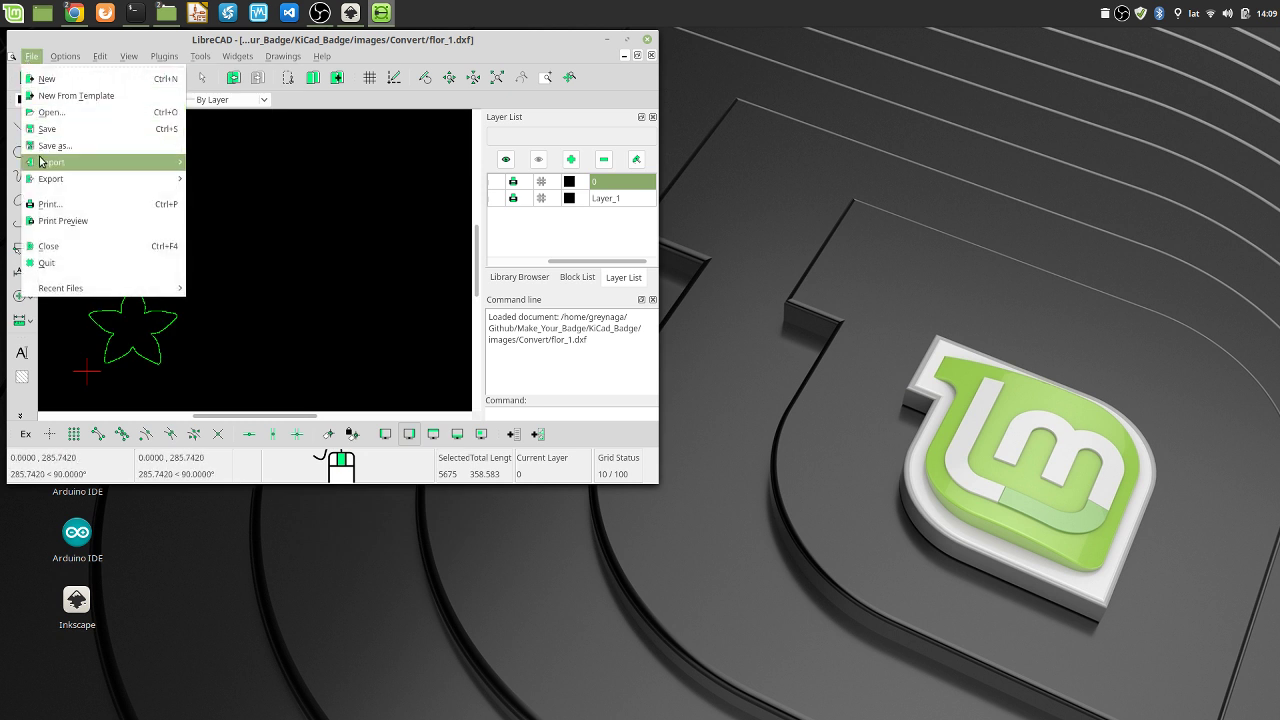
left_click(104, 146)
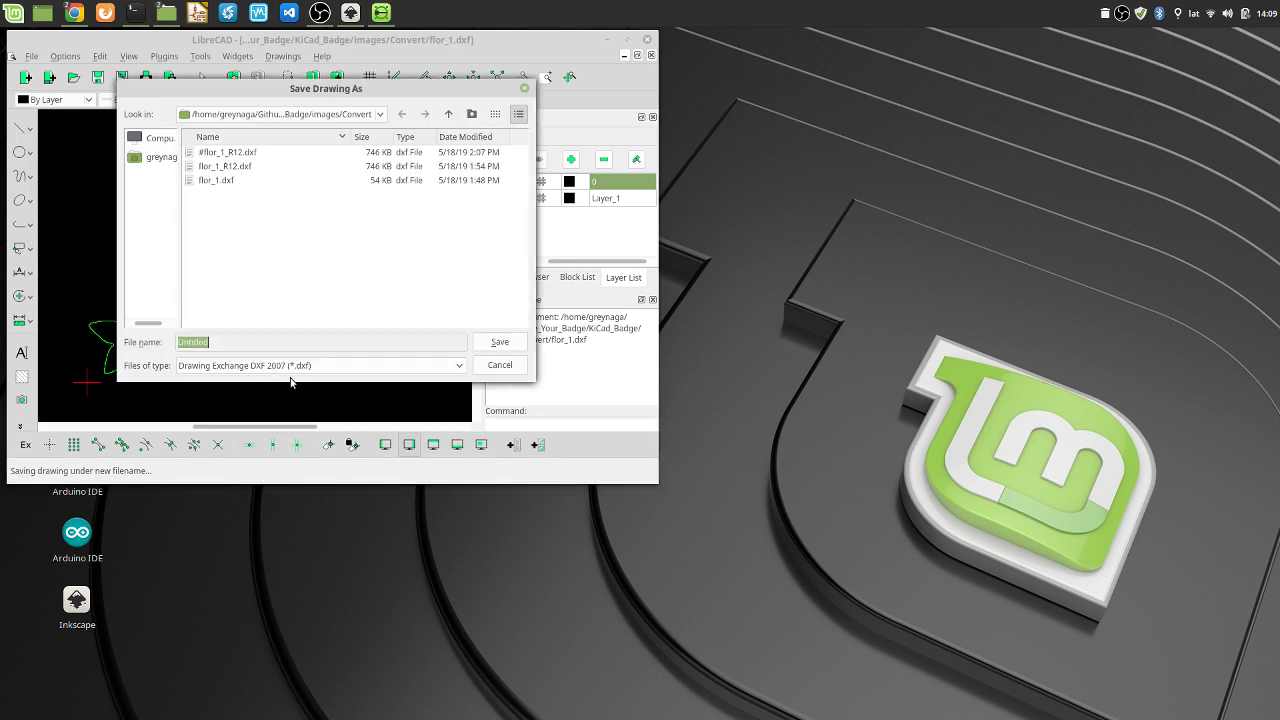
left_click(307, 366)
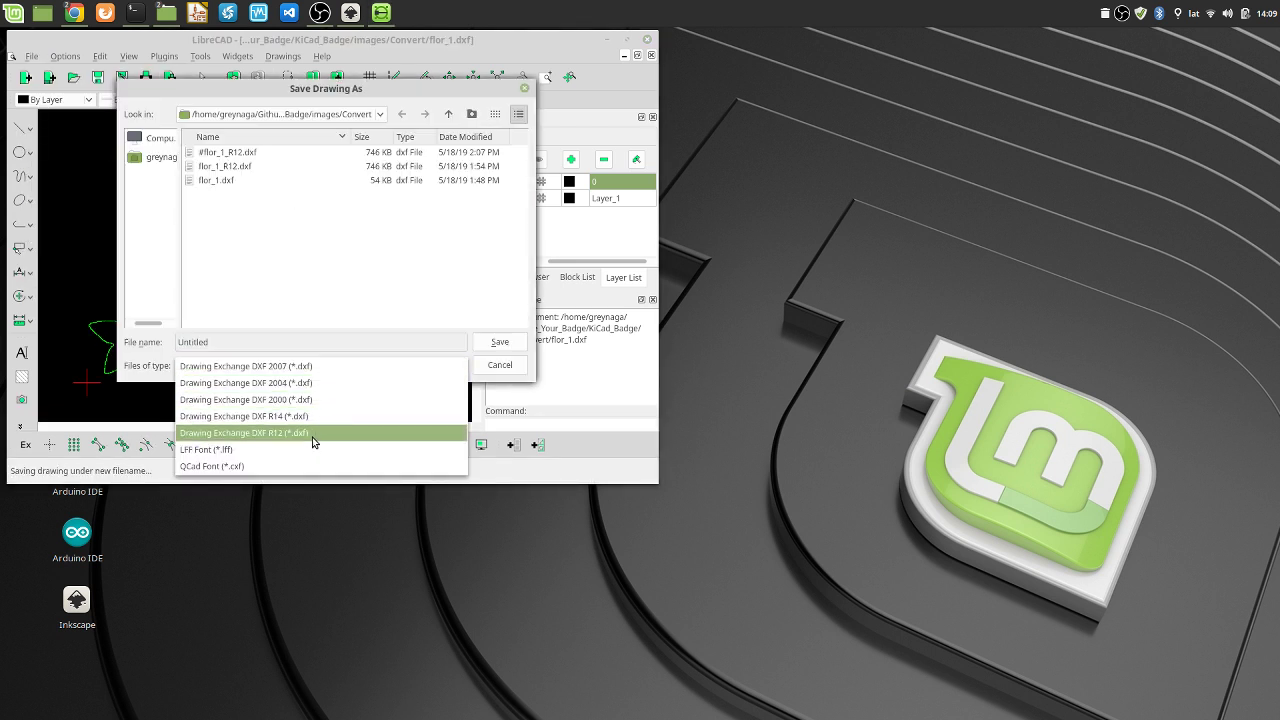
left_click(314, 433)
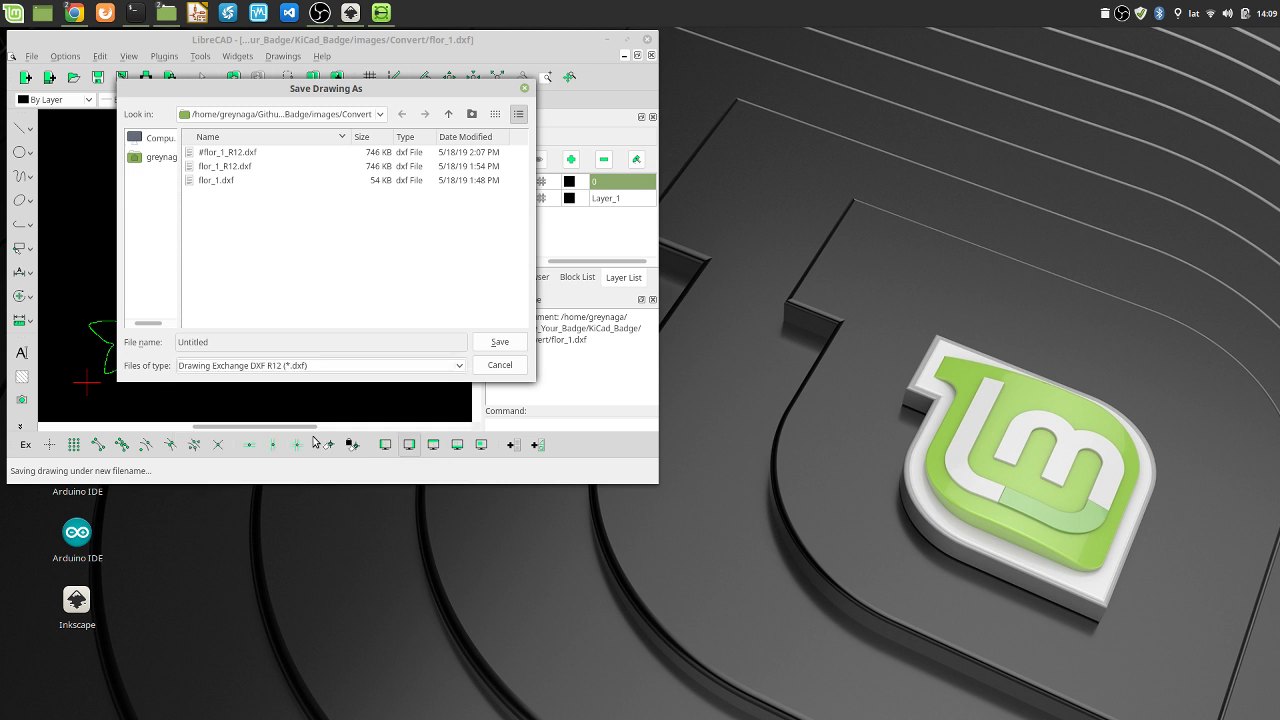
left_click(225, 168)
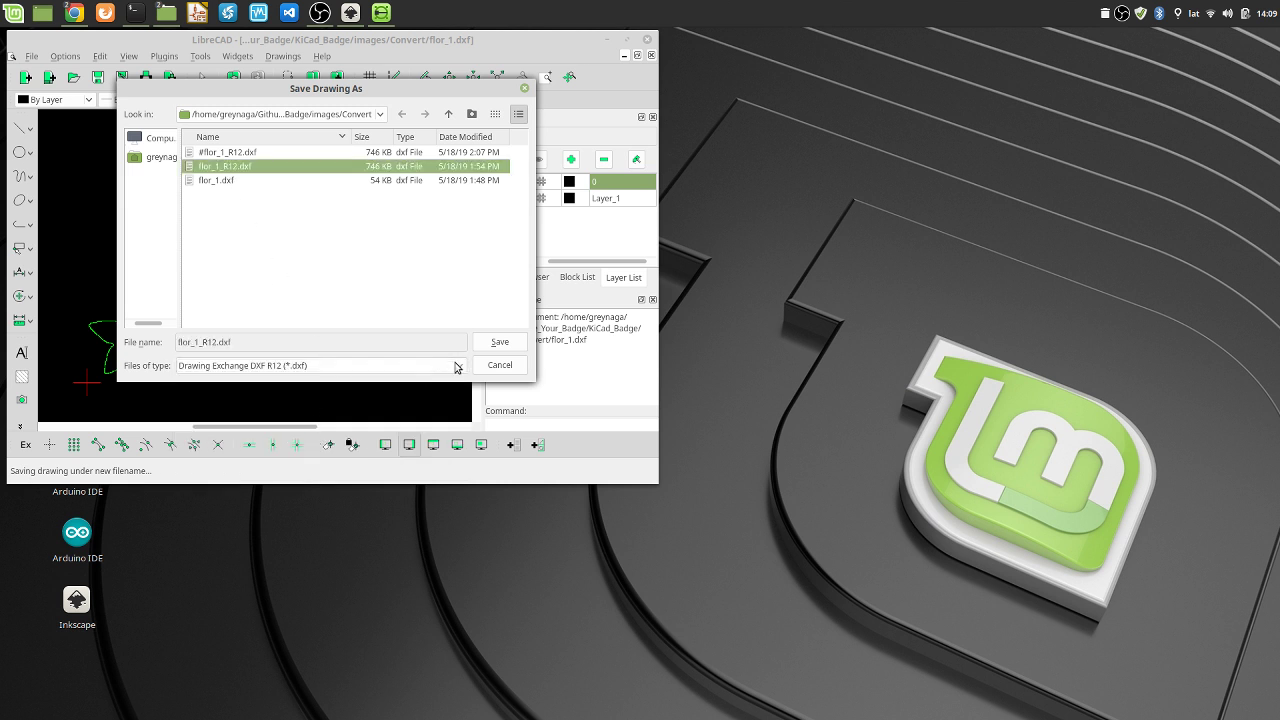
left_click(500, 342)
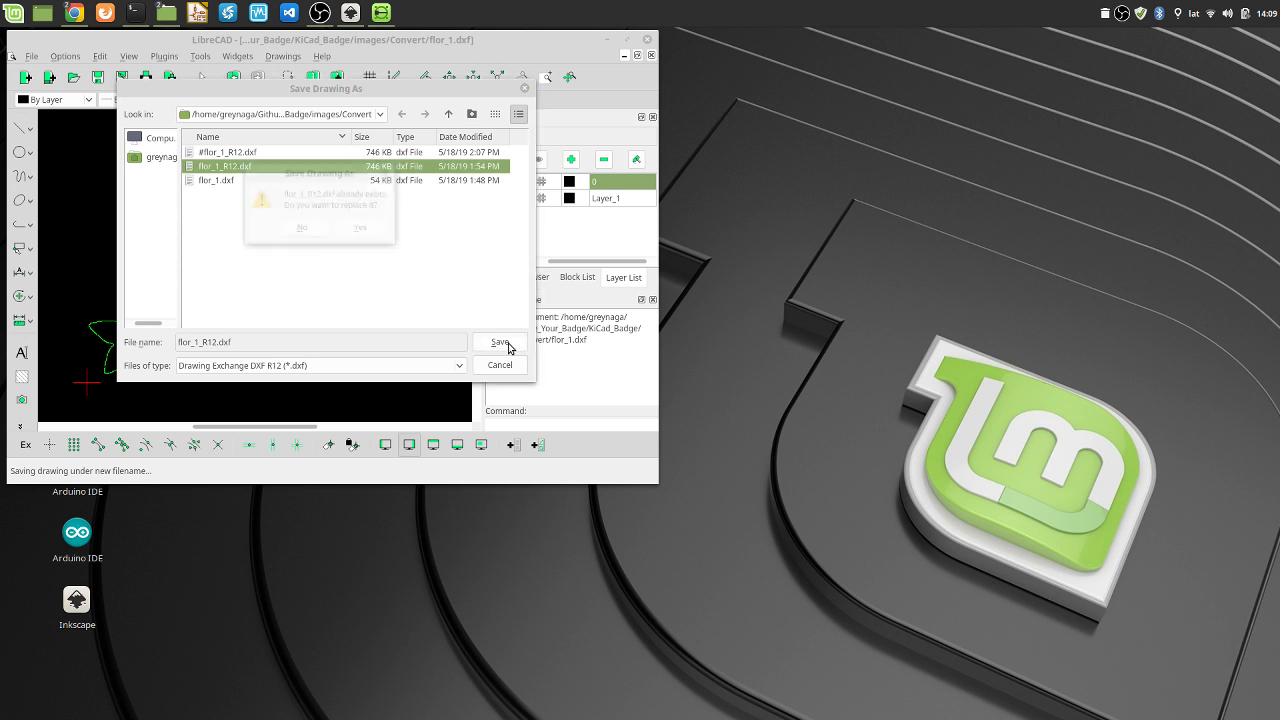
left_click(301, 229)
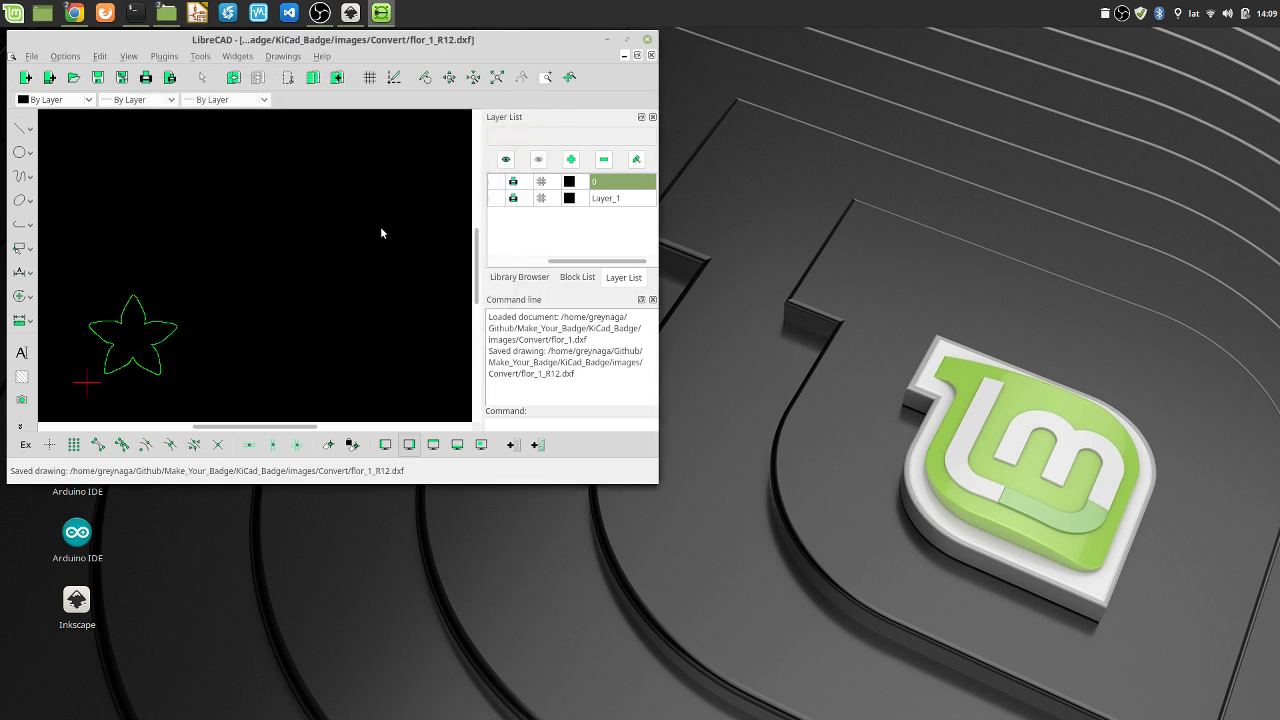
Examine the exploded flower outline up close, including its petal tips, inner corners and one individual segment
scroll(119, 363, "down", 3, "ctrl")
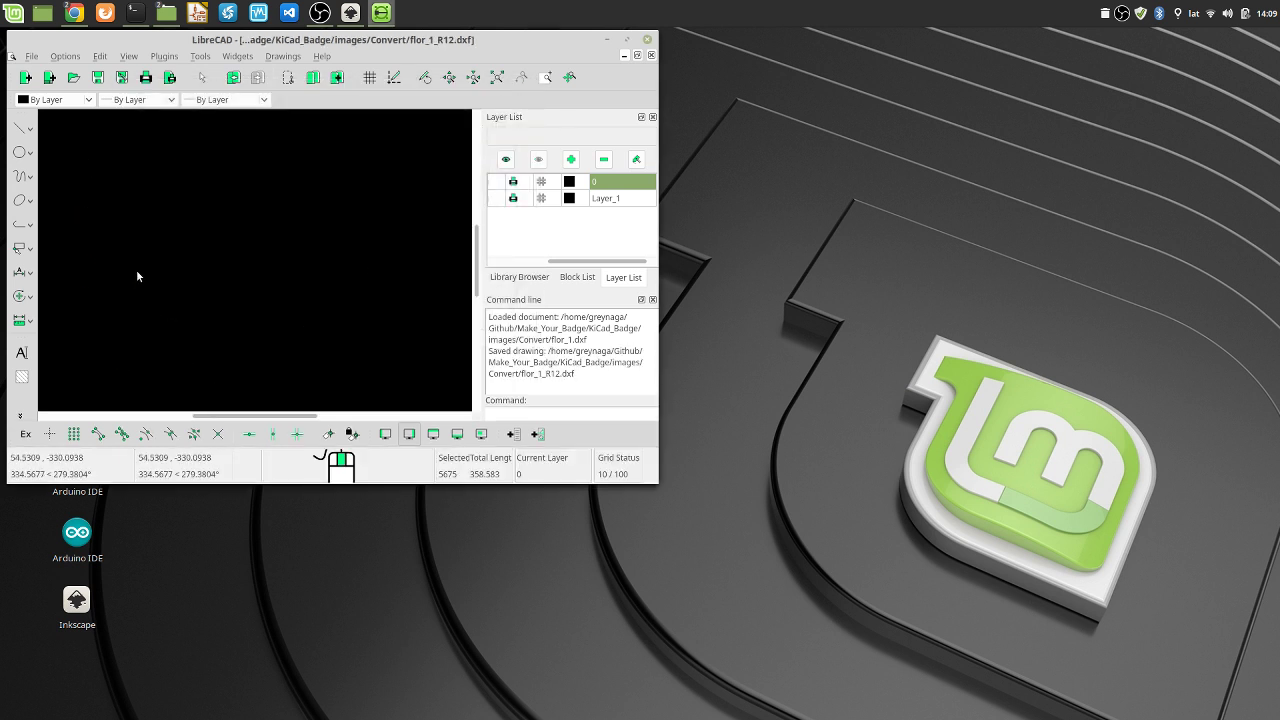
scroll(130, 287, "down", 2)
scroll(186, 137, "up", 5)
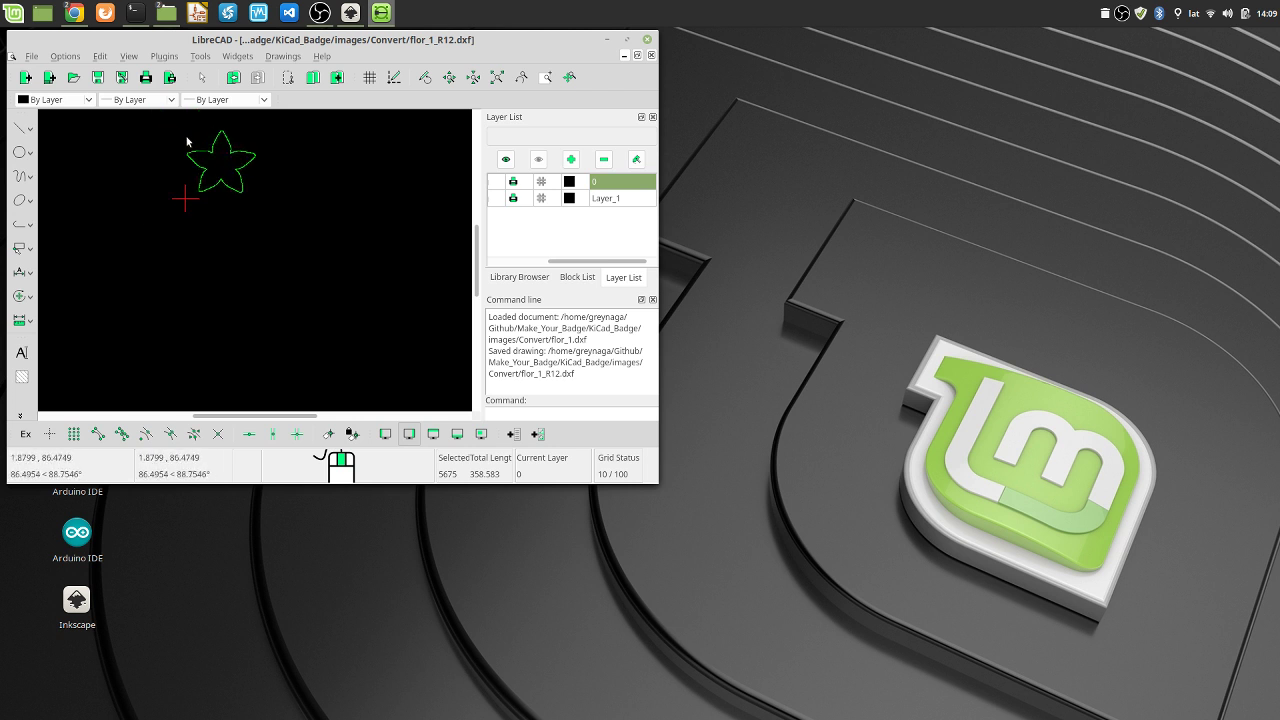
scroll(251, 223, "up", 4)
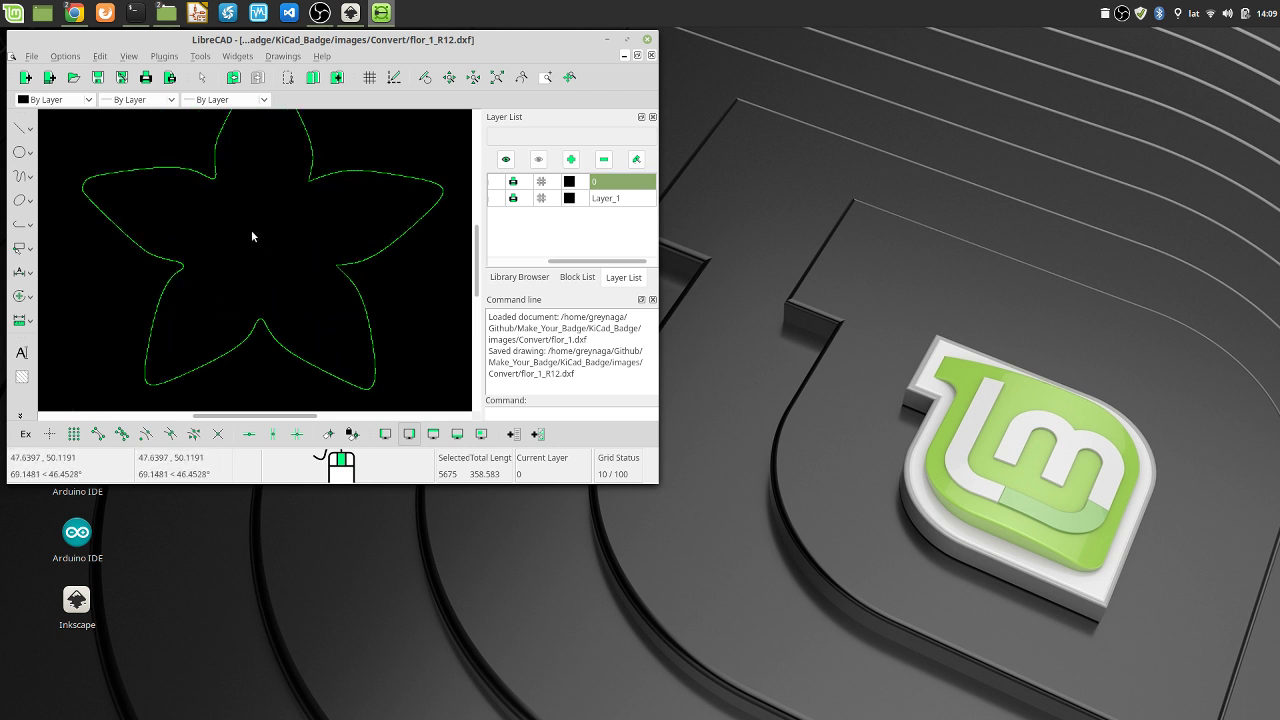
mouse_move(254, 234)
middle_mouse_down()
mouse_move(254, 289)
mouse_move(247, 257)
middle_mouse_up()
scroll(247, 257, "down", 2)
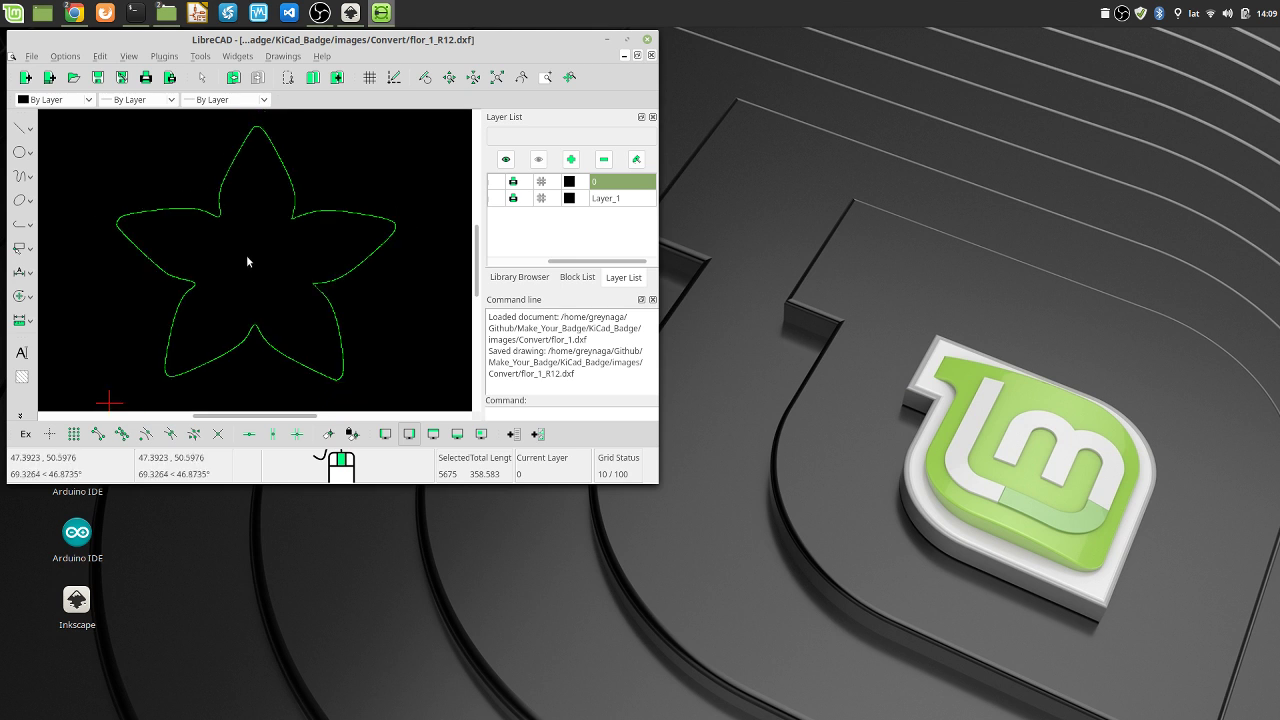
scroll(251, 327, "up", 3)
scroll(251, 327, "up", 2)
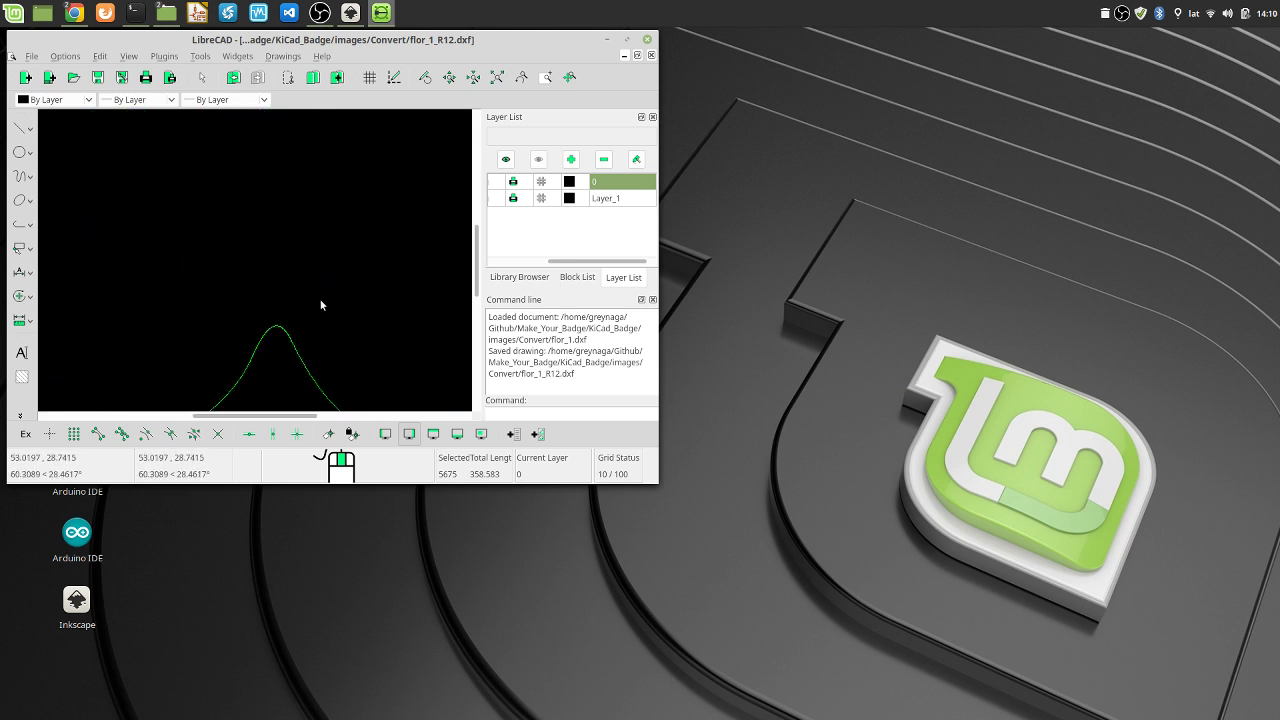
scroll(314, 306, "down", 5)
scroll(310, 305, "up", 3)
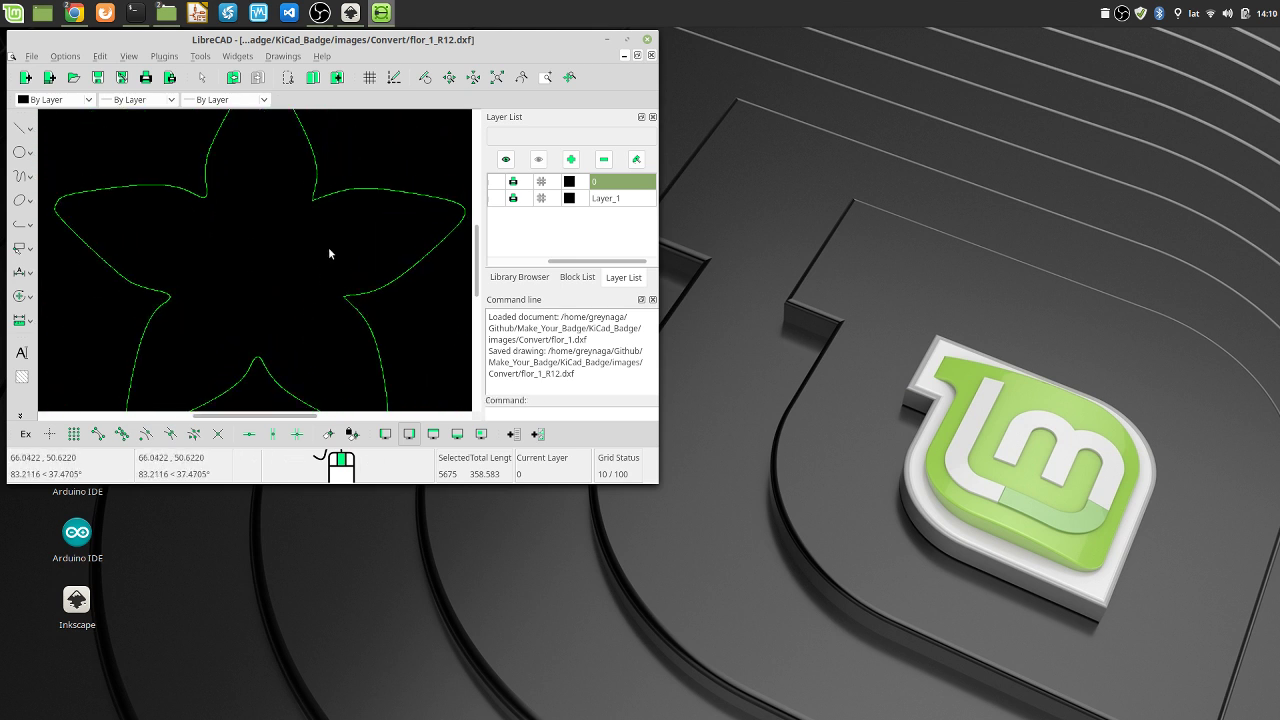
left_click(355, 194)
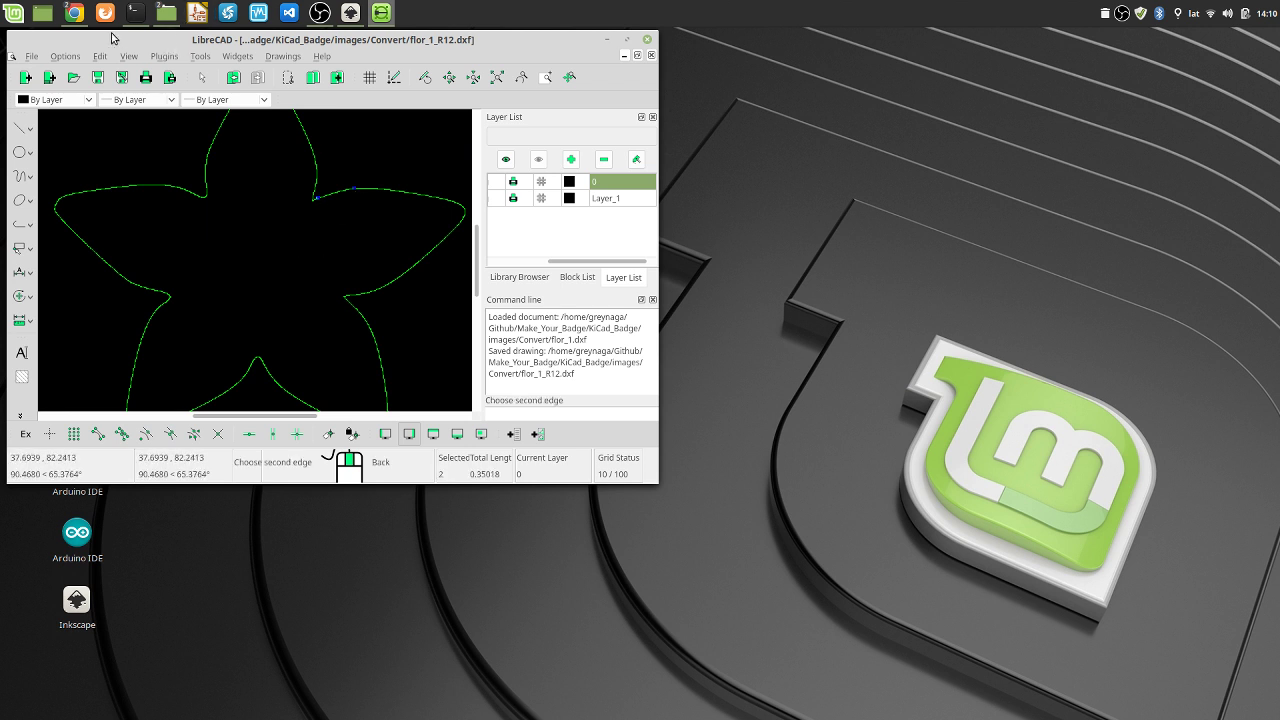
Switch to the YouTube Live Dashboard in Chrome and read the recent live chat messages
mouse_move(80, 16)
left_click(236, 85)
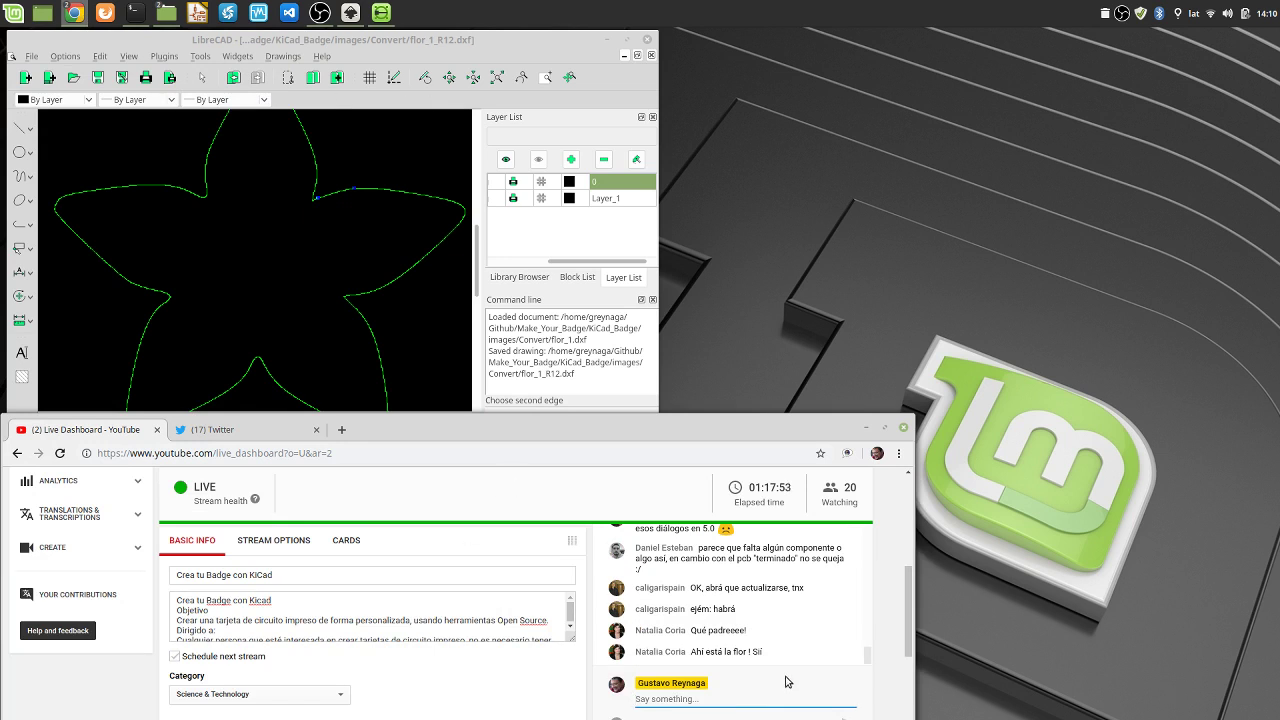
scroll(750, 640, "up", 1)
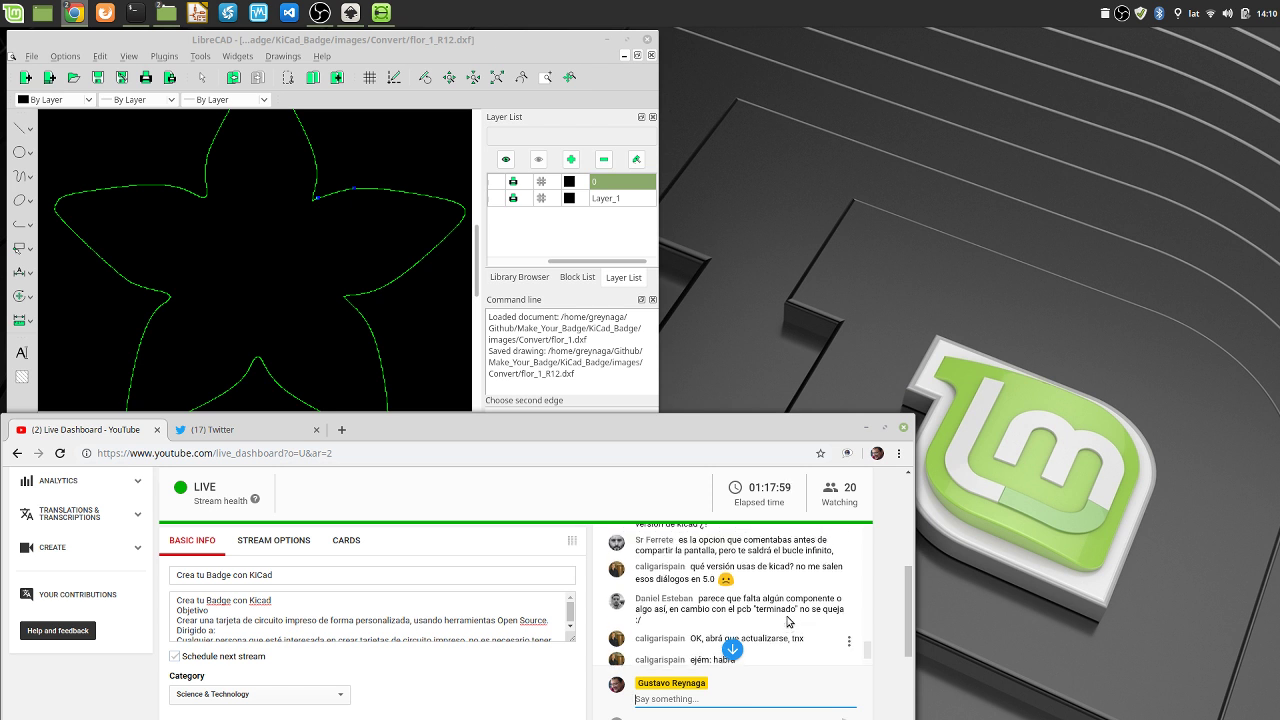
scroll(789, 622, "down", 1)
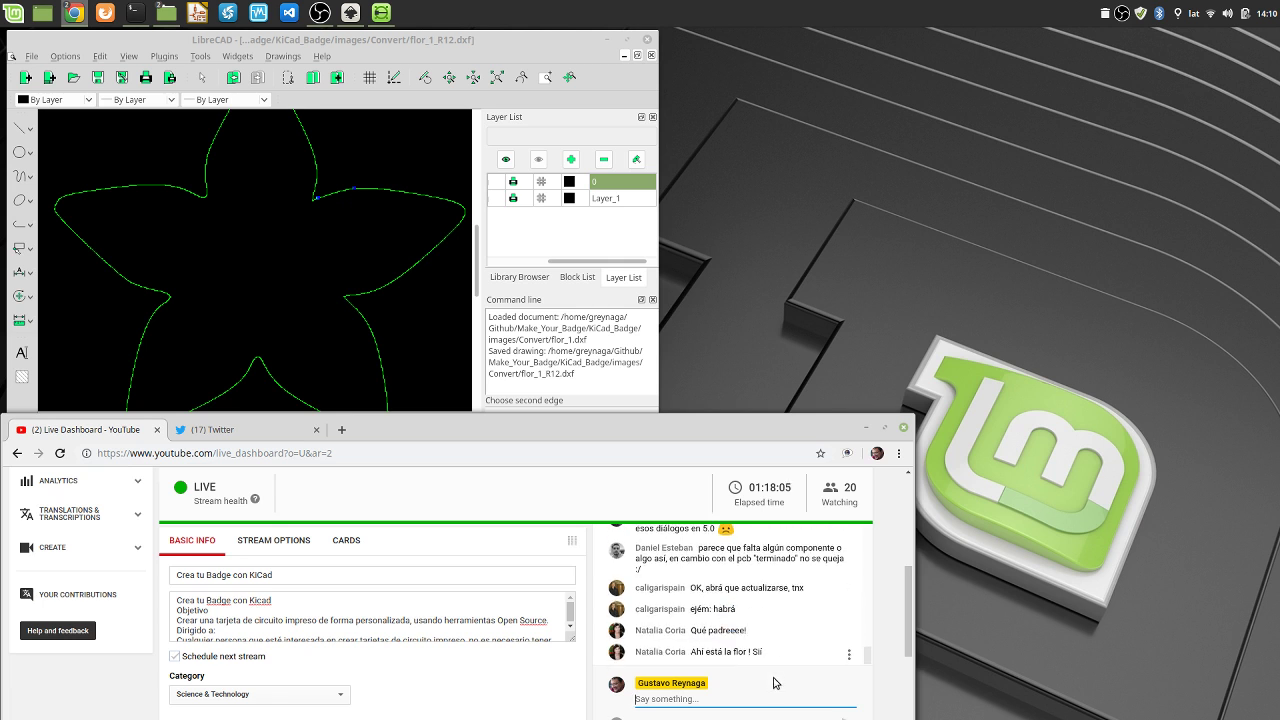
Shrink the YouTube Live Dashboard window to fit beneath the LibreCAD drawing area, and return to LibreCAD
left_click(343, 42)
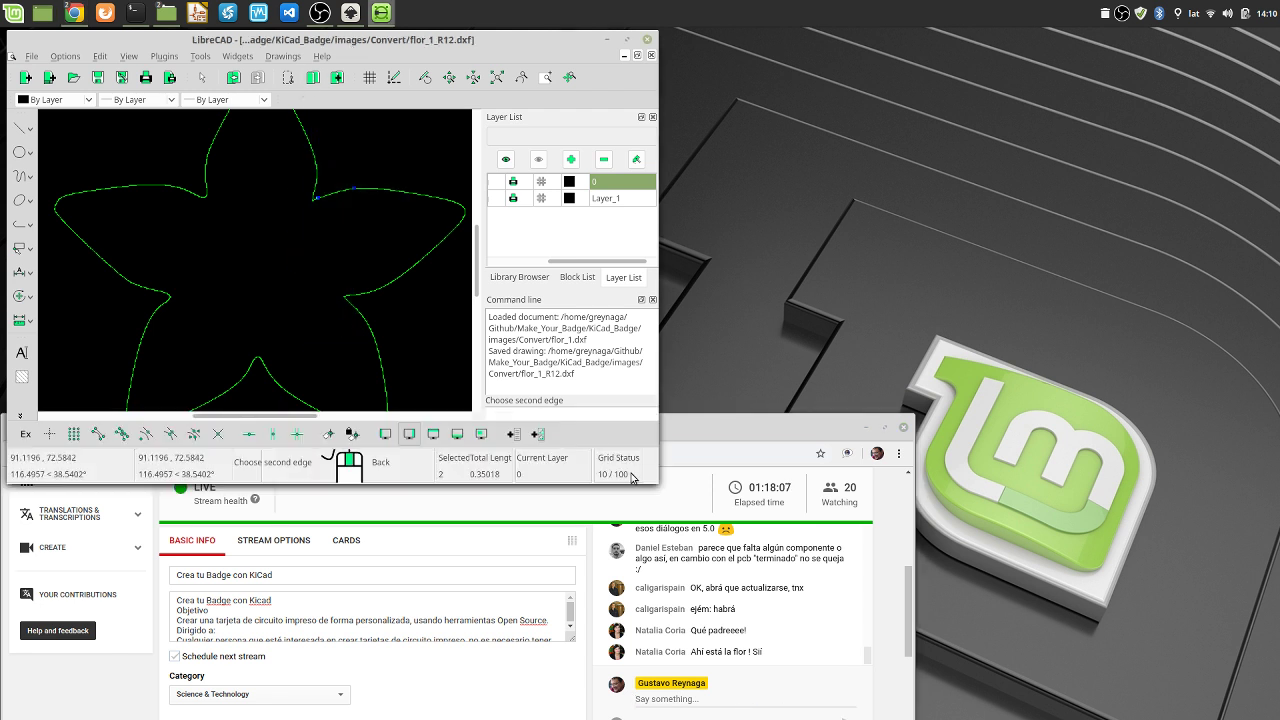
left_click(734, 437)
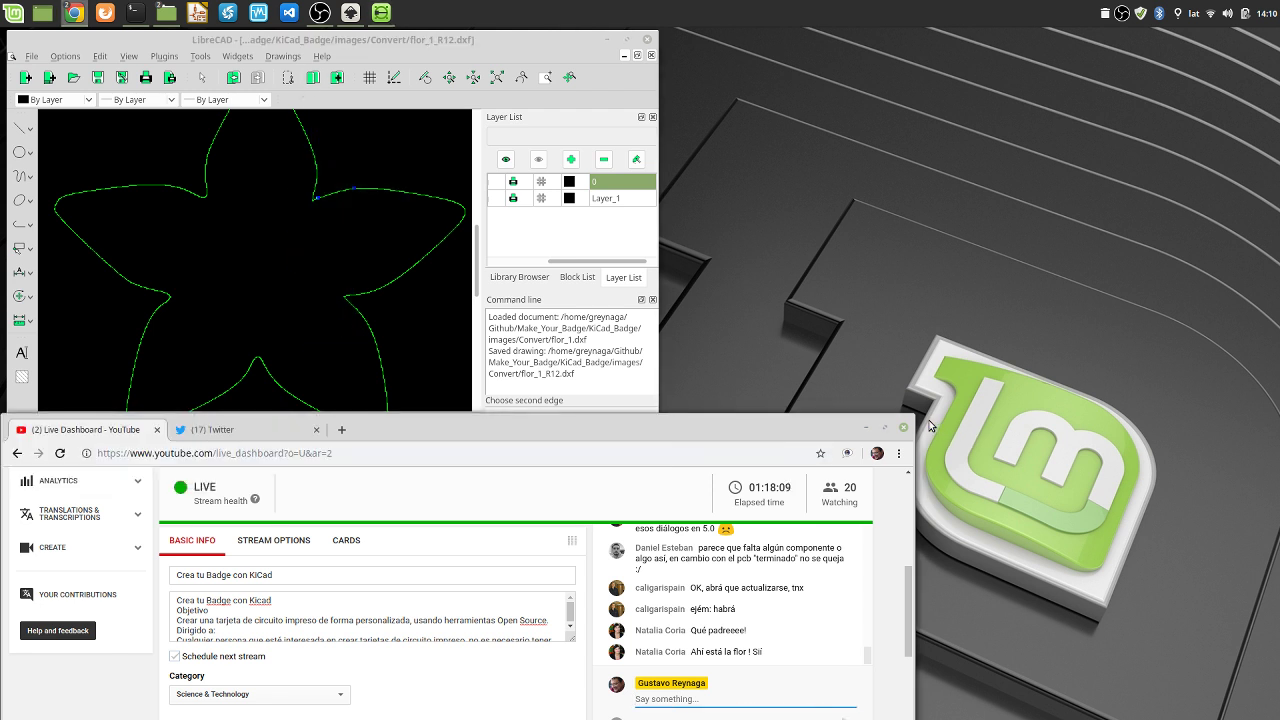
left_click_drag(912, 418, 654, 457)
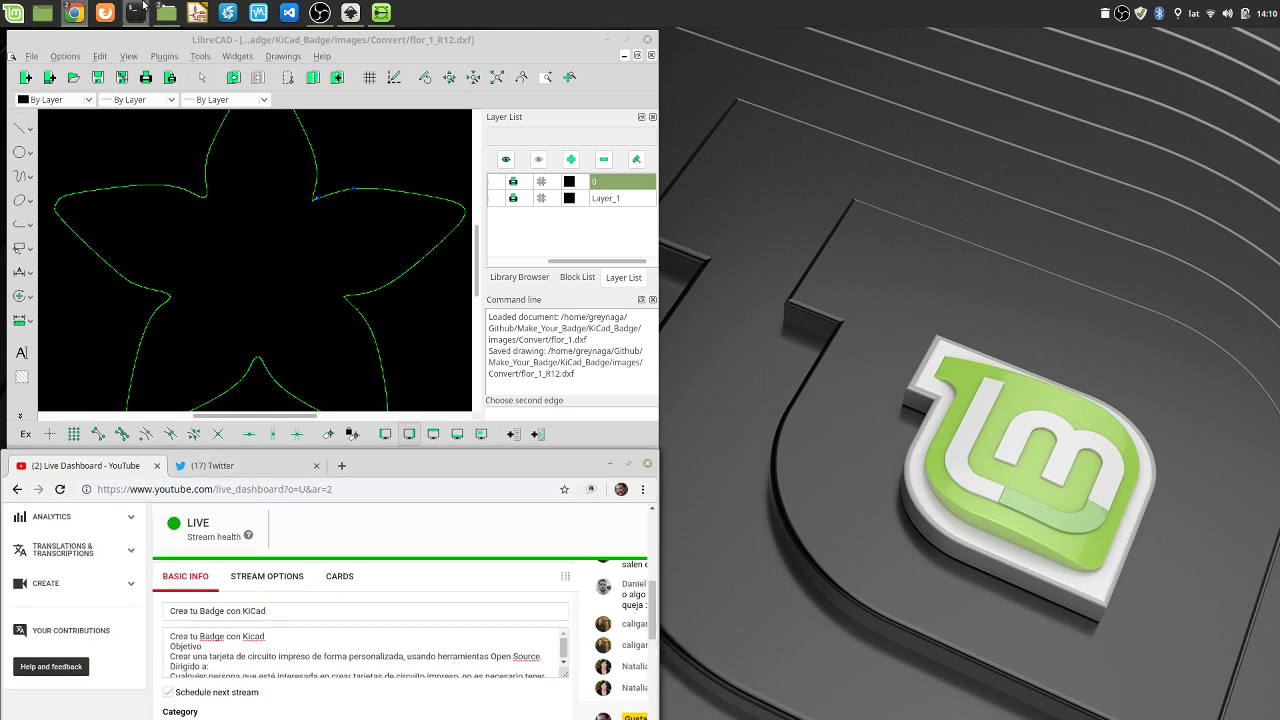
left_click(222, 39)
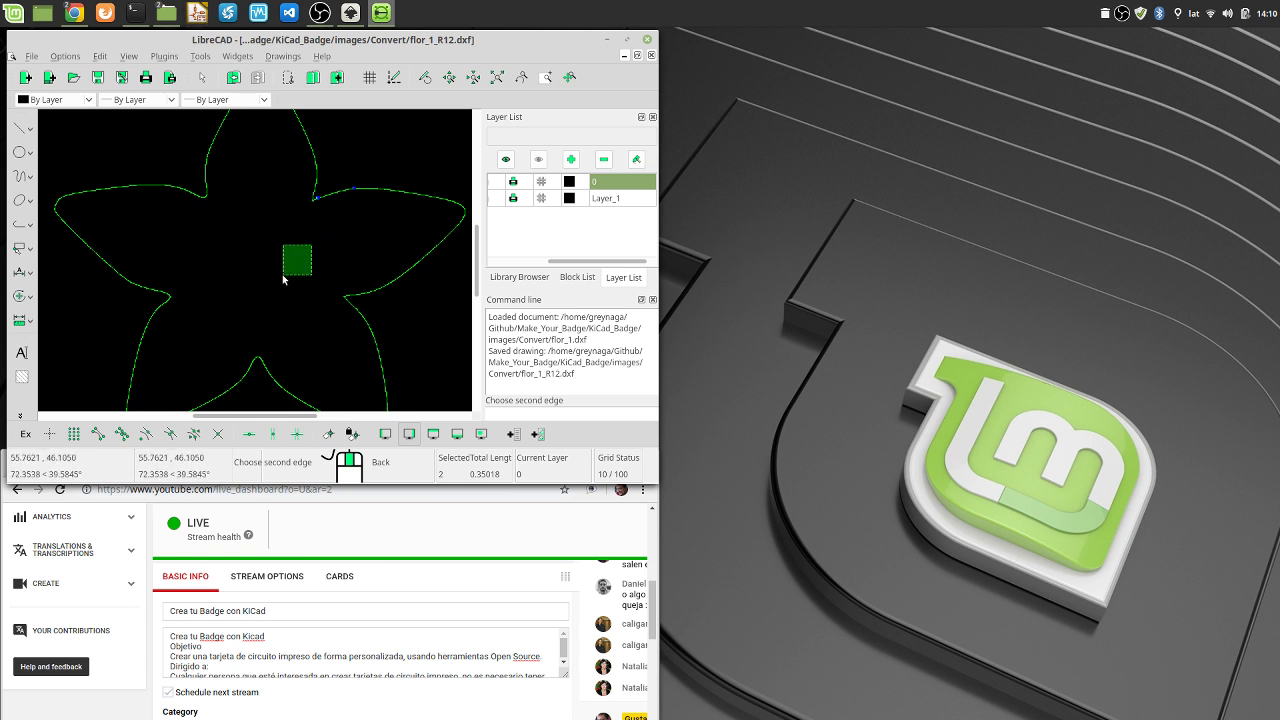
Switch to the KiCad Docs Pcbnew page in Chrome and review the steps for preparing a DXF R12 board outline
left_click(197, 12)
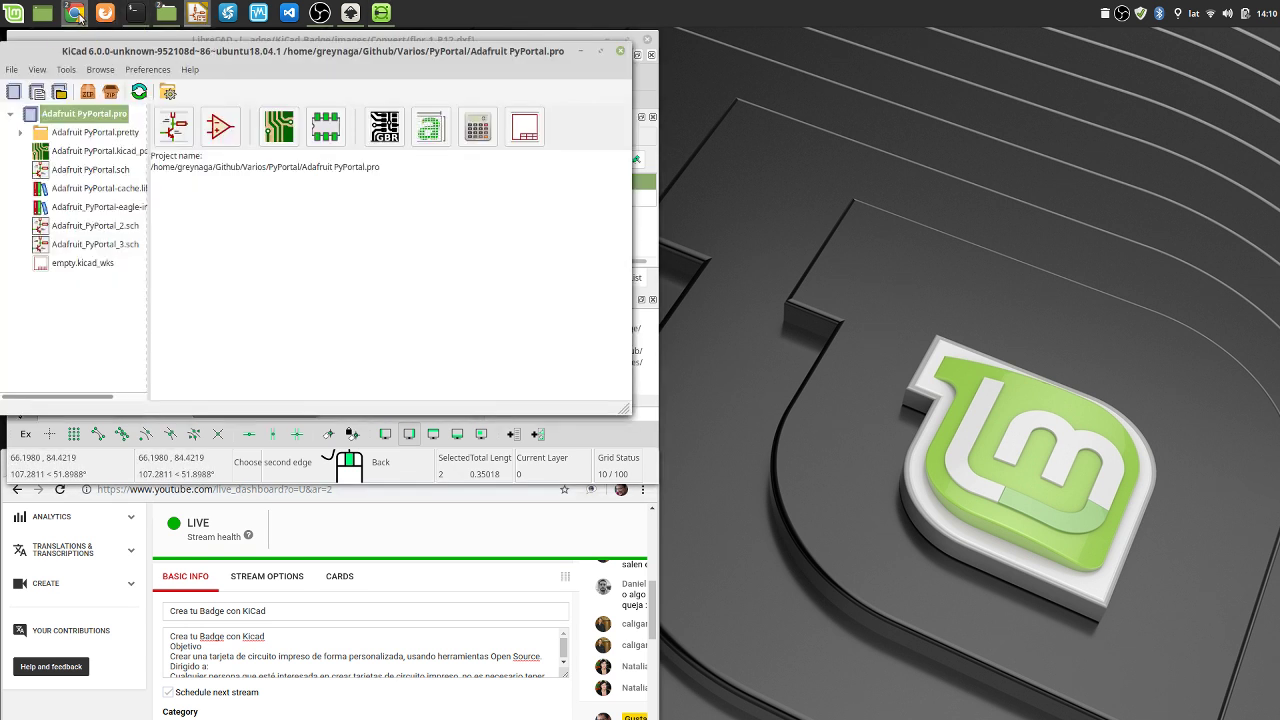
mouse_move(74, 12)
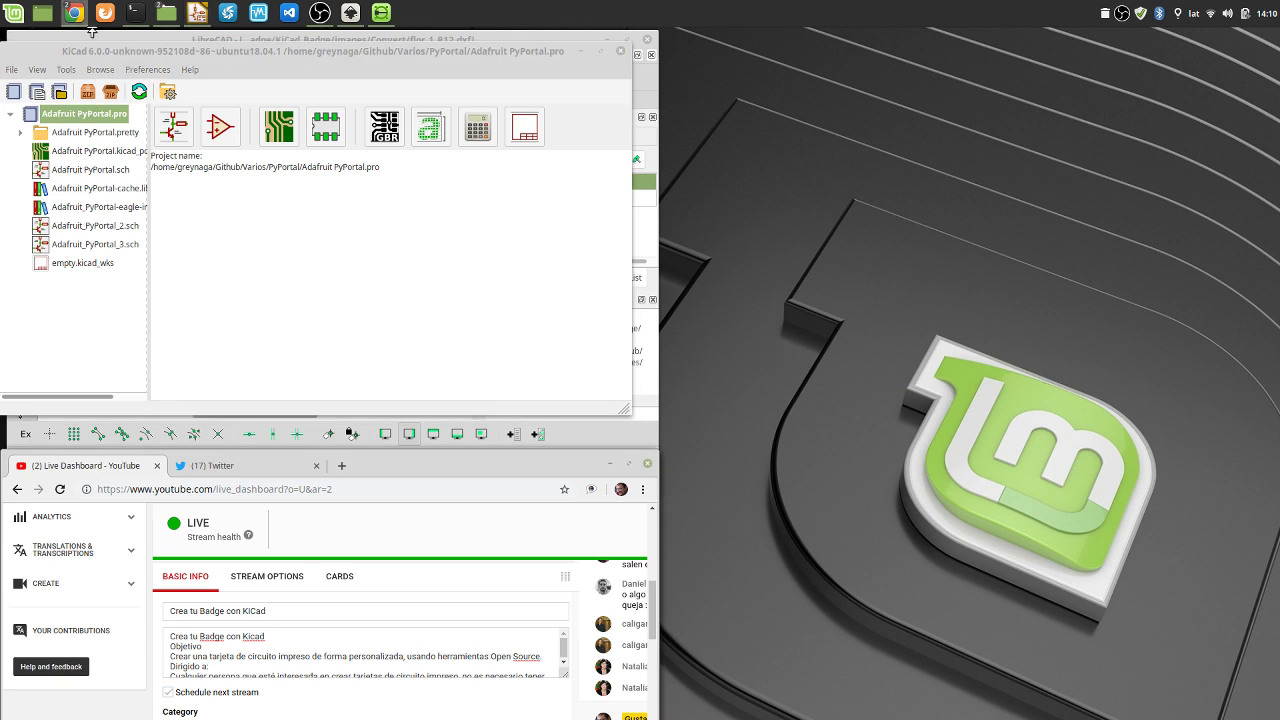
left_click(79, 94)
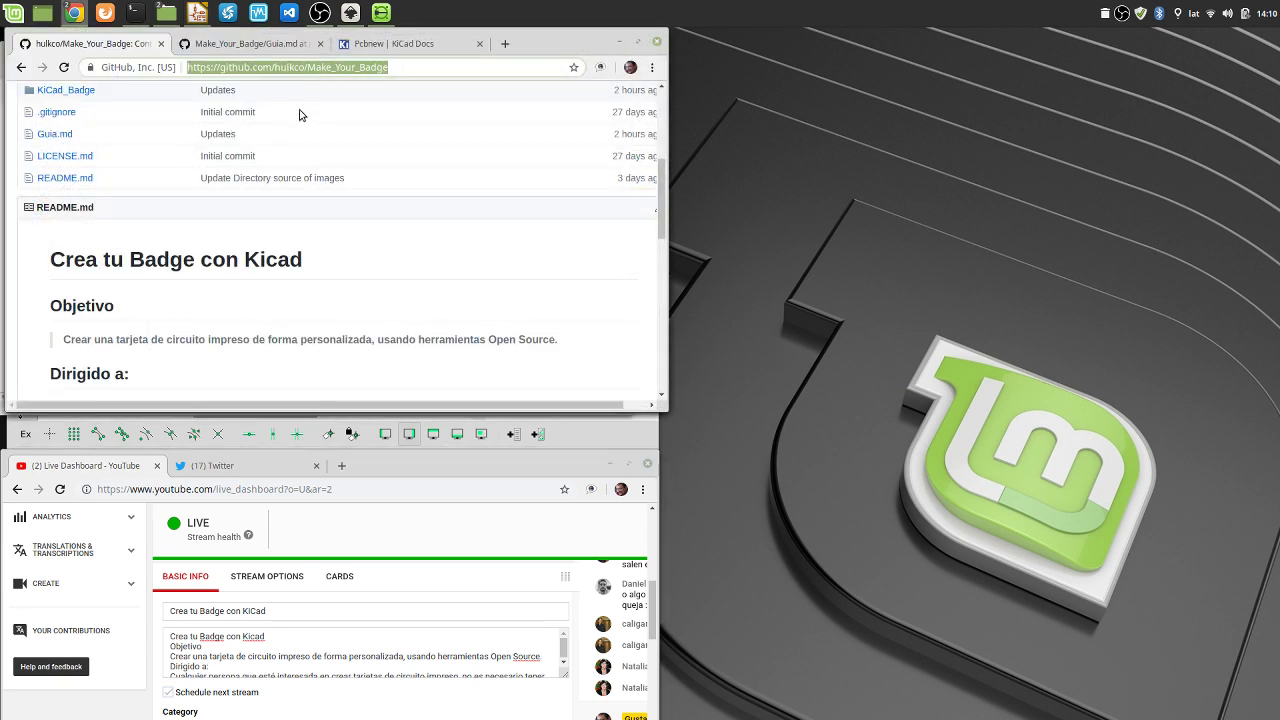
left_click(365, 44)
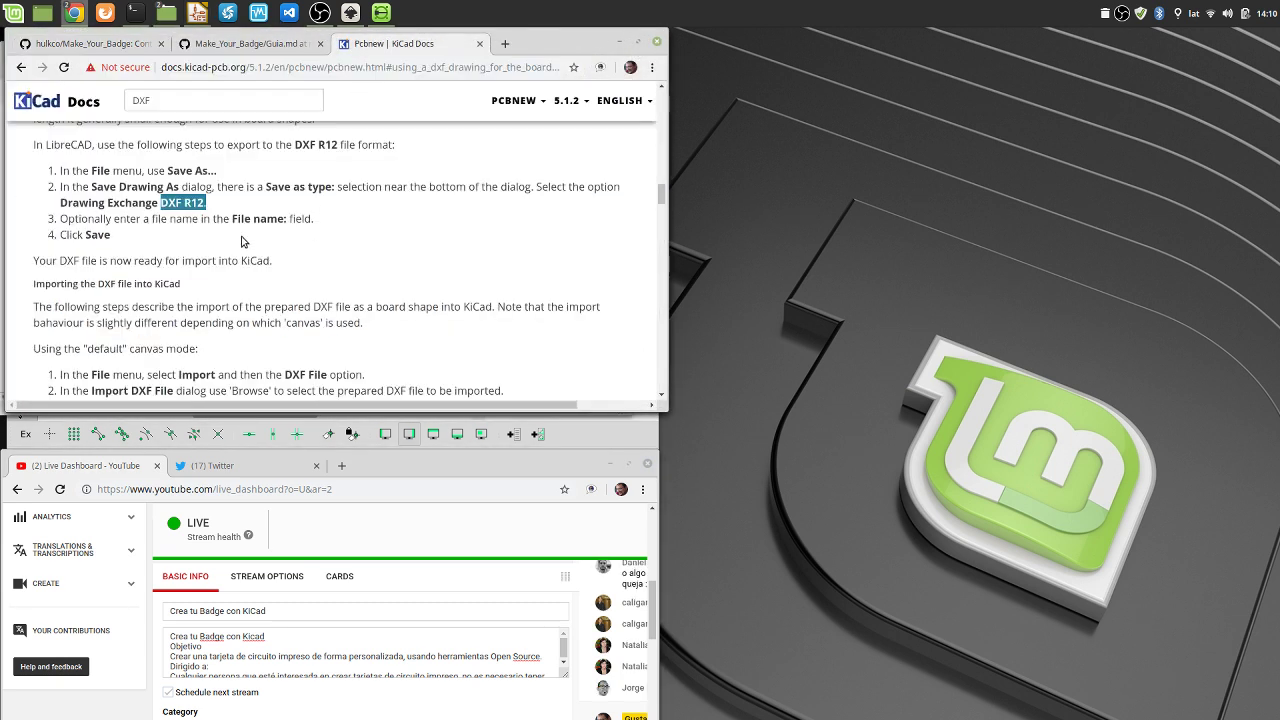
scroll(238, 218, "up", 5)
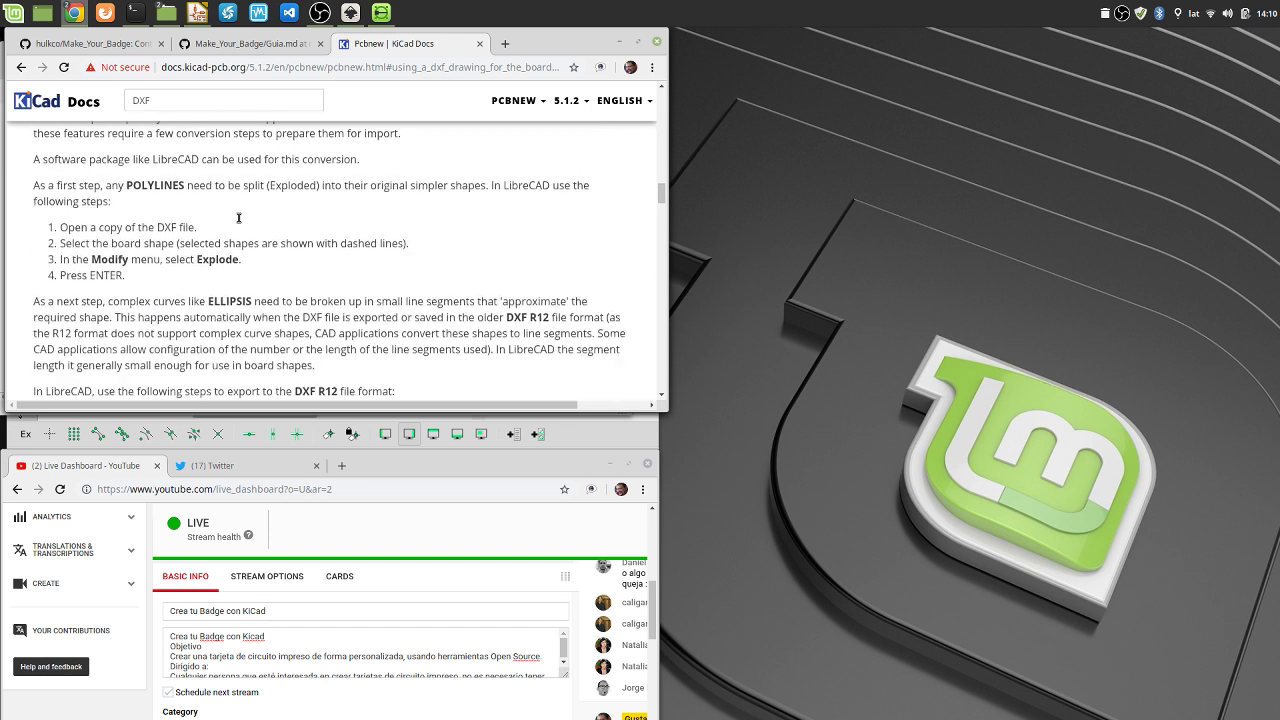
scroll(238, 221, "down", 4)
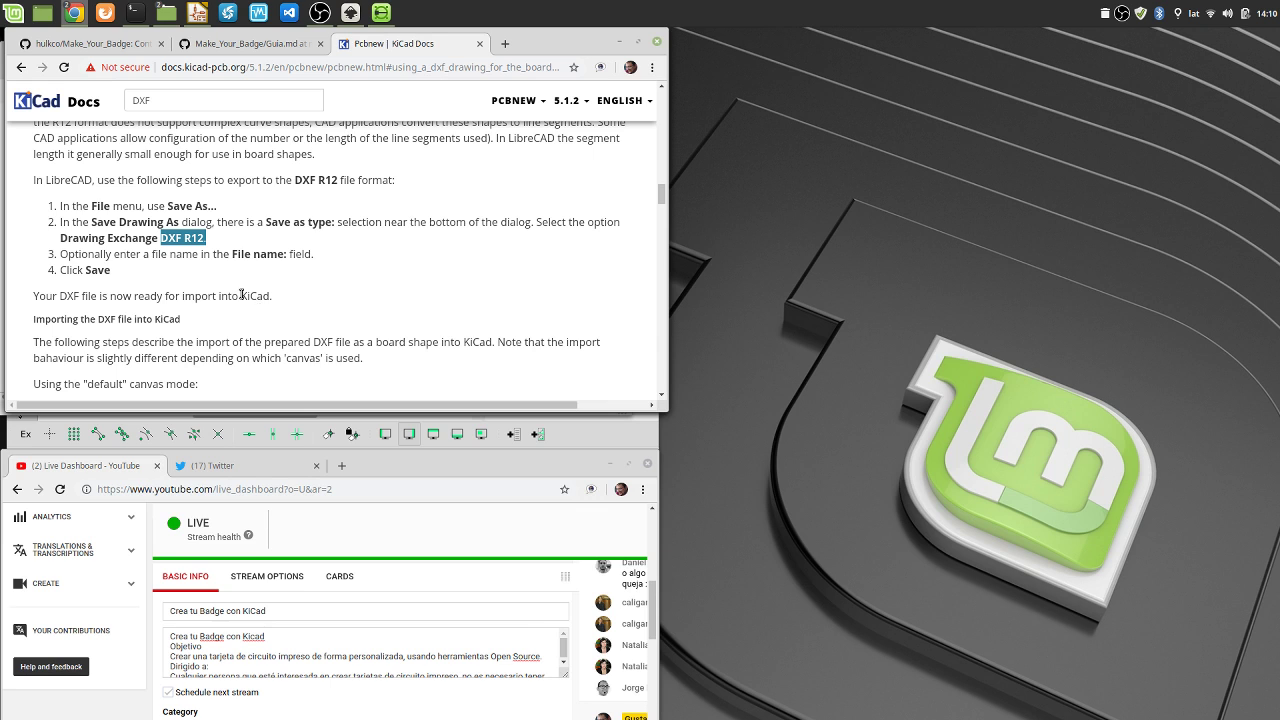
left_click(618, 43)
left_click_drag(241, 55, 290, 57)
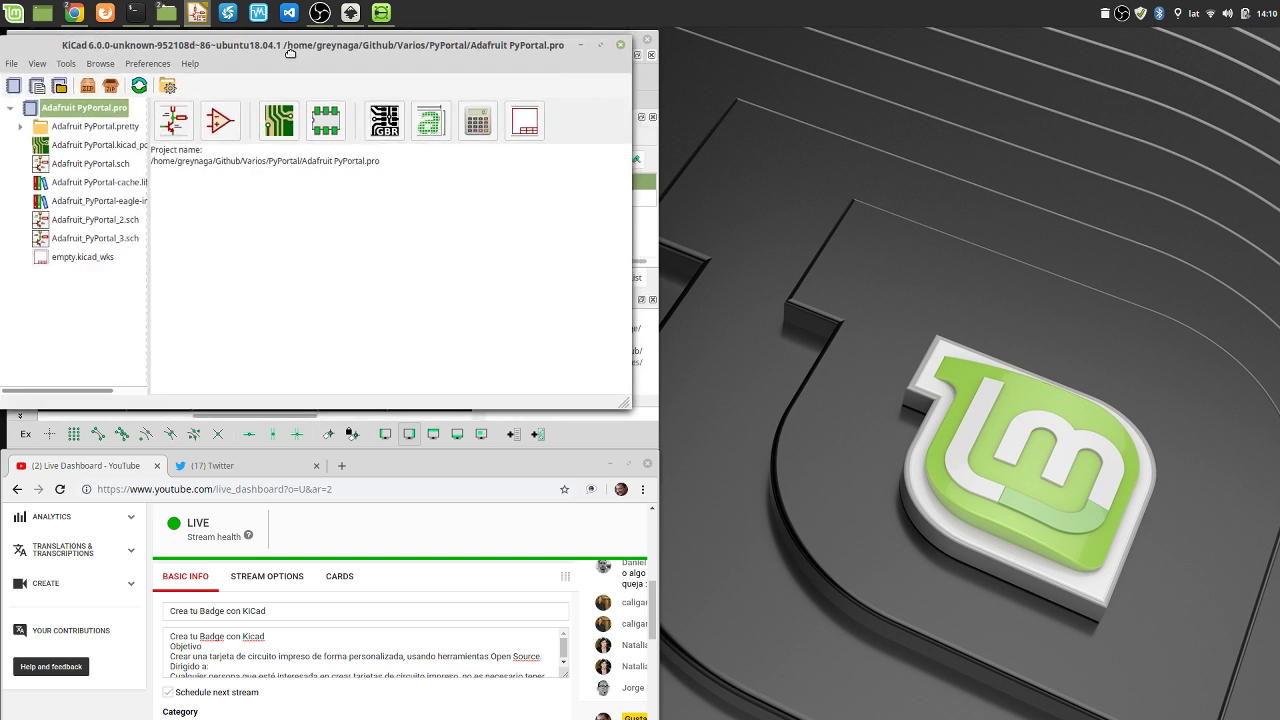
left_click(283, 136)
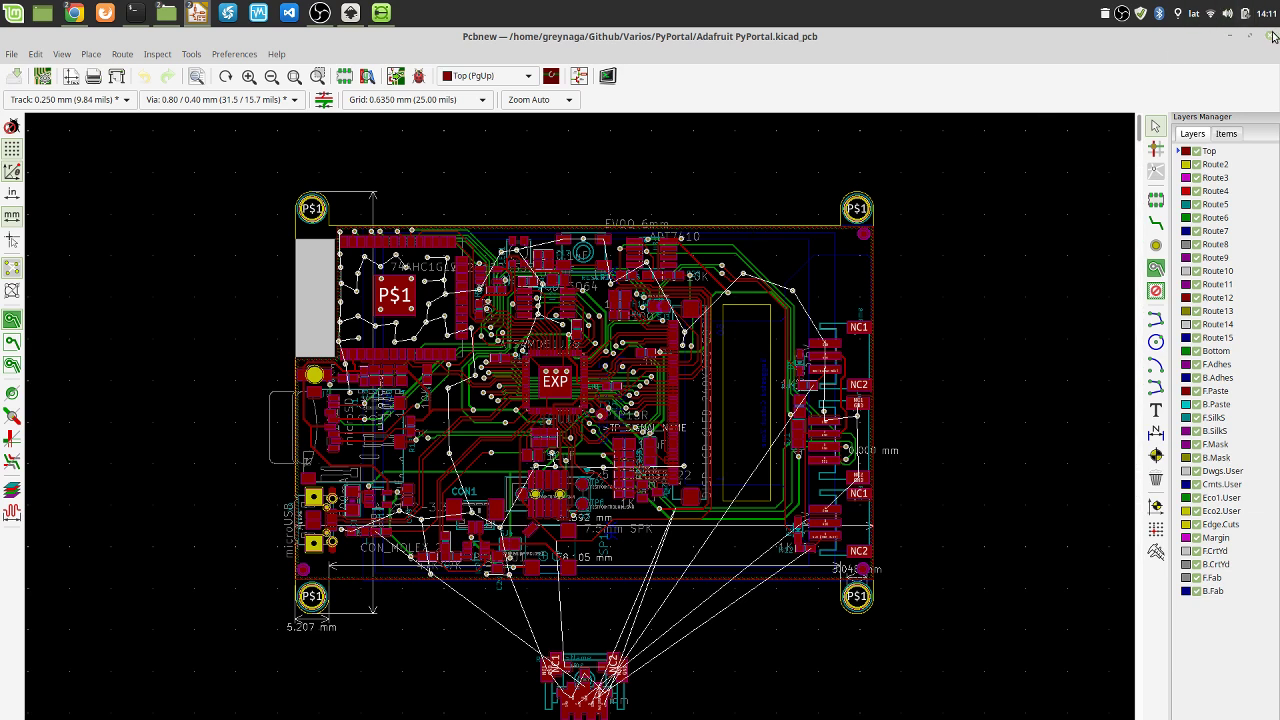
left_click(1266, 38)
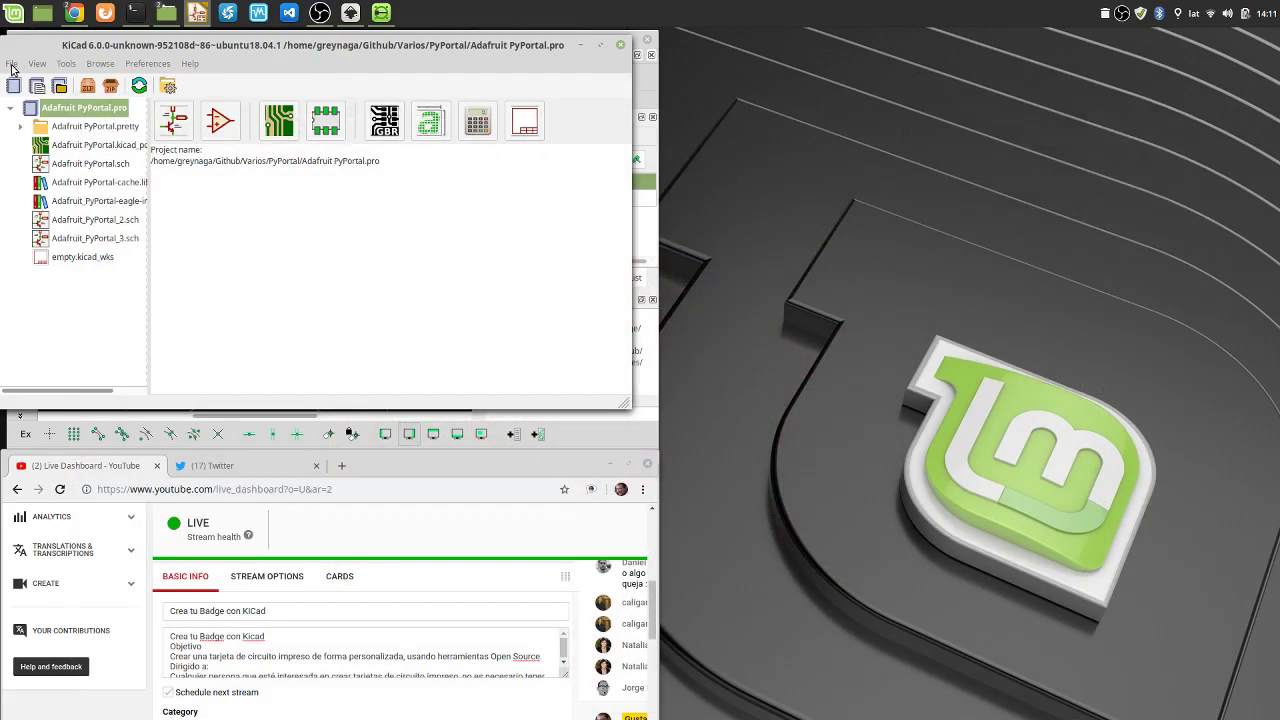
Open the badge project 001.pro from Make_Your_Badge/KiCad_Badge/SMD/001_Template in KiCad
left_click(12, 64)
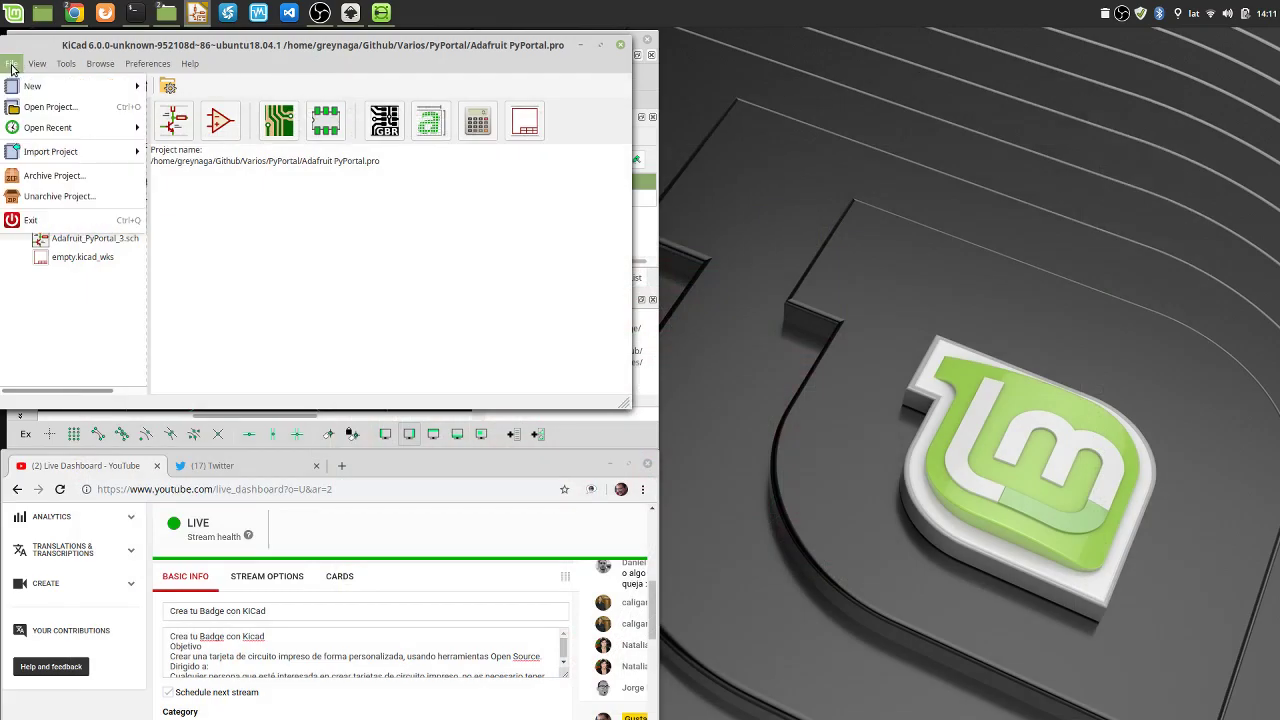
left_click(46, 108)
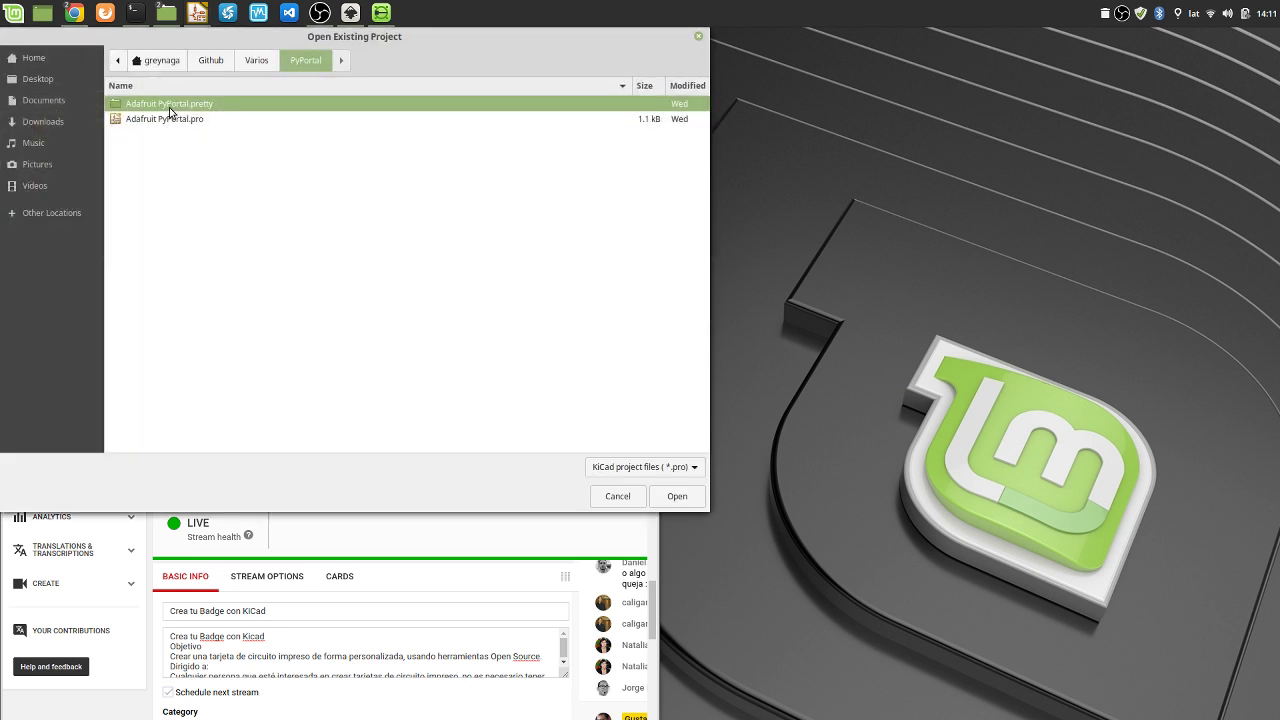
left_click(213, 61)
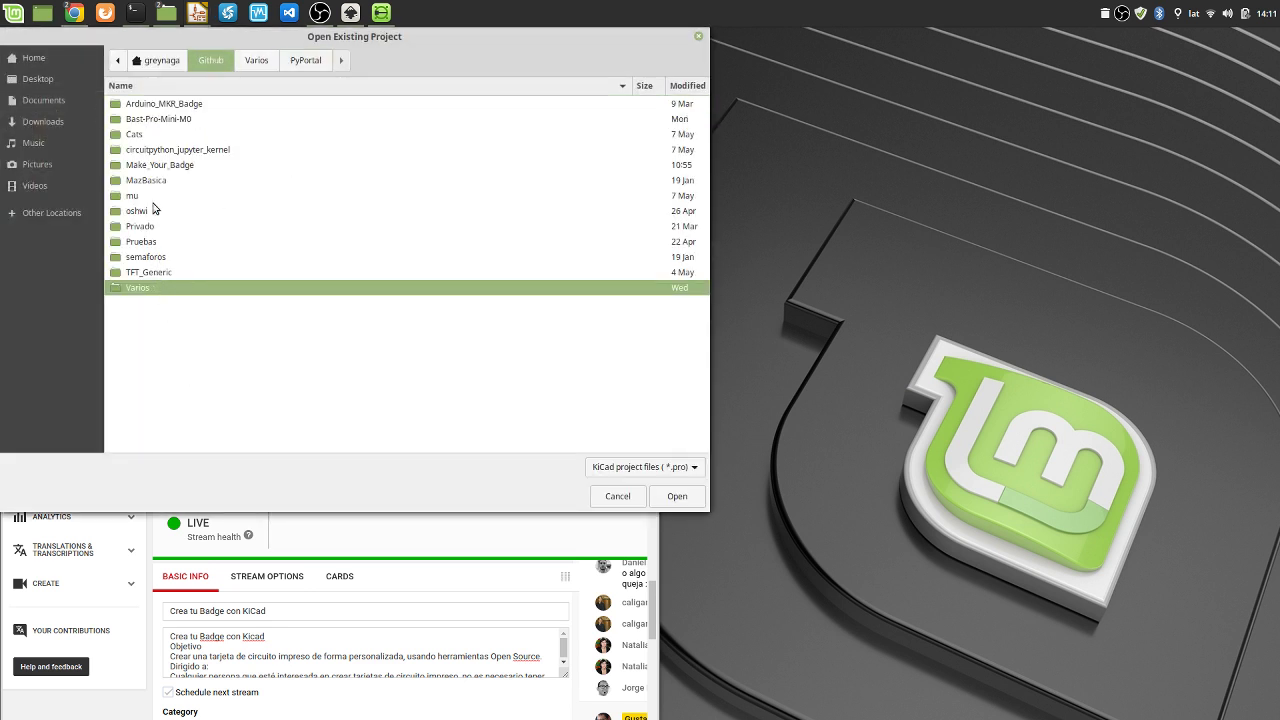
double_click(156, 166)
double_click(157, 120)
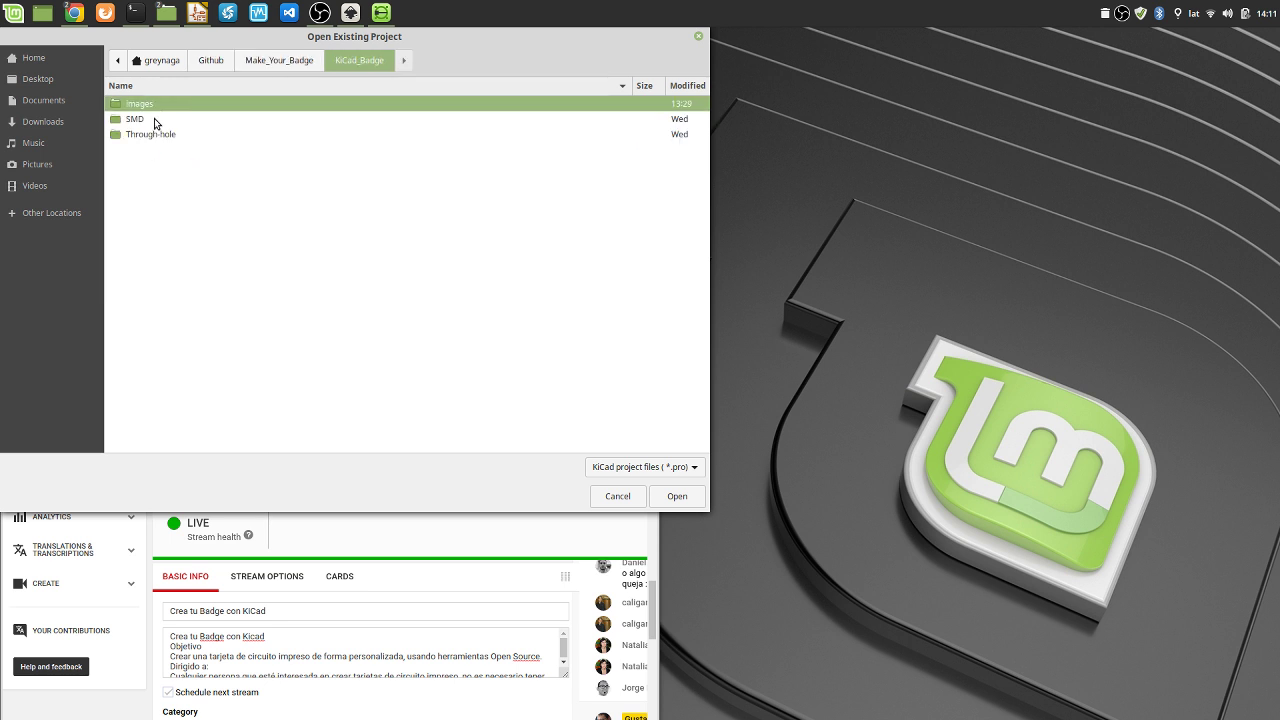
double_click(155, 121)
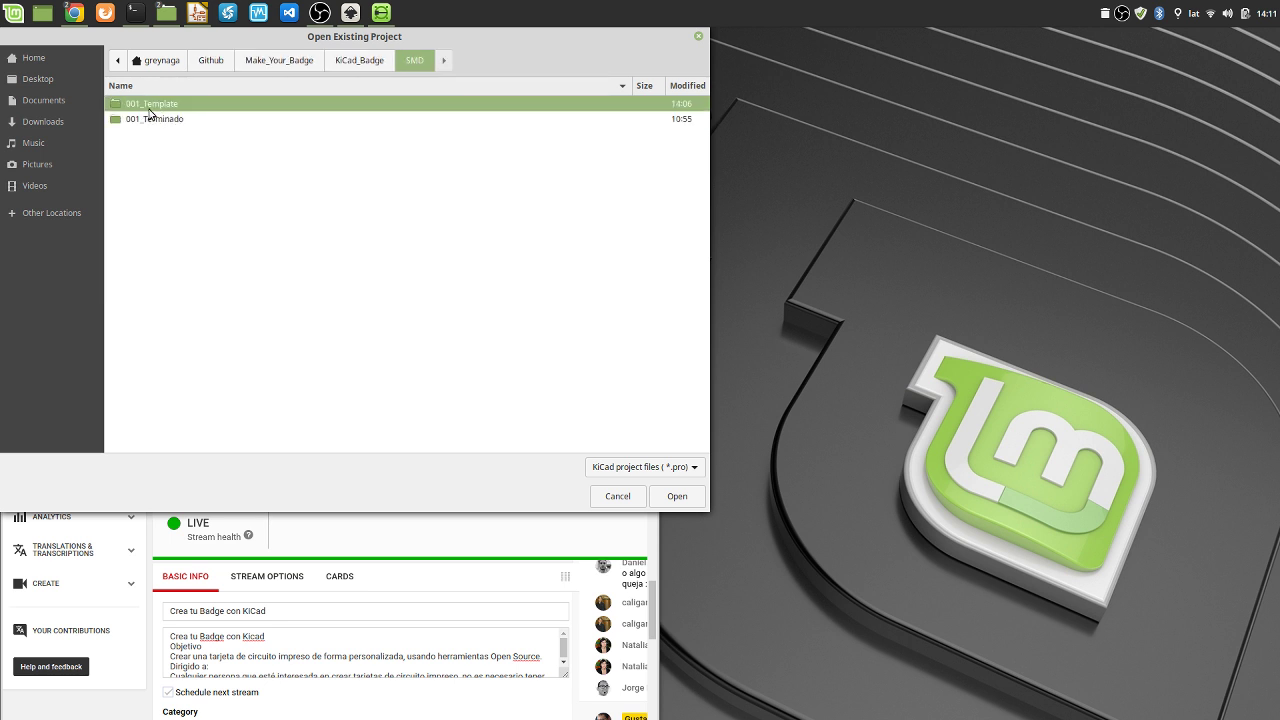
double_click(149, 106)
left_click(140, 152)
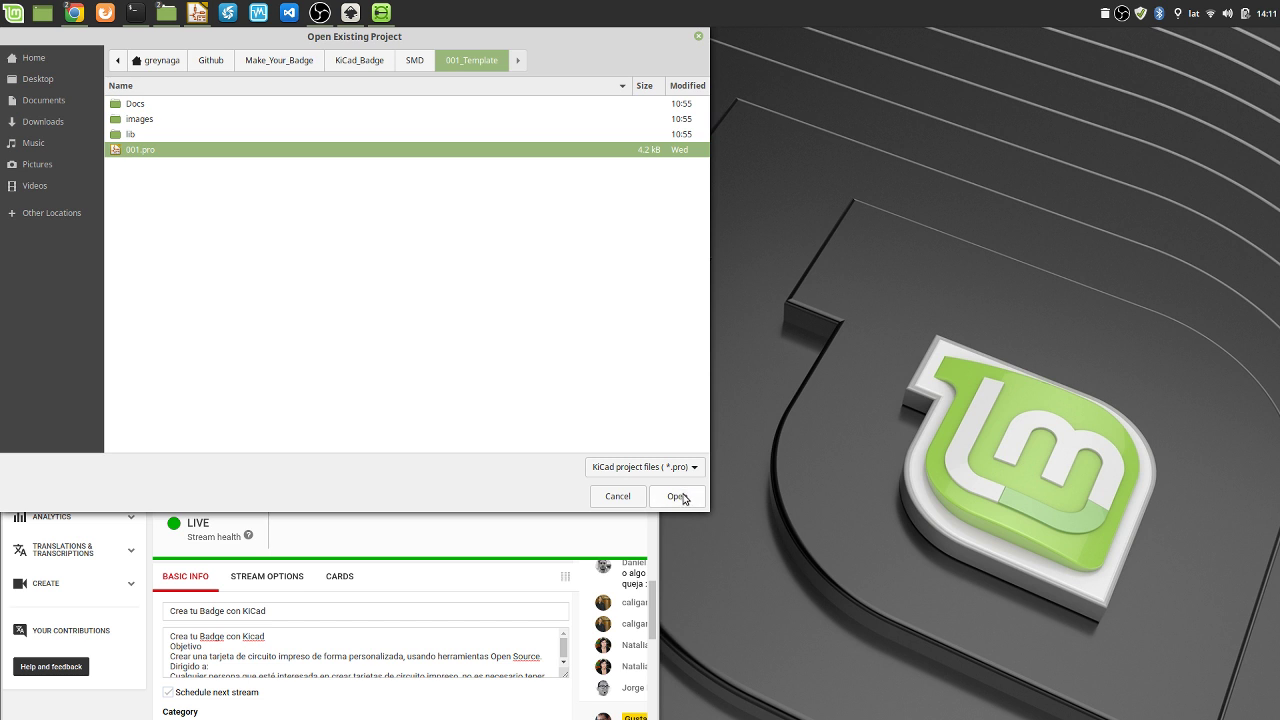
left_click(677, 496)
Open the project's schematic 001.sch for a look, dismiss the duplicate hotkey notices, and close the schematic
left_click(173, 120)
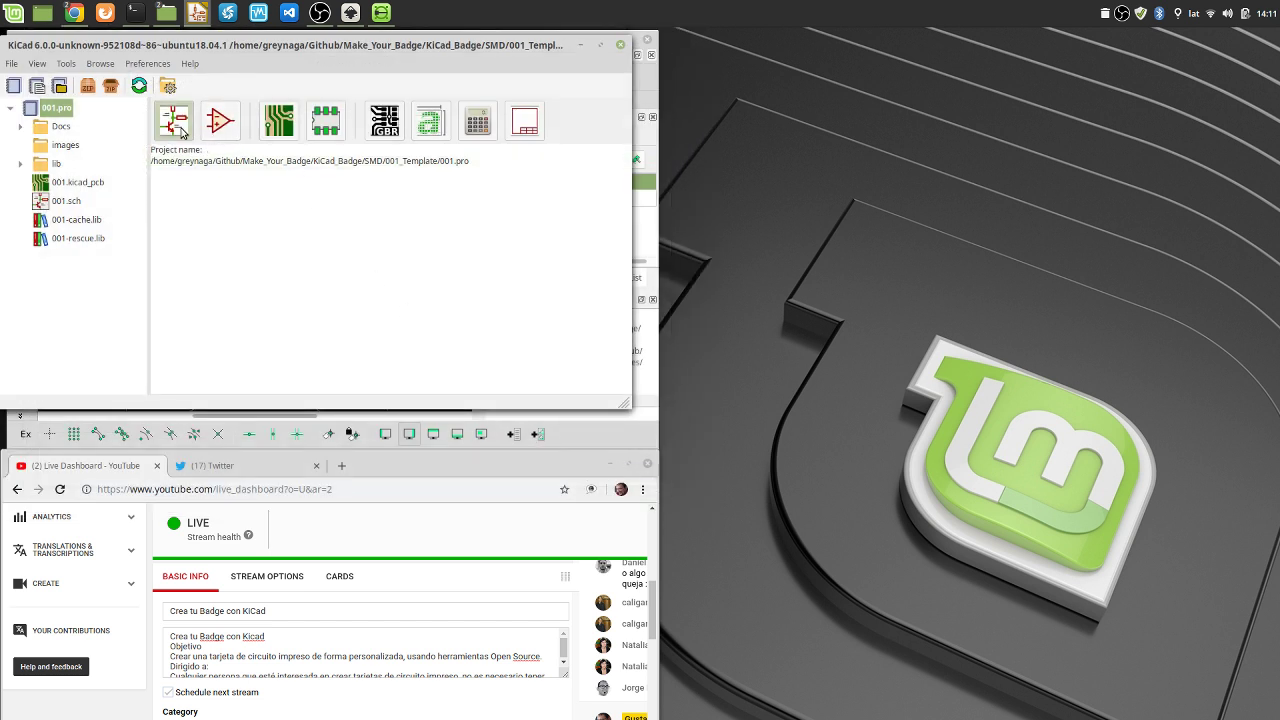
left_click(328, 282)
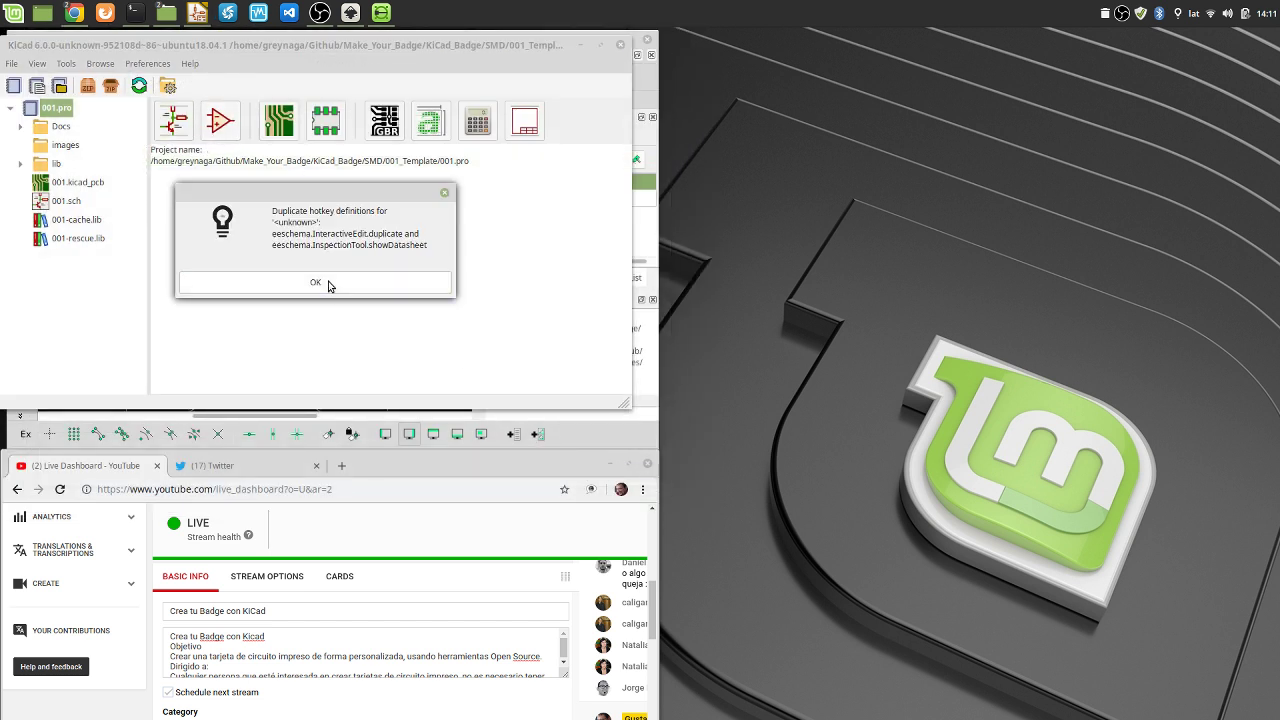
left_click(328, 282)
left_click(328, 282)
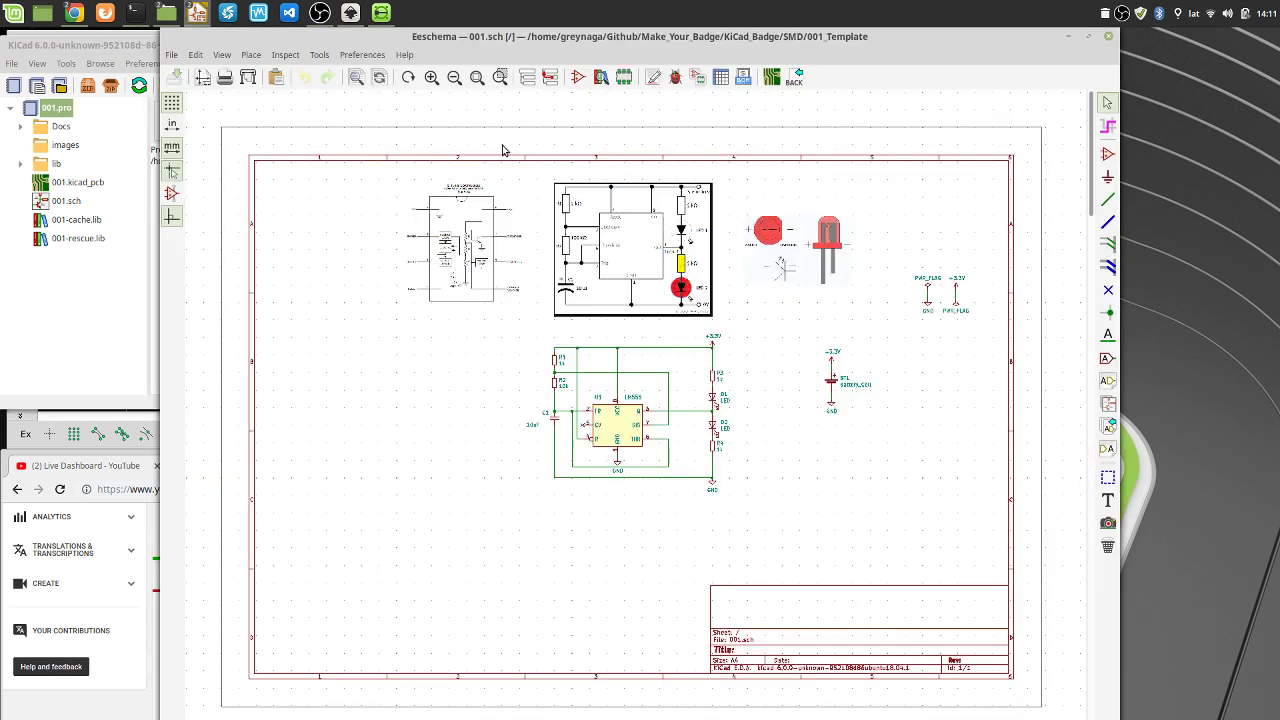
left_click_drag(167, 40, 35, 45)
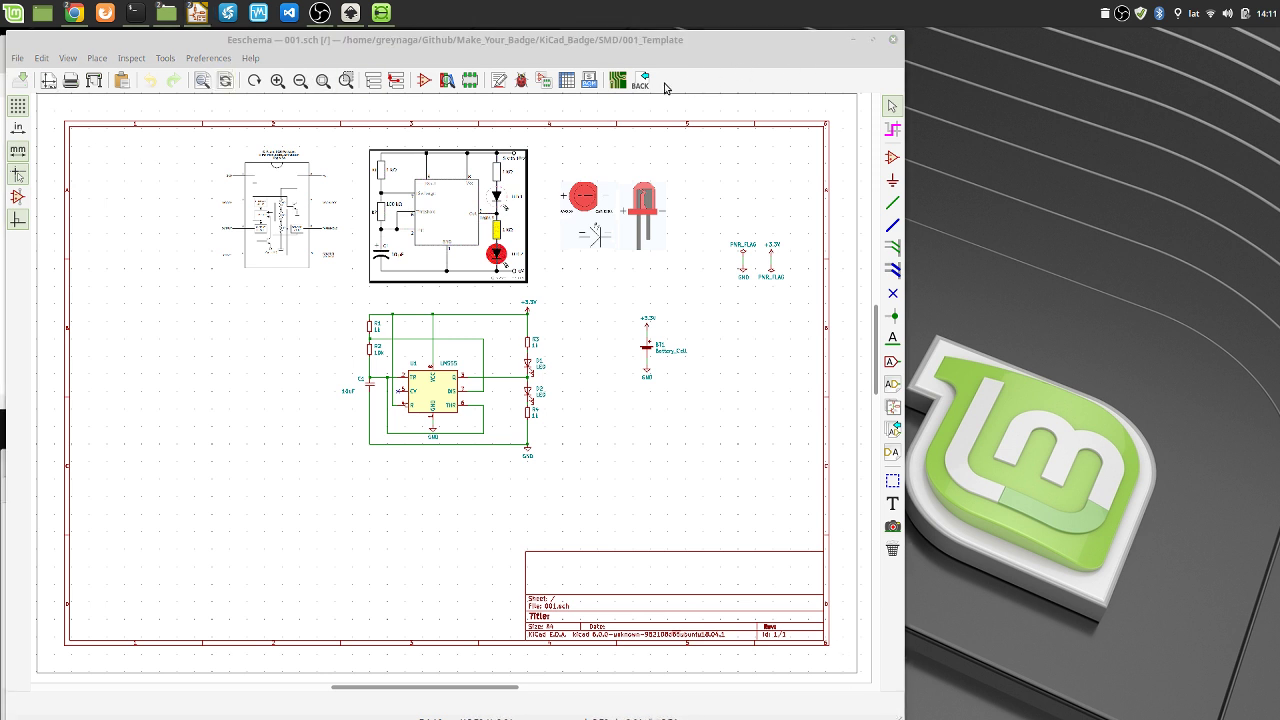
left_click(894, 42)
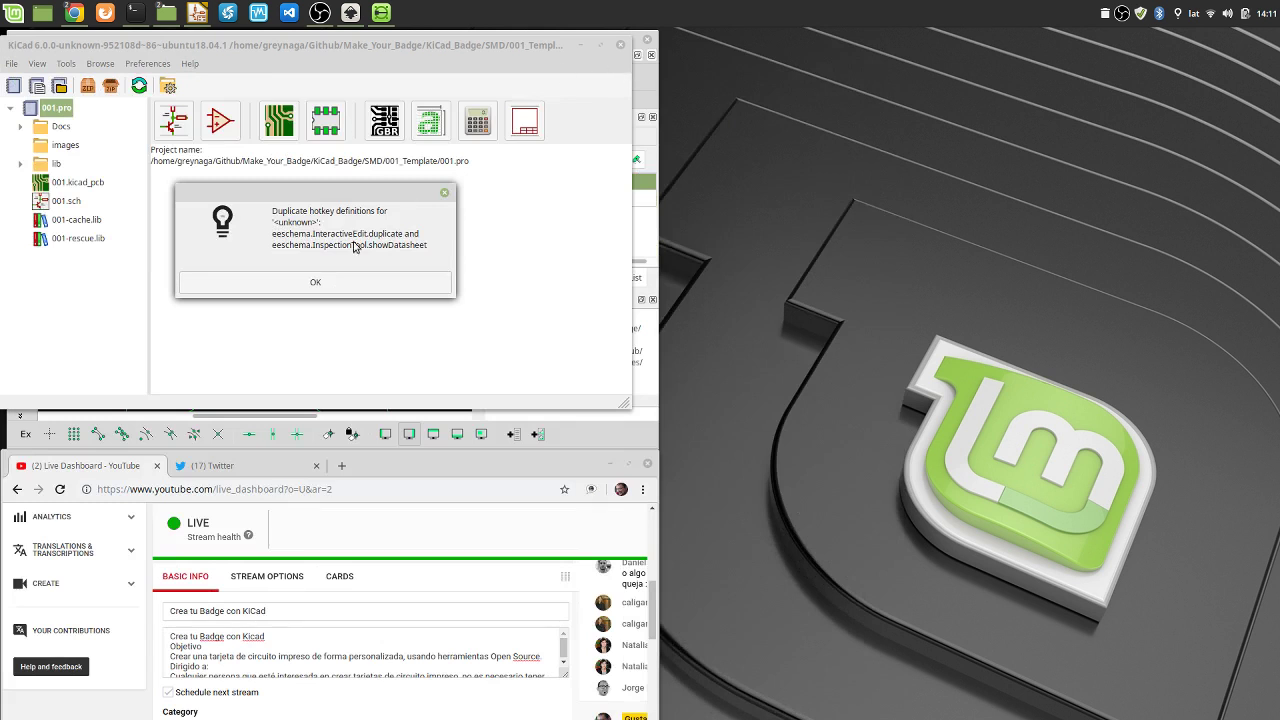
left_click(318, 279)
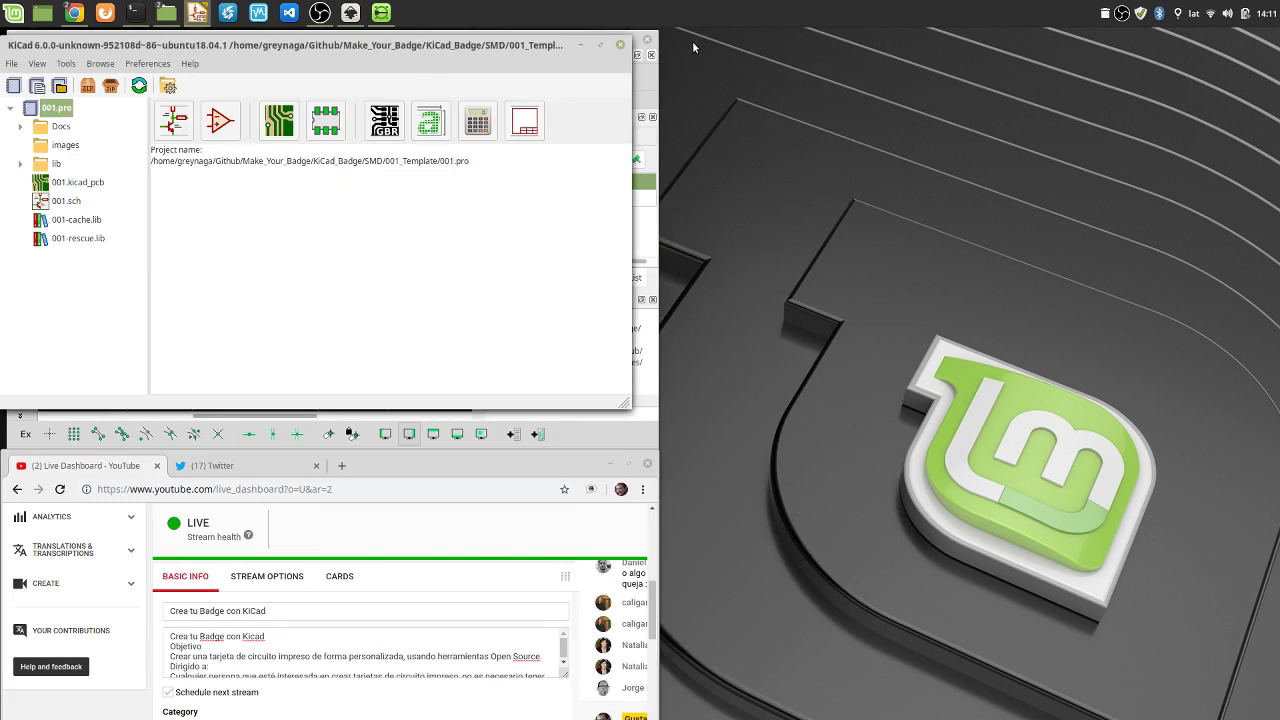
Bring back the KiCad project window and open the board layout 001.kicad_pcb in Pcbnew
left_click(620, 45)
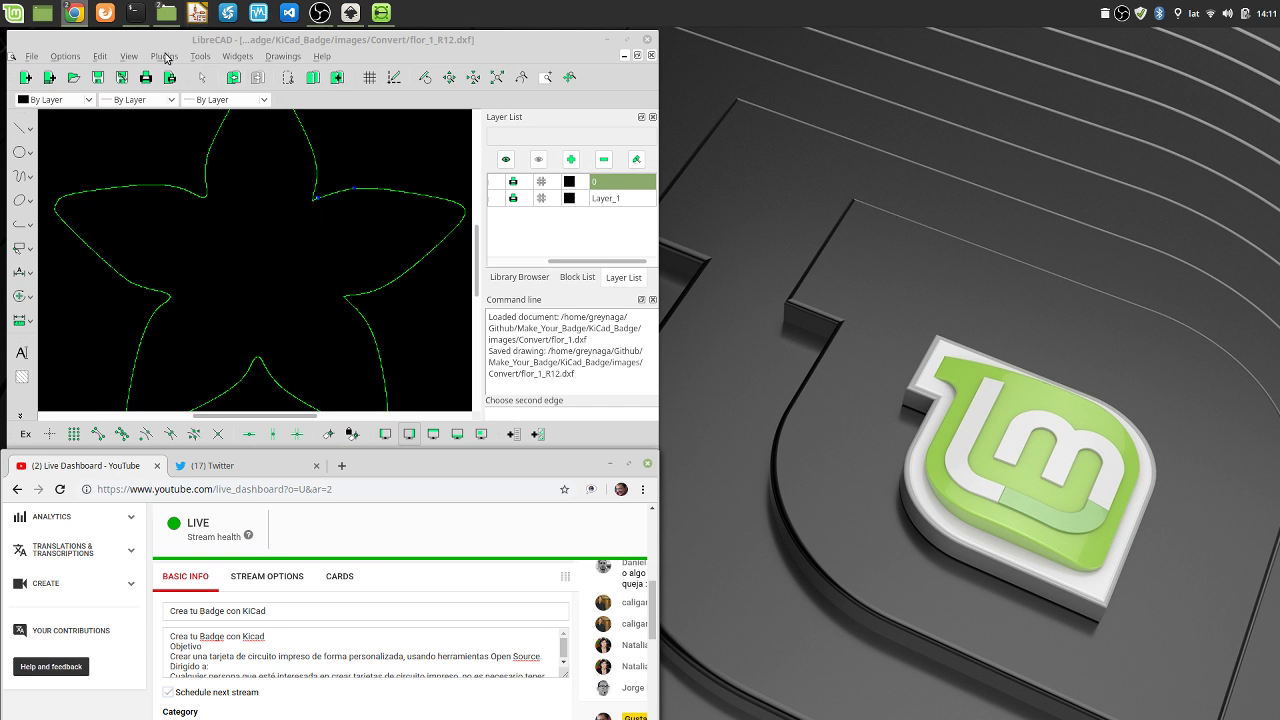
mouse_move(197, 14)
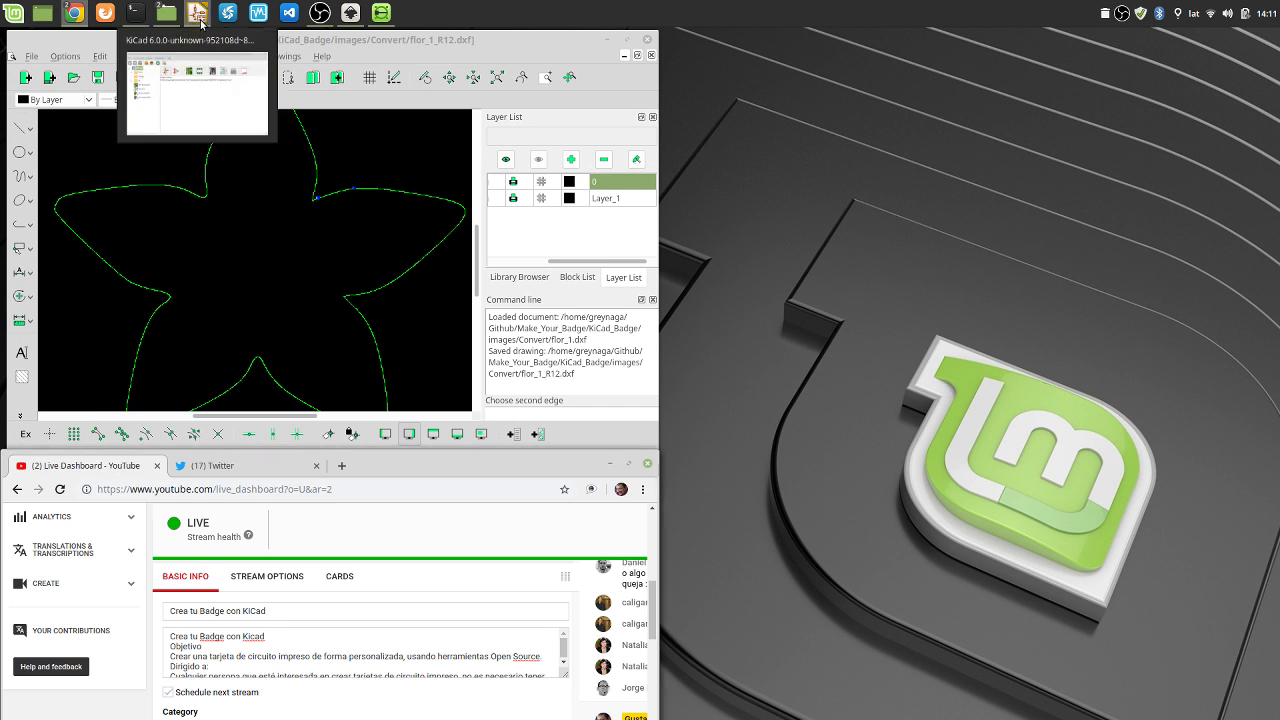
left_click(235, 80)
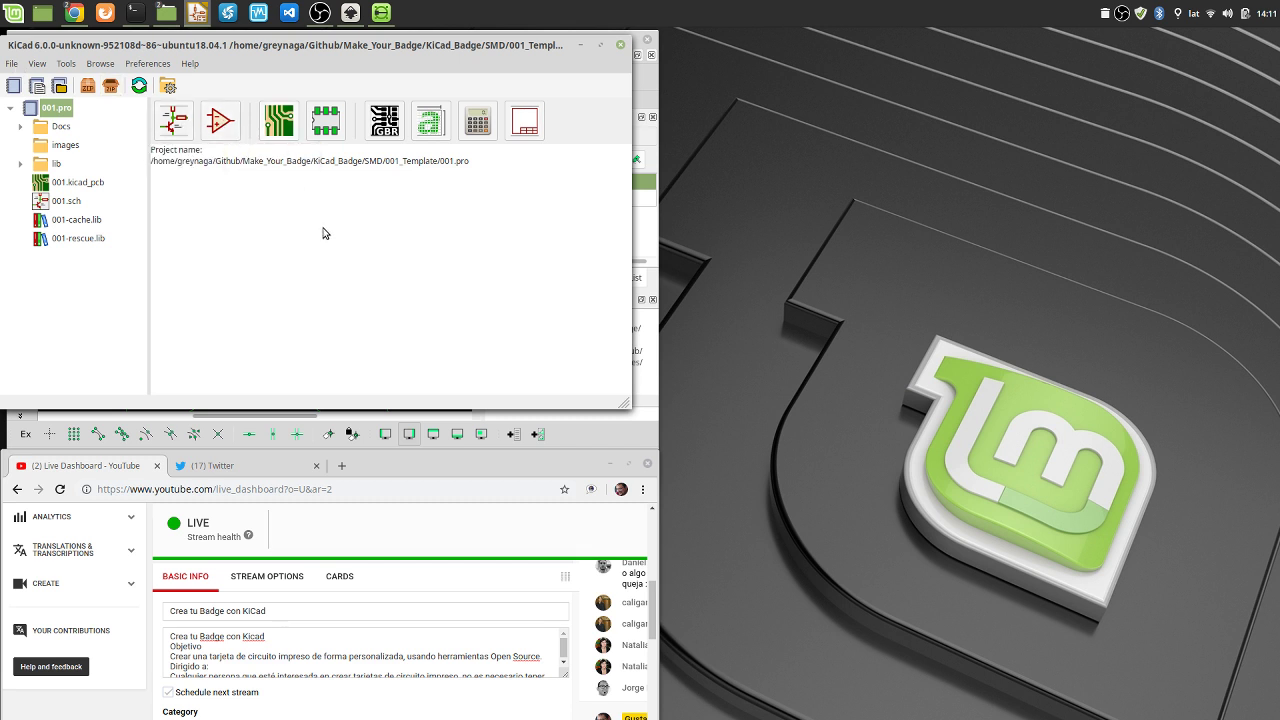
left_click(279, 122)
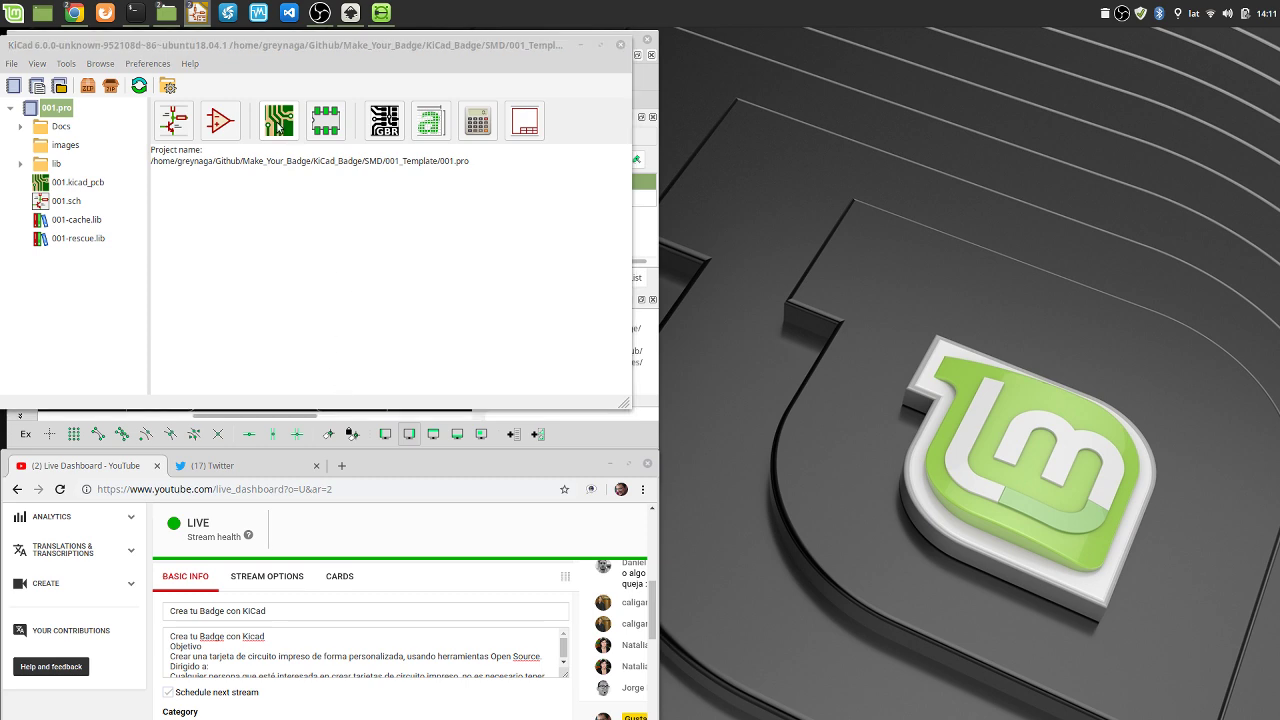
left_click(1249, 37)
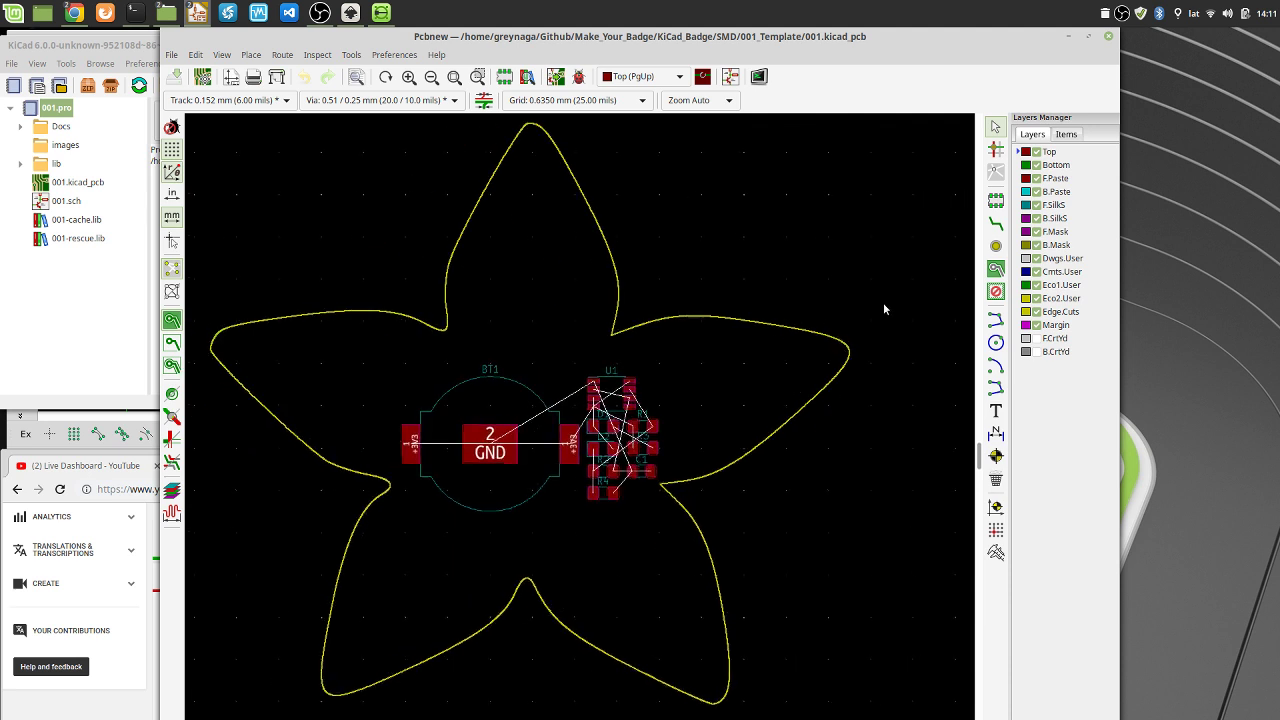
Delete the existing flower outline and all footprints from the board
scroll(782, 375, "right", 5, "ctrl")
scroll(465, 365, "down", 4)
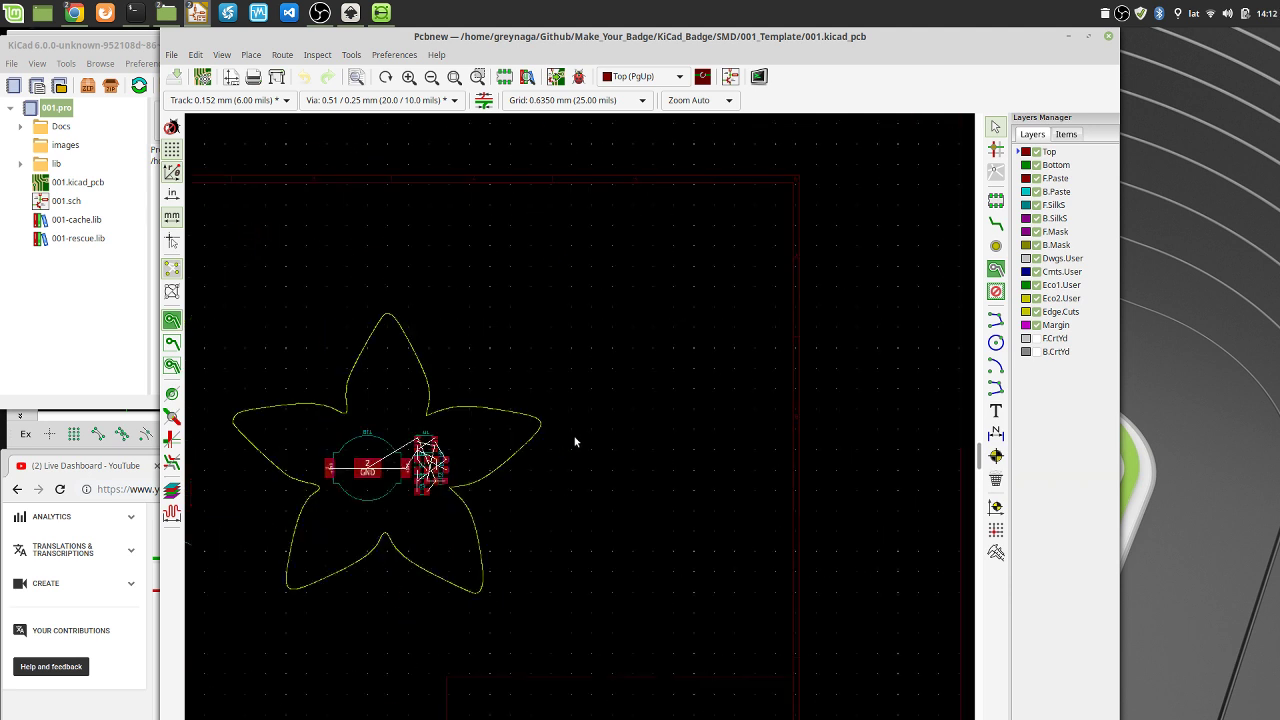
left_click_drag(330, 324, 650, 590)
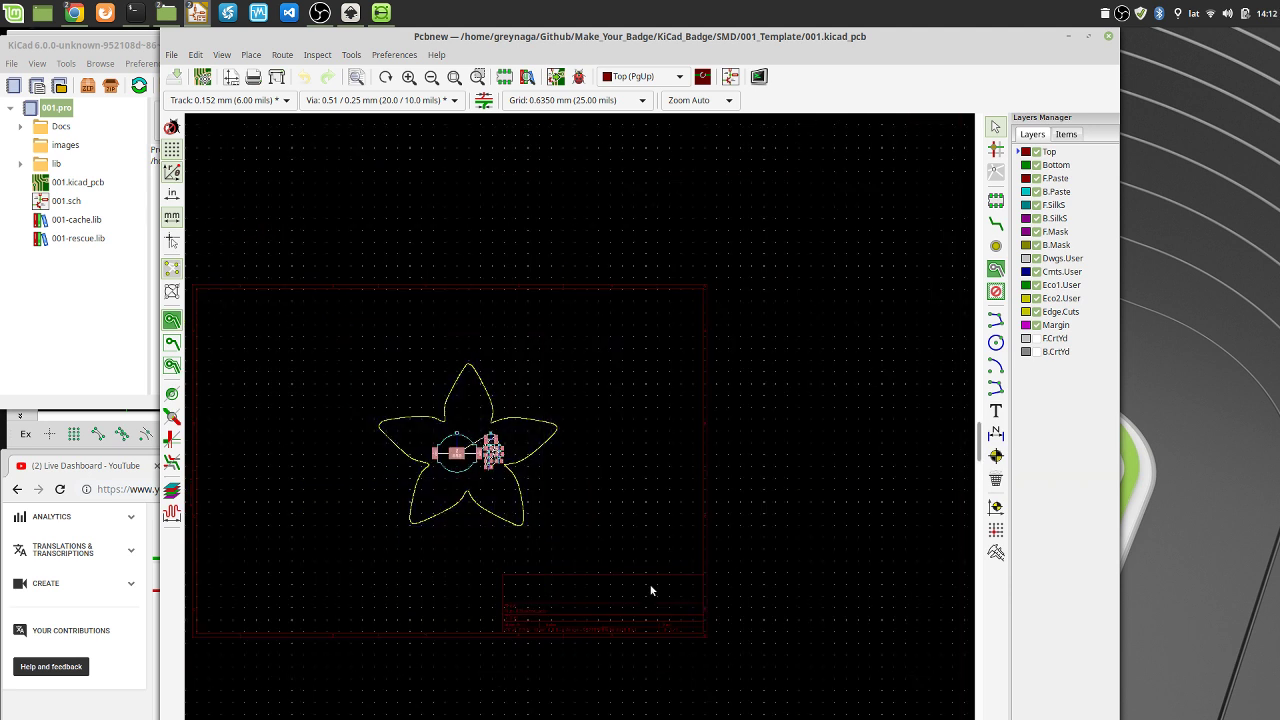
key("Delete")
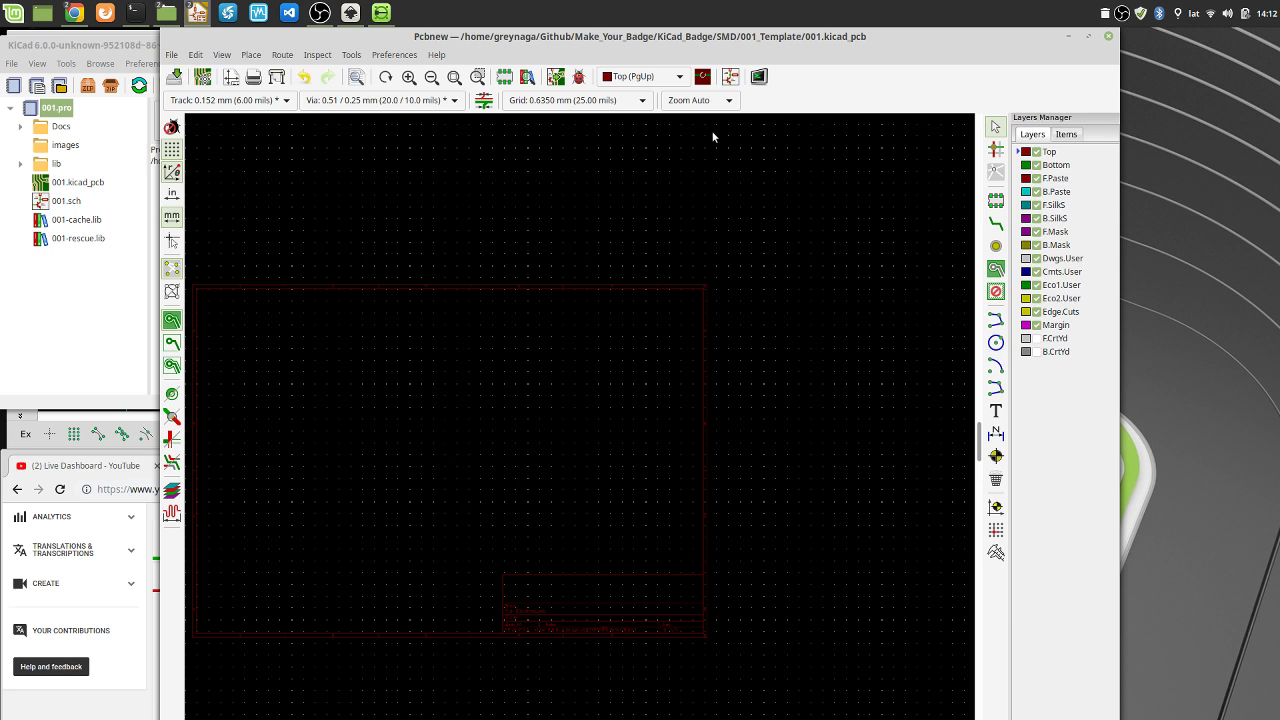
Update the PCB from the schematic, keeping existing symbol to footprint associations, and dismiss the duplicate hotkey notices
left_click(556, 77)
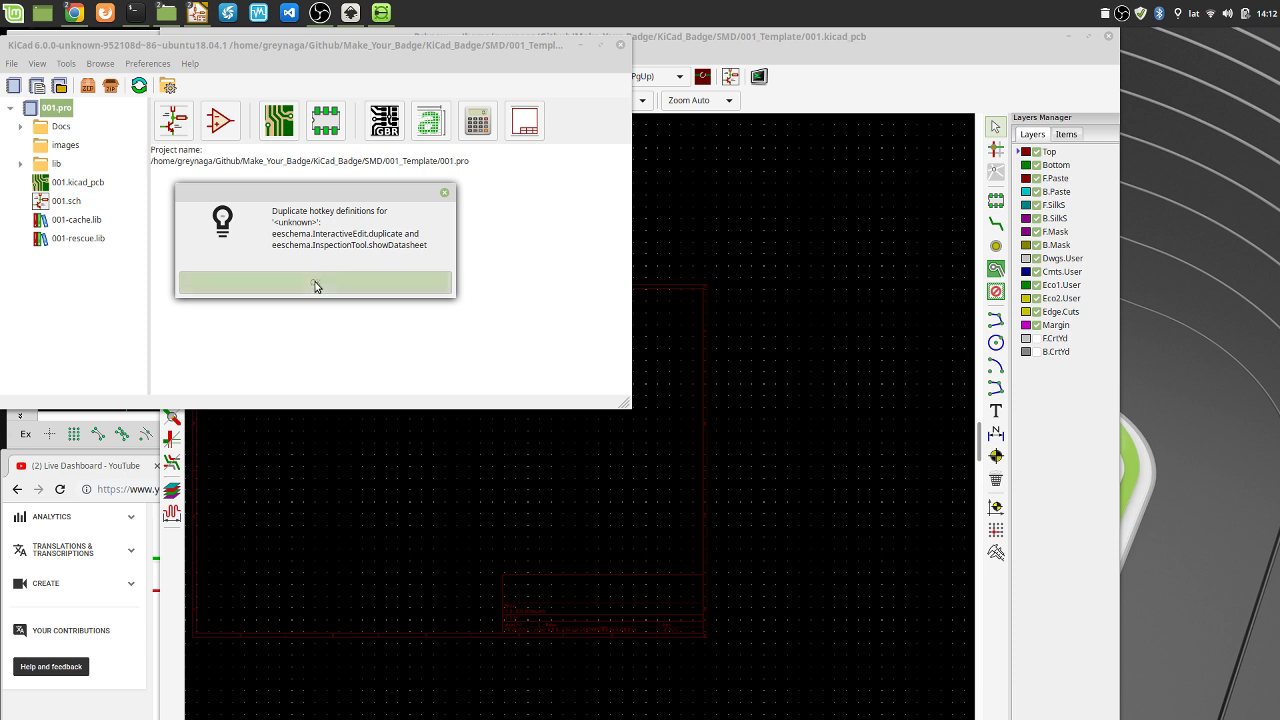
left_click(315, 286)
left_click(315, 286)
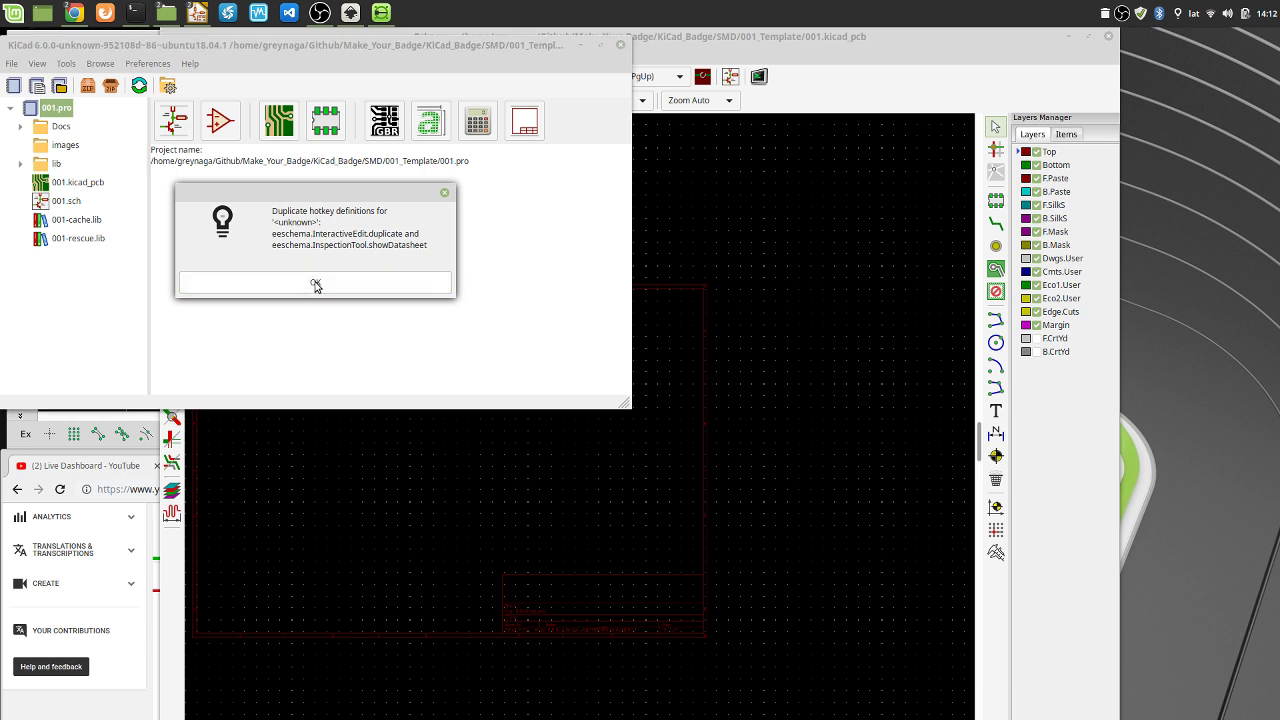
left_click(315, 286)
left_click(315, 286)
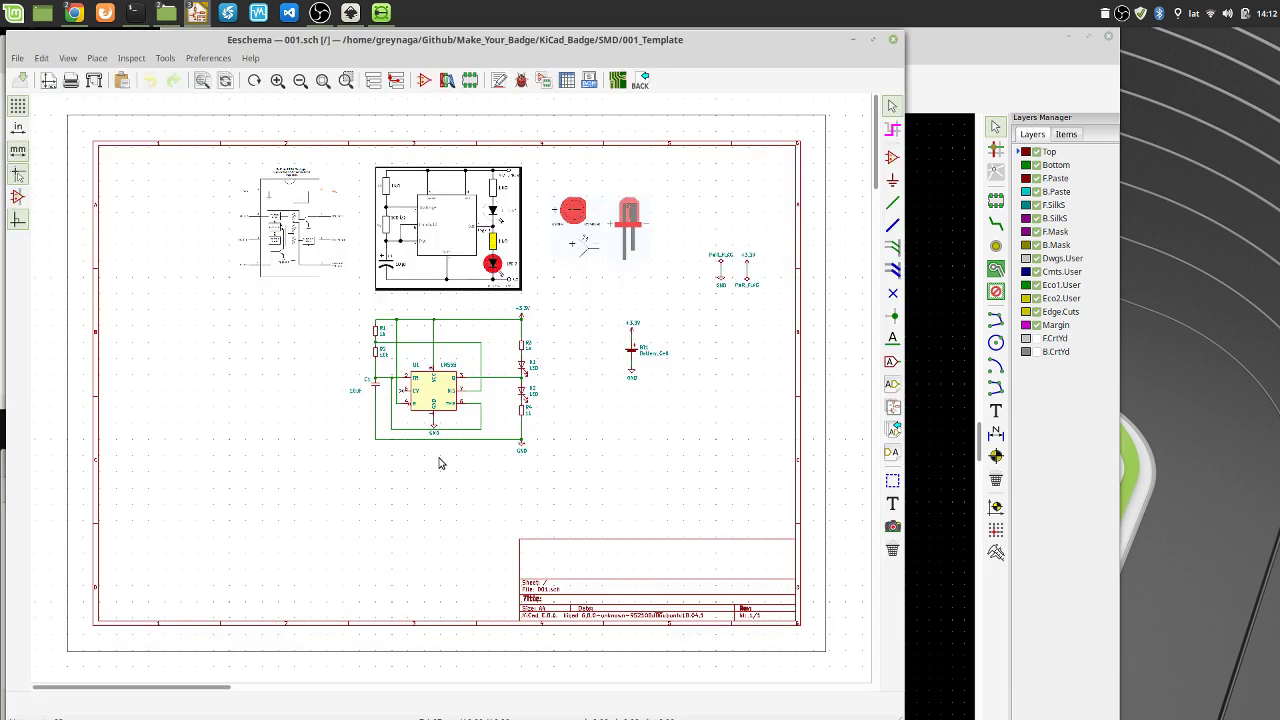
key("F8")
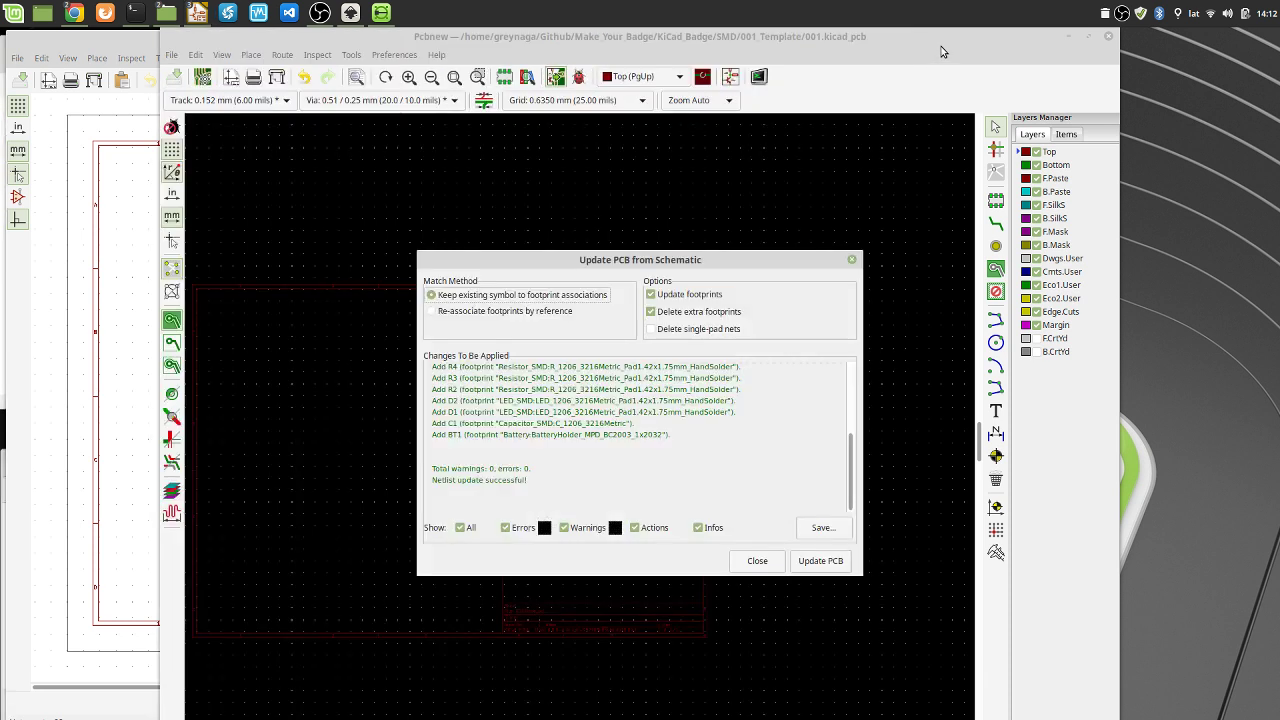
left_click(822, 562)
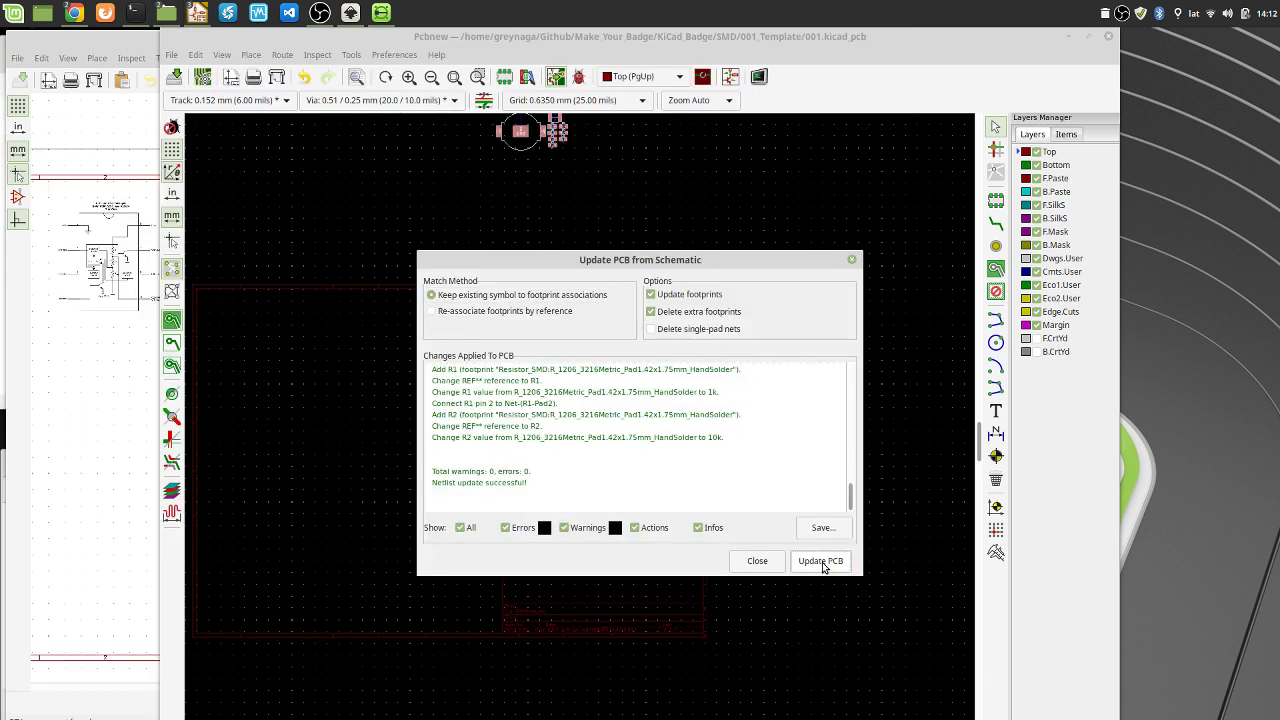
left_click(823, 563)
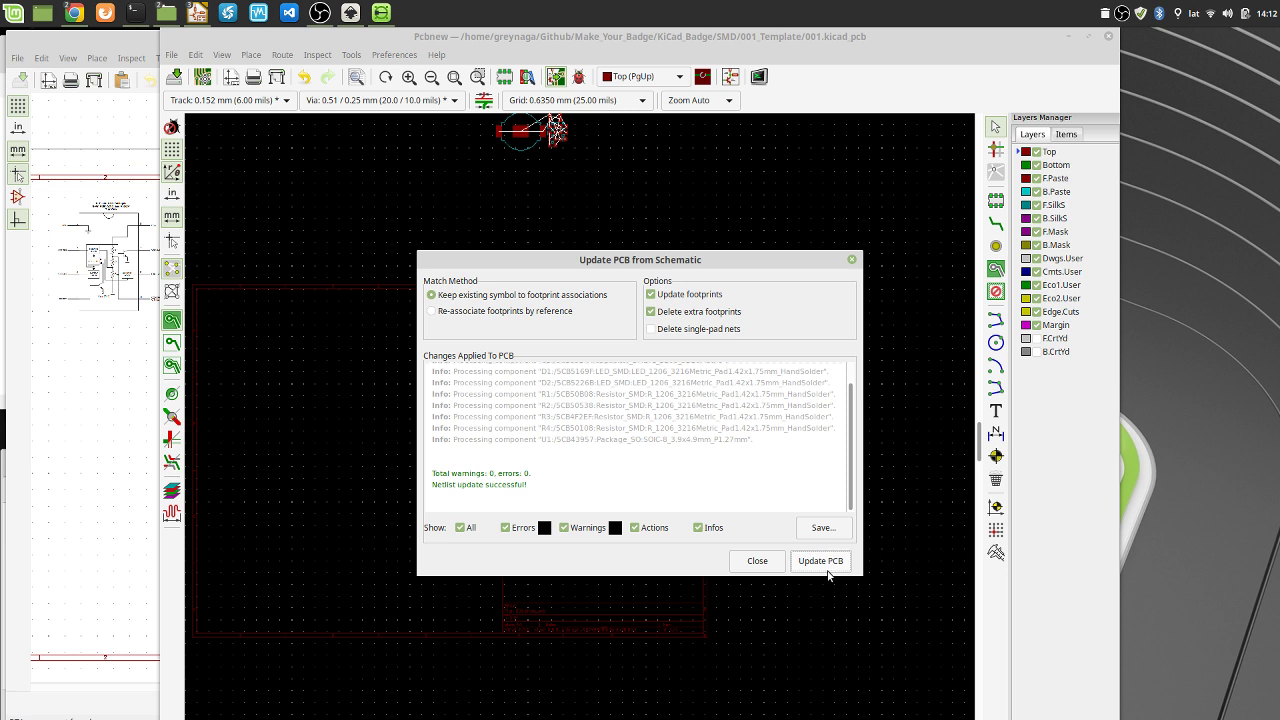
left_click(828, 571)
left_click(829, 567)
left_click(763, 563)
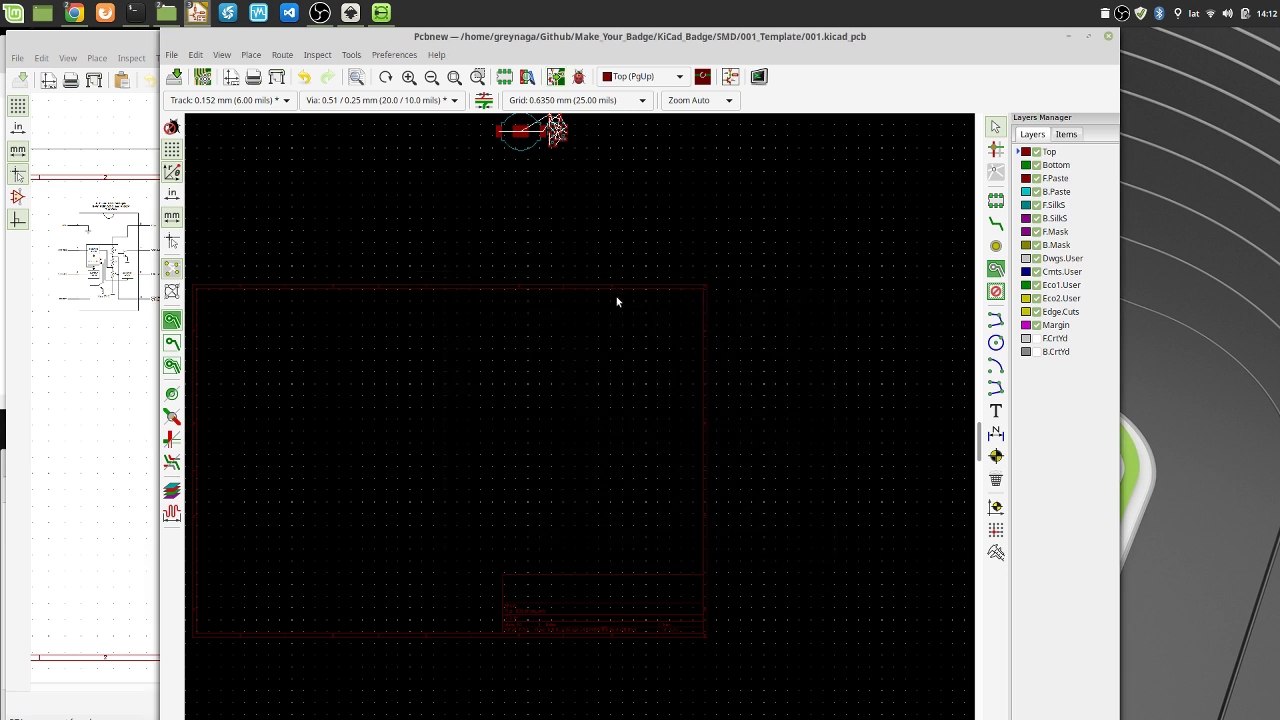
Move the newly added footprints together from above the sheet to near the middle of the drawing frame
scroll(509, 382, "down", 1)
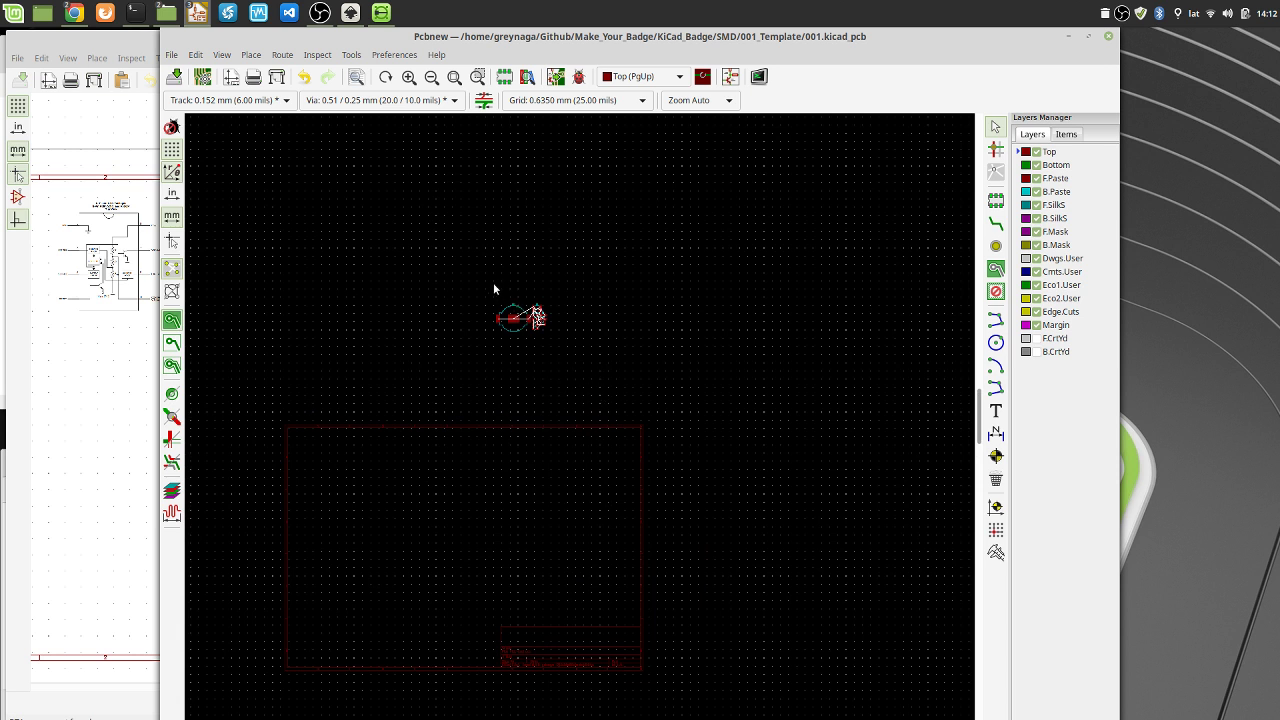
left_click_drag(483, 277, 560, 360)
key("m")
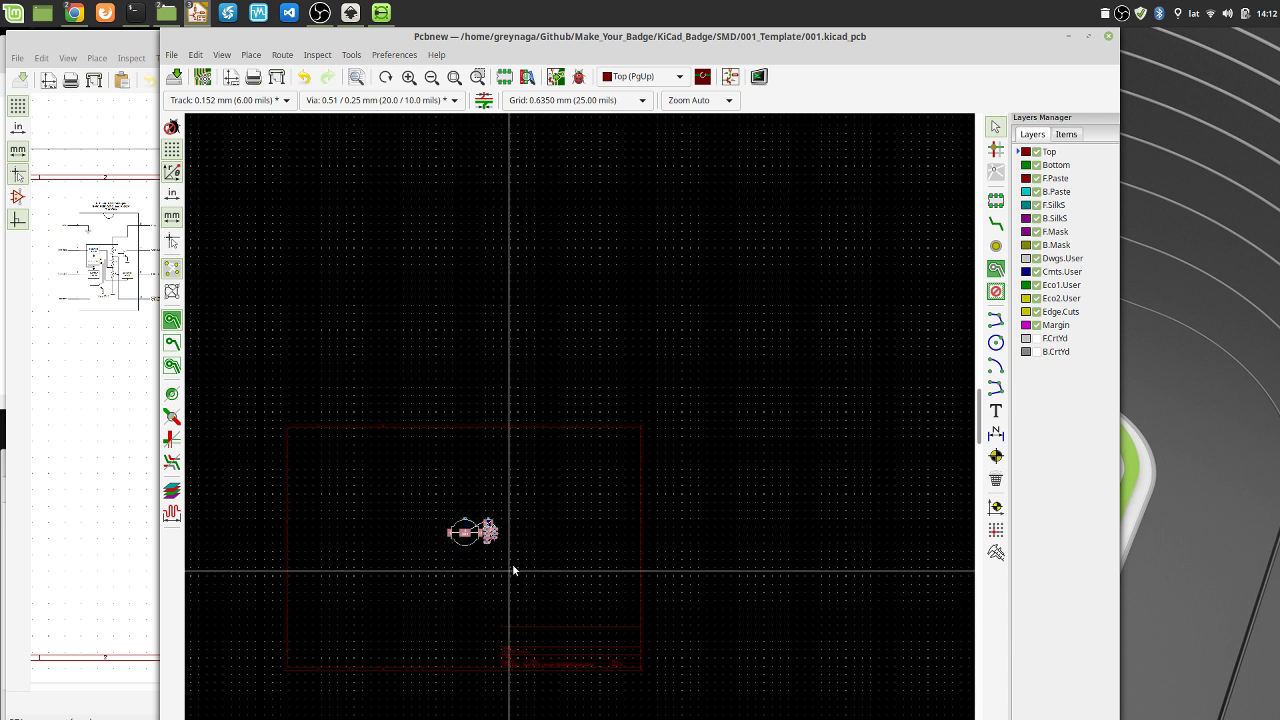
left_click(515, 564)
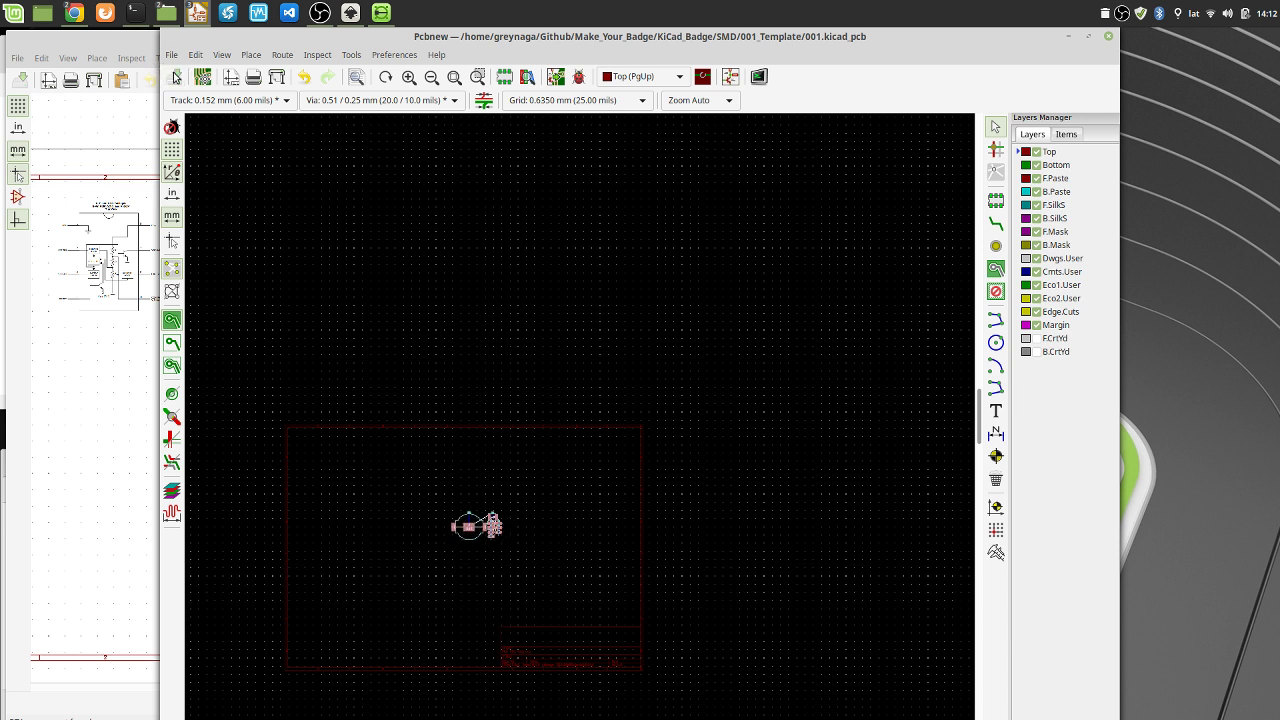
Try to view the board in the 3D Viewer
left_click(220, 57)
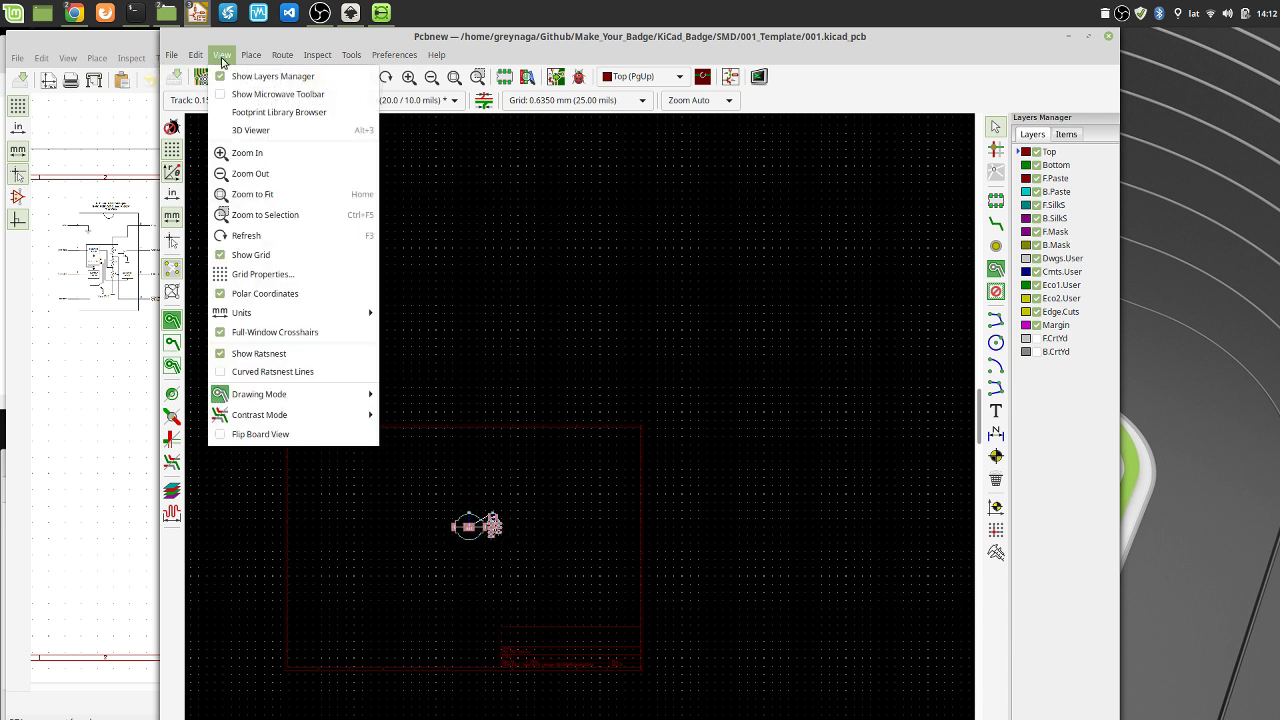
left_click(255, 130)
key("ctrl+alt+Right")
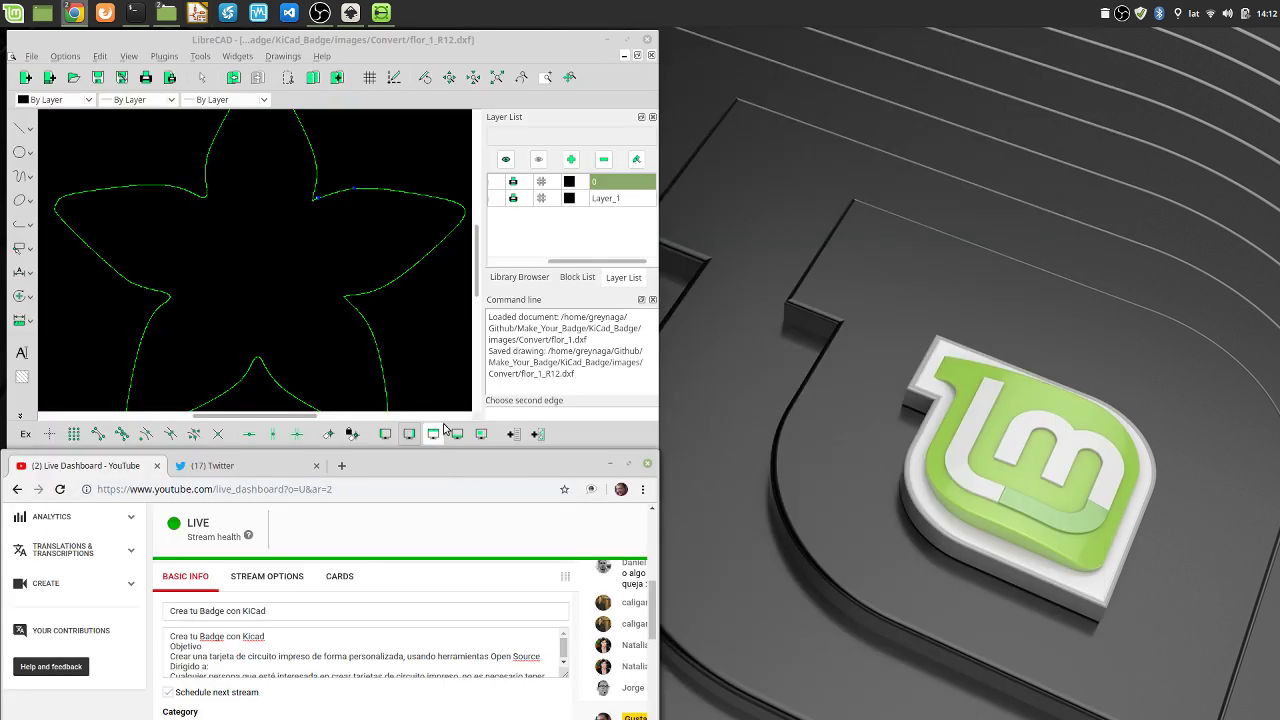
Cancel the active window selection and deselect the outline segments in LibreCAD's flor_1_R12.dxf, and return to KiCad
left_click(385, 42)
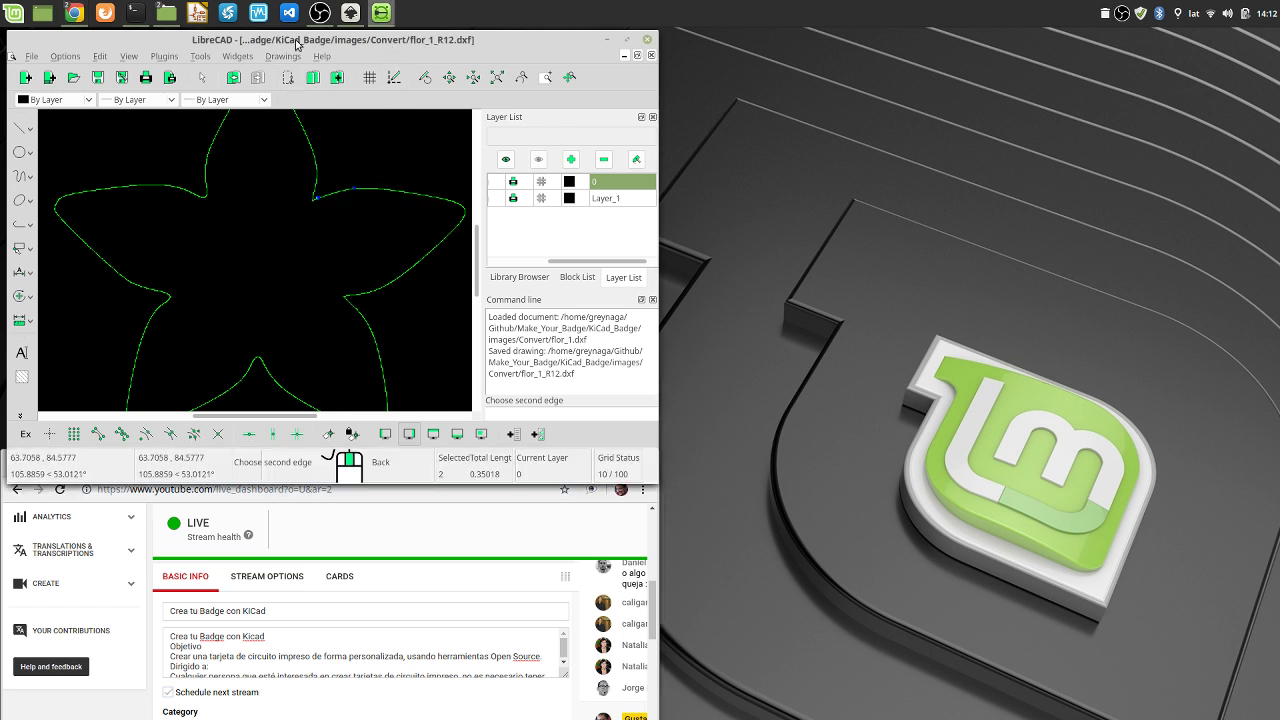
left_click_drag(310, 244, 341, 287)
key("Escape")
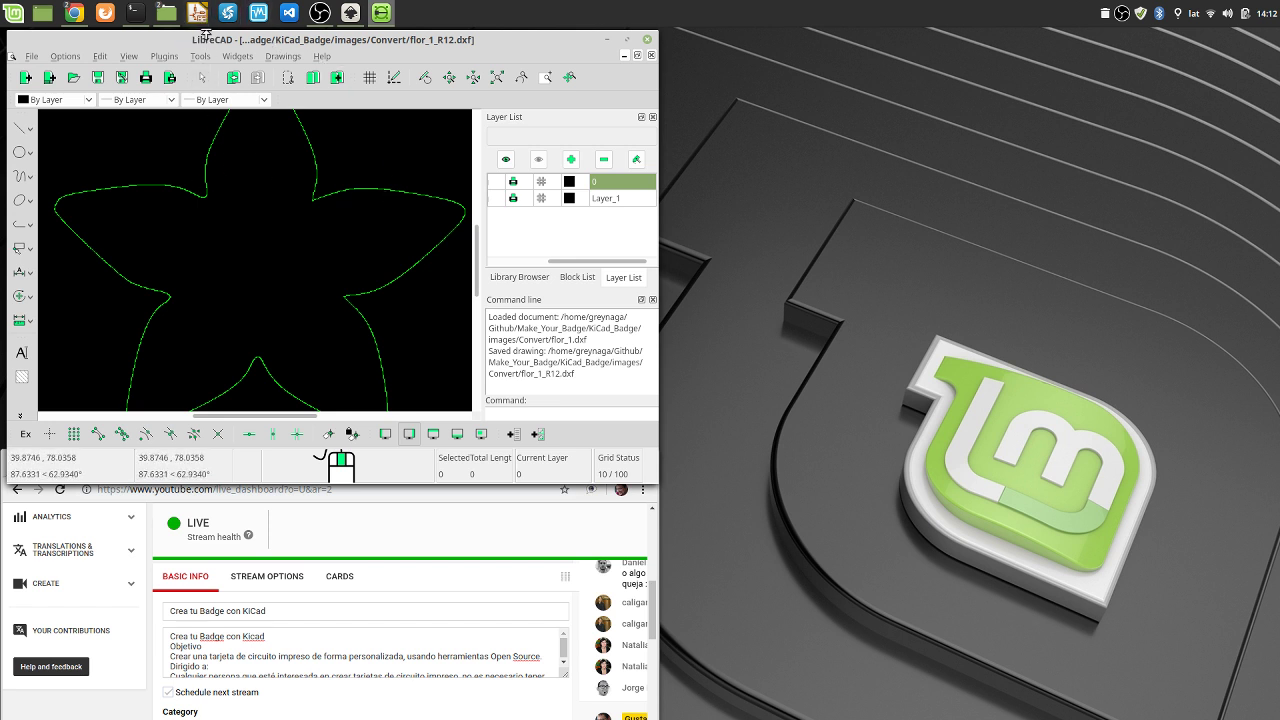
left_click(197, 12)
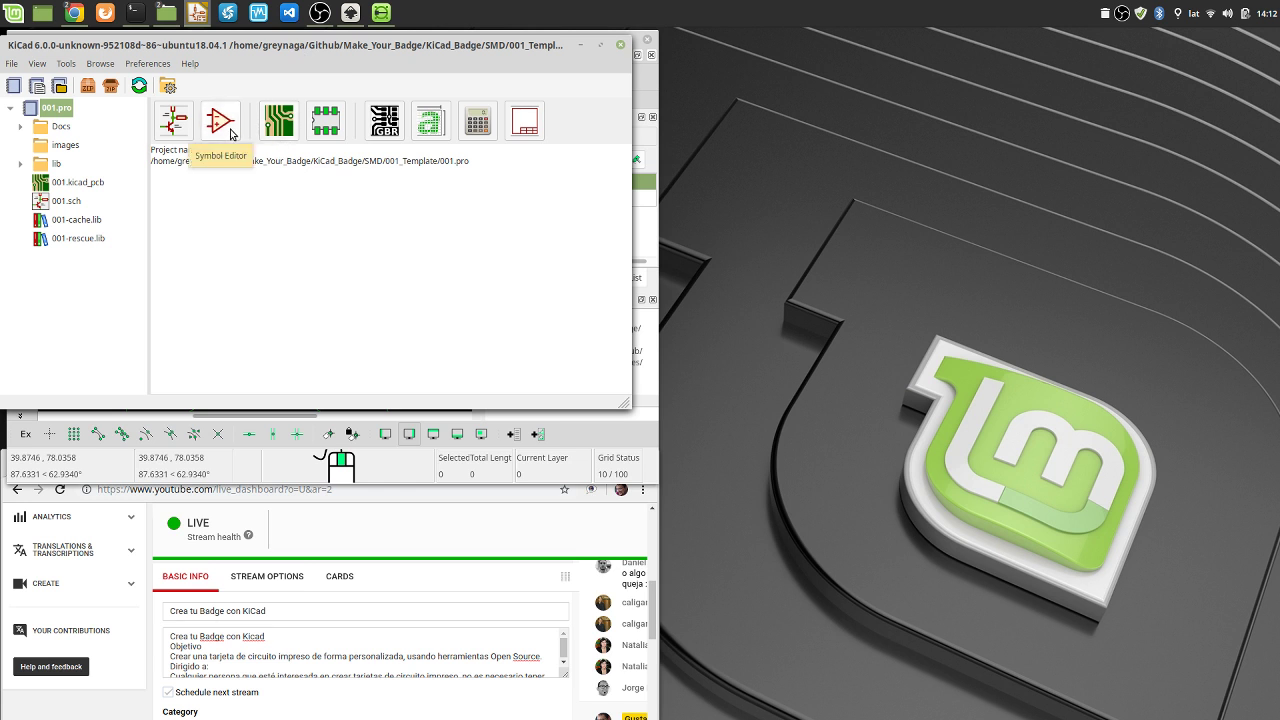
Reopen the board from the KiCad project manager, examine the footprints from an angle in the 3D Viewer, and close the viewer
left_click(280, 126)
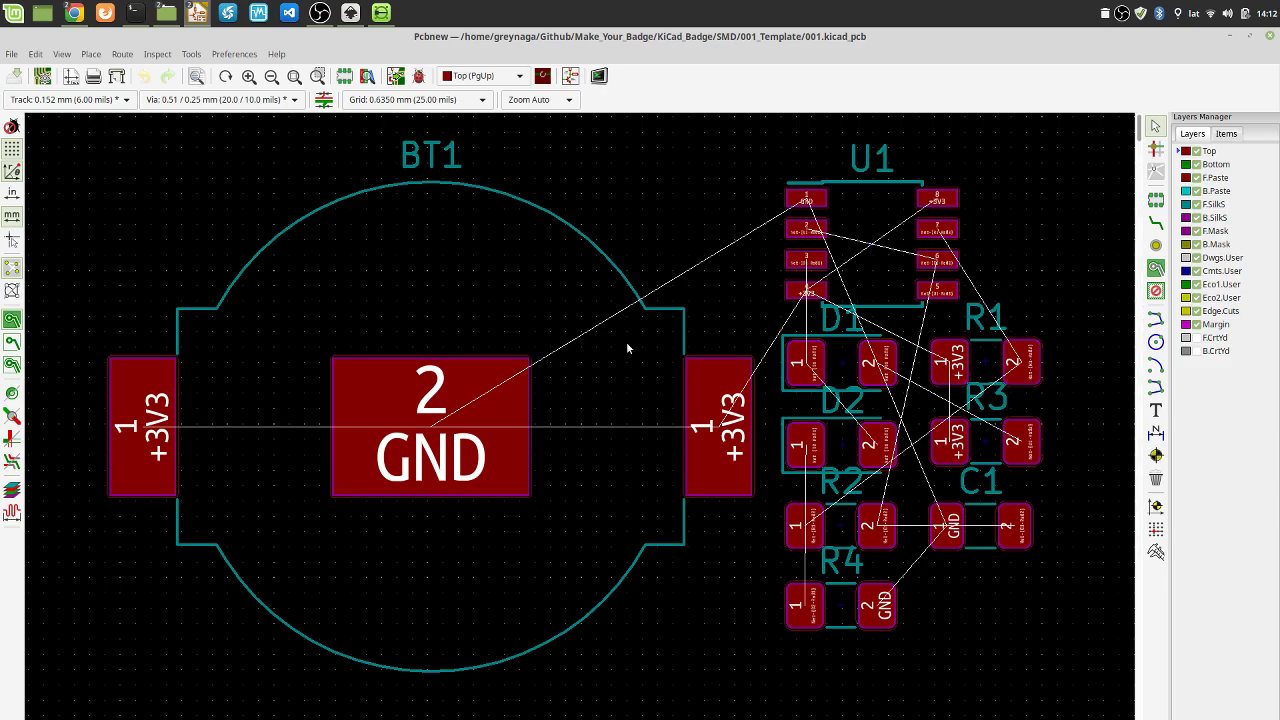
scroll(626, 341, "right", 5, "ctrl")
scroll(425, 483, "down", 3)
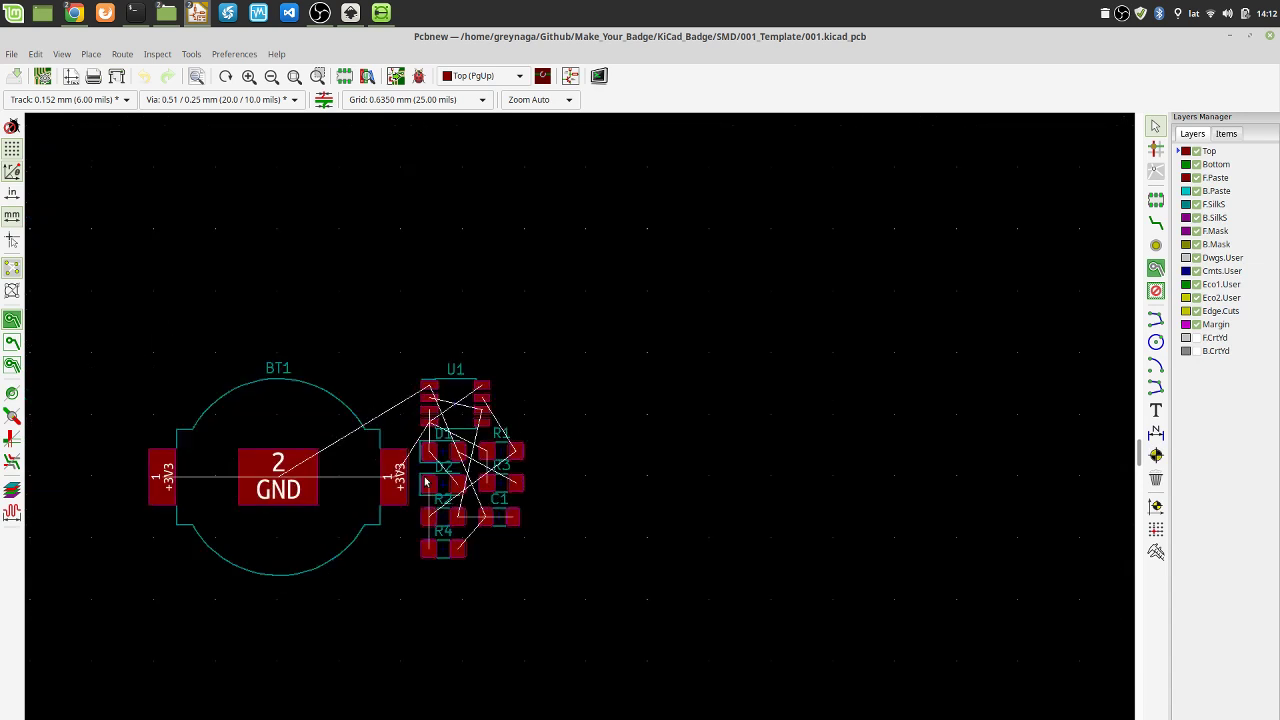
scroll(425, 483, "down", 2)
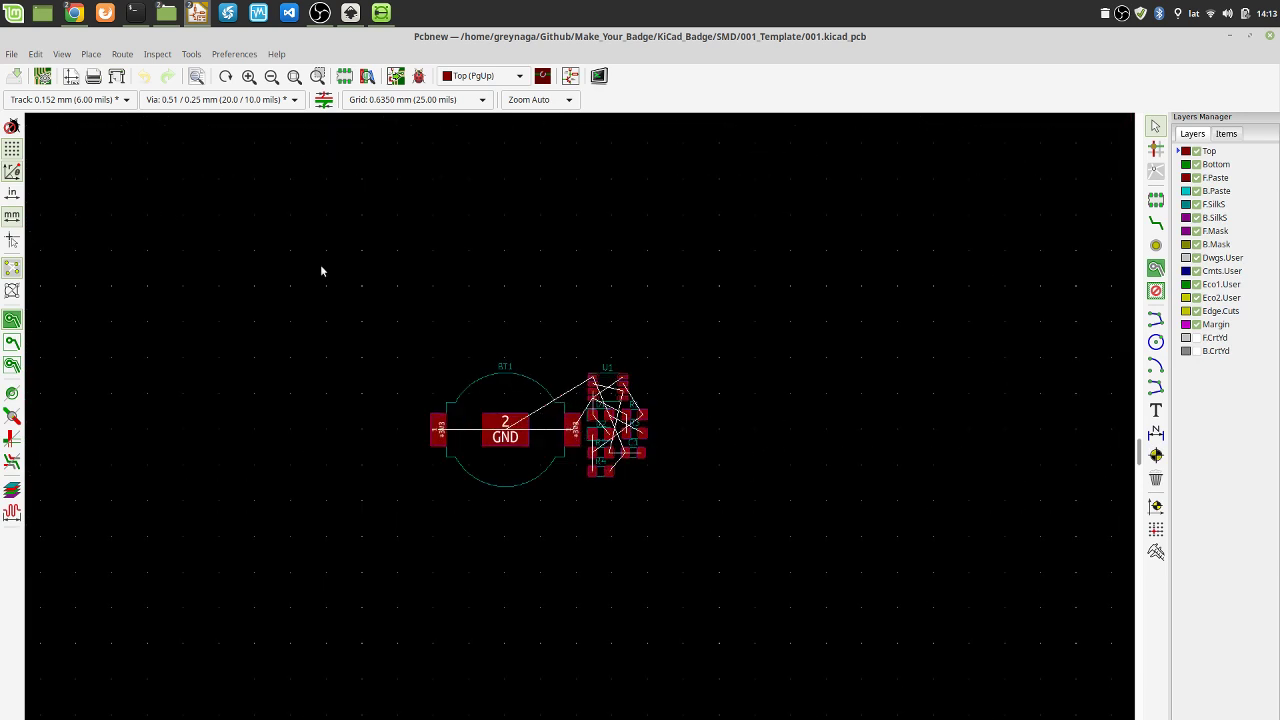
left_click(62, 54)
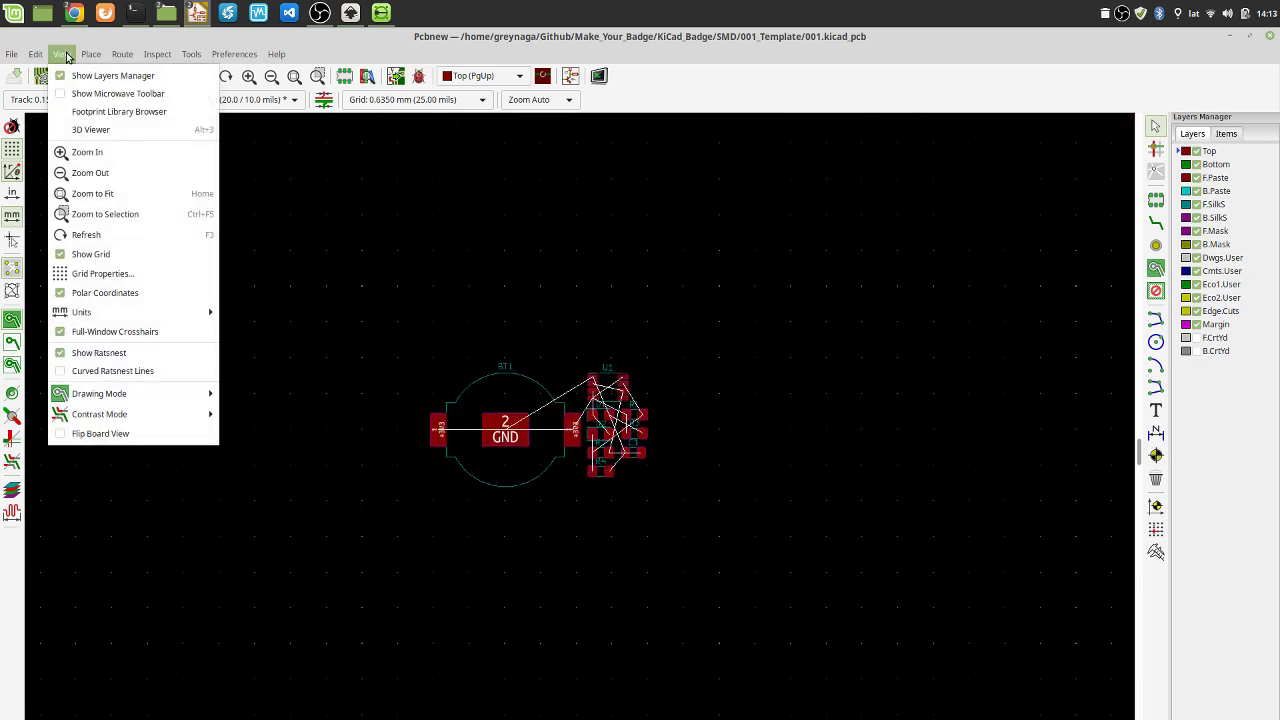
left_click(96, 130)
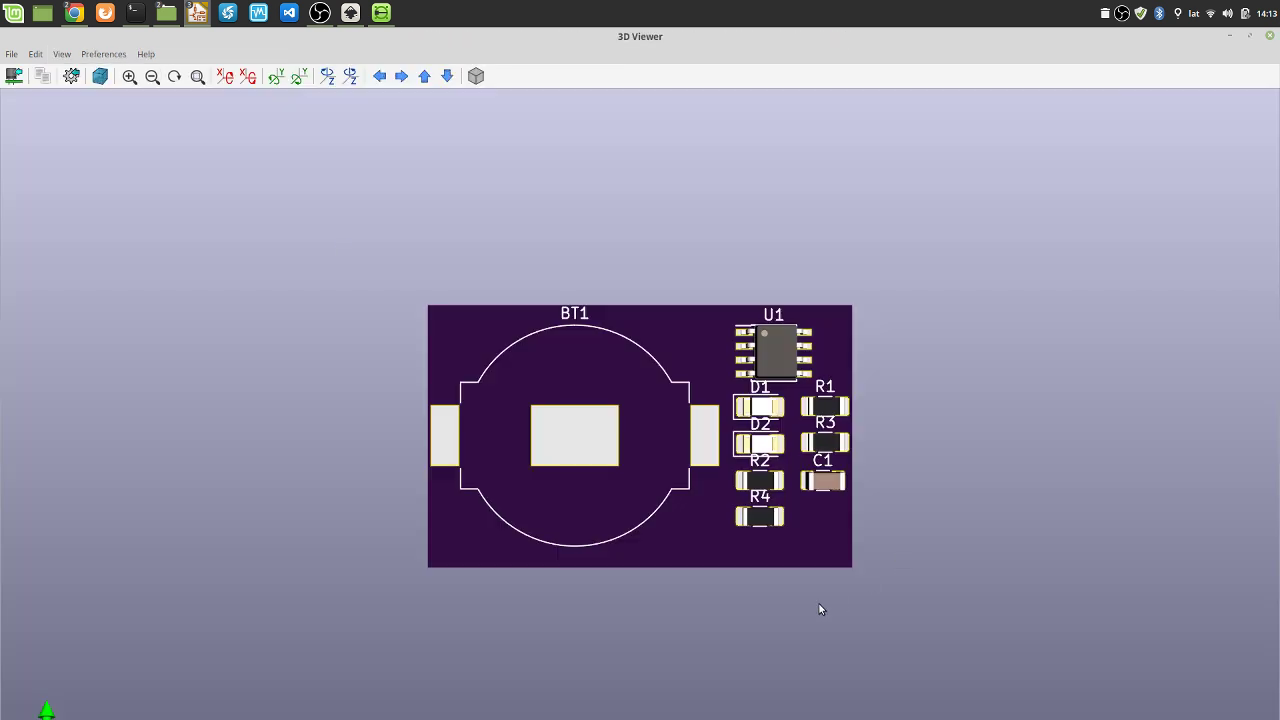
left_click_drag(819, 609, 601, 483)
scroll(758, 471, "down", 2)
scroll(755, 476, "up", 3)
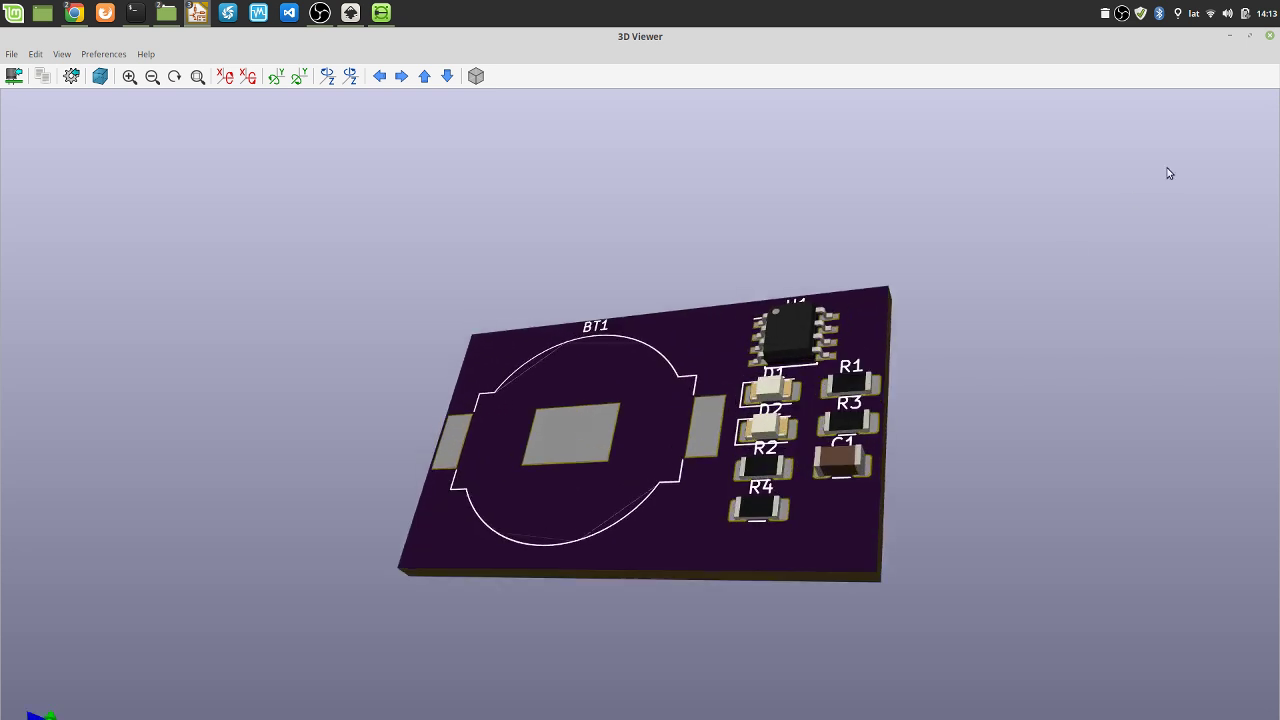
left_click(1270, 37)
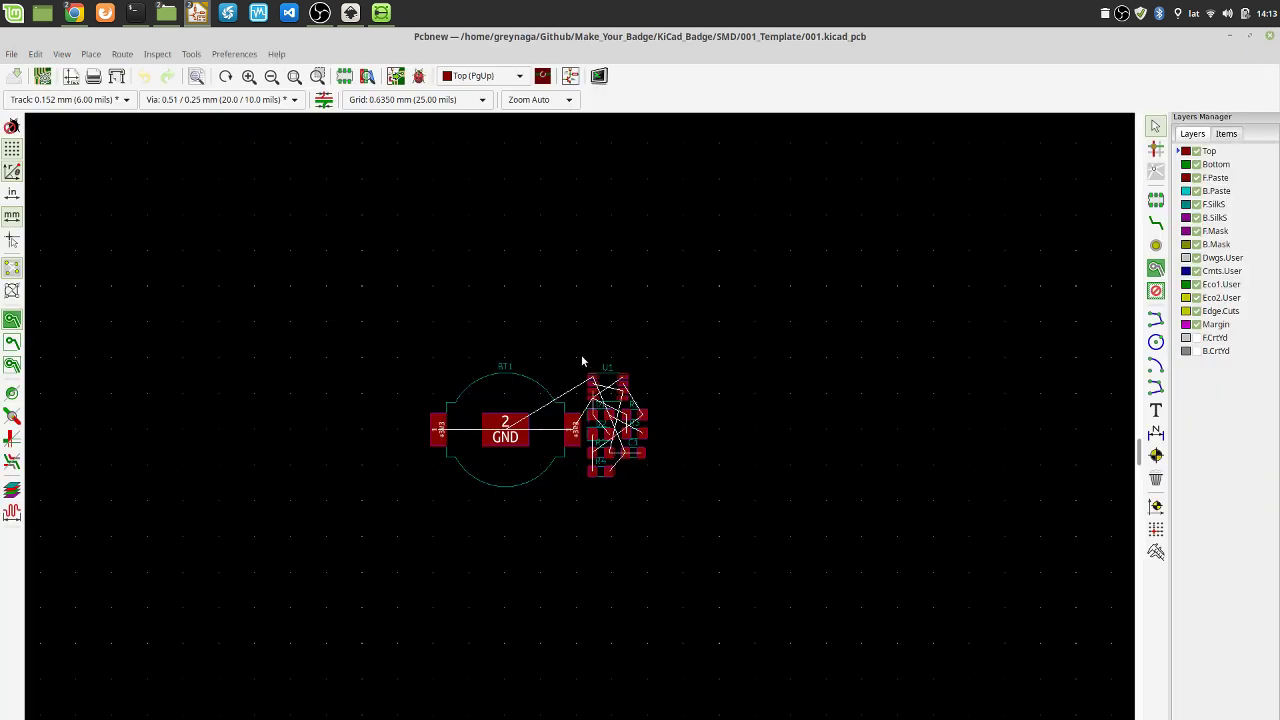
Restore the PCB editor from full-screen size and move its window aside, with the whole drawing sheet in view
scroll(580, 437, "down", 2)
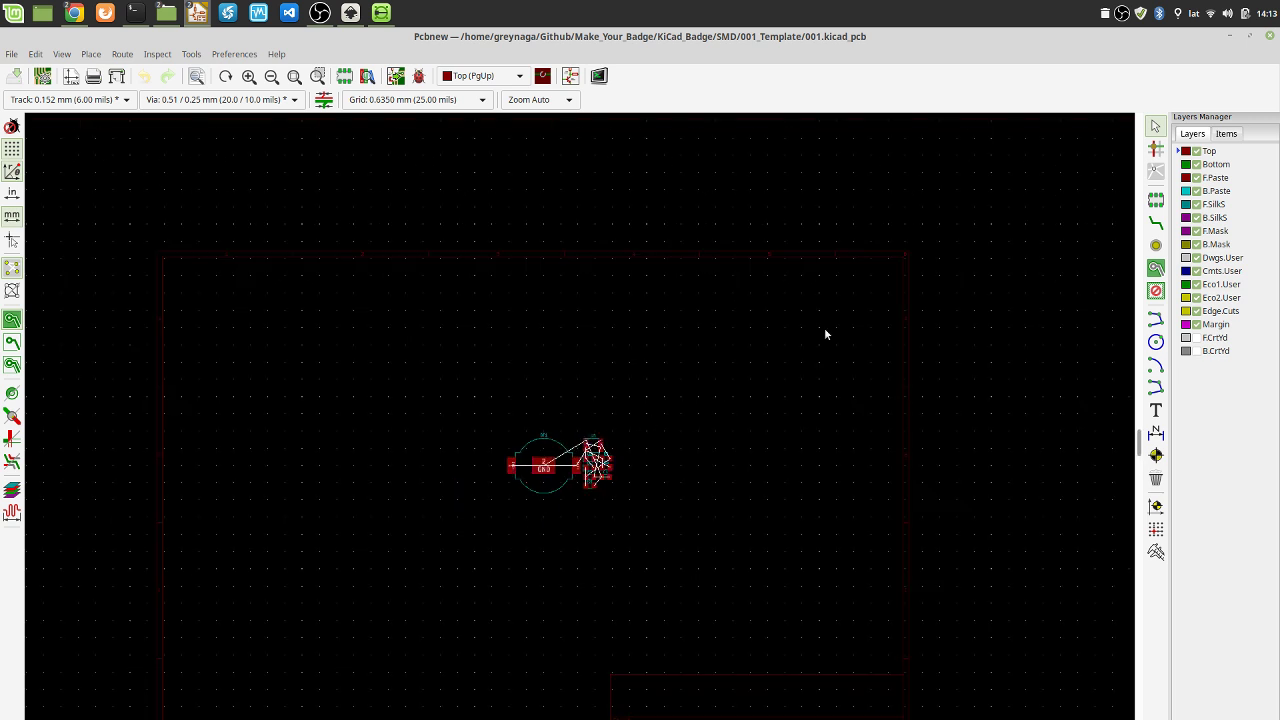
left_click(1249, 36)
middle_click_drag(783, 412, 645, 406)
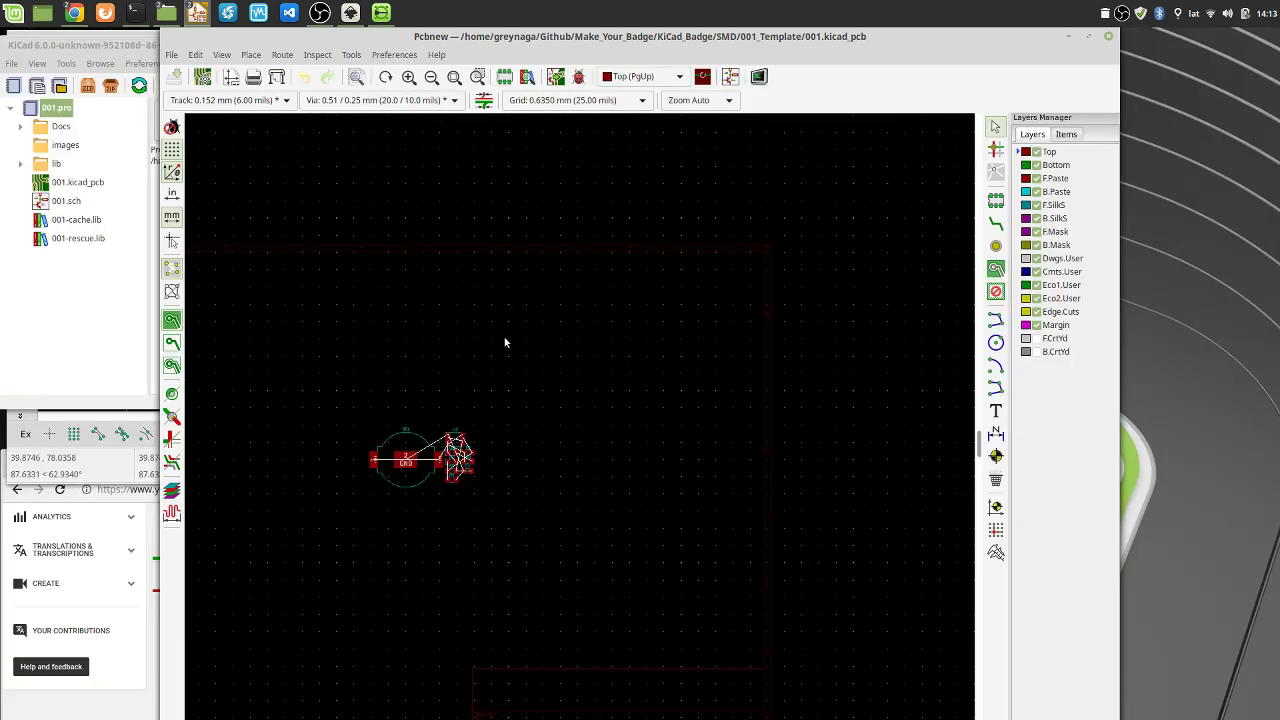
left_click_drag(608, 34, 453, 34)
scroll(423, 431, "down", 2)
scroll(376, 491, "up", 1)
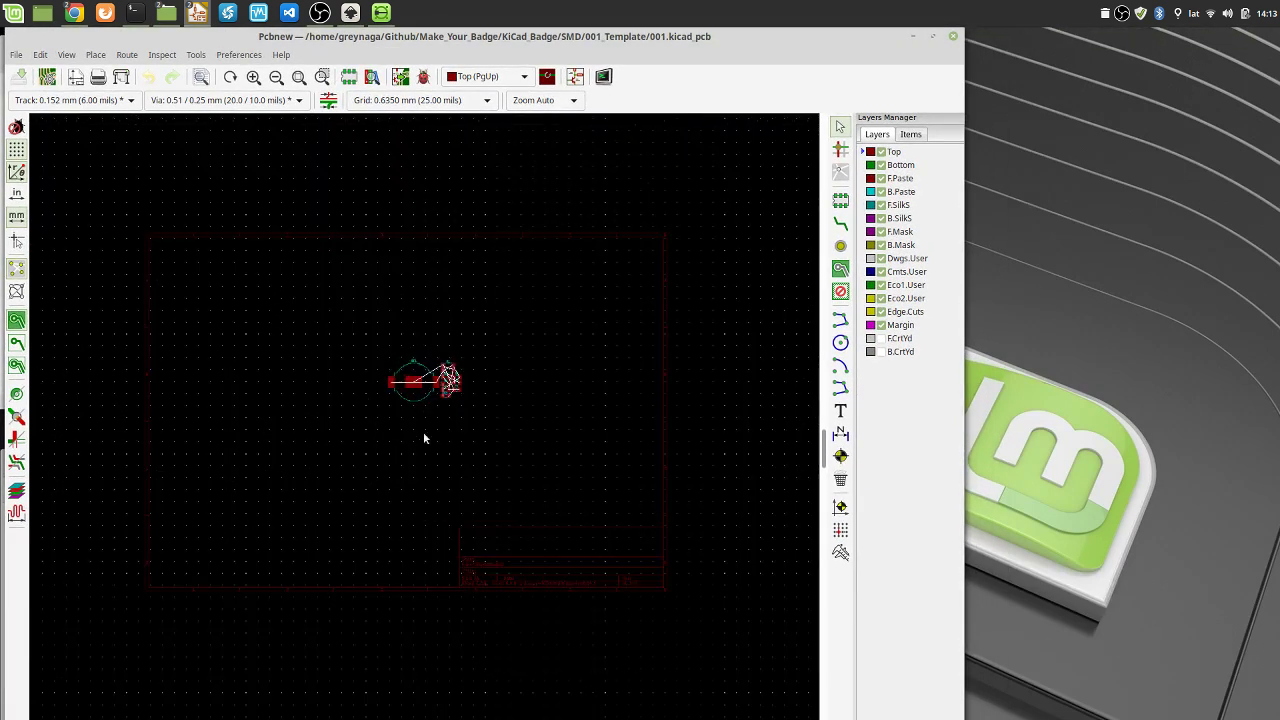
Choose flor_1_R12.dxf from Make_Your_Badge/KiCad_Badge/images/Convert as the vector graphics file to import
left_click(16, 55)
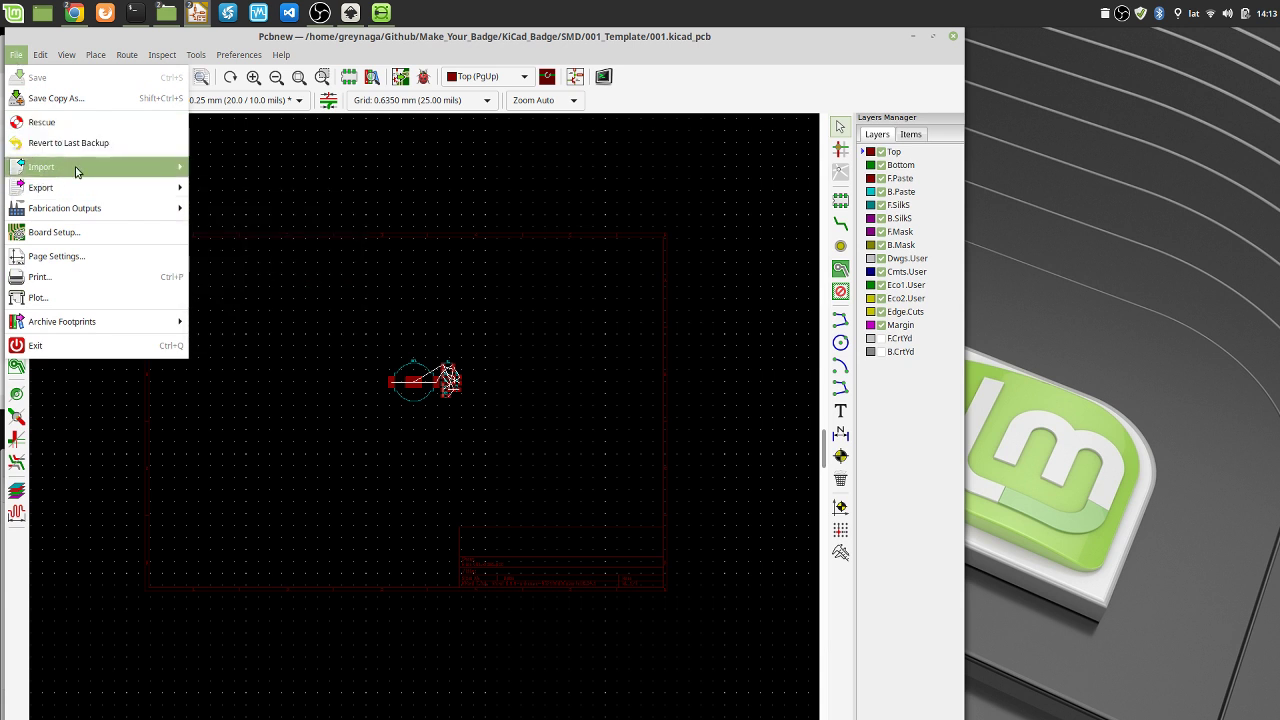
mouse_move(77, 172)
left_click(246, 206)
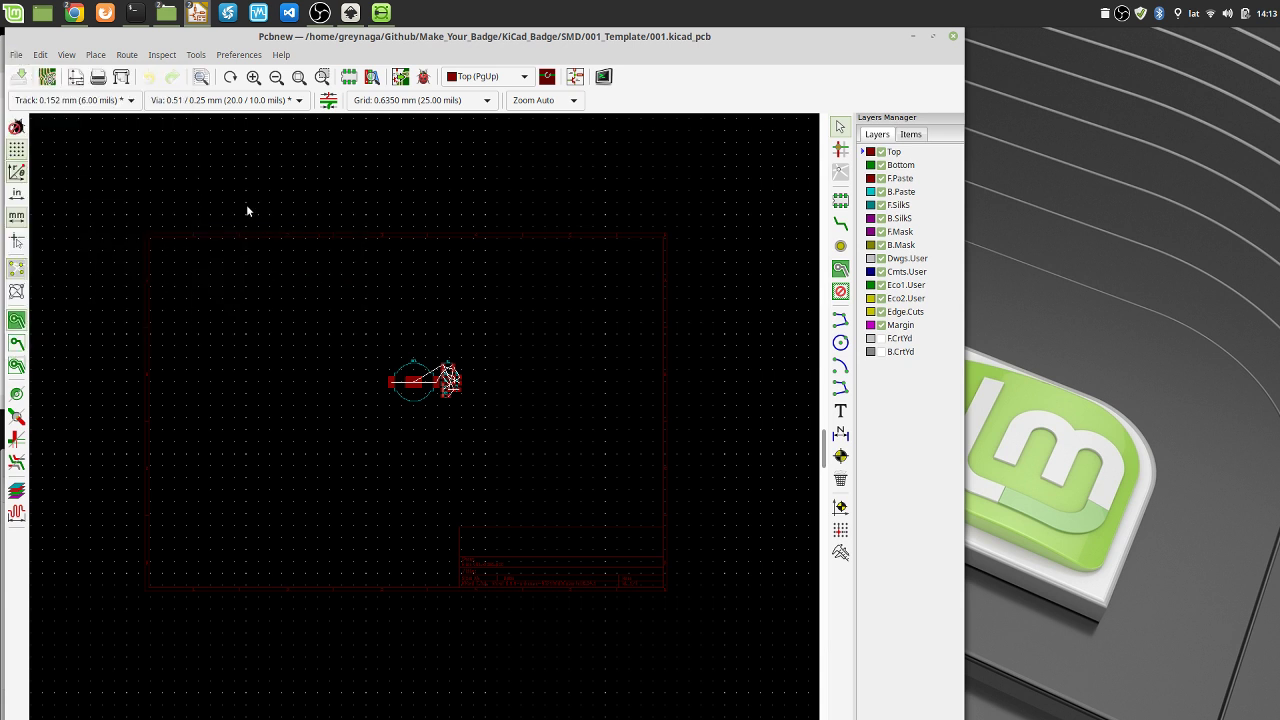
left_click(604, 323)
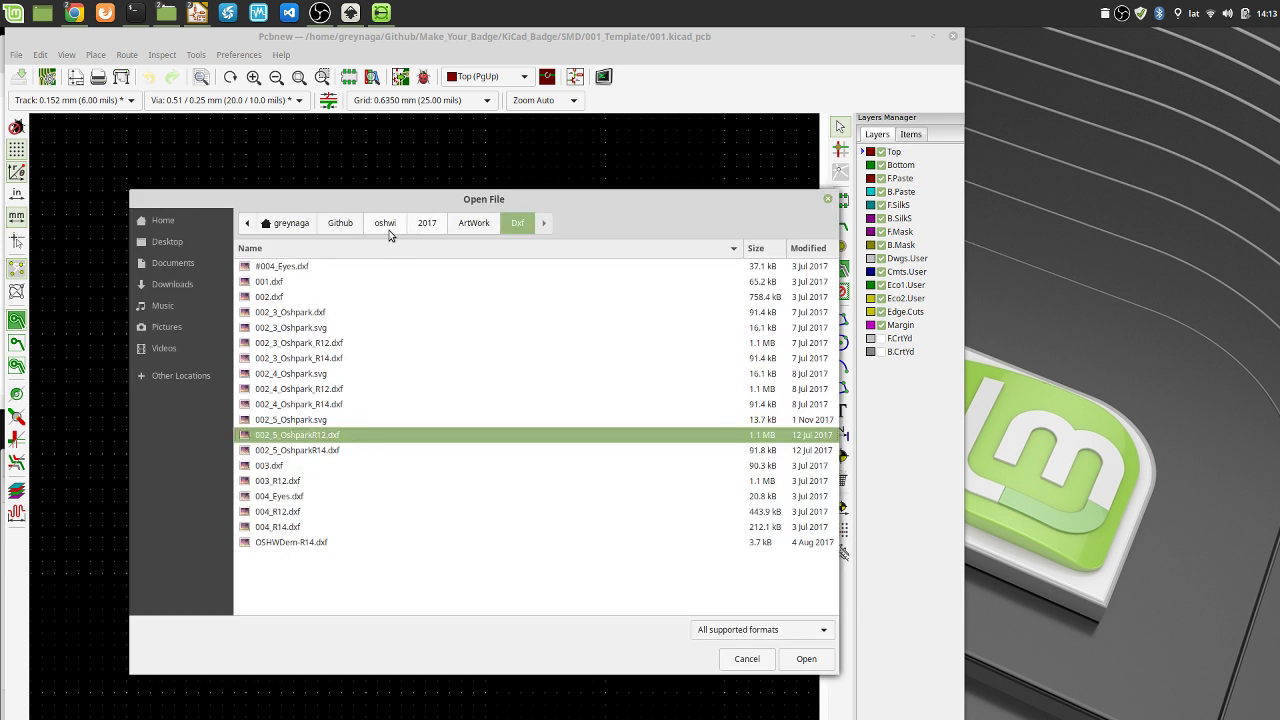
left_click(352, 226)
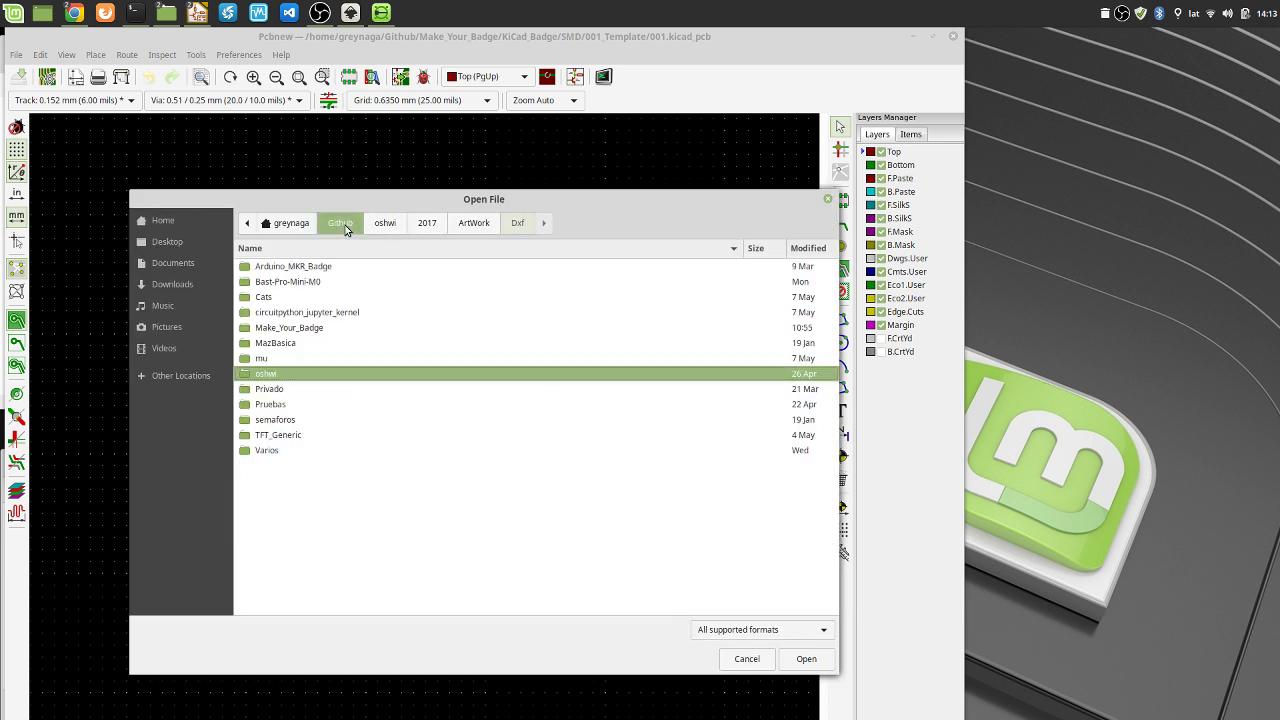
double_click(319, 331)
double_click(294, 287)
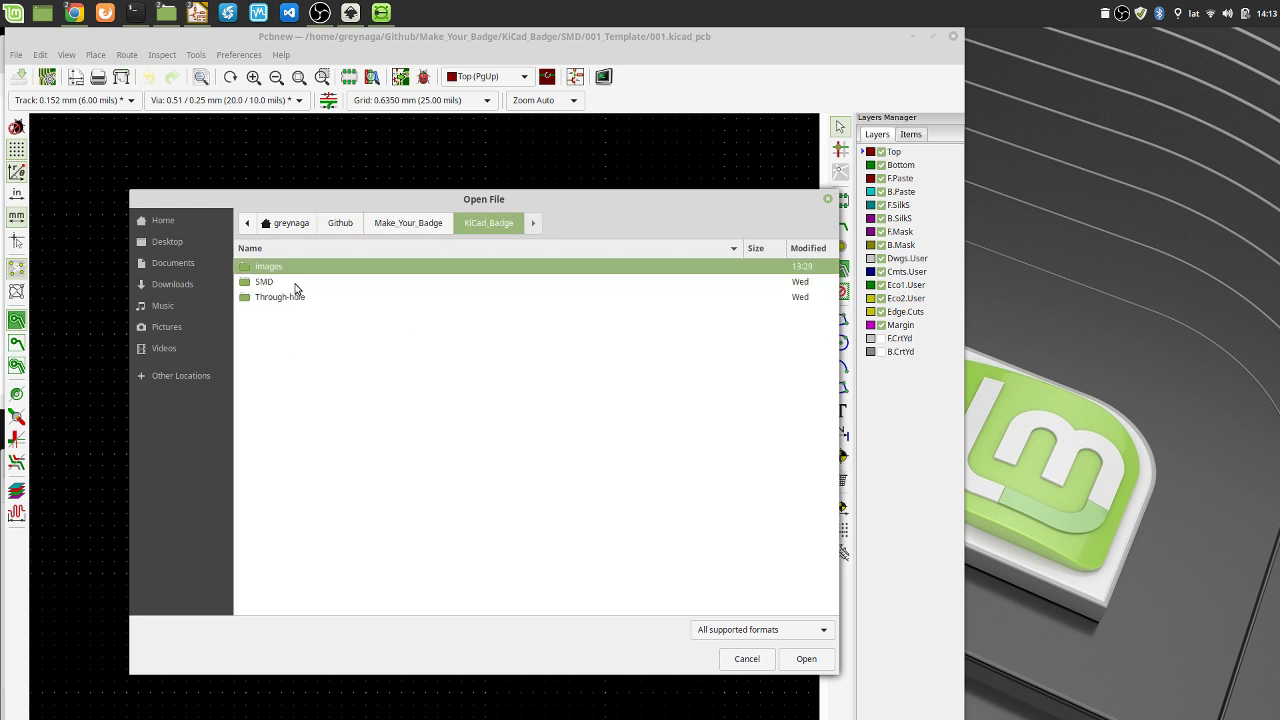
double_click(272, 287)
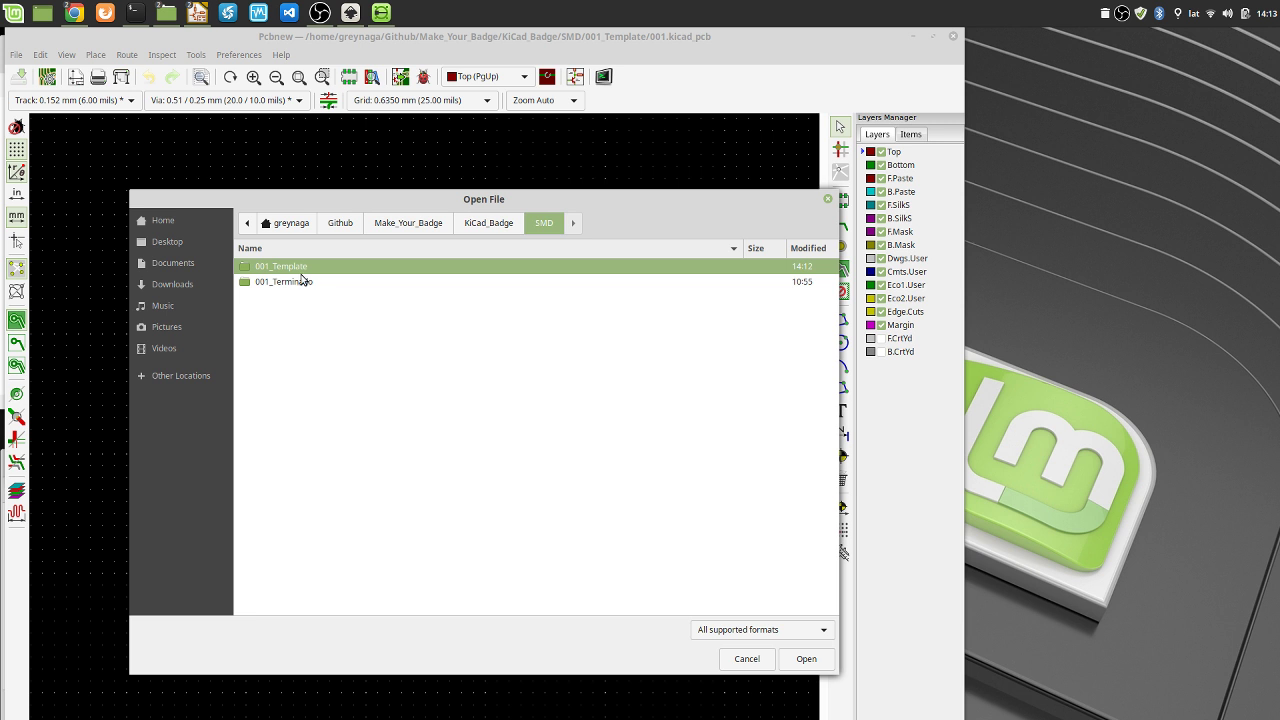
left_click(485, 221)
double_click(289, 268)
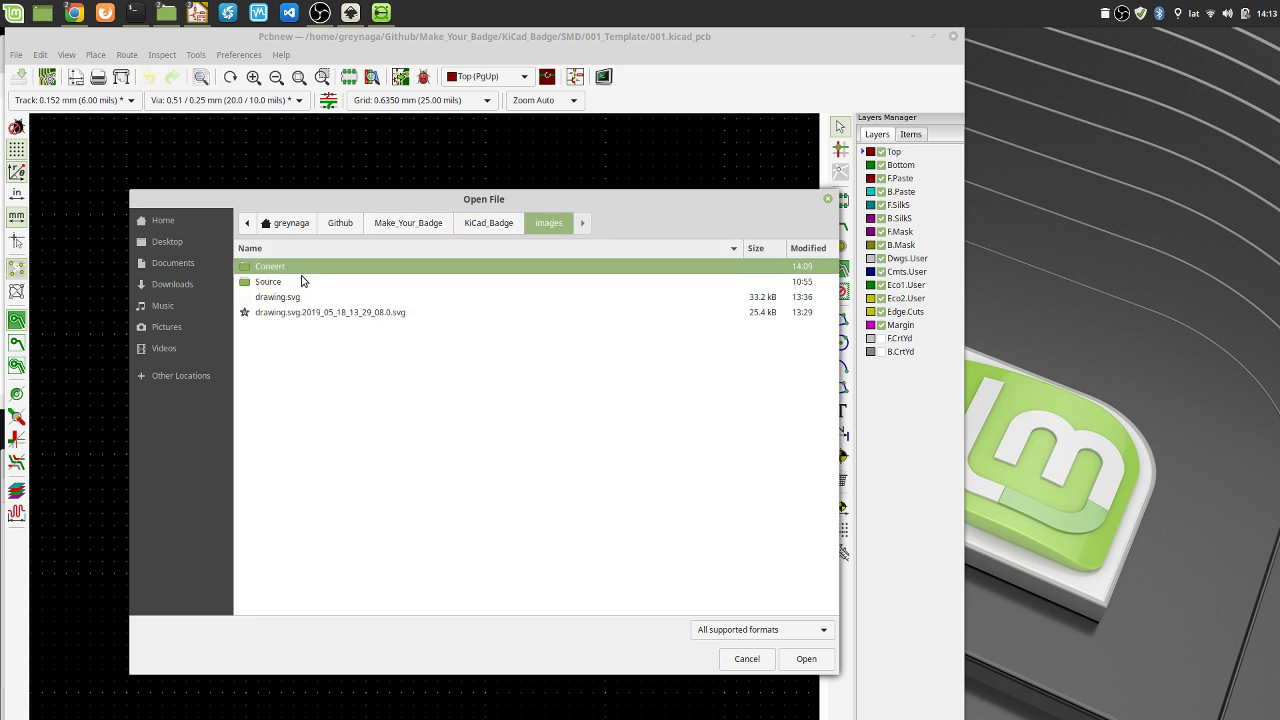
double_click(270, 266)
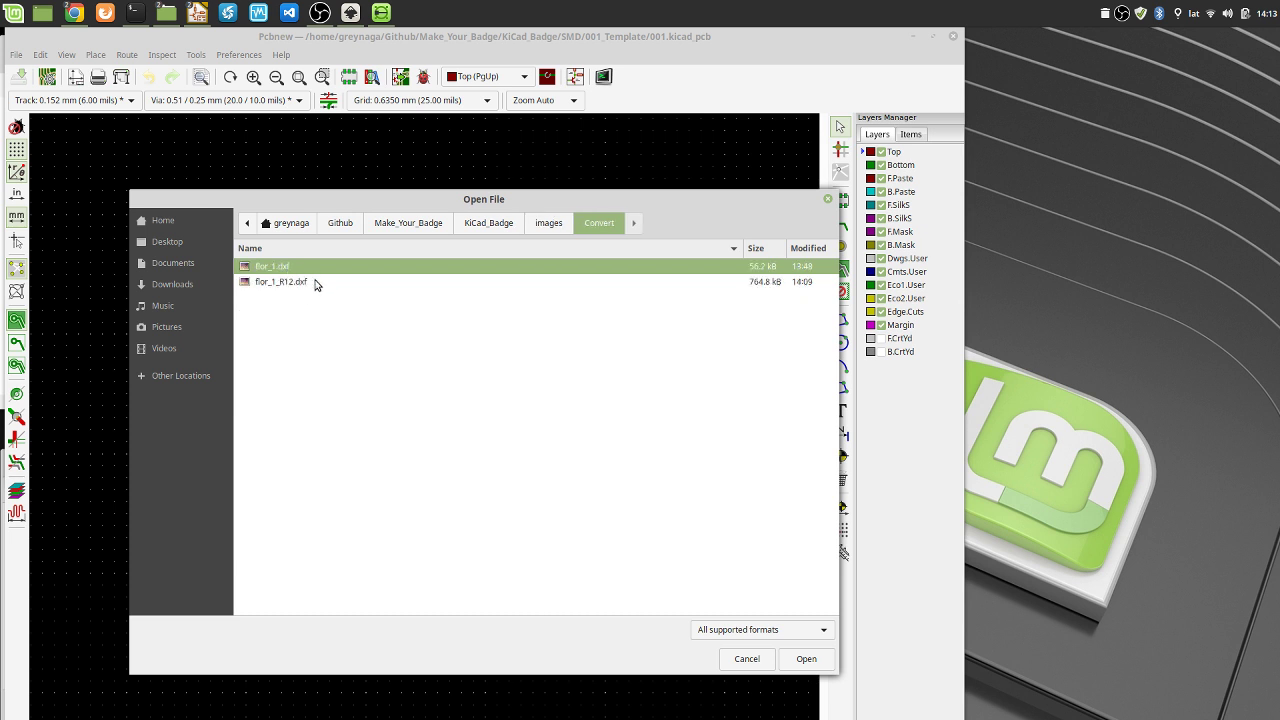
left_click(294, 284)
left_click(806, 659)
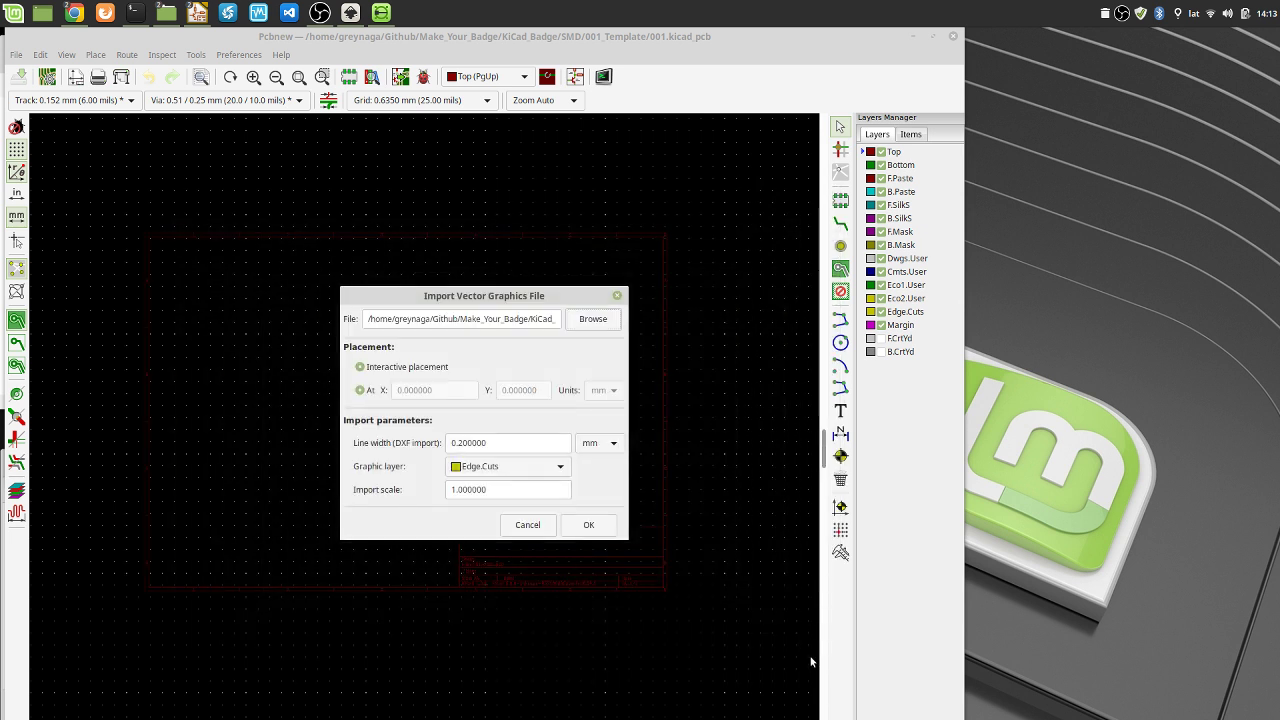
Import the flower on Edge.Cuts with 0.2 mm line width and scale 1, place it around the footprints, and save the board
left_click(586, 526)
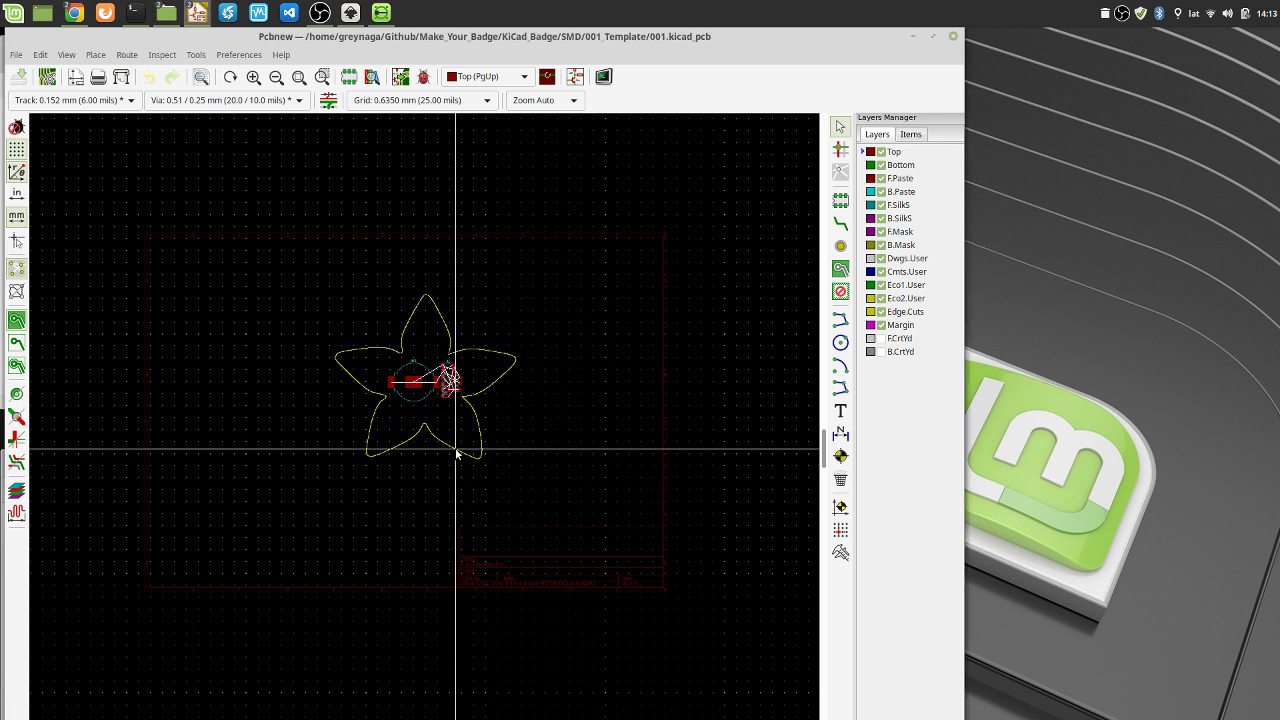
left_click(456, 449)
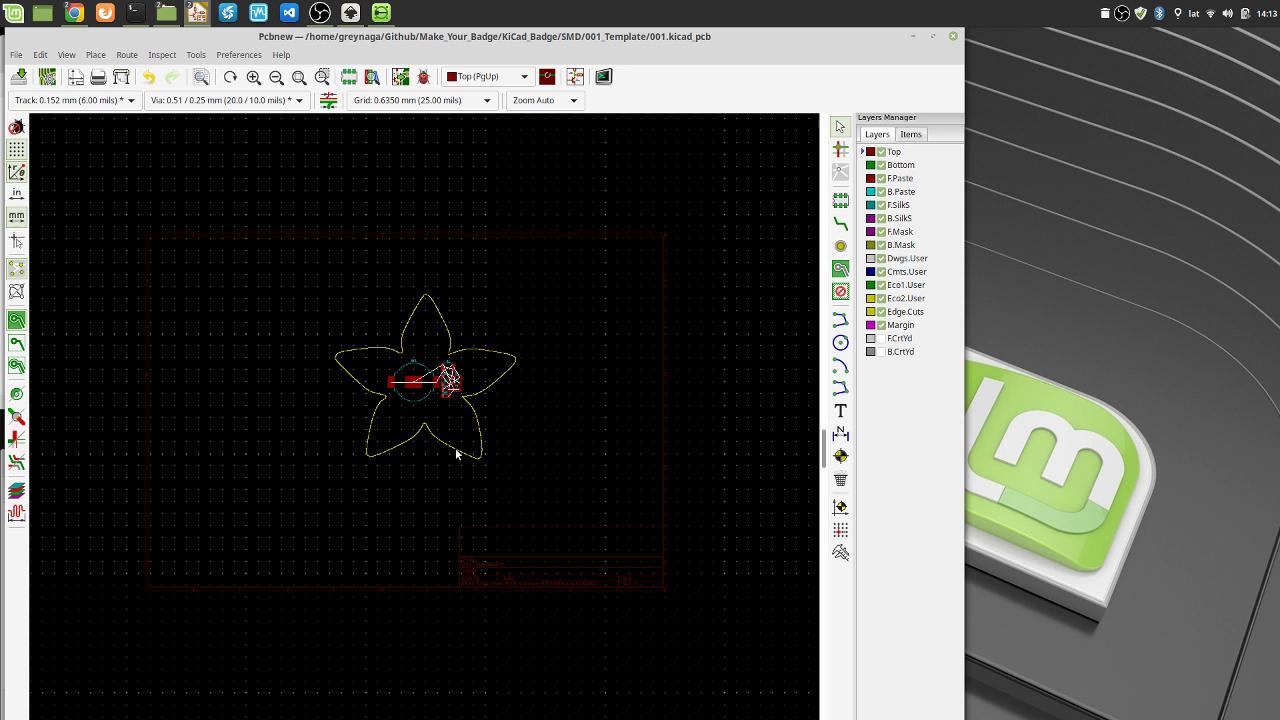
left_click(18, 77)
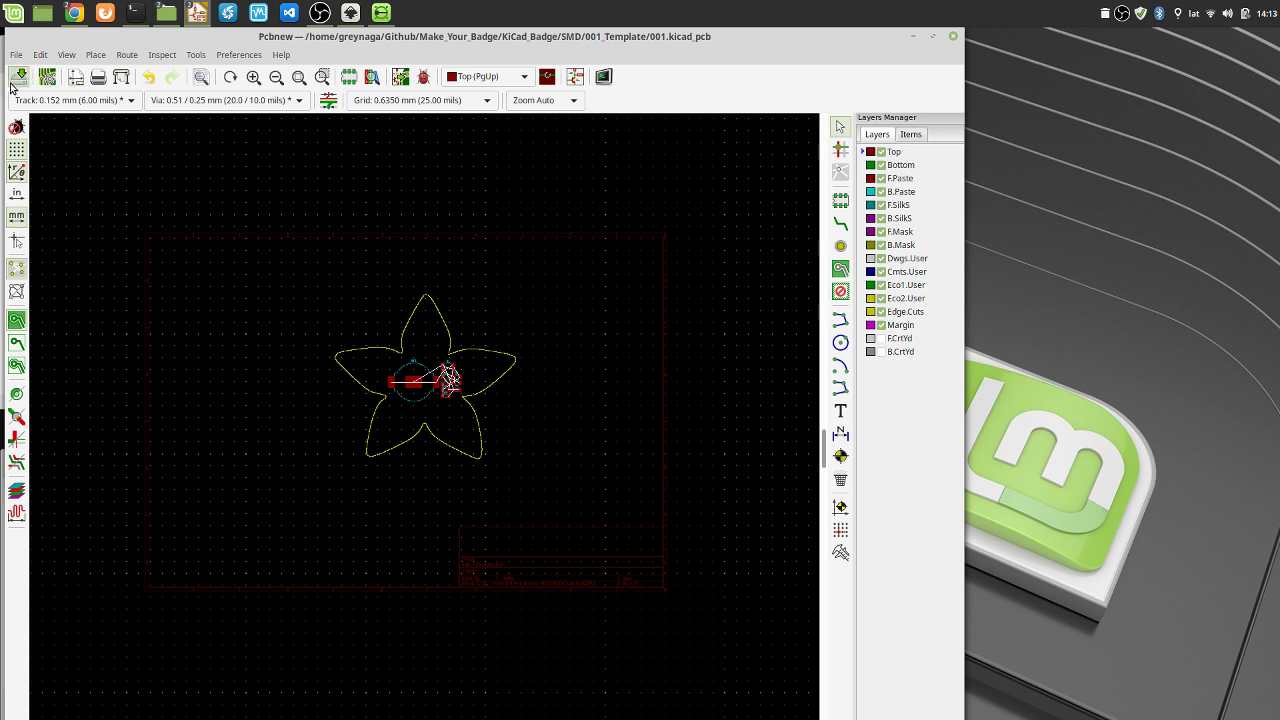
Try to view the flower-outlined board in the 3D Viewer, reopening the PCB from the KiCad project manager for a second attempt
left_click(75, 58)
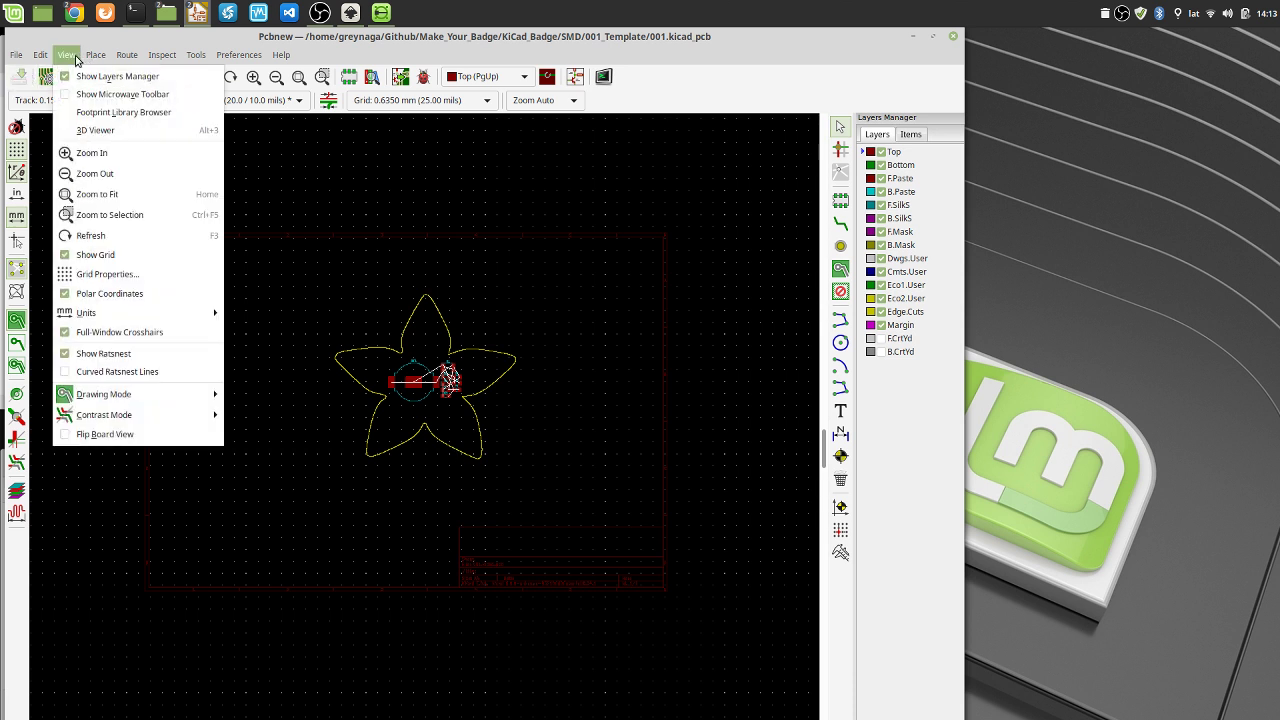
left_click(91, 134)
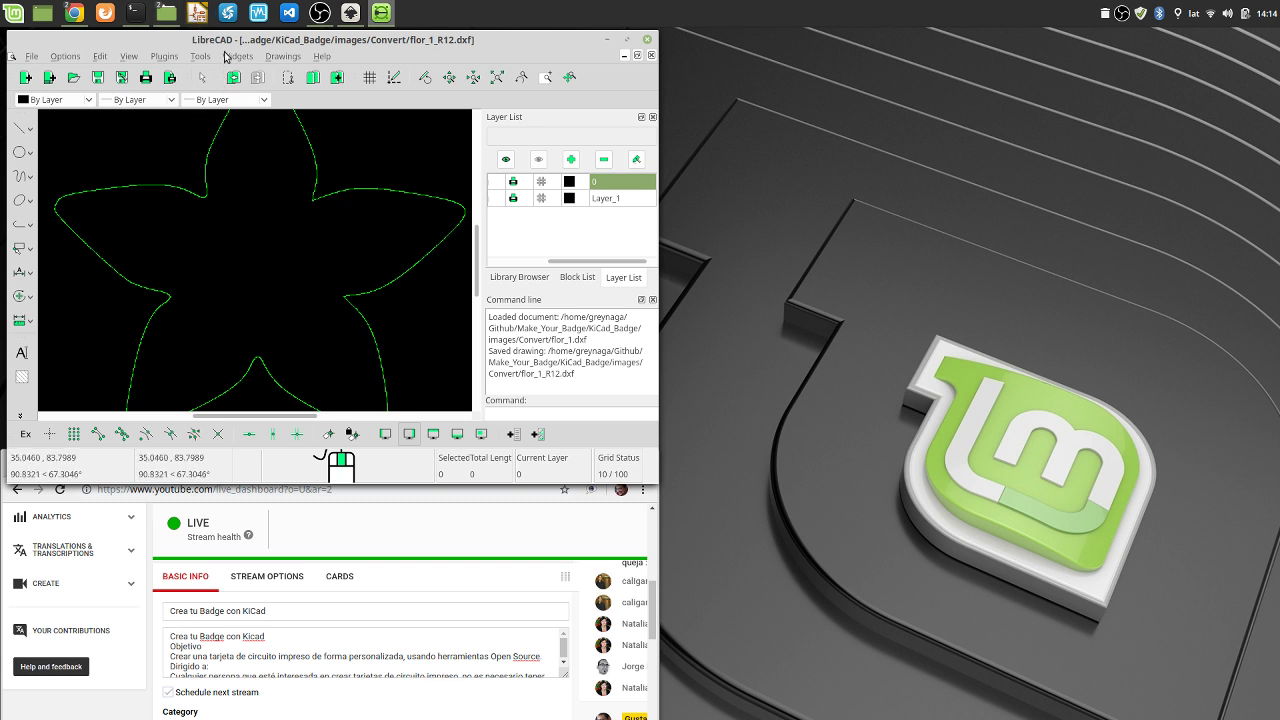
left_click(197, 12)
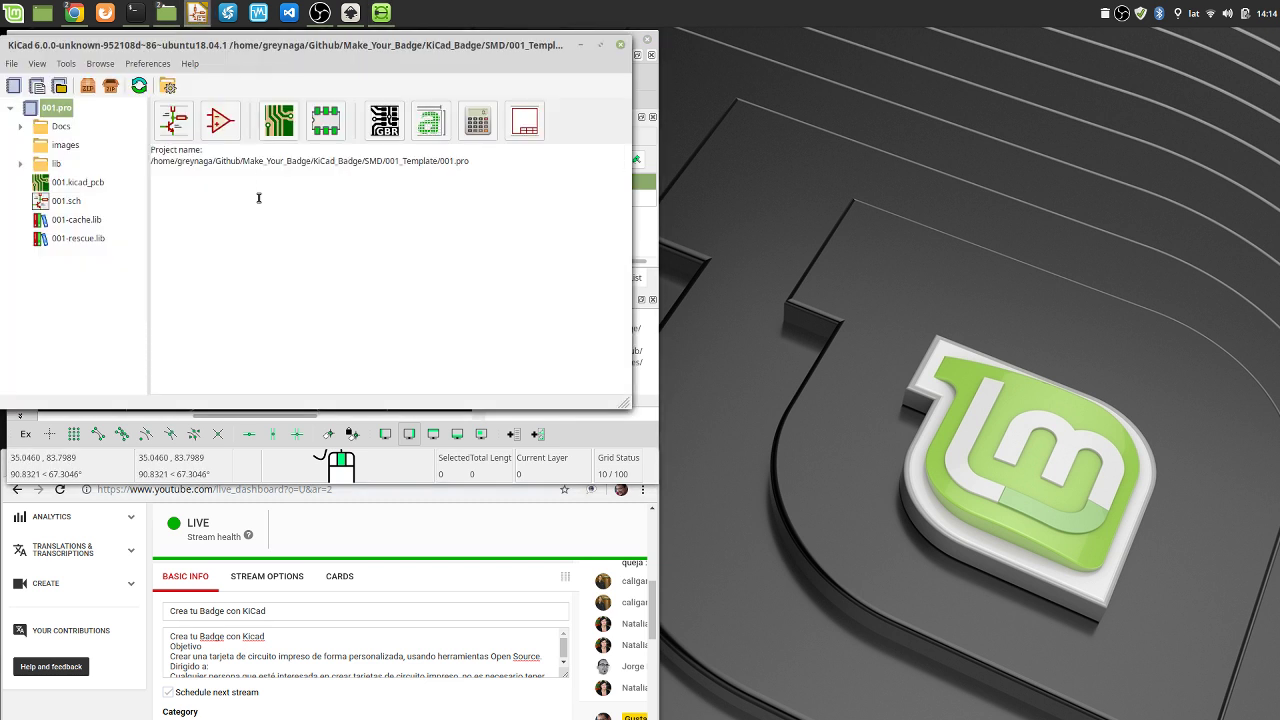
left_click(279, 120)
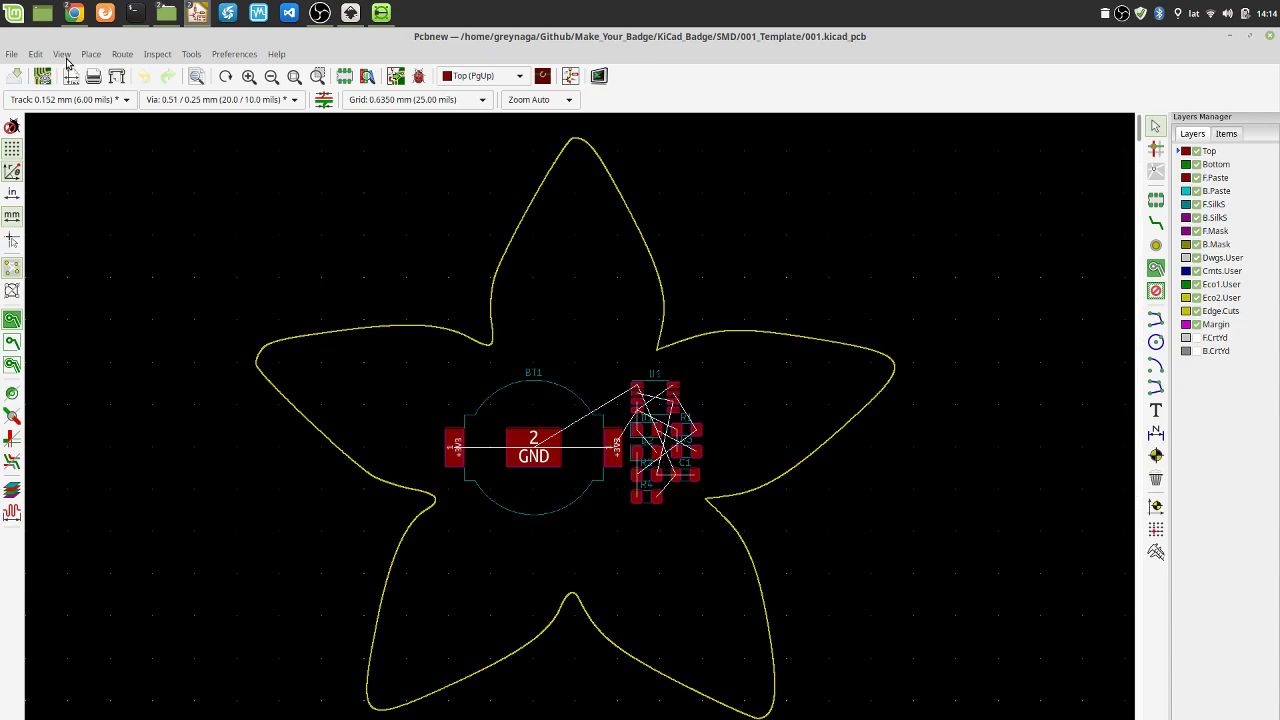
left_click(62, 55)
left_click(89, 128)
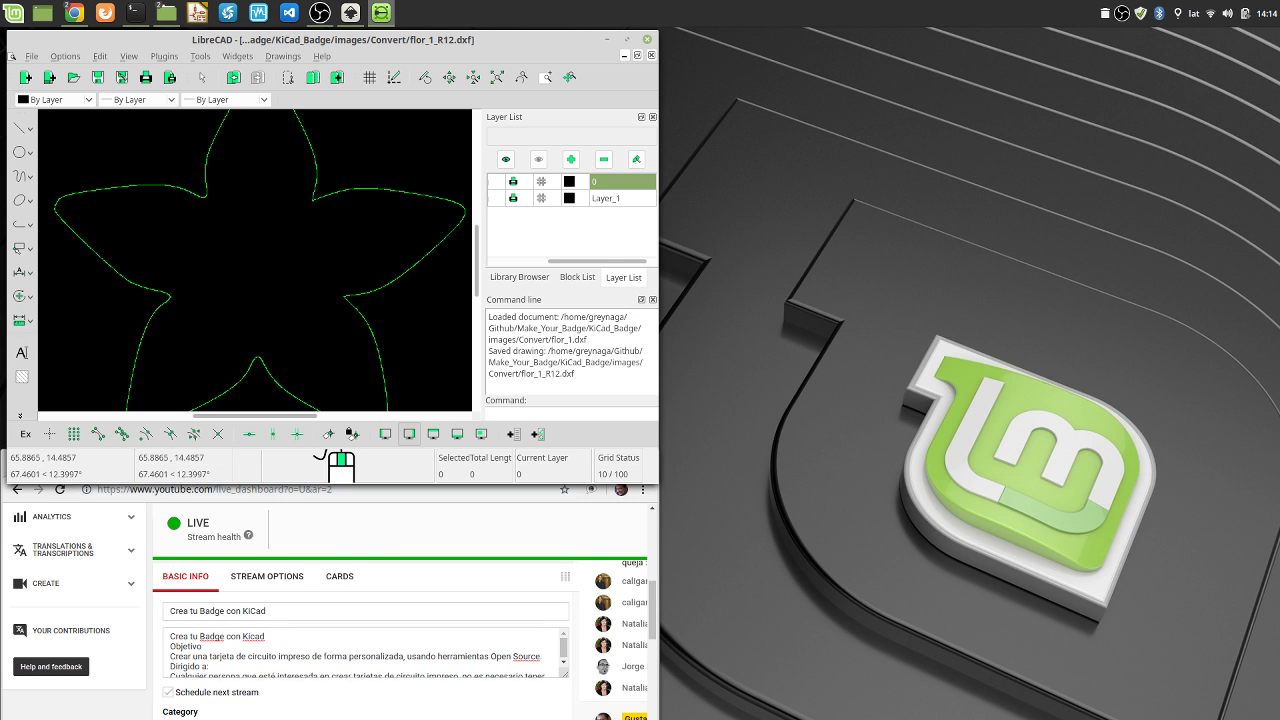
Switch to the browser, widen the YouTube live dashboard window, and read the live chat messages
left_click_drag(657, 682, 804, 681)
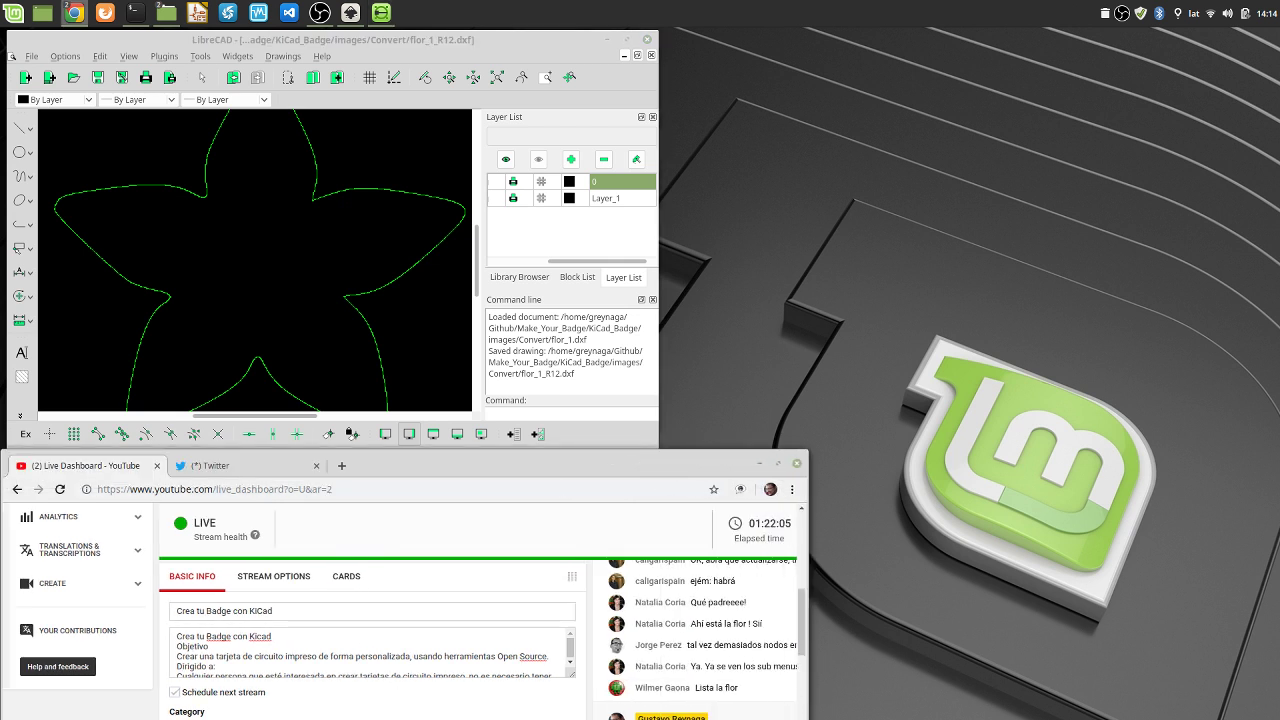
scroll(400, 610, "right", 2)
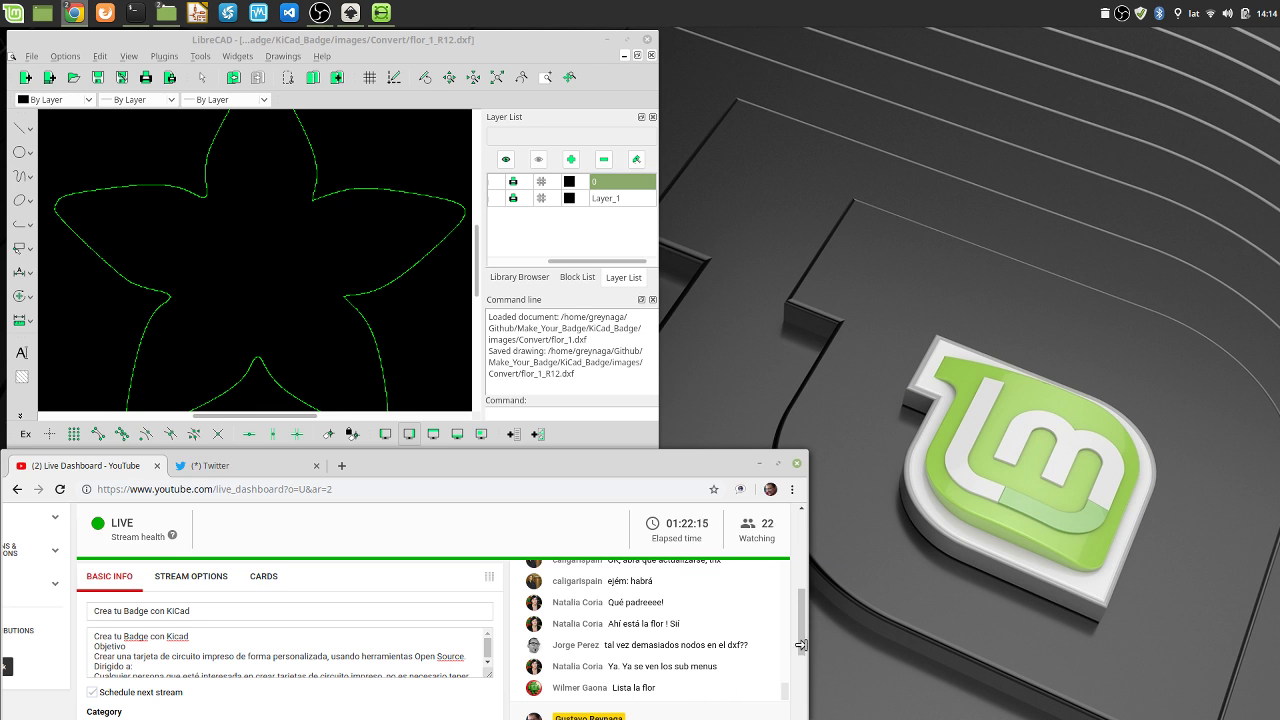
Switch to LibreCAD and examine the whole flower outline in flor_1_R12.dxf
left_click(395, 58)
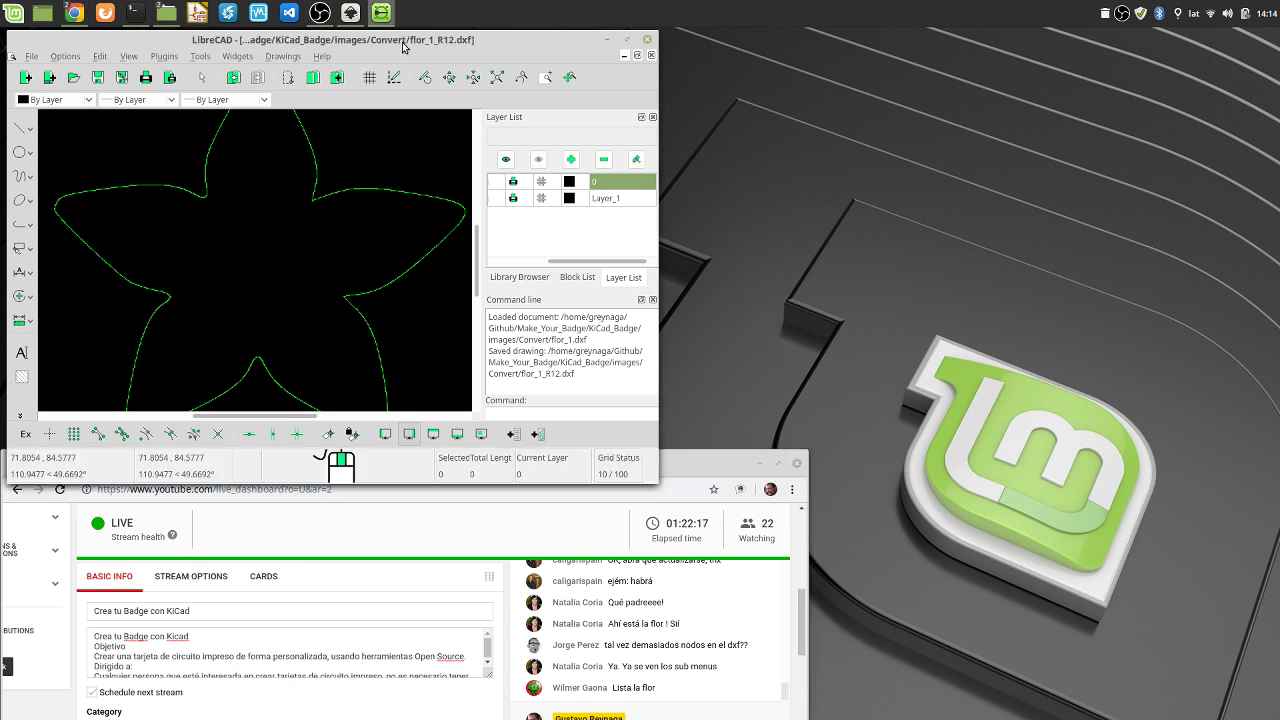
scroll(348, 231, "up", 2)
scroll(348, 231, "down", 5)
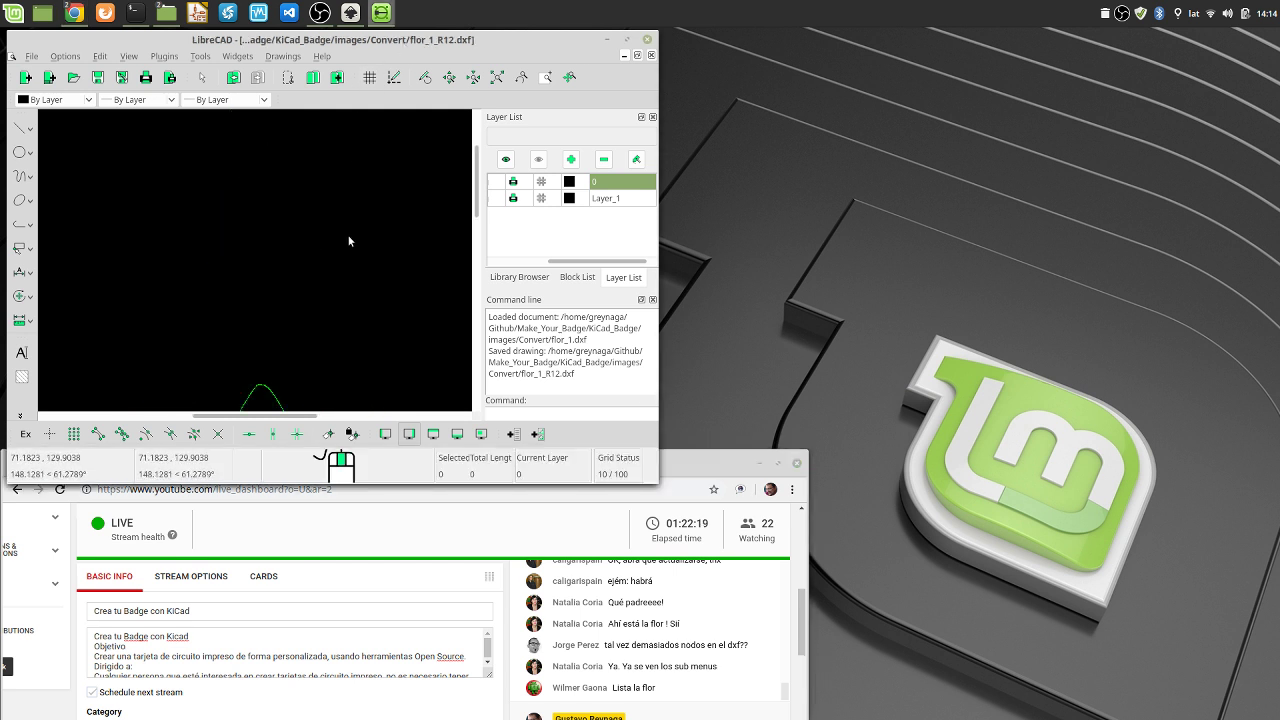
scroll(348, 231, "up", 4)
middle_click_drag(306, 349, 288, 269)
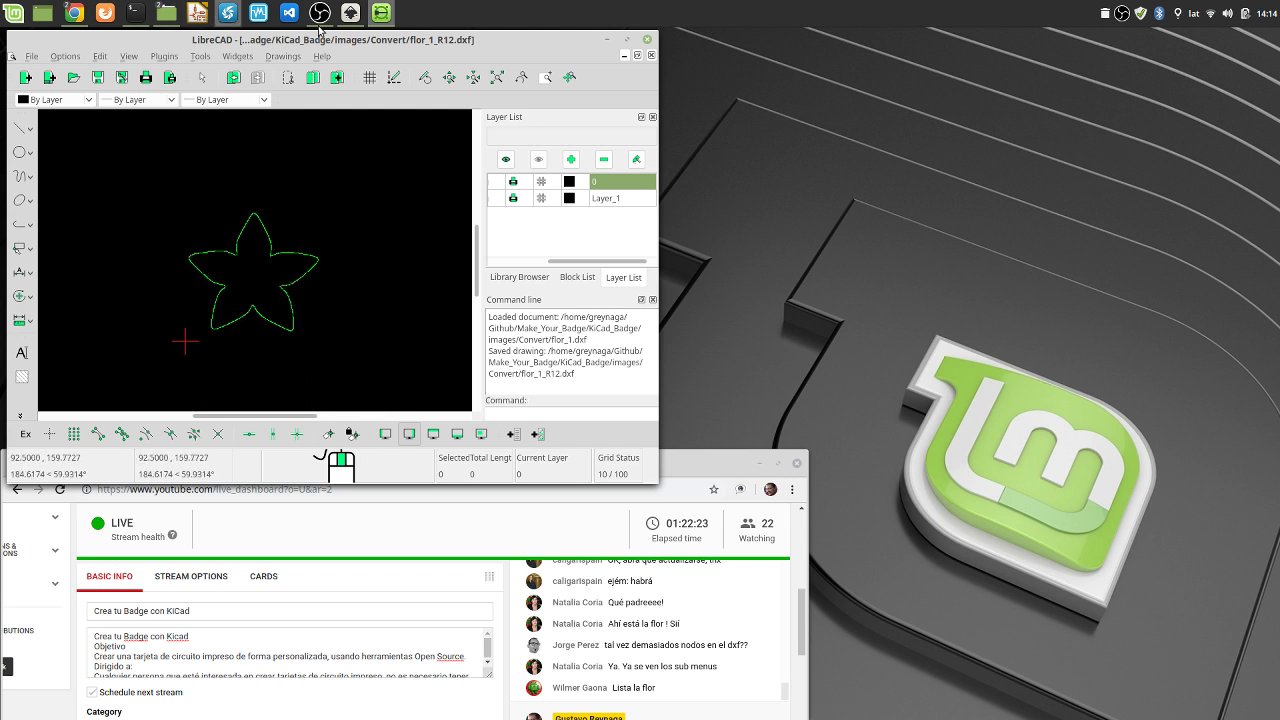
Switch to Inkscape, enlarge its window, and examine the flower outline in flor_1.dxf up close
left_click(352, 12)
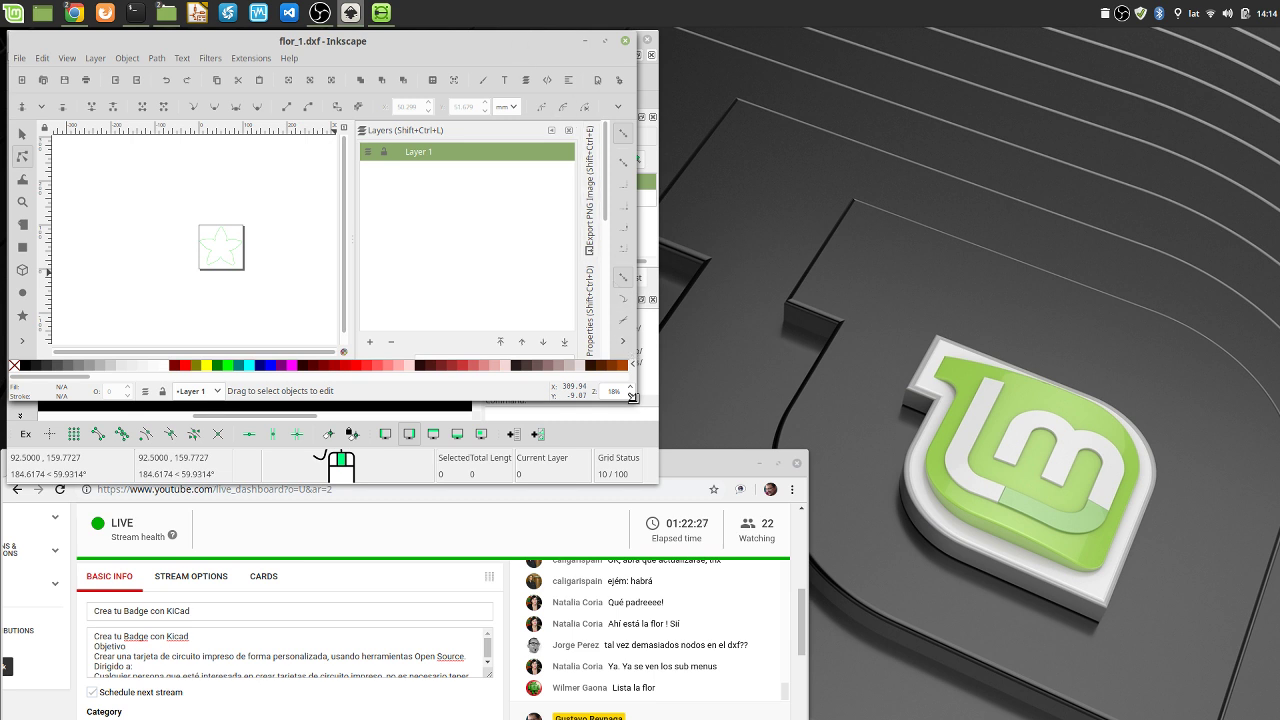
left_click_drag(634, 397, 888, 678)
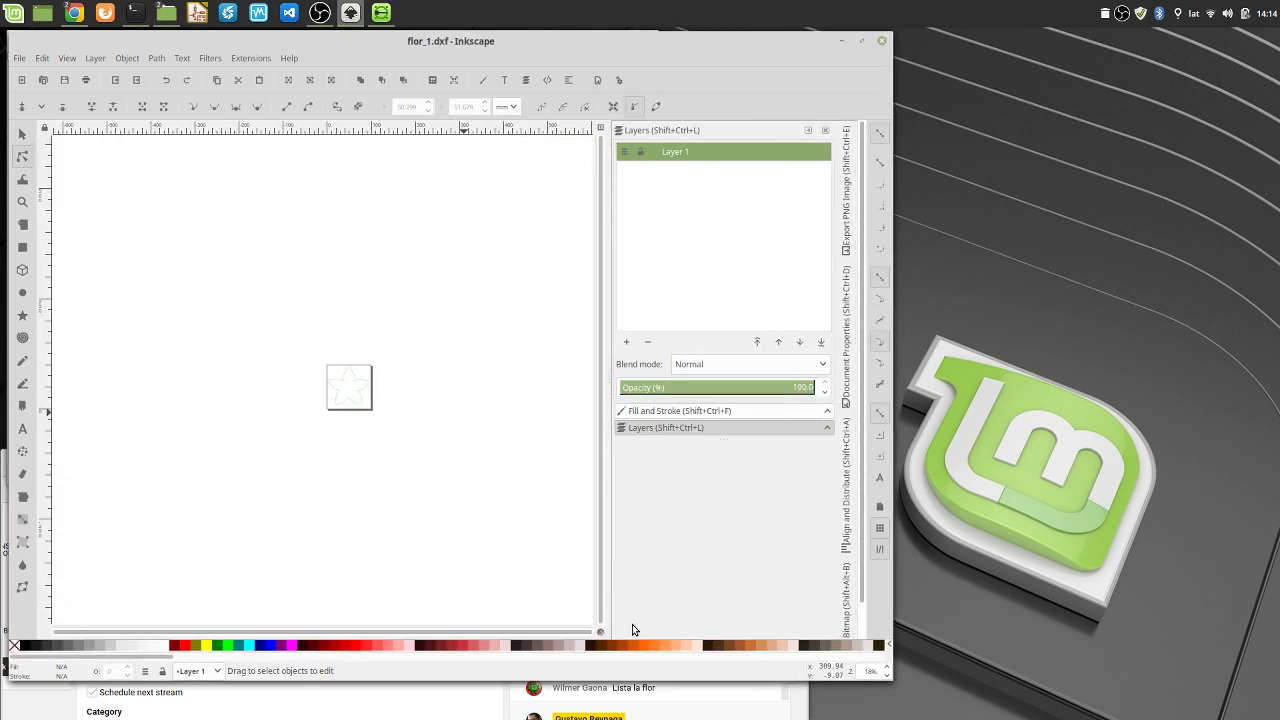
scroll(380, 406, "up", 5, "ctrl")
middle_click_drag(320, 370, 400, 391)
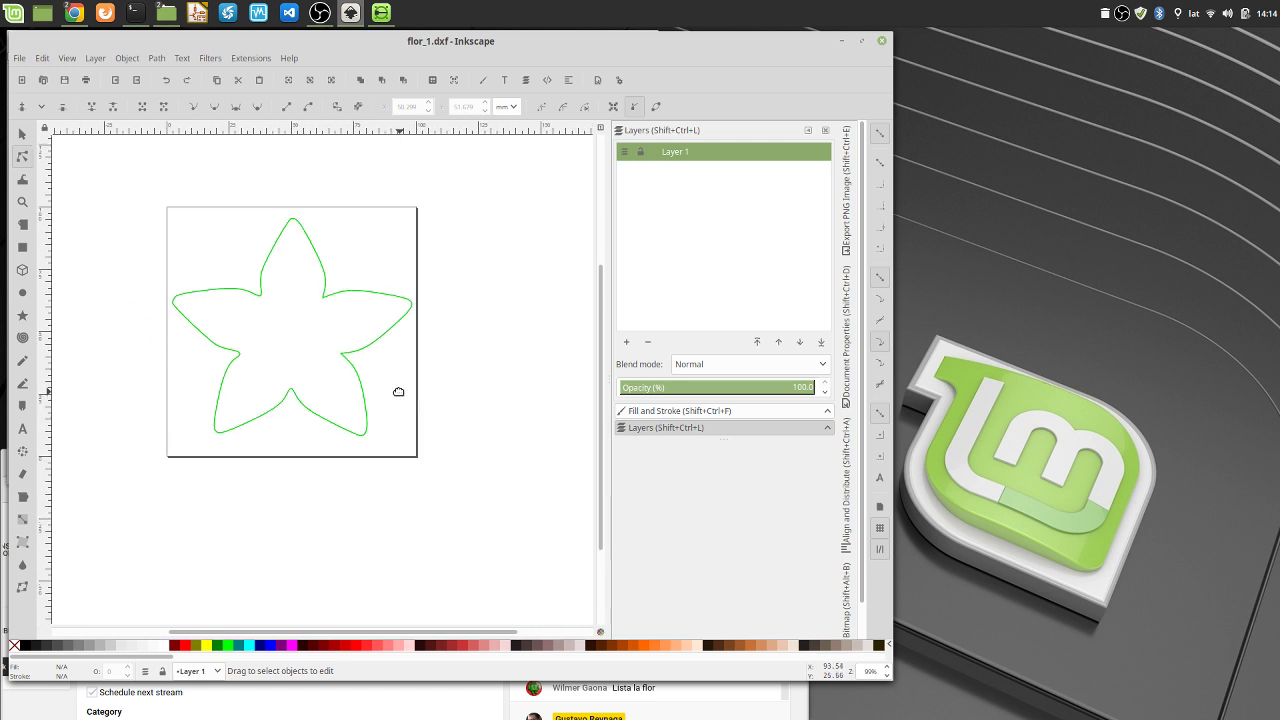
Select all nodes of the flower outline and apply the Add Nodes extension by max. segment length, 20.0 px
left_click(27, 138)
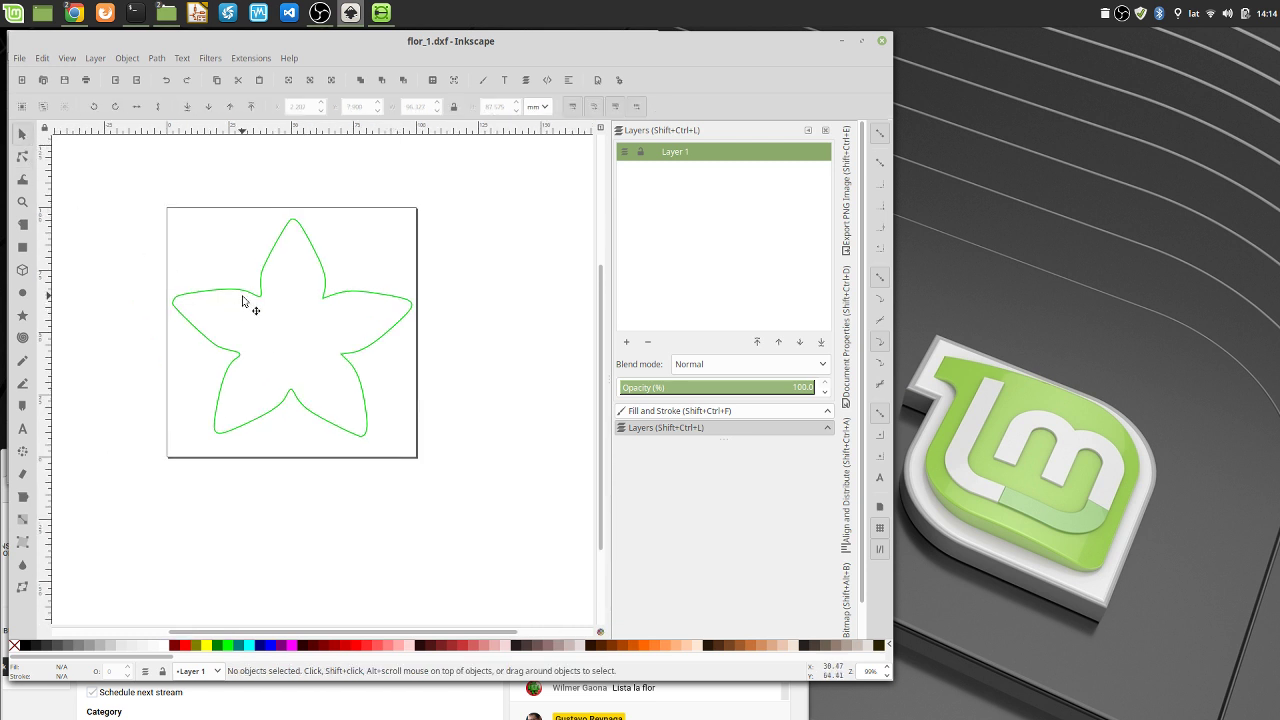
left_click(246, 295)
left_click(23, 157)
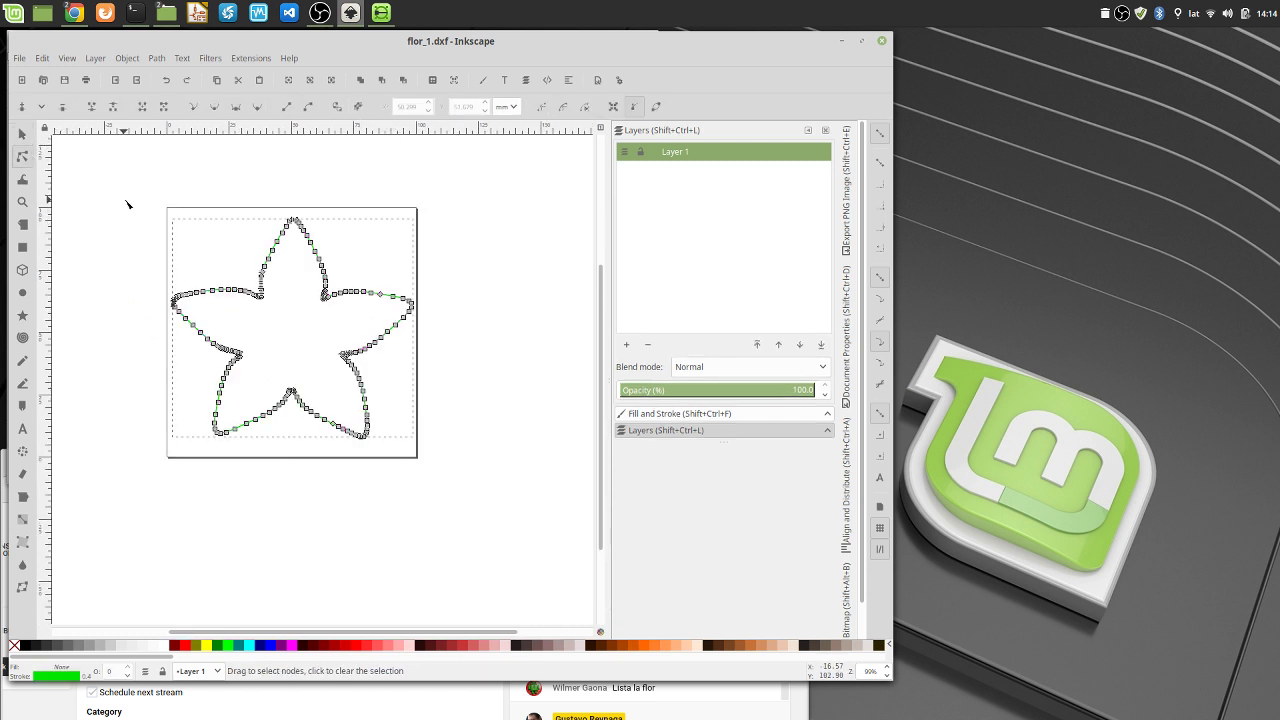
left_click_drag(124, 180, 485, 492)
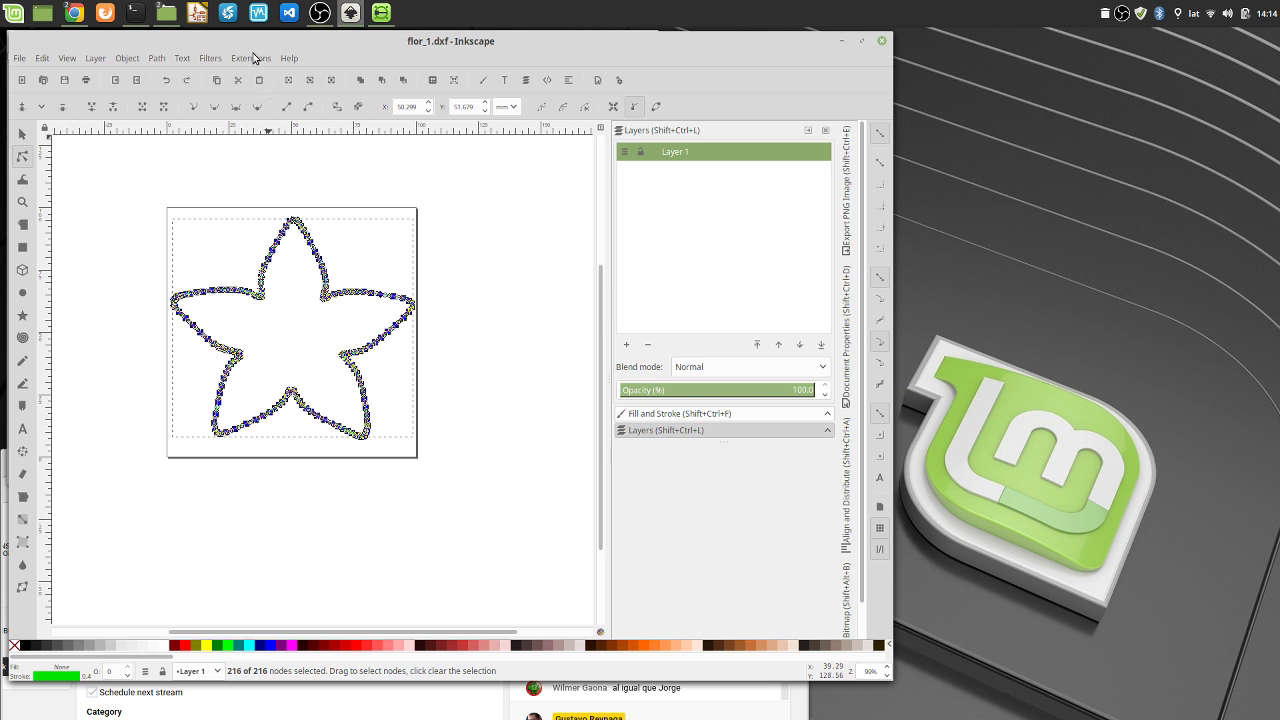
left_click(210, 59)
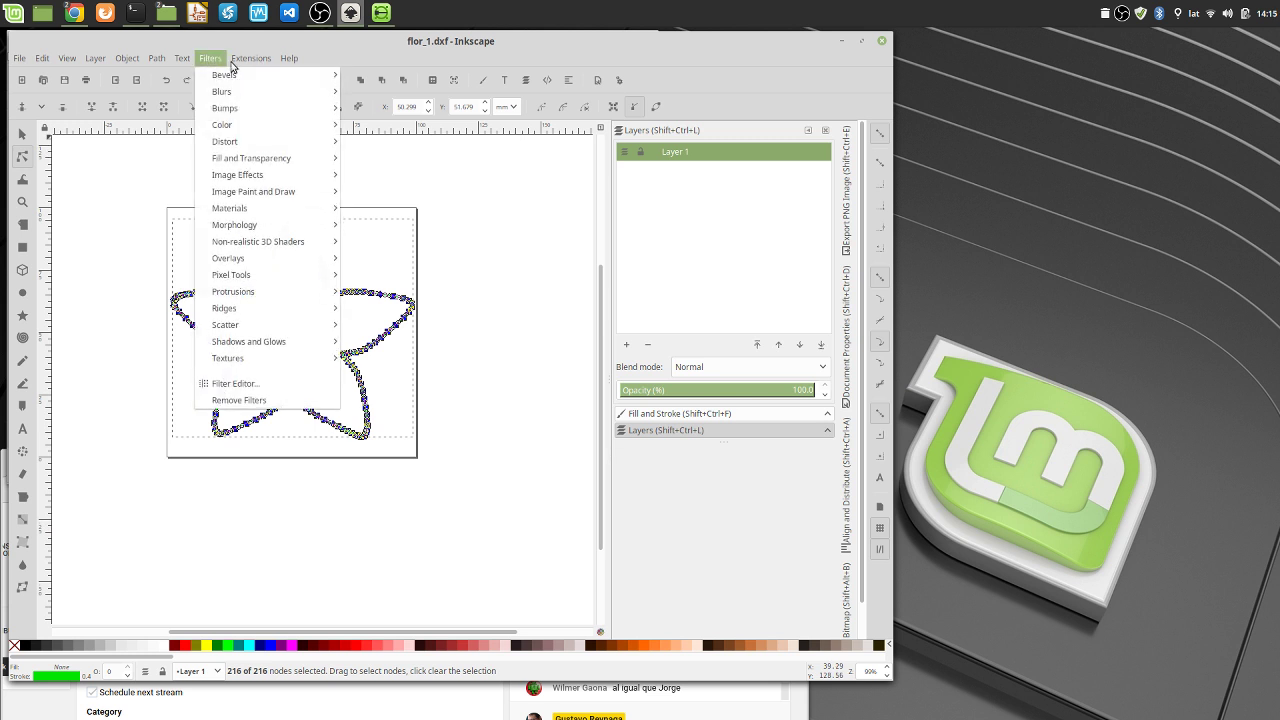
mouse_move(242, 64)
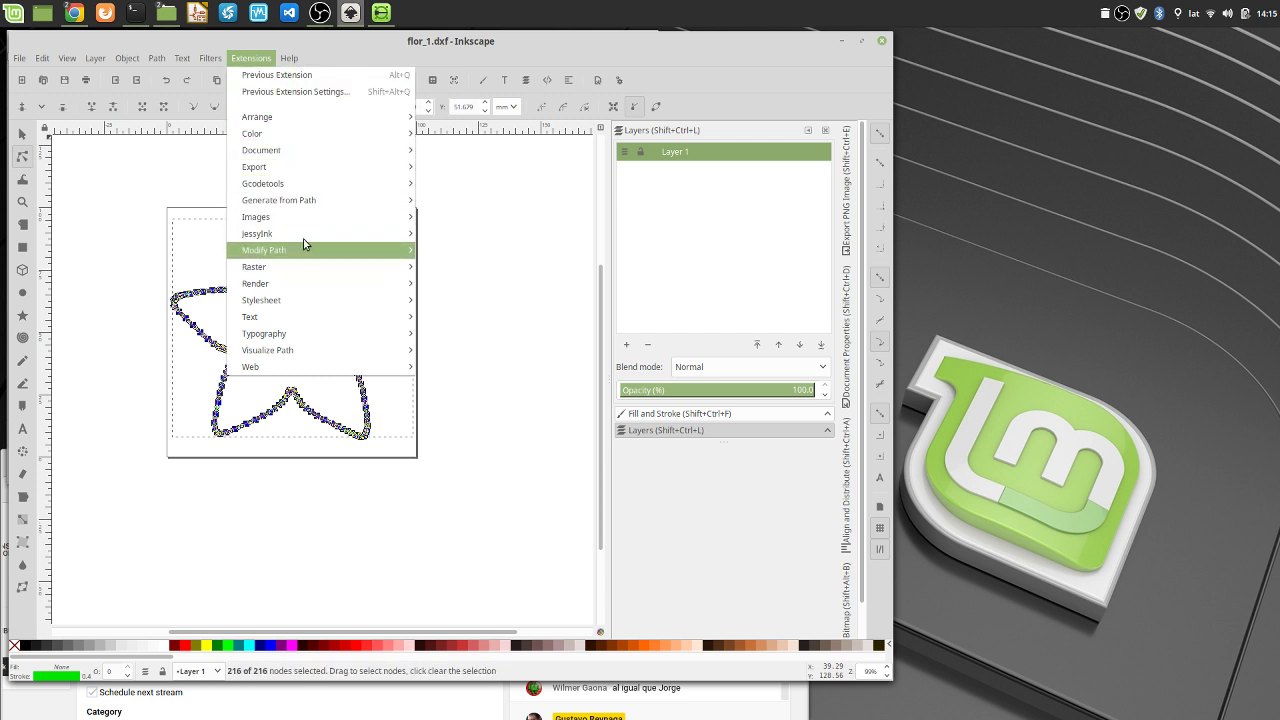
mouse_move(326, 202)
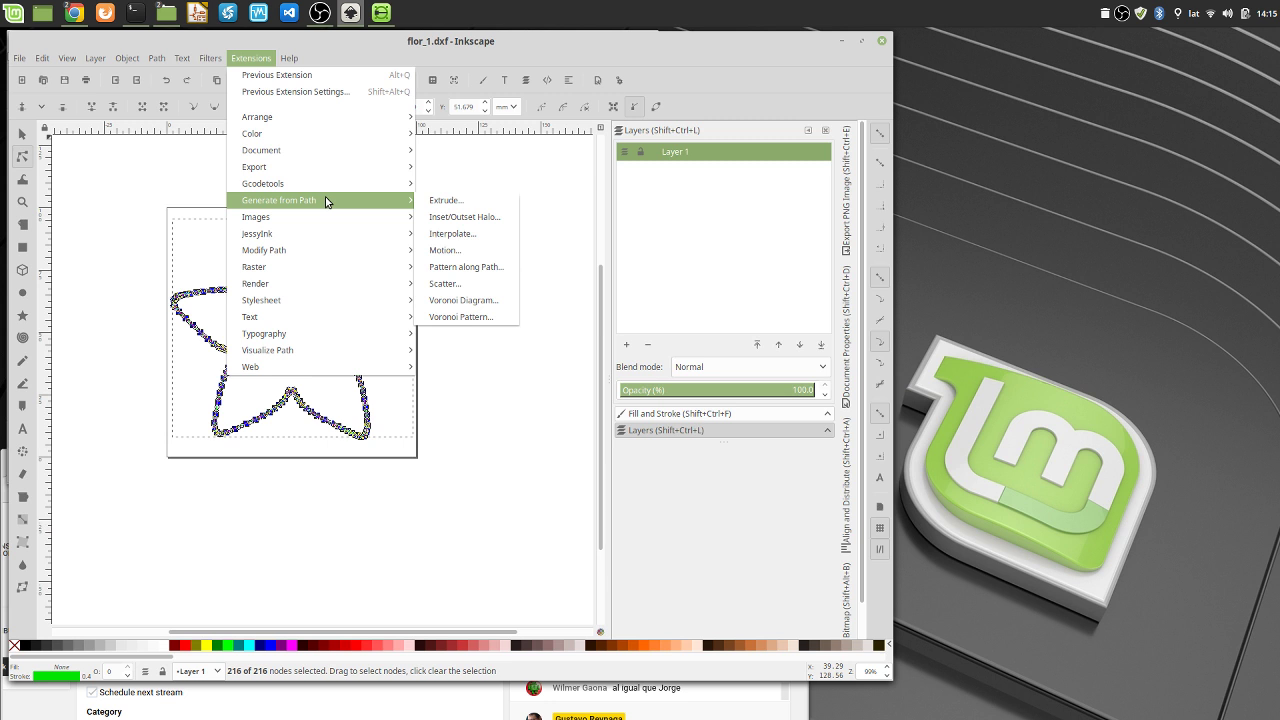
mouse_move(340, 254)
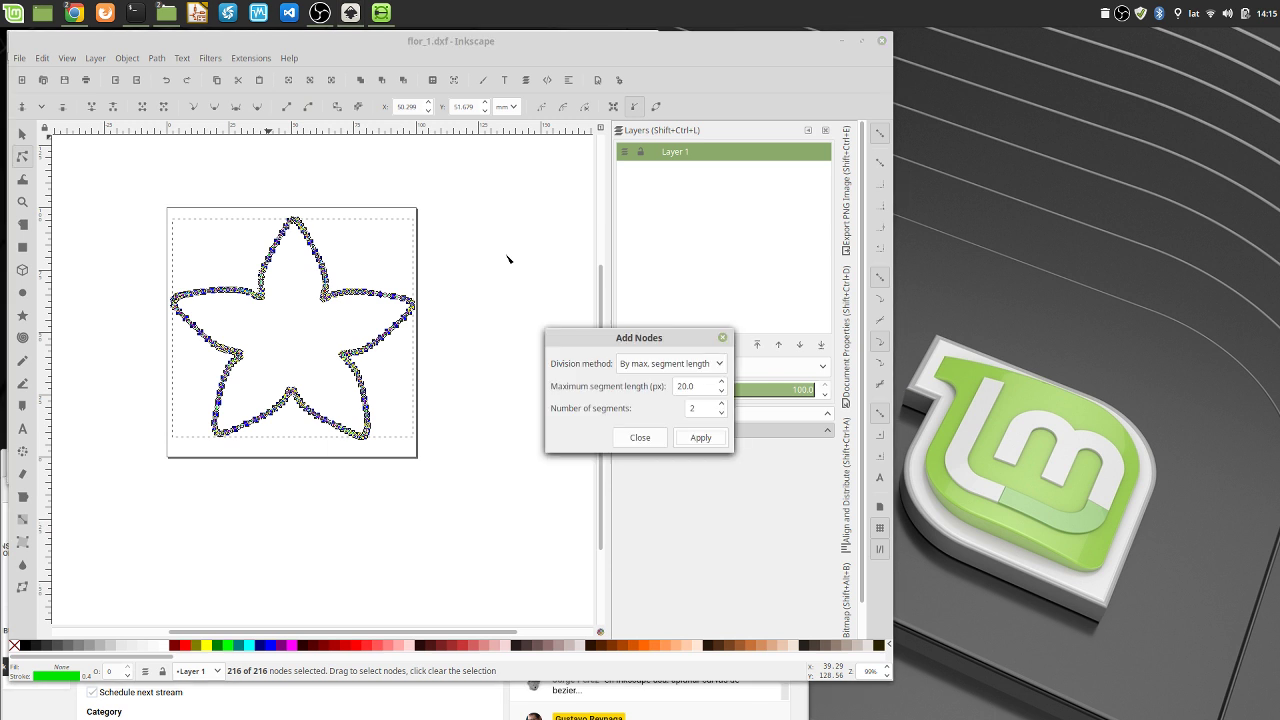
left_click_drag(676, 332, 561, 277)
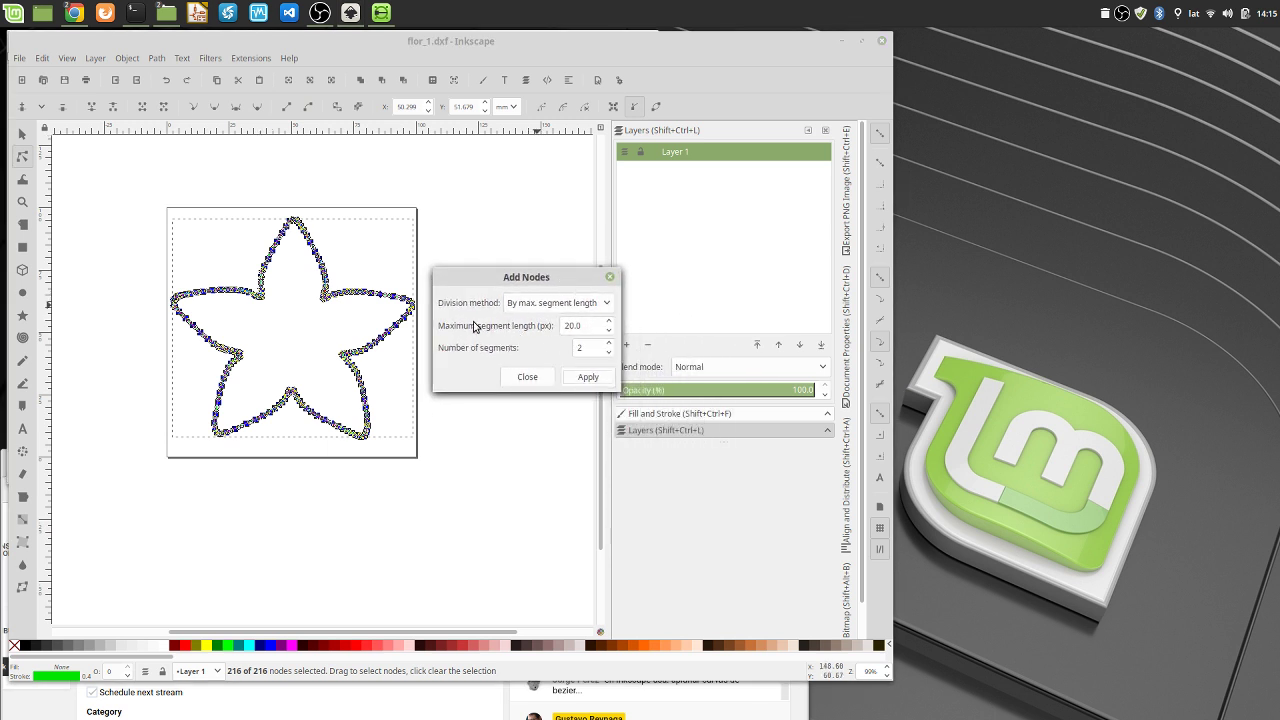
left_click(599, 382)
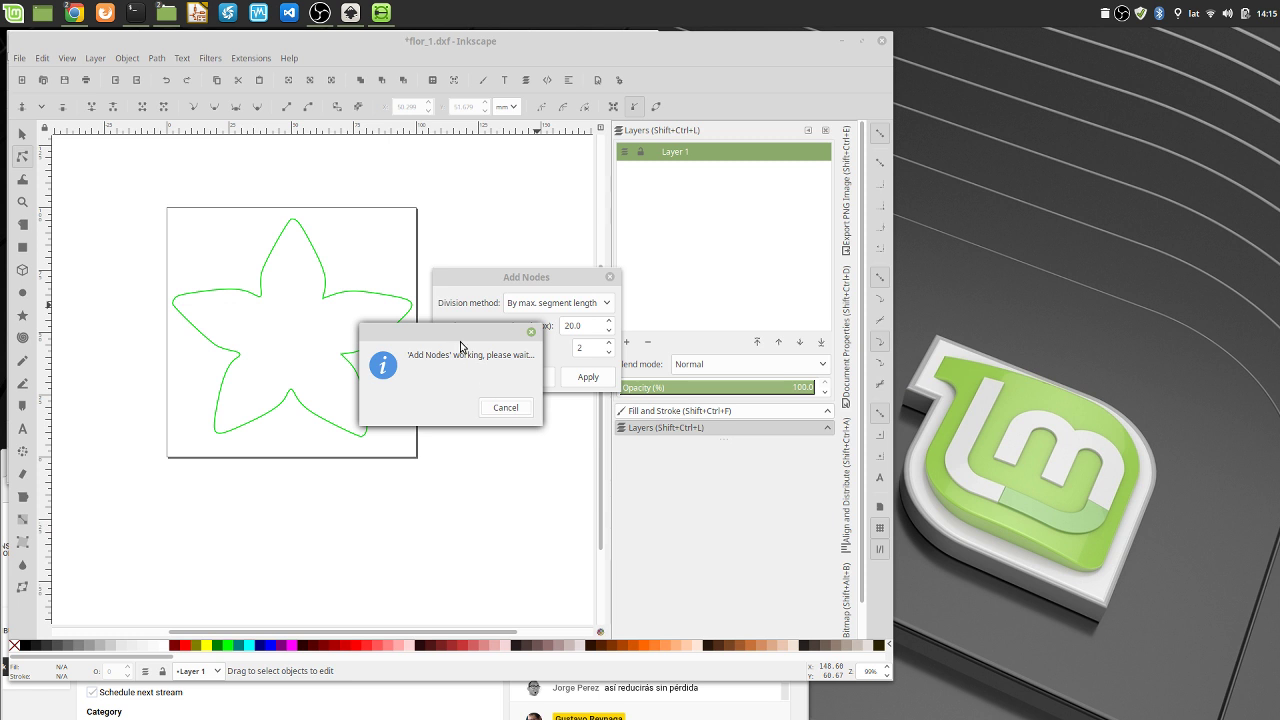
left_click(592, 384)
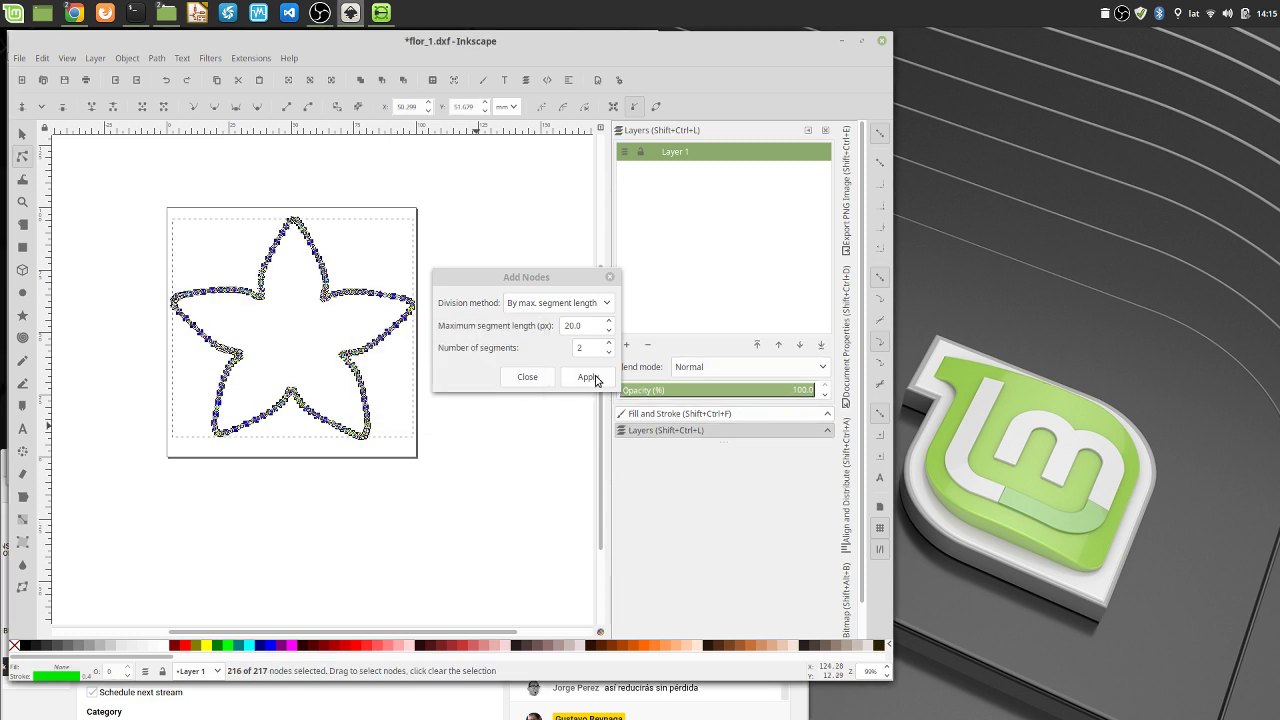
left_click(528, 378)
Close flor_1.dxf without saving its changes
scroll(357, 337, "up", 4, "ctrl")
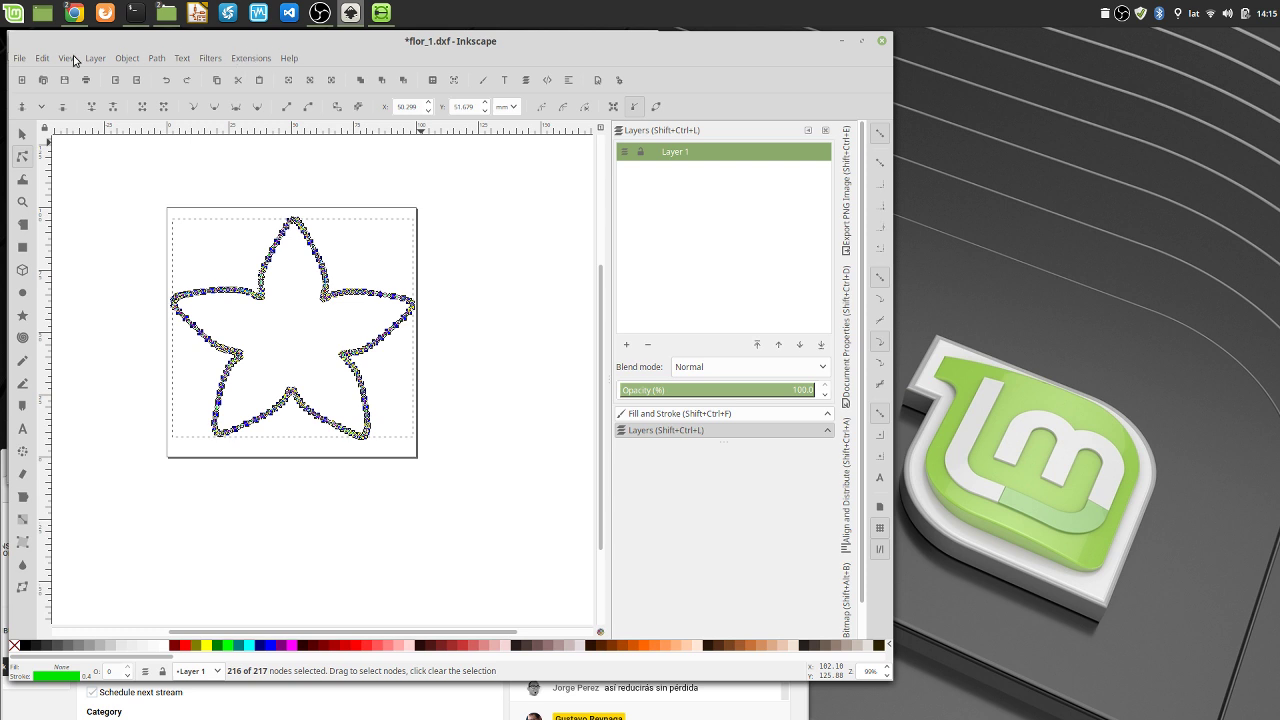
left_click_drag(266, 47, 351, 53)
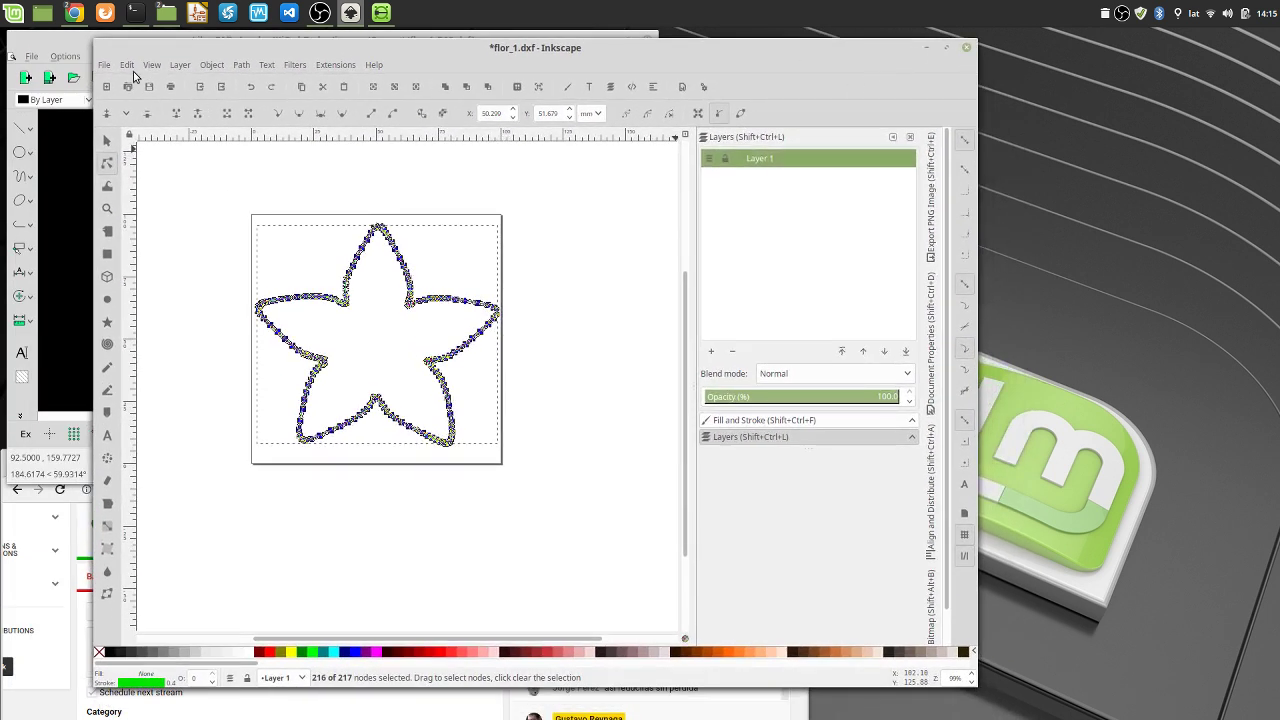
left_click(103, 66)
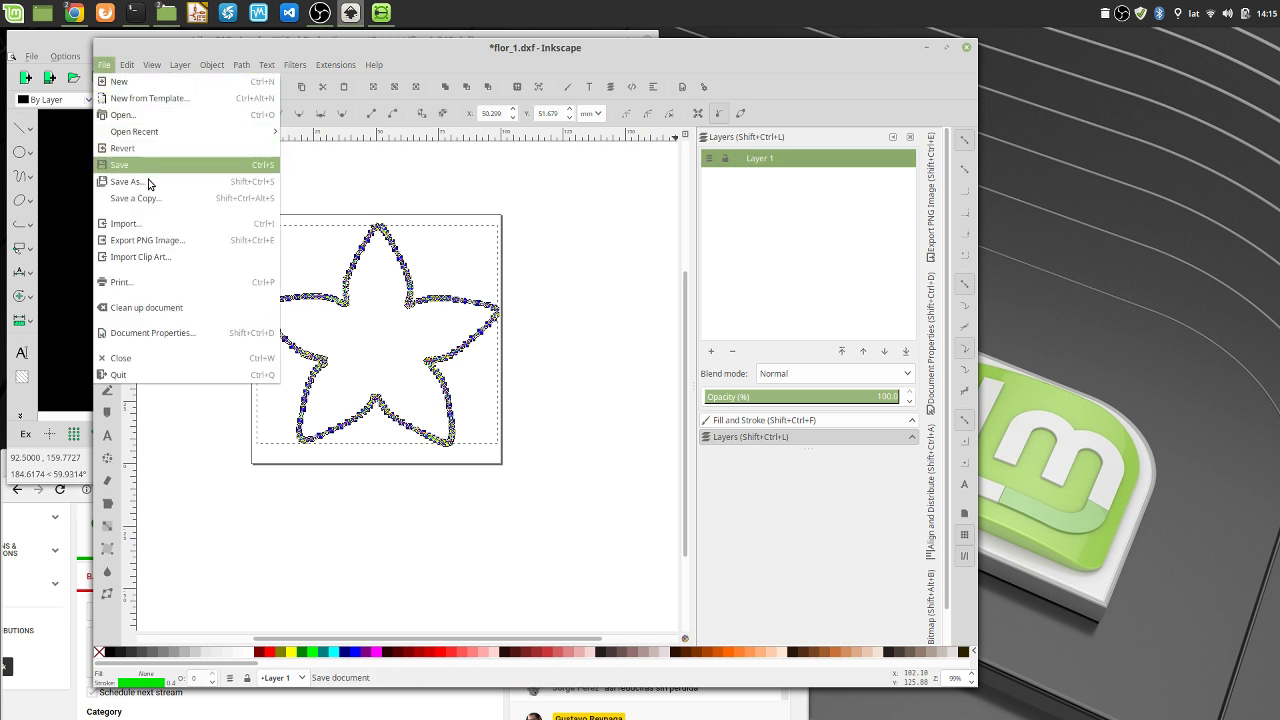
left_click(165, 358)
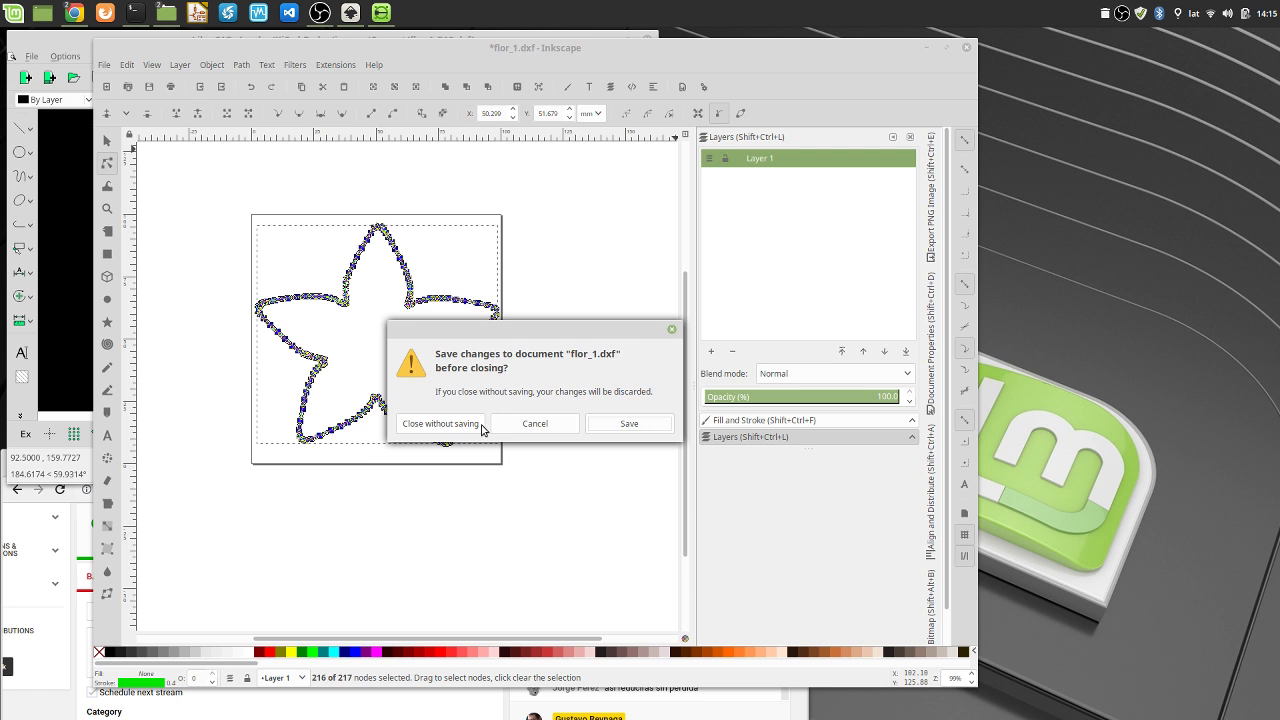
left_click(483, 433)
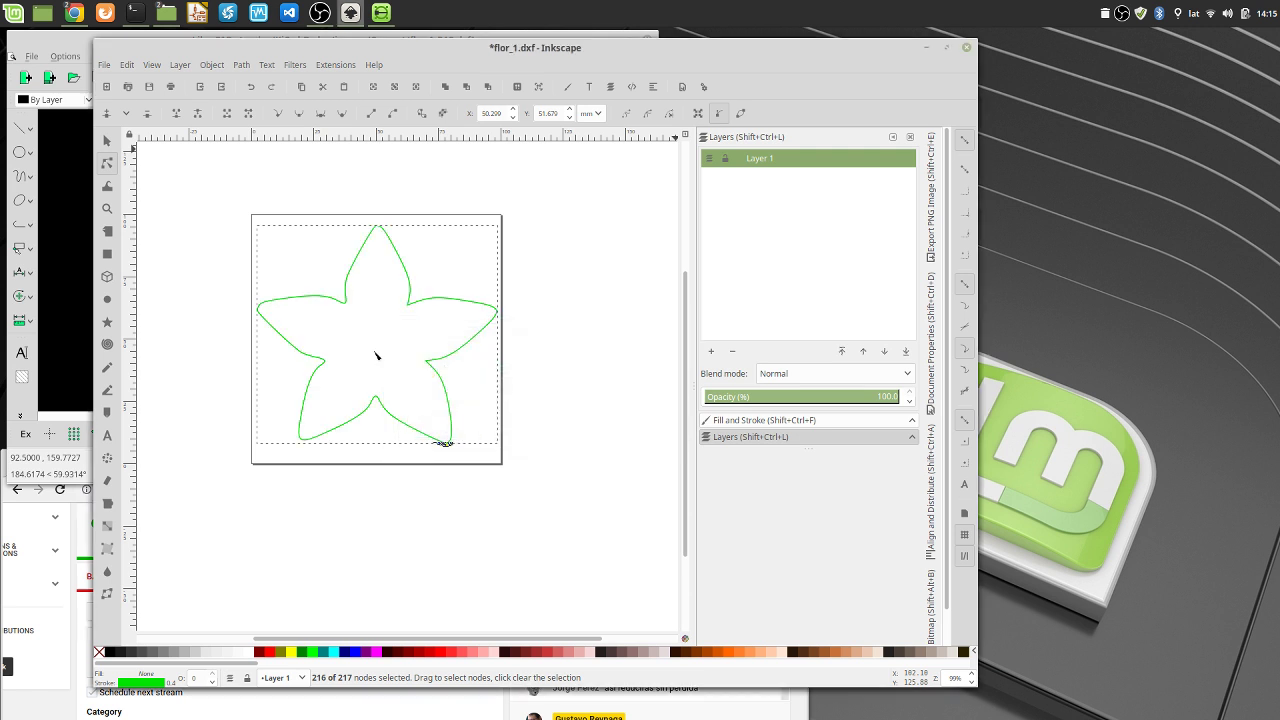
Open drawing.svg from the KiCad_Badge images folder
left_click(104, 65)
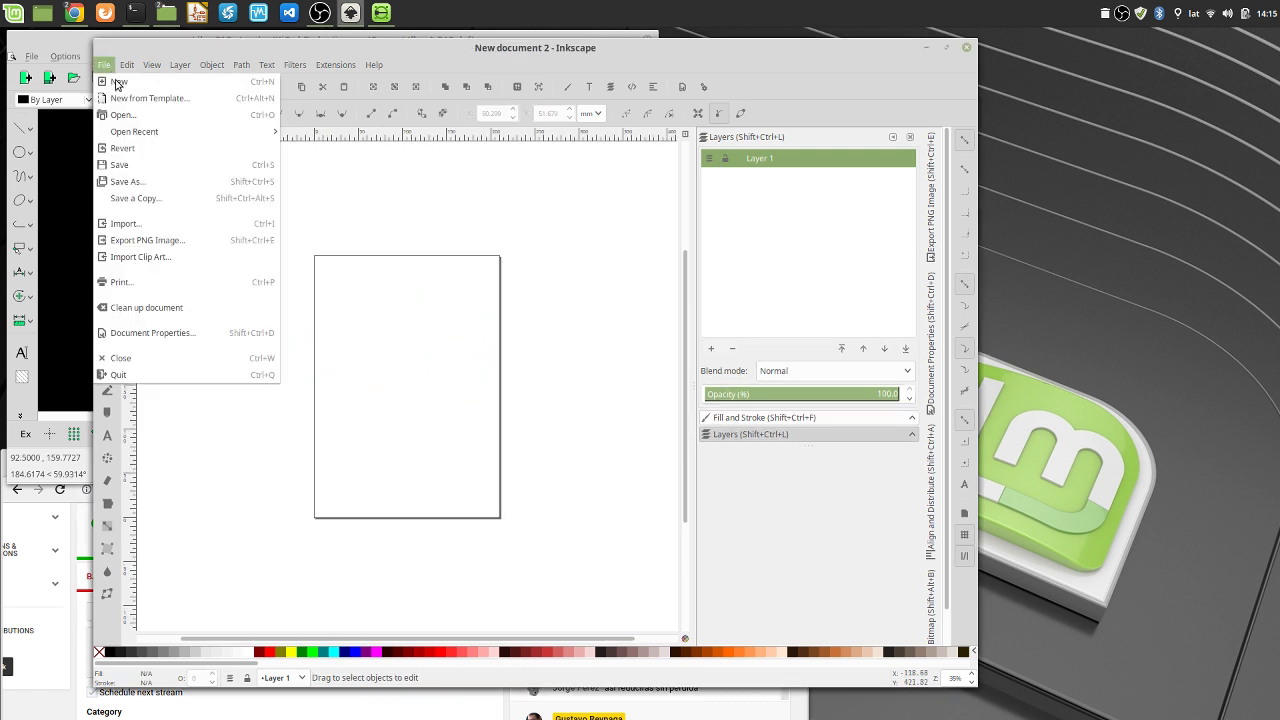
left_click(122, 115)
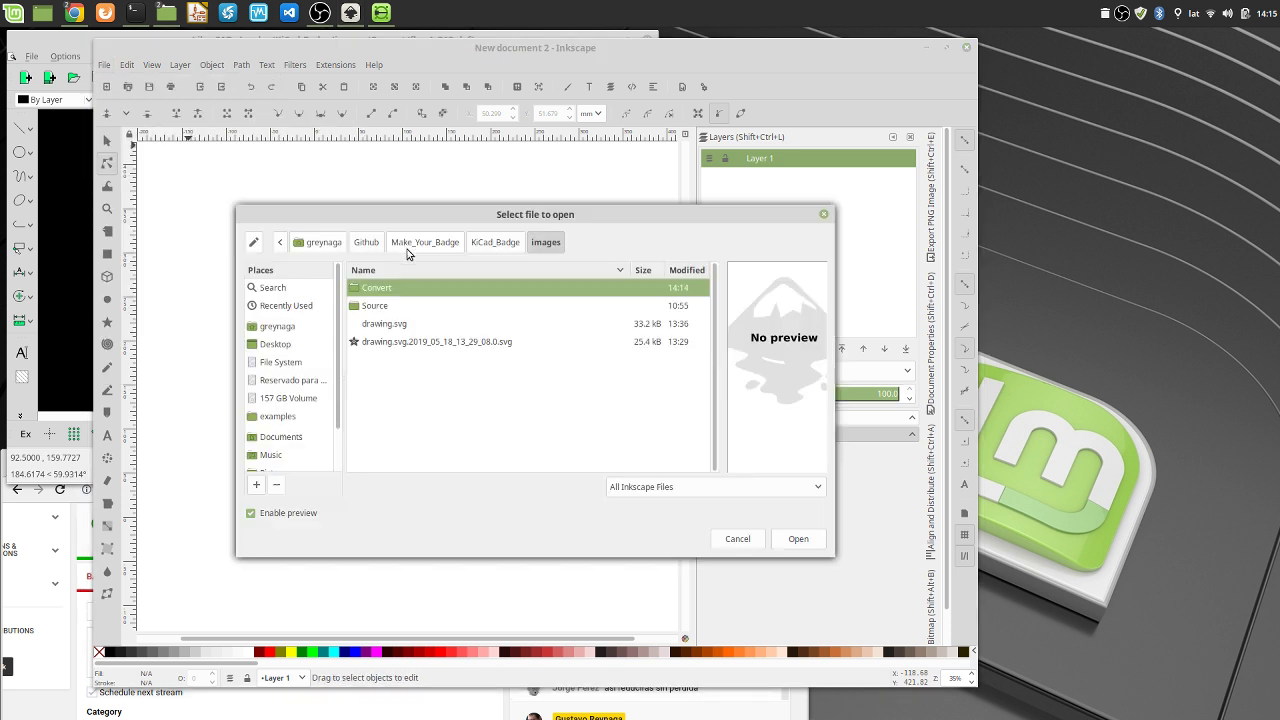
left_click(386, 325)
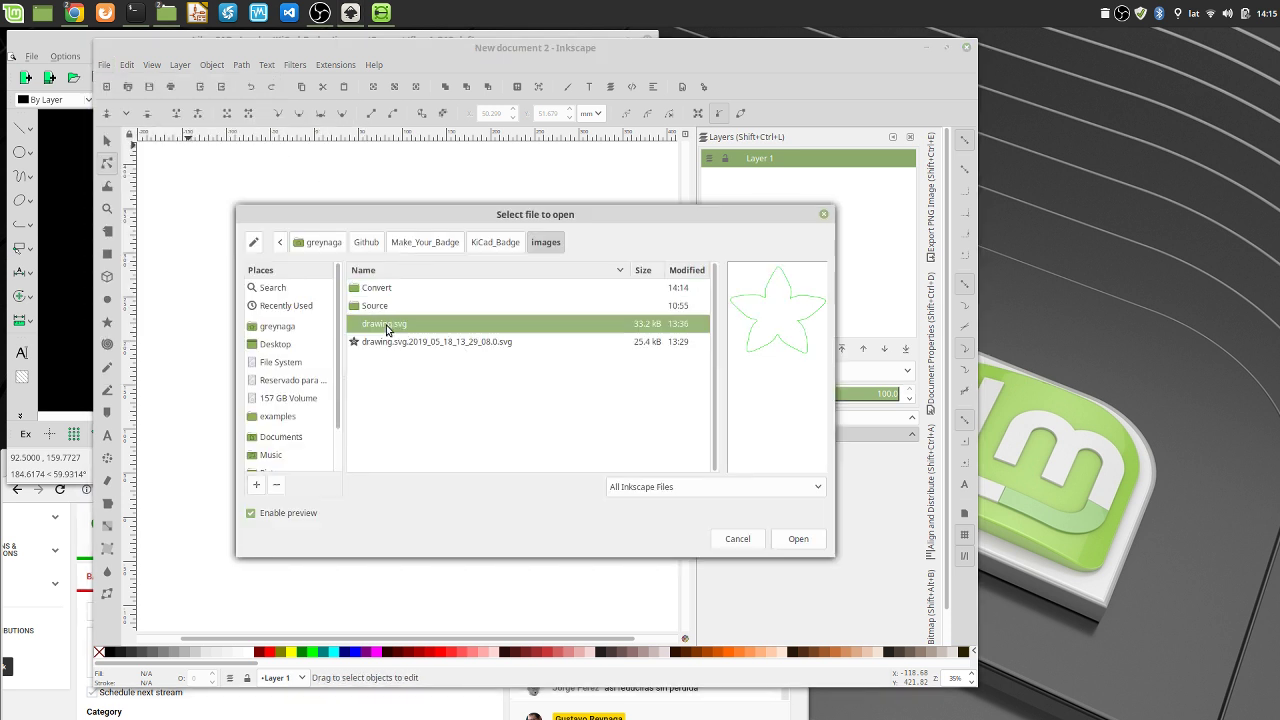
left_click(798, 539)
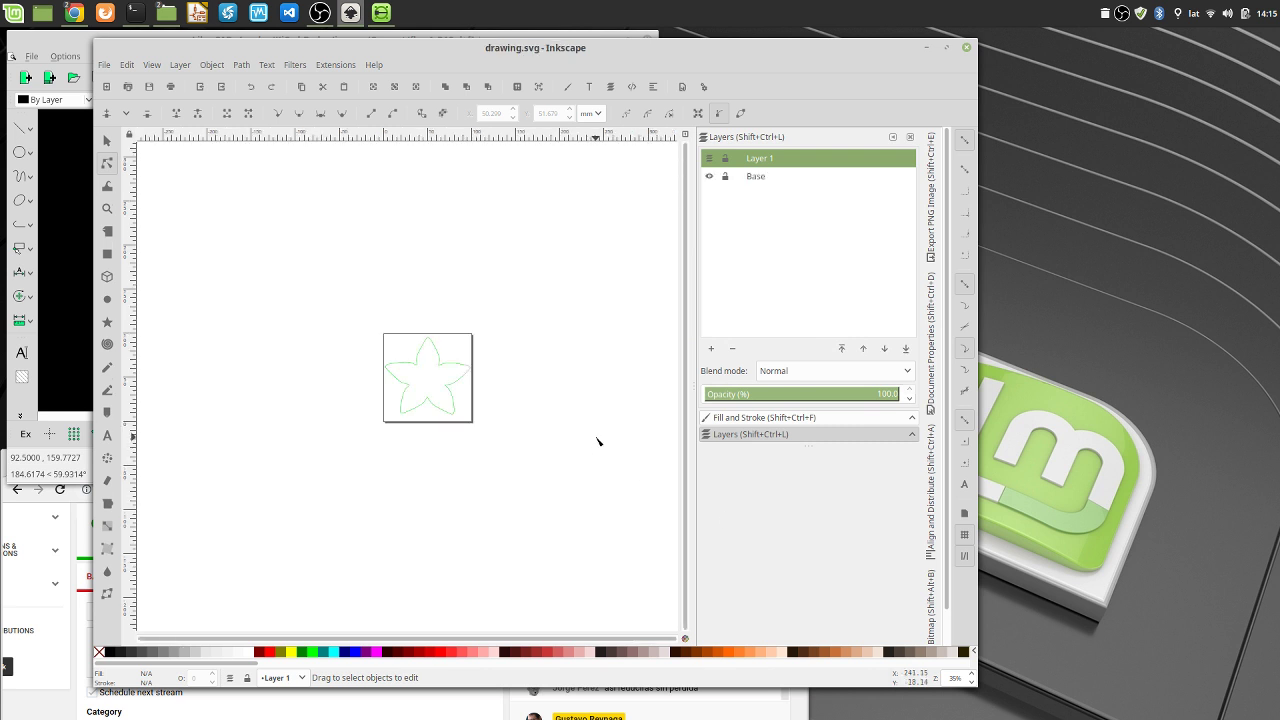
scroll(451, 394, "up", 4, "ctrl")
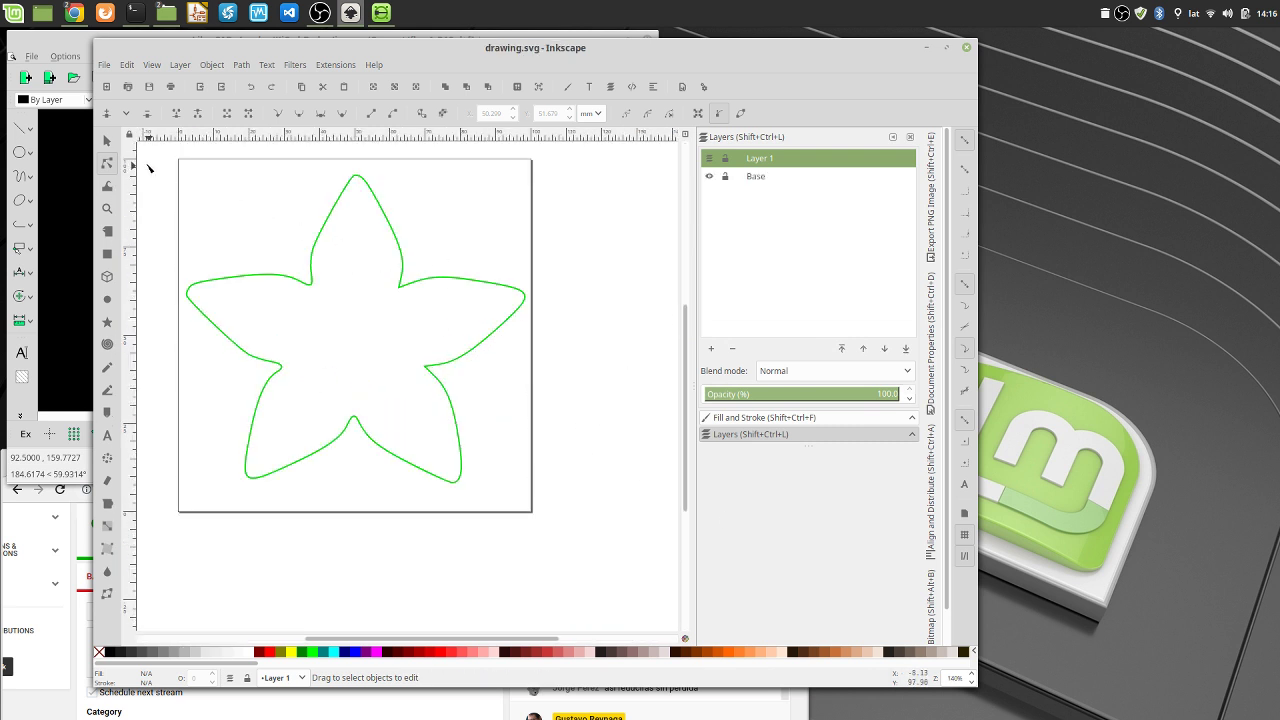
Check the flower outline's nodes, show the Base layer, hide Layer 1, and examine the adafruit logos
left_click(311, 250)
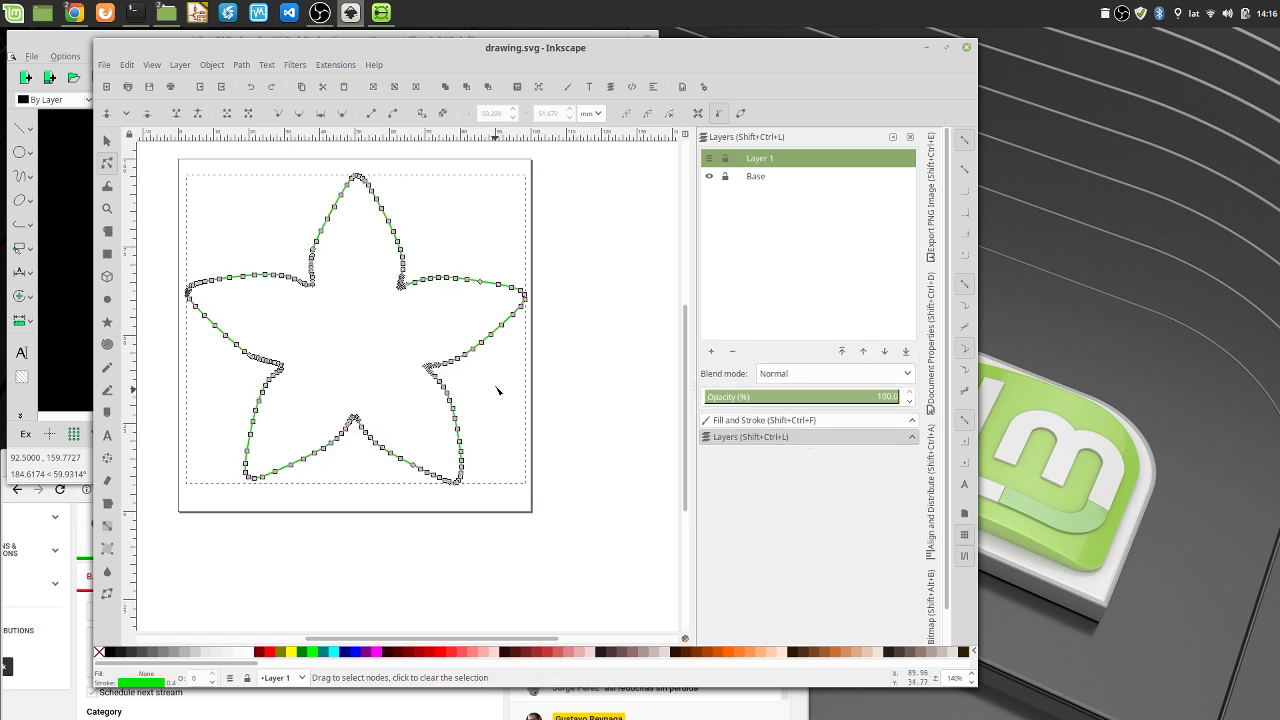
left_click(710, 177)
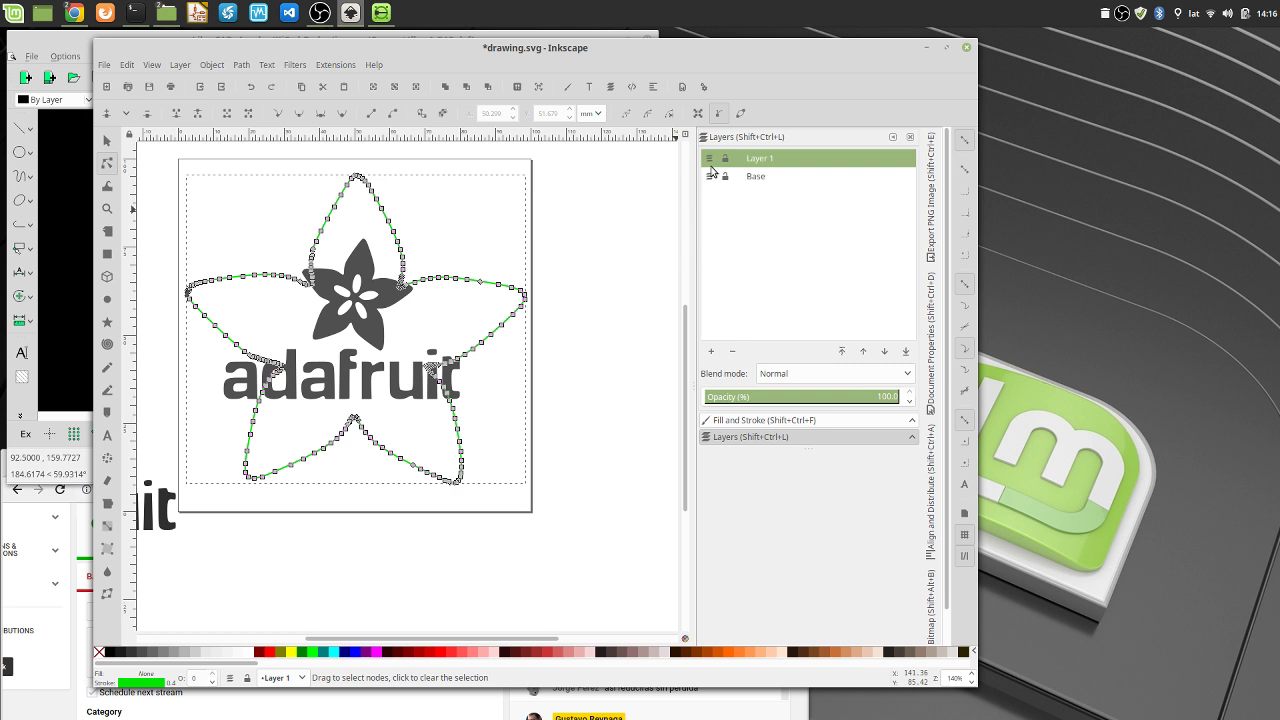
key("Delete")
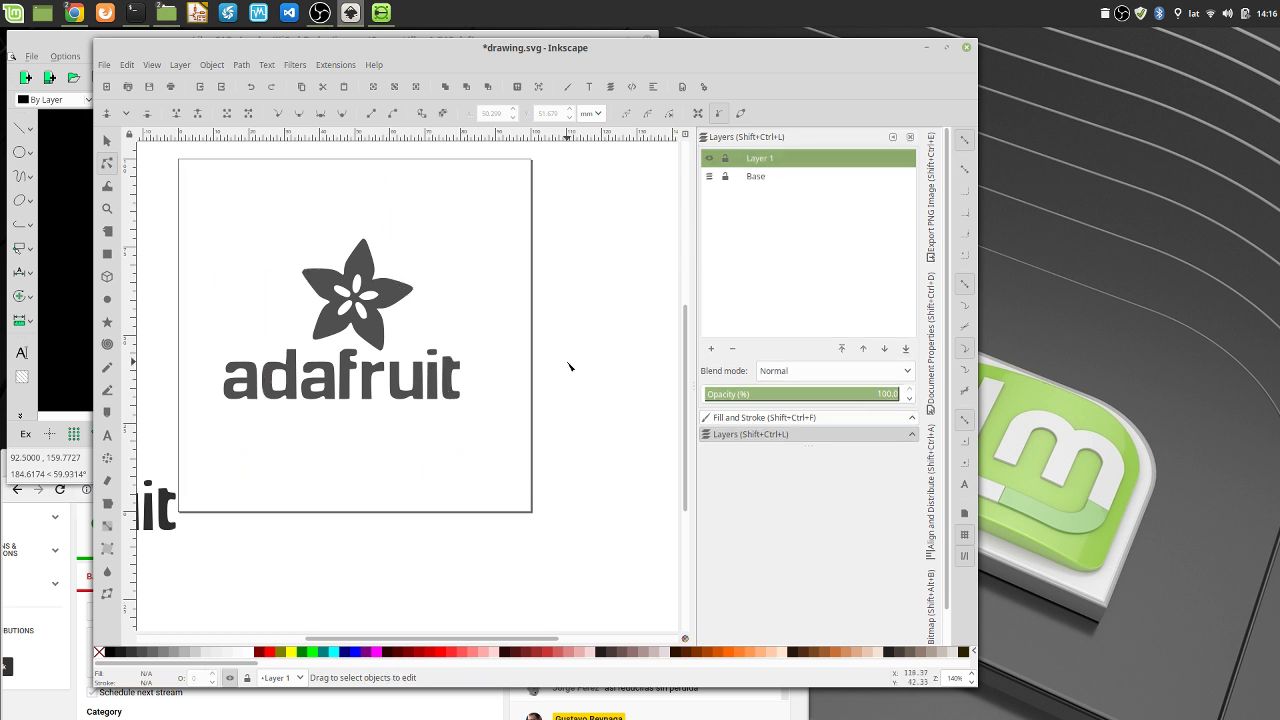
scroll(571, 366, "down", 2, "ctrl")
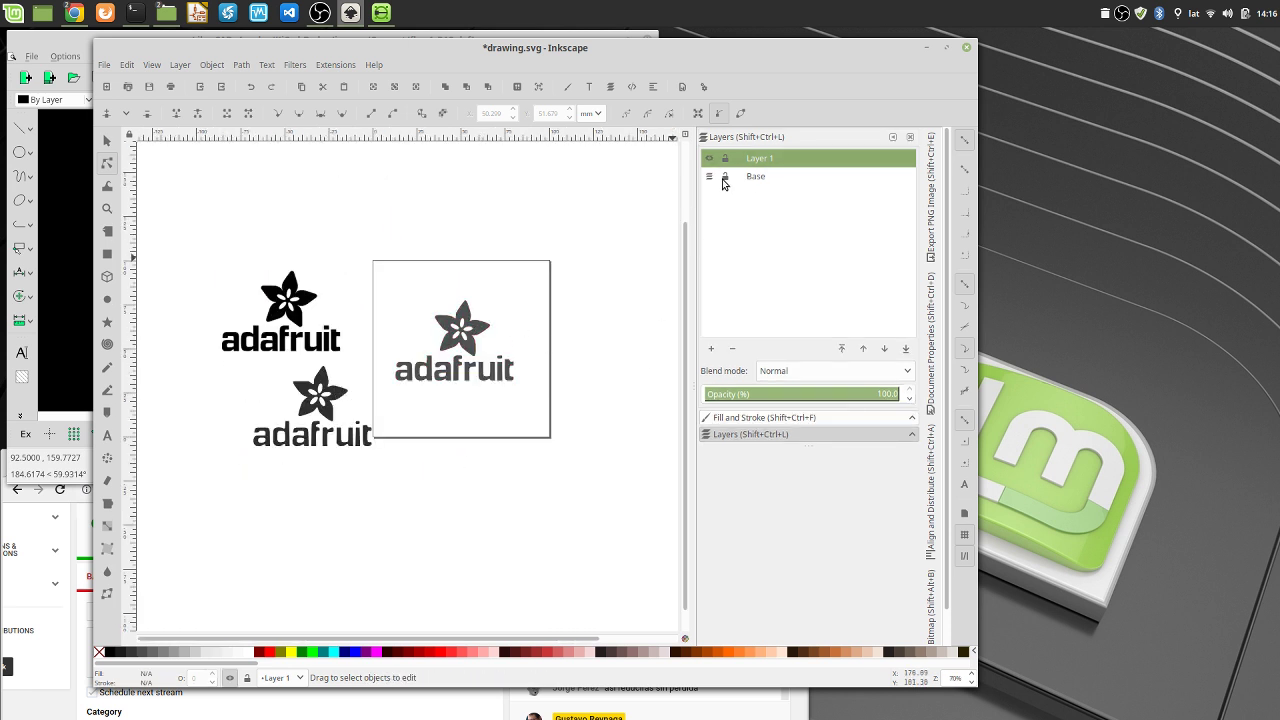
left_click_drag(752, 48, 682, 46)
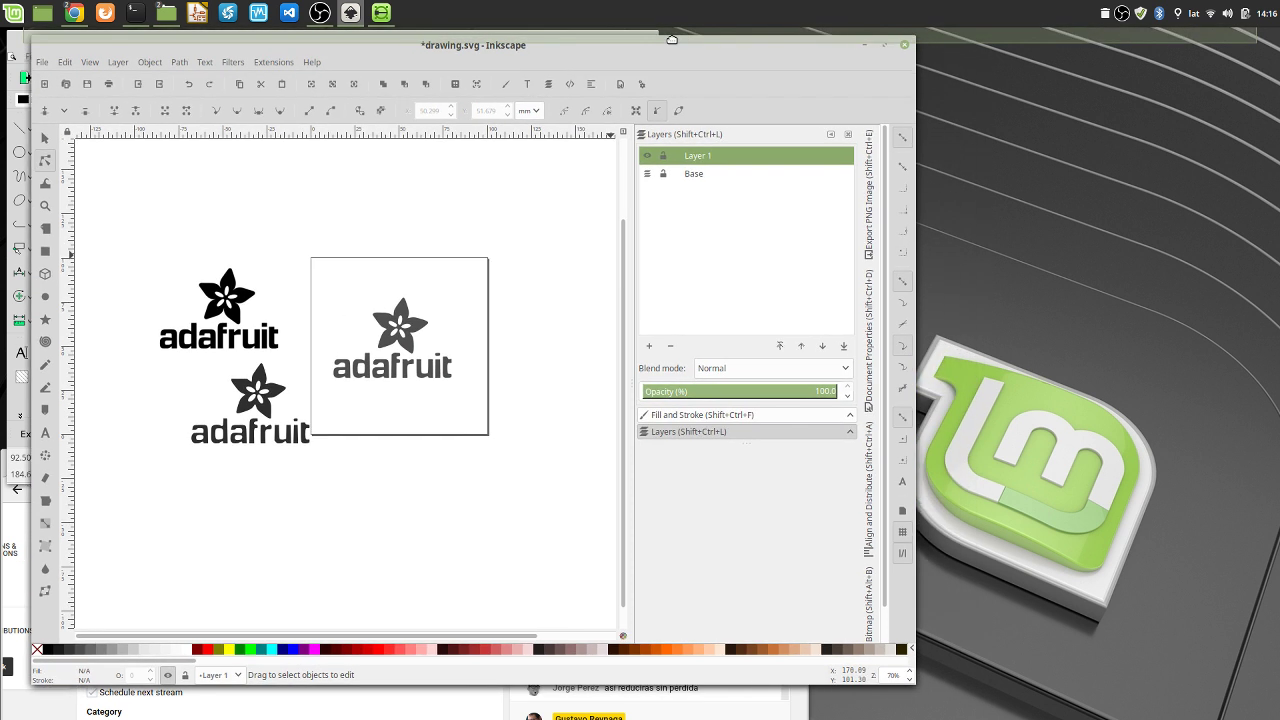
scroll(432, 347, "up", 4, "ctrl")
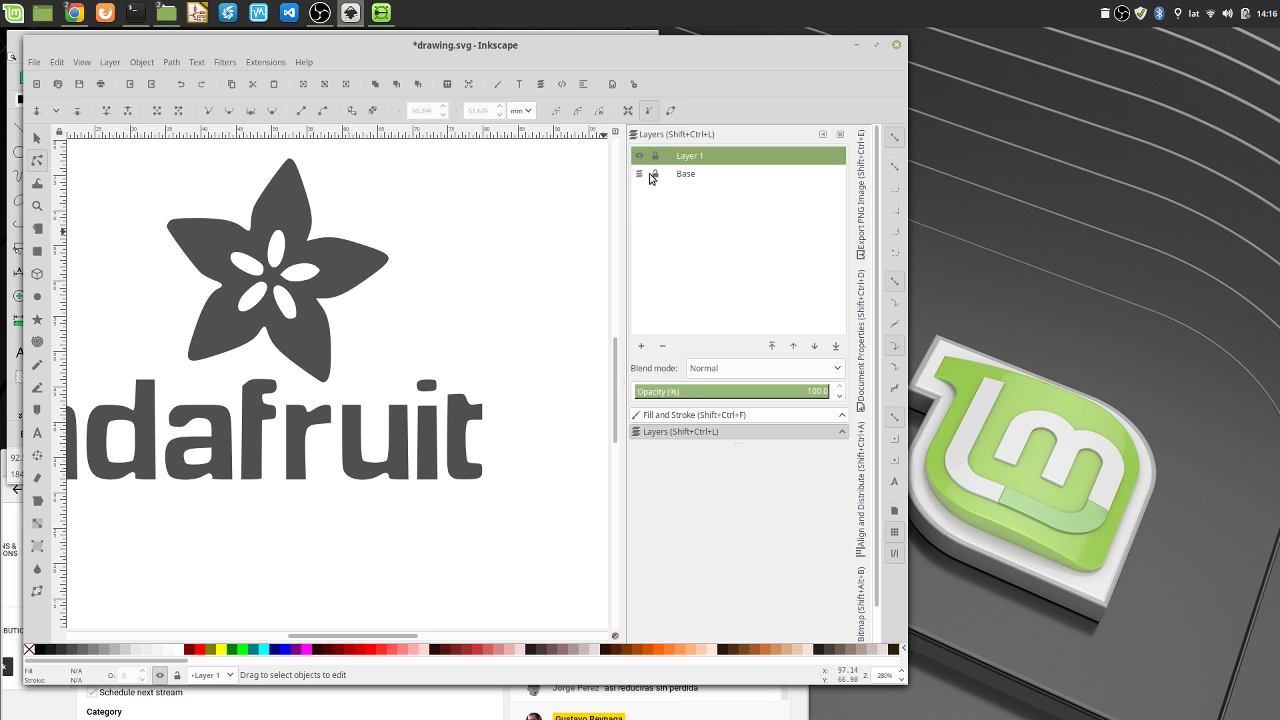
Toggle the Base layer's visibility off and on, and show Layer 1 again to compare the outline with the logo
left_click(640, 175)
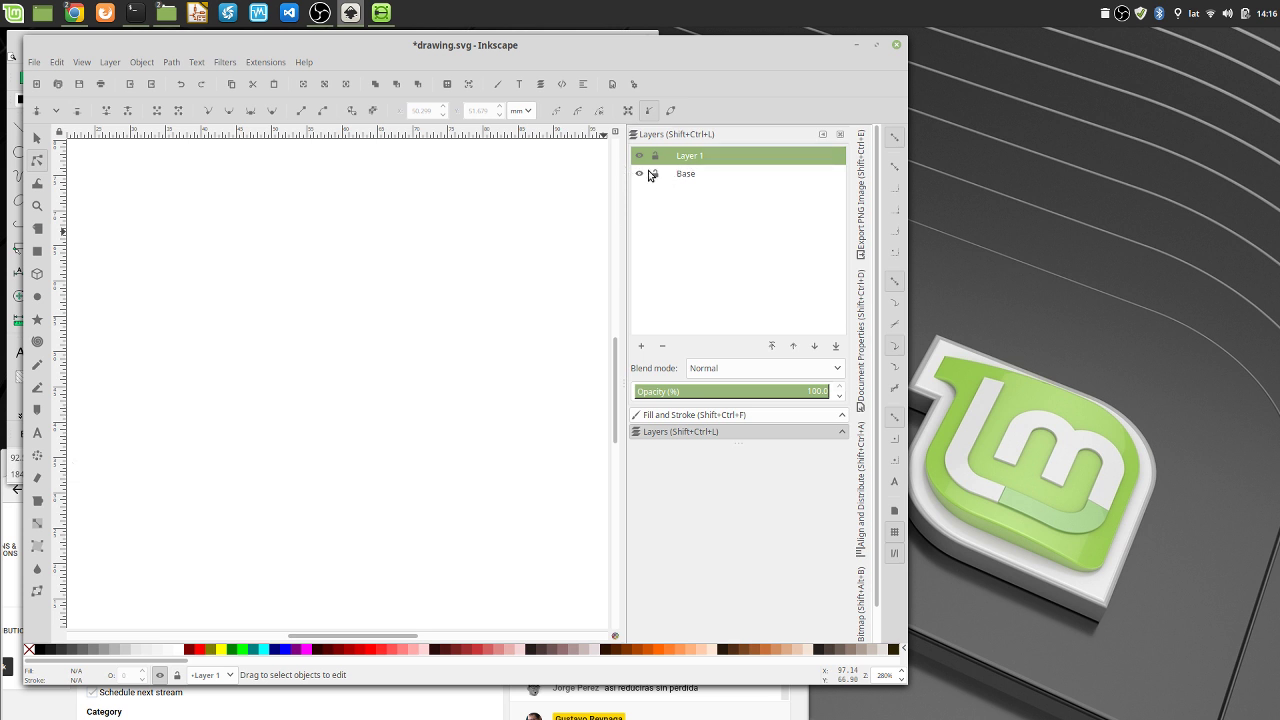
left_click(641, 175)
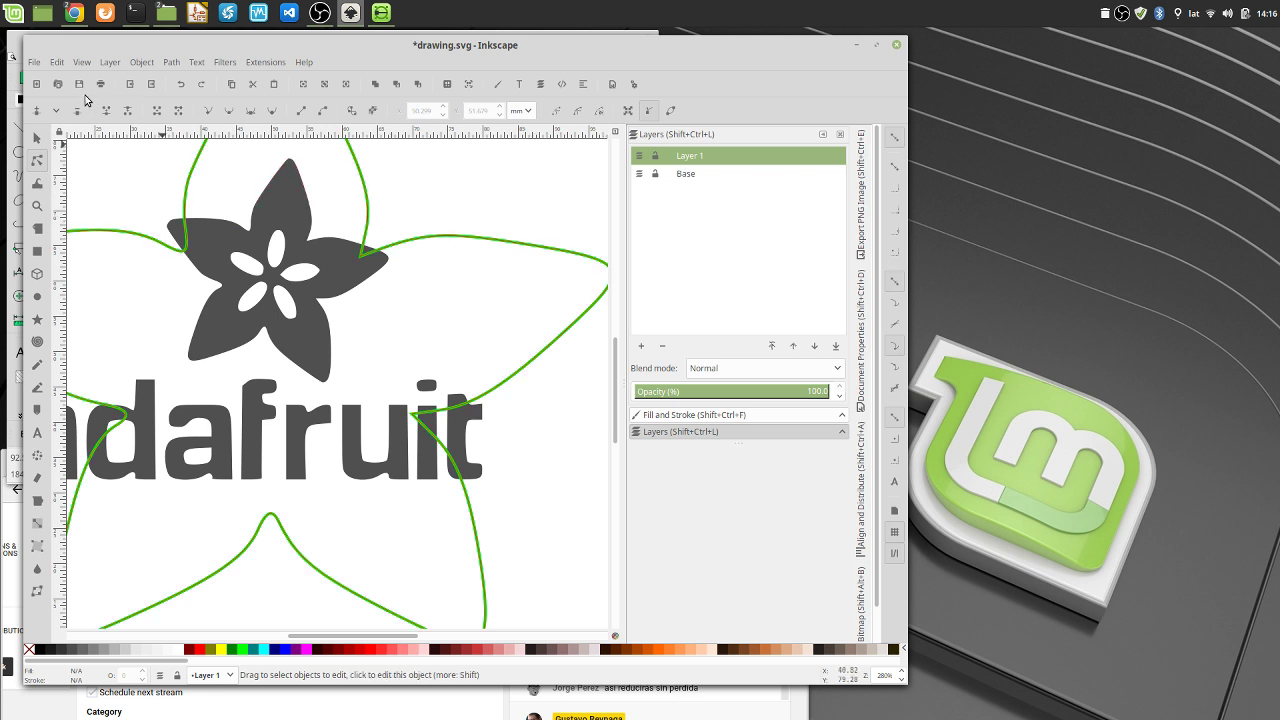
left_click_drag(230, 46, 178, 37)
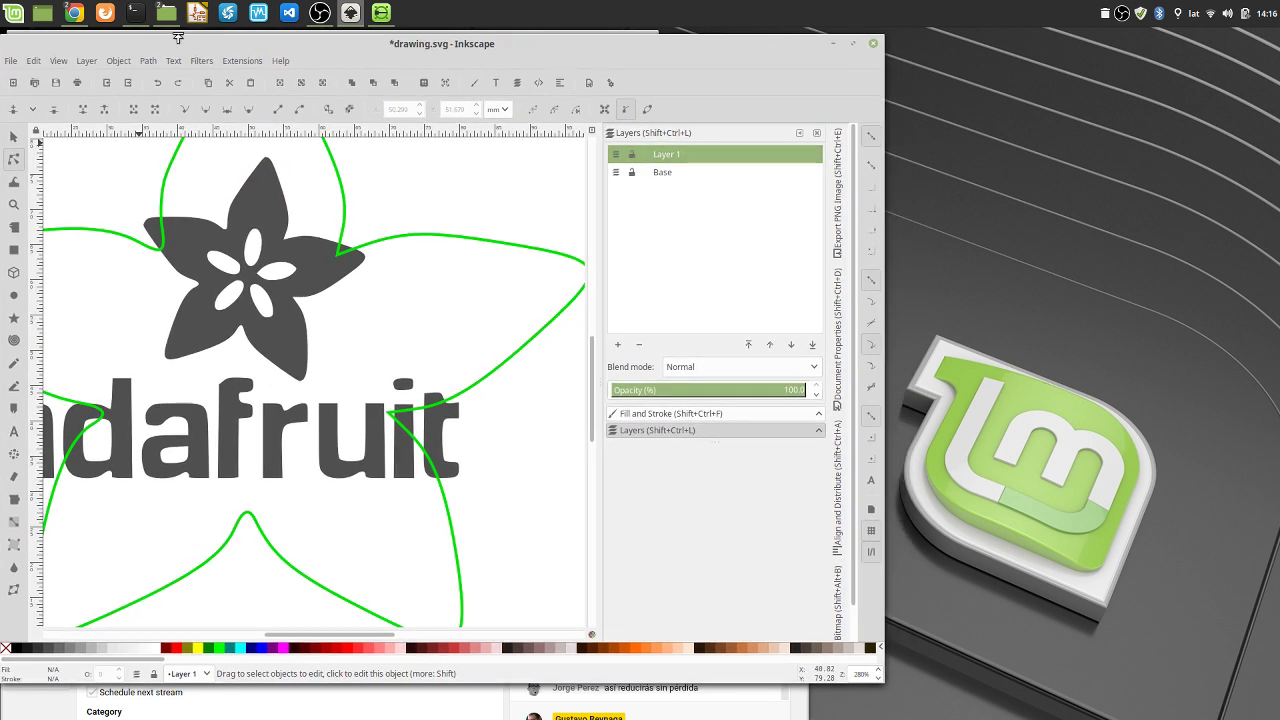
Switch to the browser and read the viewers' chat advice about the outline's nodes in the YouTube live dashboard
left_click(74, 12)
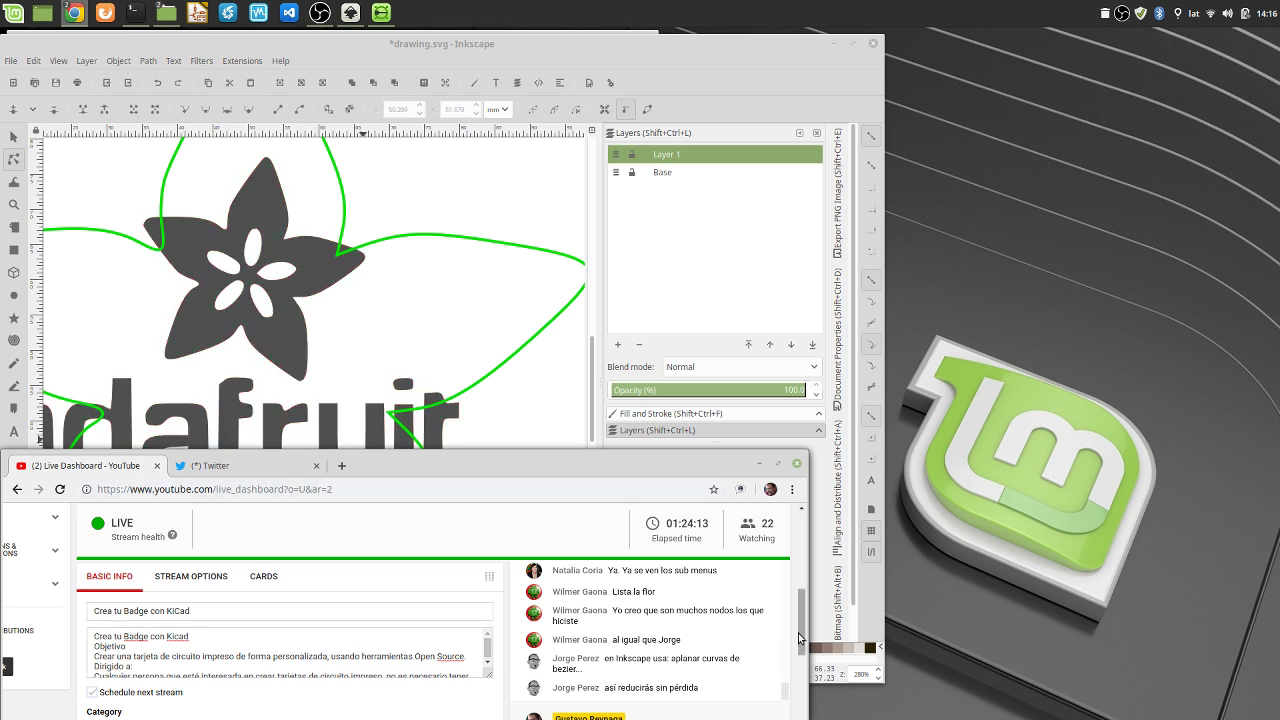
scroll(804, 642, "down", 1)
scroll(806, 640, "up", 1)
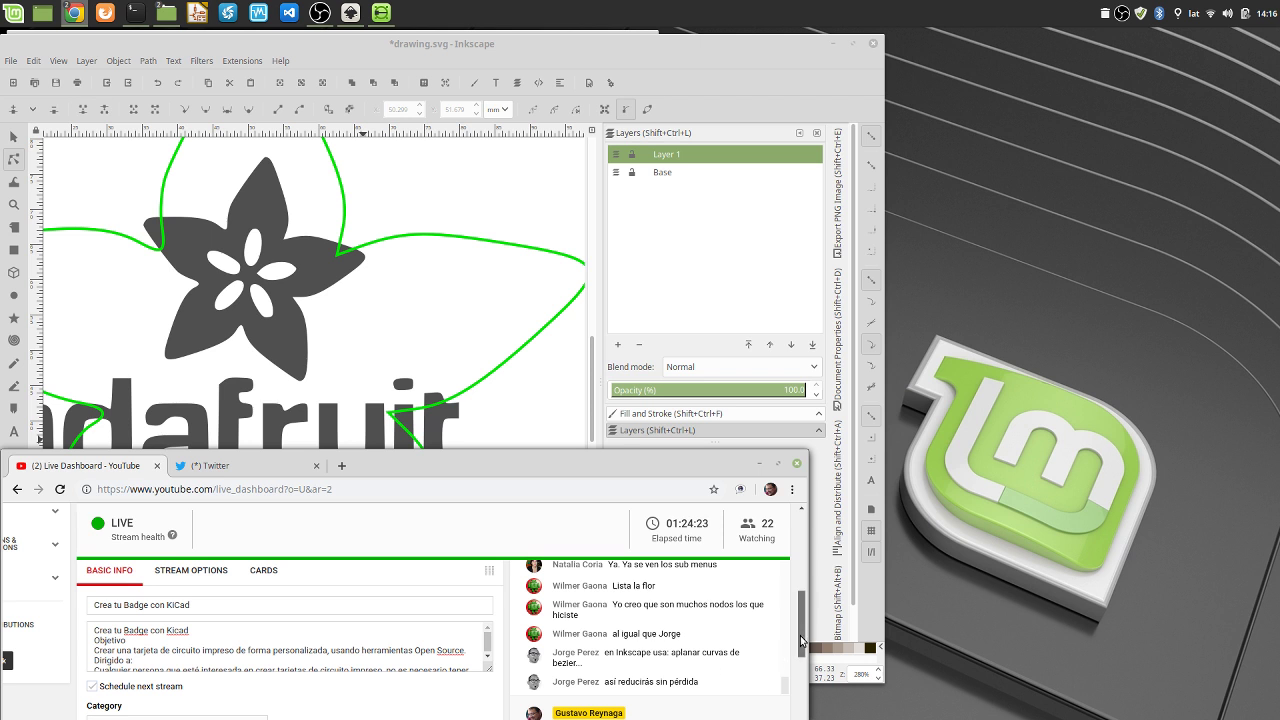
scroll(804, 648, "down", 1)
scroll(804, 648, "up", 1)
Switch back to Inkscape, hide the Base layer of drawing.svg, and select the whole flower outline in Layer 1
left_click(505, 45)
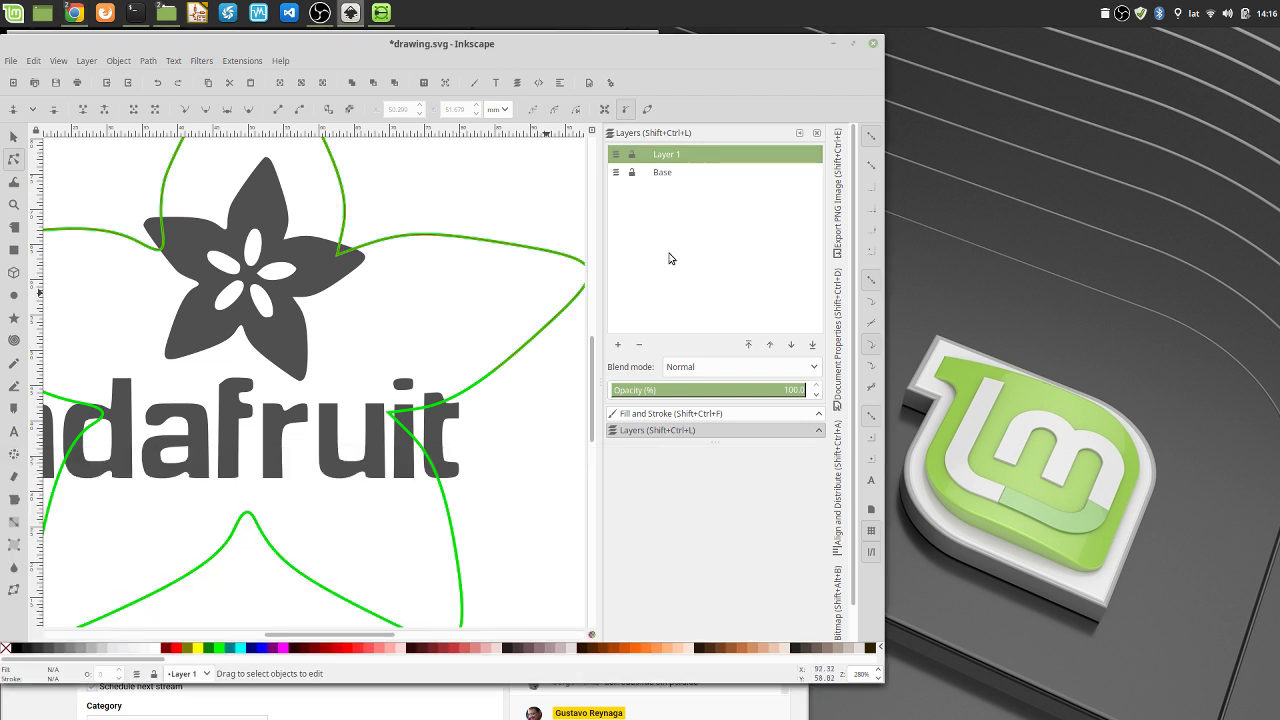
left_click(617, 174)
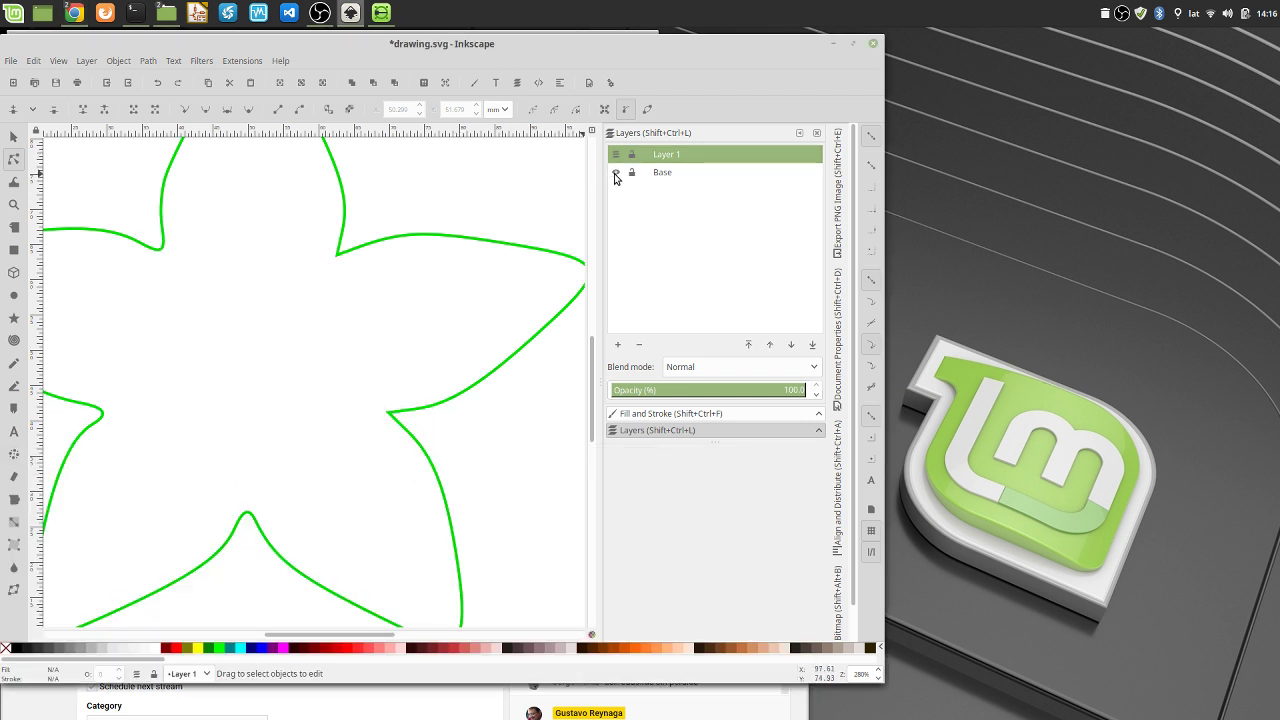
scroll(451, 317, "down", 3, "ctrl")
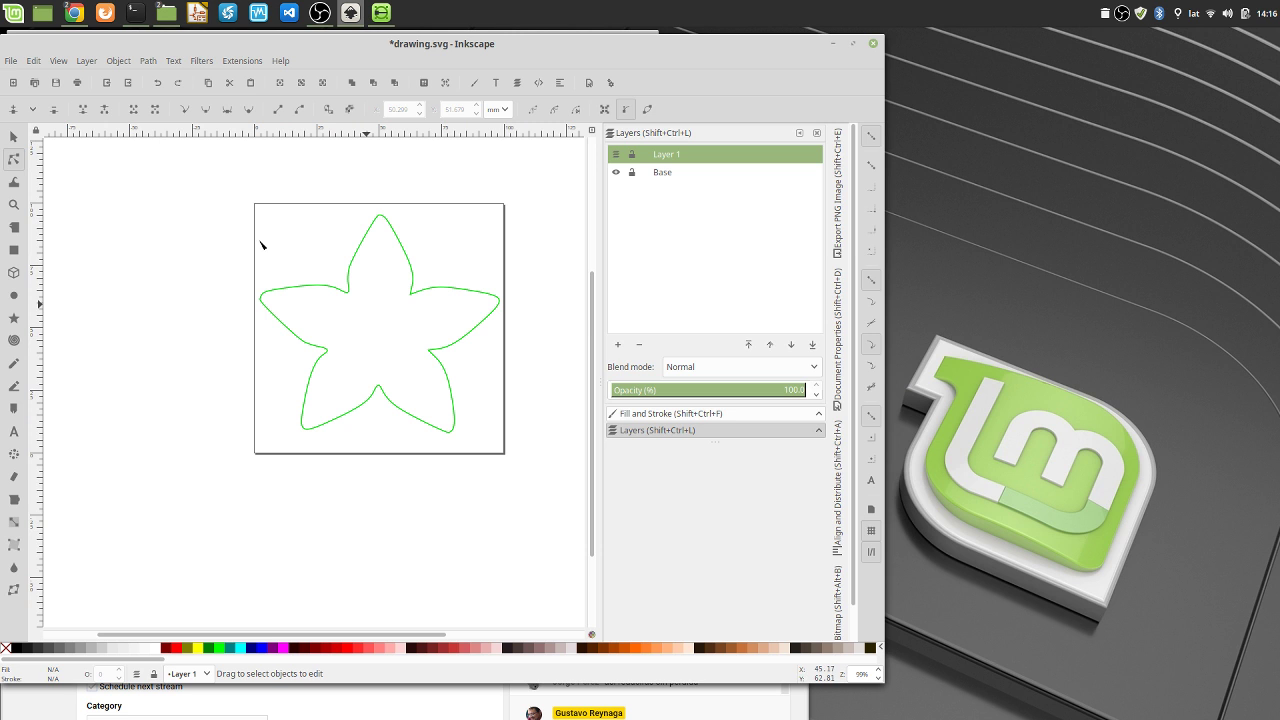
left_click(14, 136)
left_click(321, 291)
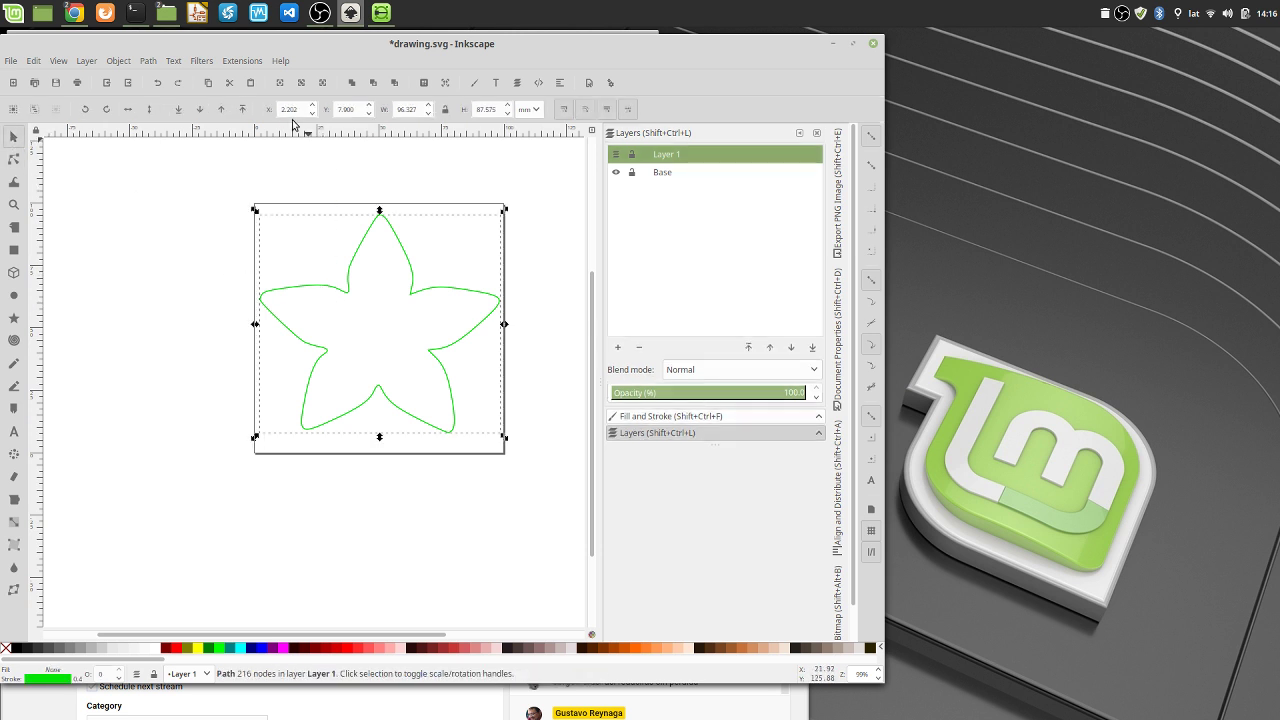
Apply Flatten Beziers to the flower outline with a flatness of 10.0 and inspect the resulting nodes
left_click(243, 61)
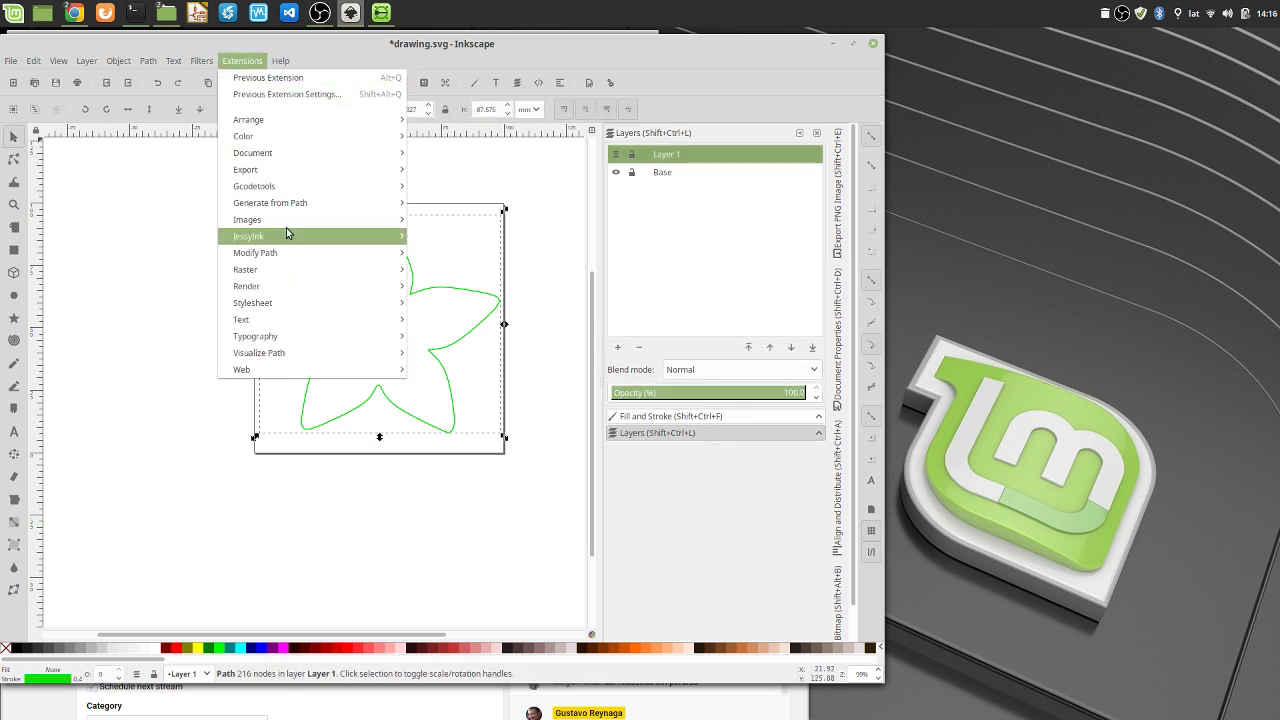
mouse_move(293, 253)
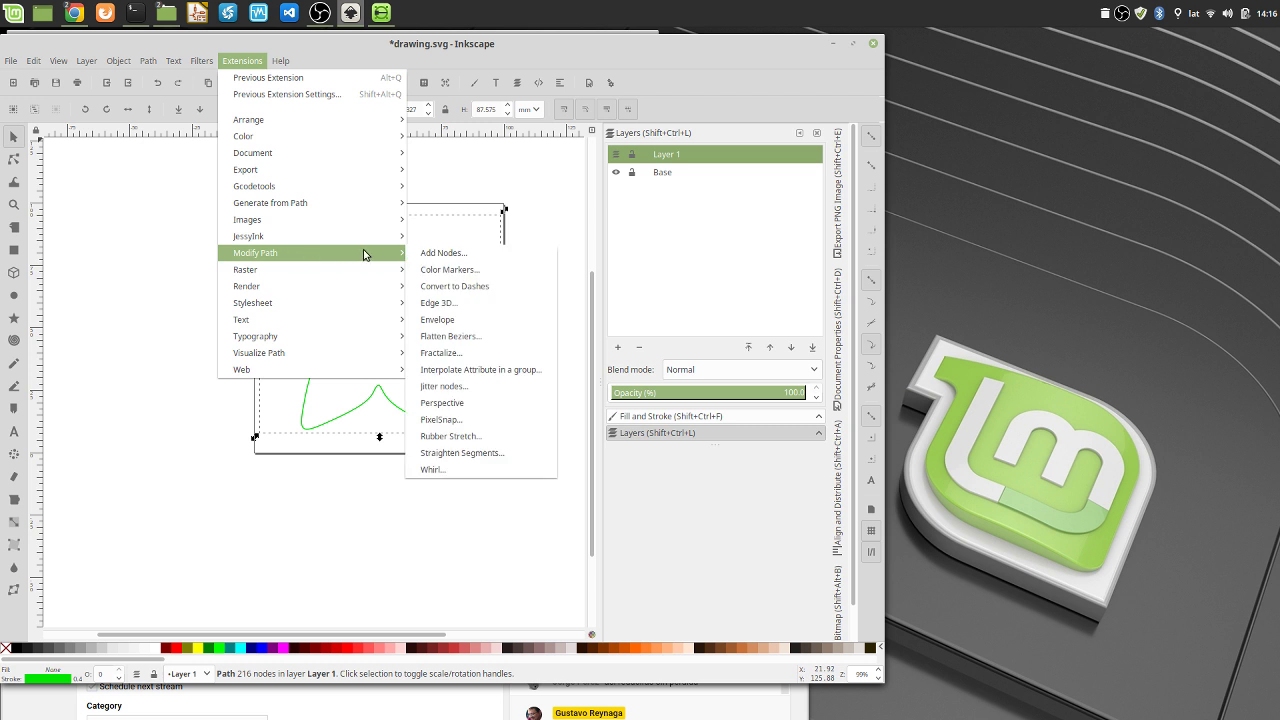
left_click(461, 340)
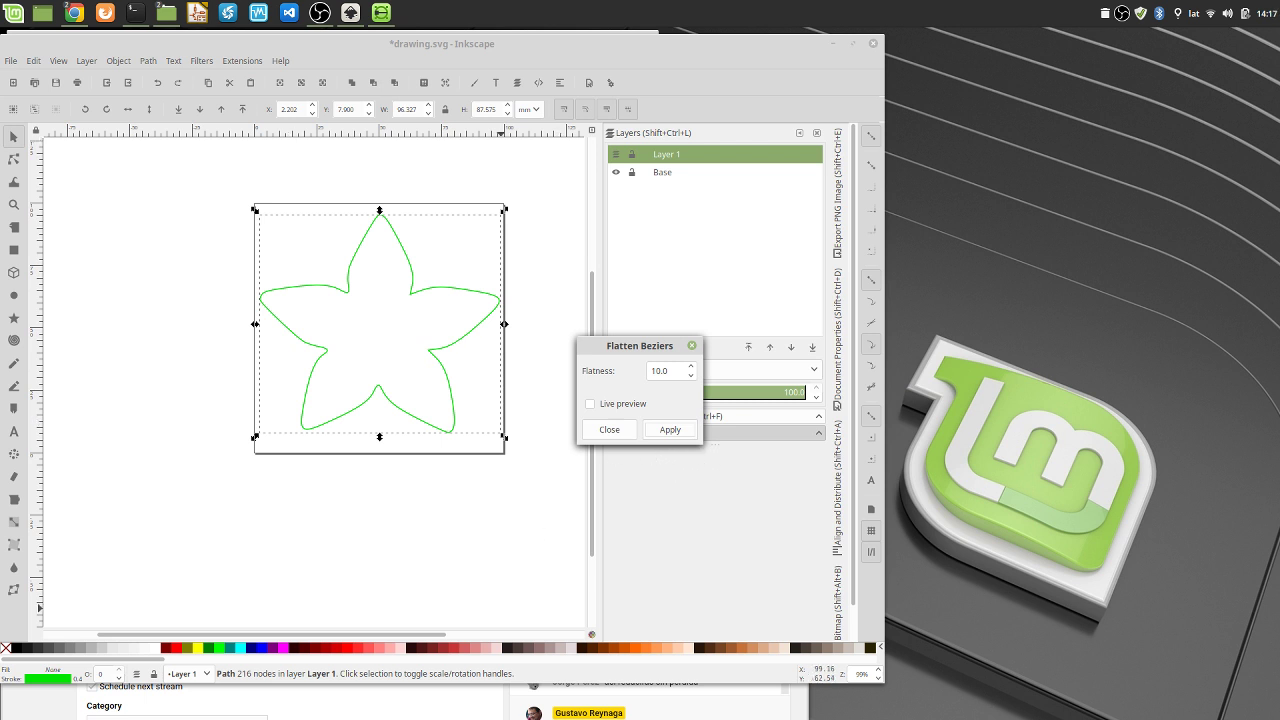
left_click(670, 430)
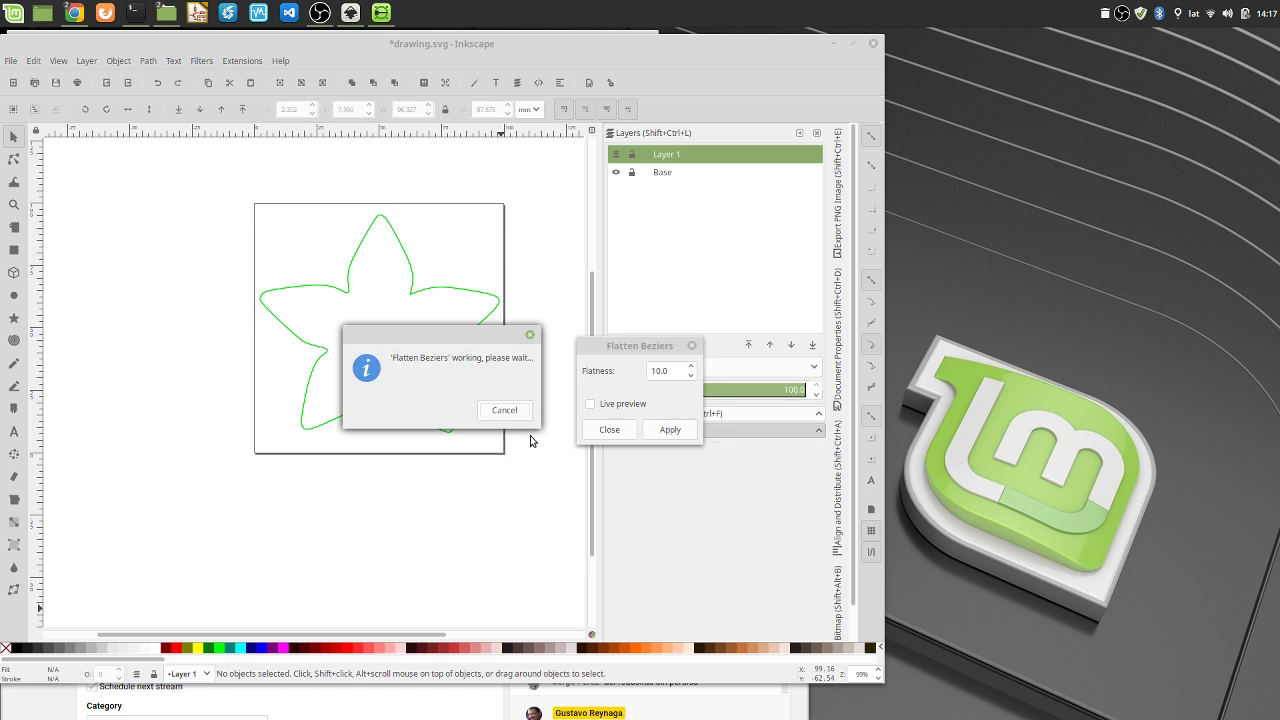
left_click(14, 159)
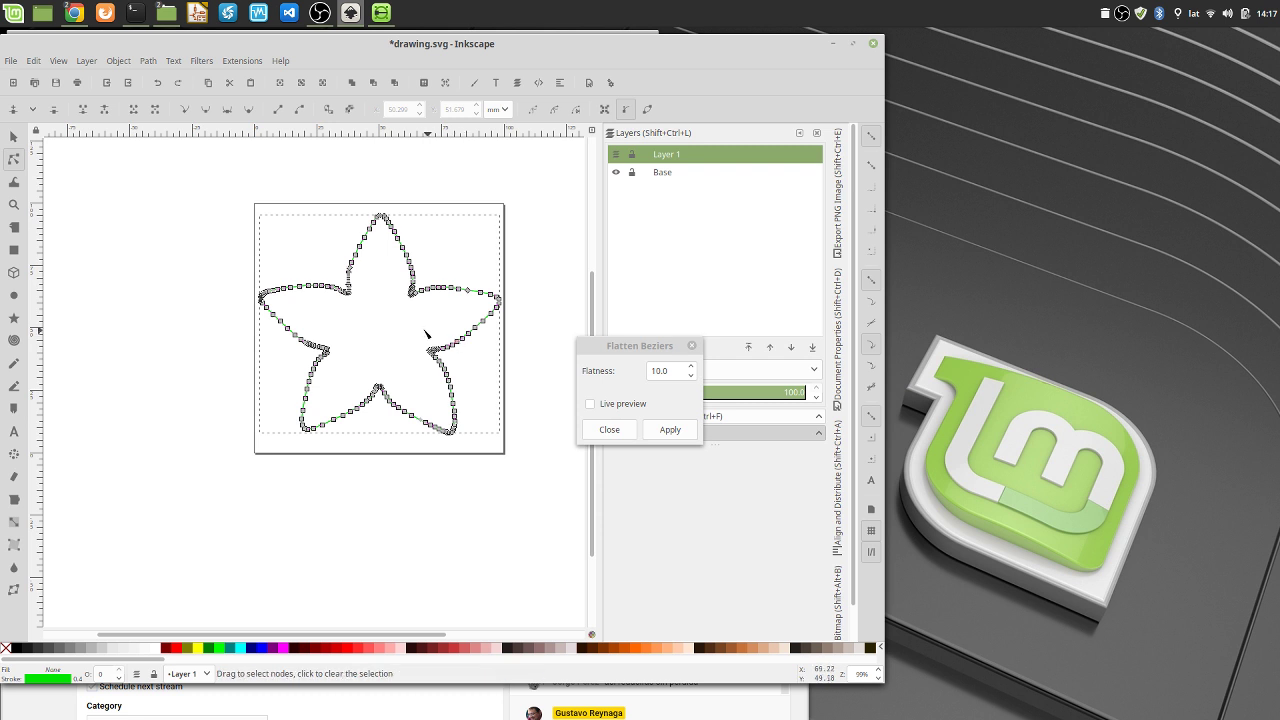
scroll(423, 334, "up", 3, "ctrl")
scroll(420, 335, "down", 2, "ctrl")
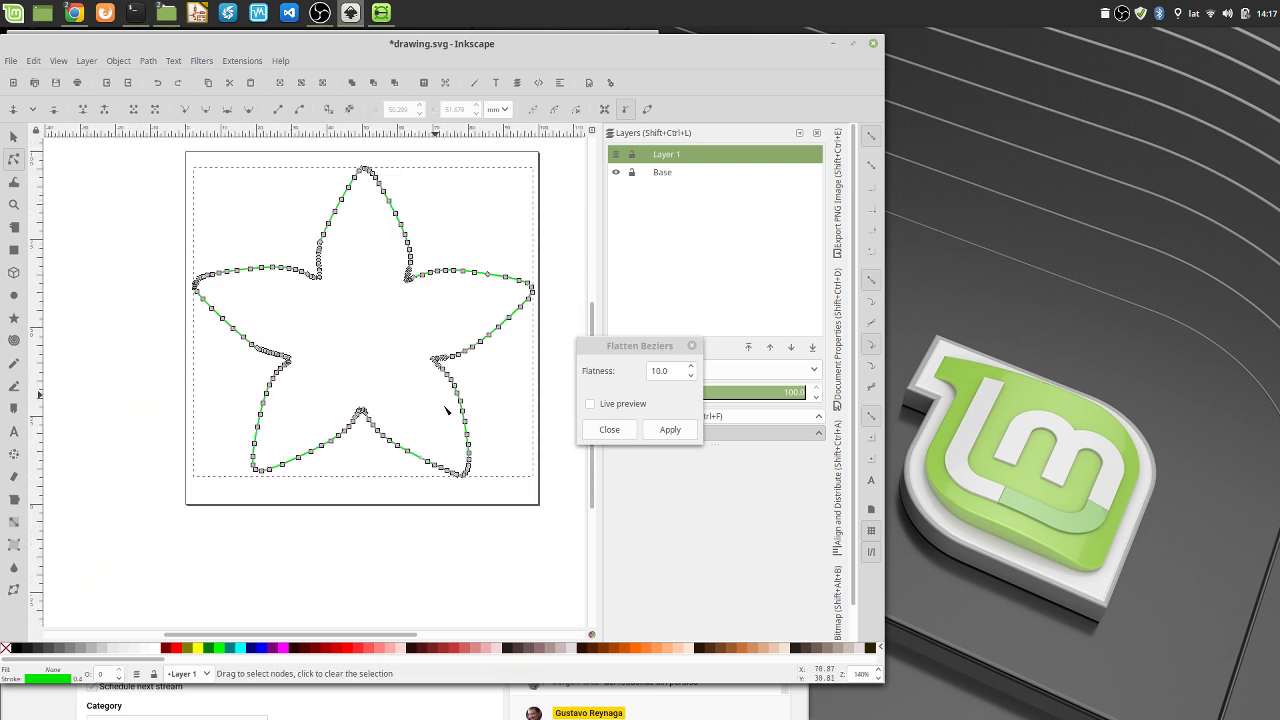
Reapply Flatten Beziers to the flower outline with a flatness of 5.0 and close the extension's dialog
left_click(657, 370)
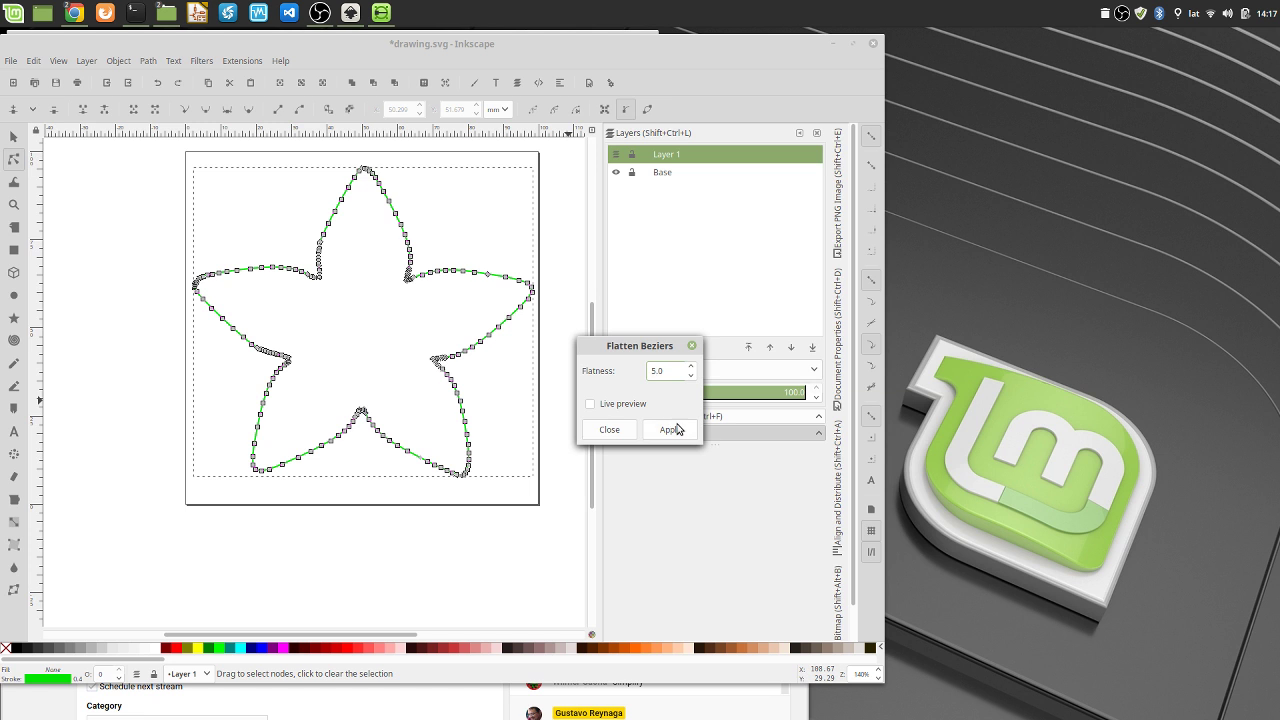
left_click(677, 429)
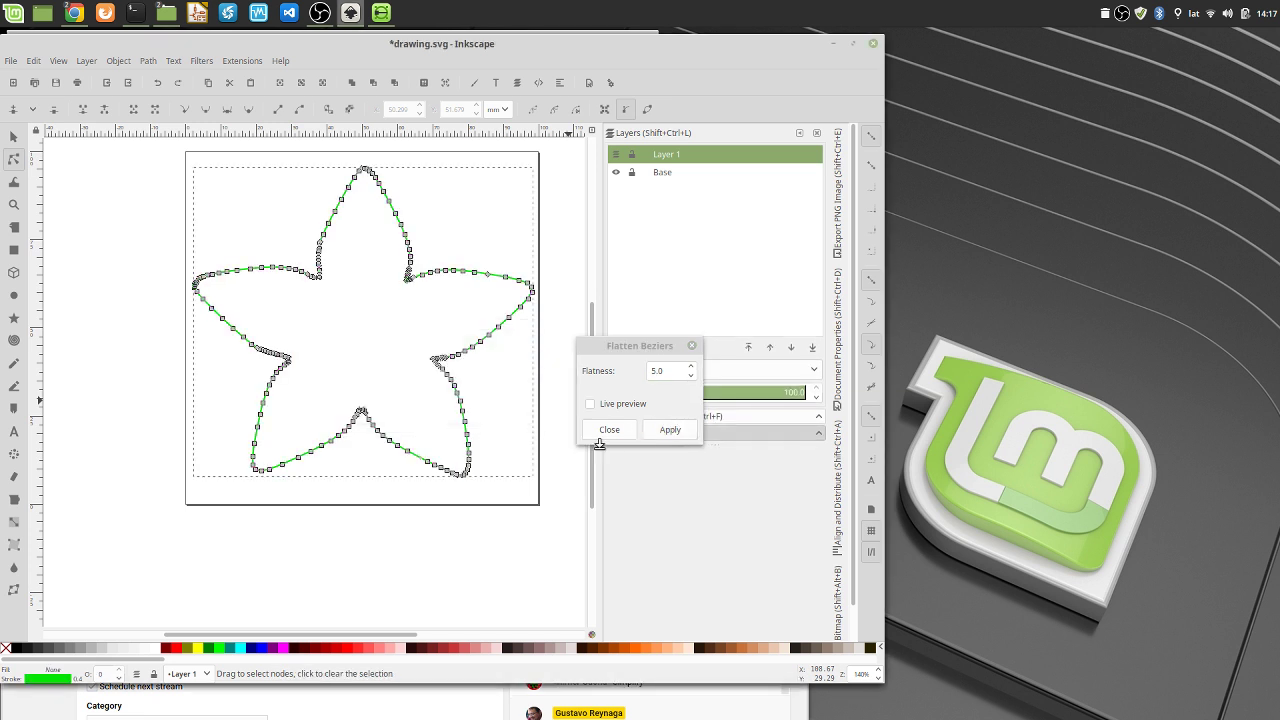
left_click(648, 355)
left_click(608, 431)
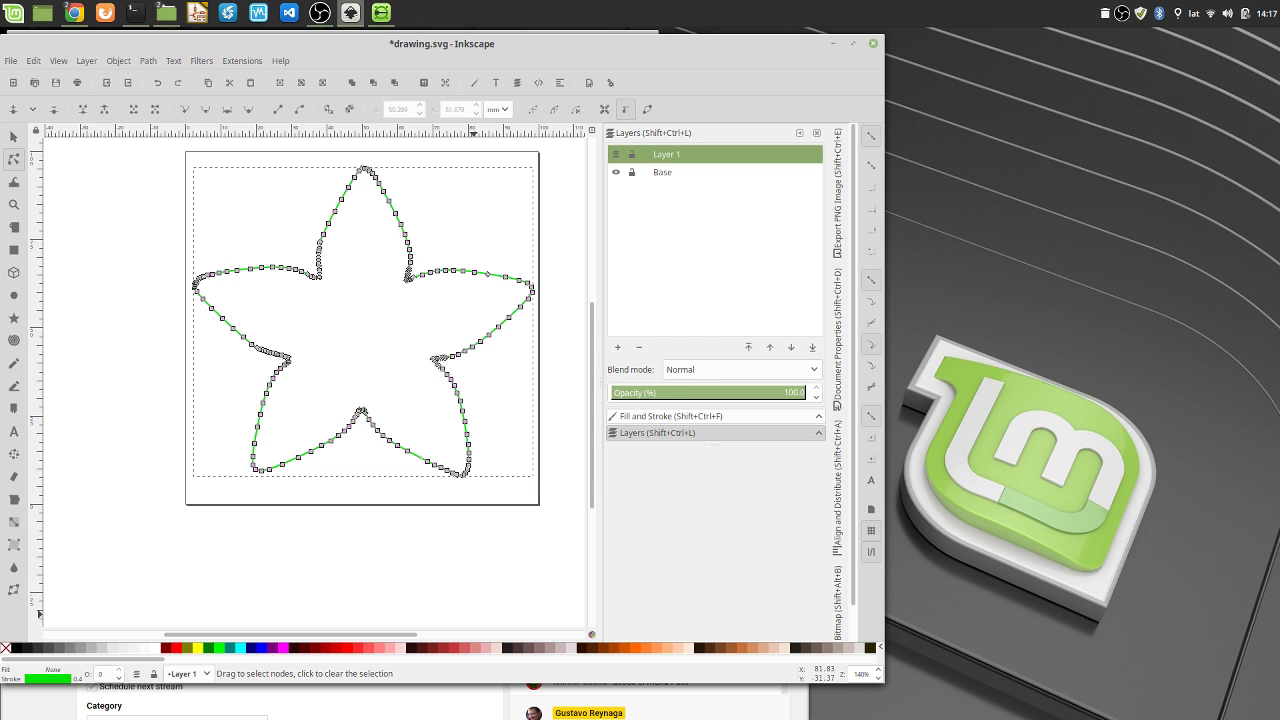
Check the viewers' chat advice in the browser, return to Inkscape, and save drawing.svg
key("alt+Tab")
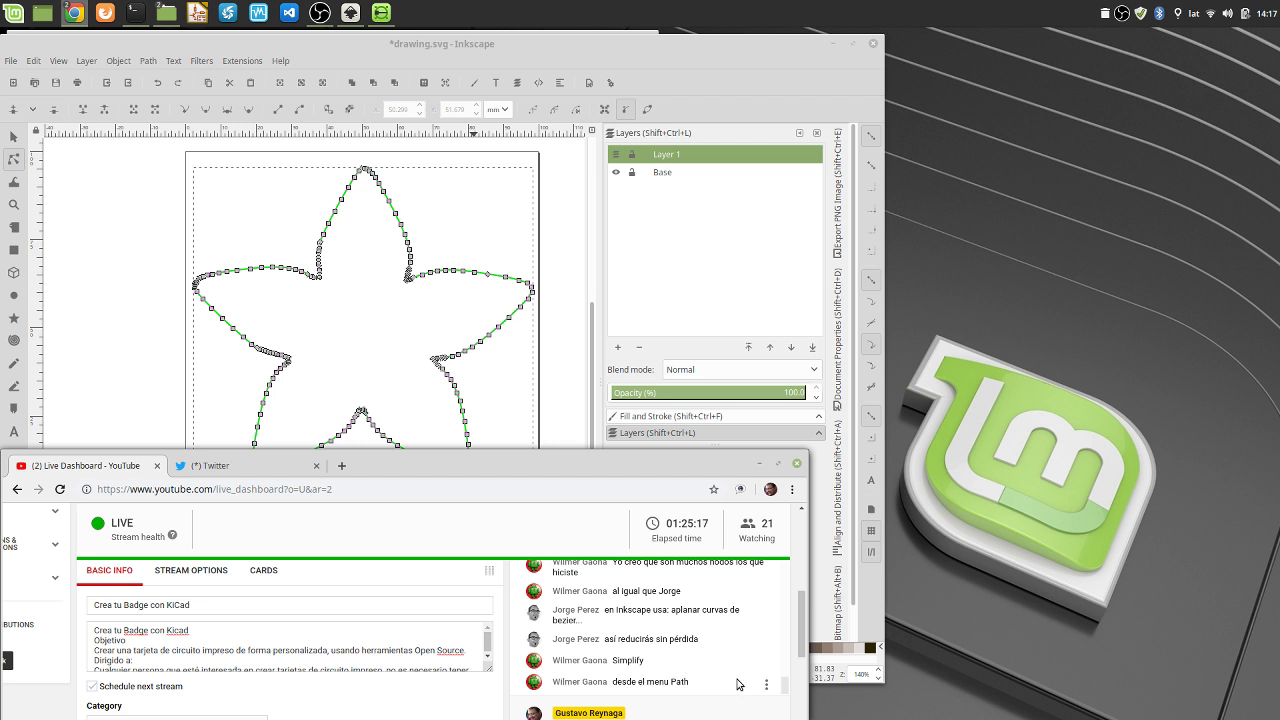
left_click(421, 46)
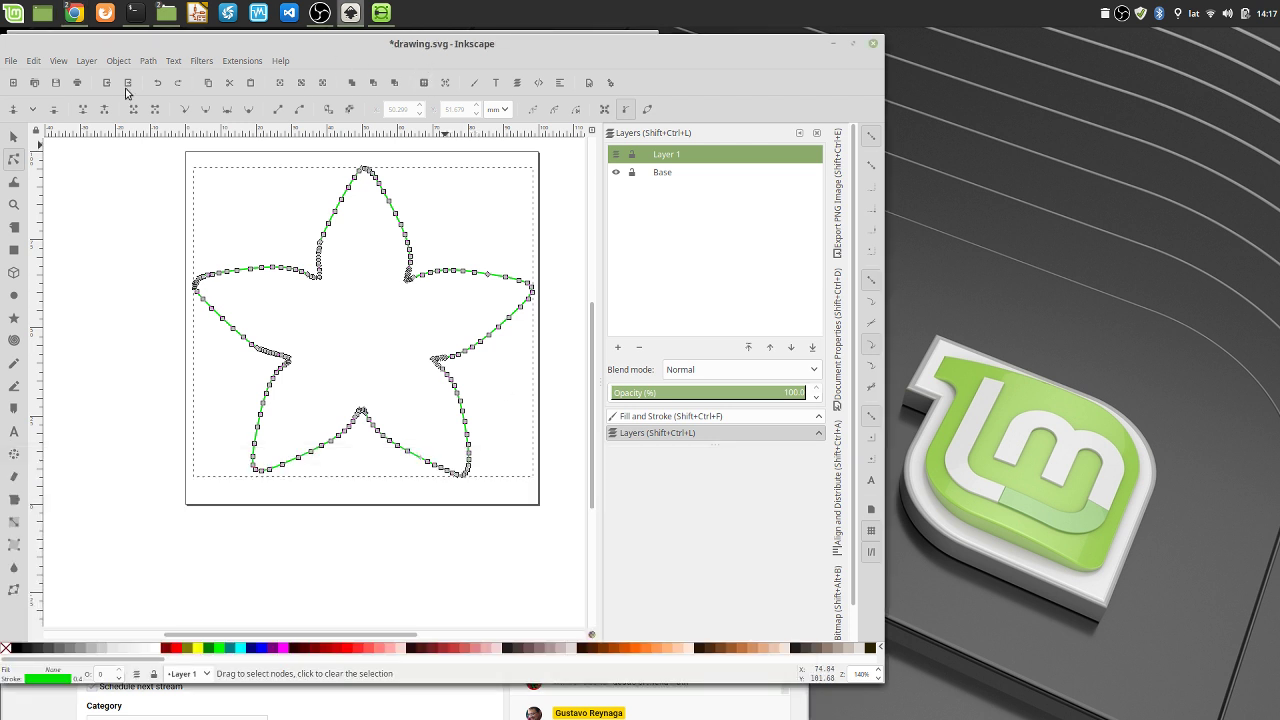
left_click(56, 82)
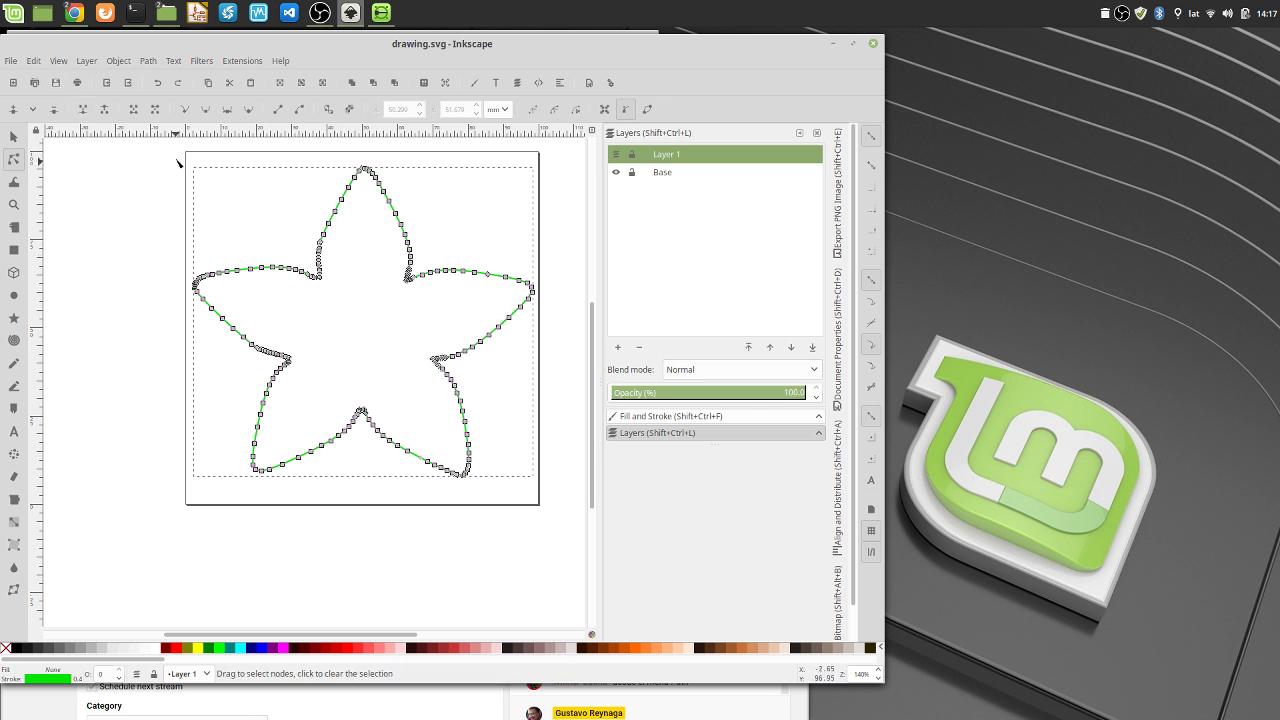
Check the selected outline's node count, deselect it, and look at the live chat again before returning to Inkscape
left_click(14, 136)
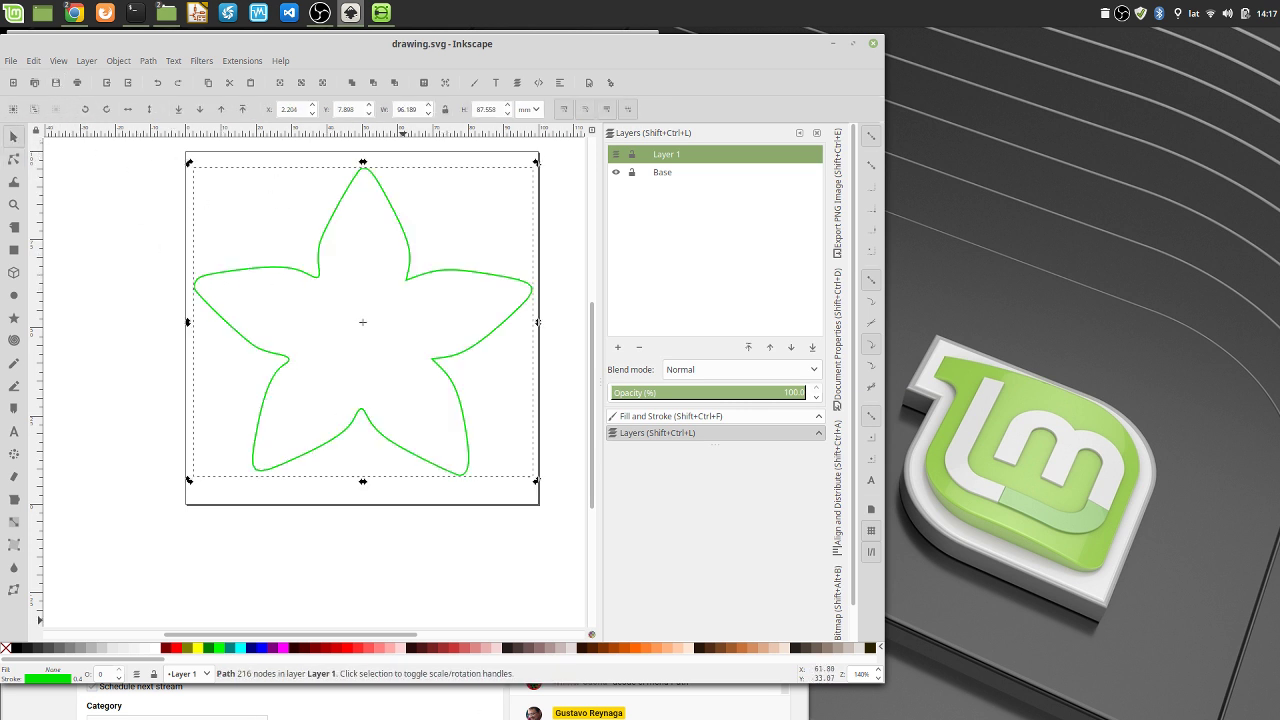
left_click(414, 414)
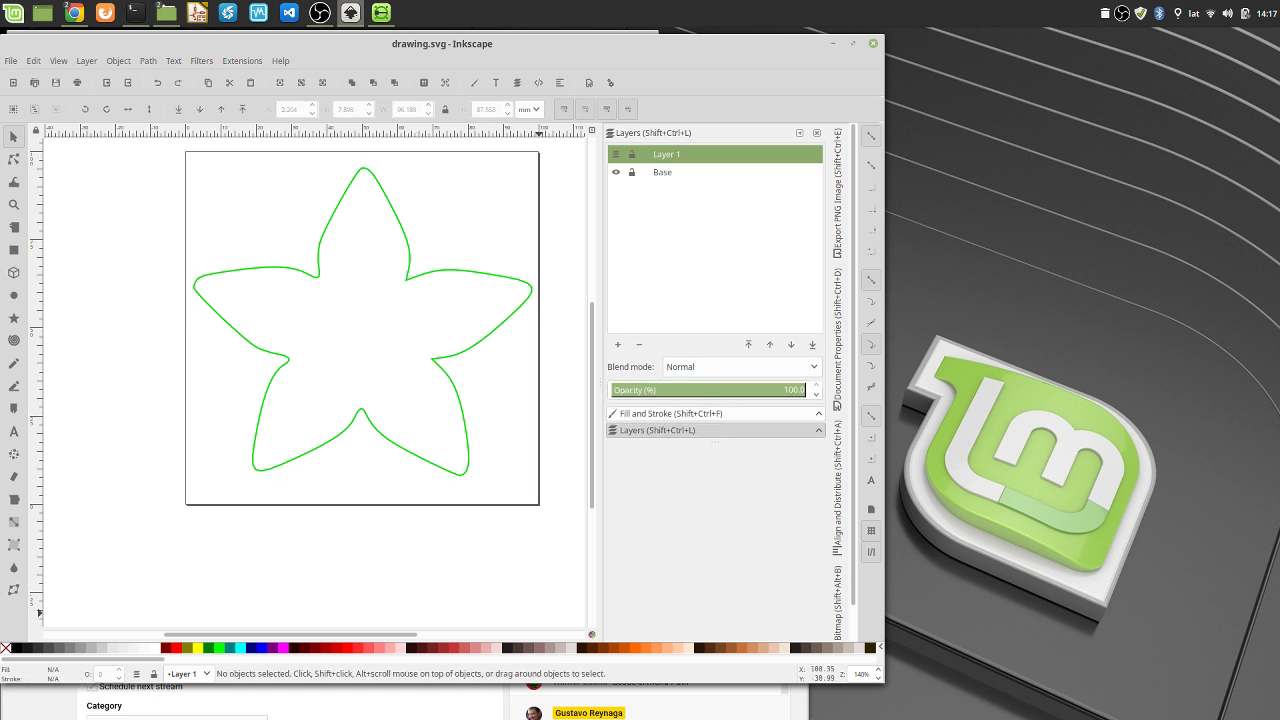
key("alt+Tab")
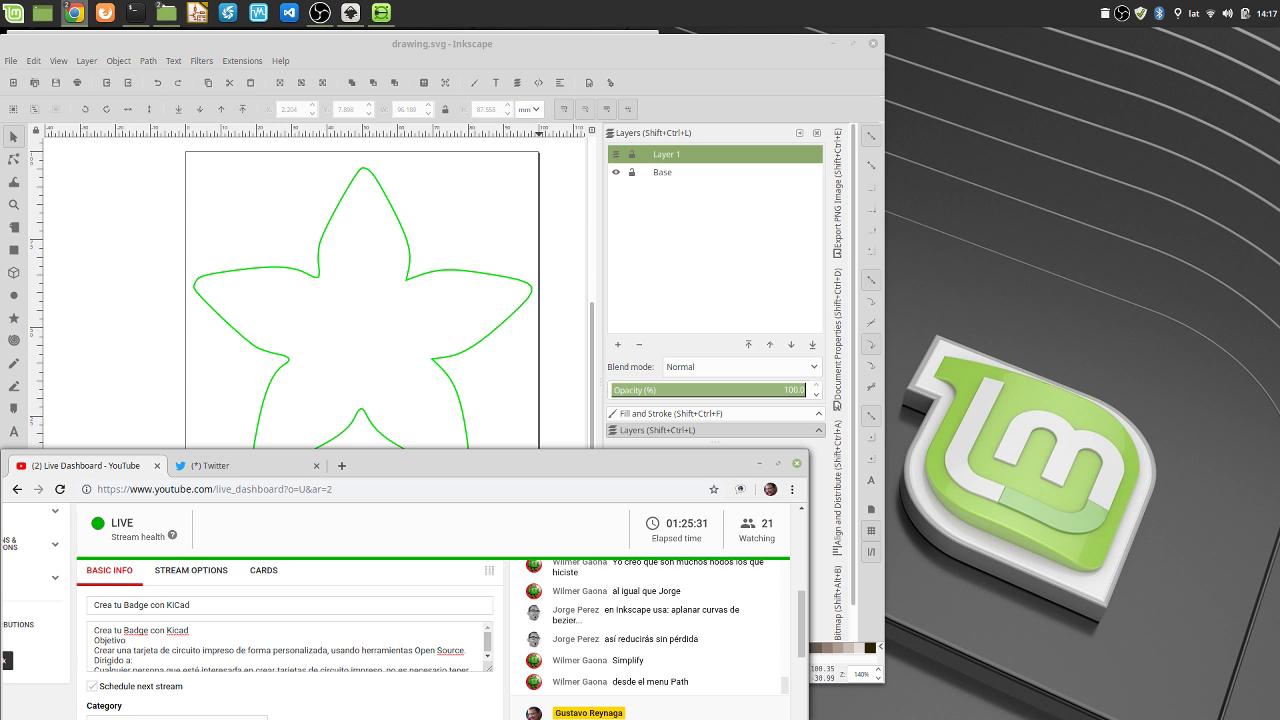
left_click(381, 12)
left_click(414, 46)
left_click(395, 345)
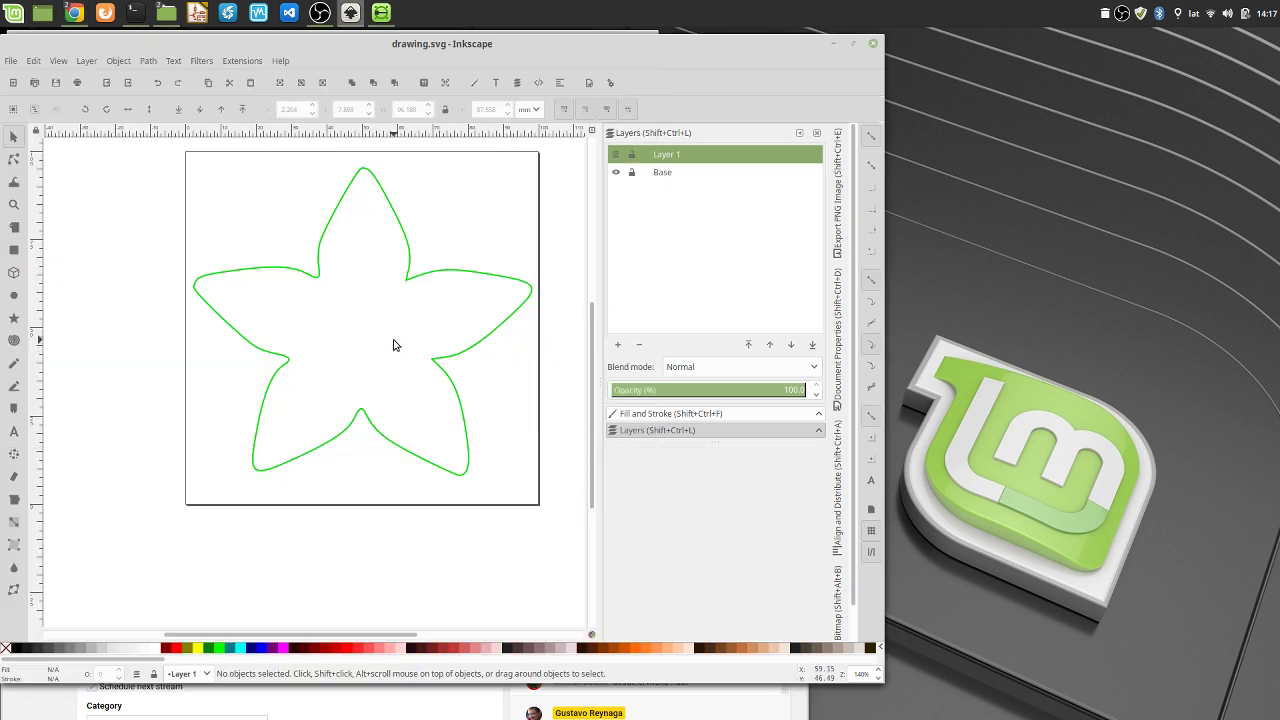
Save the drawing as flor_2.dxf in the Convert folder, using AutoCAD DXF R14 format with LWPOLYLINE output and mm units
left_click(11, 60)
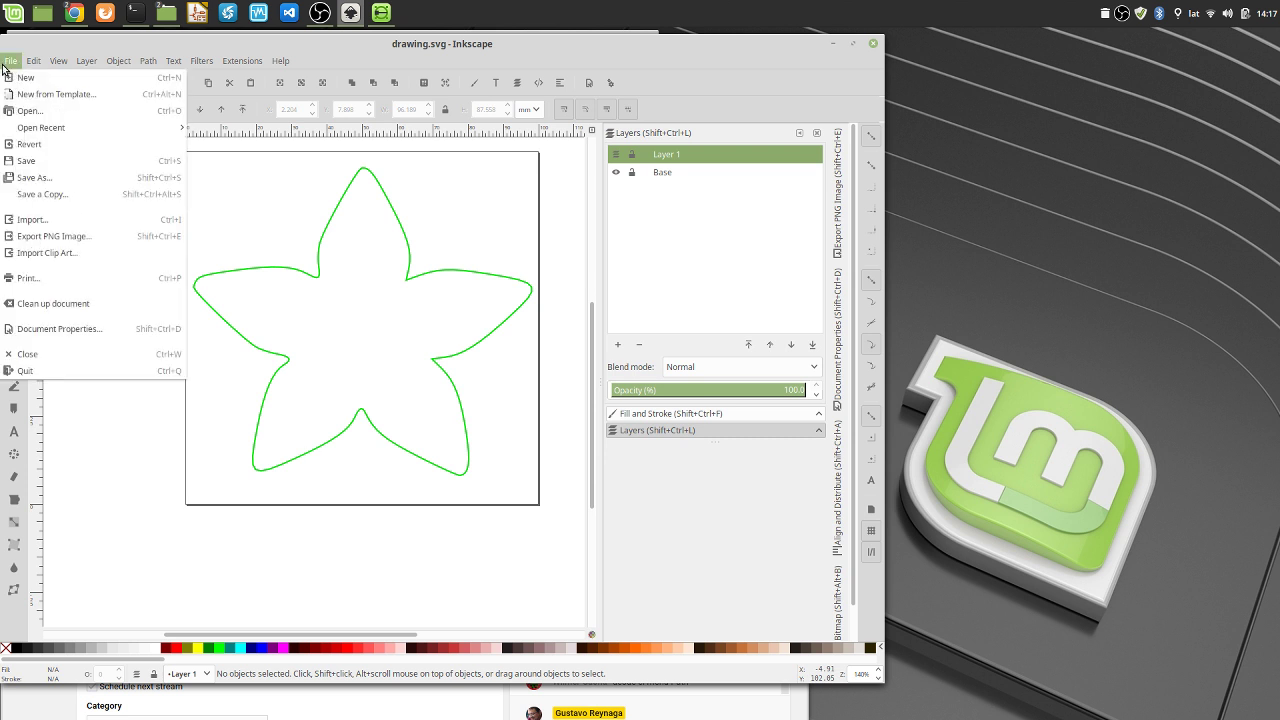
left_click(33, 177)
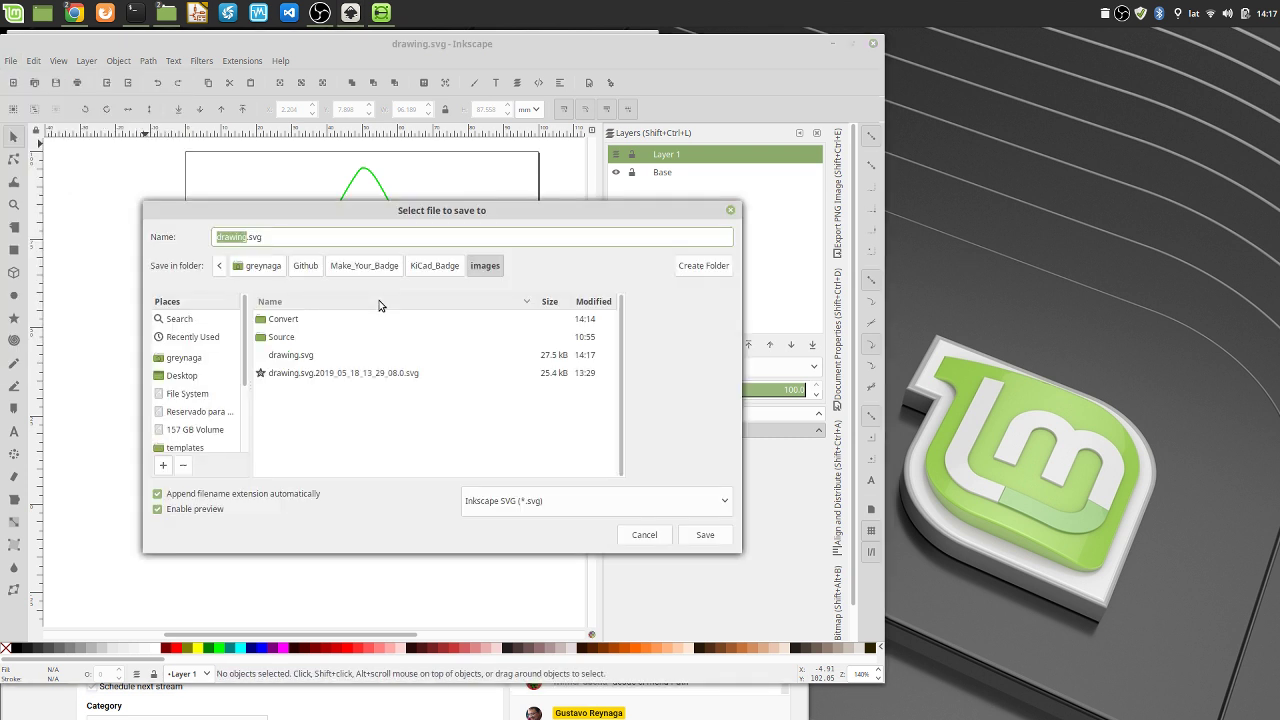
left_click(547, 514)
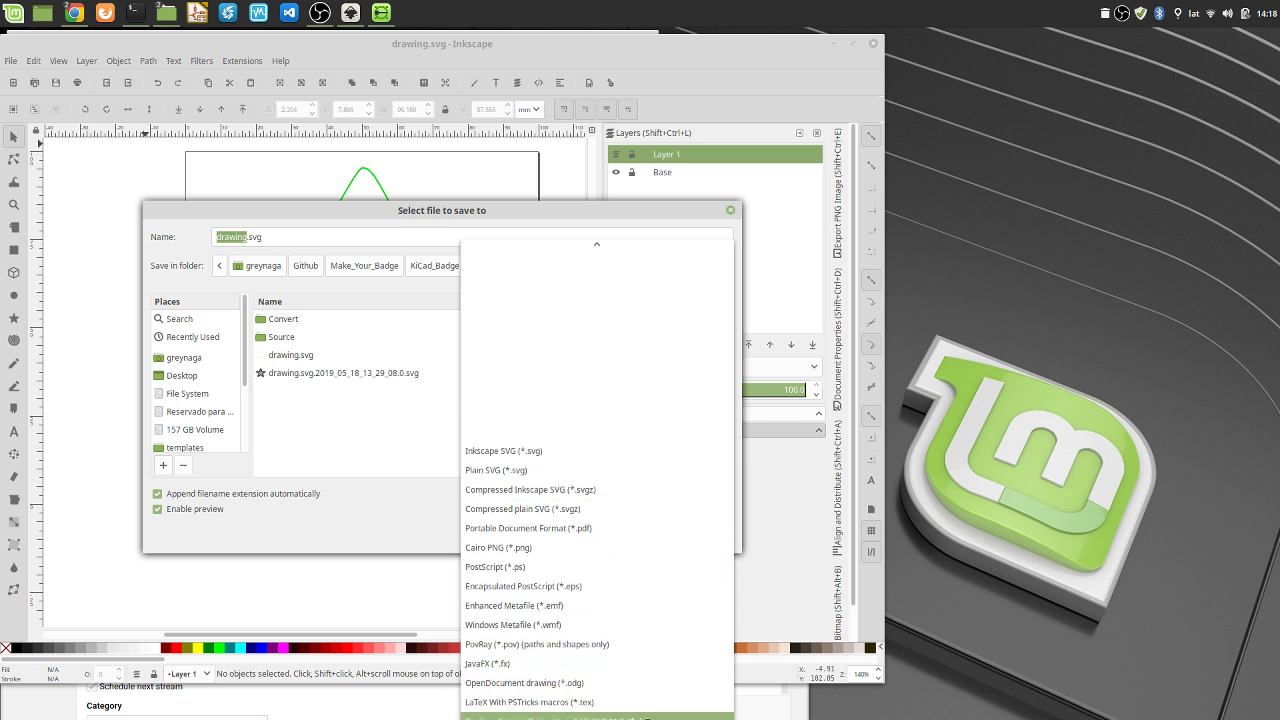
left_click(540, 718)
double_click(286, 319)
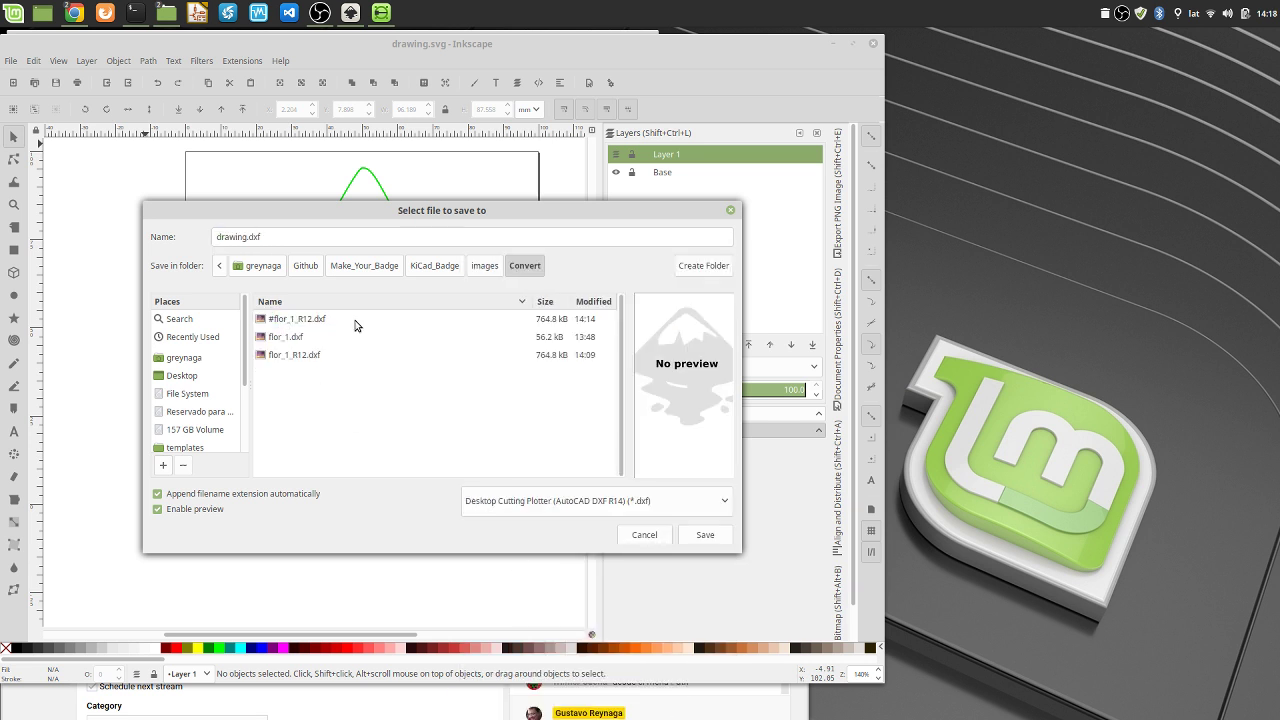
left_click(300, 336)
left_click(270, 237)
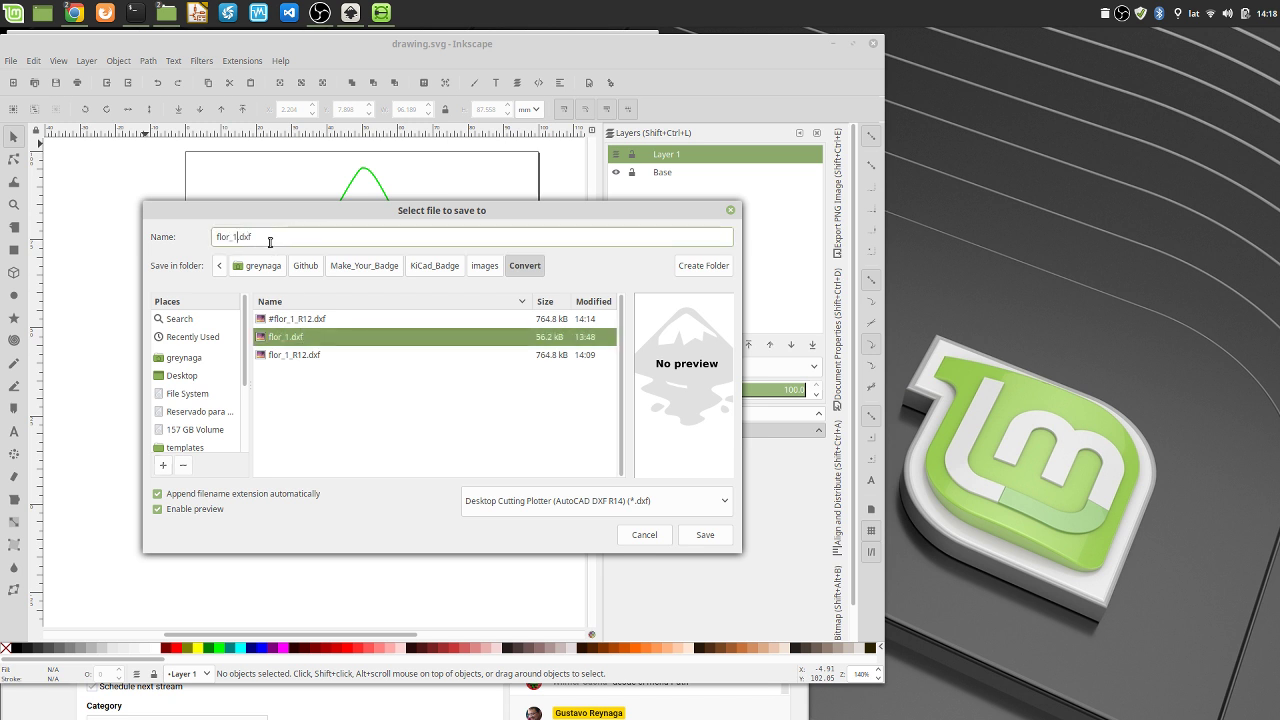
key("BackSpace")
type("2")
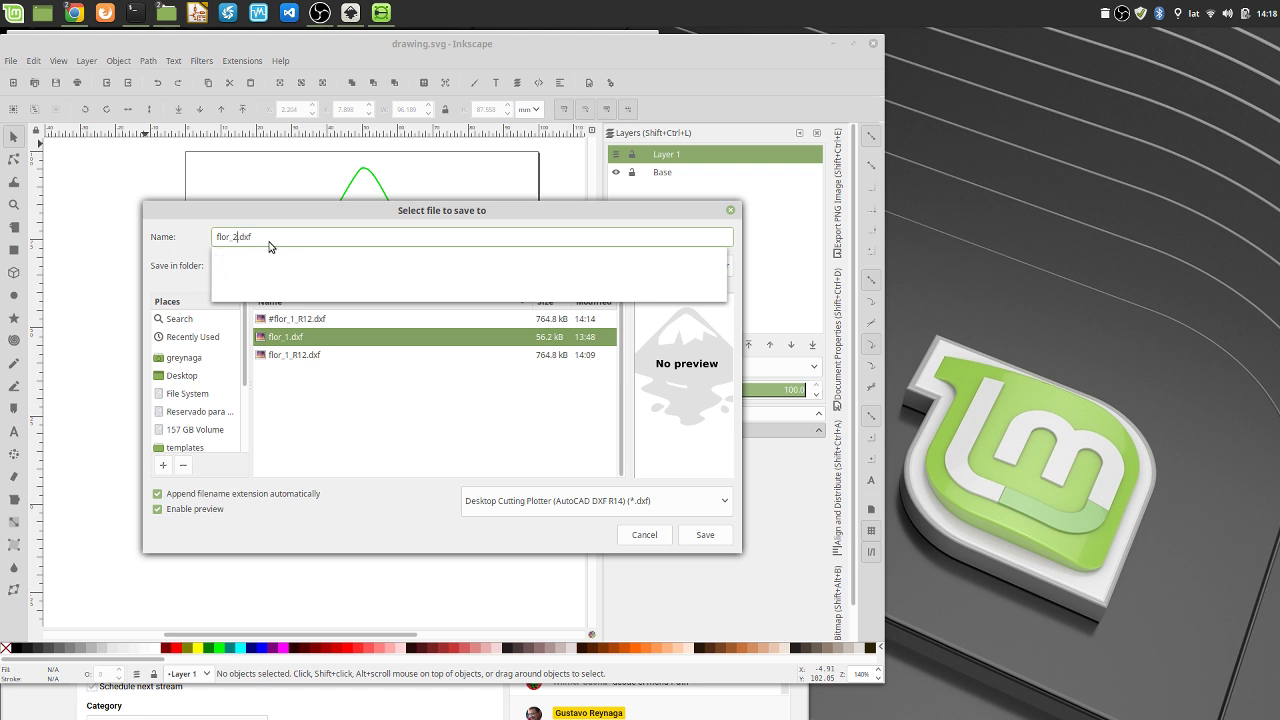
left_click(716, 538)
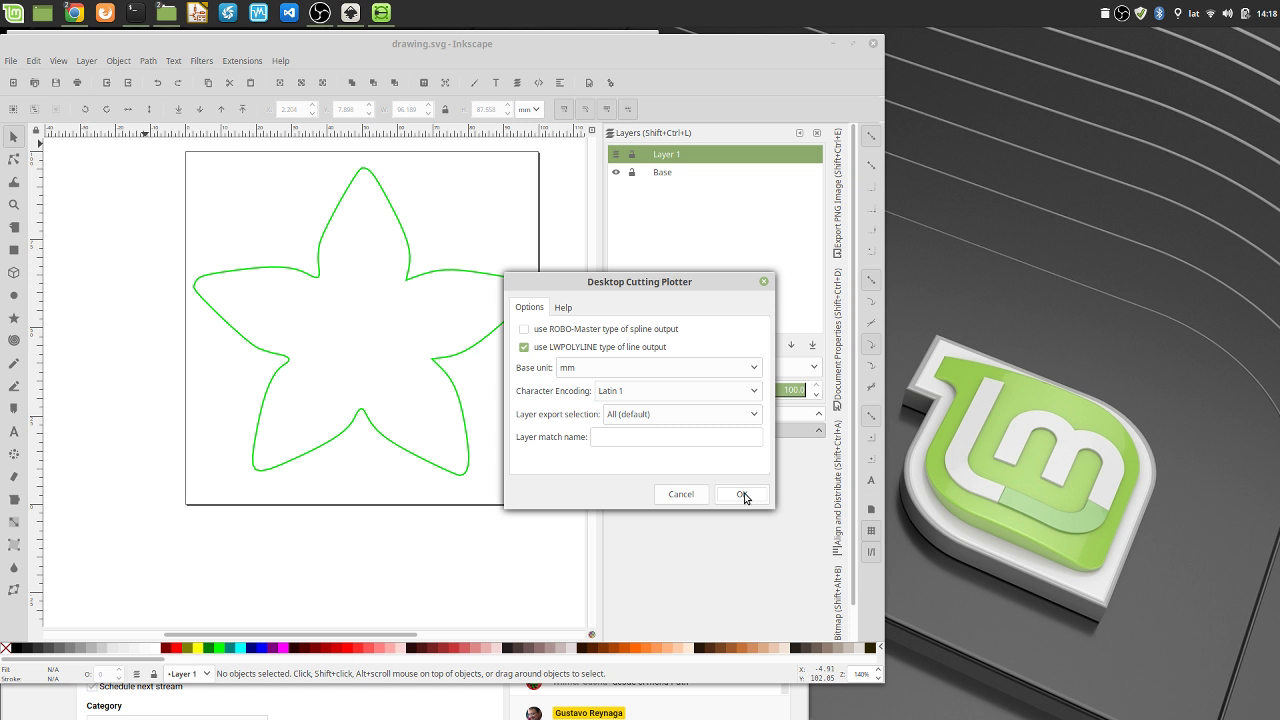
left_click(742, 494)
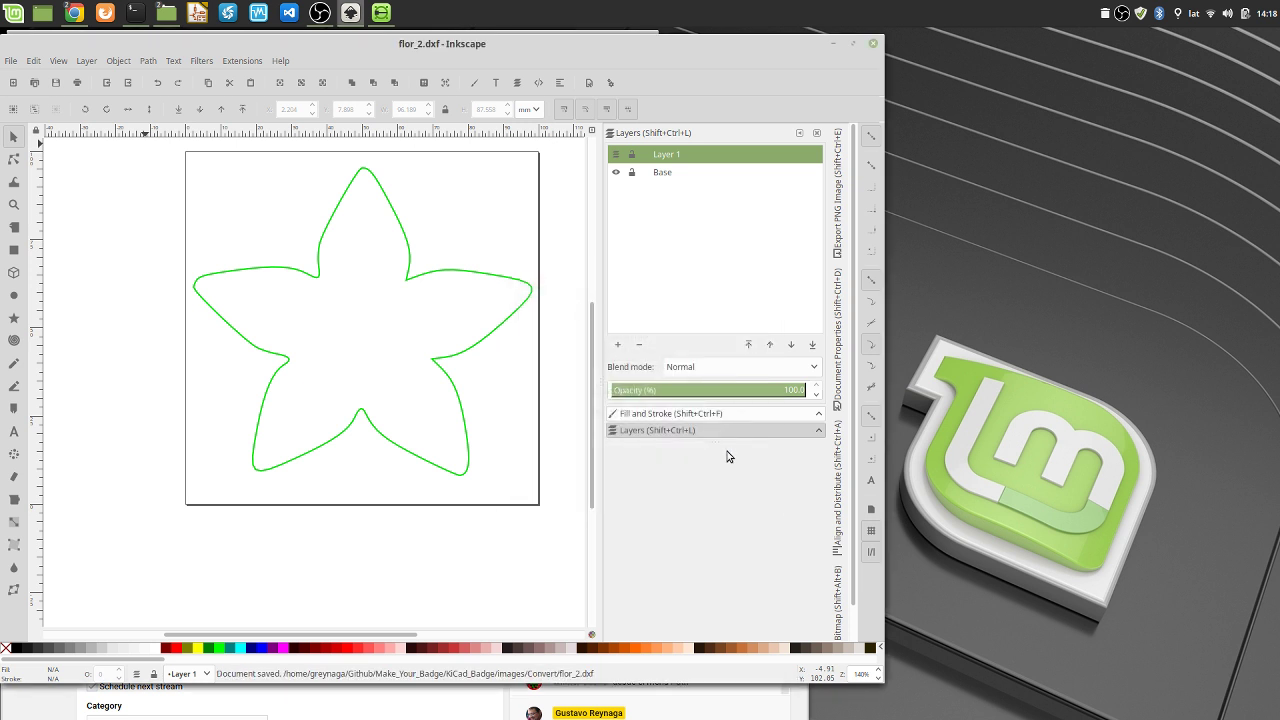
Delete the Base layer and save flor_2.dxf again with LWPOLYLINE output and mm as the base unit
left_click(668, 176)
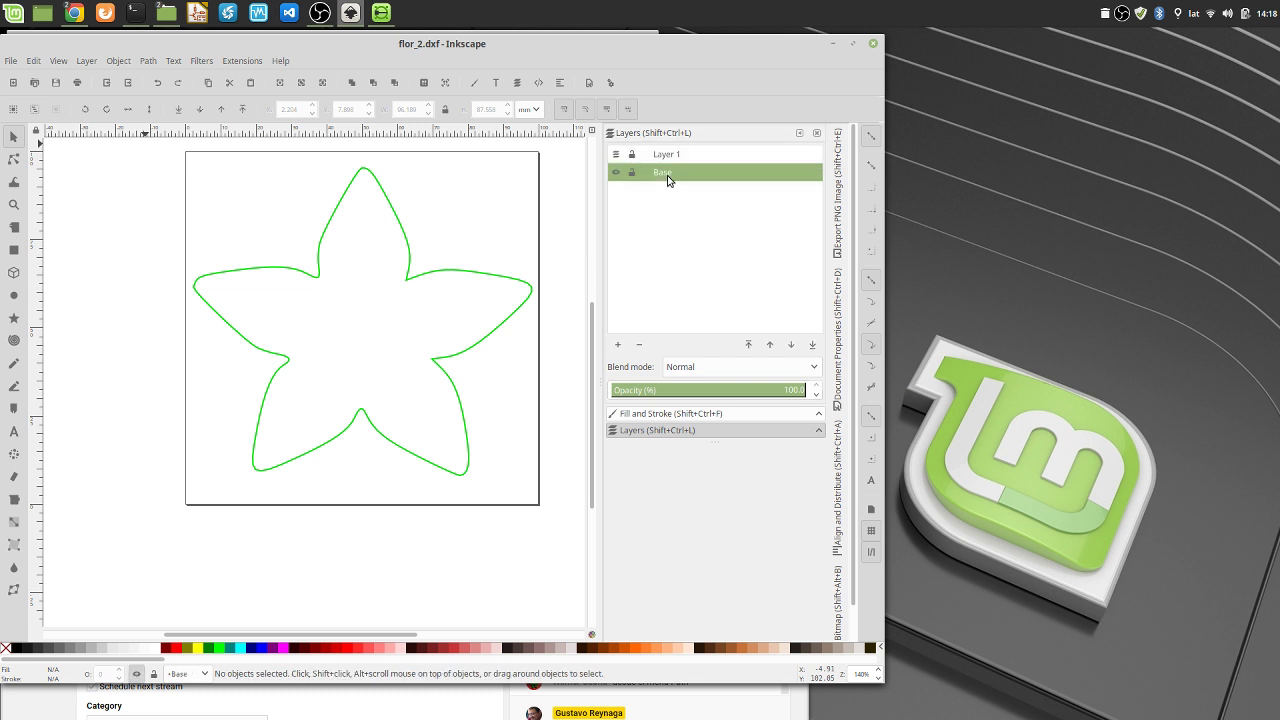
left_click(640, 345)
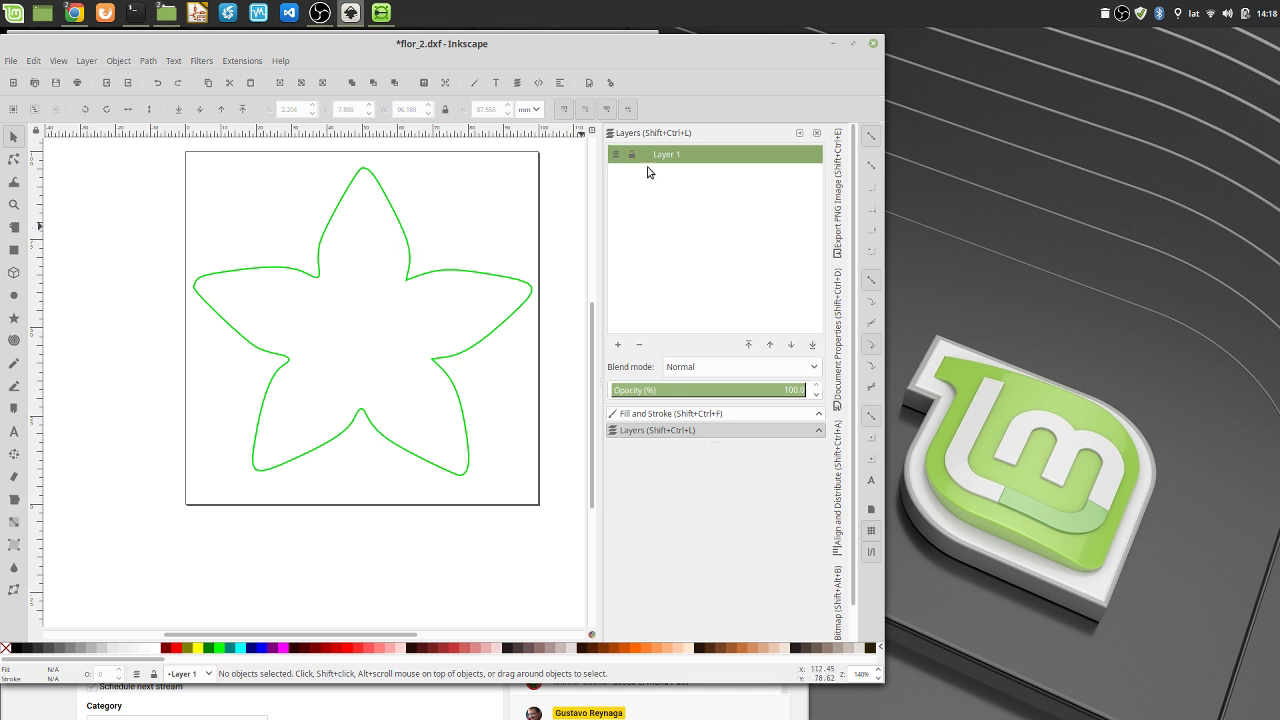
left_click(57, 85)
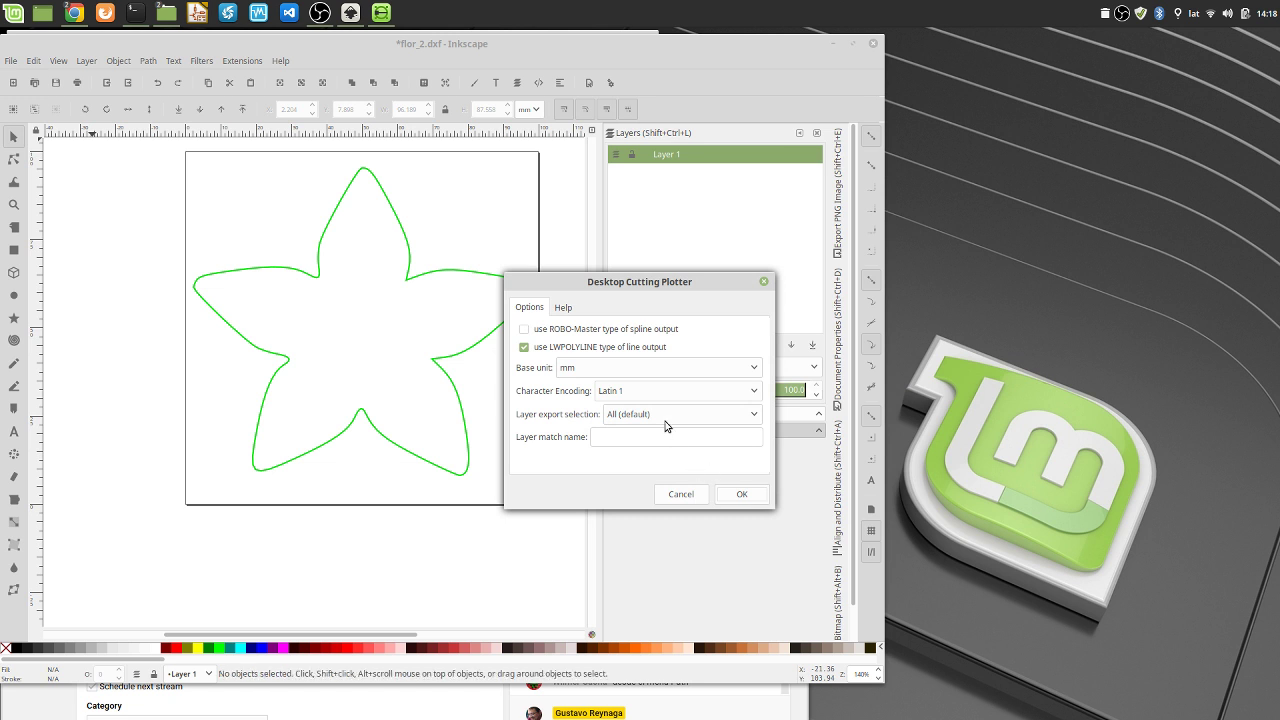
left_click_drag(643, 281, 364, 177)
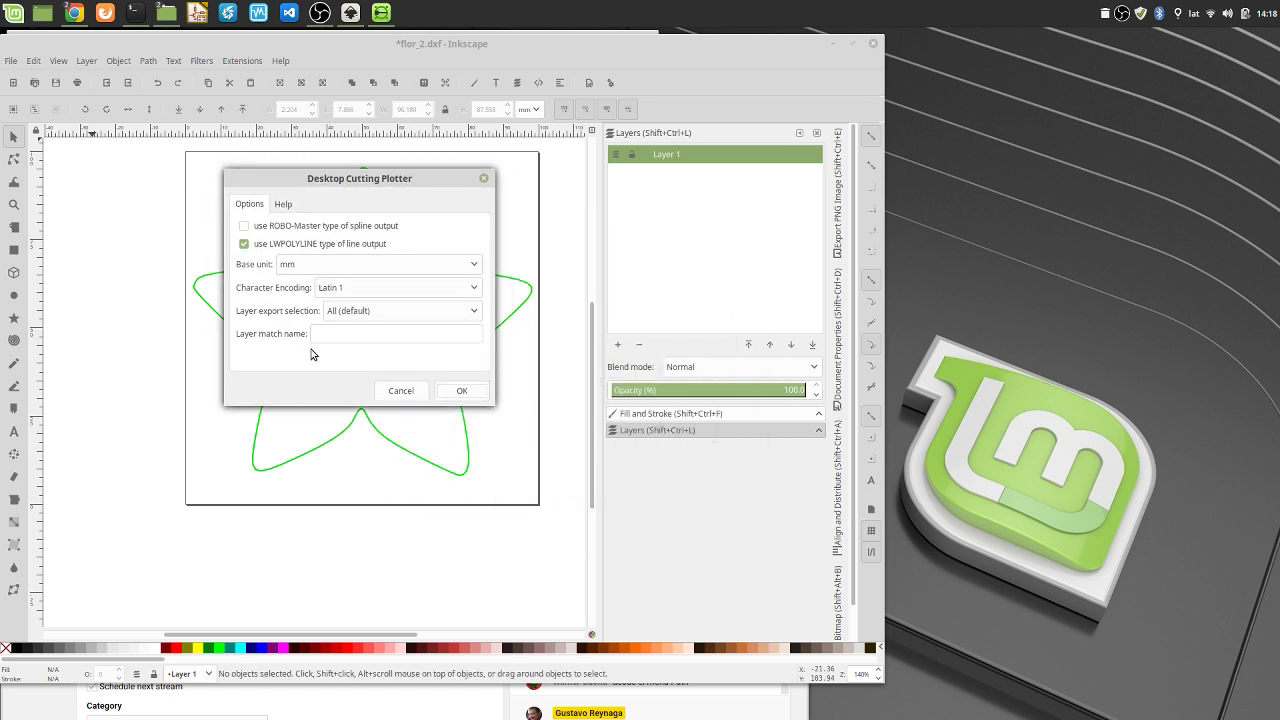
left_click(472, 398)
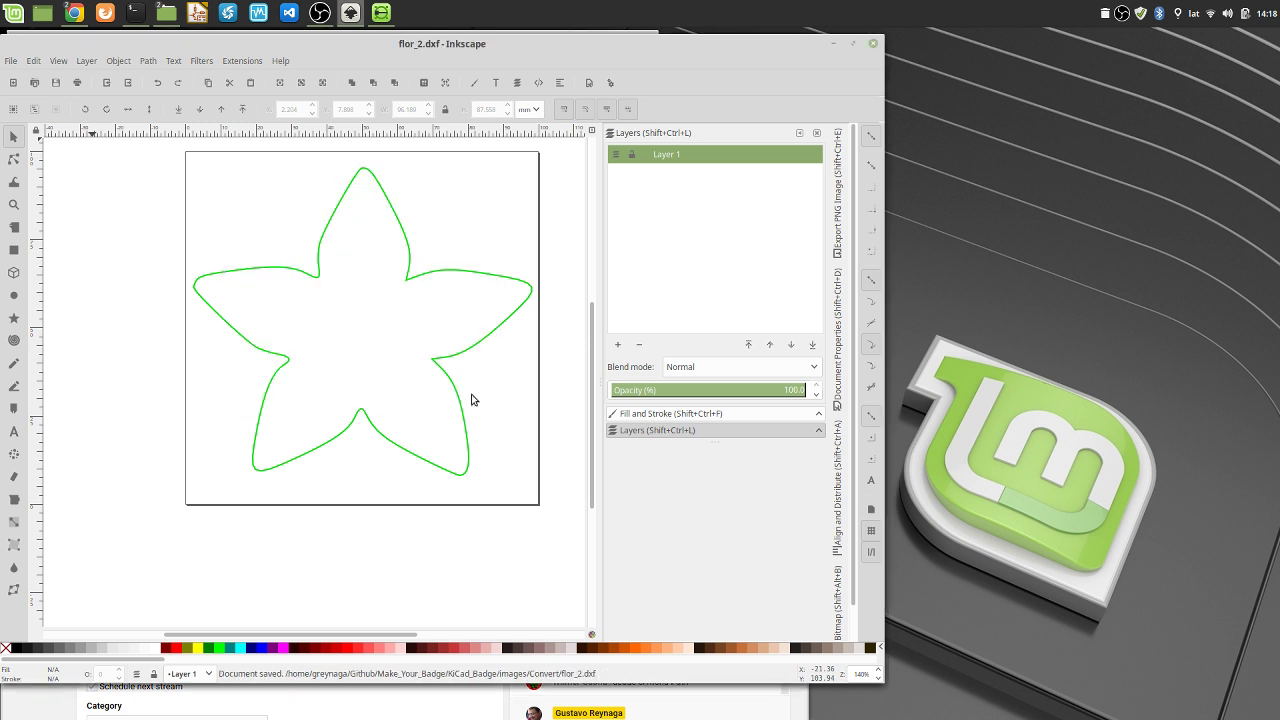
Switch to LibreCAD and delete the old flower outline from the open flor_1_R12.dxf drawing
left_click(366, 52)
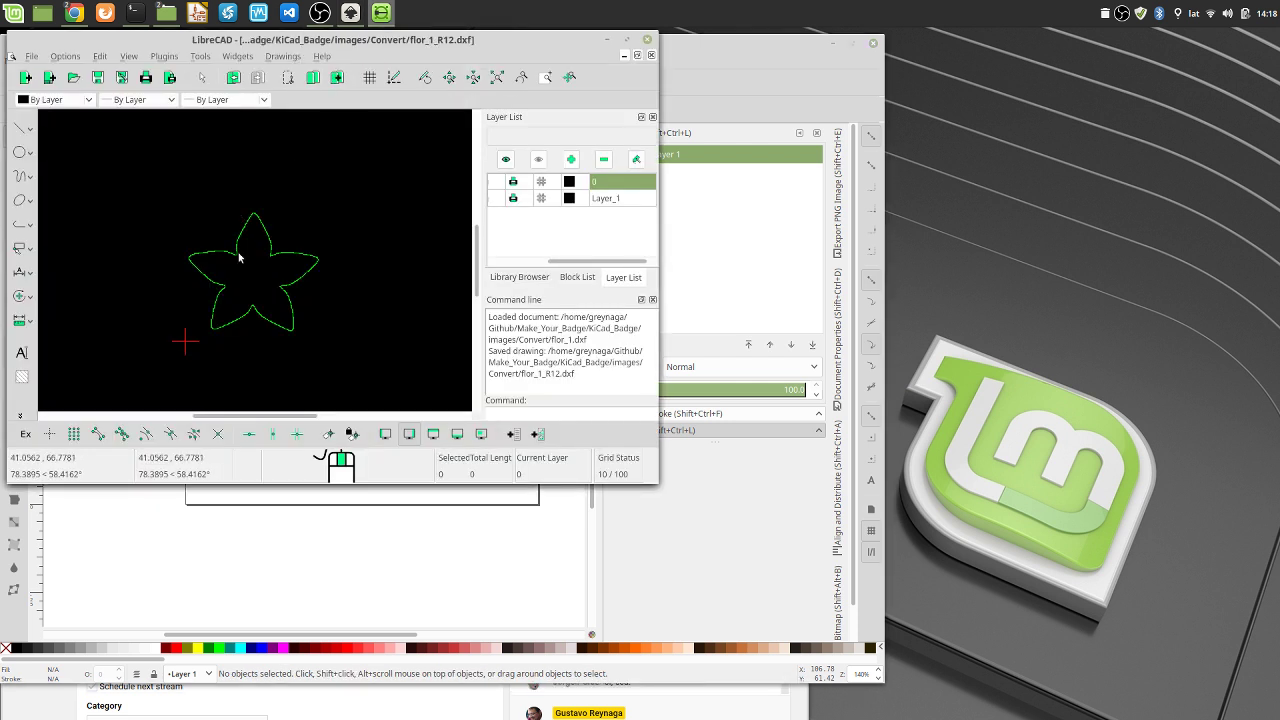
left_click_drag(145, 158, 338, 356)
key("Delete")
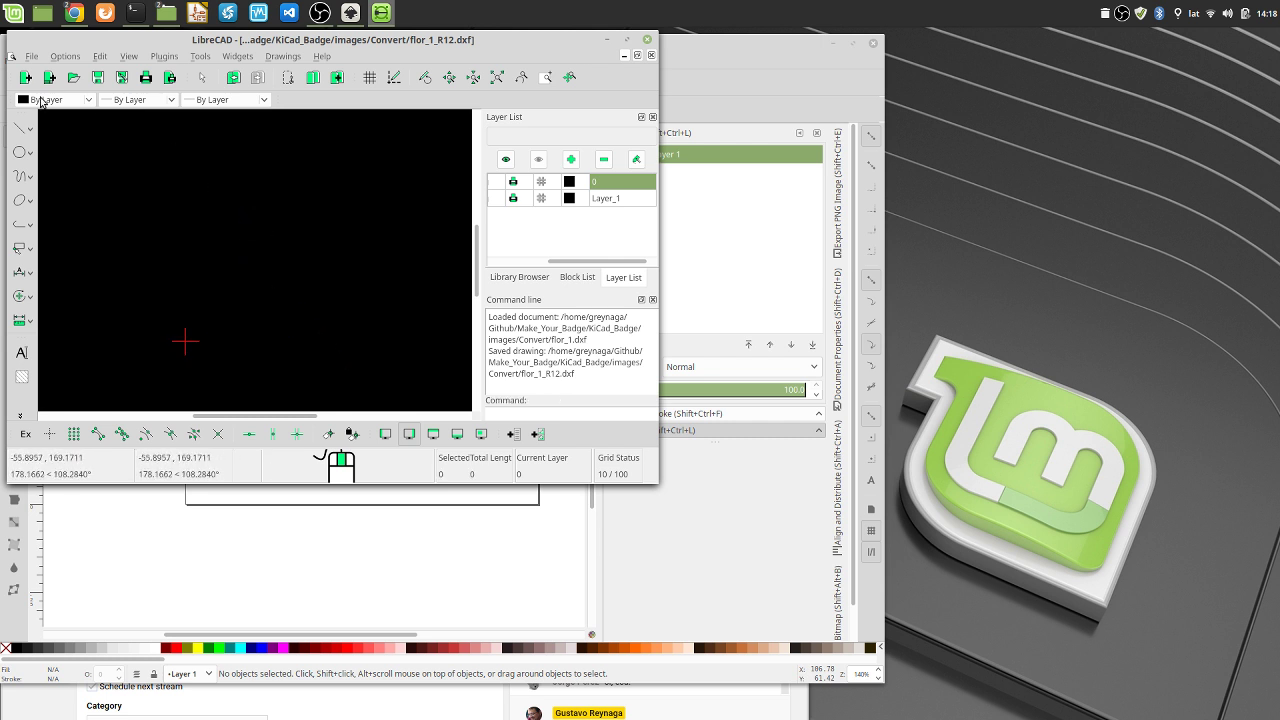
Open flor_2.dxf from the Convert folder in LibreCAD and view the imported flower outline
left_click(34, 57)
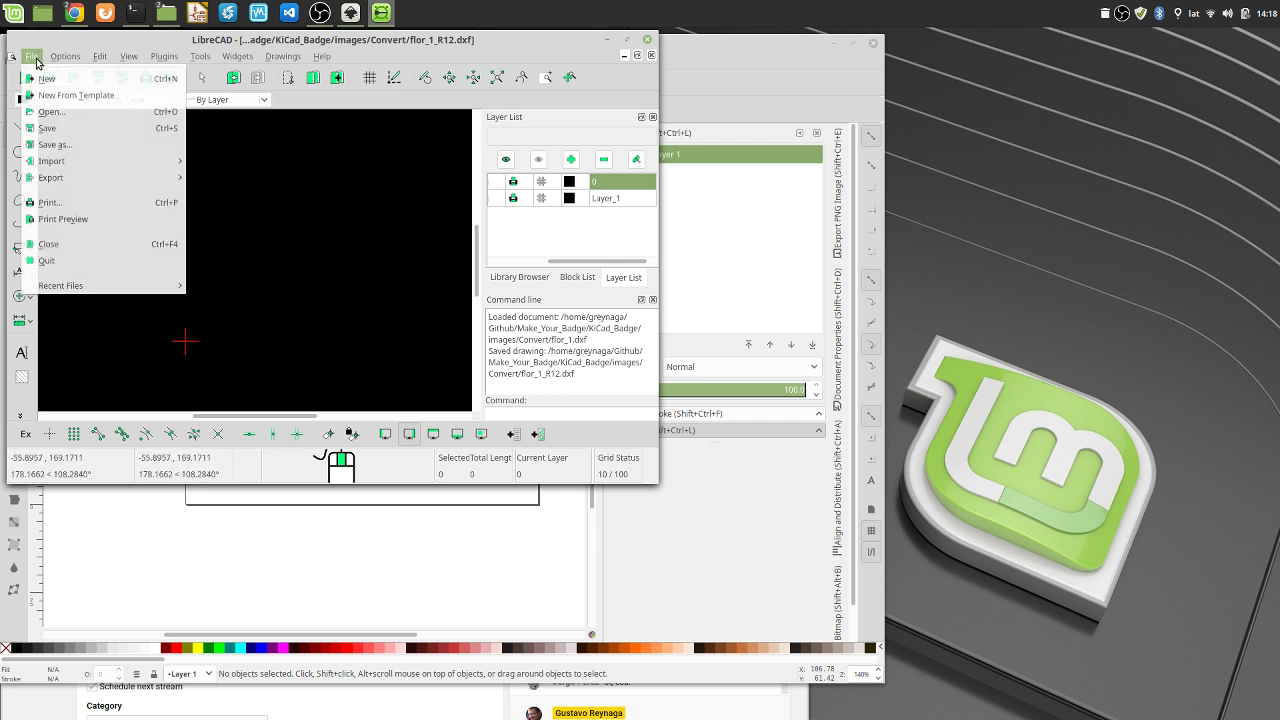
left_click(48, 115)
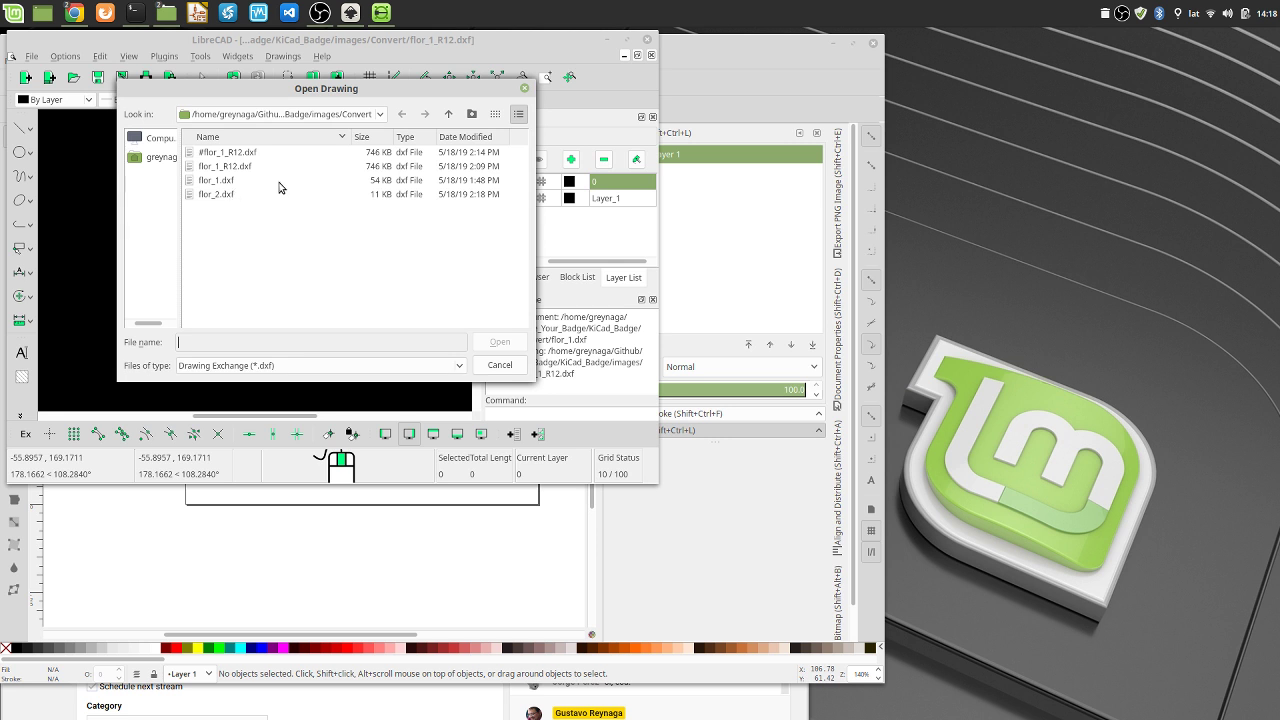
left_click(231, 195)
left_click(500, 342)
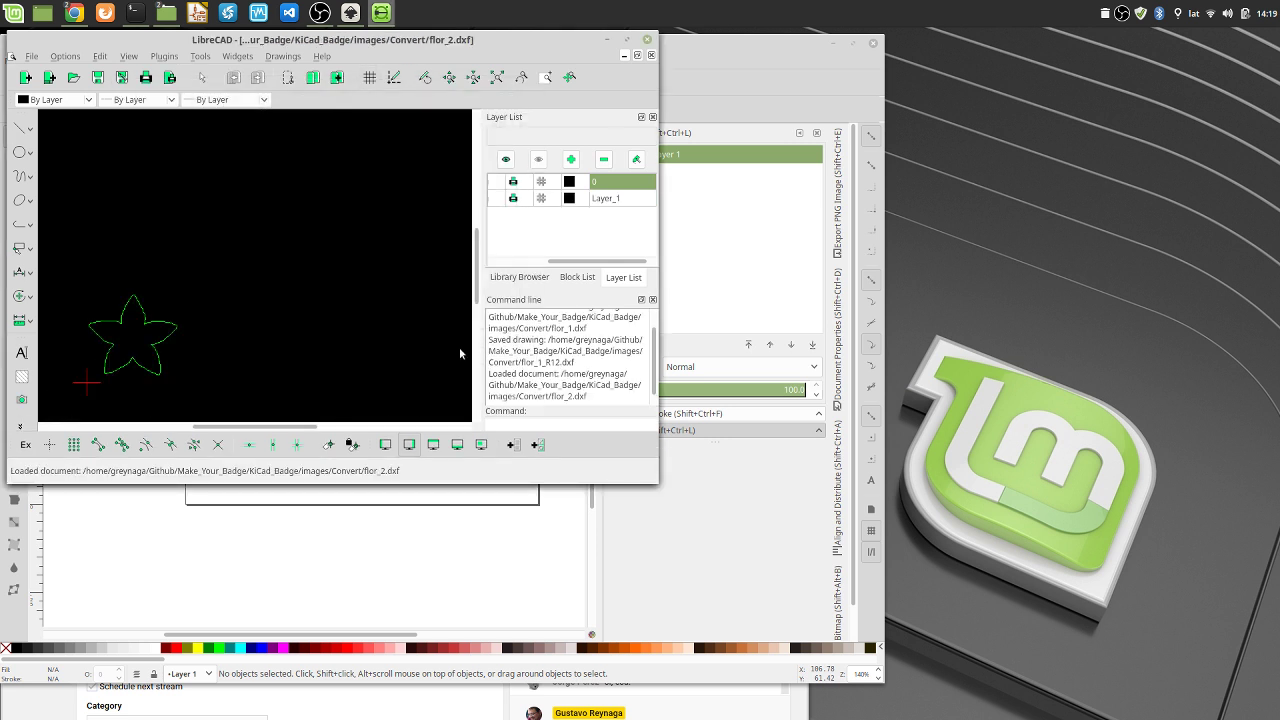
middle_click_drag(109, 375, 137, 371)
scroll(140, 371, "down", 5)
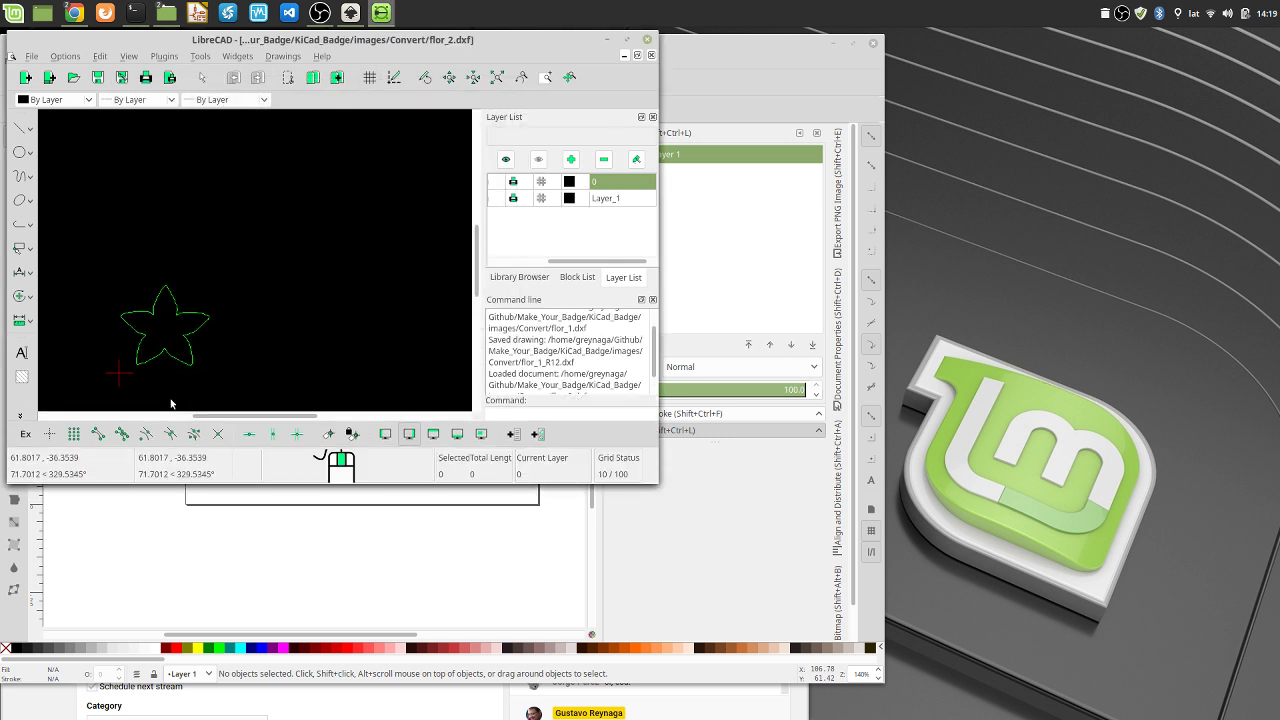
Select the whole flower outline in flor_2.dxf and explode it into individual segments
scroll(163, 251, "up", 5)
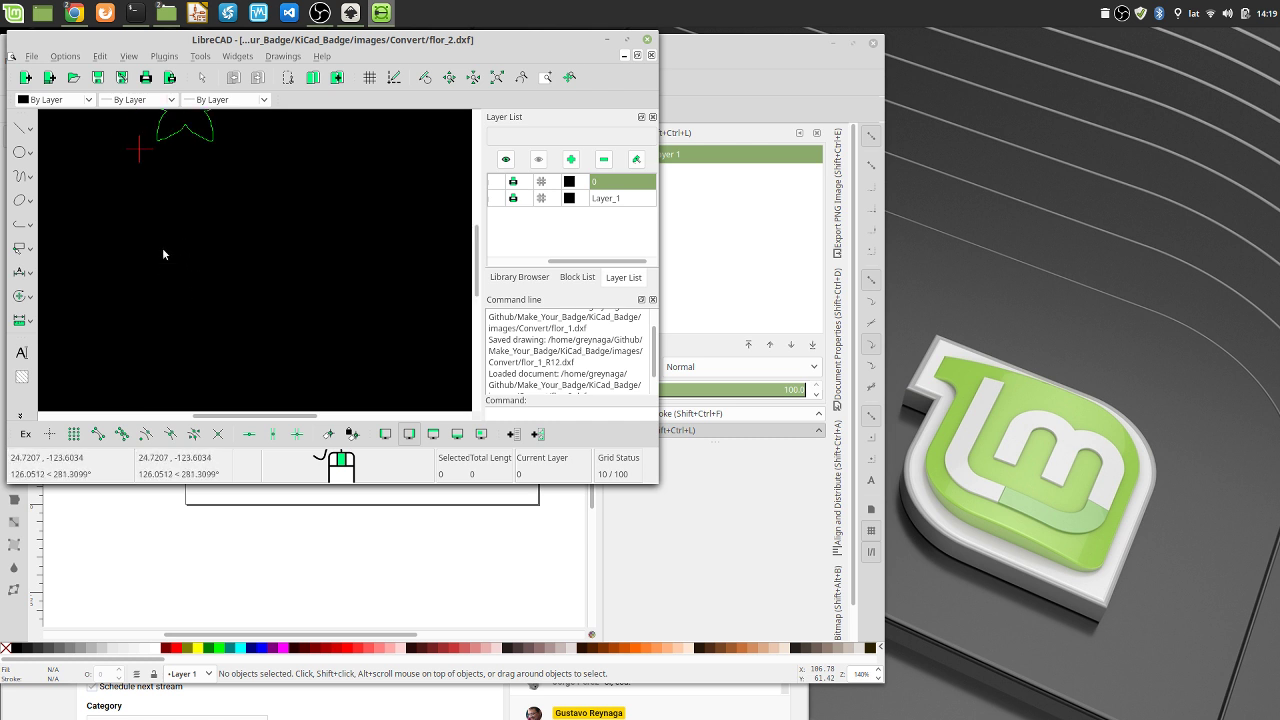
scroll(212, 228, "up", 5)
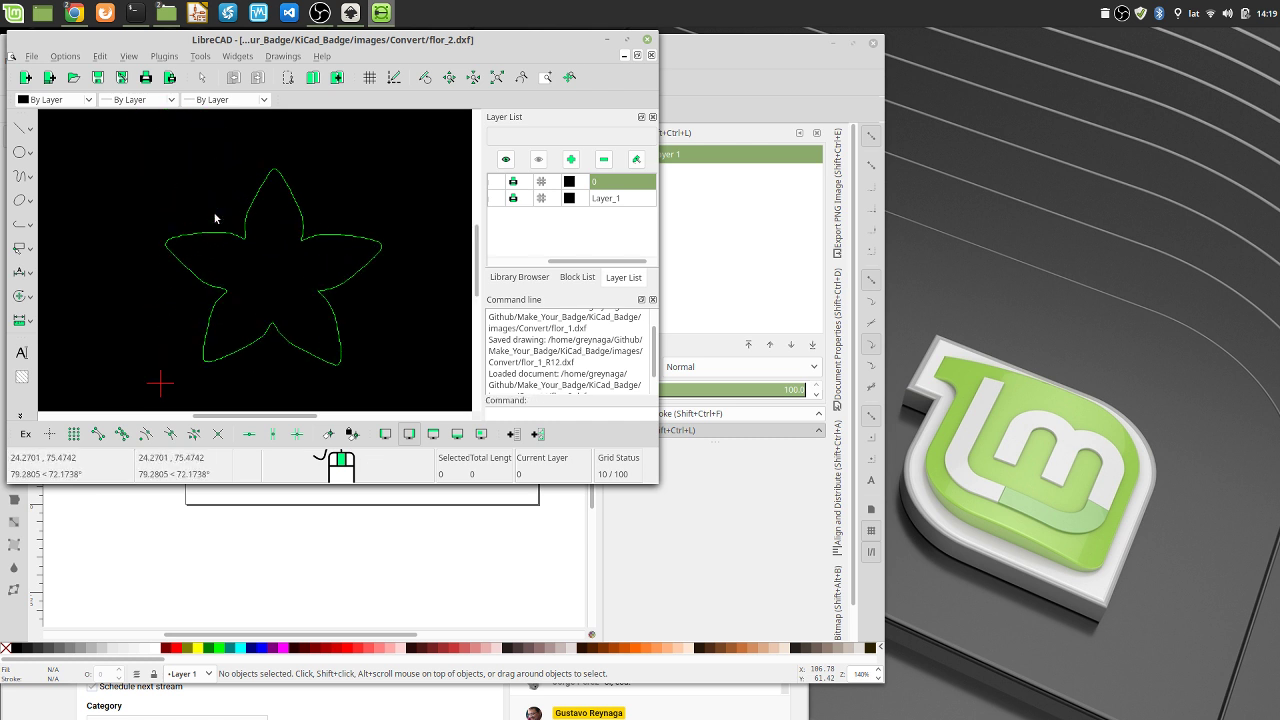
left_click(131, 156)
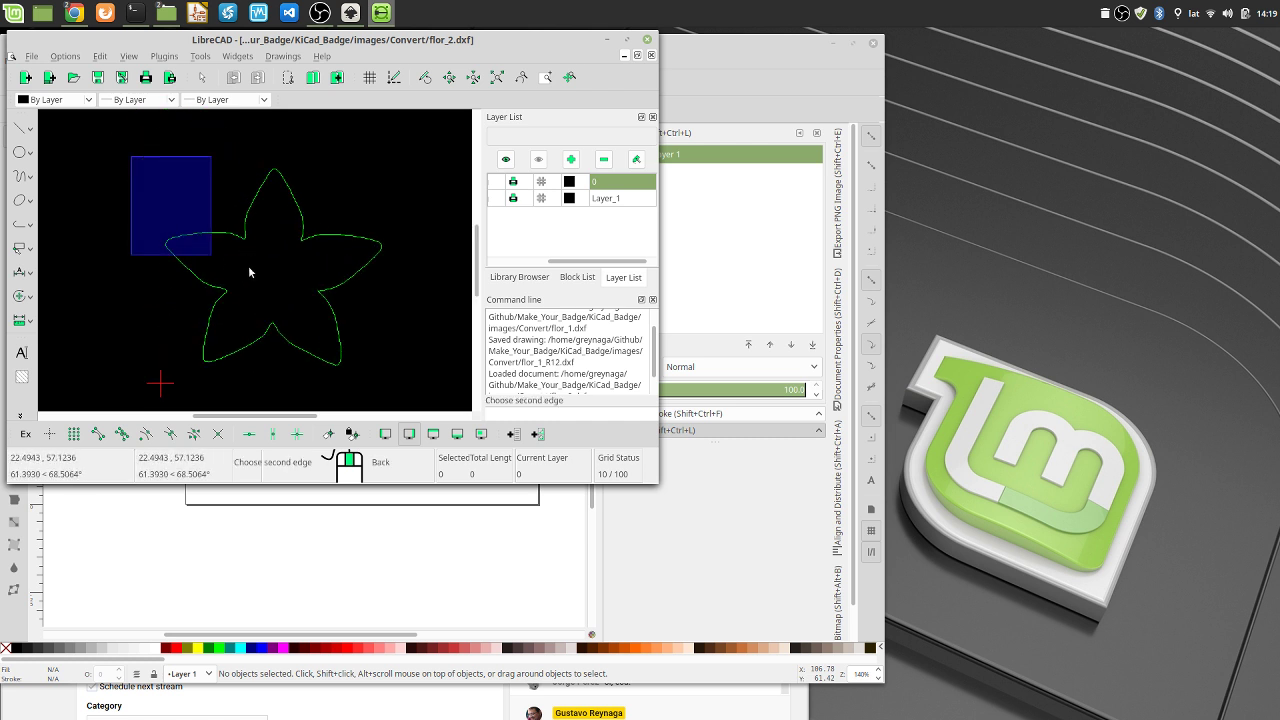
left_click(417, 375)
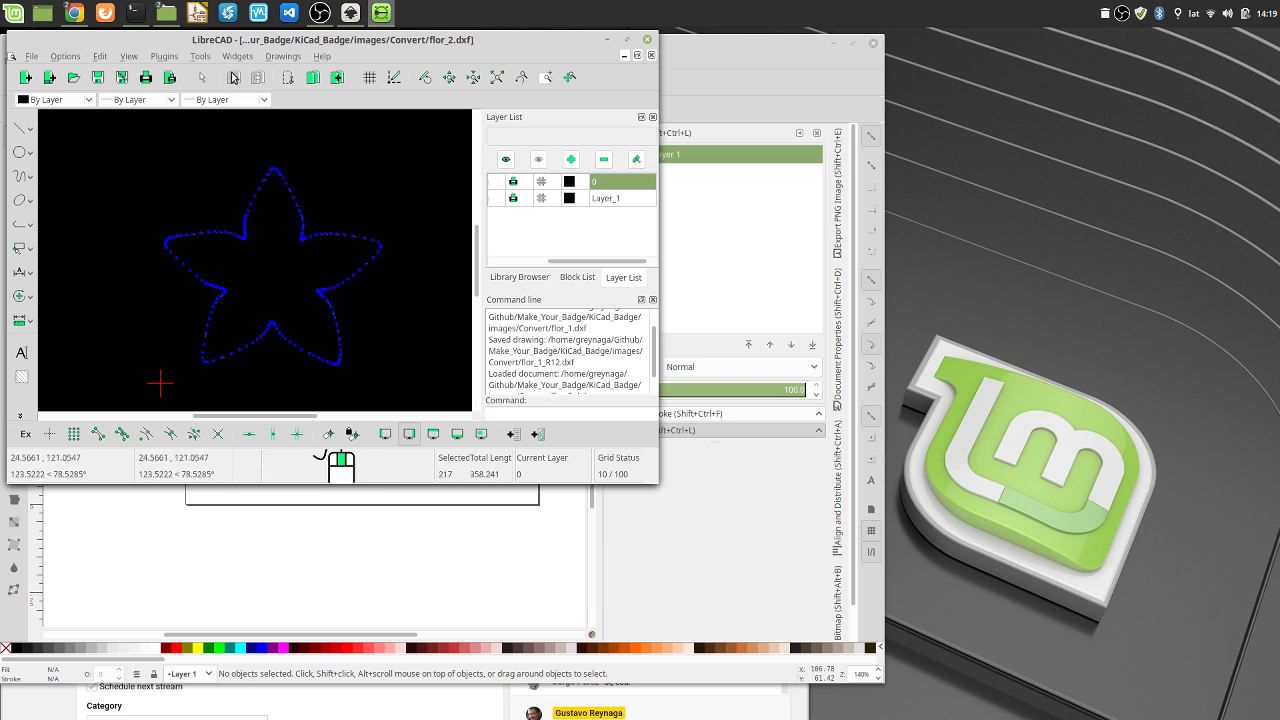
left_click(205, 57)
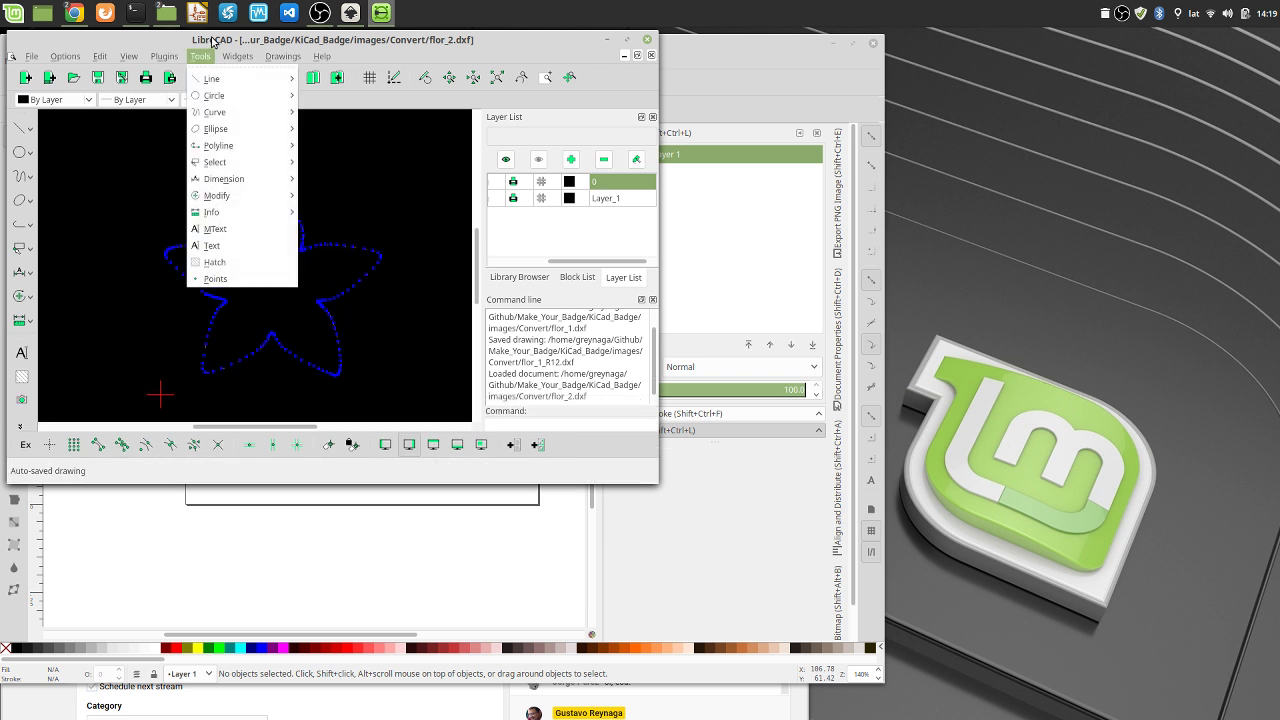
left_click(212, 42)
left_click_drag(646, 488, 857, 684)
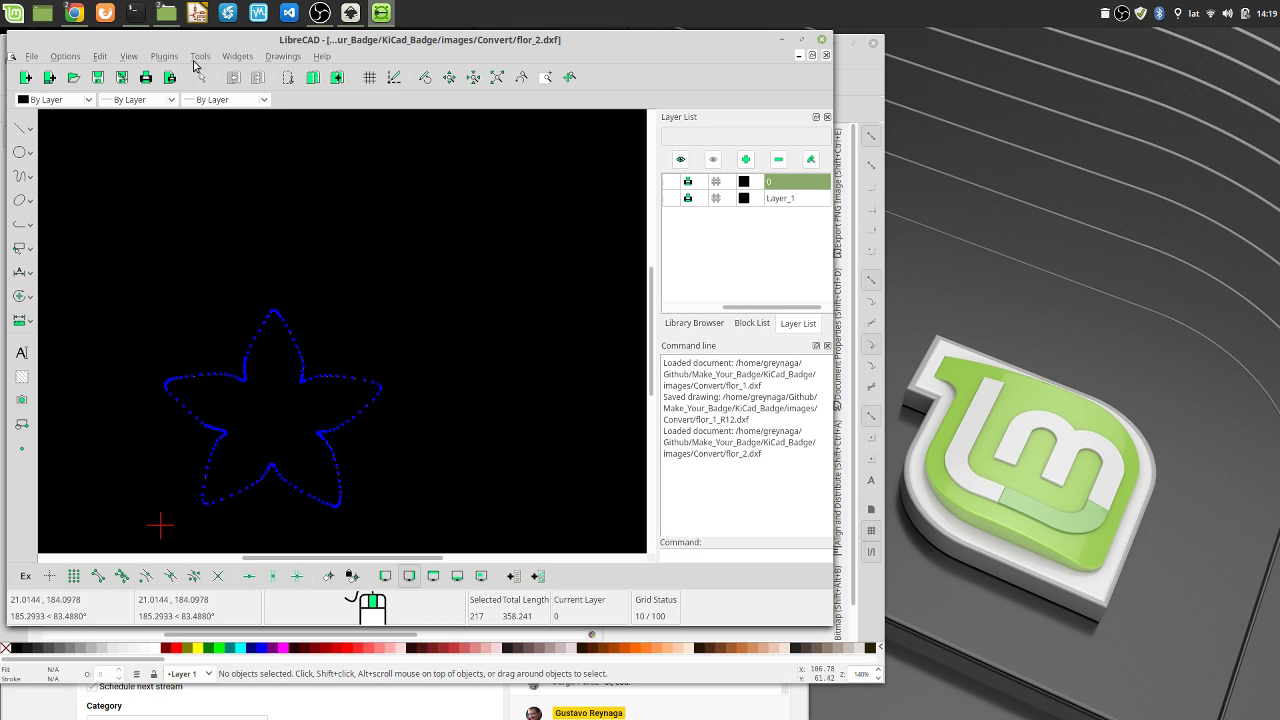
left_click(200, 57)
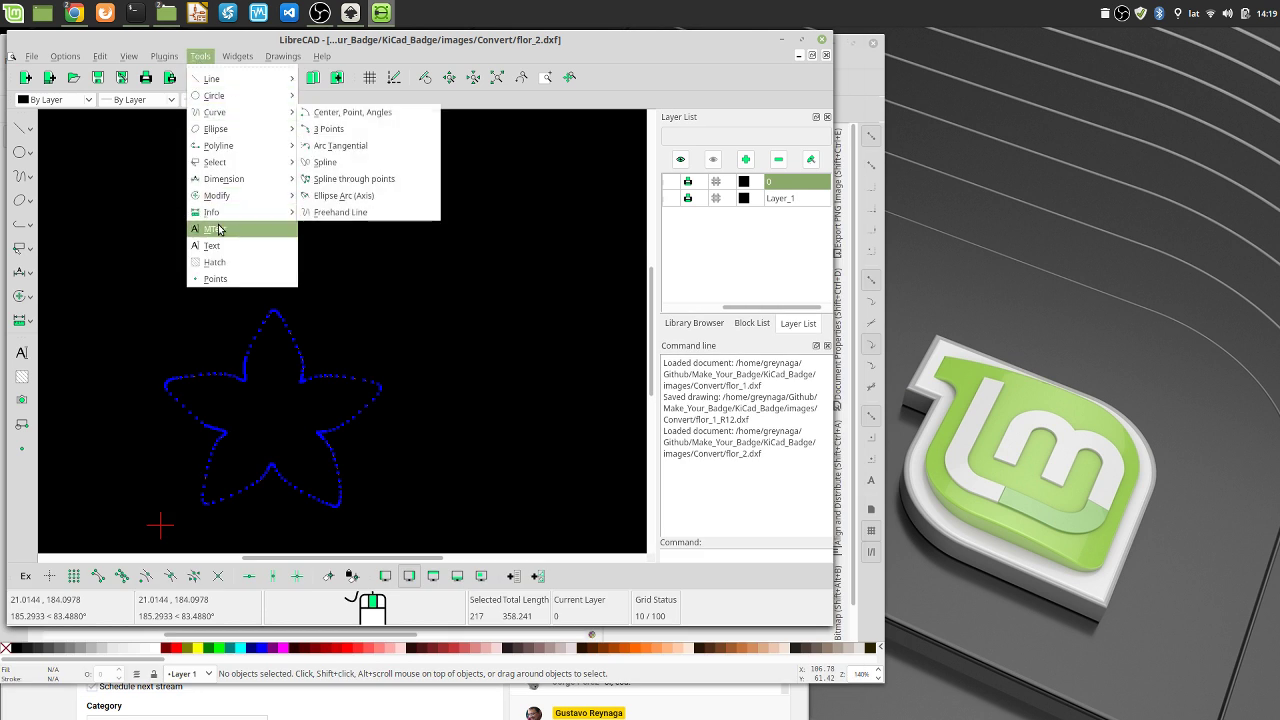
mouse_move(246, 194)
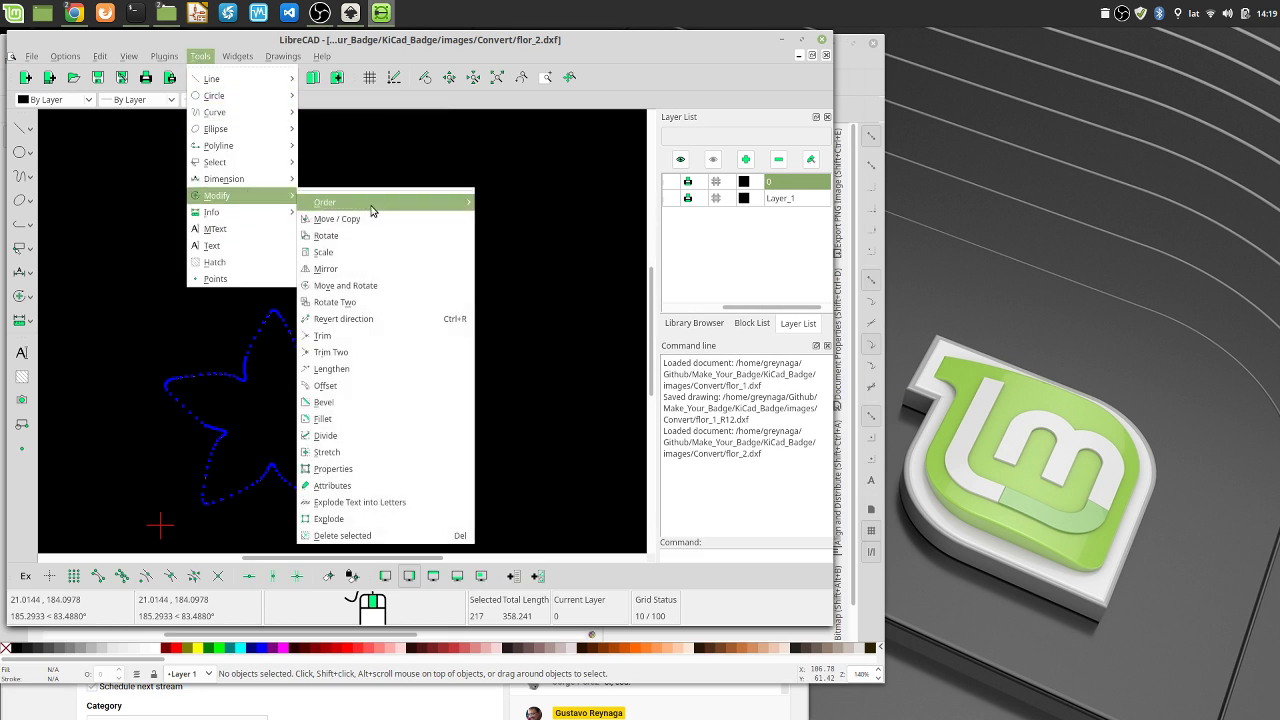
left_click(376, 519)
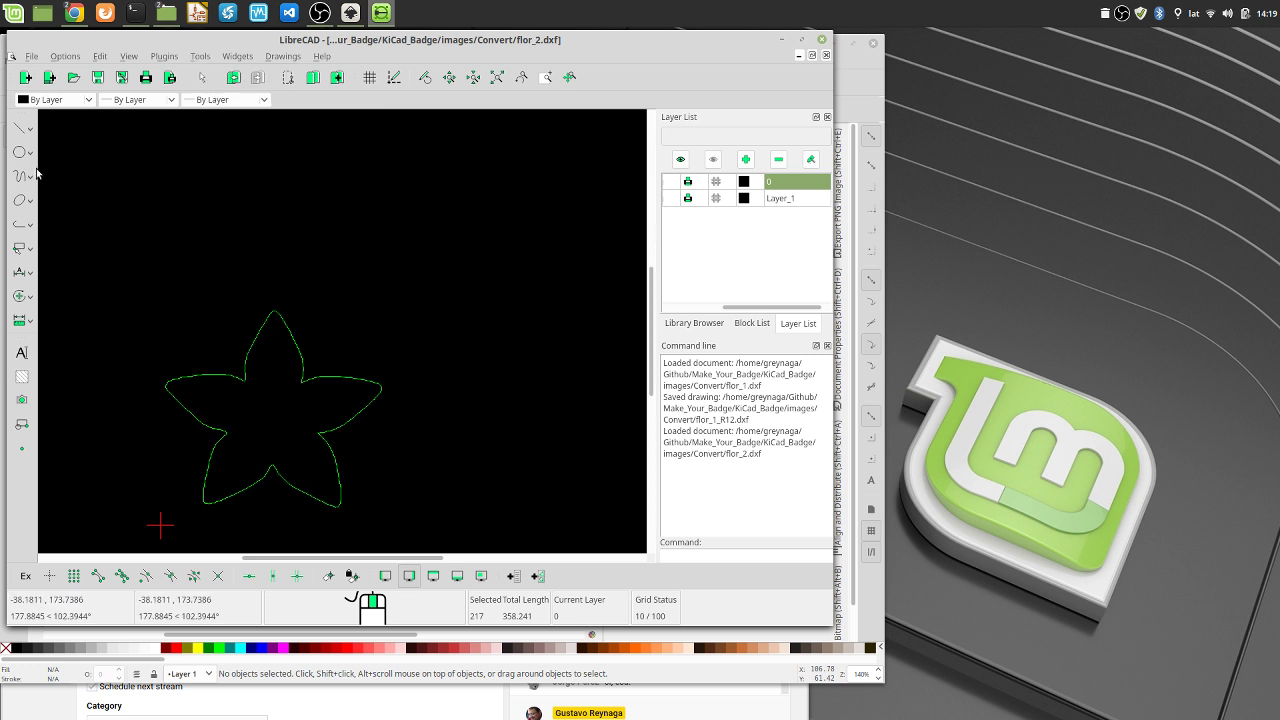
Reselect the exploded outline and set Drawing Exchange DXF R12 as the format for saving the drawing under a new name
left_click_drag(142, 302, 423, 540)
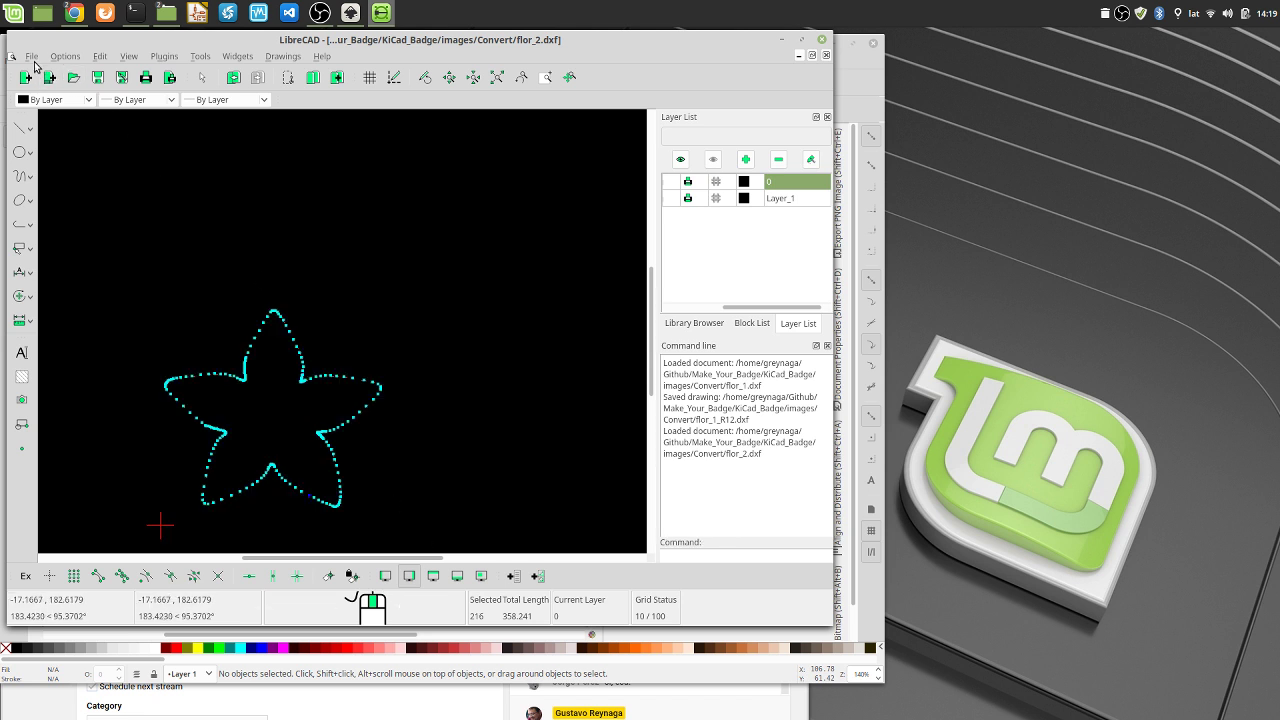
left_click(33, 57)
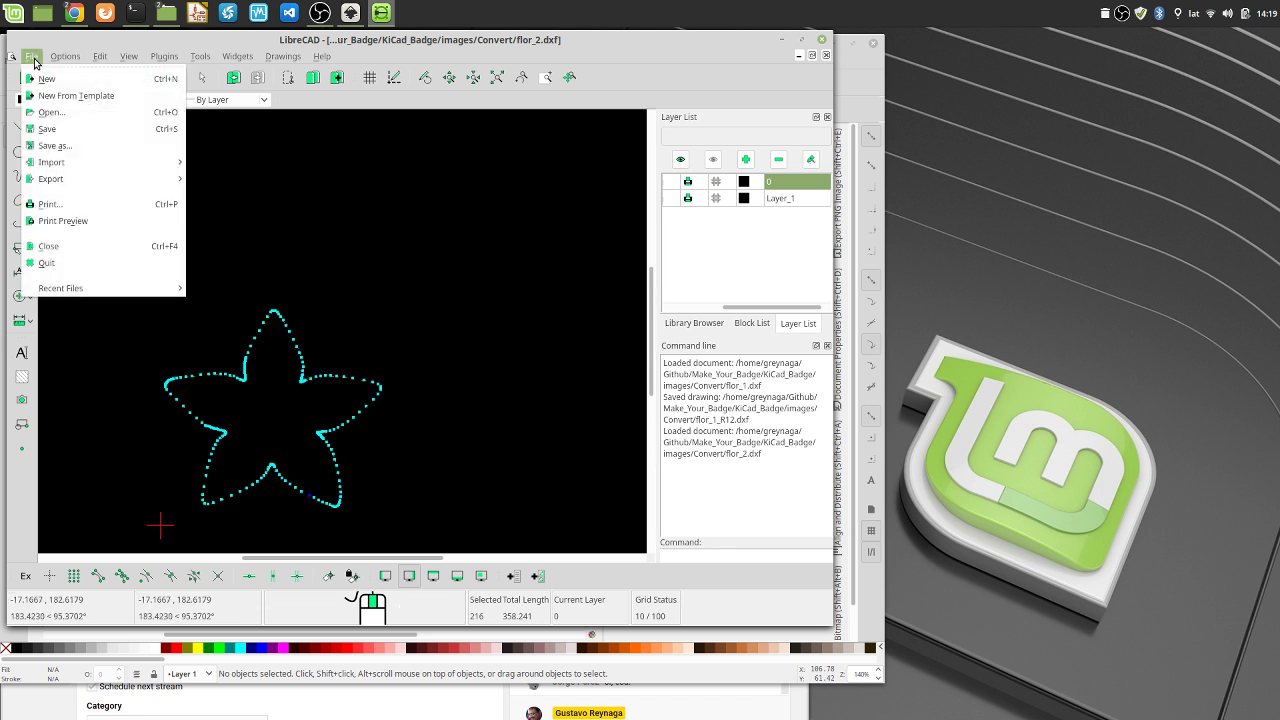
mouse_move(57, 179)
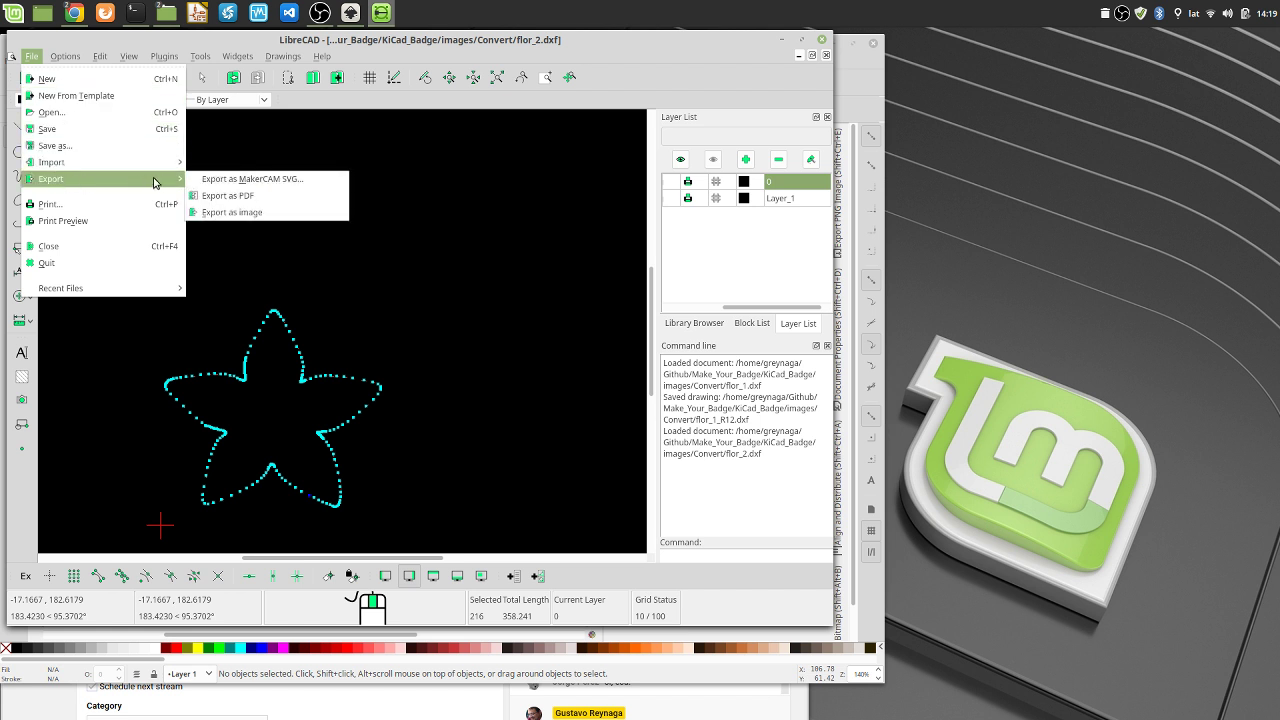
left_click(110, 146)
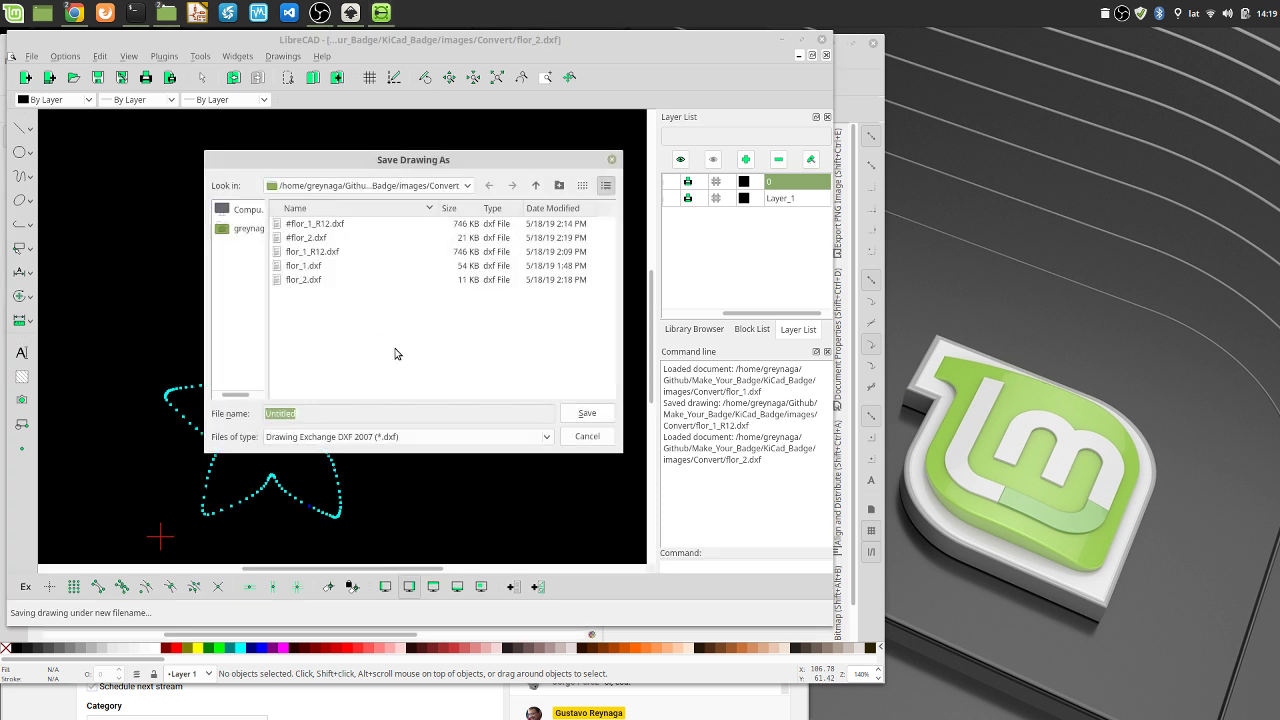
left_click(366, 437)
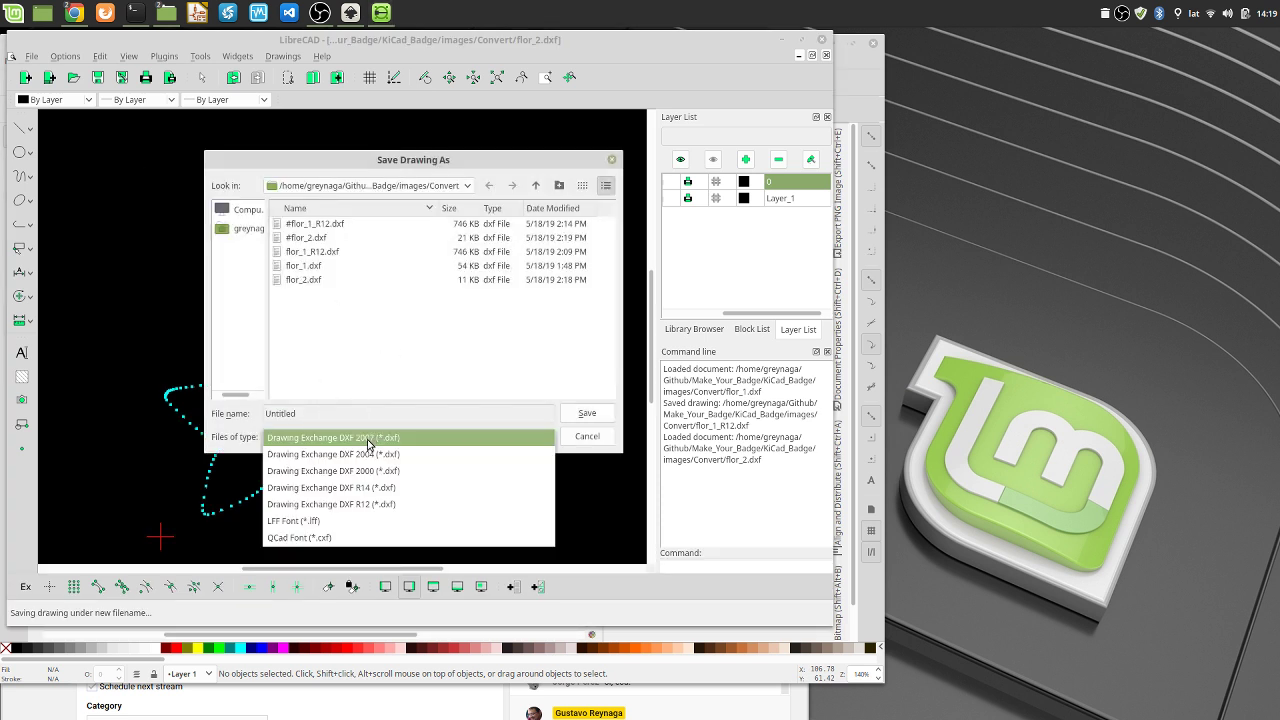
left_click(388, 515)
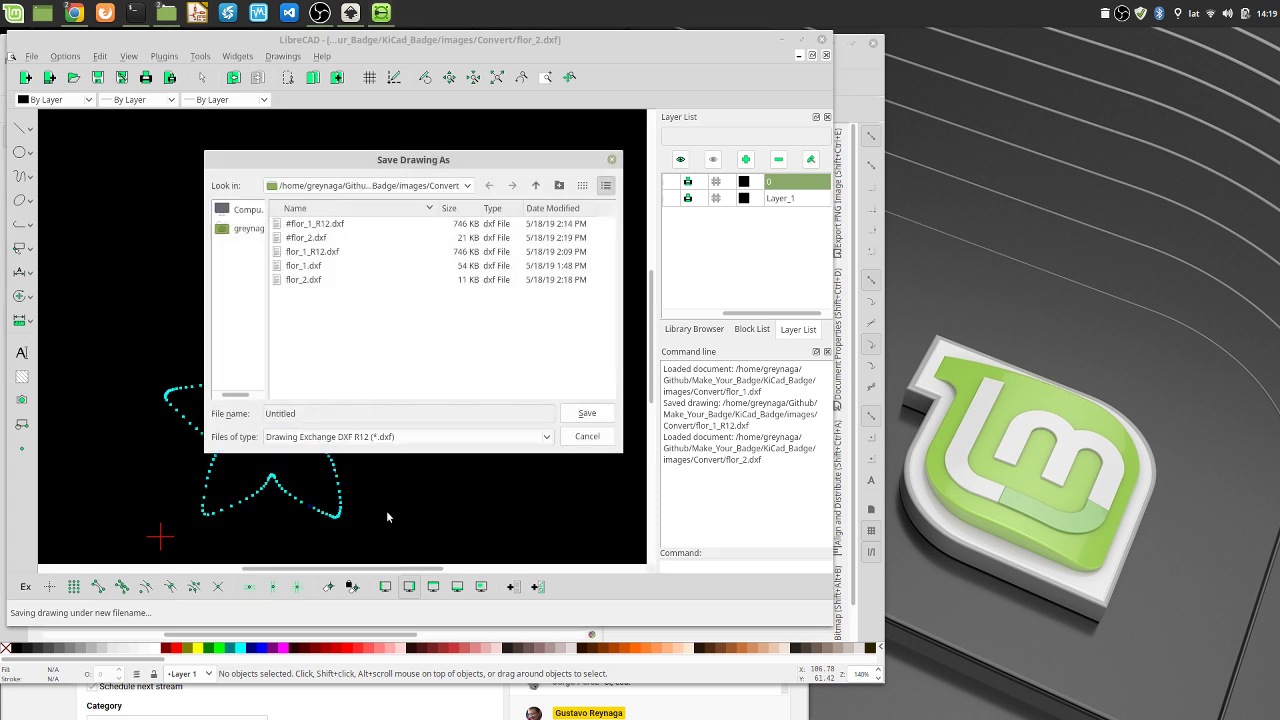
Name the file flor_2_R12.dxf, based on flor_2.dxf, and save it in the Convert folder
left_click(297, 281)
left_click(331, 413)
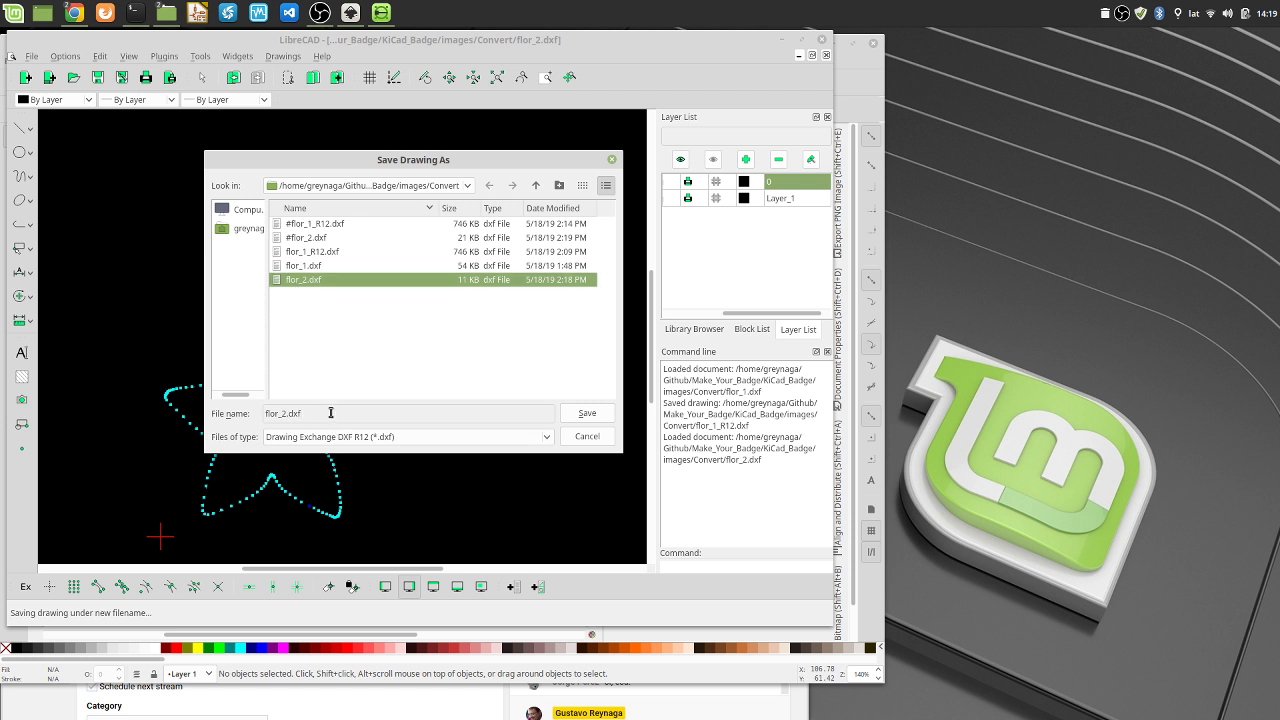
key("Left")
key("Left")
key("Left")
key("Left")
type("_R12")
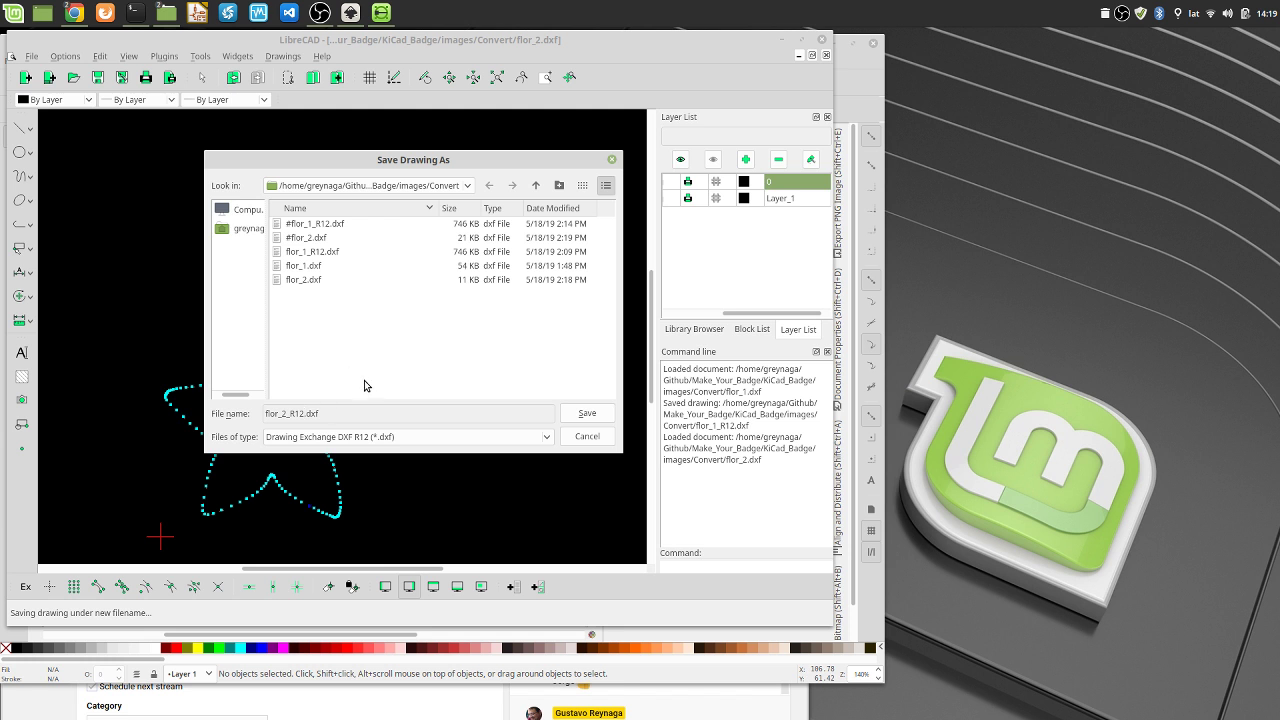
left_click(605, 414)
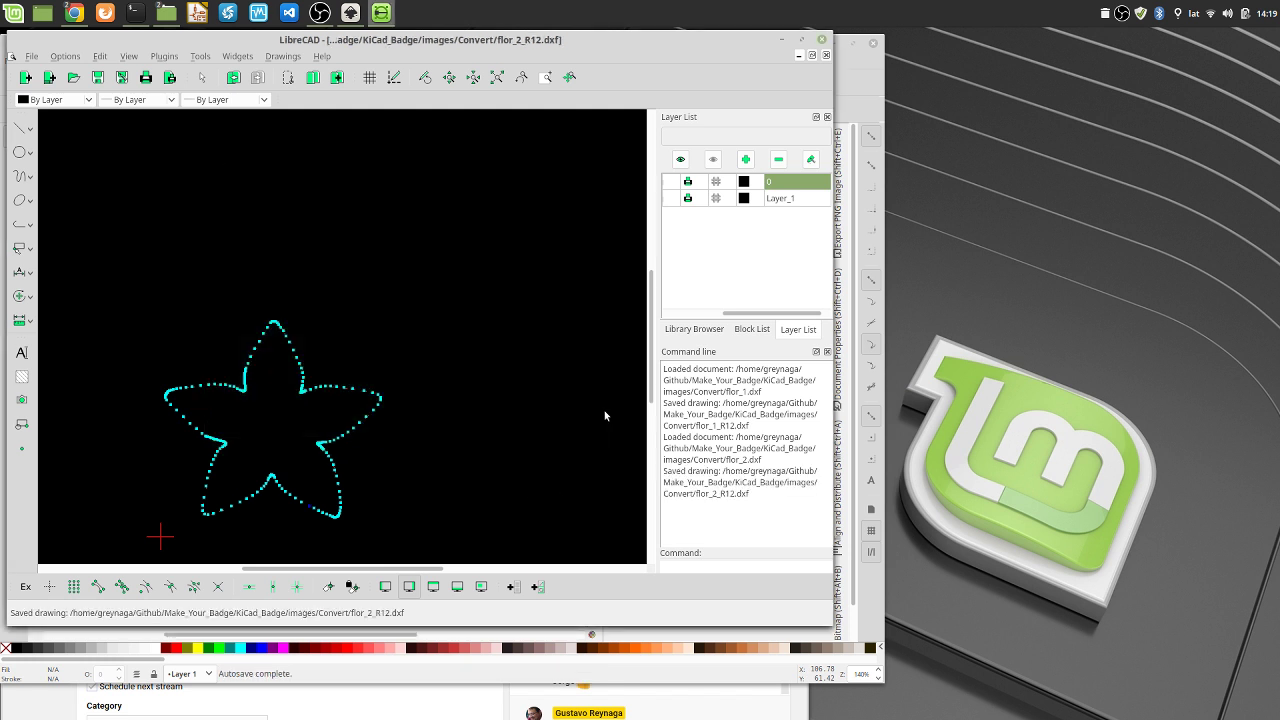
Switch to KiCad's Pcbnew board and delete the old flower outline together with all footprints inside it
left_click(784, 41)
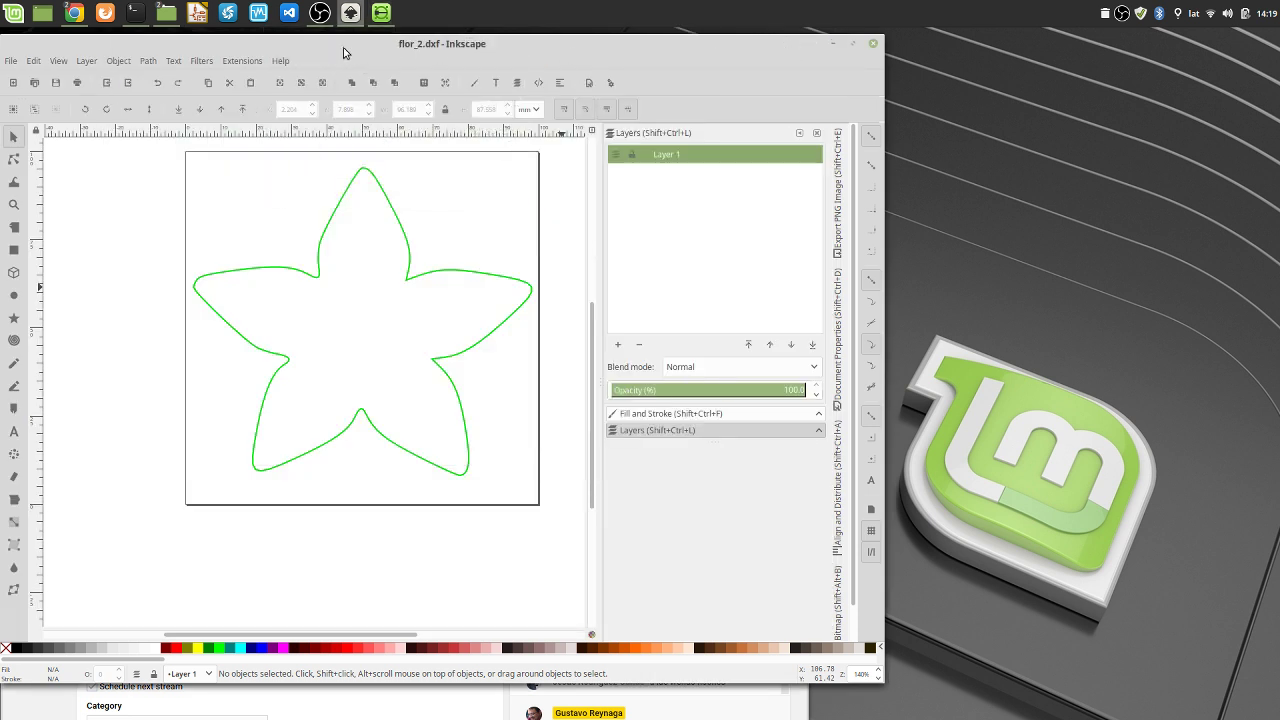
left_click(834, 45)
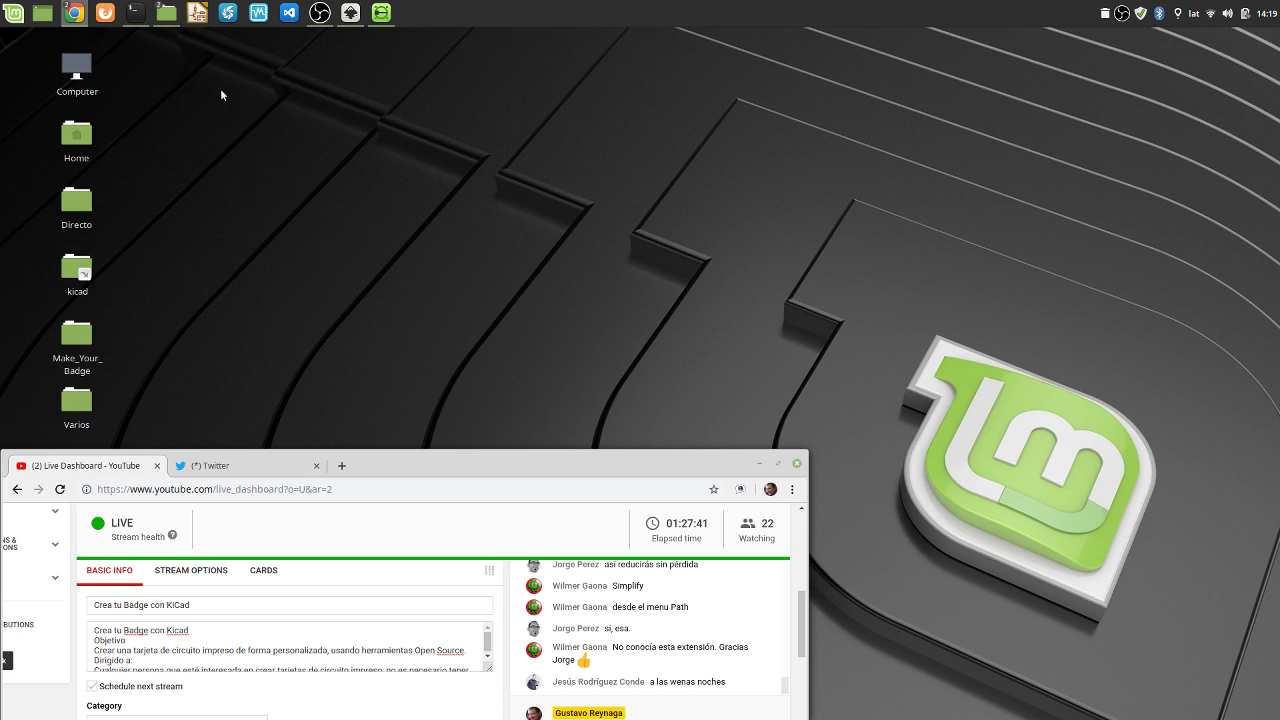
left_click(197, 12)
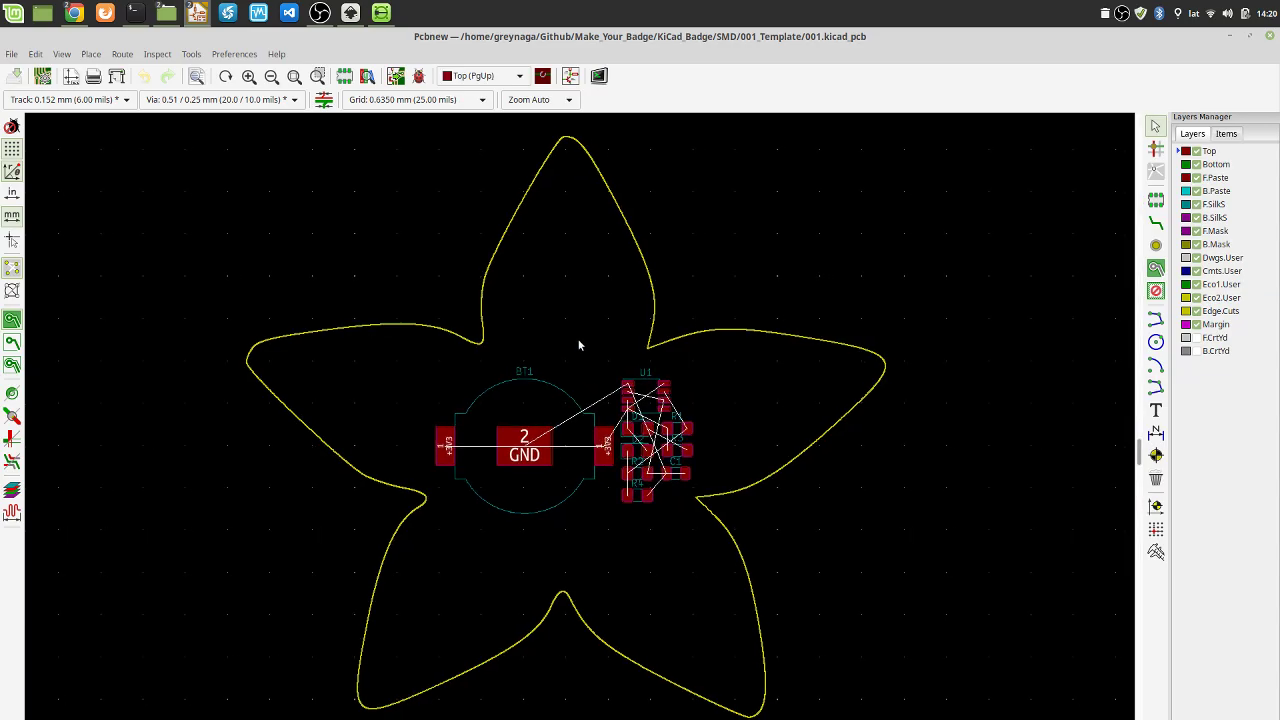
scroll(578, 343, "right", 5, "ctrl")
scroll(395, 360, "down", 4)
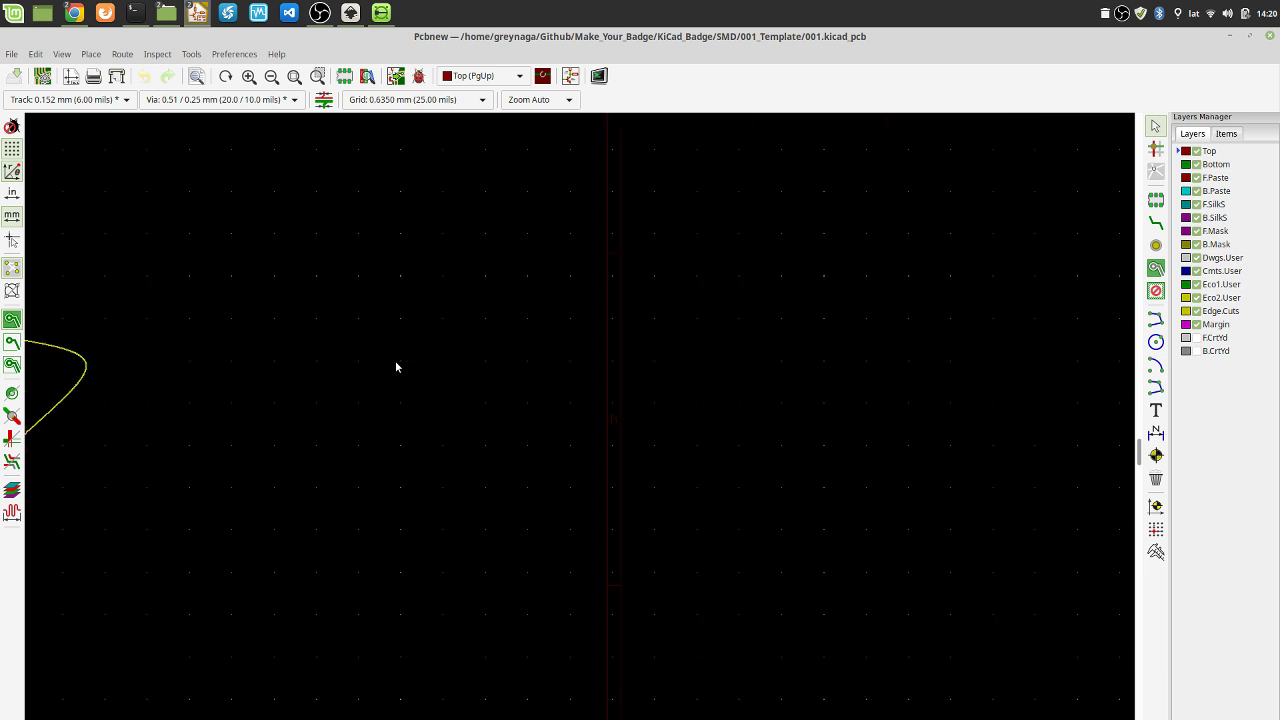
scroll(171, 307, "down", 1, "shift")
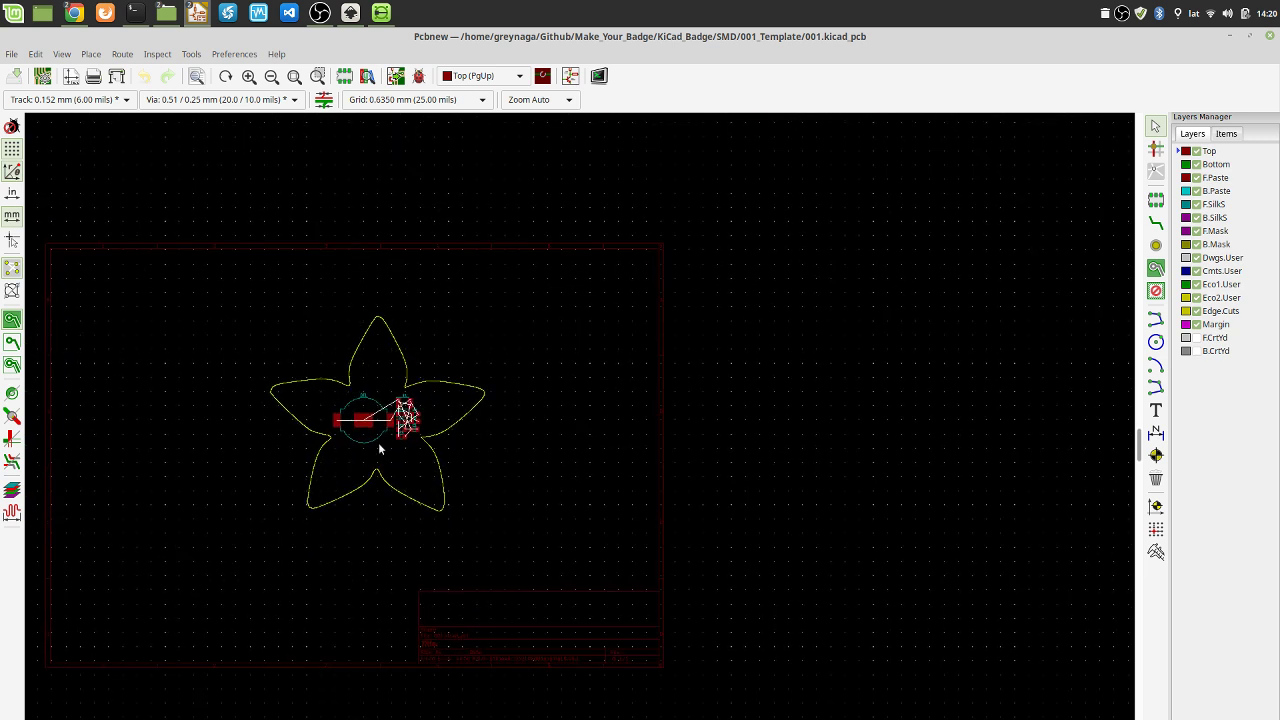
left_click_drag(316, 406, 591, 543)
left_click_drag(200, 263, 541, 529)
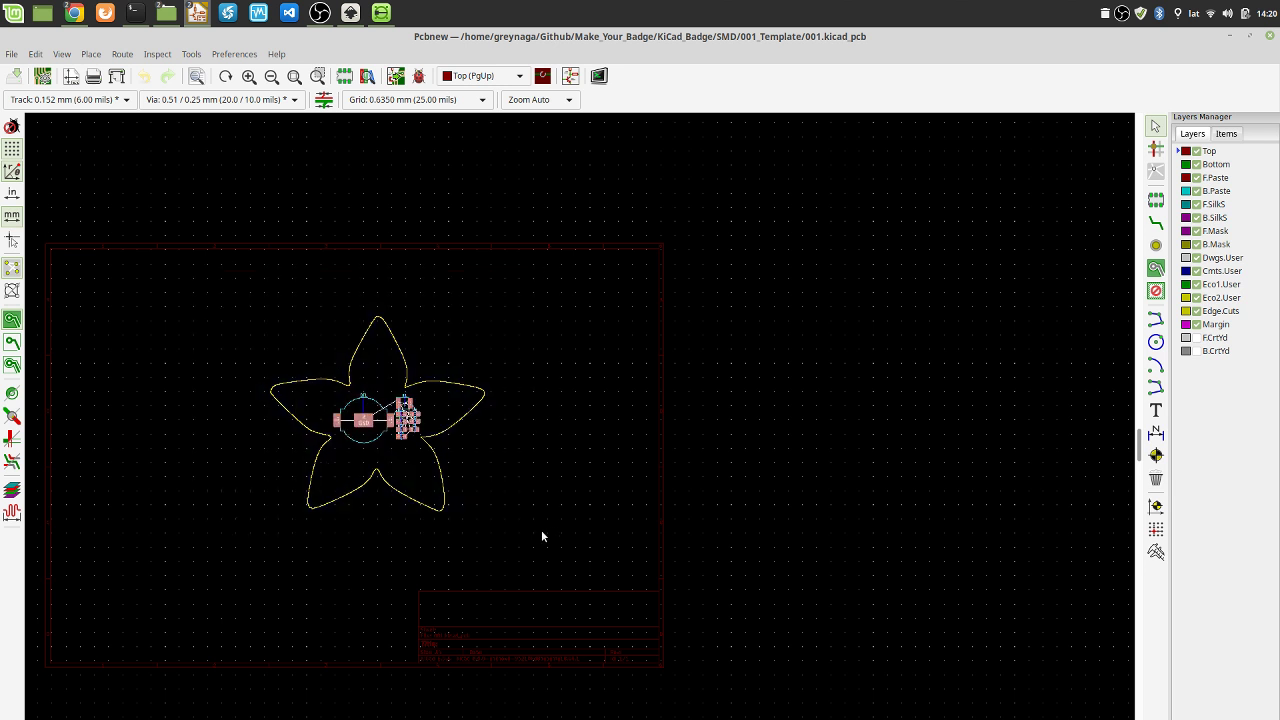
key("Delete")
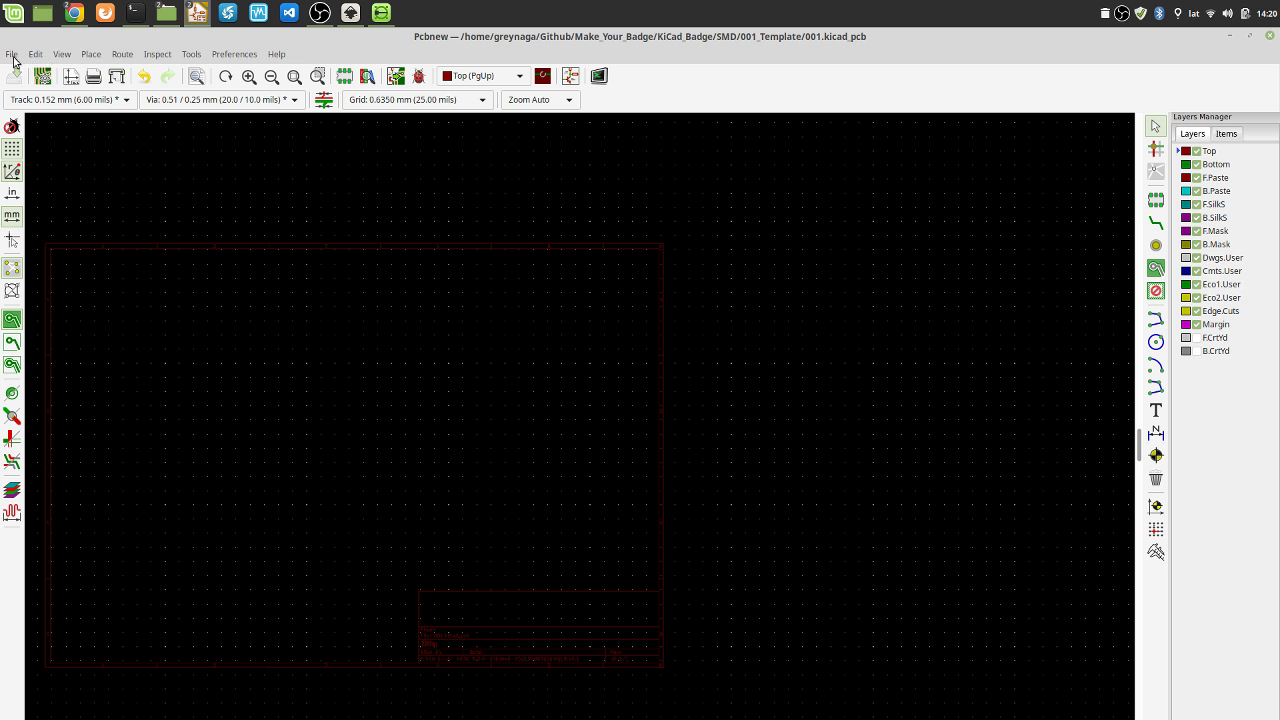
Start a vector graphics import and browse to the Make_Your_Badge/KiCad_Badge/images/Convert folder for the file
left_click(12, 56)
mouse_move(42, 187)
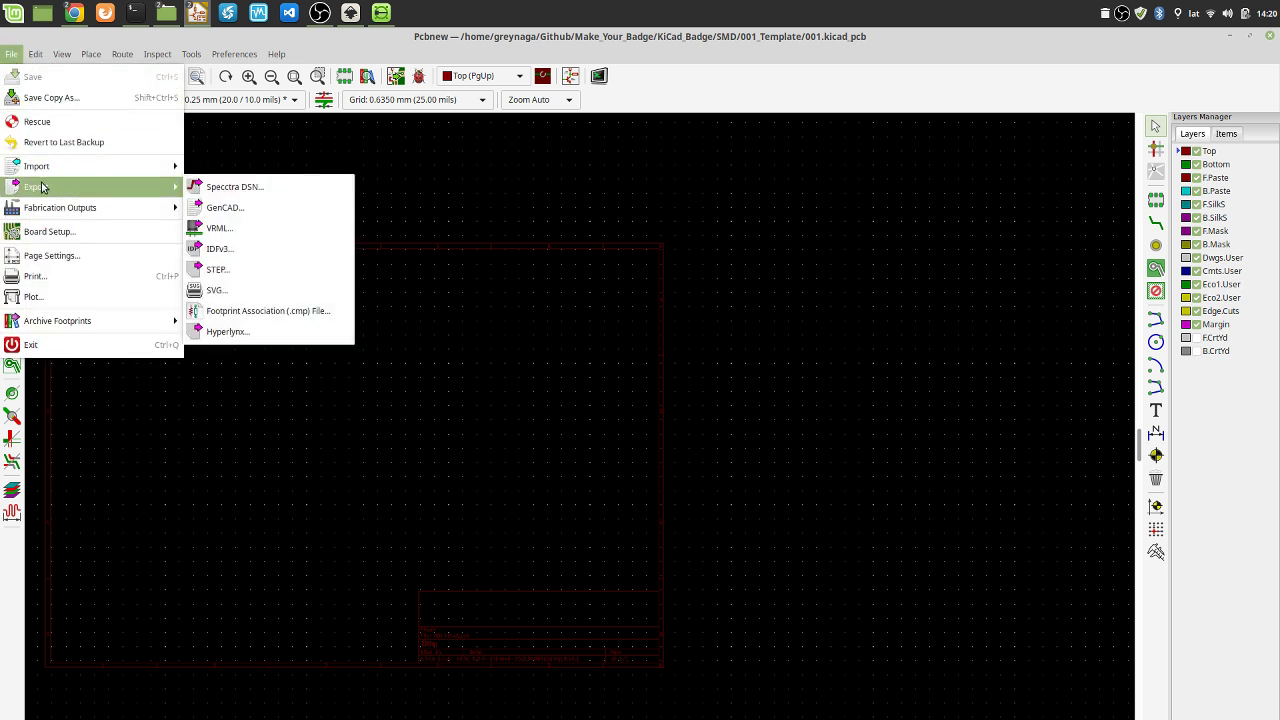
mouse_move(131, 163)
left_click(254, 207)
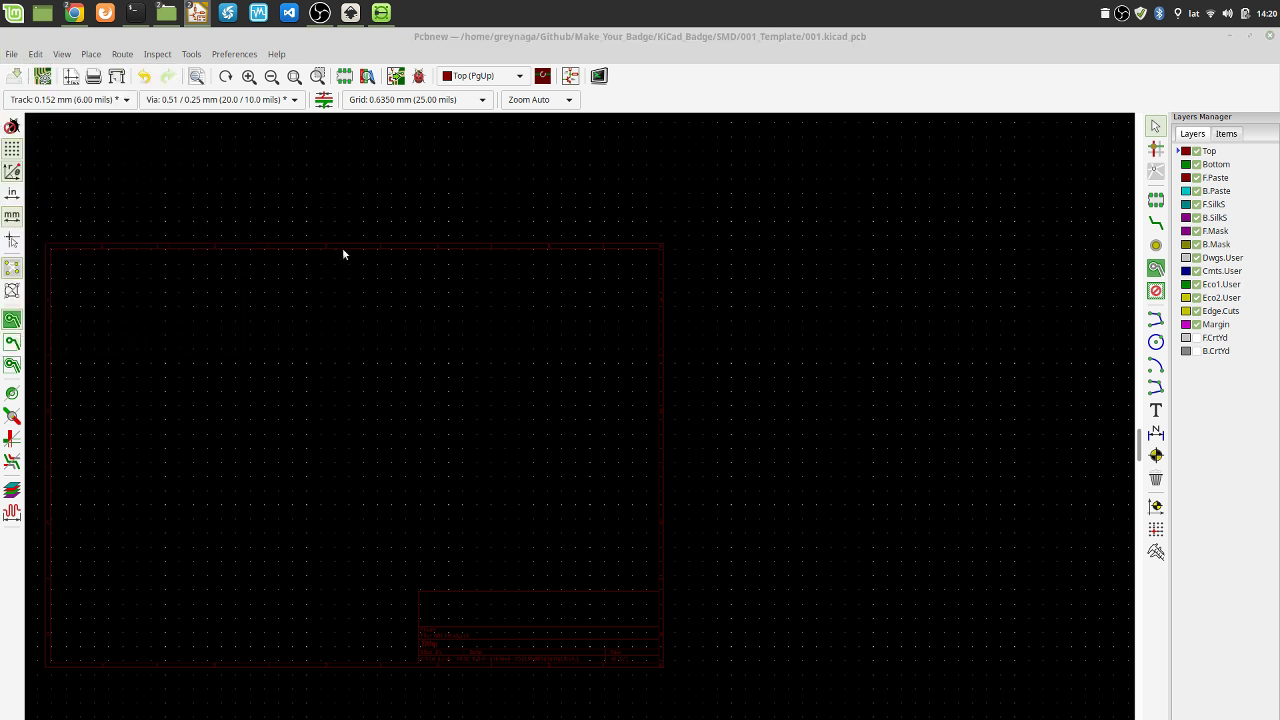
left_click(749, 319)
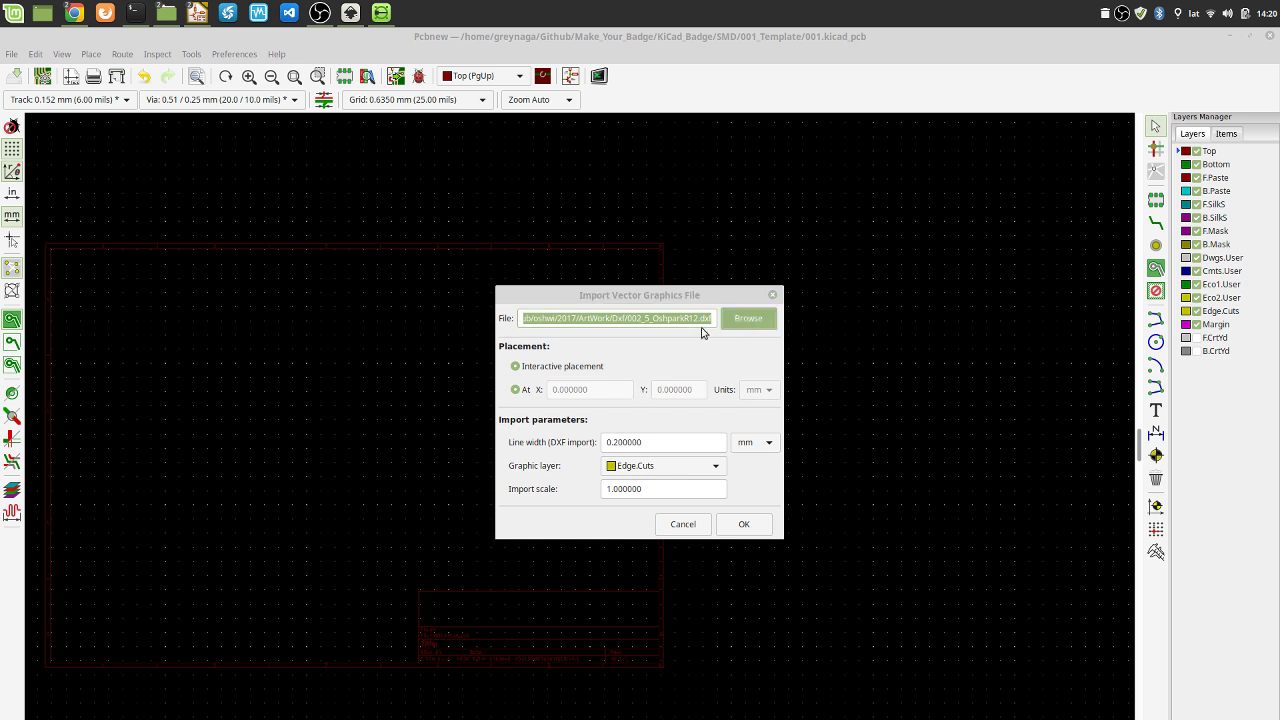
left_click(496, 223)
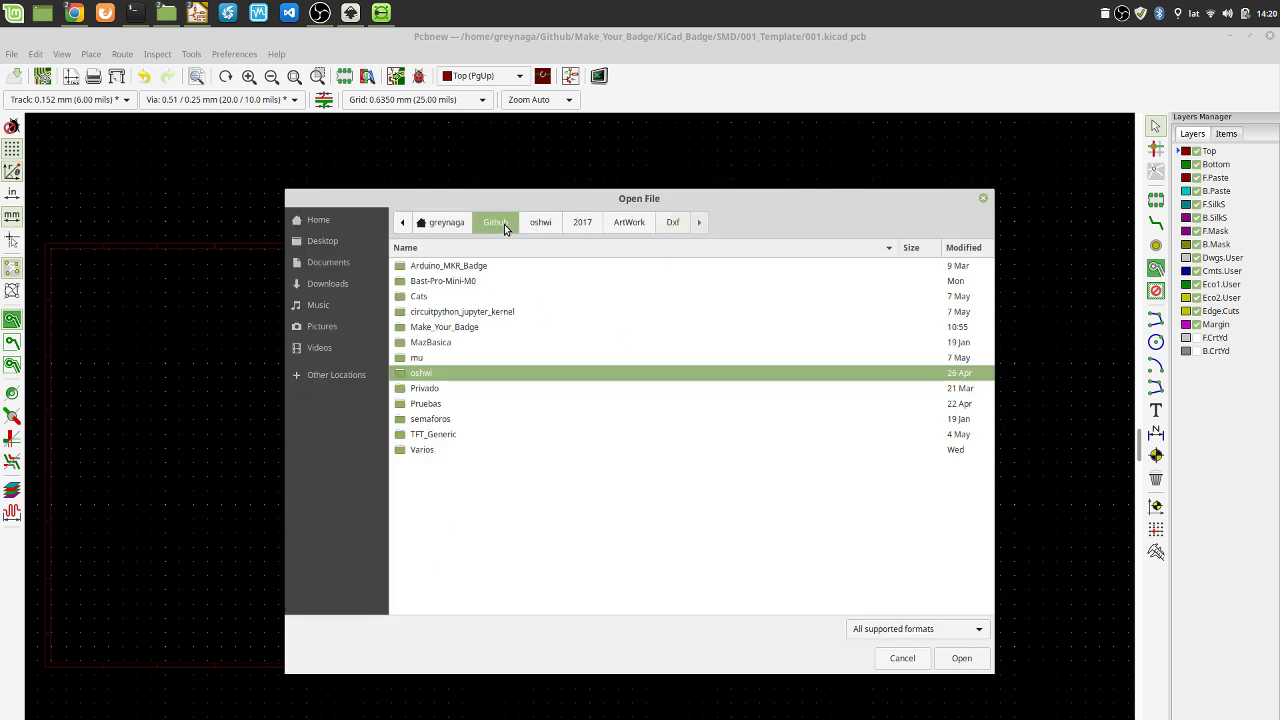
double_click(454, 325)
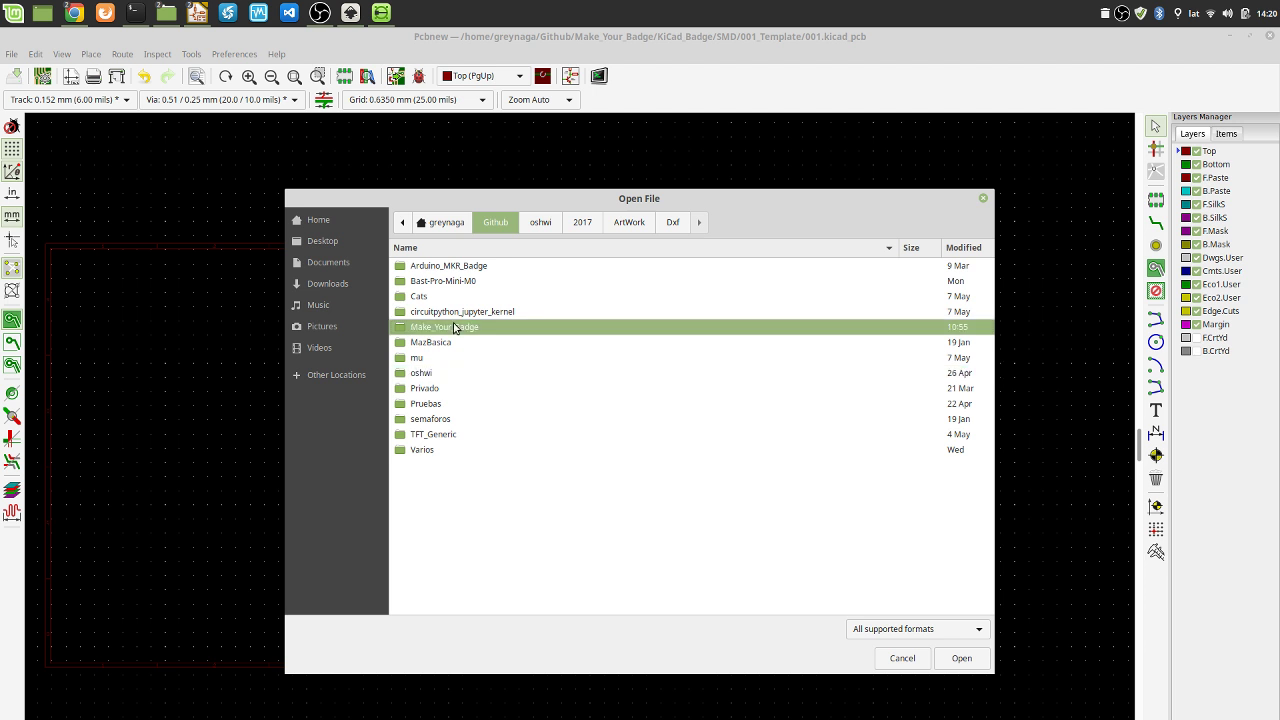
double_click(421, 280)
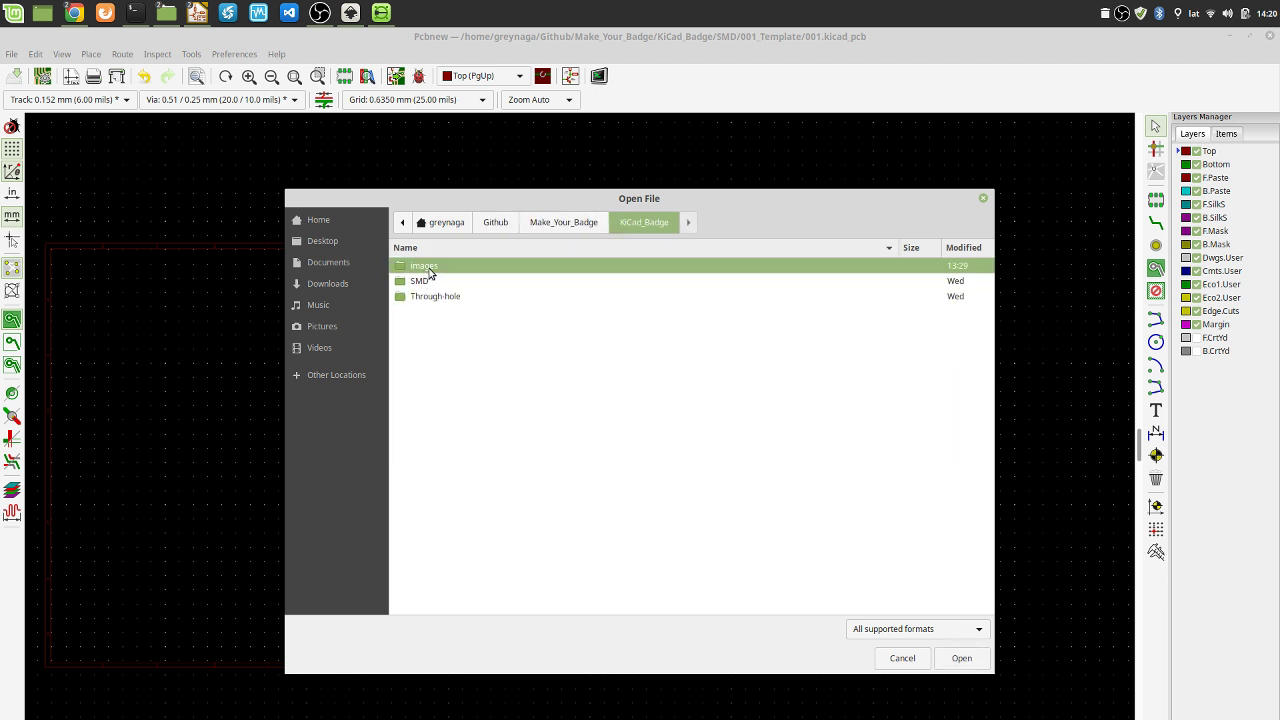
double_click(425, 266)
double_click(430, 266)
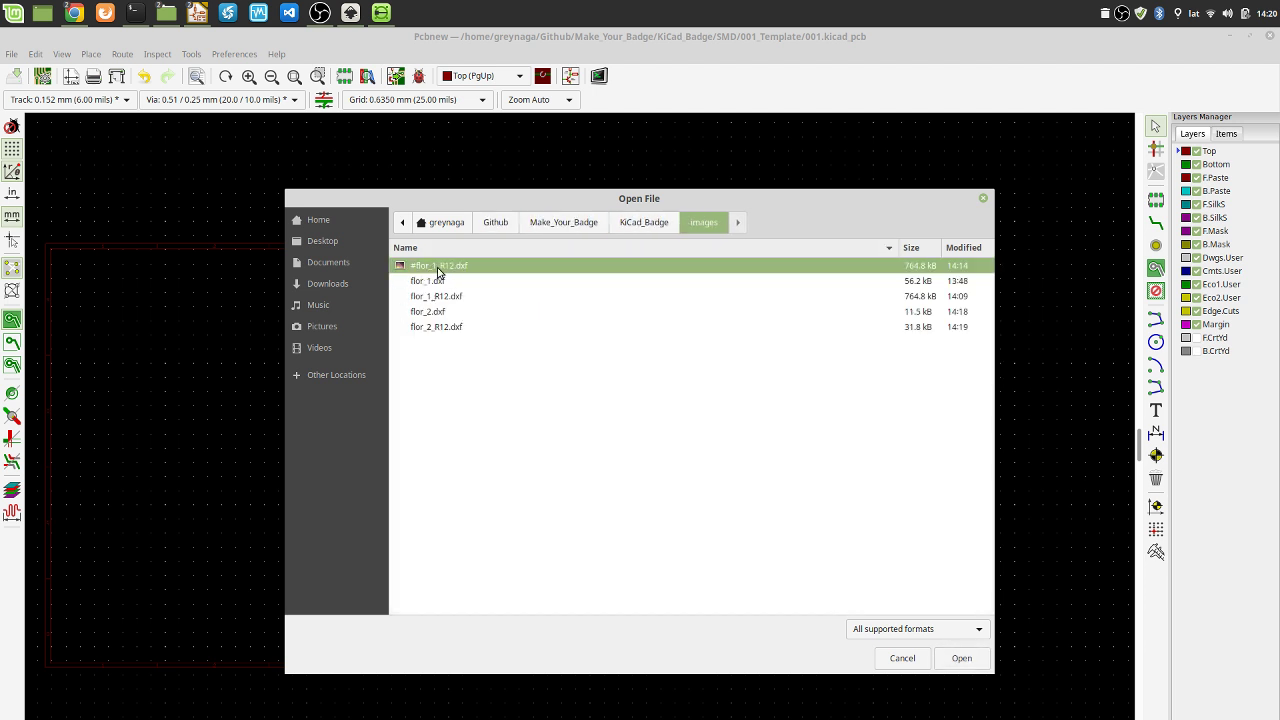
Import flor_2_R12.dxf on Edge.Cuts with 0.2 mm lines at scale 1, place it inside the sheet frame and save the board
left_click(441, 328)
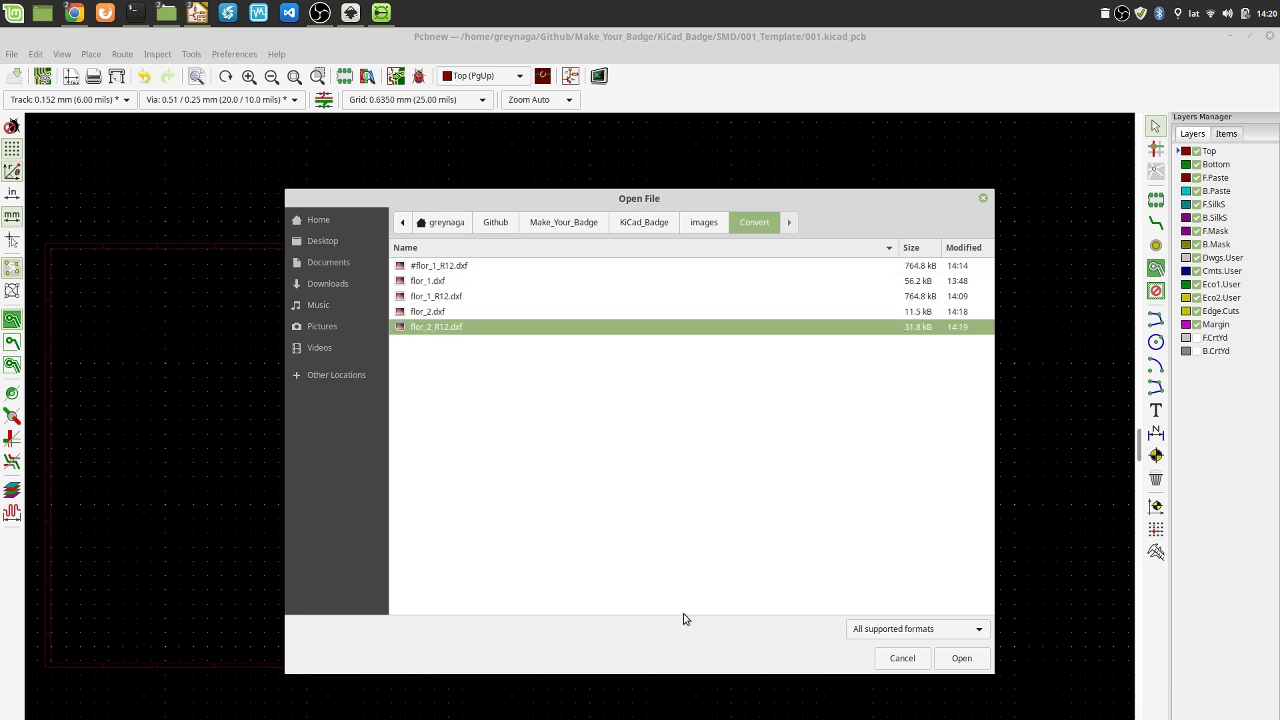
left_click(955, 662)
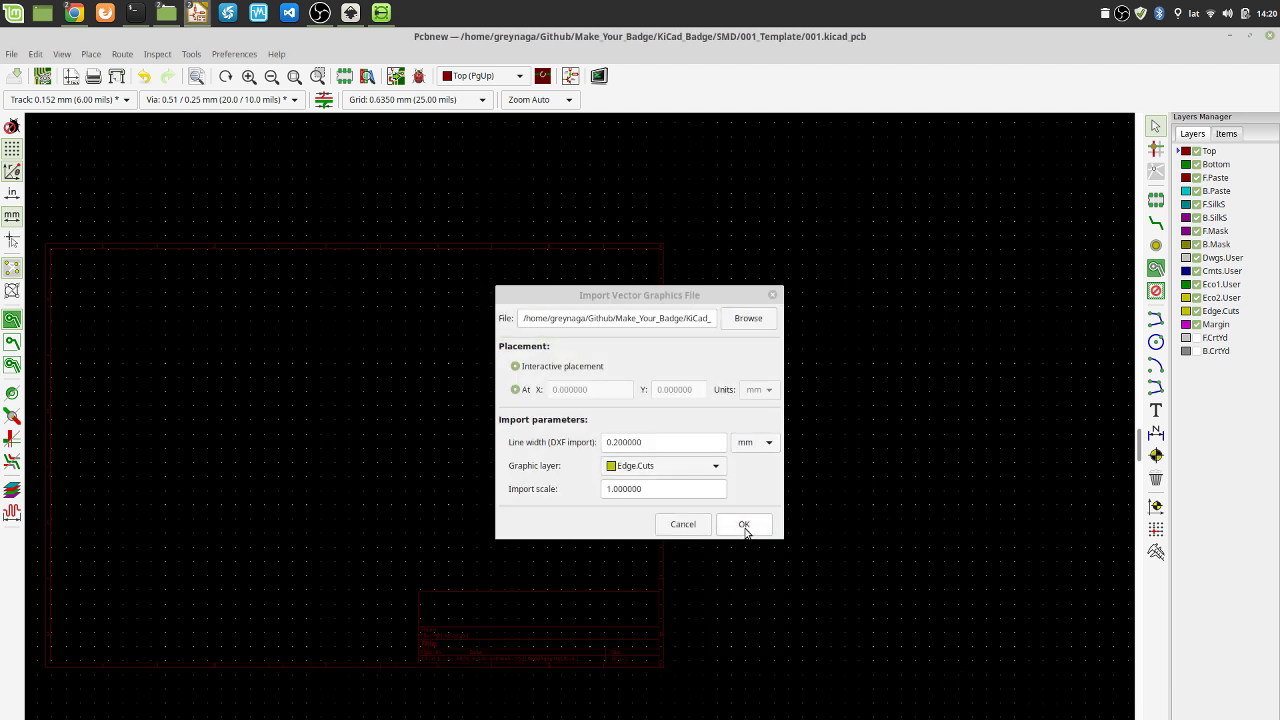
left_click(744, 525)
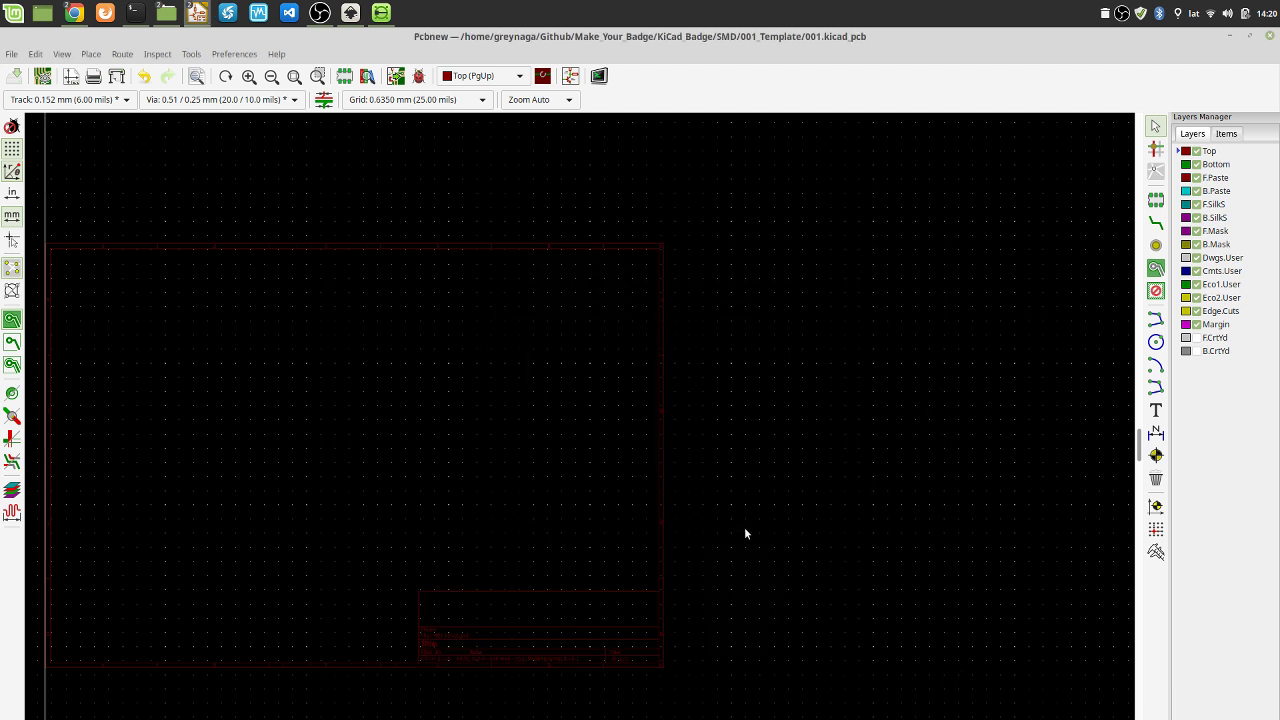
left_click(410, 522)
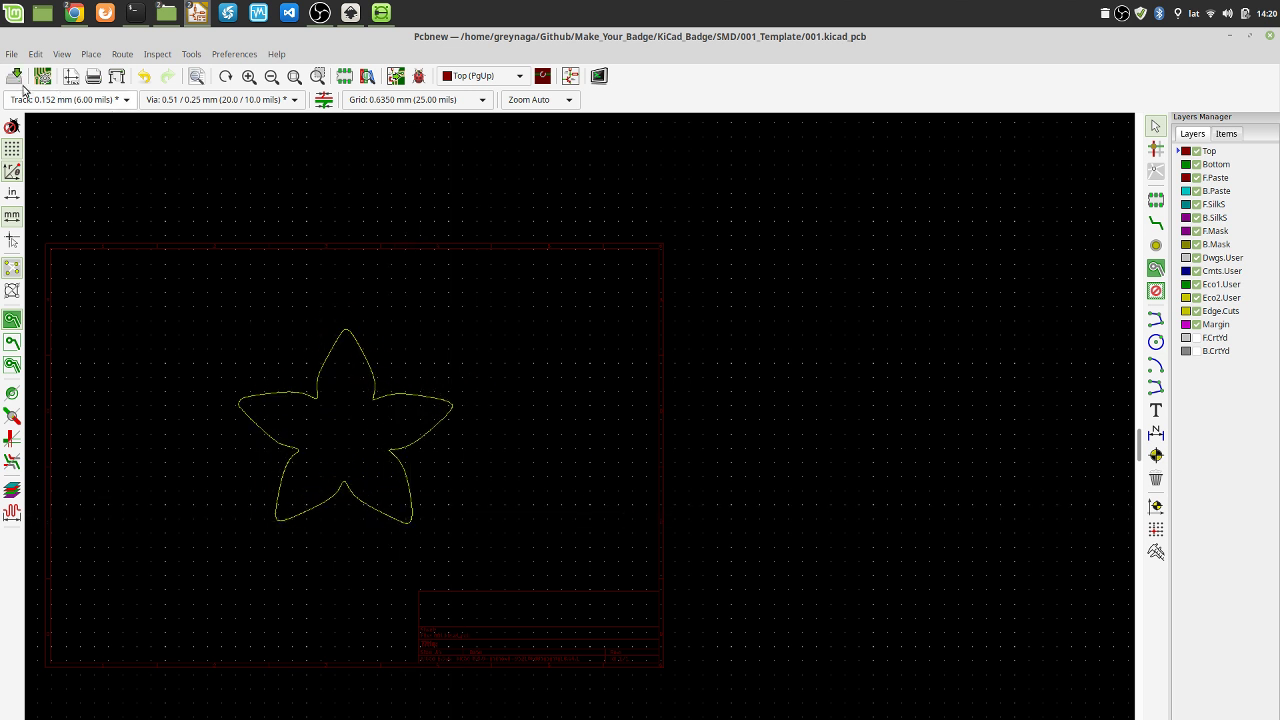
View the flower board in the 3D viewer, shrink the viewer window, tilt the model to inspect it and close the viewer
left_click(62, 54)
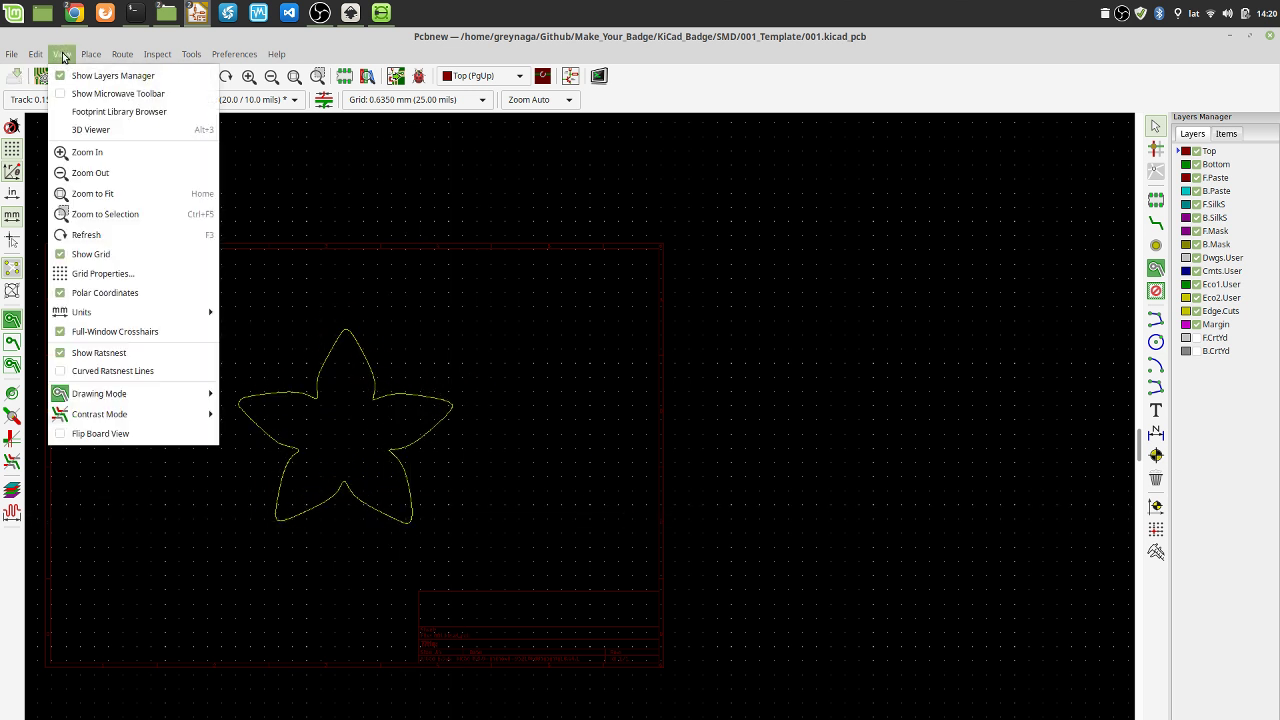
left_click(91, 129)
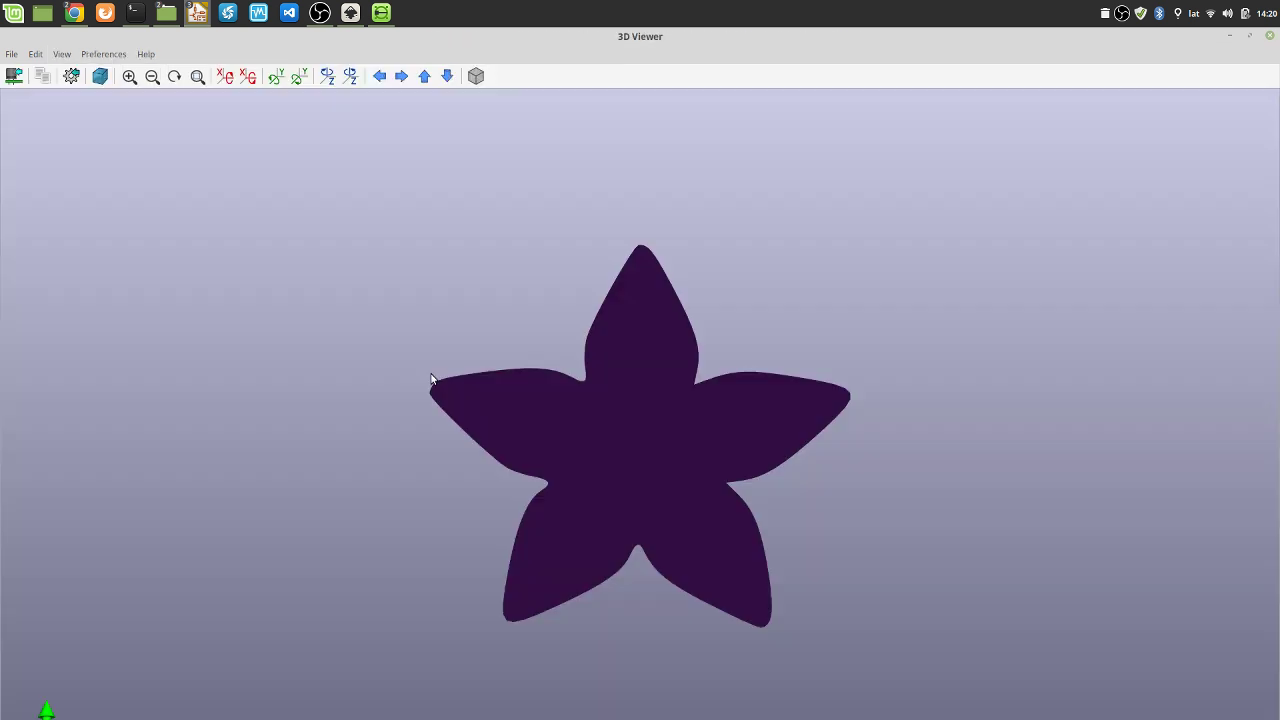
left_click(1250, 37)
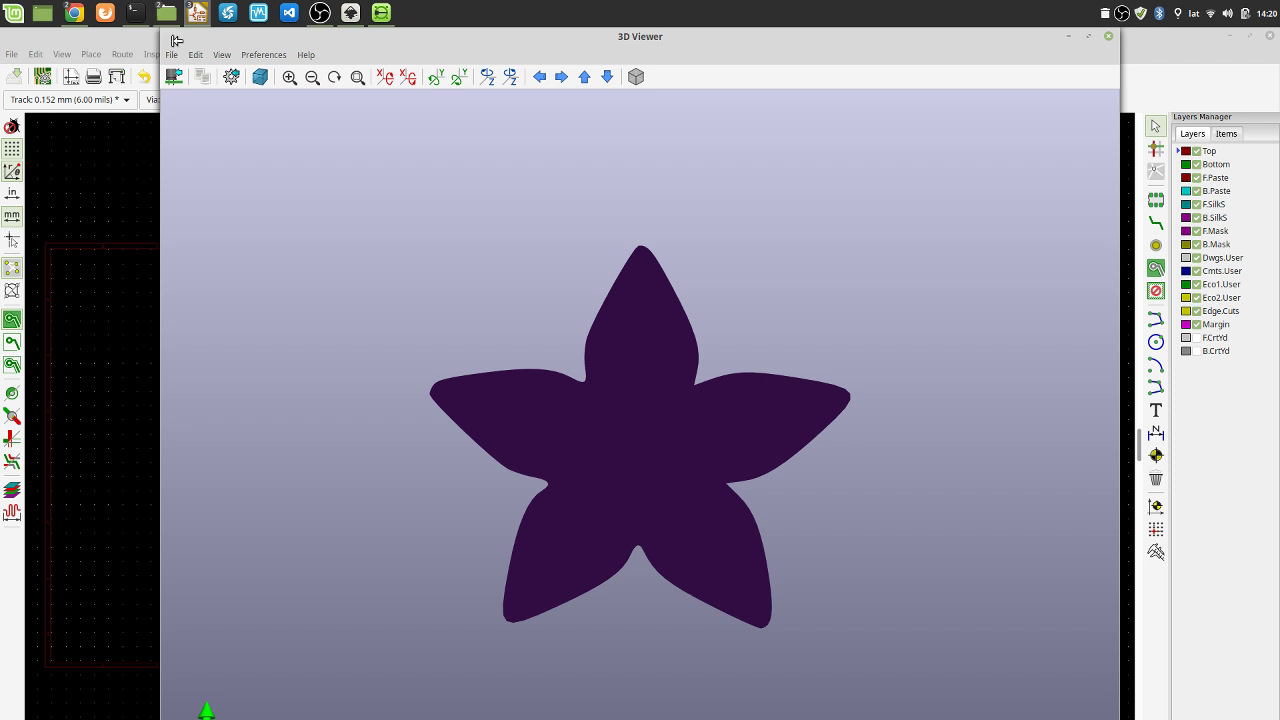
left_click_drag(158, 48, 311, 180)
left_click_drag(506, 190, 243, 72)
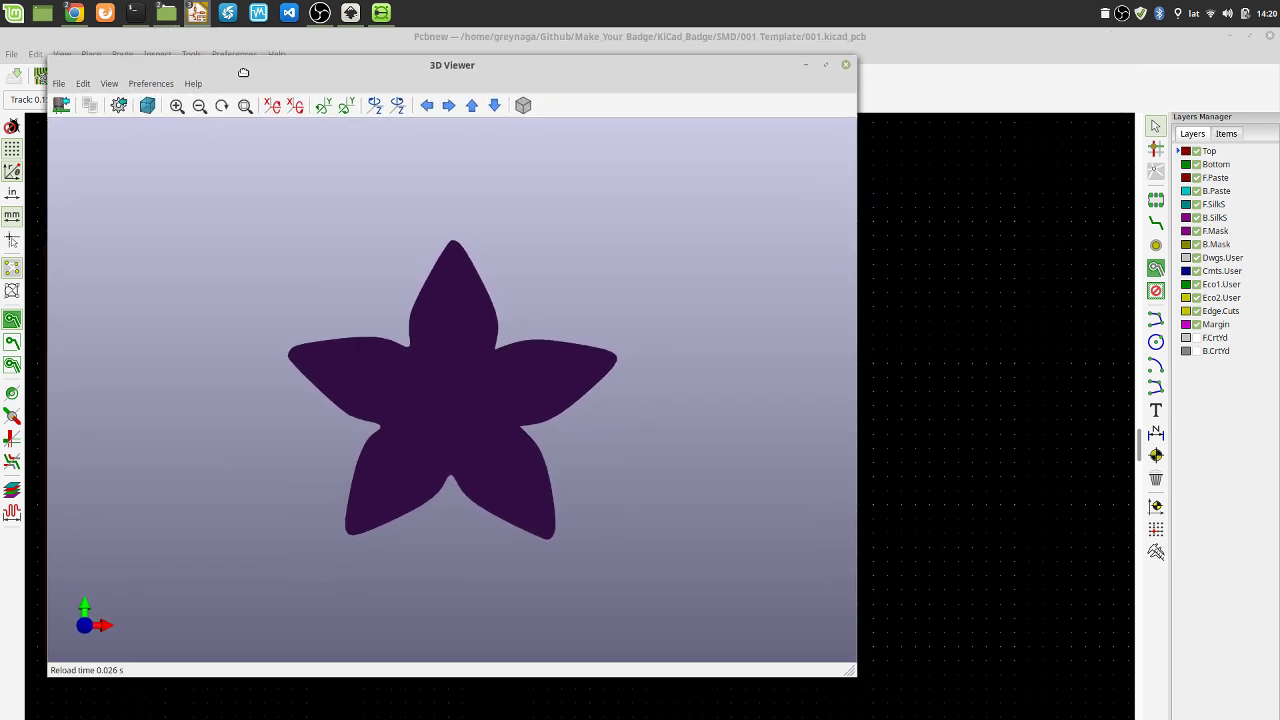
left_click_drag(586, 443, 439, 388)
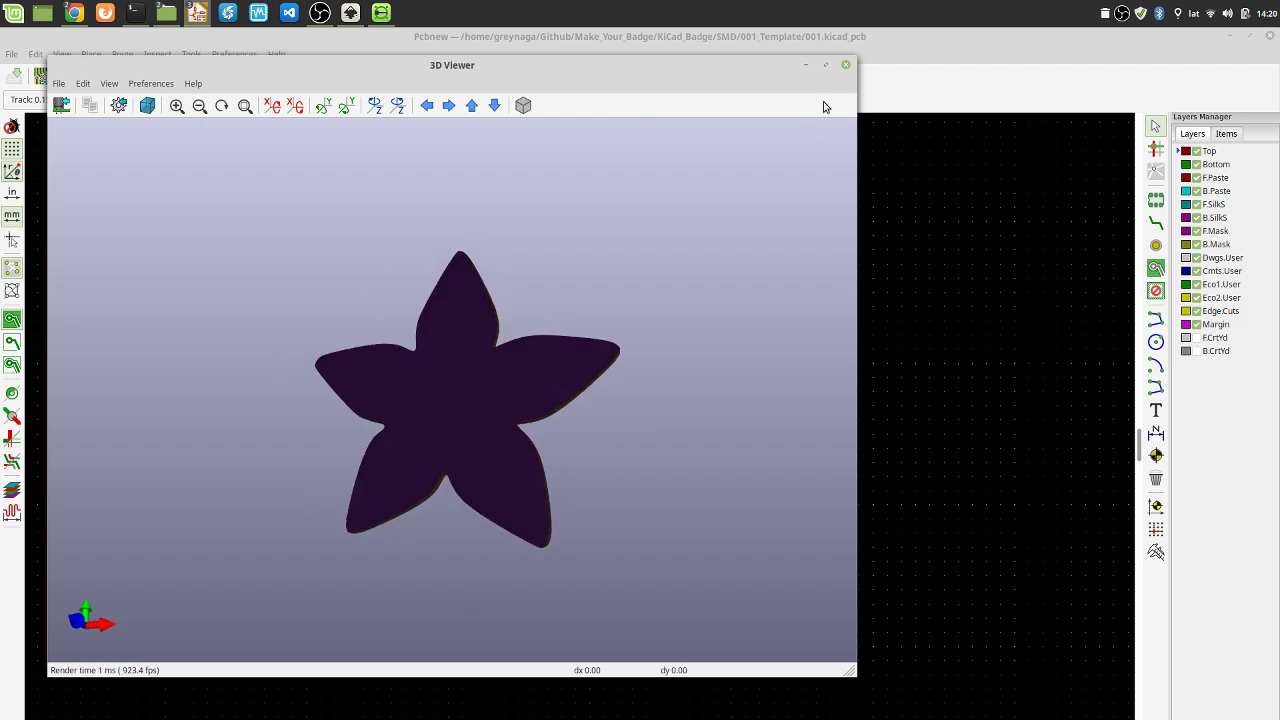
left_click(845, 64)
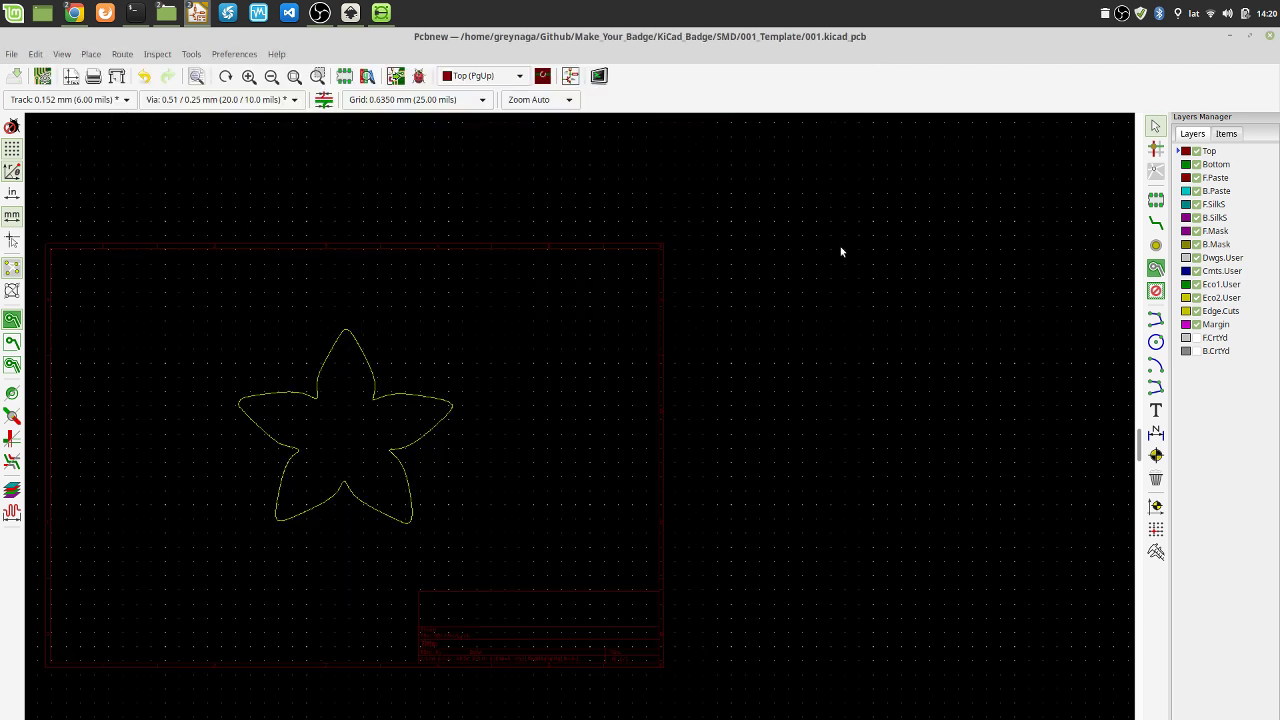
Take the Pcbnew window out of full screen and shrink it so it covers only part of the desktop
left_click(1249, 35)
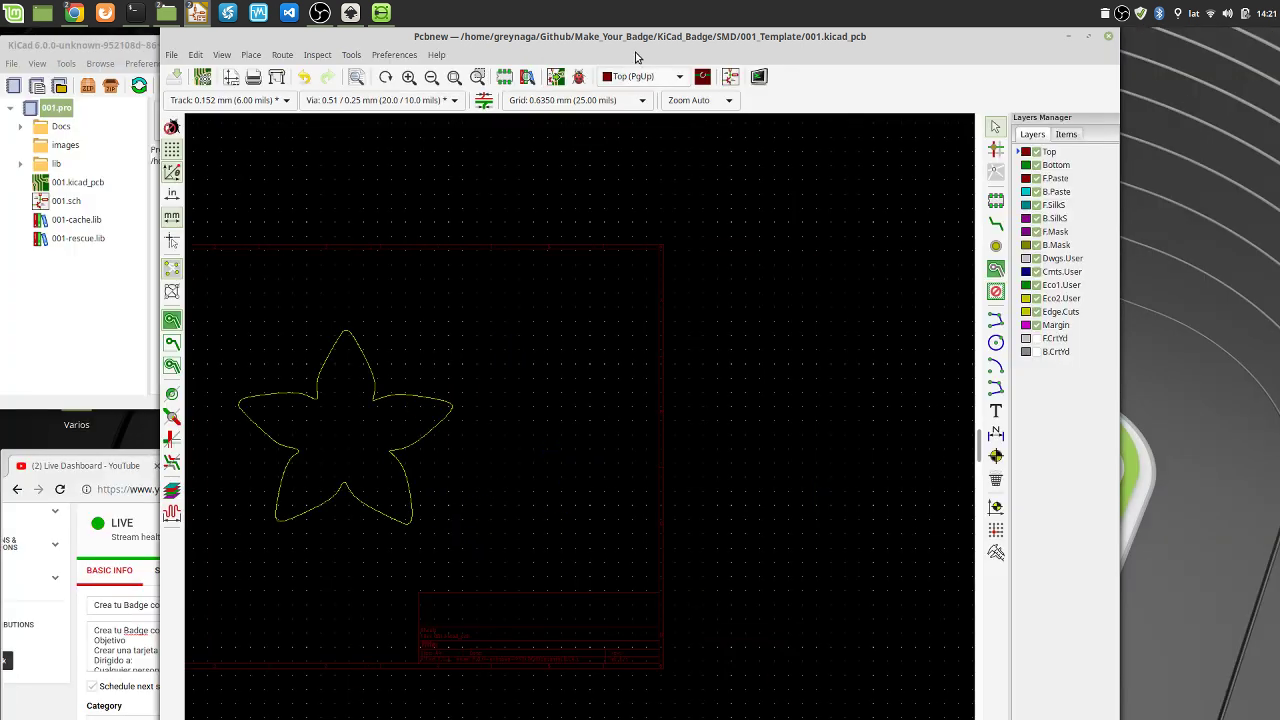
left_click_drag(635, 57, 480, 58)
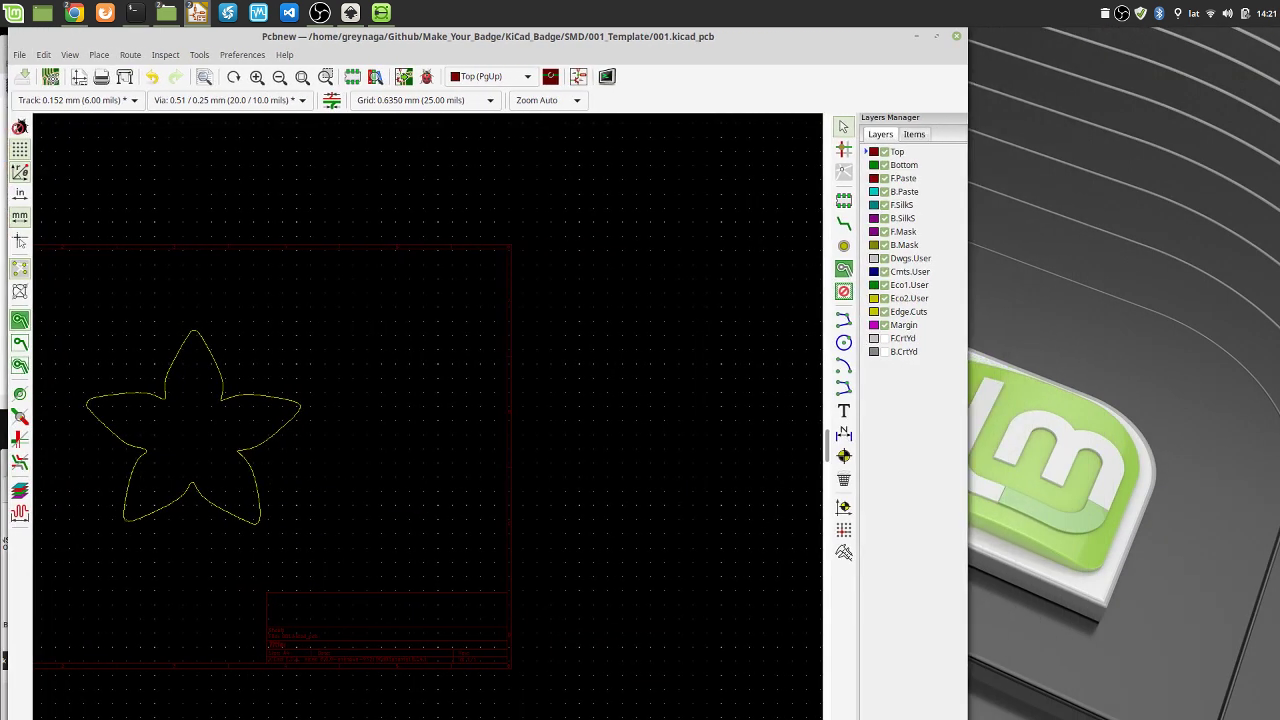
left_click_drag(966, 716, 812, 641)
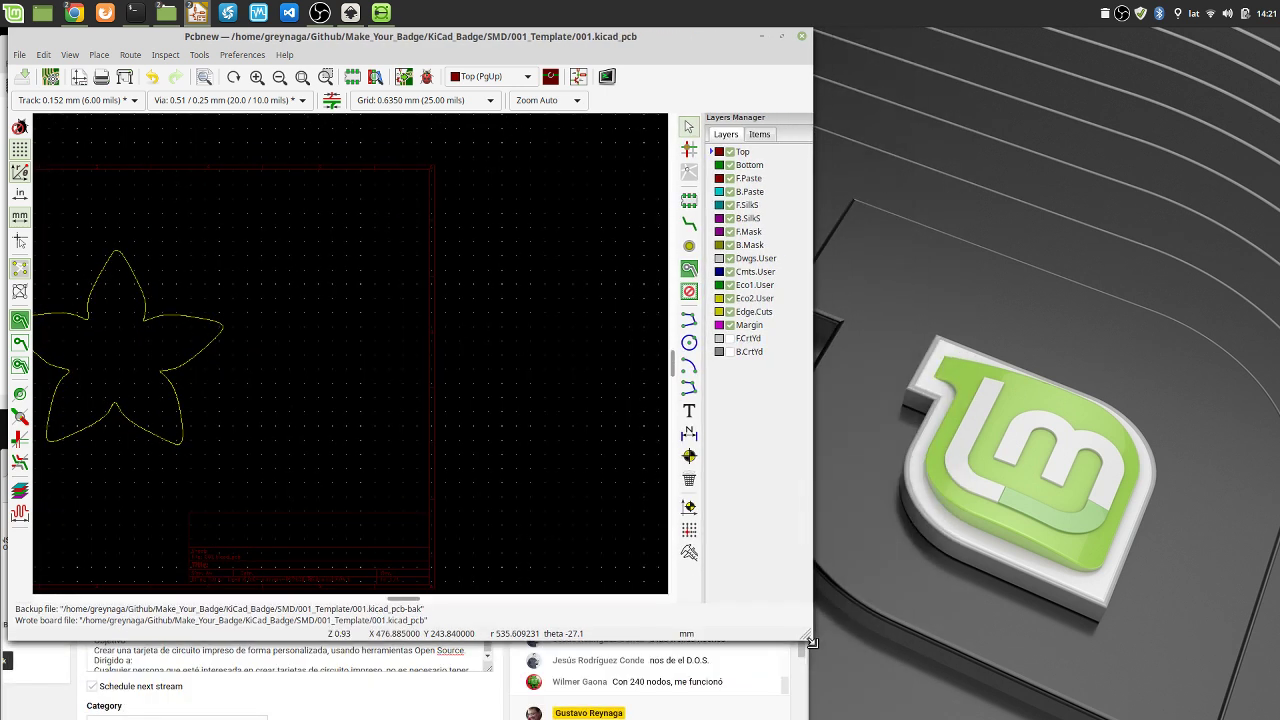
scroll(229, 360, "left", 4, "ctrl")
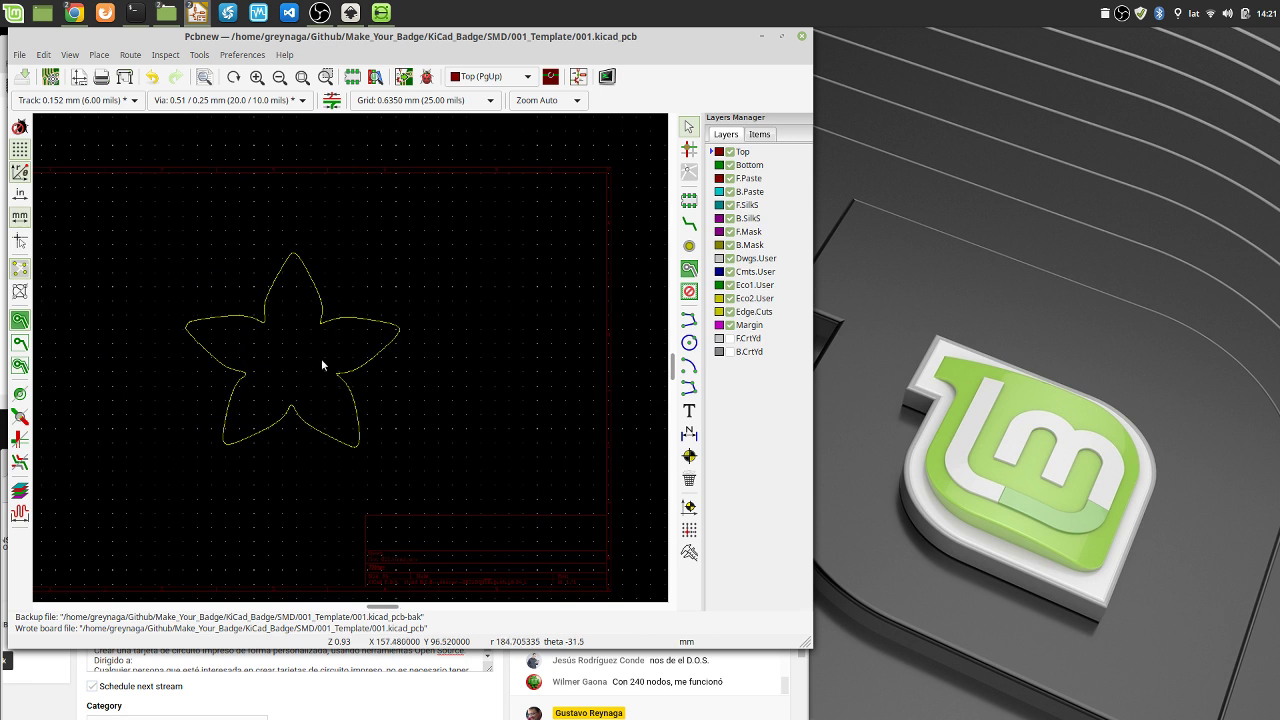
Update the PCB from the schematic, dismissing the hotkey notice, and place the footprint group inside the flower outline
left_click(404, 76)
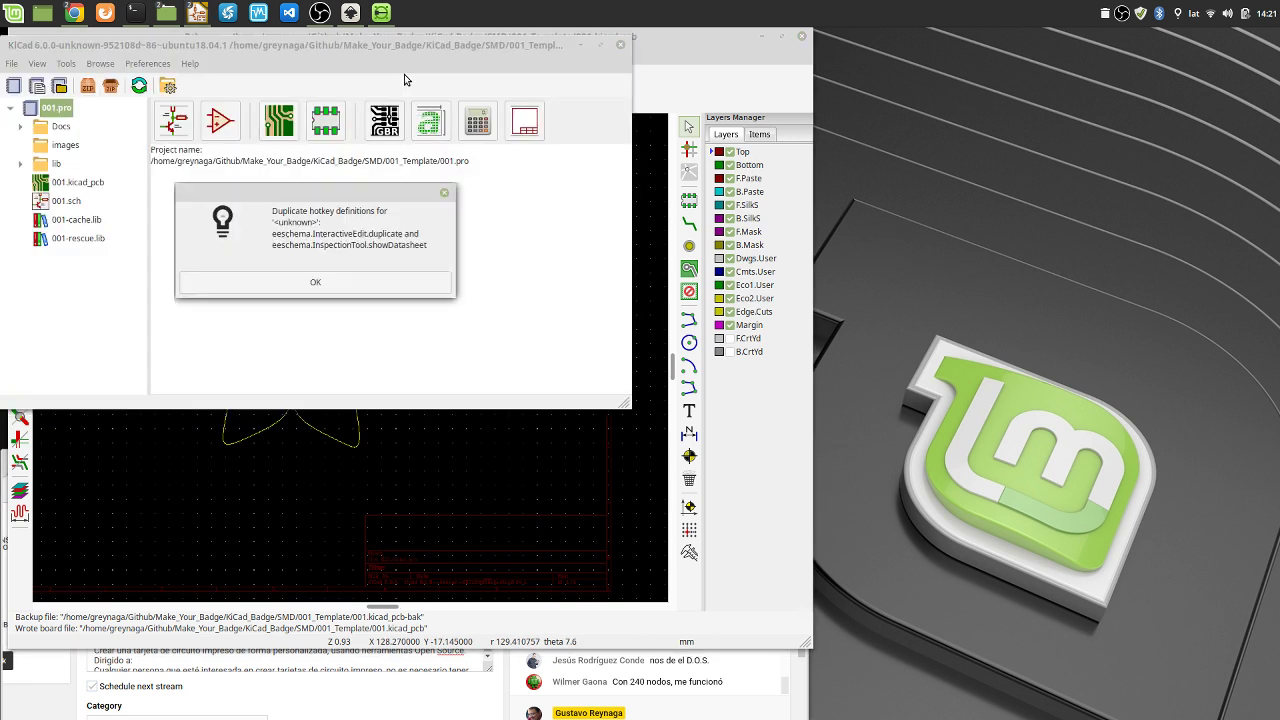
left_click(316, 285)
key("alt+Tab")
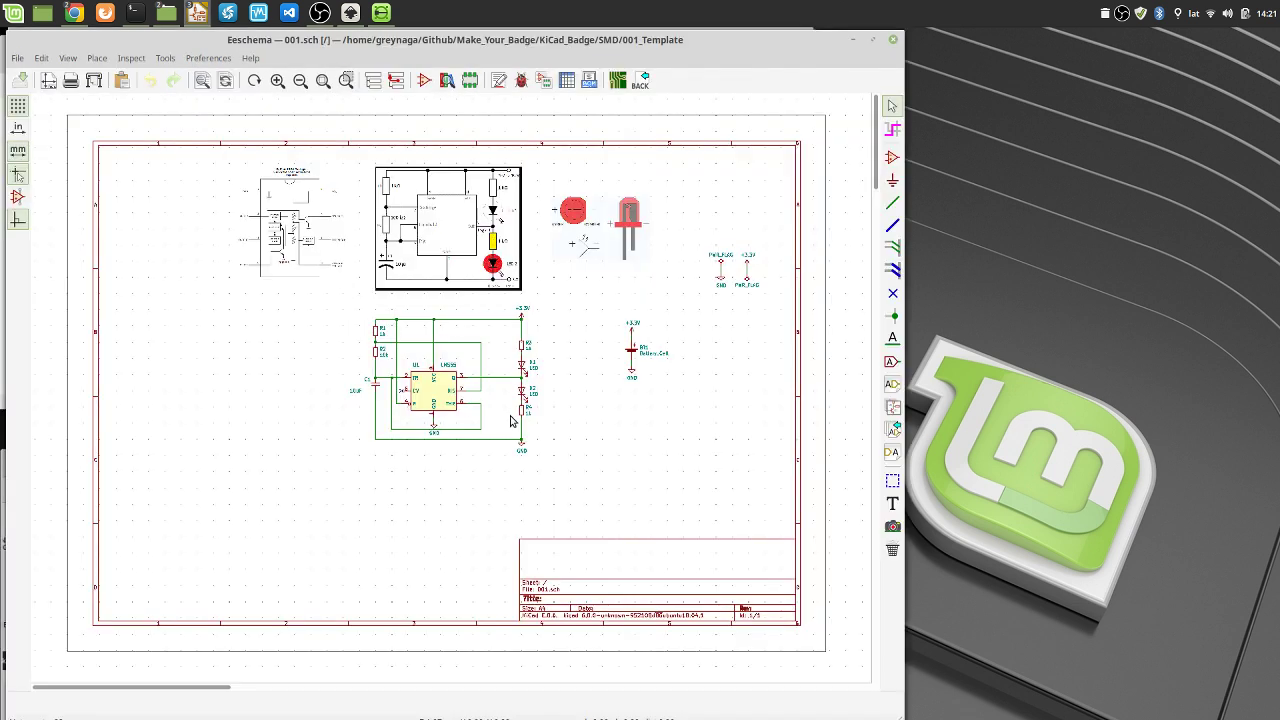
key("alt+Tab")
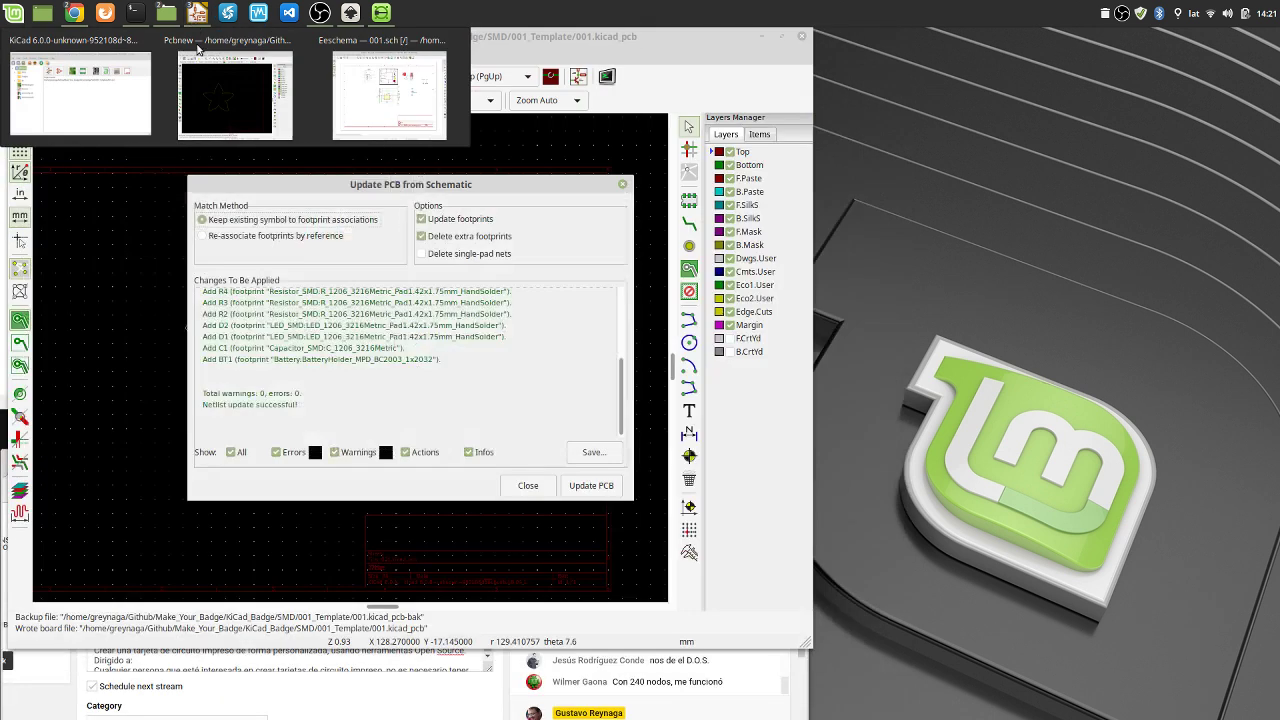
left_click(590, 485)
left_click(527, 485)
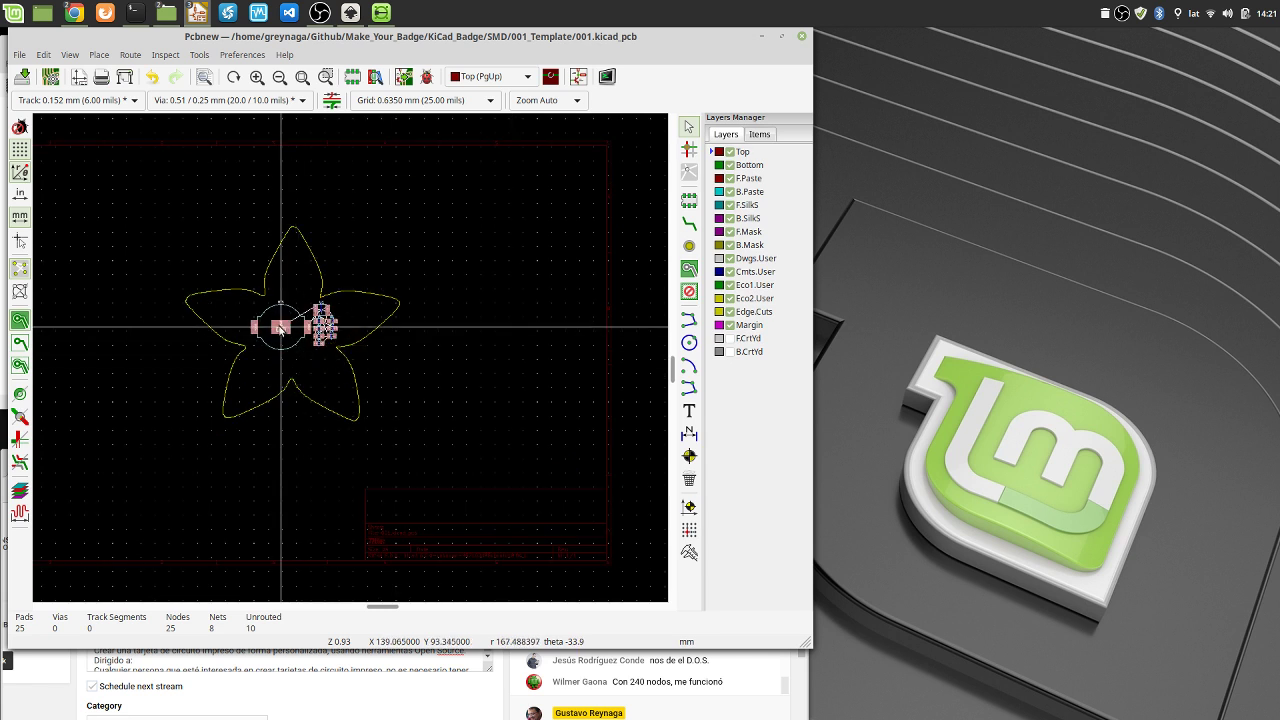
left_click(281, 329)
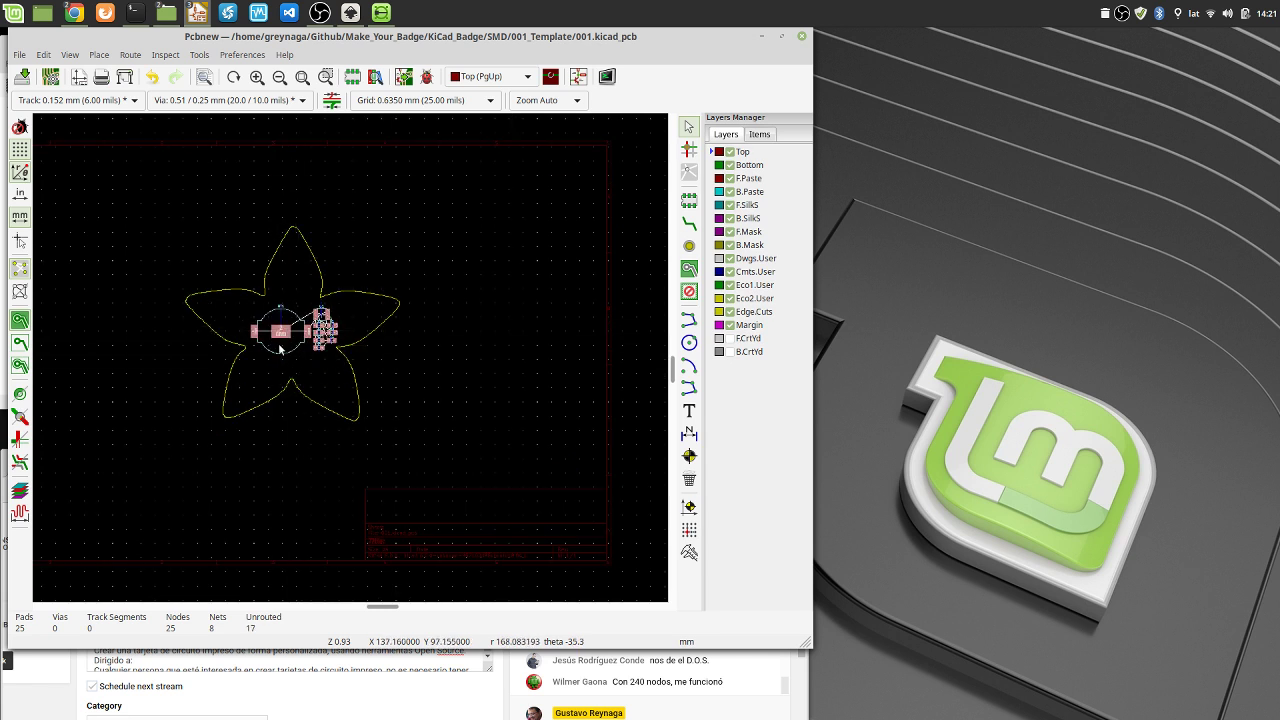
Save the board with its footprints and open it in the 3D viewer
left_click(22, 77)
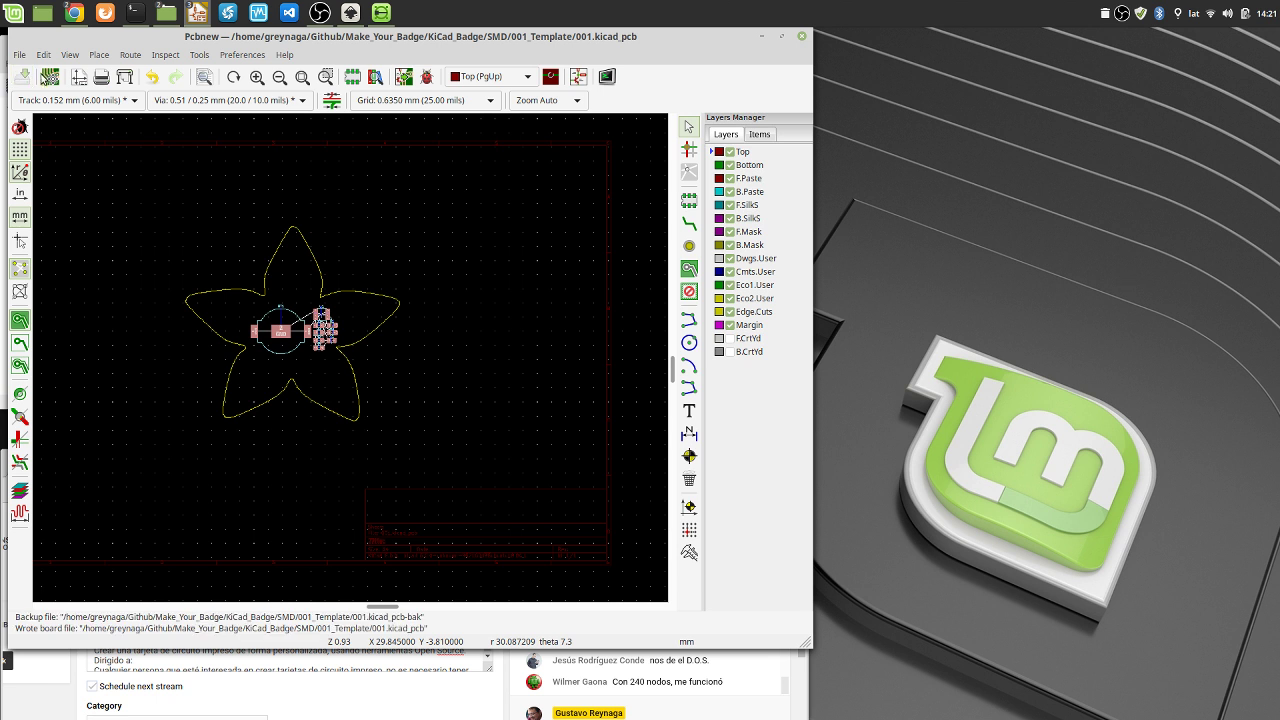
left_click(70, 55)
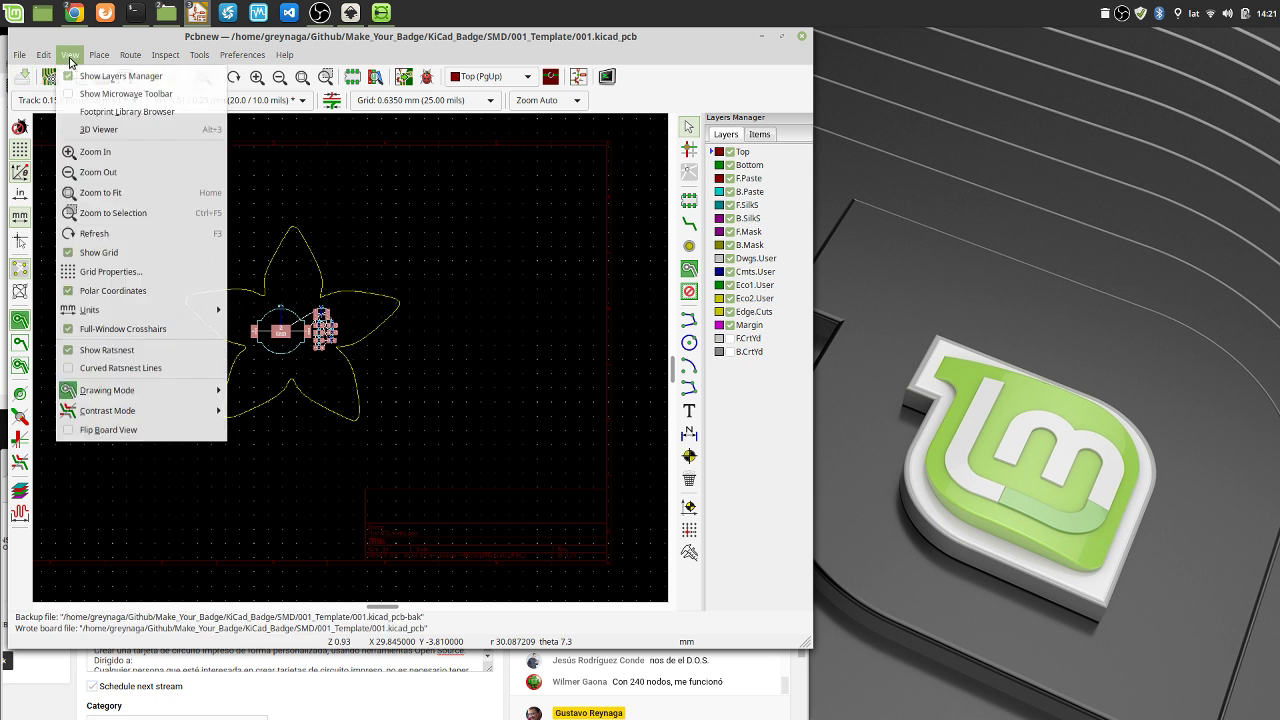
left_click(107, 133)
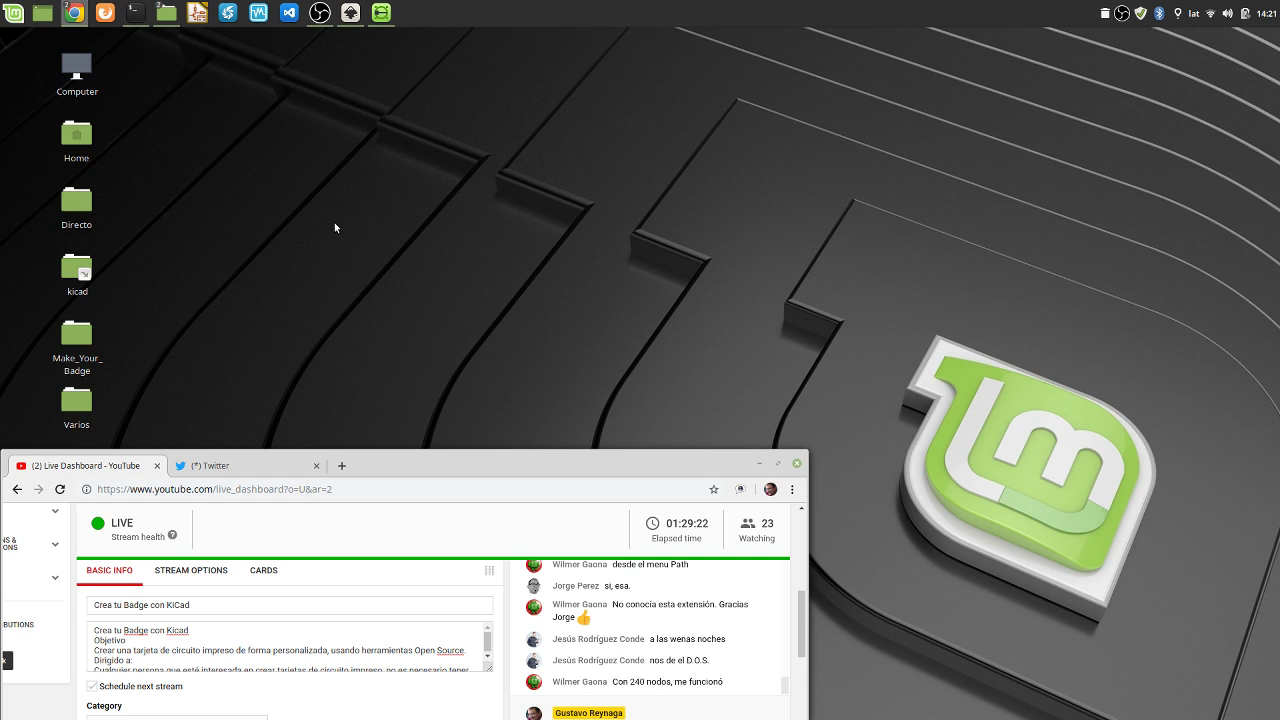
Start a new KiCad project and create a folder named paso inside KiCad_Badge to hold it
left_click(197, 13)
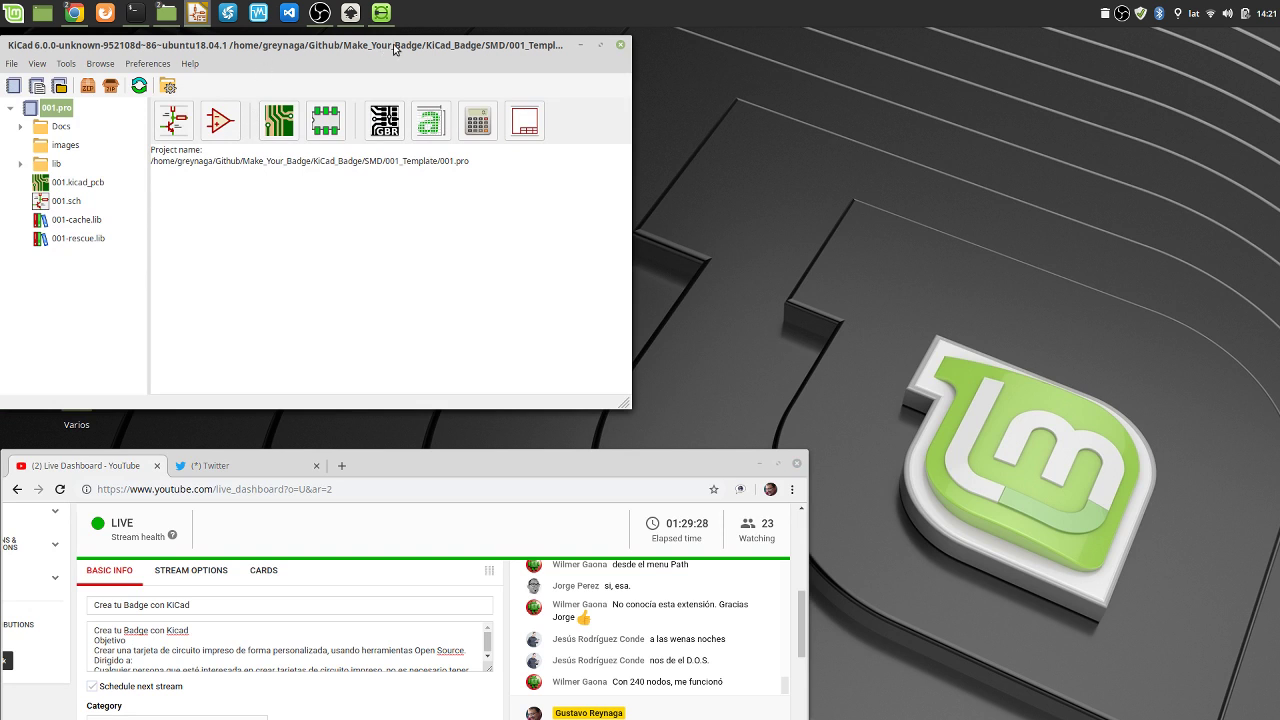
left_click(13, 64)
mouse_move(30, 87)
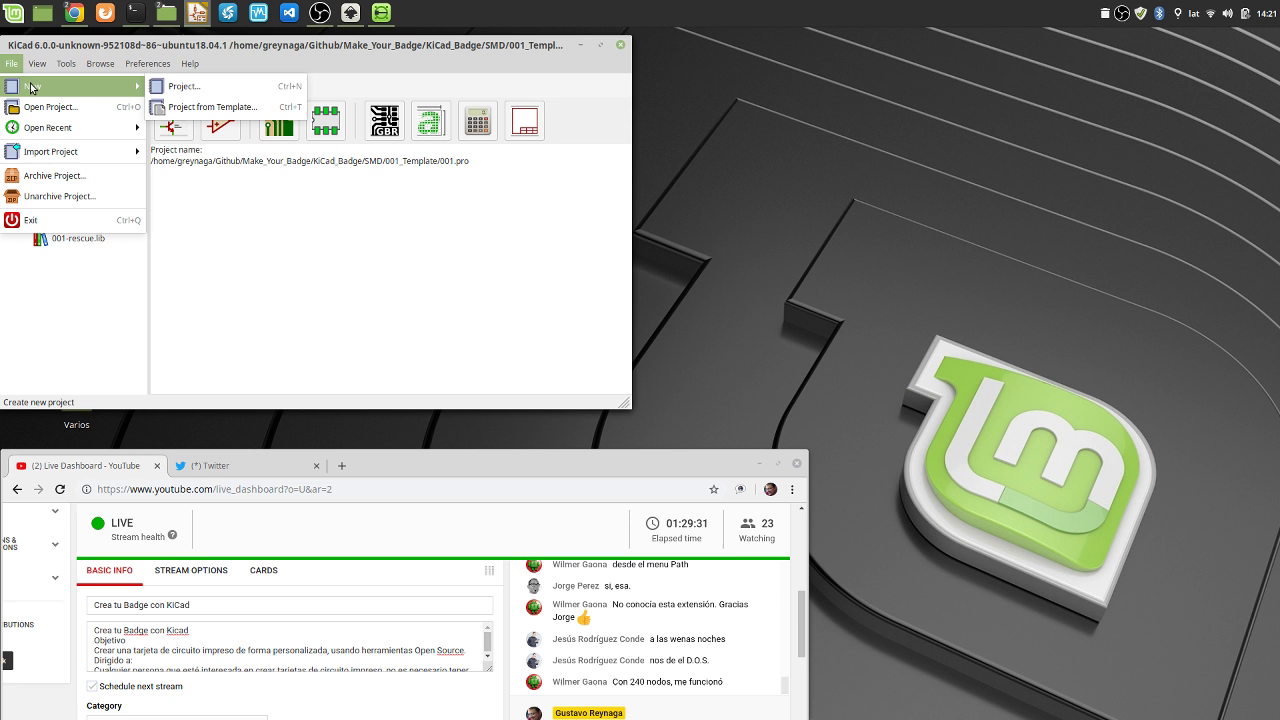
left_click(170, 88)
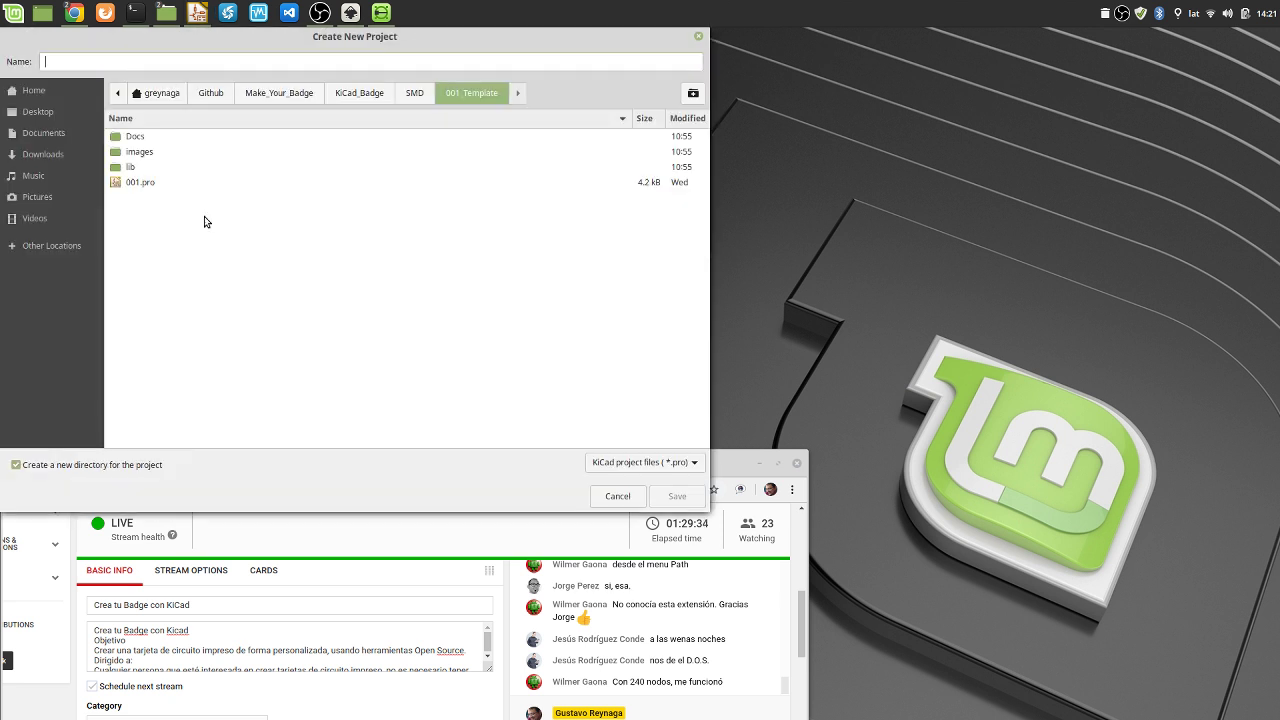
left_click(359, 93)
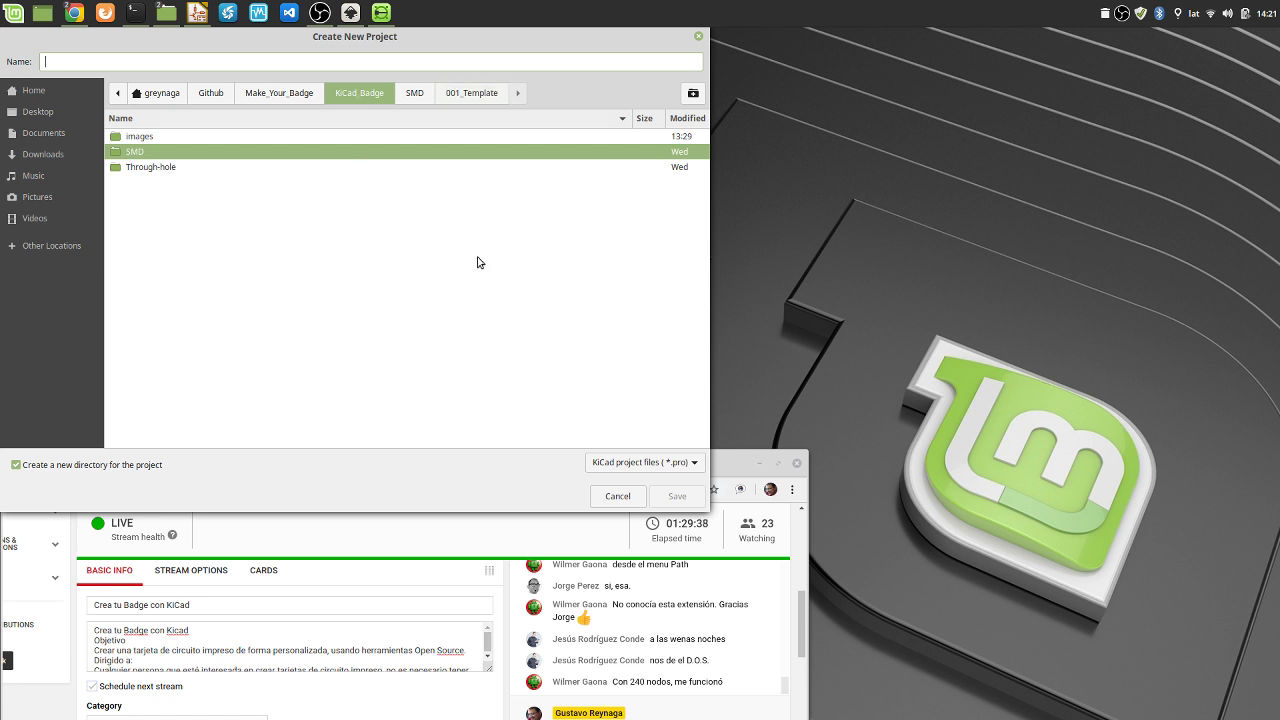
left_click(693, 94)
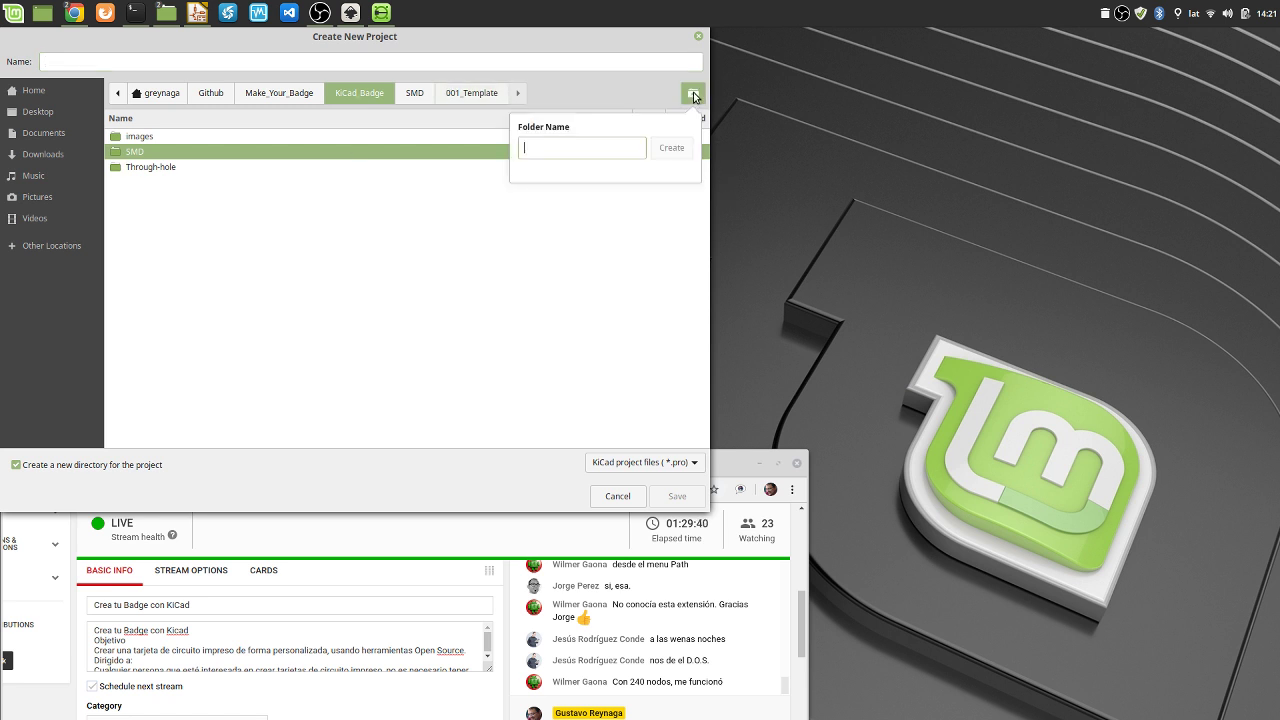
type("o")
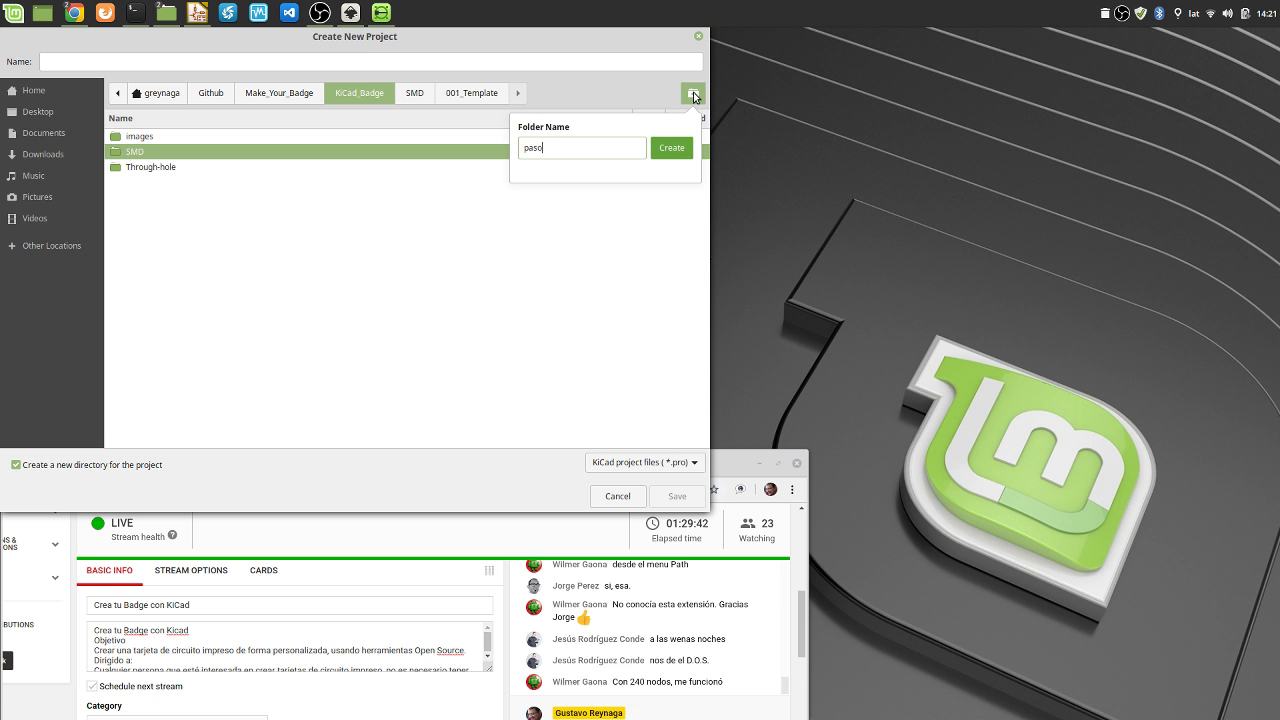
key("Return")
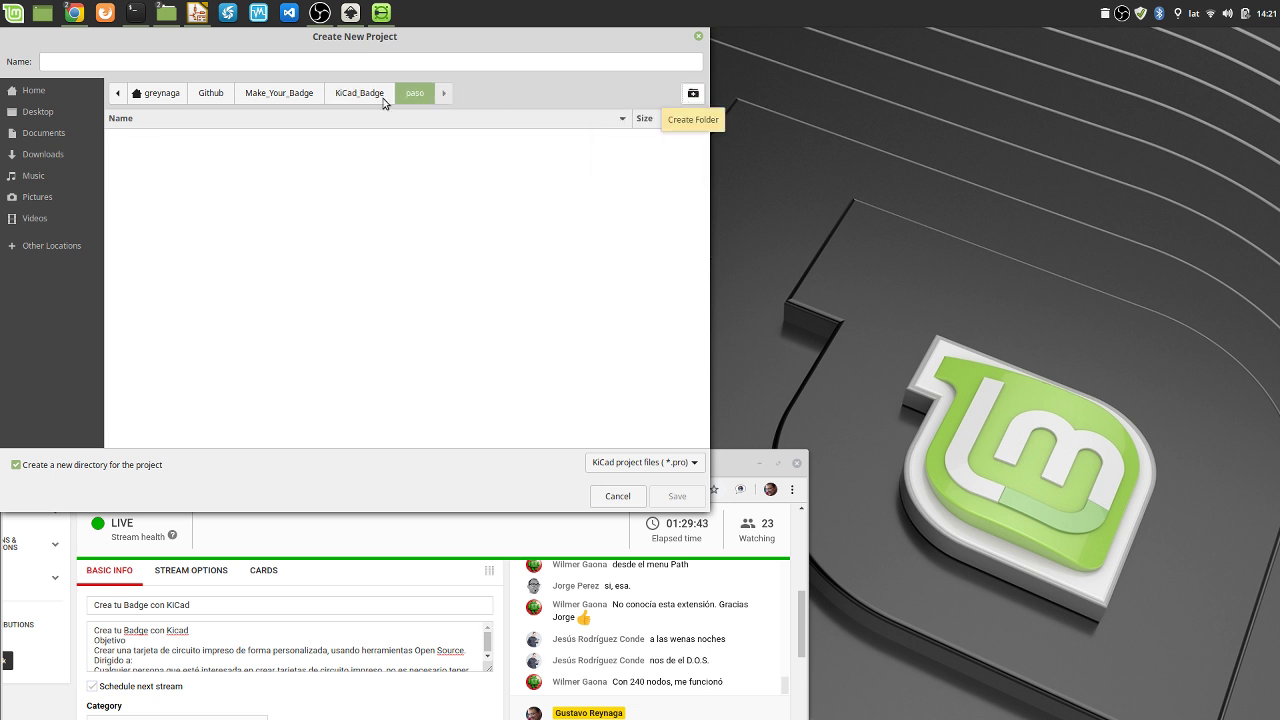
Name the new project 001 and save it in the paso folder
left_click(169, 59)
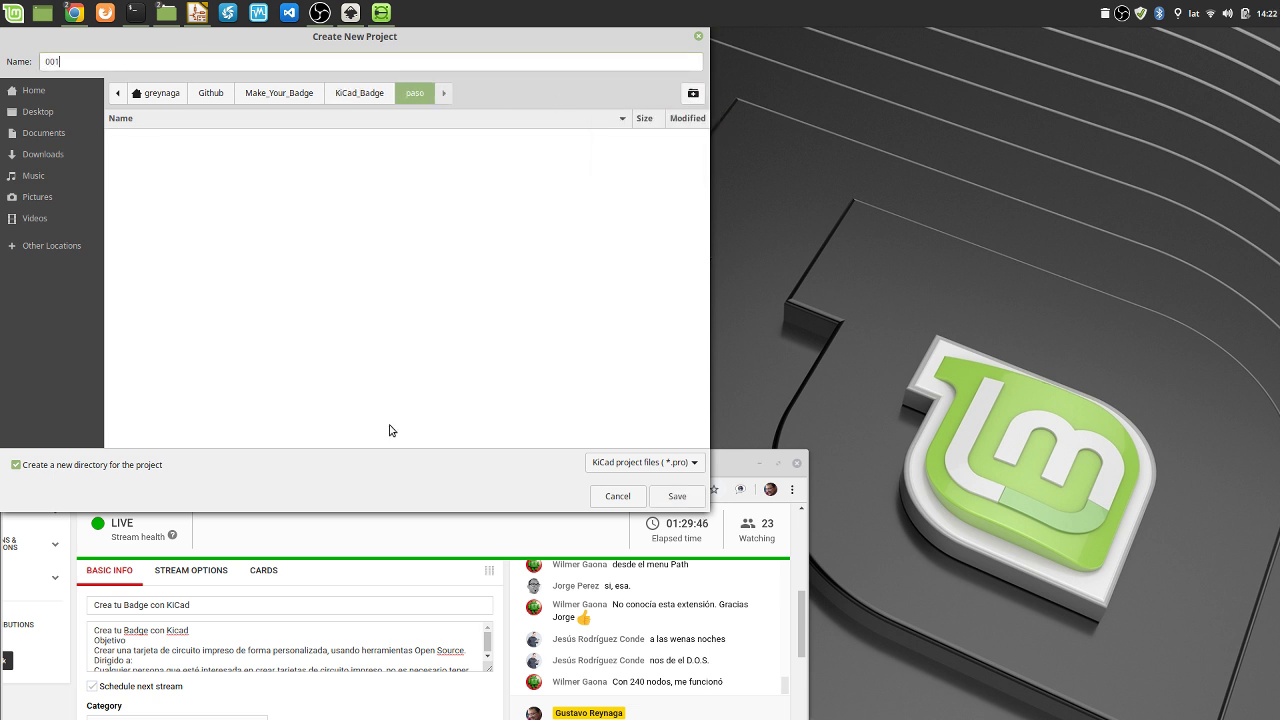
type("001")
left_click(679, 495)
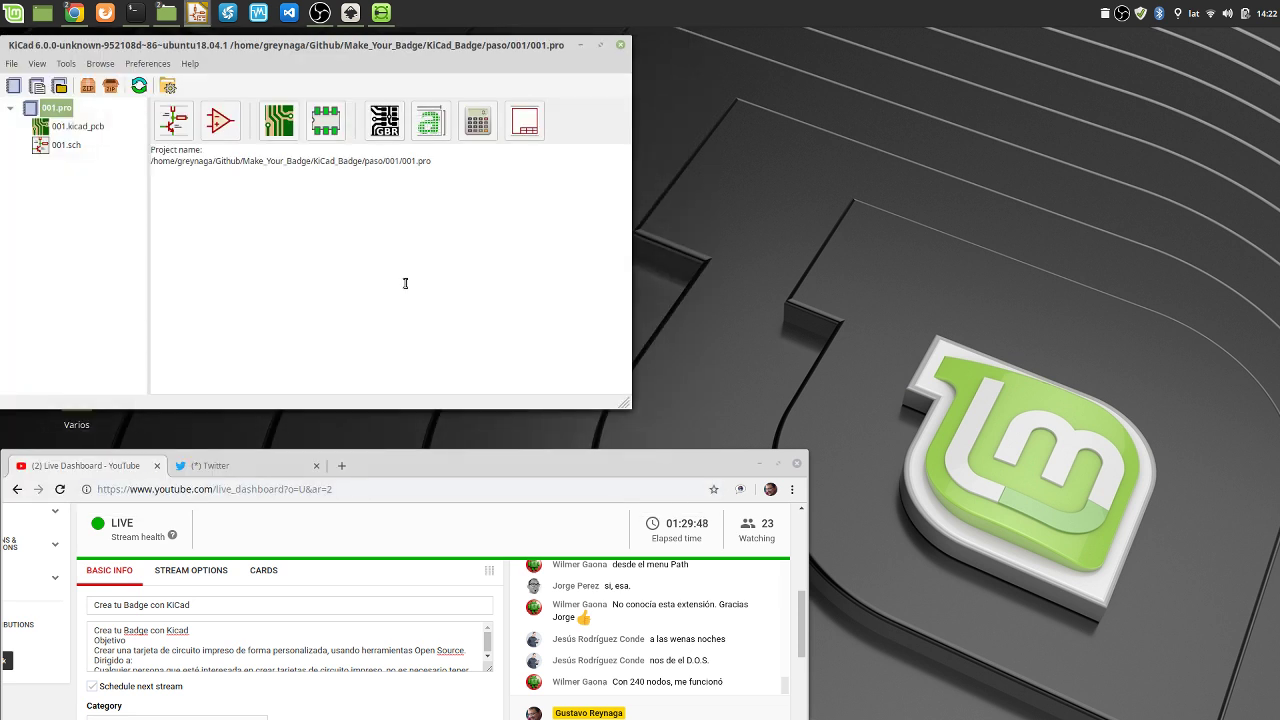
Open the new project's schematic in the schematic editor, dismissing the duplicate hotkey notices
left_click(173, 120)
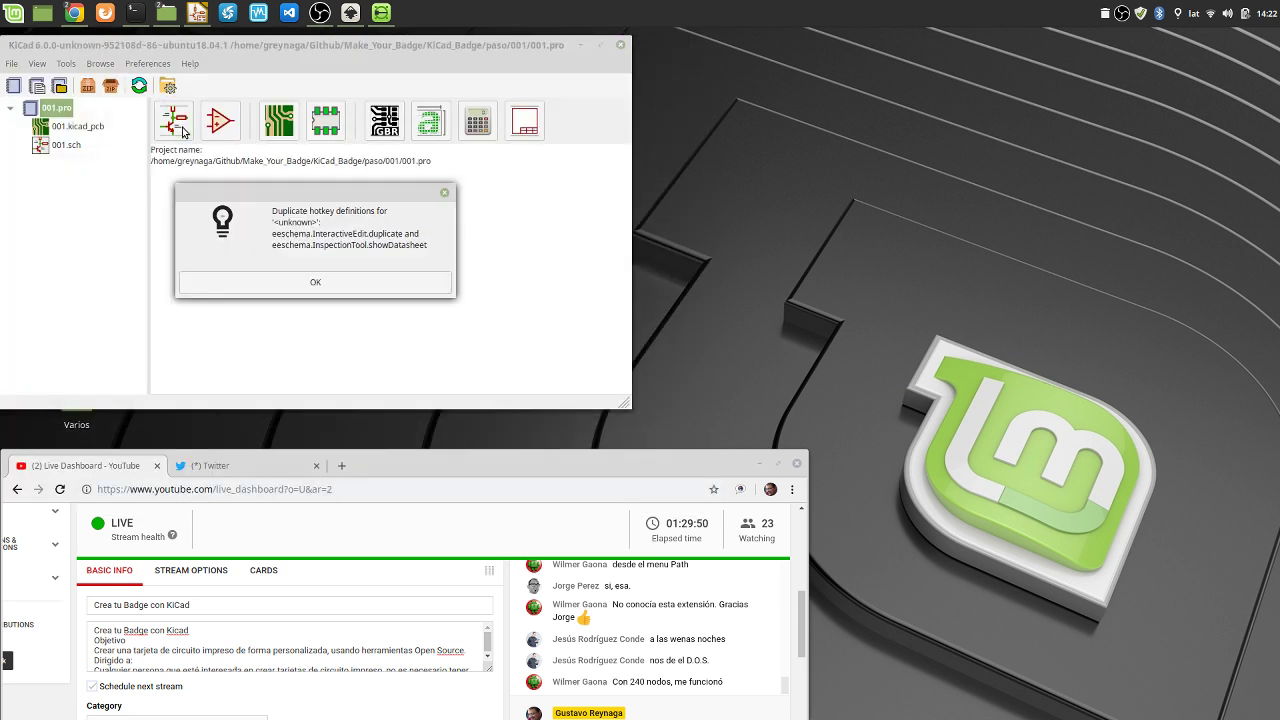
mouse_move(338, 196)
left_mouse_down()
mouse_move(340, 170)
mouse_move(320, 170)
mouse_move(316, 192)
left_mouse_up()
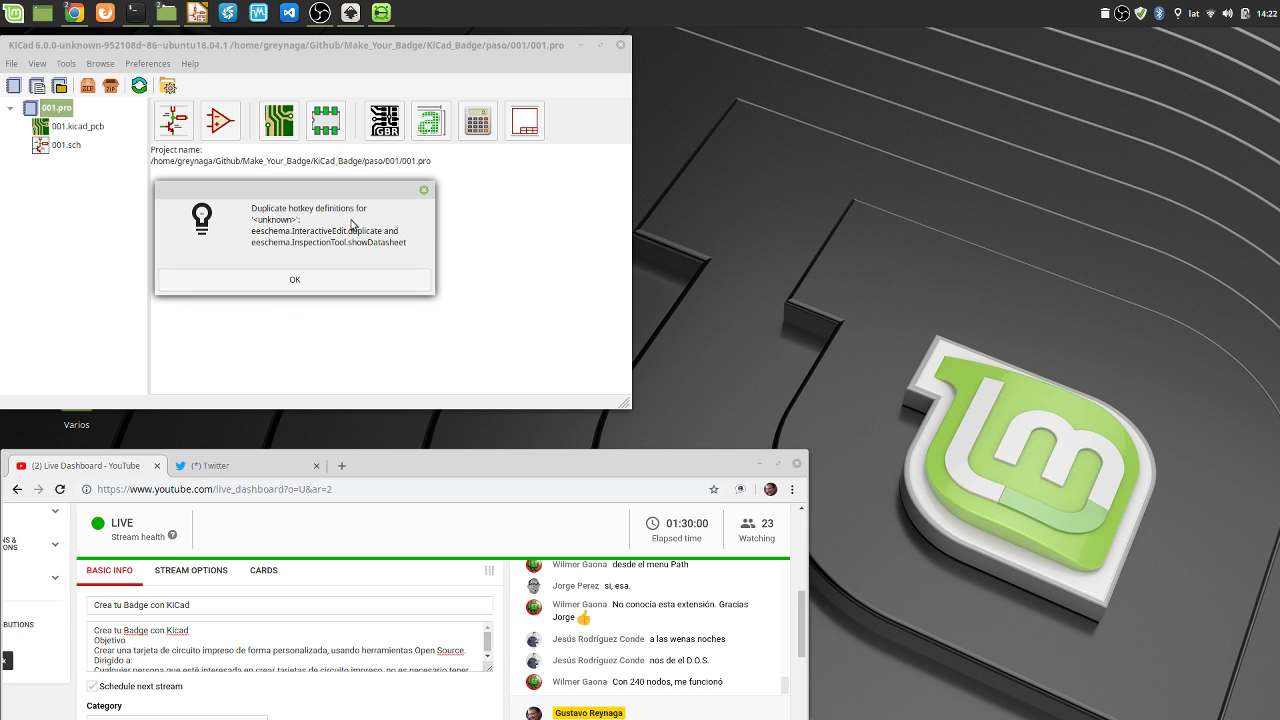
left_click(310, 281)
left_click(312, 283)
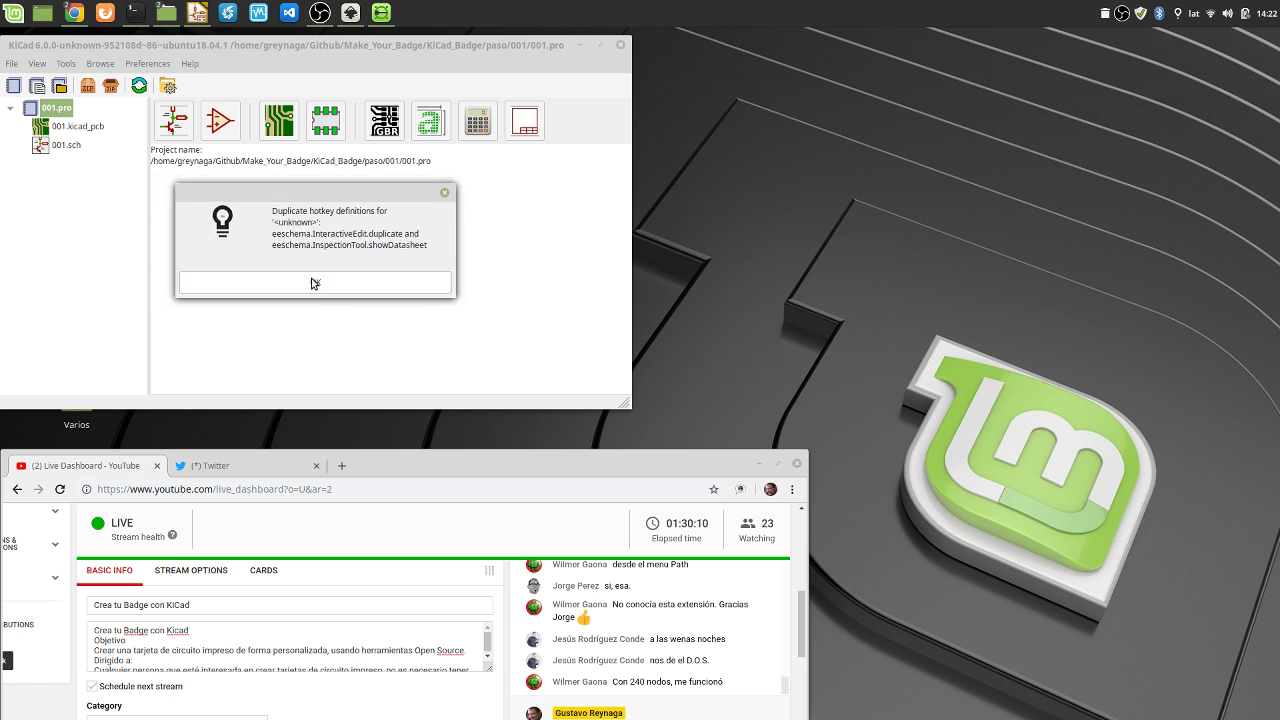
left_click(312, 283)
left_click(312, 283)
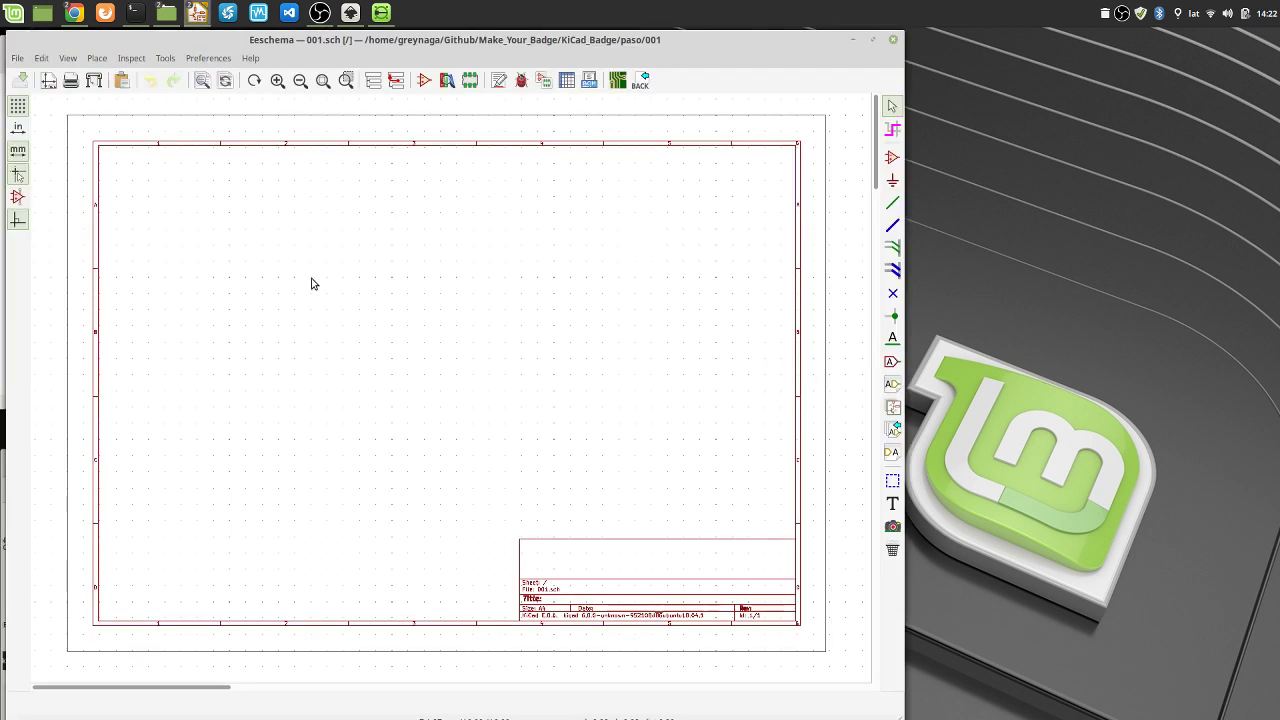
left_click_drag(242, 40, 240, 42)
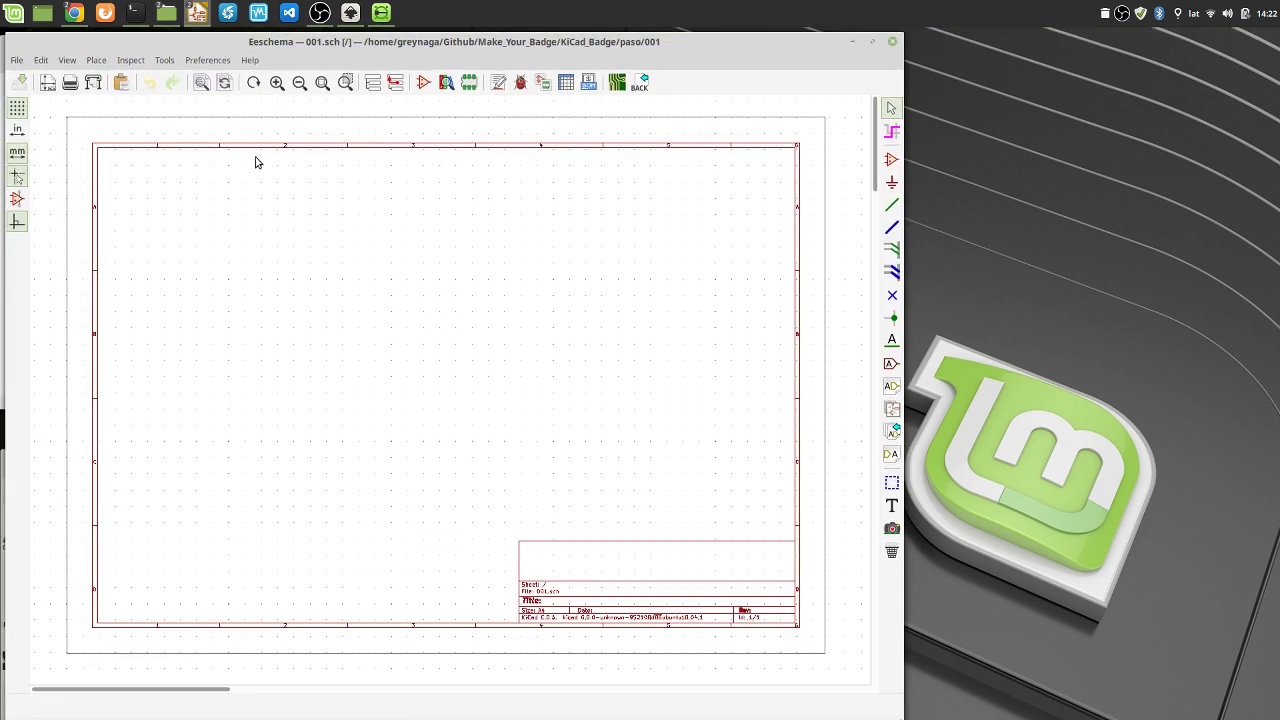
Append the schematic content of 001.sch from KiCad_Badge/SMD/001_Terminado, dismissing the missing library errors
left_click(16, 62)
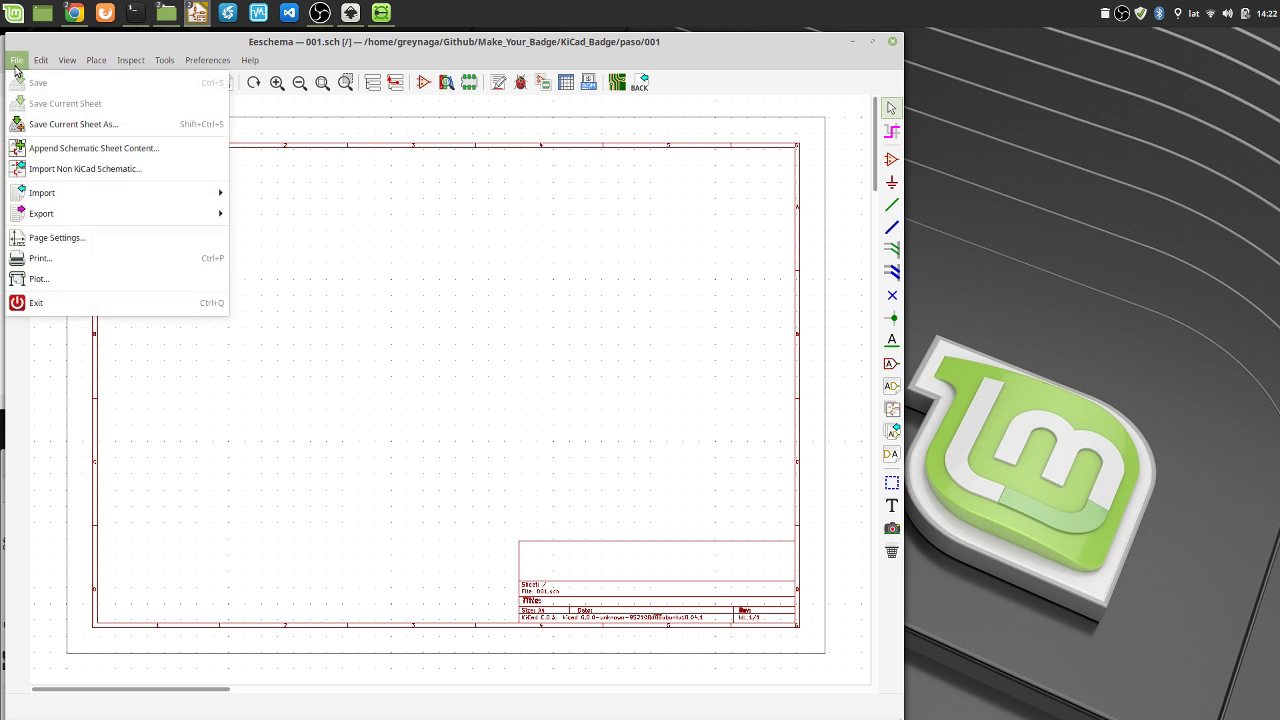
left_click(140, 150)
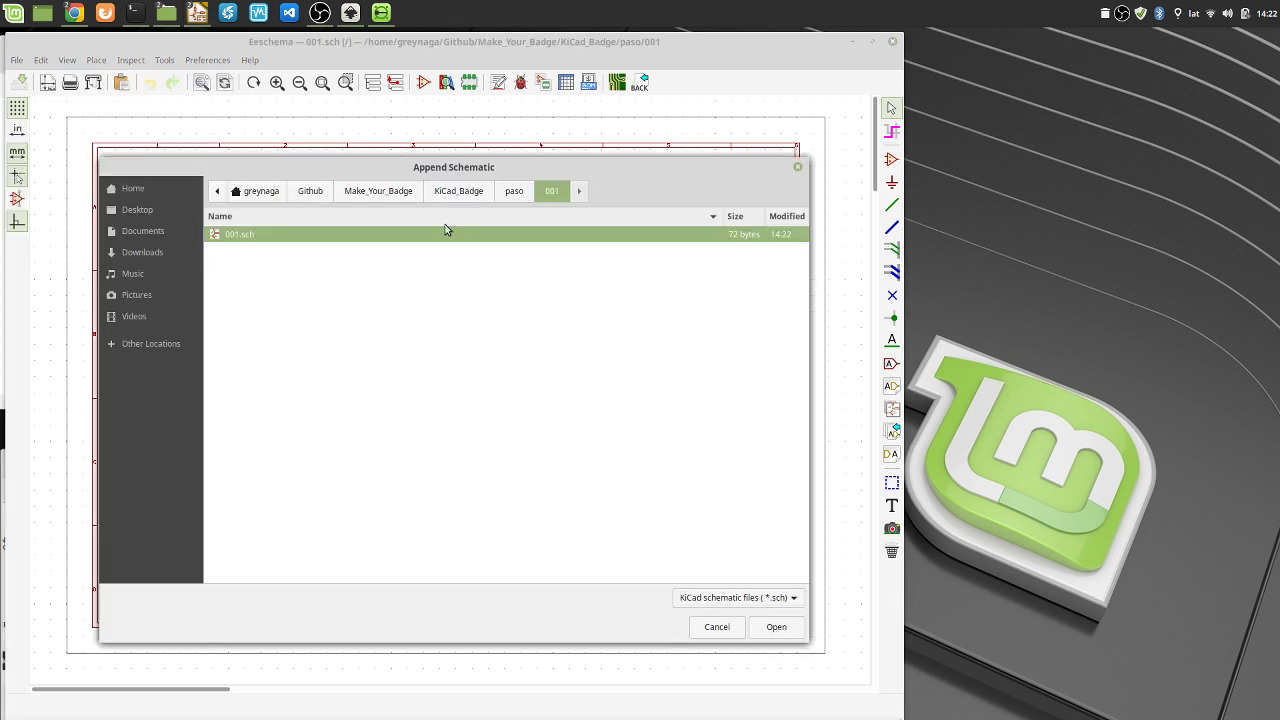
left_click(462, 193)
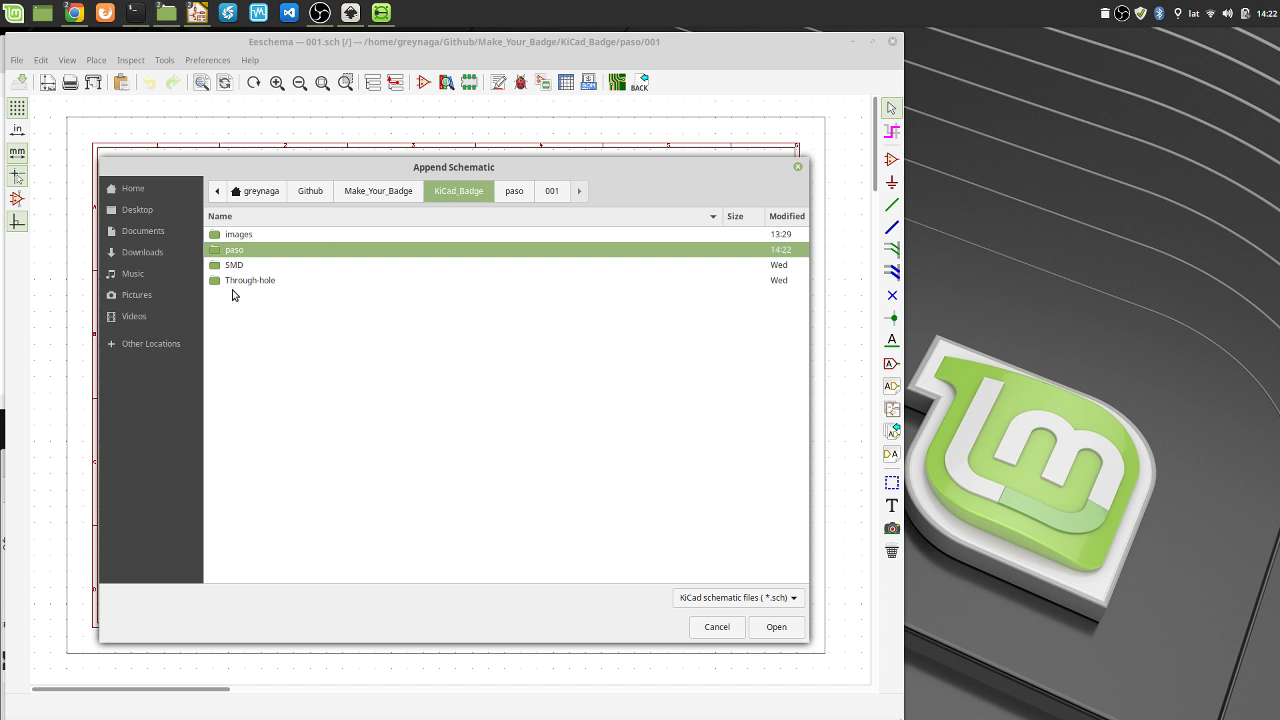
double_click(238, 266)
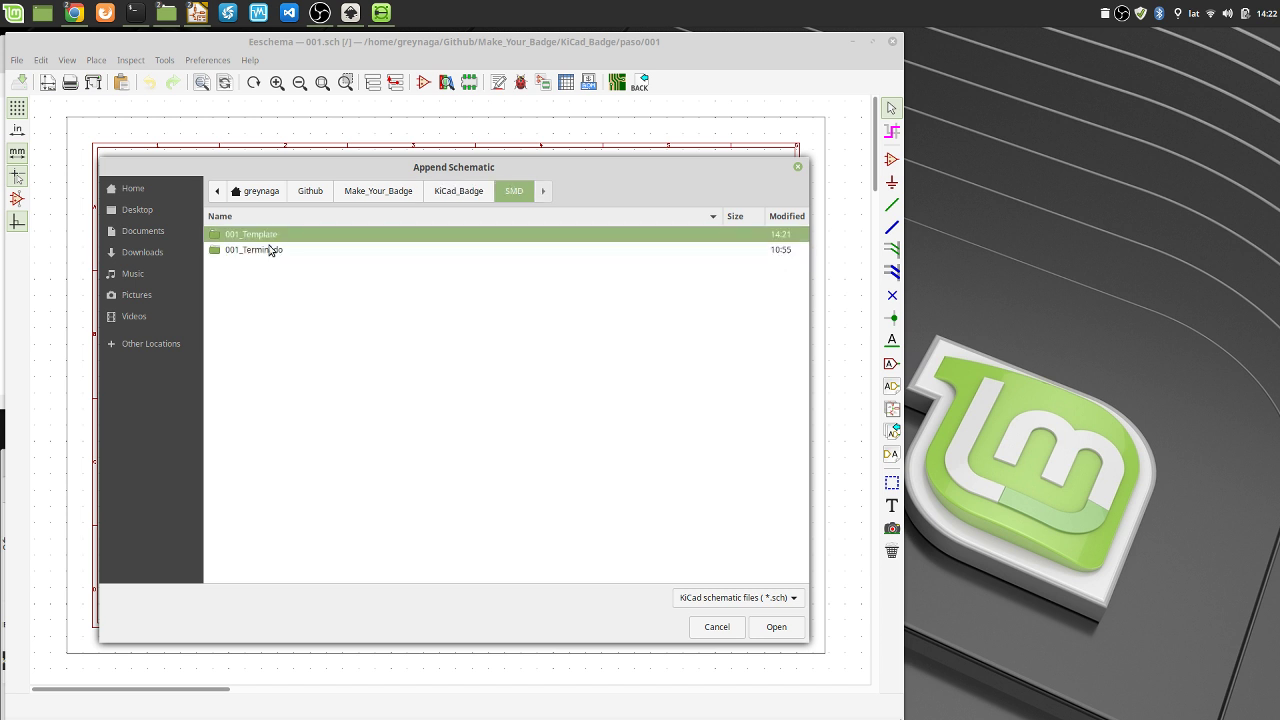
double_click(269, 249)
left_click(247, 296)
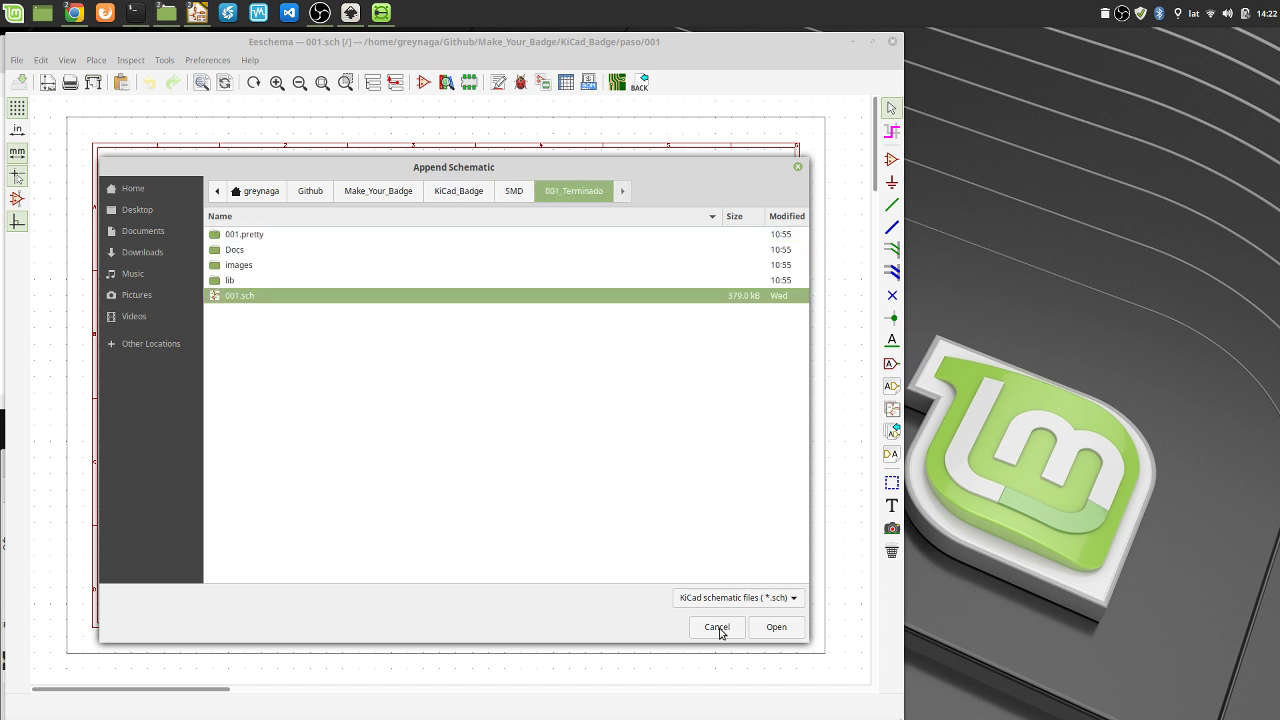
left_click(772, 630)
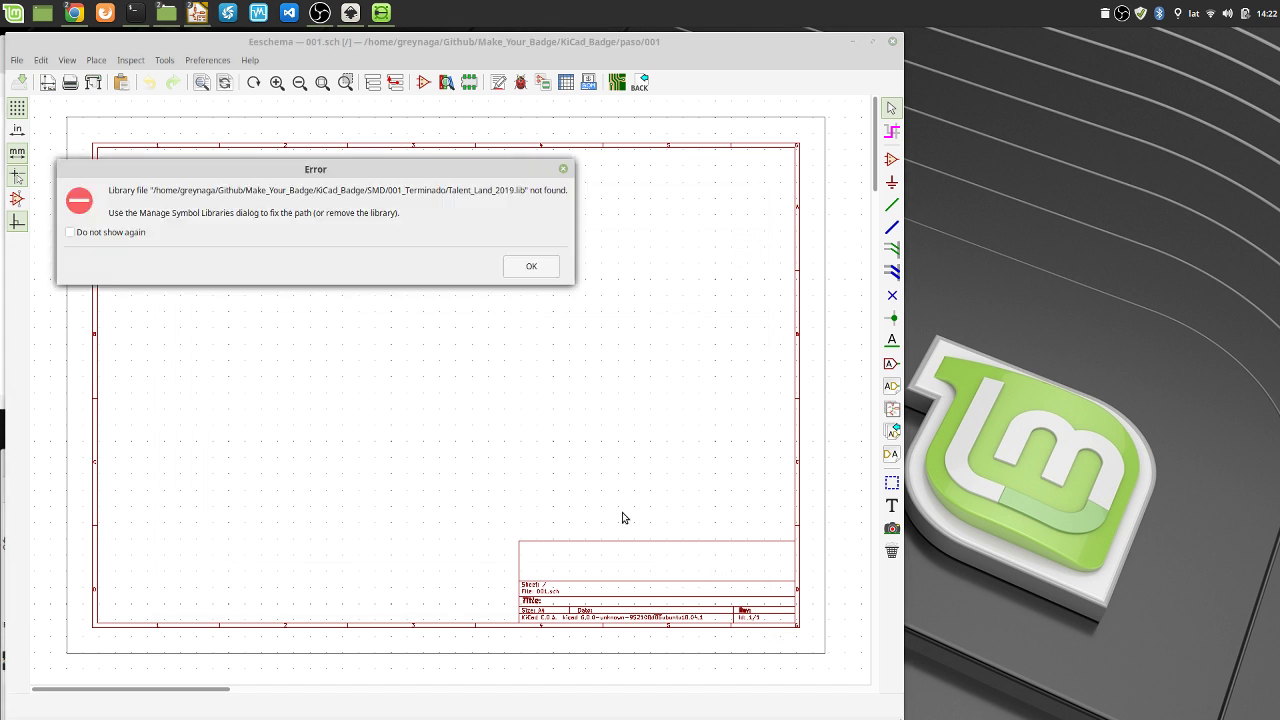
left_click(543, 268)
left_click(452, 267)
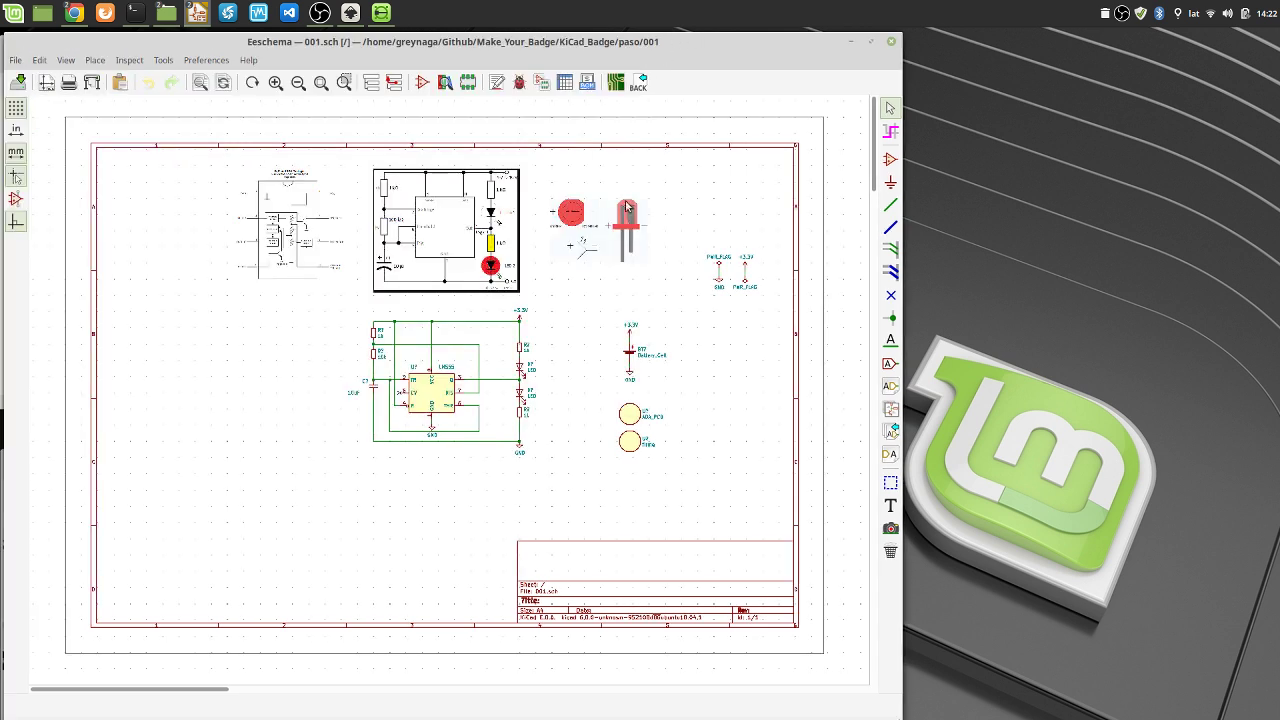
Save the schematic with the appended circuit, dismissing the symbol library error, and look over the sheet
left_click(683, 38)
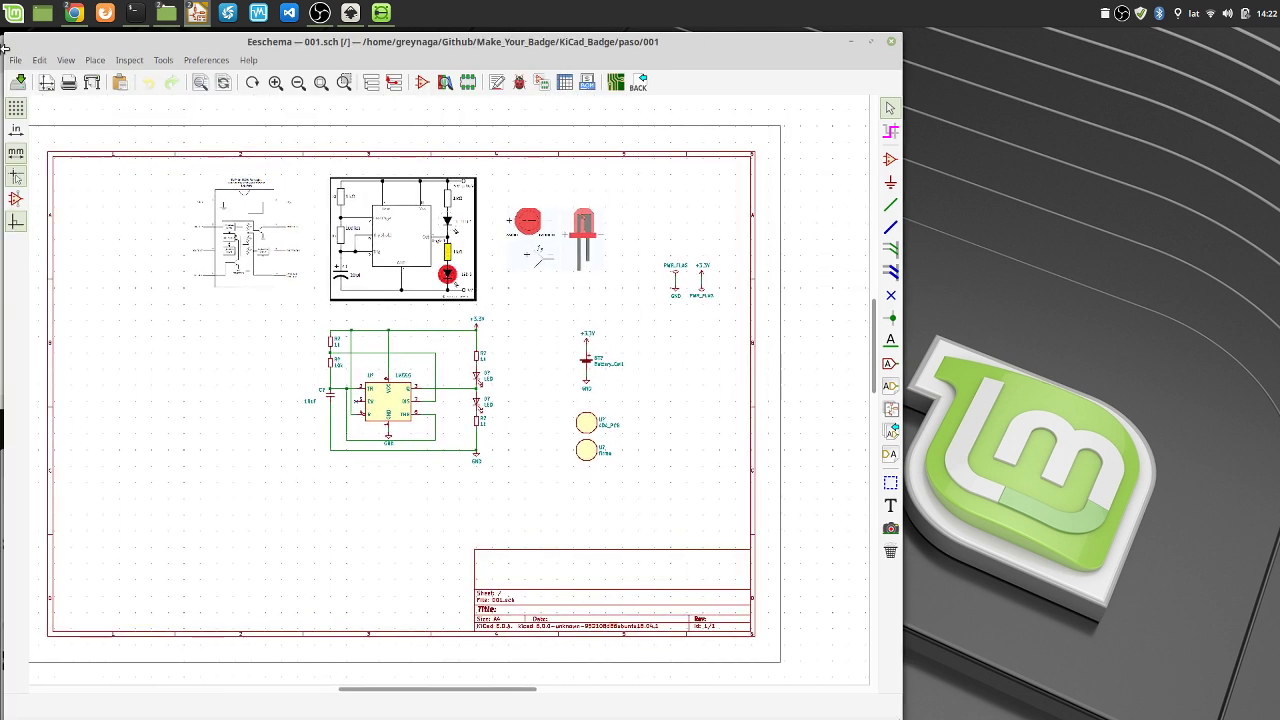
left_click(18, 84)
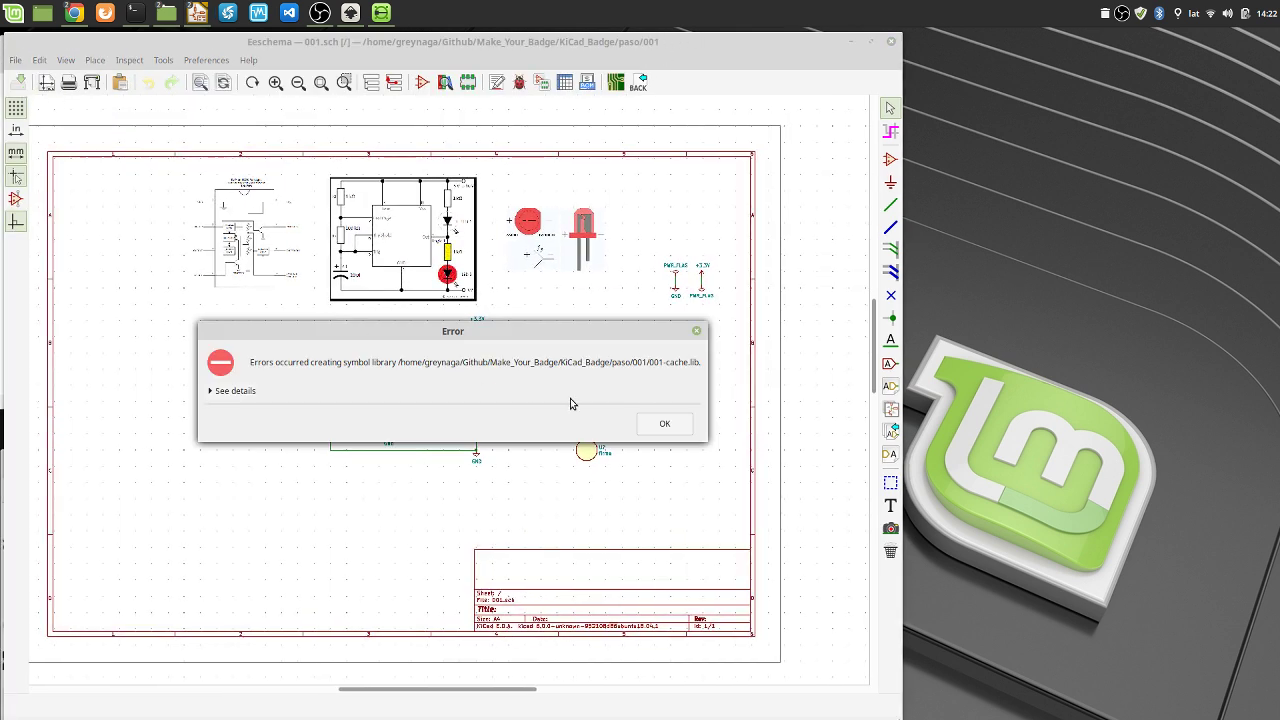
left_click(660, 424)
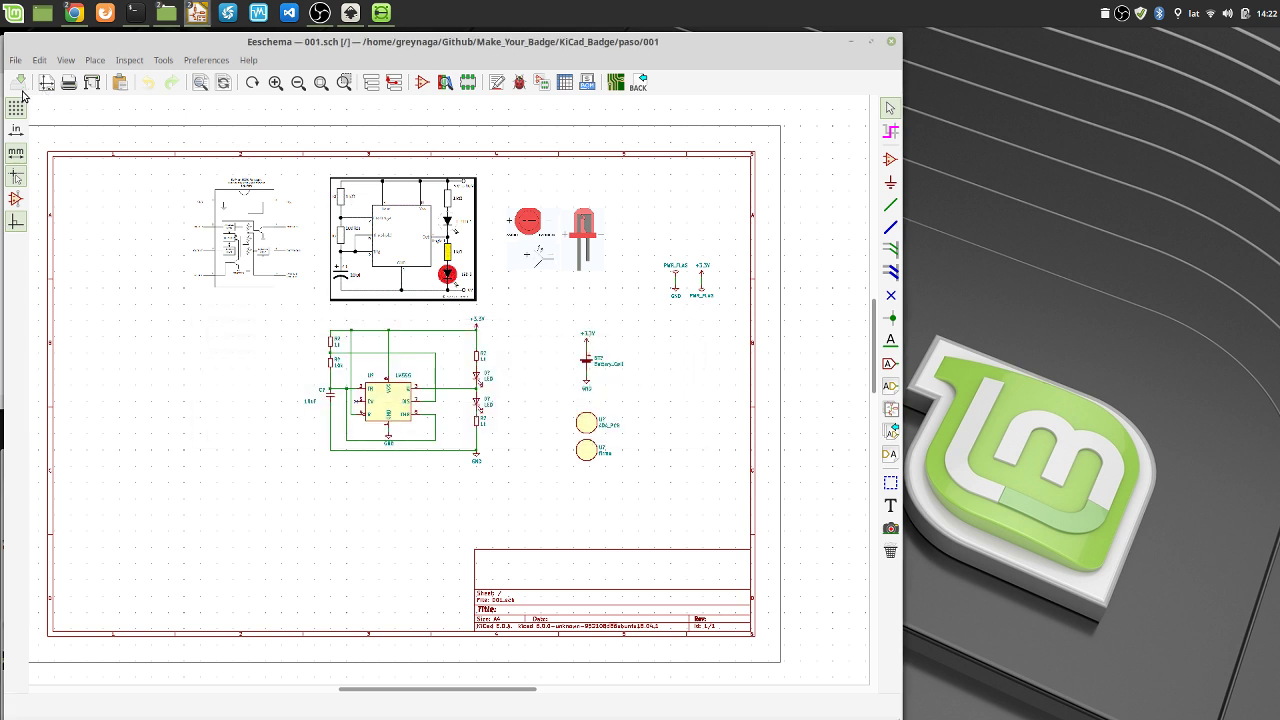
scroll(443, 306, "up", 1)
scroll(452, 395, "down", 1)
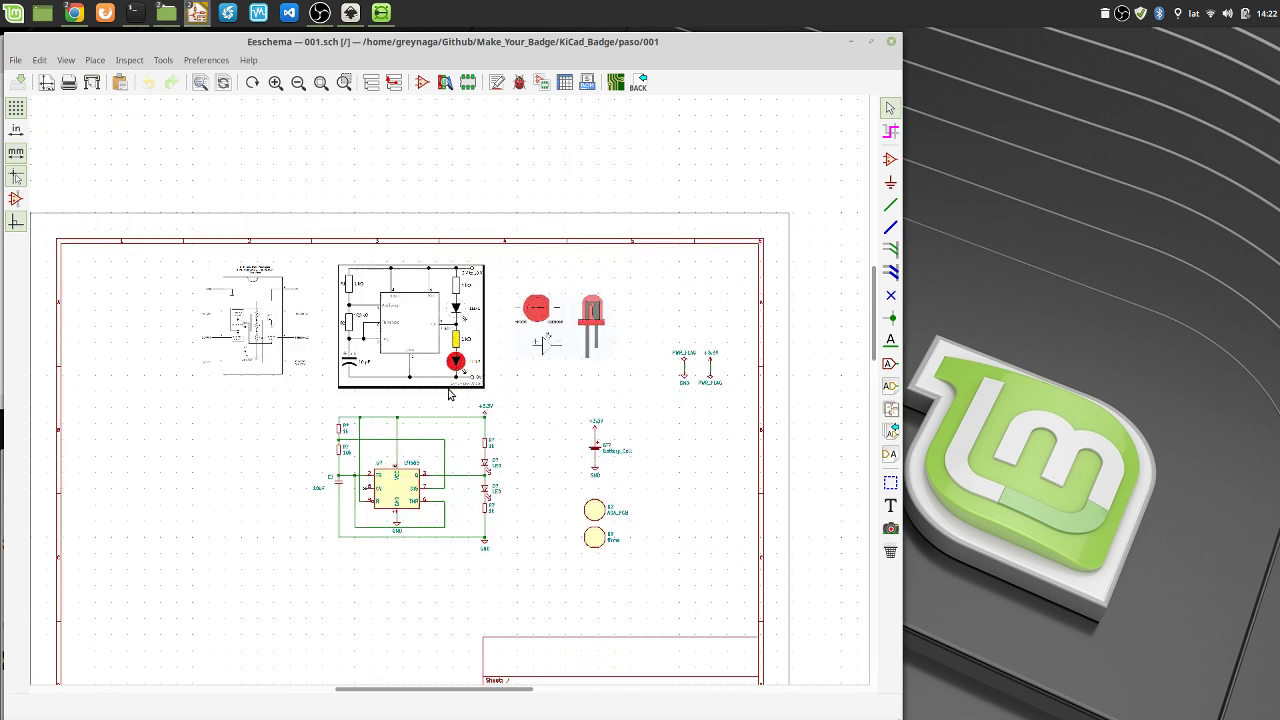
scroll(489, 381, "down", 1)
scroll(490, 300, "down", 1)
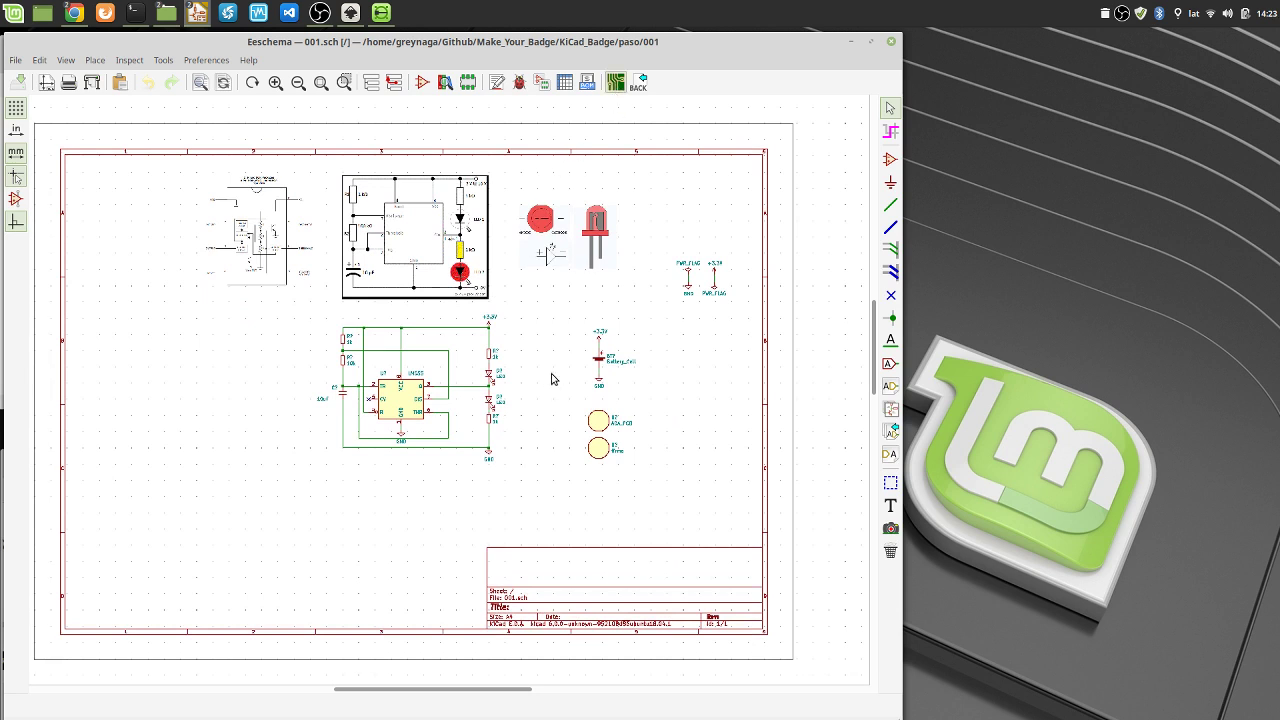
Open the project's empty board in Pcbnew and shrink its window so it covers only part of the desktop
left_click(615, 82)
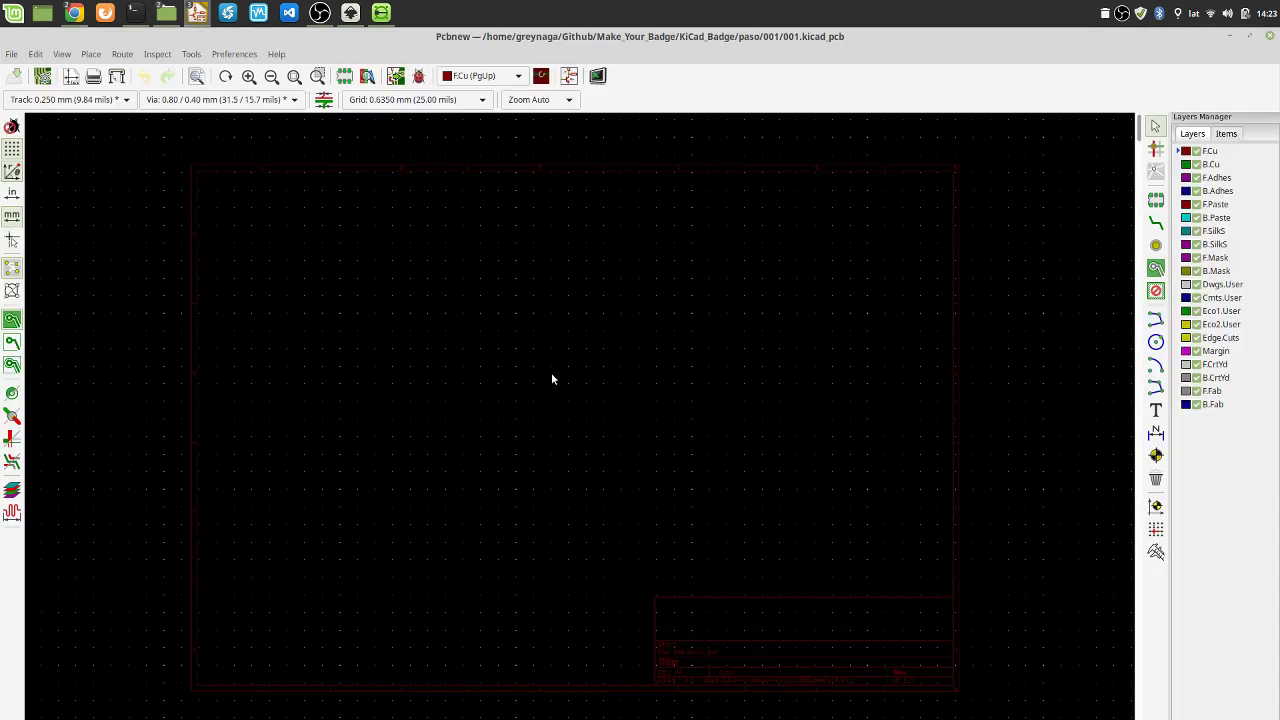
left_click(1248, 37)
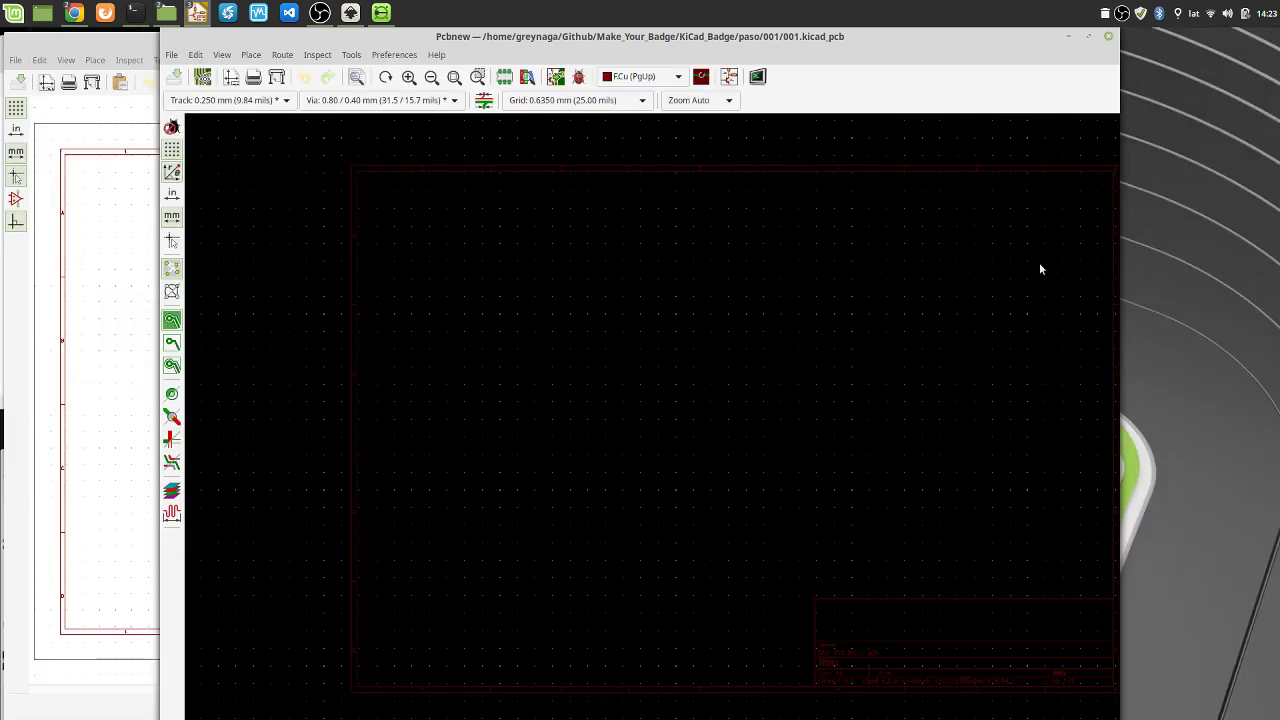
left_click_drag(650, 36, 505, 40)
scroll(424, 438, "down", 1)
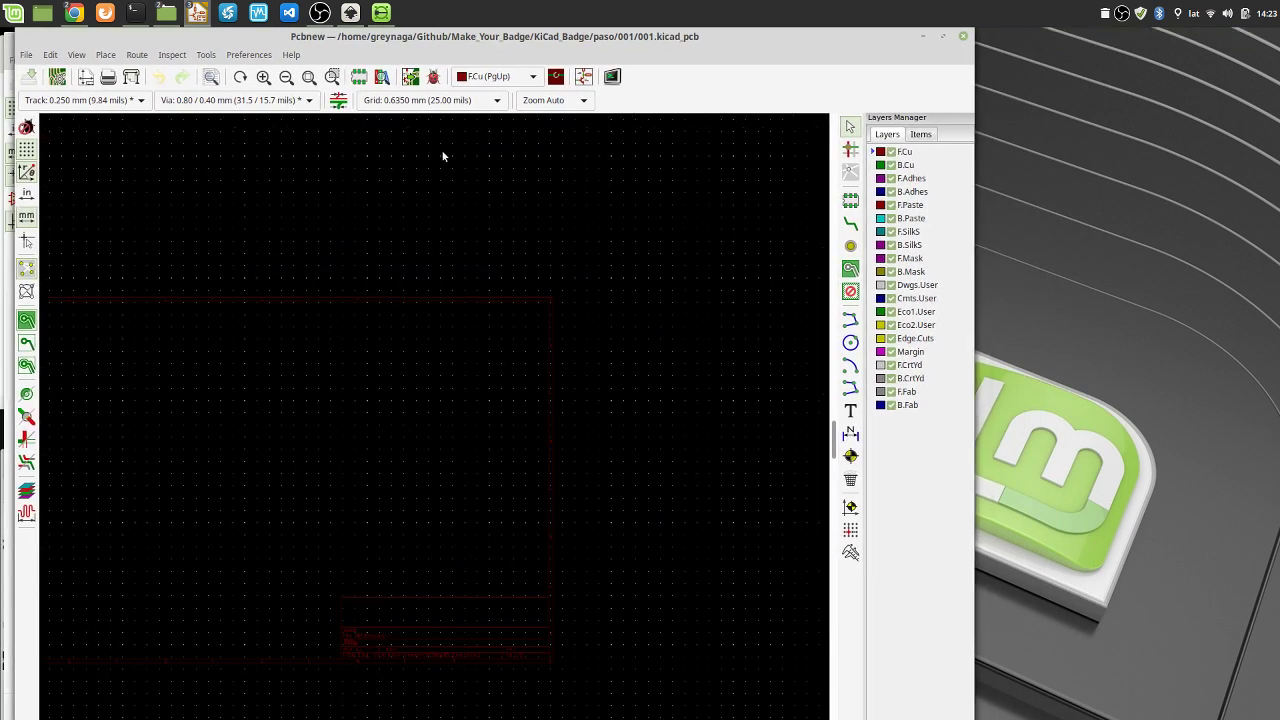
Annotate the schematic keeping existing annotations, update the PCB from it and close the update dialog
left_click(410, 76)
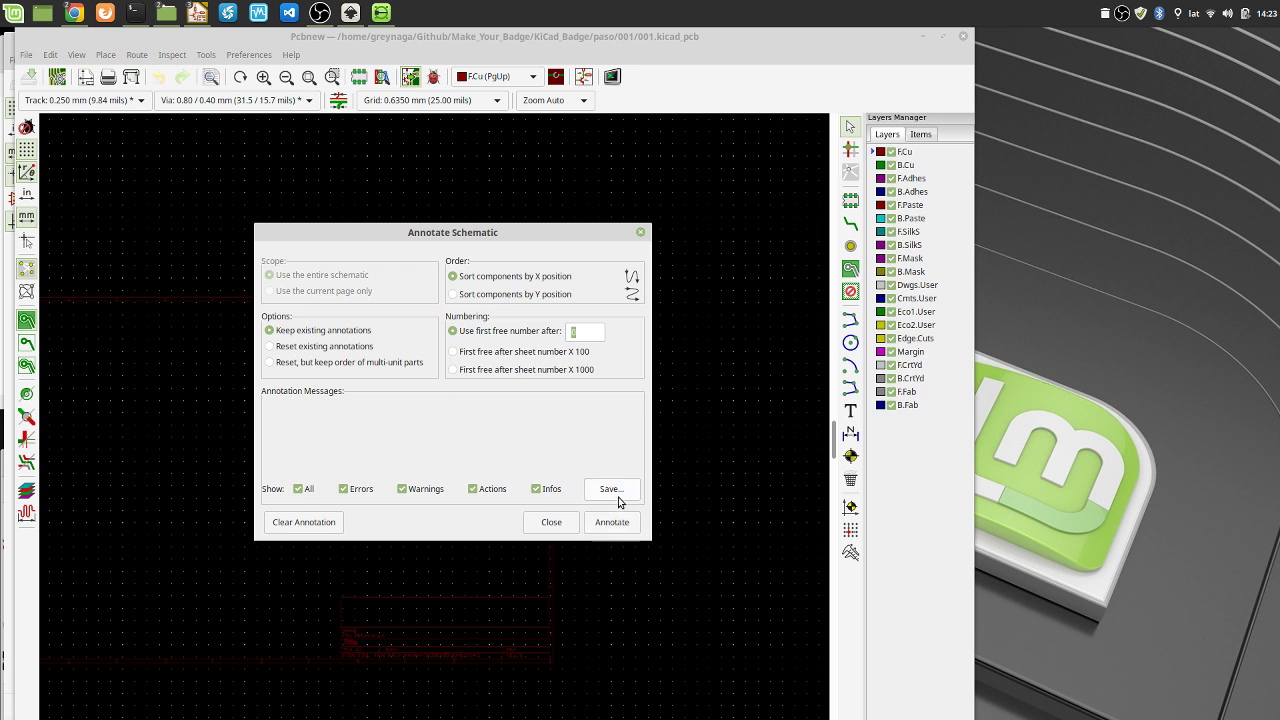
left_click(609, 523)
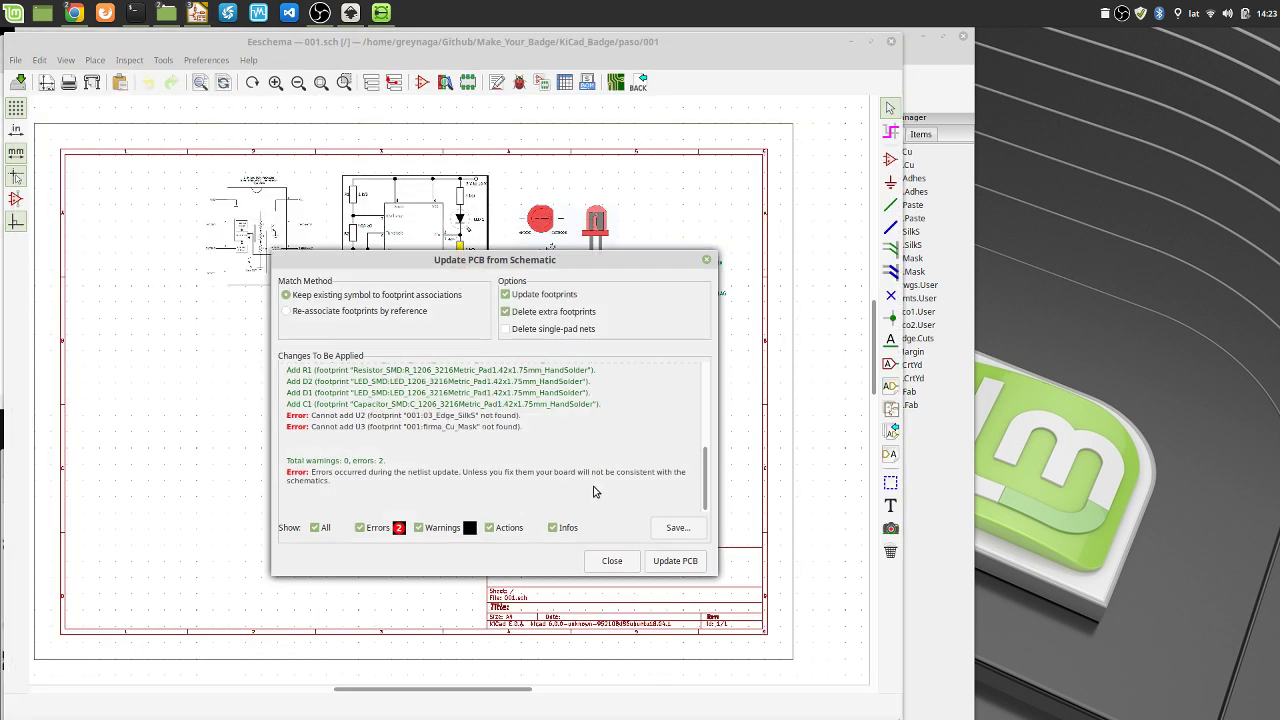
left_click(674, 563)
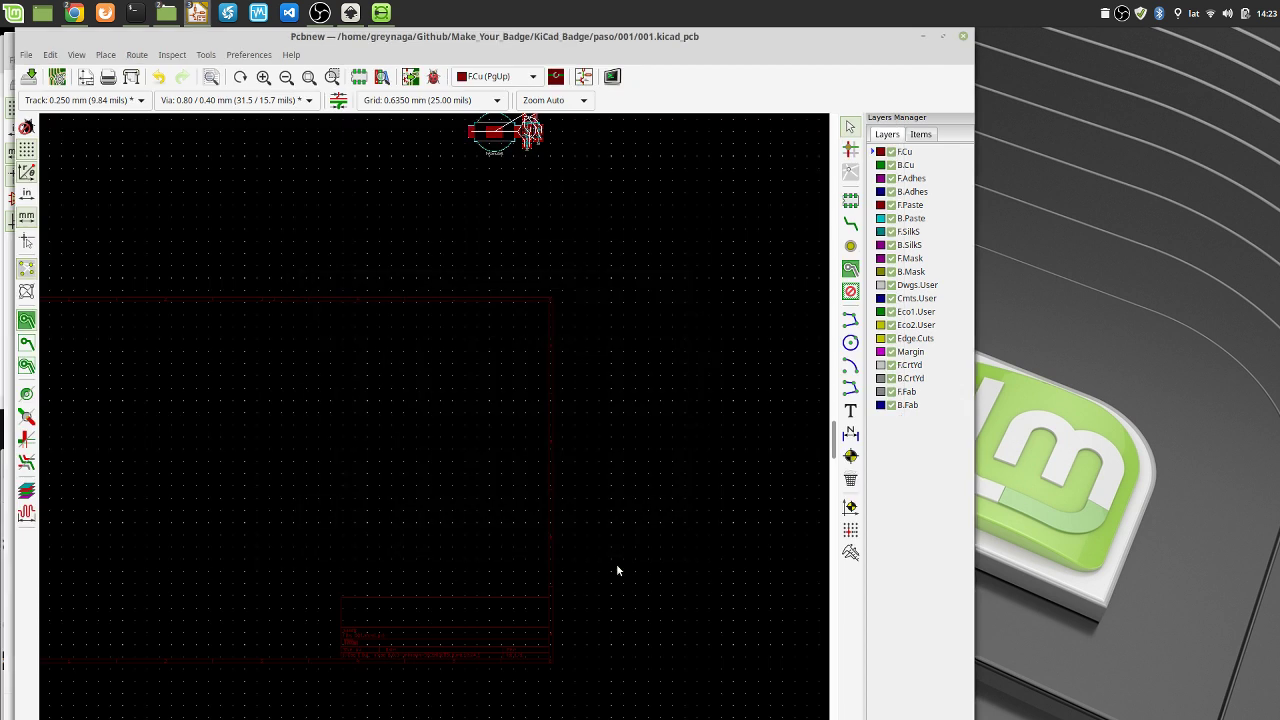
left_click(612, 561)
Move the whole group of imported footprints inside the drawing sheet's frame and save the board
scroll(431, 428, "down", 1)
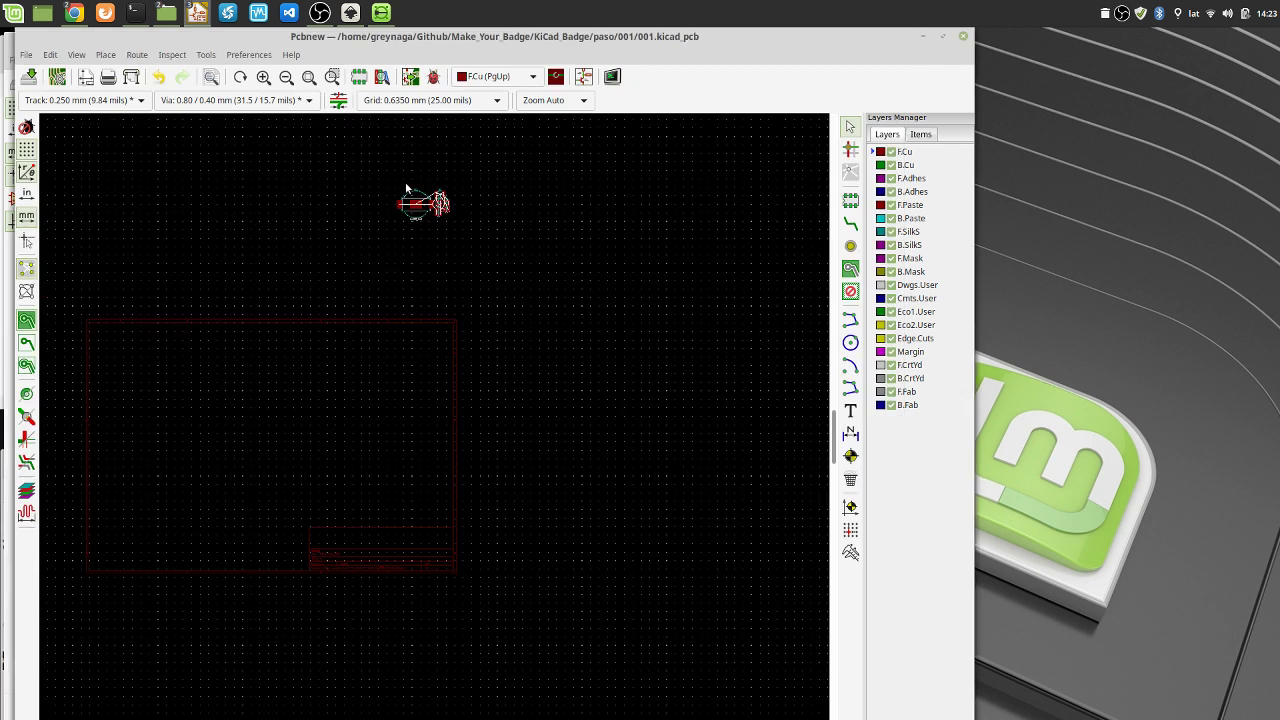
left_click_drag(378, 162, 474, 238)
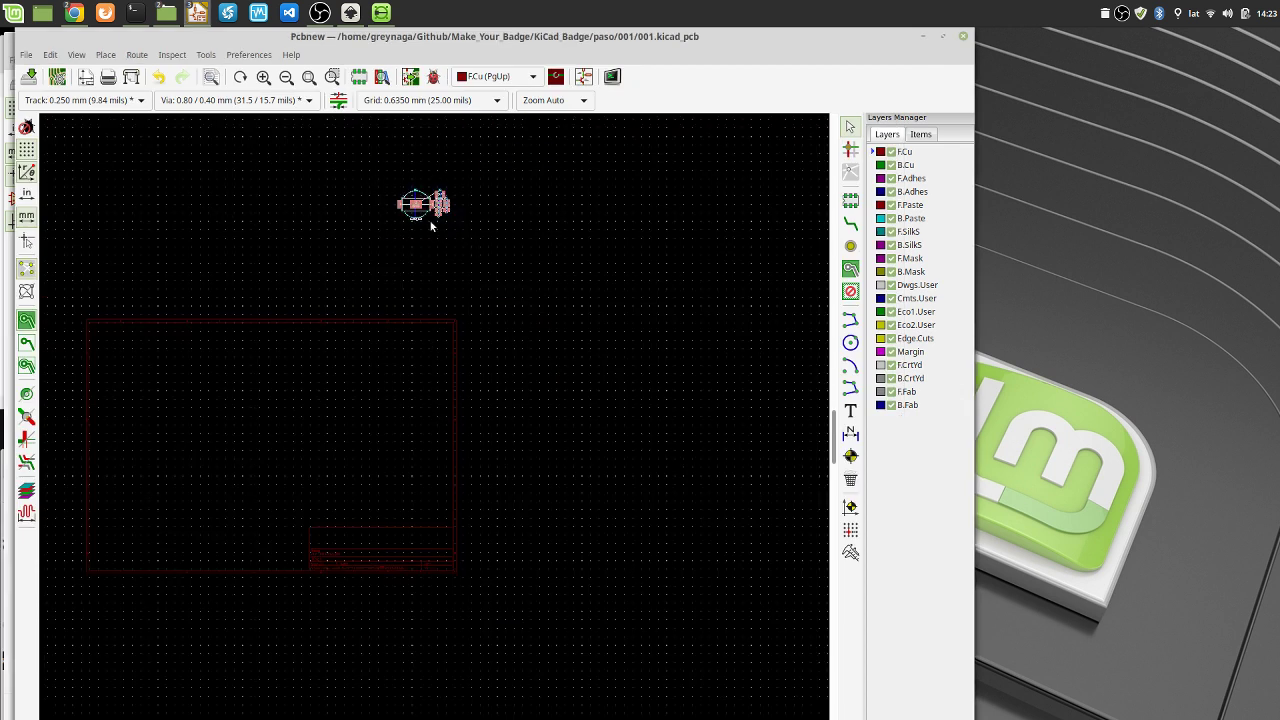
key("m")
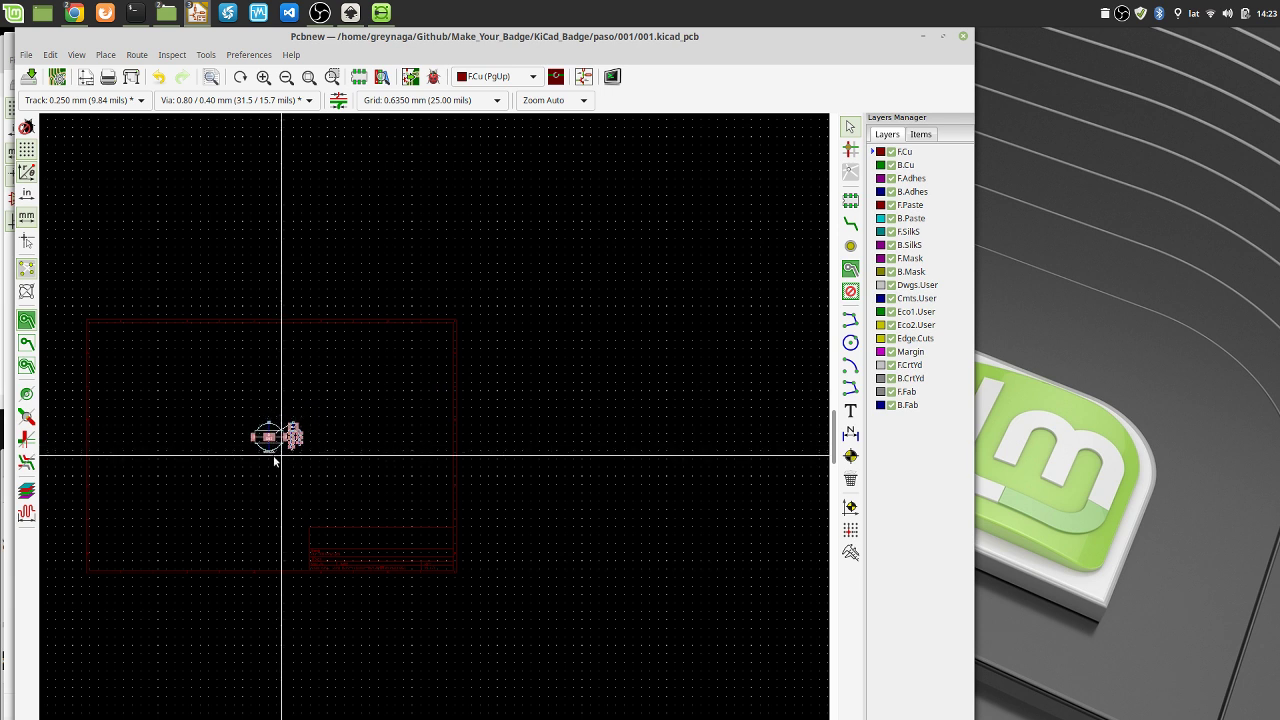
left_click(275, 458)
scroll(255, 454, "up", 2)
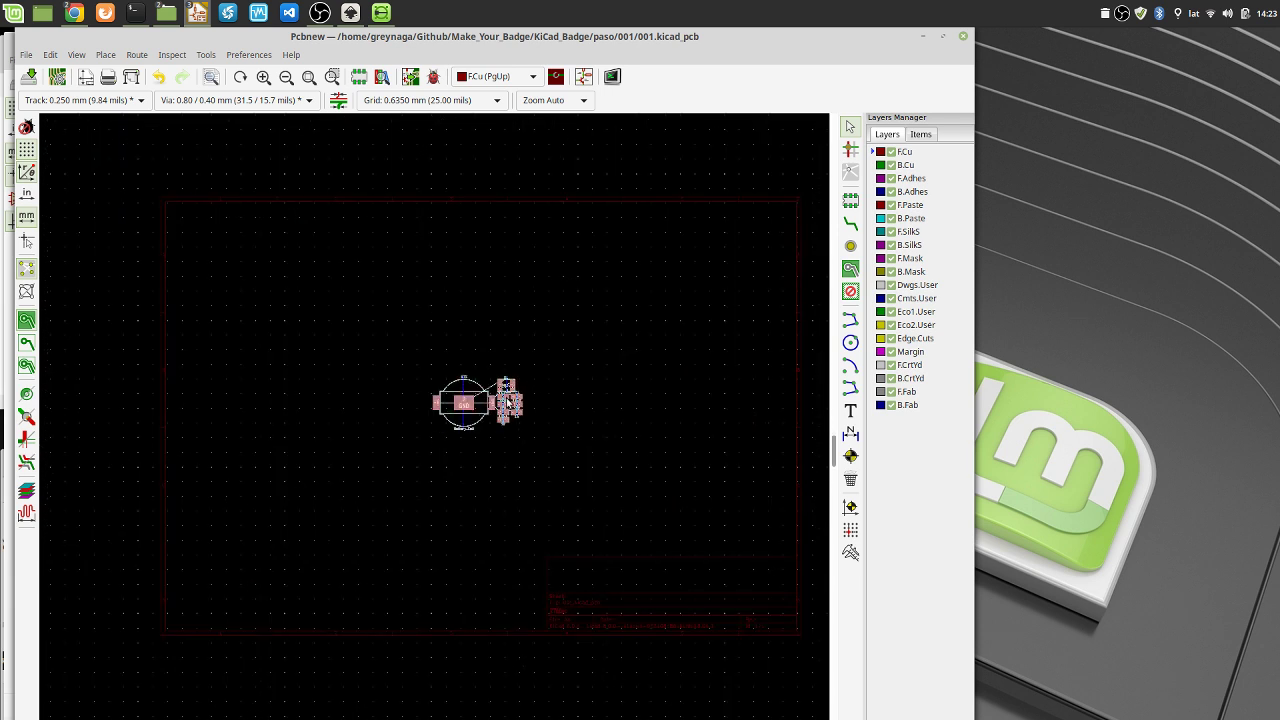
scroll(508, 400, "left", 5)
scroll(600, 423, "right", 5)
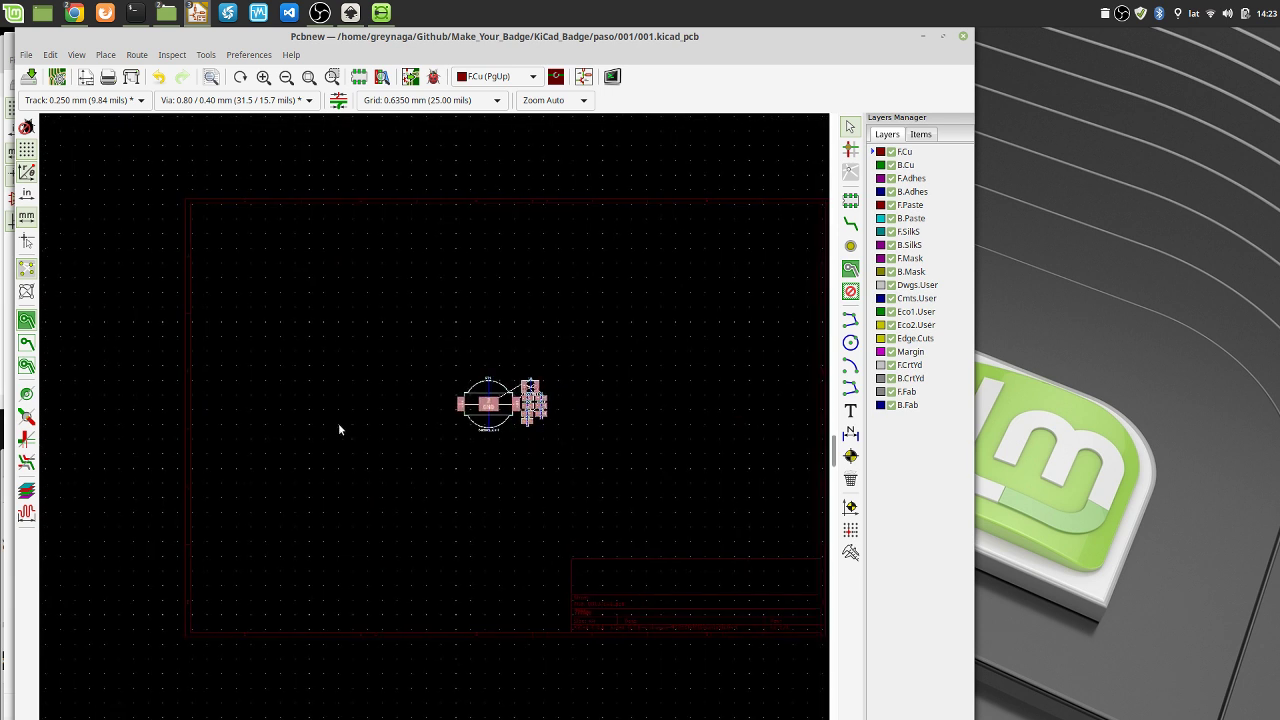
scroll(338, 428, "up", 4)
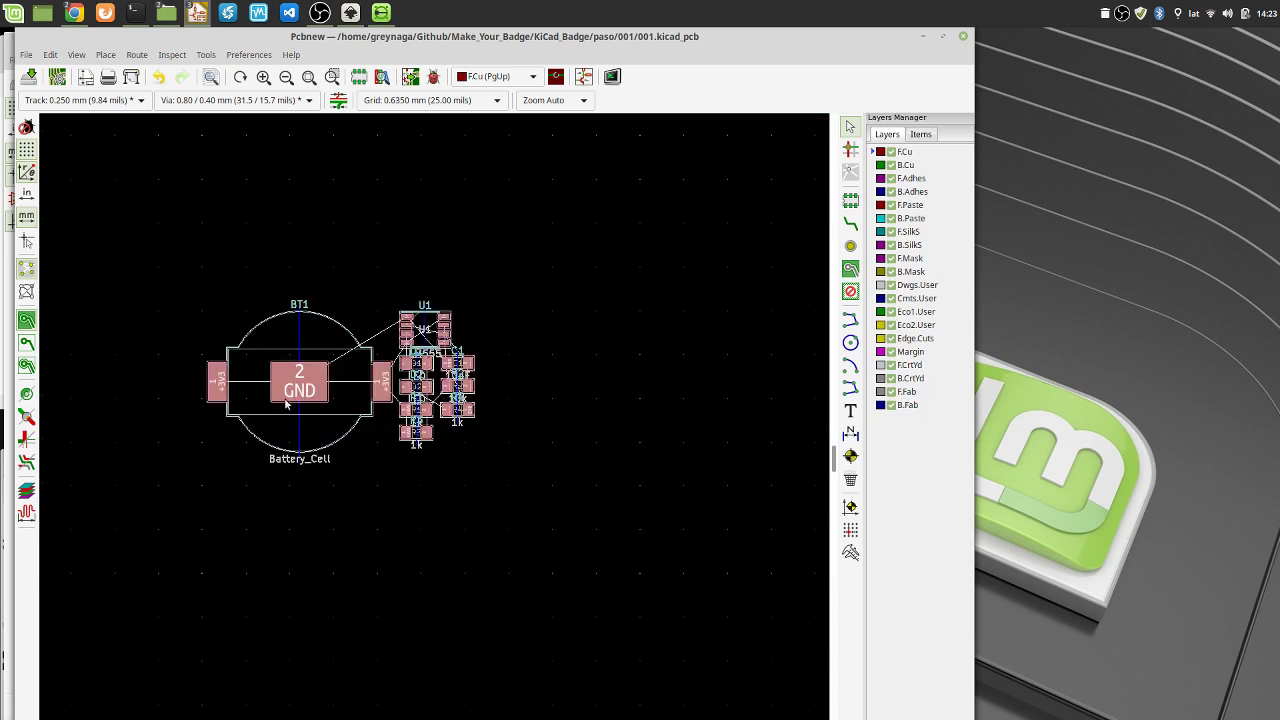
left_click(29, 77)
Check the placed components in the 3D viewer, tilting the board to see it at an angle, and close the viewer
left_click(75, 55)
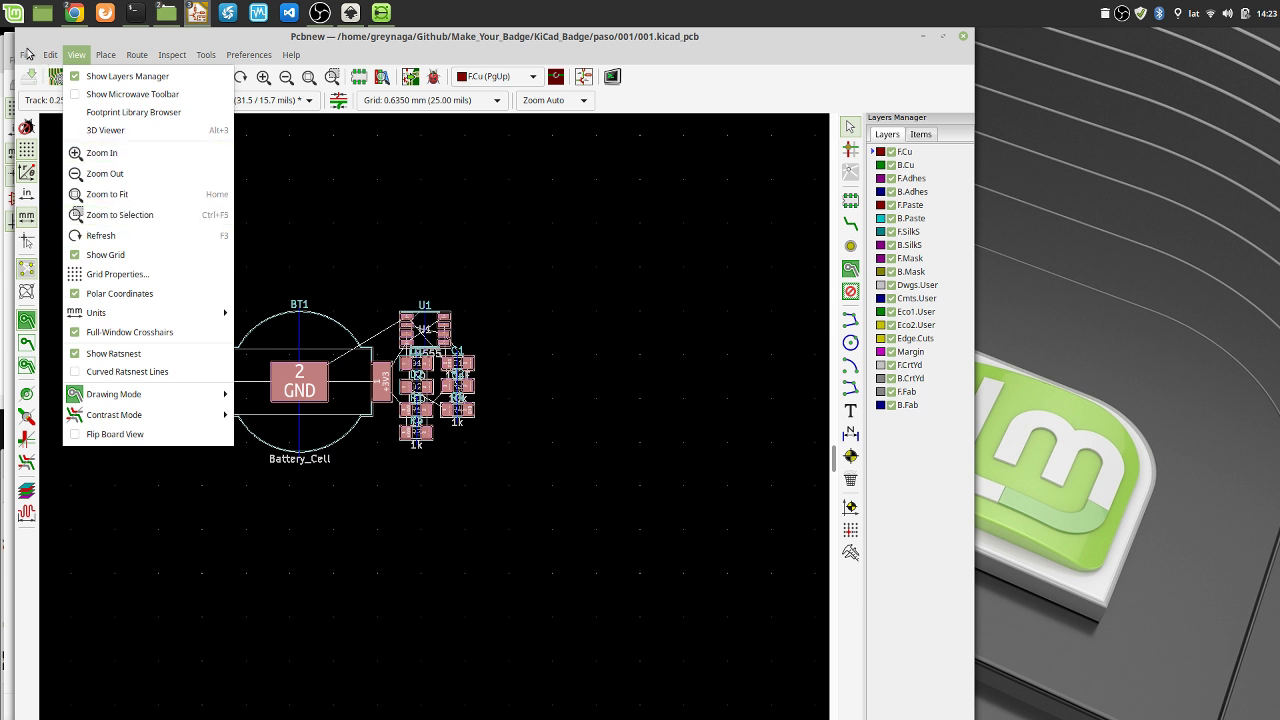
left_click(27, 54)
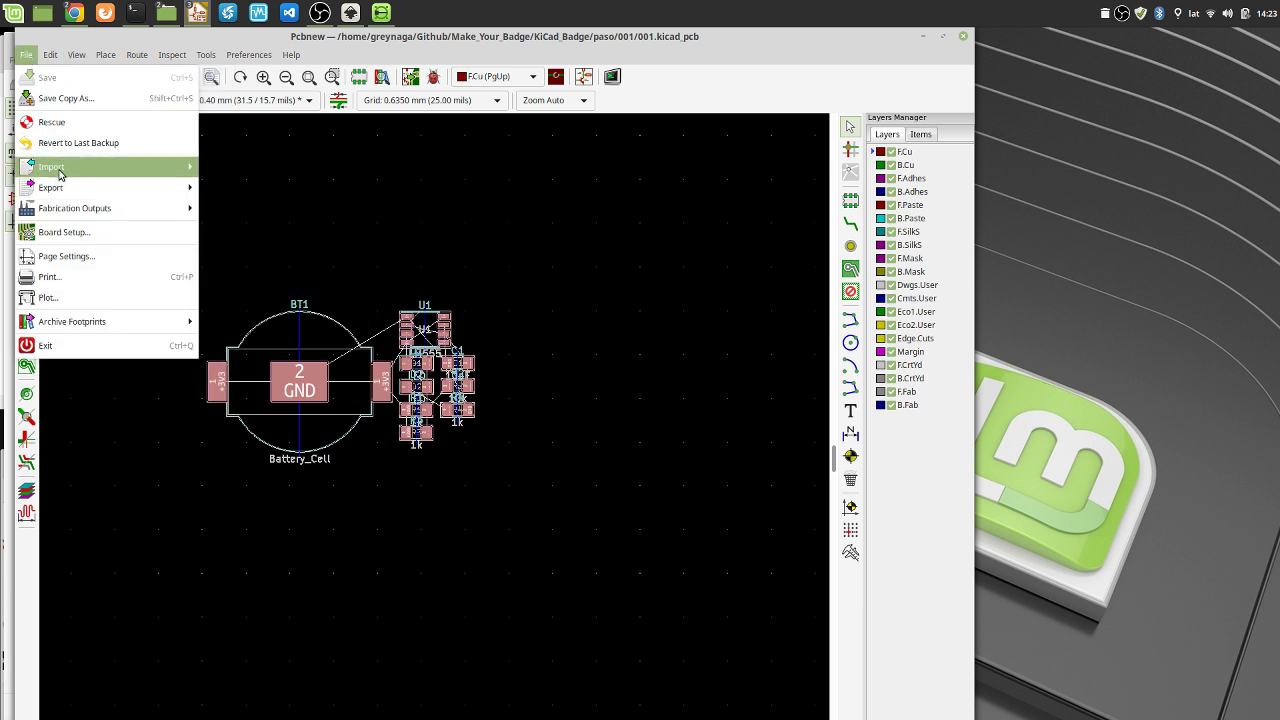
left_click(82, 57)
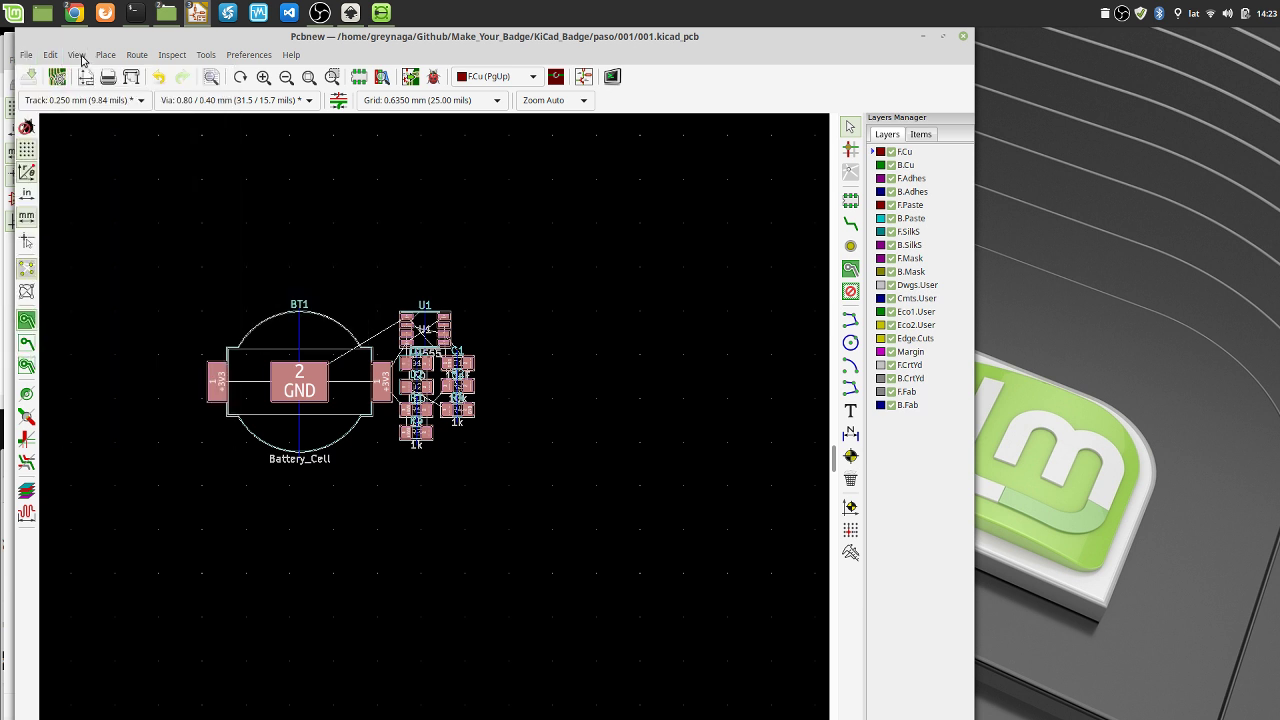
left_click(82, 57)
left_click(100, 128)
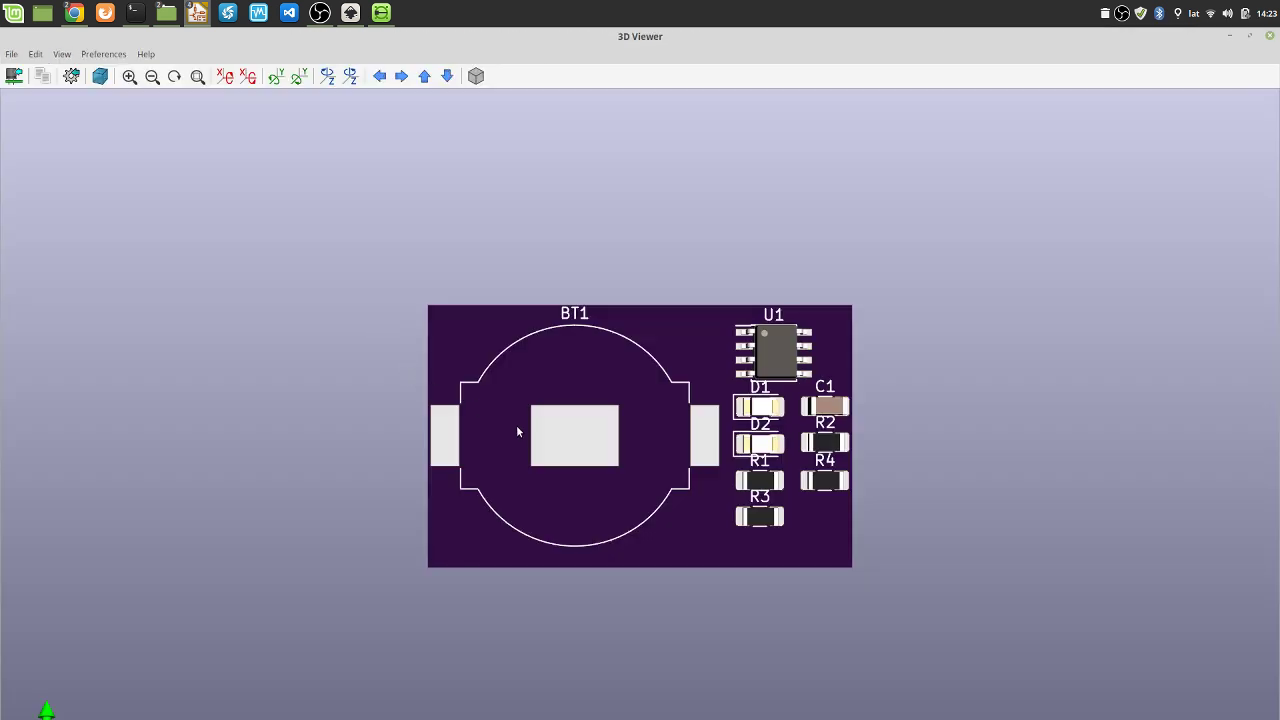
left_click_drag(518, 432, 646, 294)
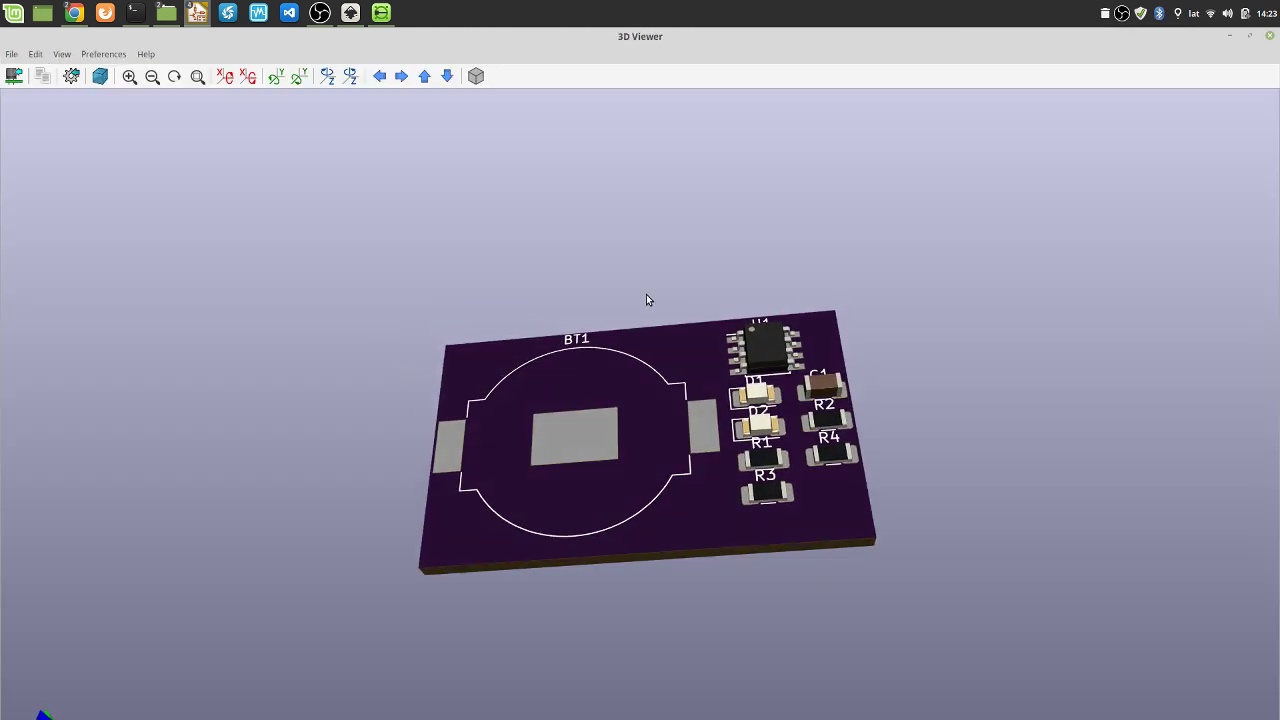
left_click(1269, 36)
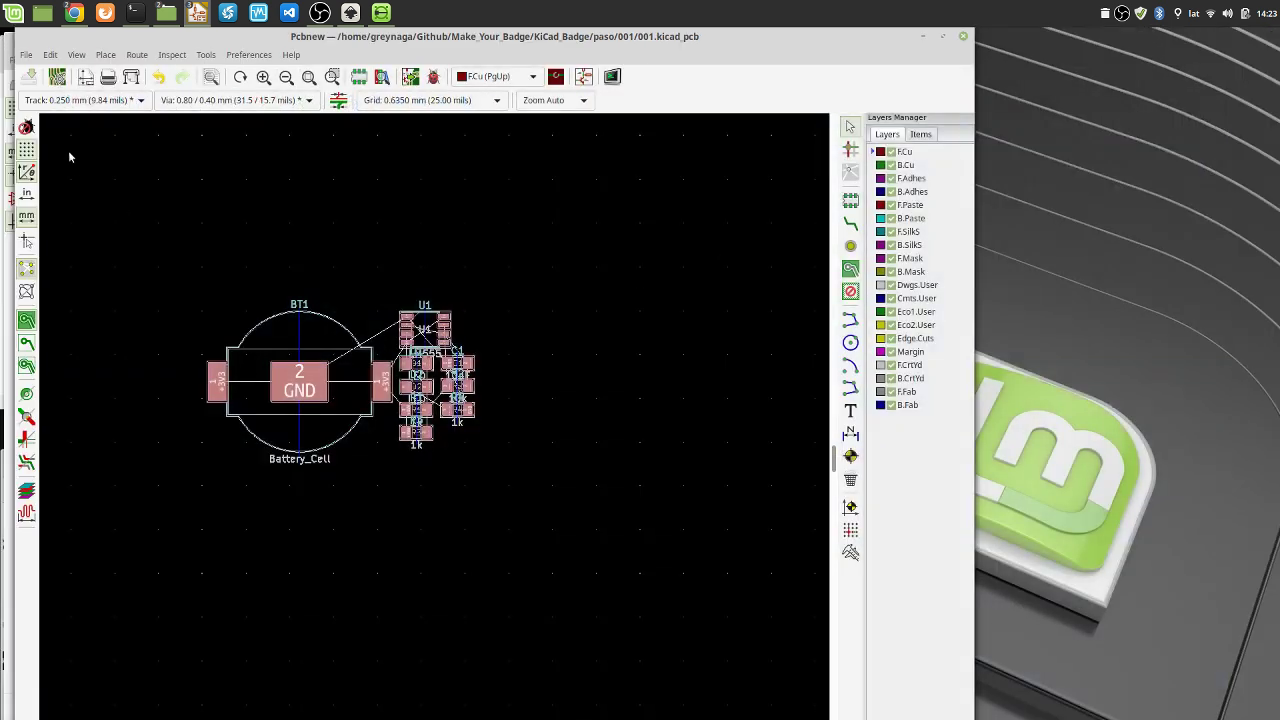
Start a vector graphics import into the board and browse for its file in Github/Make_Your_Badge/KiCad_Badge
left_click(26, 54)
mouse_move(180, 163)
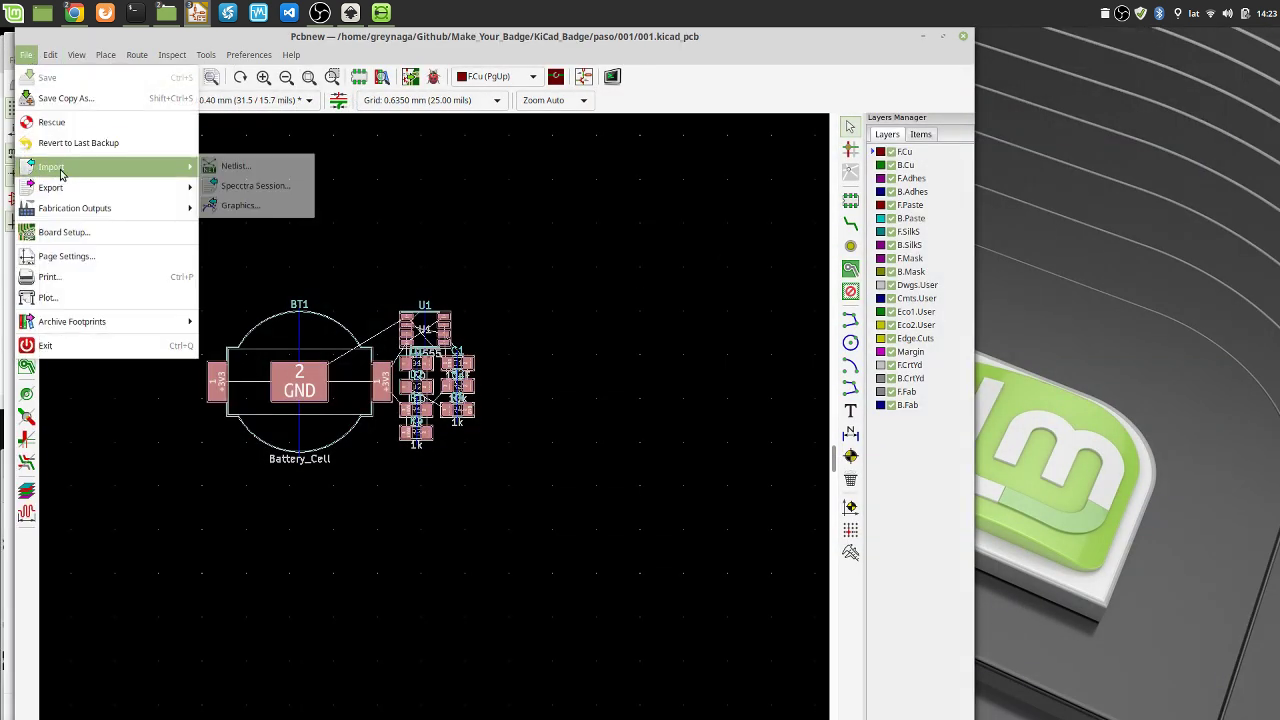
left_click(255, 209)
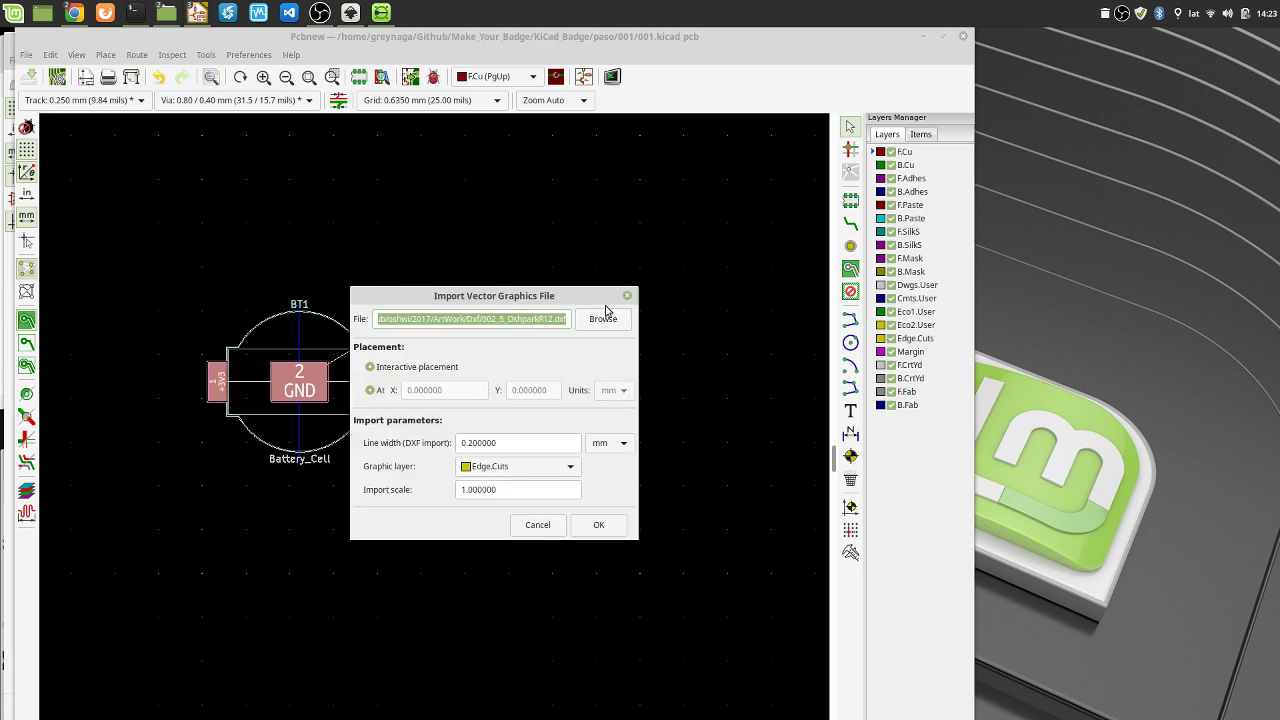
left_click(607, 323)
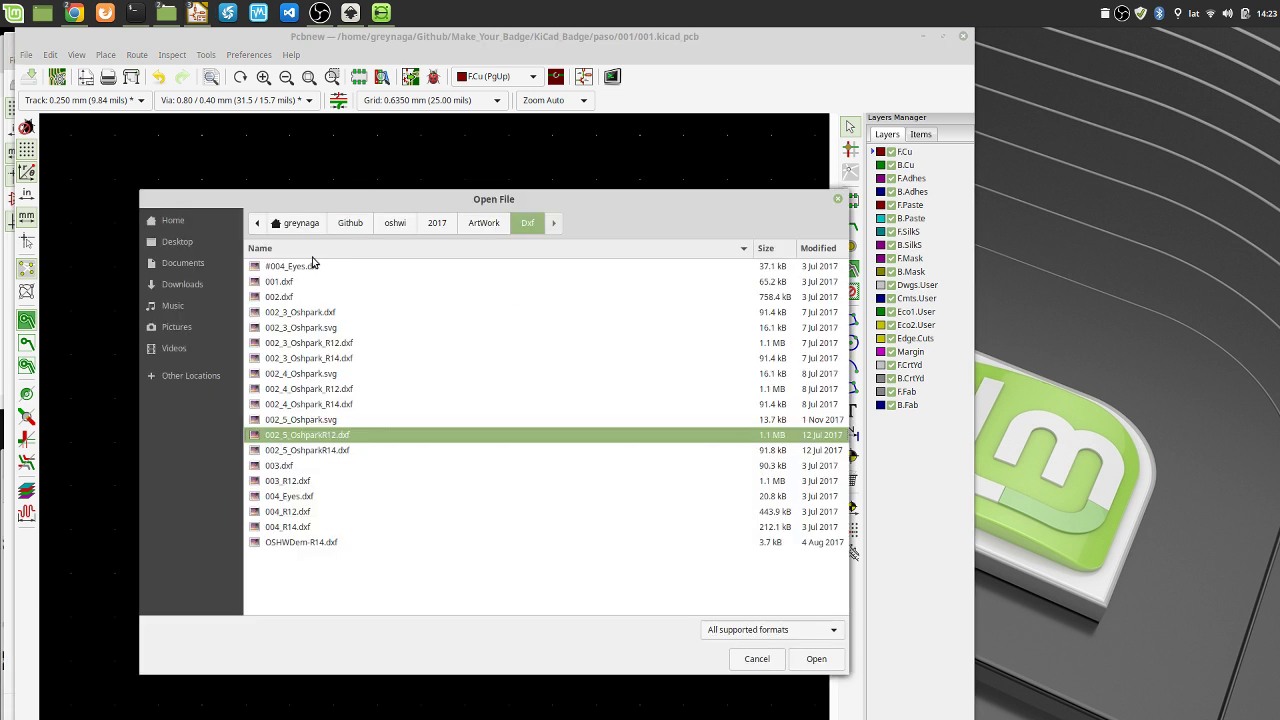
left_click(350, 223)
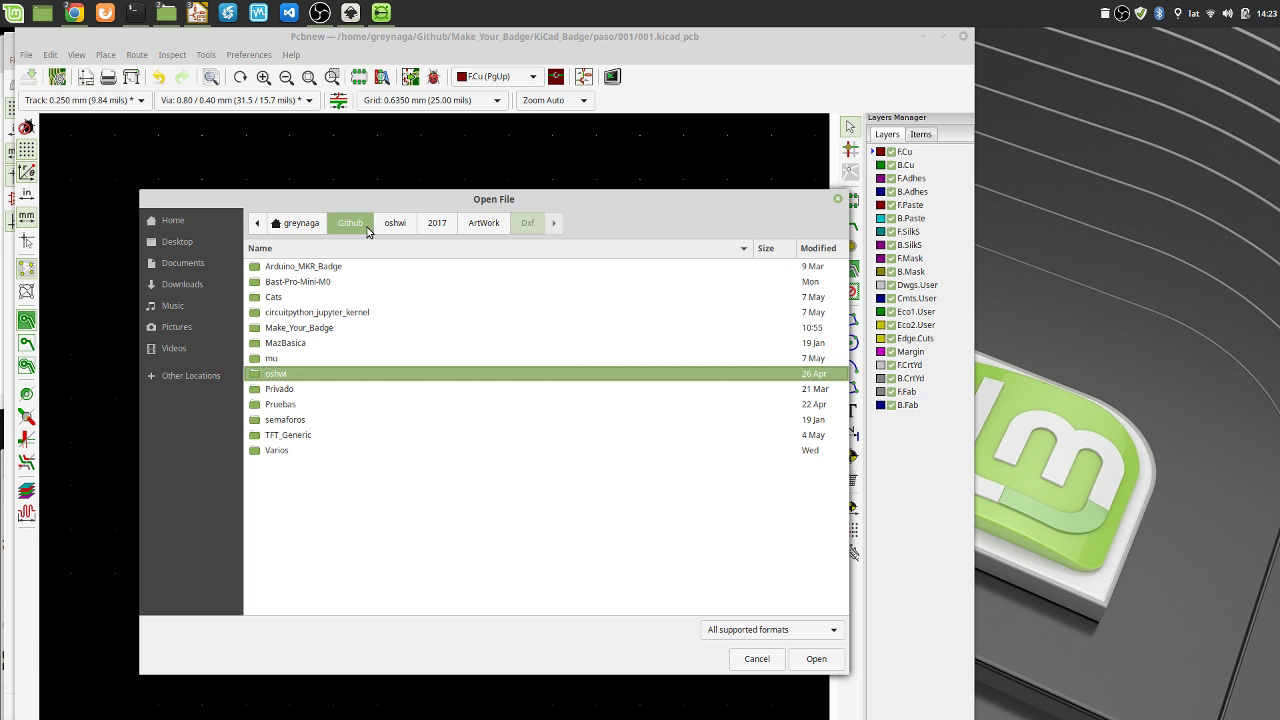
double_click(305, 327)
double_click(300, 283)
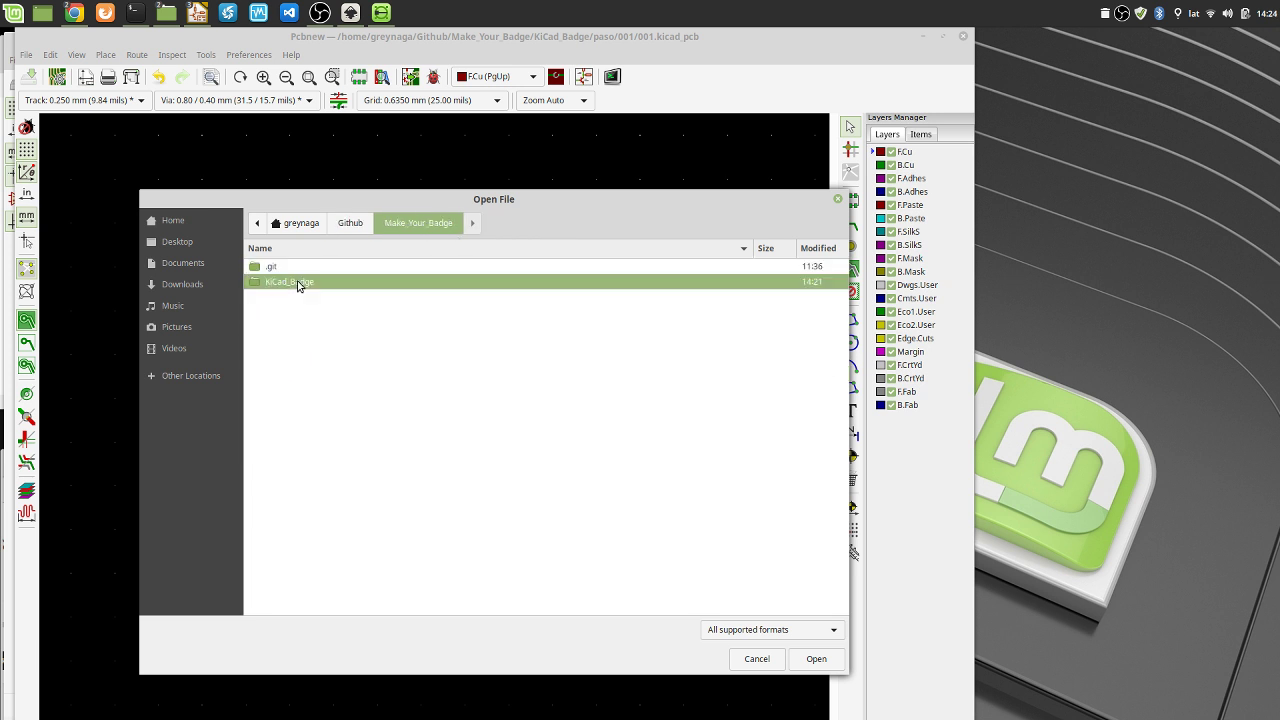
double_click(276, 297)
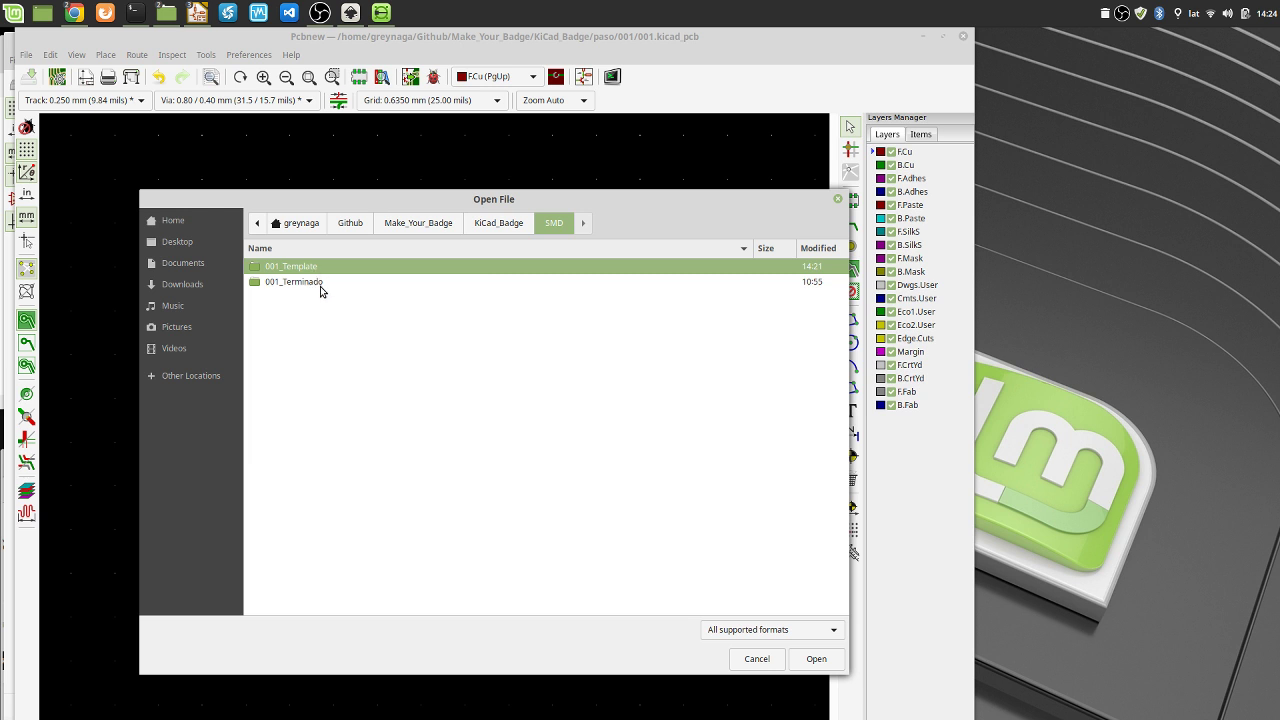
double_click(300, 267)
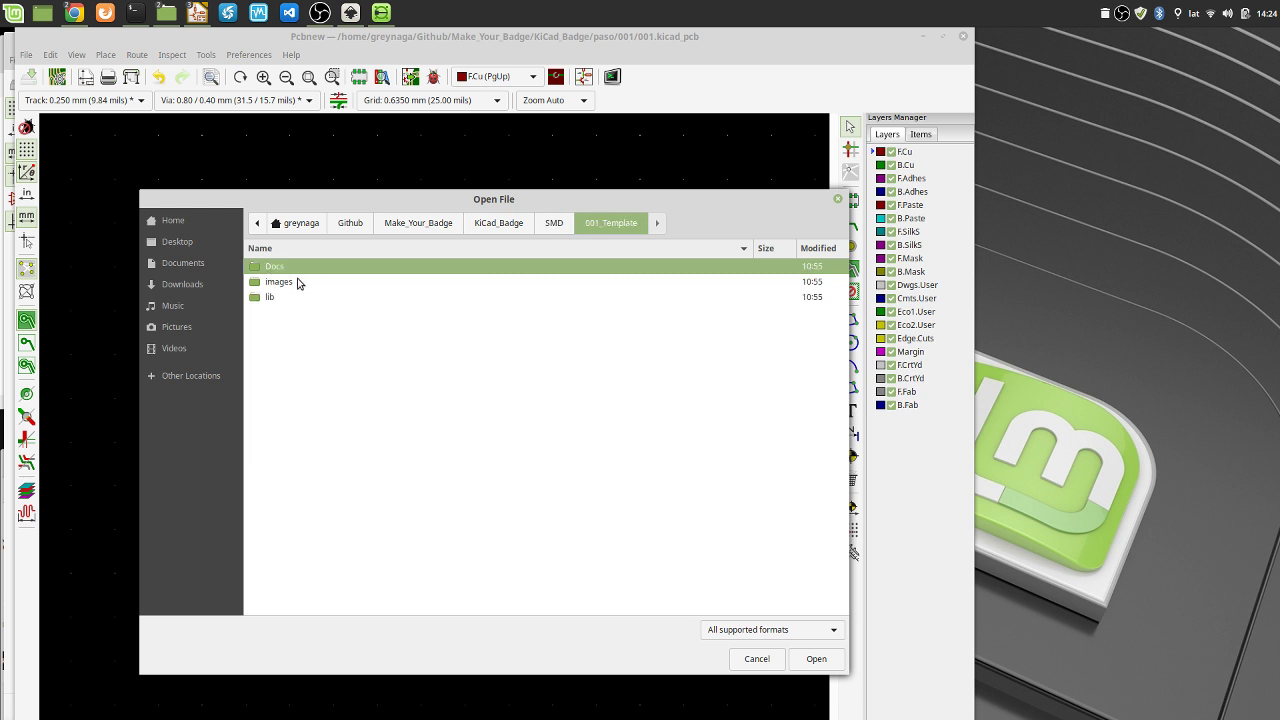
double_click(296, 283)
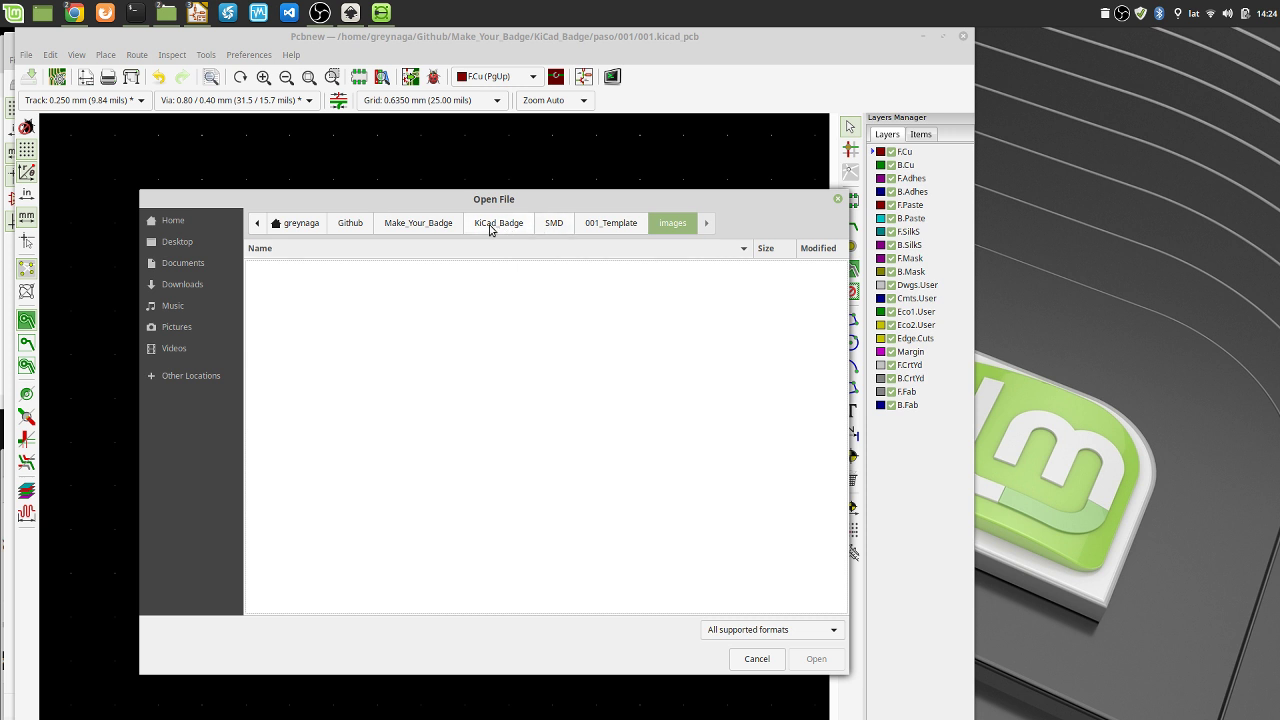
left_click(490, 229)
Import flor_2_R12.dxf from images/Convert onto the Edge.Cuts layer and place the flower outline around the footprints
double_click(294, 266)
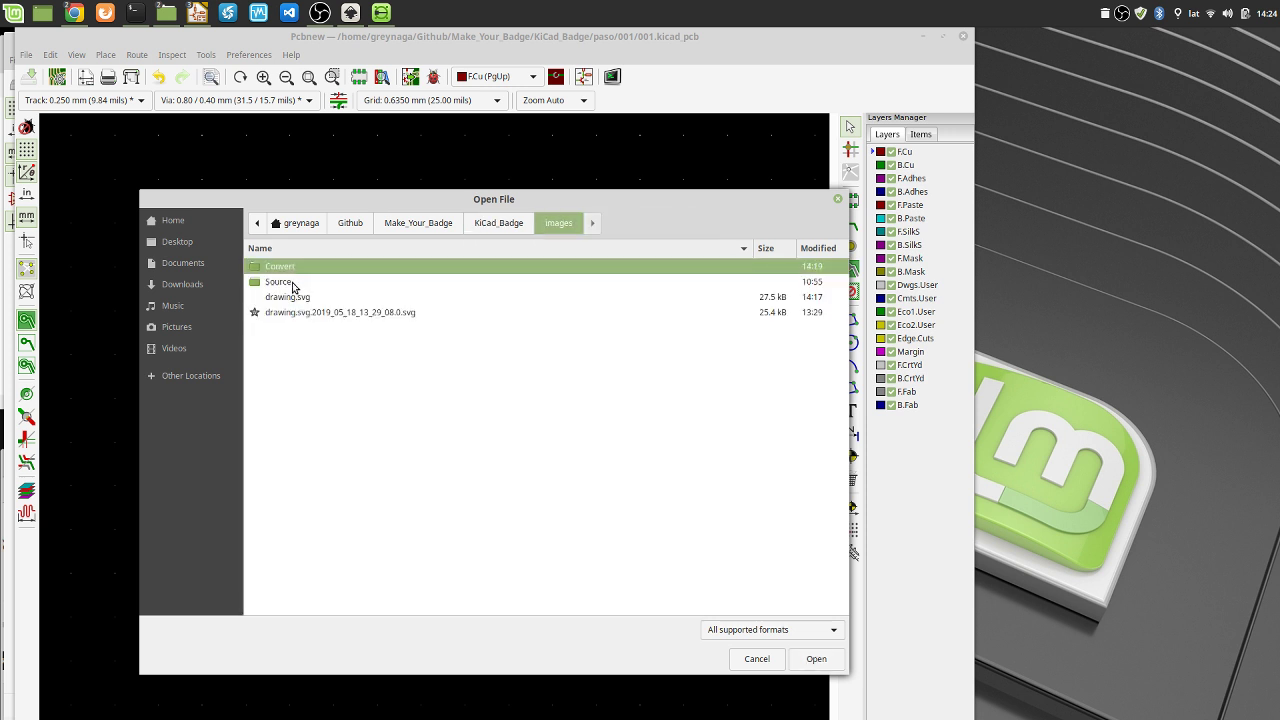
double_click(280, 267)
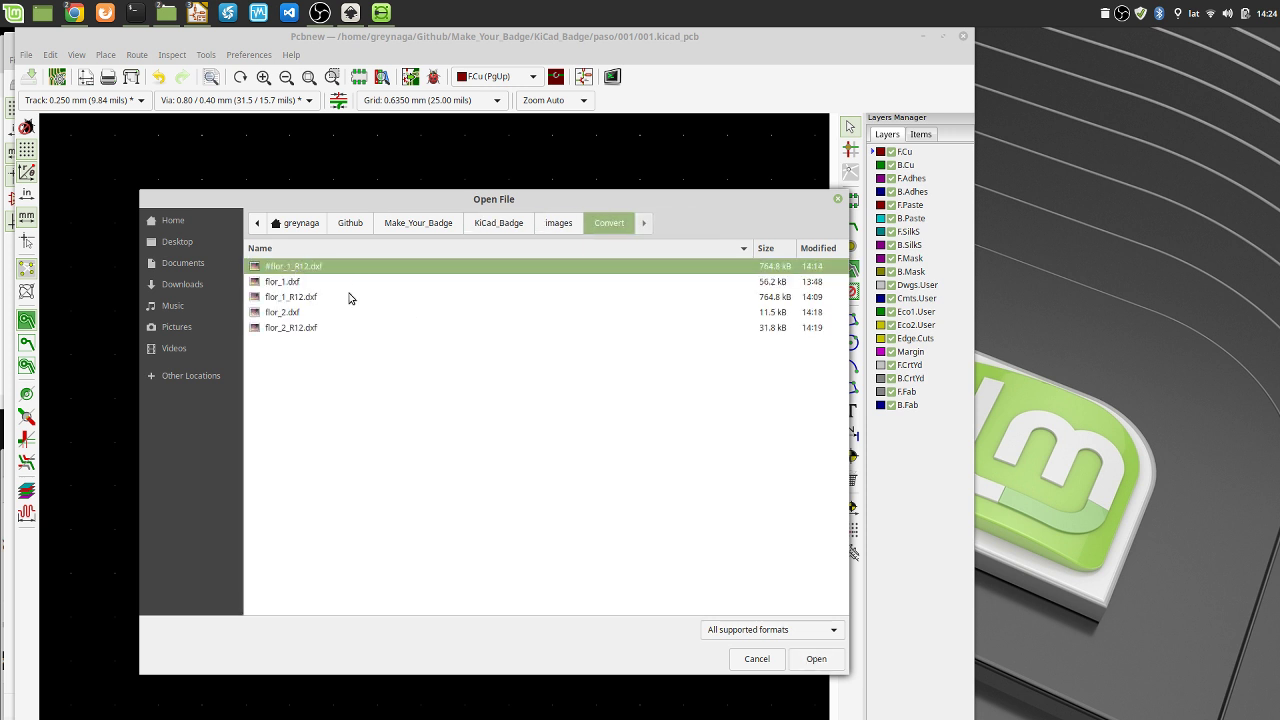
left_click(291, 328)
left_click(815, 660)
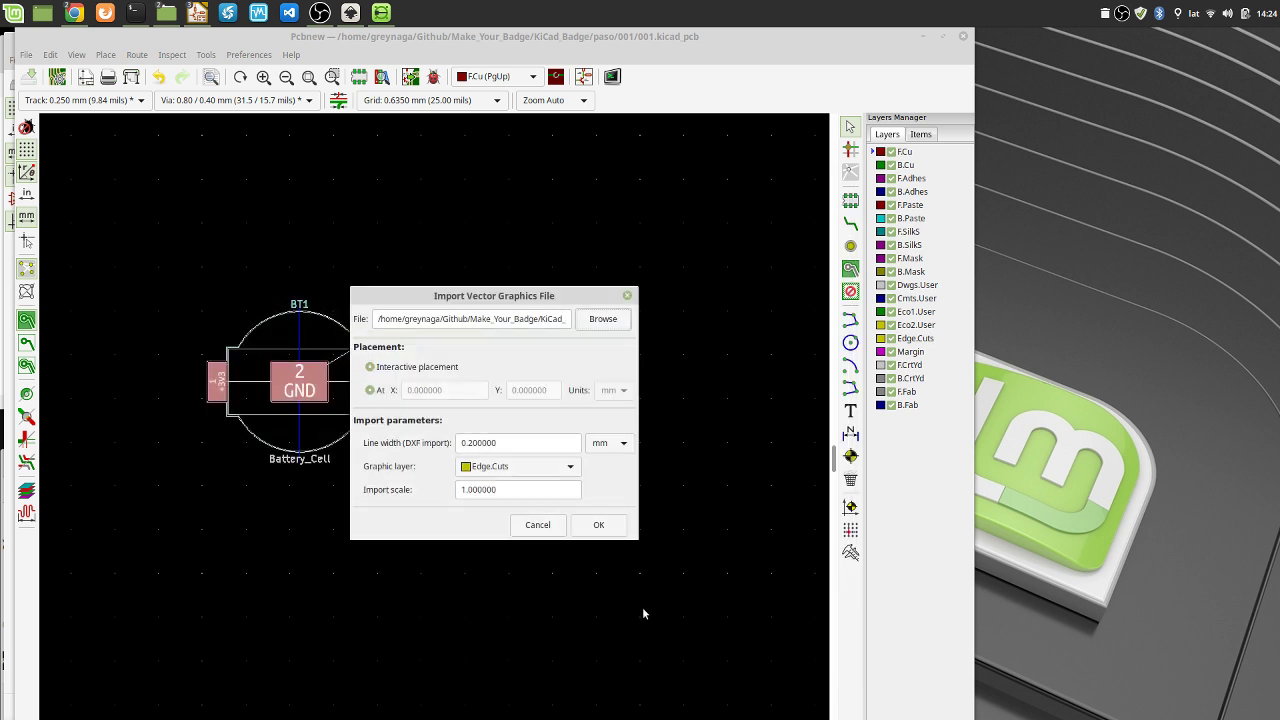
left_click(600, 527)
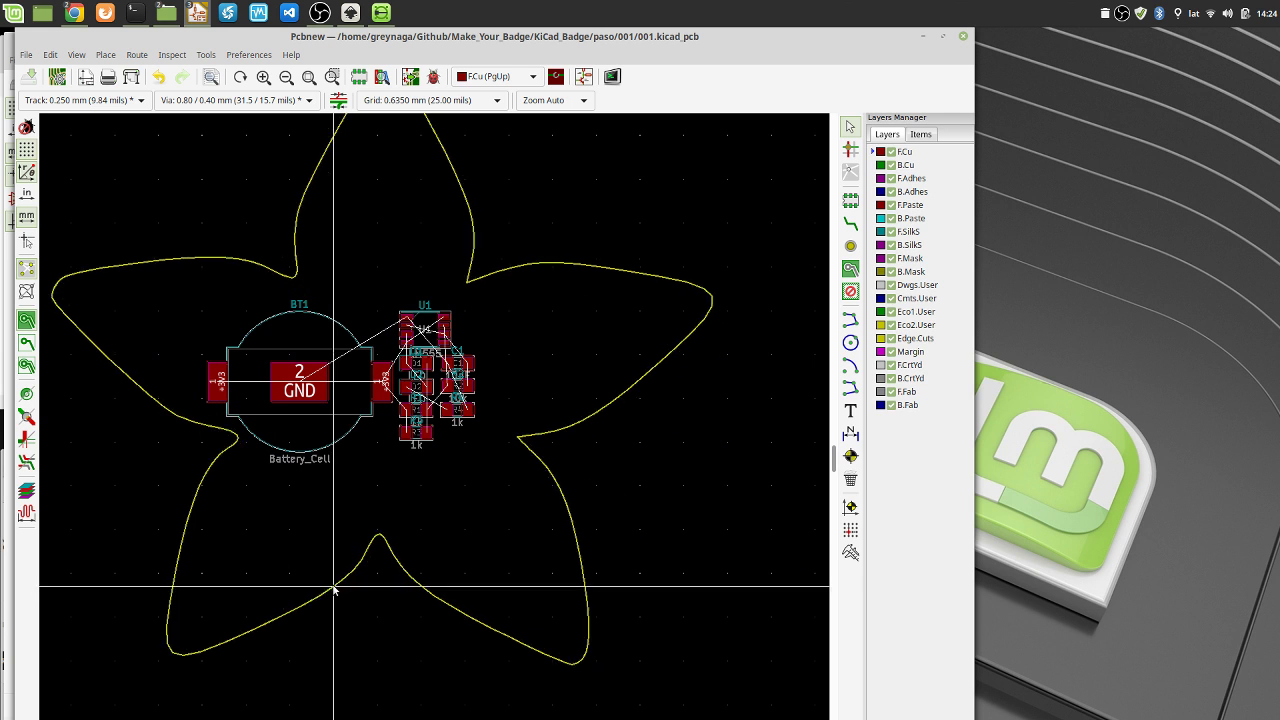
left_click(333, 589)
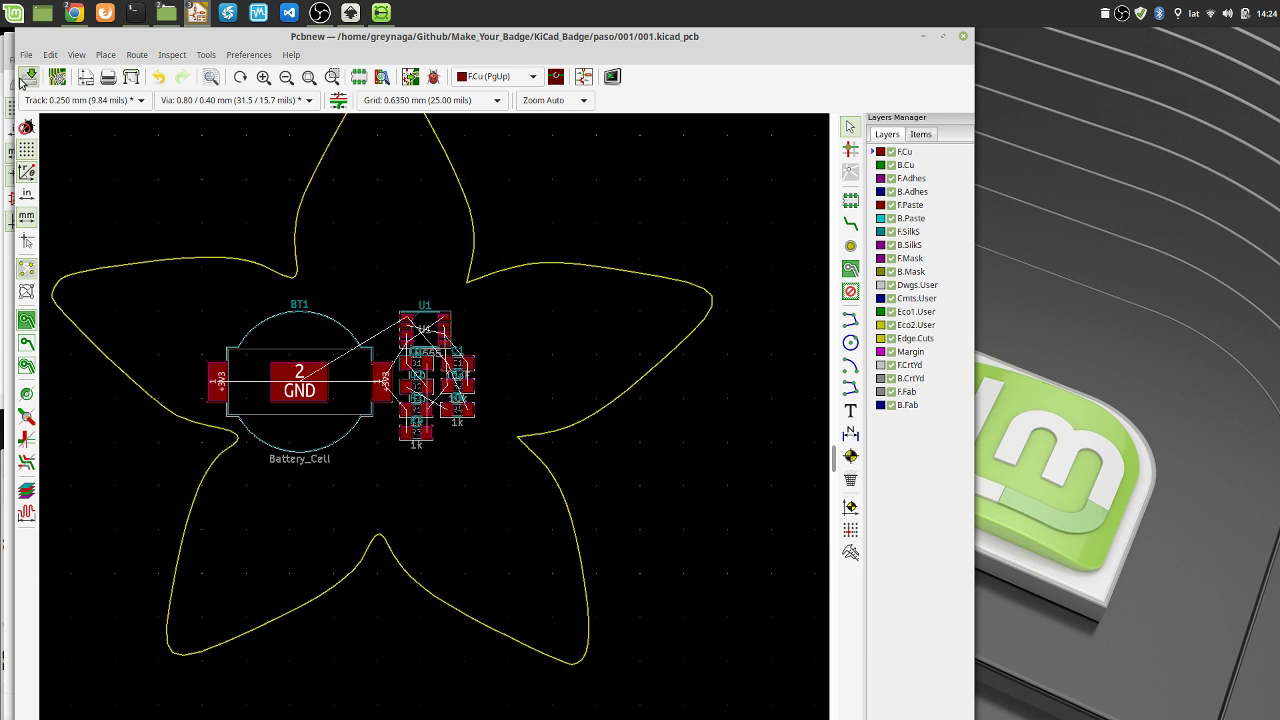
Open the 3D viewer to inspect the board with its flower-shaped outline
left_click(77, 55)
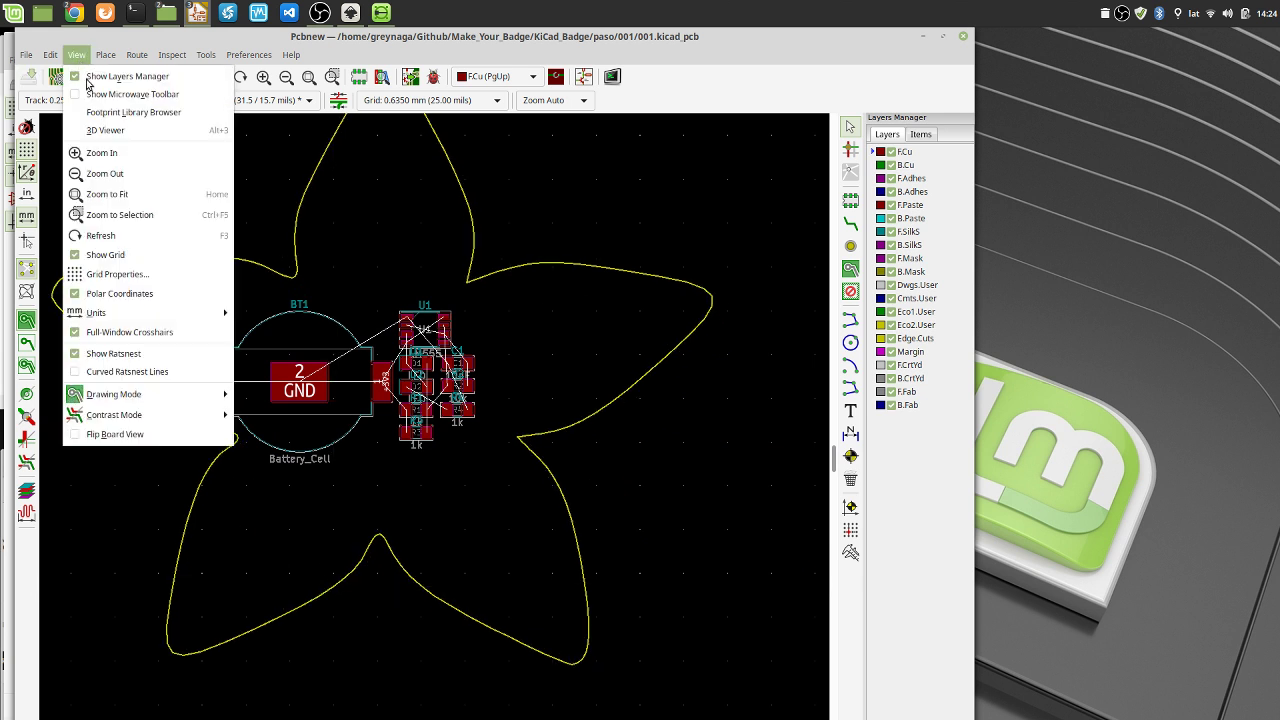
left_click(99, 129)
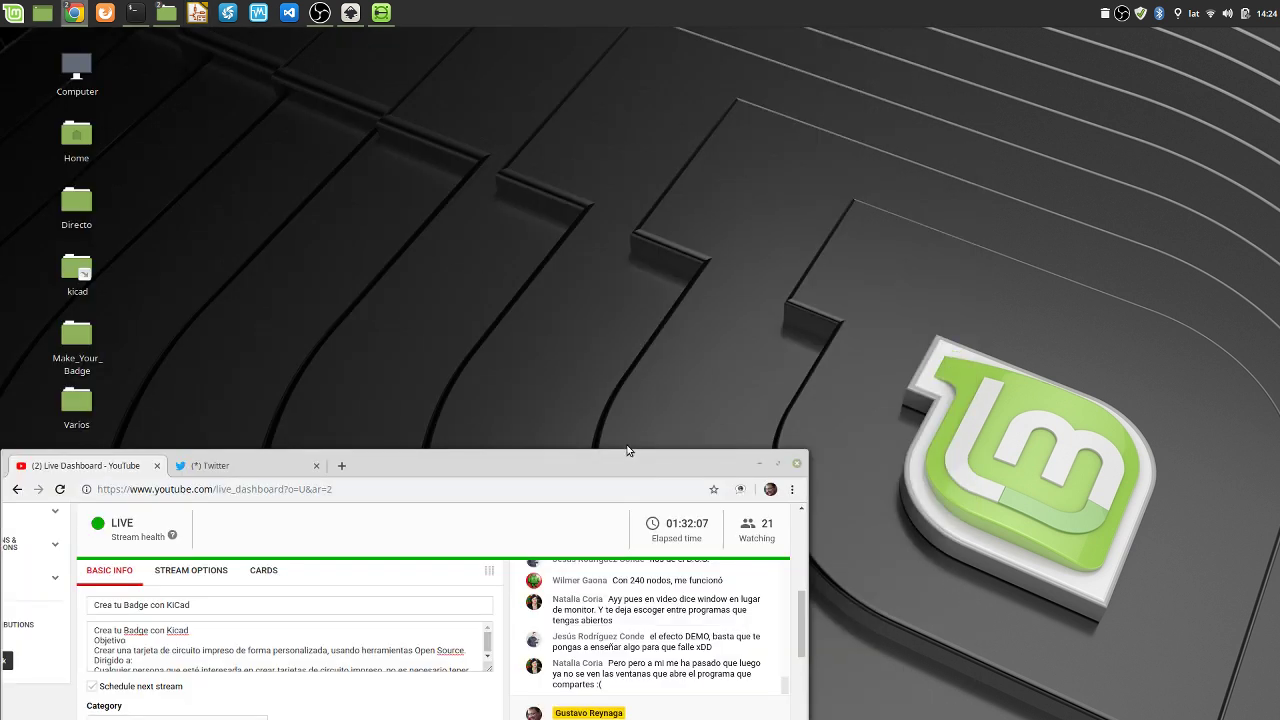
Switch to the browser's YouTube Live Dashboard, move its window up the desktop and enlarge it
left_click(236, 465)
left_click(101, 468)
left_click_drag(434, 465, 452, 57)
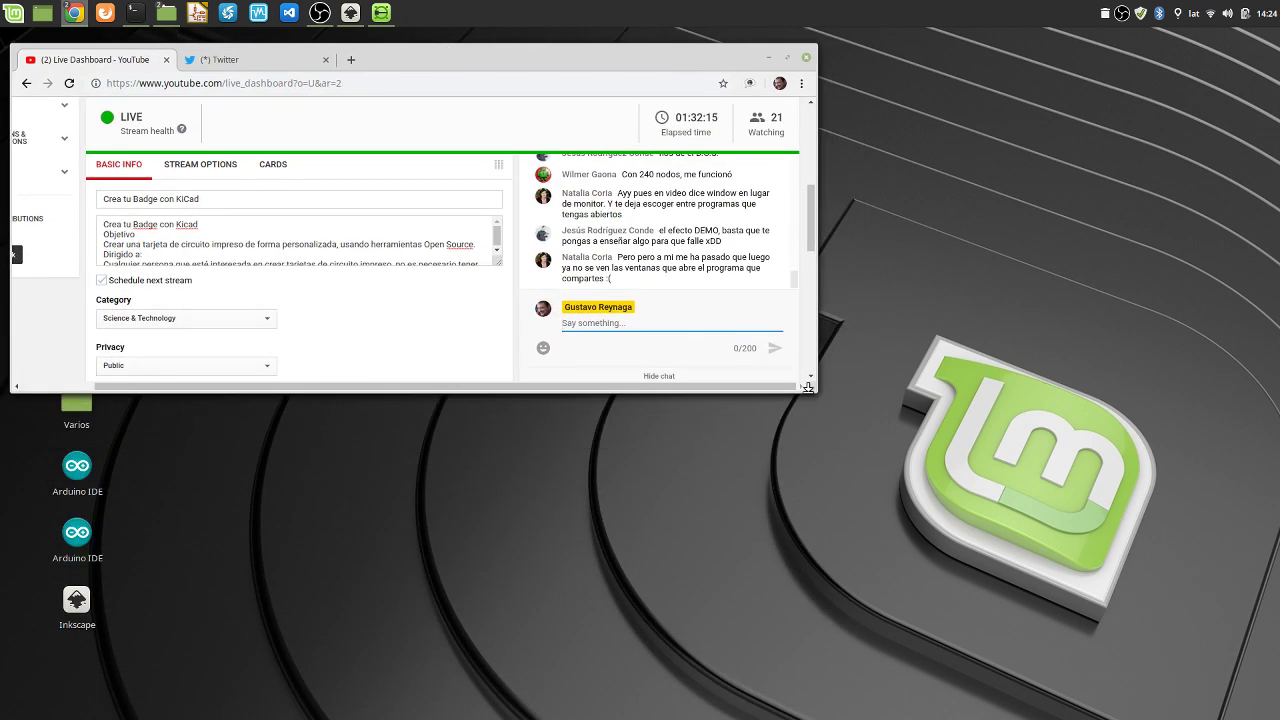
left_click_drag(808, 386, 786, 603)
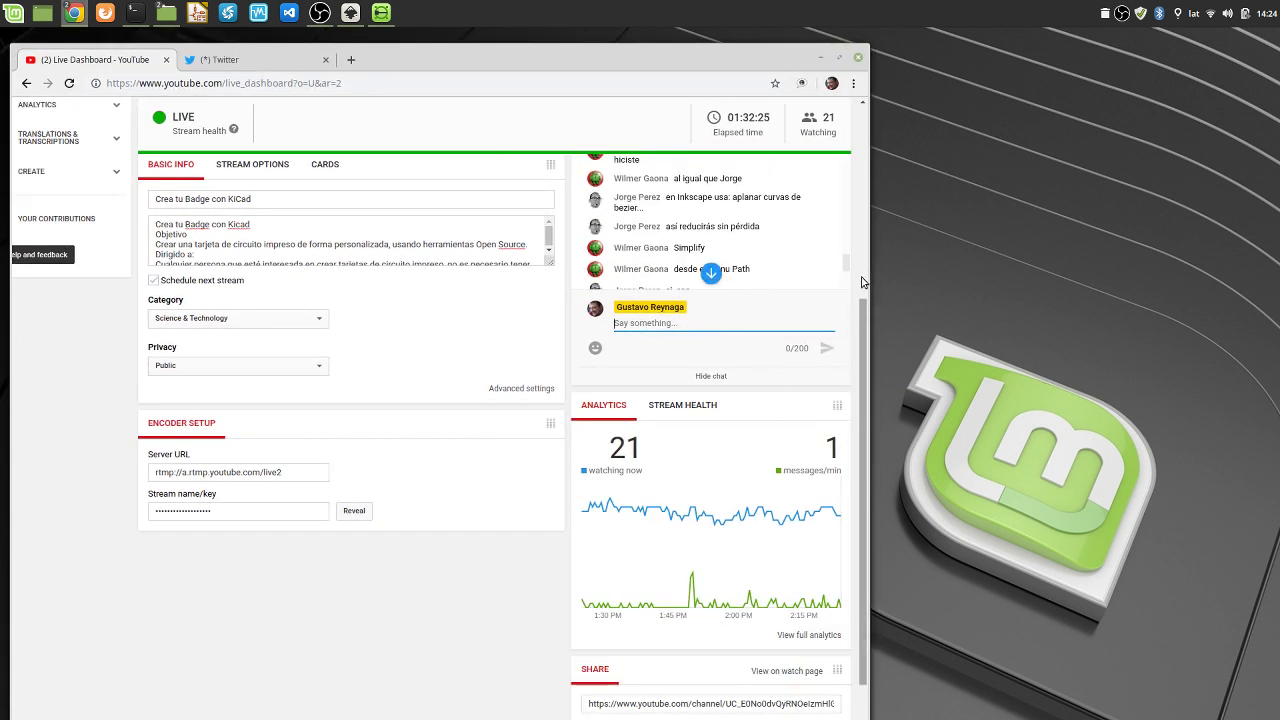
Read through the viewers' recent live chat messages and check the stream preview on the dashboard
left_click_drag(862, 283, 862, 205)
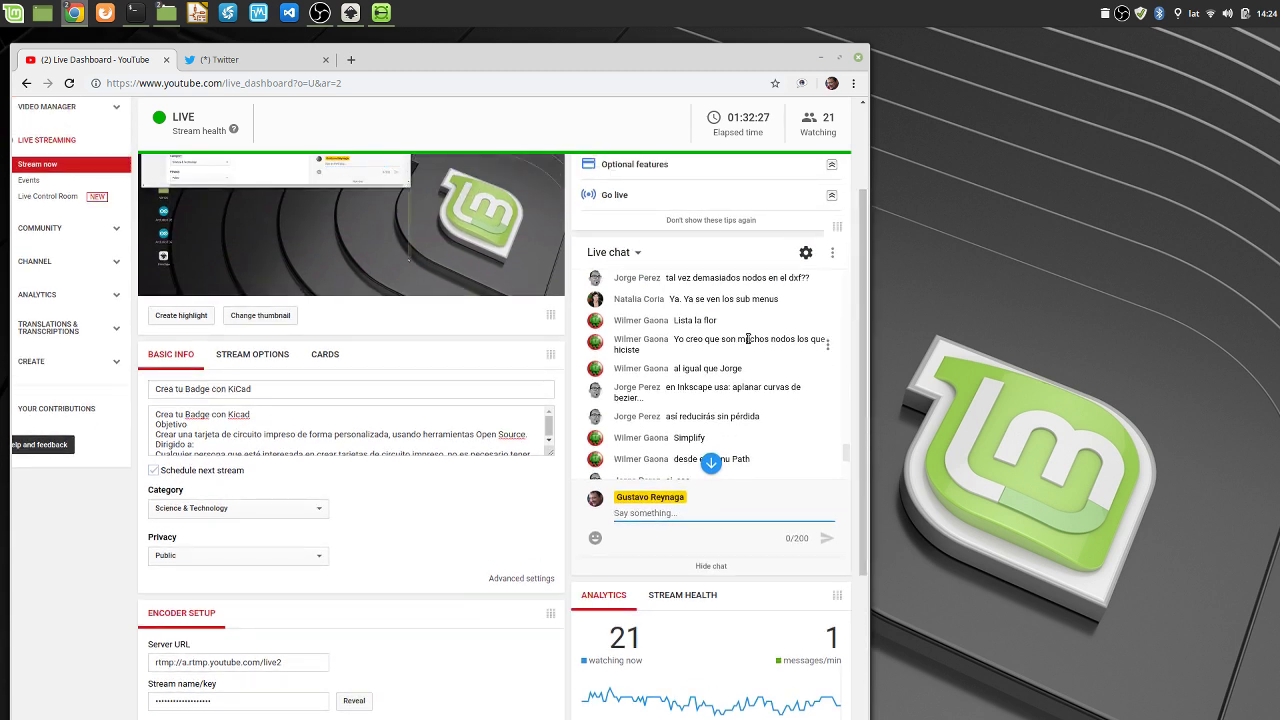
scroll(748, 339, "down", 2)
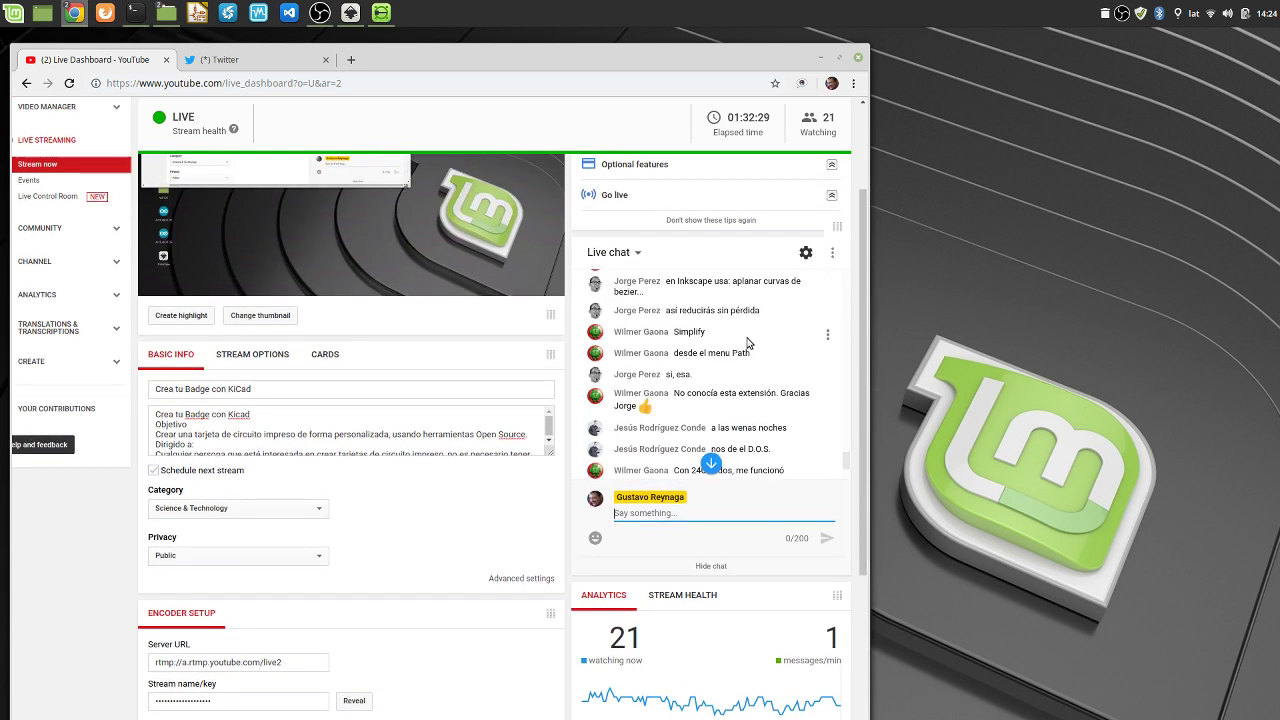
scroll(750, 340, "down", 1)
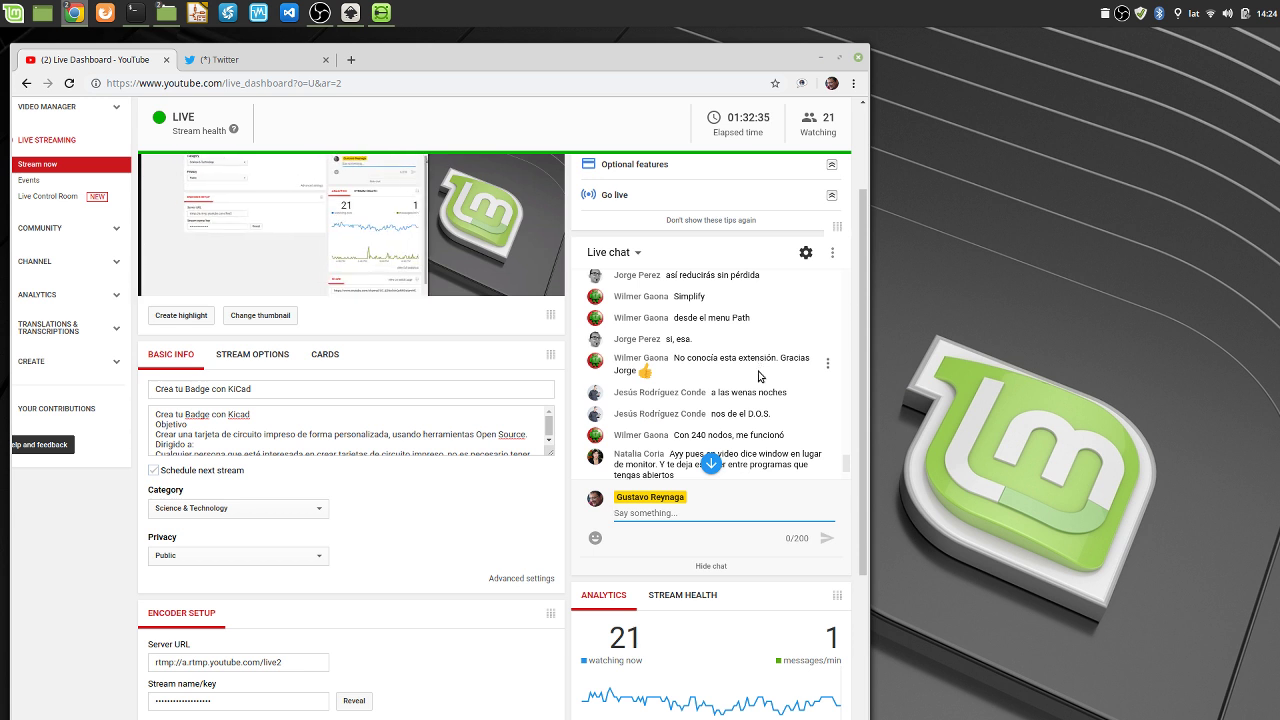
scroll(759, 376, "down", 2)
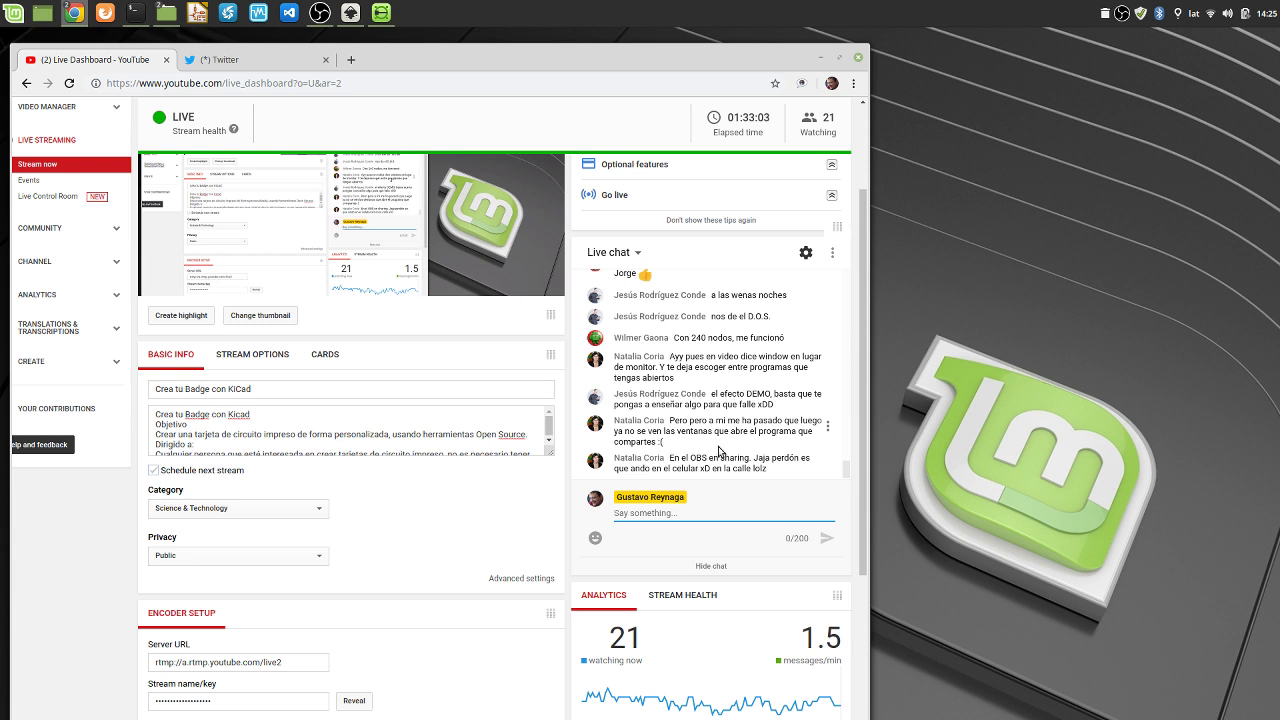
scroll(727, 430, "up", 3)
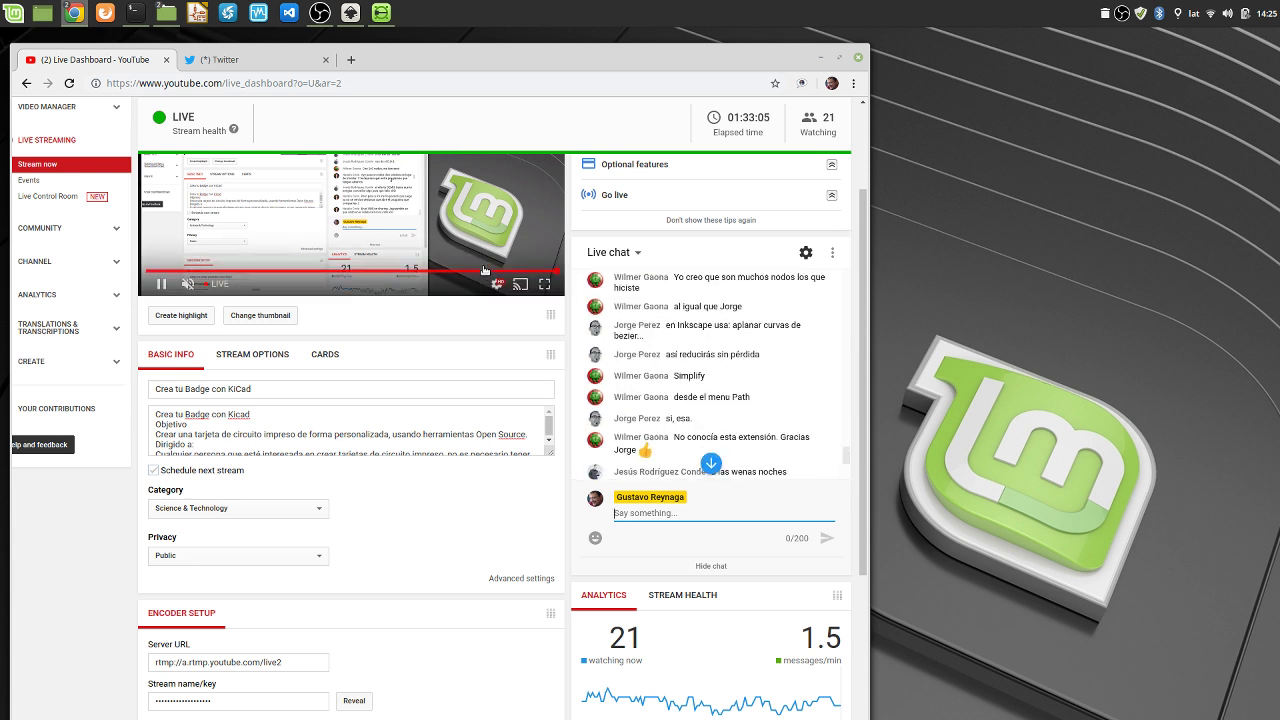
scroll(490, 274, "up", 3)
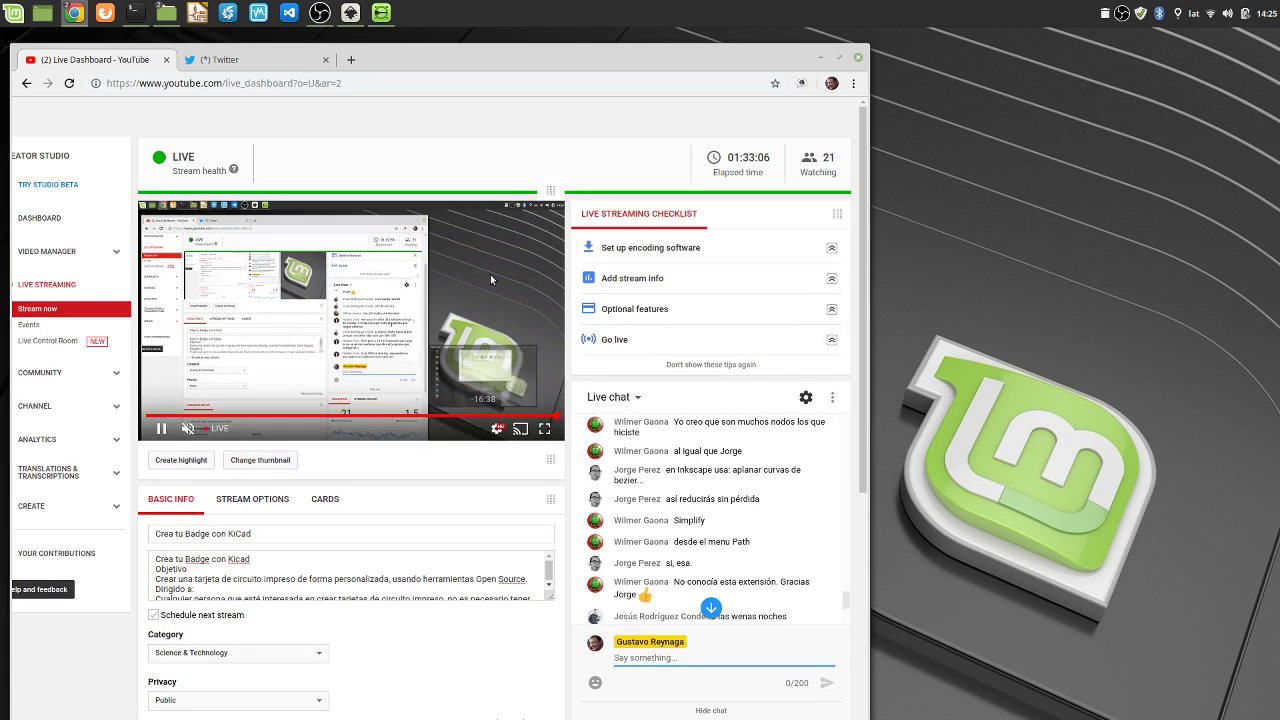
Check the Twitter notifications in the browser, return to the YouTube Live Dashboard and minimize its window
left_click(226, 57)
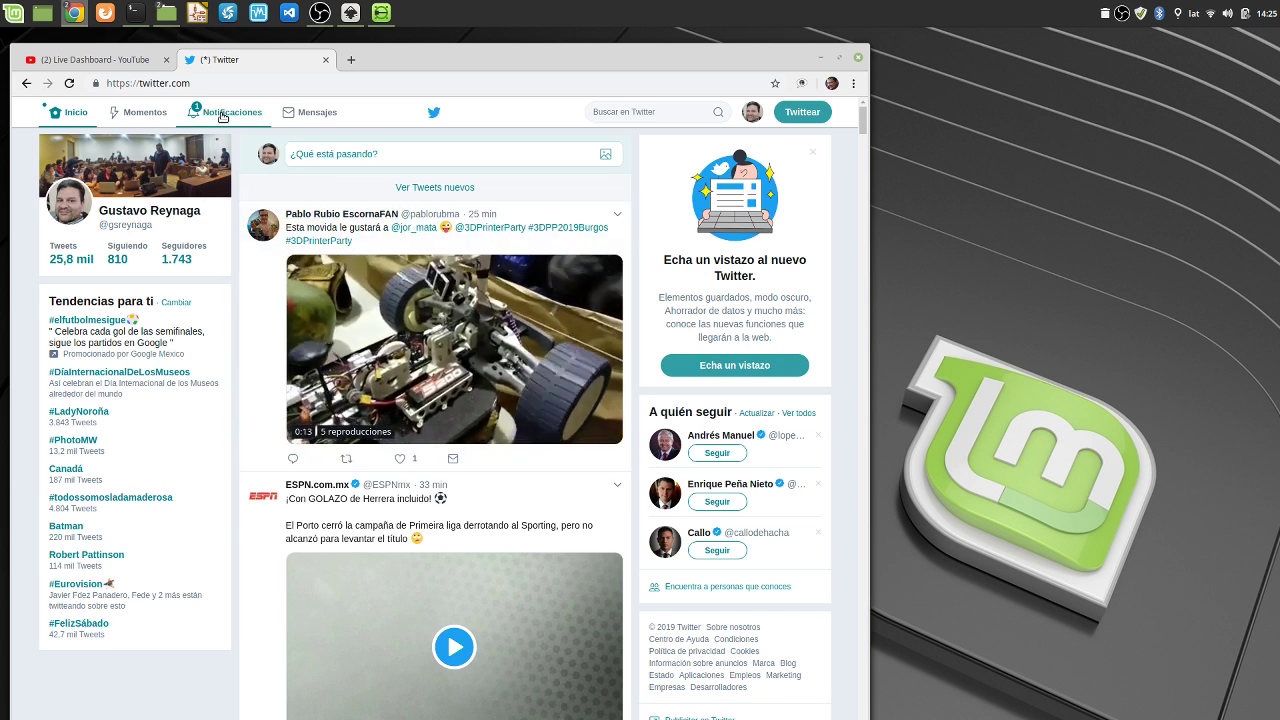
left_click(220, 115)
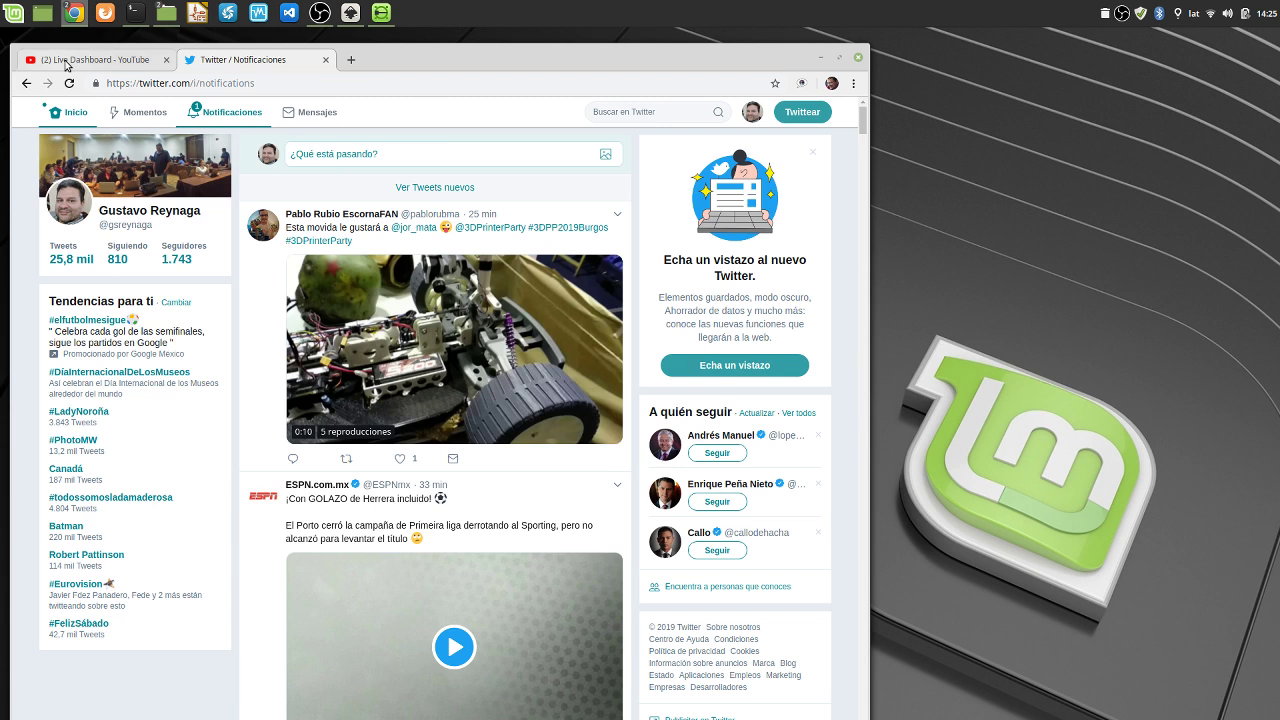
left_click(60, 59)
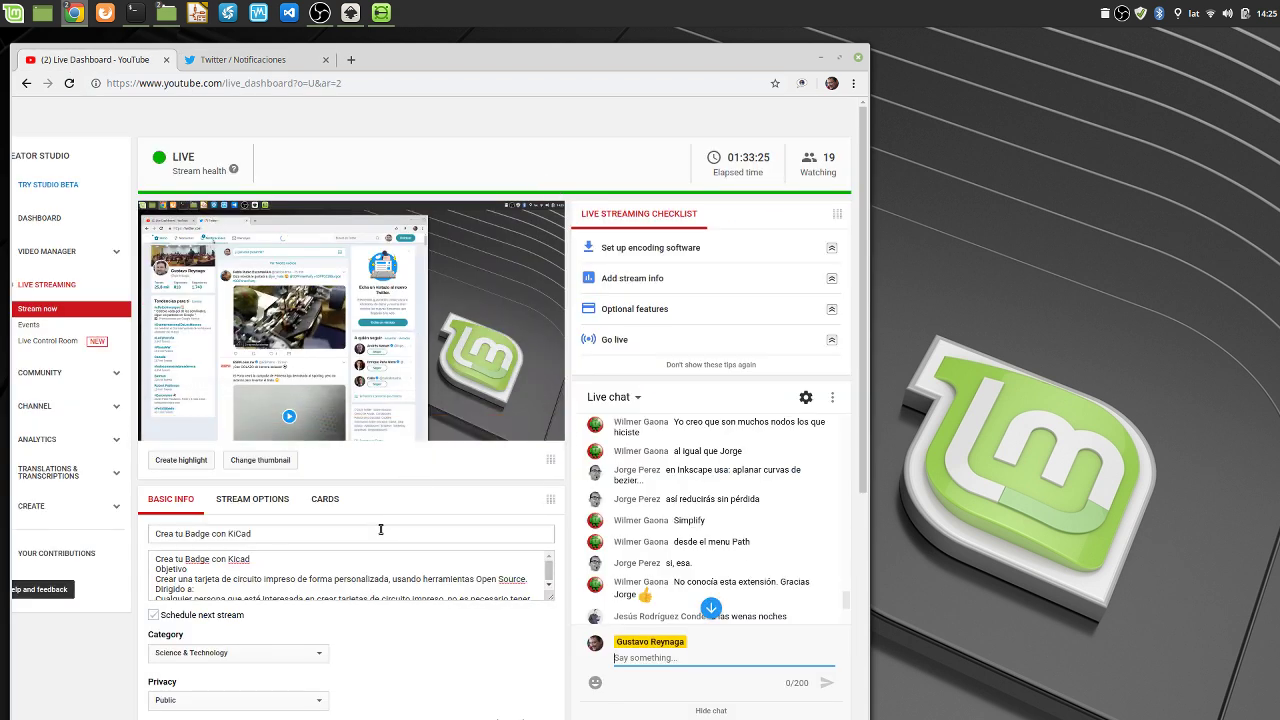
left_click(819, 59)
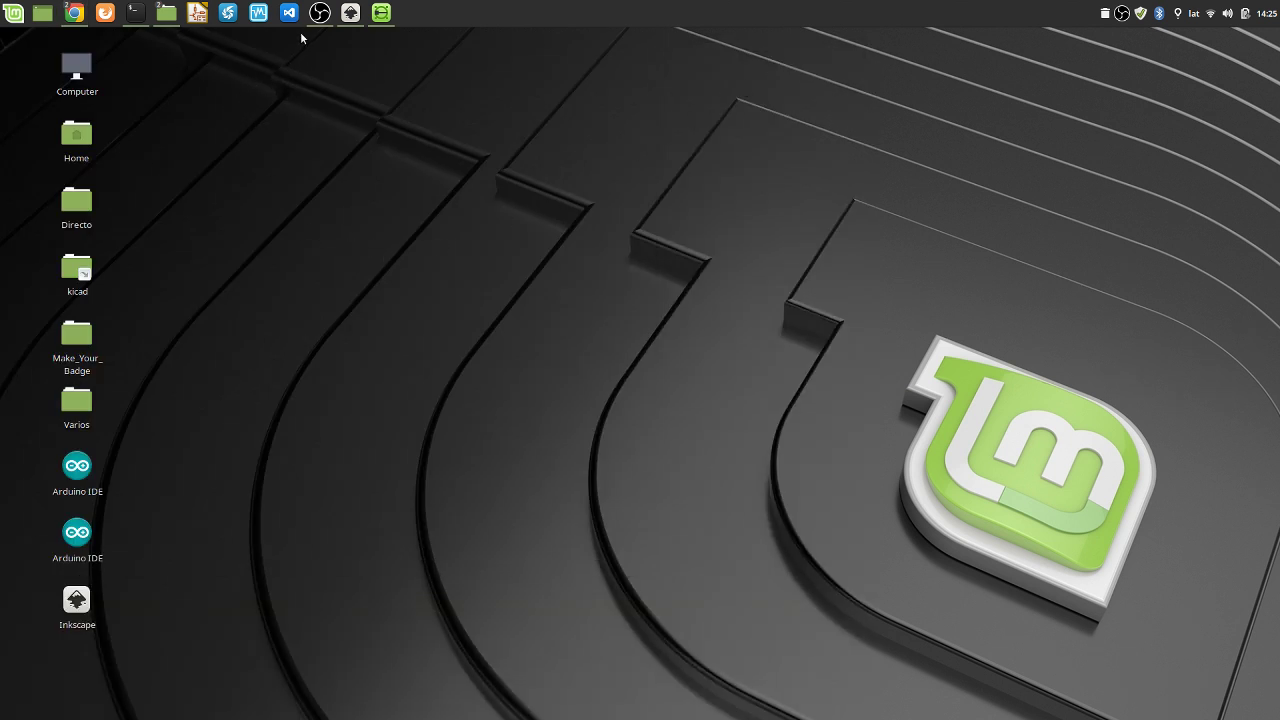
left_click(133, 13)
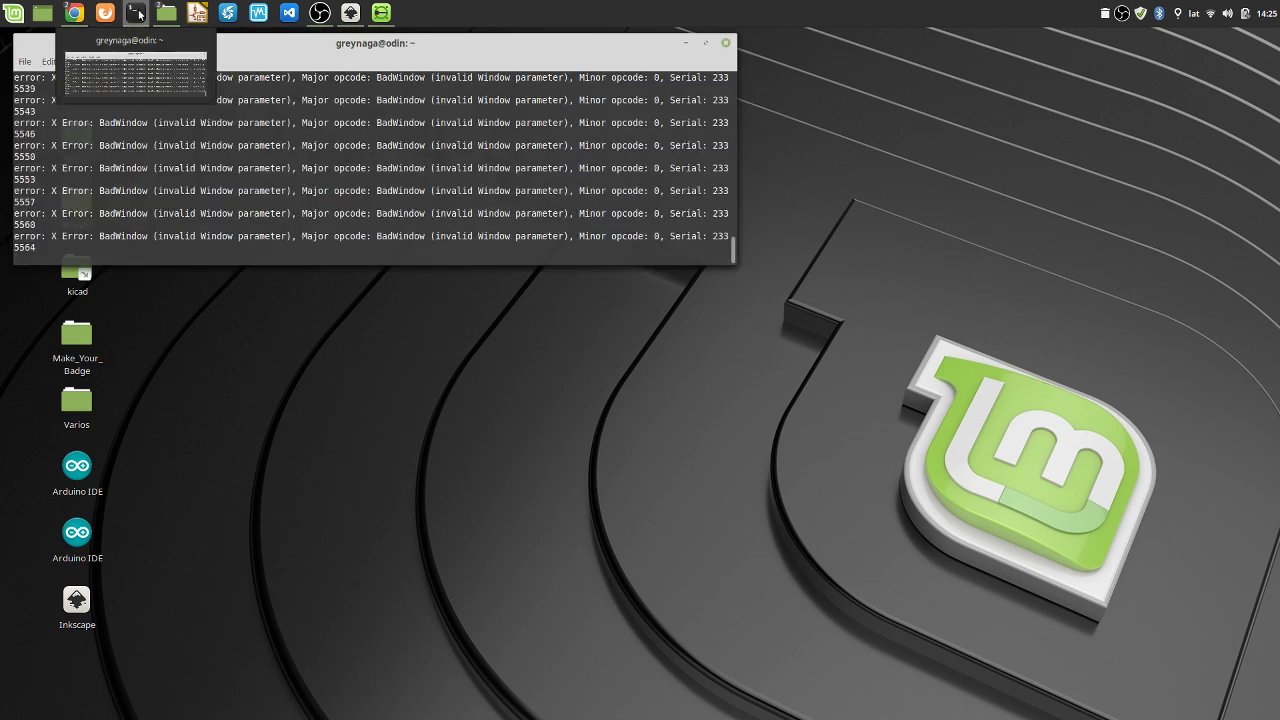
left_click(138, 13)
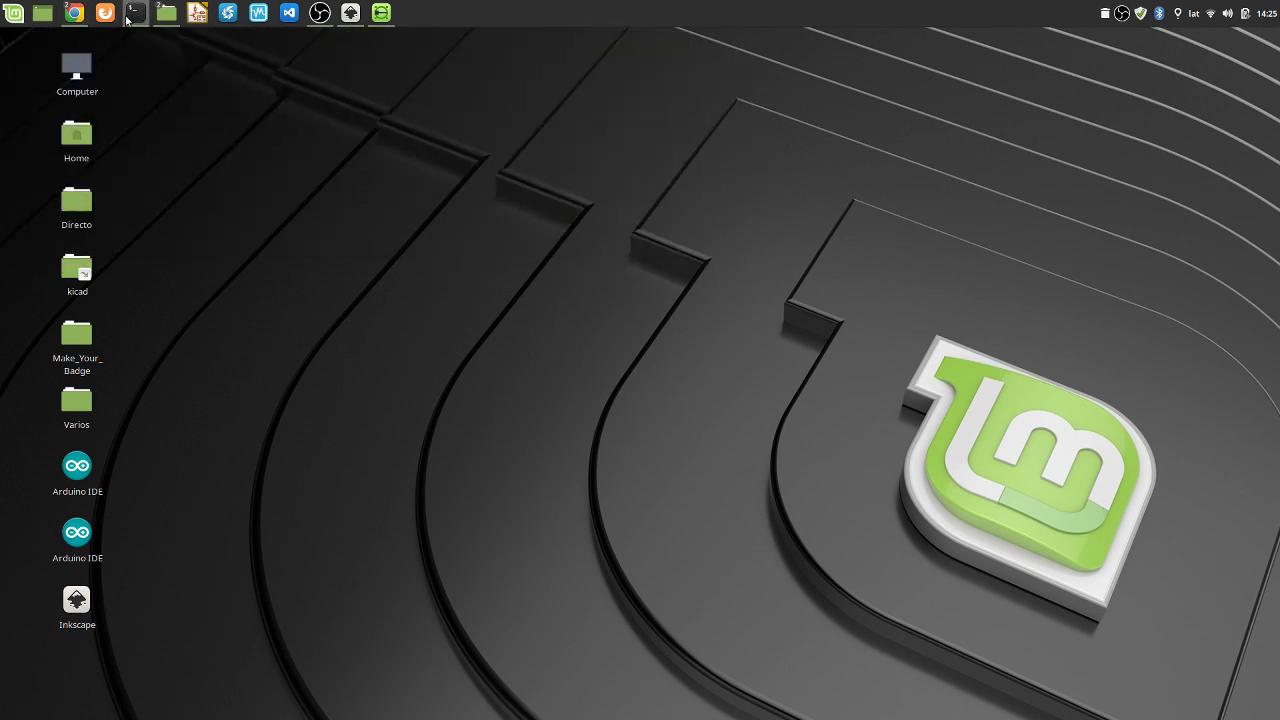
right_click(126, 19)
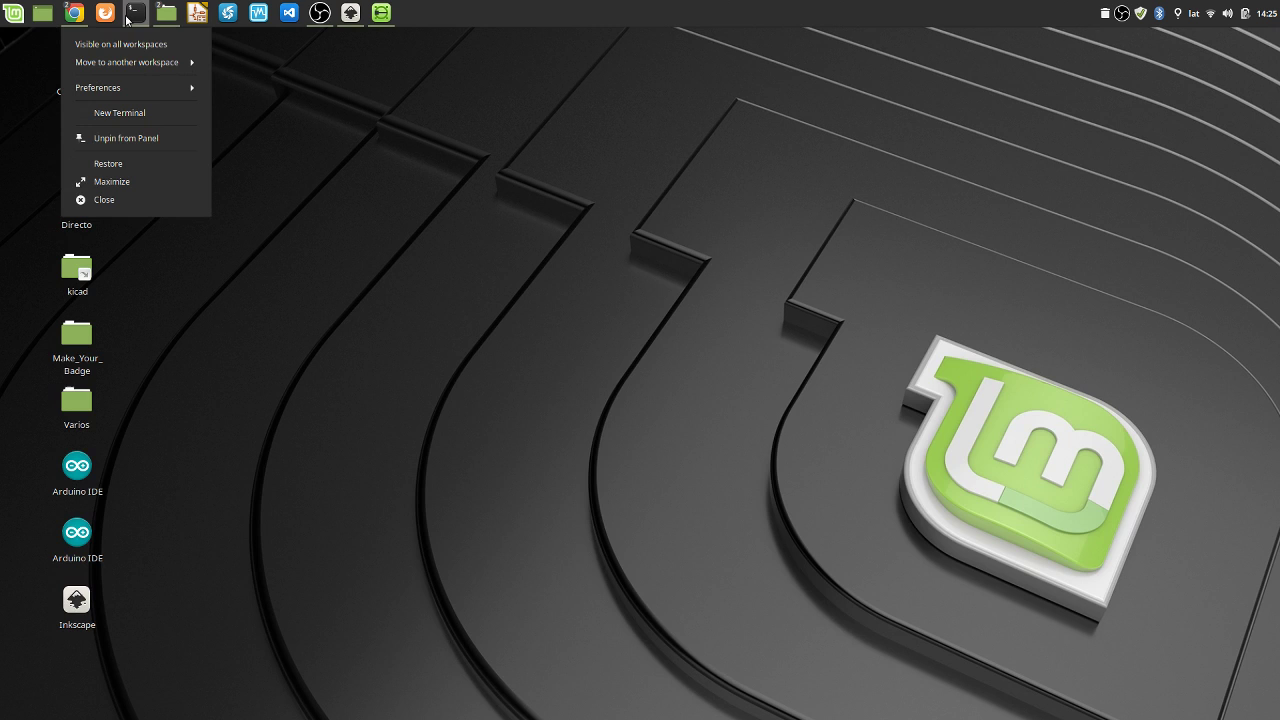
left_click(130, 116)
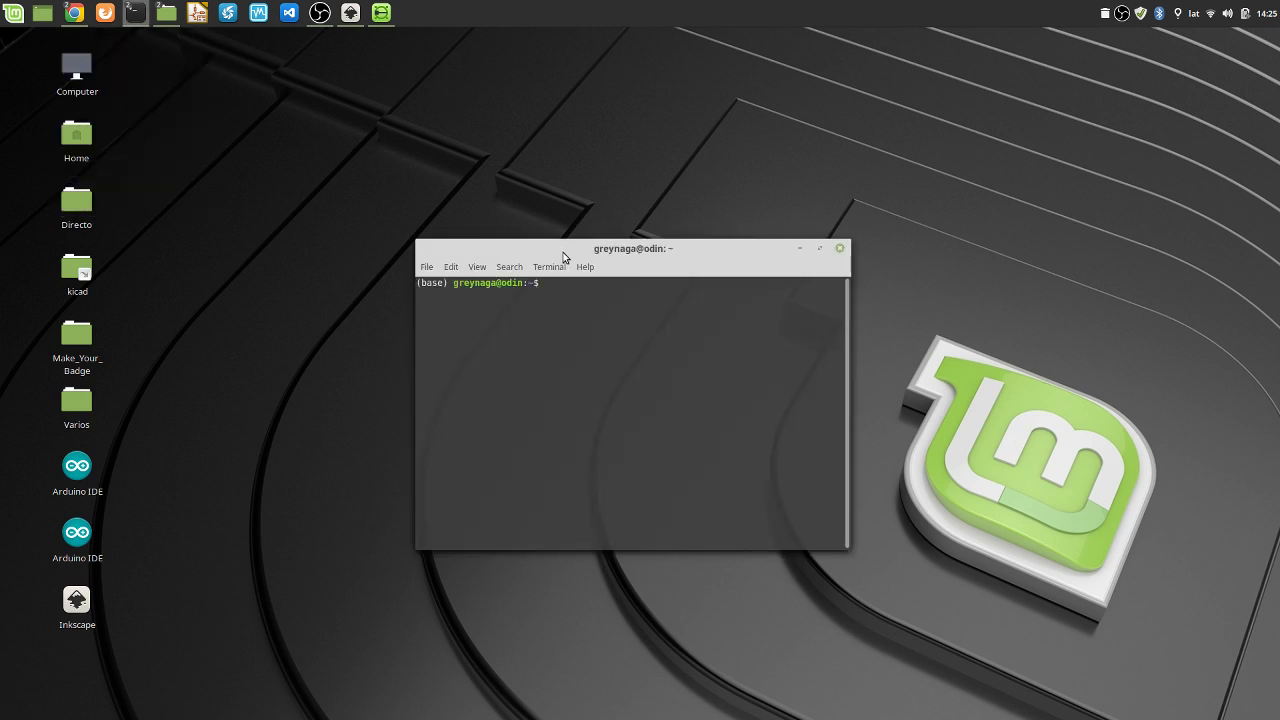
left_click_drag(563, 252, 349, 105)
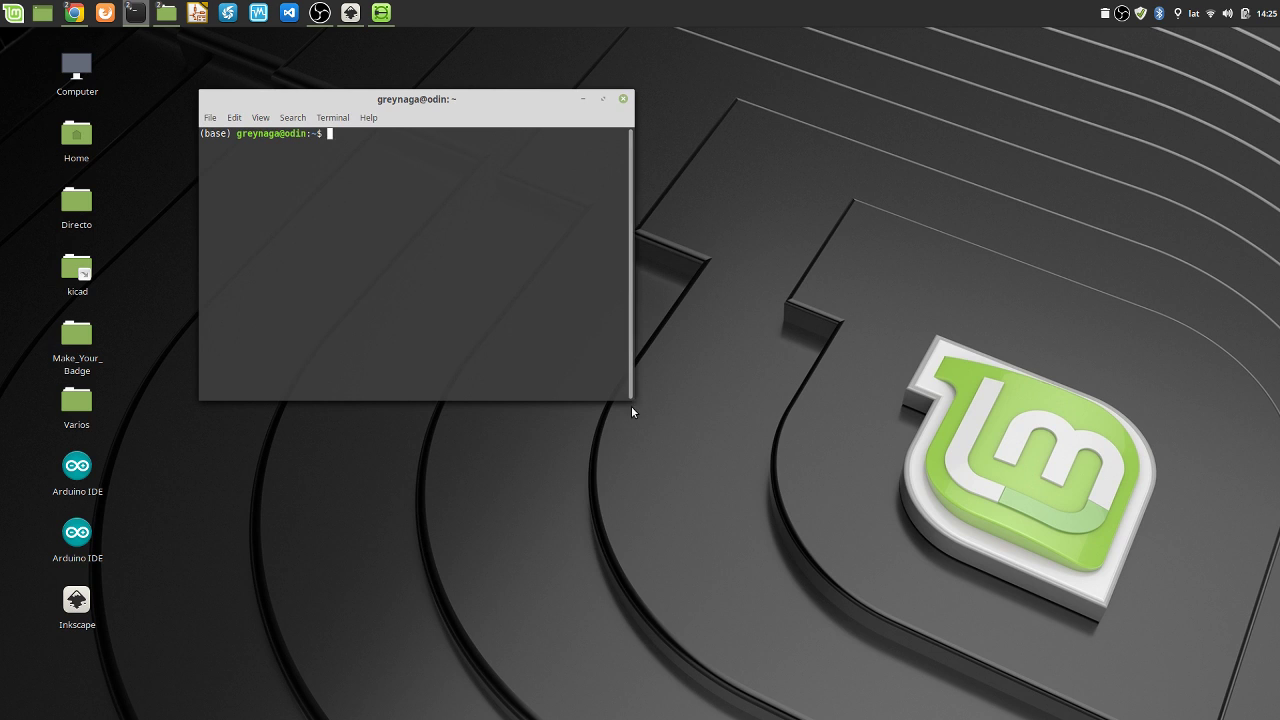
left_click_drag(632, 402, 816, 508)
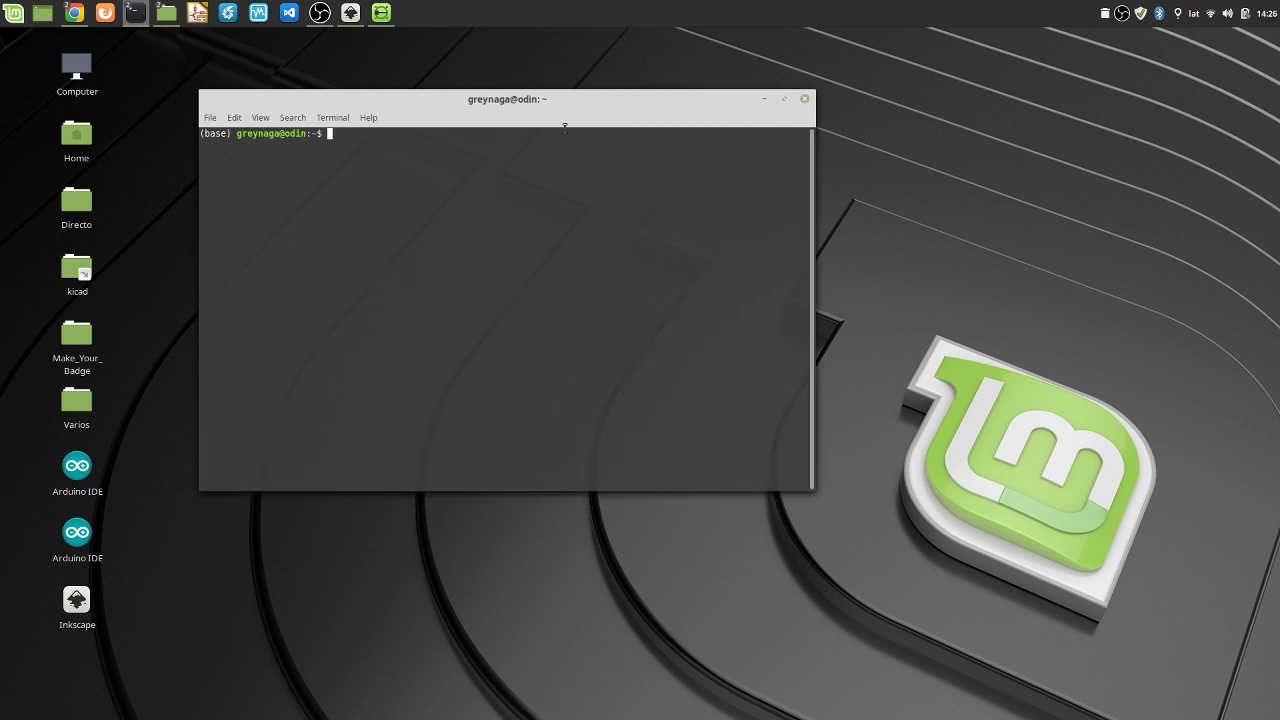
left_click_drag(544, 99, 358, 86)
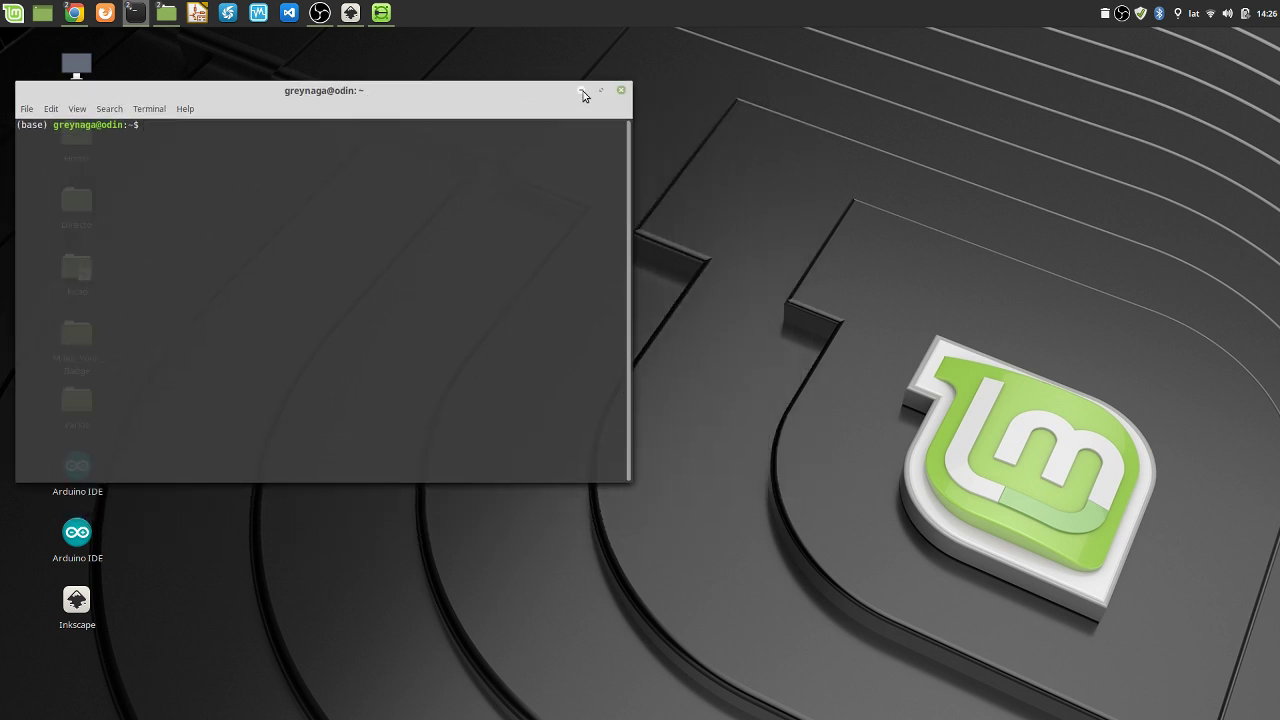
left_click(628, 88)
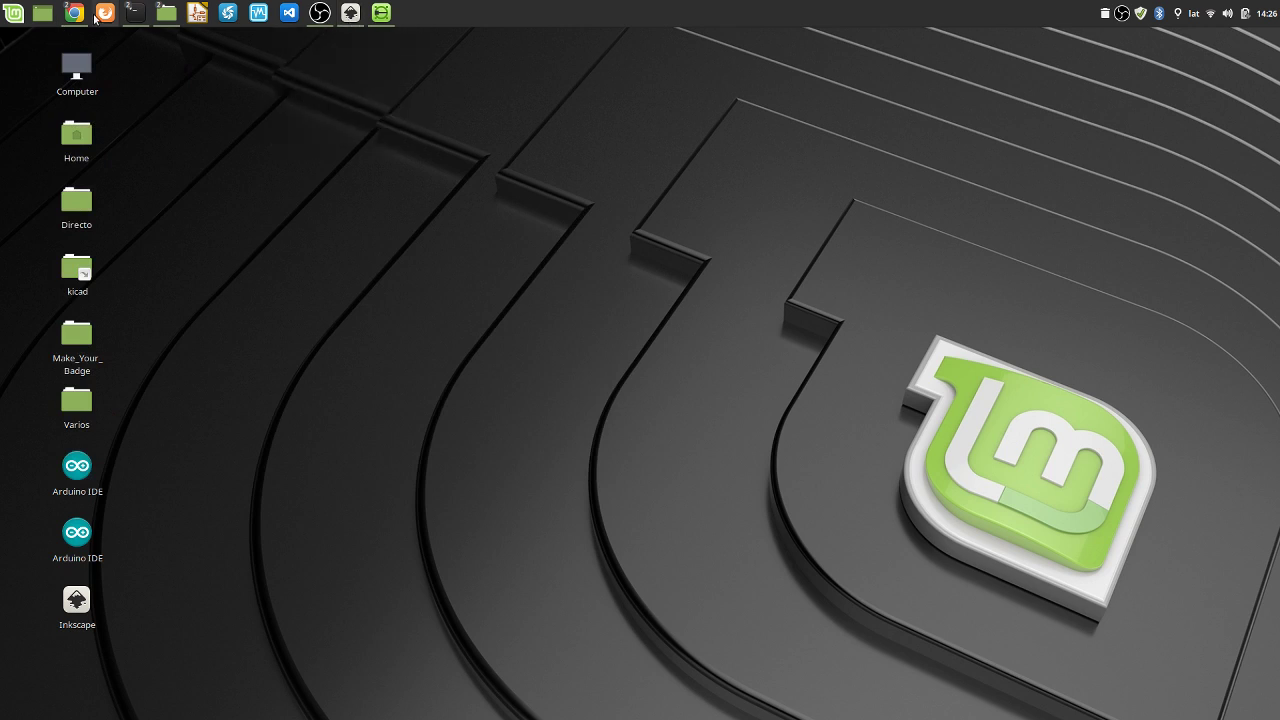
Open the SVG2Mod link from the Make_Your_Badge GitHub page in a new browser tab and enlarge the window
mouse_move(74, 14)
left_click(81, 52)
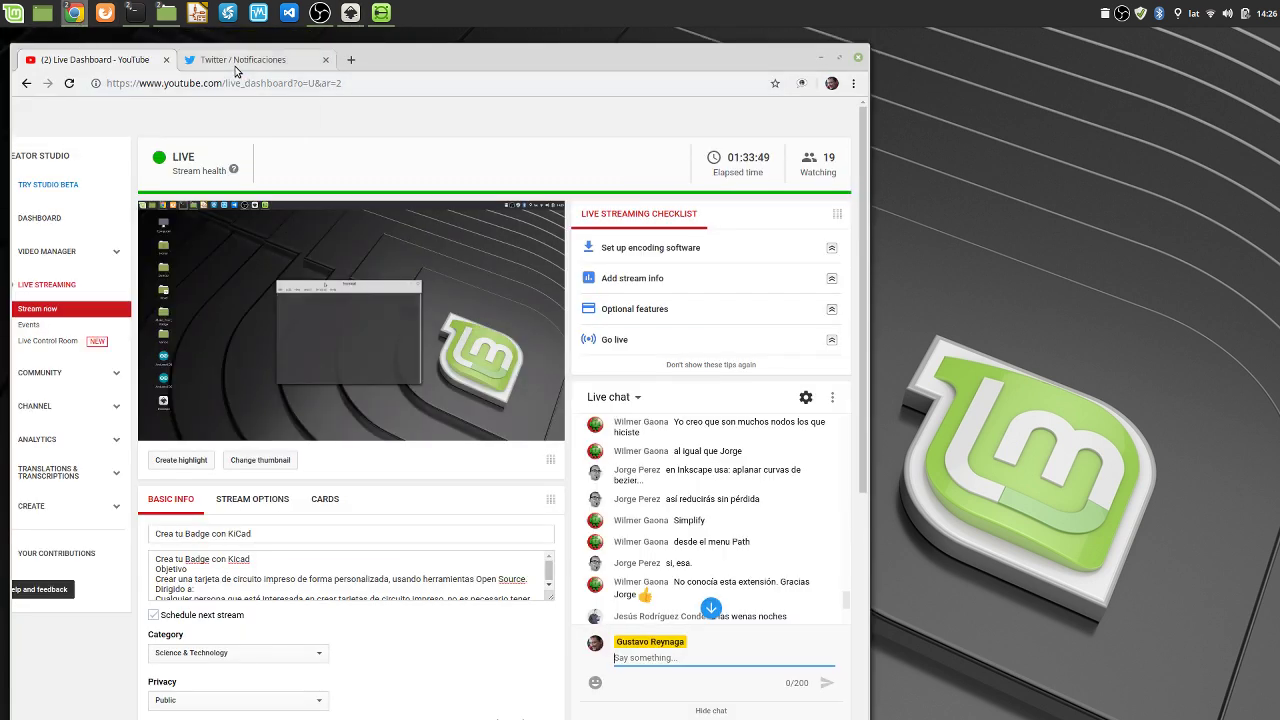
left_click(72, 81)
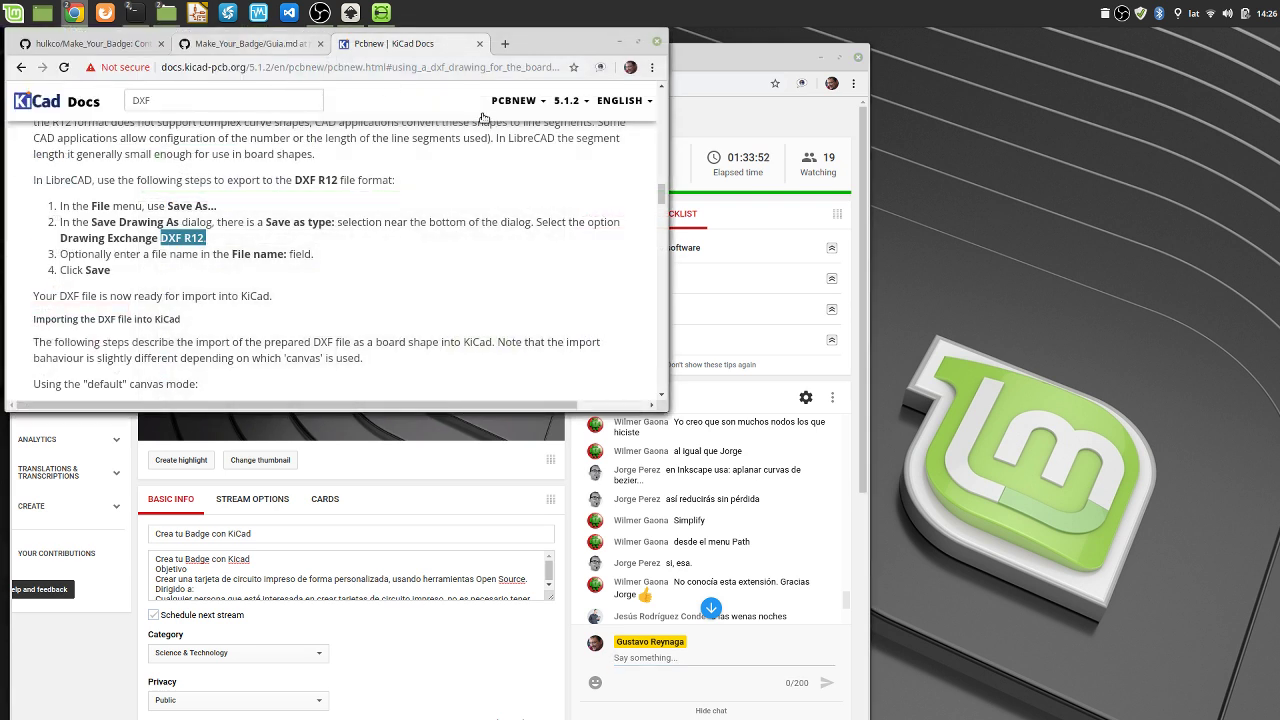
left_click(82, 44)
scroll(170, 277, "down", 5)
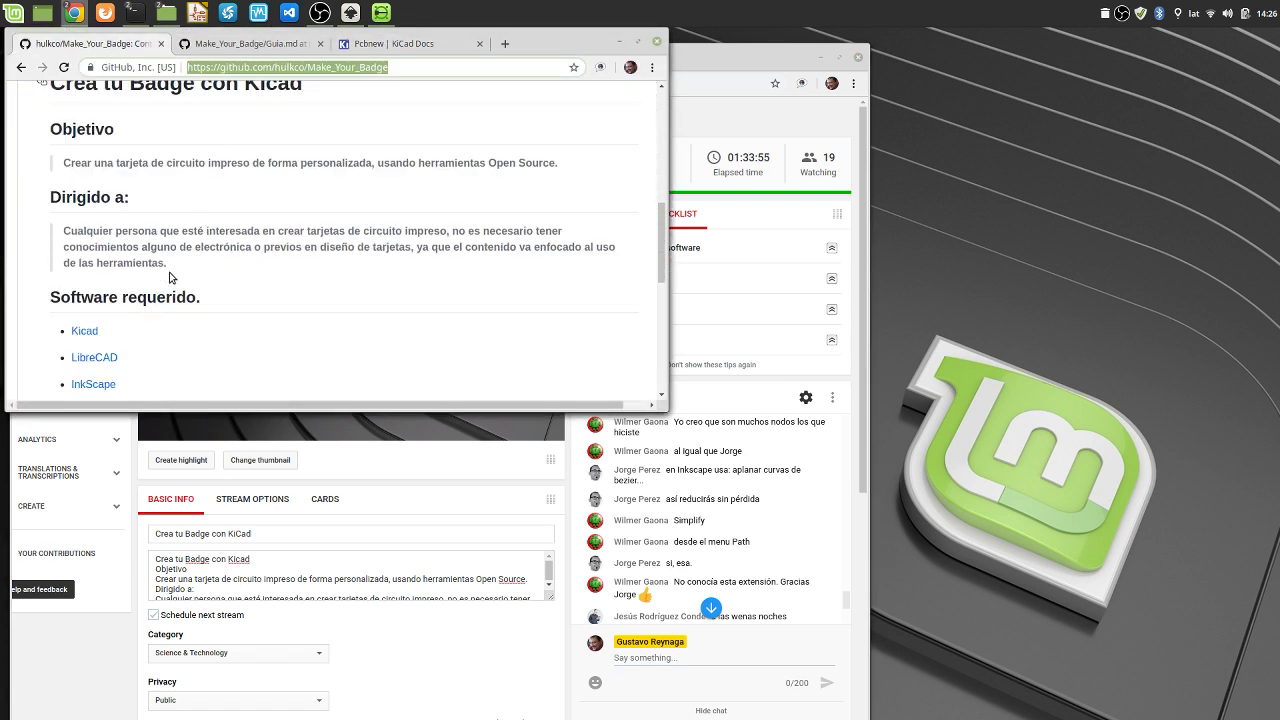
scroll(170, 277, "down", 1)
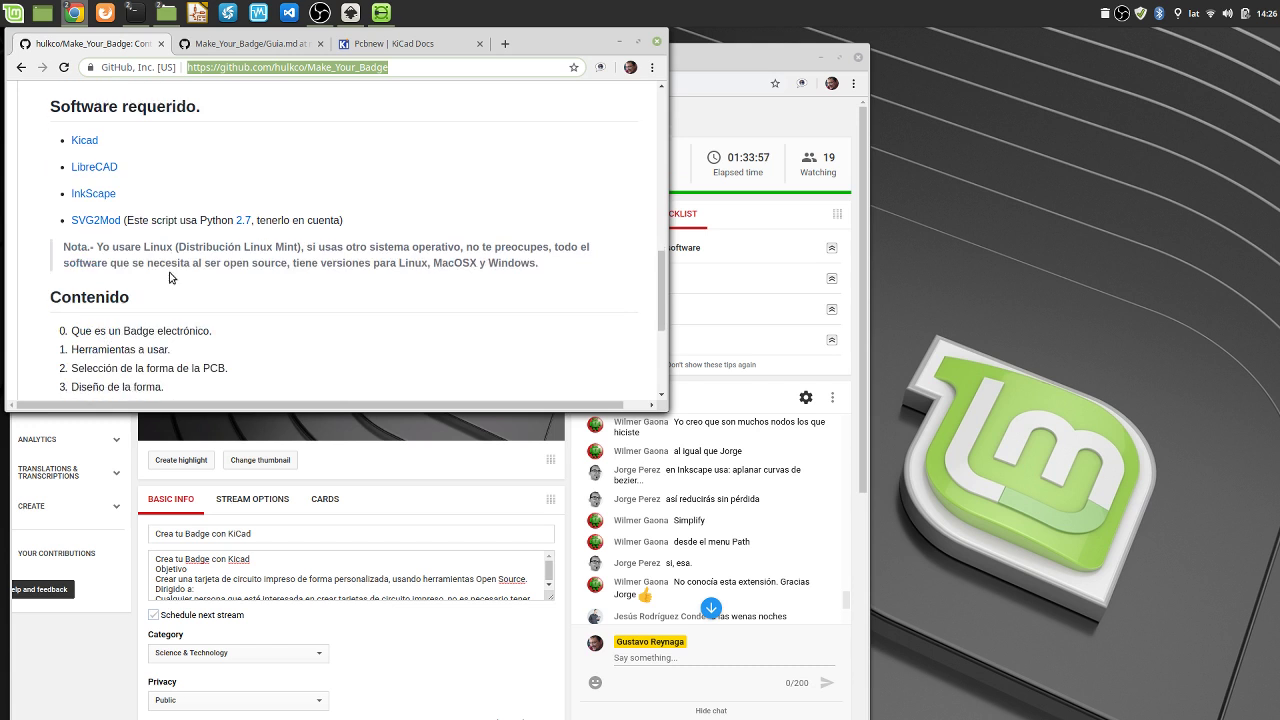
right_click(99, 203)
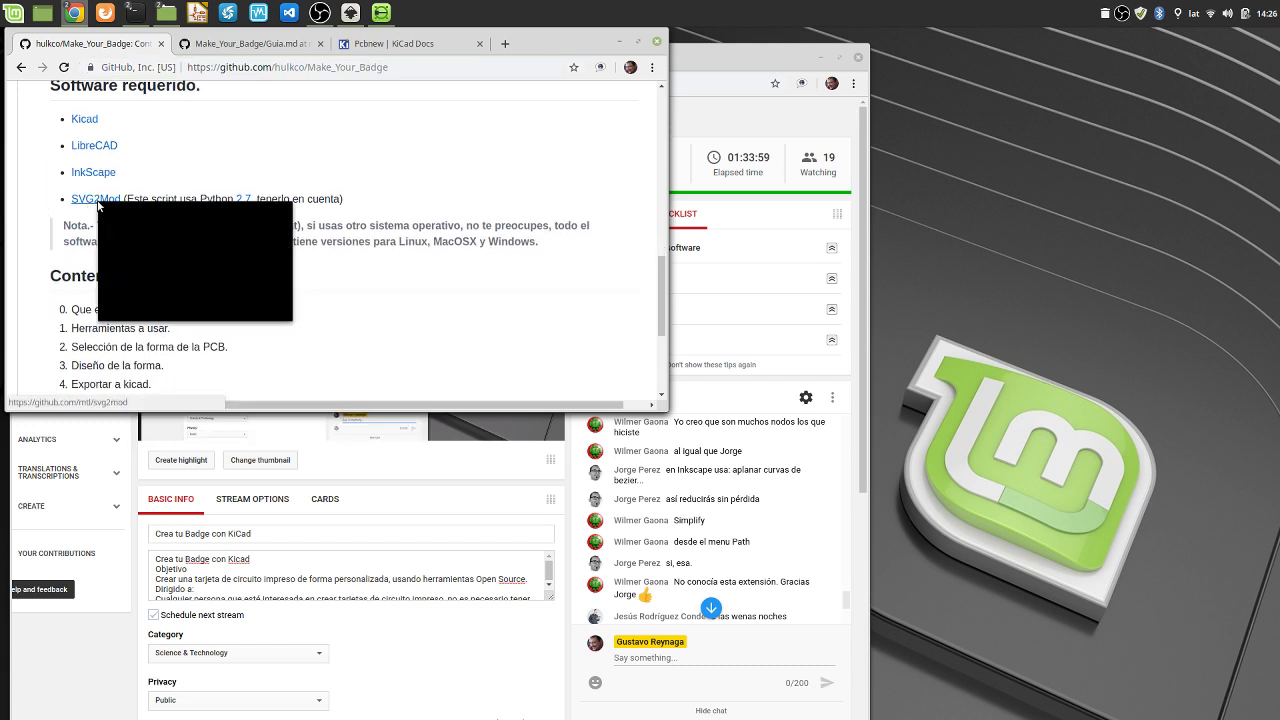
left_click(118, 213)
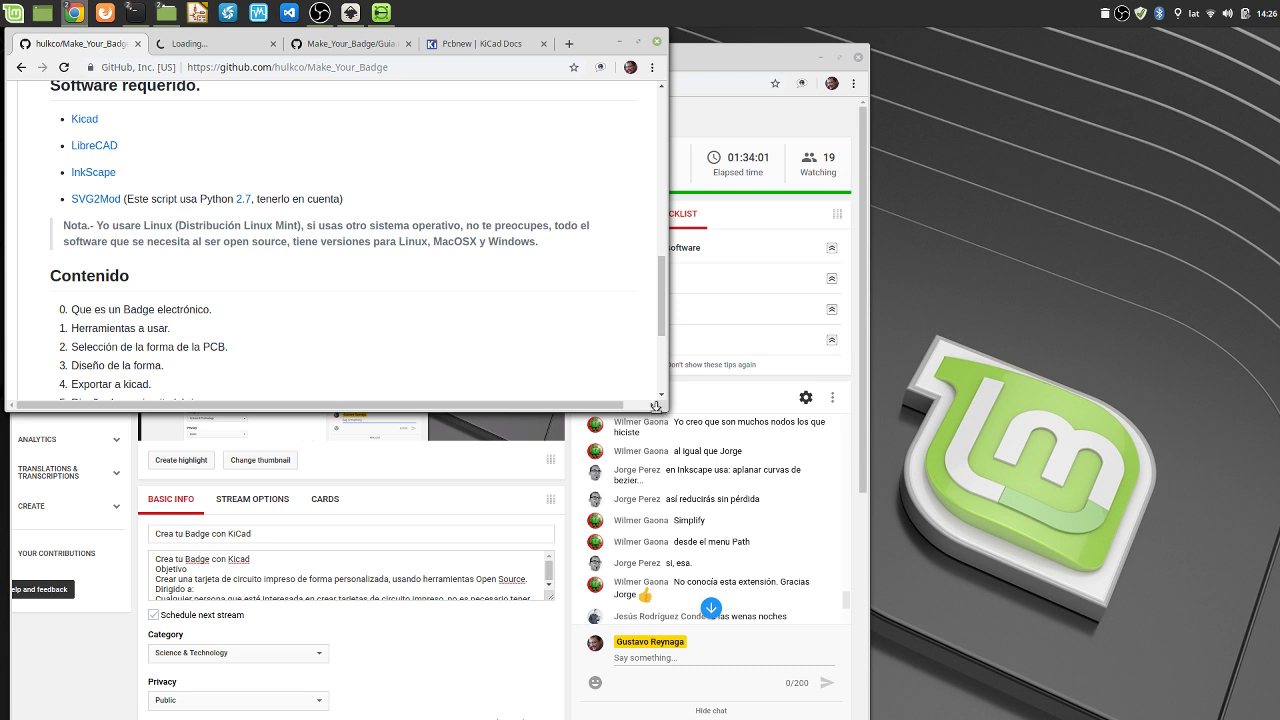
mouse_move(664, 412)
left_mouse_down()
mouse_move(744, 585)
mouse_move(828, 694)
mouse_move(920, 719)
left_mouse_up()
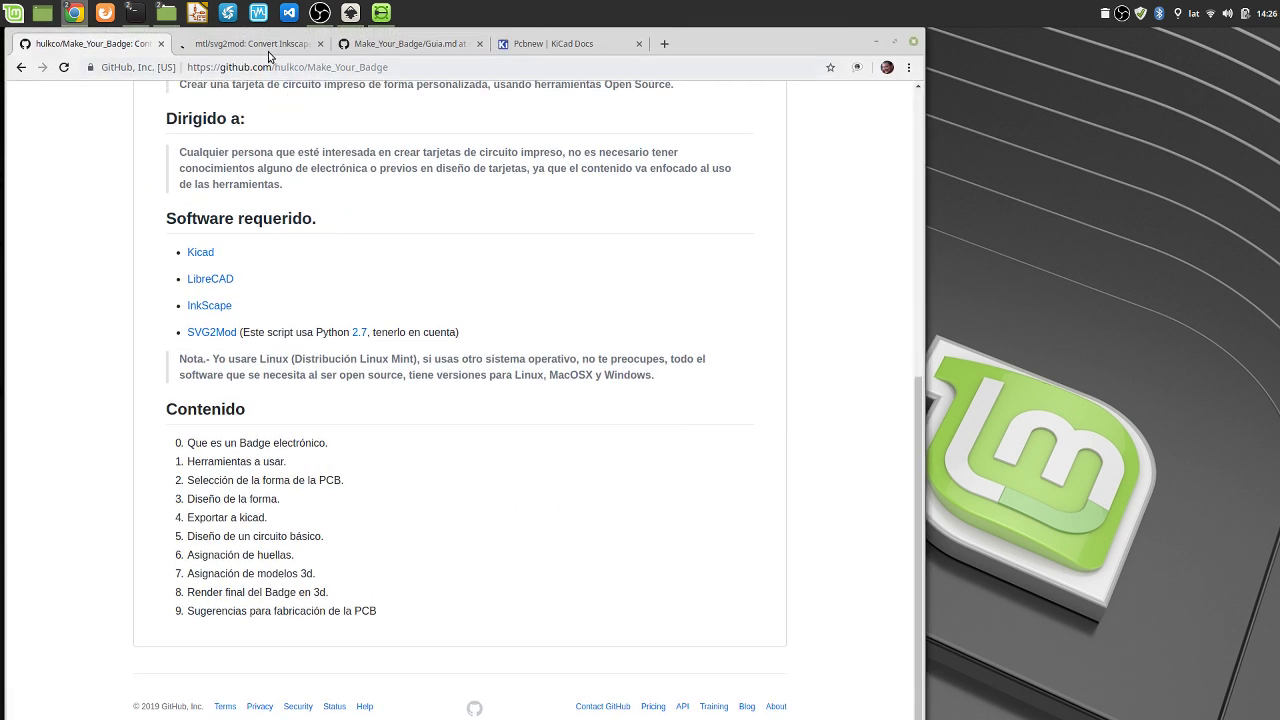
left_click(268, 48)
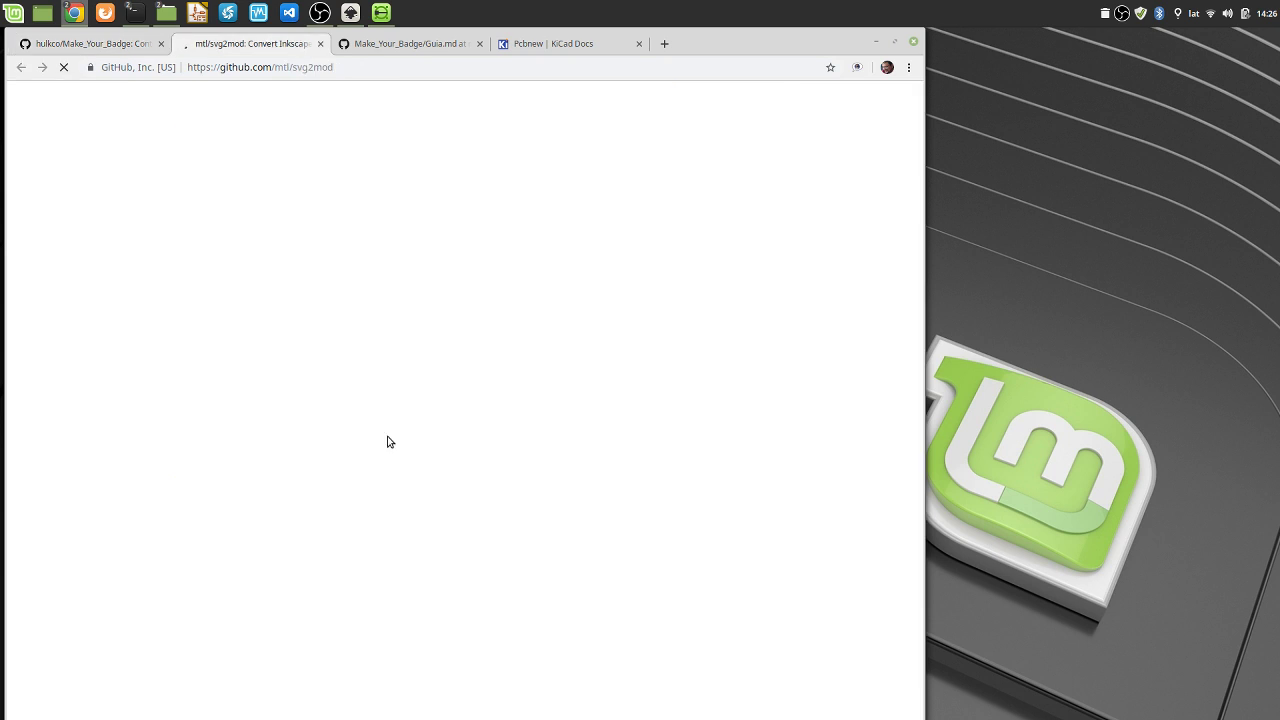
Examine the svg2mod README's Usage section, highlighting the script name and its input and output filename options
scroll(210, 418, "down", 2)
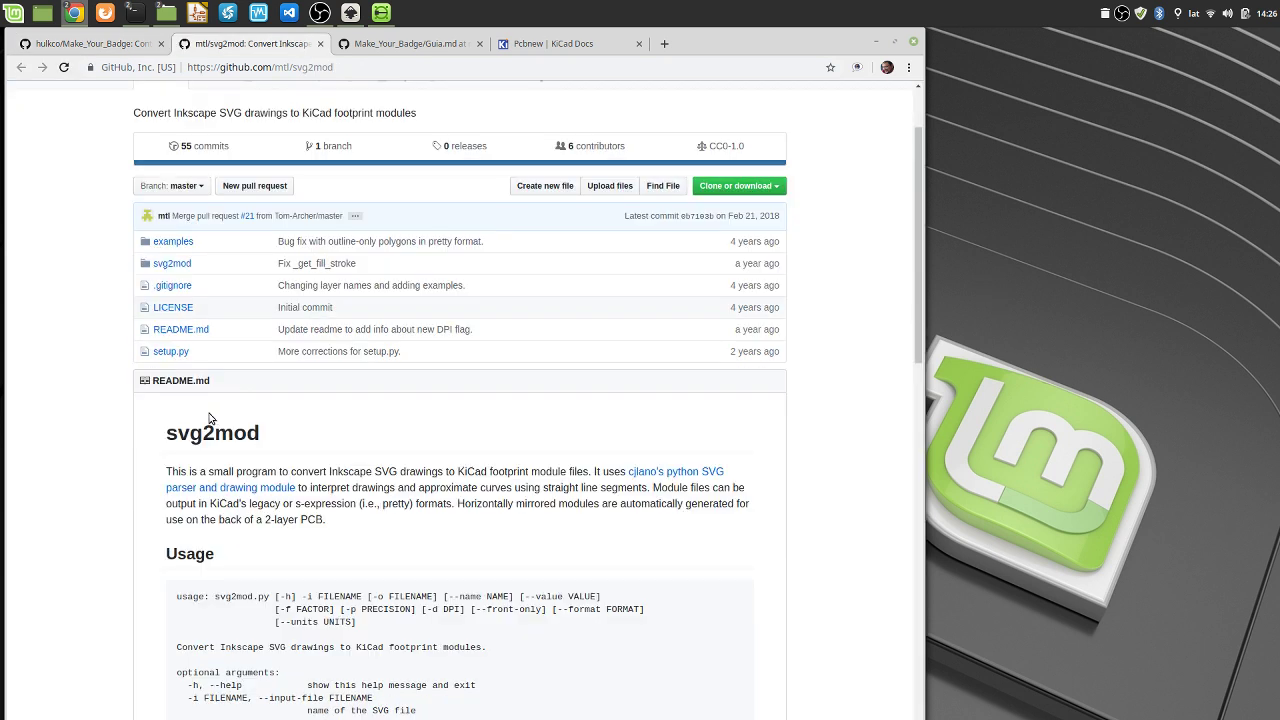
scroll(210, 418, "down", 6)
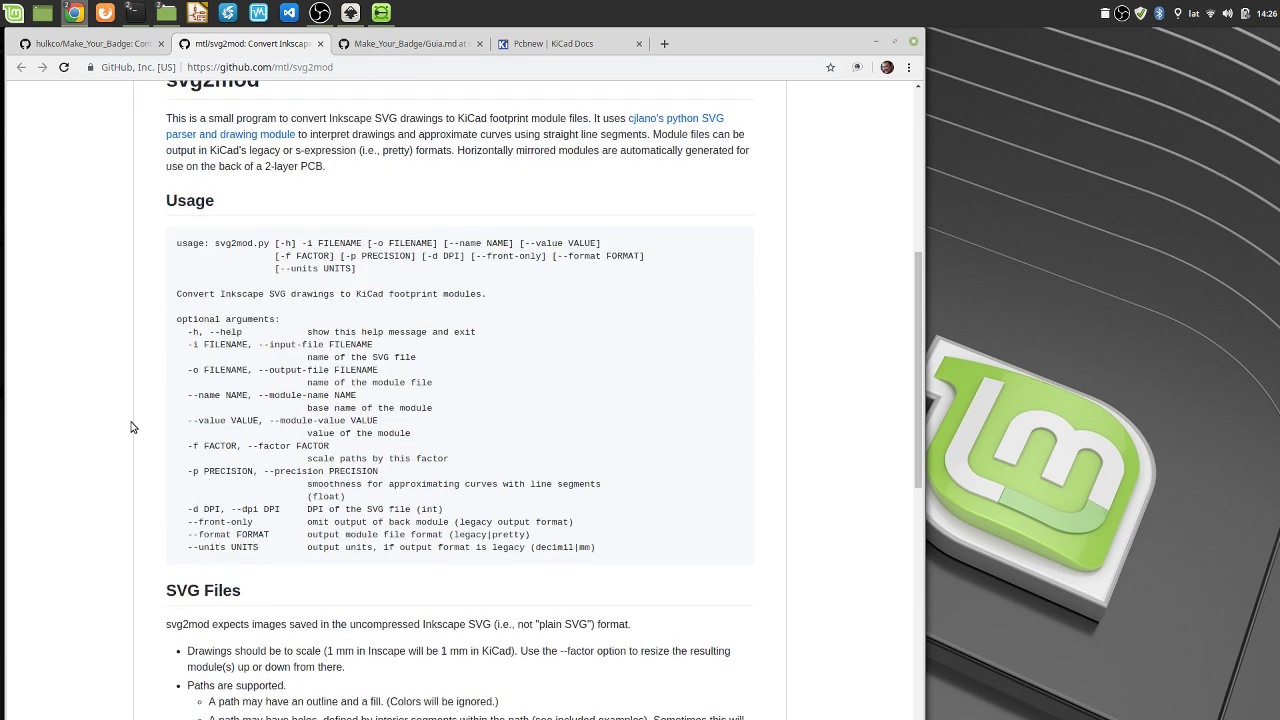
scroll(131, 427, "down", 1)
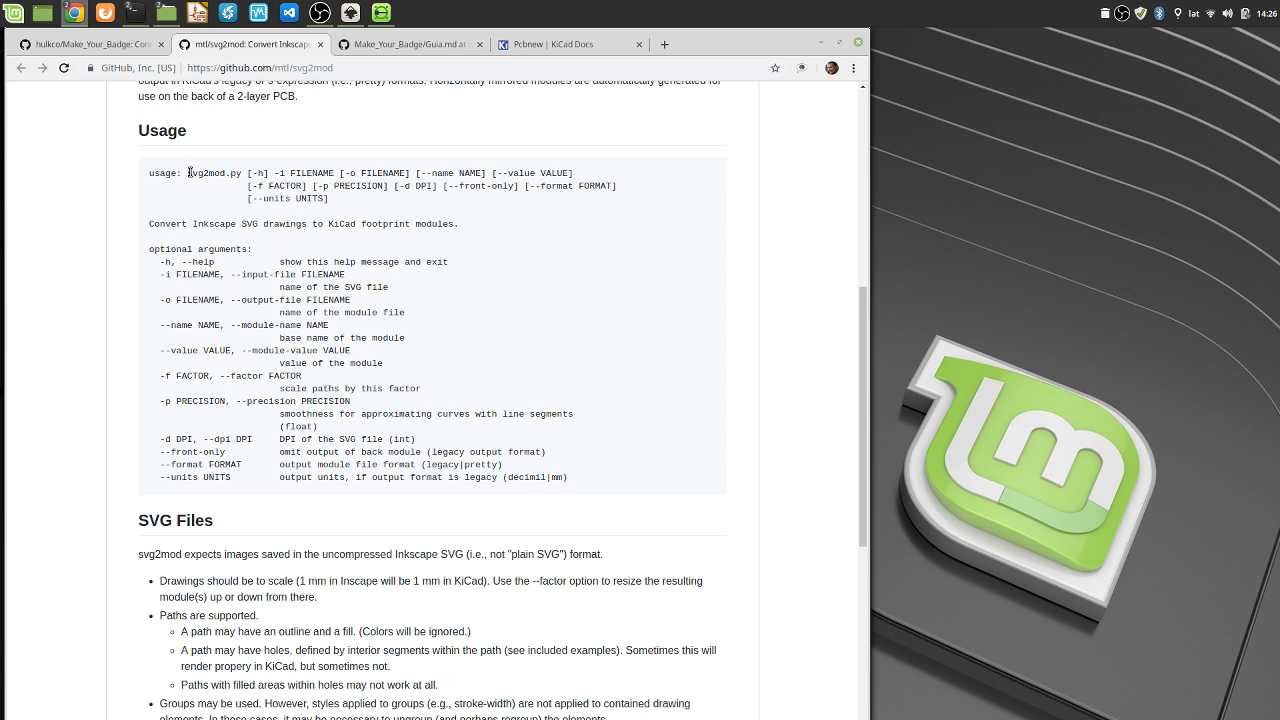
left_click_drag(188, 172, 244, 174)
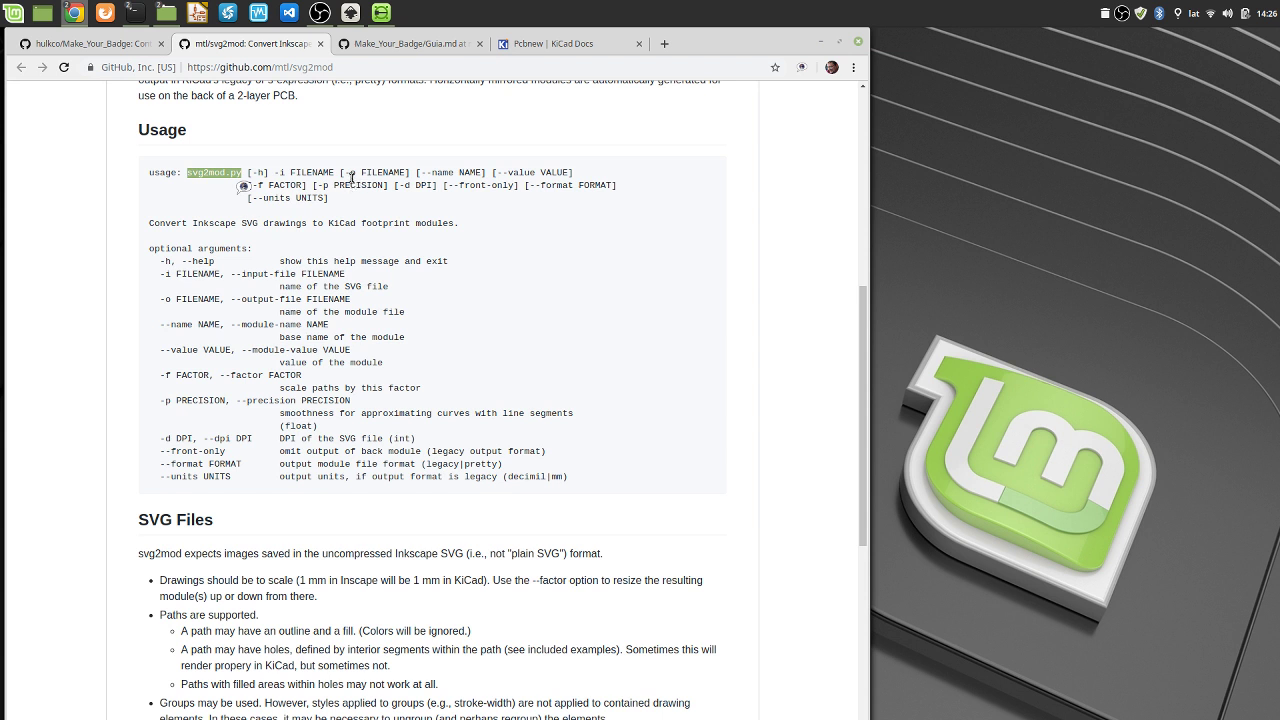
left_click_drag(345, 172, 363, 177)
left_click(260, 175)
left_click_drag(275, 172, 344, 175)
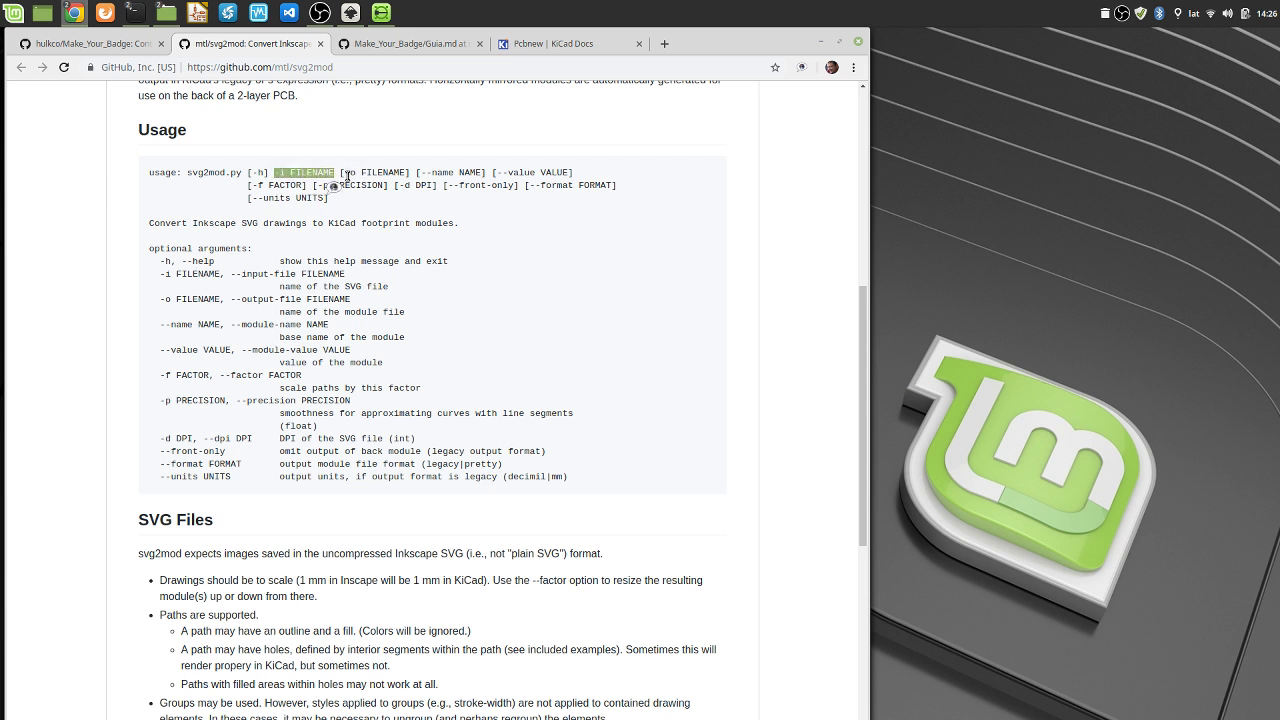
left_click(347, 174)
left_click_drag(359, 172, 405, 178)
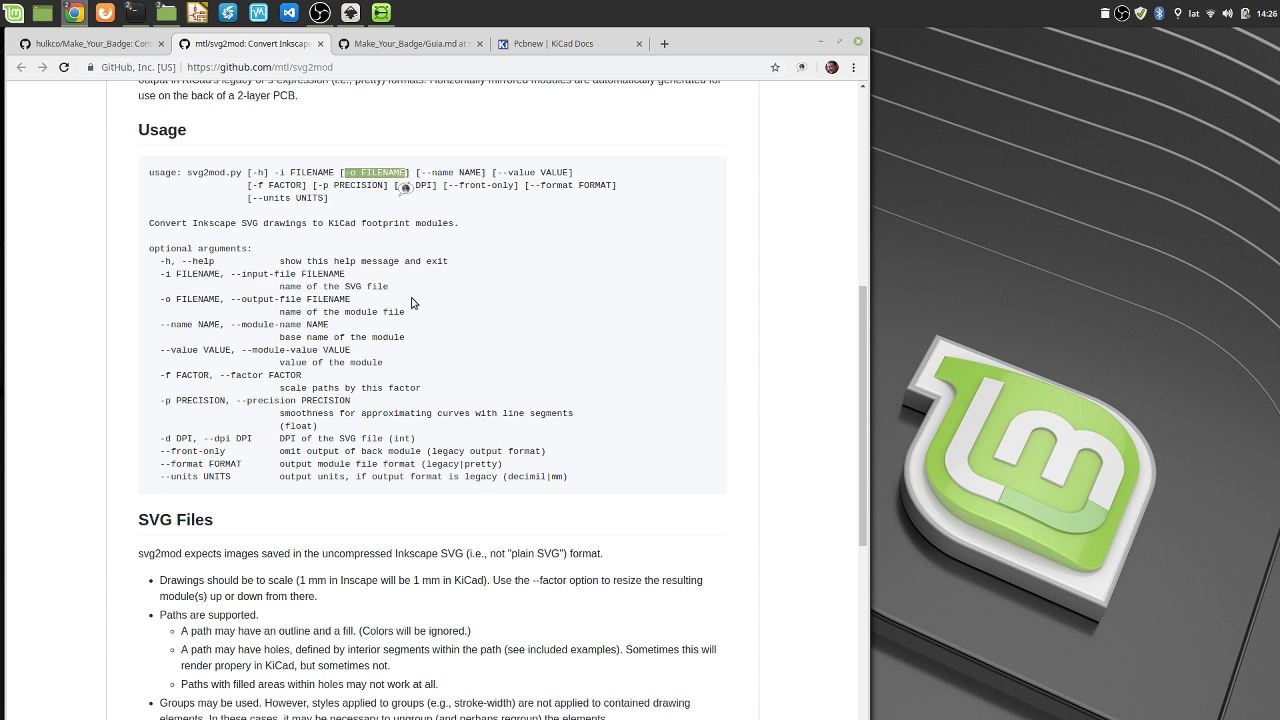
left_click(433, 172)
Read the svg2mod SVG file requirements and the Layers table, highlighting the Cu entry among the Inkscape layer names
scroll(450, 305, "down", 6)
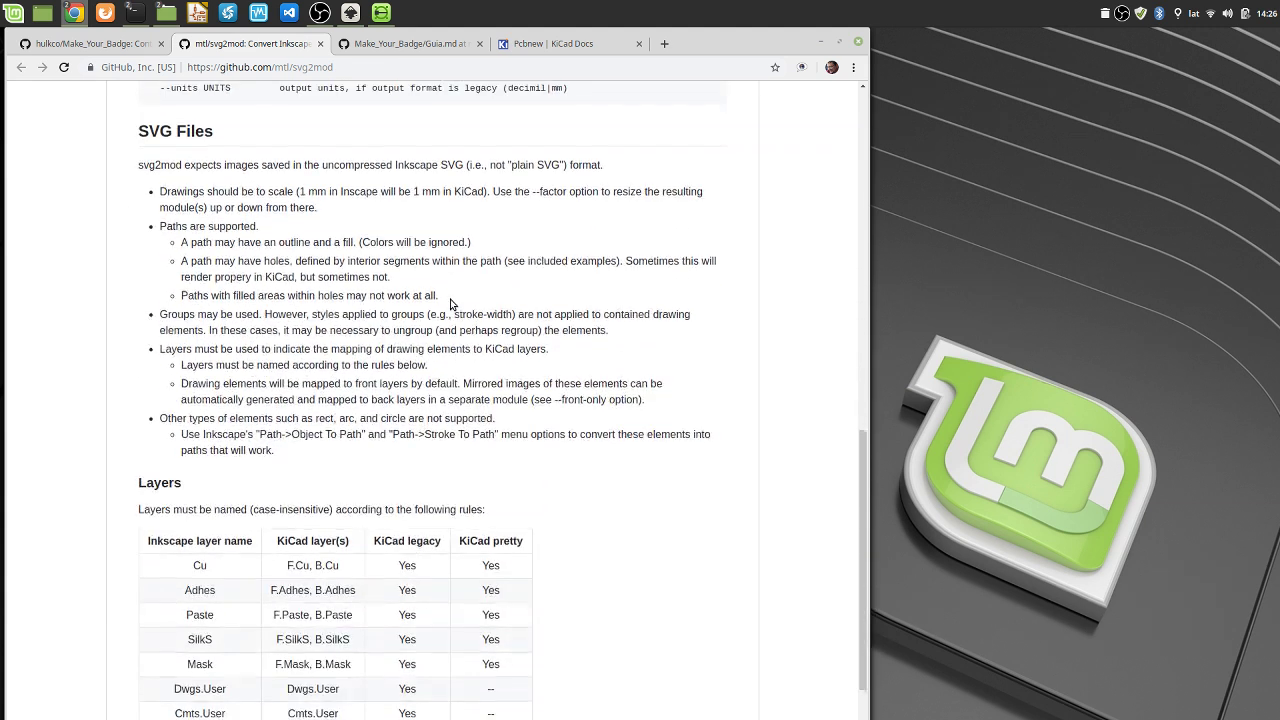
scroll(450, 305, "down", 1)
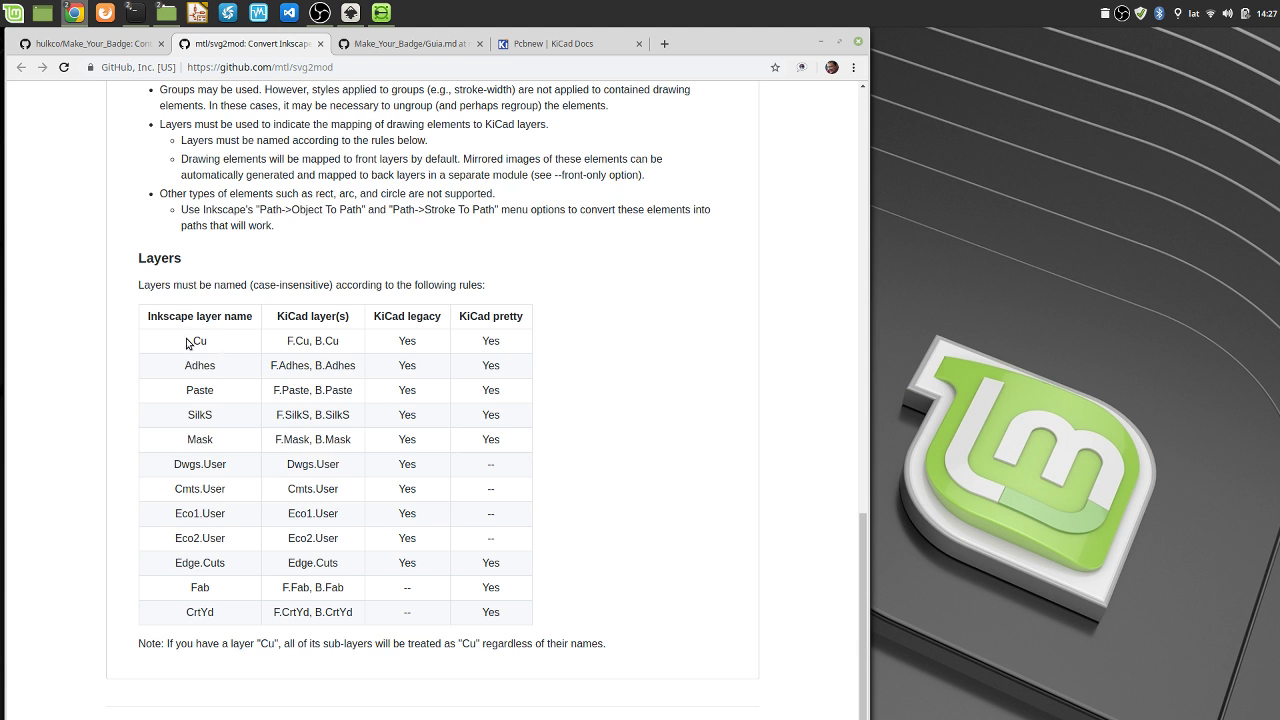
double_click(215, 346)
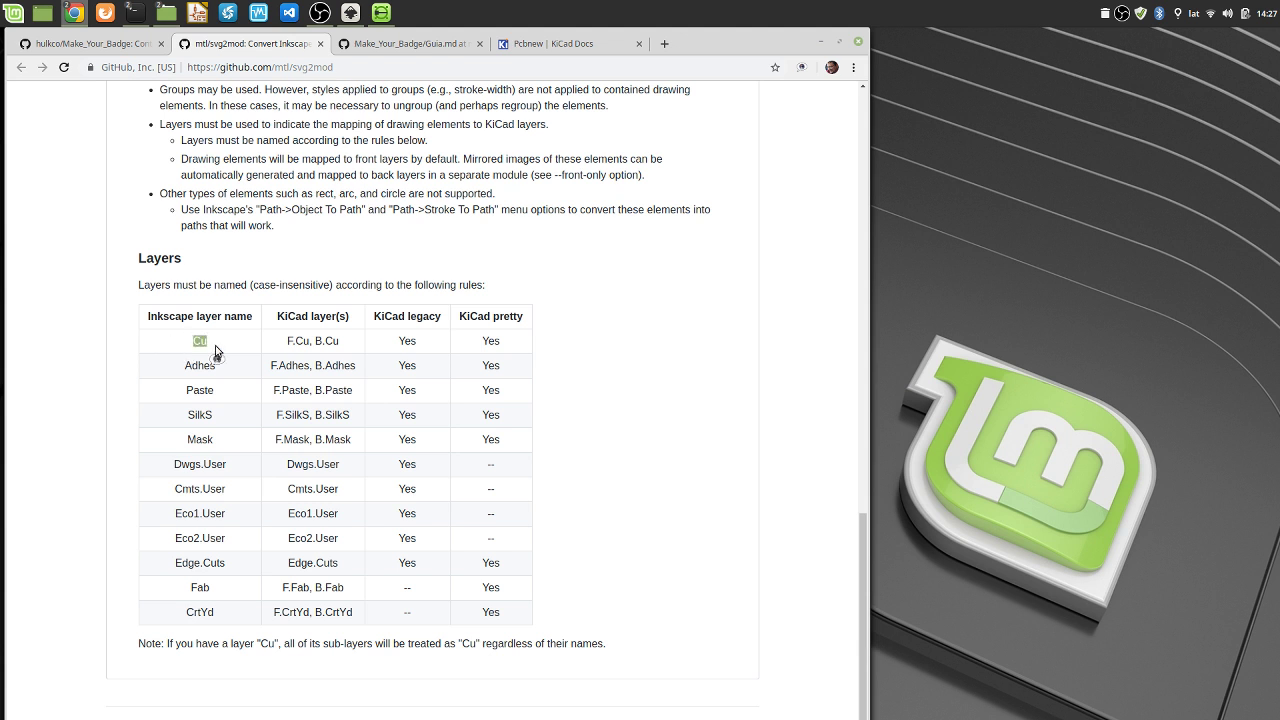
left_click(152, 350)
double_click(199, 344)
left_click(182, 340)
left_click_drag(194, 341, 219, 352)
left_click(196, 341)
left_click_drag(185, 341, 207, 343)
left_click(240, 374)
left_click_drag(172, 362, 211, 537)
left_click(181, 494)
double_click(196, 341)
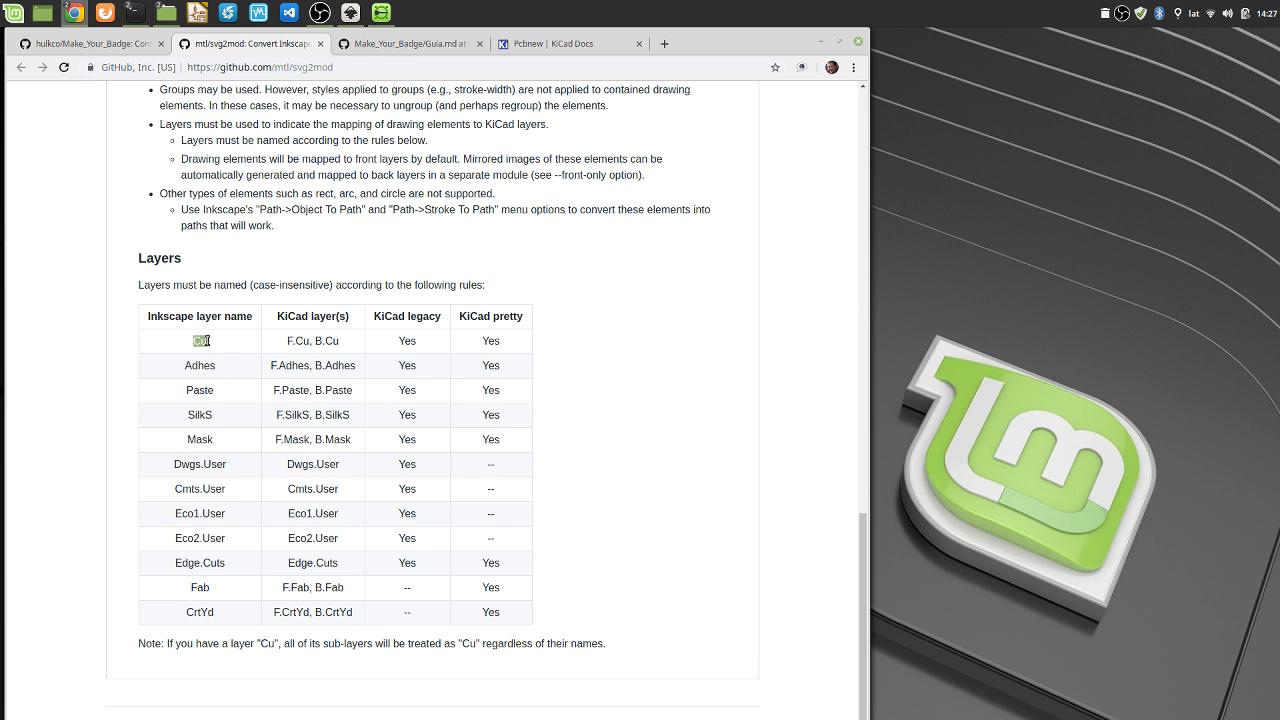
Highlight the SilkS, Mask and Edge.Cuts entries in the Inkscape layer name column to examine their naming
left_click(190, 413)
left_click_drag(190, 413, 211, 415)
left_click(184, 443)
left_click_drag(187, 439, 212, 440)
left_click(137, 452)
left_click_drag(176, 562, 226, 566)
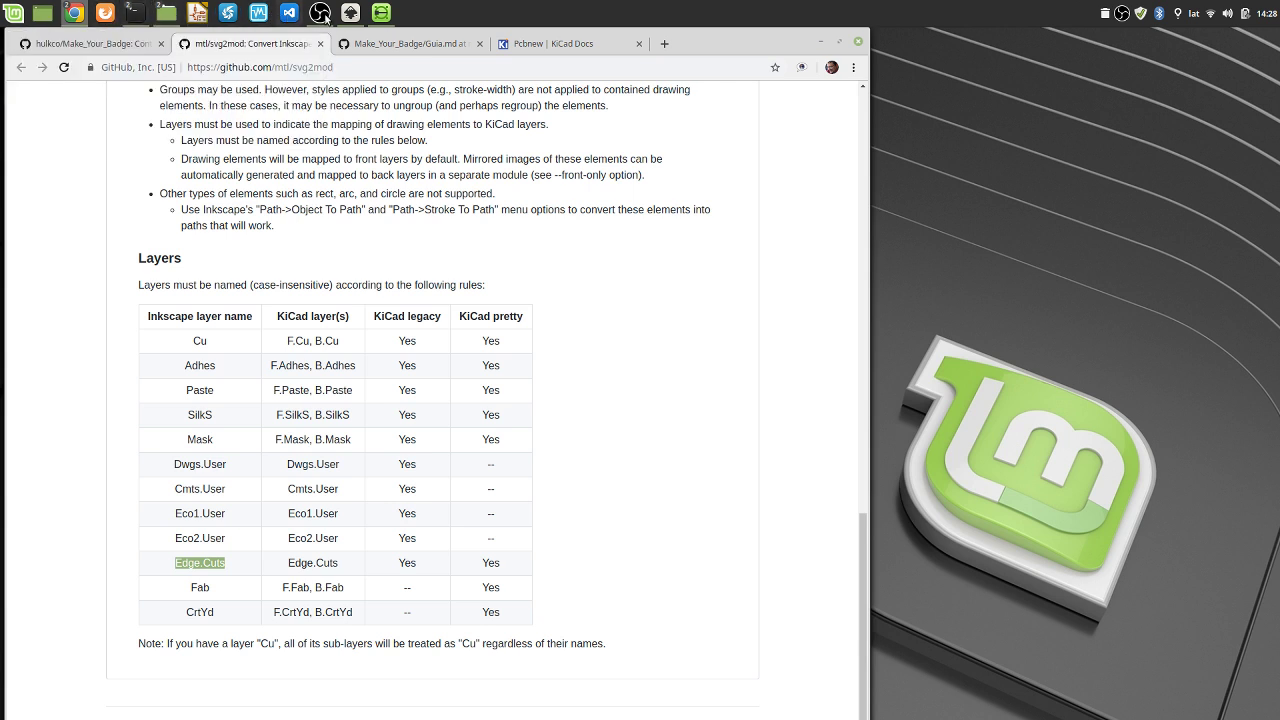
Switch to Inkscape and open drawing.svg from the KiCad_Badge images folder
mouse_move(322, 14)
left_click(357, 100)
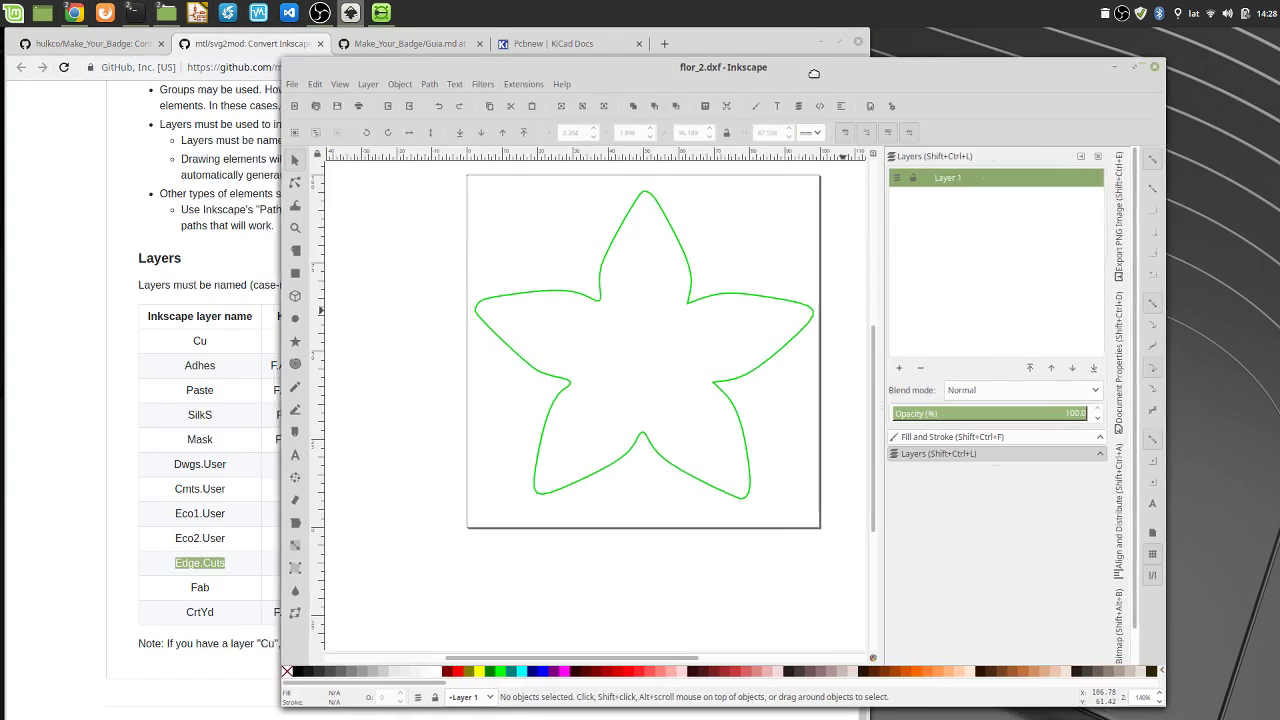
left_click_drag(814, 73, 923, 42)
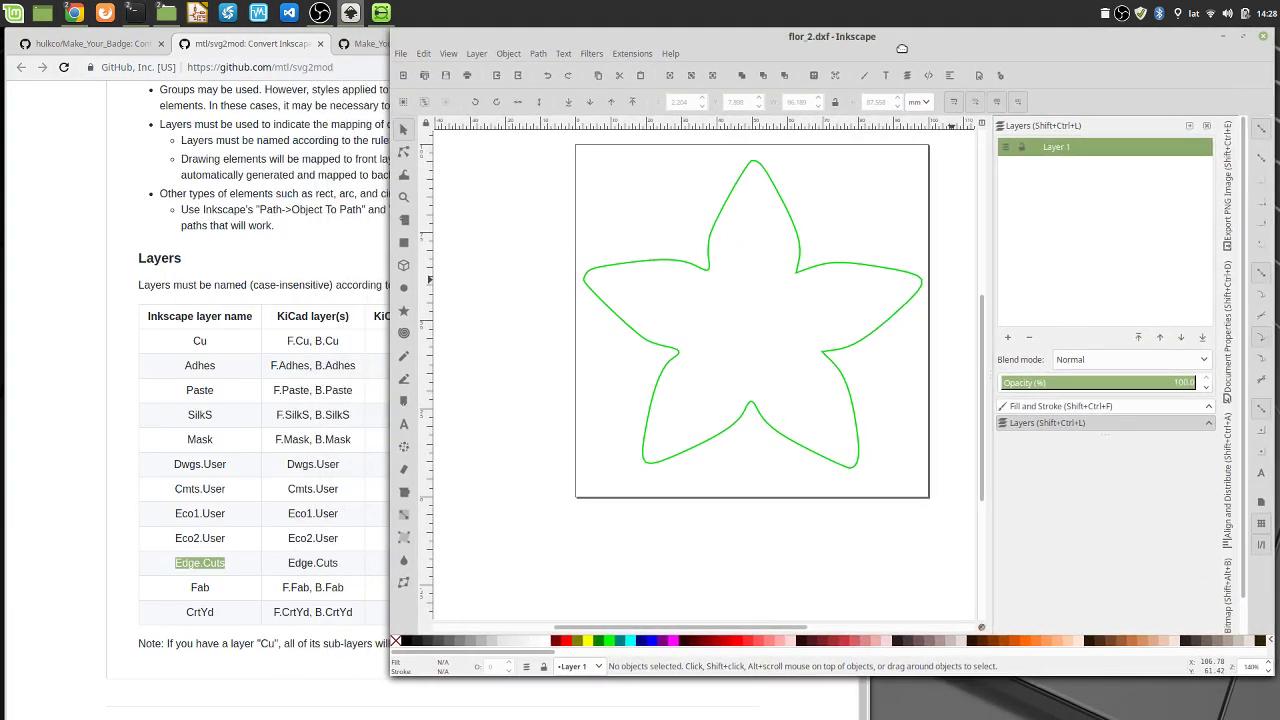
left_click(400, 54)
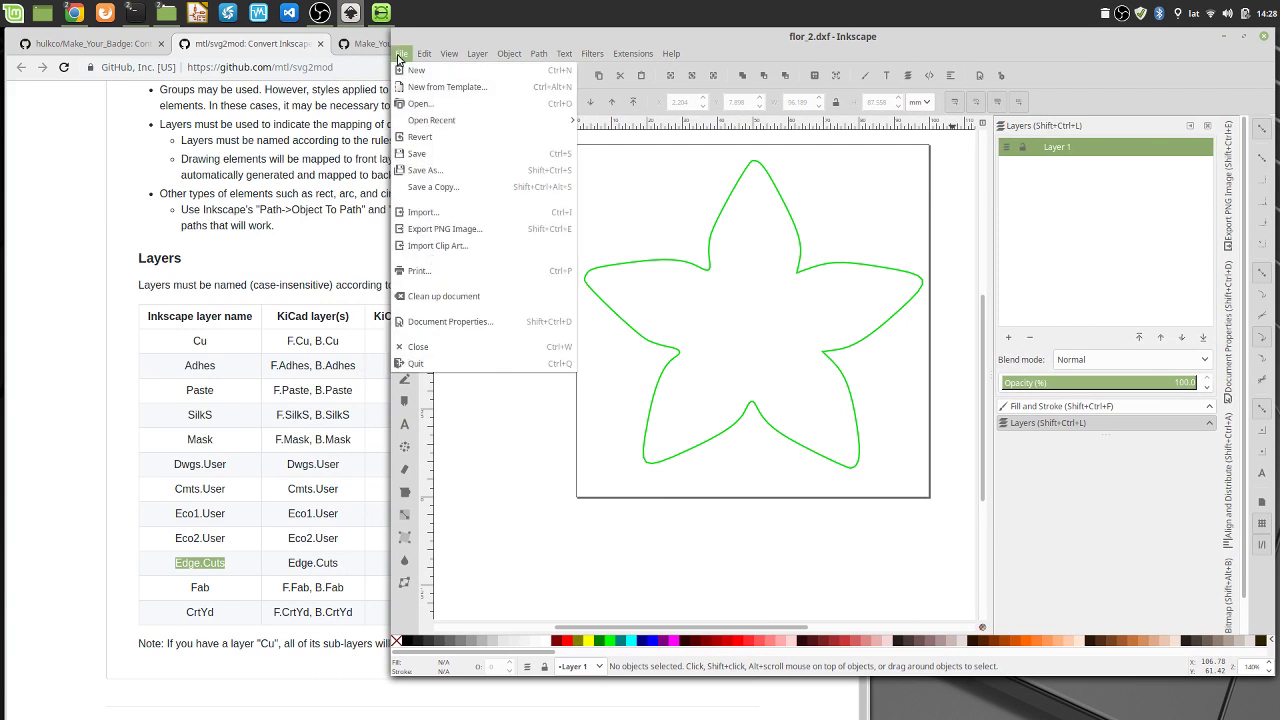
left_click(436, 108)
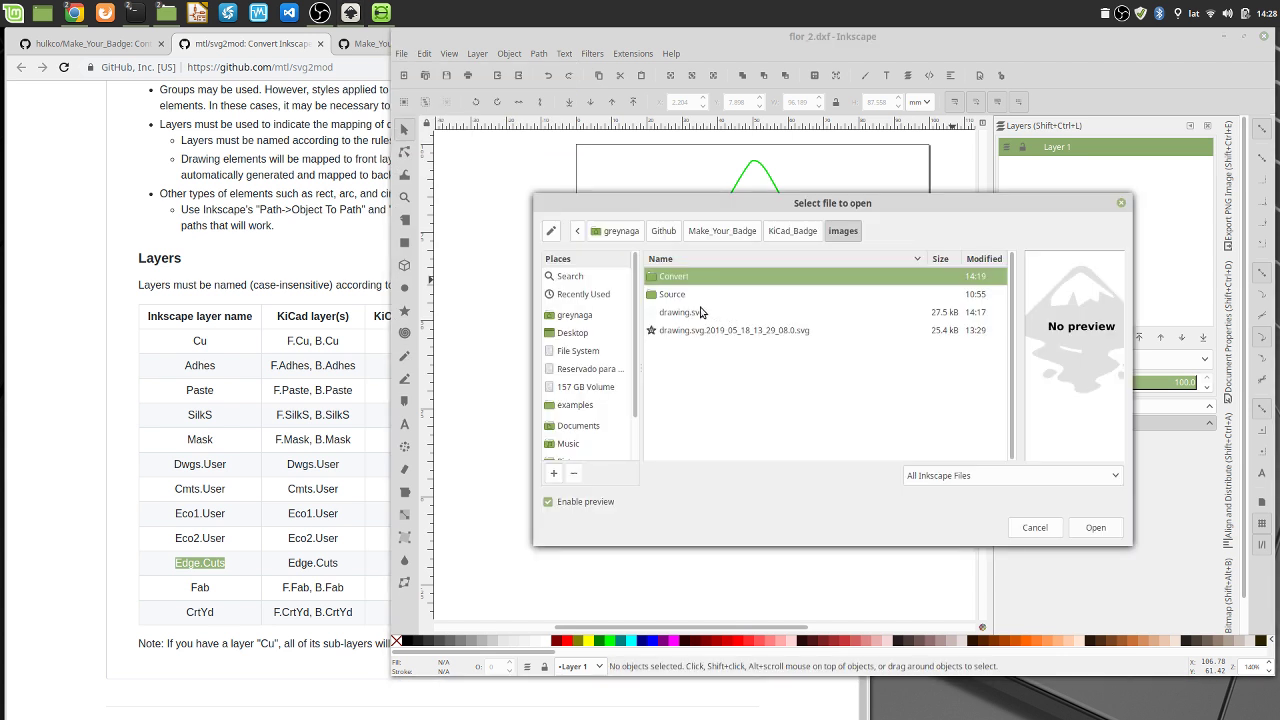
left_click(695, 313)
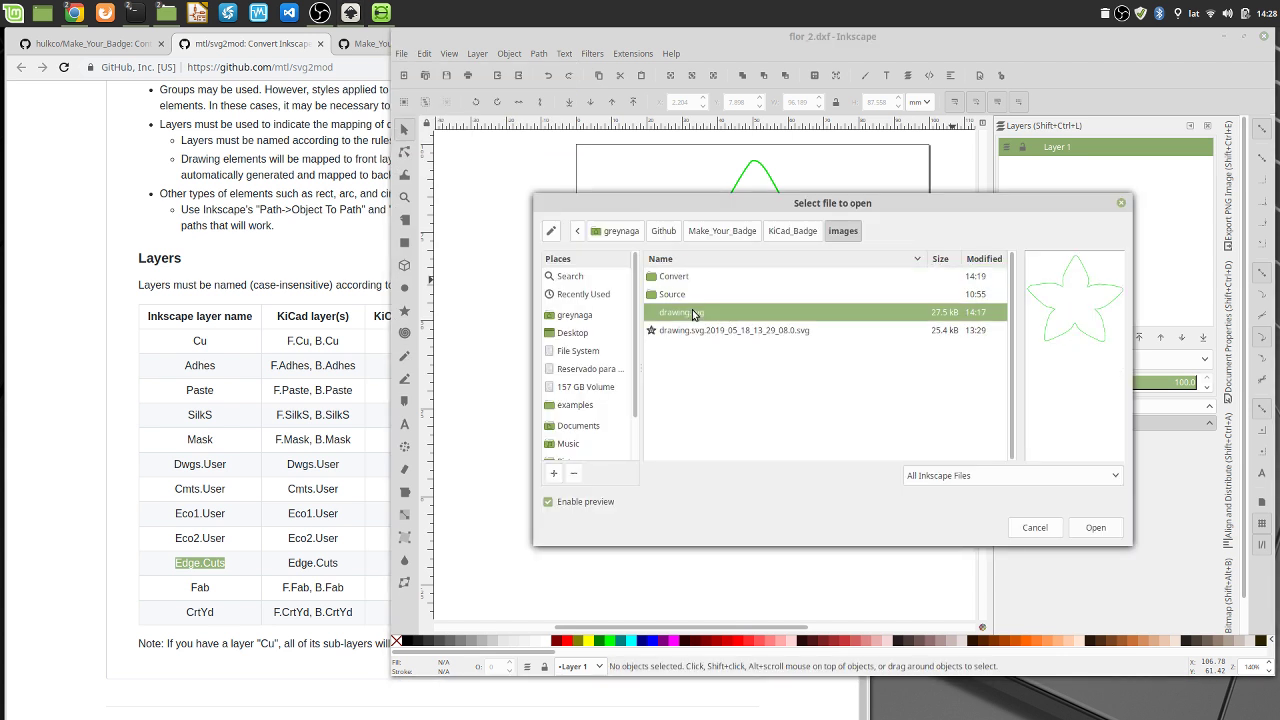
left_click(1096, 528)
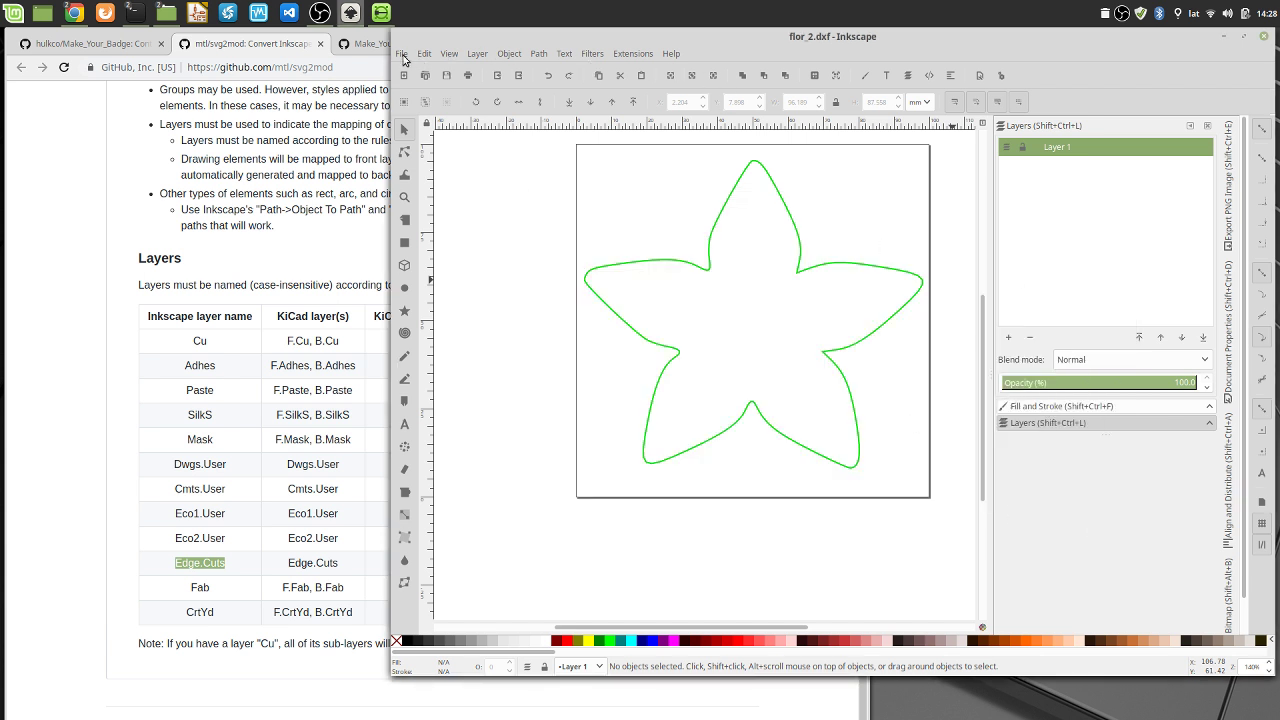
Close the flor_2.dxf document without saving it, keeping drawing.svg open
mouse_move(518, 41)
left_mouse_down()
mouse_move(478, 52)
mouse_move(505, 47)
left_mouse_up()
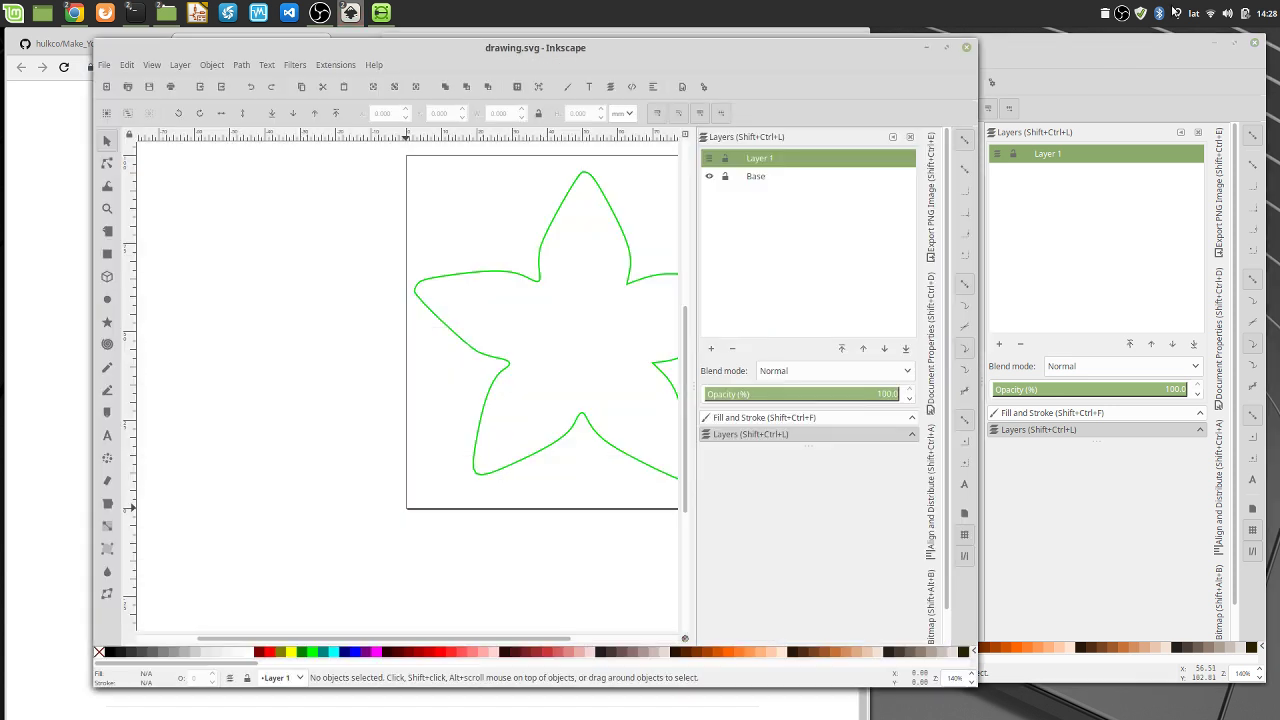
left_click(1145, 47)
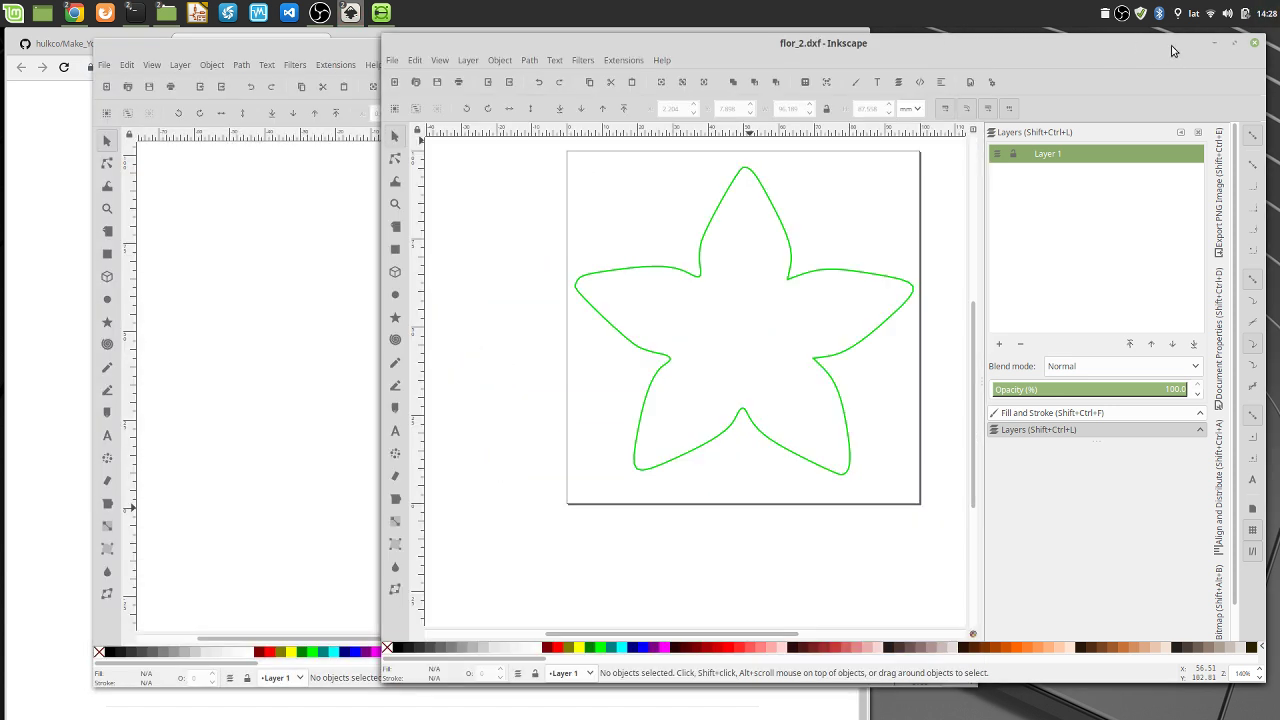
left_click(1256, 45)
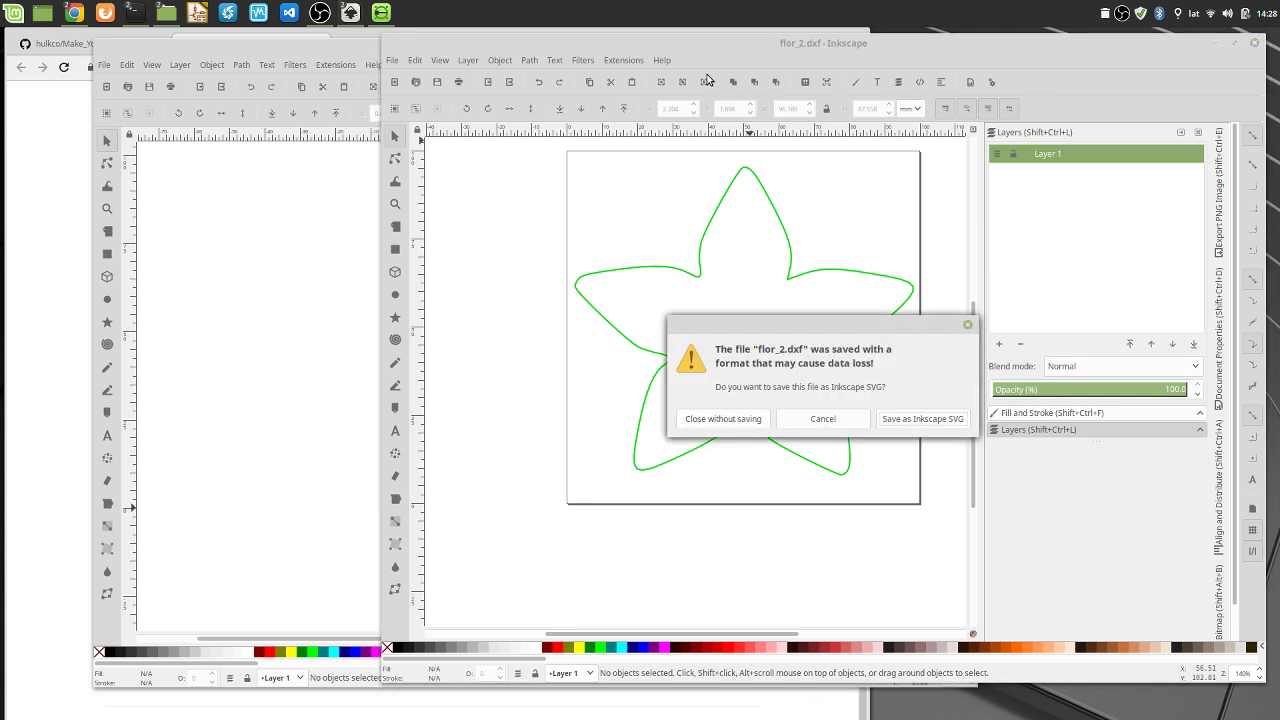
left_click(731, 426)
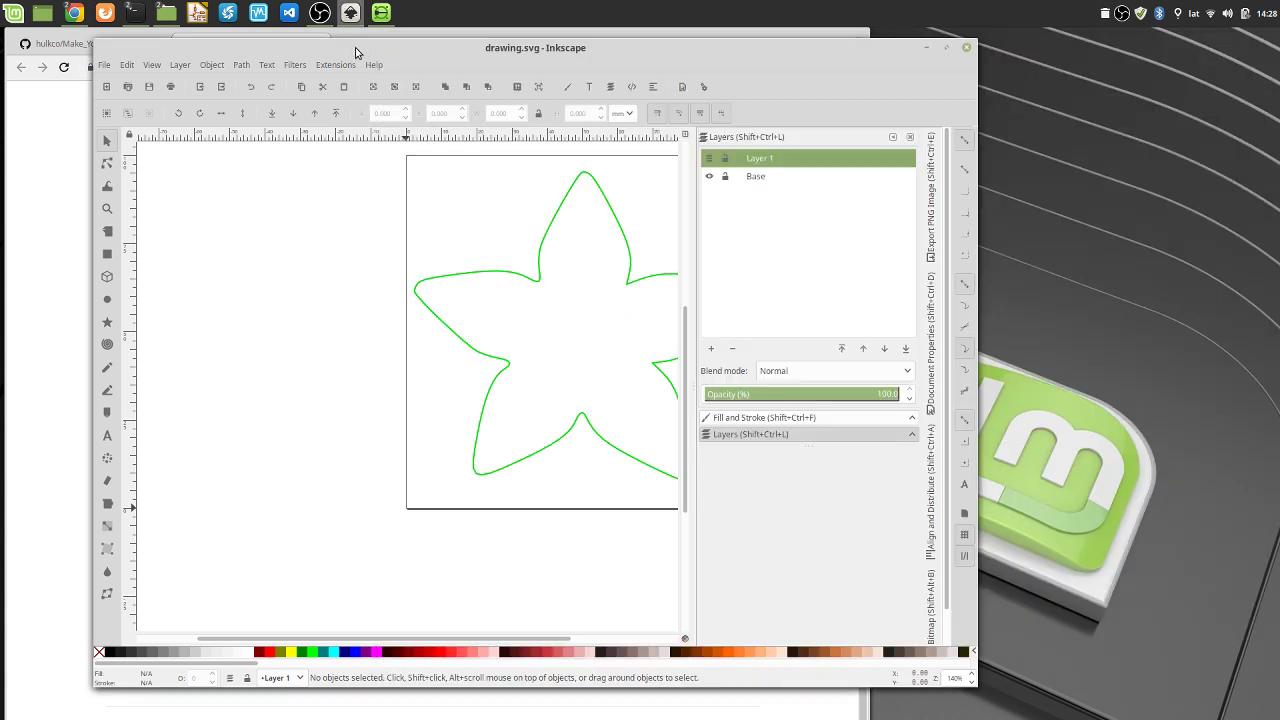
Hide the green flower outline's Layer 1 and delete that layer from drawing.svg
left_click_drag(355, 47, 494, 54)
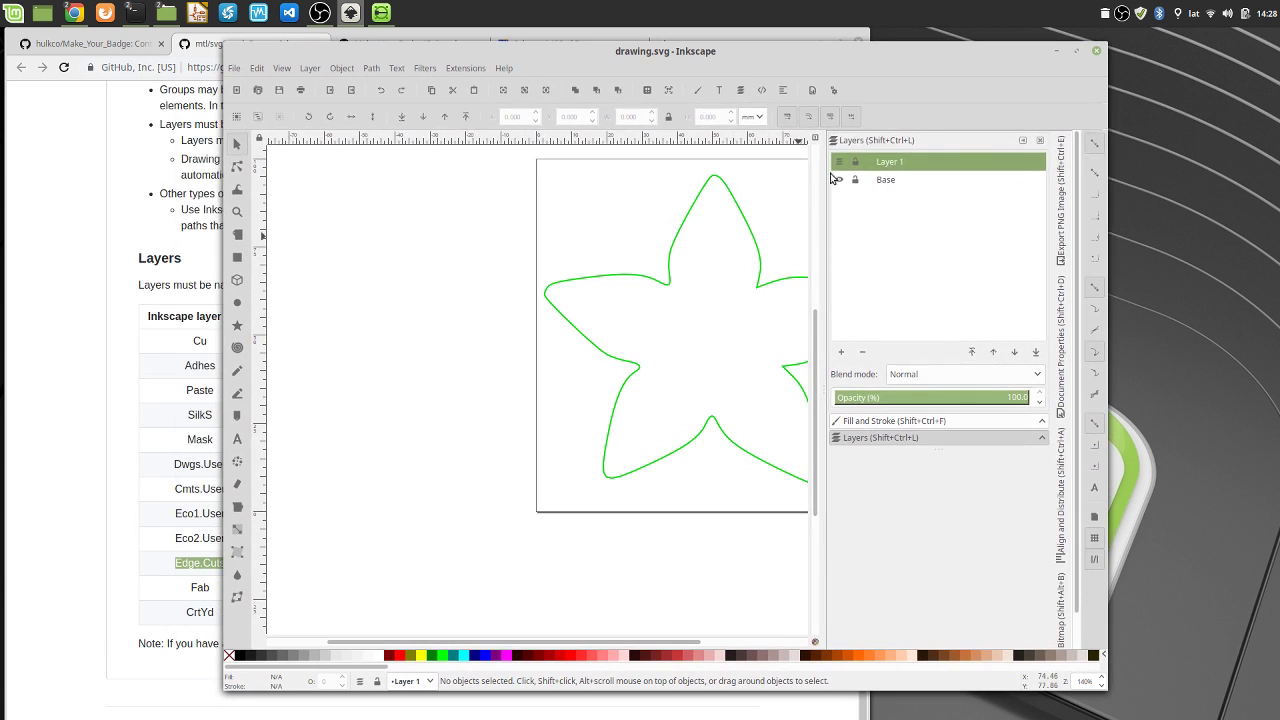
left_click(839, 162)
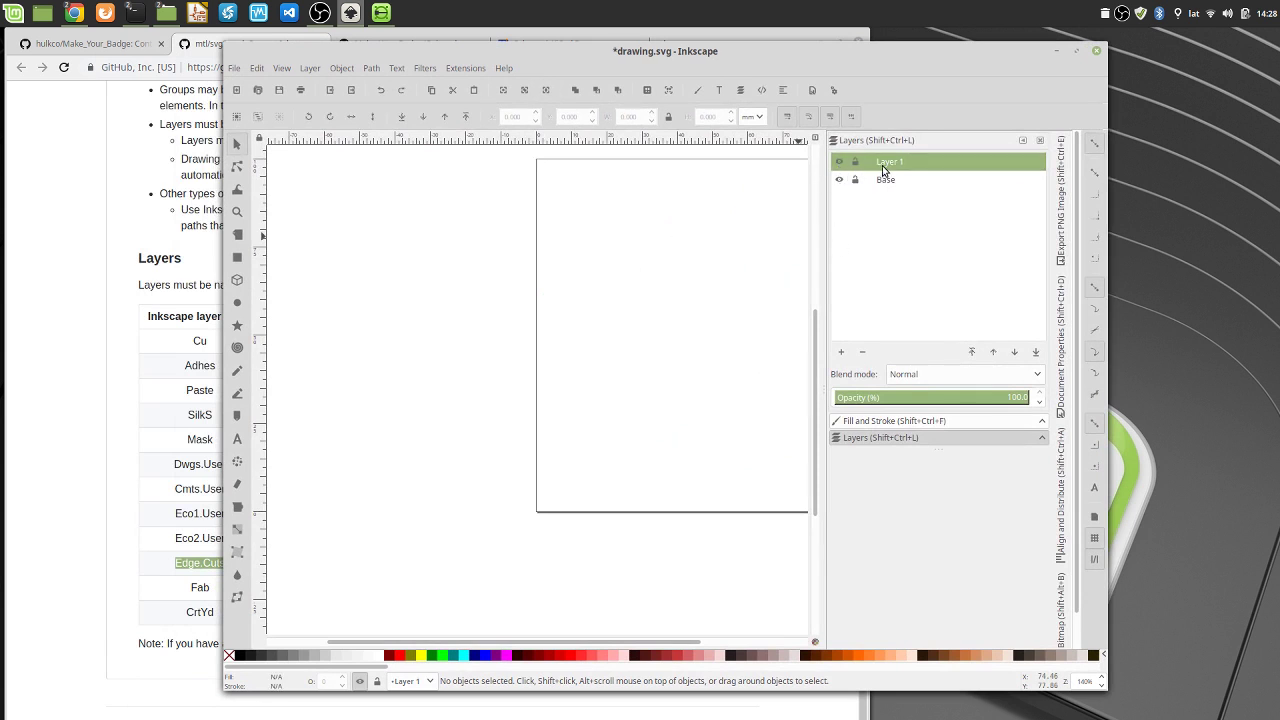
left_click(862, 352)
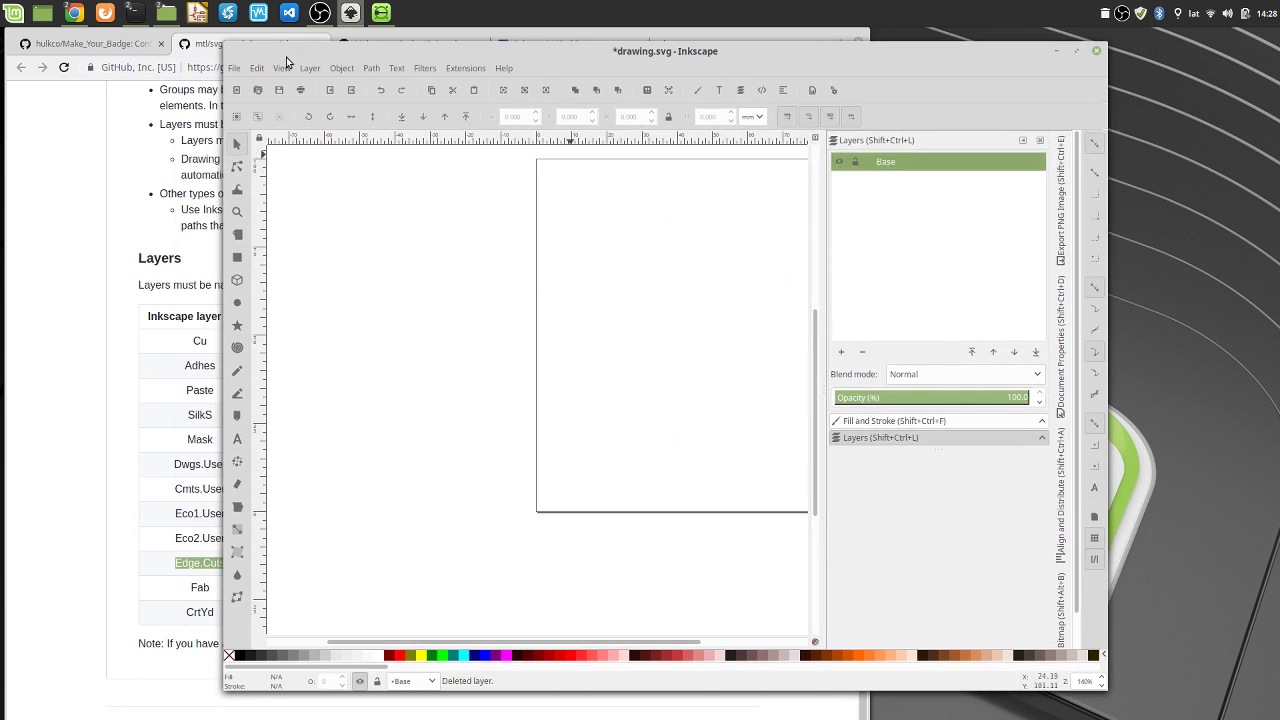
left_click(235, 69)
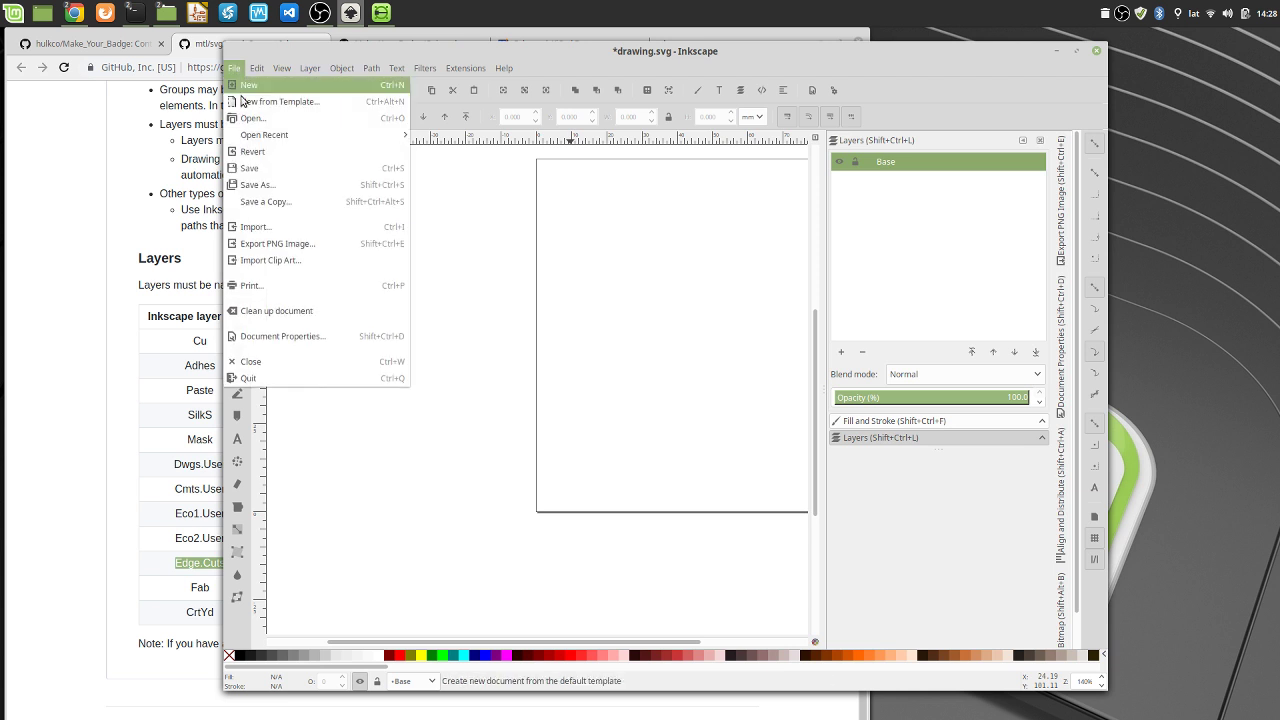
left_click(296, 186)
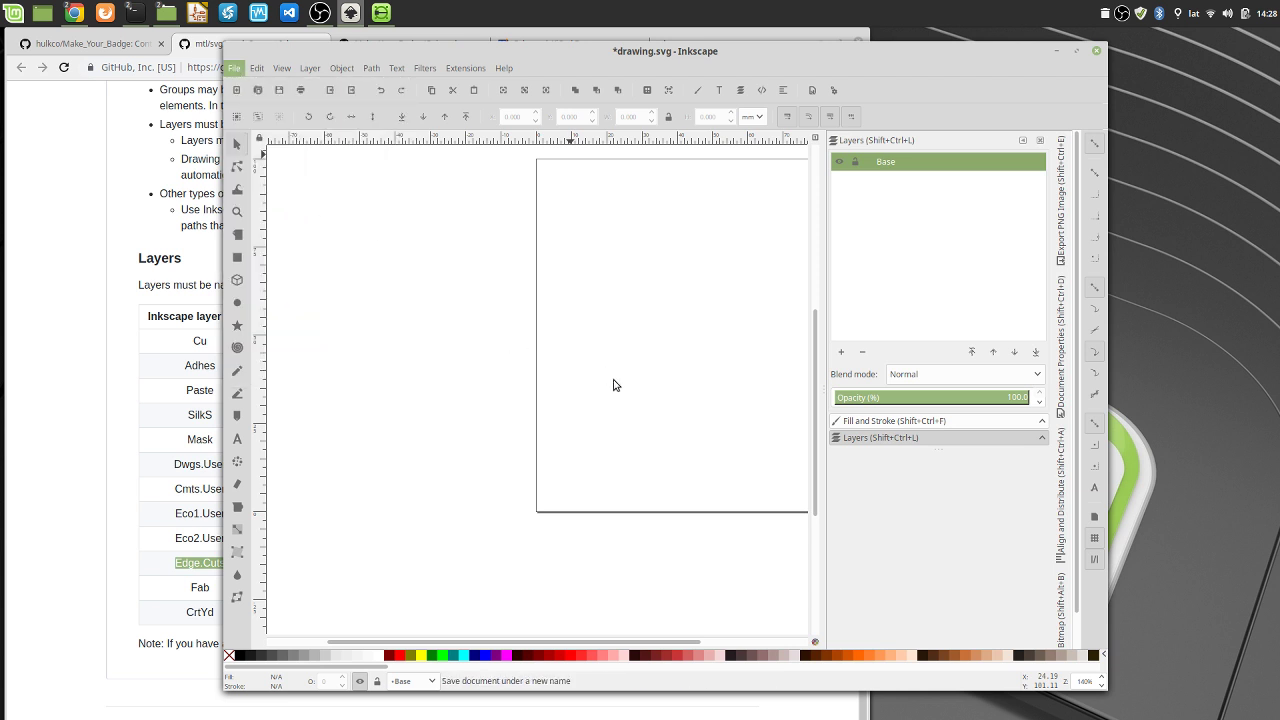
key("Right")
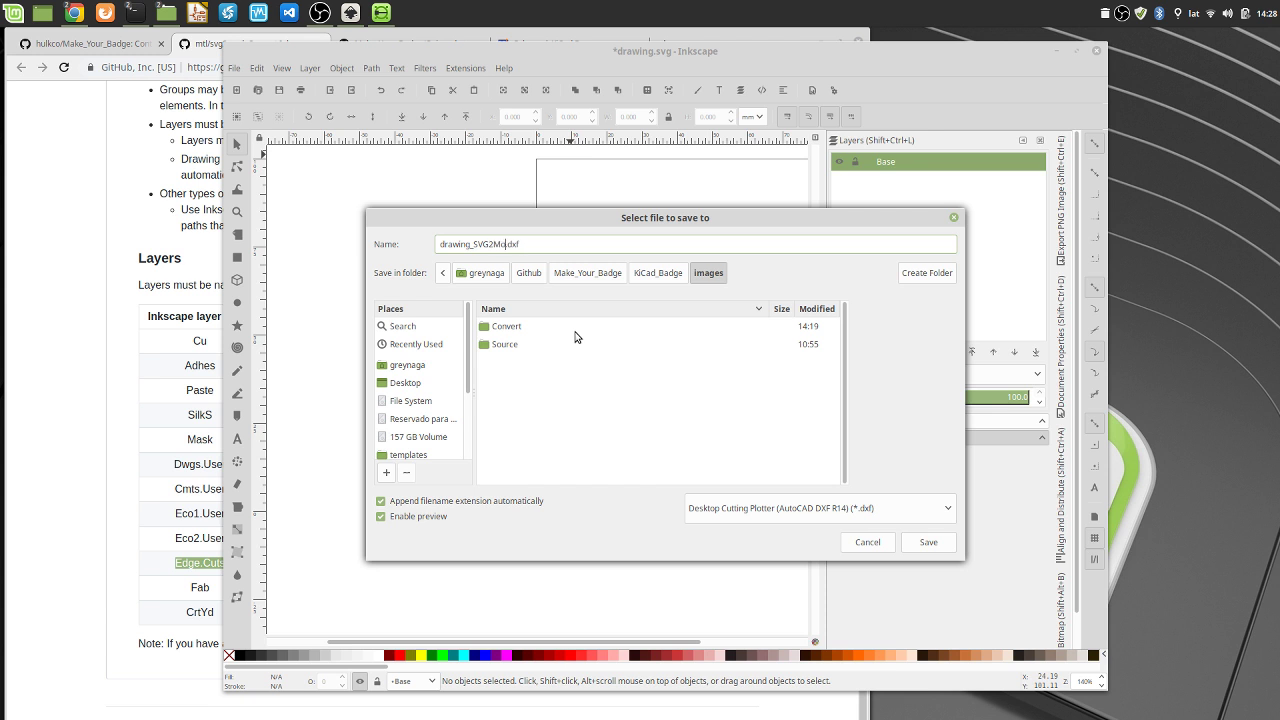
left_click(917, 541)
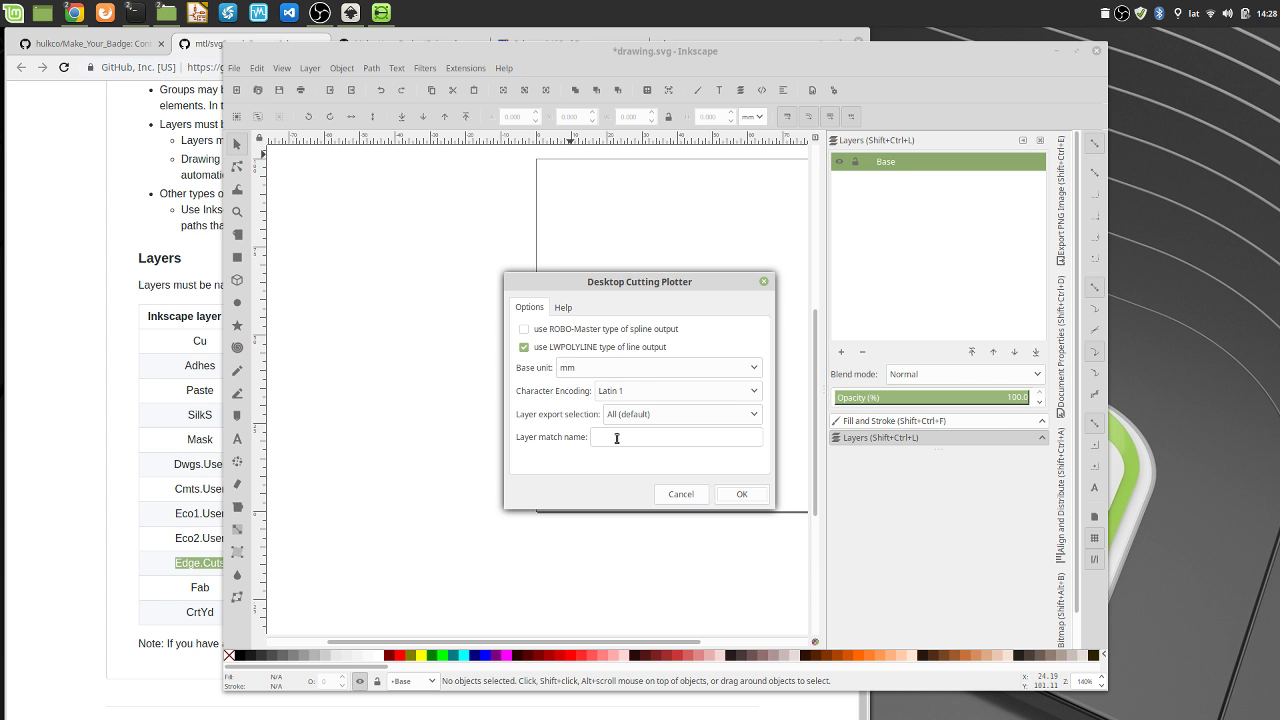
left_click(764, 281)
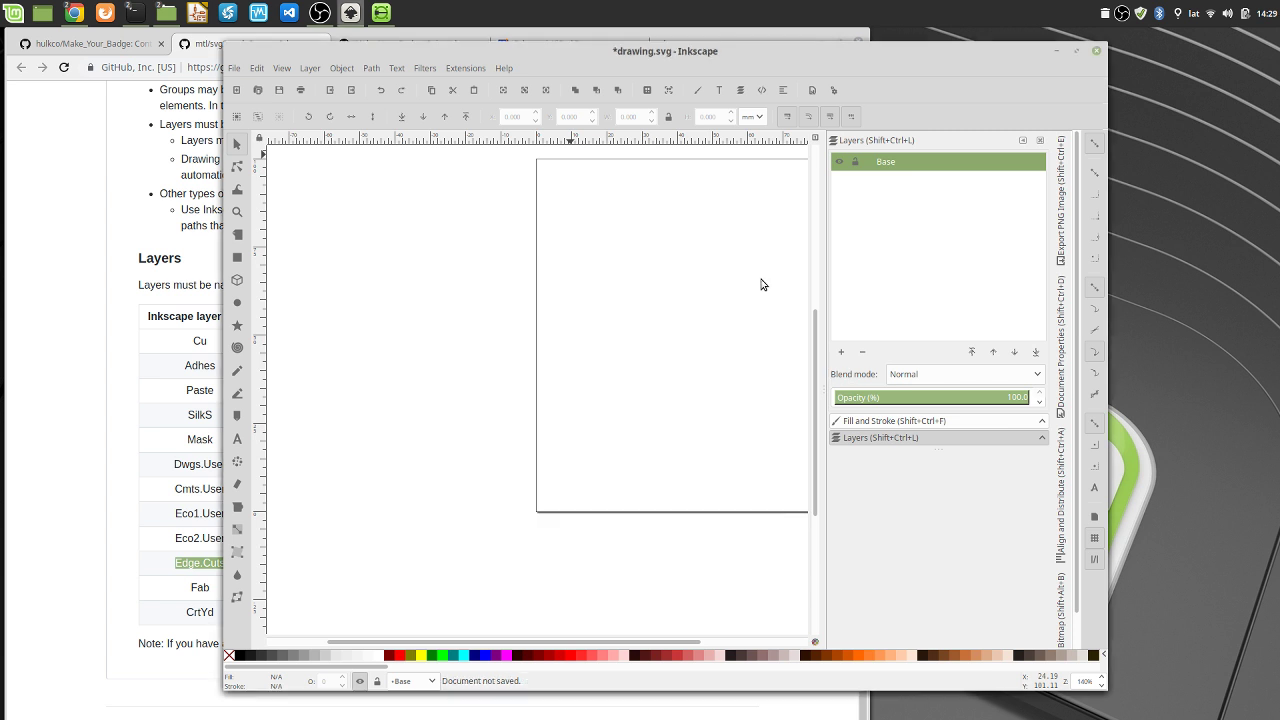
Save drawing.svg under its existing name and make the Base layer with the adafruit logos visible
left_click(233, 68)
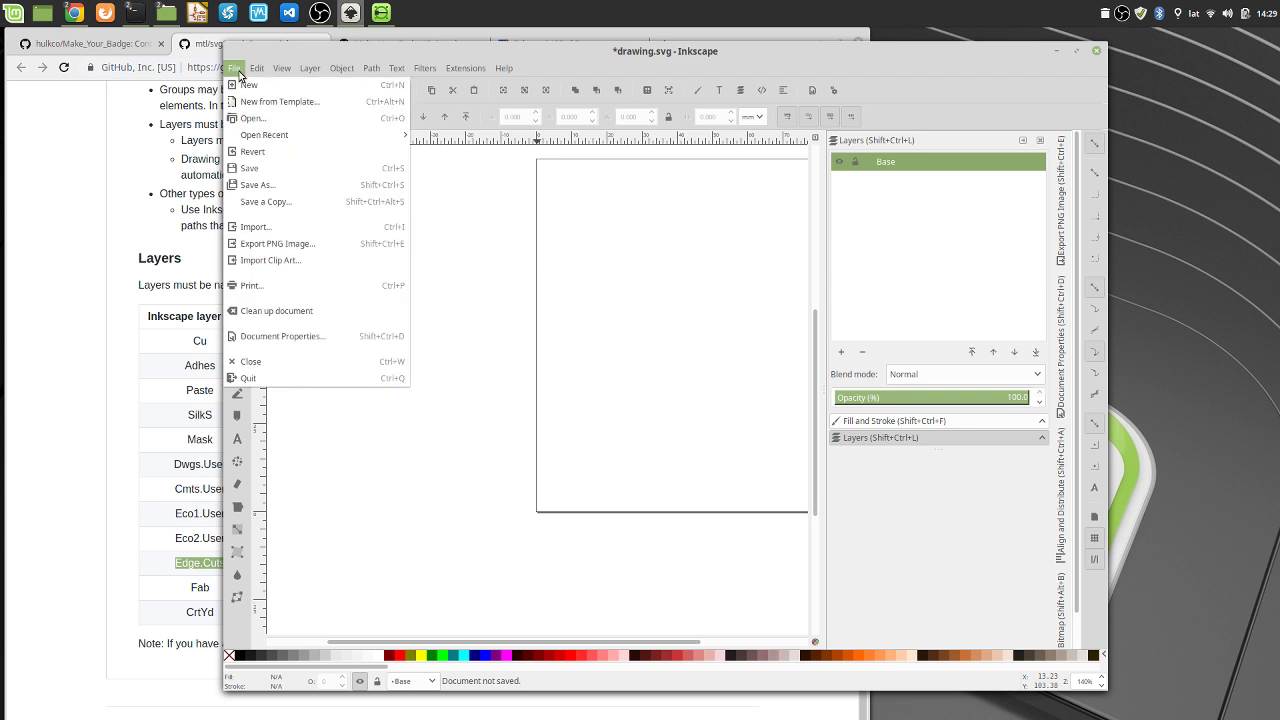
left_click(255, 168)
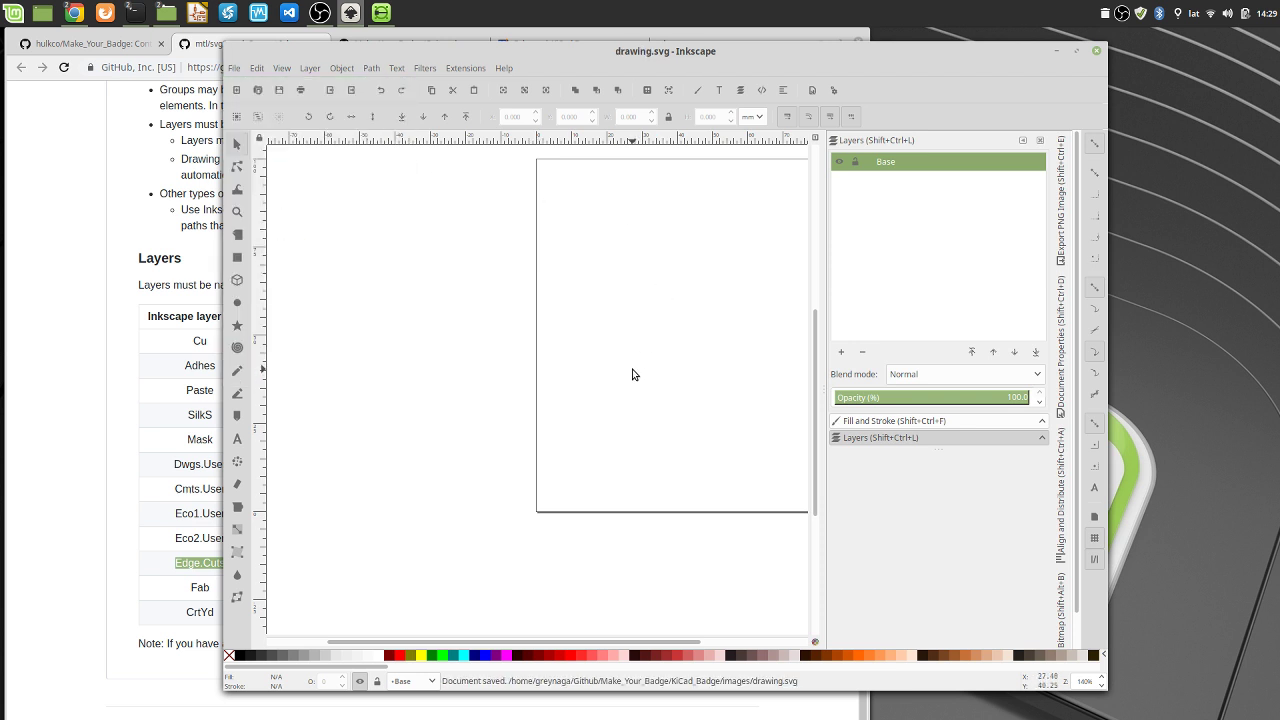
scroll(663, 286, "right", 2)
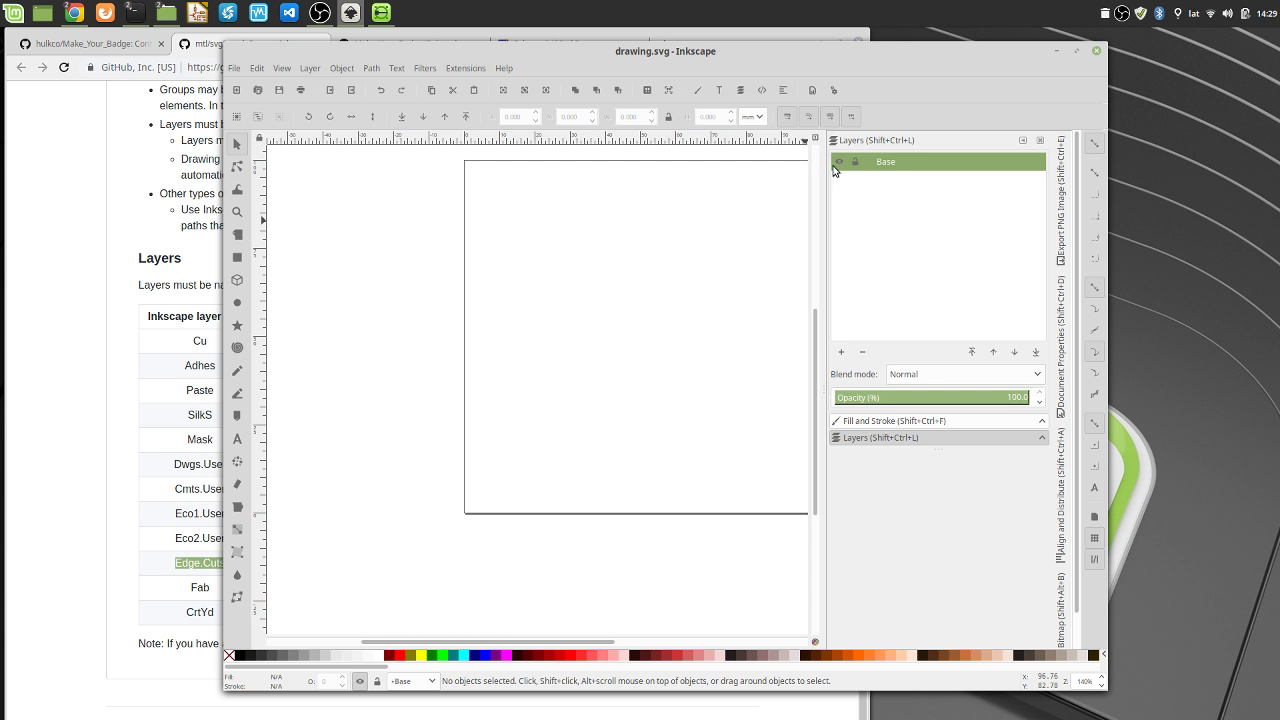
left_click(838, 163)
scroll(714, 271, "right", 2)
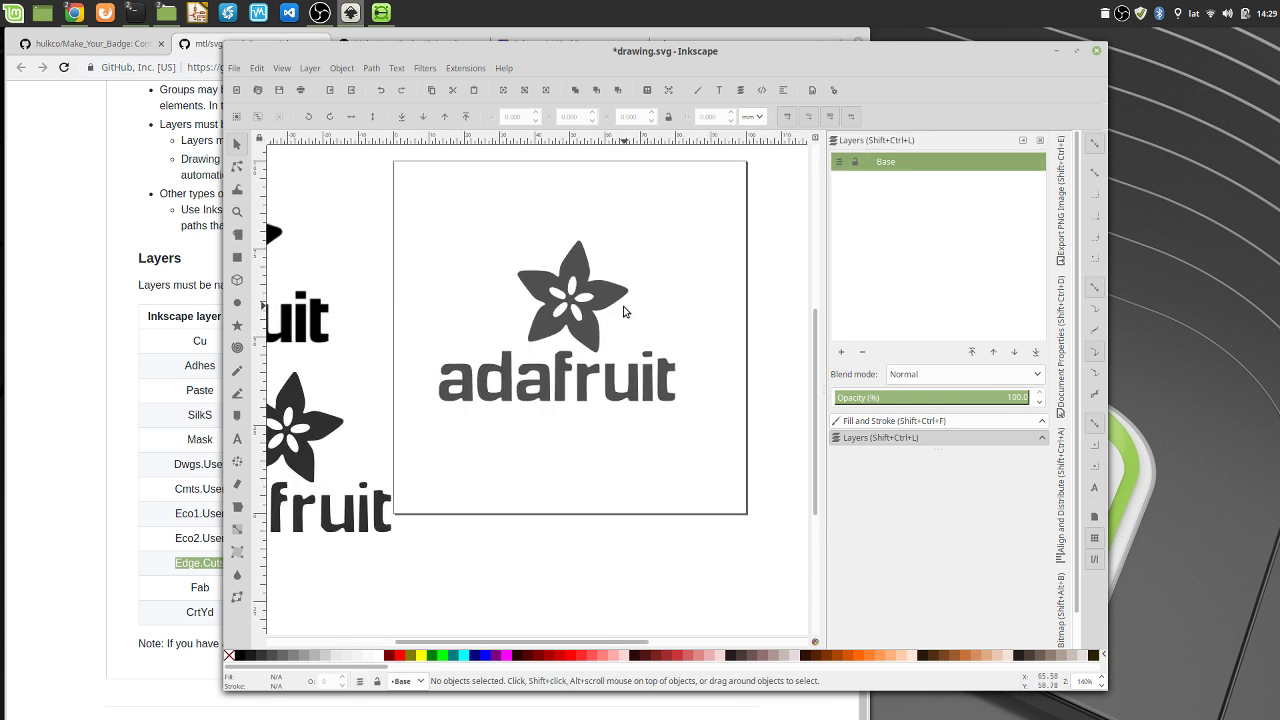
scroll(623, 312, "down", 4, "ctrl")
scroll(606, 371, "up", 3)
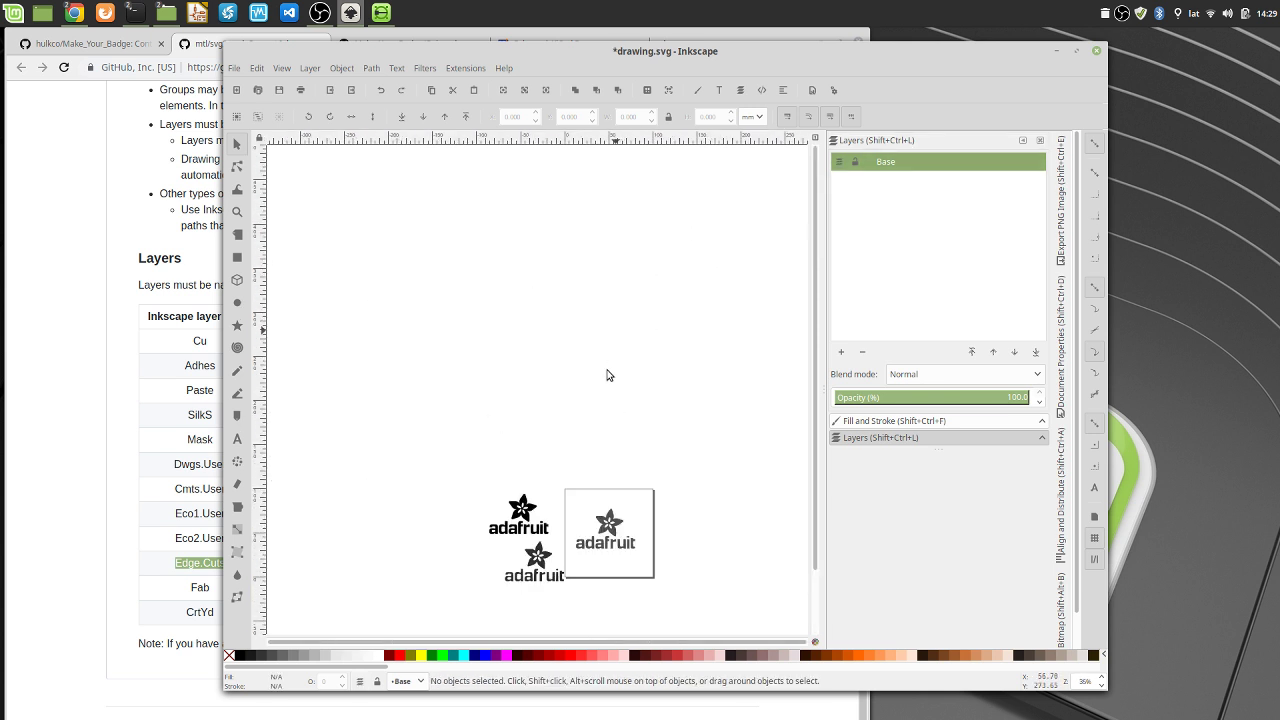
scroll(600, 455, "down", 2)
scroll(600, 455, "up", 4, "ctrl")
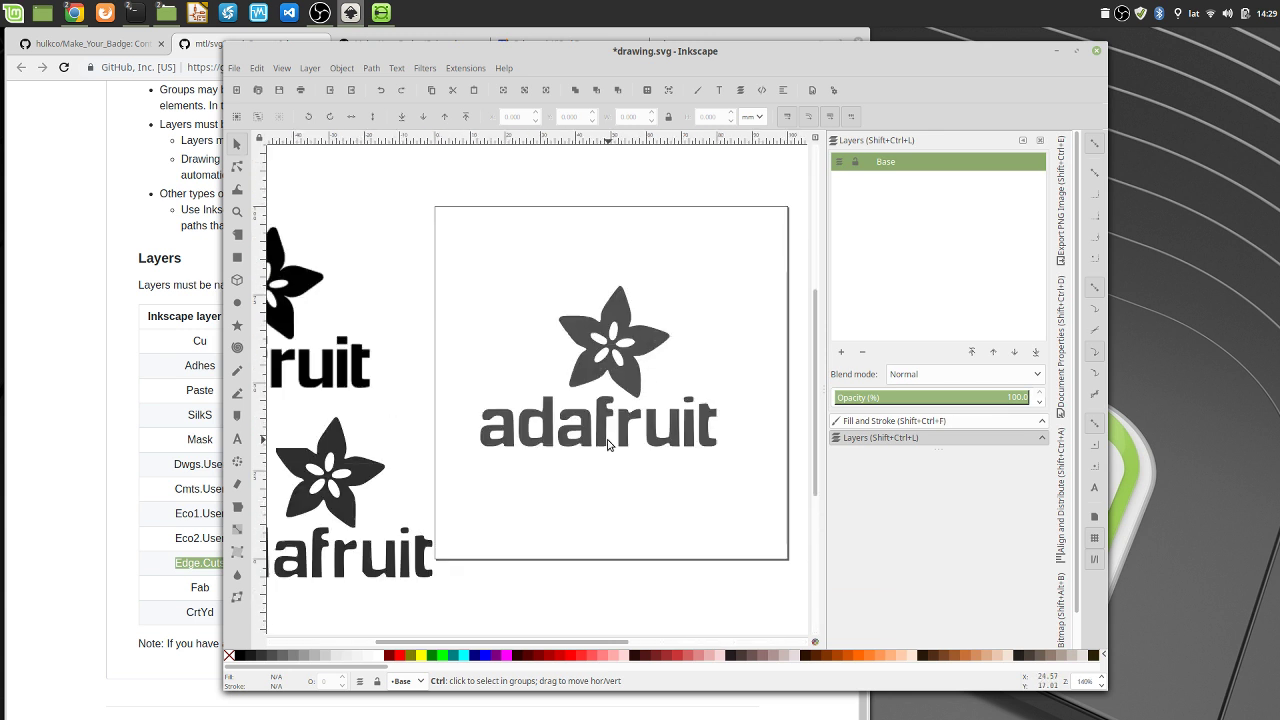
Select the adafruit logo inside the page and open the layer commands for the Base layer
left_click(630, 381)
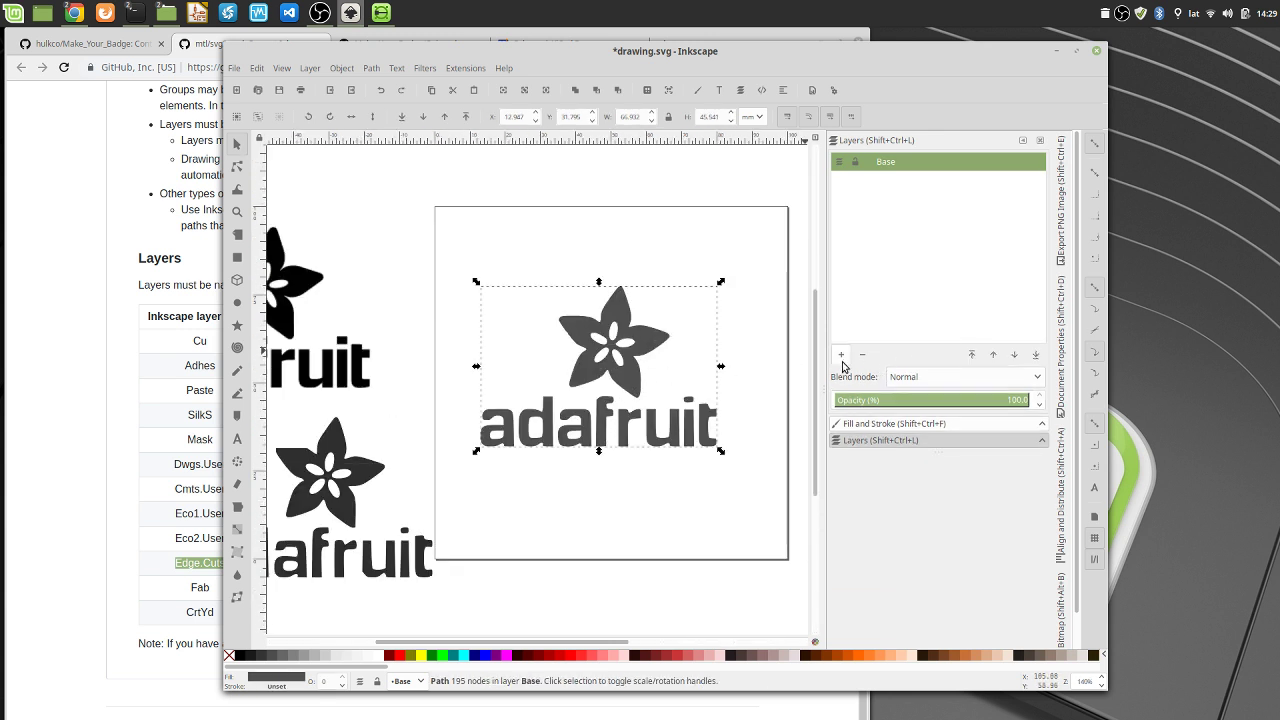
right_click(926, 167)
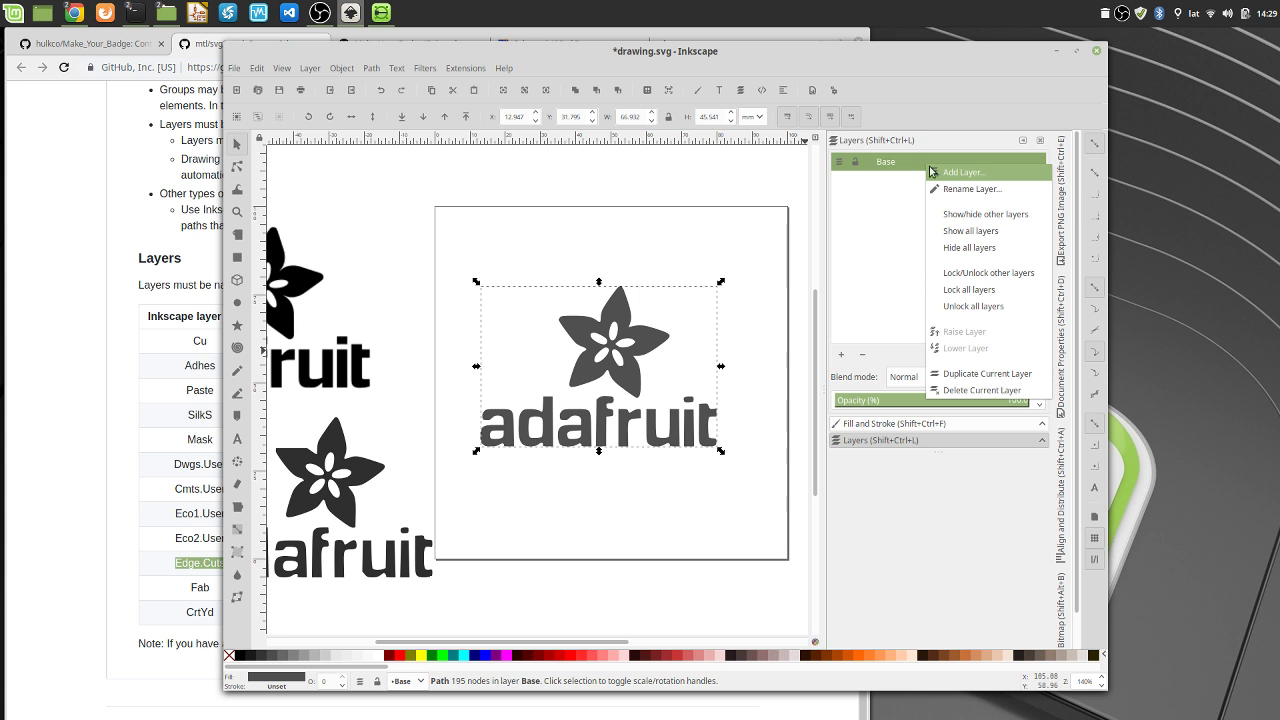
left_click(890, 52)
left_click_drag(888, 50, 669, 40)
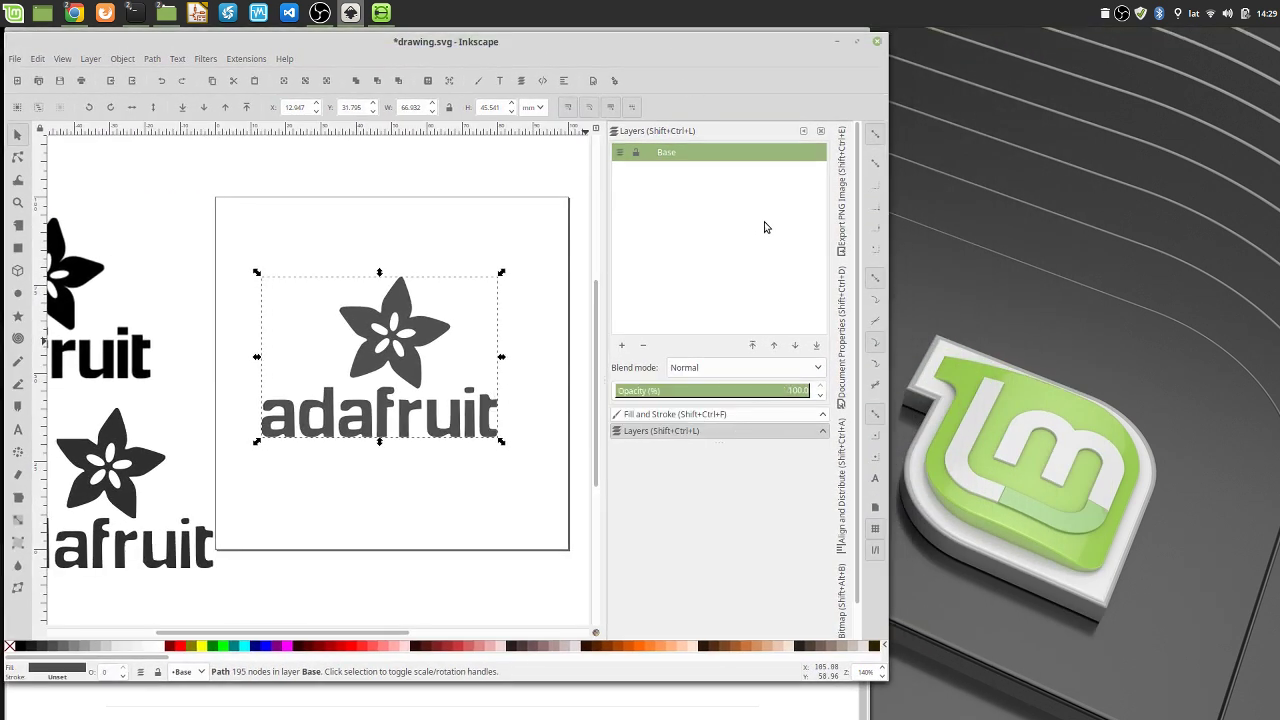
right_click(704, 161)
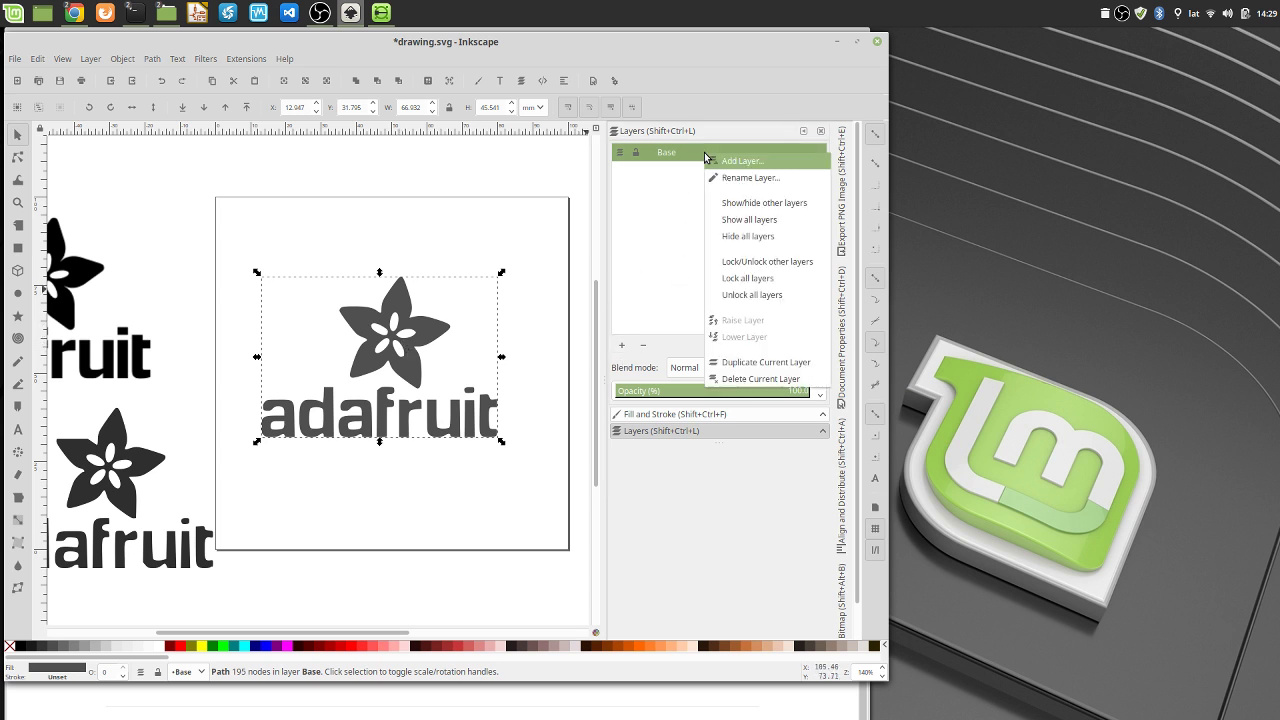
Duplicate the Base layer and save the drawing
left_click(748, 366)
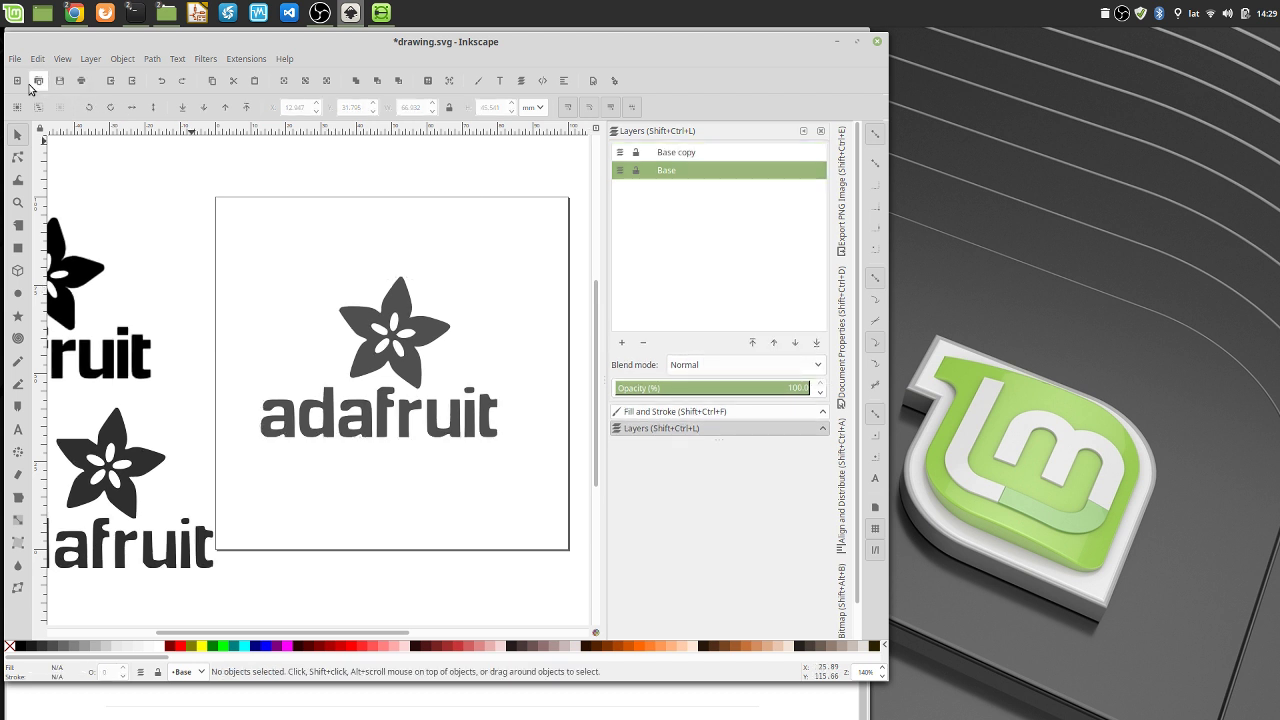
left_click(60, 80)
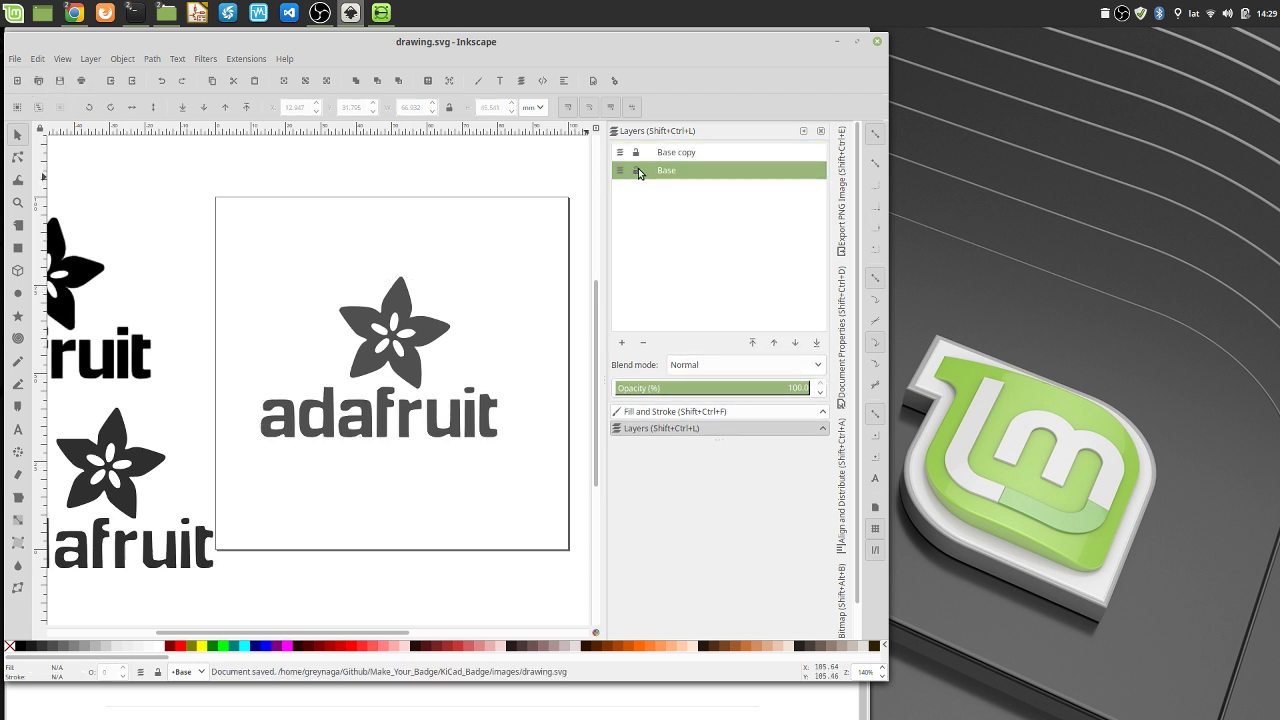
Lock the original Base layer and make Base copy the current layer
left_click(638, 173)
left_click(658, 155)
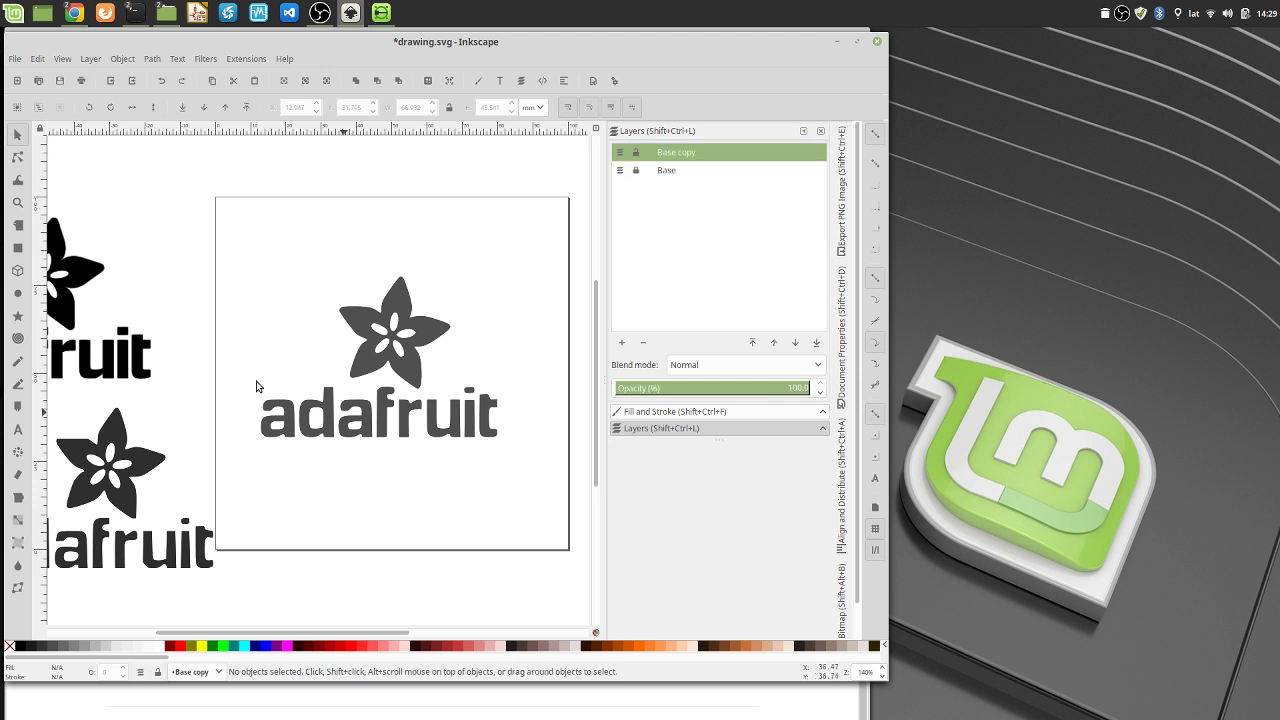
left_click(100, 272)
left_click(192, 362)
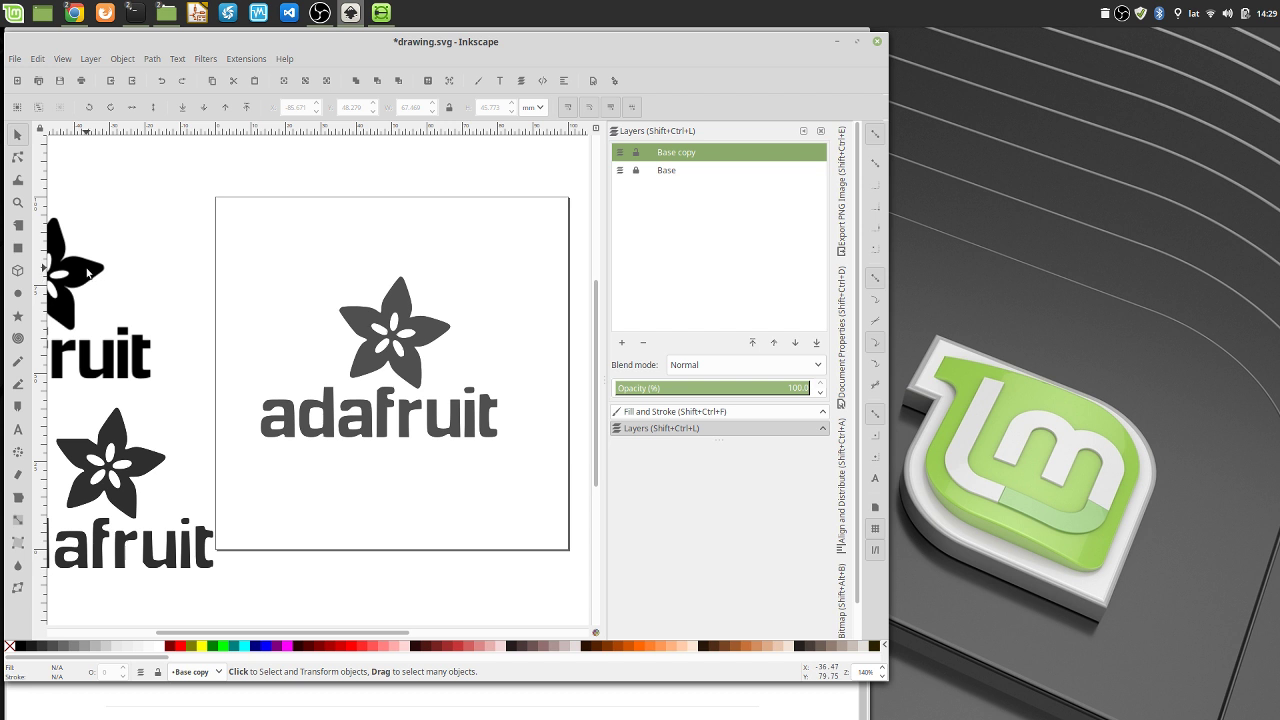
left_click_drag(155, 45, 183, 40)
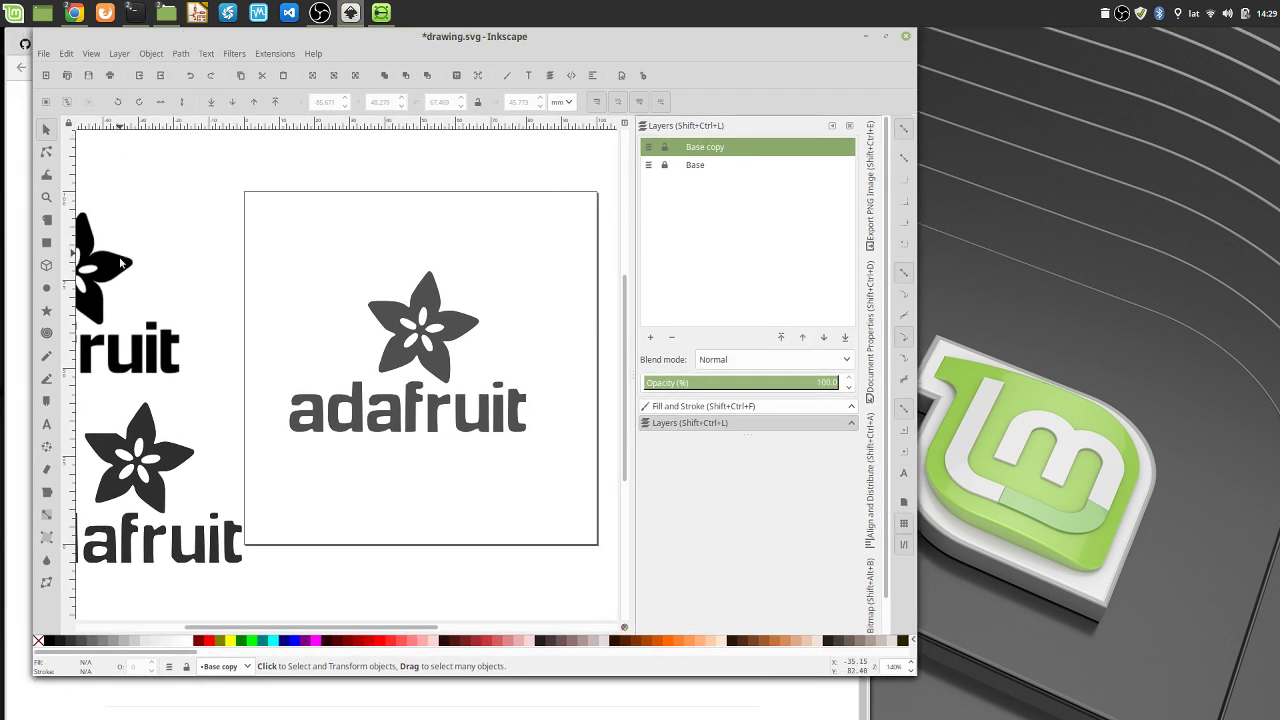
scroll(218, 270, "left", 4, "shift")
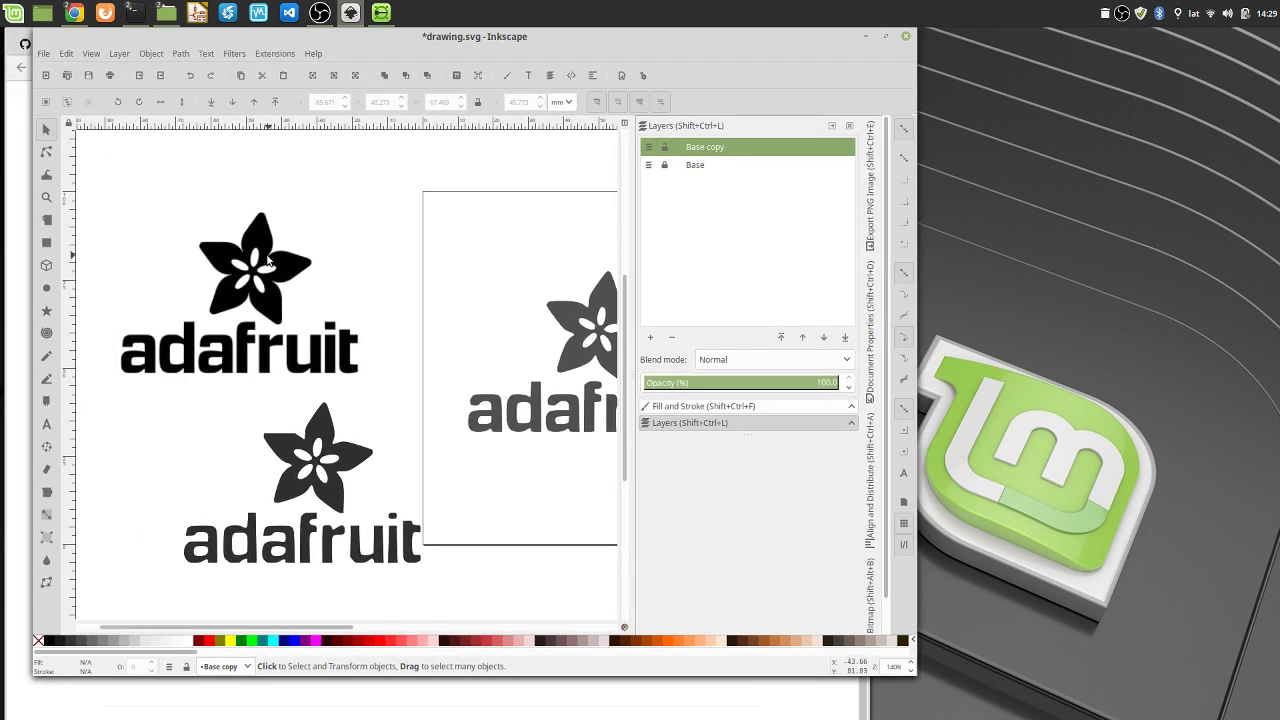
middle_click_drag(446, 326, 257, 291)
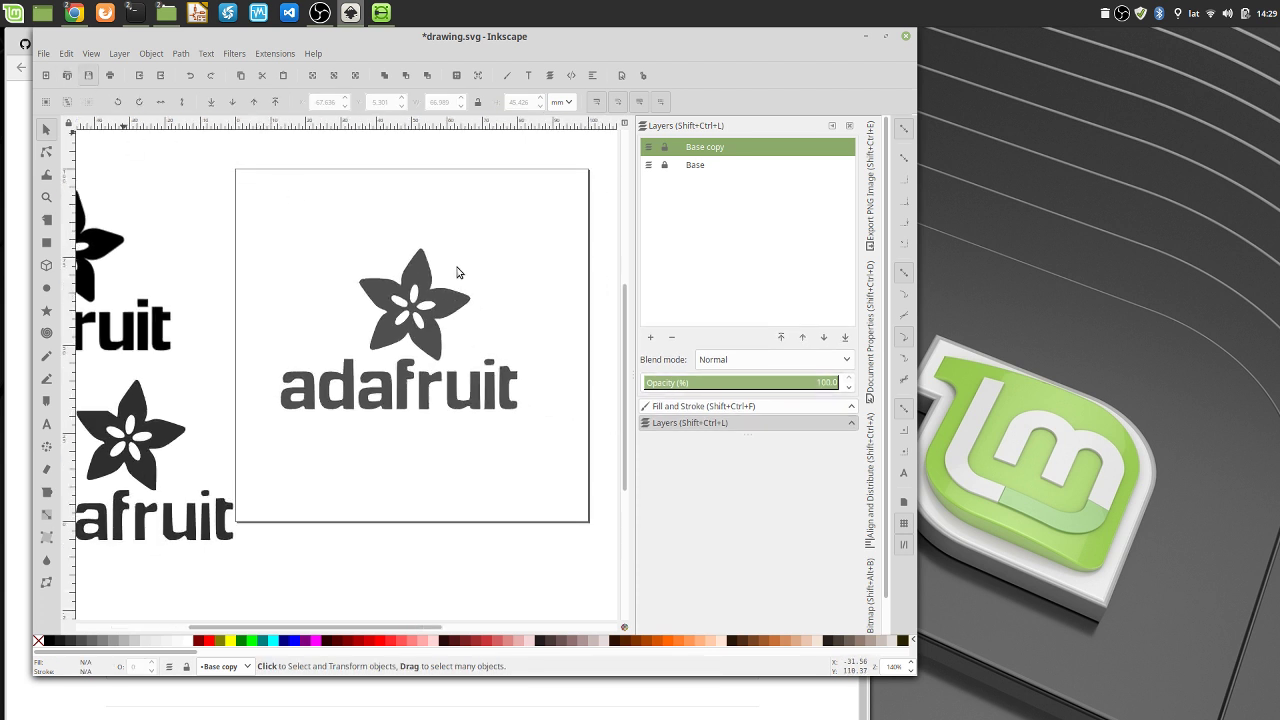
Save the drawing, then switch to LibreCAD and close it without saving flor_1_R12.dxf
key("ctrl+s")
mouse_move(384, 44)
left_mouse_down()
mouse_move(336, 66)
mouse_move(338, 40)
mouse_move(374, 50)
left_mouse_up()
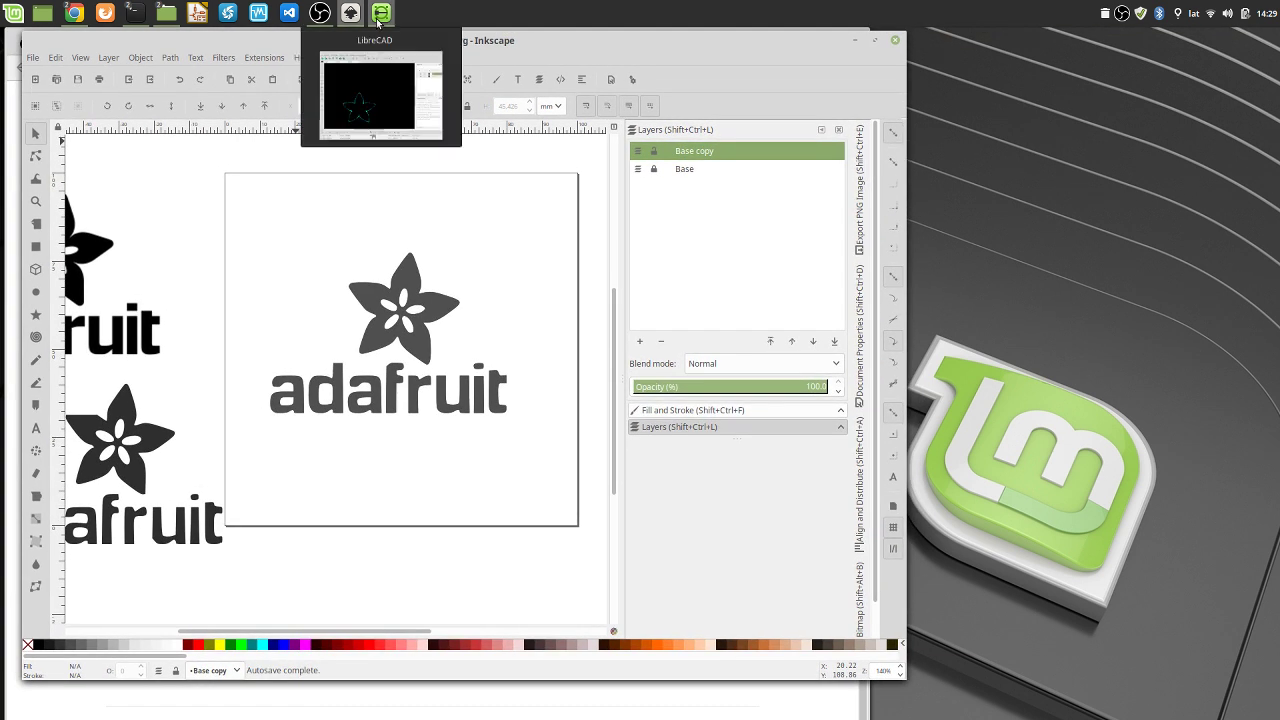
left_click(378, 18)
left_click(822, 40)
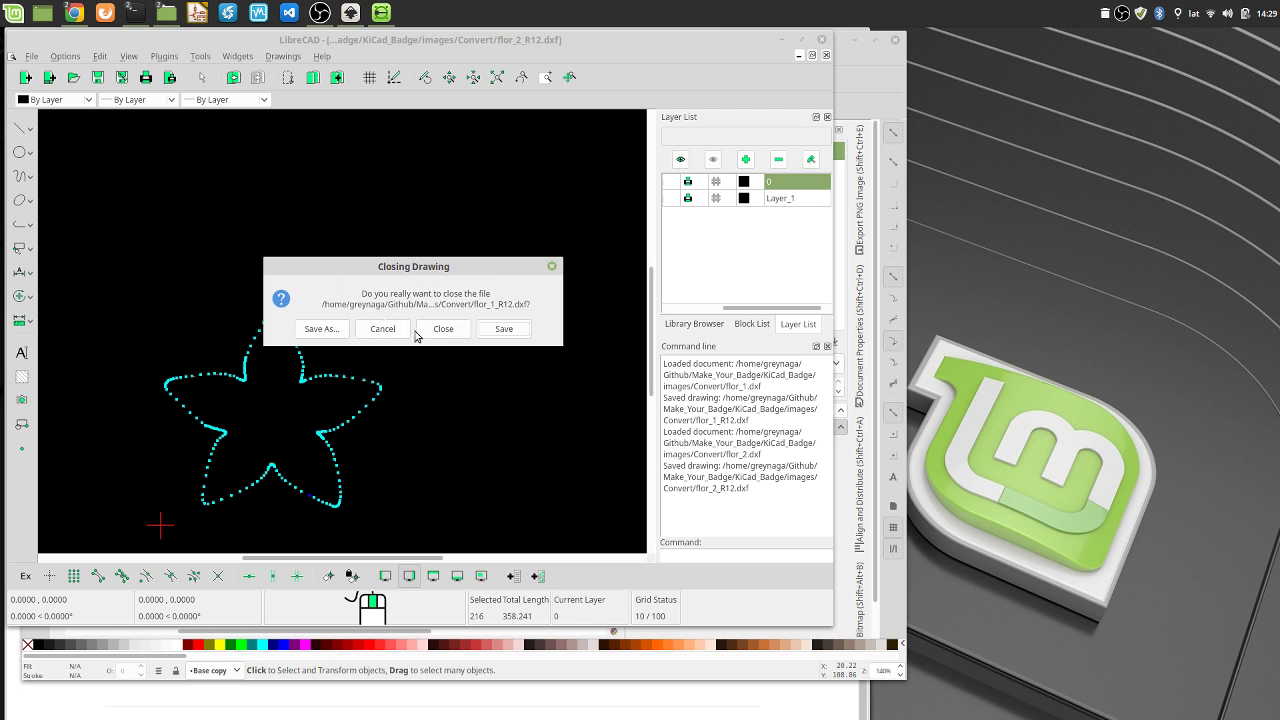
left_click(447, 331)
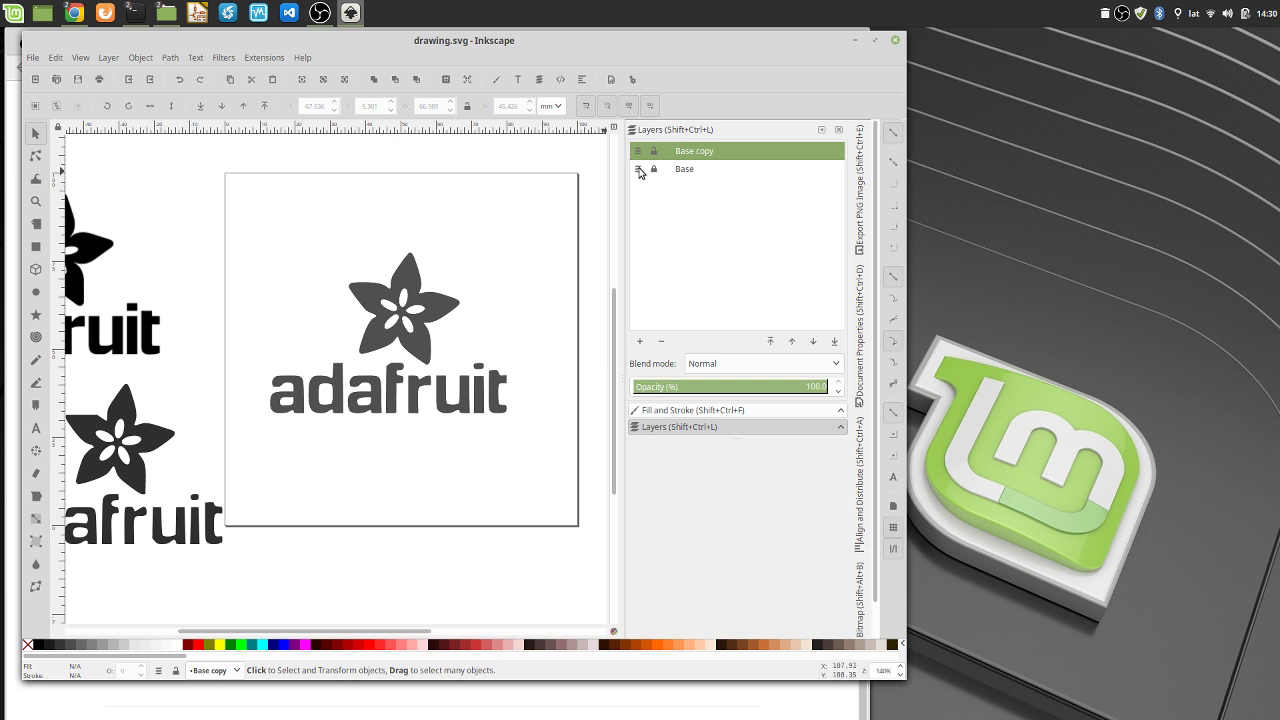
Hide the original Base layer and delete the nodes of the first half of the adafruit lettering in the Base copy logo
left_click(639, 170)
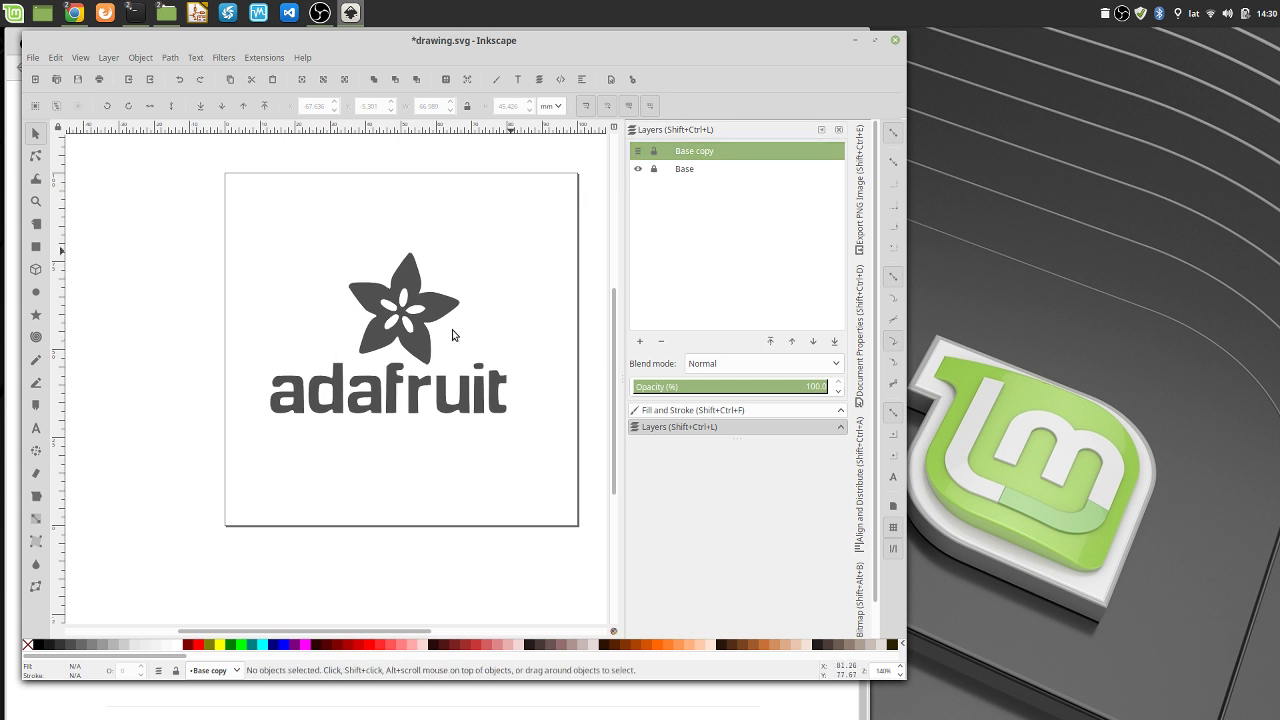
left_click(405, 275)
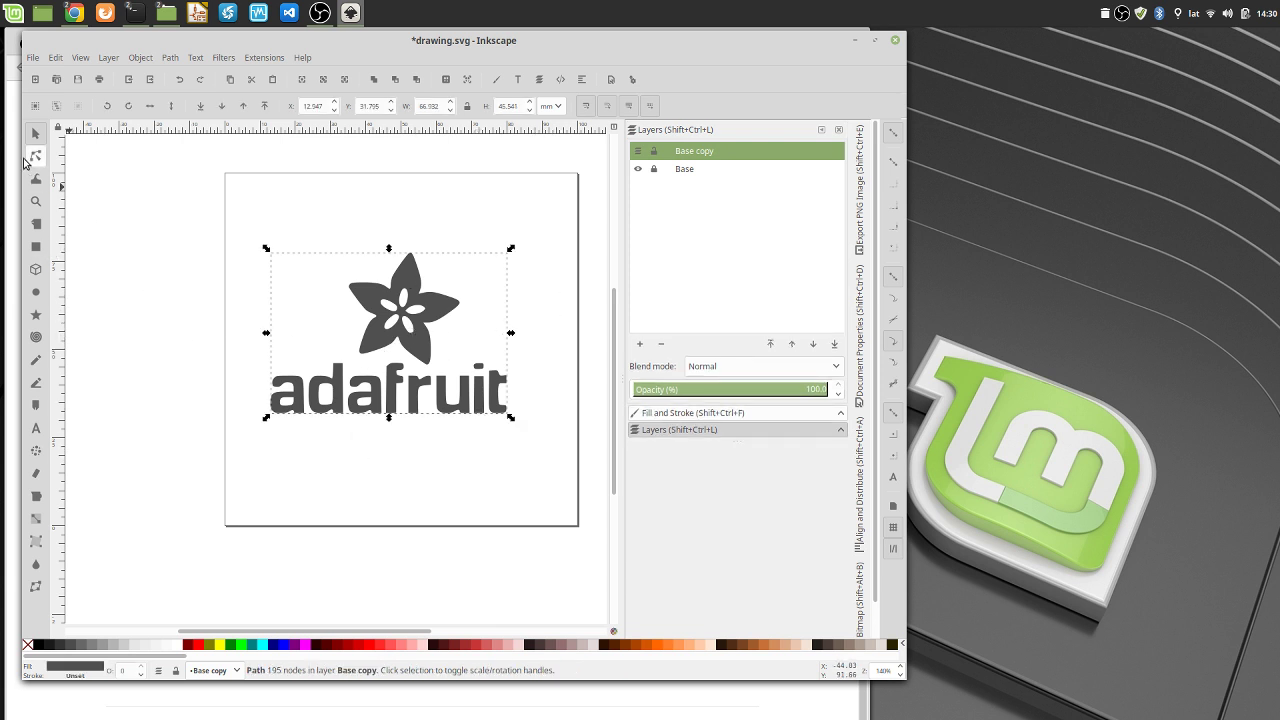
key("n")
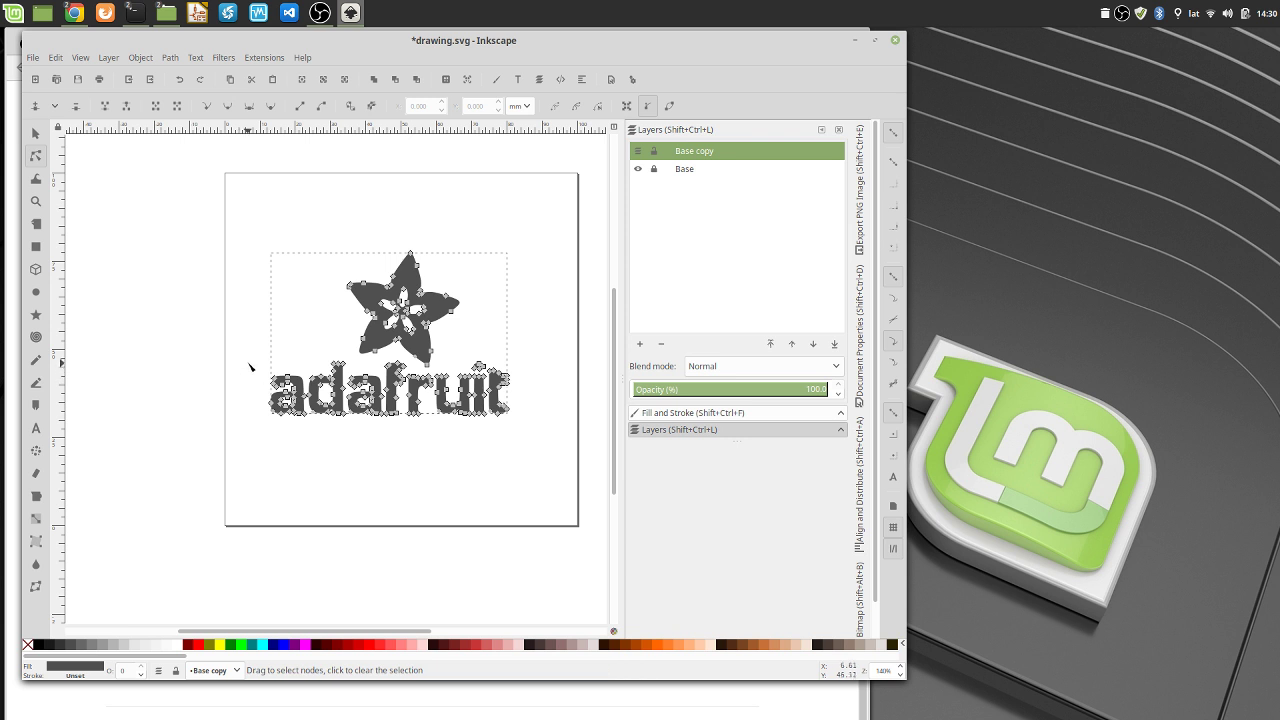
left_click_drag(249, 362, 418, 451)
key("Delete")
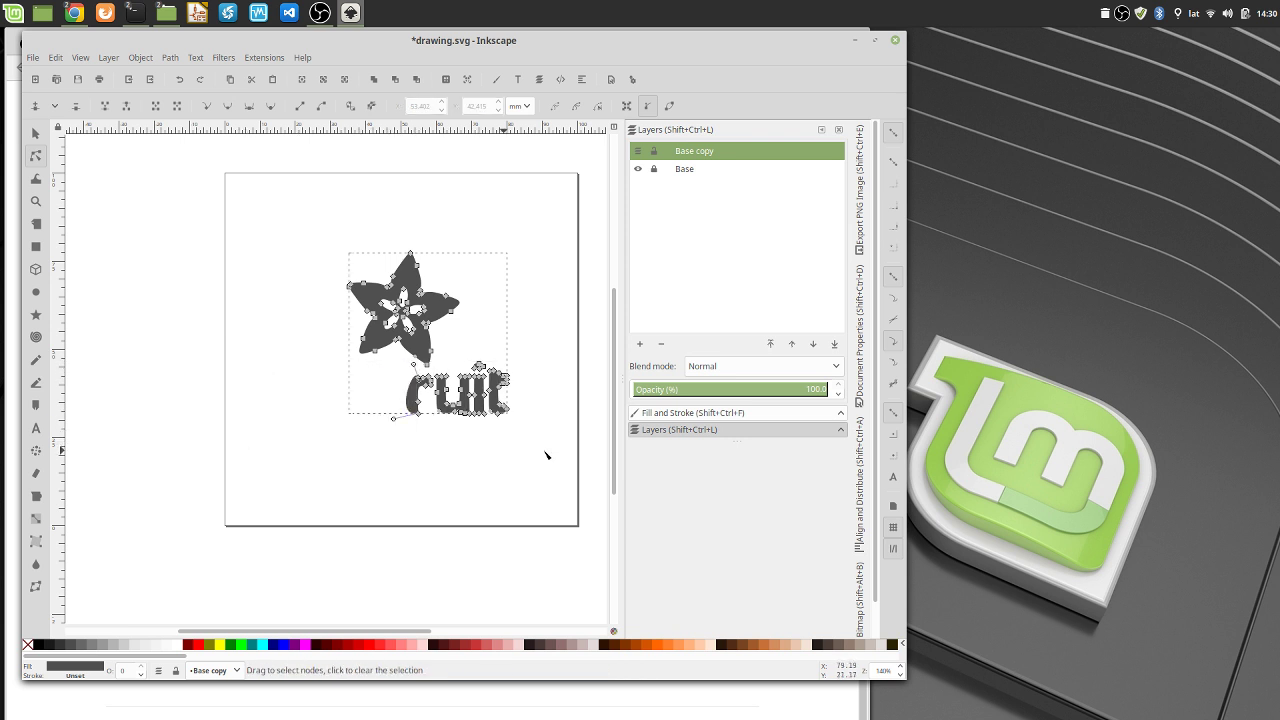
Delete the remaining lettering nodes from the Base copy path, leaving just the flower shape
left_click_drag(566, 439, 453, 359)
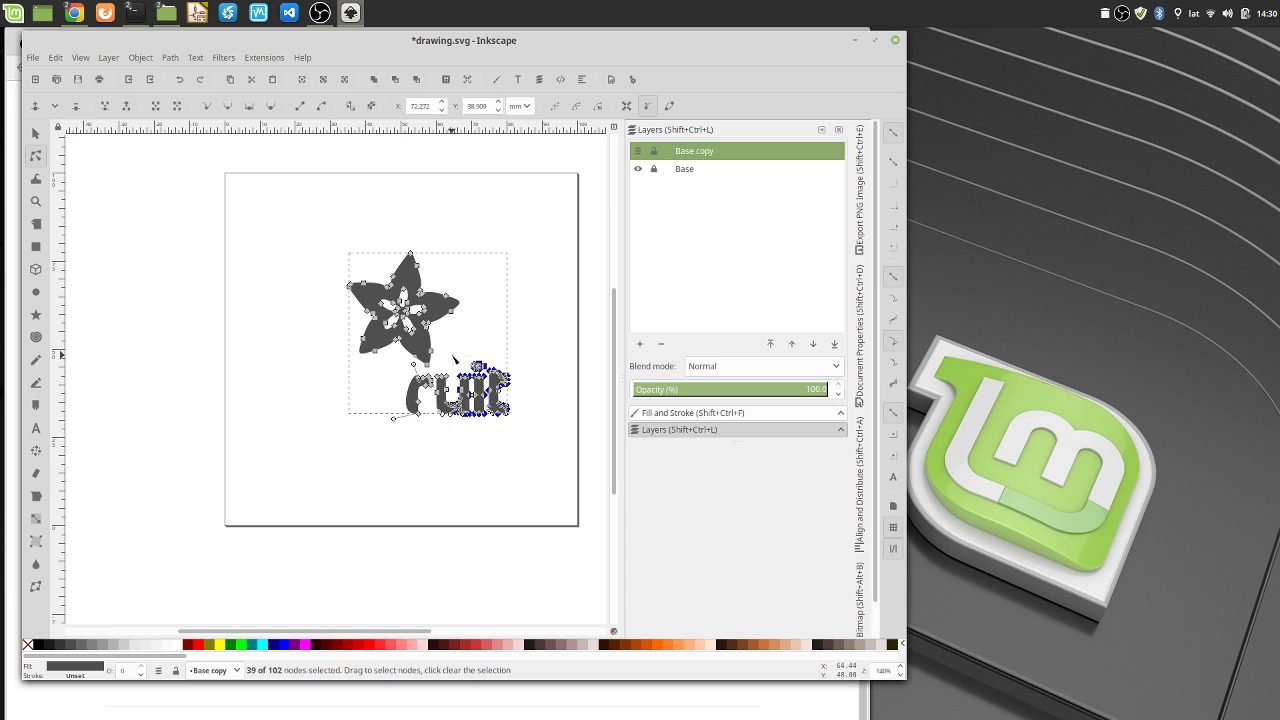
key("Delete")
scroll(462, 404, "up", 3, "ctrl")
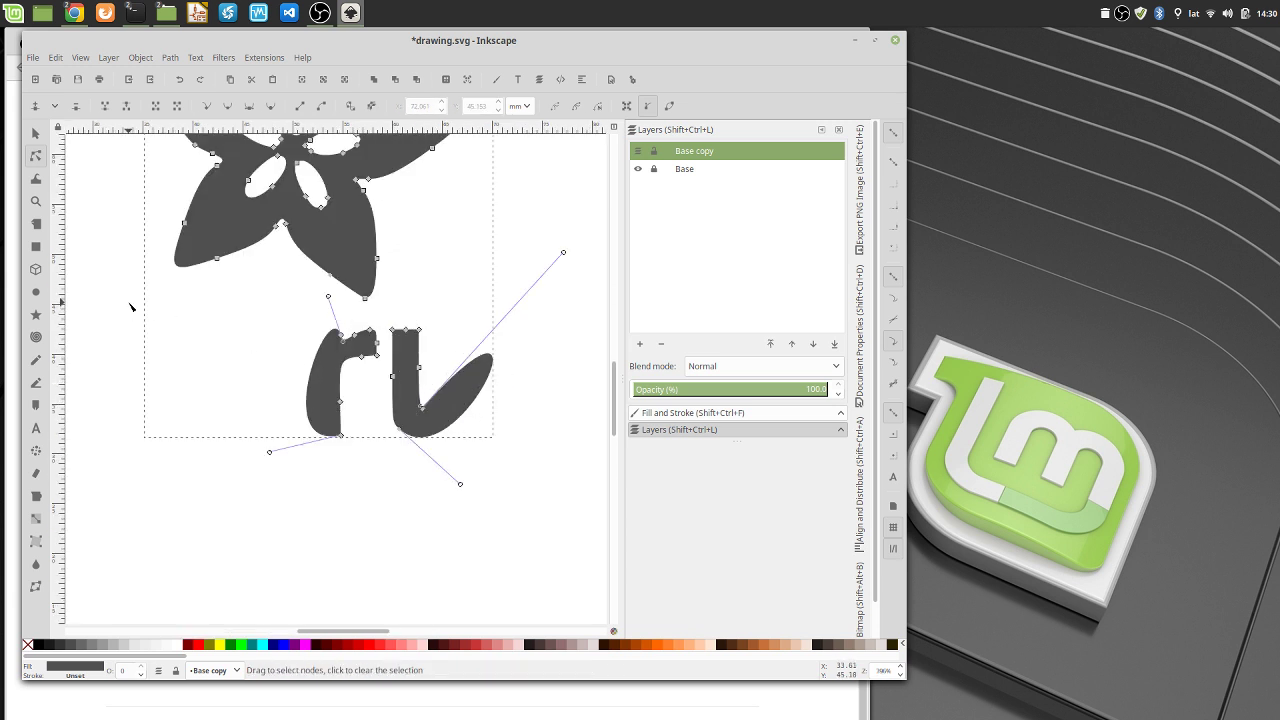
left_click_drag(265, 319, 528, 458)
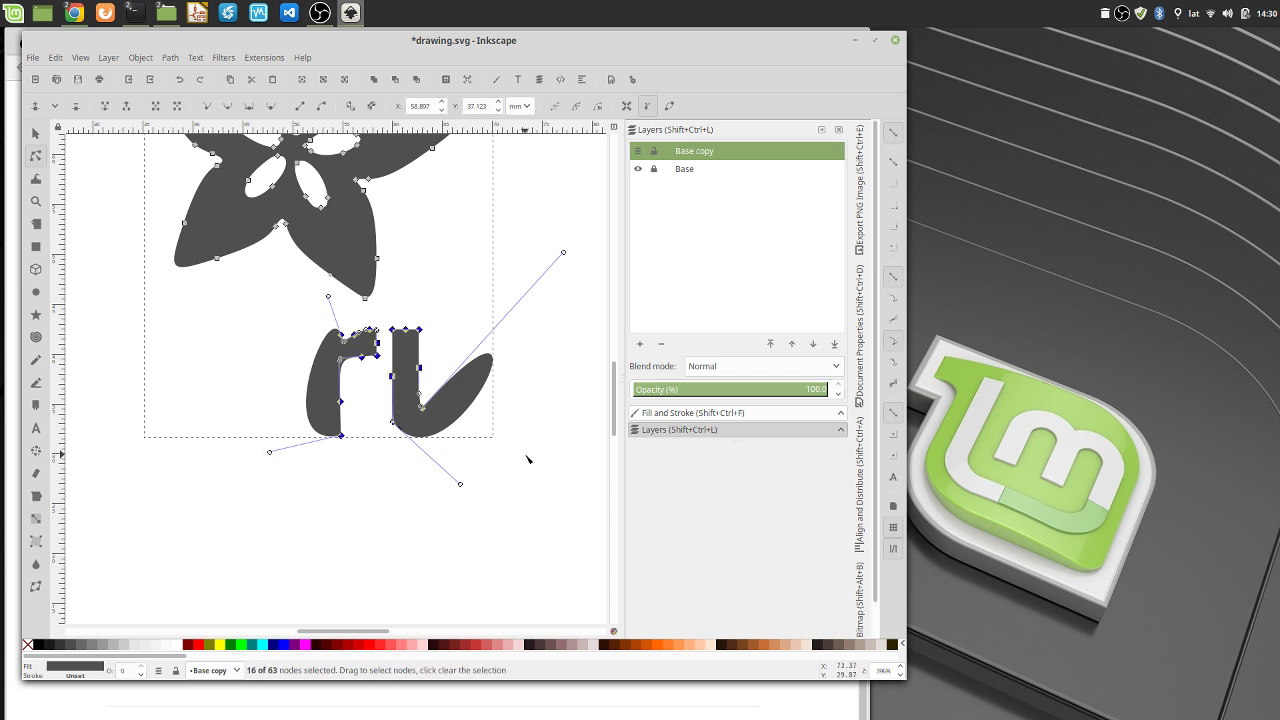
key("Delete")
scroll(445, 470, "up", 3)
scroll(446, 480, "down", 3, "ctrl")
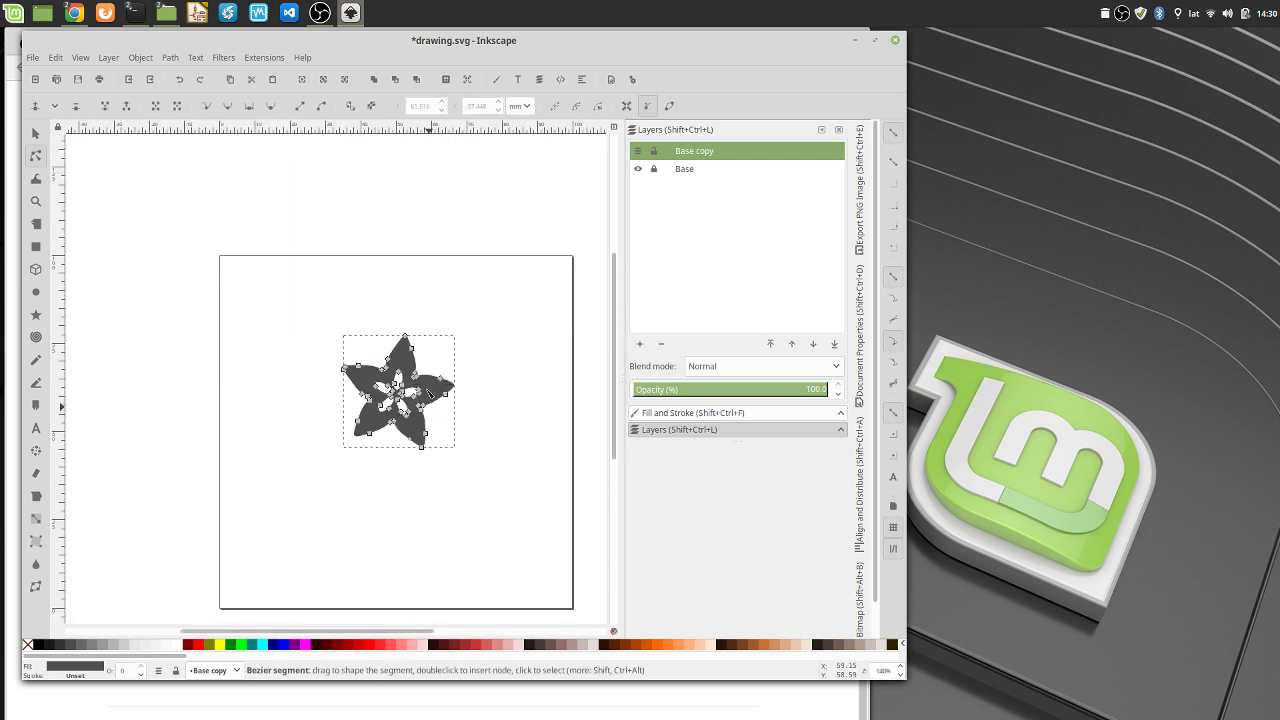
Enlarge the flower to about 96 × 93 mm and position it inside the page so it nearly fills it
left_click(35, 133)
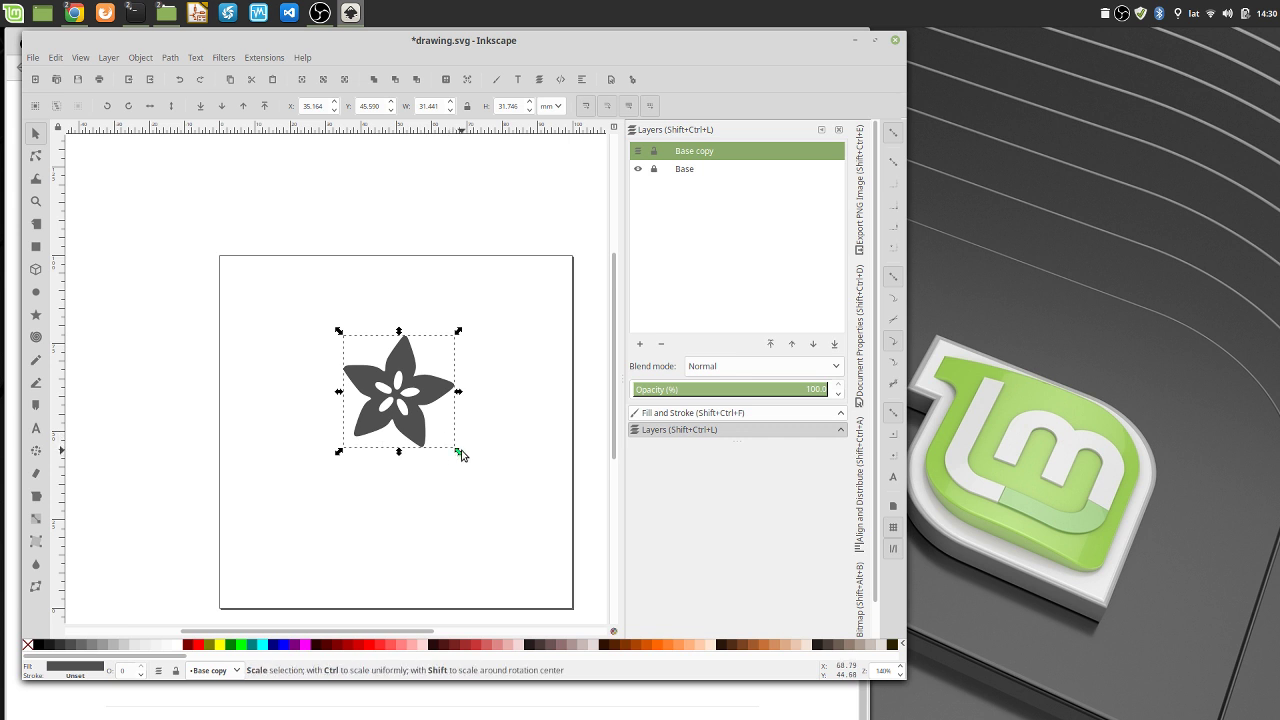
left_click_drag(461, 455, 545, 539)
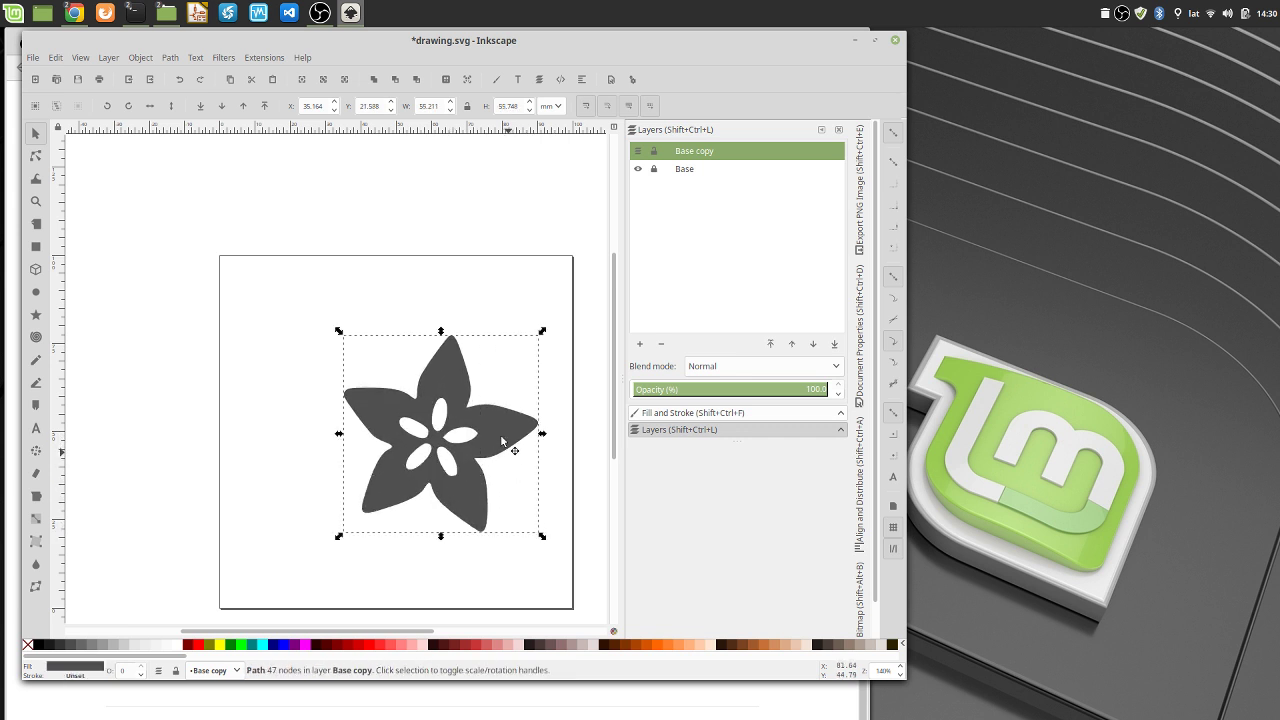
left_click_drag(502, 440, 382, 355)
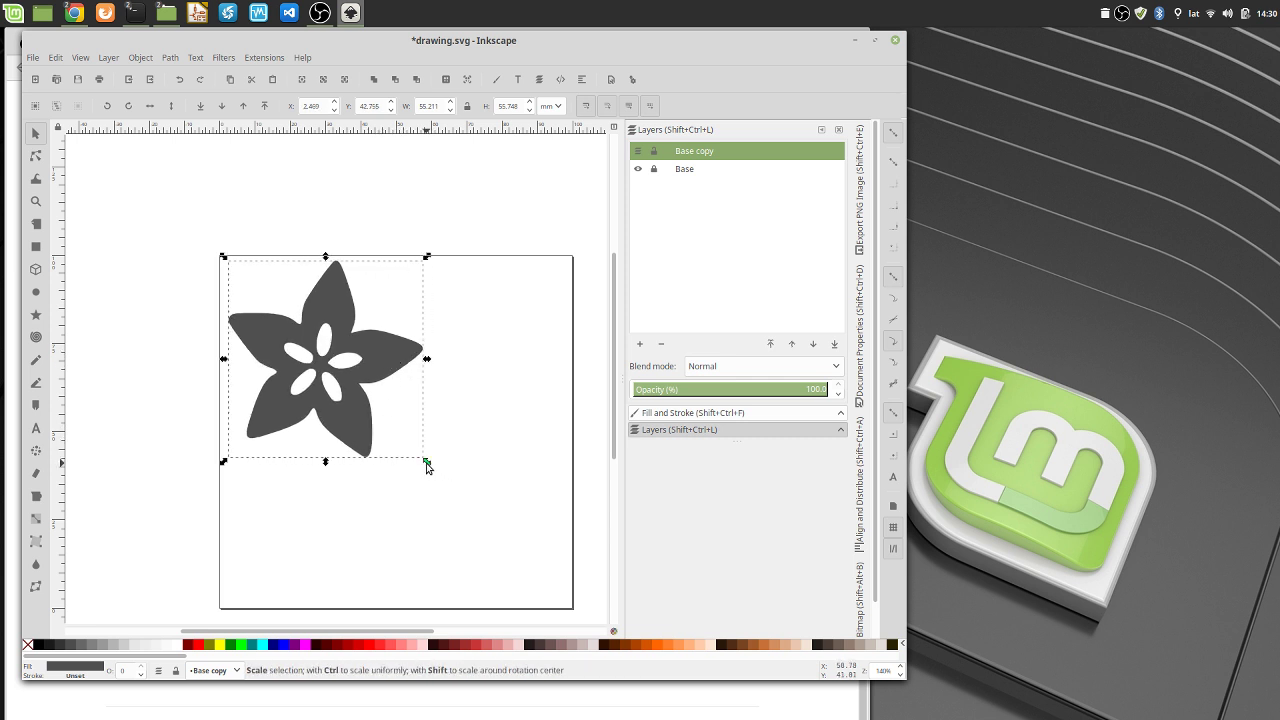
left_click_drag(427, 467, 586, 577)
mouse_move(477, 411)
left_mouse_down()
mouse_move(488, 409)
mouse_move(481, 417)
left_mouse_up()
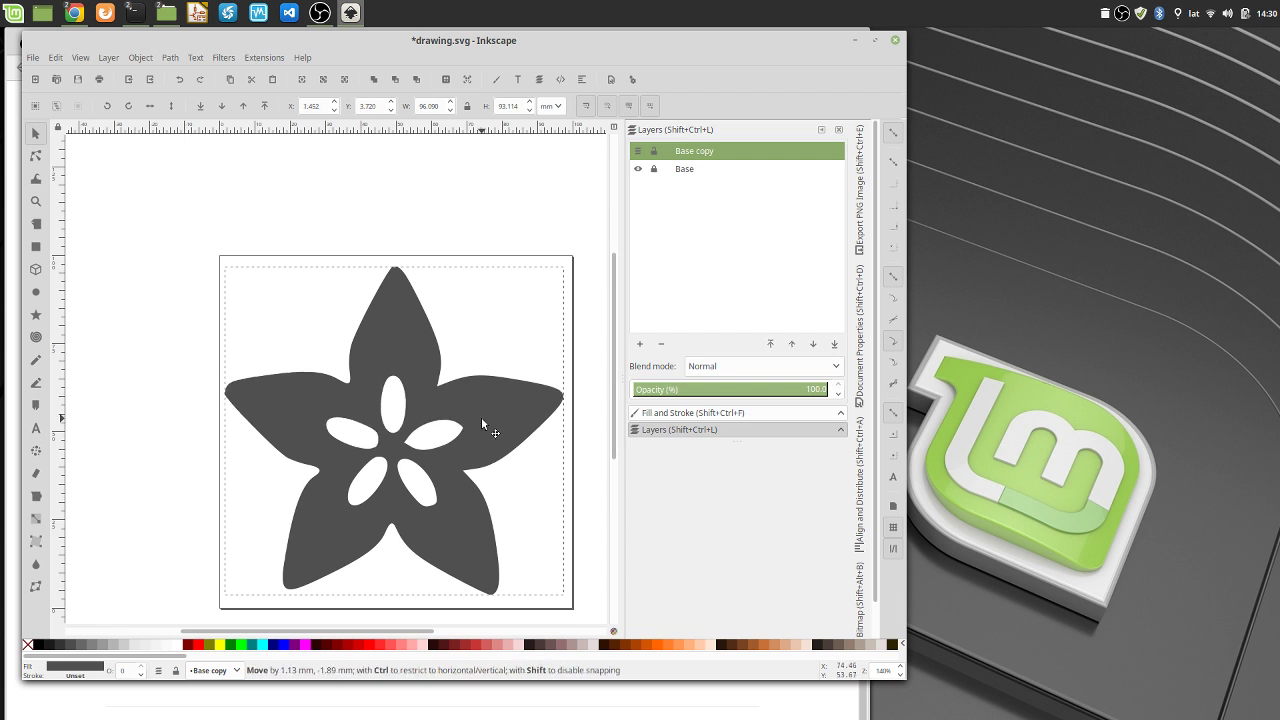
left_click(443, 240)
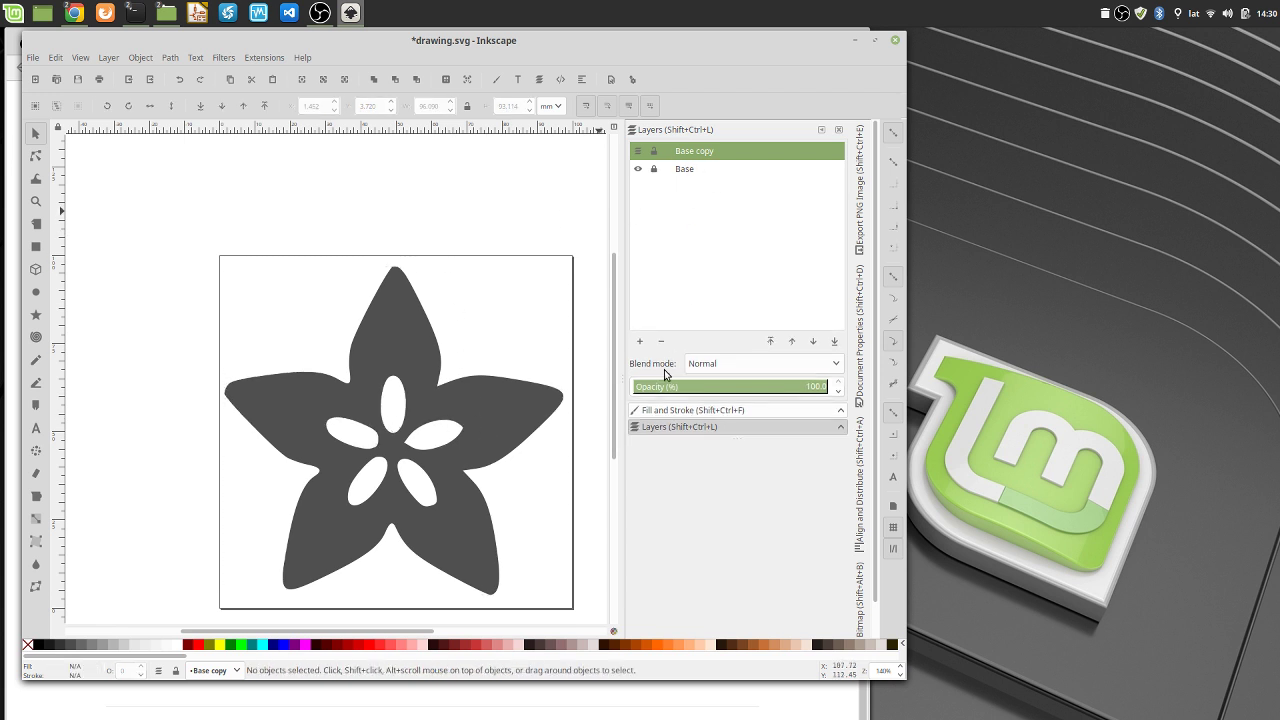
Rename the Base copy layer as Base_02
double_click(703, 153)
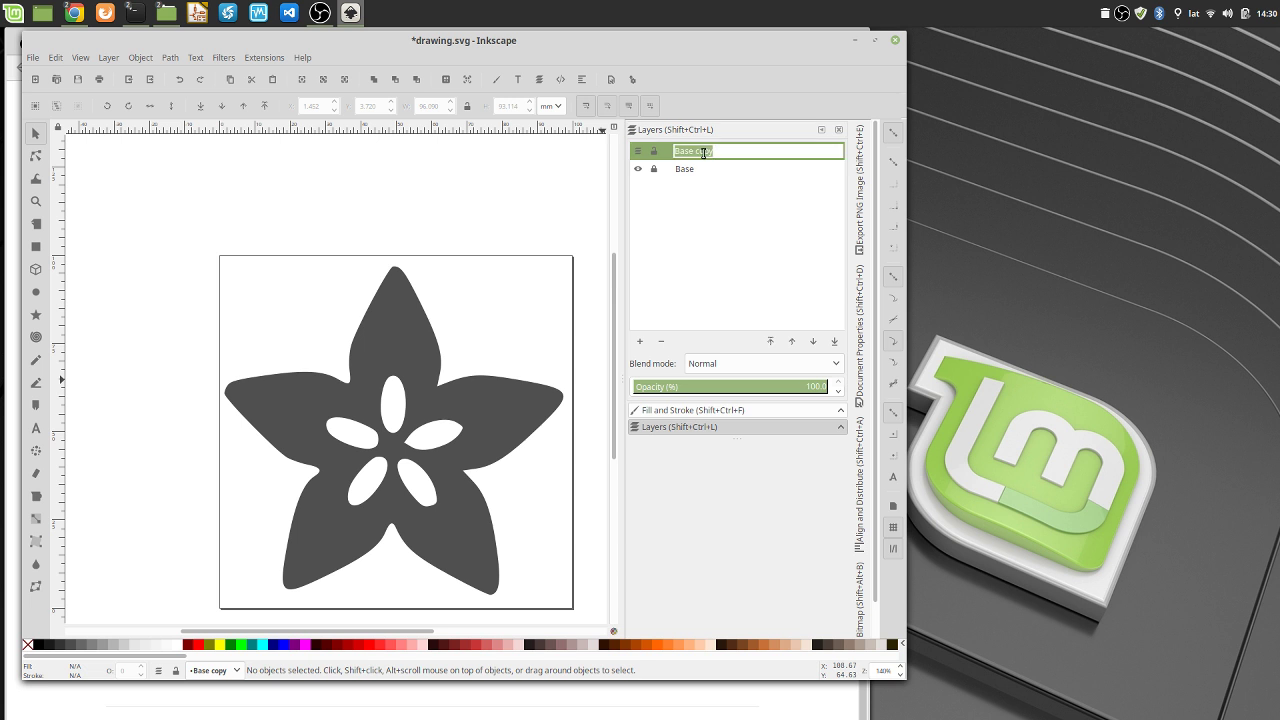
key("BackSpace")
key("Return")
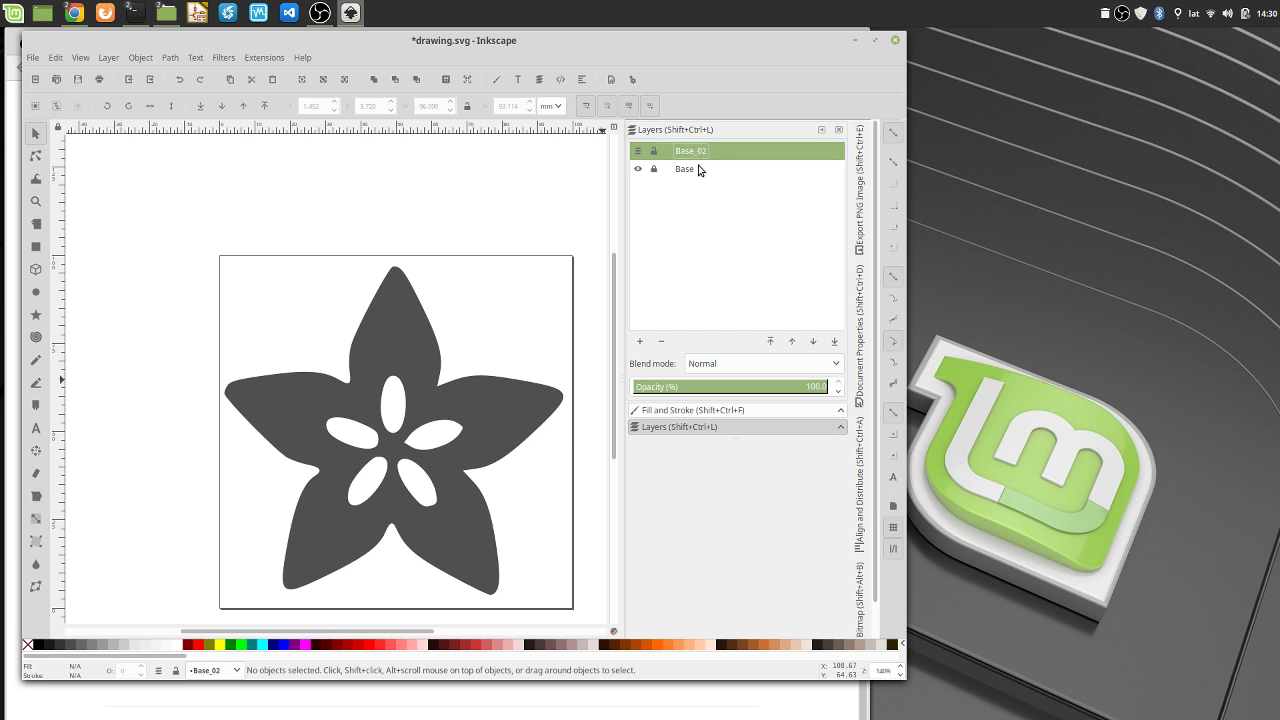
Rename the hidden original Base layer as Source and the enlarged flower's layer as Base
double_click(703, 168)
type("Source")
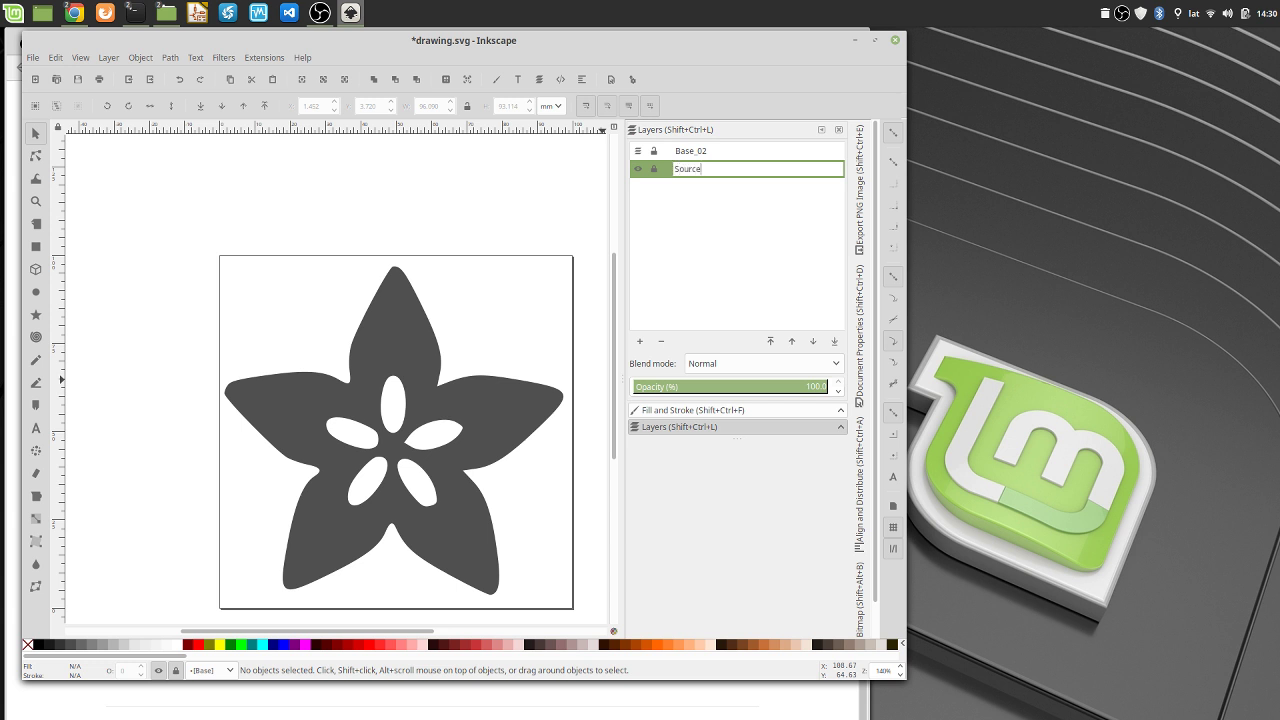
key("Return")
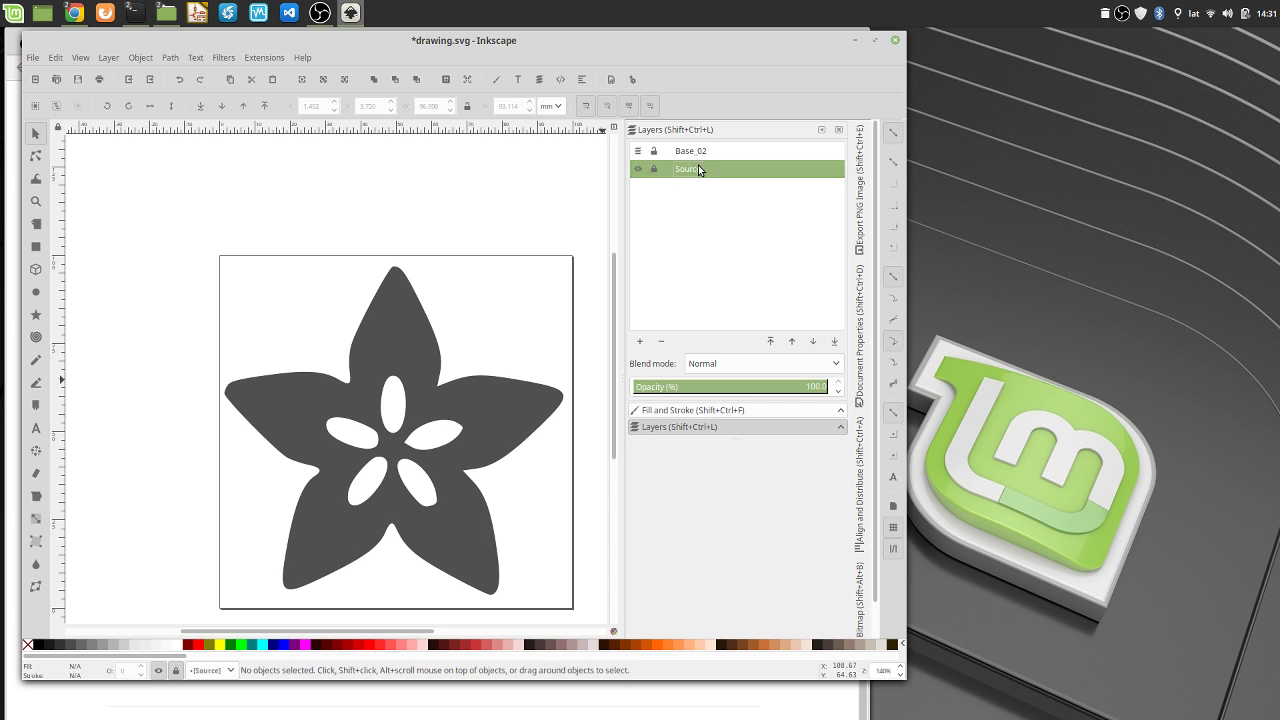
double_click(696, 152)
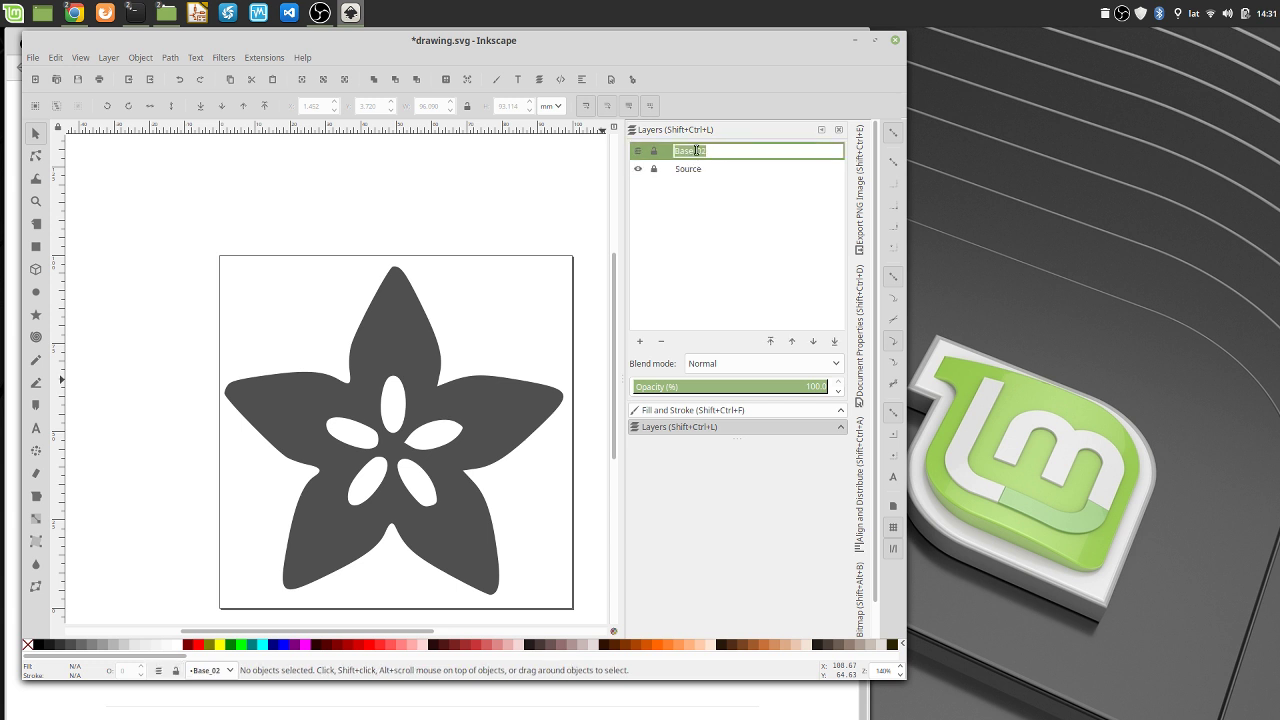
type("Base")
key("Return")
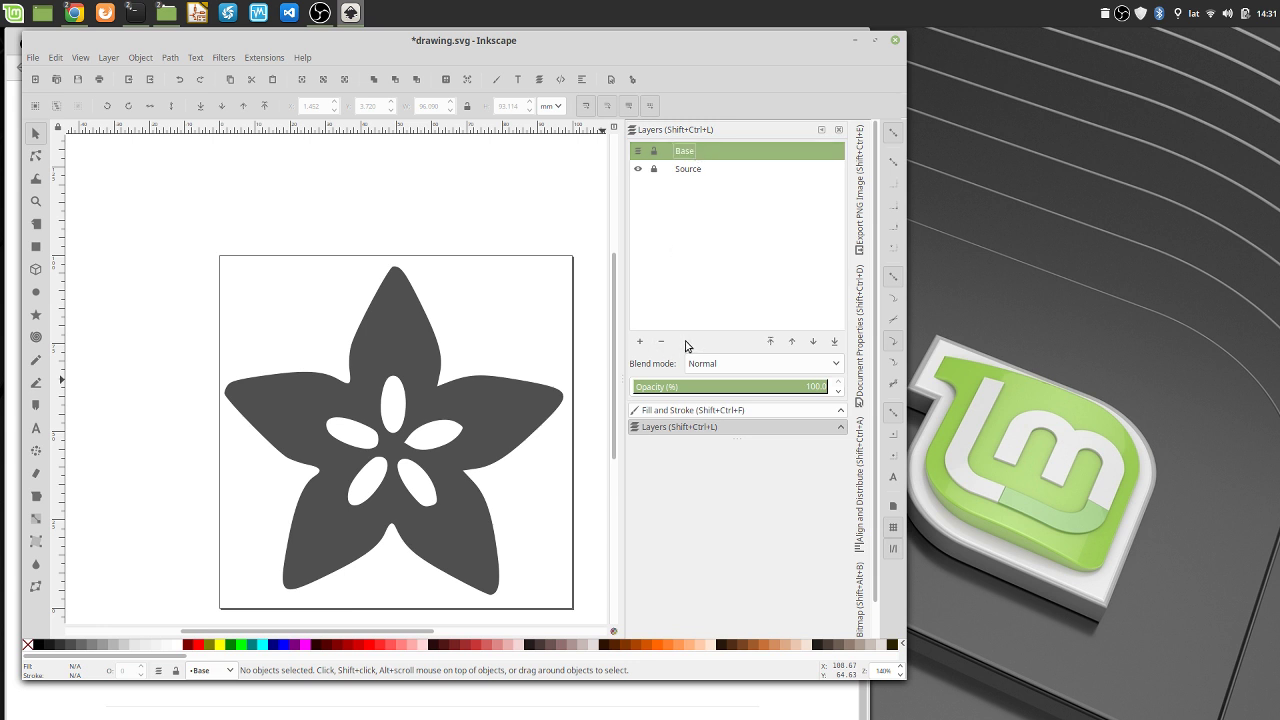
Duplicate the Base layer, hiding the original and making Base copy the current layer
right_click(727, 148)
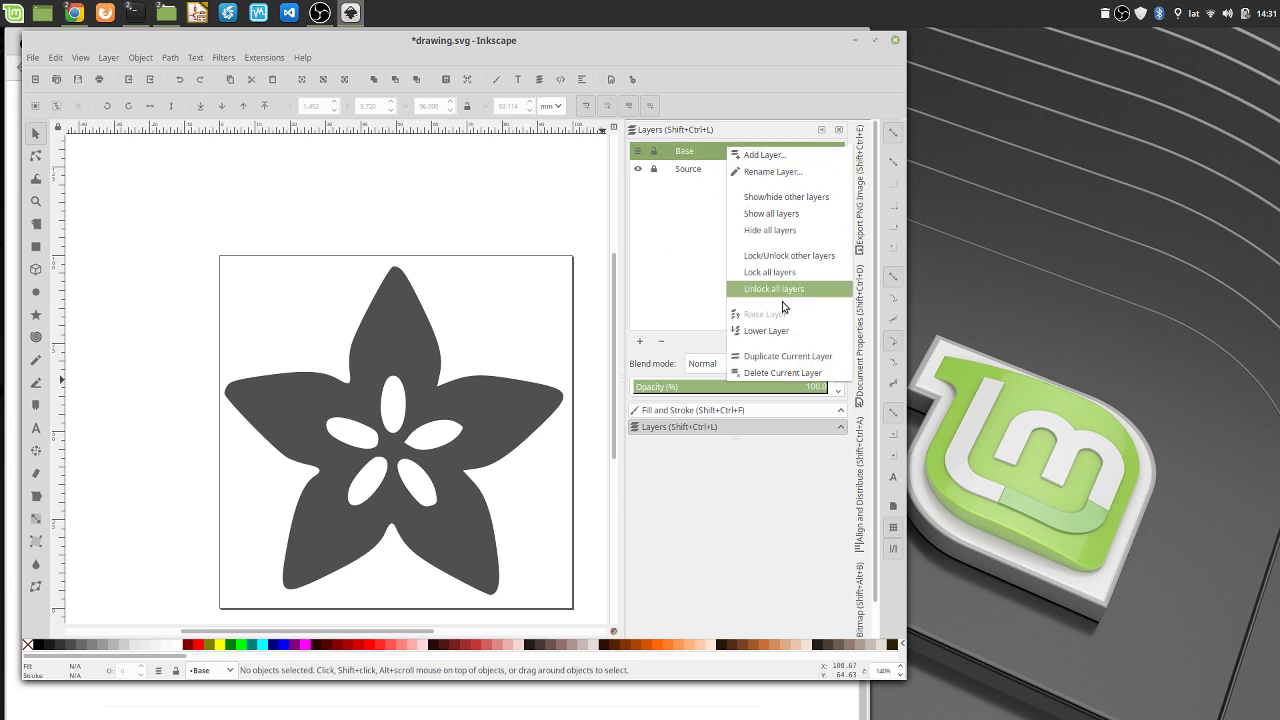
left_click(744, 356)
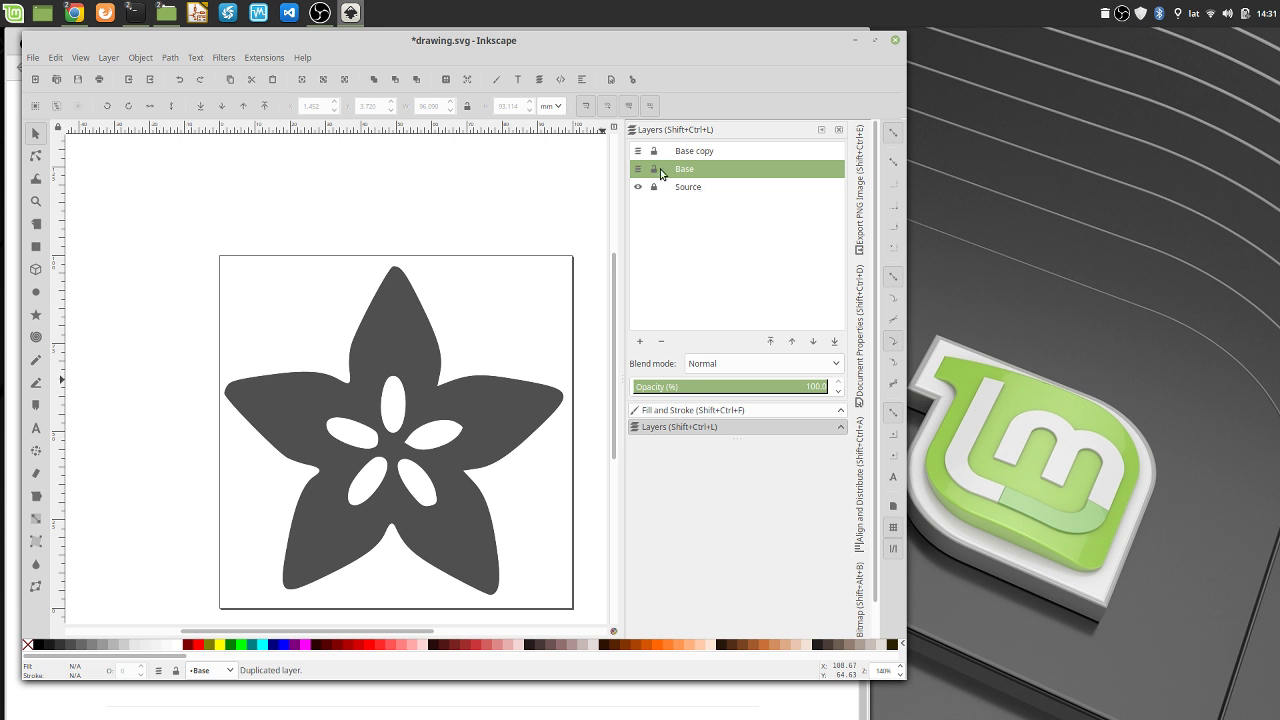
left_click(700, 151)
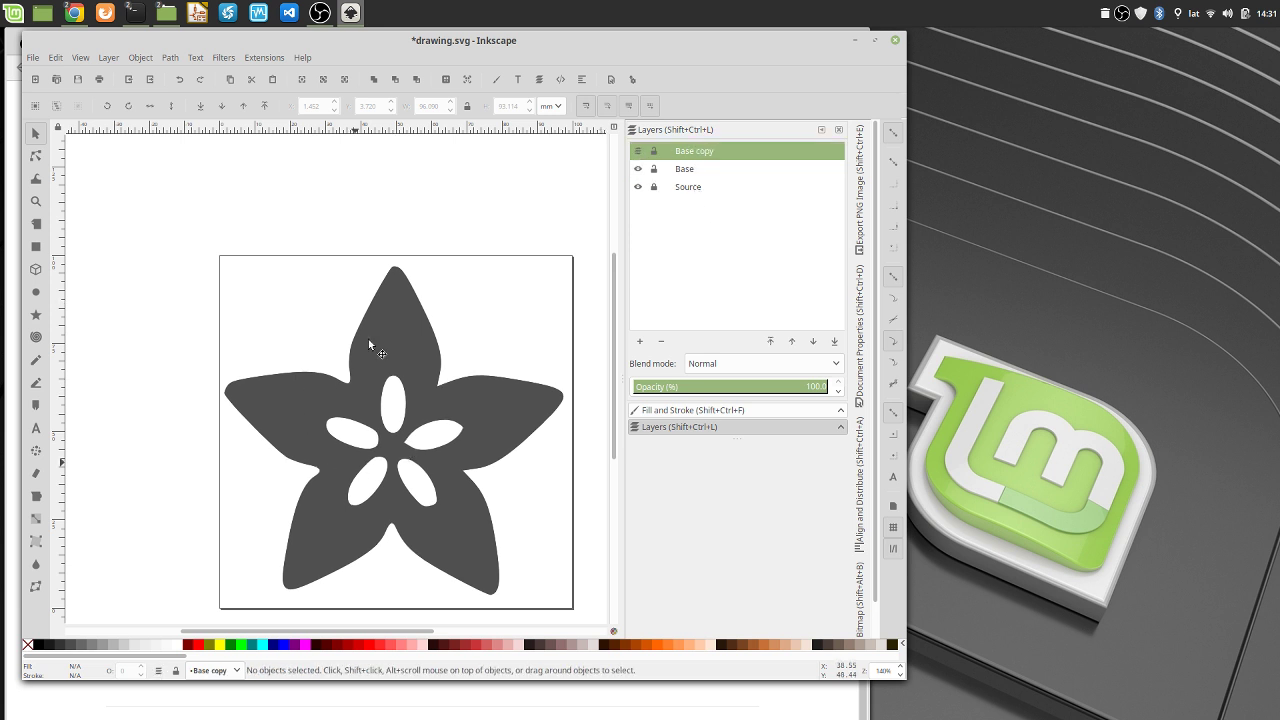
left_click(399, 337)
middle_click_drag(412, 328, 361, 264)
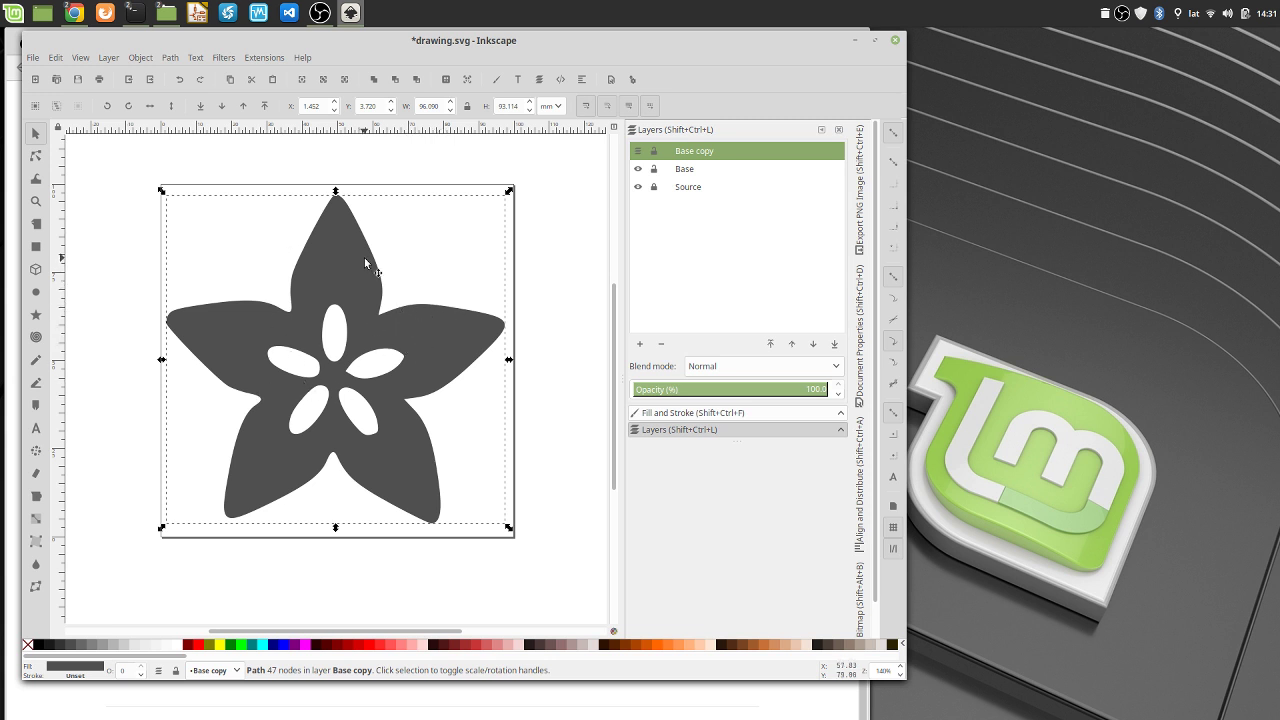
mouse_move(365, 262)
middle_mouse_down()
mouse_move(360, 300)
mouse_move(354, 272)
middle_mouse_up()
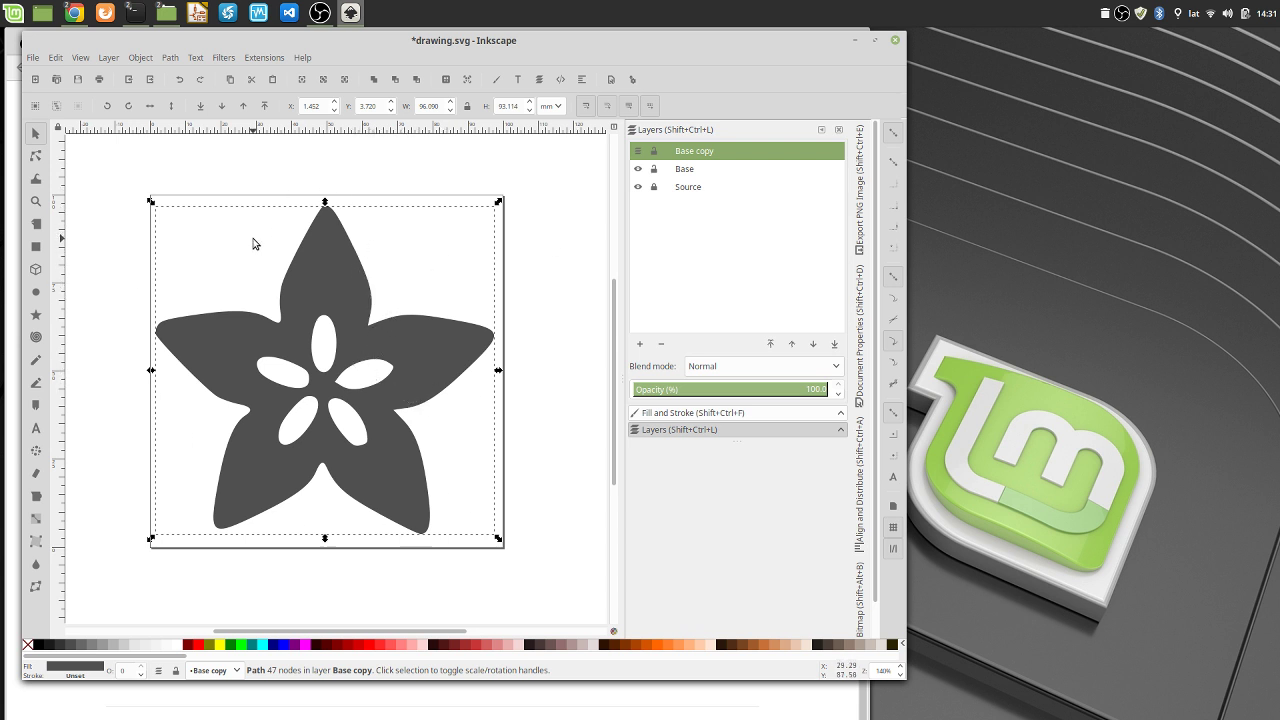
left_click(323, 355)
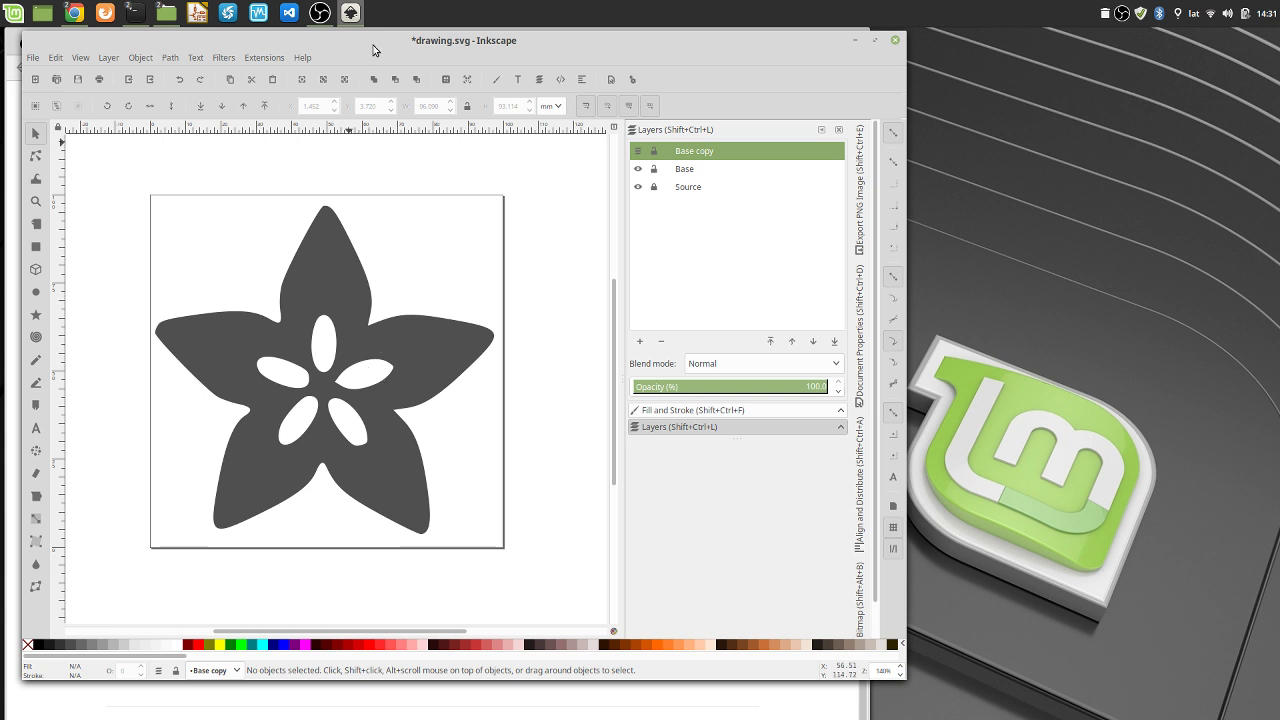
Examine all path nodes of the flower on the Base copy layer, including around its petal-shaped holes
left_click_drag(383, 37, 366, 37)
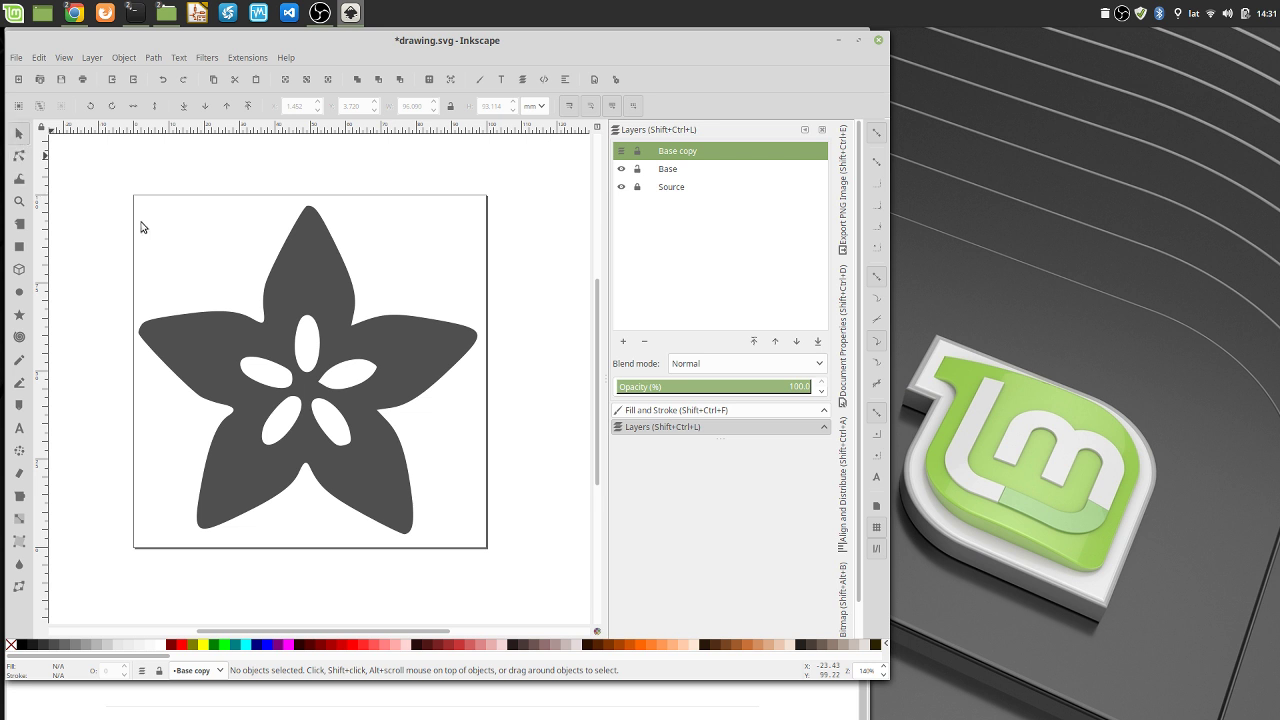
left_click(293, 269)
left_click(18, 156)
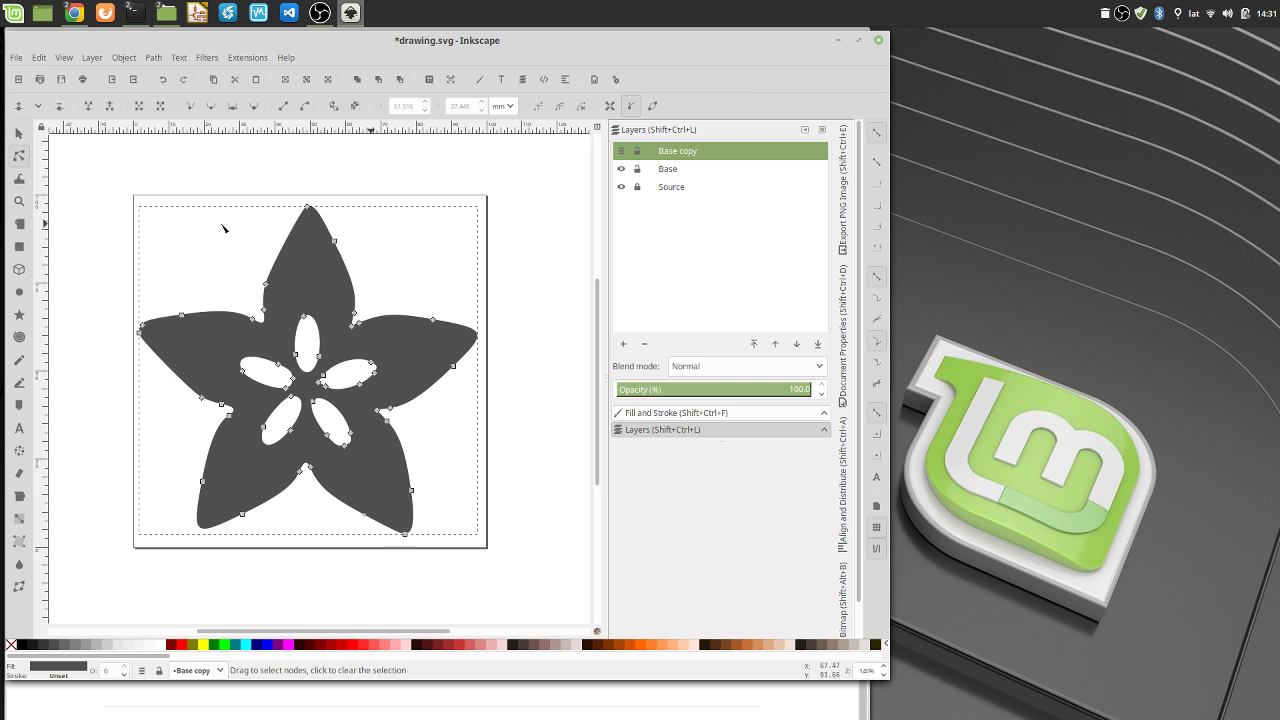
left_click_drag(113, 180, 525, 573)
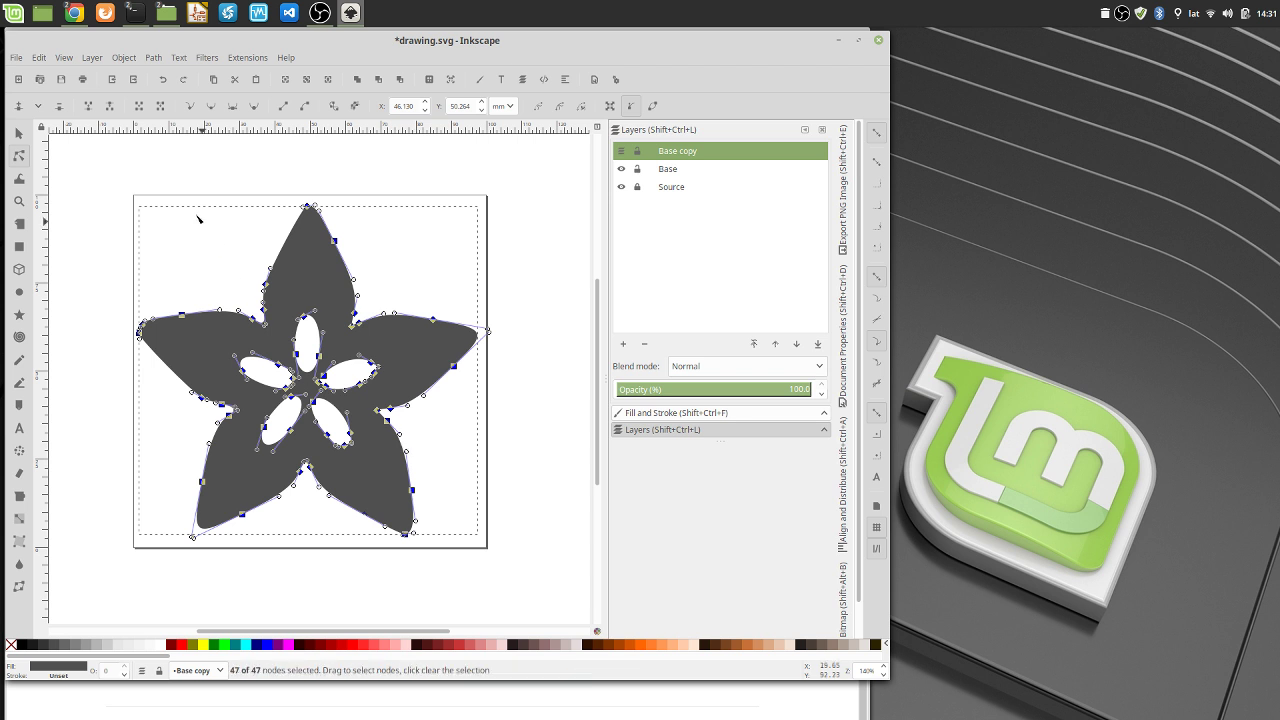
scroll(338, 342, "up", 2, "ctrl")
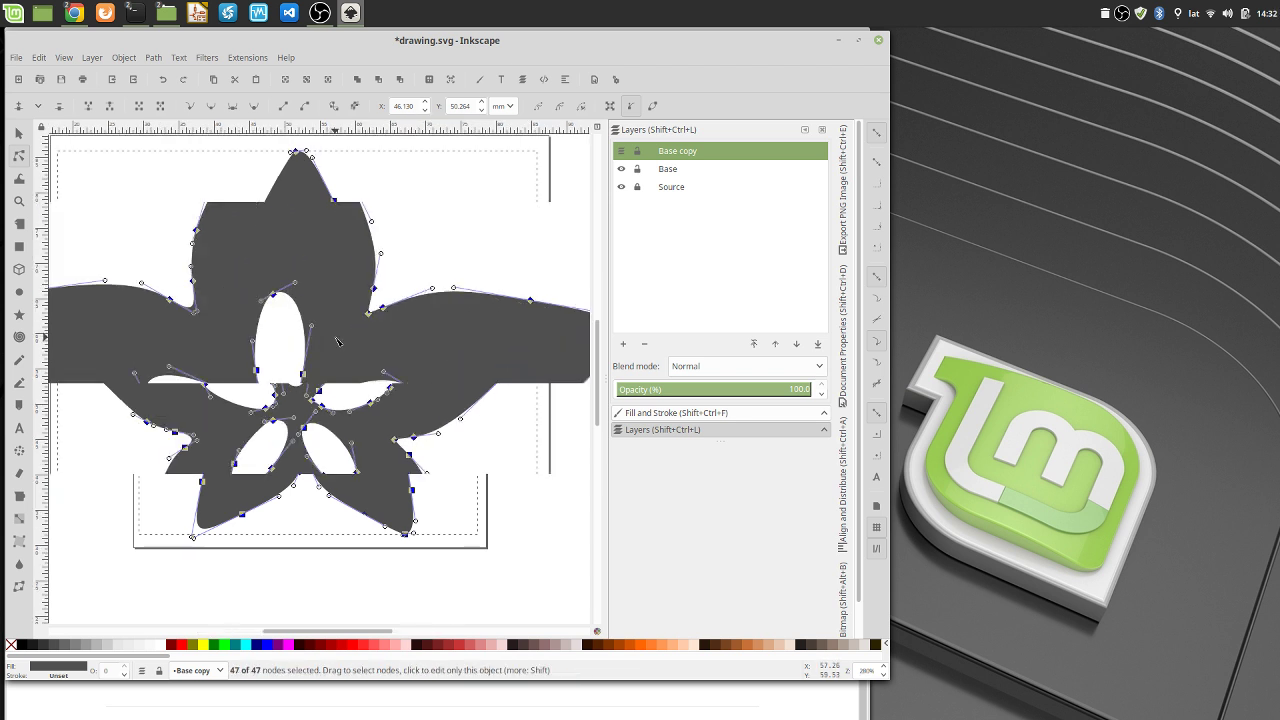
scroll(446, 266, "down", 2, "ctrl")
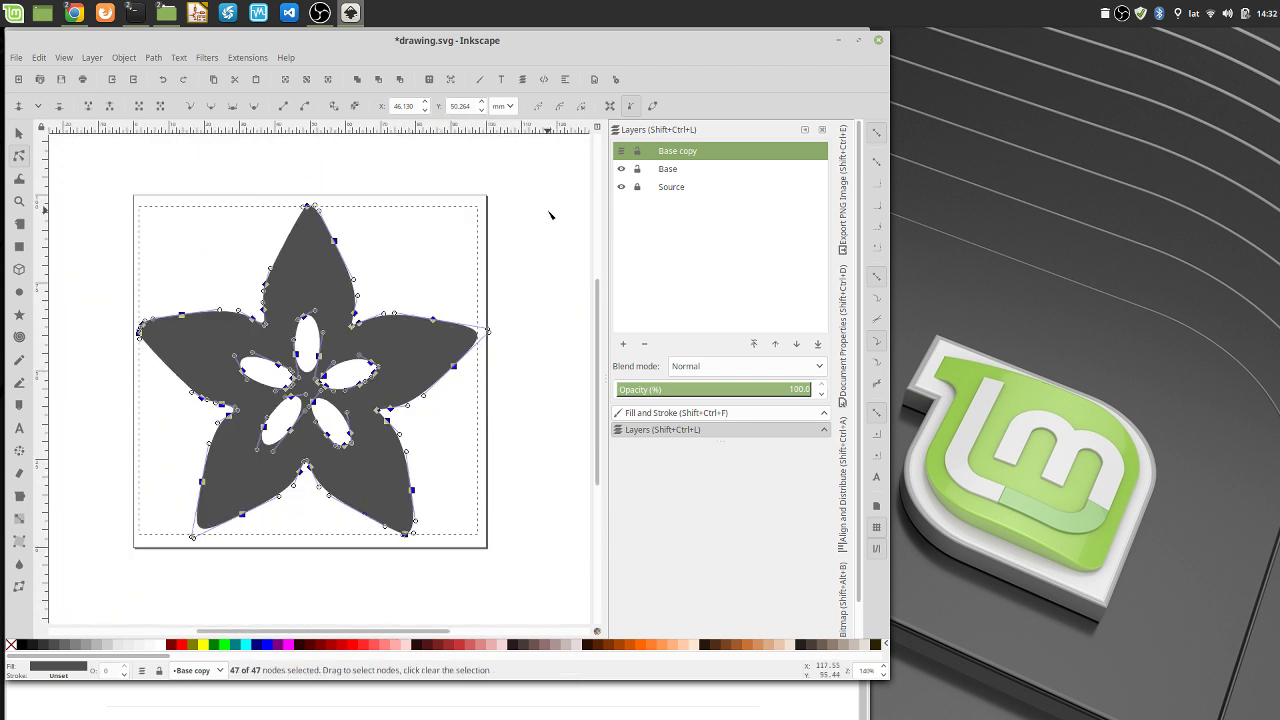
key("Escape")
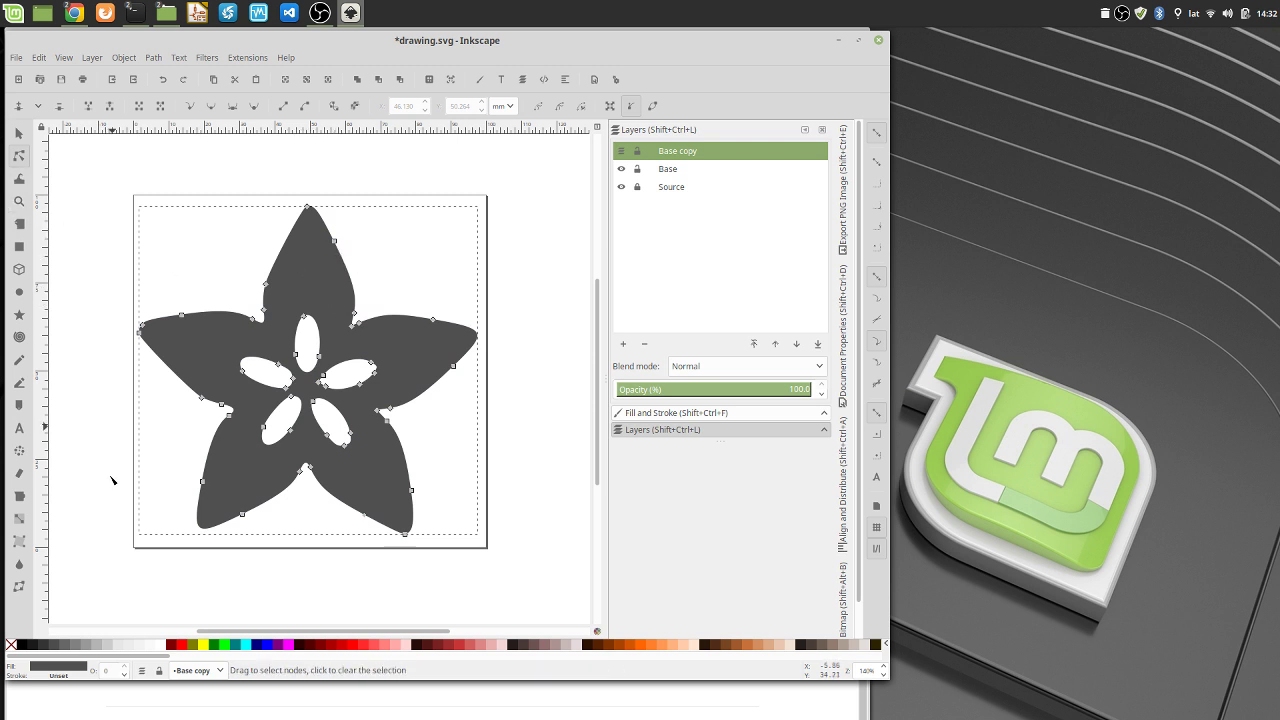
left_click(320, 166)
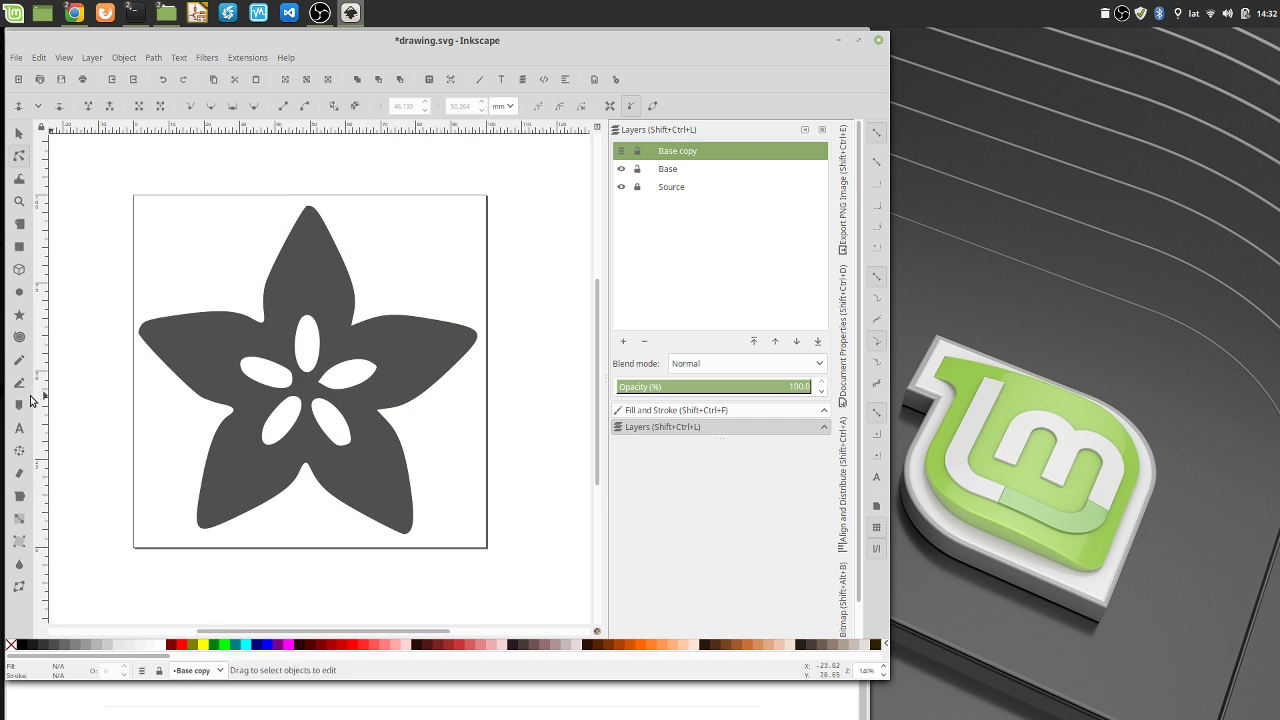
Fill the five white petal-shaped holes in the flower's centre with green on the Base copy layer
left_click(18, 497)
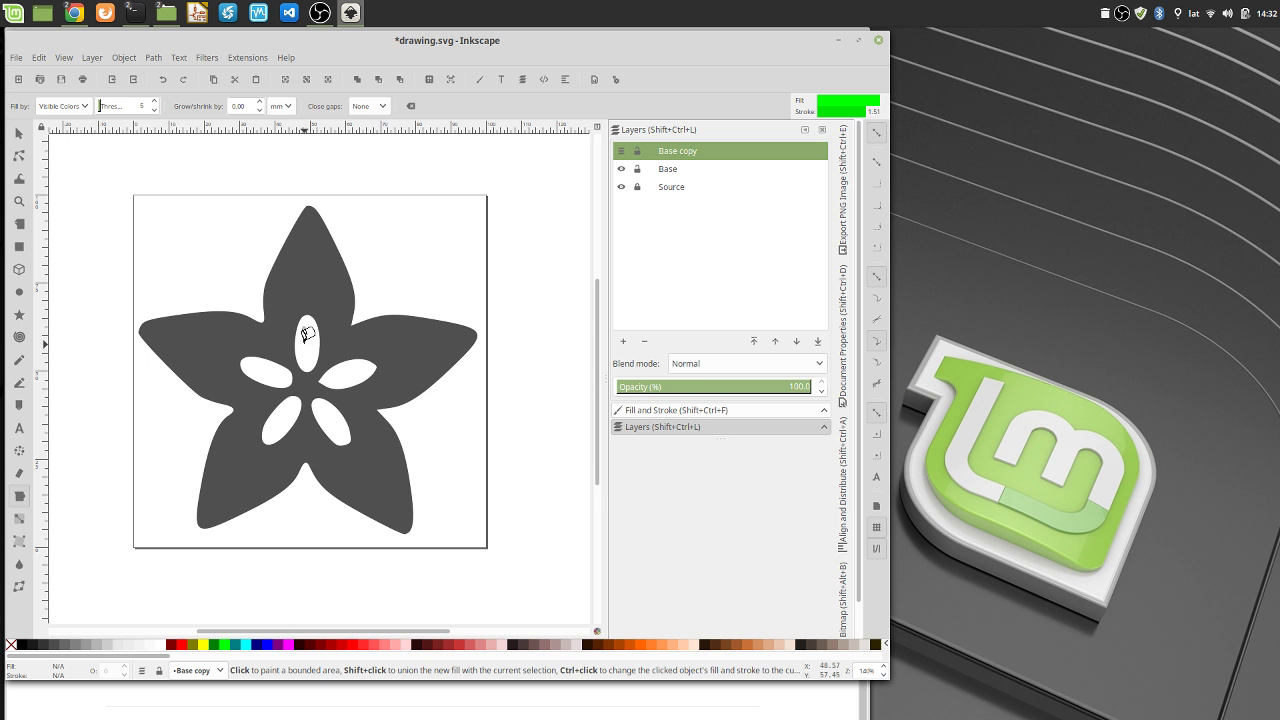
left_click(305, 335)
left_click(353, 363)
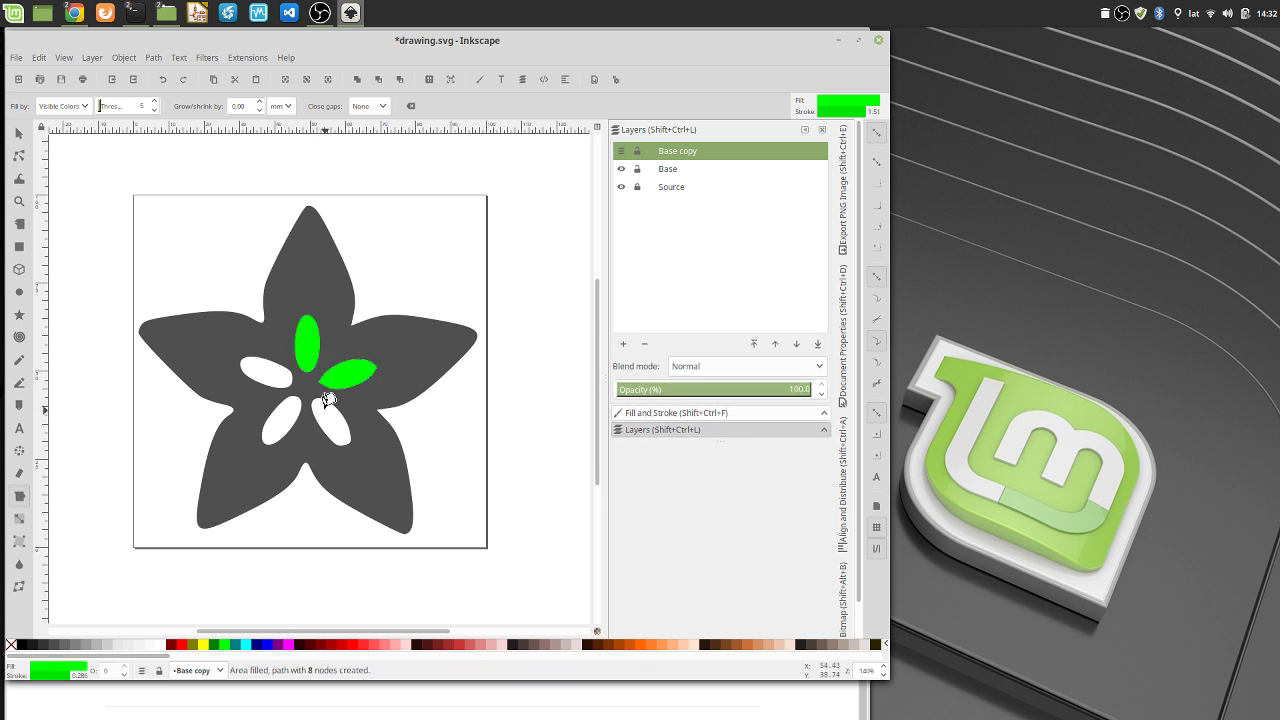
left_click(328, 401)
left_click(283, 410)
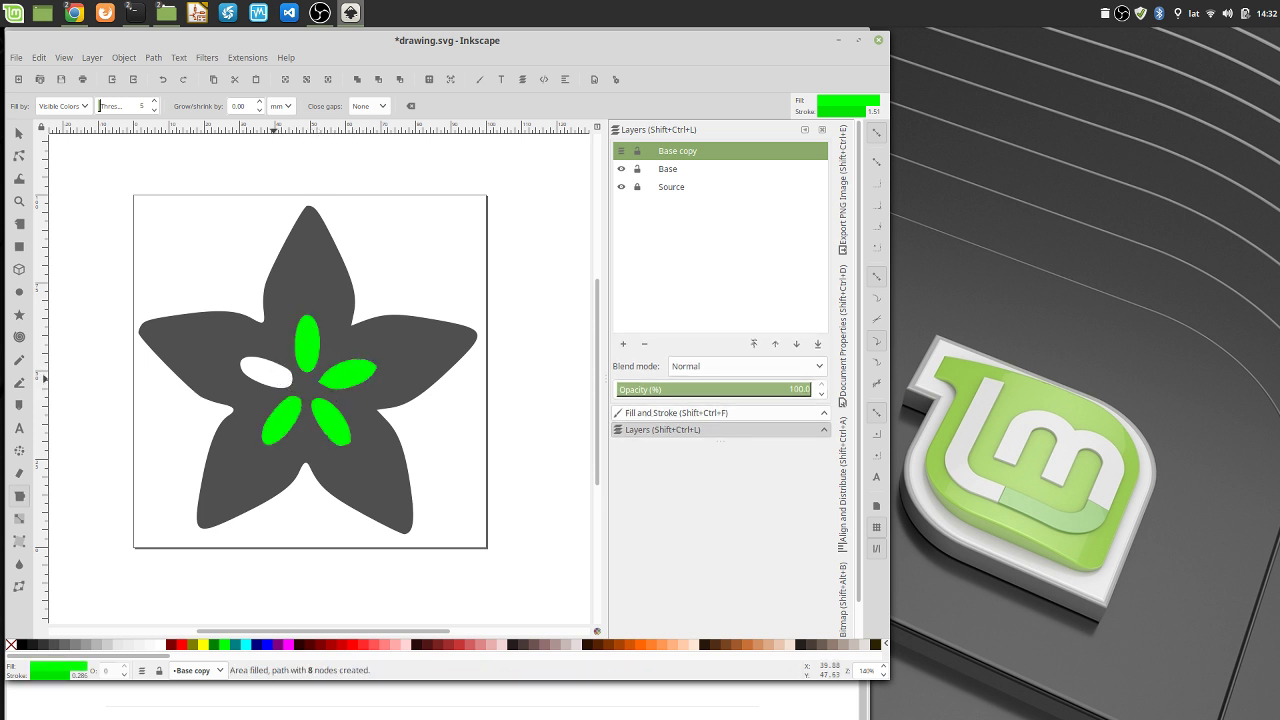
left_click(276, 370)
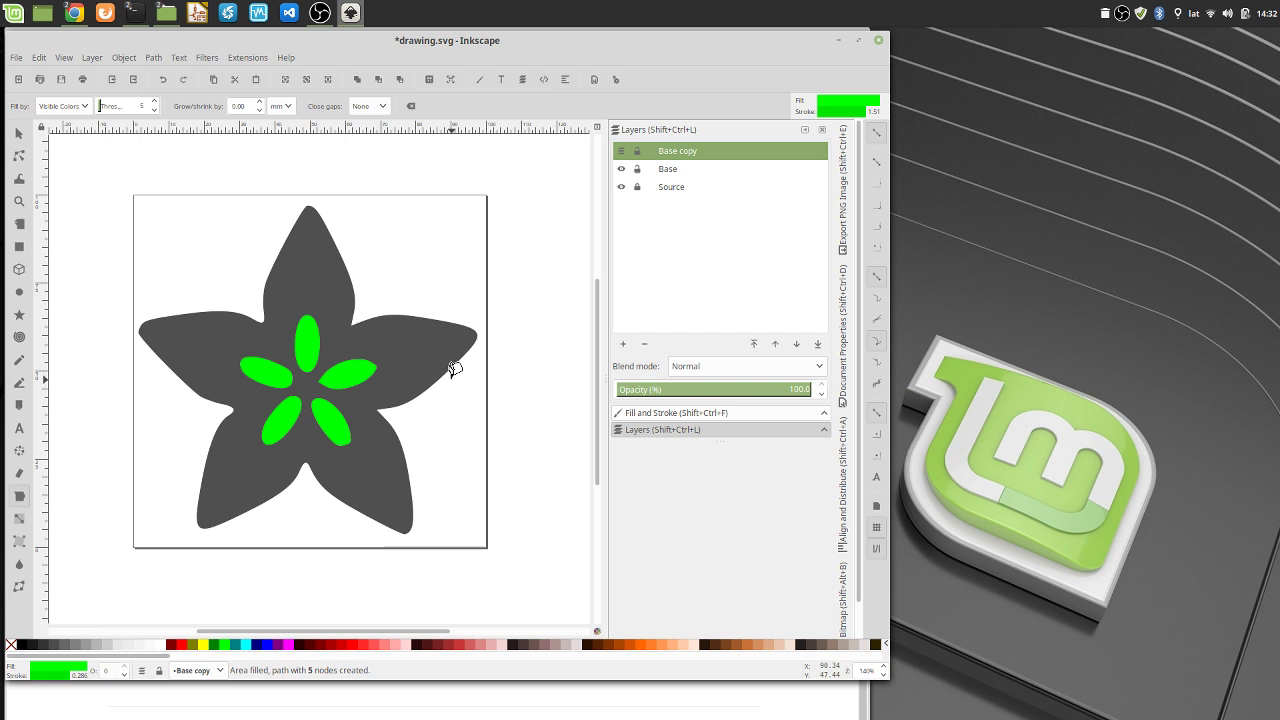
Duplicate the Base copy layer and hide the original
right_click(698, 154)
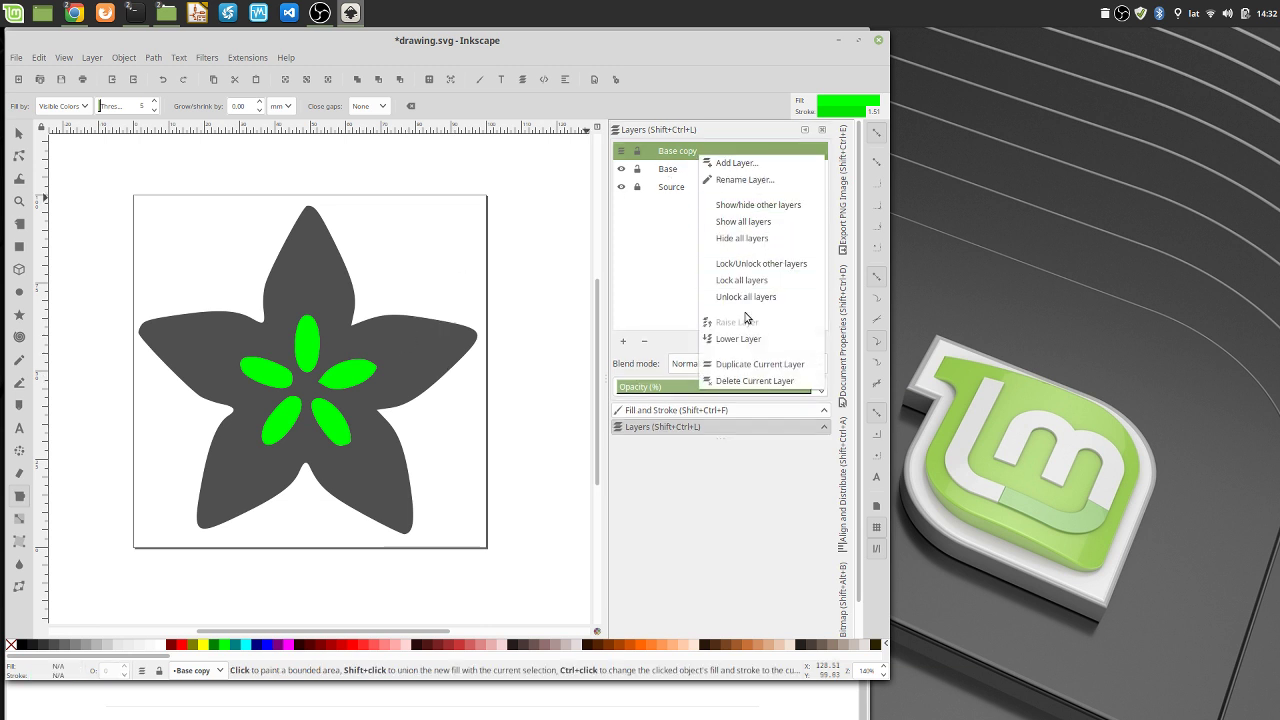
left_click(750, 365)
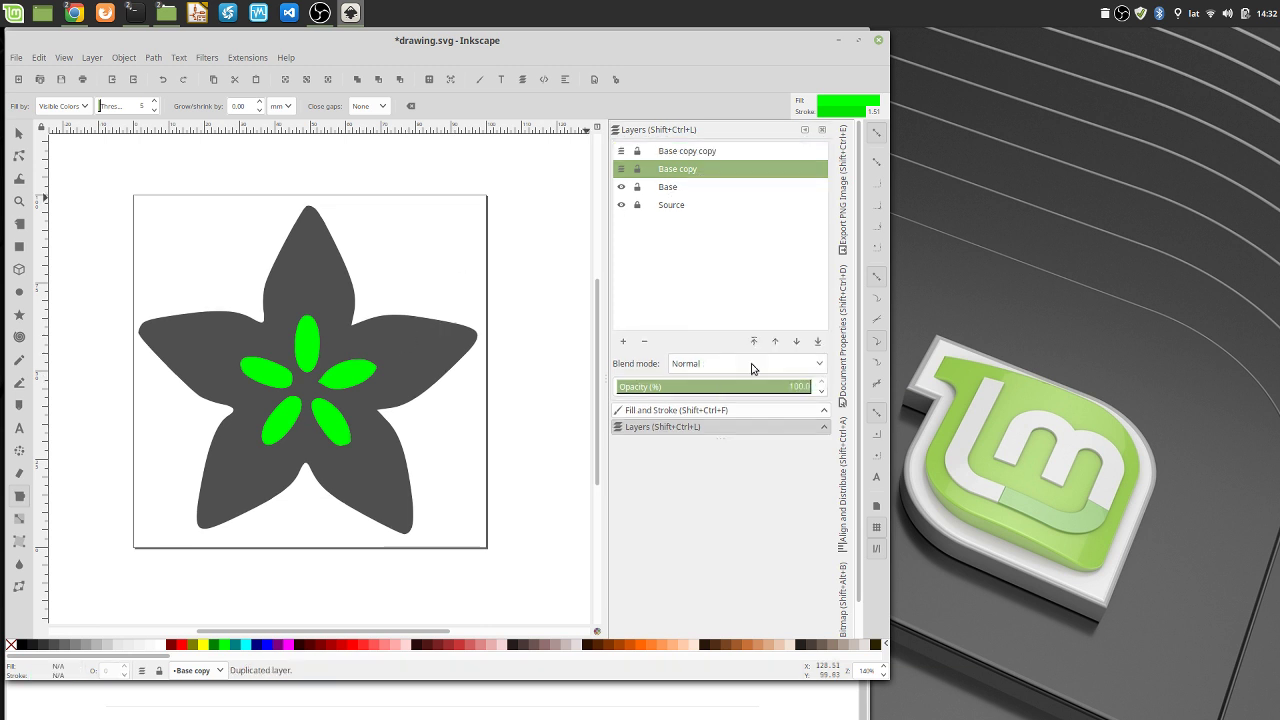
left_click(621, 169)
Make the Base copy copy layer current and rename it as SilkS
left_click(668, 152)
left_click(679, 152)
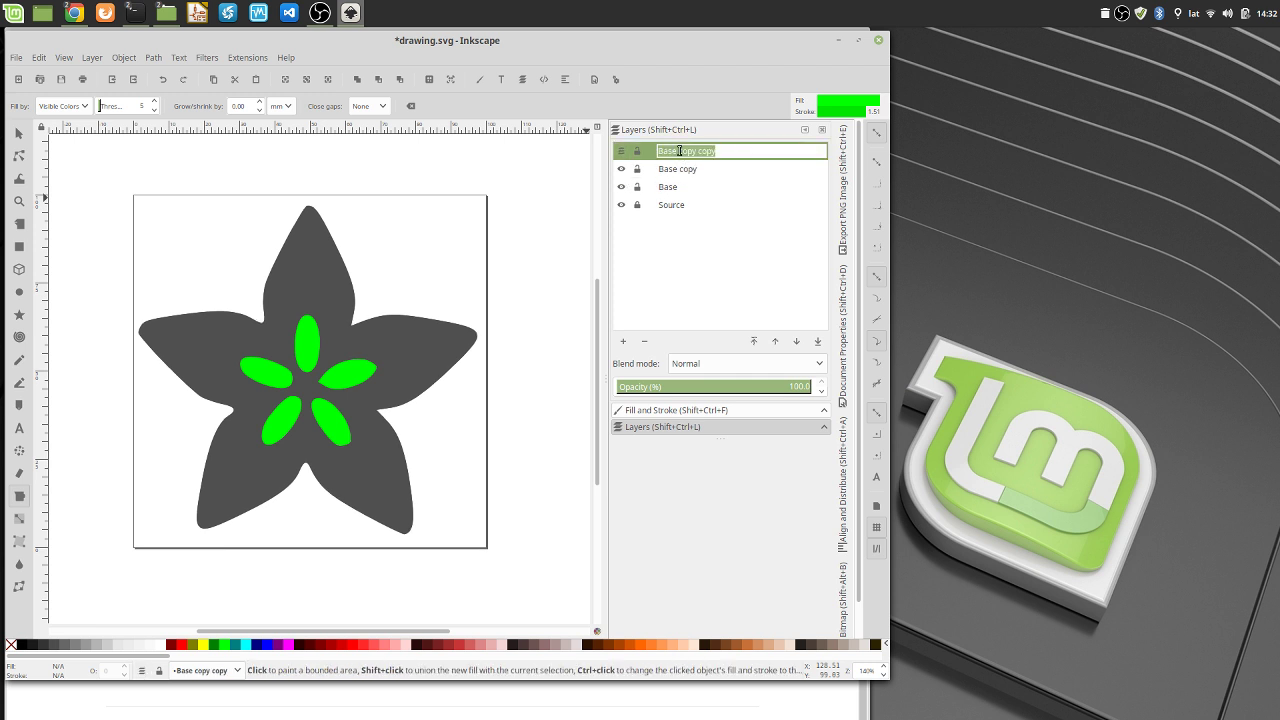
type("5")
type("ilkS")
key("Return")
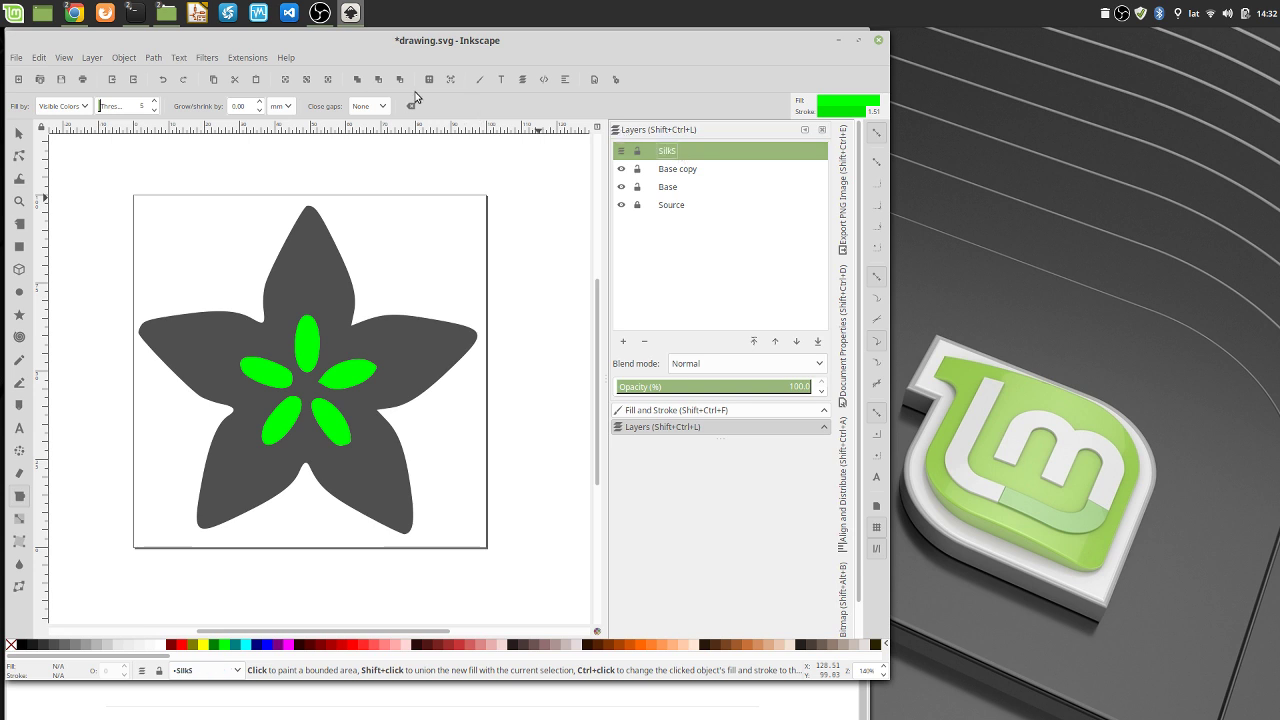
Switch to the browser and examine the svg2mod table of Inkscape layer names and their KiCad layers beside the drawing
left_click_drag(421, 40, 812, 42)
left_click(59, 211)
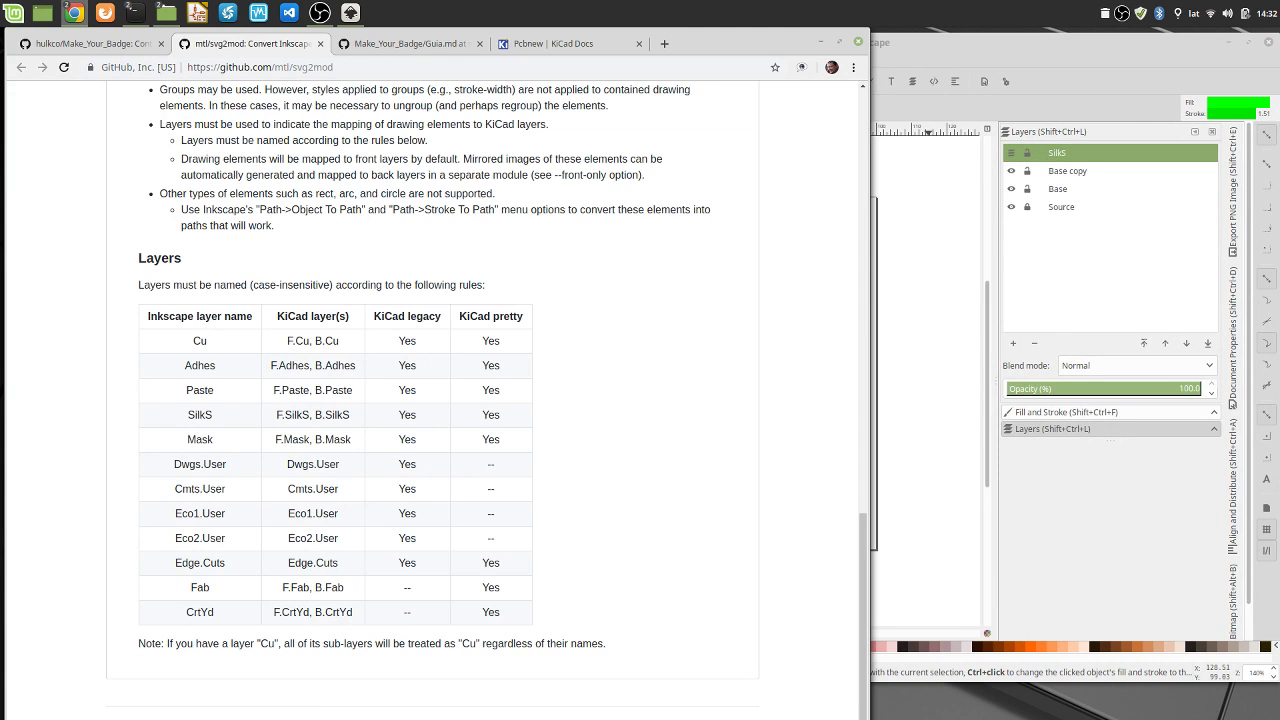
left_click_drag(866, 400, 586, 400)
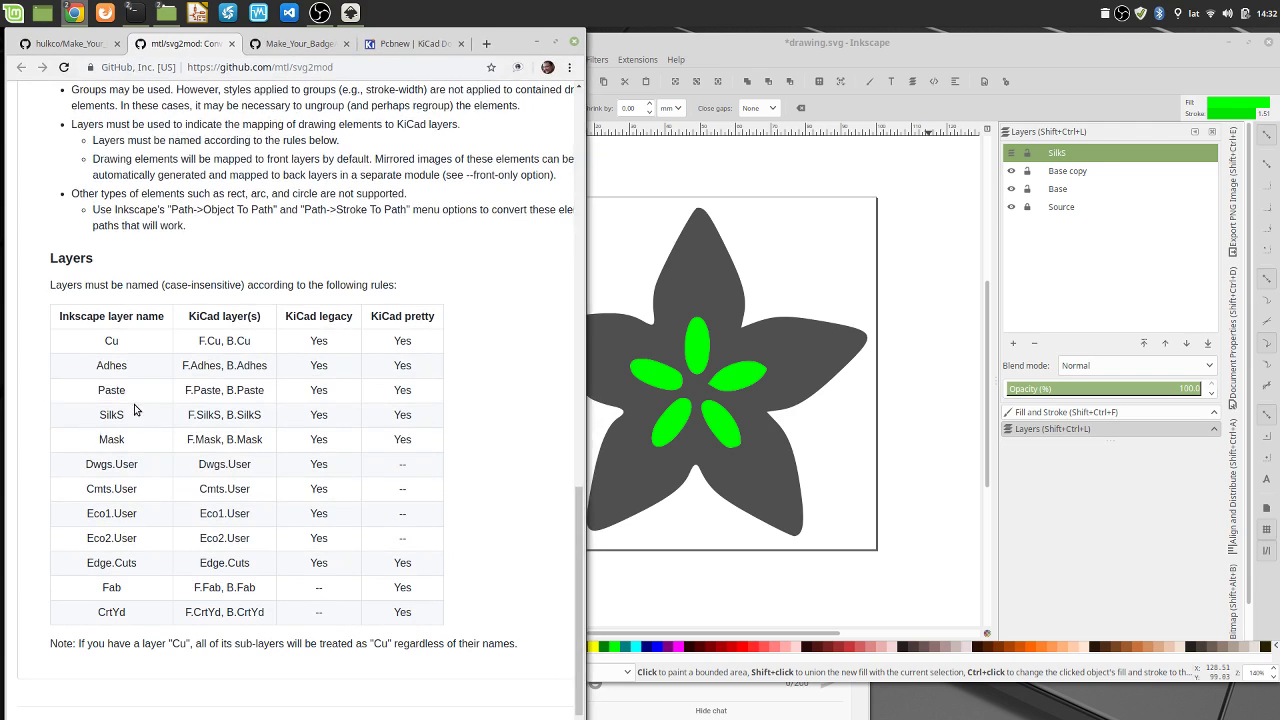
key("ctrl+plus")
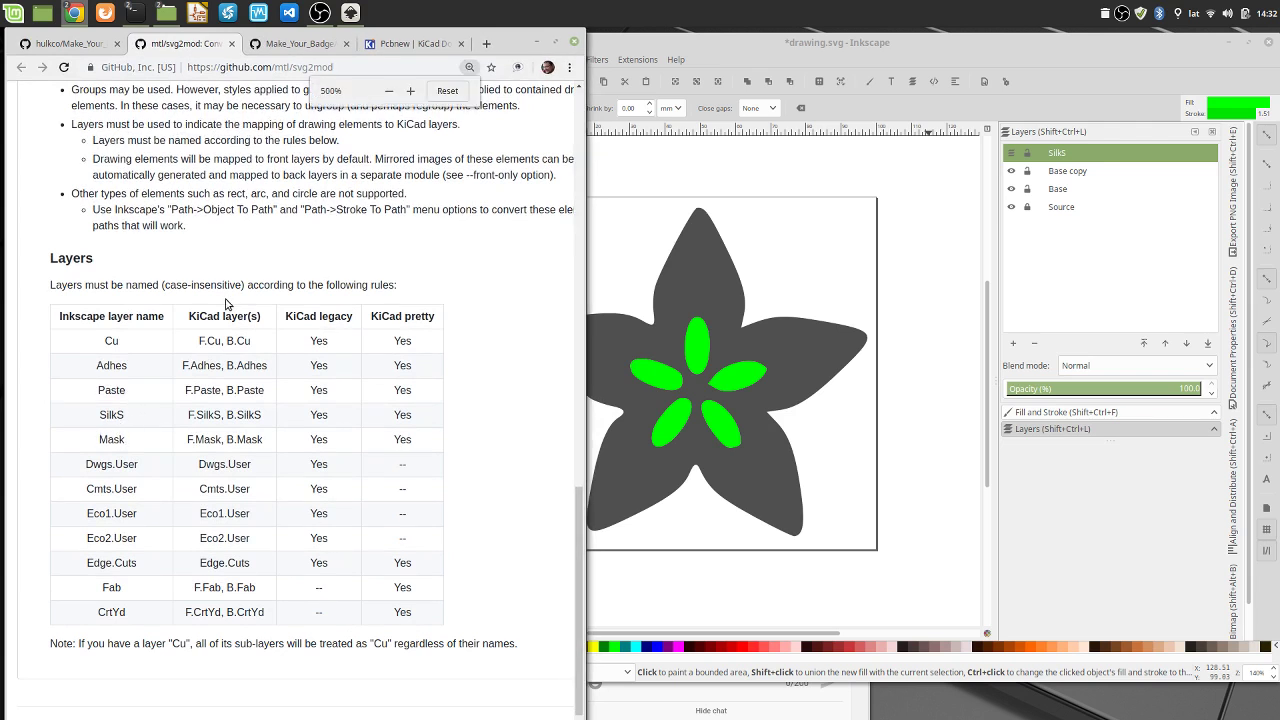
left_click(390, 91)
left_click(390, 91)
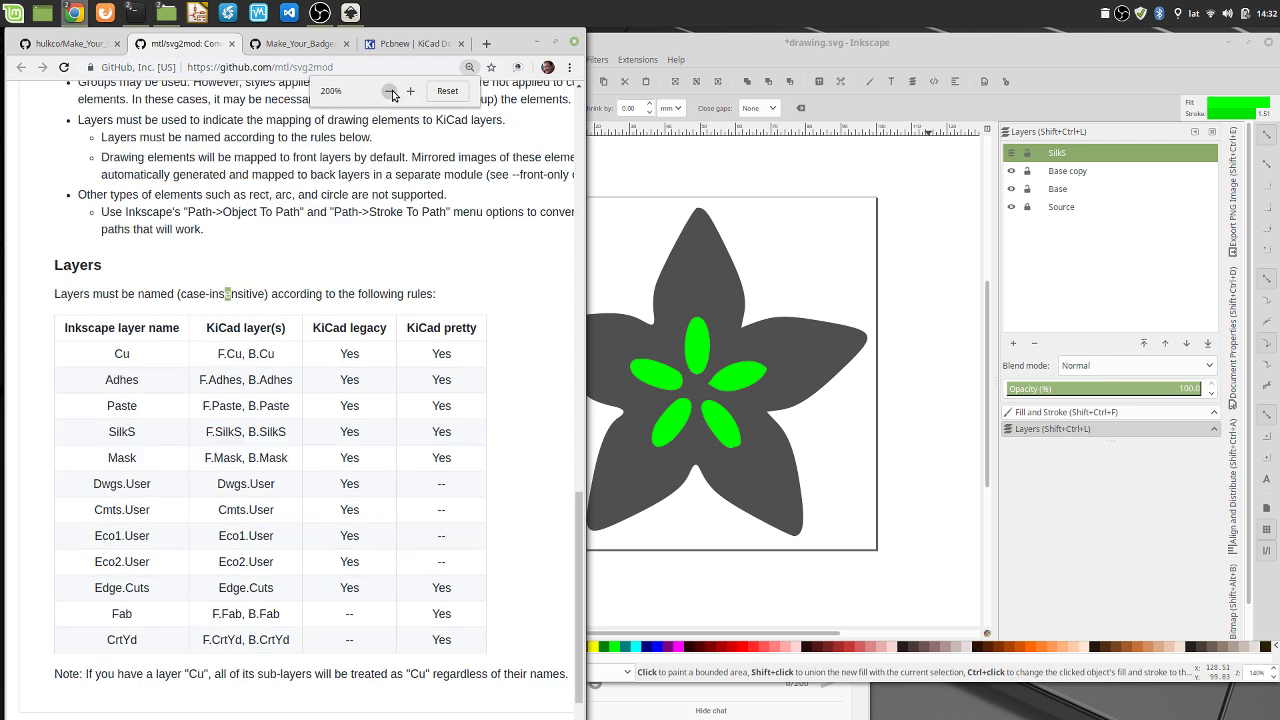
left_click(391, 91)
scroll(129, 491, "up", 1, "ctrl")
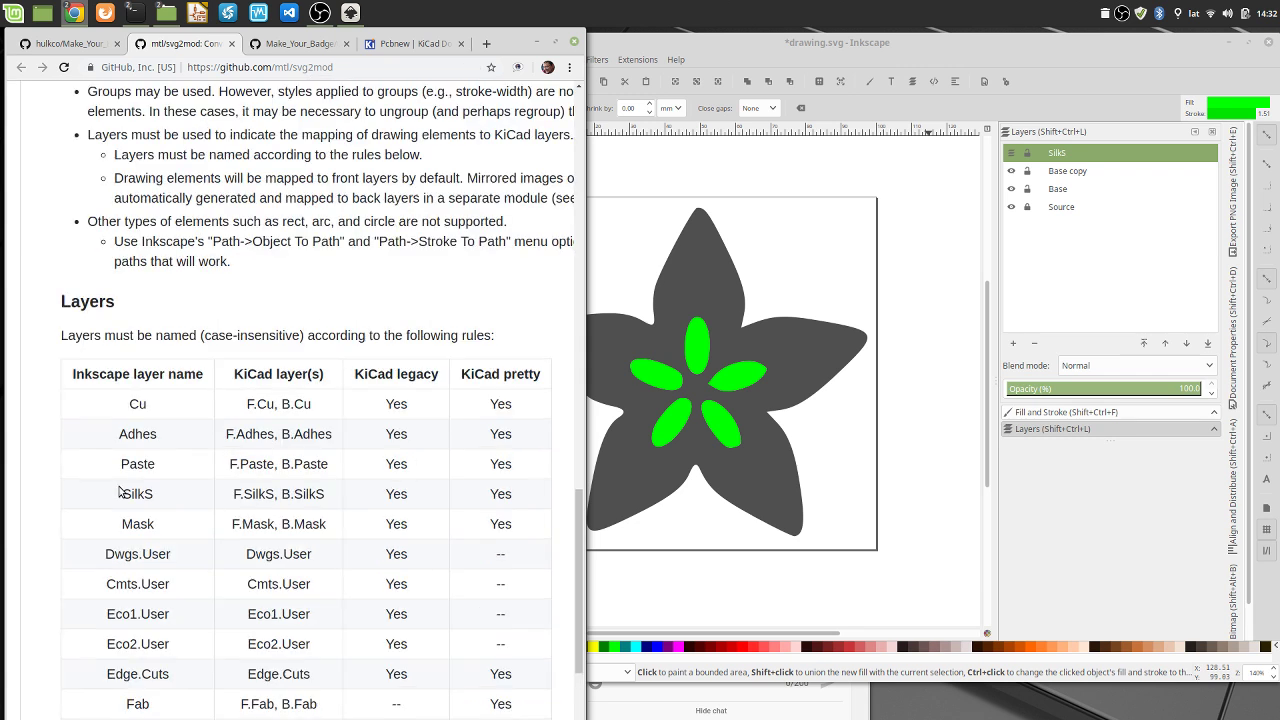
scroll(147, 494, "down", 1)
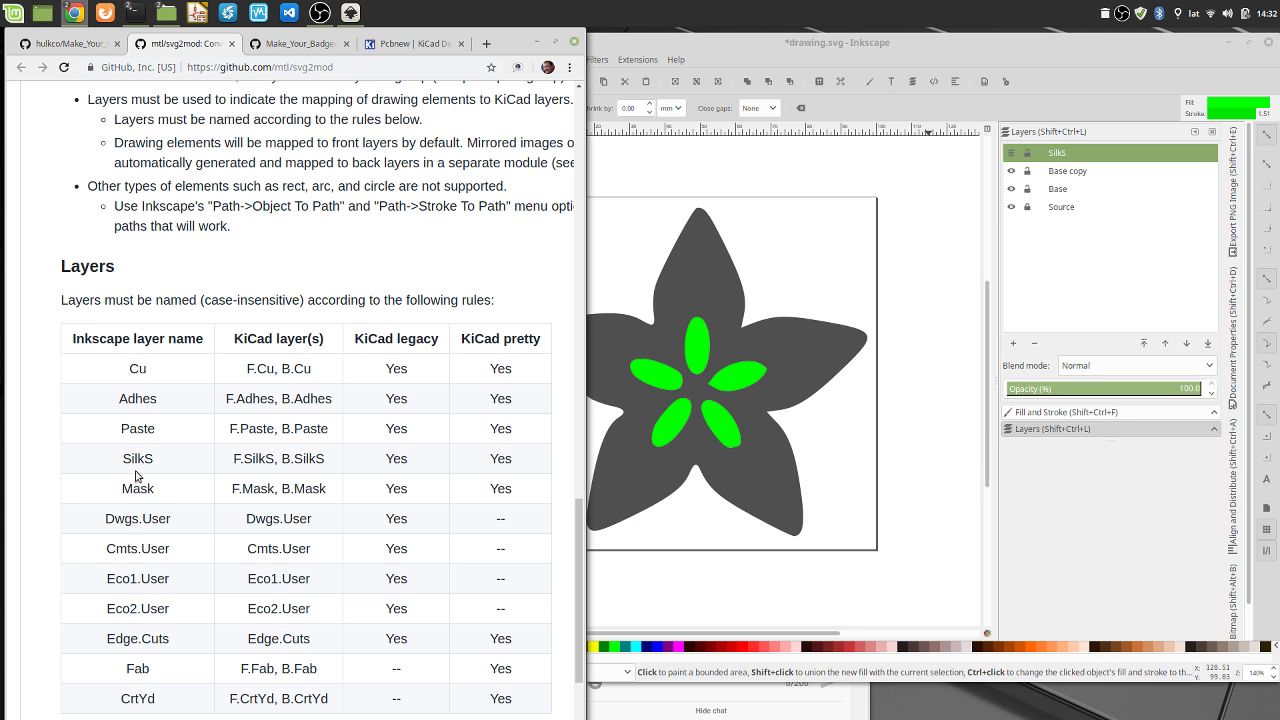
scroll(143, 465, "up", 1, "ctrl")
double_click(141, 459)
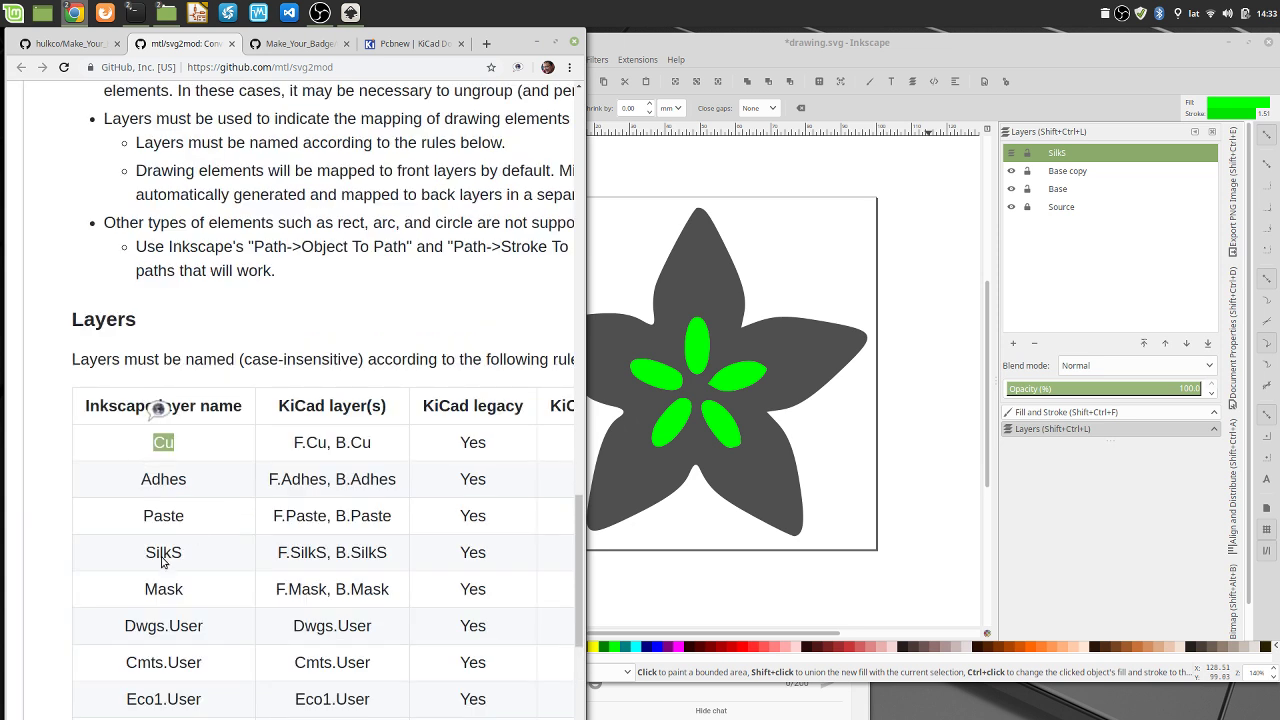
Switch back to Inkscape and delete the dark flower shape from the SilkS layer, keeping the five green petals
left_click(716, 46)
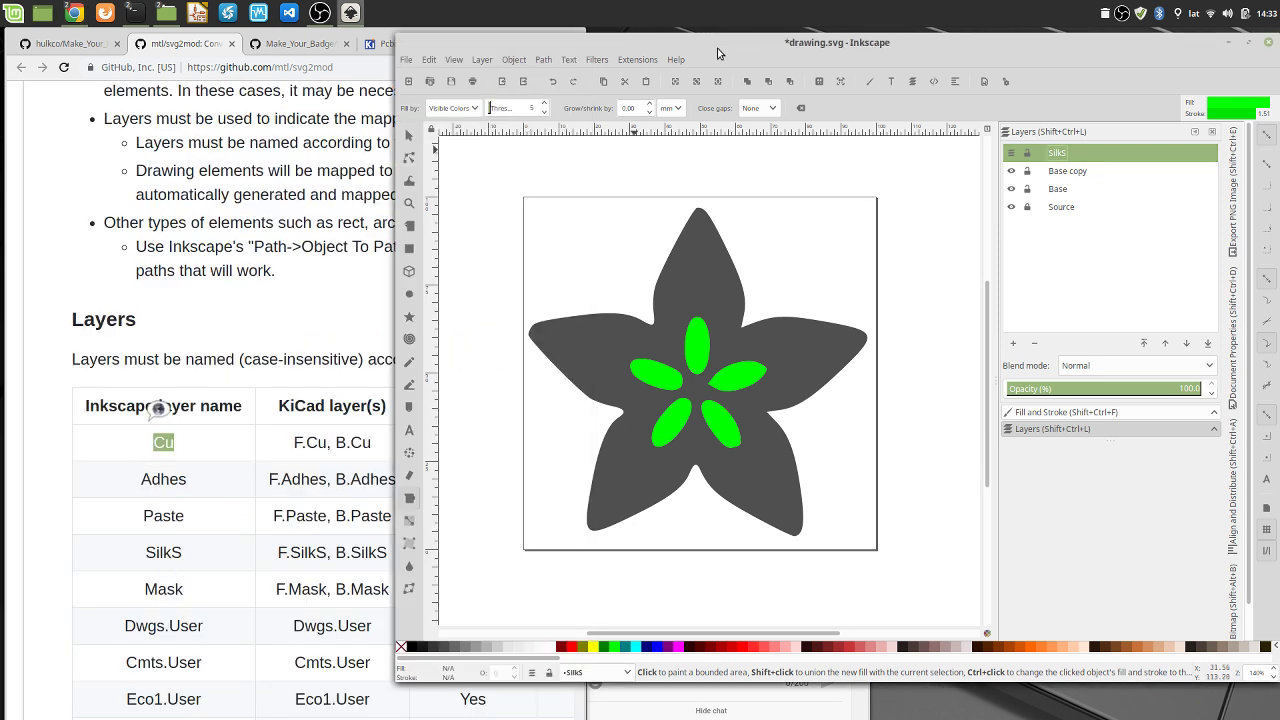
mouse_move(802, 54)
left_mouse_down()
mouse_move(788, 48)
mouse_move(799, 48)
left_mouse_up()
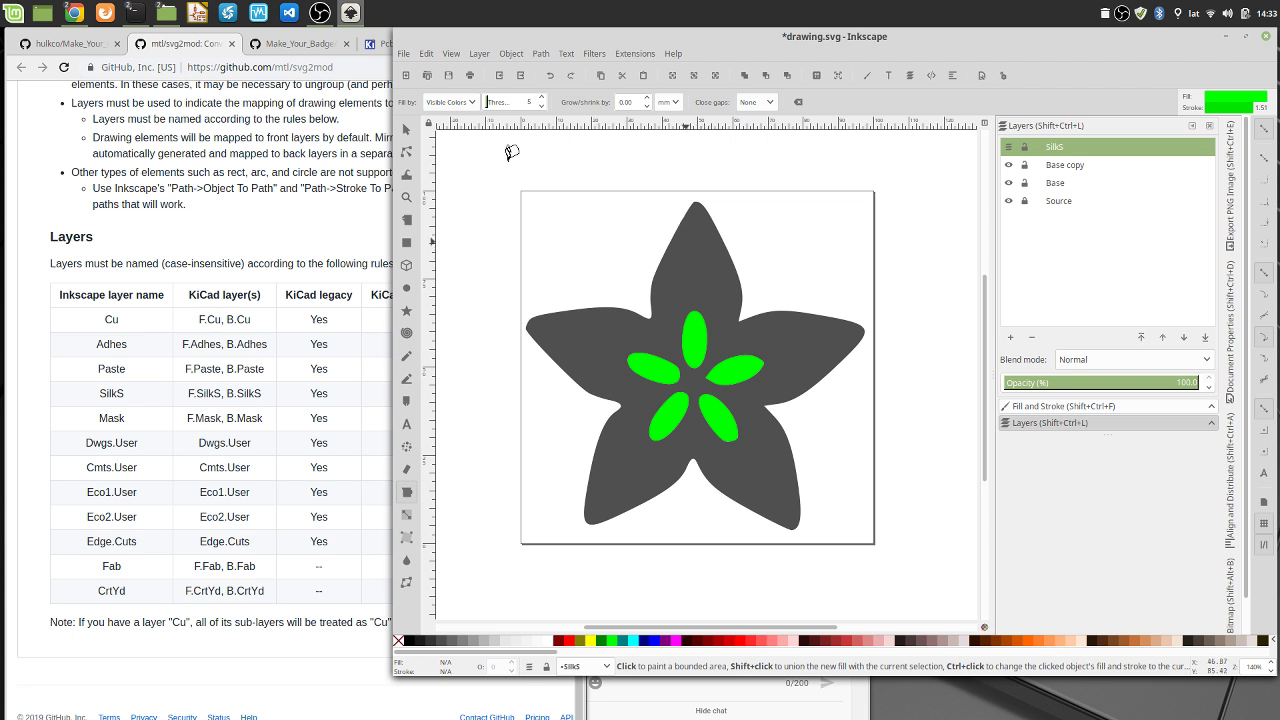
left_click(405, 131)
left_click(698, 266)
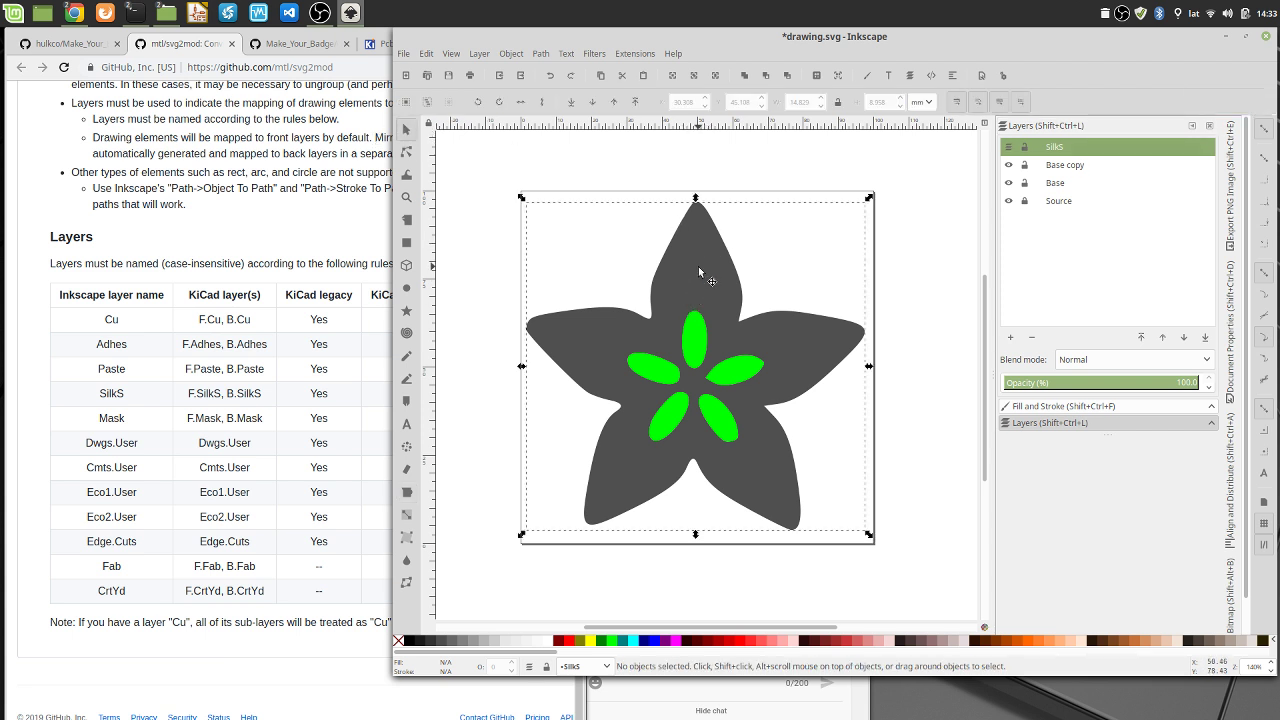
key("Delete")
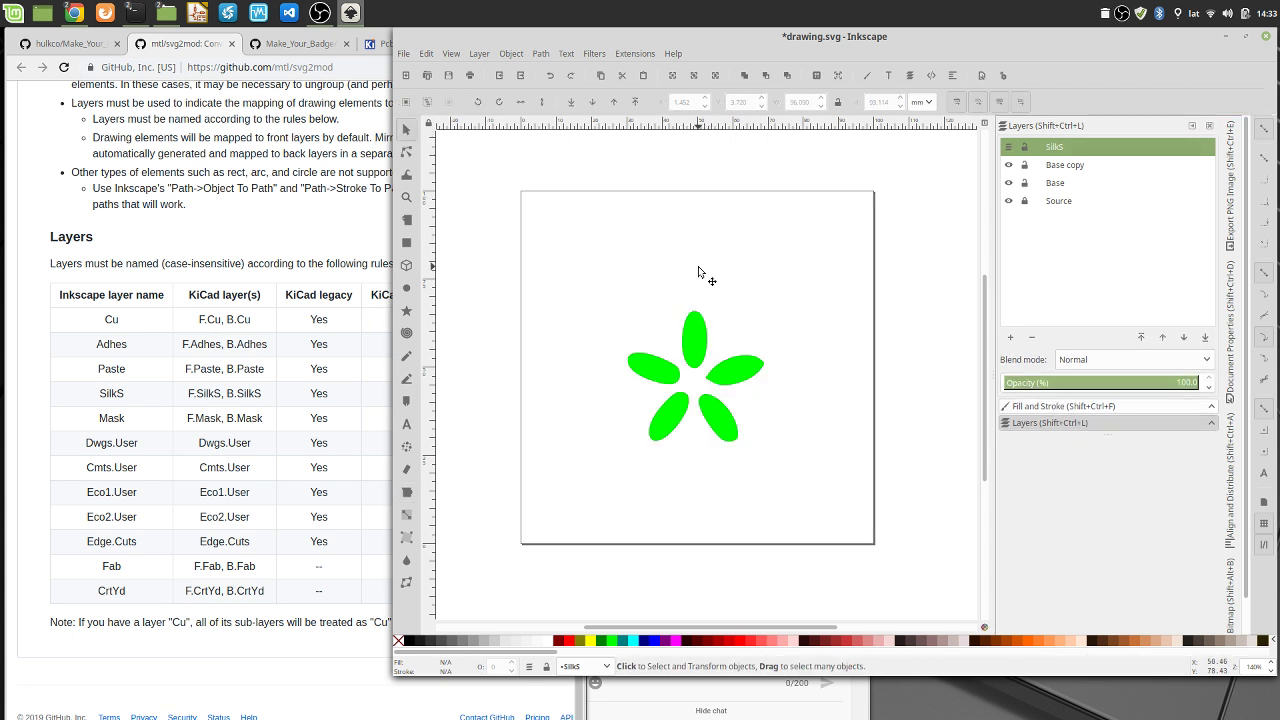
Show the hidden Base copy layer and rename it as Edge.Cuts
left_click(1062, 166)
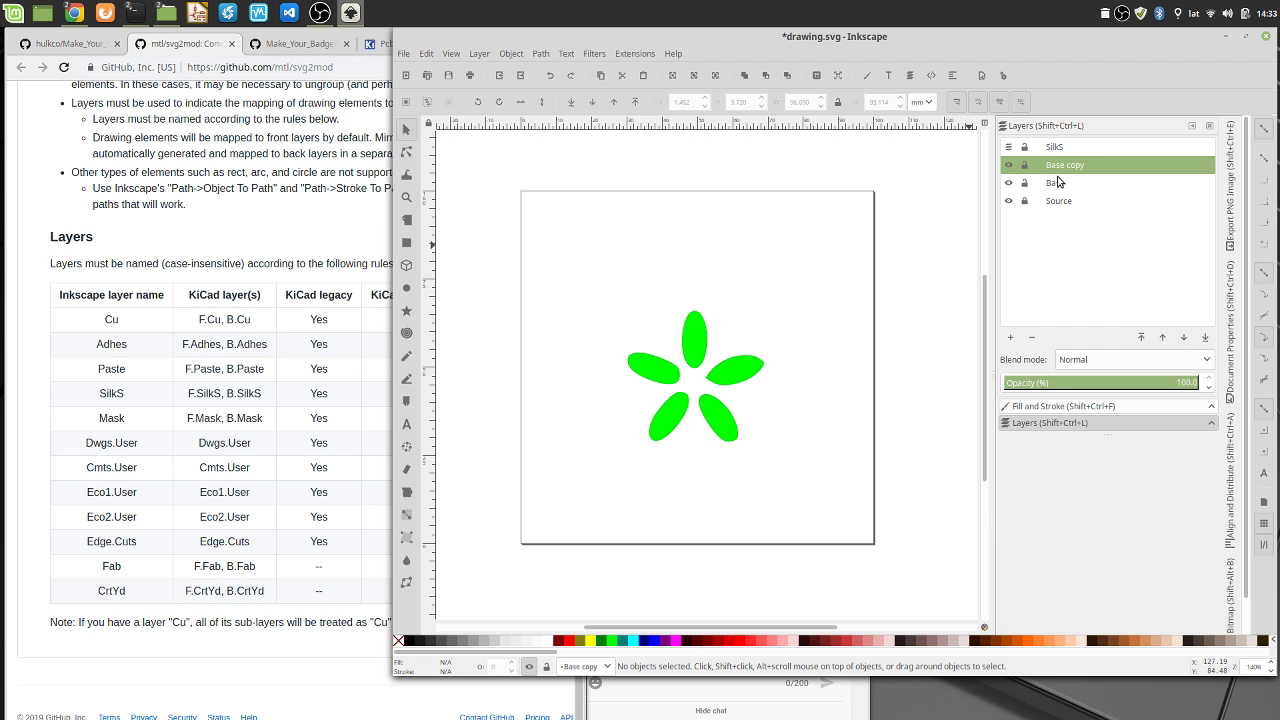
left_click(1009, 165)
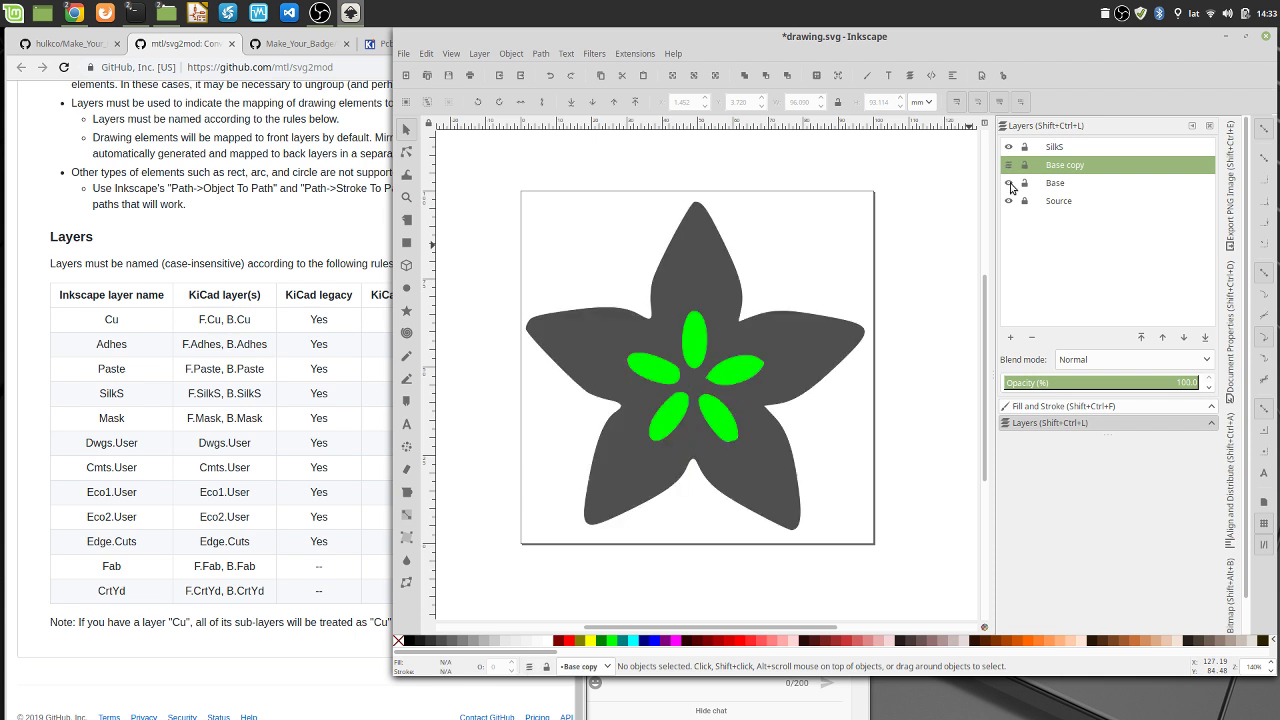
double_click(1073, 168)
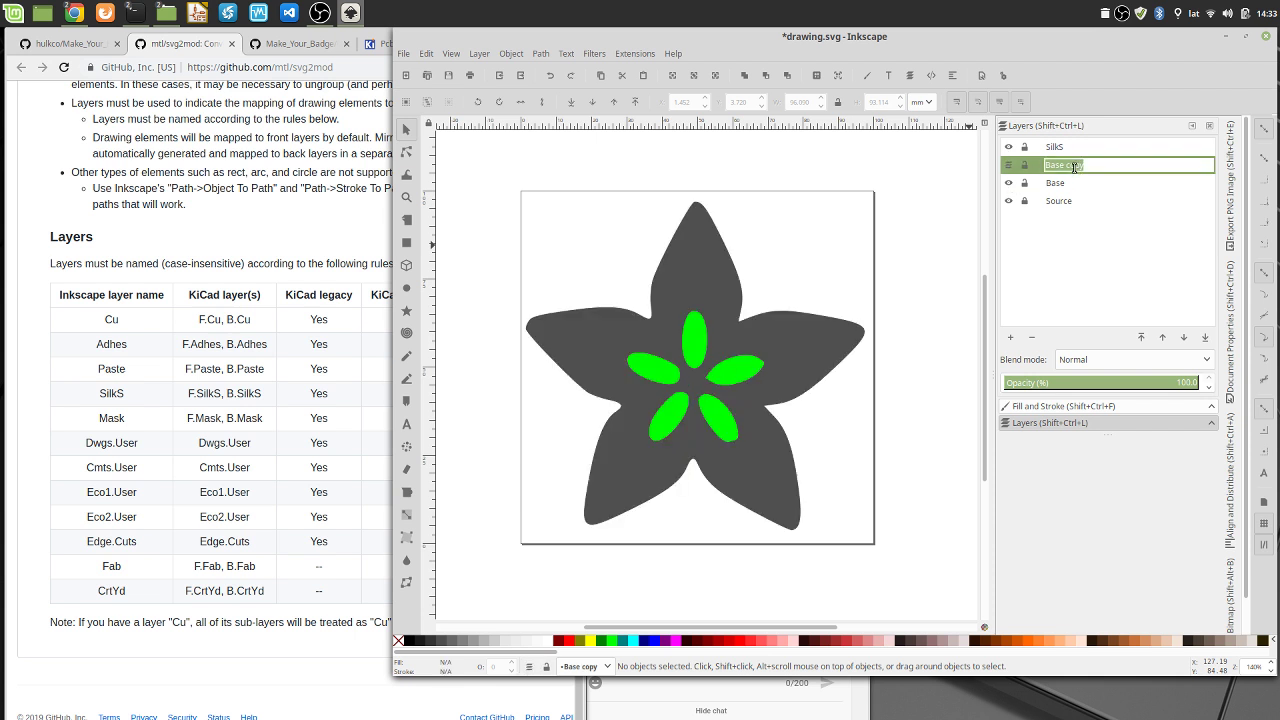
type("Edge.Cuts")
left_click(1110, 170)
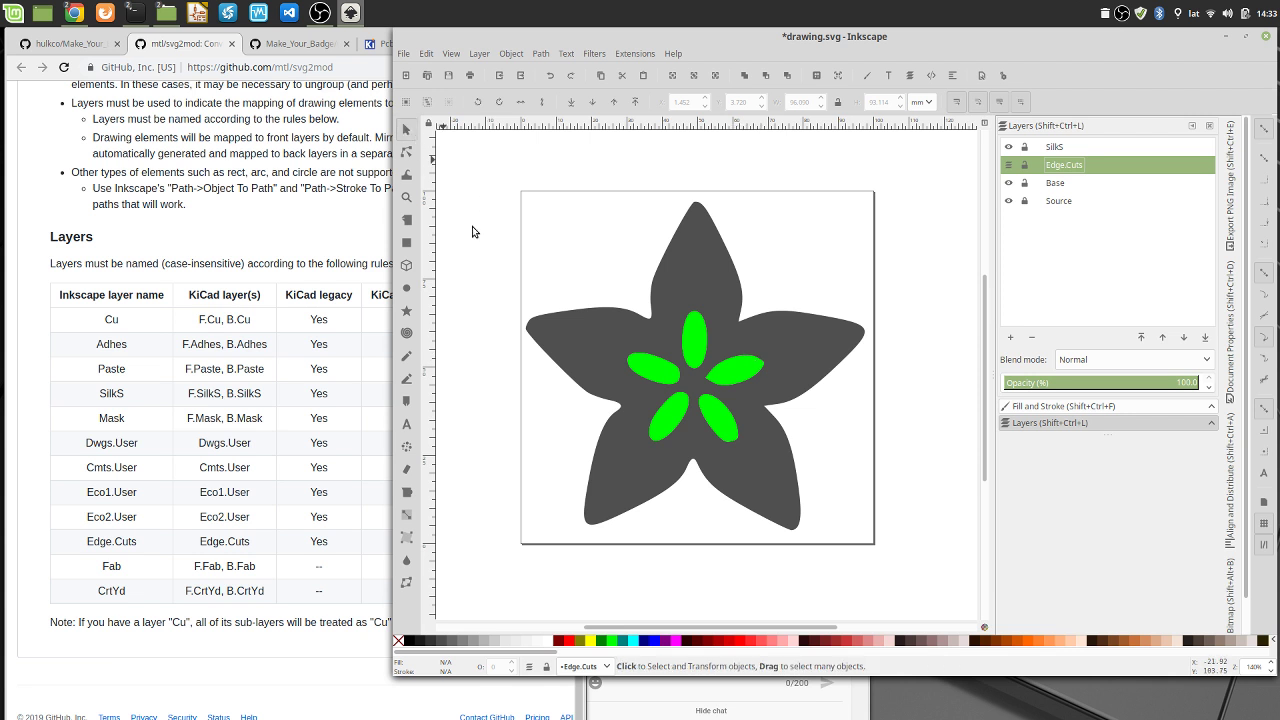
Delete the five green petal shapes from the Edge.Cuts layer, keeping the dark flower
left_click(694, 342)
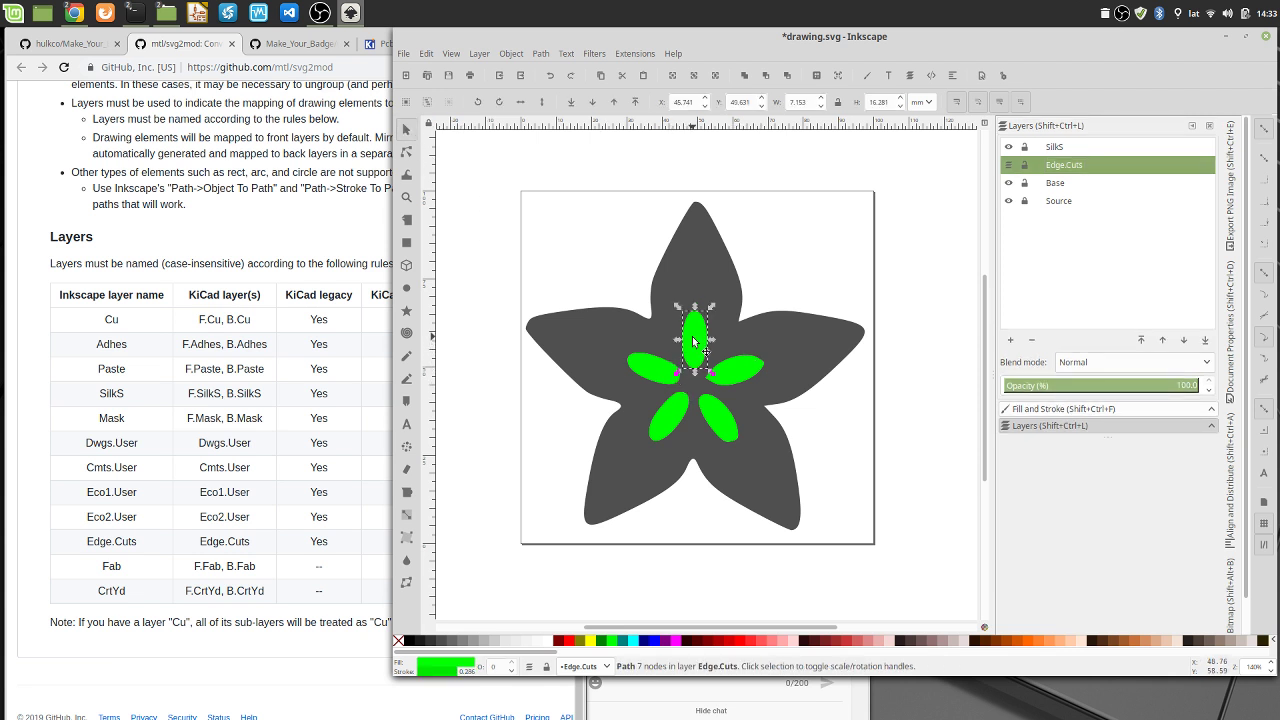
key("Delete")
left_click(735, 372)
key("Delete")
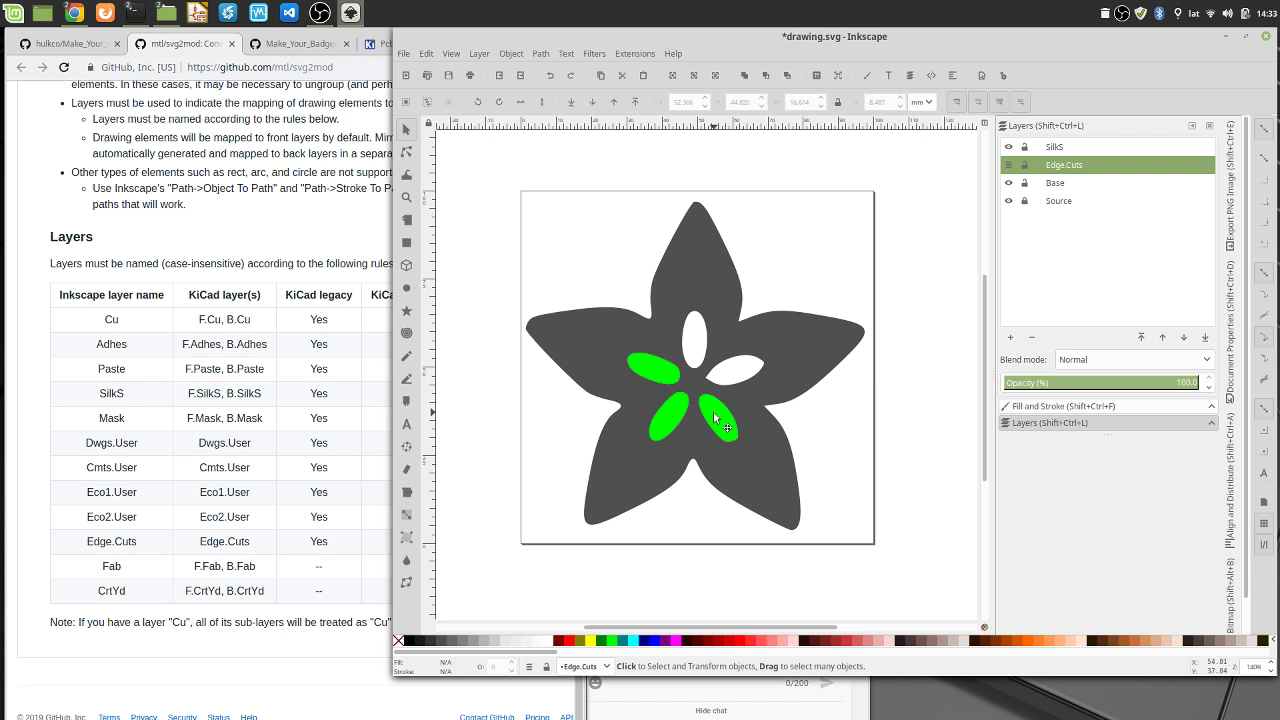
left_click(715, 418)
key("Delete")
left_click(676, 419)
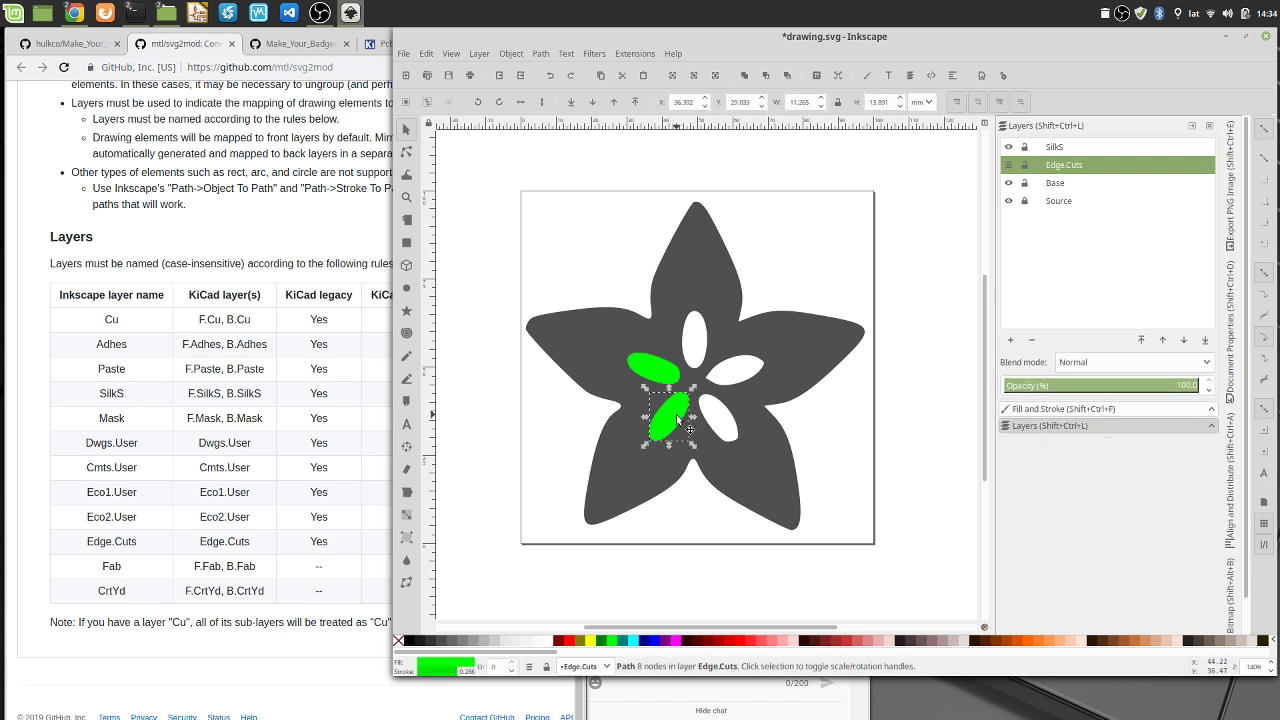
key("Delete")
left_click(667, 376)
key("Delete")
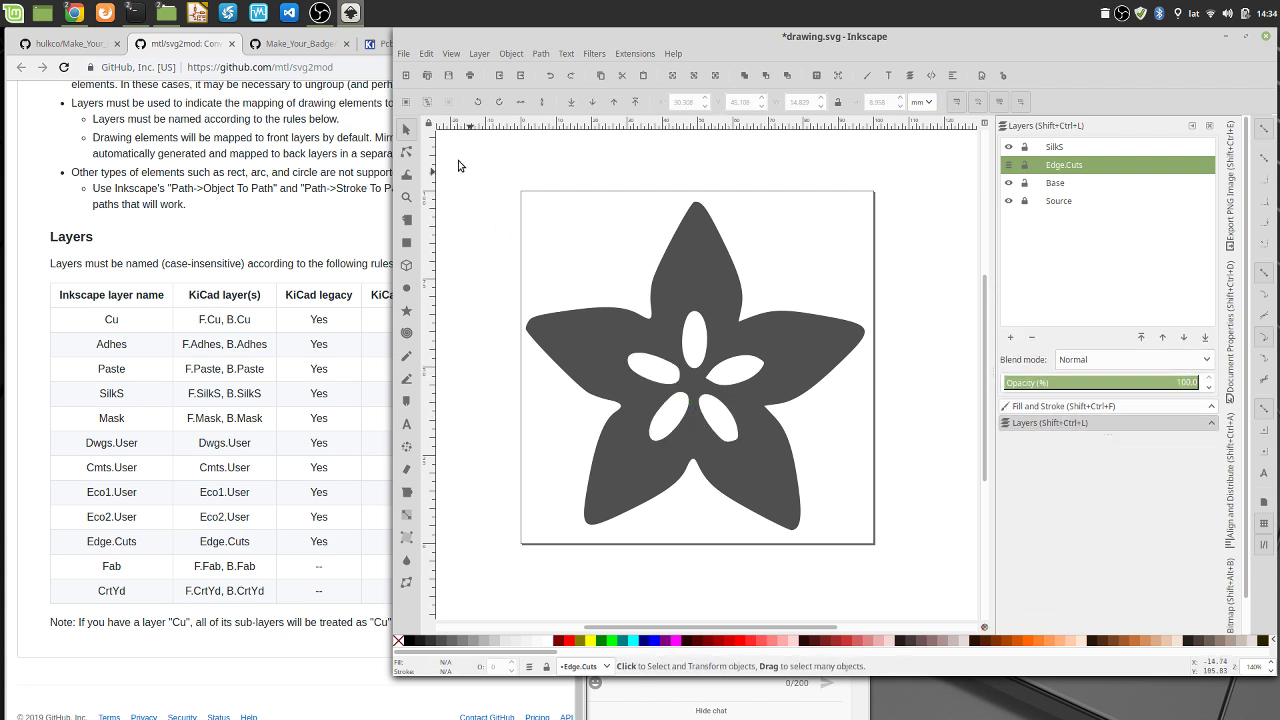
Delete the nodes of the five inner petal cutouts from the dark flower path on the Edge.Cuts layer, leaving only its outer contour
left_click(406, 151)
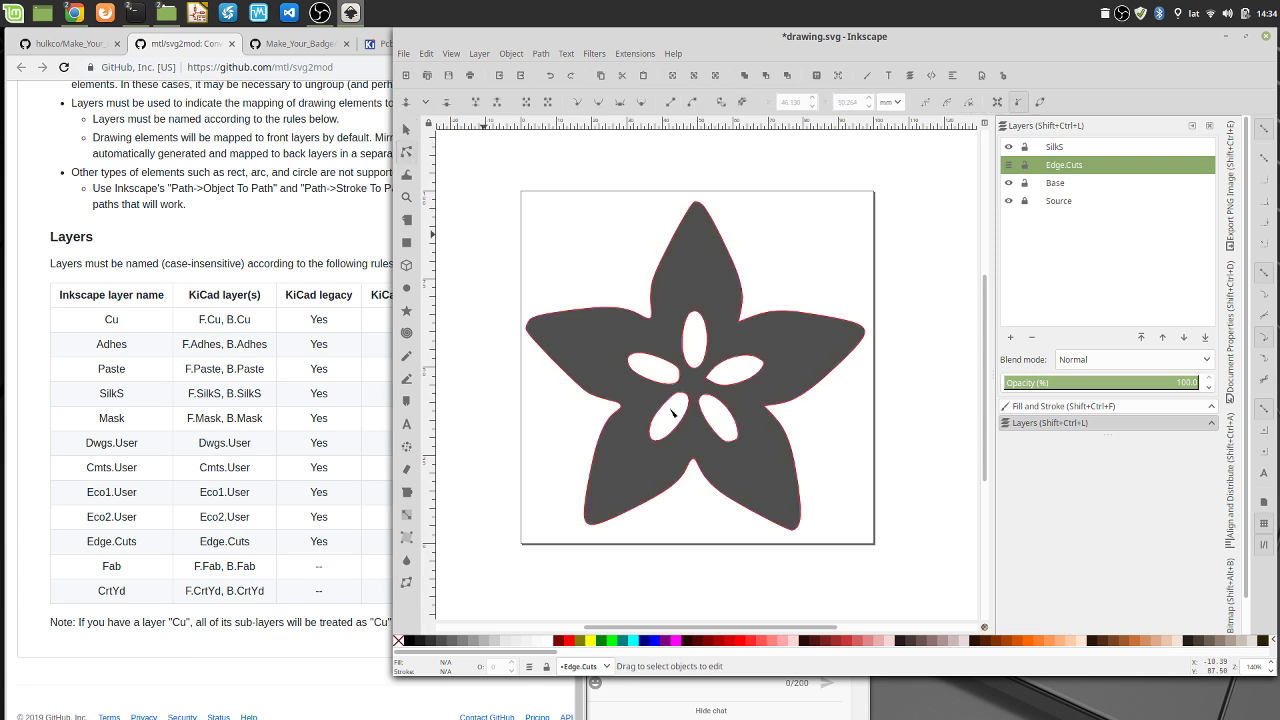
left_click(683, 313)
left_click_drag(675, 303, 718, 398)
left_click_drag(798, 389, 734, 411)
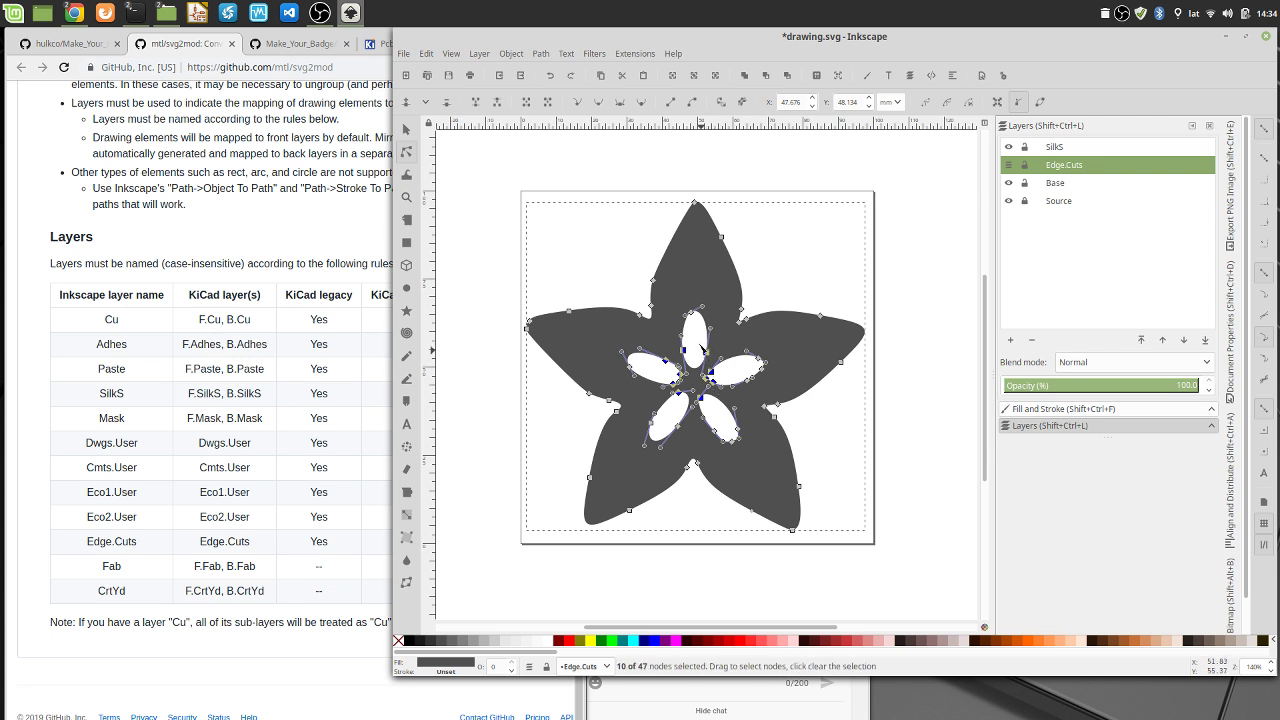
left_click_drag(673, 296, 703, 377)
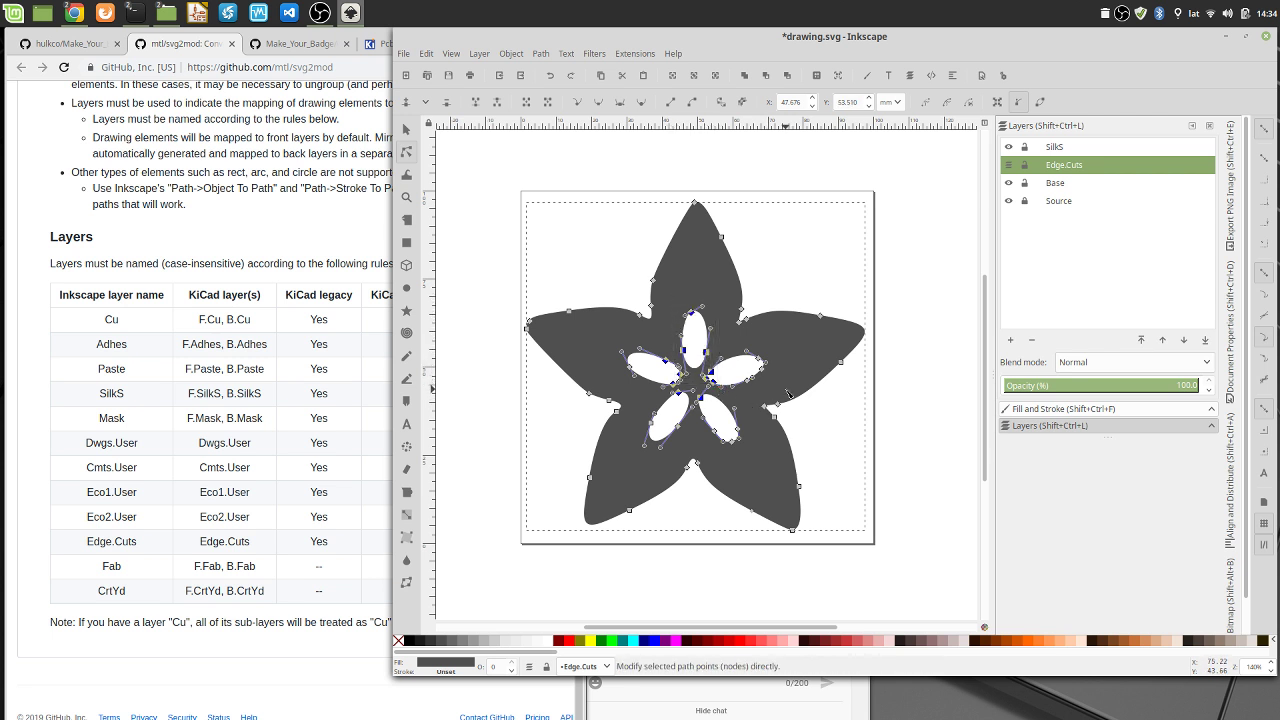
mouse_move(613, 342)
left_mouse_down("shift")
mouse_move(690, 388)
mouse_move(652, 426)
mouse_move(694, 448)
left_mouse_up("shift")
mouse_move(758, 458)
left_mouse_down("shift")
mouse_move(704, 422)
mouse_move(686, 380)
mouse_move(752, 440)
left_mouse_up("shift")
key("Delete")
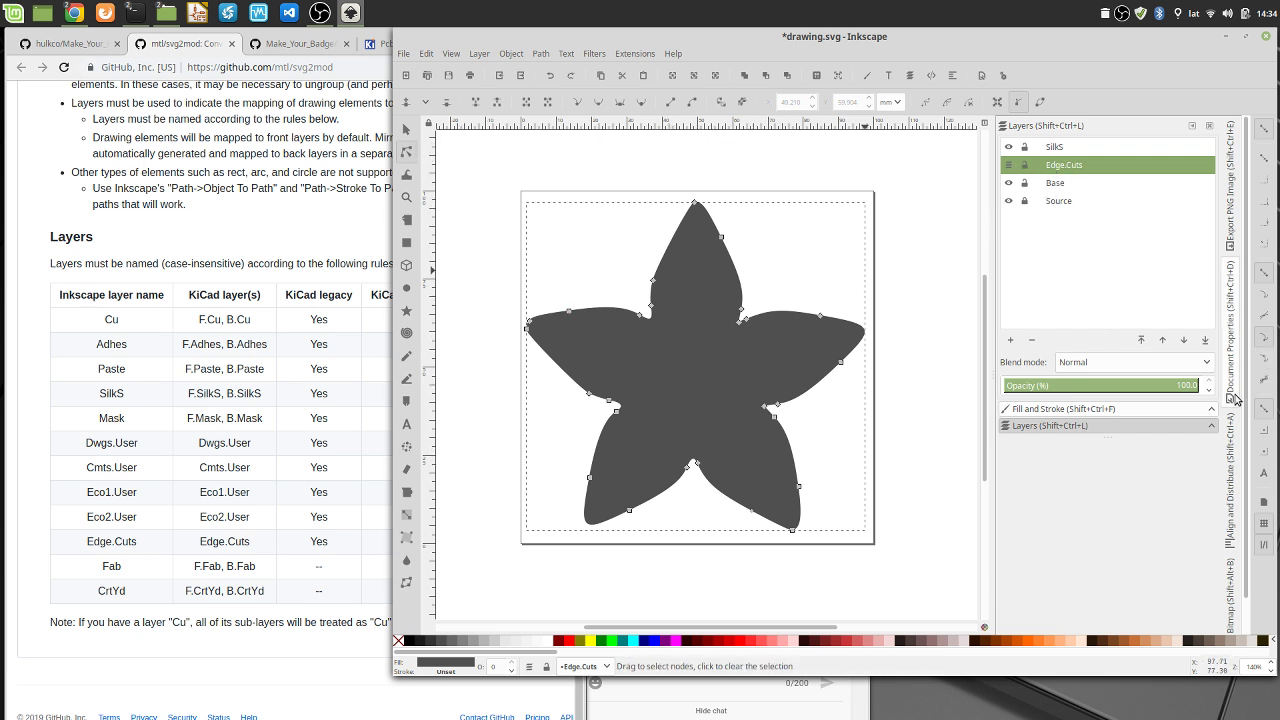
Give the Edge.Cuts flower a flat green stroke and remove its fill, so only the outline is drawn
scroll(1235, 497, "down", 1)
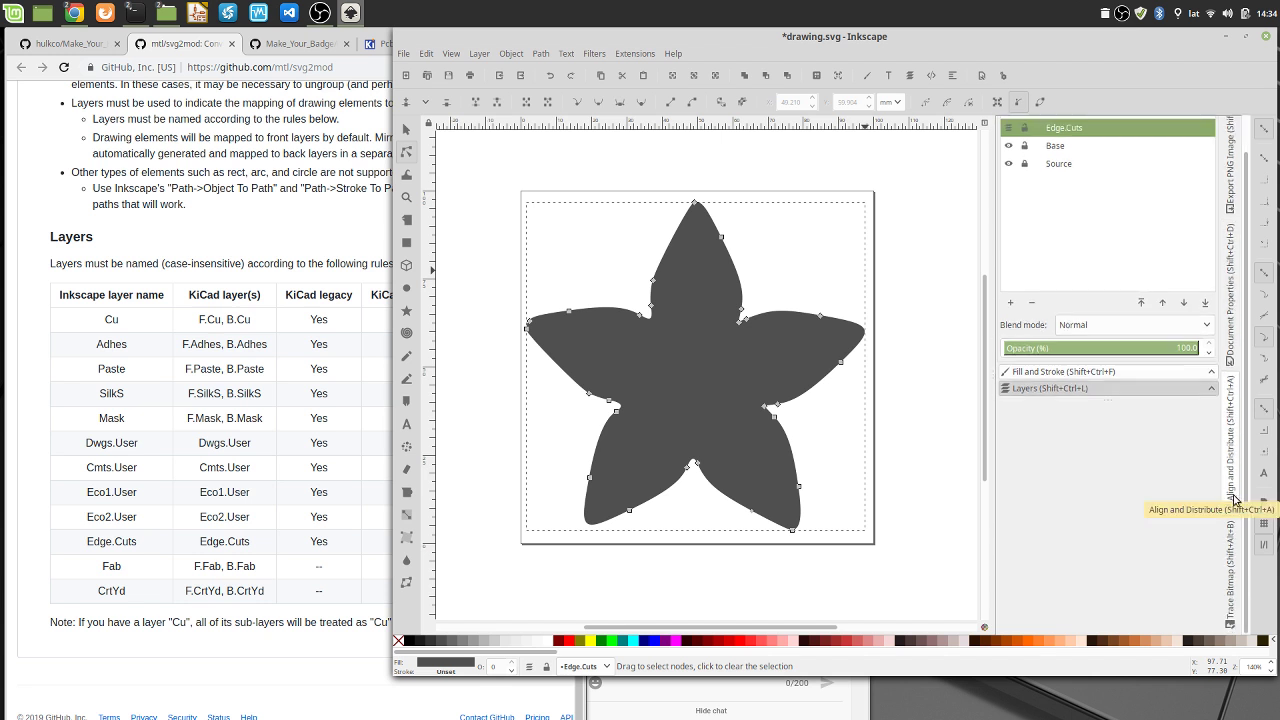
scroll(1233, 376, "up", 1)
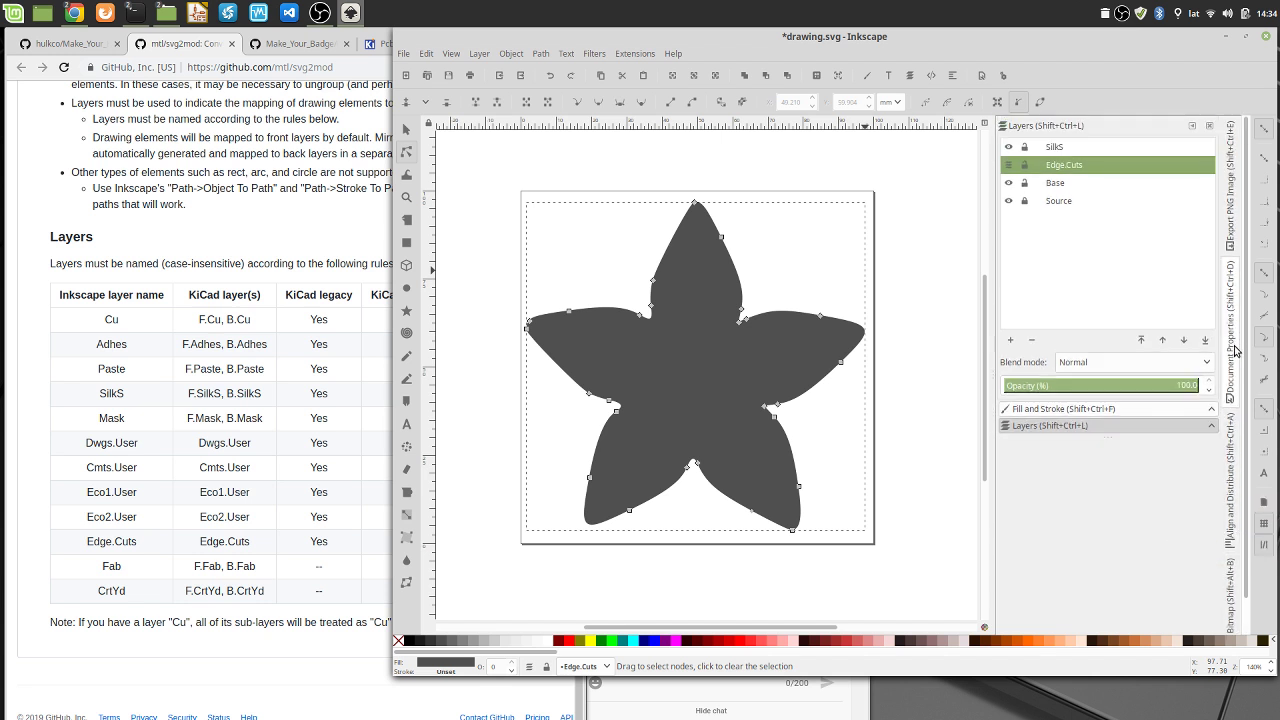
scroll(1237, 365, "down", 1)
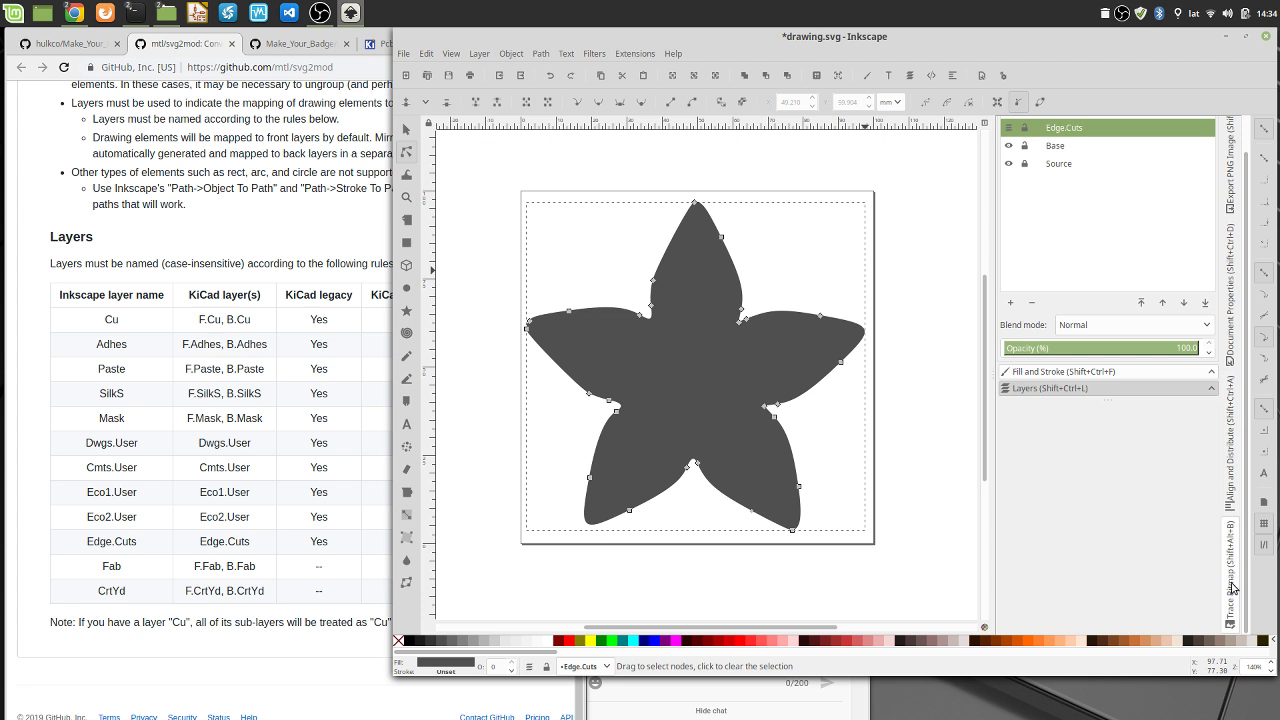
scroll(1222, 240, "up", 1)
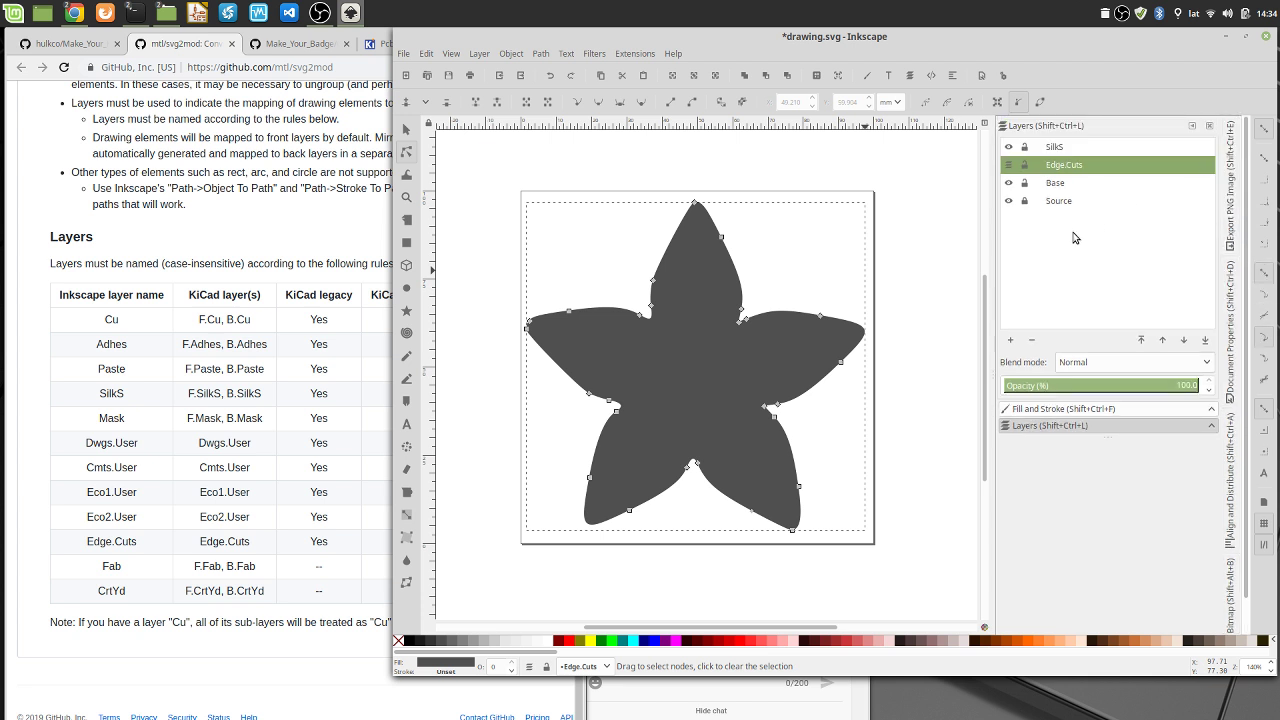
left_click(1069, 409)
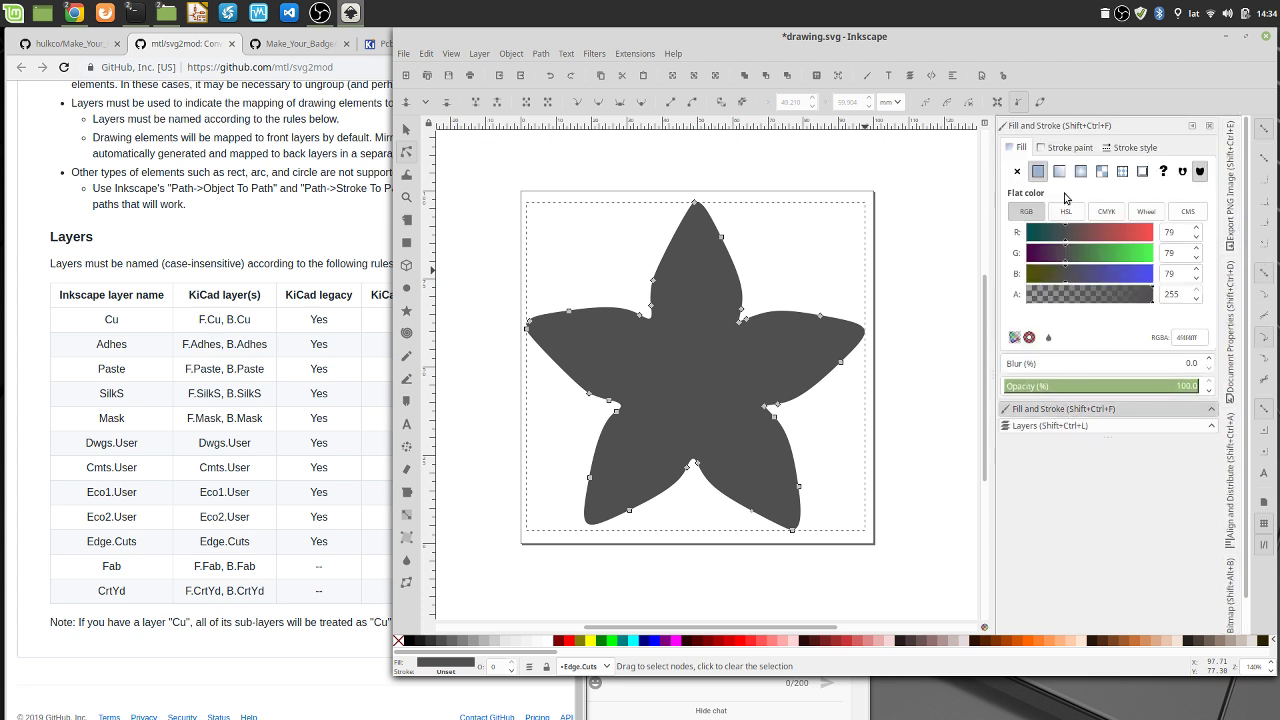
left_click(1064, 151)
left_click(1039, 172)
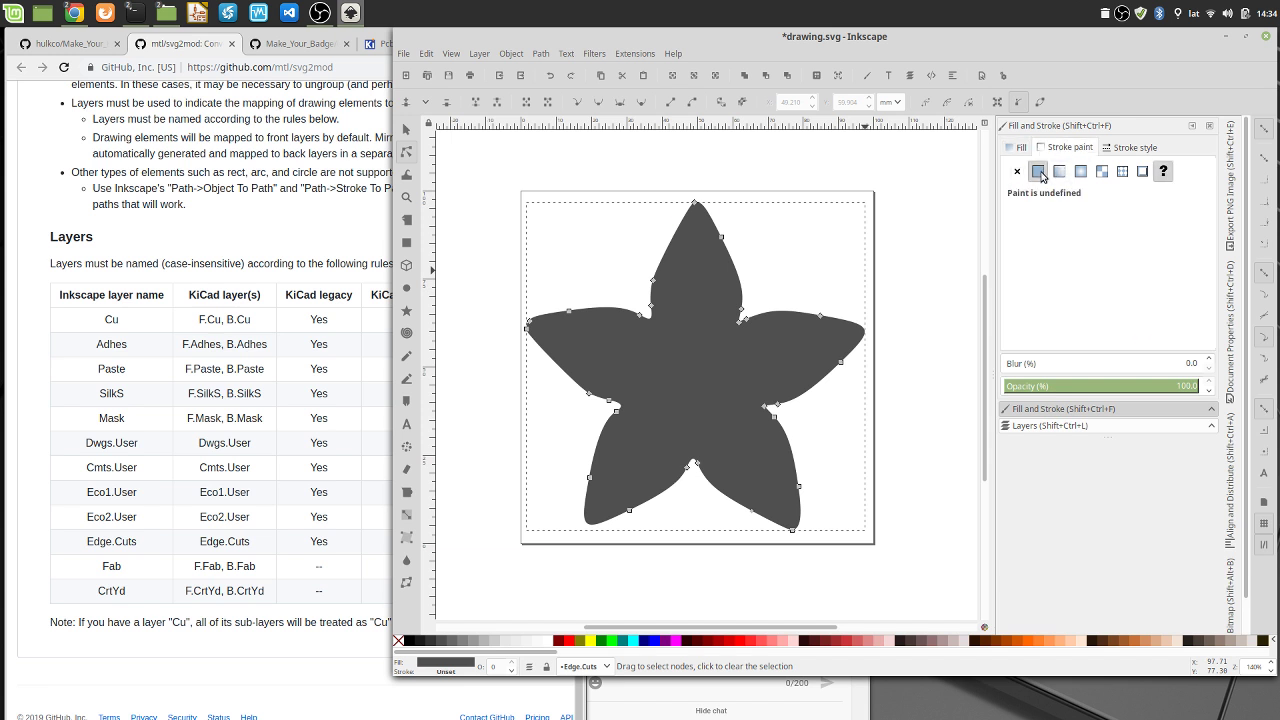
left_click(1029, 149)
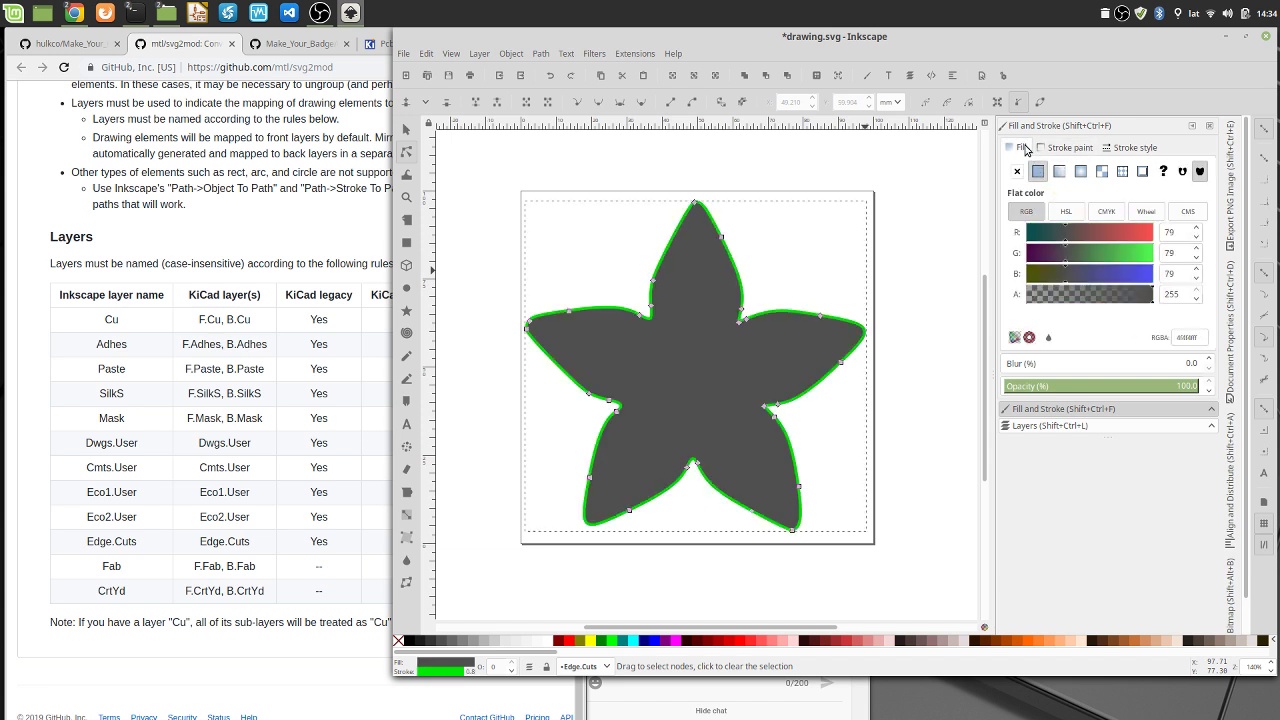
left_click(1017, 171)
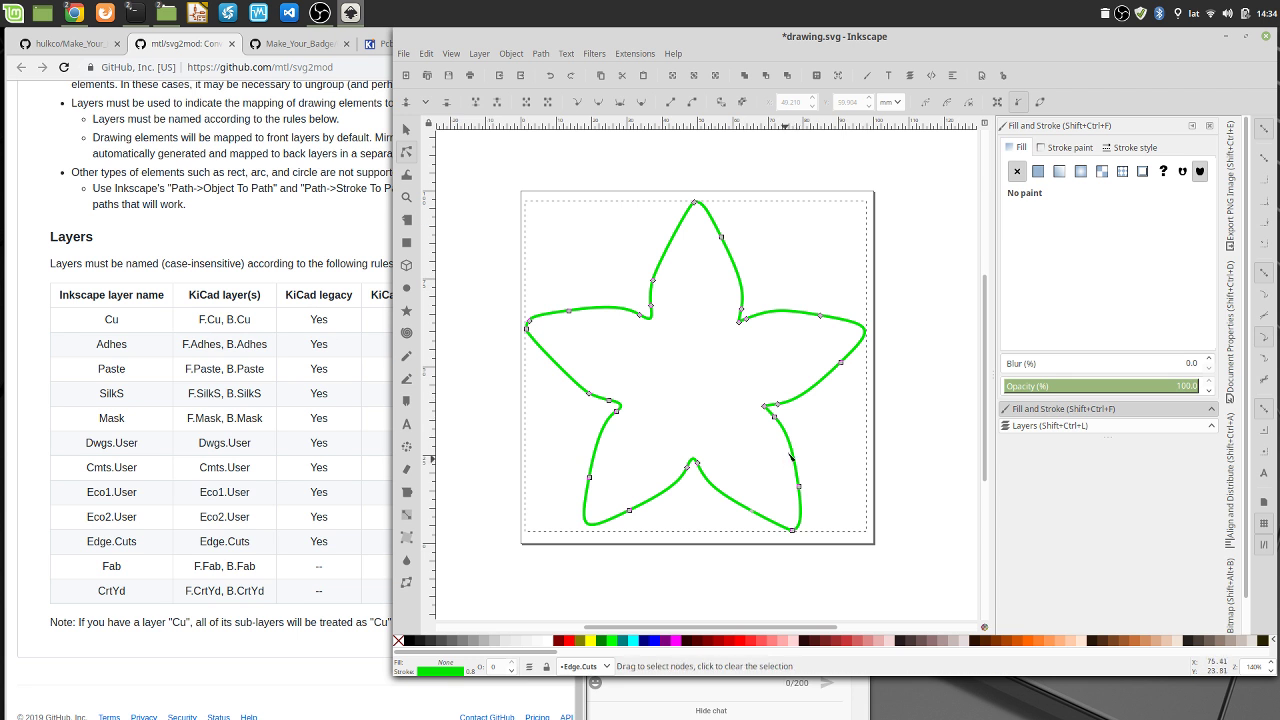
Select all nodes of the green flower outline and save the drawing
left_click(406, 130)
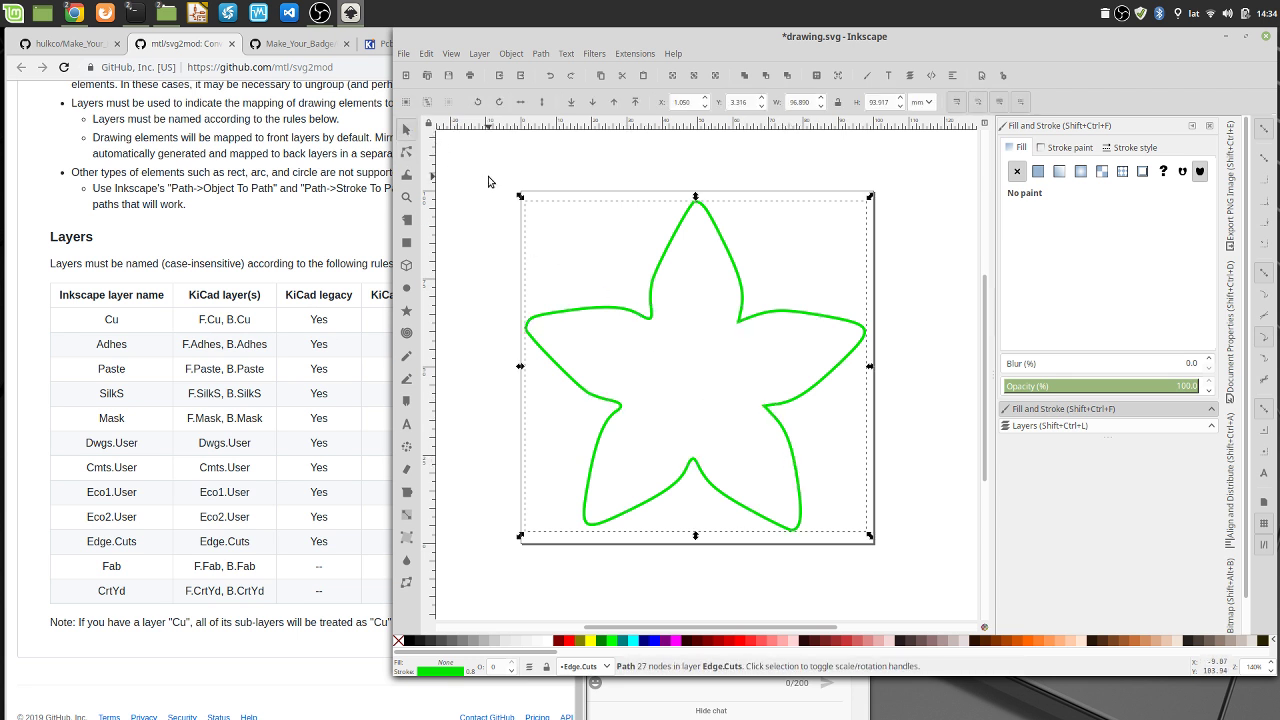
left_click(406, 152)
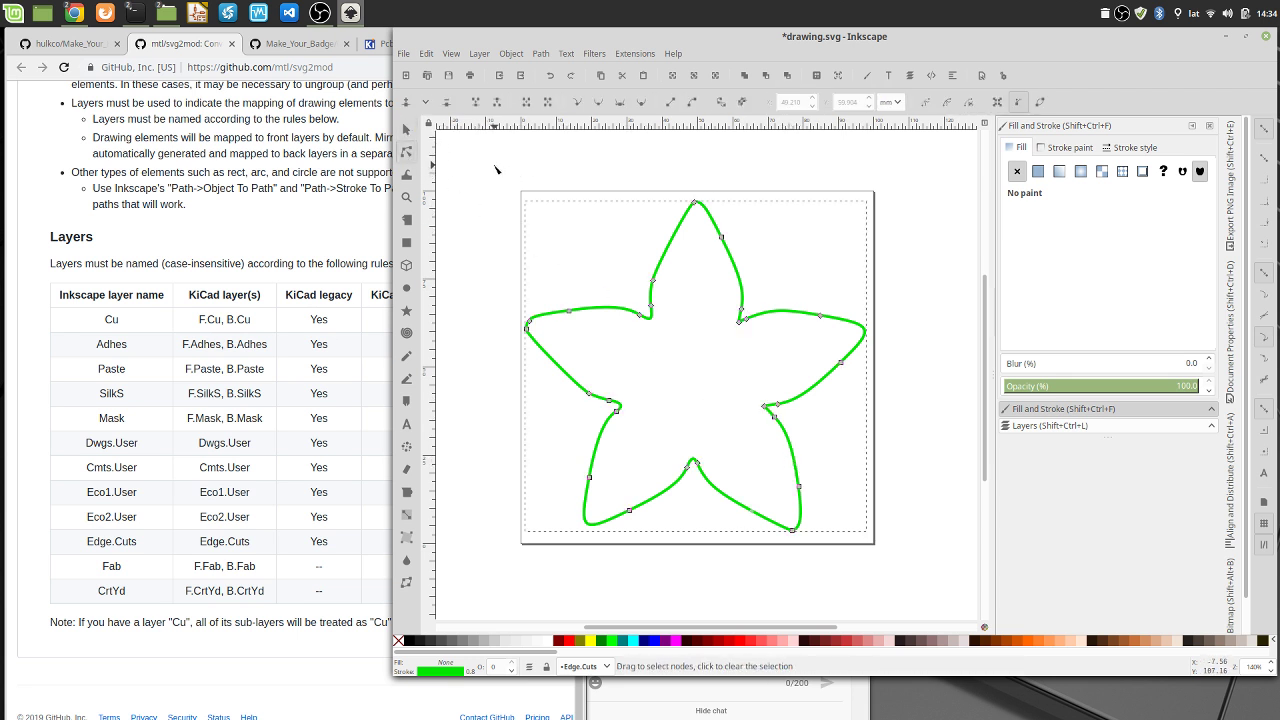
left_click_drag(496, 170, 912, 568)
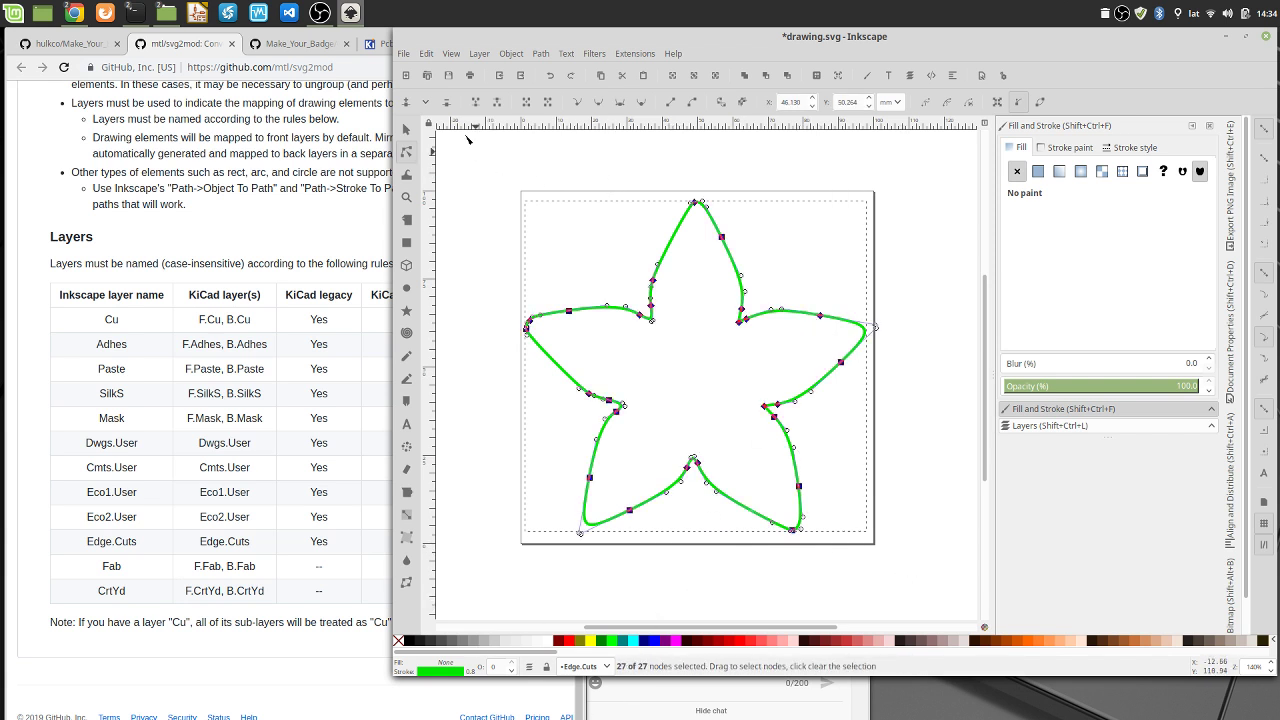
left_click(451, 78)
Try the Add Nodes extension on the selected outline, dividing by a maximum segment length of 20 px
left_click(630, 55)
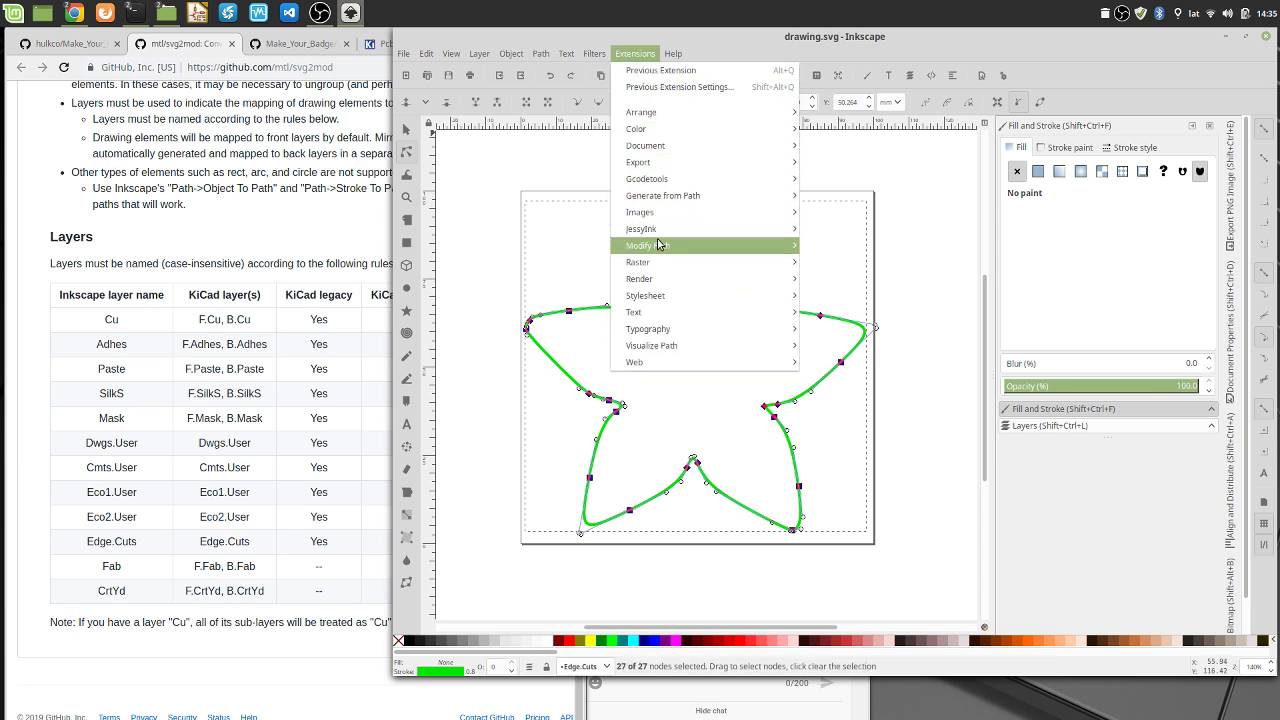
mouse_move(693, 245)
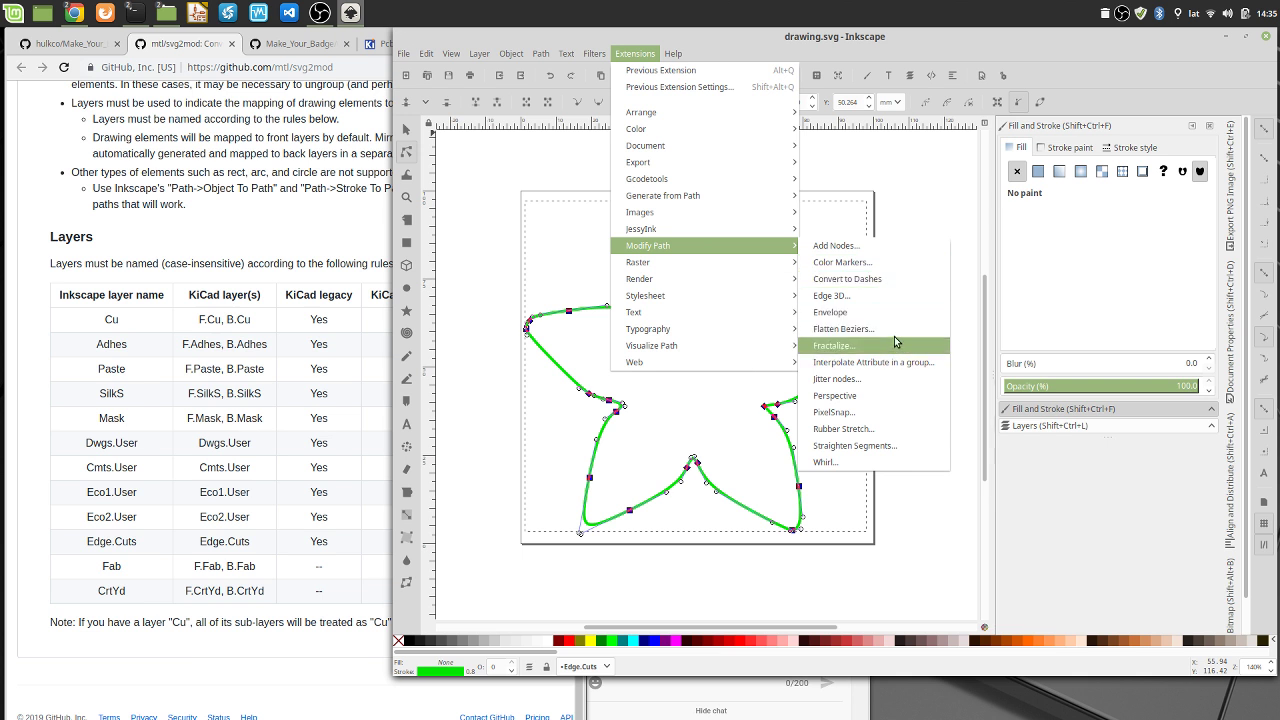
left_click(853, 246)
mouse_move(670, 340)
left_mouse_down()
mouse_move(1018, 158)
mouse_move(1008, 172)
left_mouse_up()
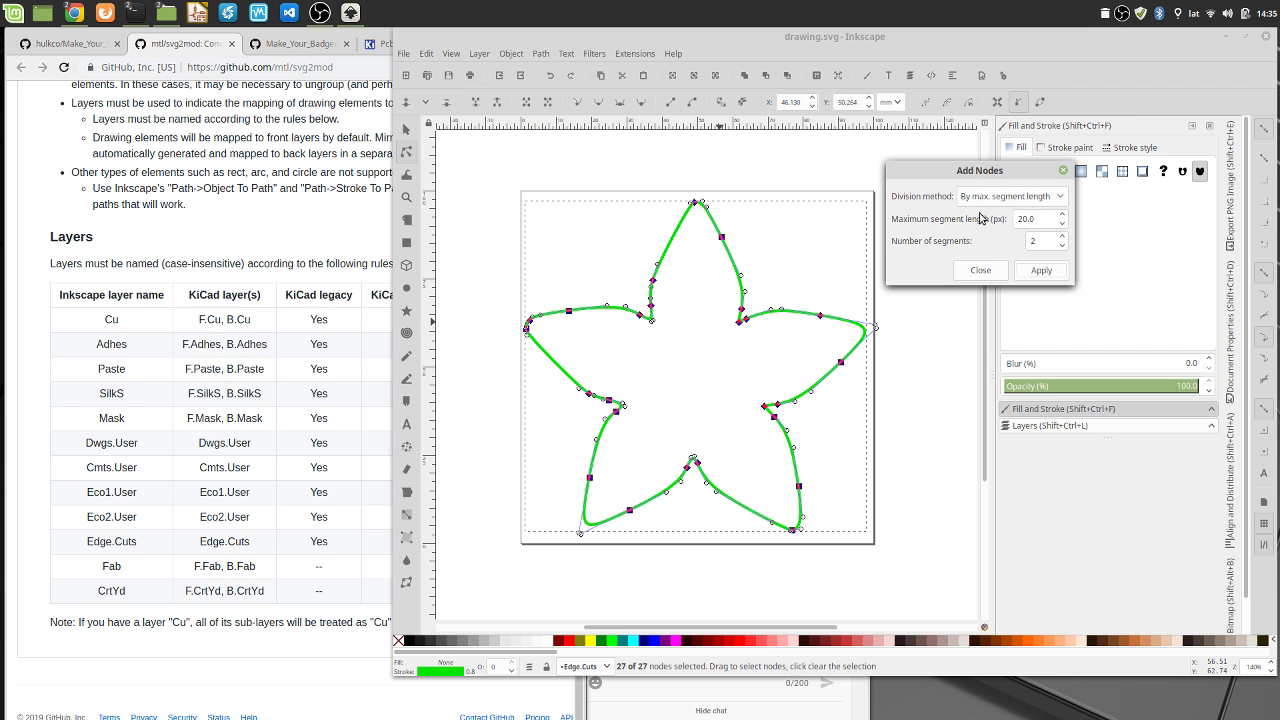
left_click(1050, 274)
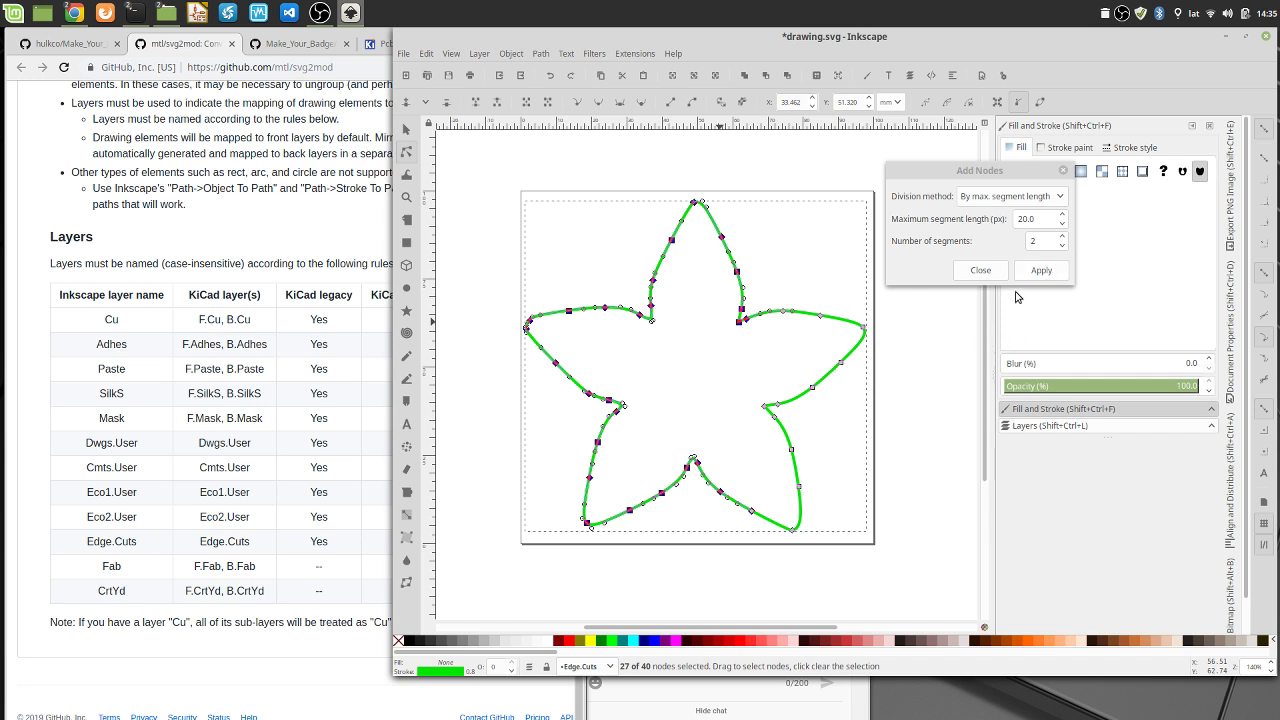
left_click(980, 270)
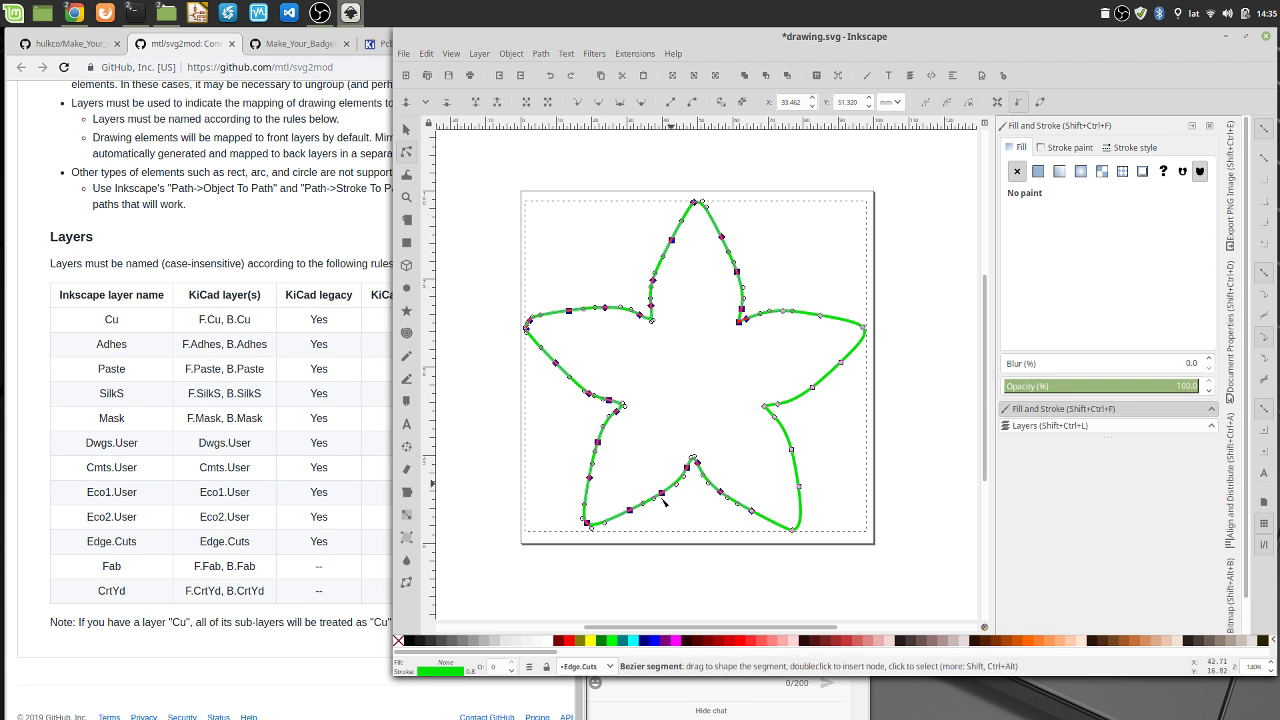
Undo the added nodes and select the flower outline as an object again
left_click(700, 477)
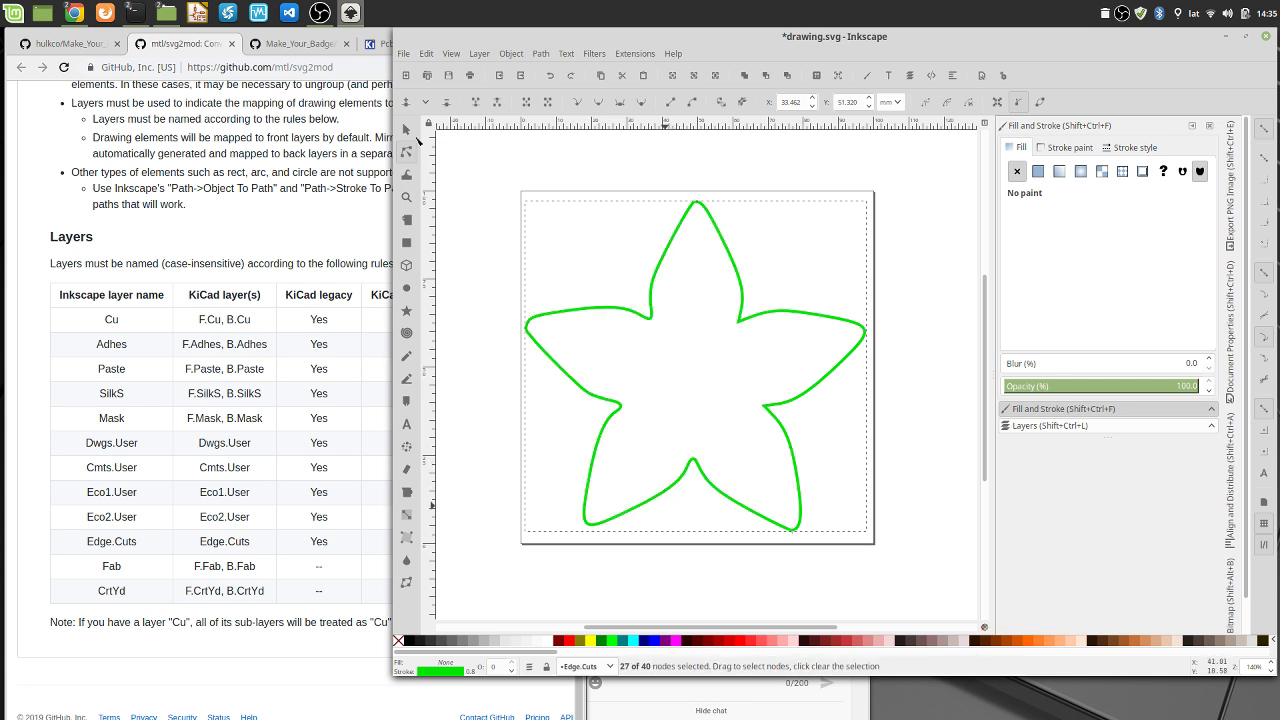
left_click(407, 130)
key("ctrl+s")
left_click(655, 322)
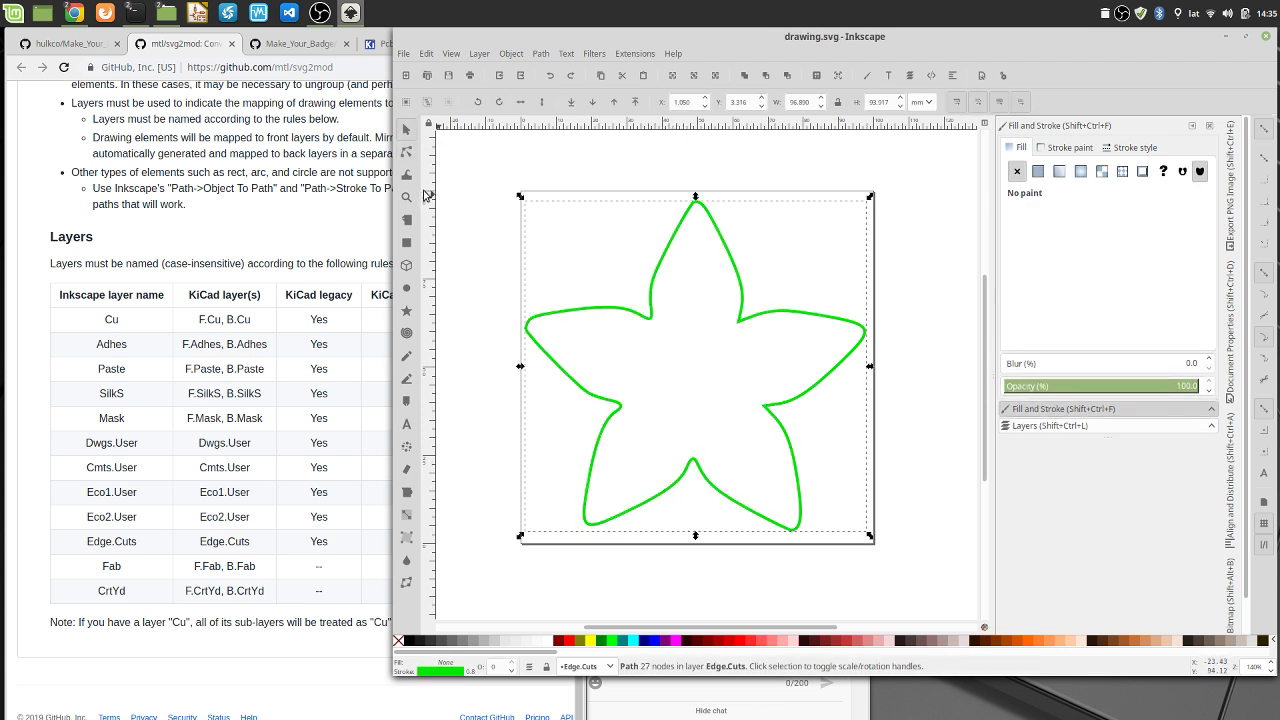
Select every node of the flower outline and subdivide it with Add Nodes, using a maximum segment length of 20 px
left_click(406, 152)
left_click_drag(495, 157, 927, 568)
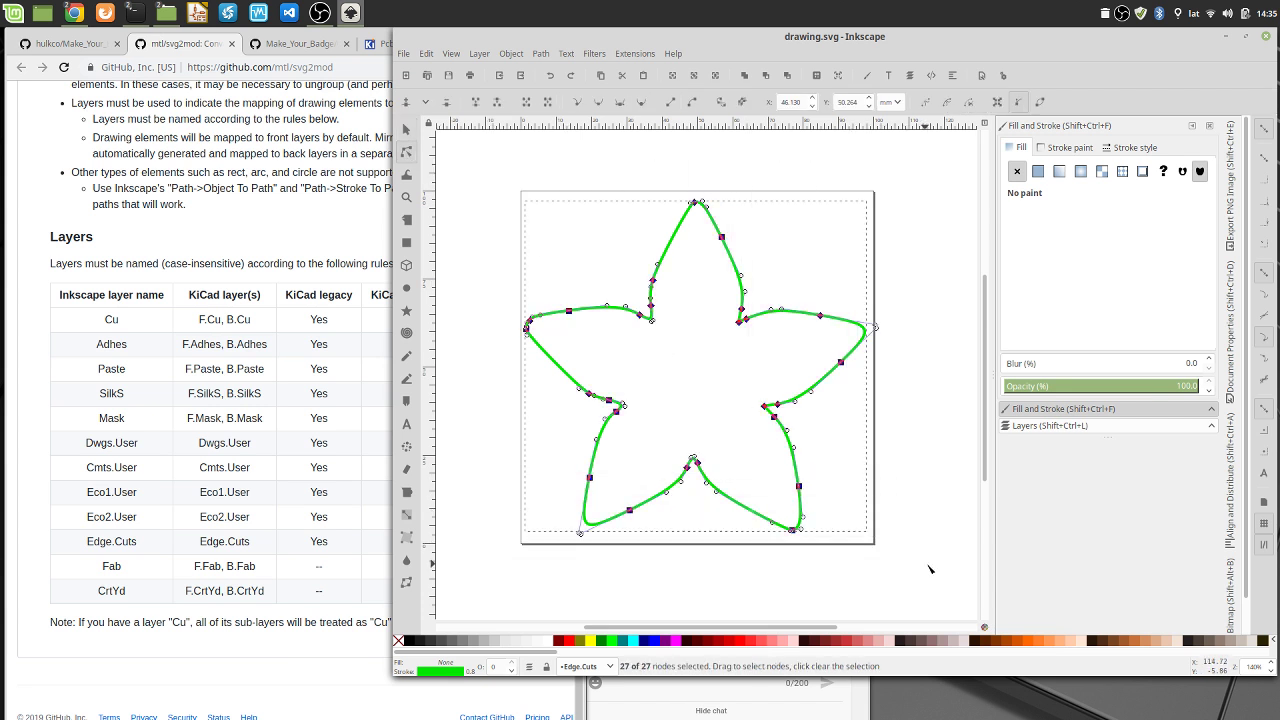
left_click(647, 55)
mouse_move(697, 248)
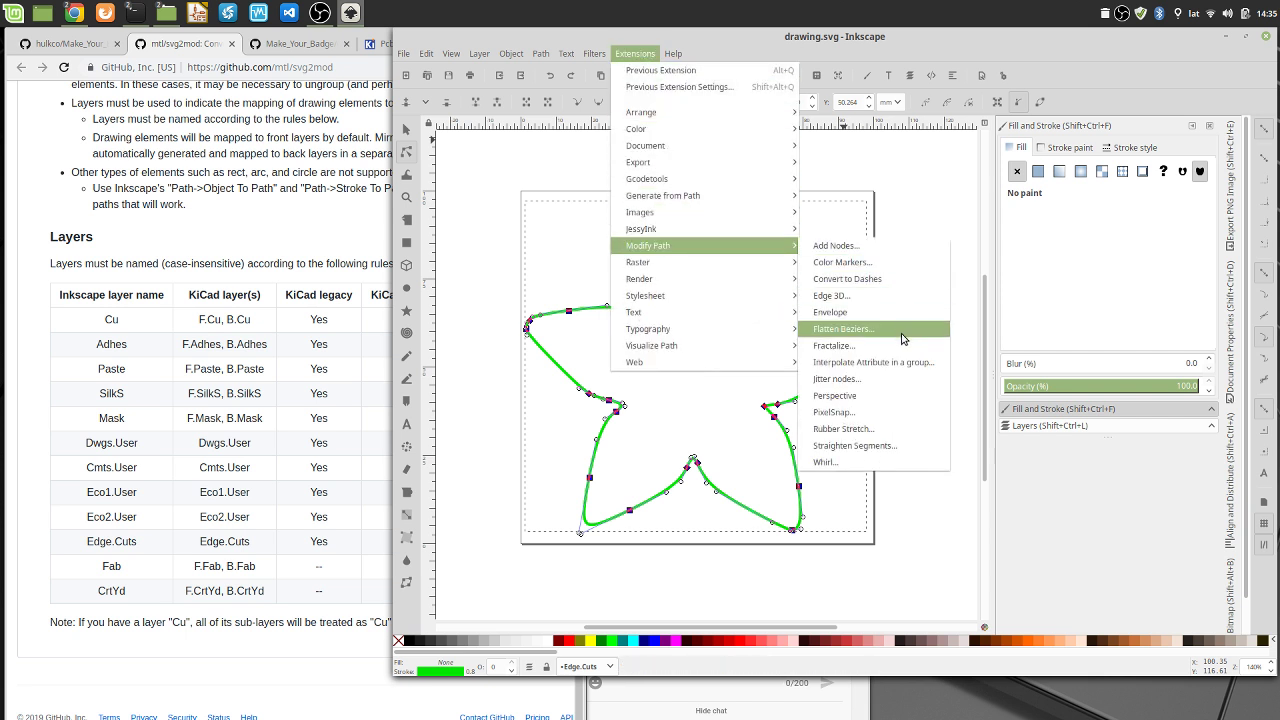
left_click(884, 247)
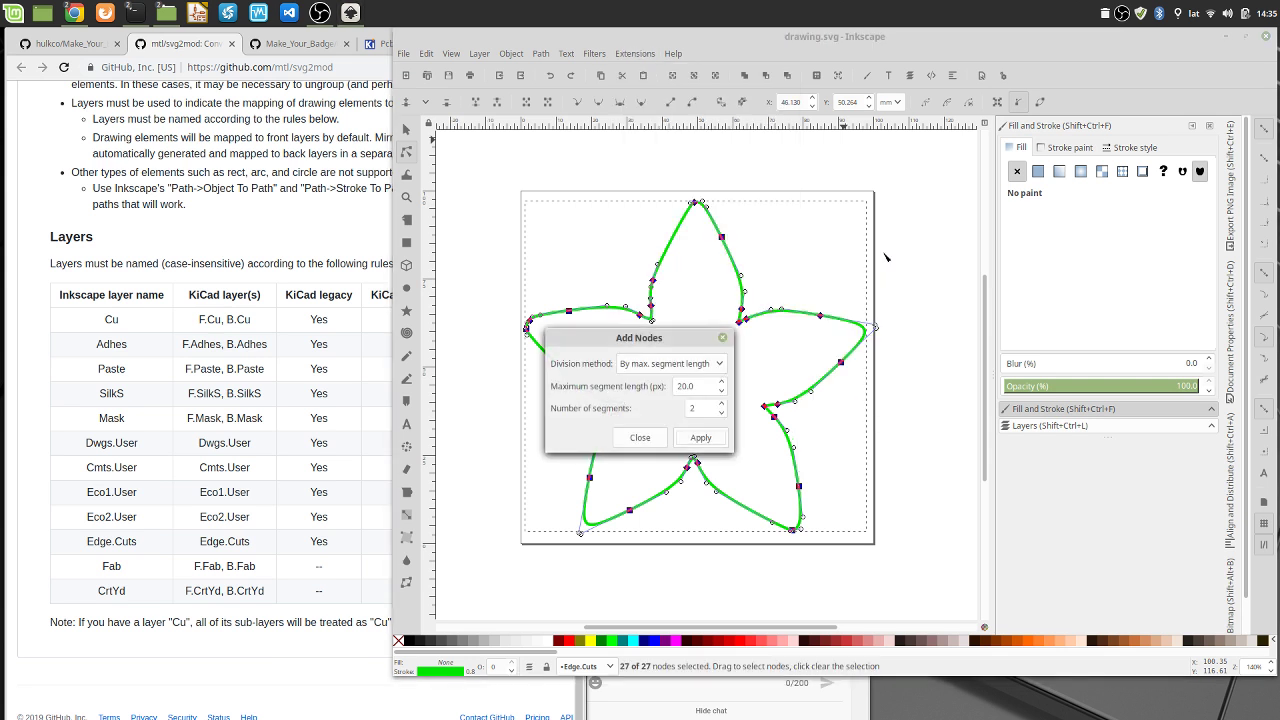
left_click(699, 440)
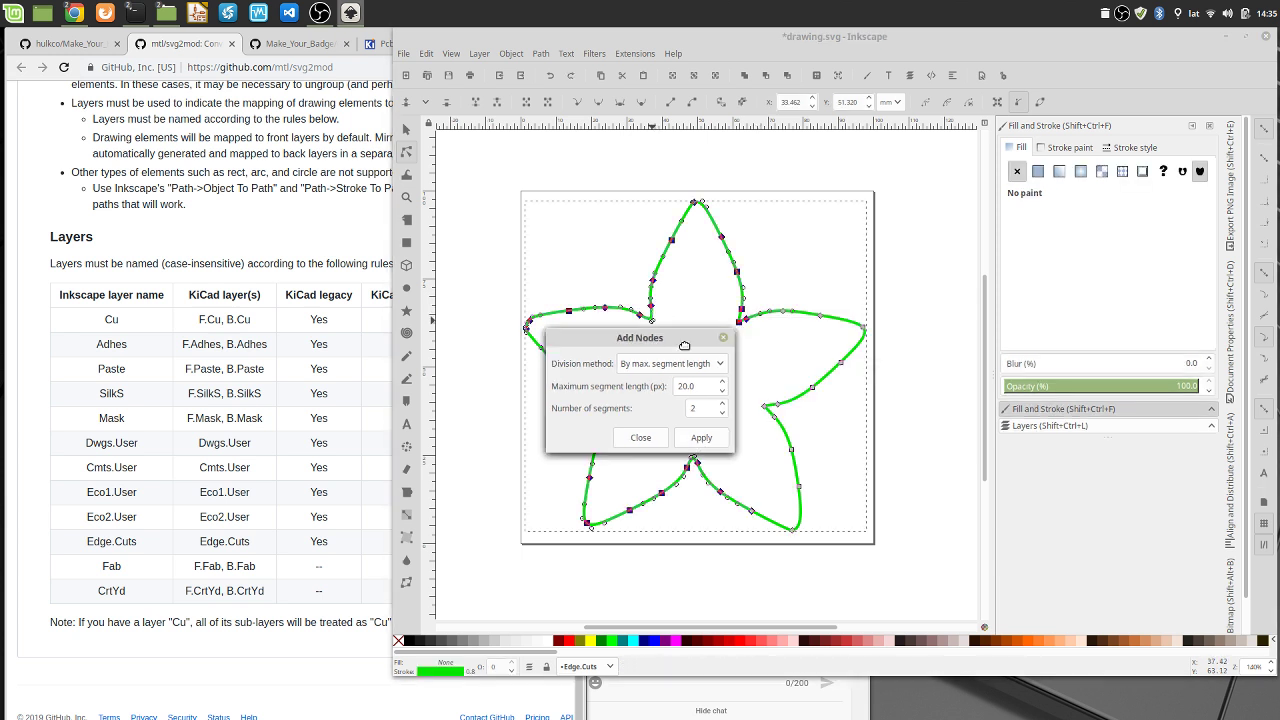
left_click_drag(684, 345, 1108, 241)
left_click(1078, 329)
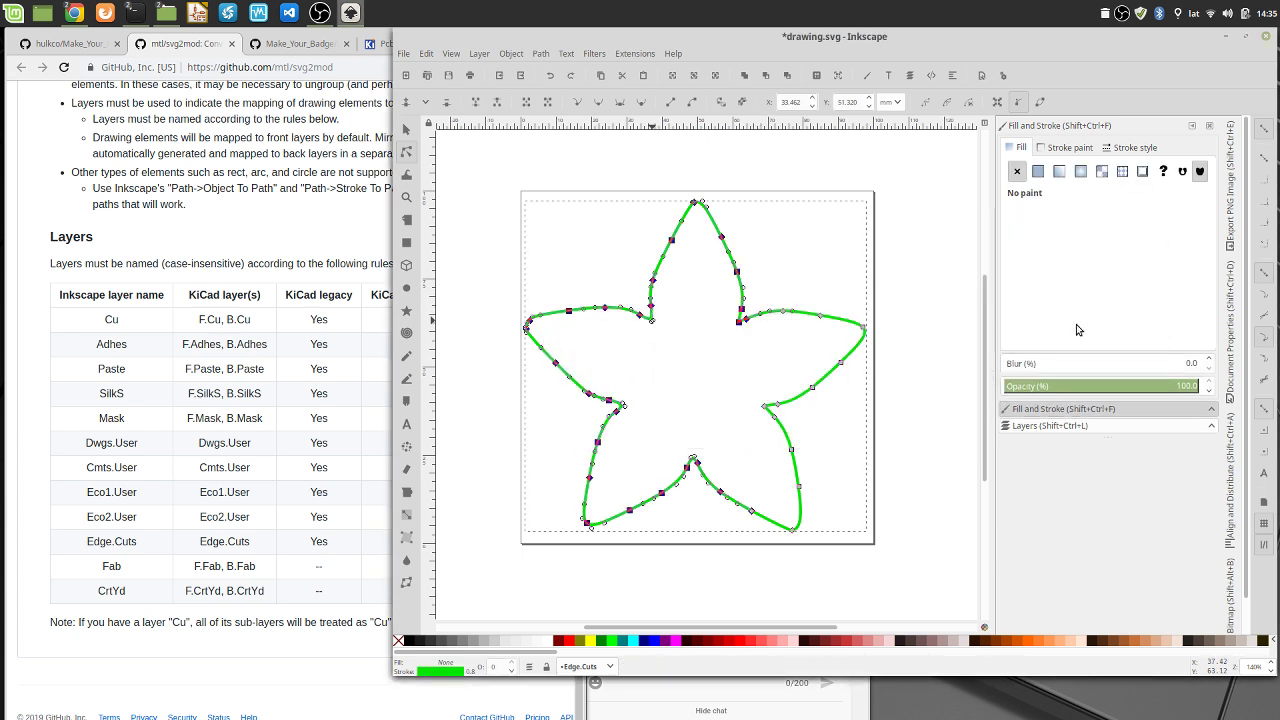
Select all nodes of the subdivided outline, insert new nodes into the selected segments, and save the drawing
left_click(516, 207)
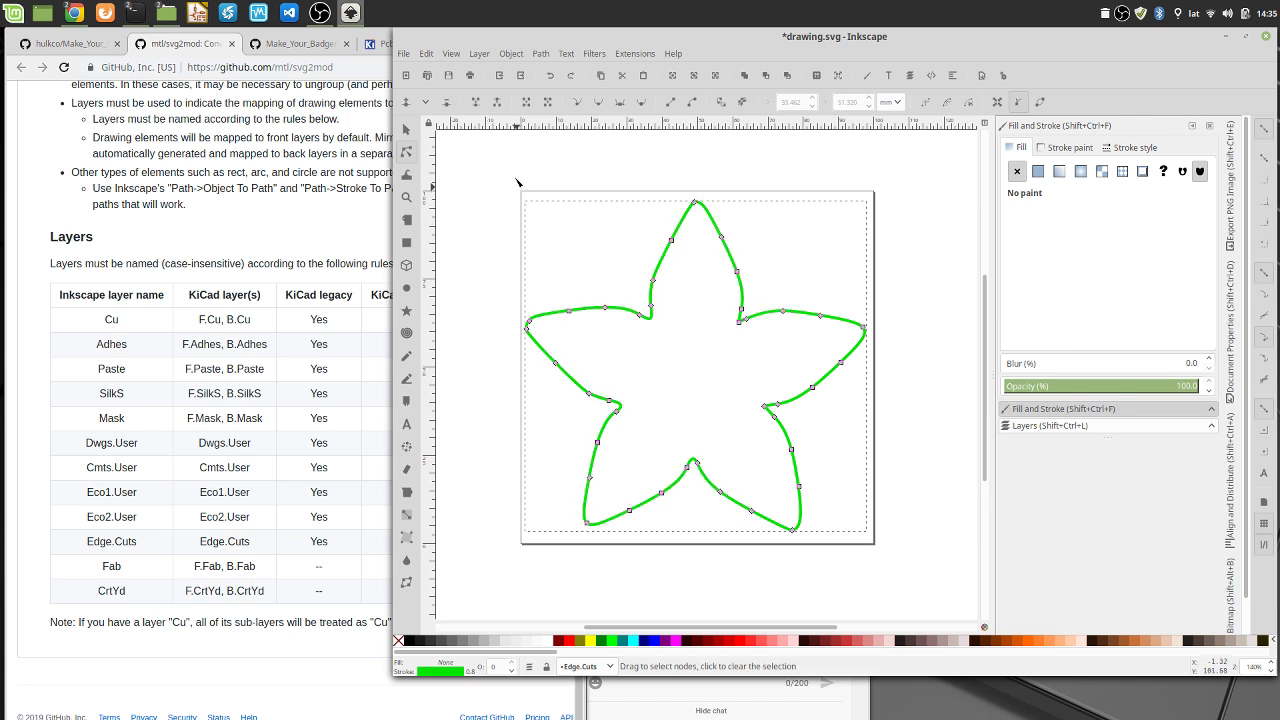
left_click_drag(513, 169, 915, 573)
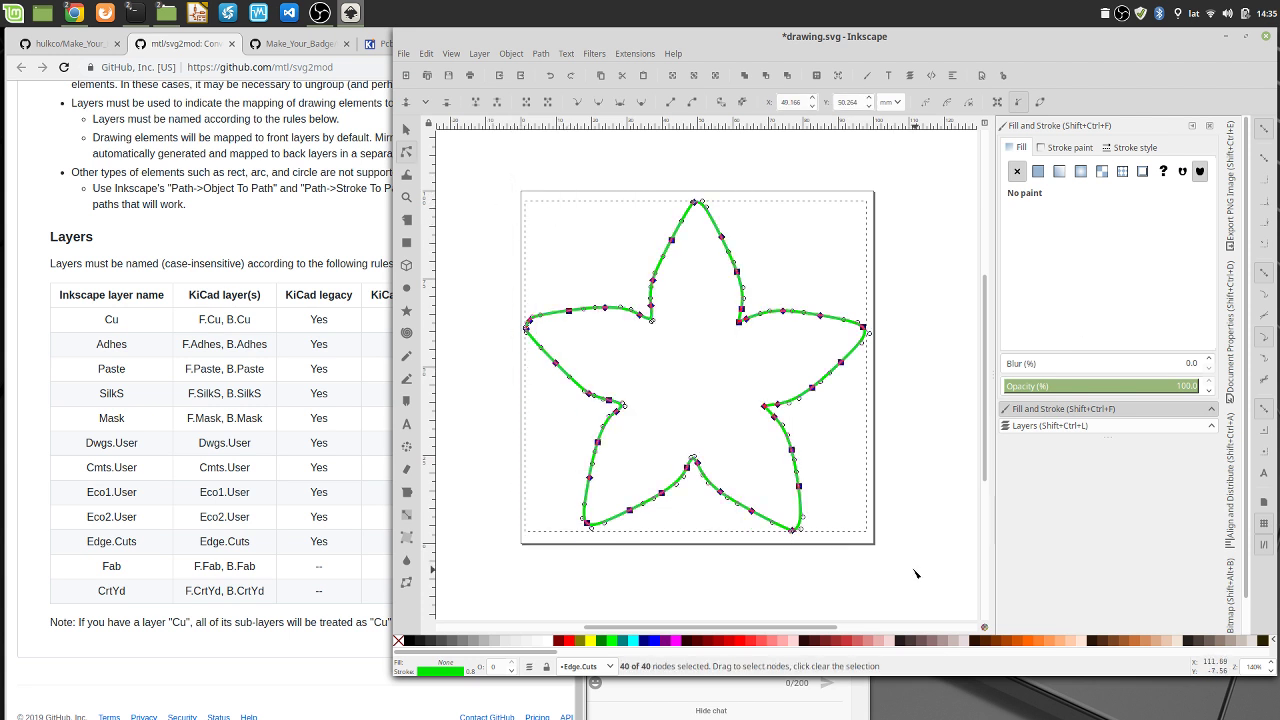
left_click(405, 103)
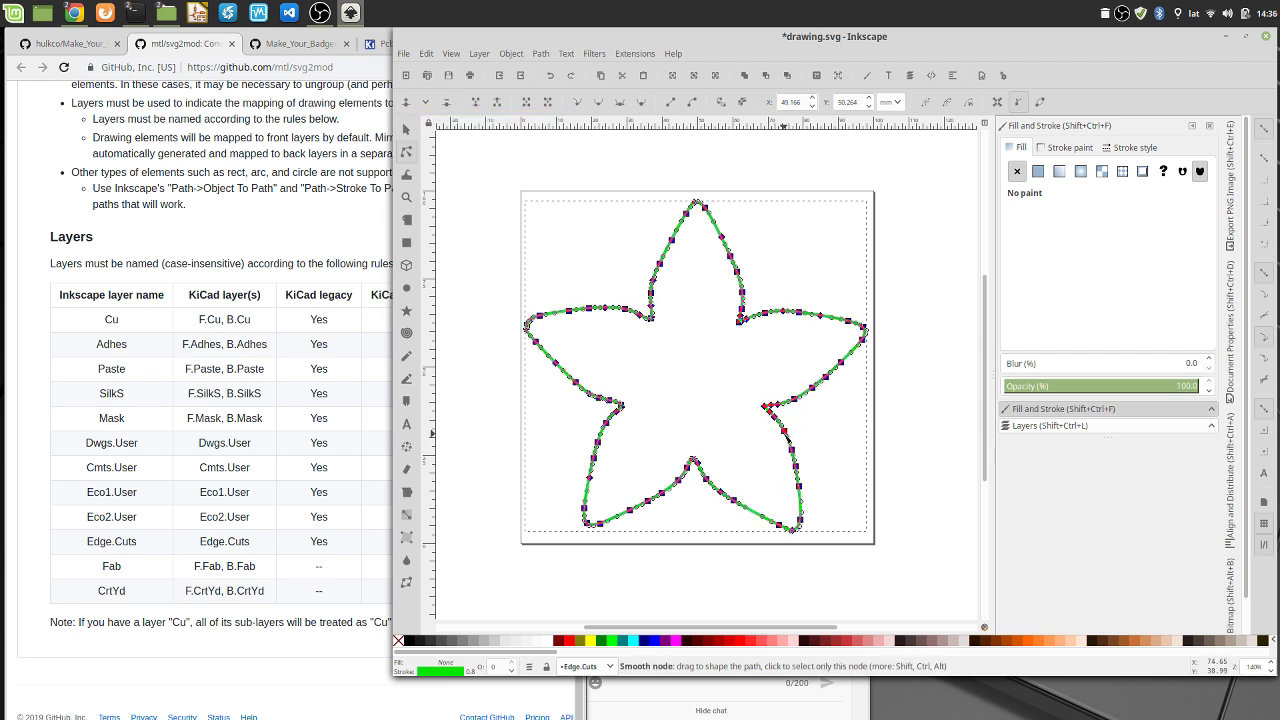
left_click(448, 75)
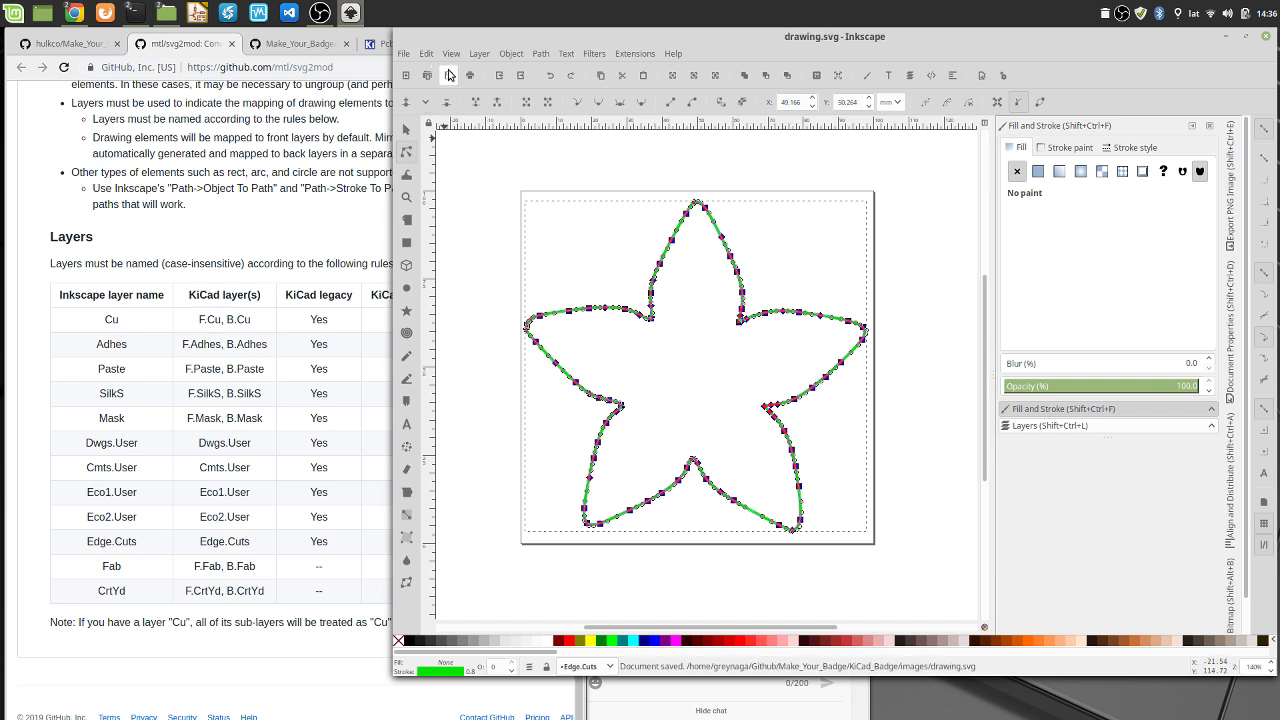
Display the layer list, compare it with the Inkscape layer names in the browser's svg2mod table, and return to Inkscape
left_click(1030, 426)
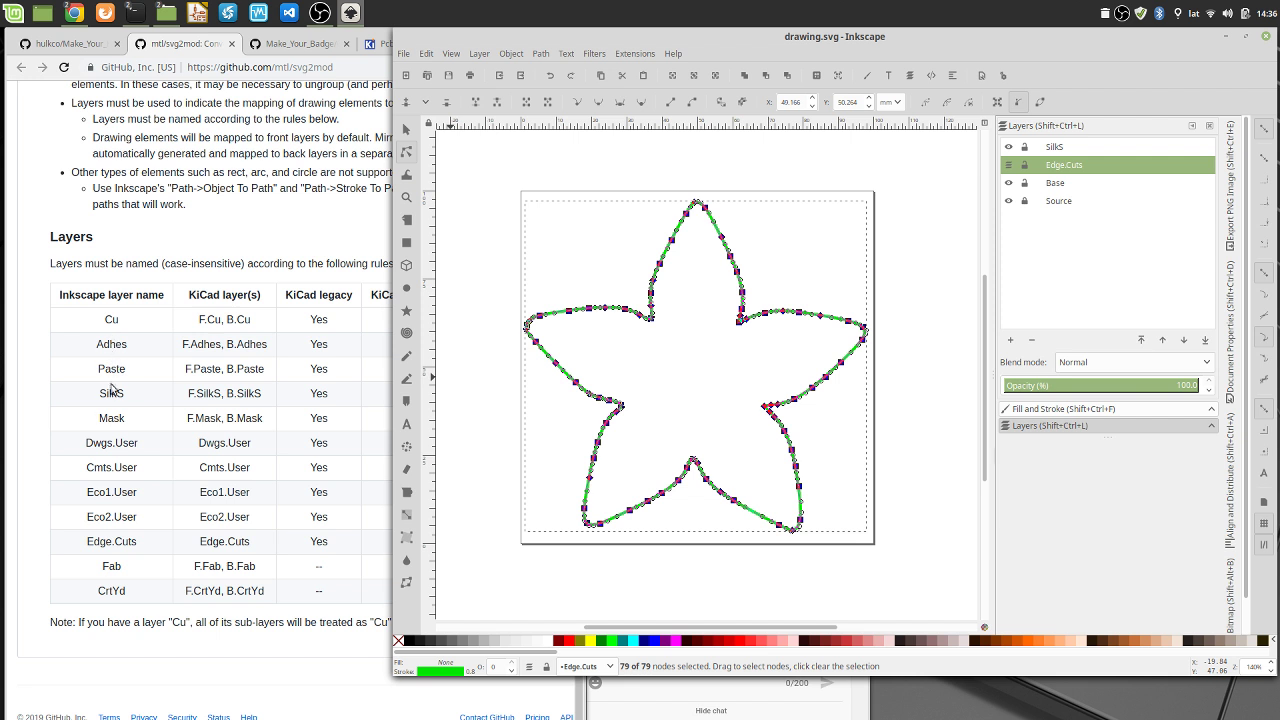
left_click(108, 320)
left_click_drag(108, 320, 112, 606)
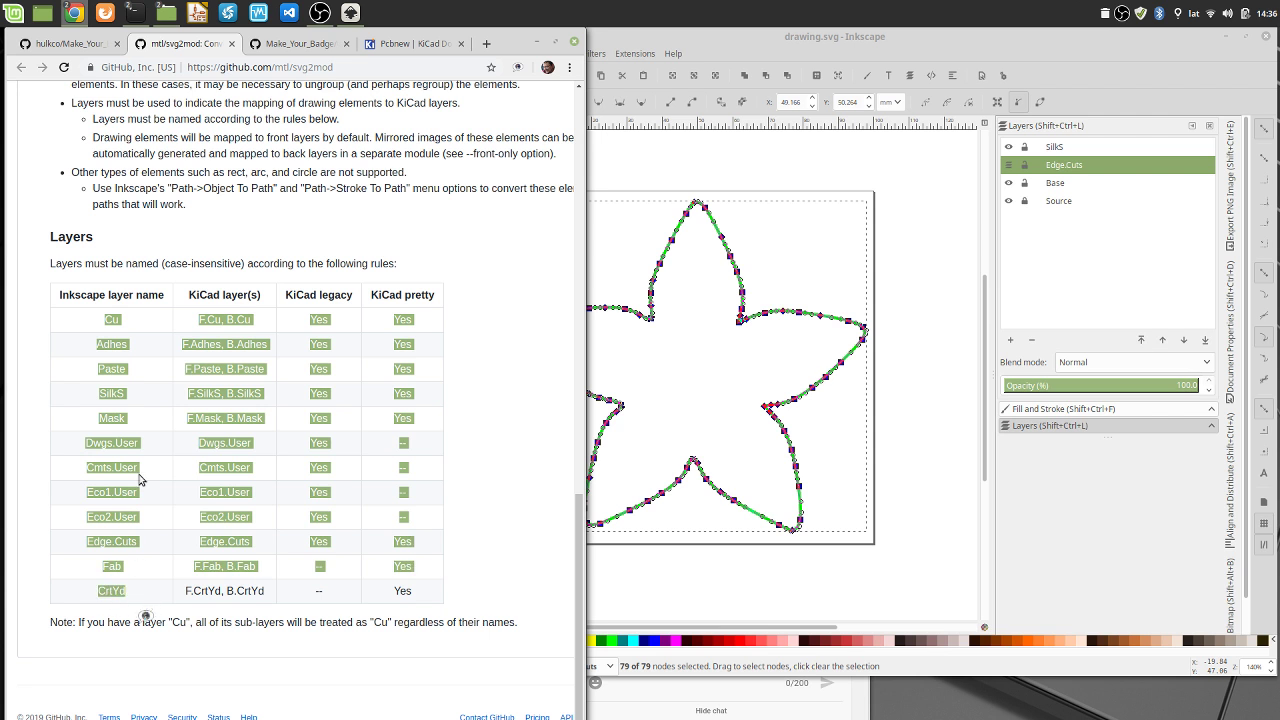
left_click(115, 320)
left_click_drag(57, 298, 163, 300)
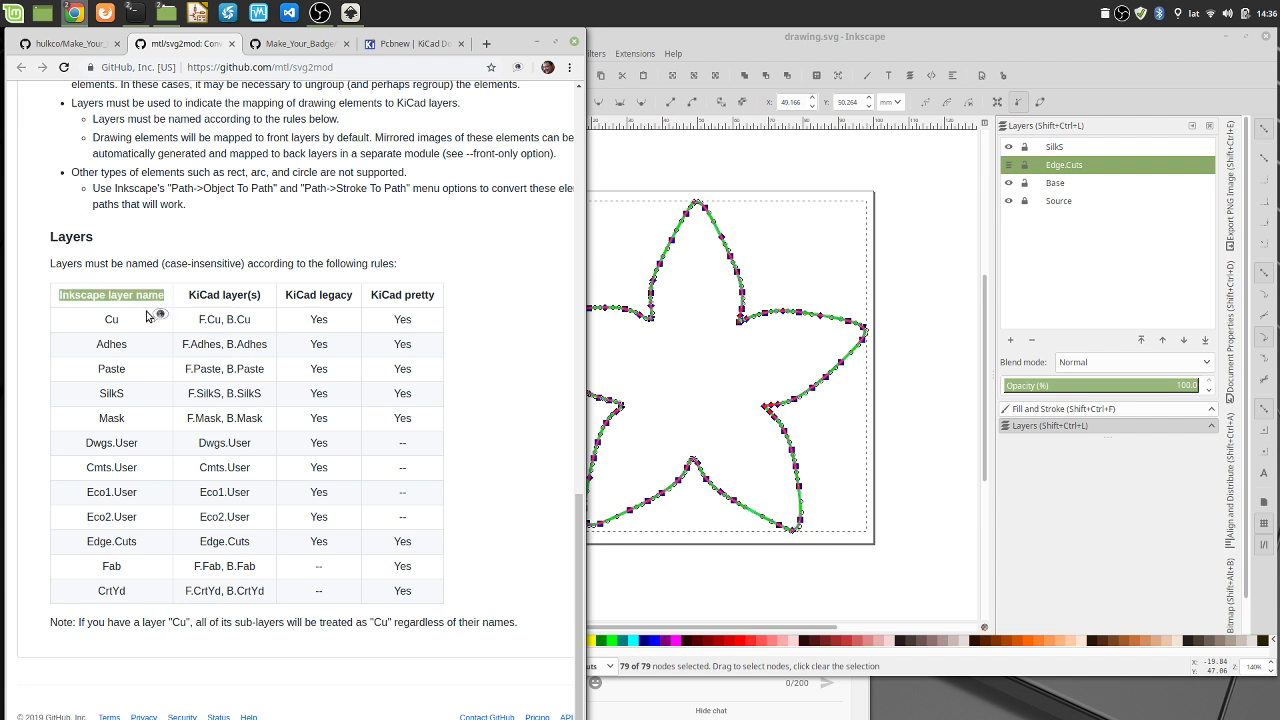
left_click(1039, 222)
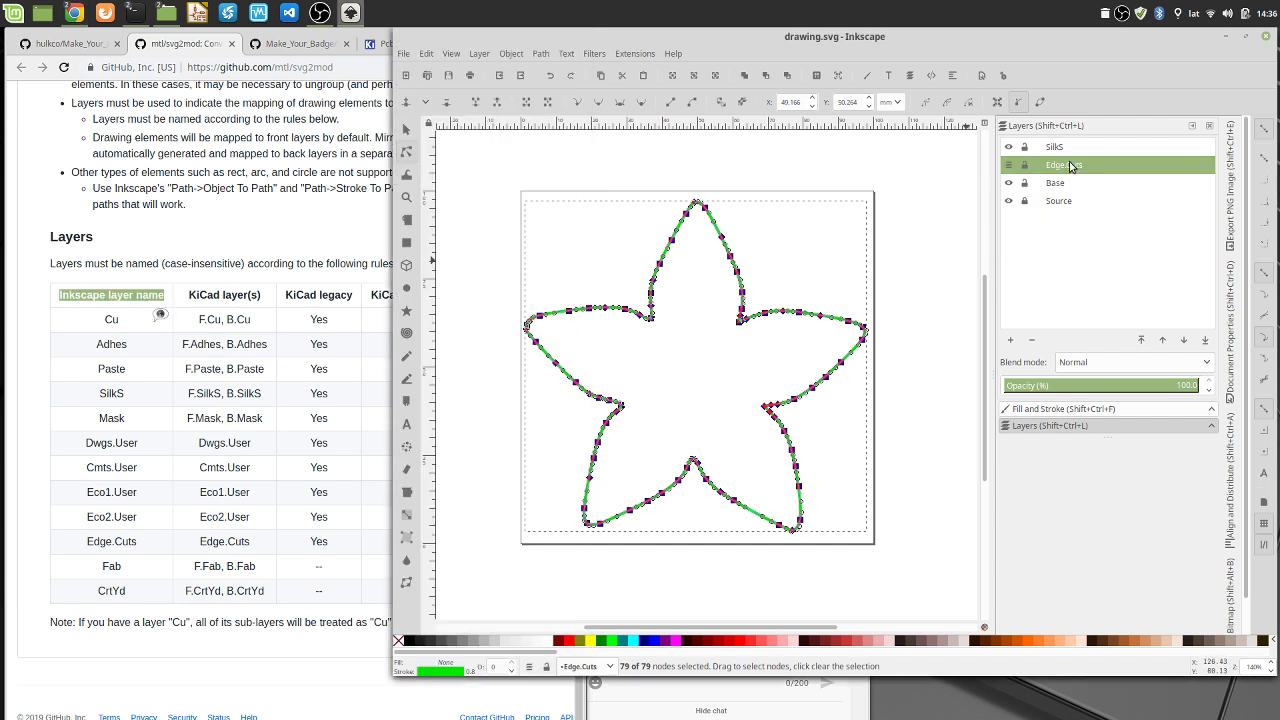
Save a copy of the drawing as drawing_SVG2Mod.svg in the Convert folder
left_click(403, 53)
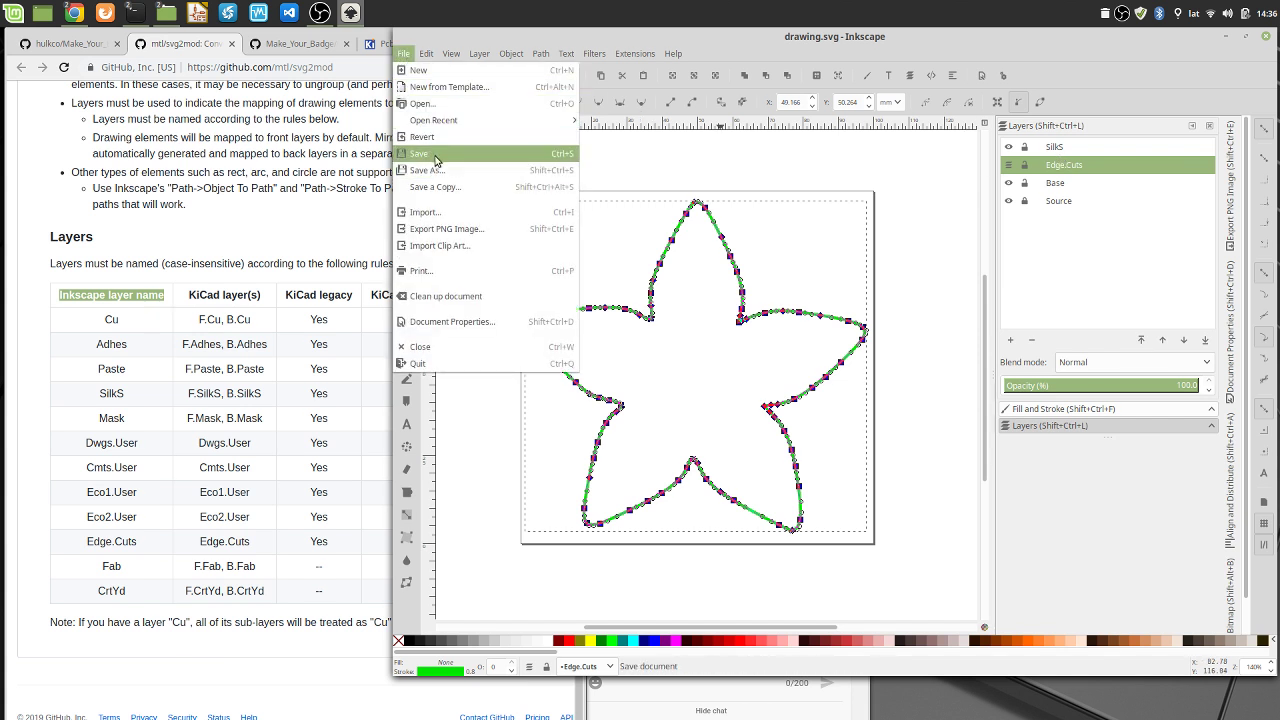
left_click(447, 187)
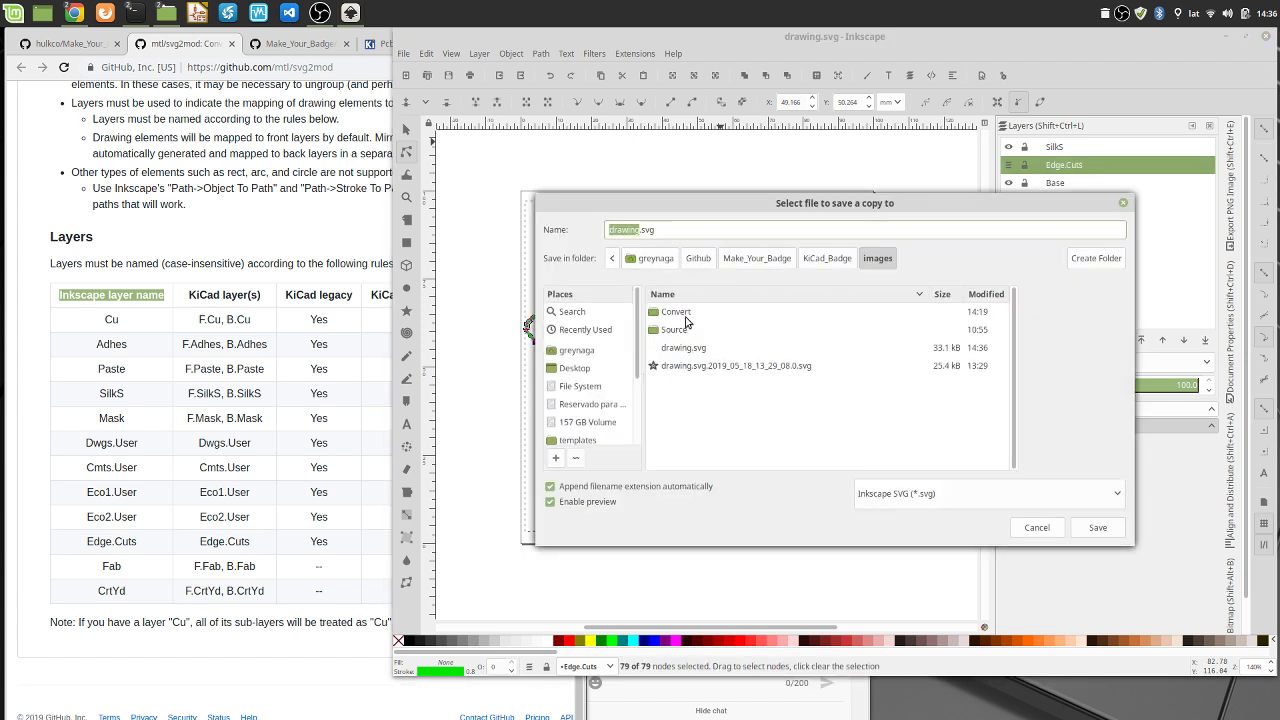
double_click(686, 315)
left_click(664, 231)
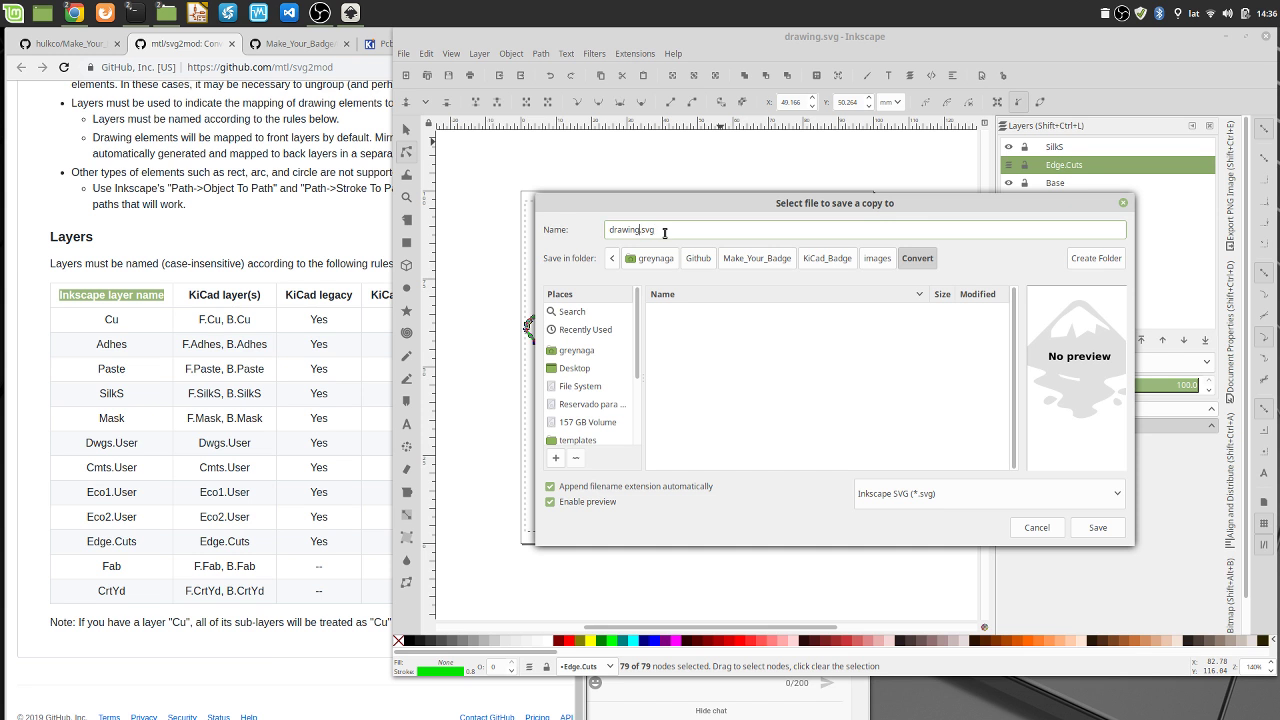
type("_SVG2Mod")
left_click(1106, 528)
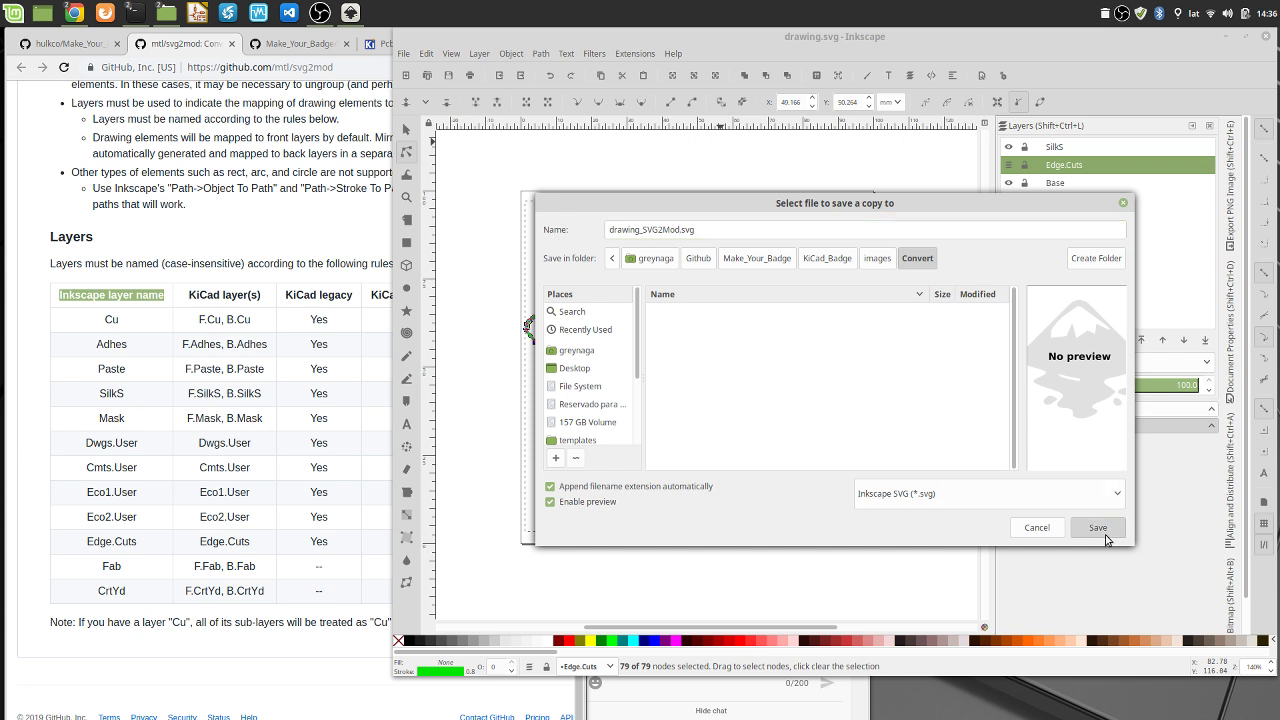
Minimize Inkscape and both browser windows to clear the desktop, and close the spare terminal opened in the home folder
left_click(1227, 37)
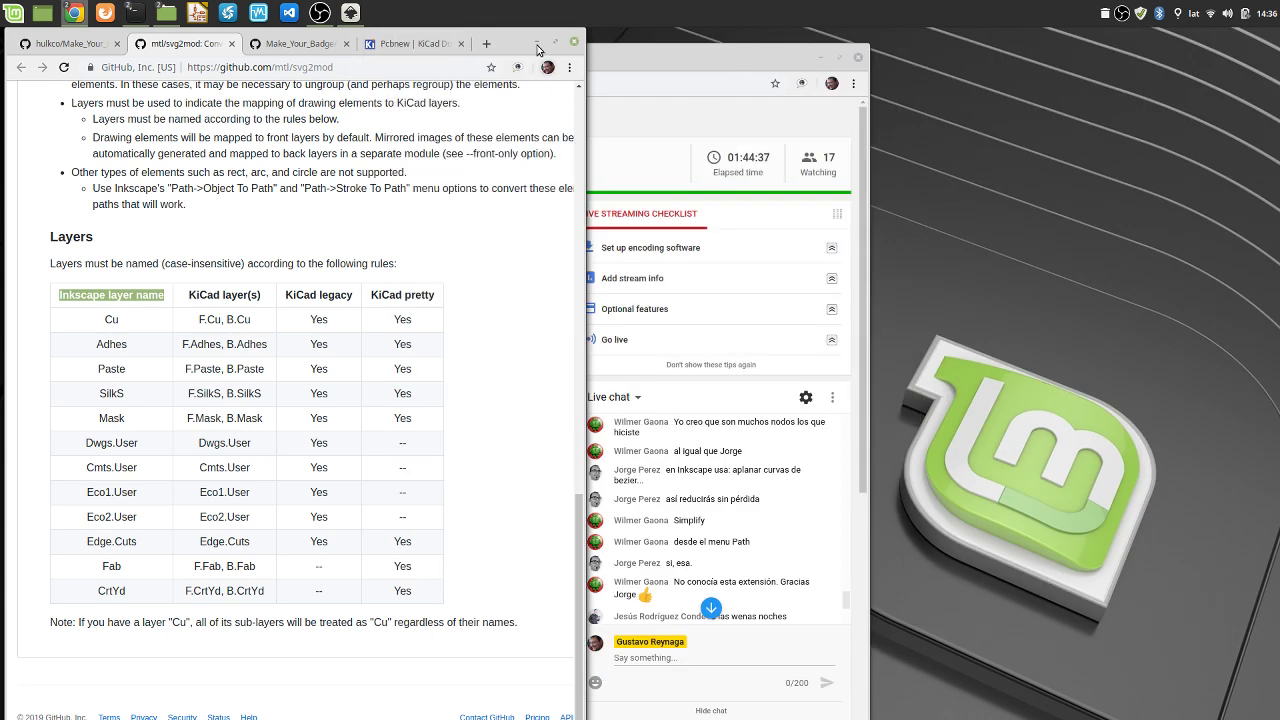
left_click(610, 53)
left_click(819, 58)
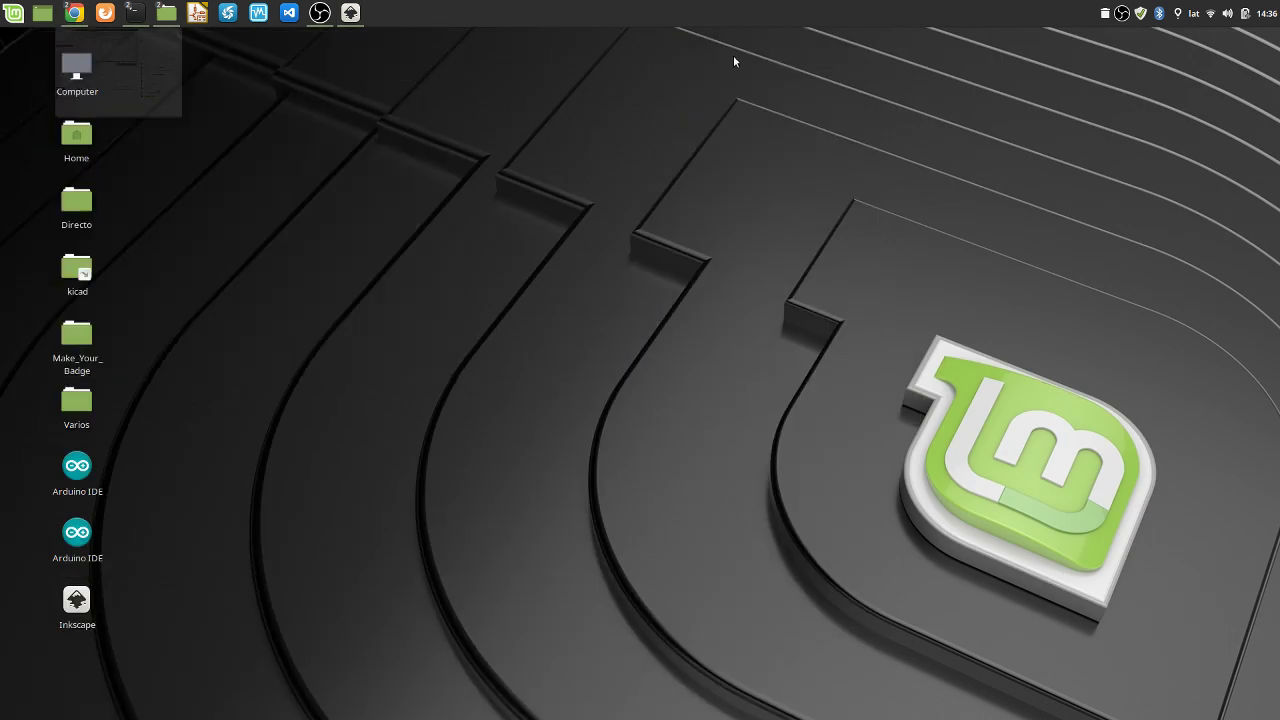
mouse_move(135, 25)
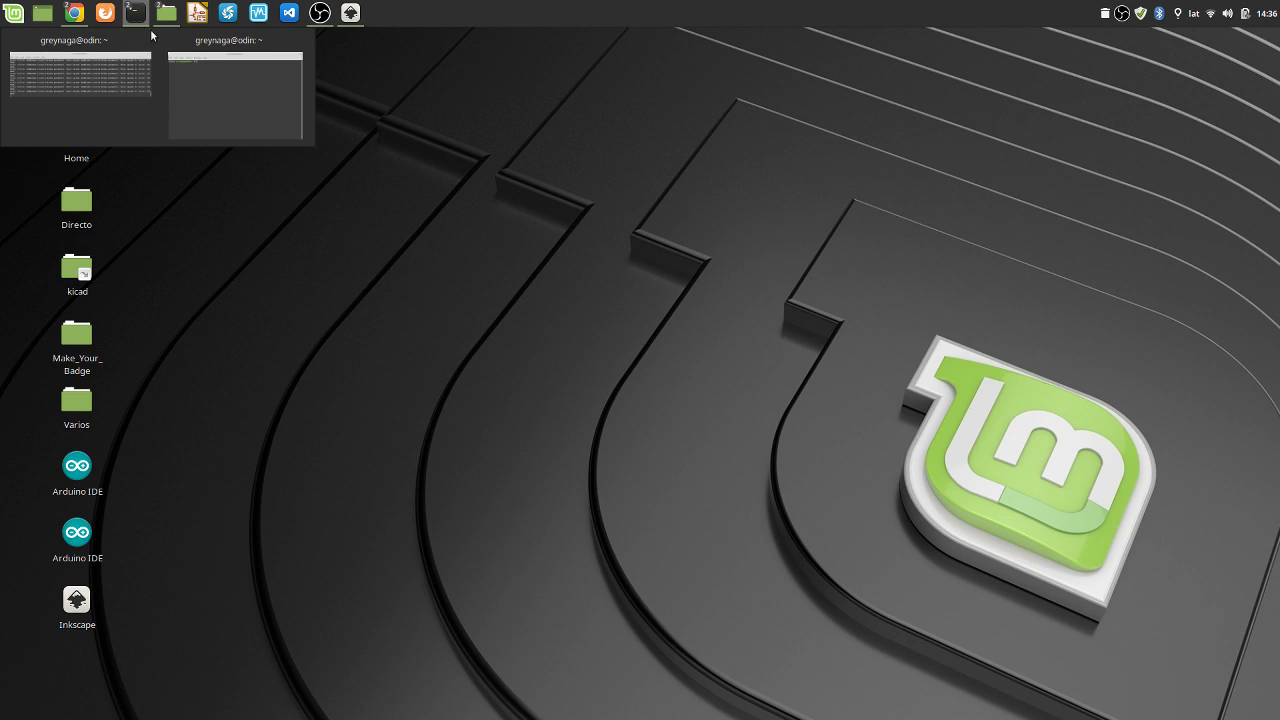
left_click(210, 80)
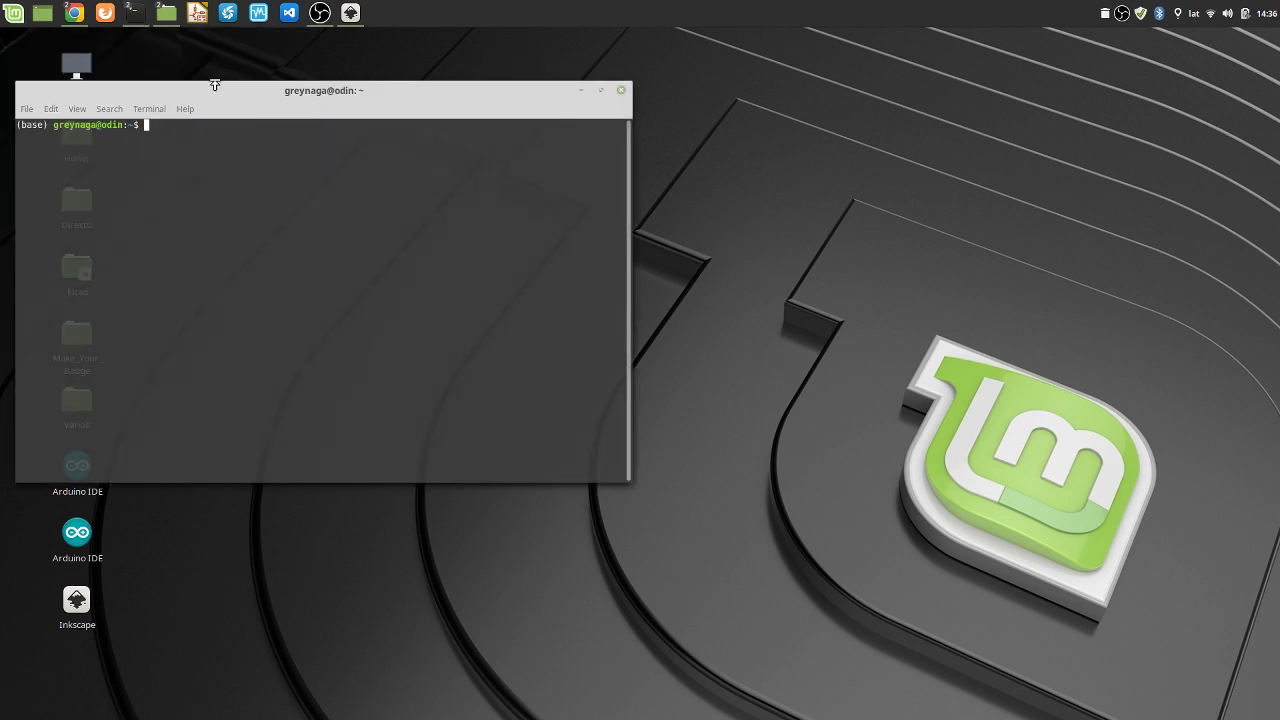
left_click(622, 91)
Switch to the Convert folder in the file manager, open a terminal in it, and minimize the folder window
mouse_move(174, 14)
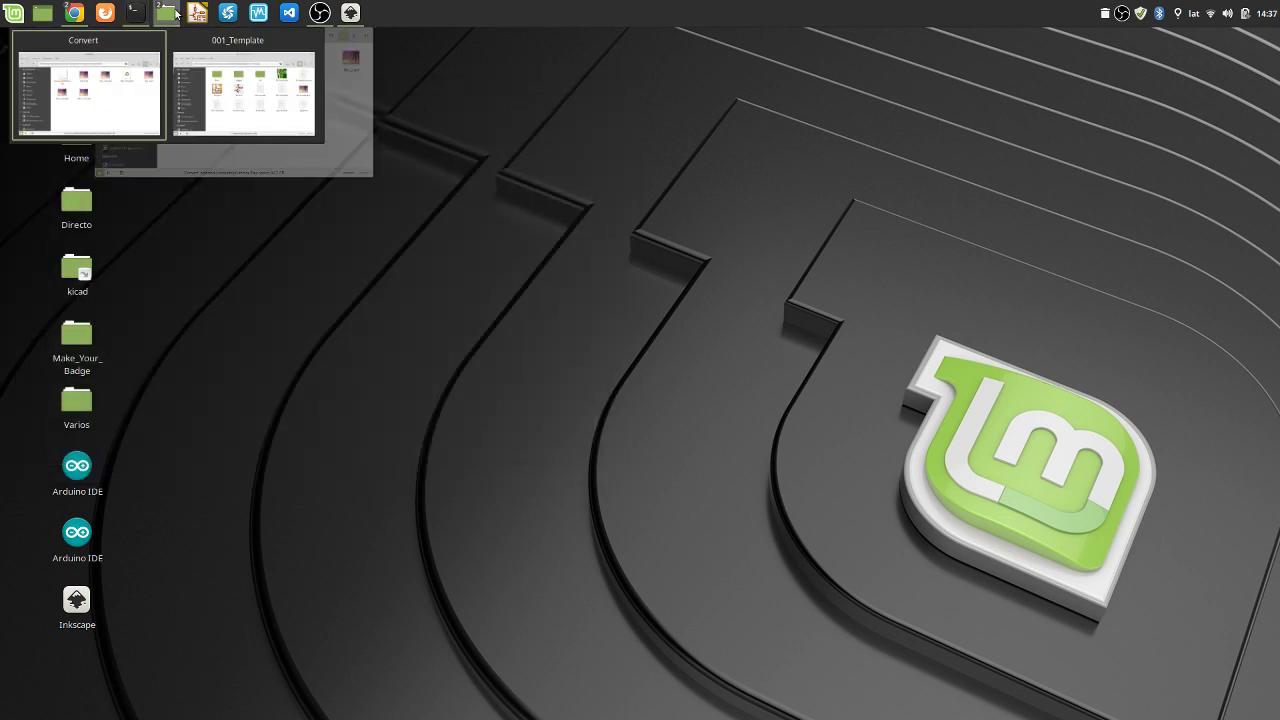
left_click(88, 90)
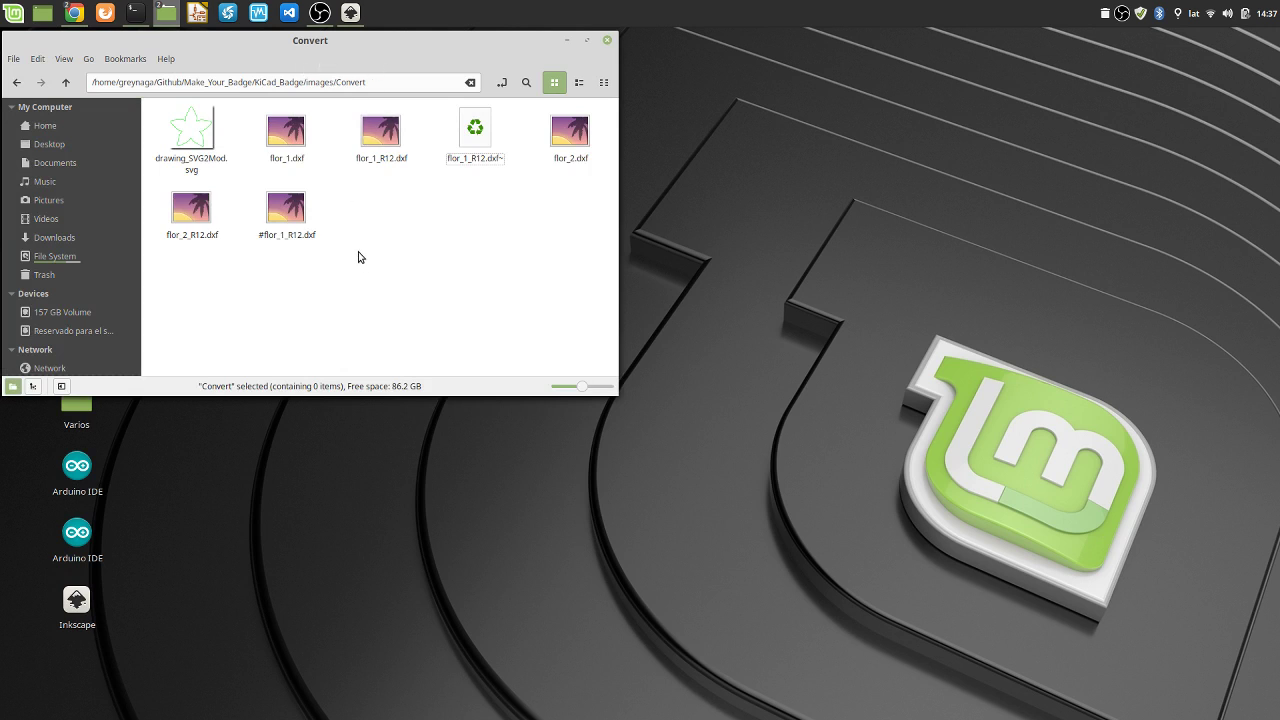
right_click(400, 238)
left_click(442, 289)
left_click(567, 40)
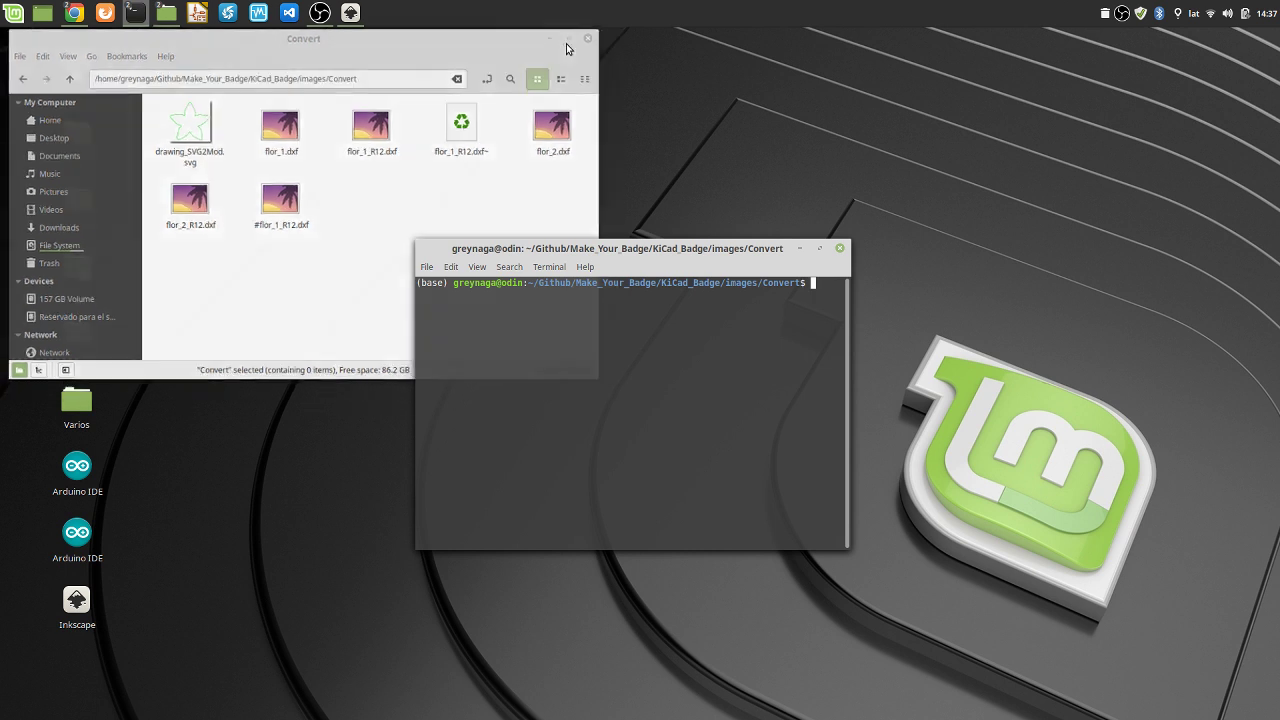
left_click_drag(562, 248, 295, 72)
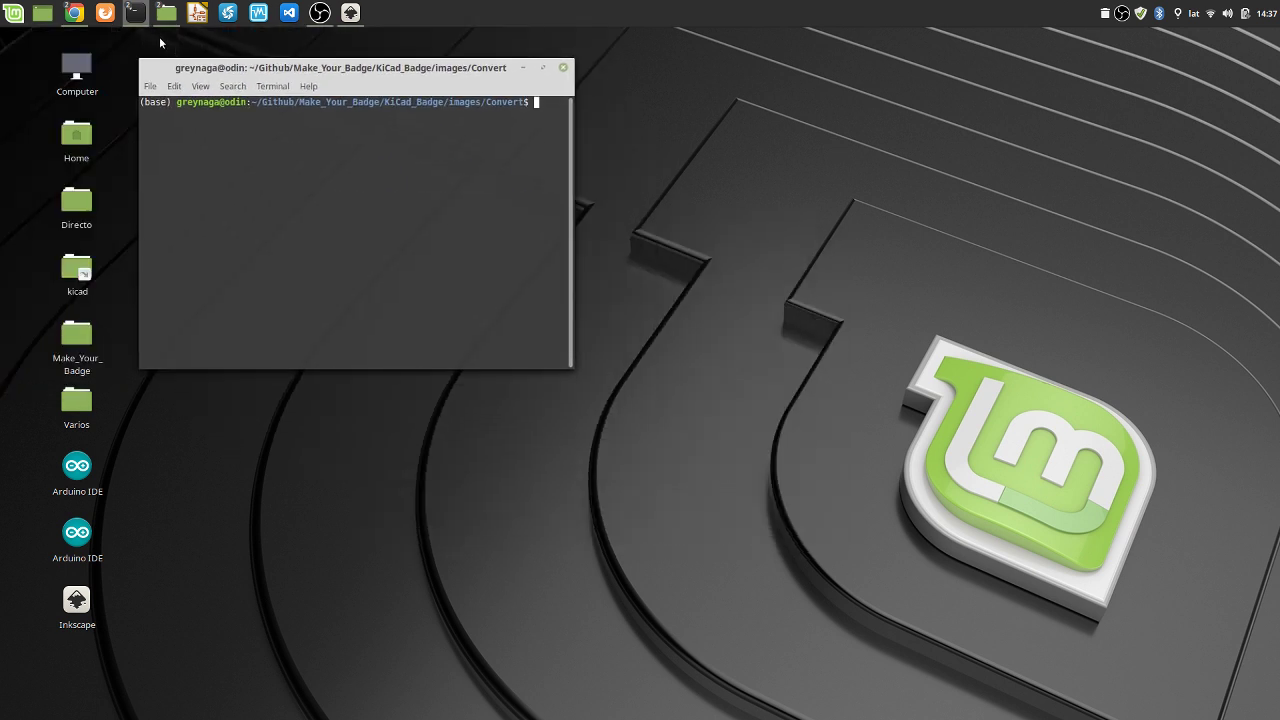
Check the stream's live chat in the browser, and widen and reposition the terminal window to leave room beside it
left_click(74, 12)
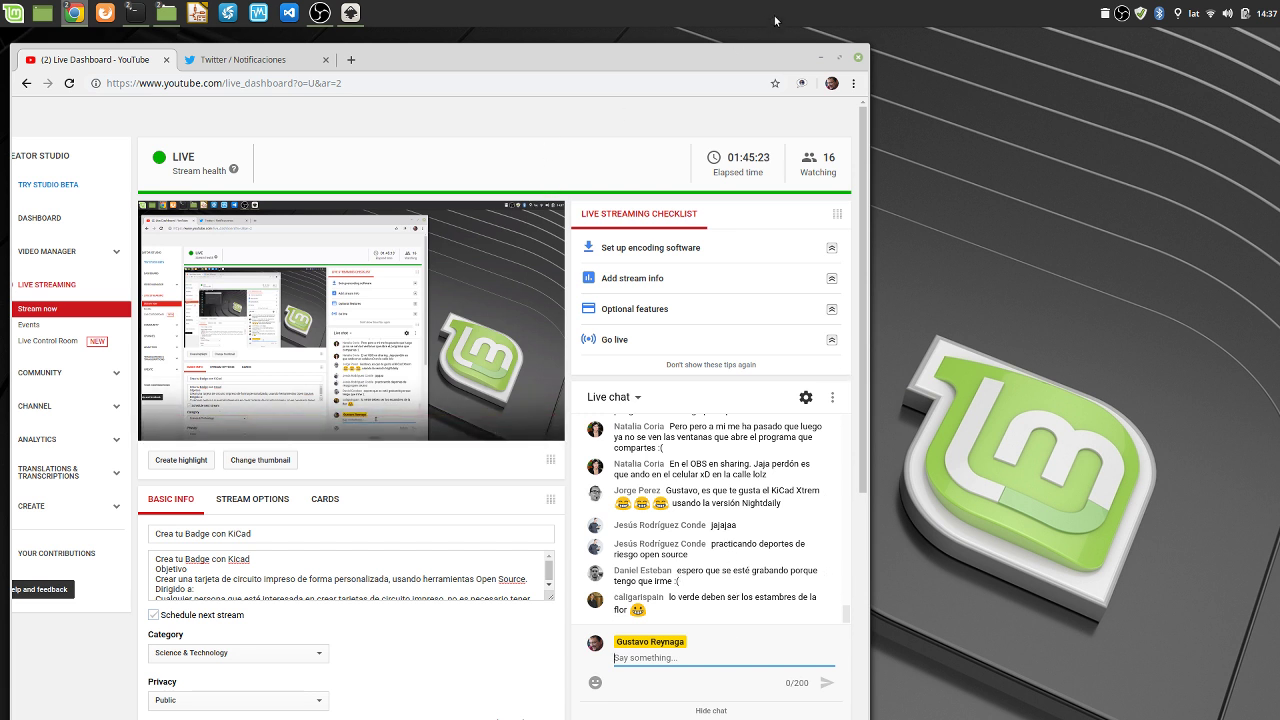
left_click(820, 58)
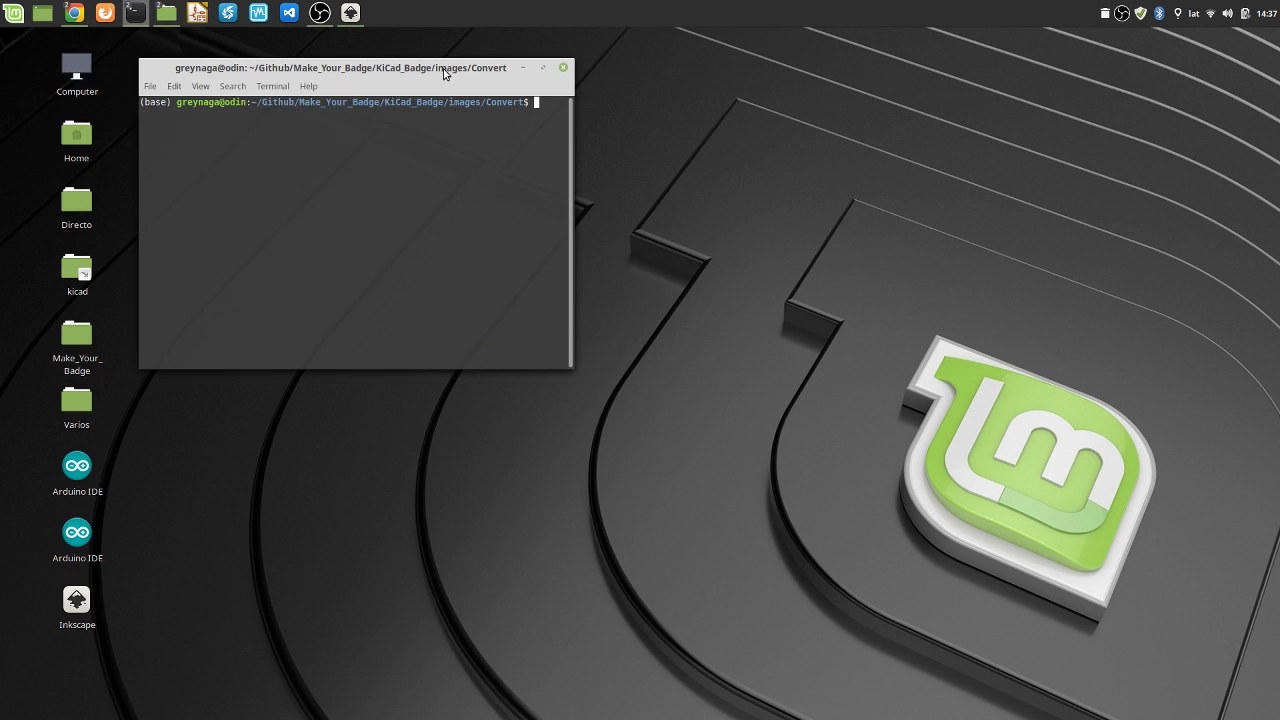
left_click_drag(444, 73, 315, 47)
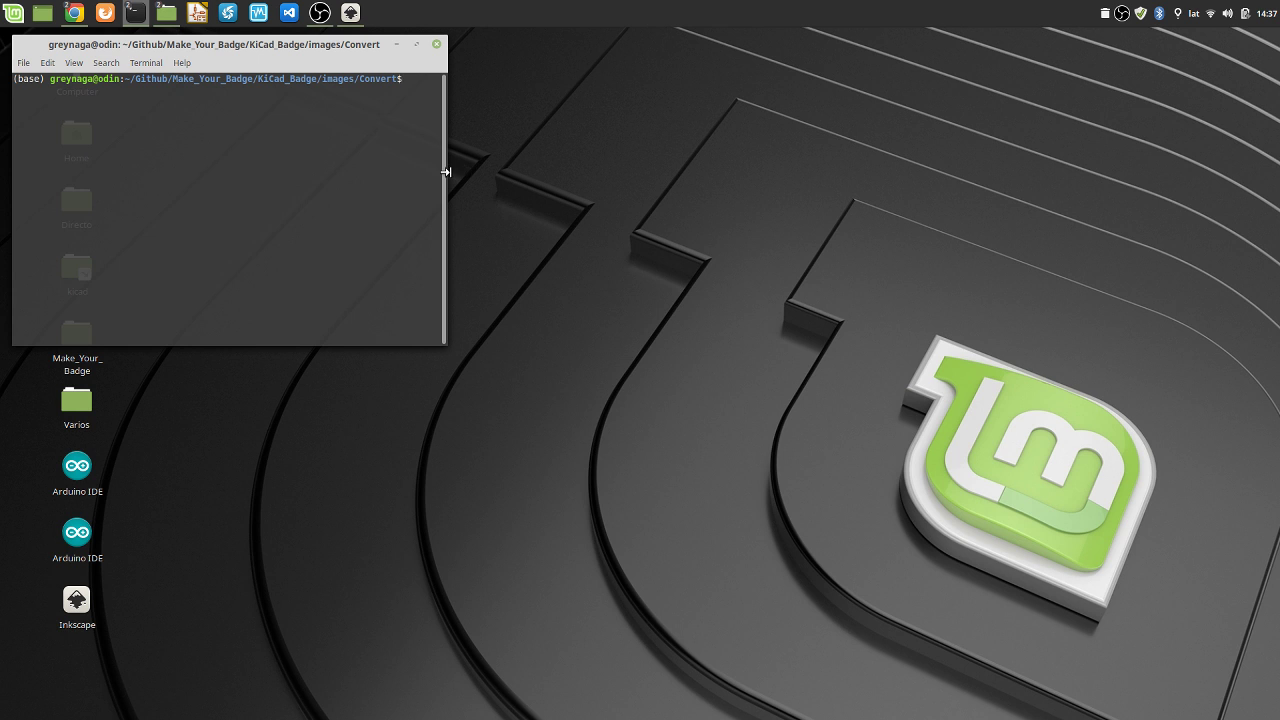
left_click_drag(446, 172, 860, 172)
left_click_drag(474, 49, 968, 52)
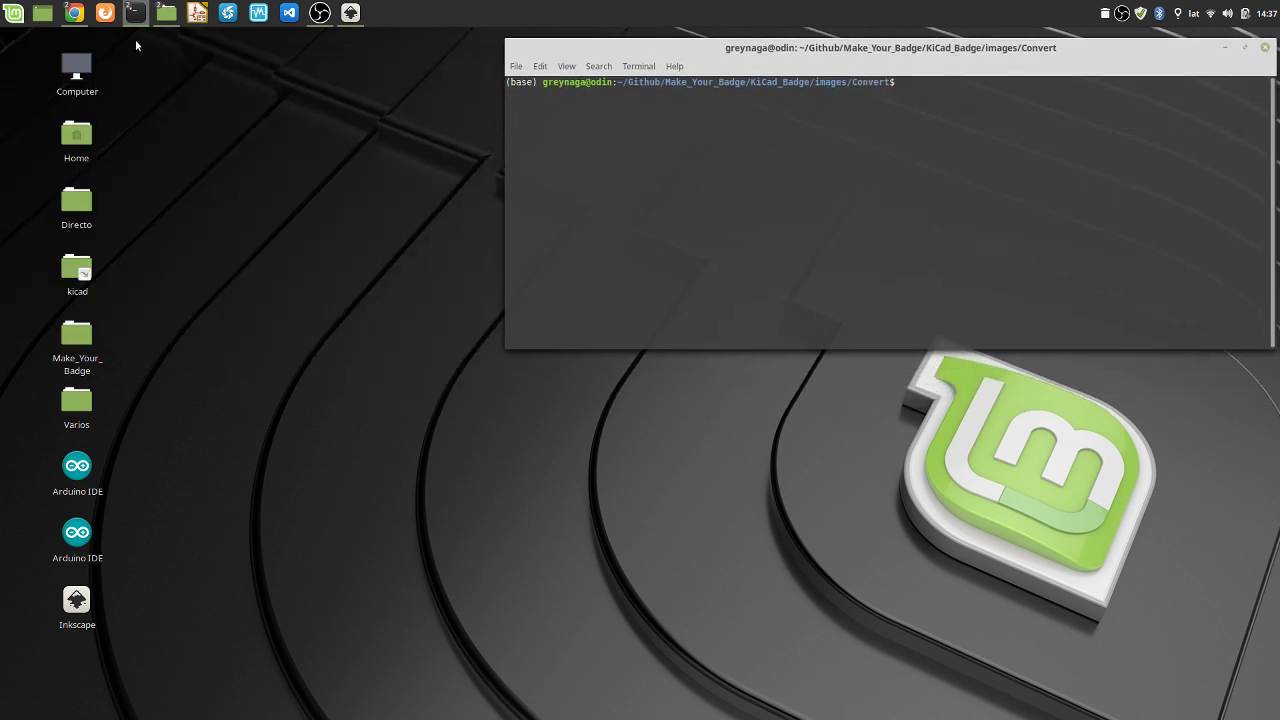
Display the Usage section of the svg2mod GitHub page beside the terminal to read the command's arguments
left_click(80, 16)
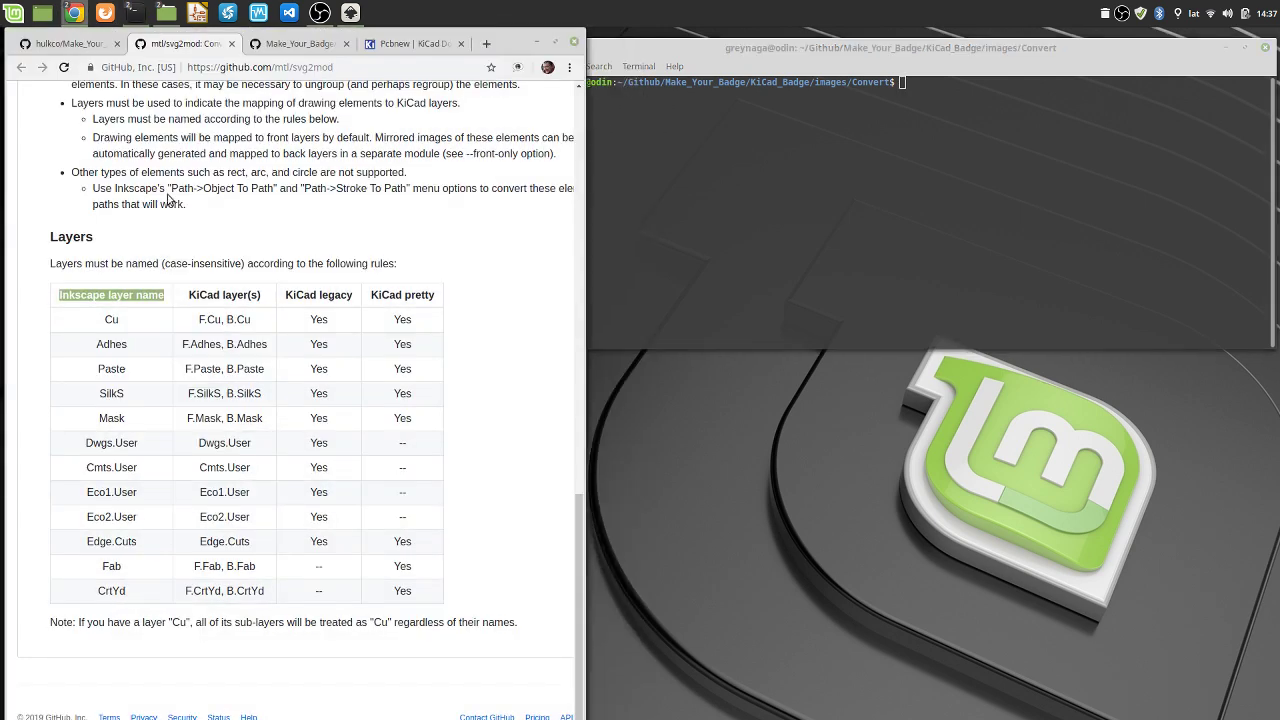
left_click(719, 214)
scroll(240, 207, "up", 10)
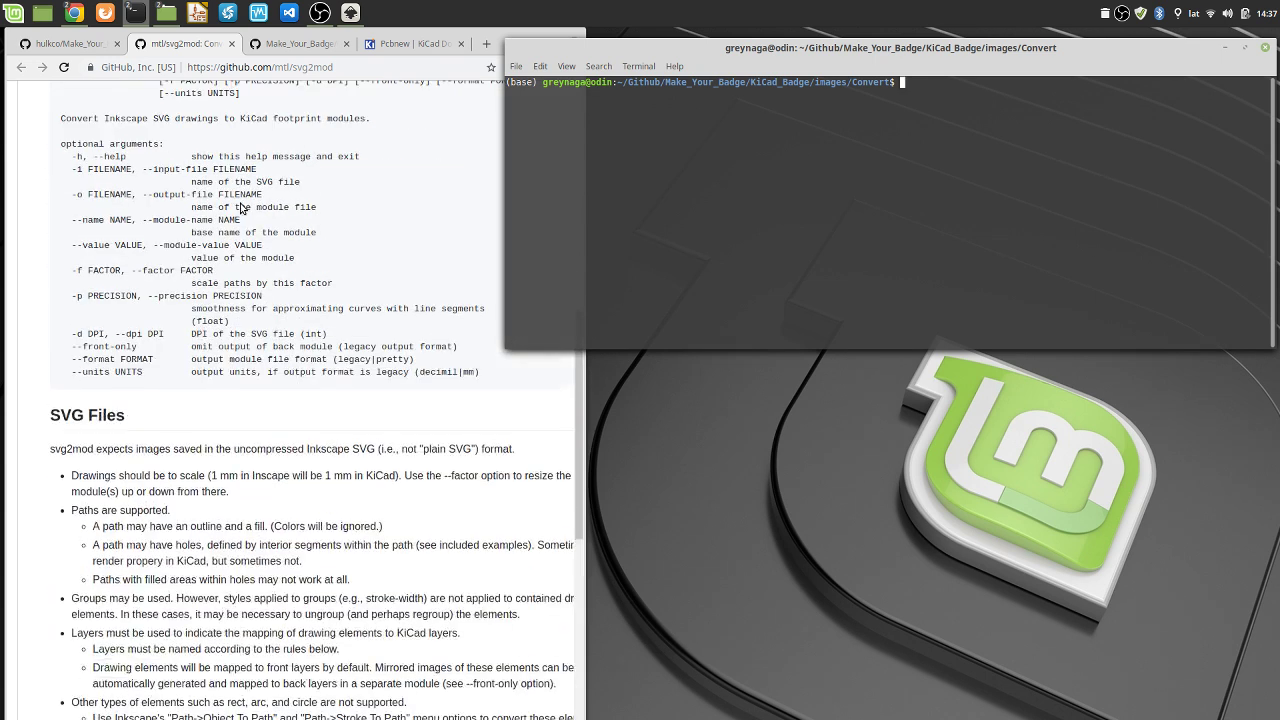
scroll(240, 207, "up", 4)
scroll(240, 207, "down", 1)
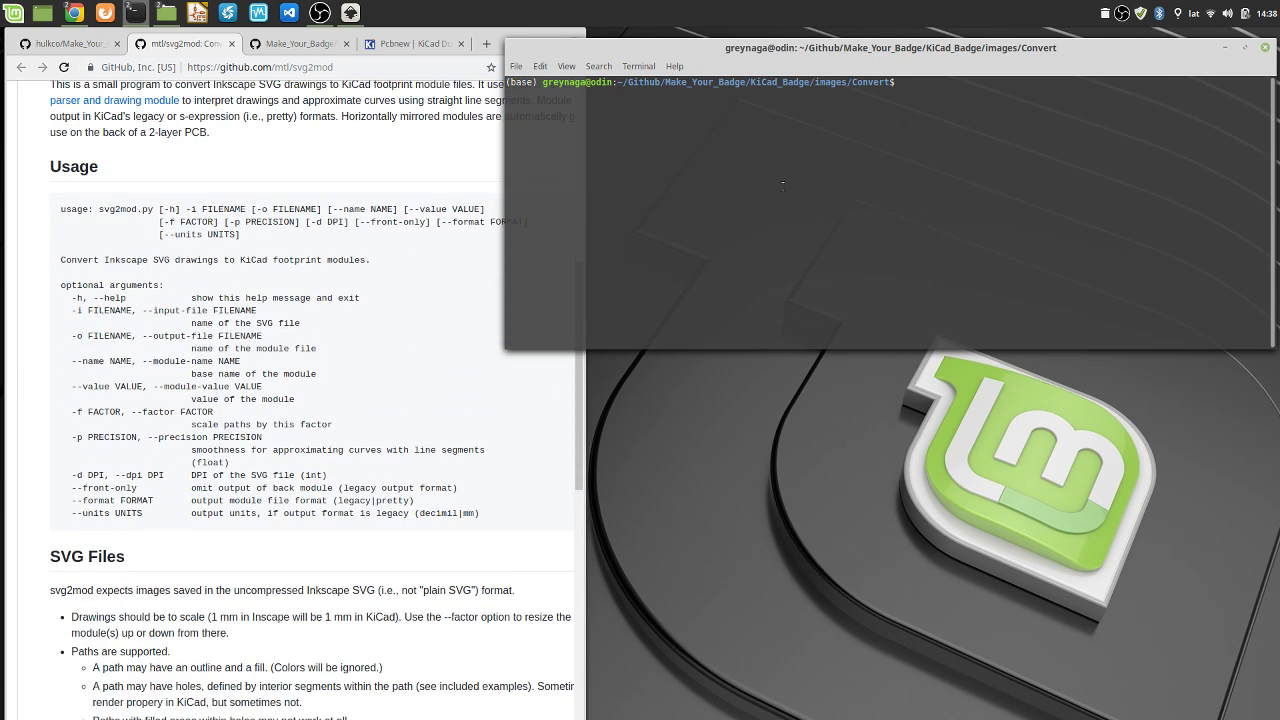
List the Convert folder's files and run svg2mod in the terminal with -i drawing_SVG2Mod.svg and -o flor_all
type("svg2mod -i")
mouse_move(167, 14)
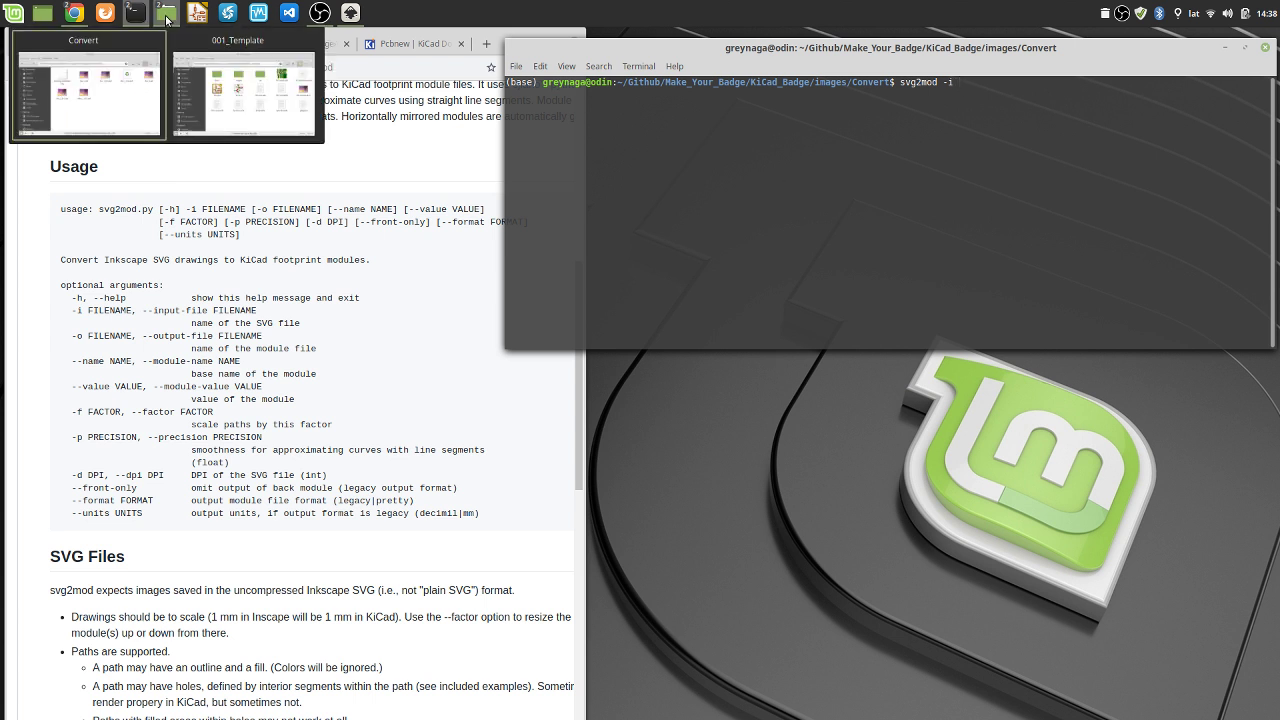
left_click(85, 88)
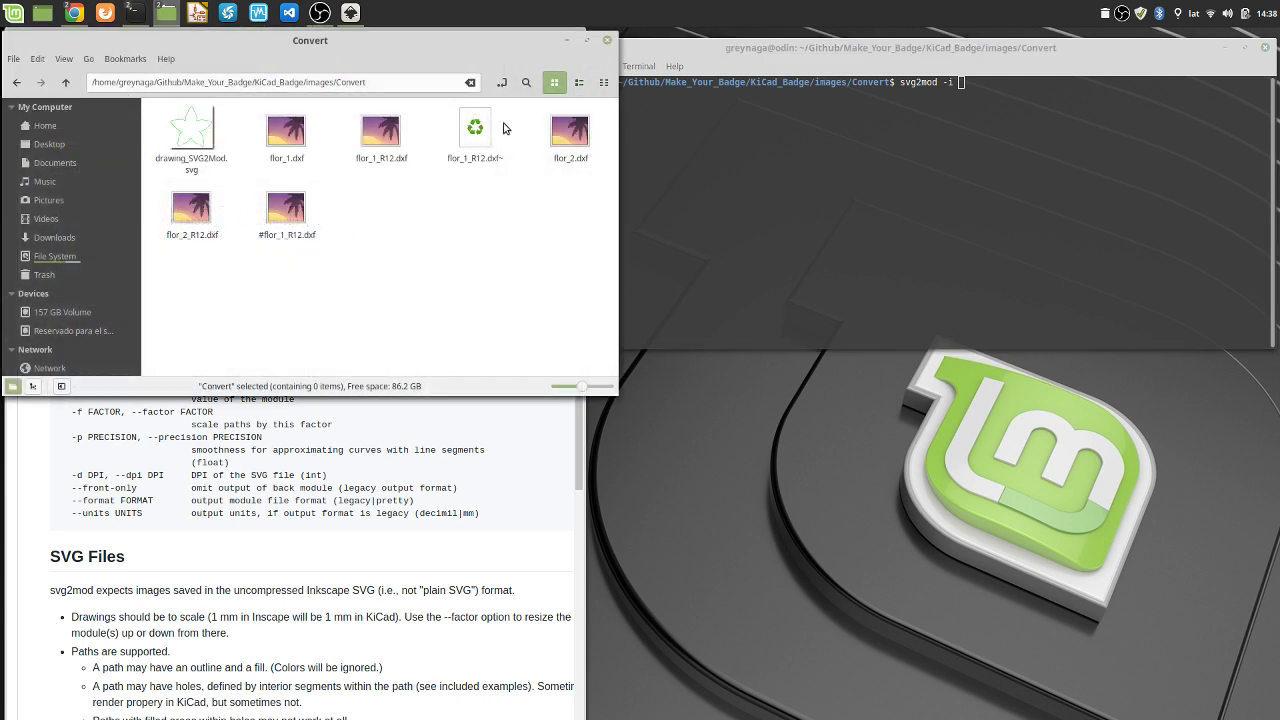
left_click(578, 83)
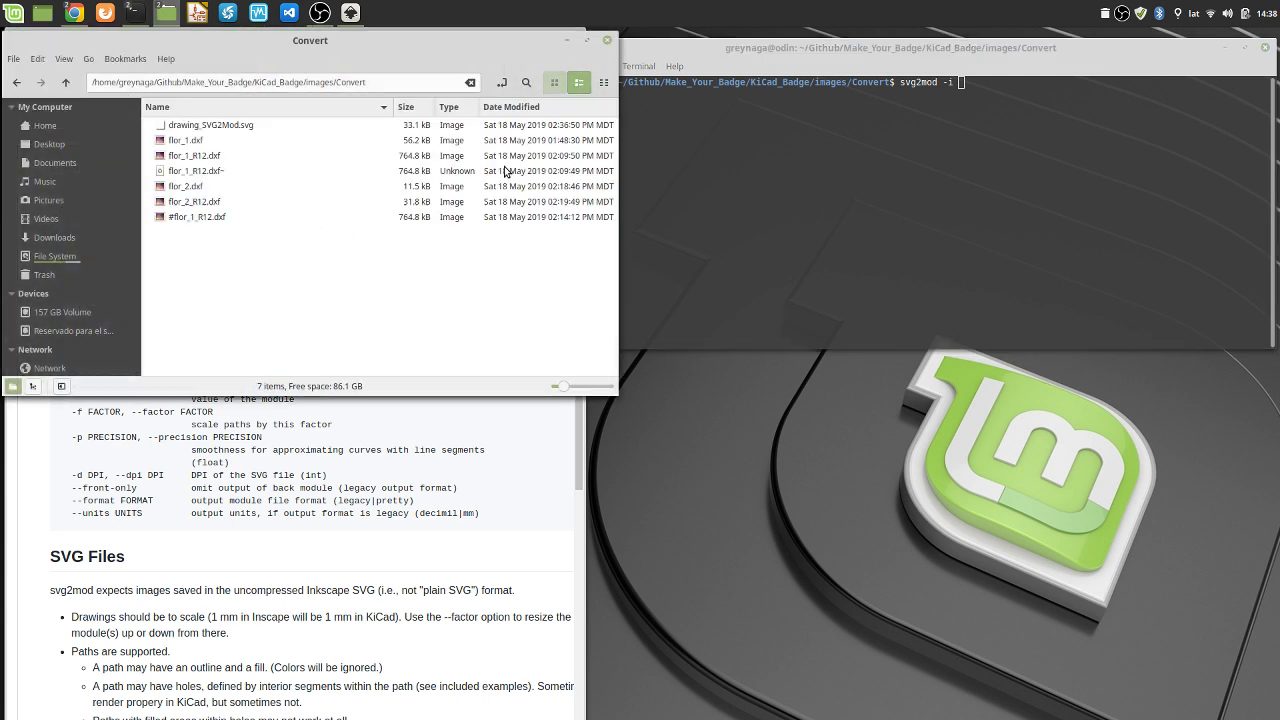
left_click(210, 129)
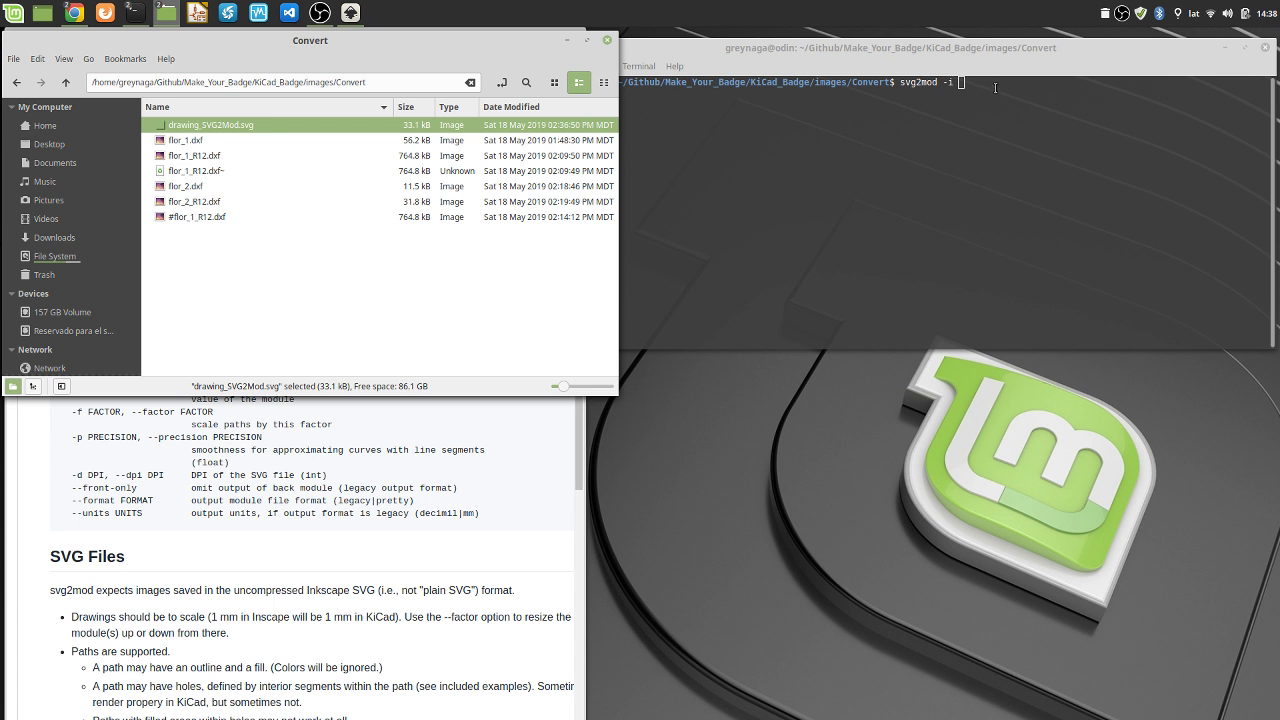
left_click(993, 45)
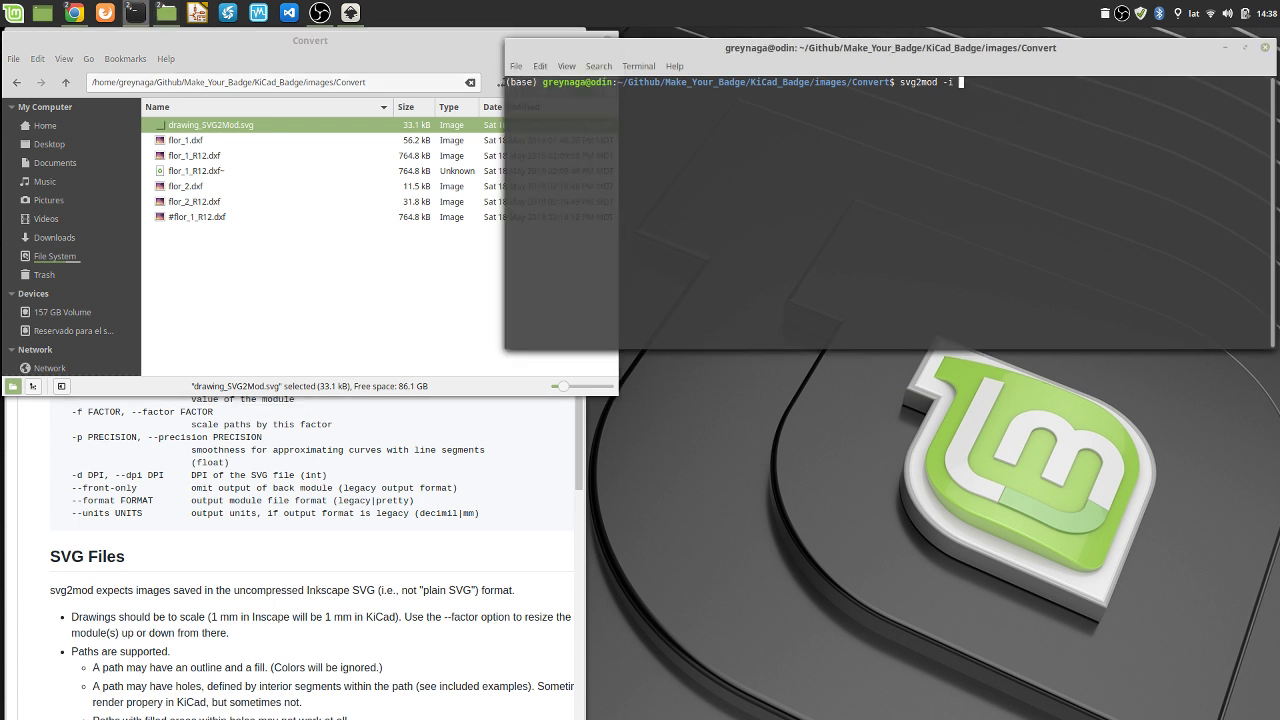
type("svg2mod -i dra")
key("Tab")
type("-o flor_all")
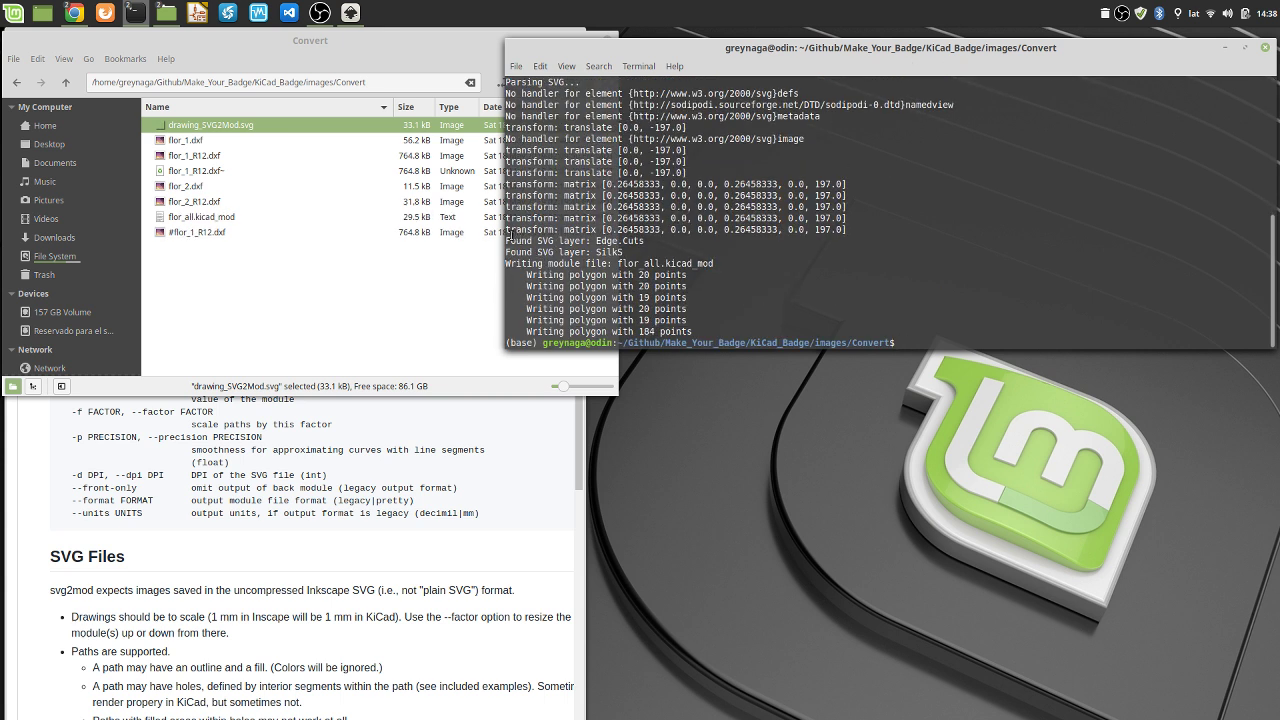
Highlight the found SVG layers in the terminal output and select flor_all.kicad_mod in a reduced Convert folder window
left_click_drag(506, 241, 621, 252)
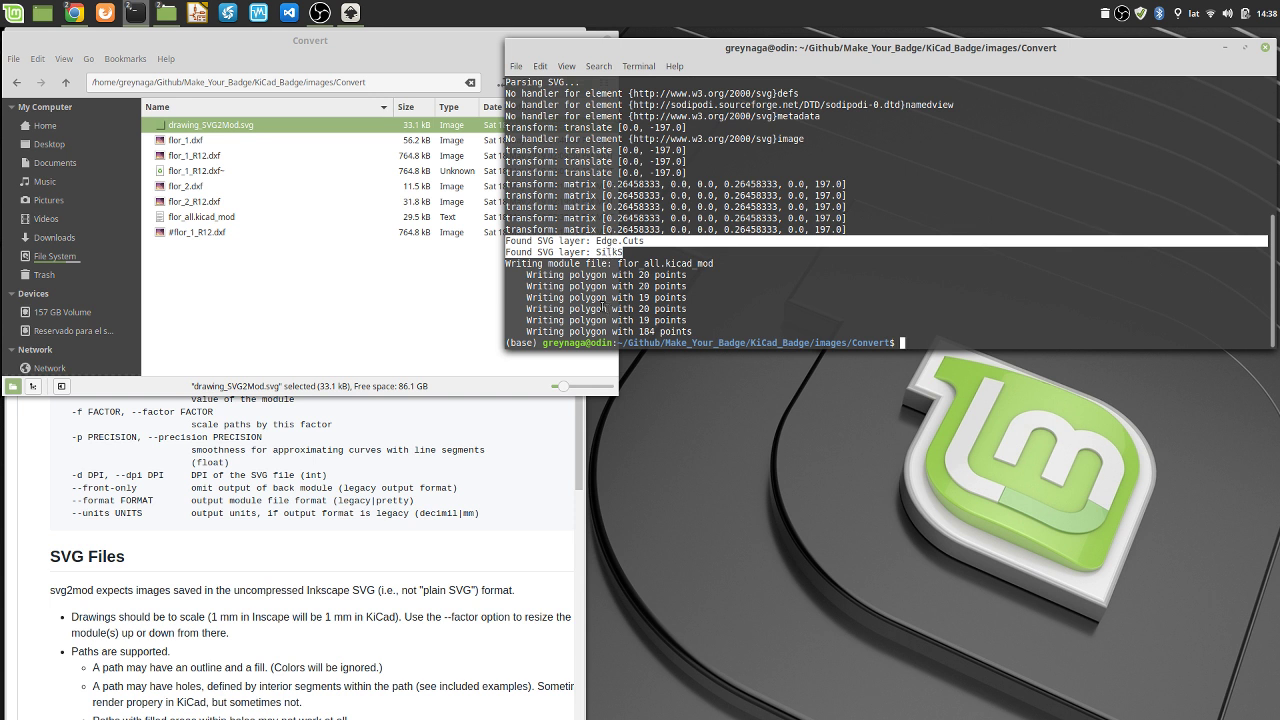
left_click(211, 222)
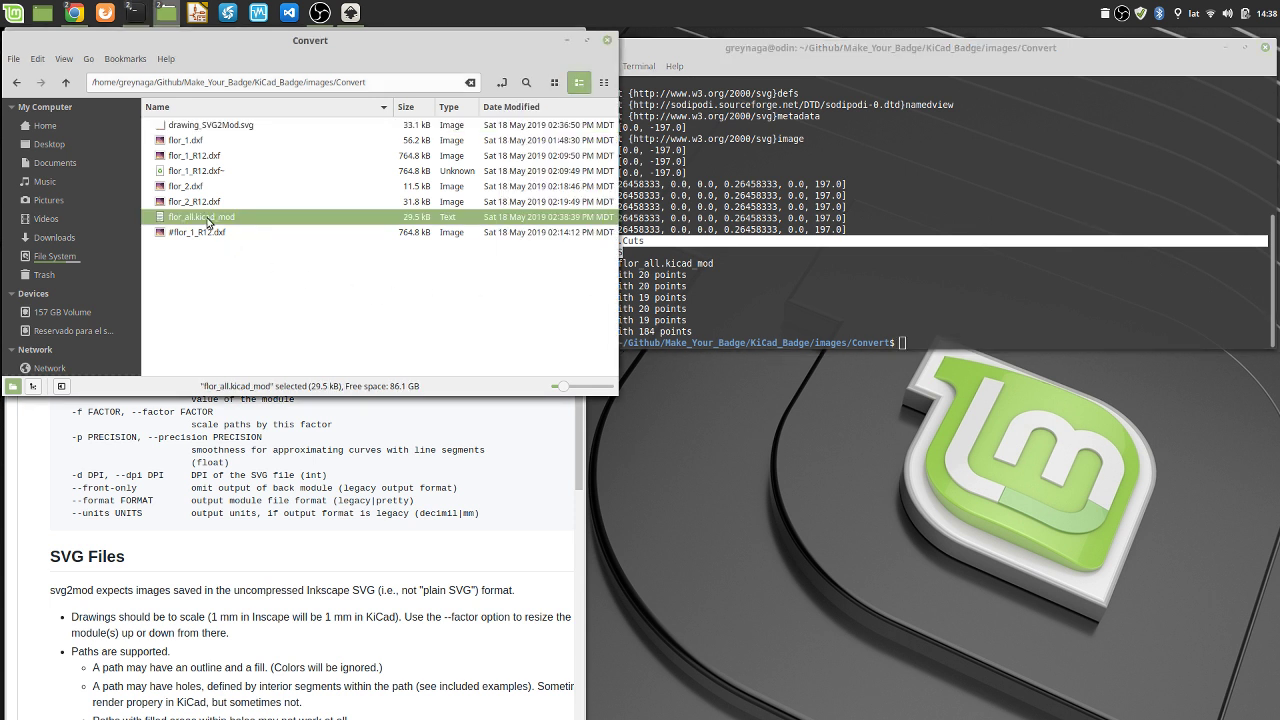
left_click_drag(617, 395, 570, 343)
left_click(539, 401)
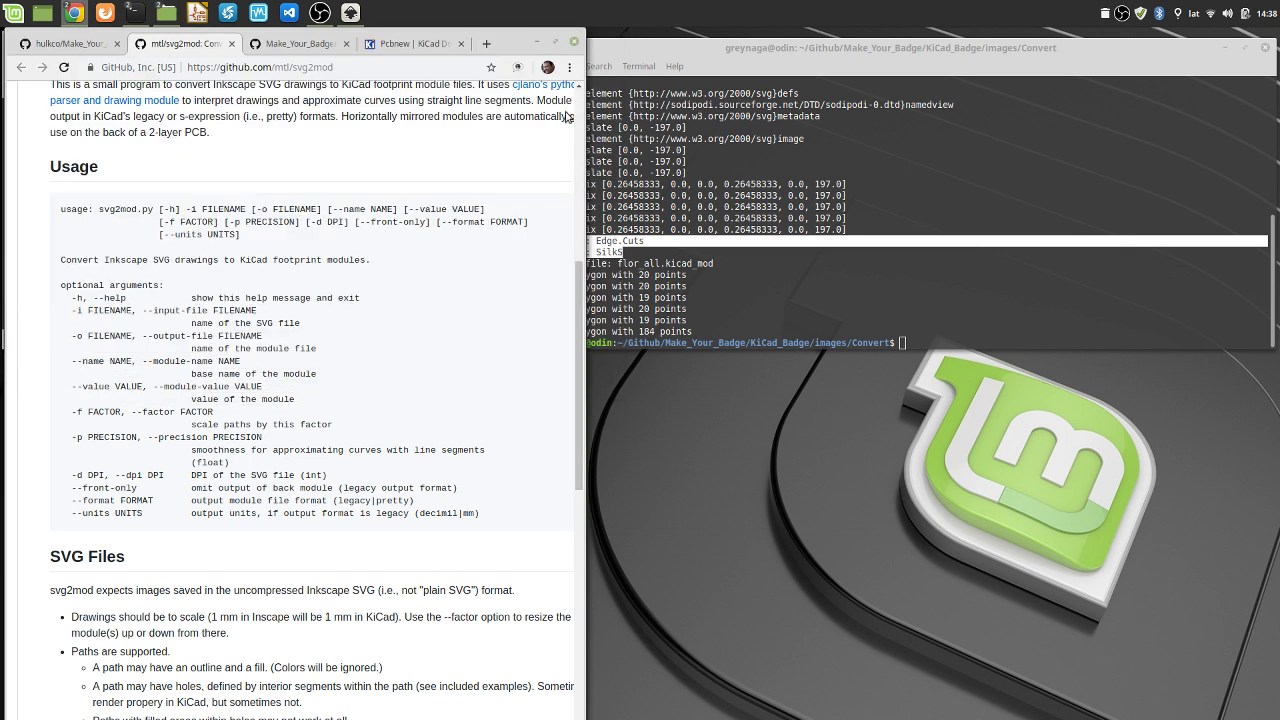
left_click(539, 45)
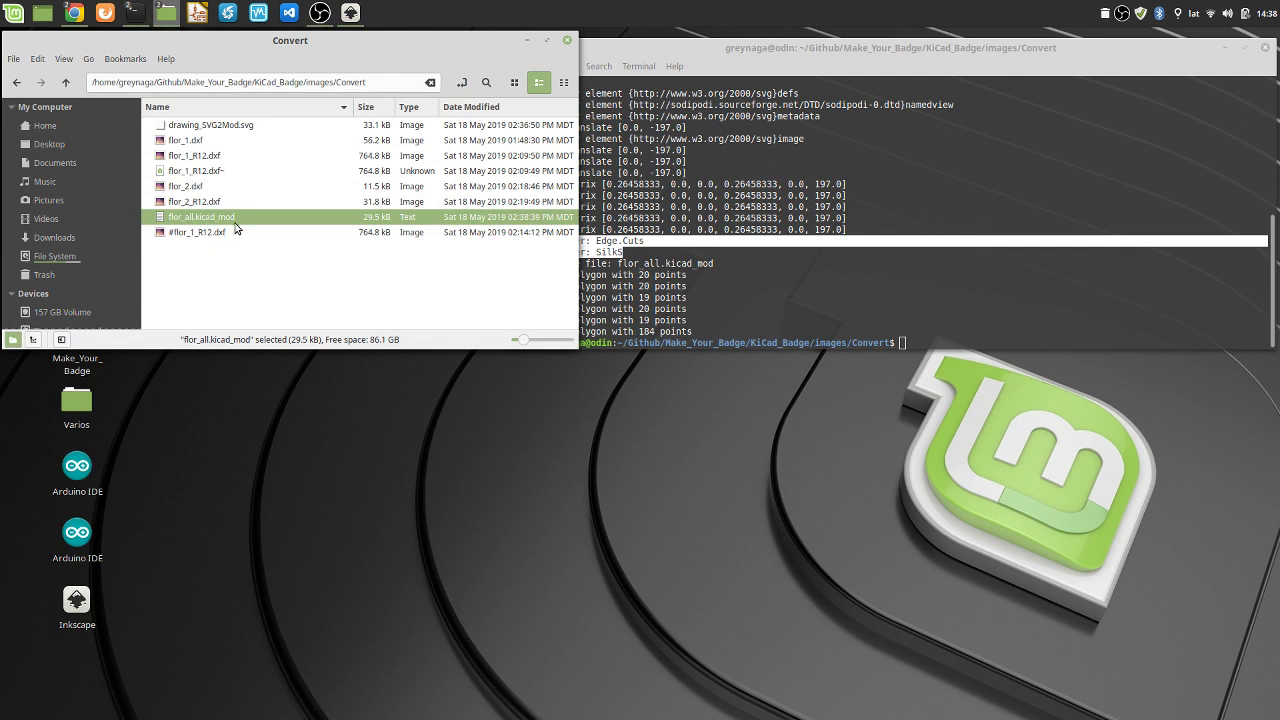
Bring up the 001_Template project folder and arrange its window below the Convert folder
left_click(171, 22)
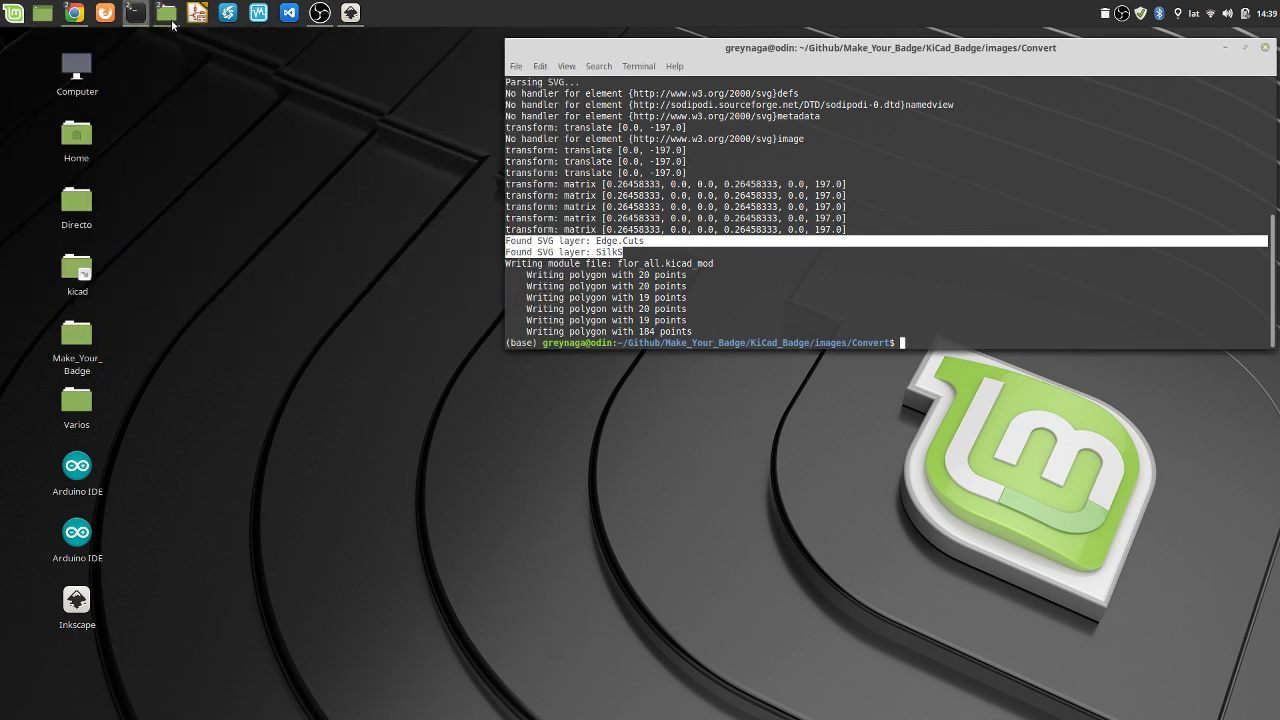
left_click(171, 22)
mouse_move(171, 22)
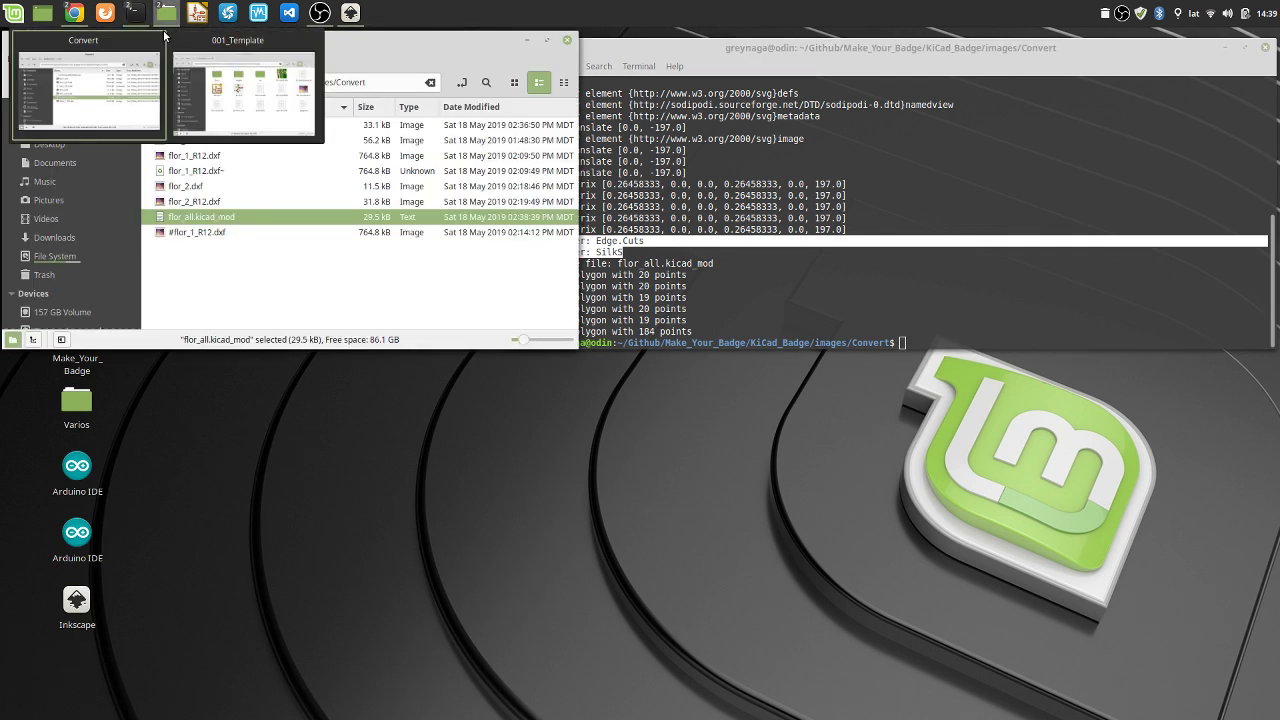
mouse_move(238, 91)
left_click_drag(270, 445, 270, 379)
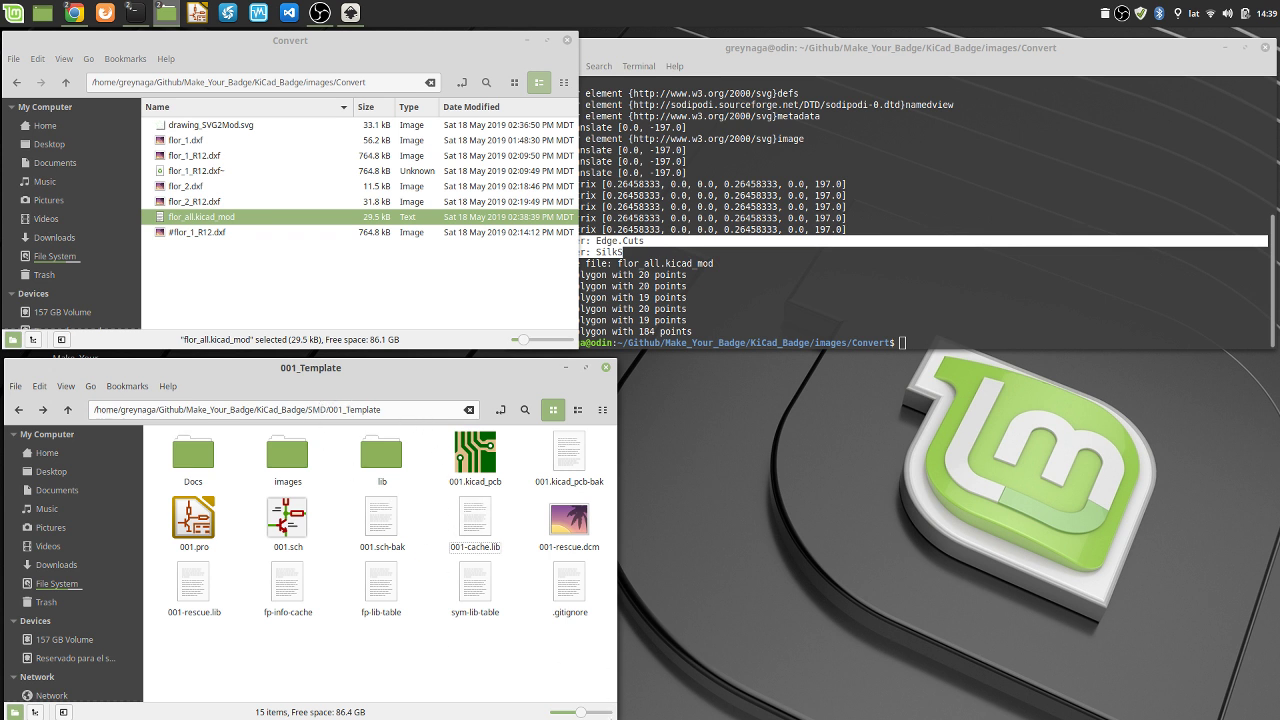
left_click_drag(608, 716, 578, 716)
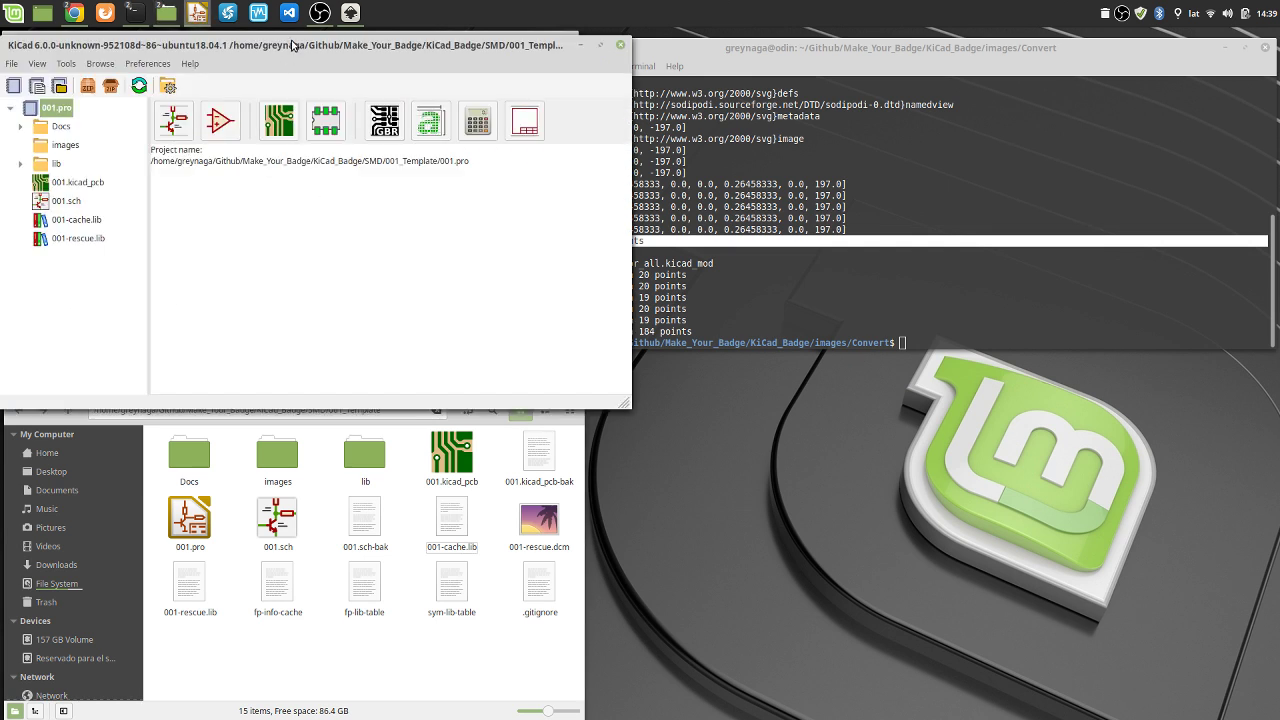
Switch to the 001.pro project in KiCad and open its board in Pcbnew
mouse_move(293, 46)
left_mouse_down()
mouse_move(462, 46)
mouse_move(290, 52)
mouse_move(308, 41)
left_mouse_up()
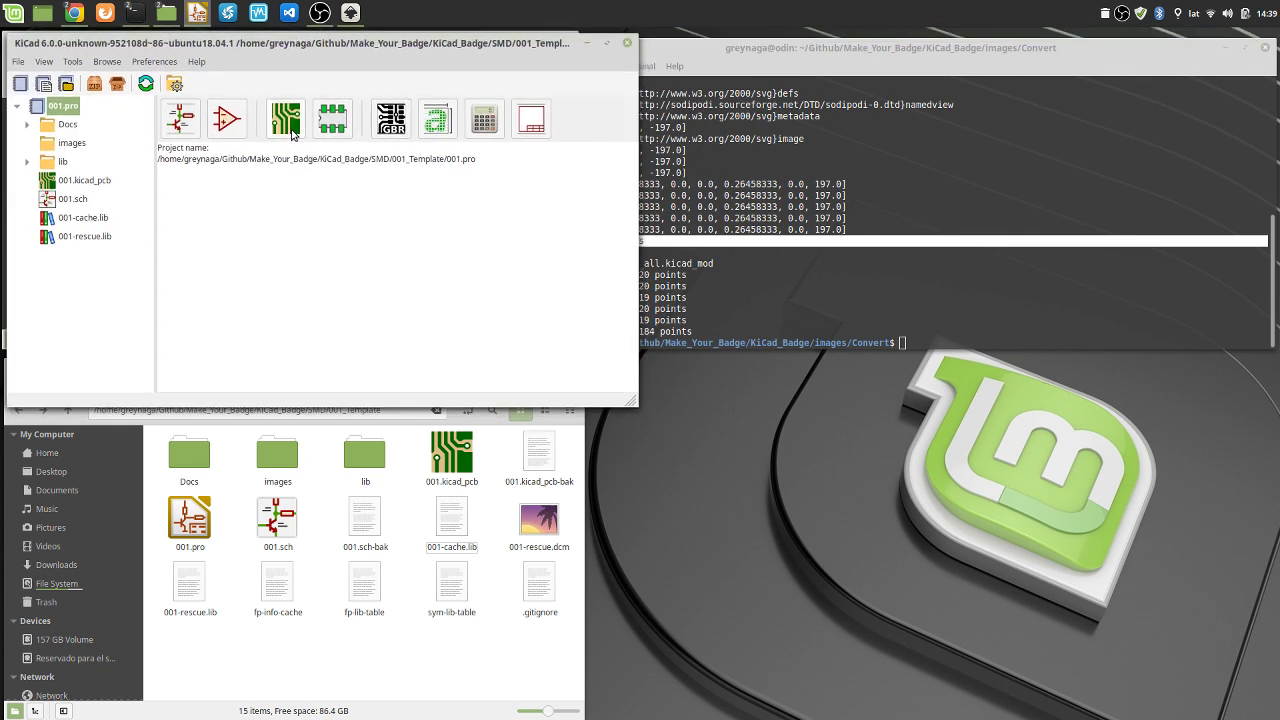
left_click(285, 119)
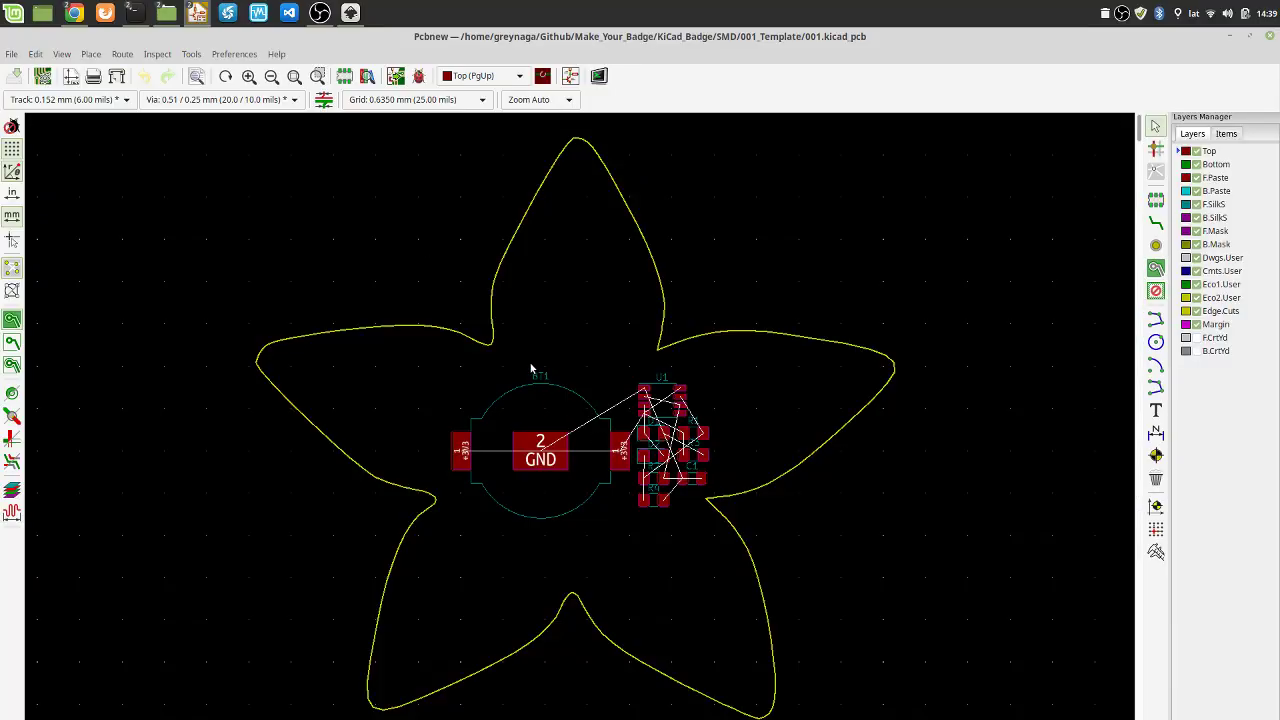
Delete the flower outline and all component footprints from the board
scroll(521, 376, "right", 3, "ctrl")
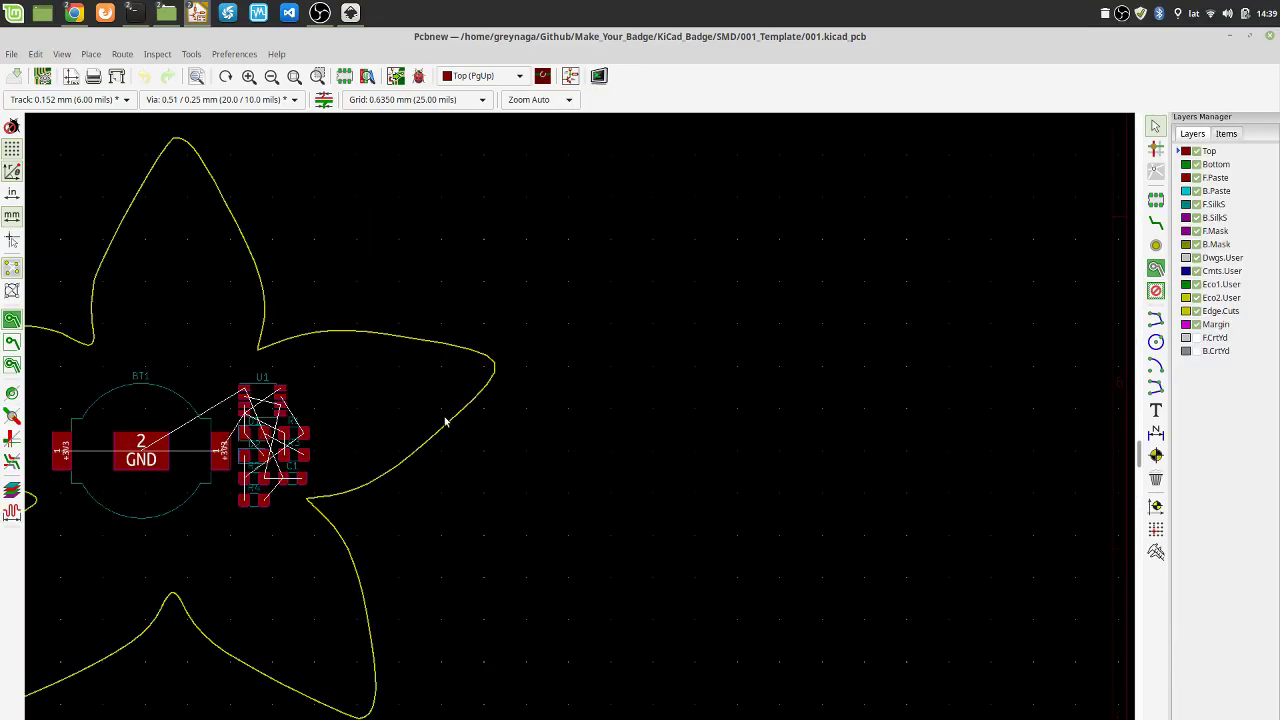
scroll(446, 421, "down", 2)
left_click_drag(250, 302, 642, 606)
left_click_drag(262, 250, 640, 621)
key("Delete")
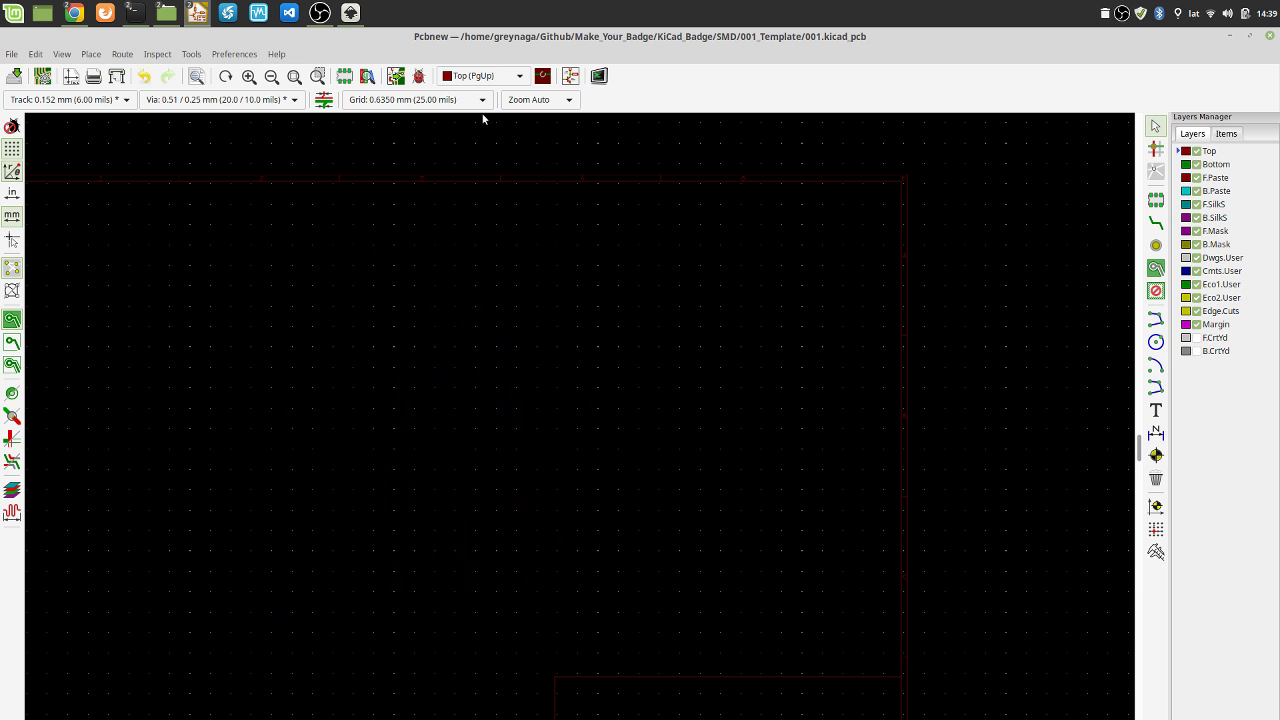
Update the PCB from the schematic, place the imported footprints near the middle of the sheet, and save the board
left_click(396, 76)
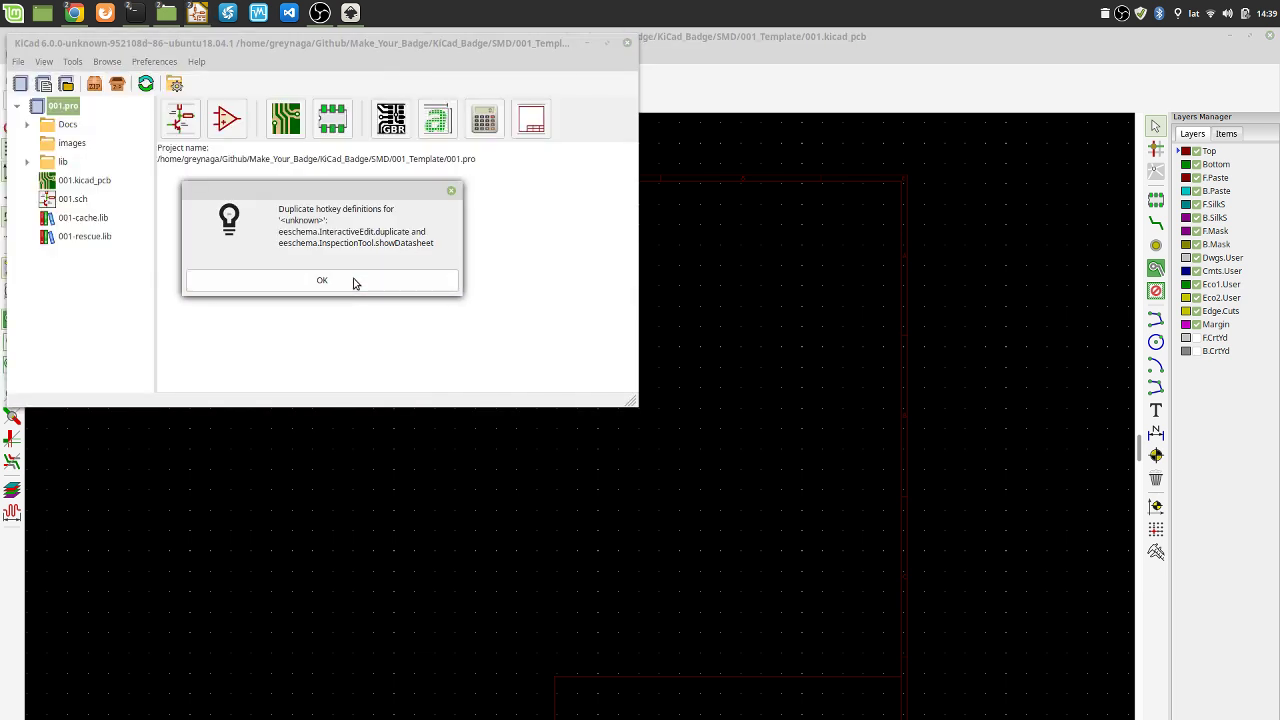
left_click(353, 281)
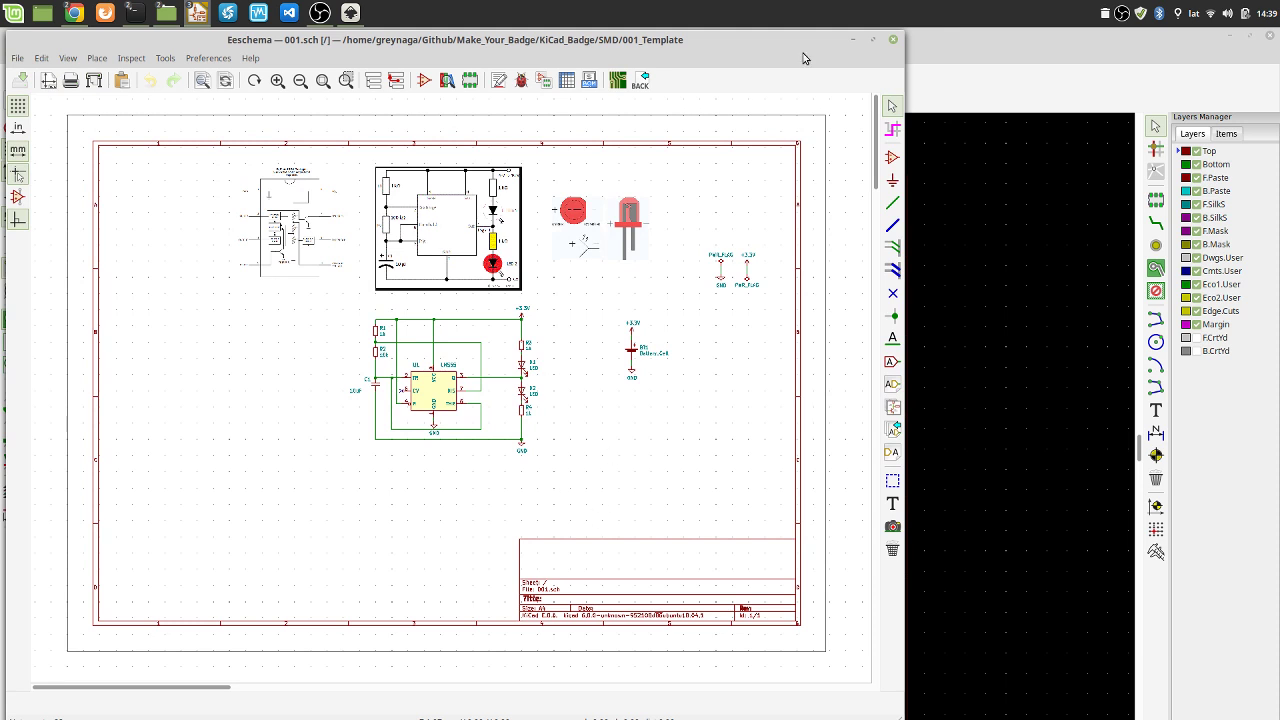
left_click(852, 39)
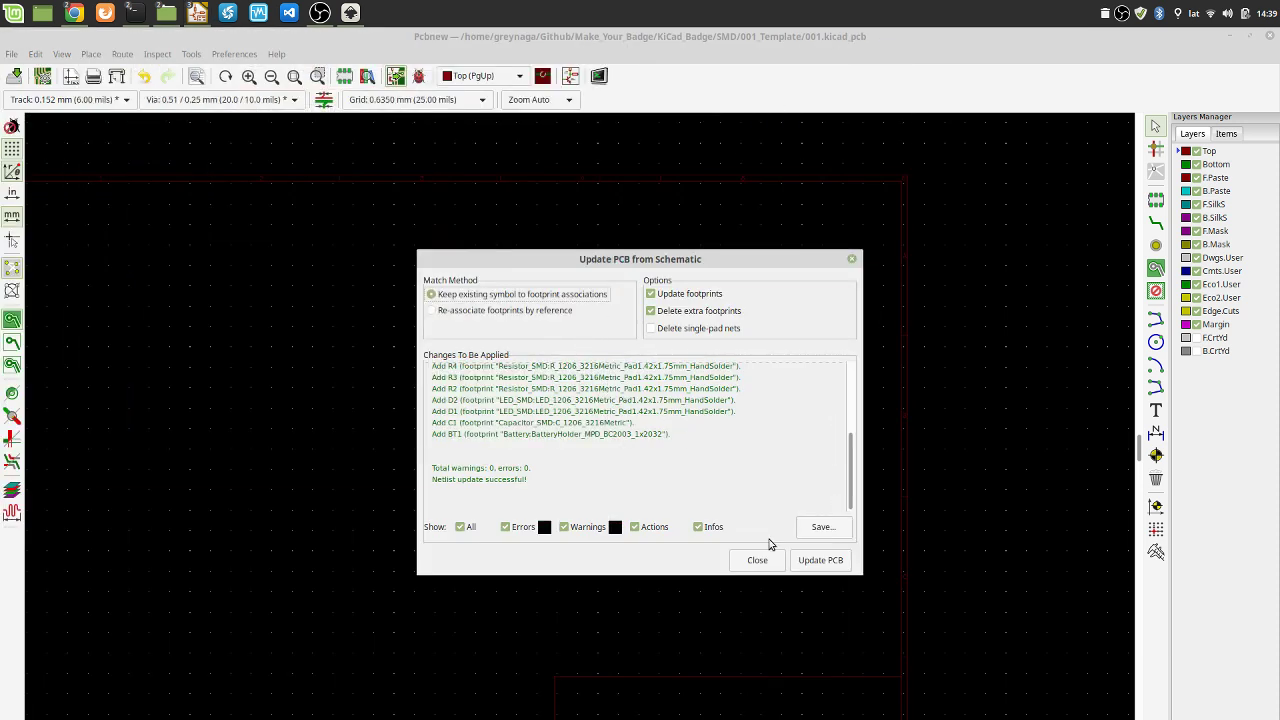
left_click(818, 560)
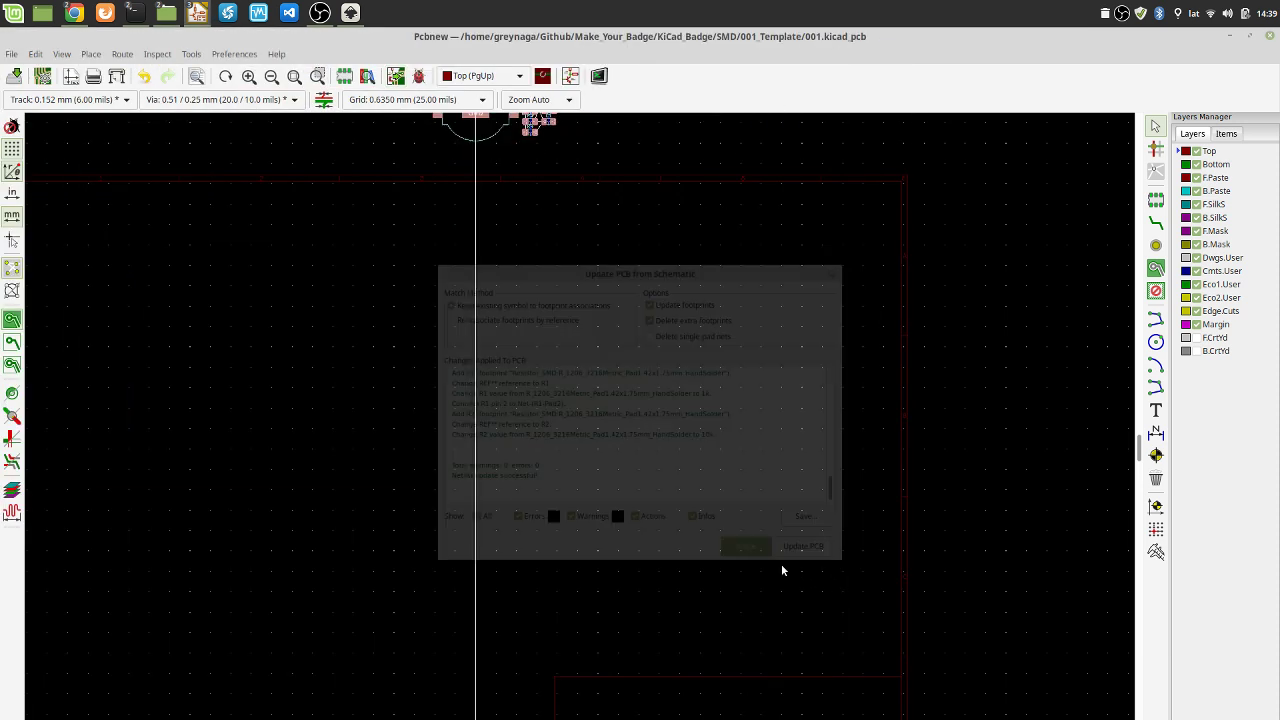
scroll(447, 480, "down", 1)
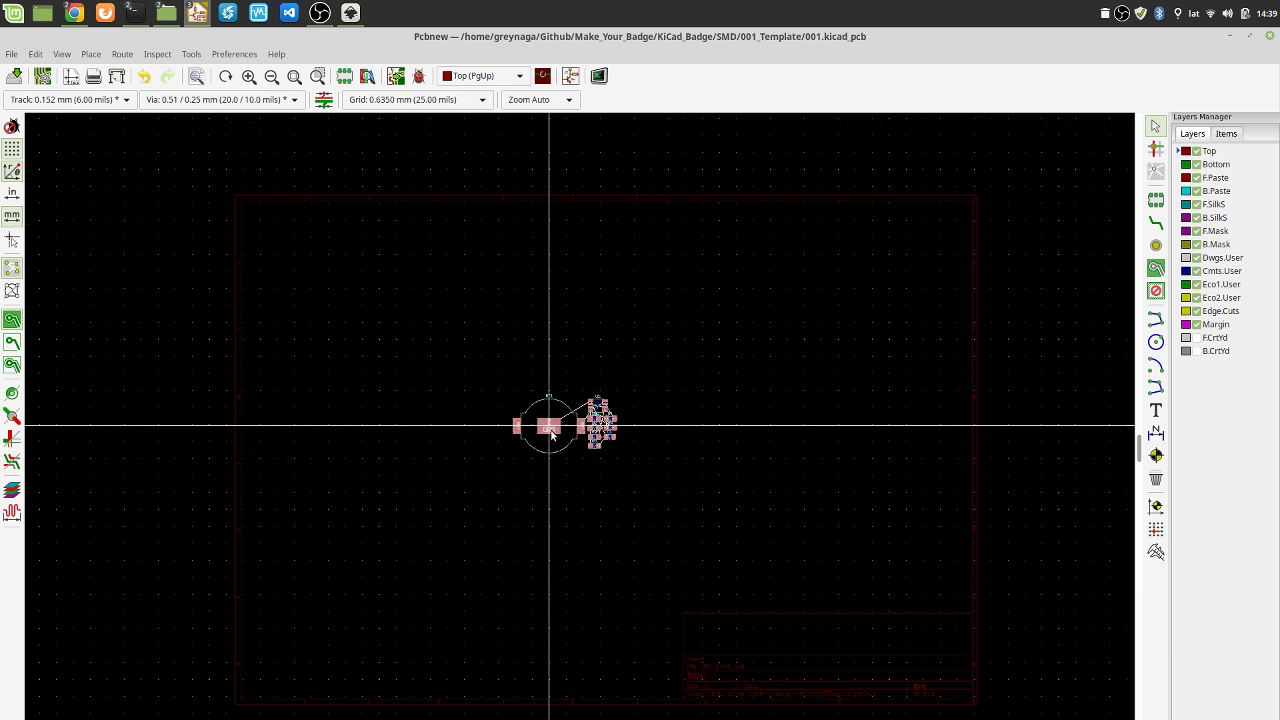
left_click(14, 76)
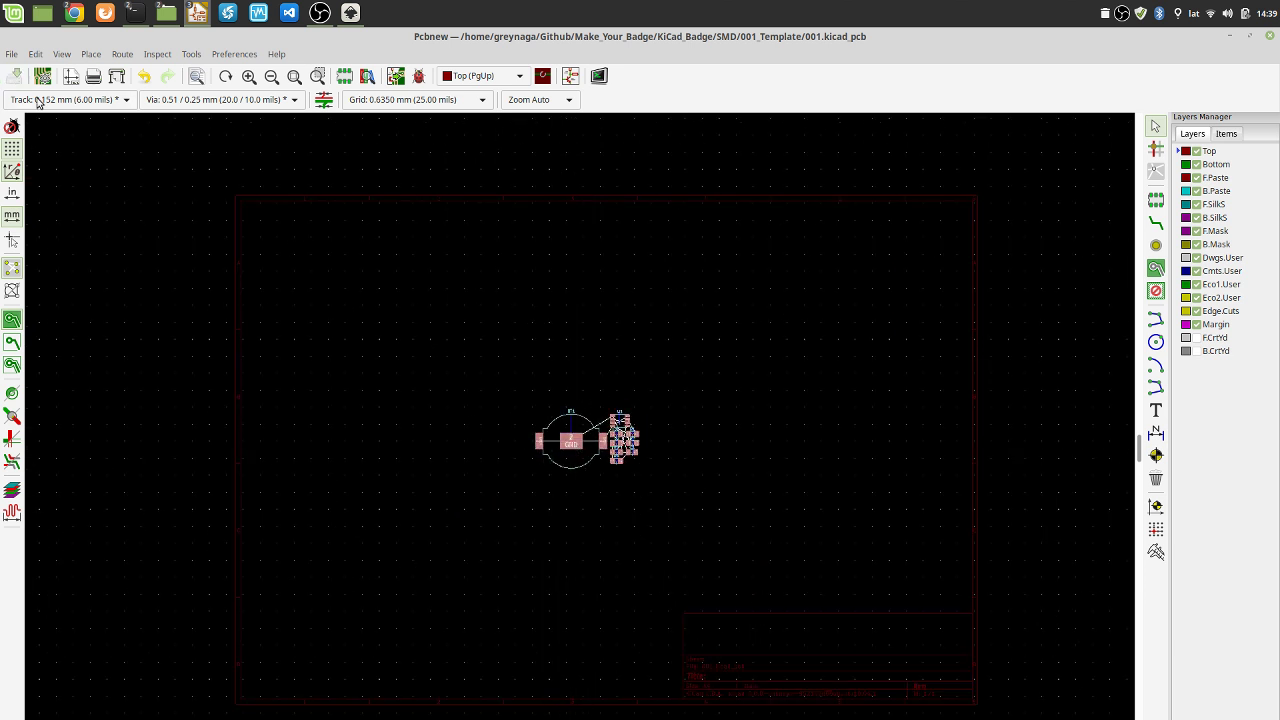
Restore the Pcbnew window to a smaller size on the desktop, centre the sheet in view, and deselect the footprints
left_click(1249, 35)
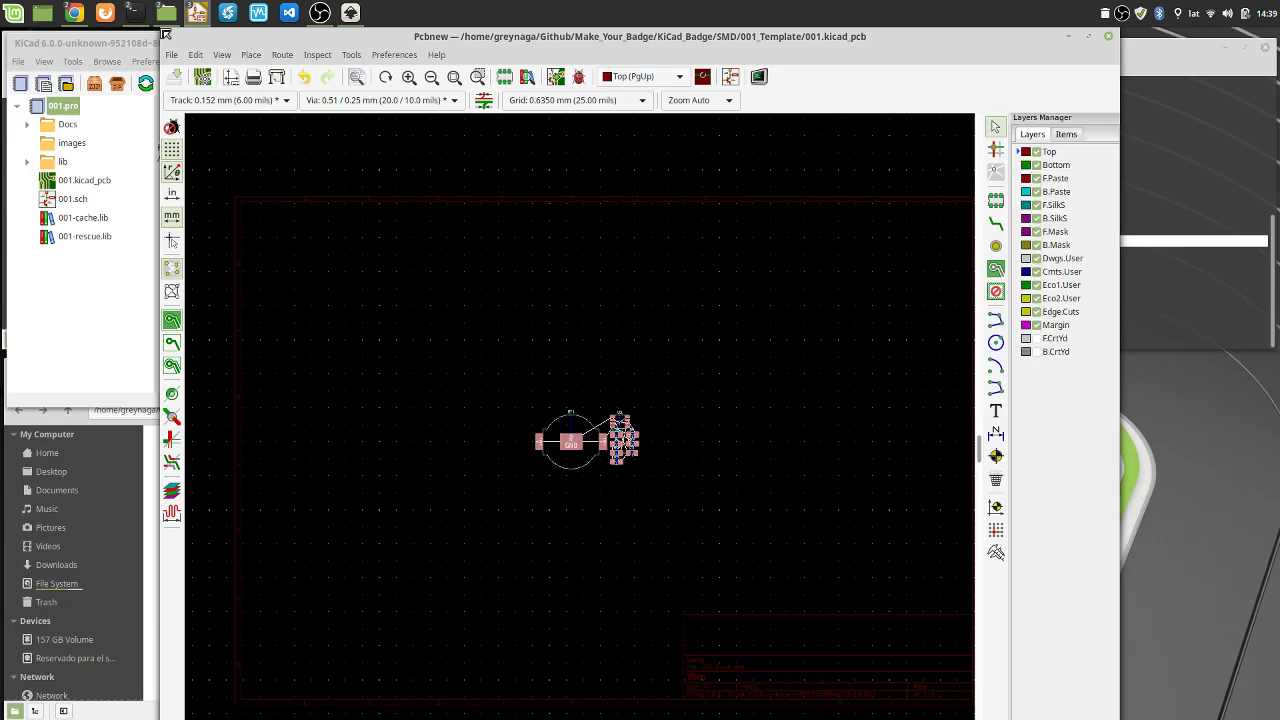
left_click_drag(232, 117, 80, 45)
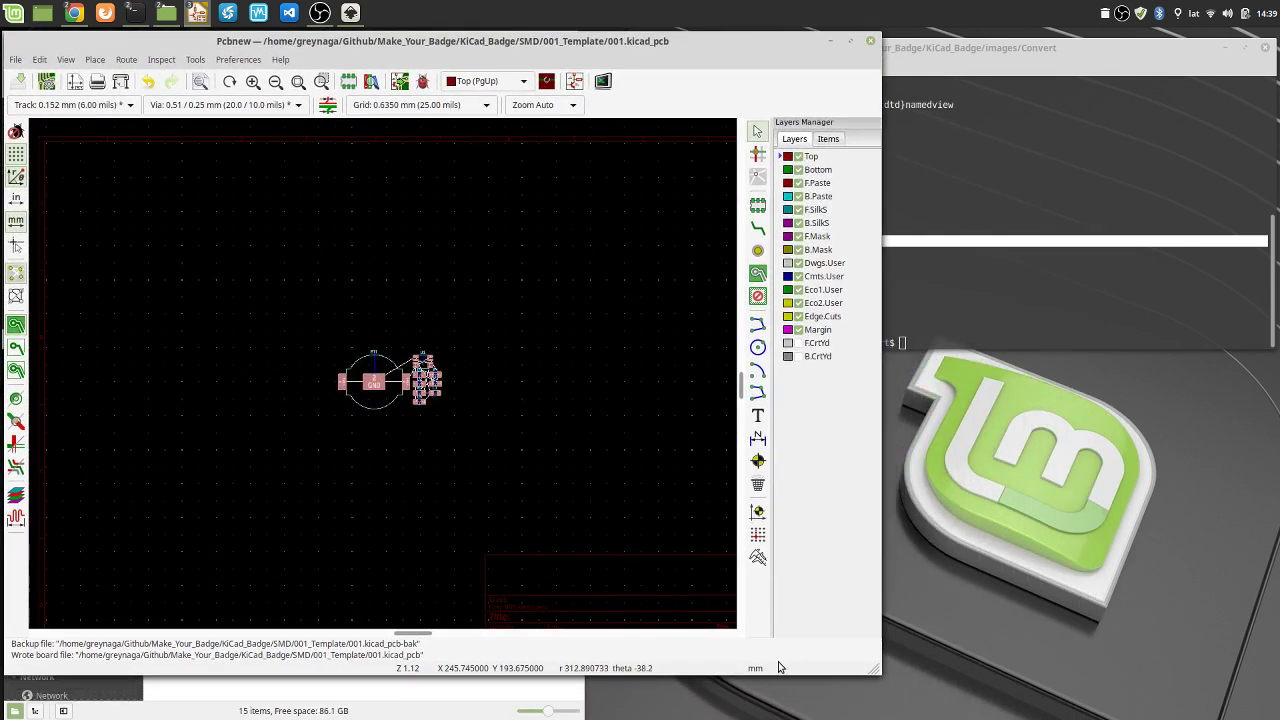
scroll(565, 537, "down", 2)
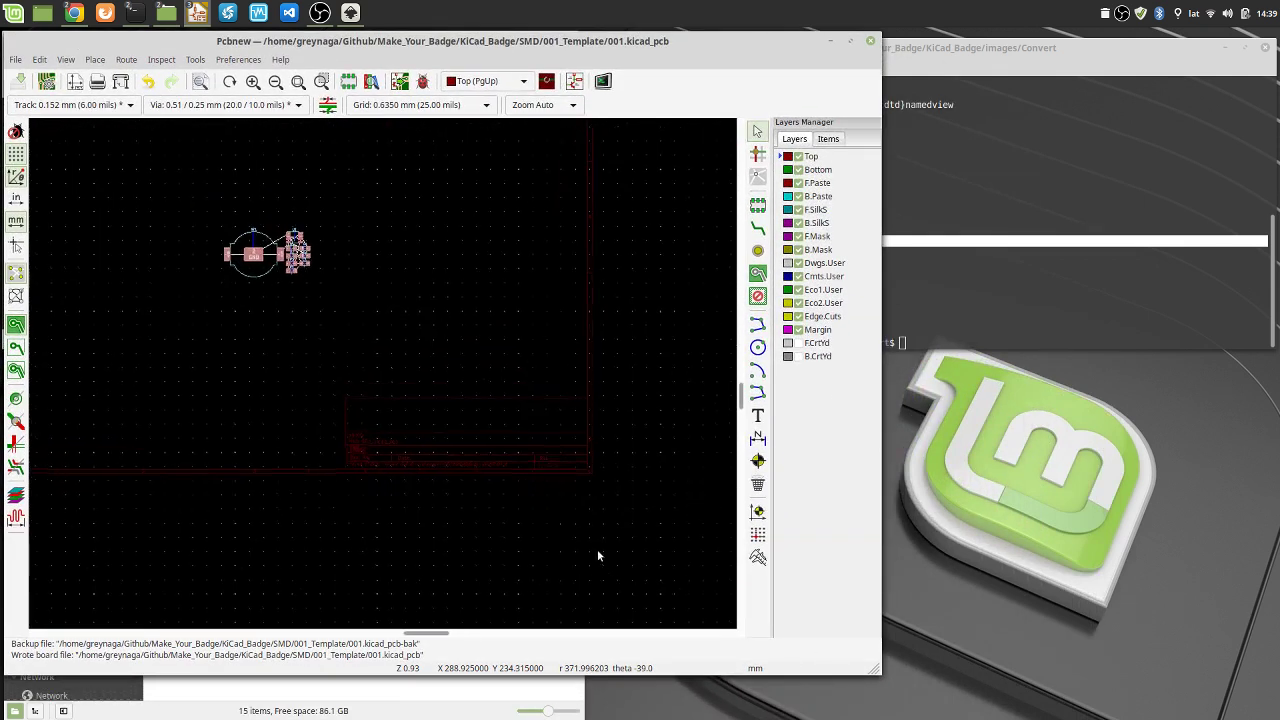
scroll(382, 378, "down", 3)
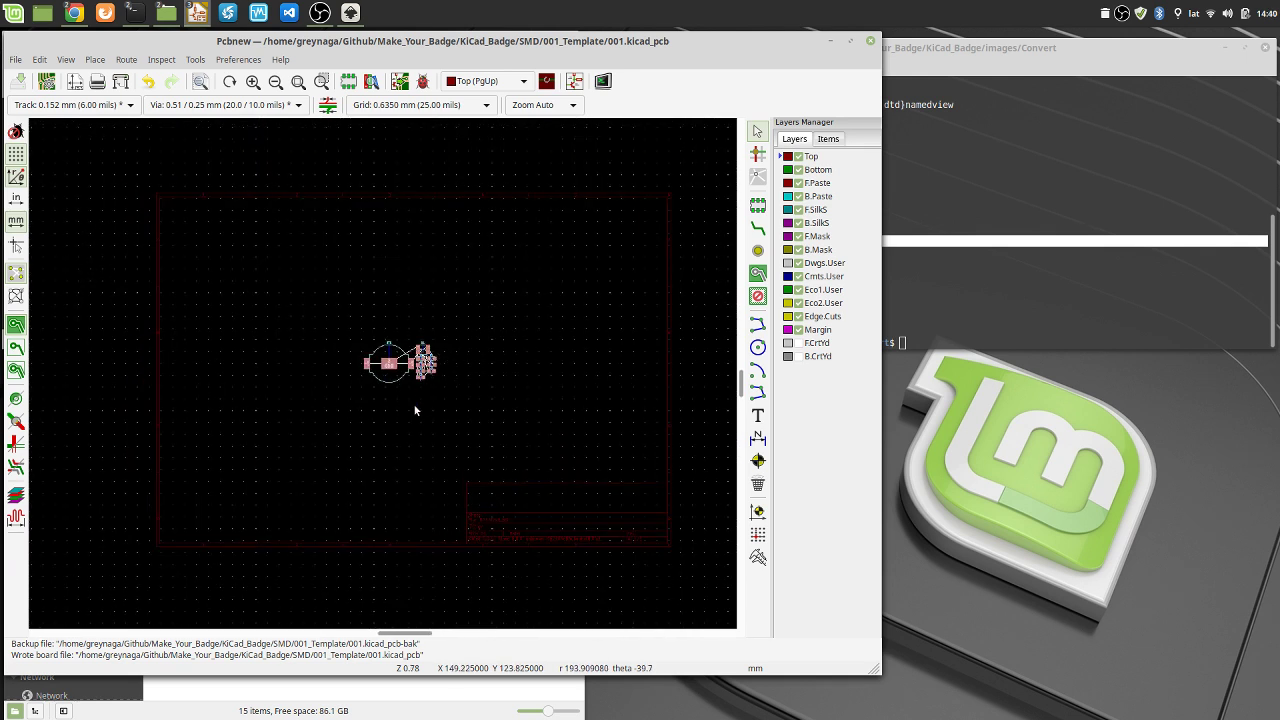
scroll(383, 378, "up", 1)
scroll(383, 378, "up", 2)
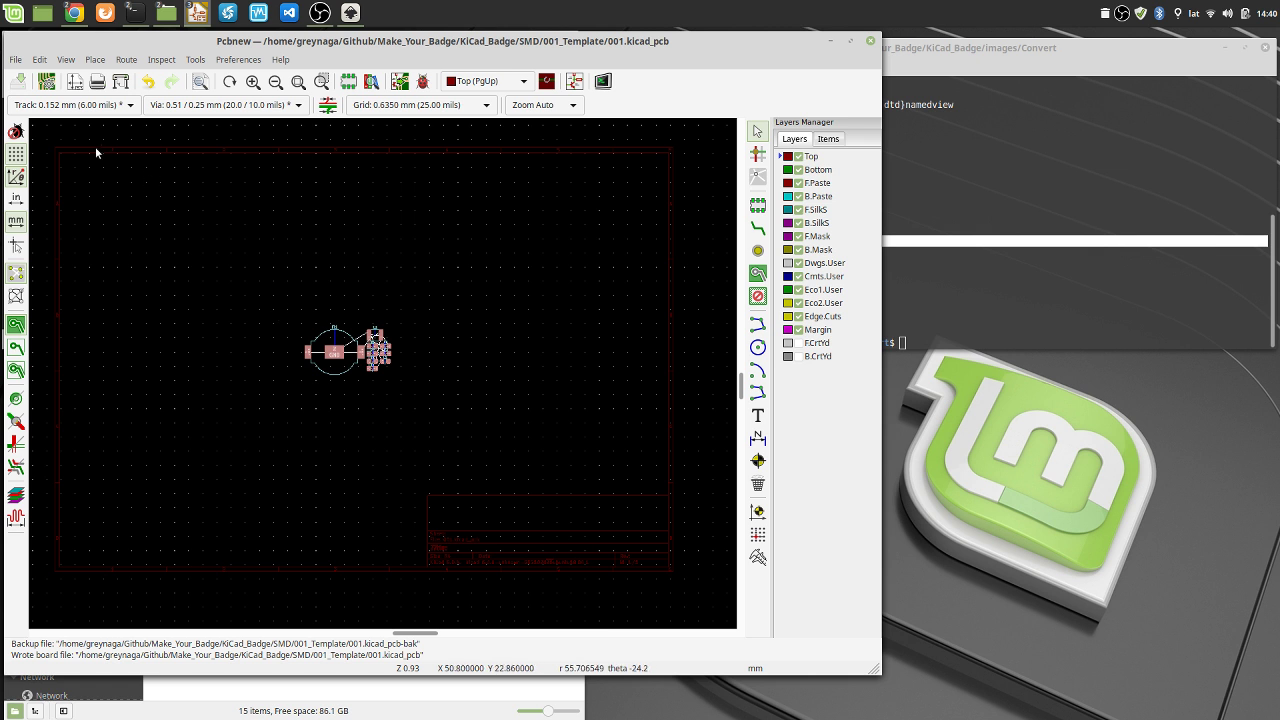
left_click(293, 314)
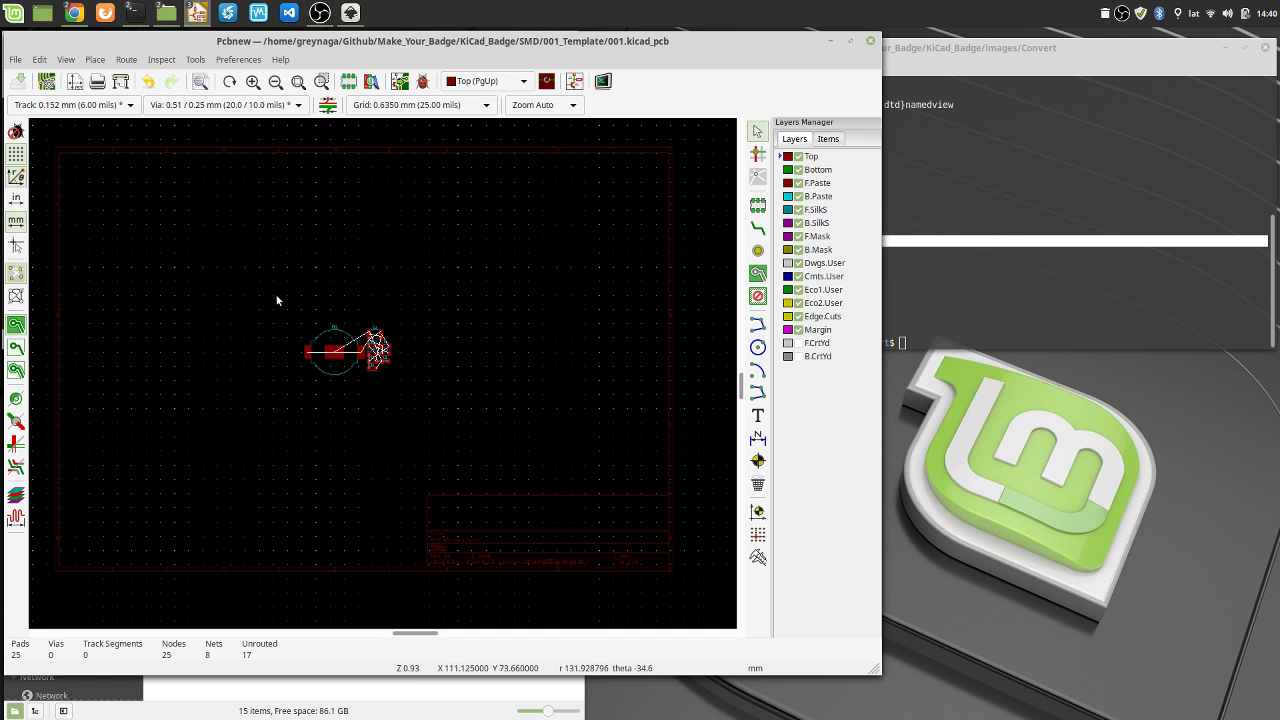
Archive the board's footprints into a new library, 001_Template.pretty, in the 001_Template folder and add it to the Project library table
left_click(16, 62)
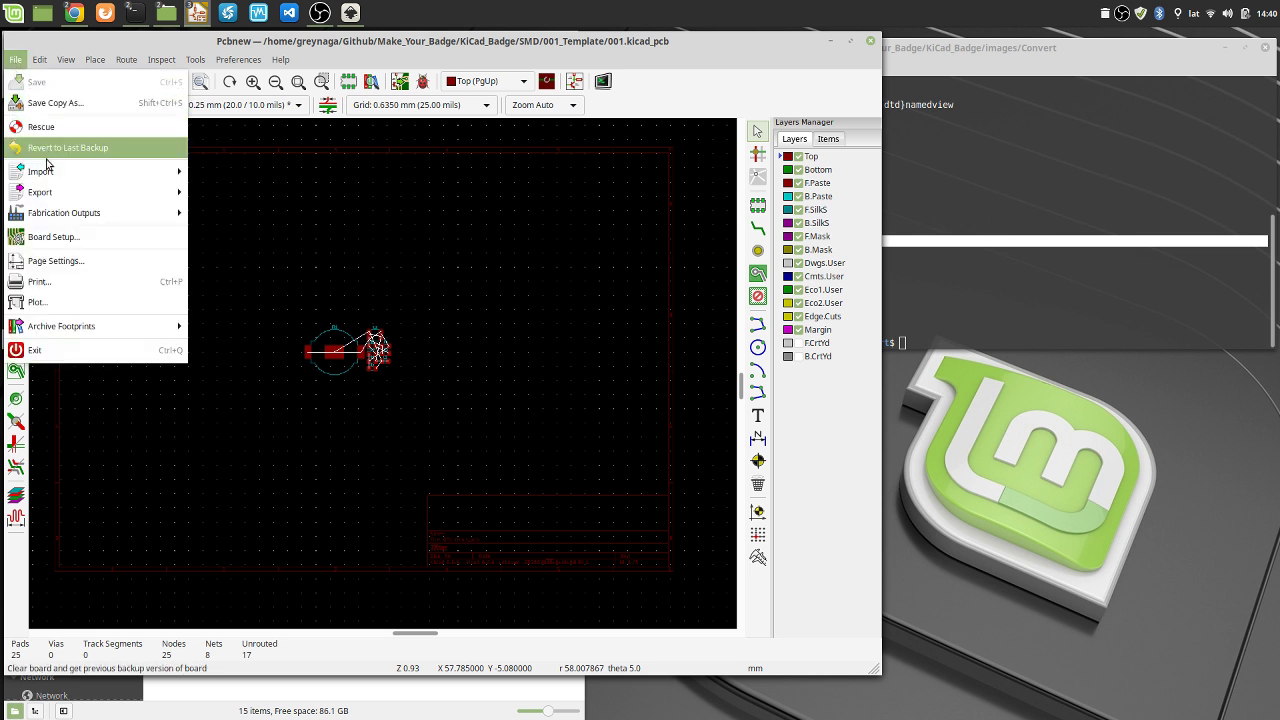
mouse_move(79, 328)
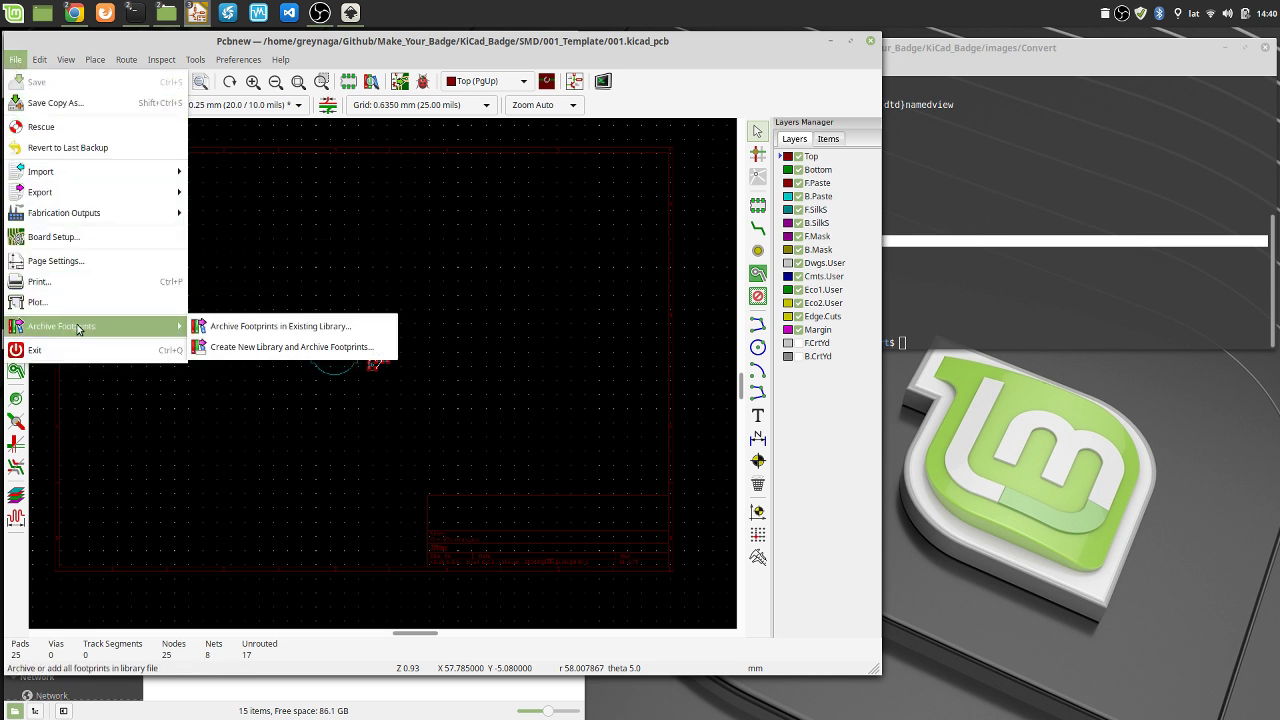
left_click(314, 347)
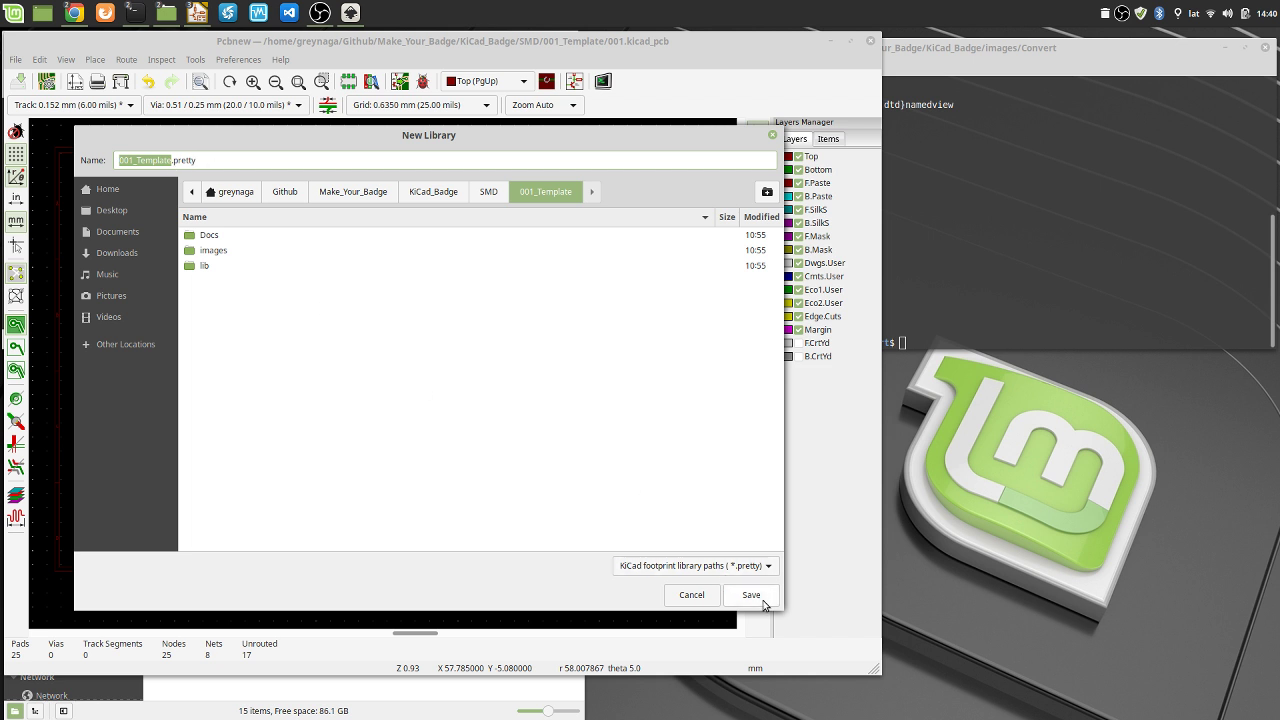
left_click(751, 595)
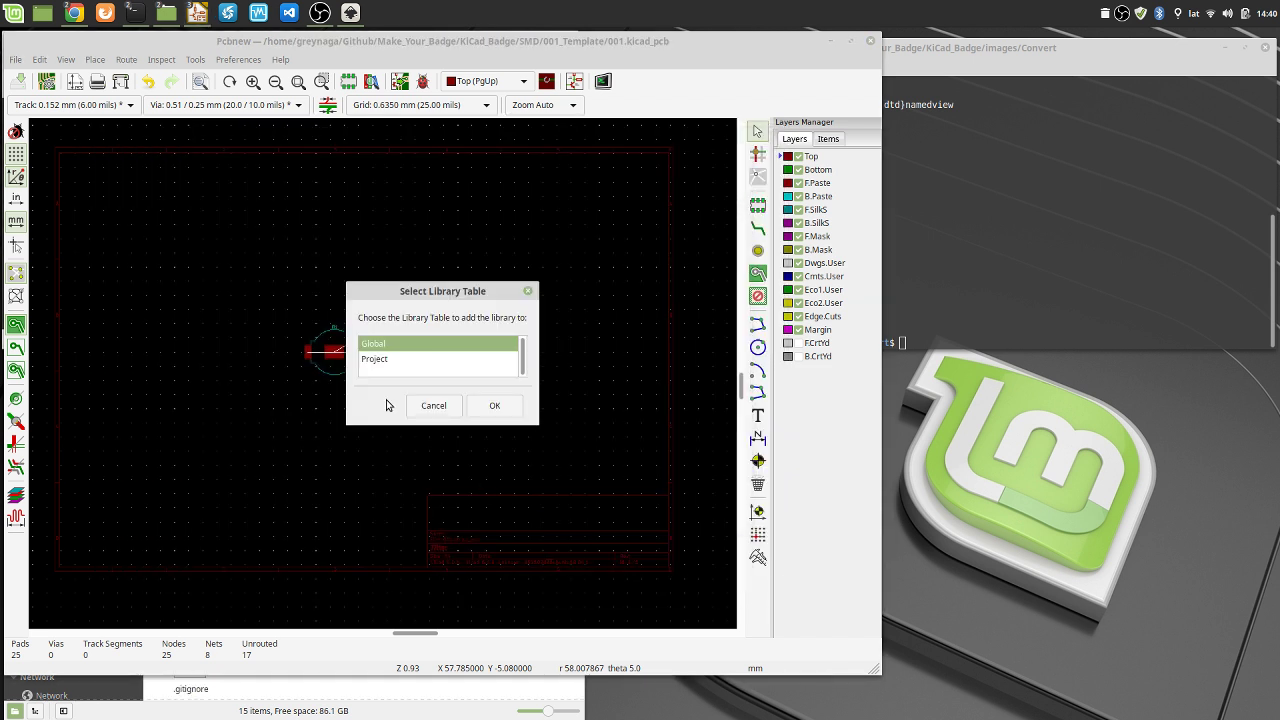
left_click(377, 362)
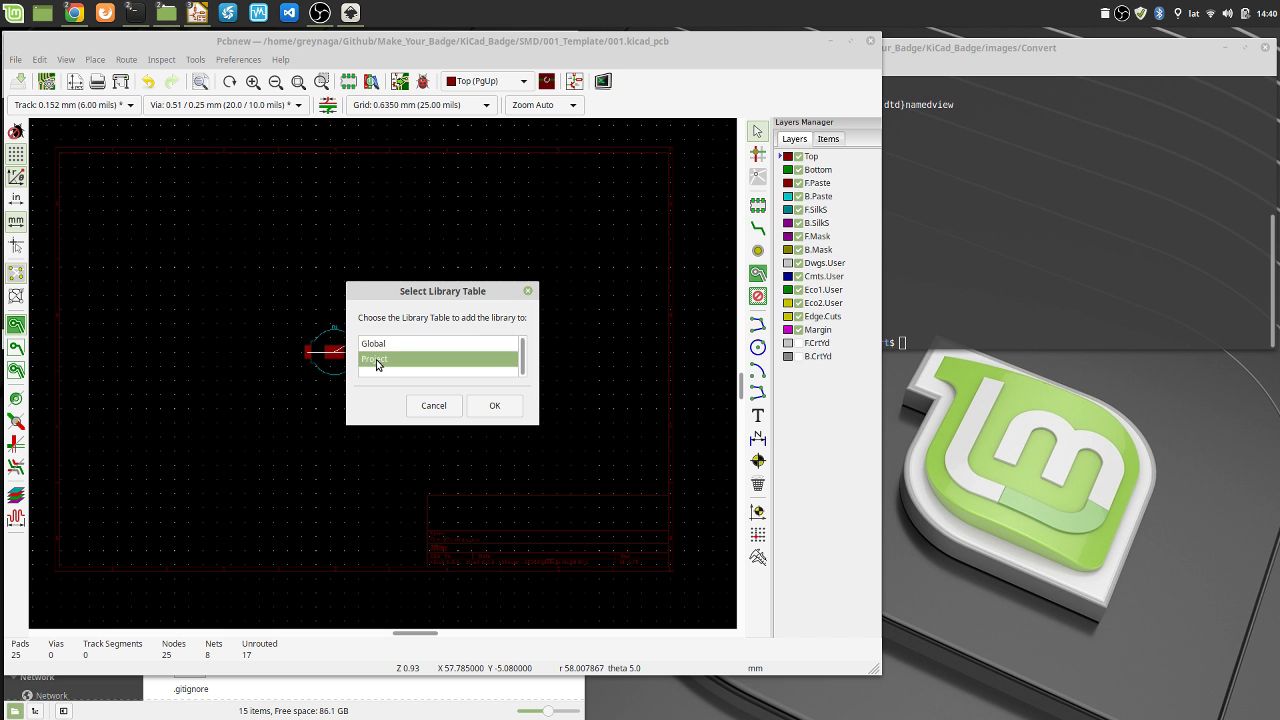
left_click(496, 406)
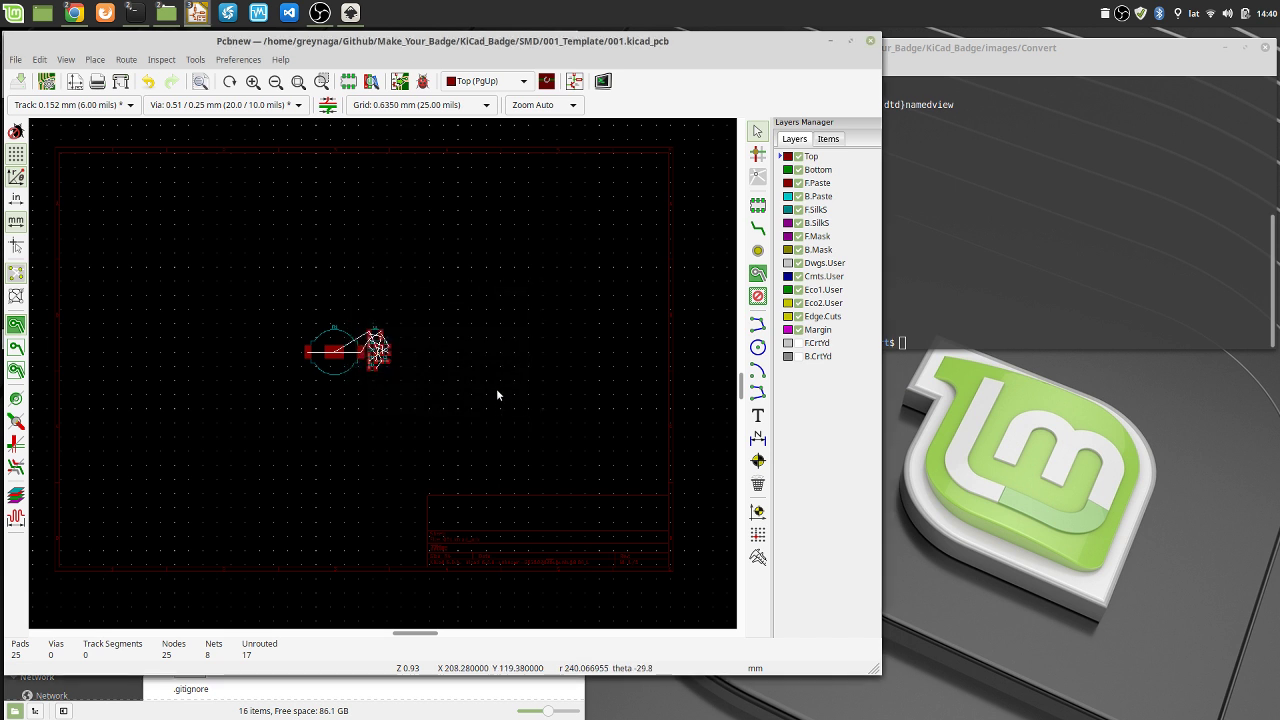
Locate 001_Template.pretty in the project folder and clear the KiCad windows away so the Convert folder shows above it
left_click(166, 12)
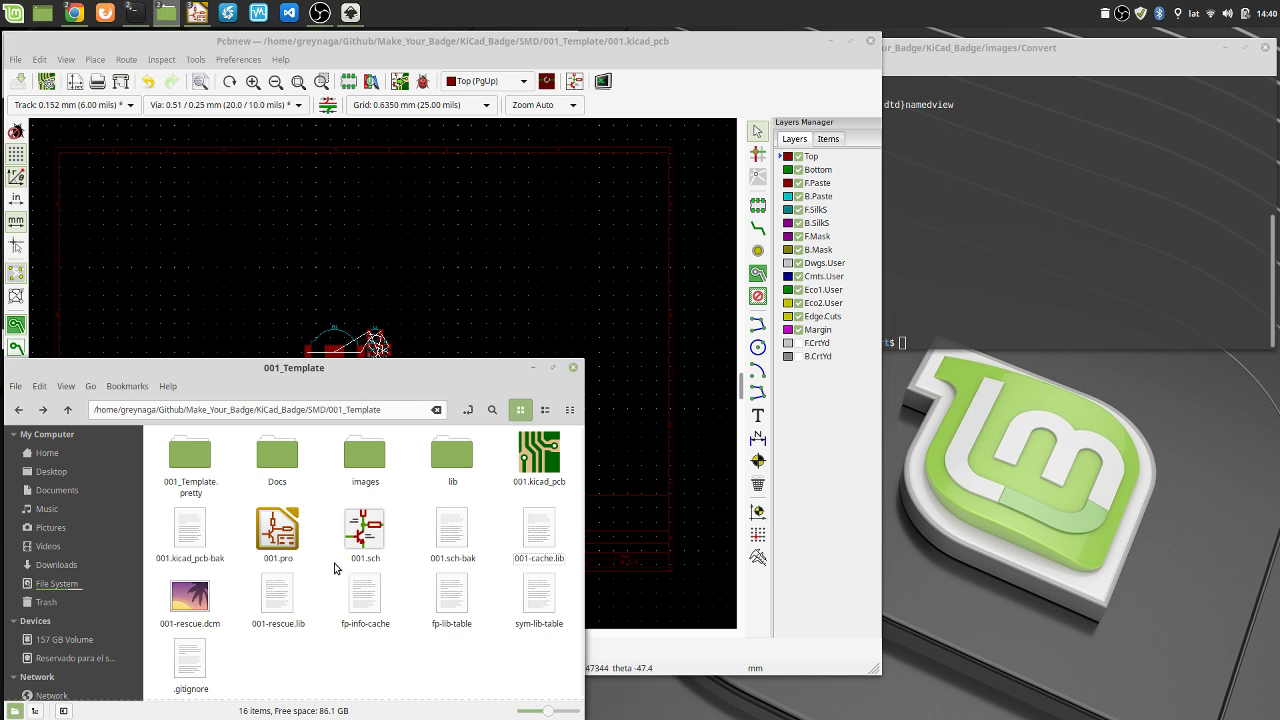
left_click(200, 468)
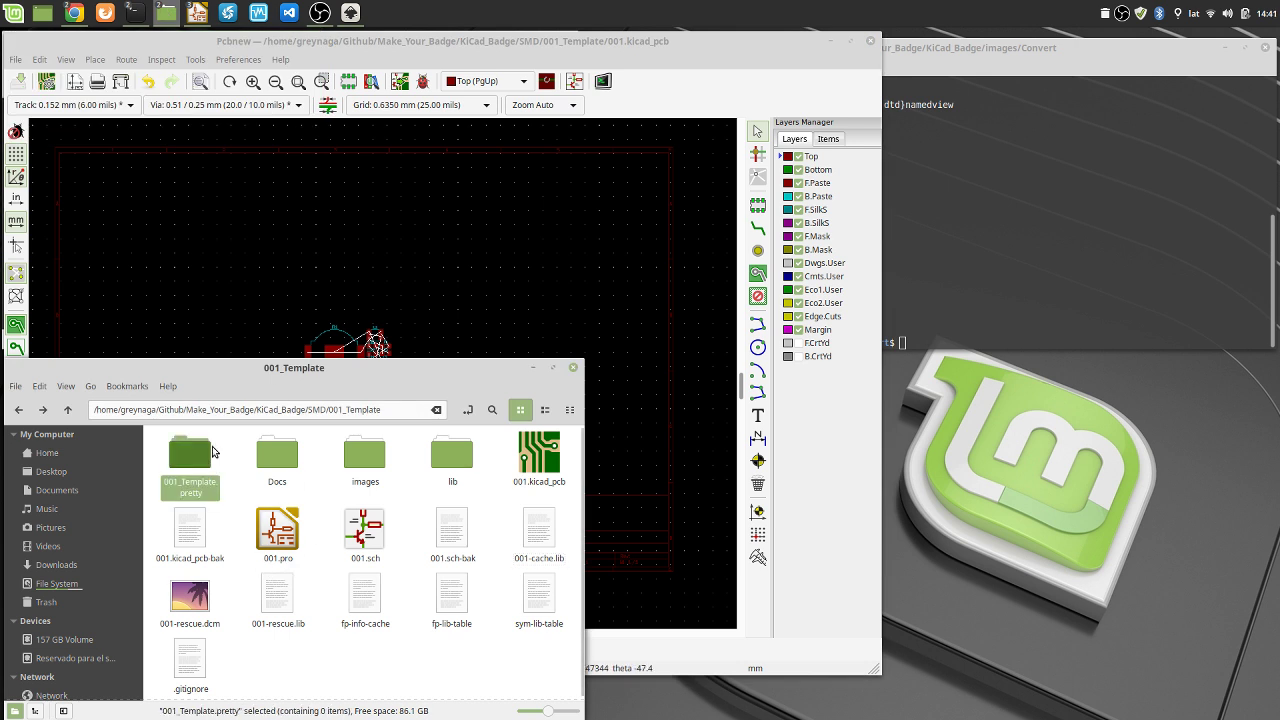
left_click_drag(238, 392, 248, 430)
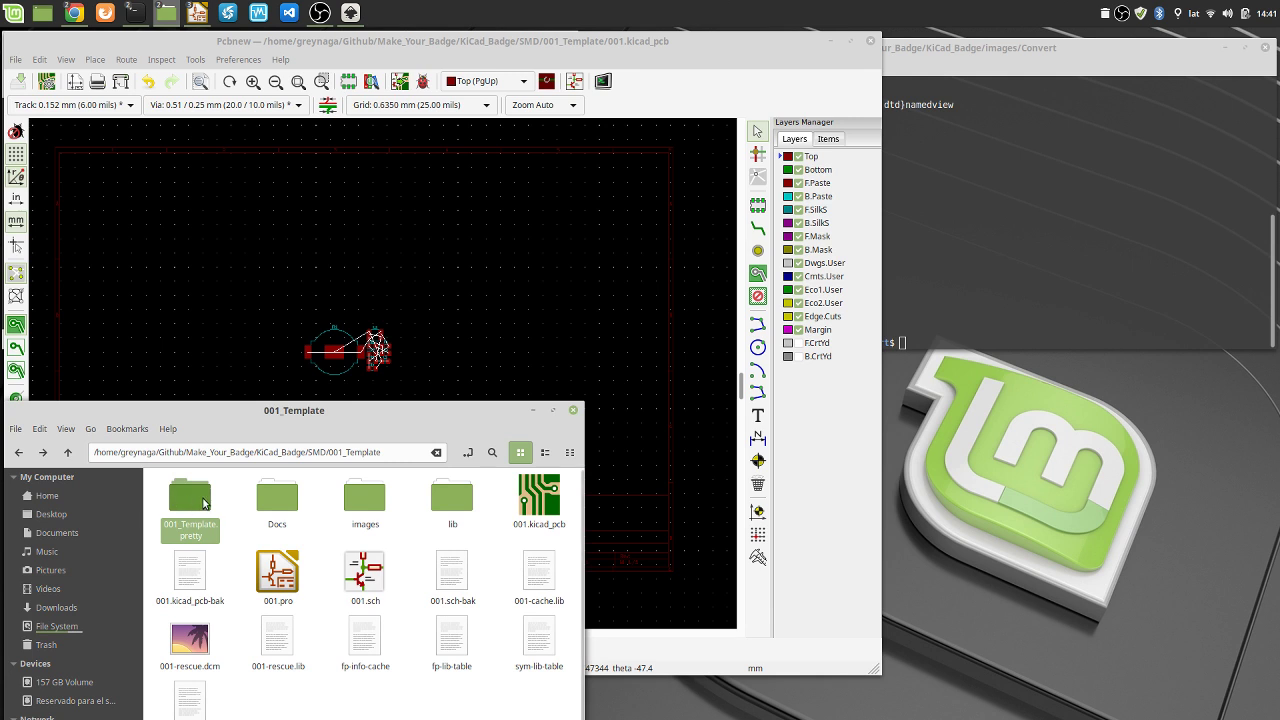
left_click(870, 41)
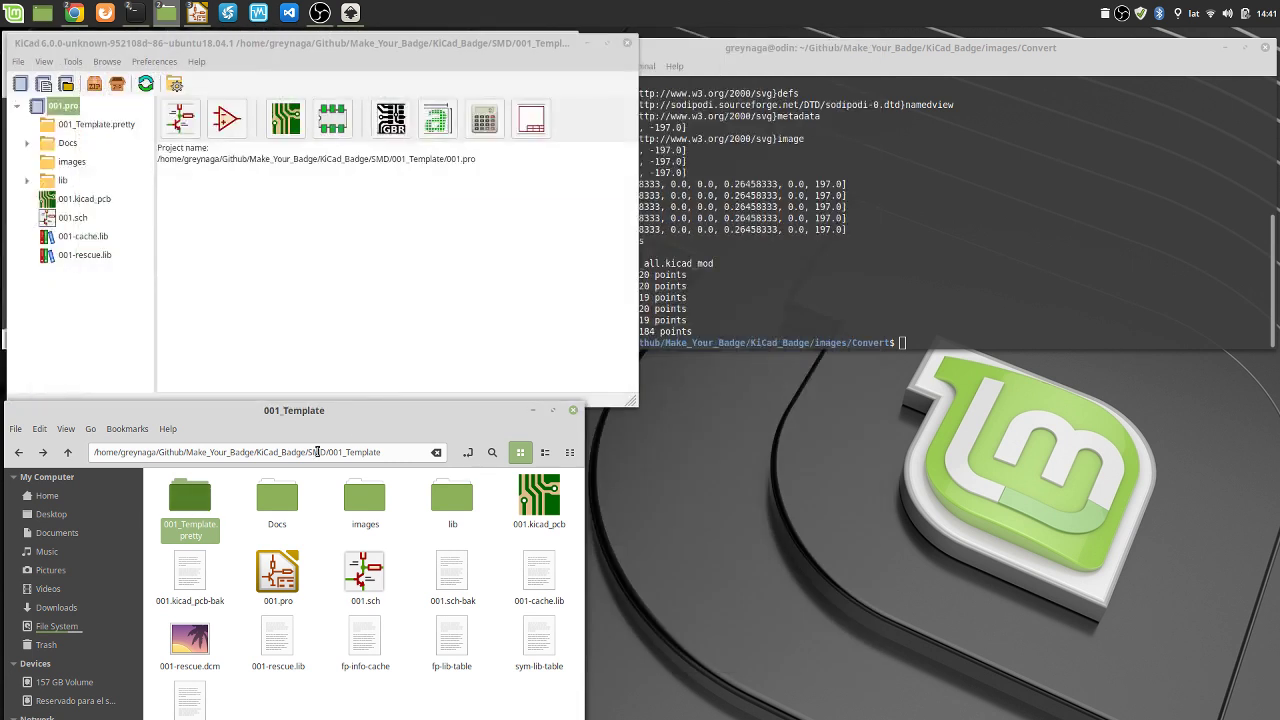
left_click(605, 43)
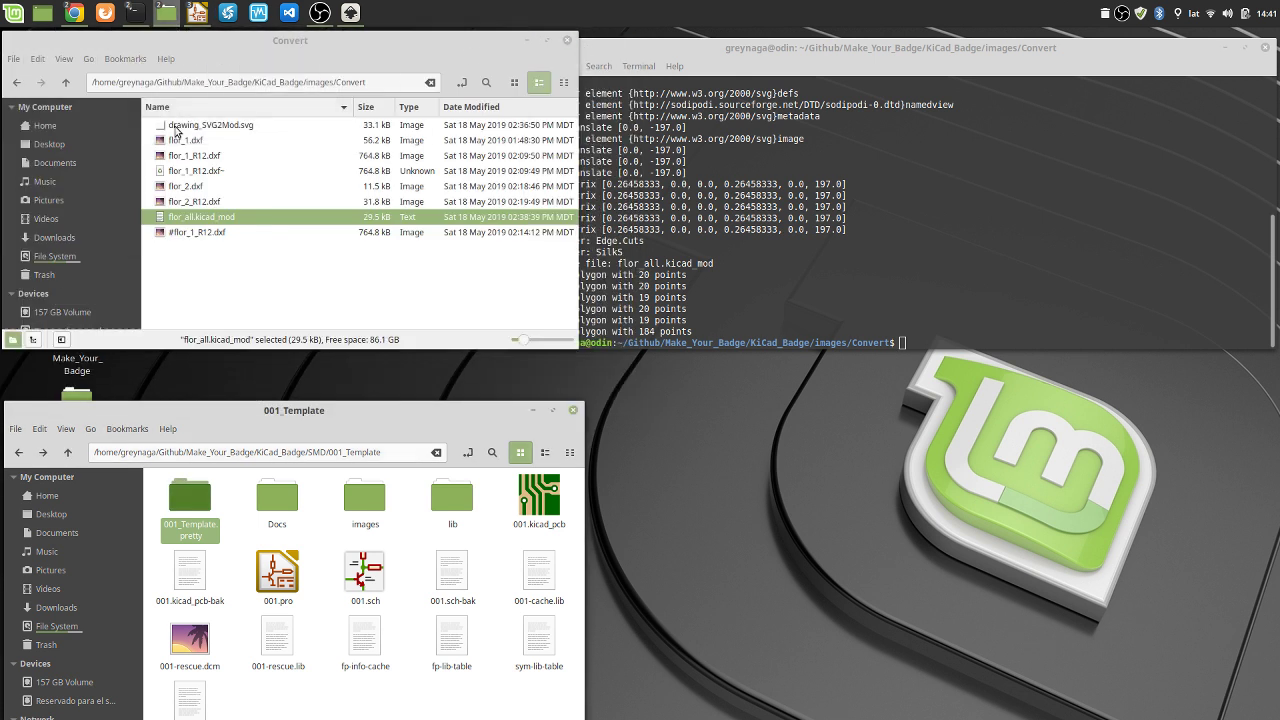
Move flor_all.kicad_mod from the Convert folder into 001_Template.pretty and align that folder's window beneath Convert
double_click(189, 497)
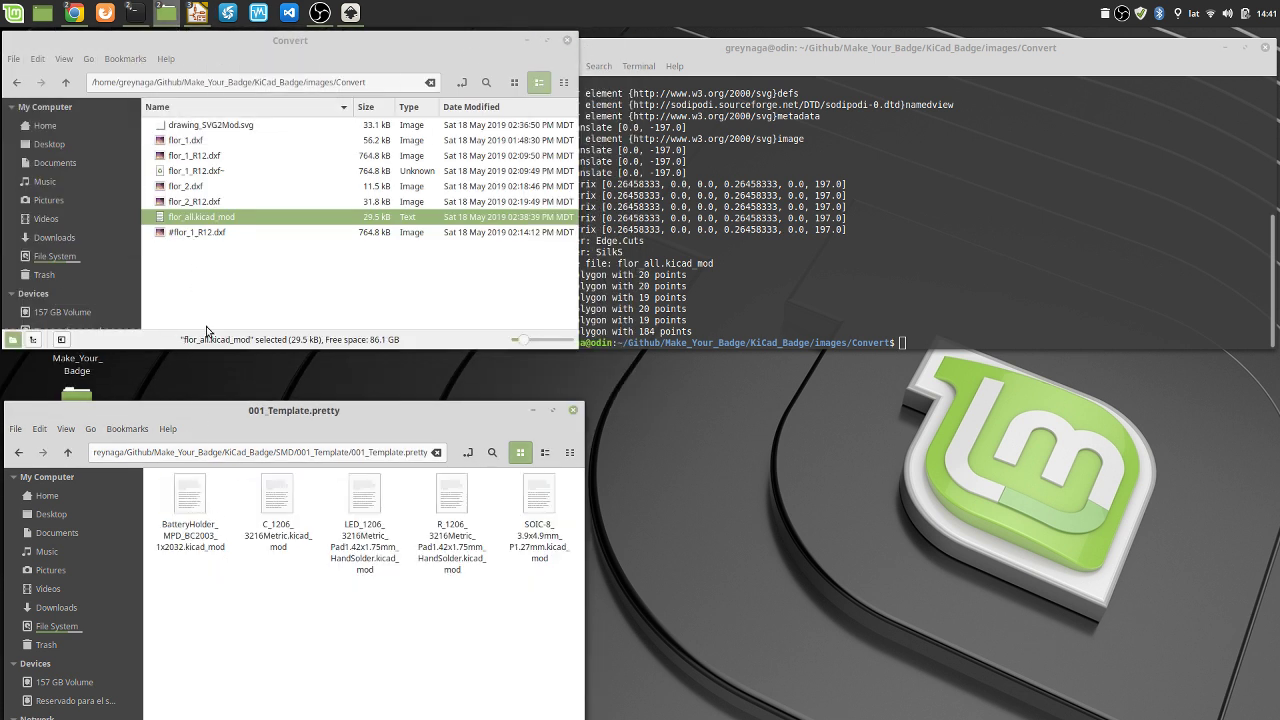
left_click_drag(203, 221, 230, 620)
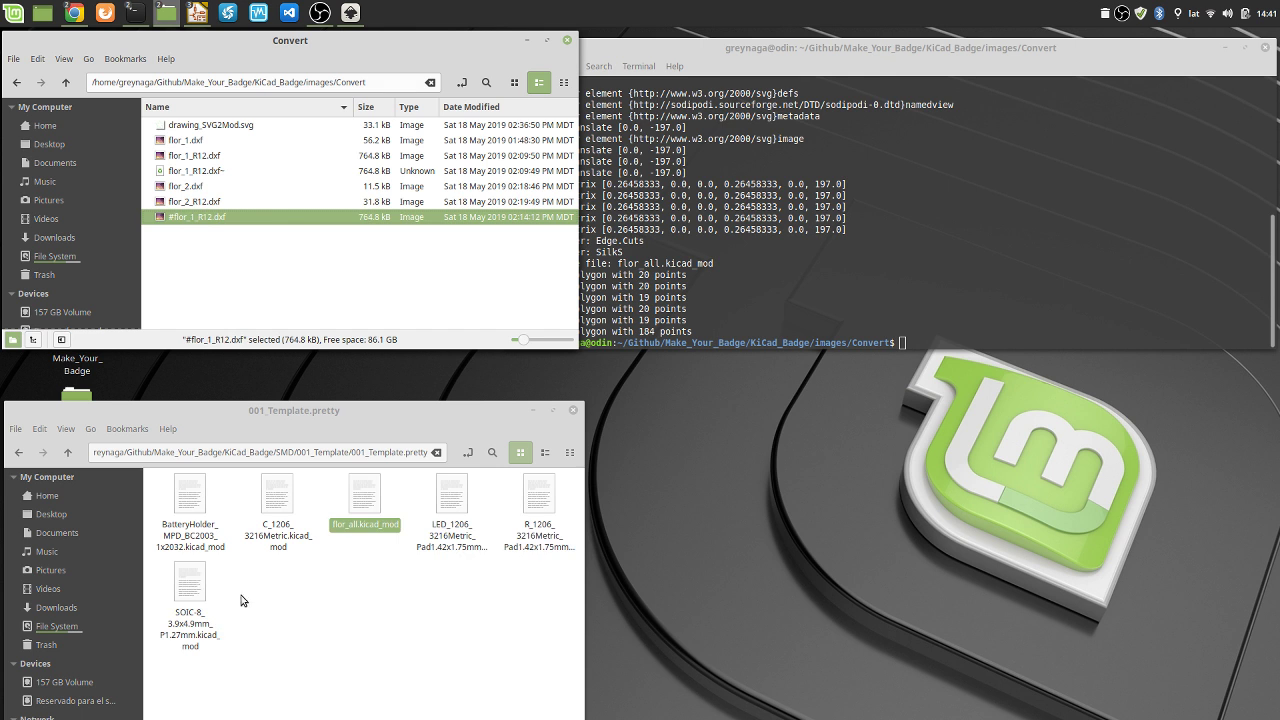
left_click_drag(220, 415, 218, 368)
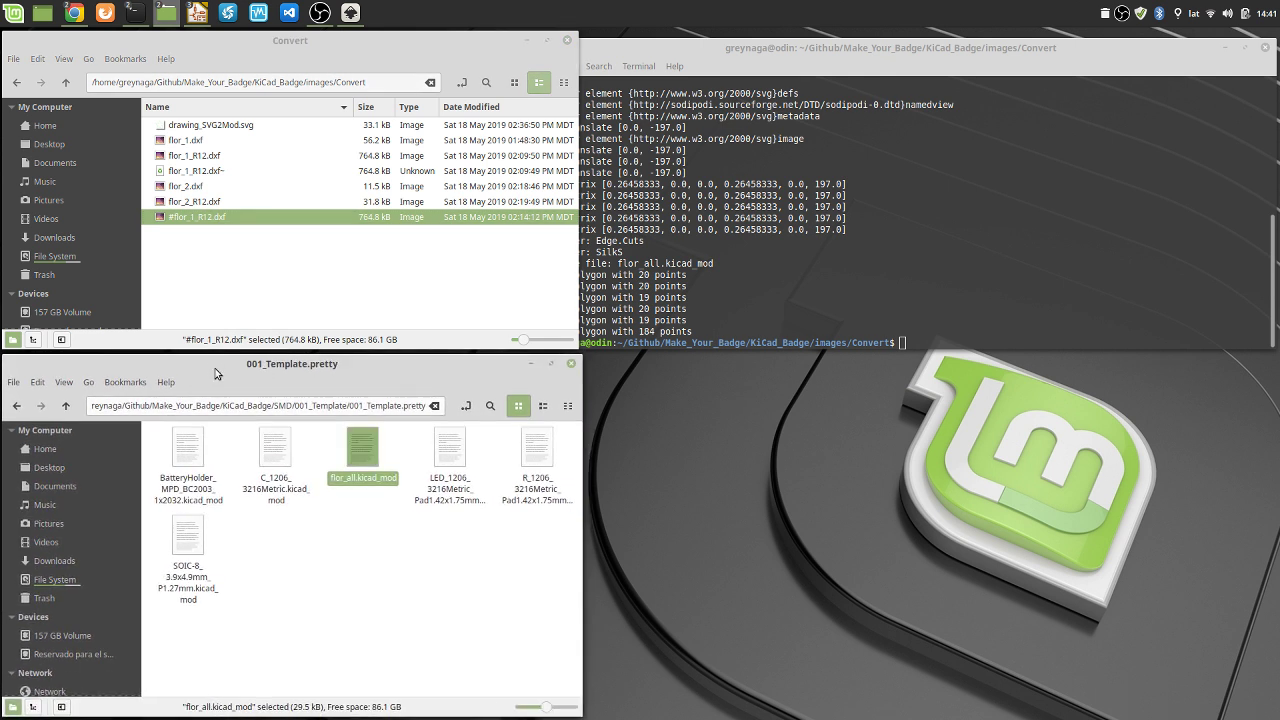
left_click(428, 615)
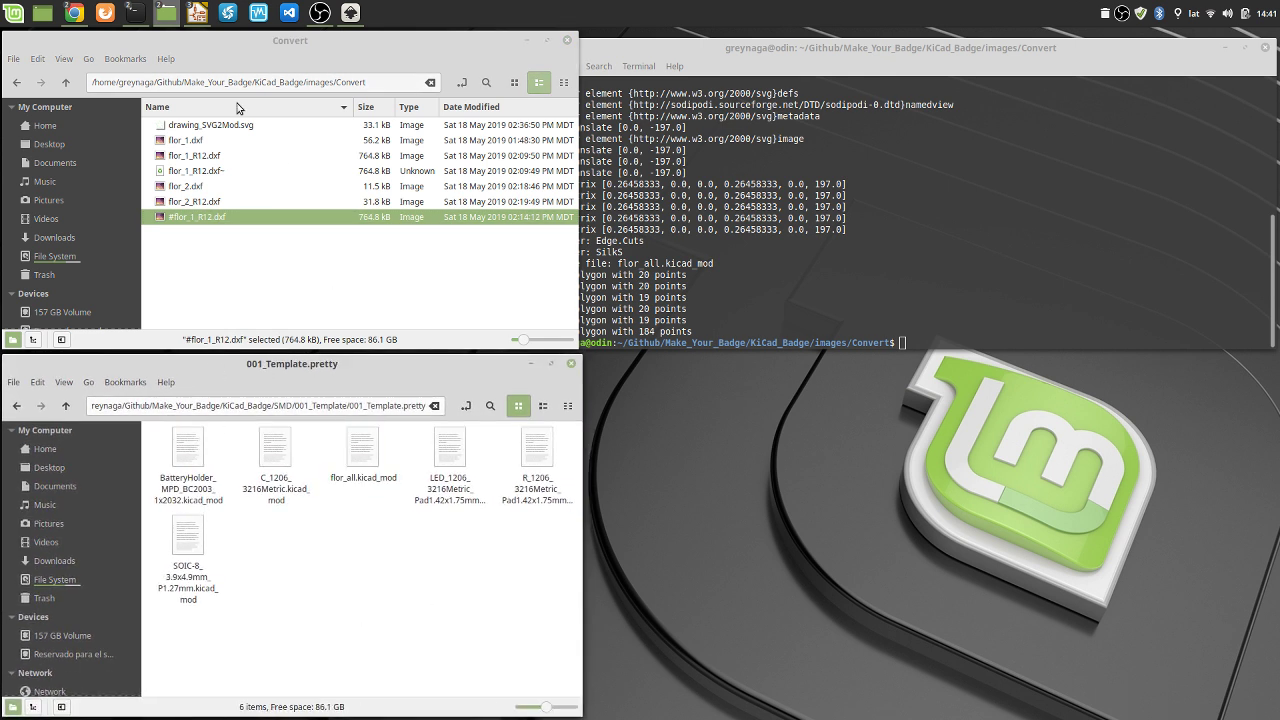
Bring the Pcbnew board editor forward and review the nickname and path of 001_Template in the project-specific footprint library table
mouse_move(197, 12)
left_click(80, 75)
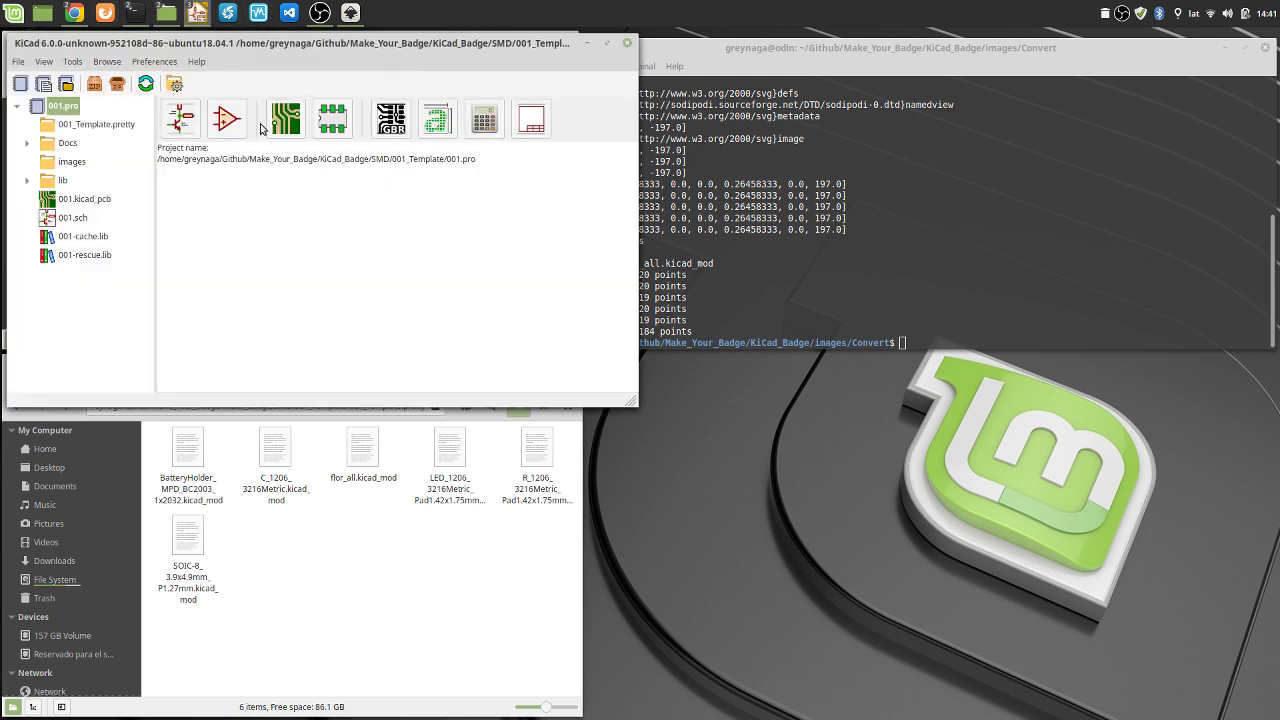
left_click(245, 105)
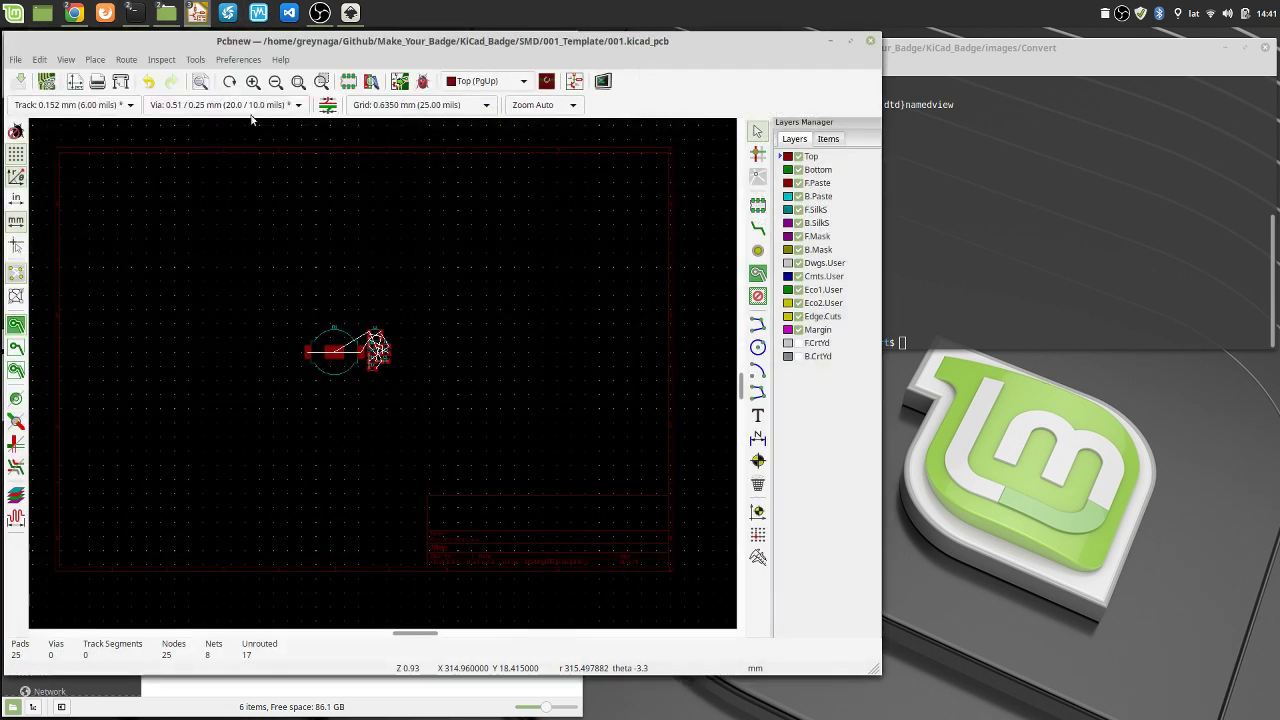
left_click(238, 60)
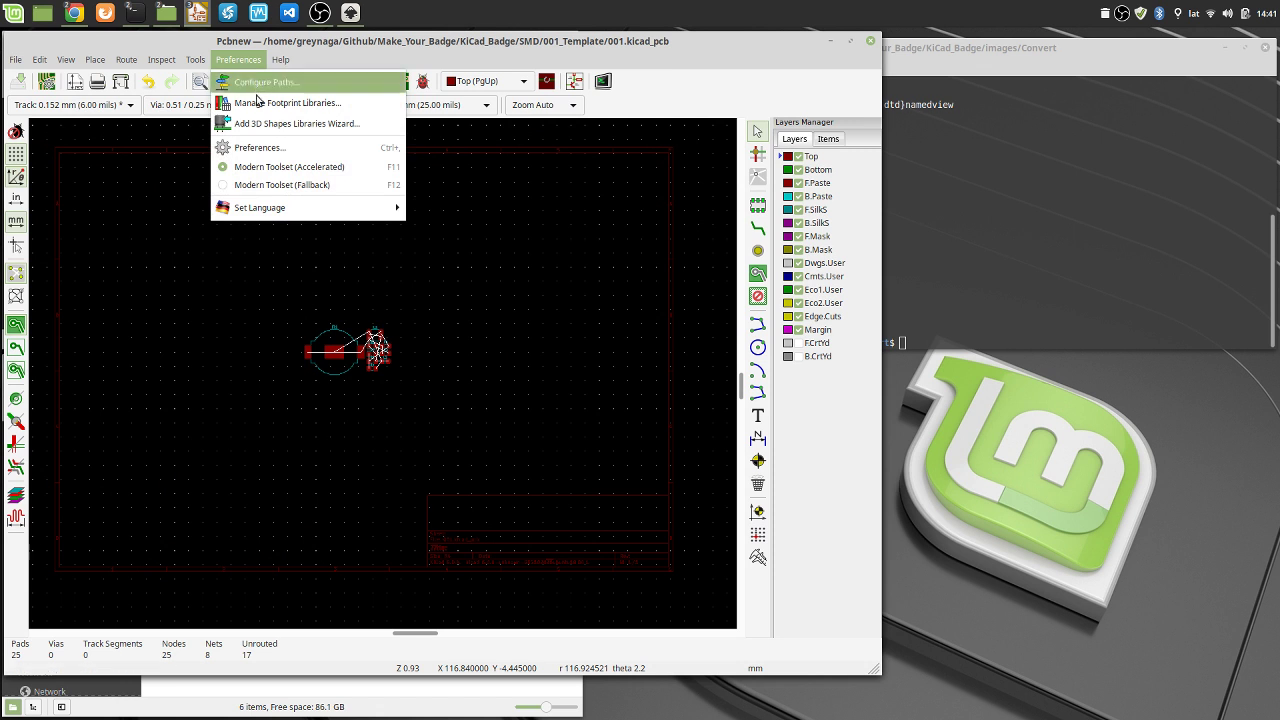
left_click(344, 103)
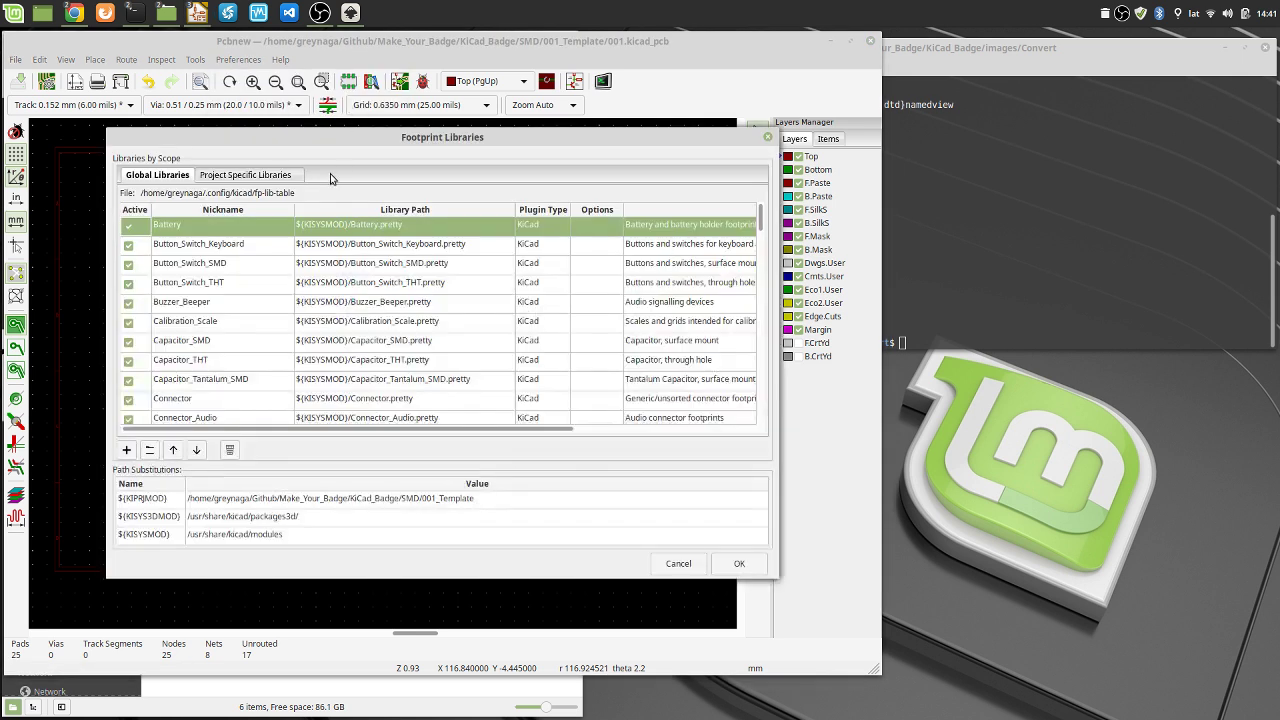
left_click(239, 176)
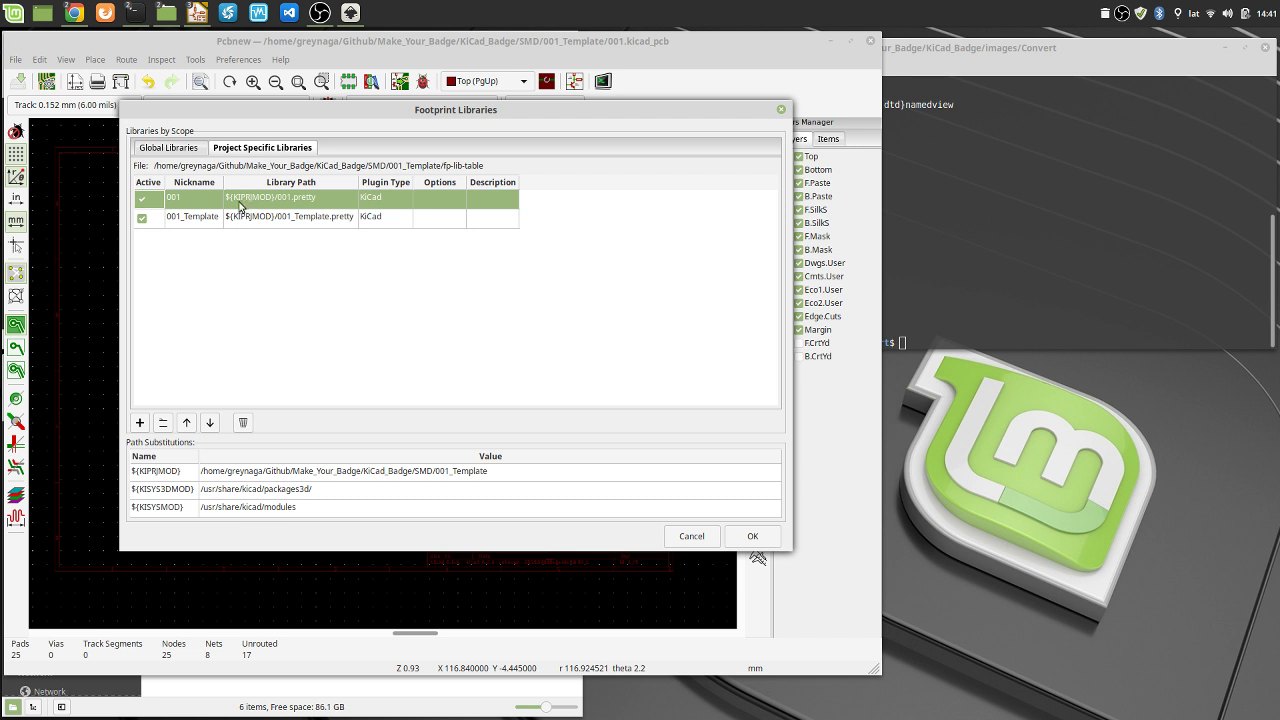
double_click(195, 222)
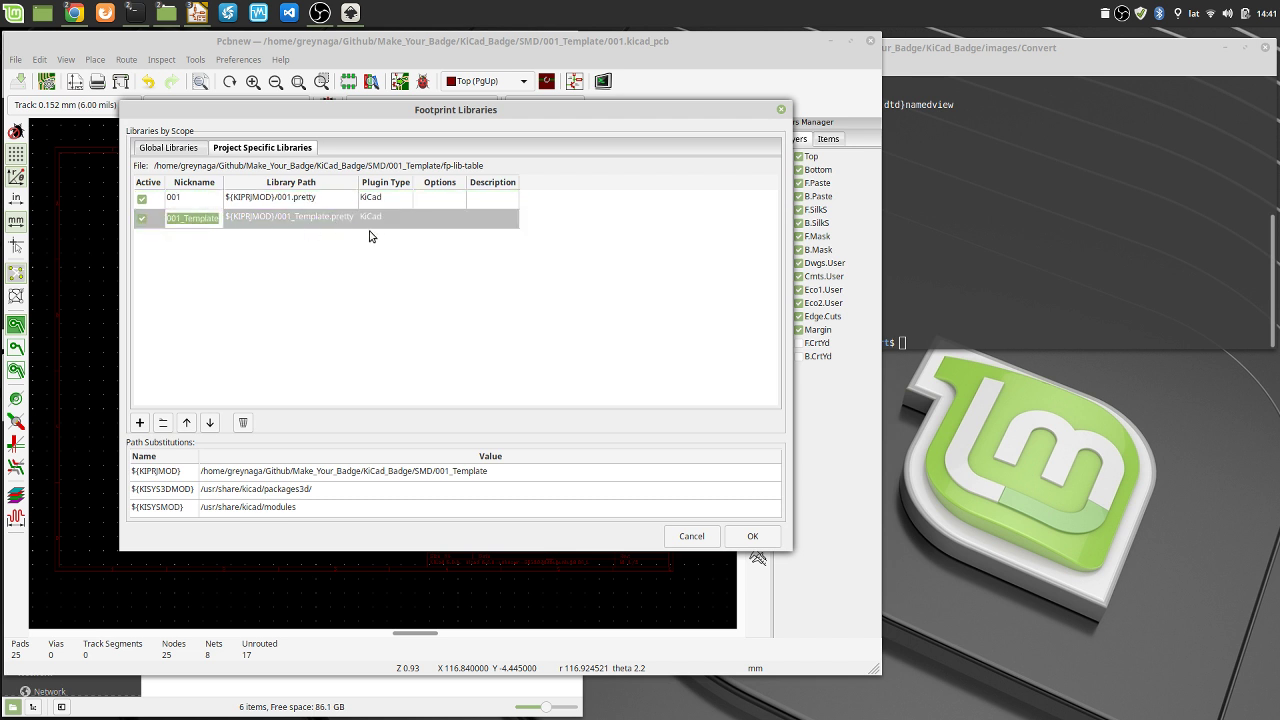
key("Up")
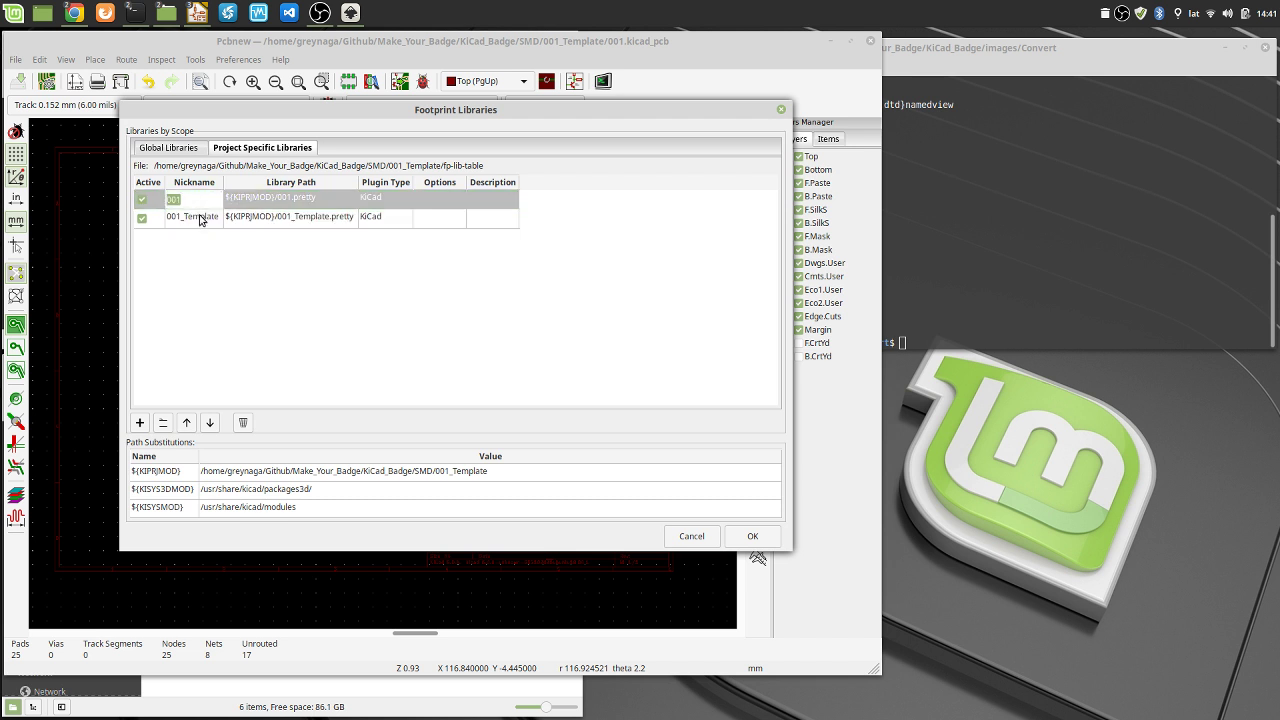
double_click(298, 220)
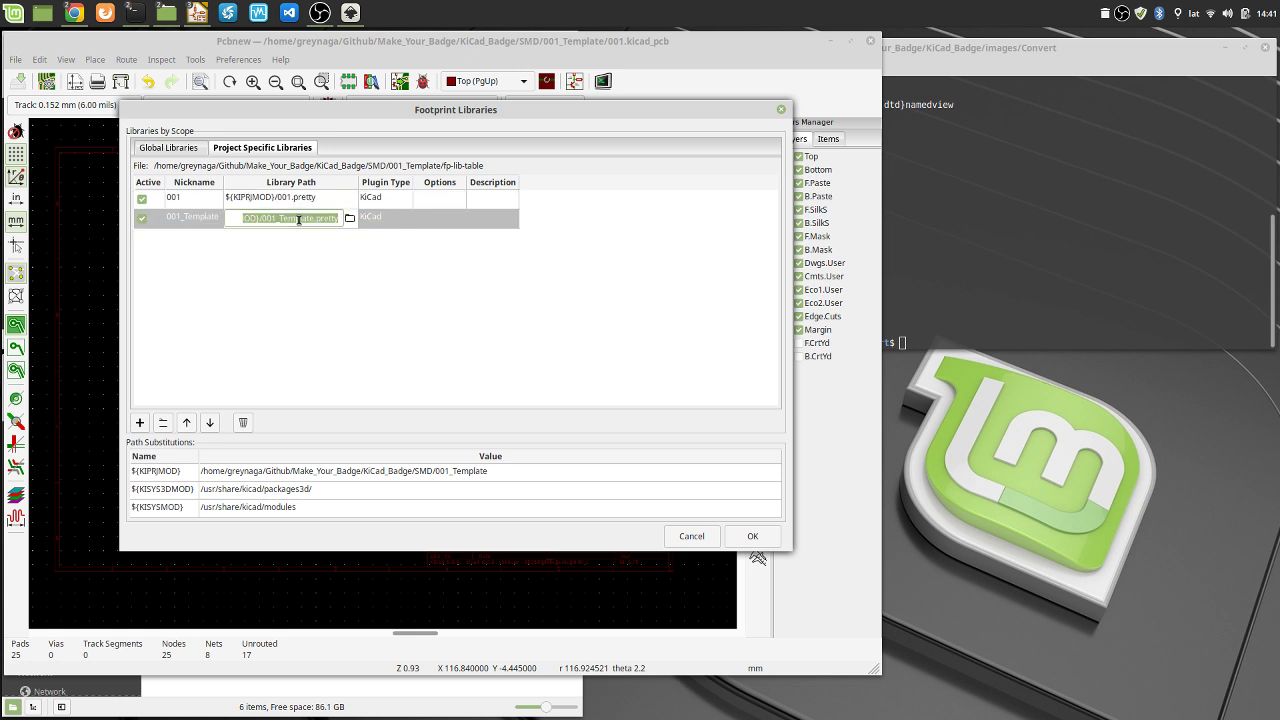
left_click(750, 537)
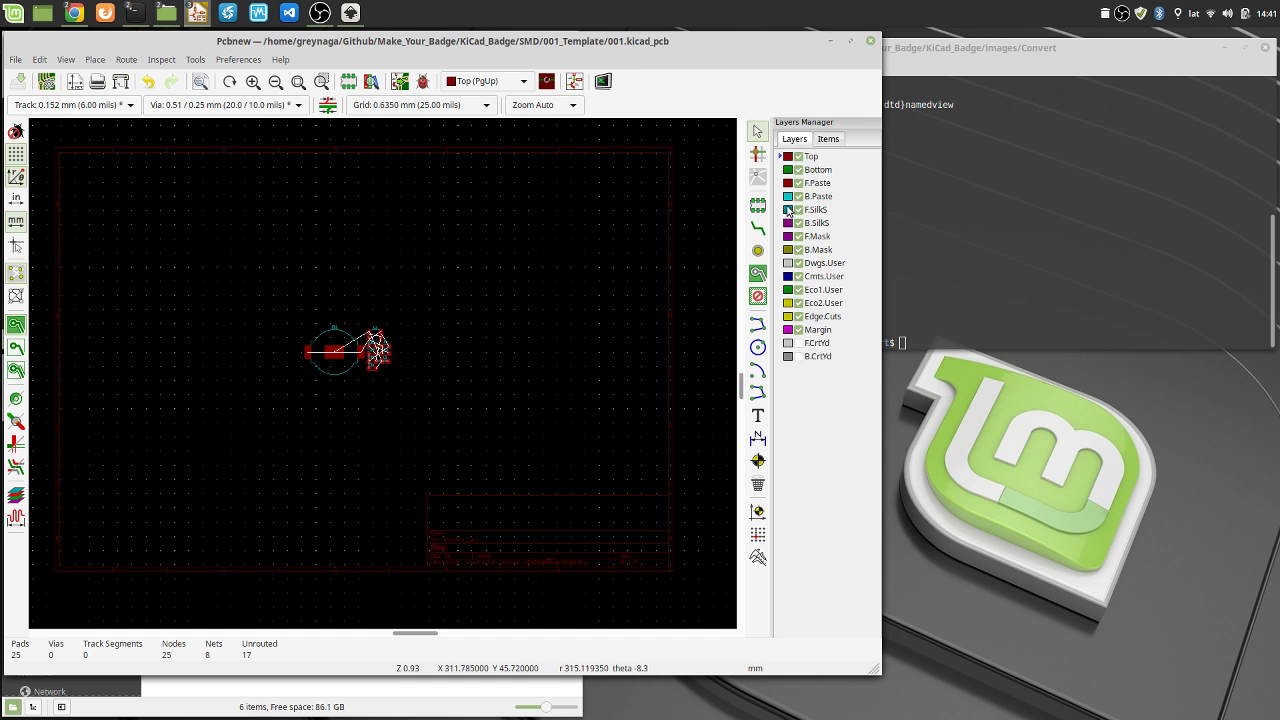
mouse_move(410, 333)
middle_mouse_down()
mouse_move(398, 331)
mouse_move(427, 338)
middle_mouse_up()
left_click(16, 60)
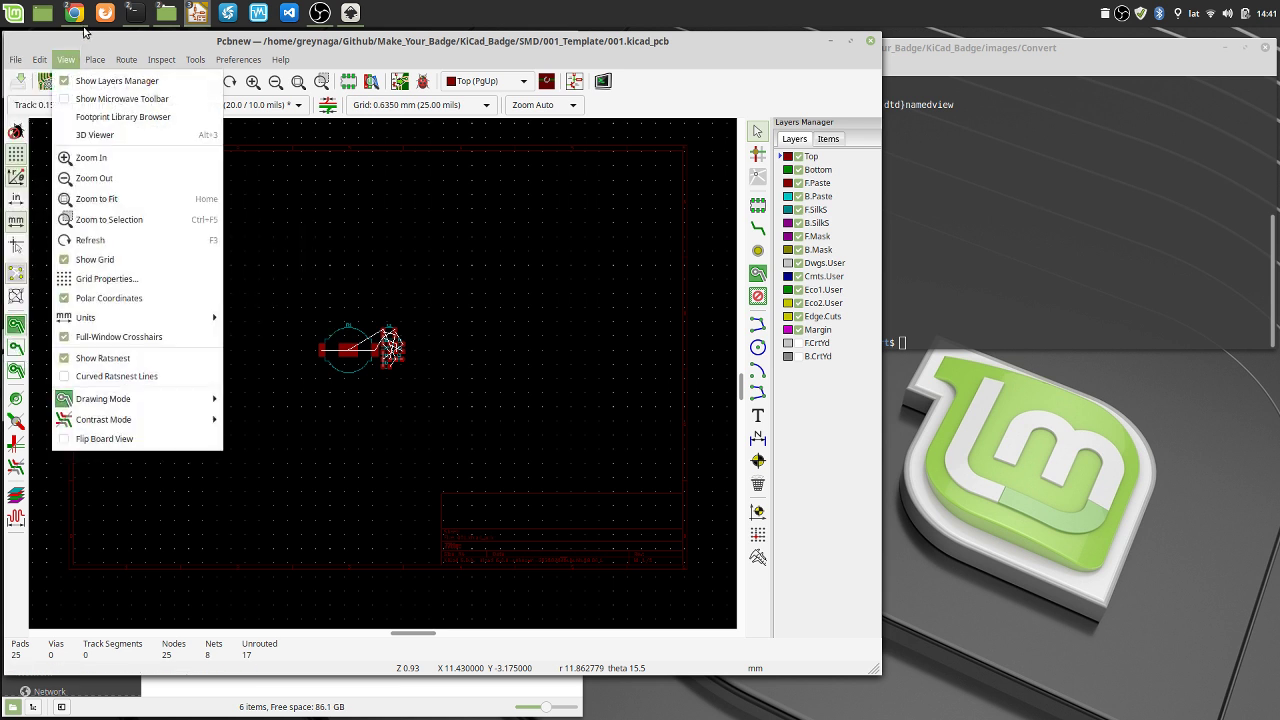
left_click(368, 213)
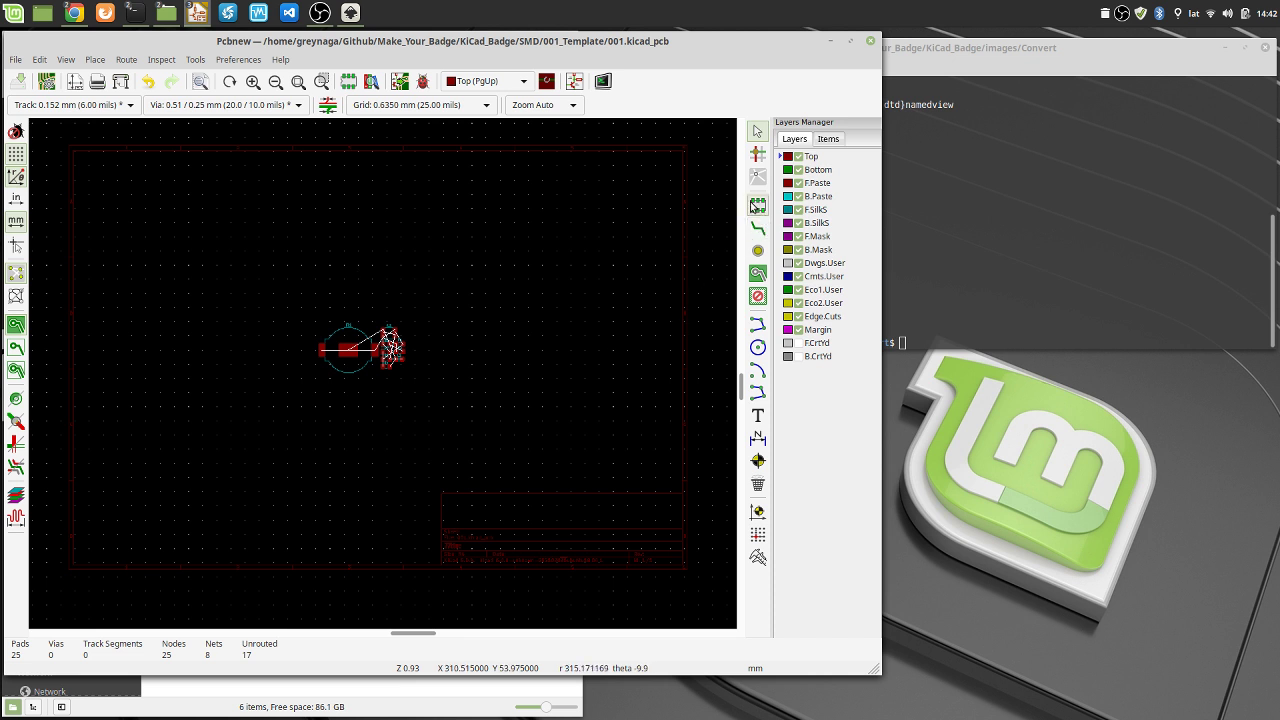
Place the flor_all footprint from the 001_Template library over the existing components and save the board
left_click(758, 206)
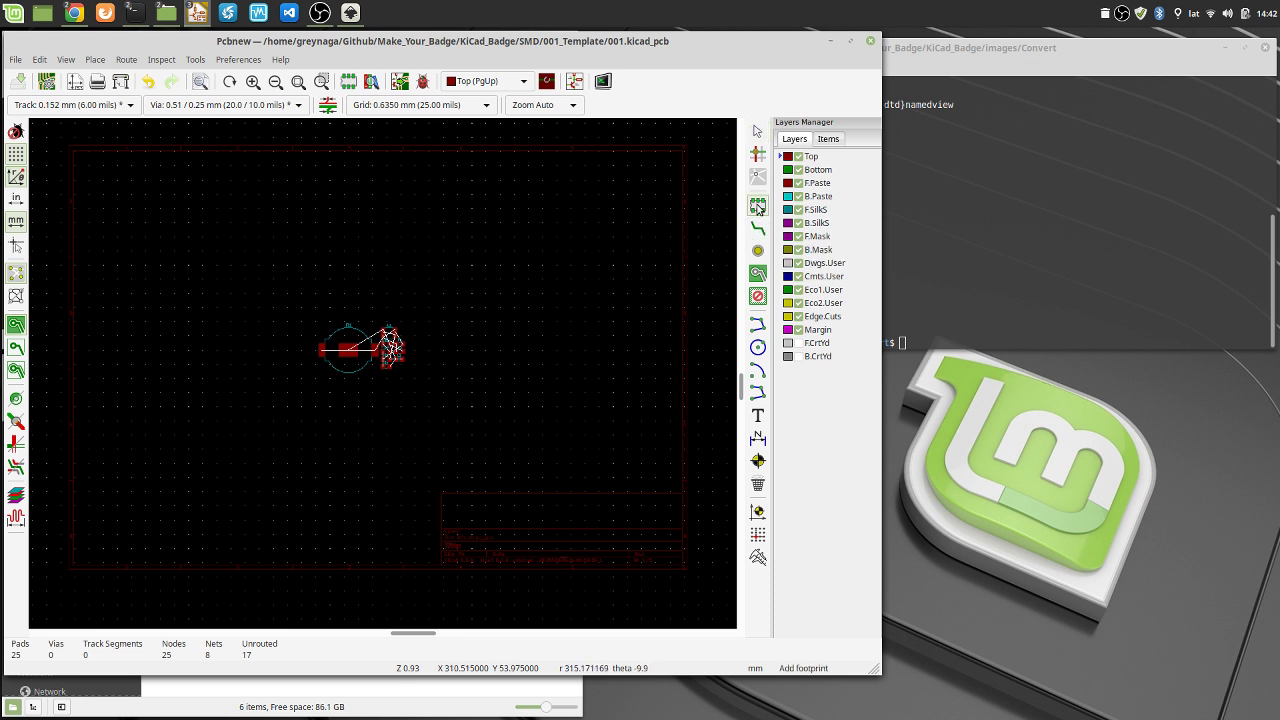
left_click(445, 300)
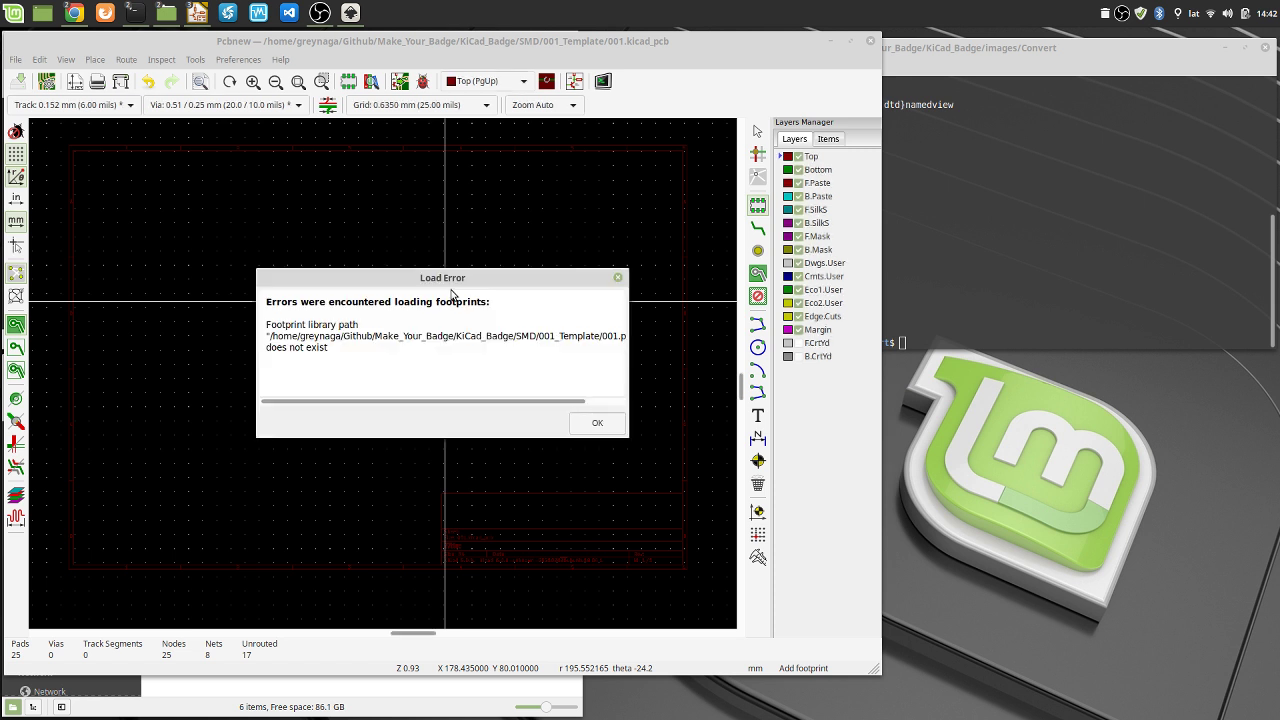
left_click_drag(449, 272, 521, 146)
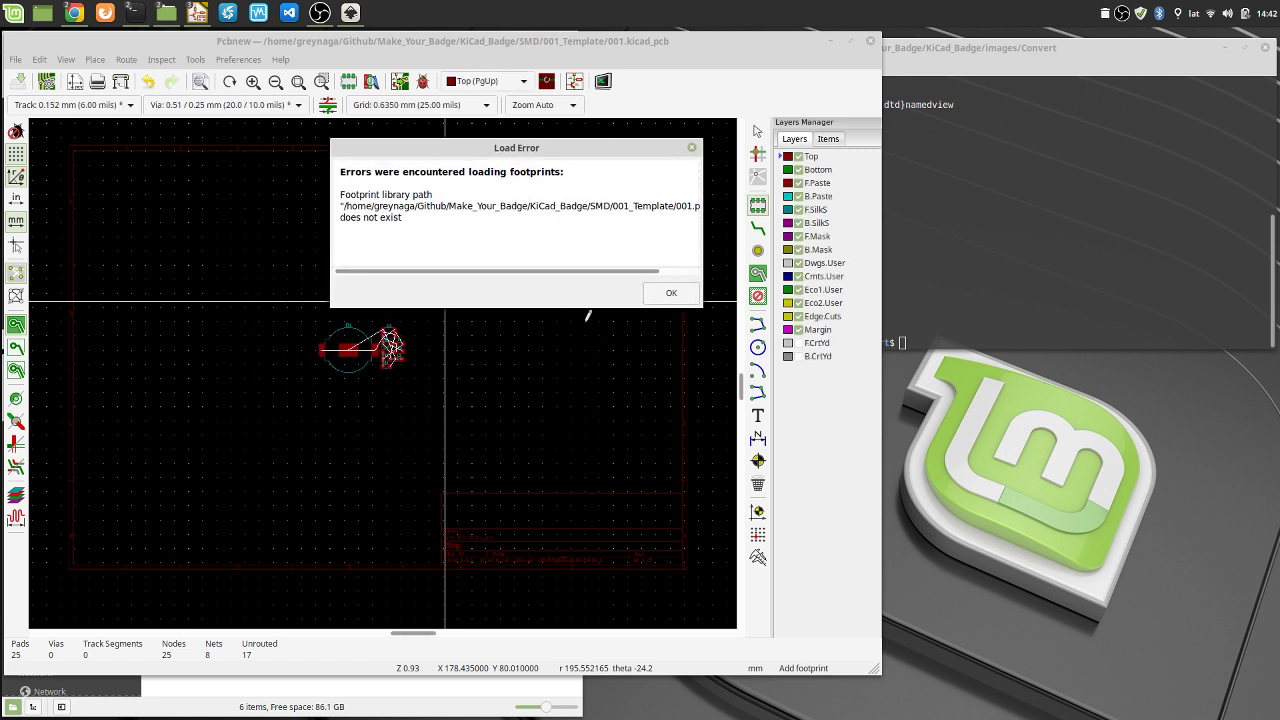
left_click(671, 293)
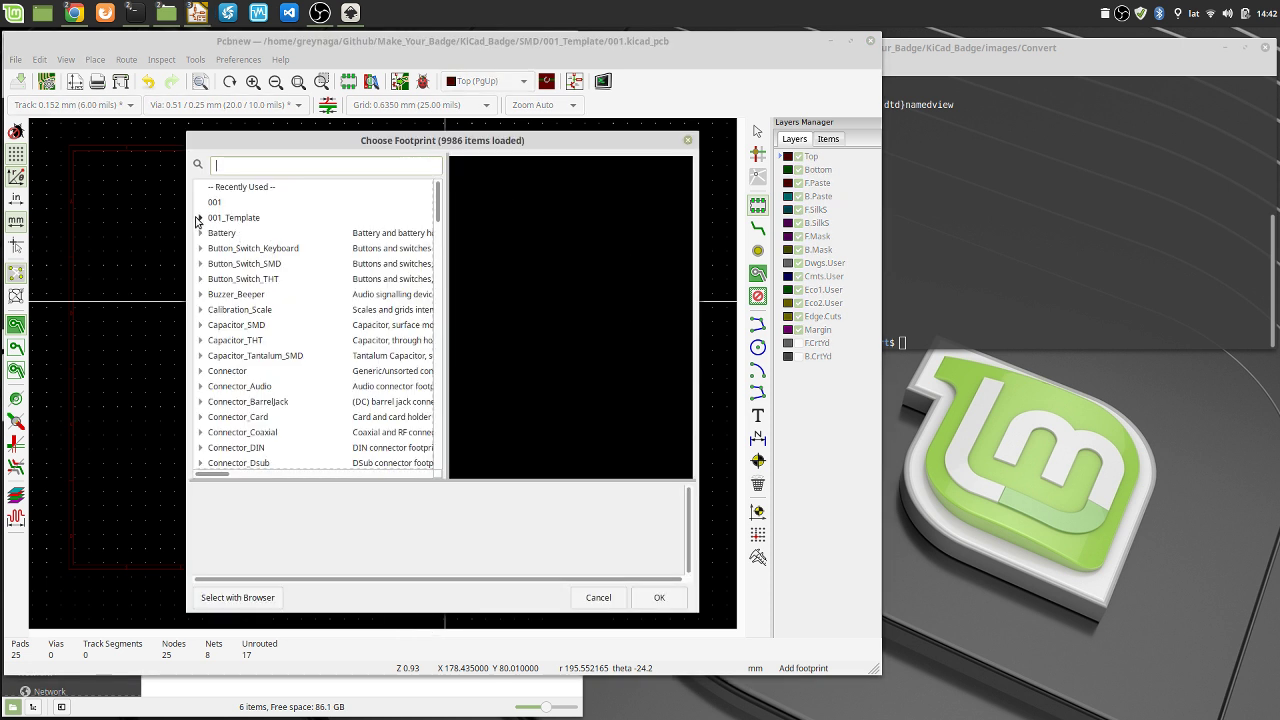
left_click(199, 218)
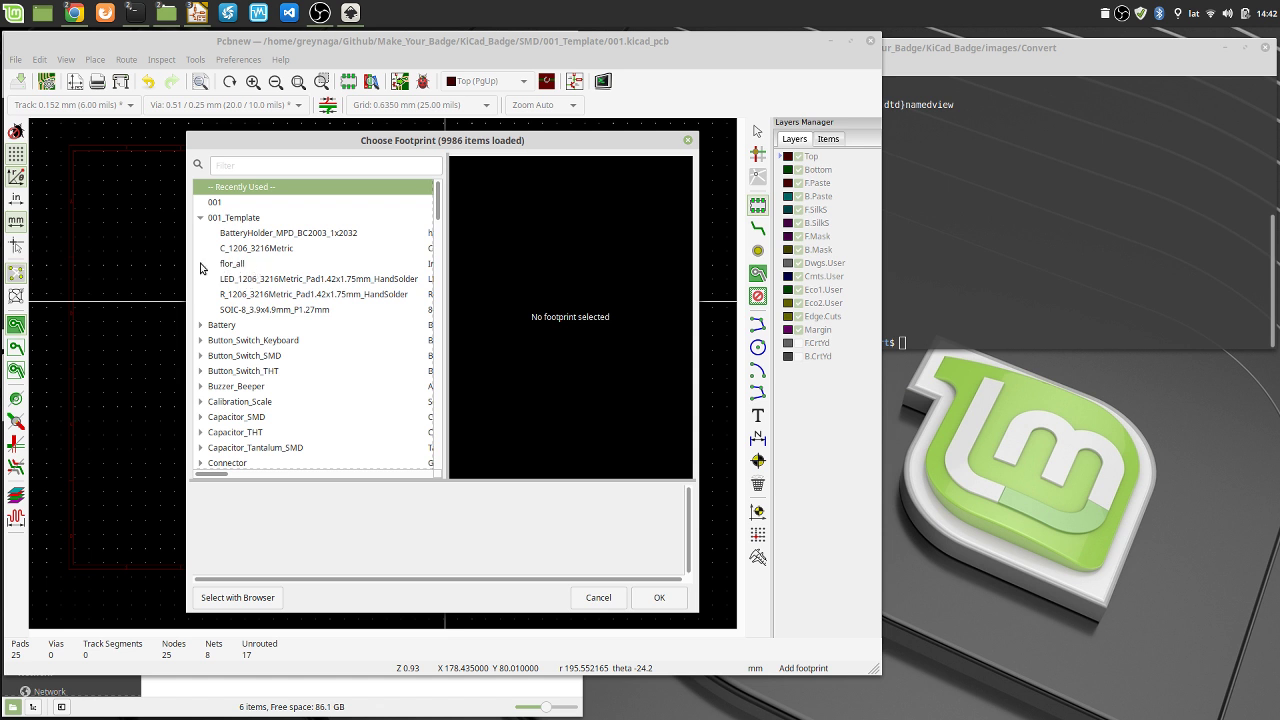
left_click(230, 264)
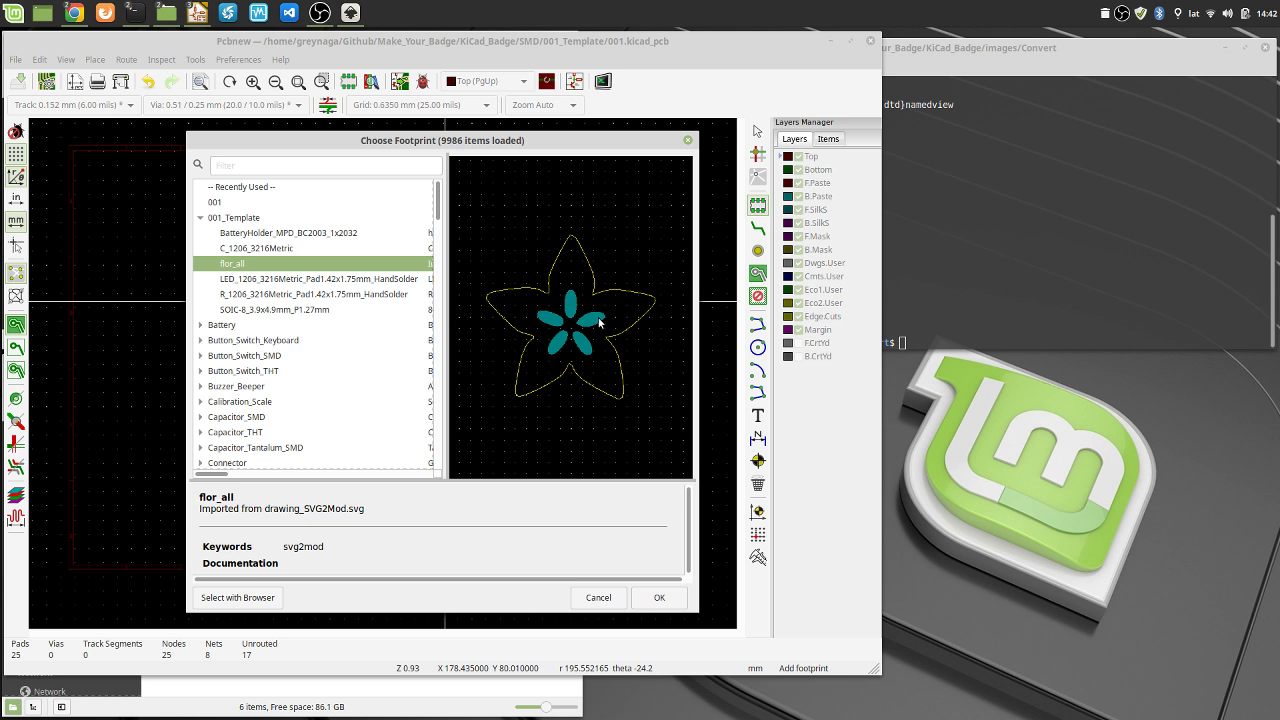
left_click(657, 597)
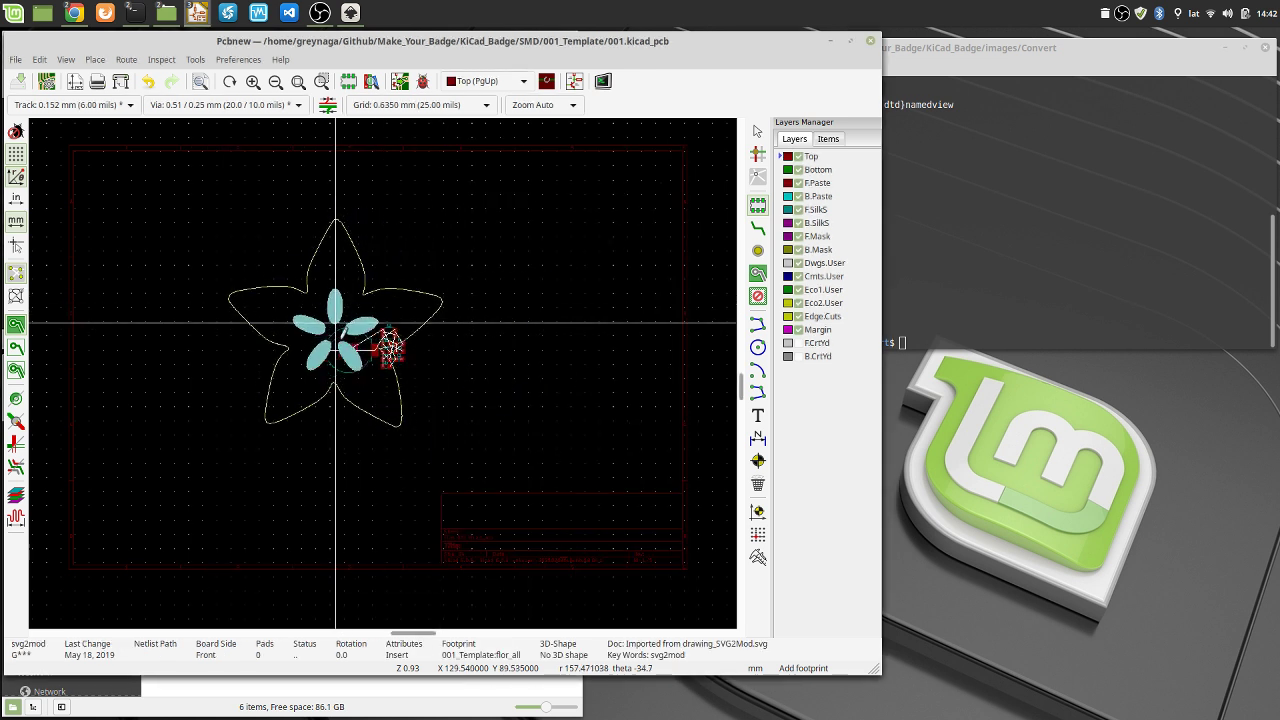
left_click(393, 348)
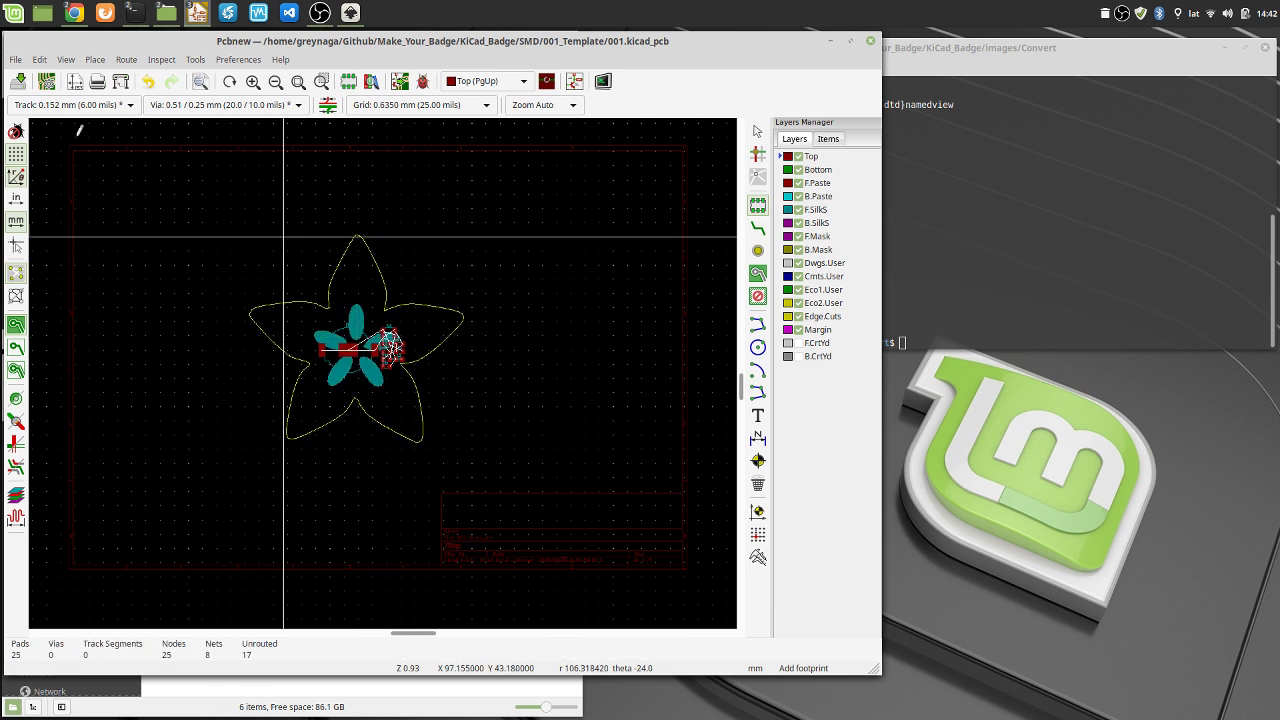
left_click(20, 84)
Show the board editor at full size, open the board in the 3D Viewer and tilt the flower-shaped board to inspect it
left_click(66, 59)
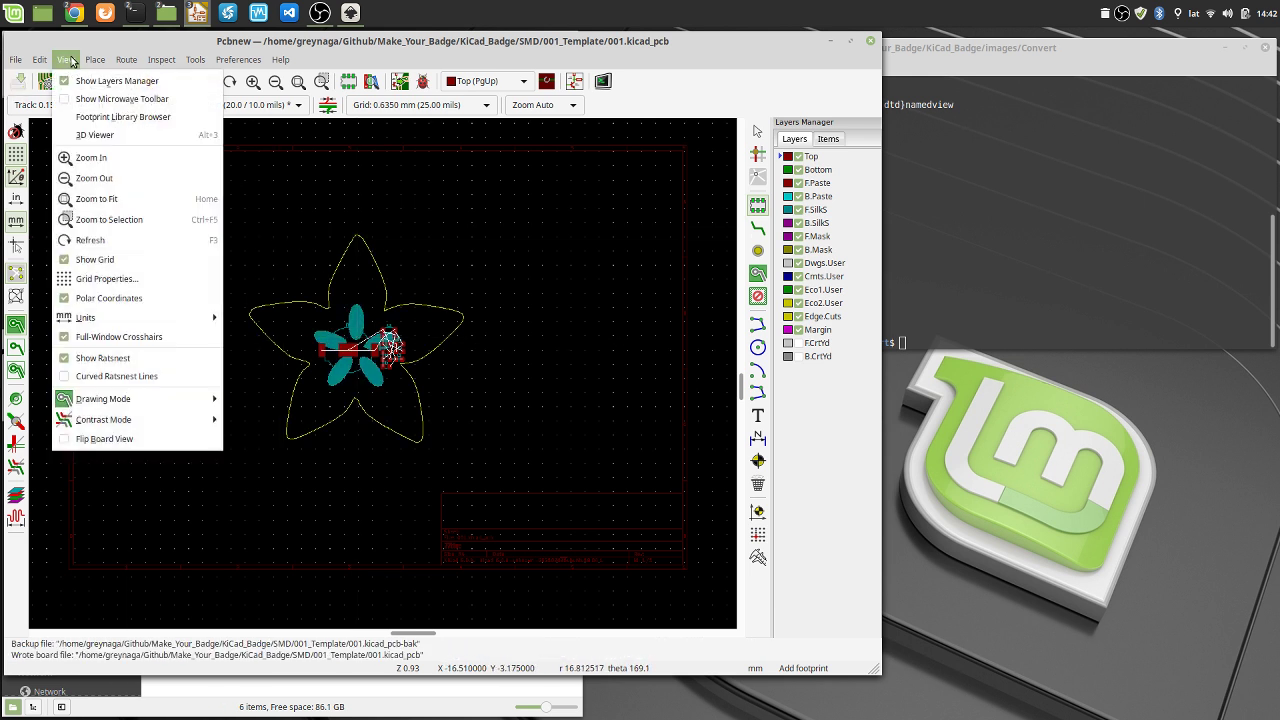
left_click(92, 129)
left_click(197, 12)
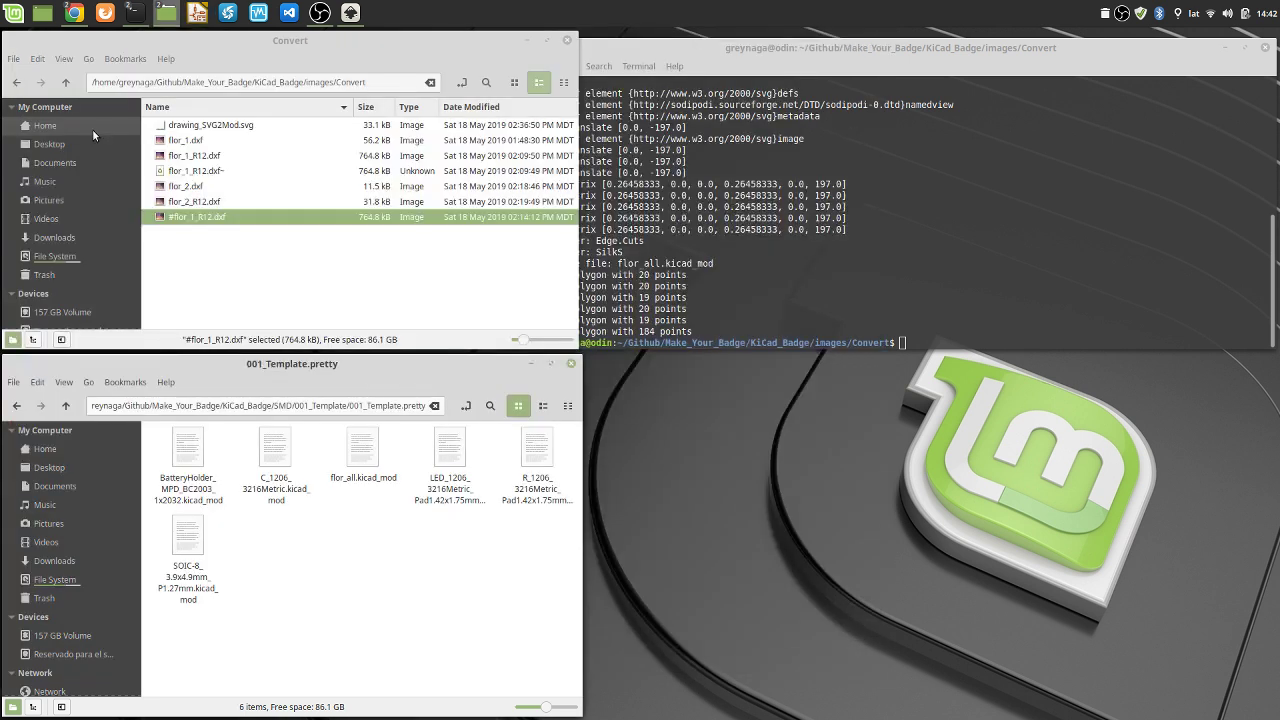
left_click(201, 22)
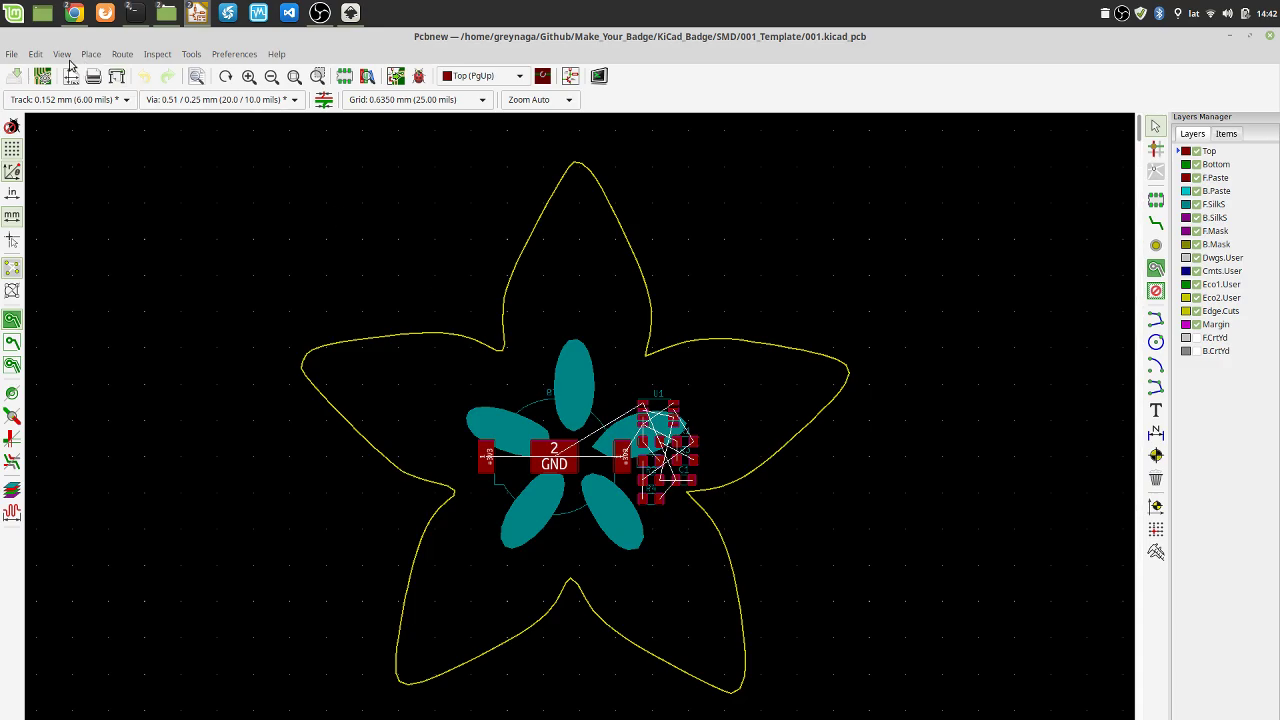
left_click(61, 54)
left_click(88, 135)
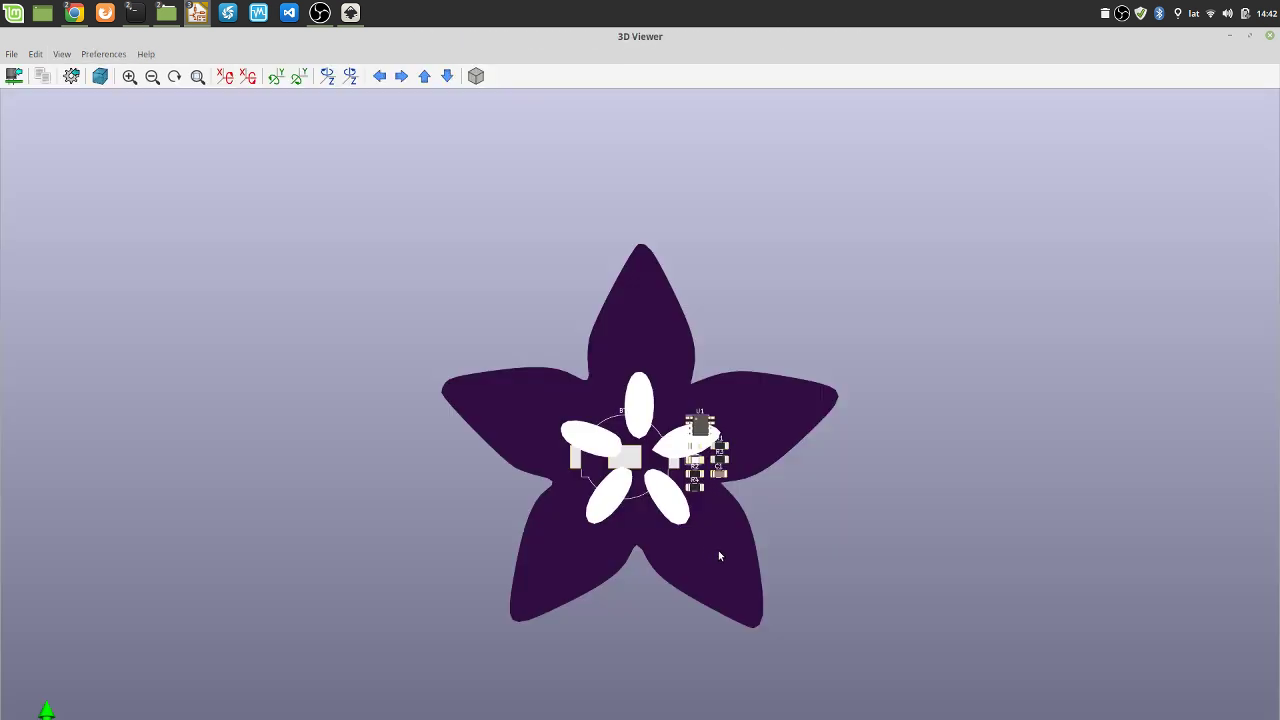
left_click_drag(719, 556, 690, 463)
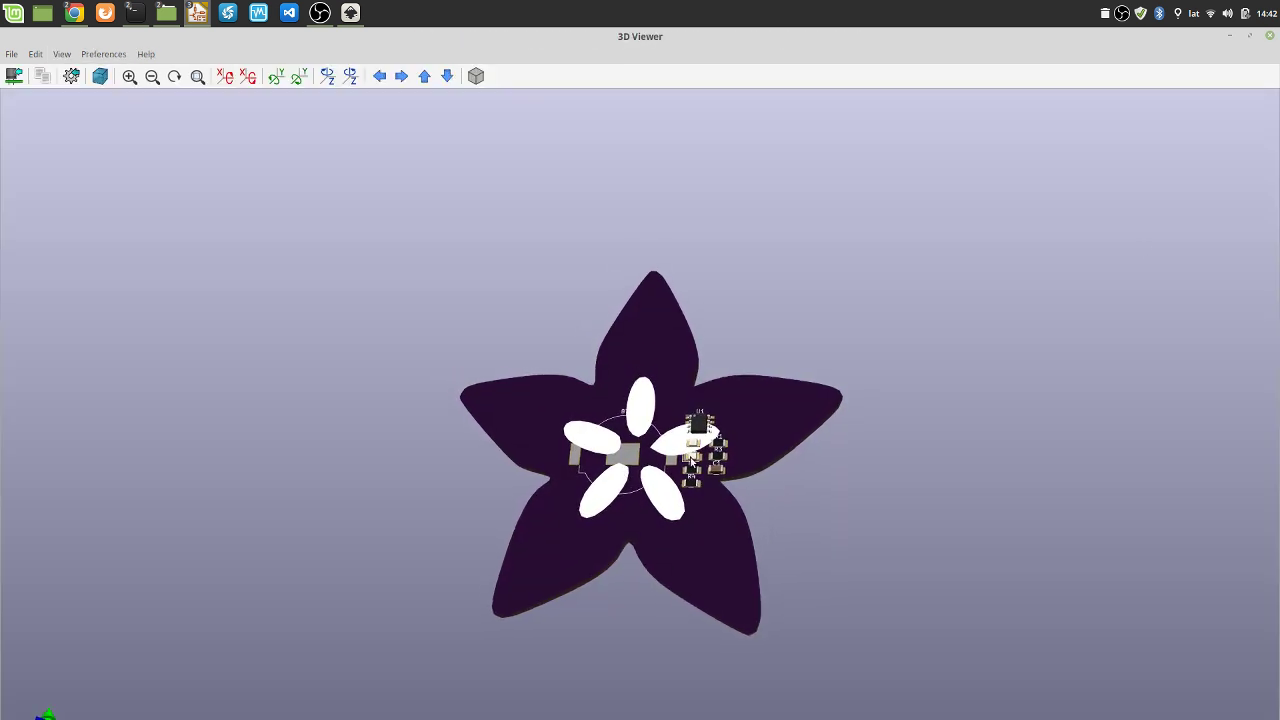
left_click(1249, 36)
Shrink the 3D Viewer window, examine where the components overlap the silkscreen petals up close, and return to the board layout
mouse_move(166, 14)
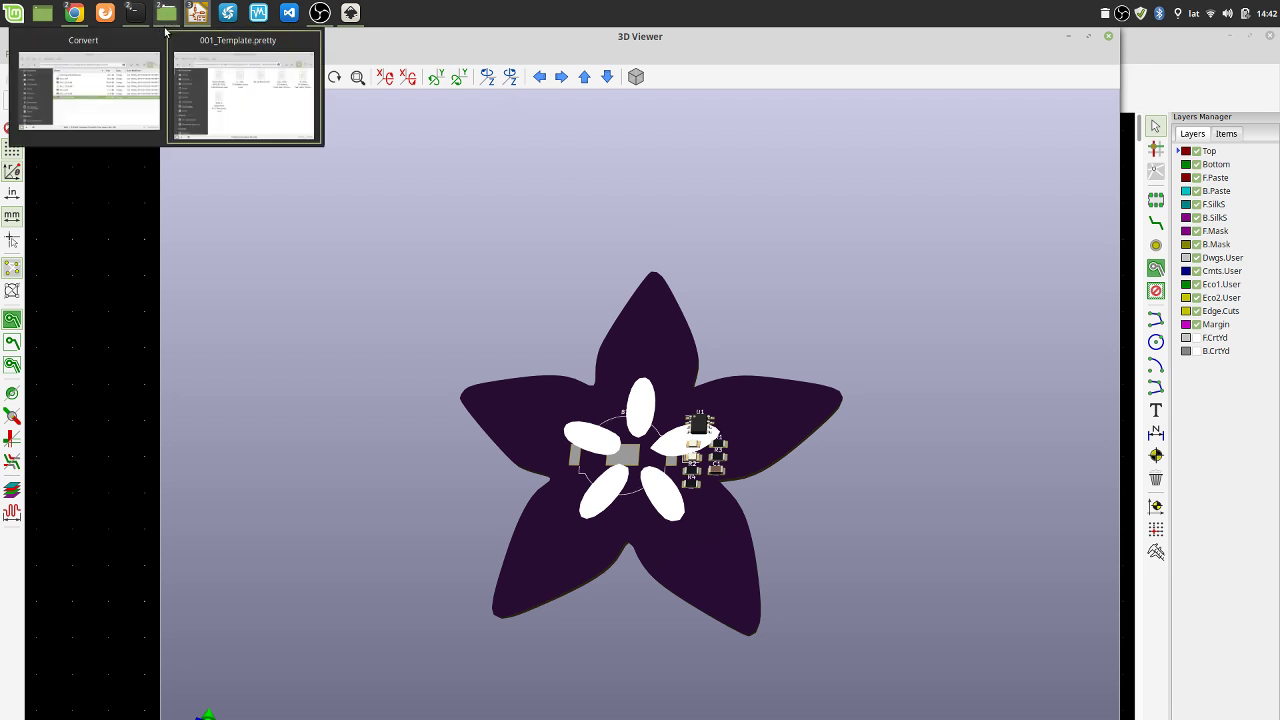
mouse_move(170, 36)
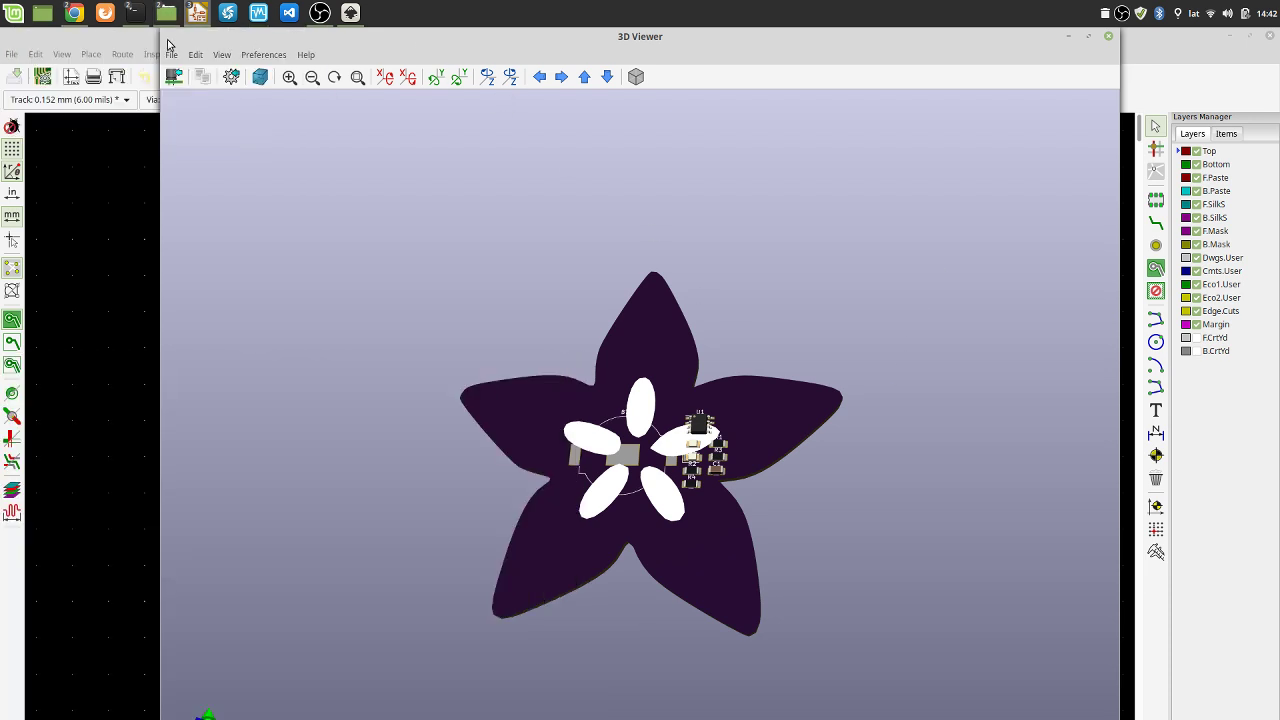
mouse_move(160, 36)
left_mouse_down()
mouse_move(406, 189)
mouse_move(418, 233)
mouse_move(206, 119)
mouse_move(177, 53)
left_mouse_up()
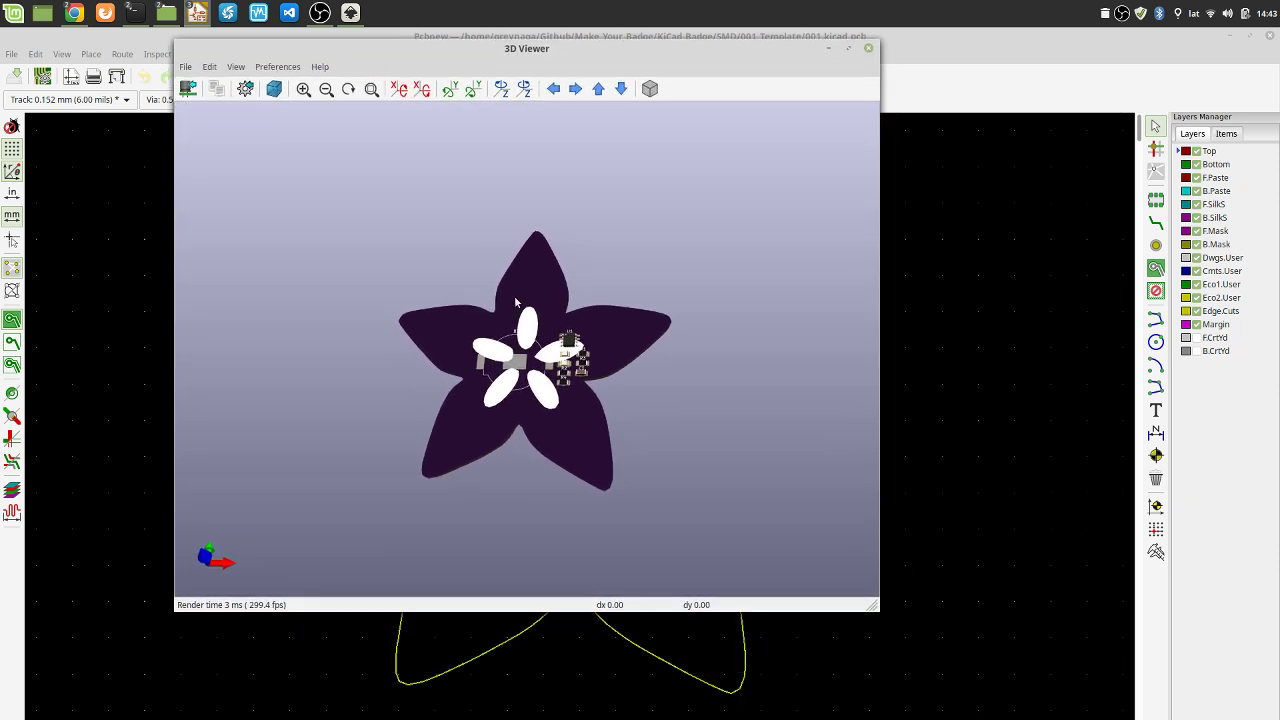
scroll(552, 355, "up", 3)
left_click_drag(663, 436, 572, 467)
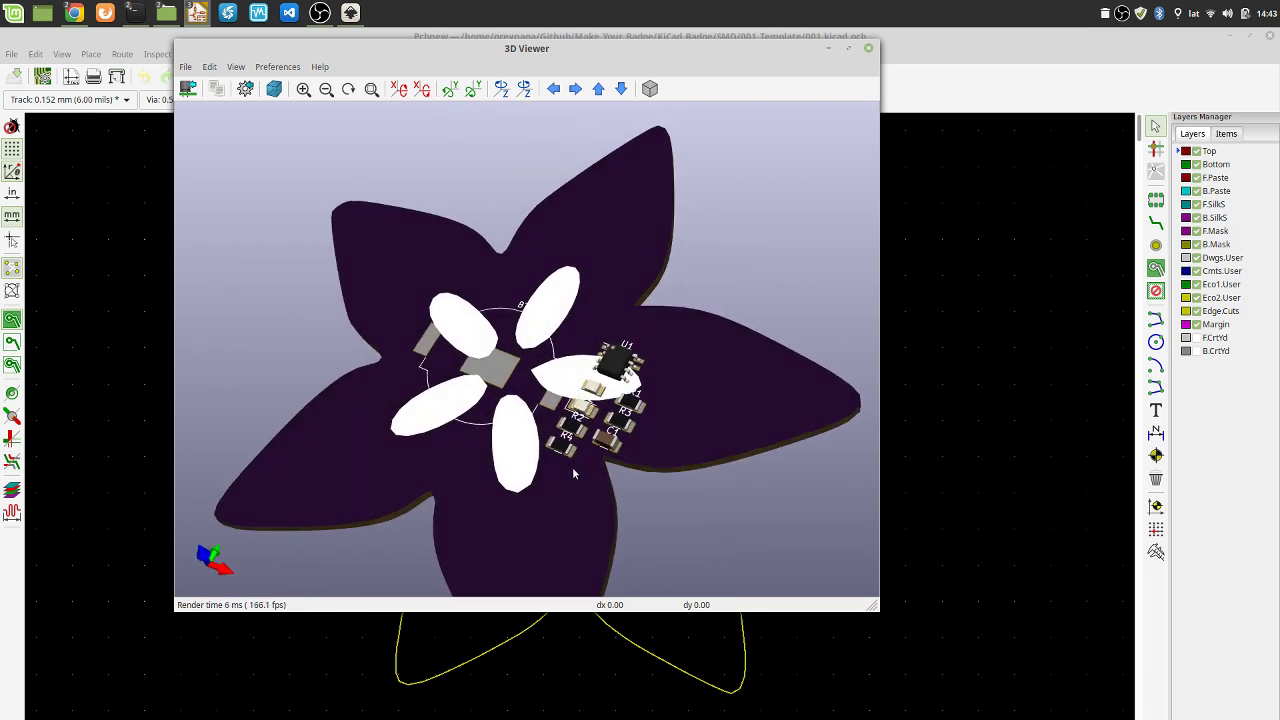
scroll(505, 490, "down", 2)
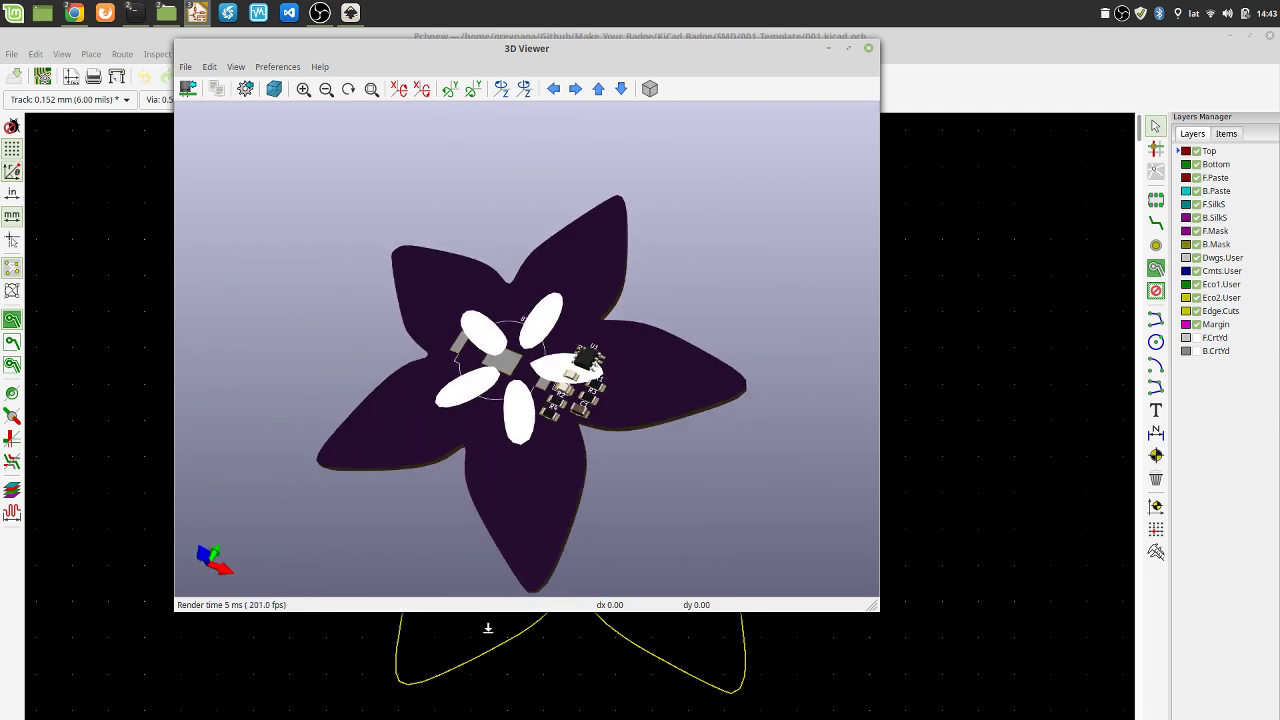
left_click_drag(491, 623, 492, 667)
scroll(545, 514, "up", 2)
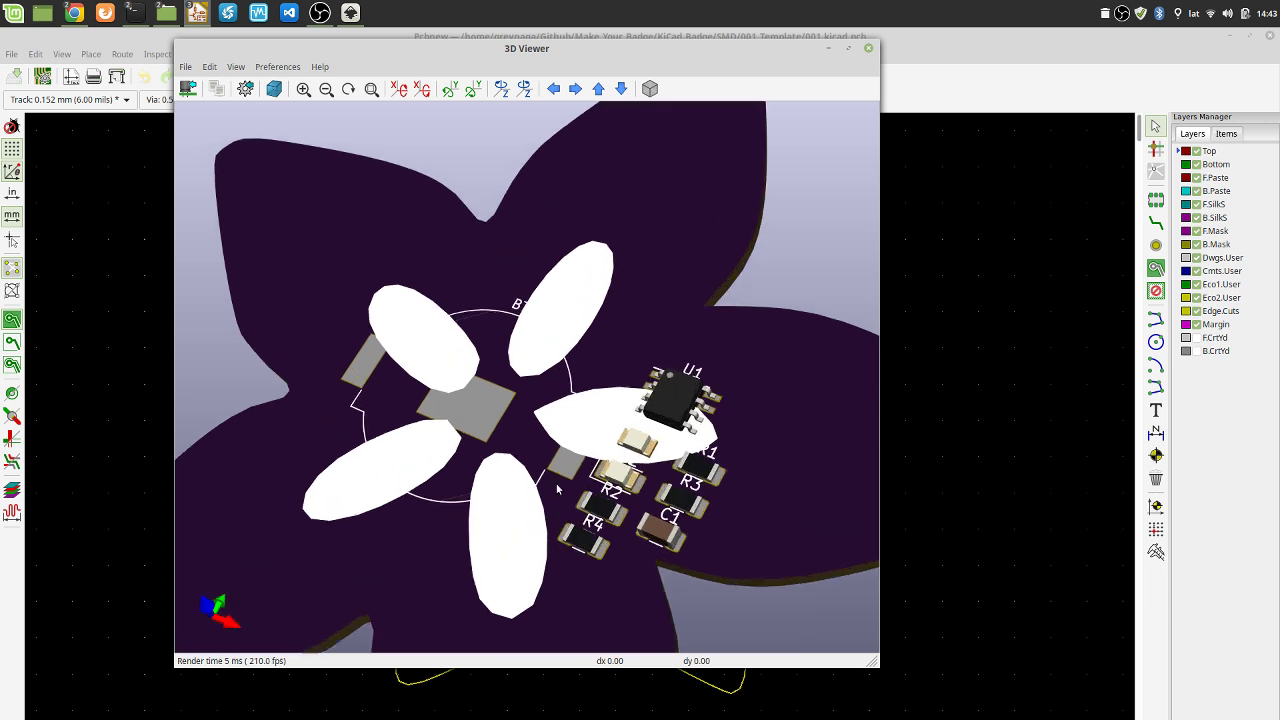
left_click(860, 49)
Try selecting the svg2mod flower footprint where it overlaps battery holder BT1, and clear the selection
scroll(578, 431, "up", 3)
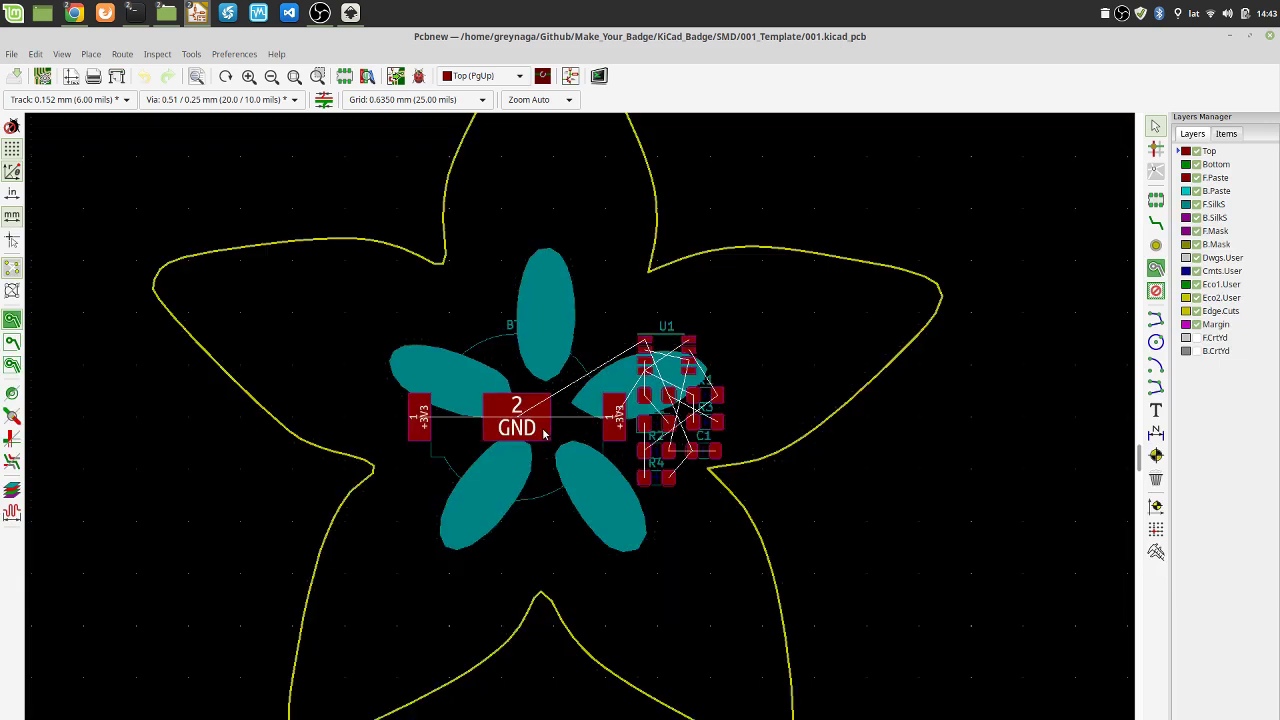
left_click(544, 432)
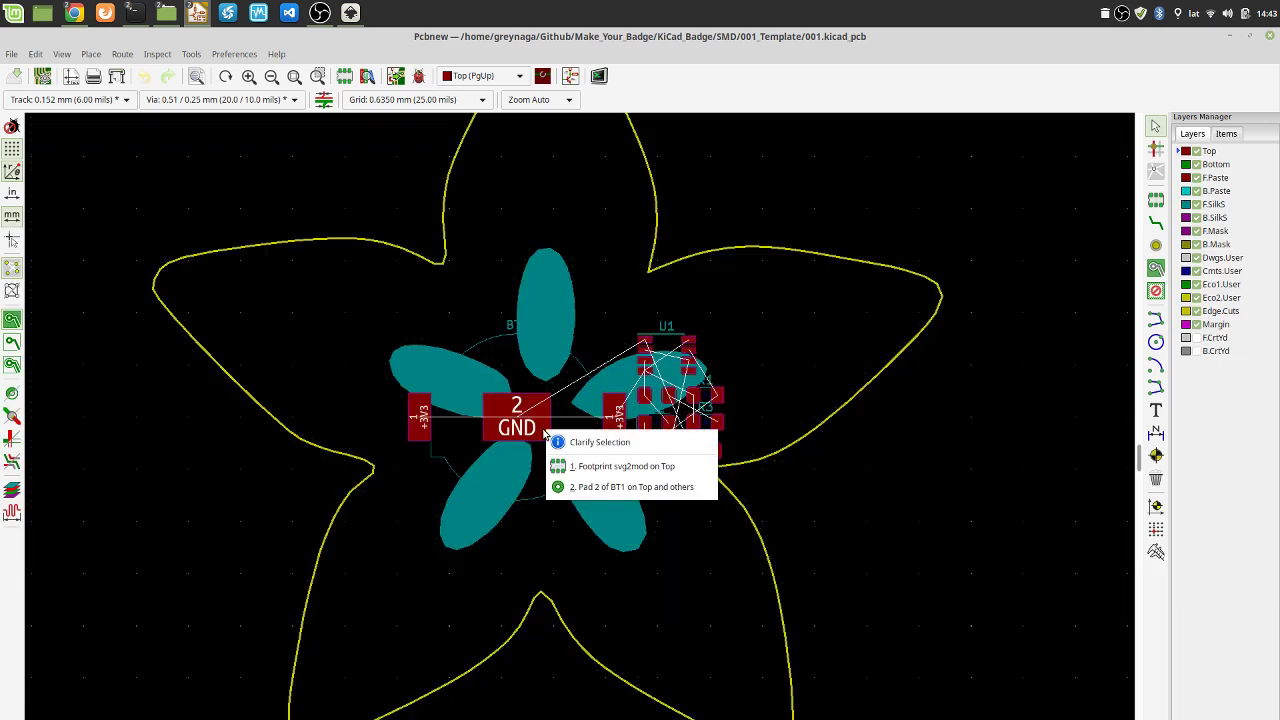
left_click(588, 486)
left_click(428, 460)
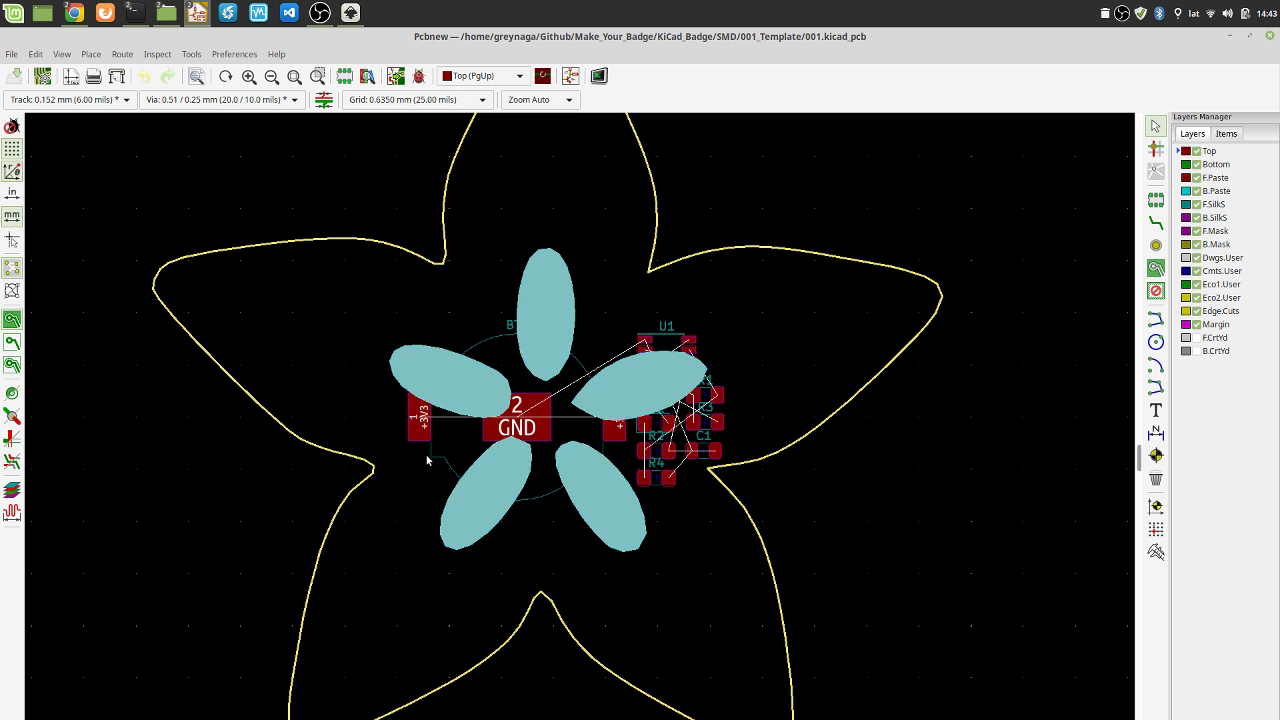
left_click(427, 460)
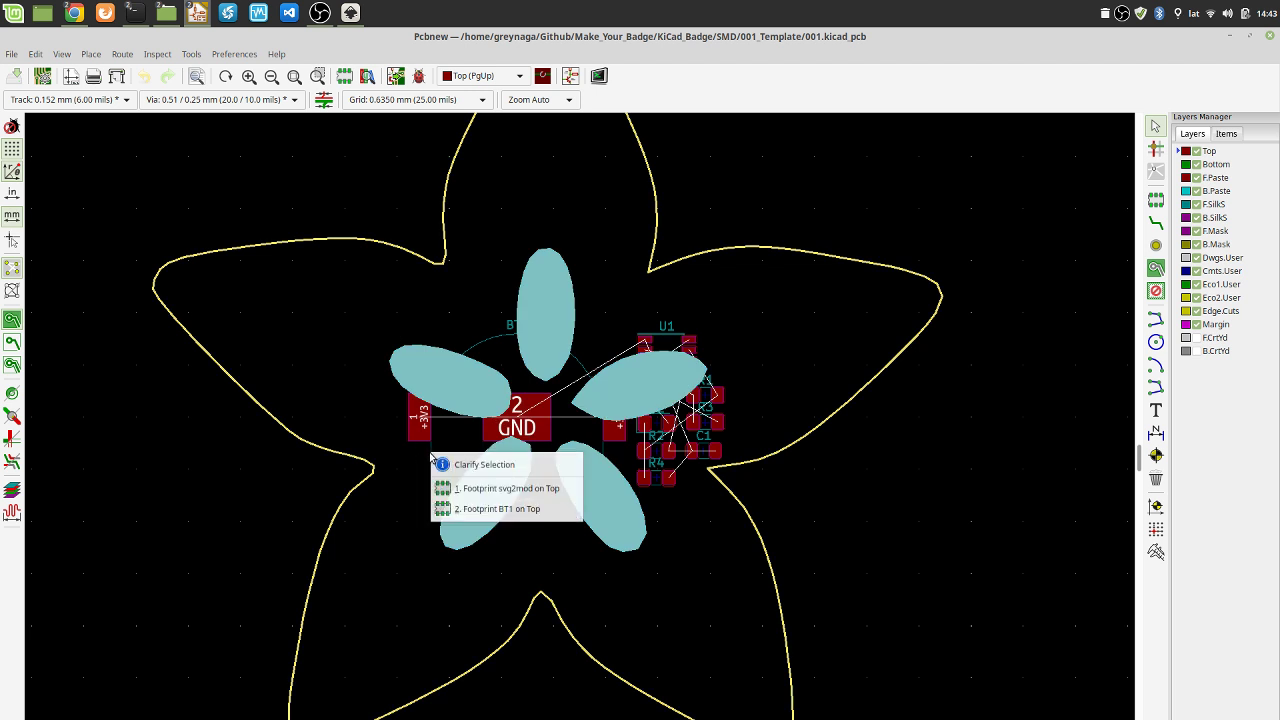
left_click(493, 490)
left_click(428, 459)
left_click(311, 472)
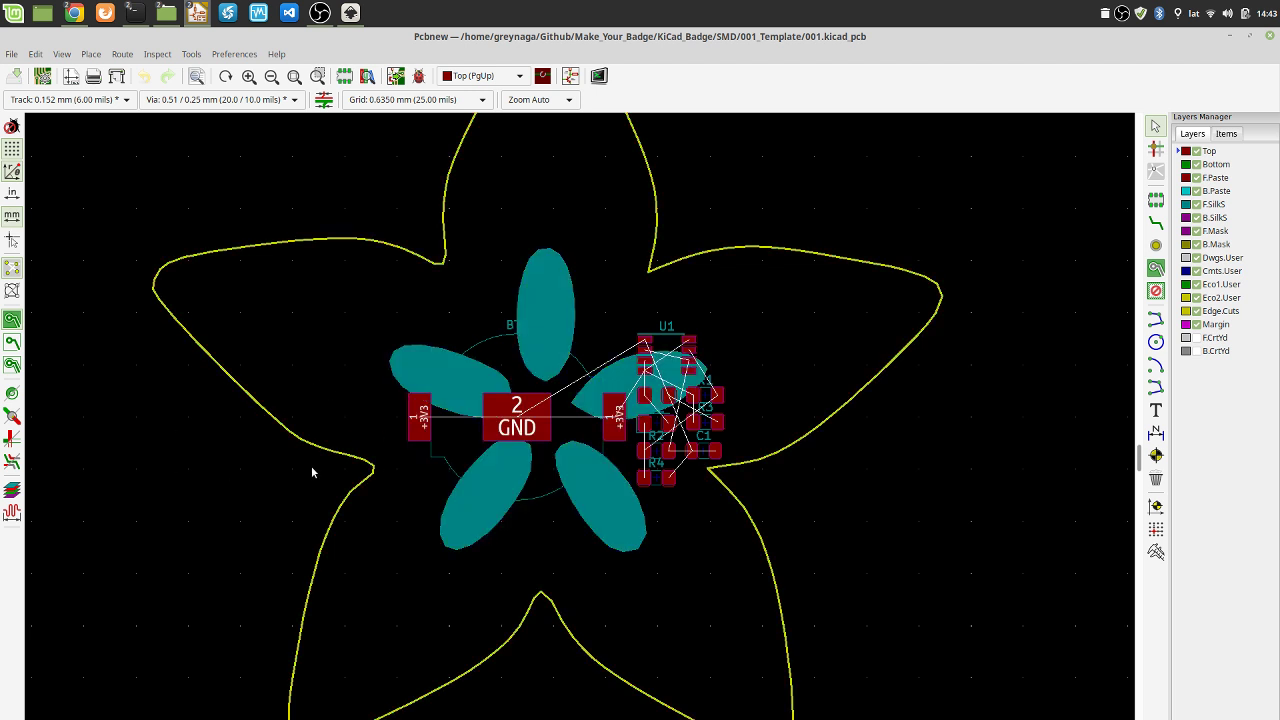
Flip battery holder BT1 to the bottom side of the board and move it to the centre of the flower petals
left_click(434, 461)
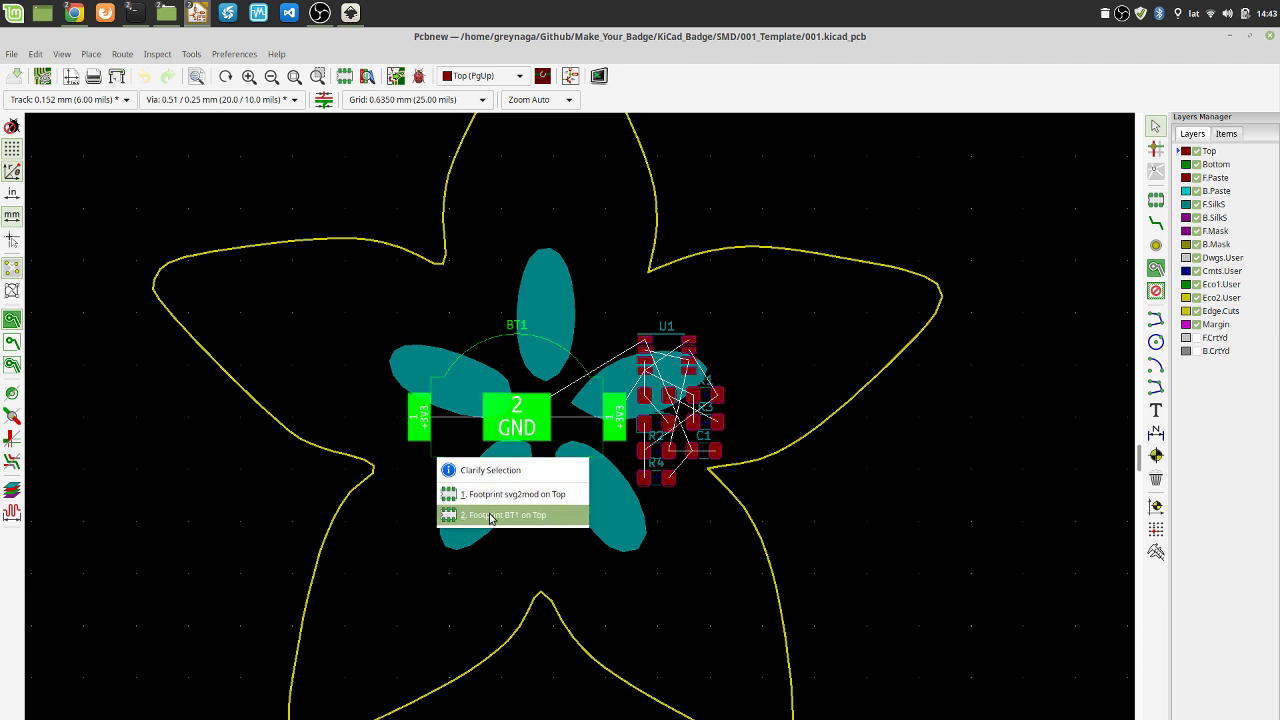
left_click(490, 515)
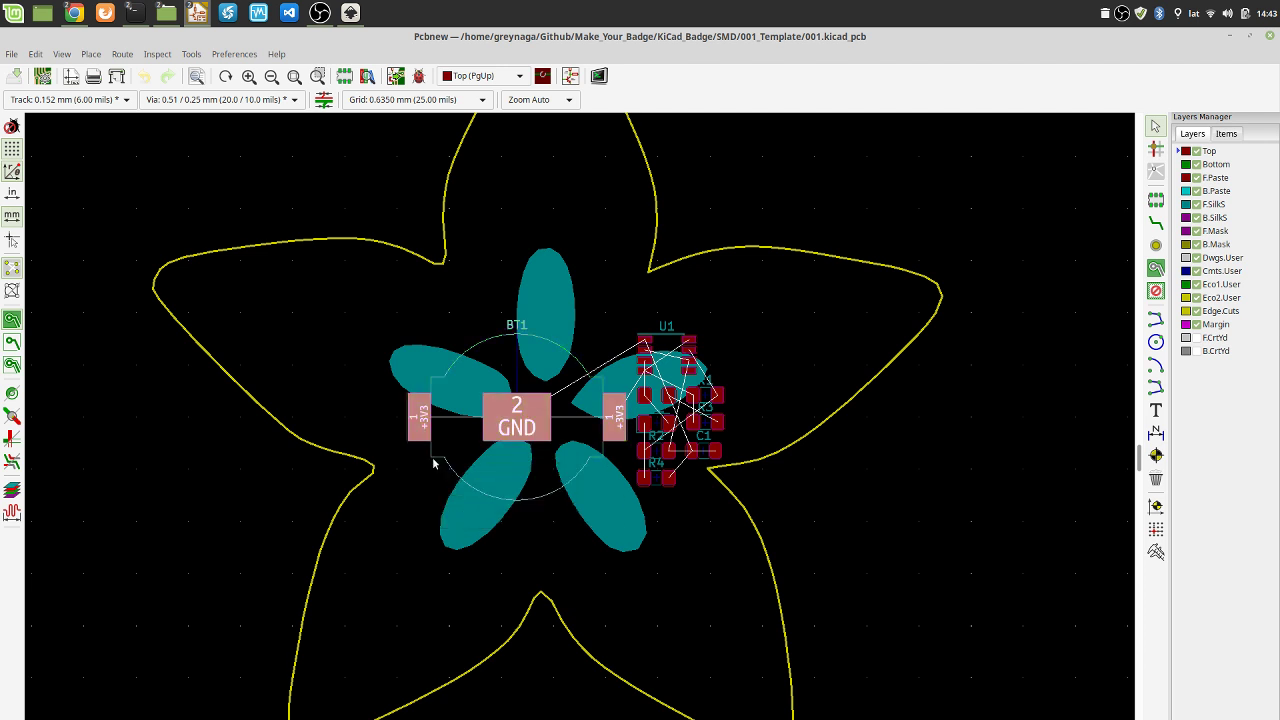
key("f")
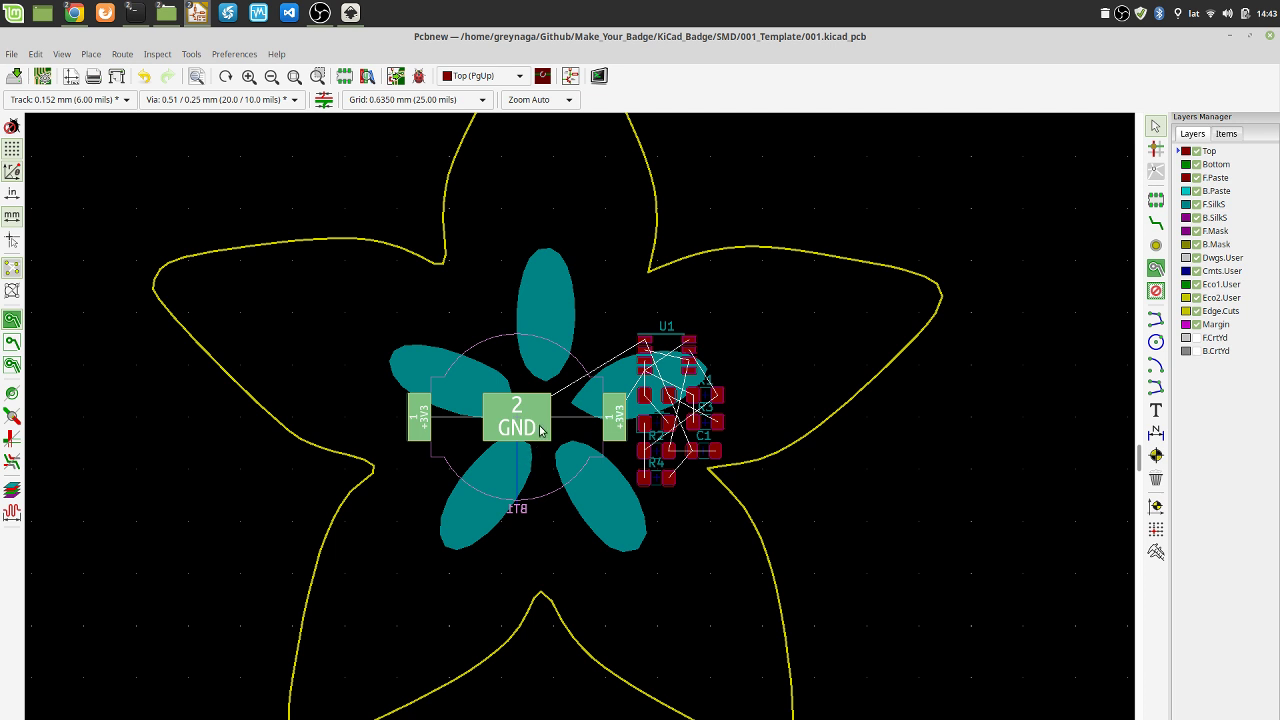
key("m")
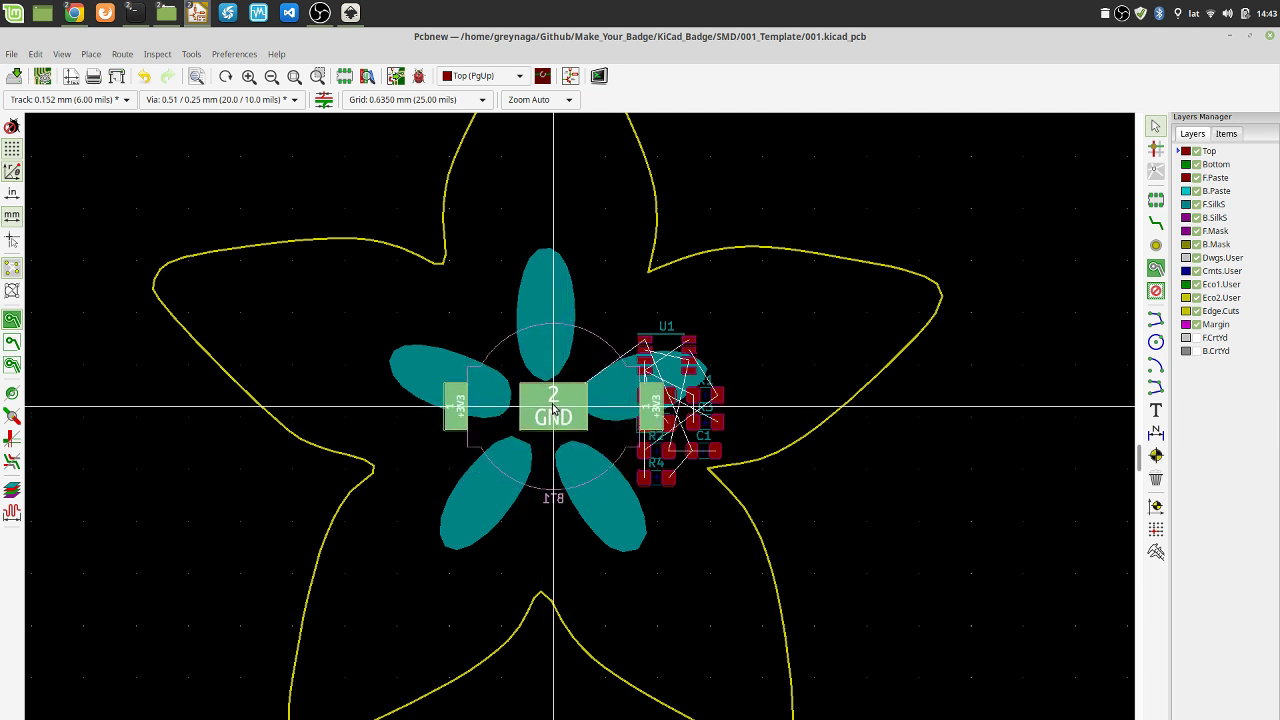
left_click(547, 407)
key("Escape")
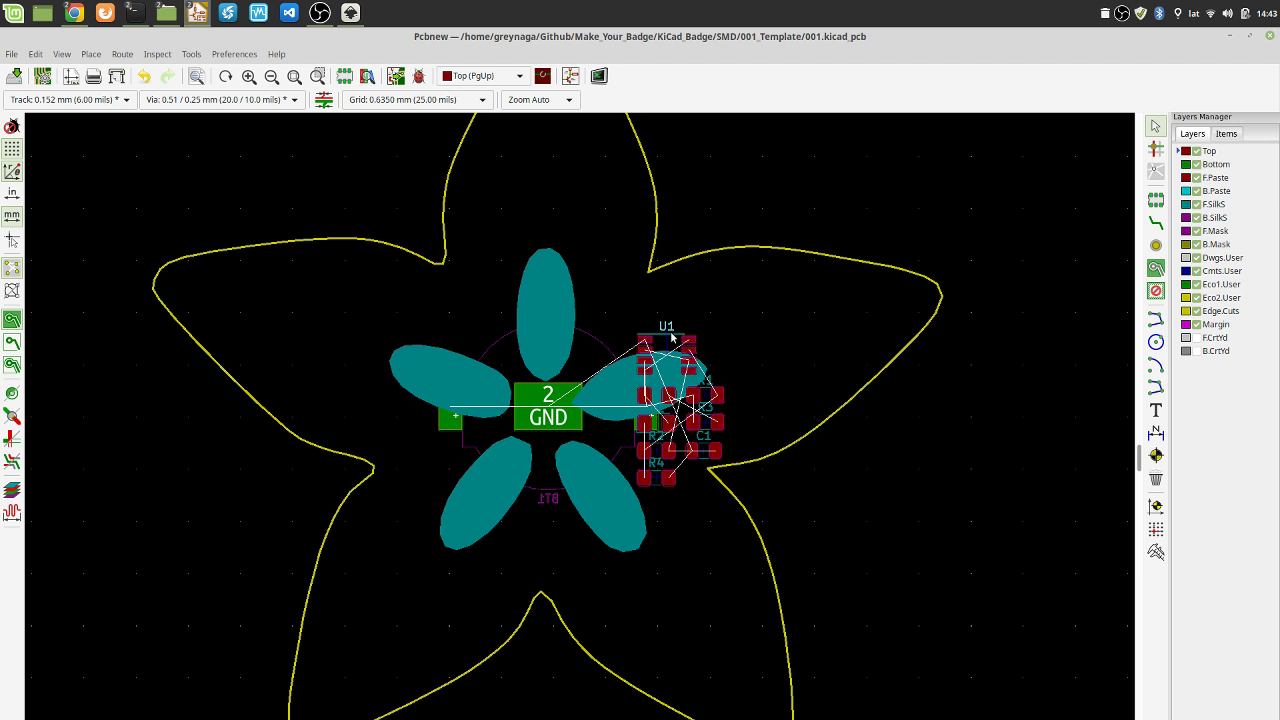
Move chip U1 off the silkscreen petals into the flower's upper-right outline lobe
key("m")
left_click(677, 328)
left_click(673, 342)
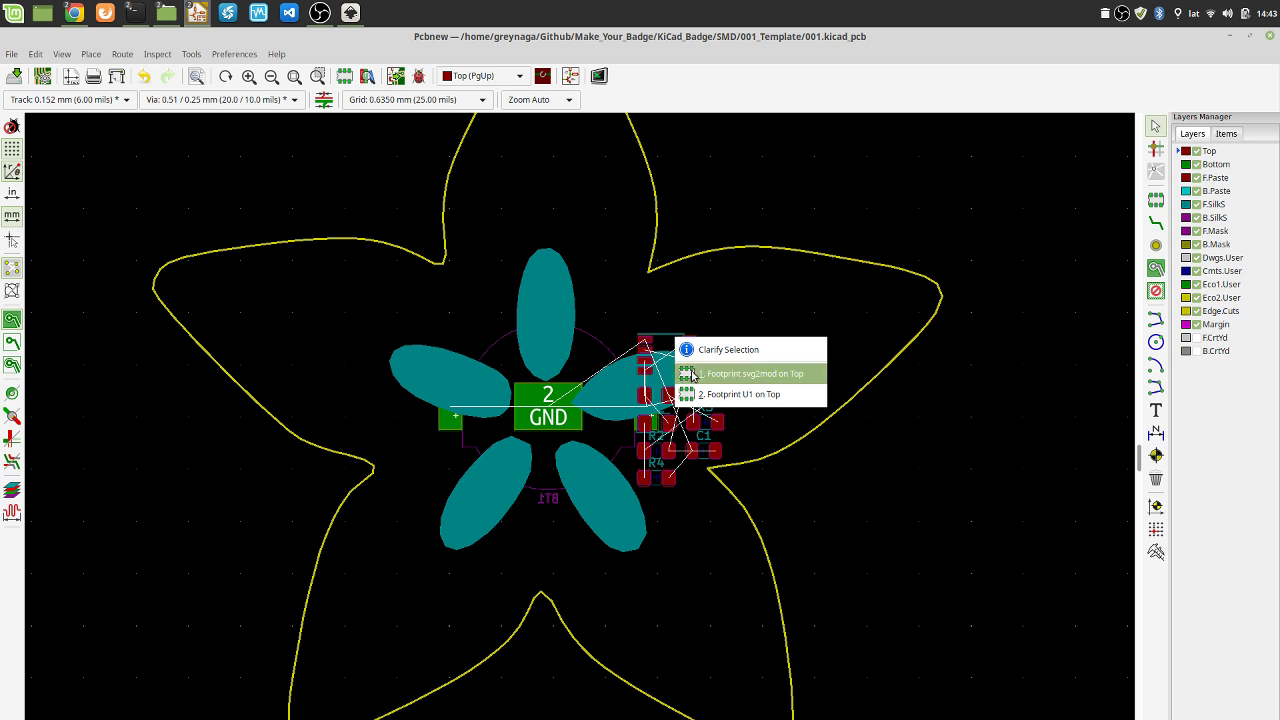
left_click(740, 395)
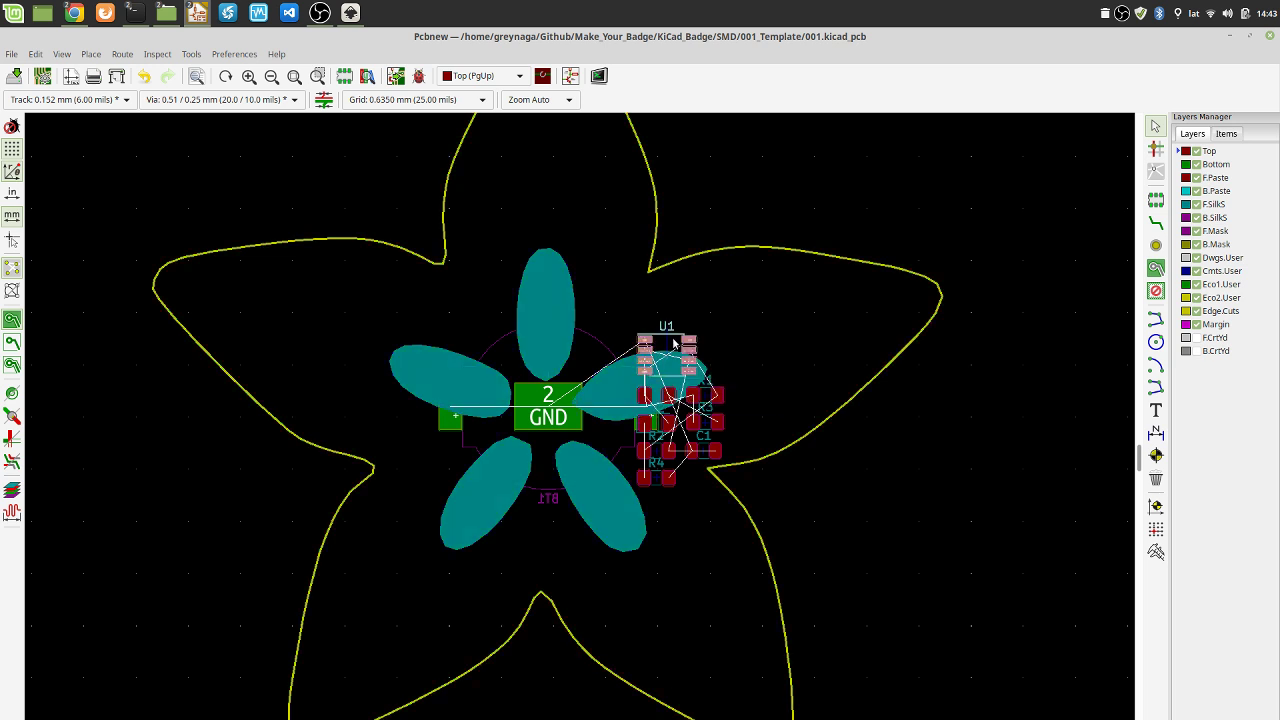
key("m")
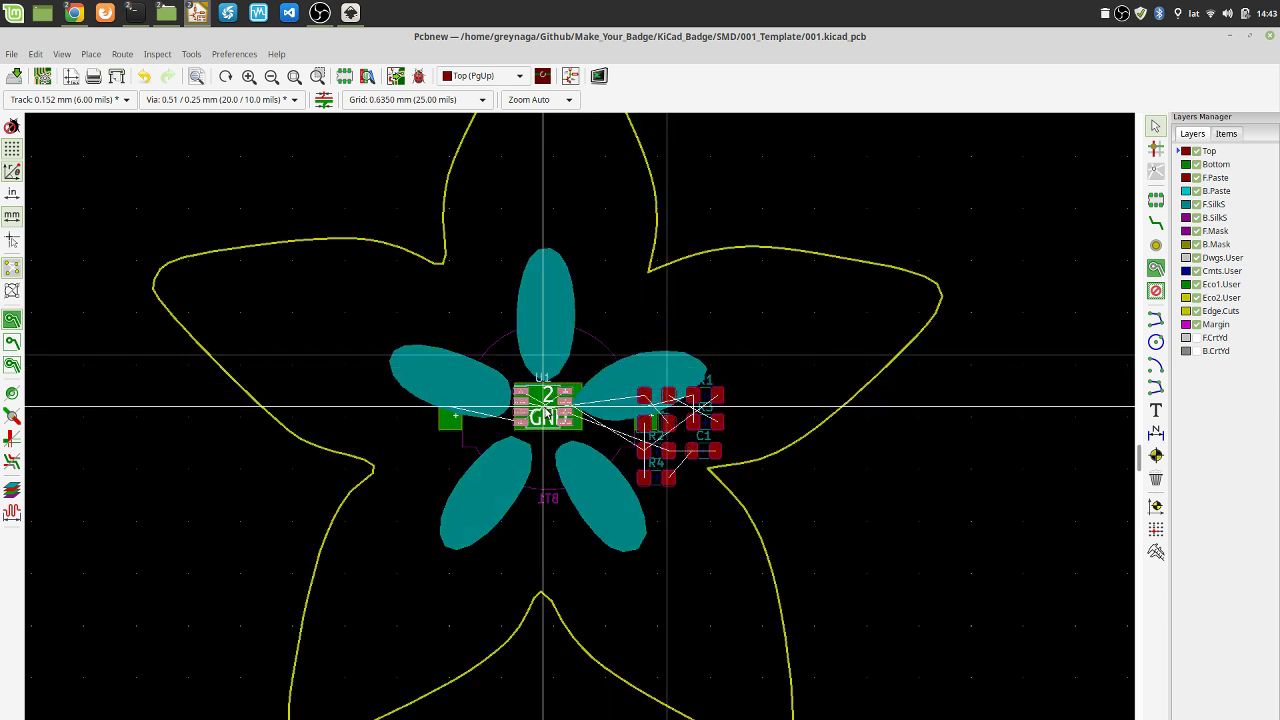
scroll(543, 407, "up", 2)
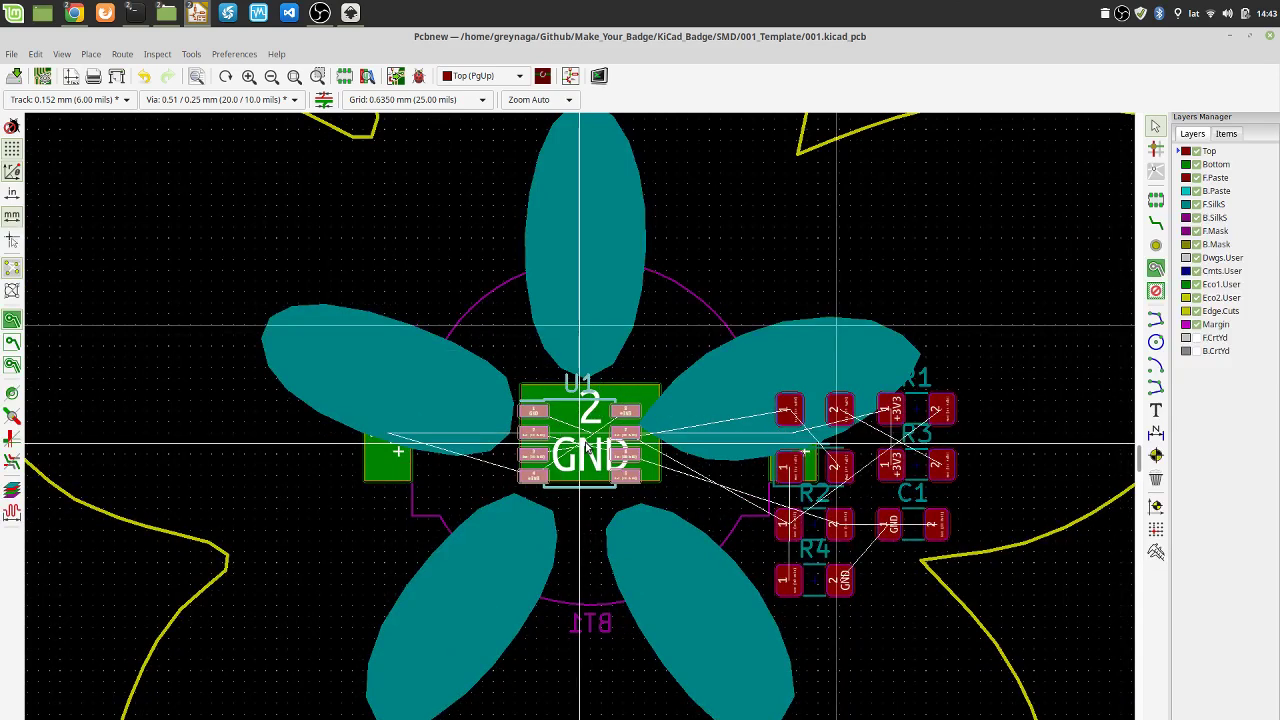
scroll(590, 447, "down", 1)
scroll(582, 437, "up", 2)
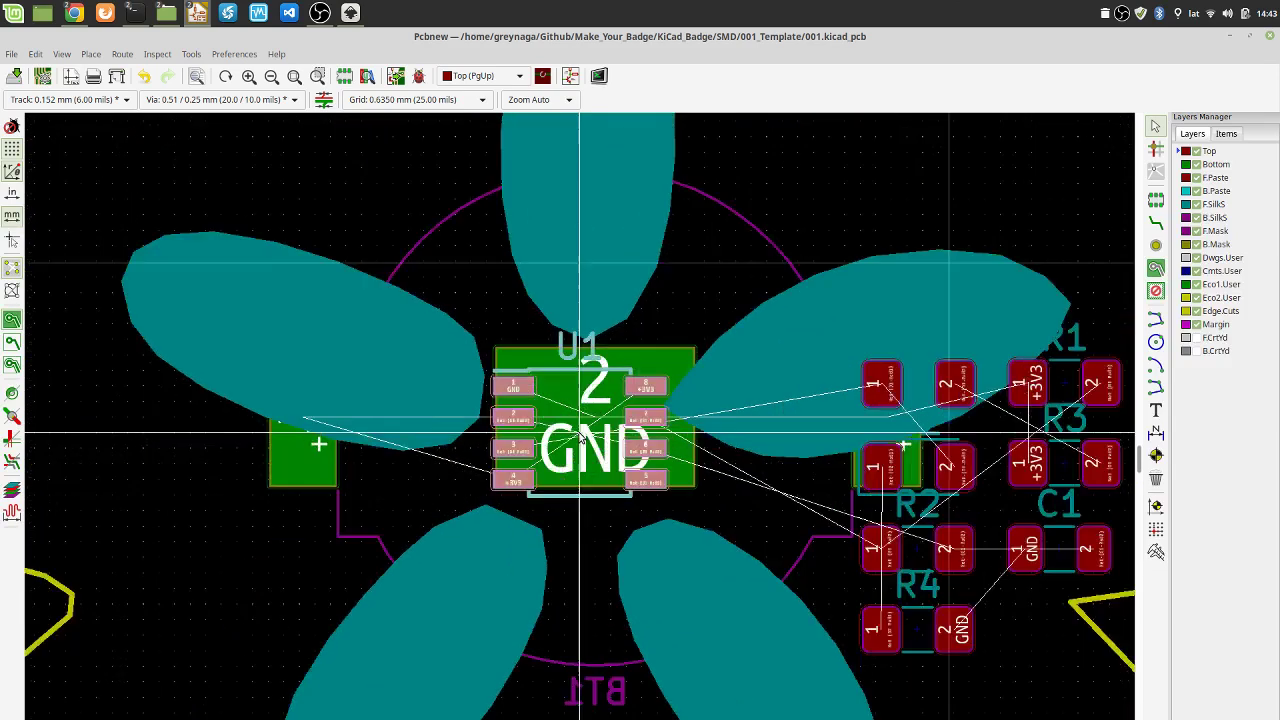
scroll(586, 360, "down", 4)
scroll(586, 430, "up", 2)
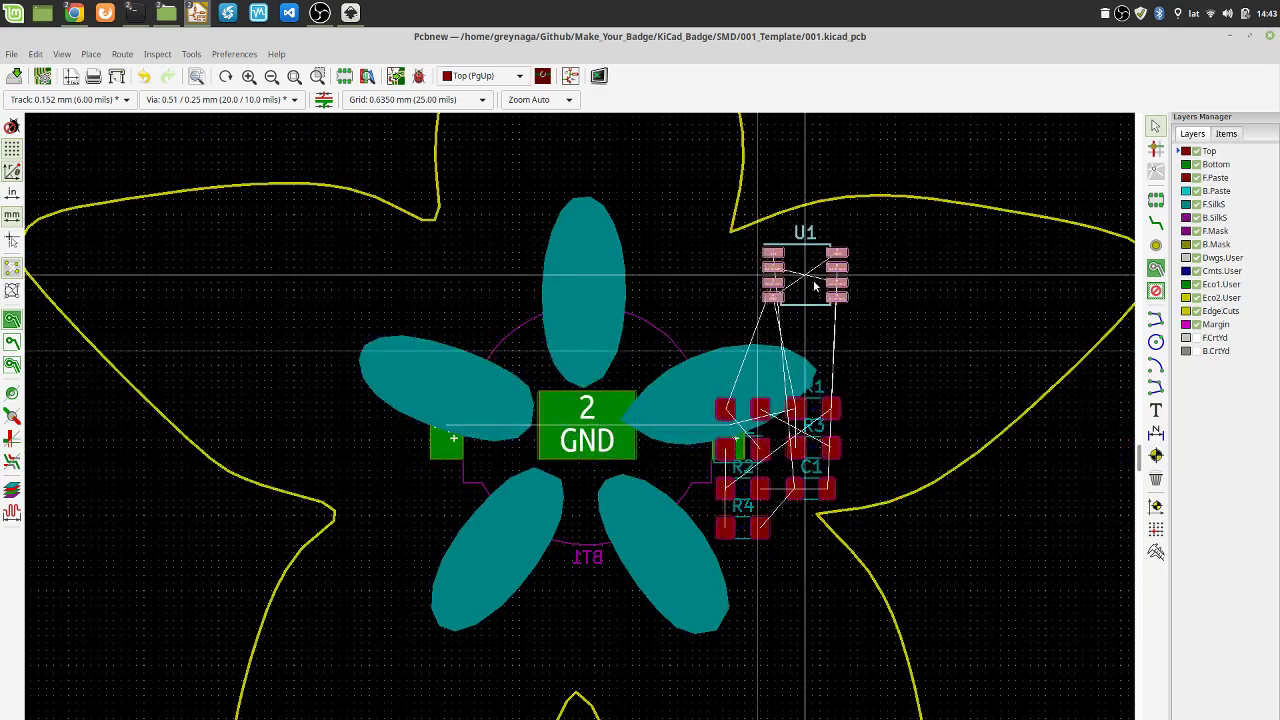
left_click(866, 286)
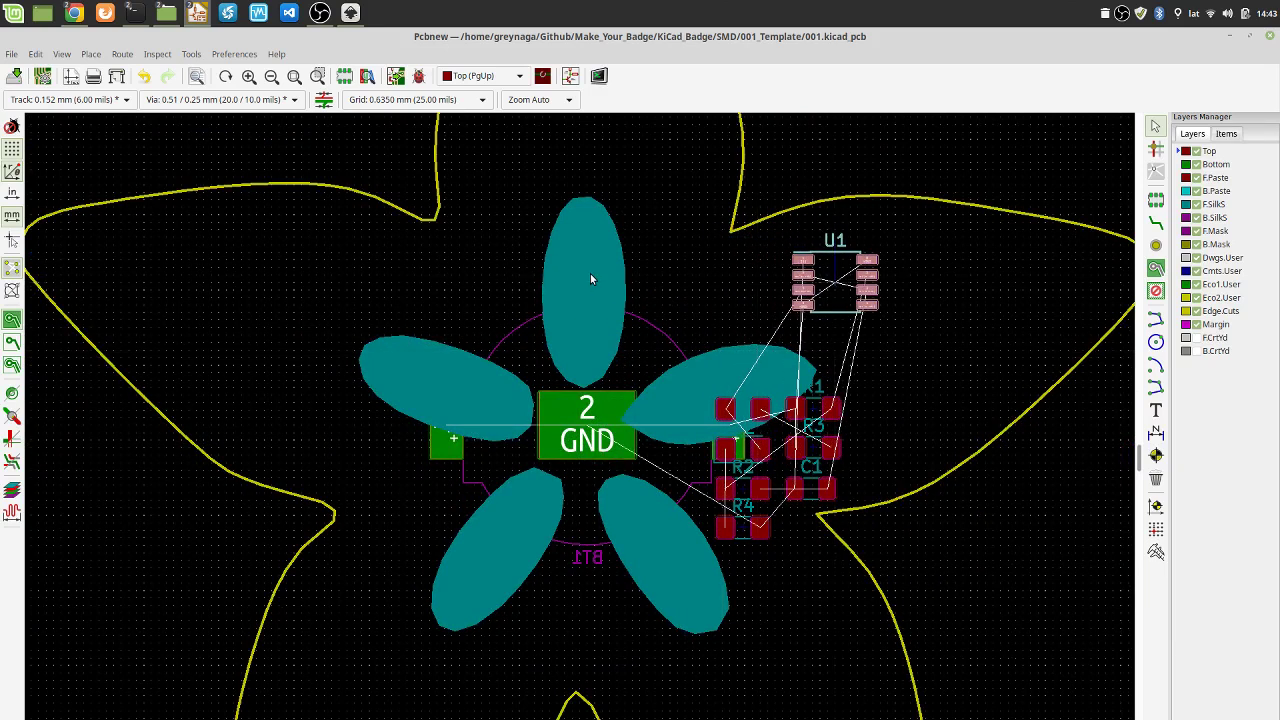
Examine up close how smoothly the curves of the board outline and silkscreen petals were converted
scroll(482, 368, "up", 2)
scroll(578, 437, "up", 3)
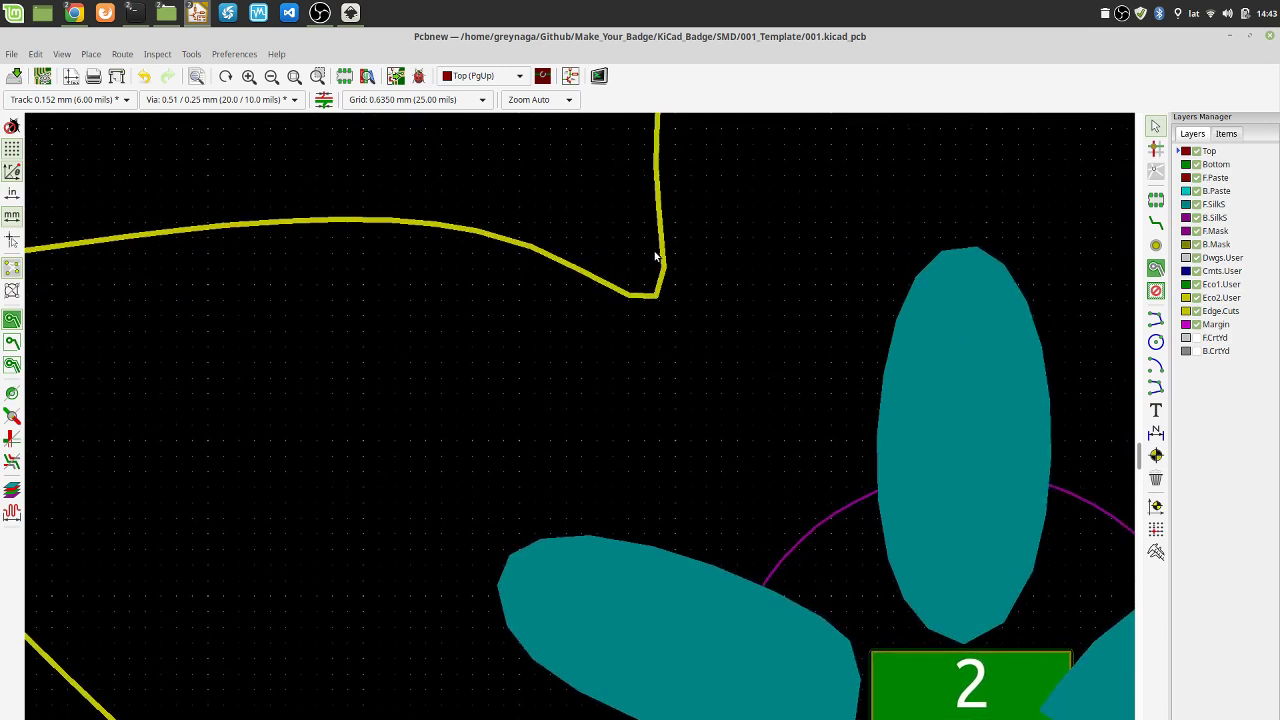
scroll(666, 272, "up", 2)
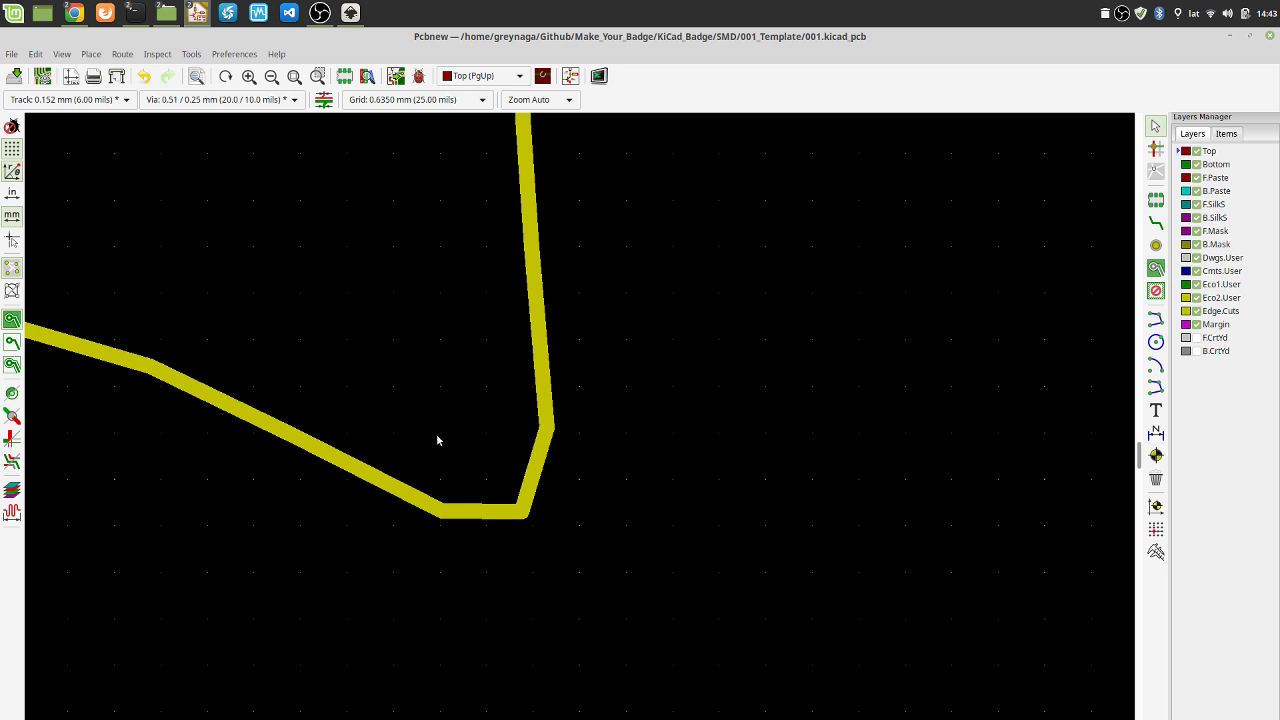
scroll(525, 422, "down", 5)
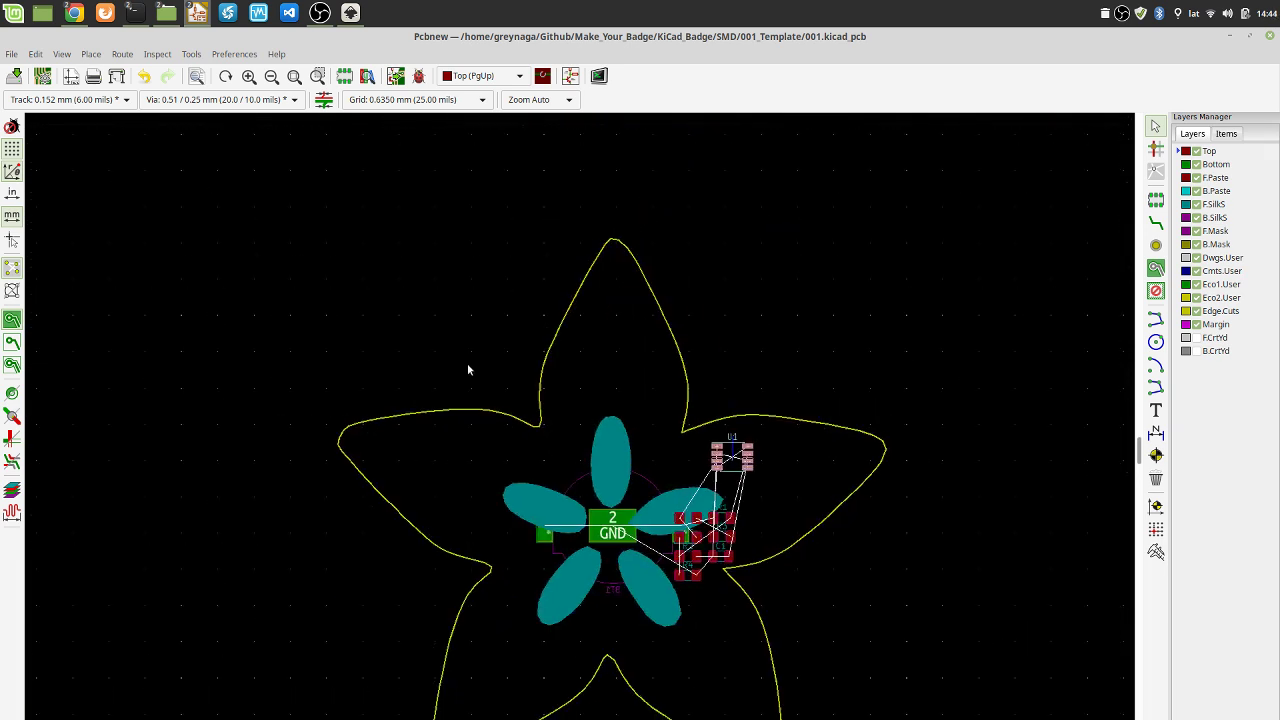
scroll(580, 437, "up", 4)
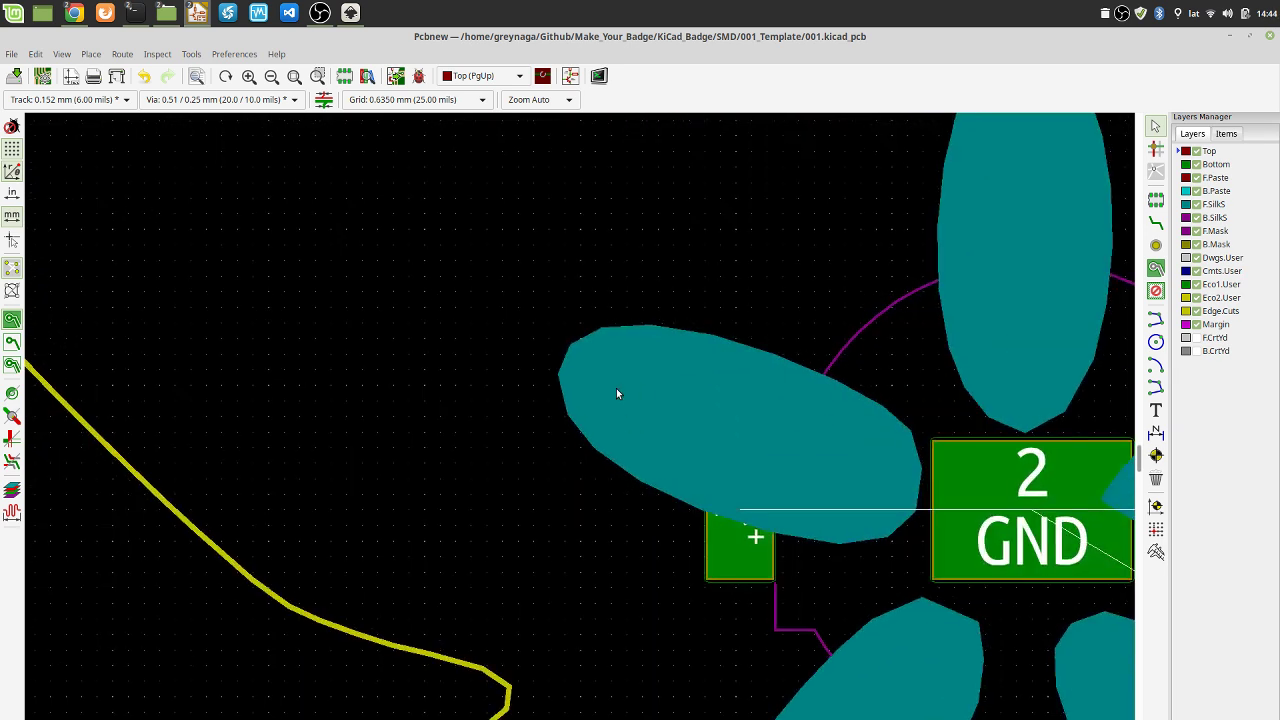
scroll(560, 340, "right", 2, "ctrl")
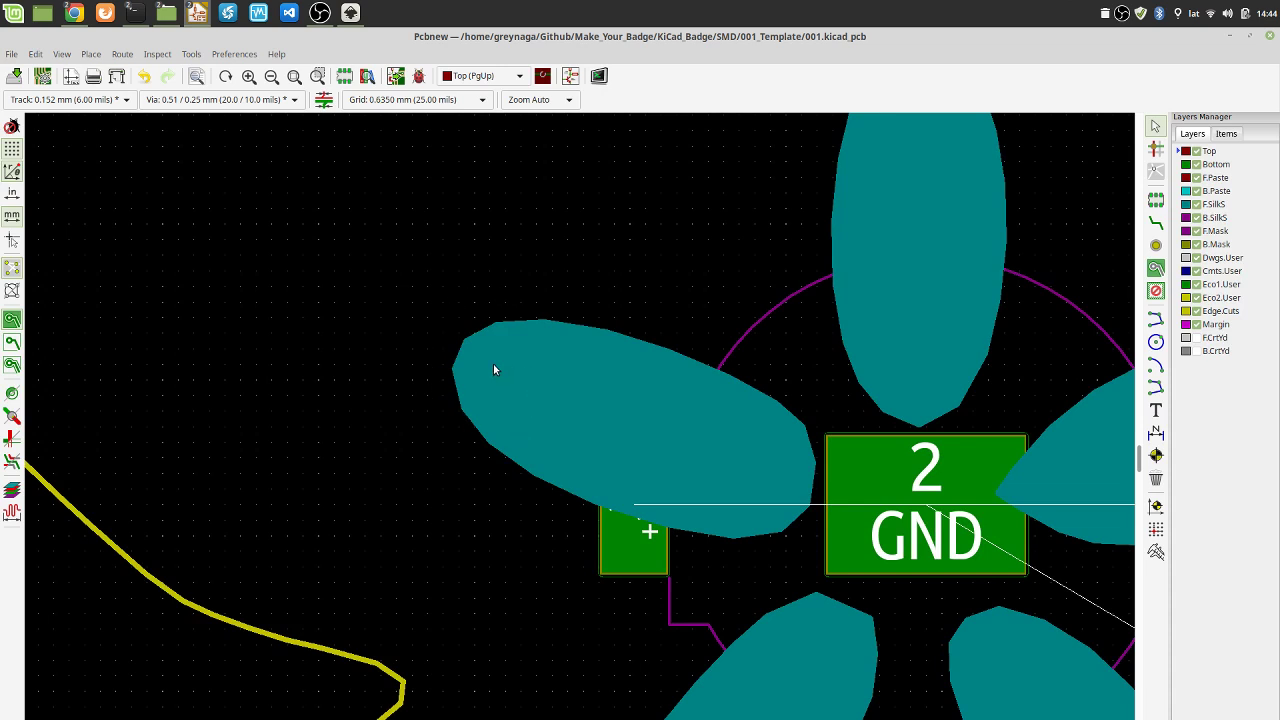
scroll(530, 400, "up", 2)
scroll(575, 437, "down", 1)
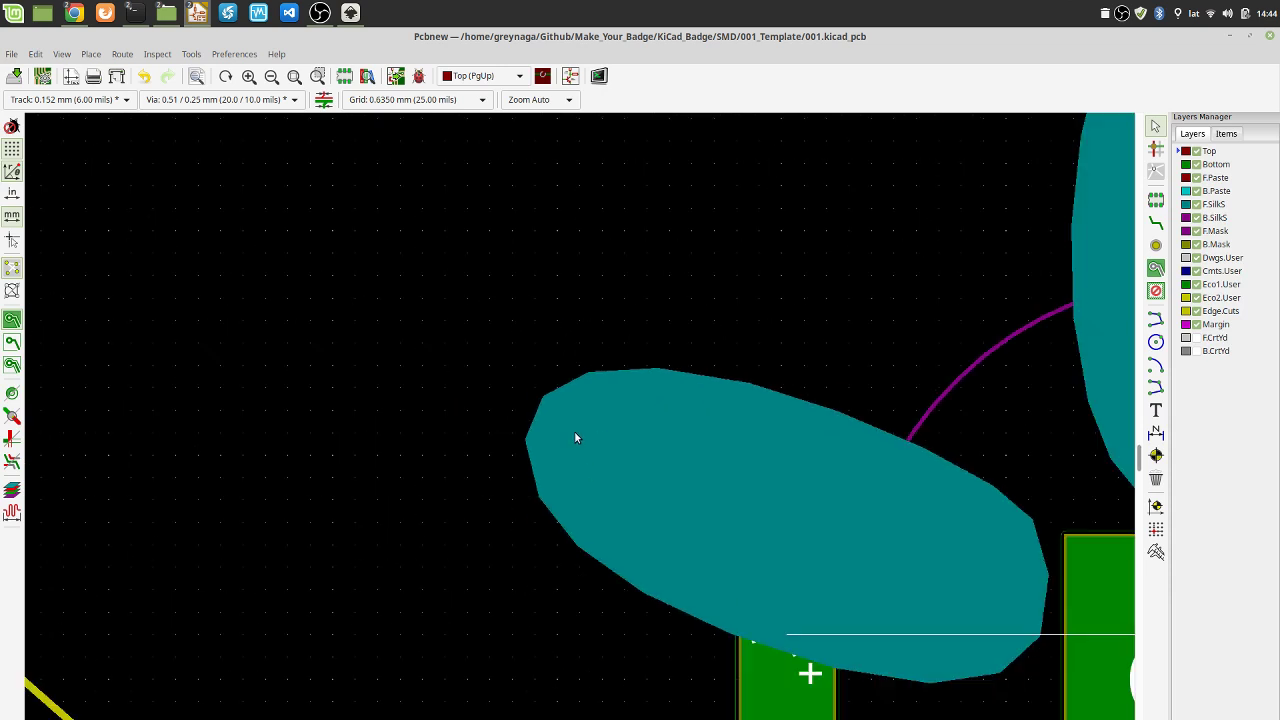
scroll(575, 437, "down", 5)
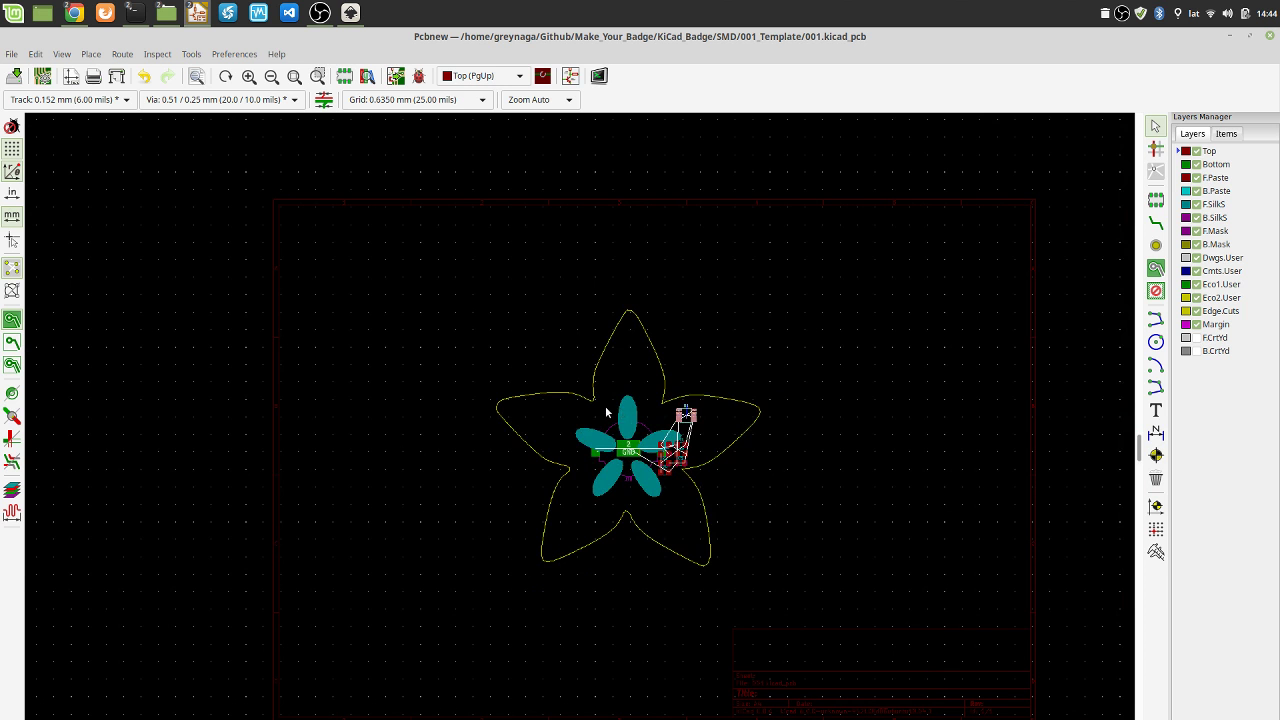
Undo the placement changes to BT1 and U1, and delete all footprints from the board
key("ctrl+z")
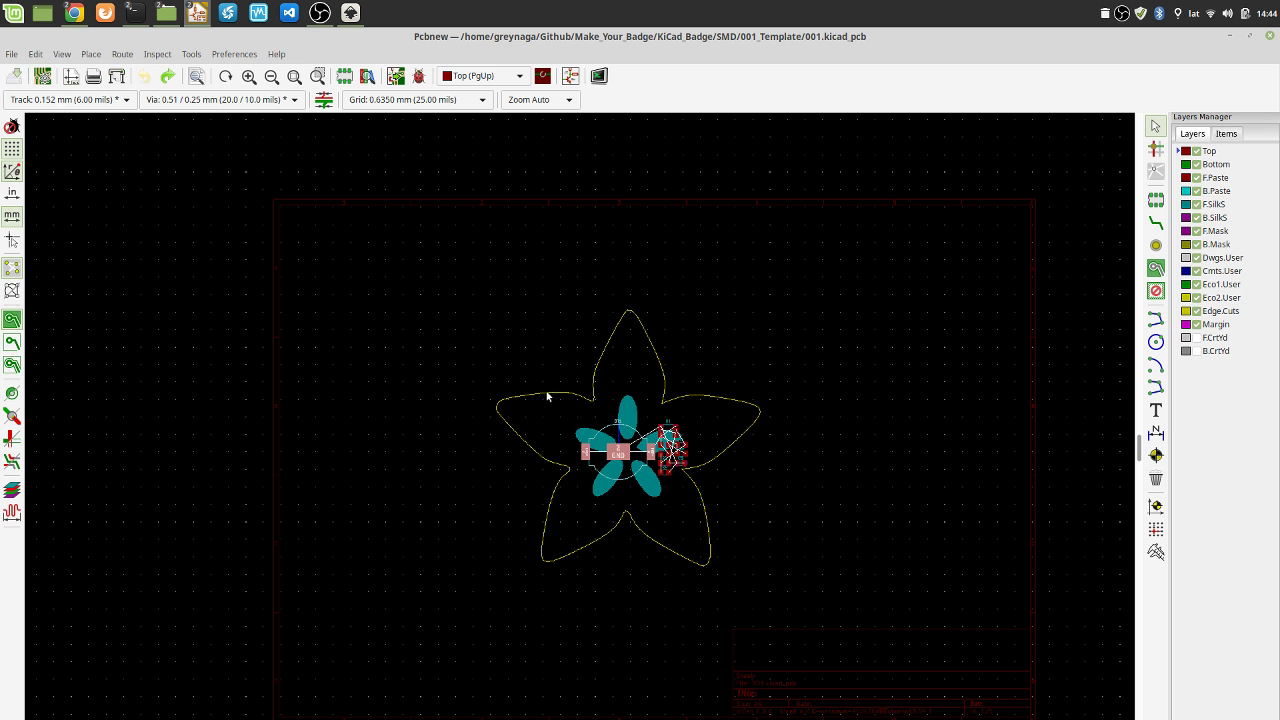
left_click_drag(429, 279, 806, 595)
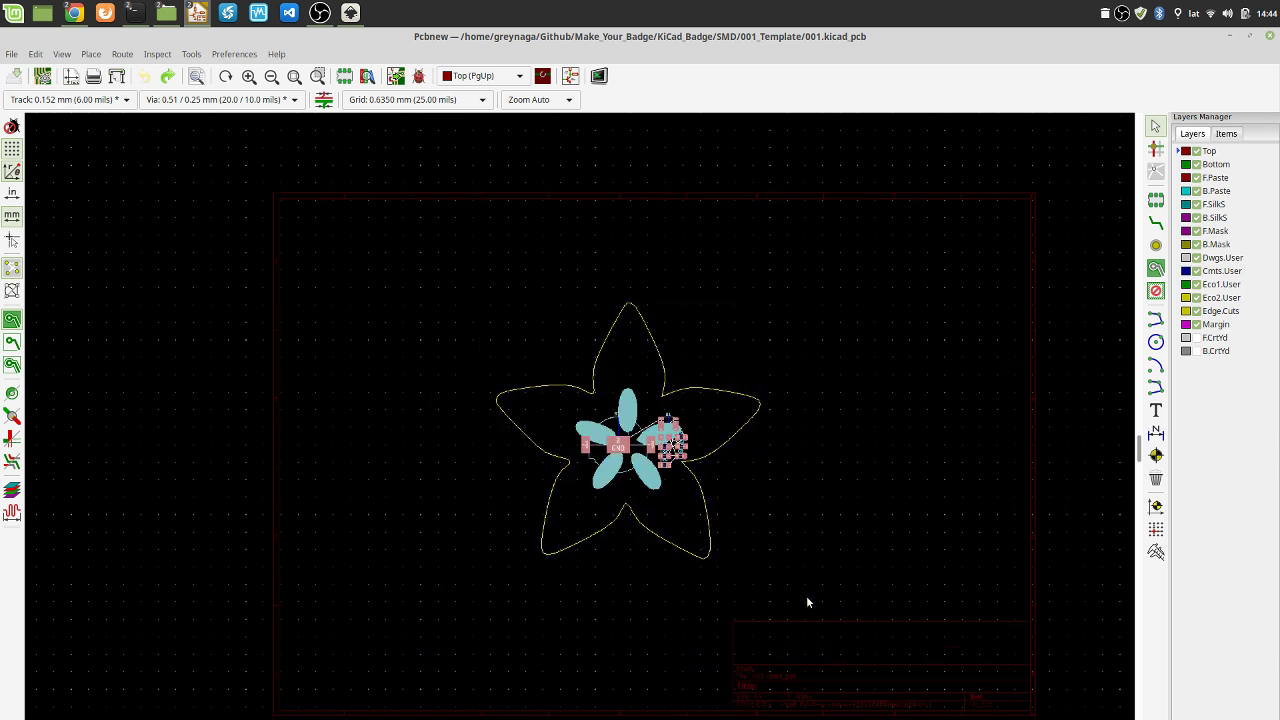
key("Delete")
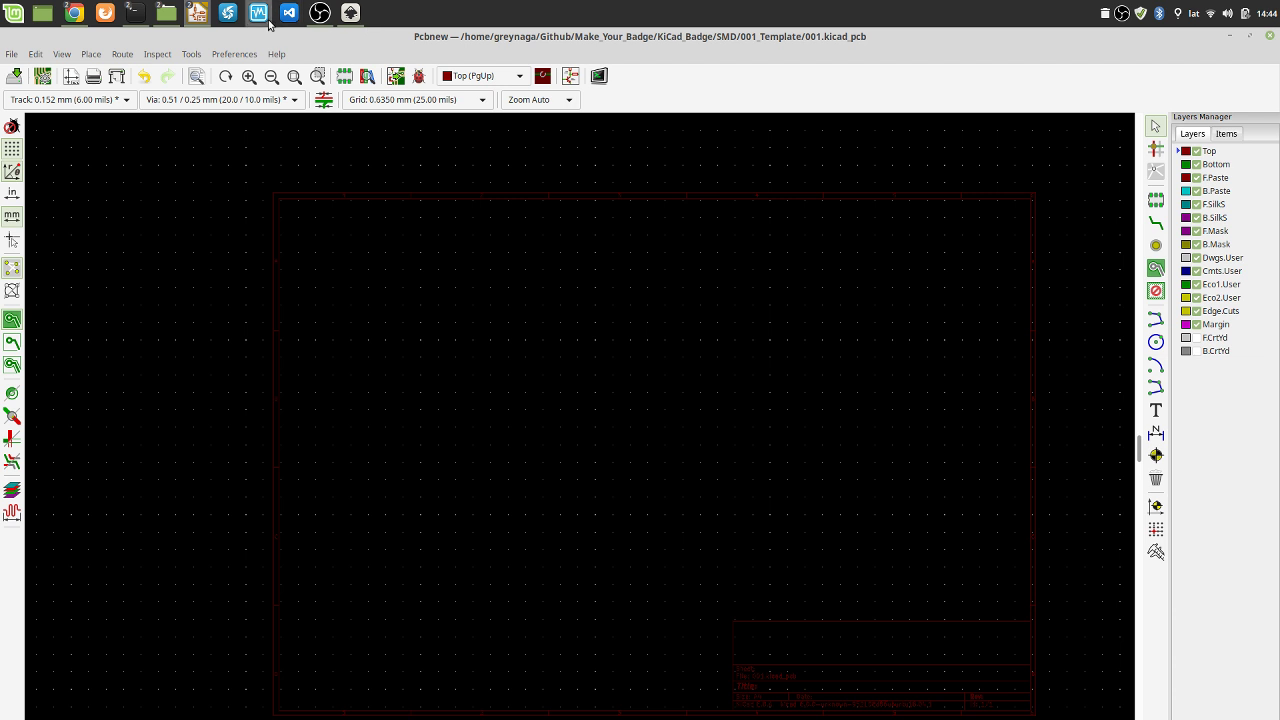
In Inkscape, insert new nodes twice into all segments of the Edge.Cuts flower outline and save drawing.svg
left_click(350, 12)
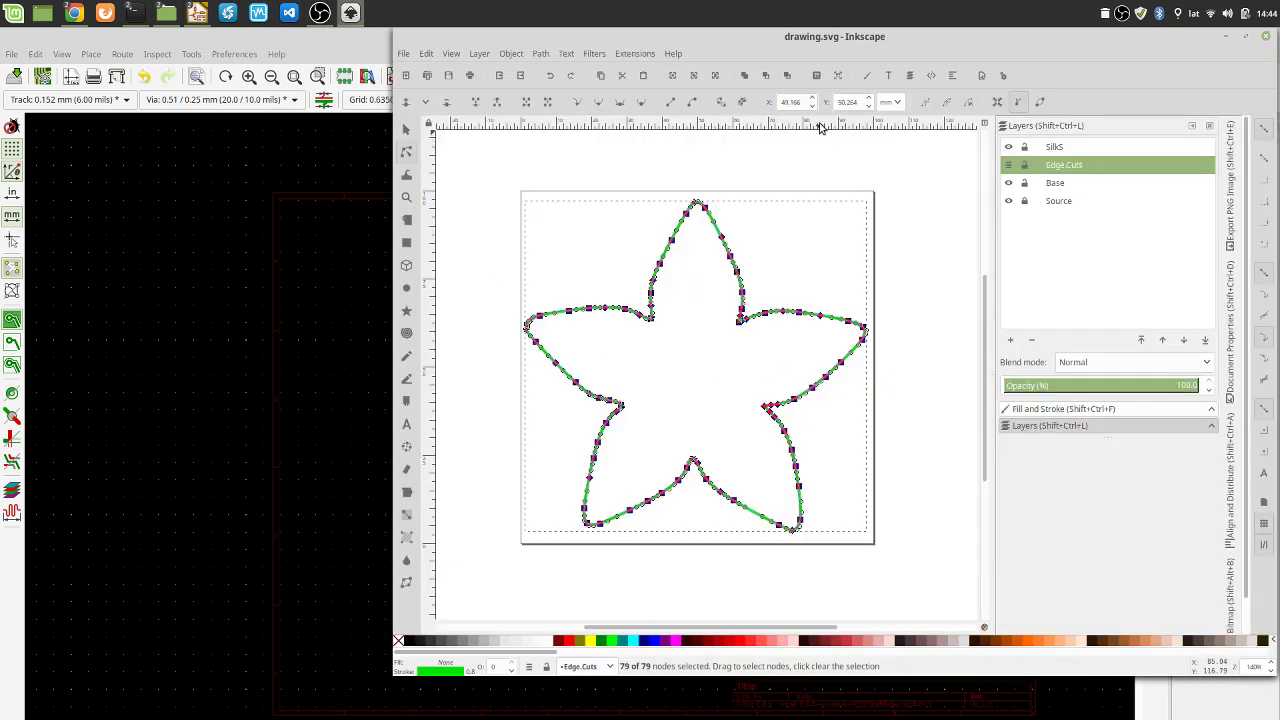
left_click_drag(716, 48, 512, 48)
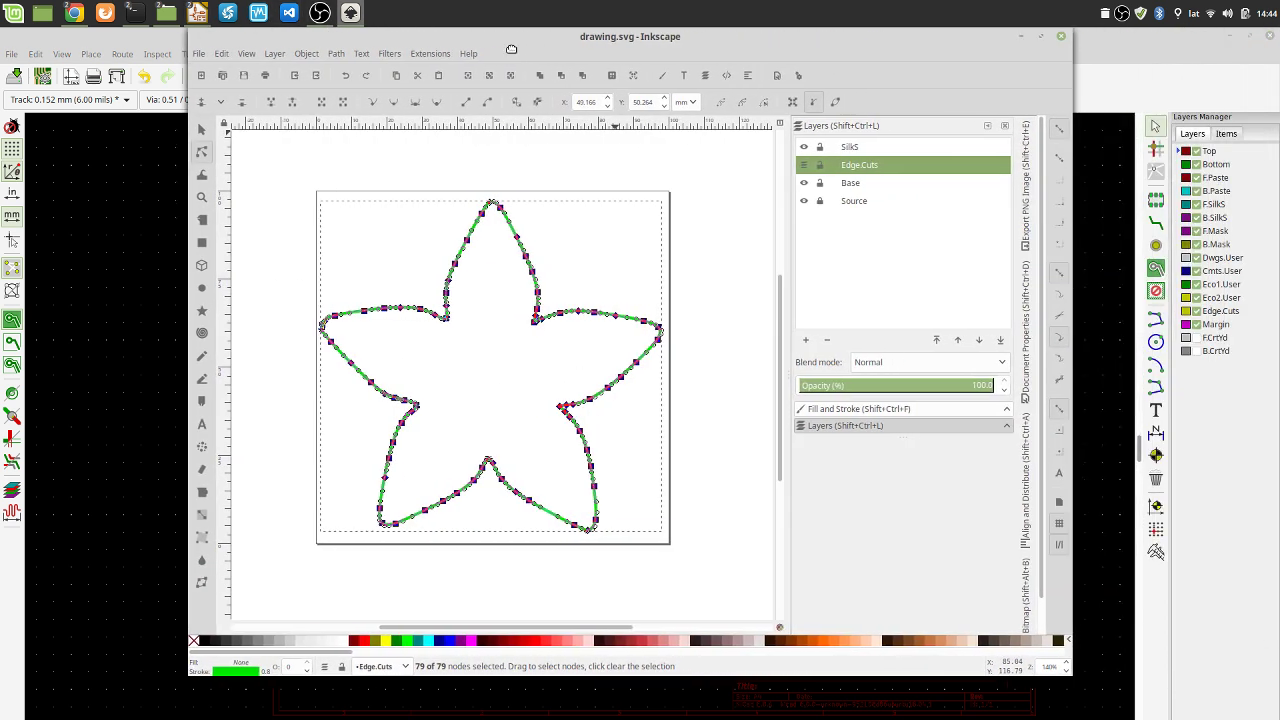
left_click(244, 76)
left_click(288, 168)
left_click_drag(294, 148, 690, 548)
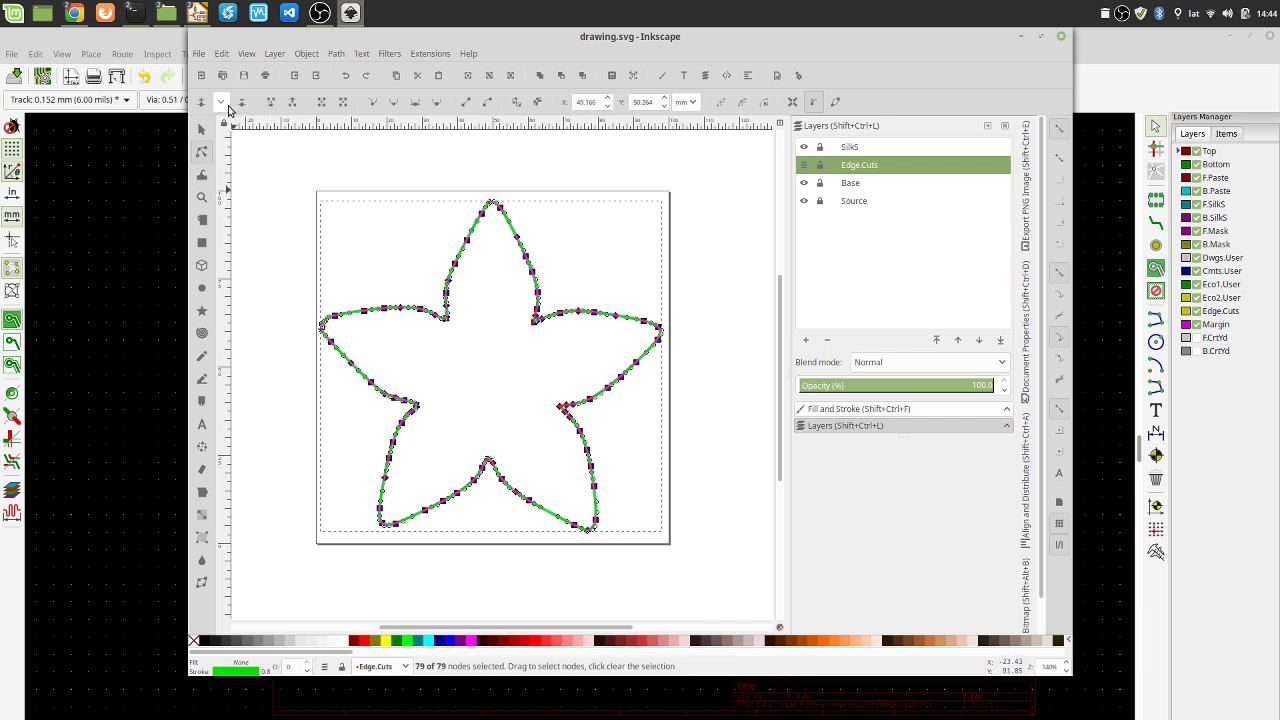
left_click(203, 104)
left_click(203, 104)
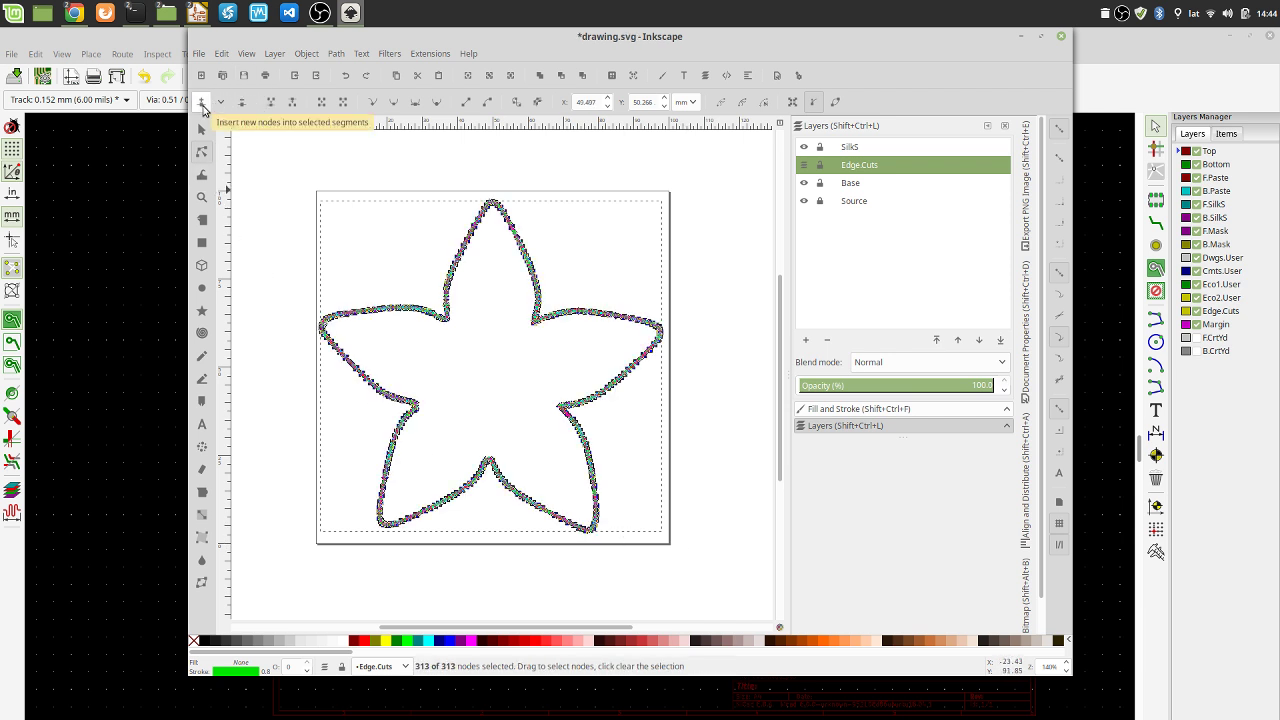
left_click(243, 75)
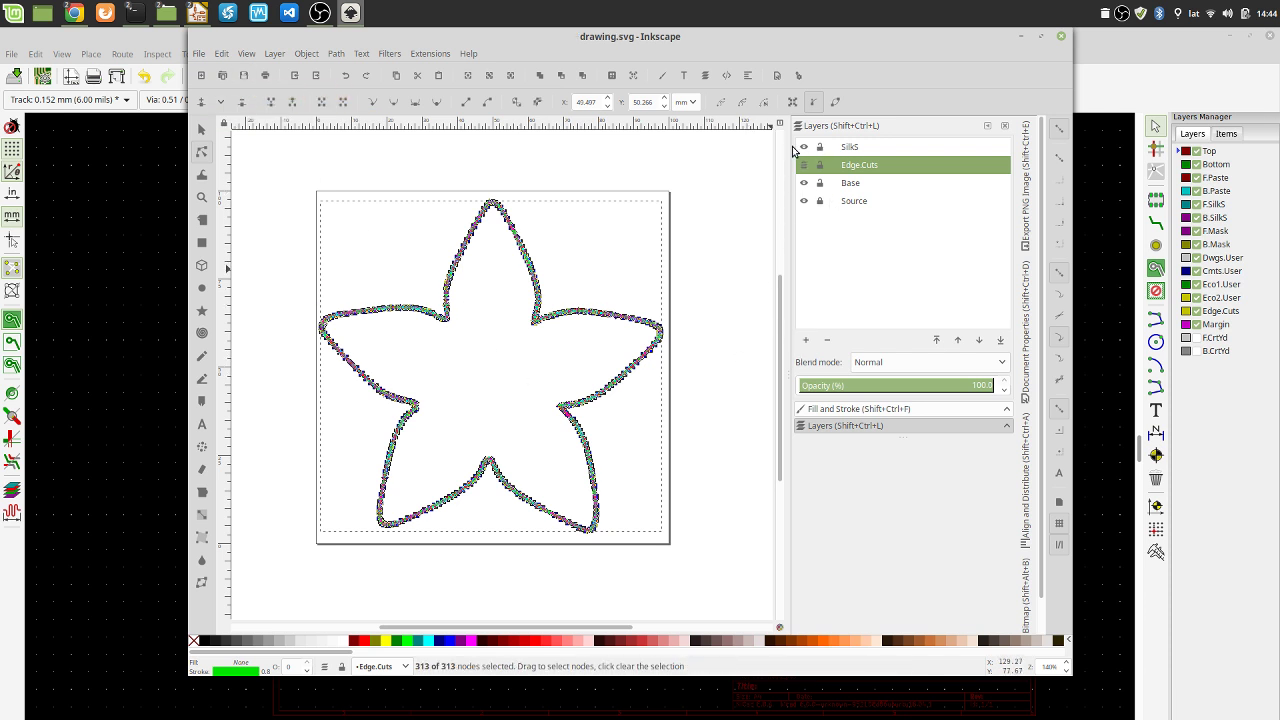
Hide the Edge.Cuts layer, show the SilkS layer and clear the outline selection
left_click(803, 165)
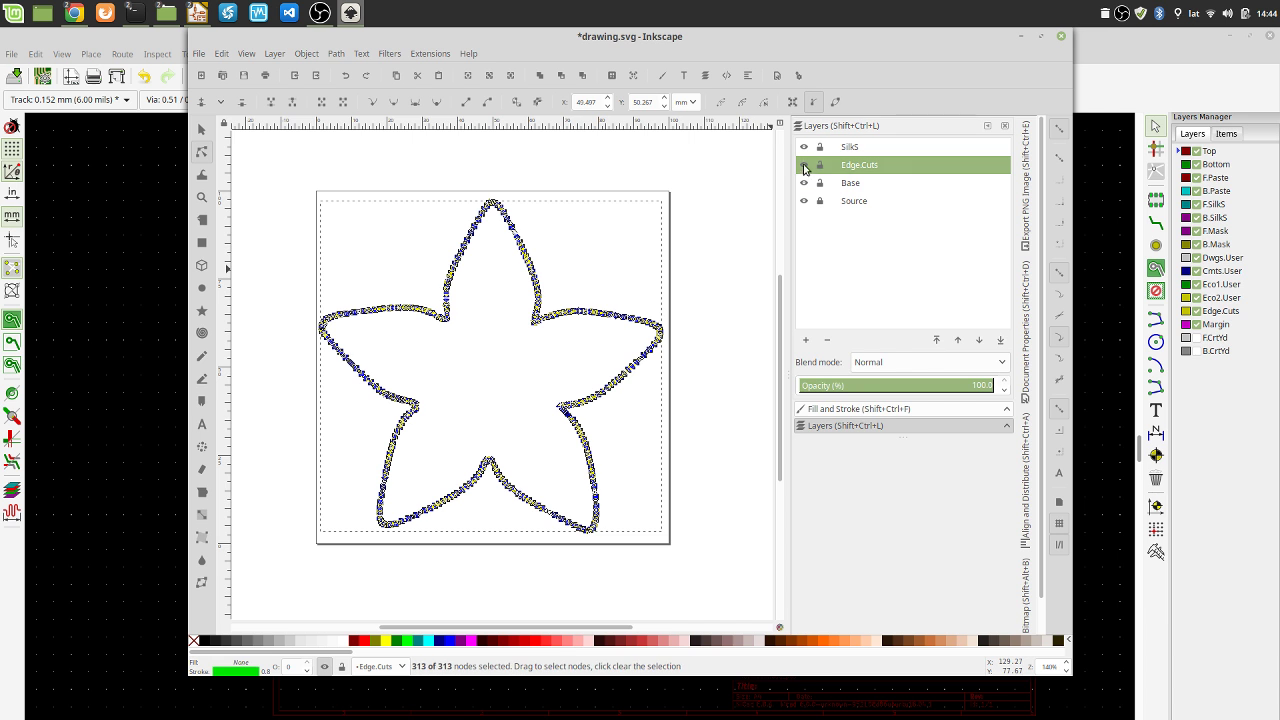
left_click(804, 147)
left_click(680, 266)
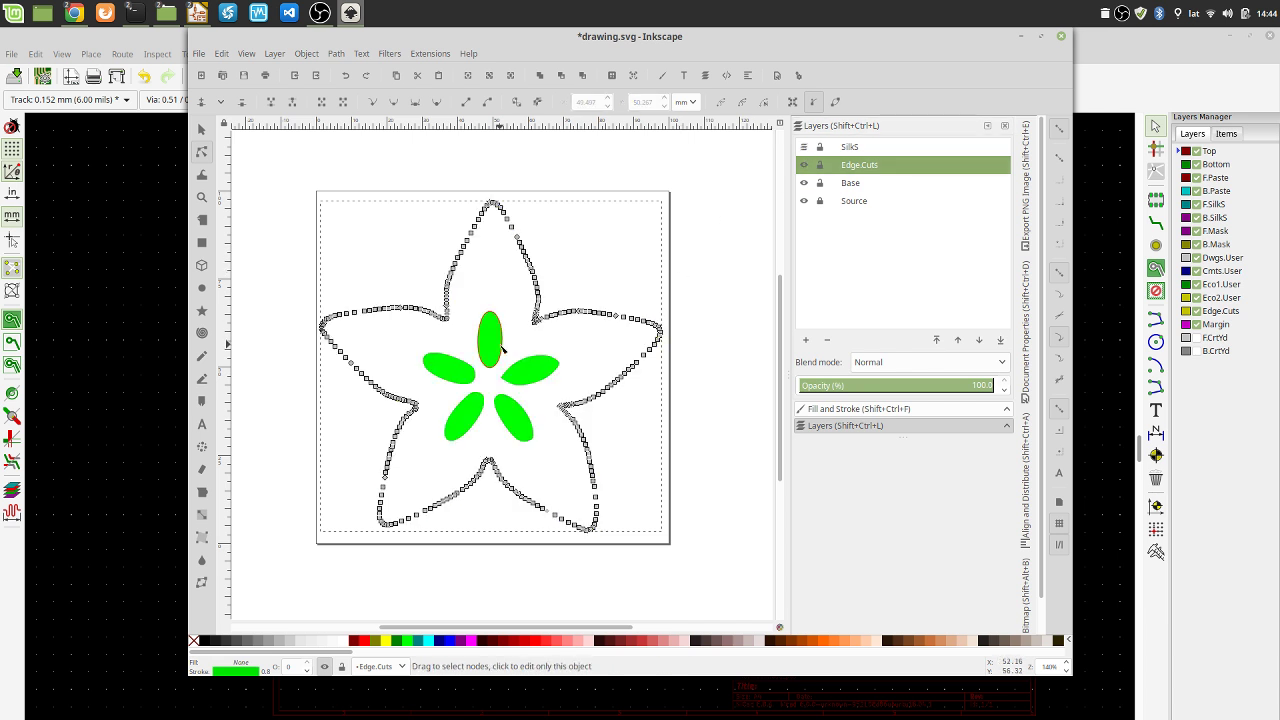
key("Escape")
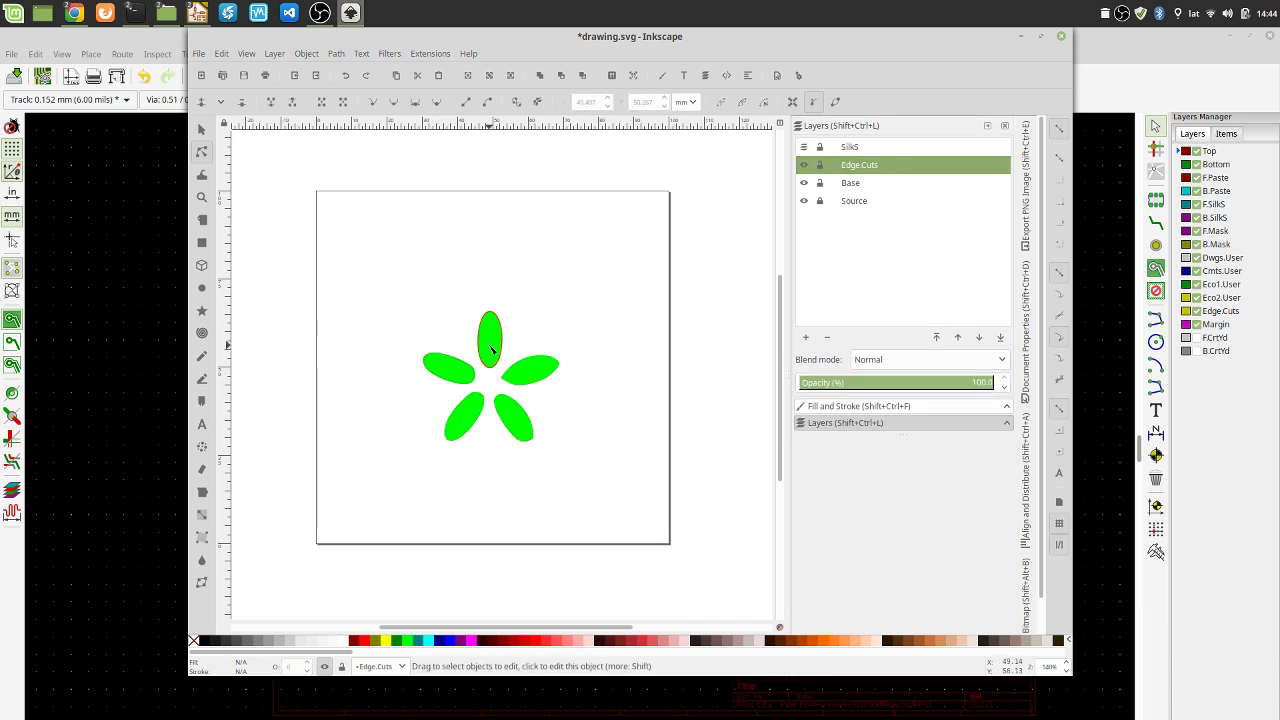
Insert new nodes three times into all segments of the top petal on the SilkS layer
left_click(491, 348)
scroll(494, 350, "up", 2, "ctrl")
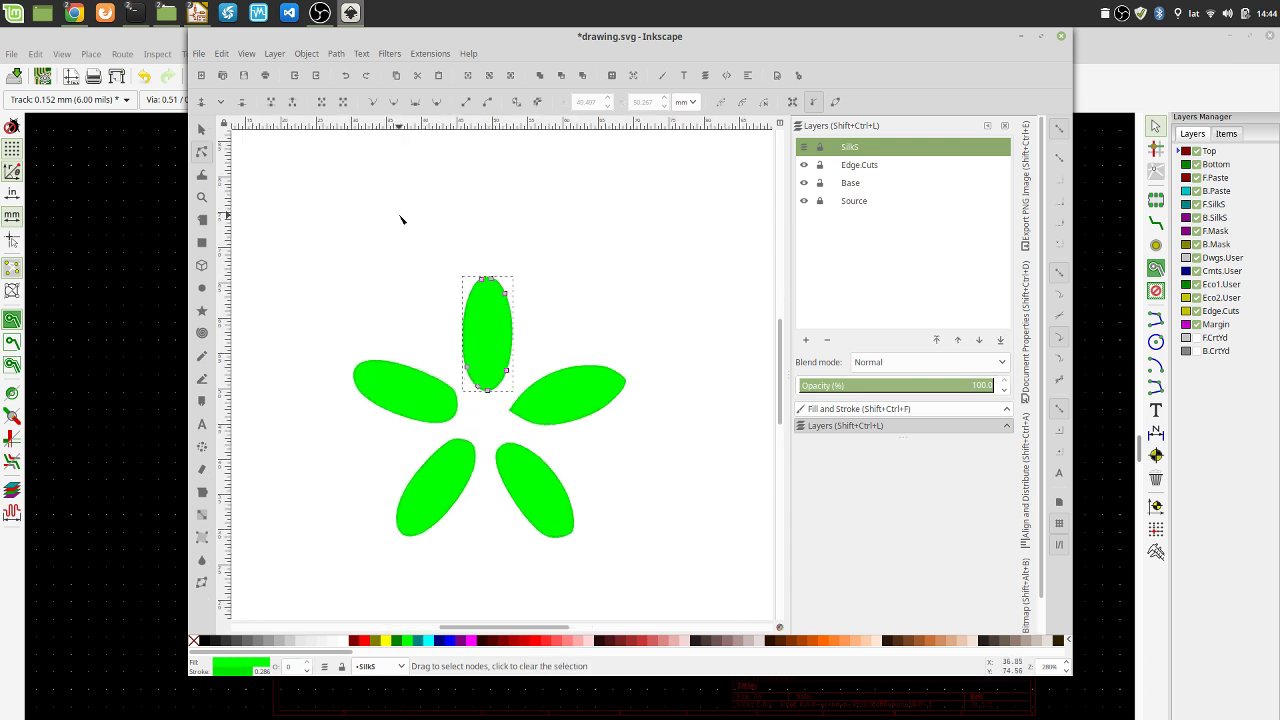
left_click_drag(400, 215, 536, 419)
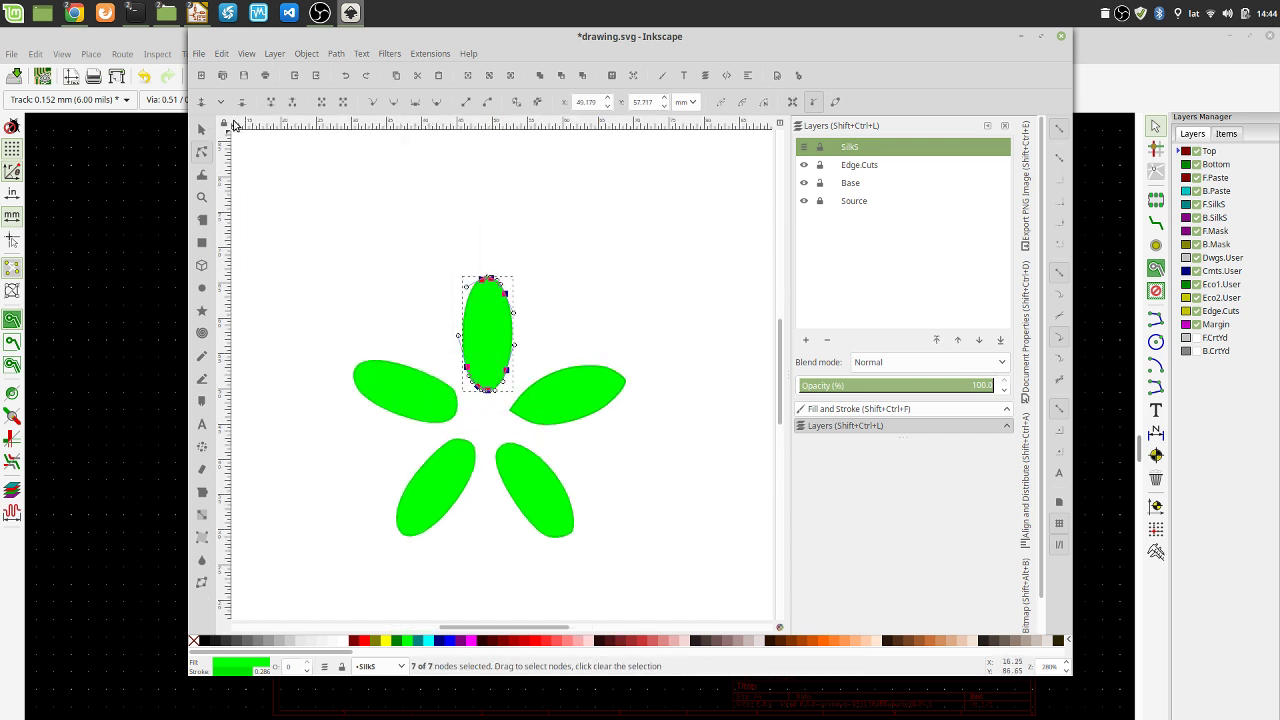
left_click(203, 103)
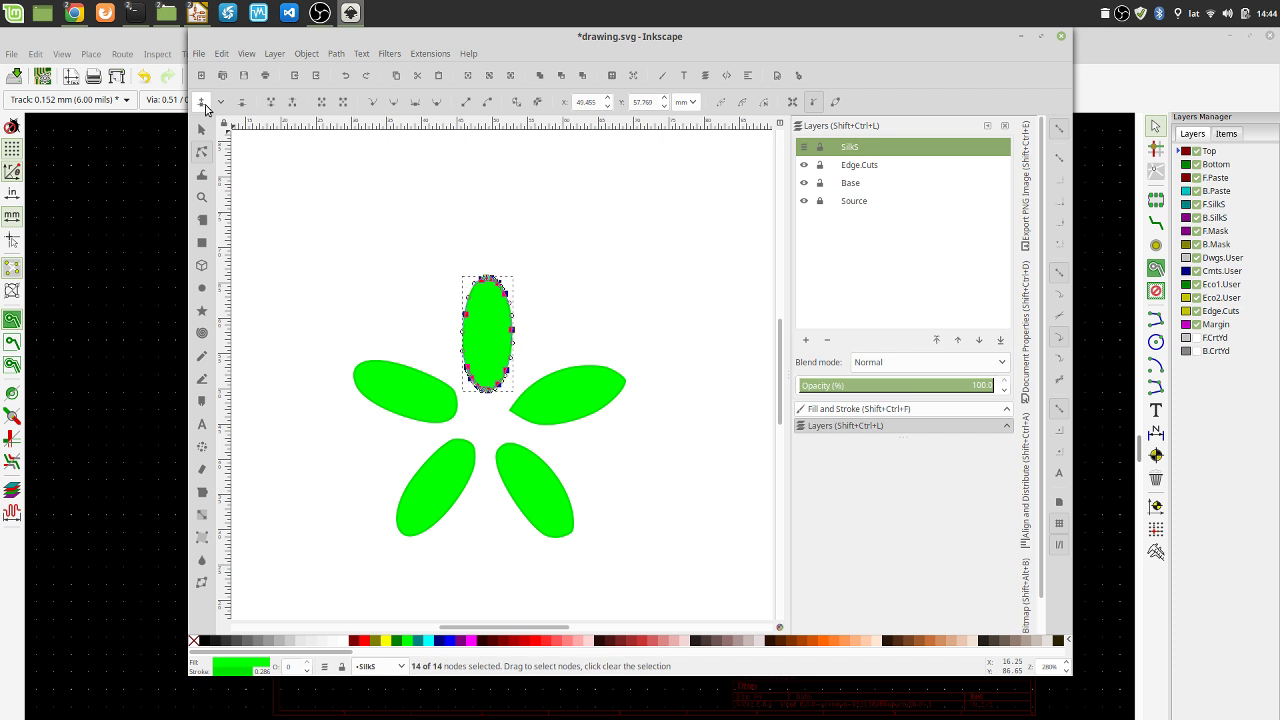
left_click(203, 103)
left_click(203, 103)
Insert new nodes three times into all segments of the upper-left petal on the SilkS layer
left_click(394, 410)
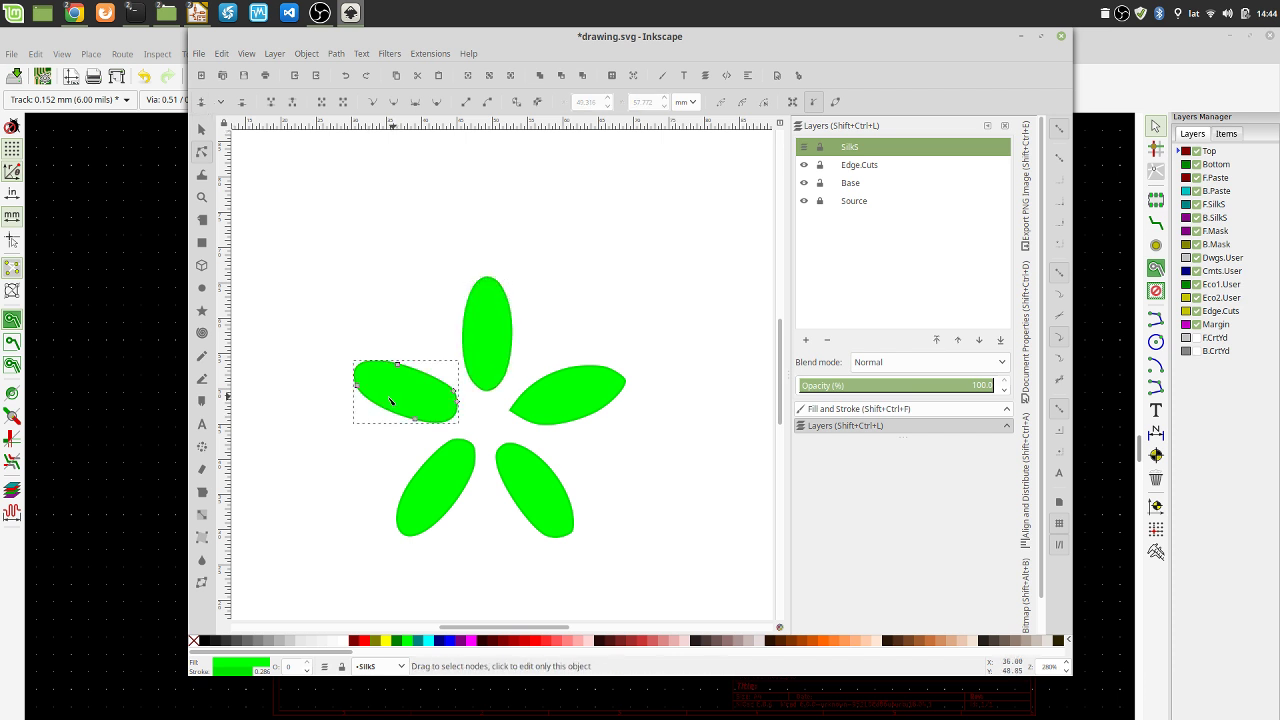
left_click_drag(313, 320, 484, 456)
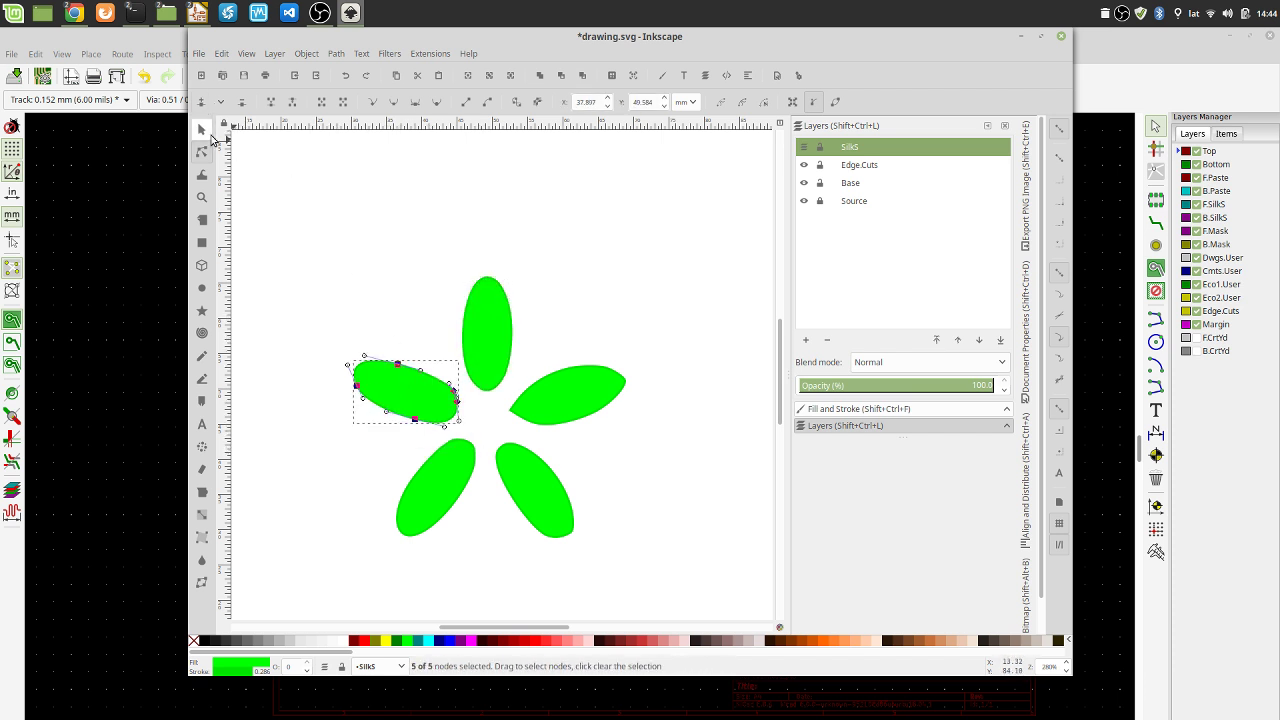
left_click(203, 103)
left_click(203, 103)
left_click(203, 103)
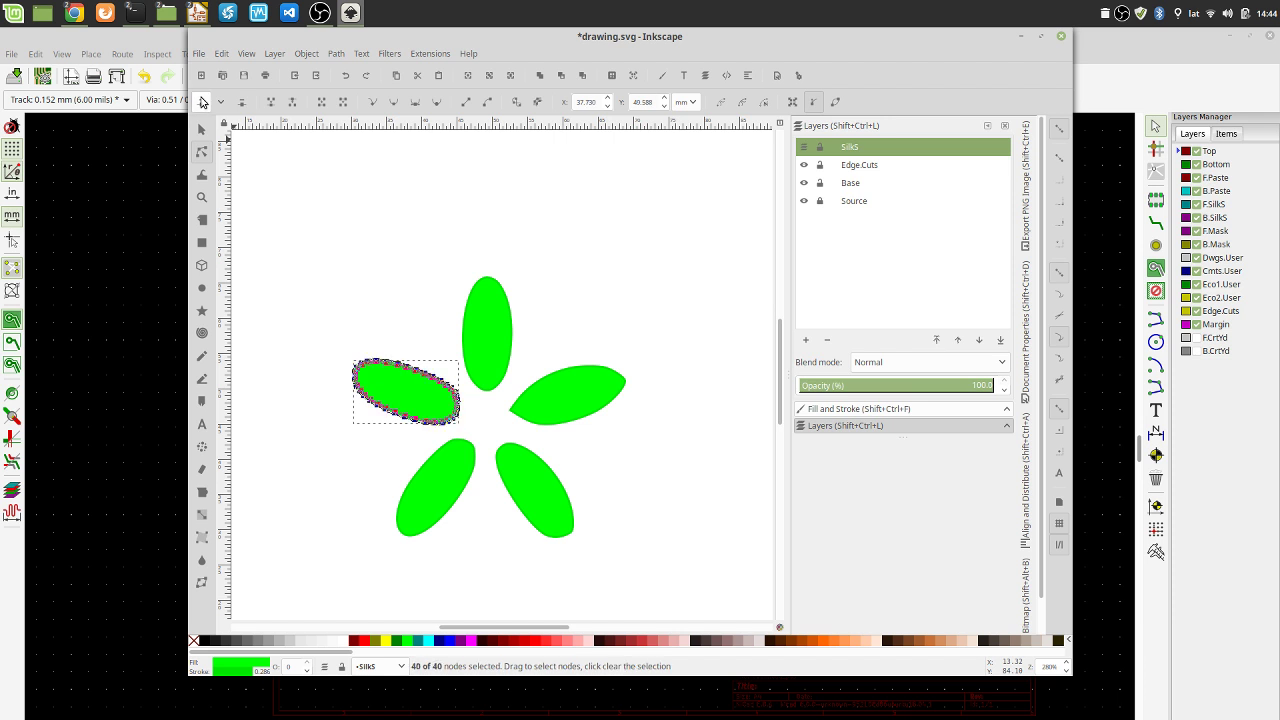
Insert new nodes three times into all segments of the lower-left petal, closing the stray new document
left_click(451, 498)
left_click_drag(329, 399, 501, 556)
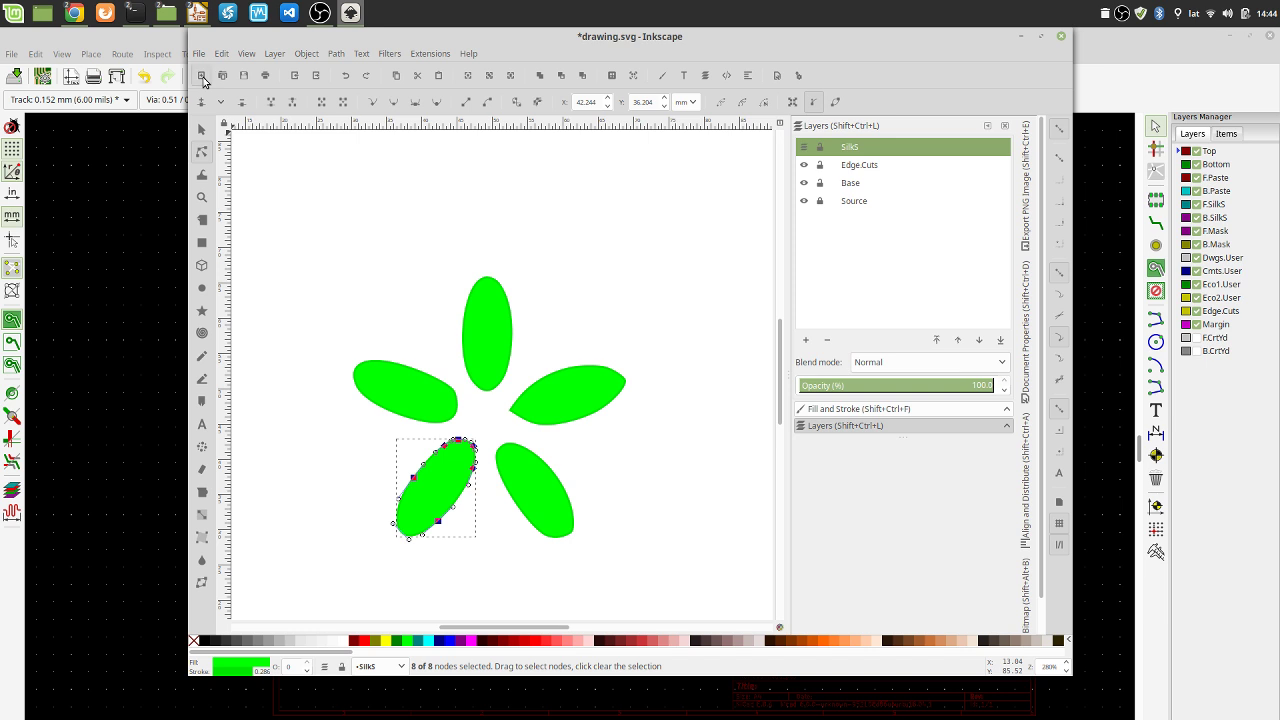
key("ctrl+n")
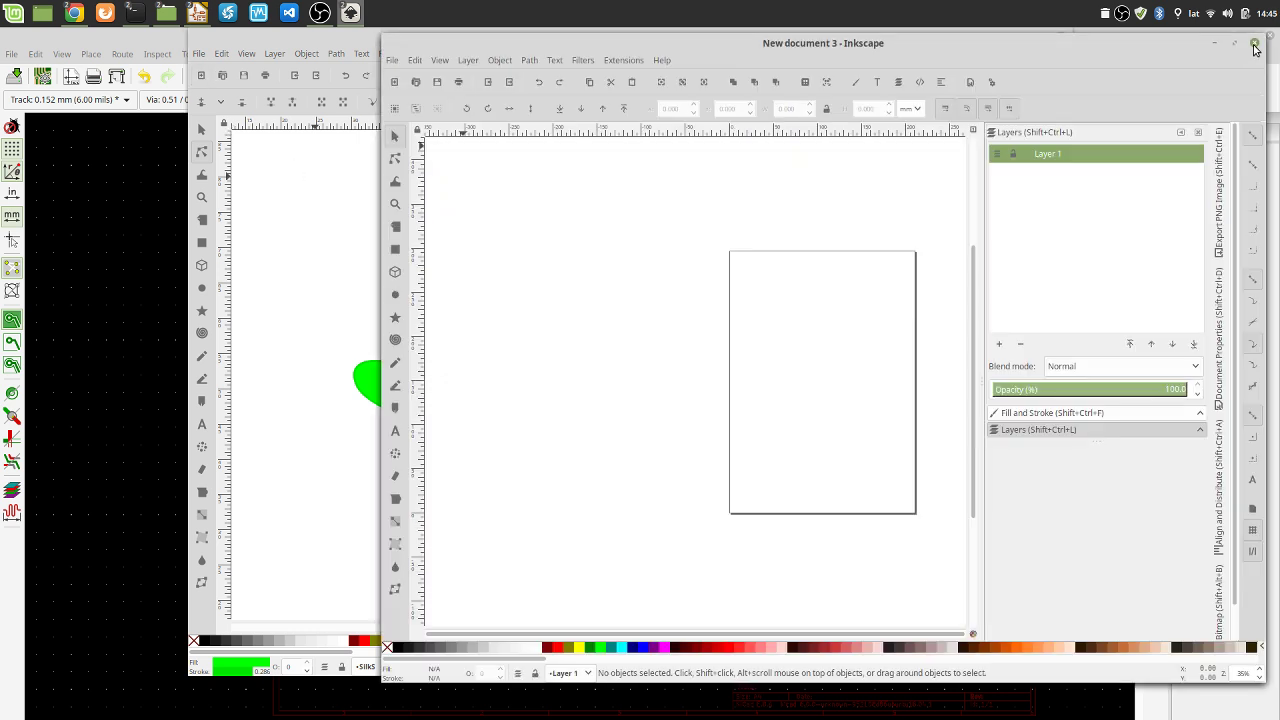
left_click(1256, 49)
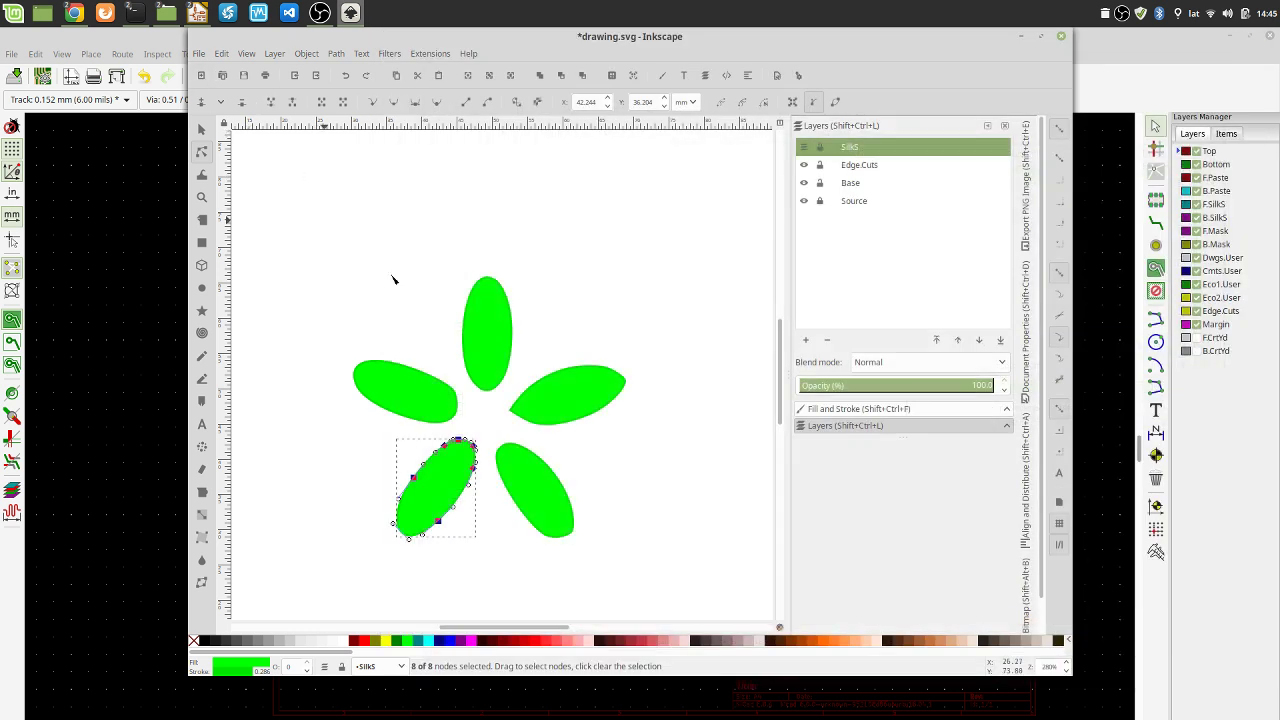
left_click(200, 104)
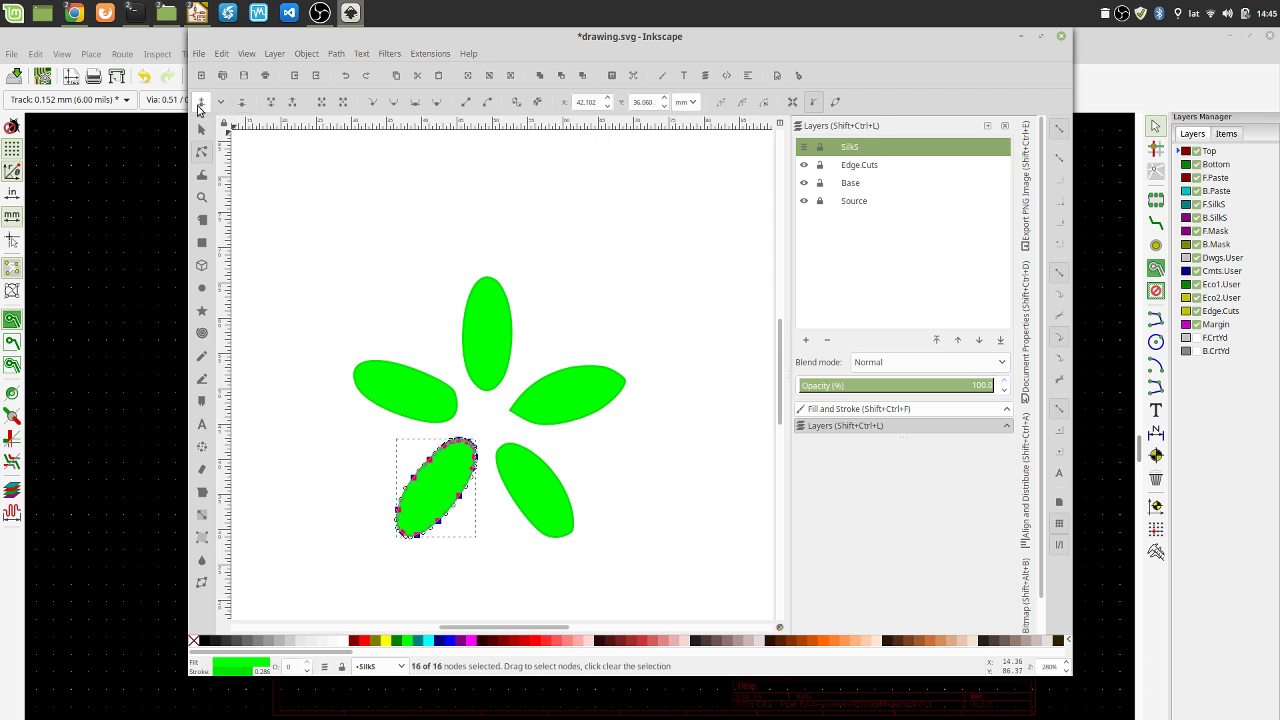
left_click(199, 105)
left_click(199, 105)
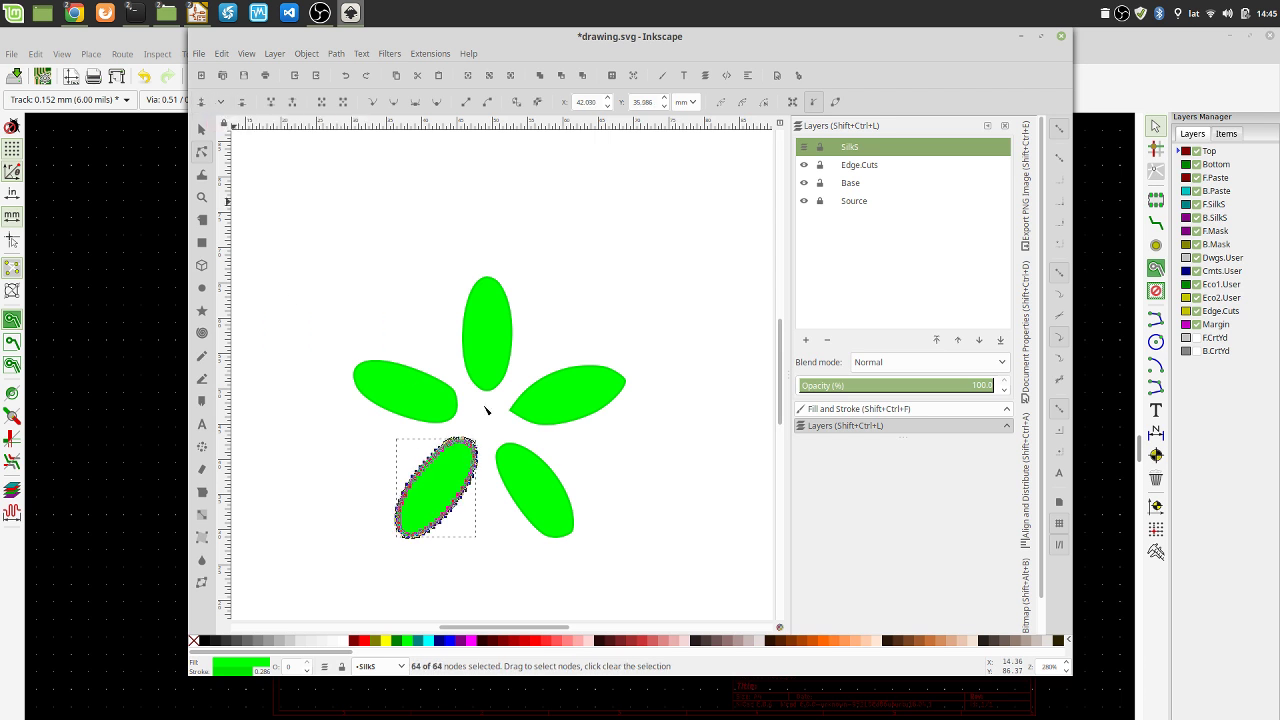
Insert new nodes three times into all segments of the lower-right petal
left_click(549, 518)
left_click_drag(620, 574, 470, 436)
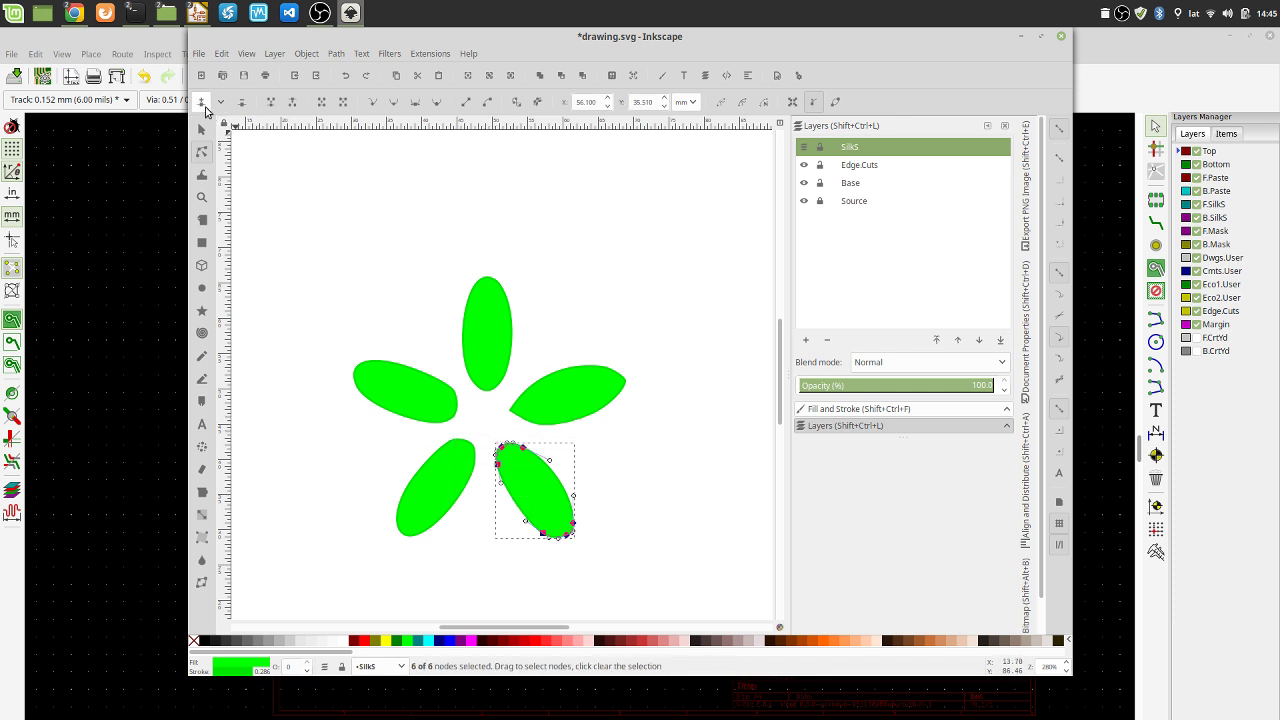
left_click(205, 108)
left_click(205, 108)
left_click(205, 108)
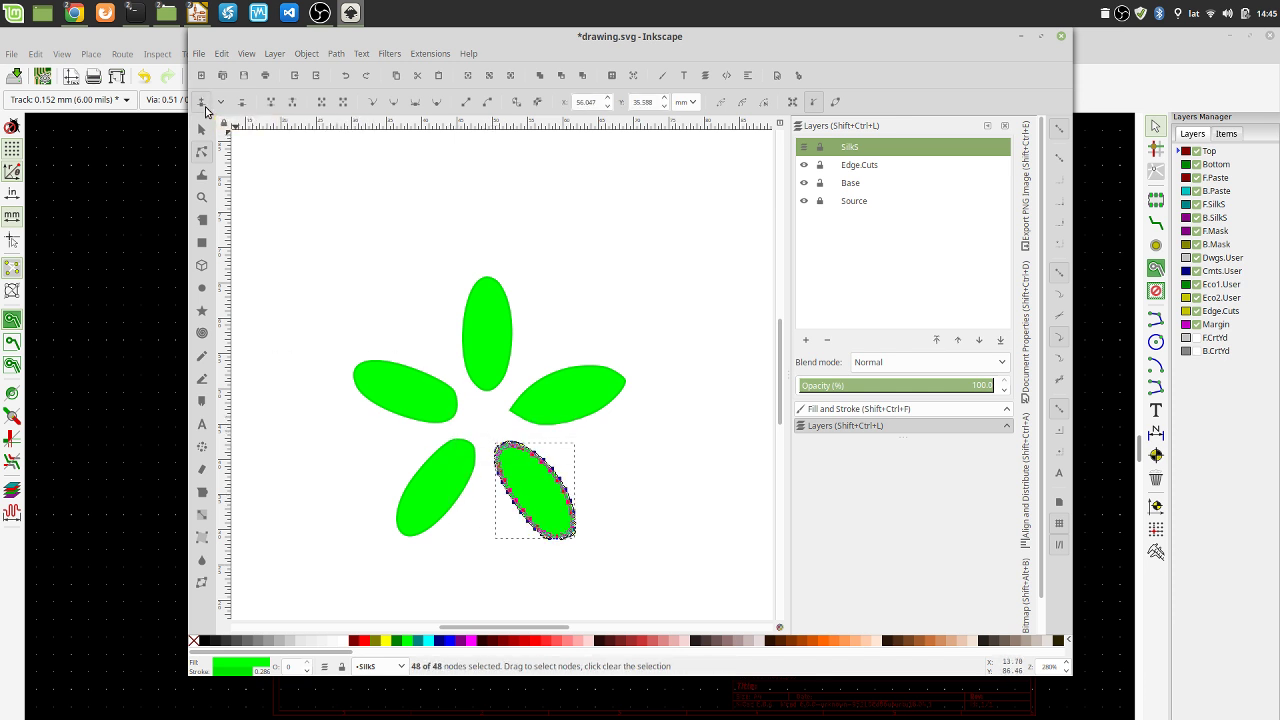
Insert new nodes three times into all segments of the upper-right petal and save drawing.svg
left_click(591, 378)
left_click_drag(703, 483, 486, 347)
left_click(201, 106)
left_click(201, 106)
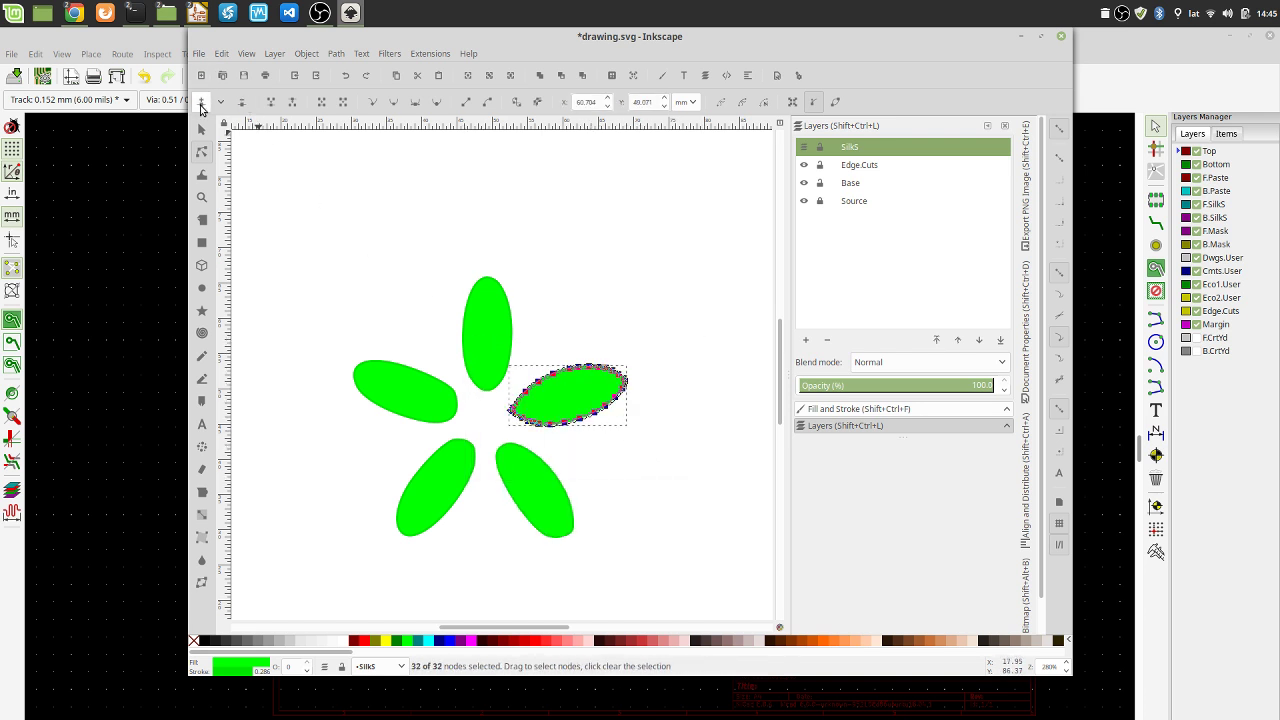
left_click(201, 106)
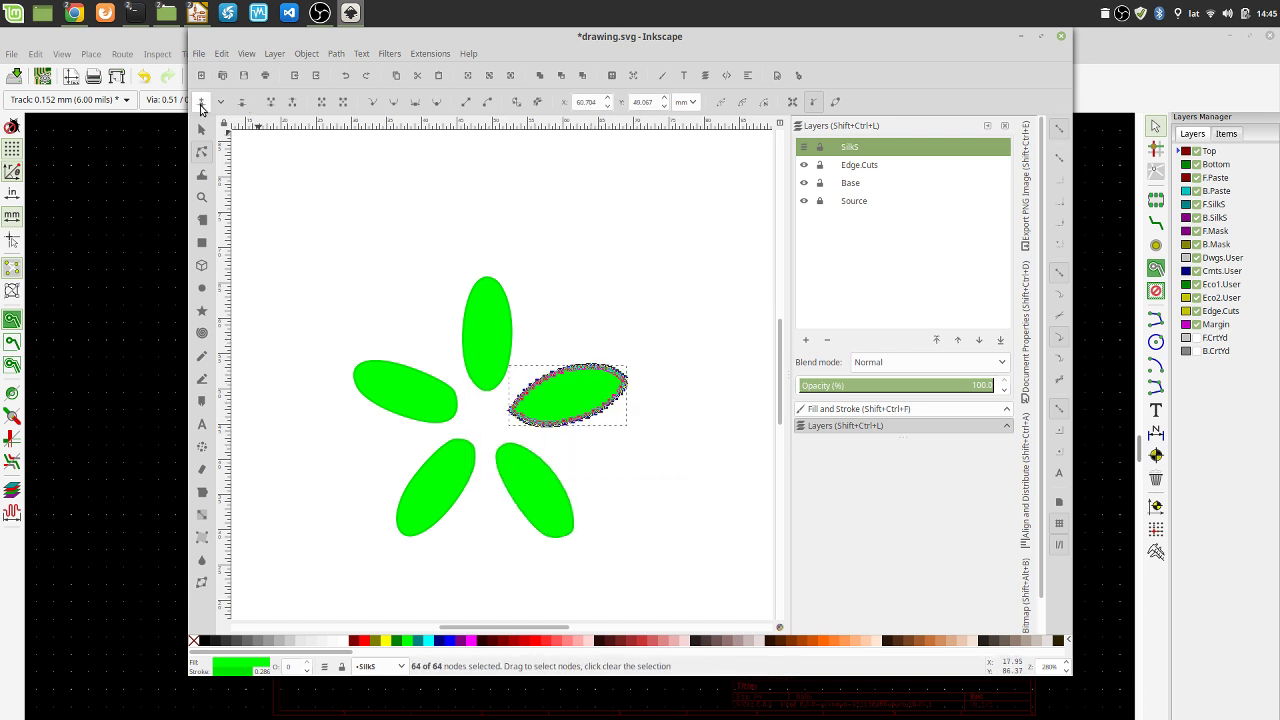
left_click(263, 77)
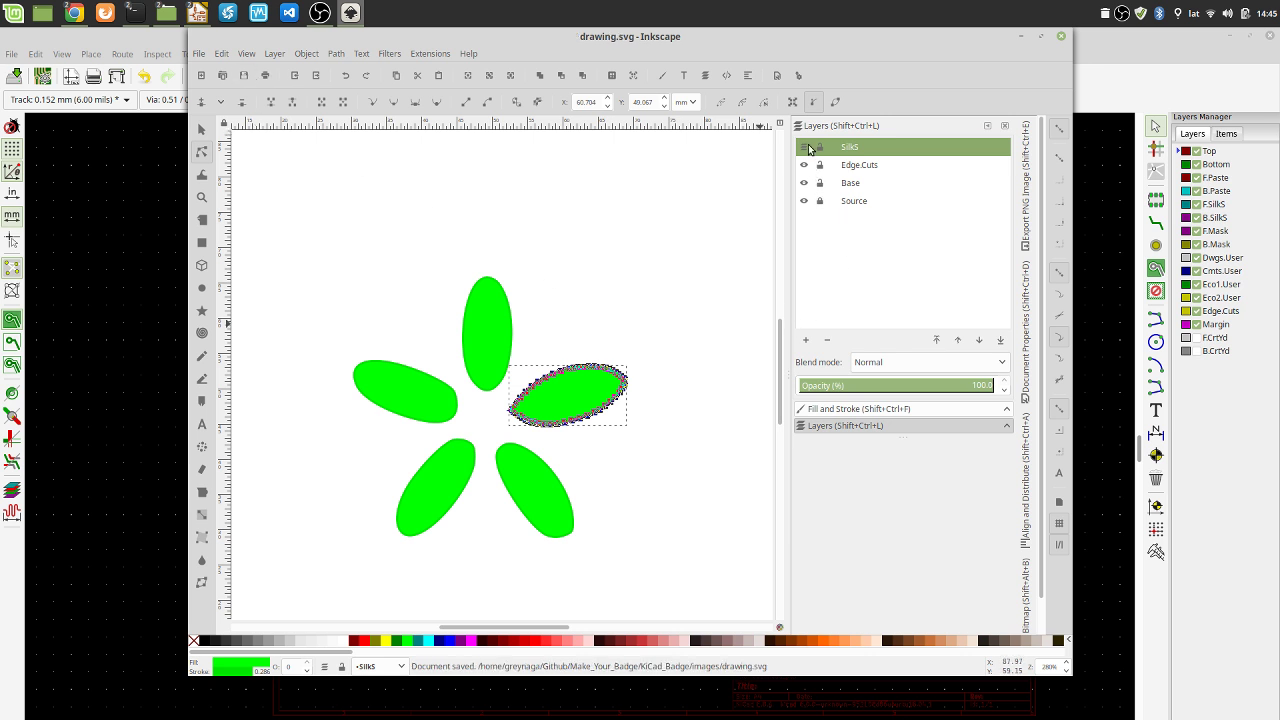
Make the Edge.Cuts layer visible together with the SilkS layer
left_click(806, 147)
left_click(805, 165)
left_click(804, 147)
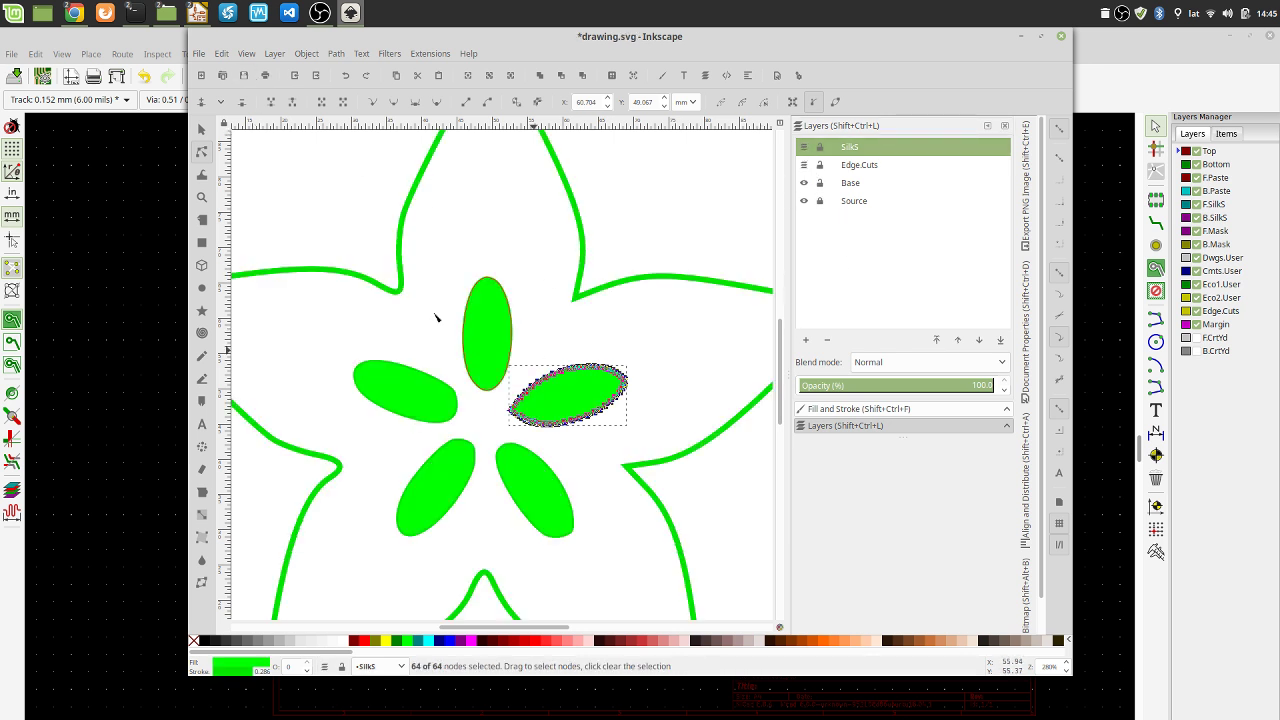
Fill all five SilkS petals with Olive (#808000) and save drawing.svg
left_click(377, 641)
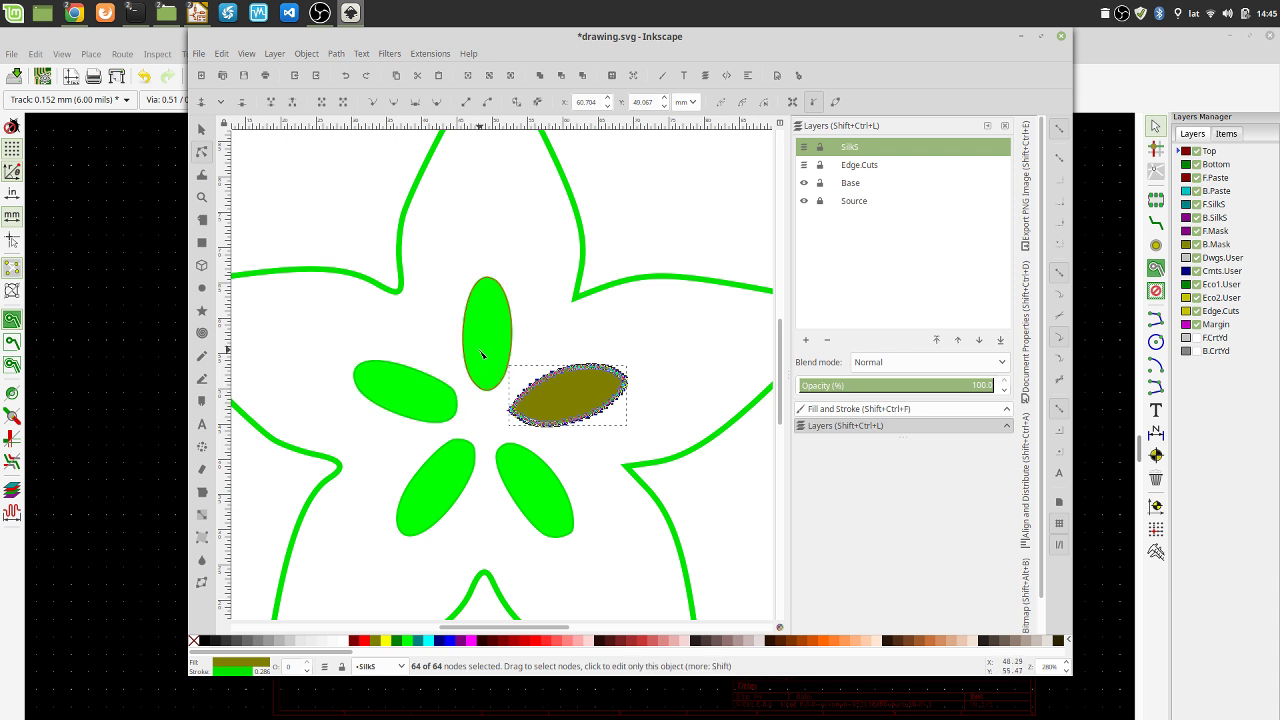
left_click(201, 129)
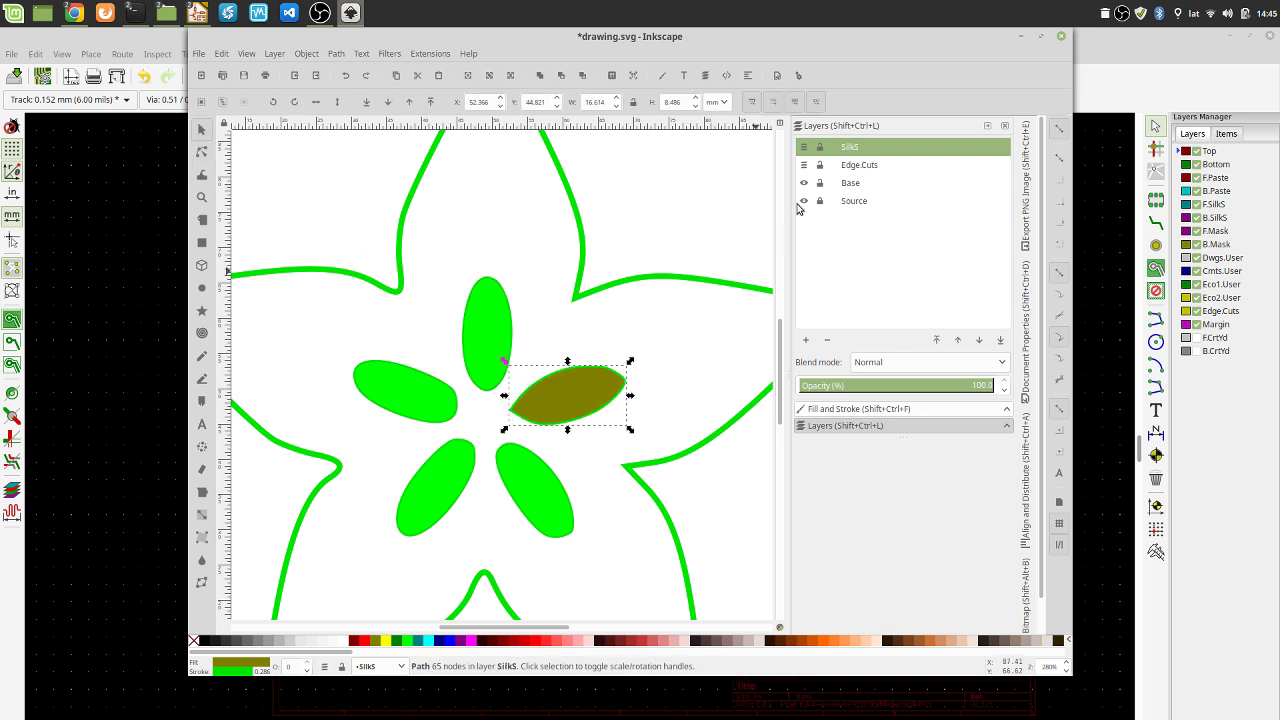
left_click(489, 333, "shift")
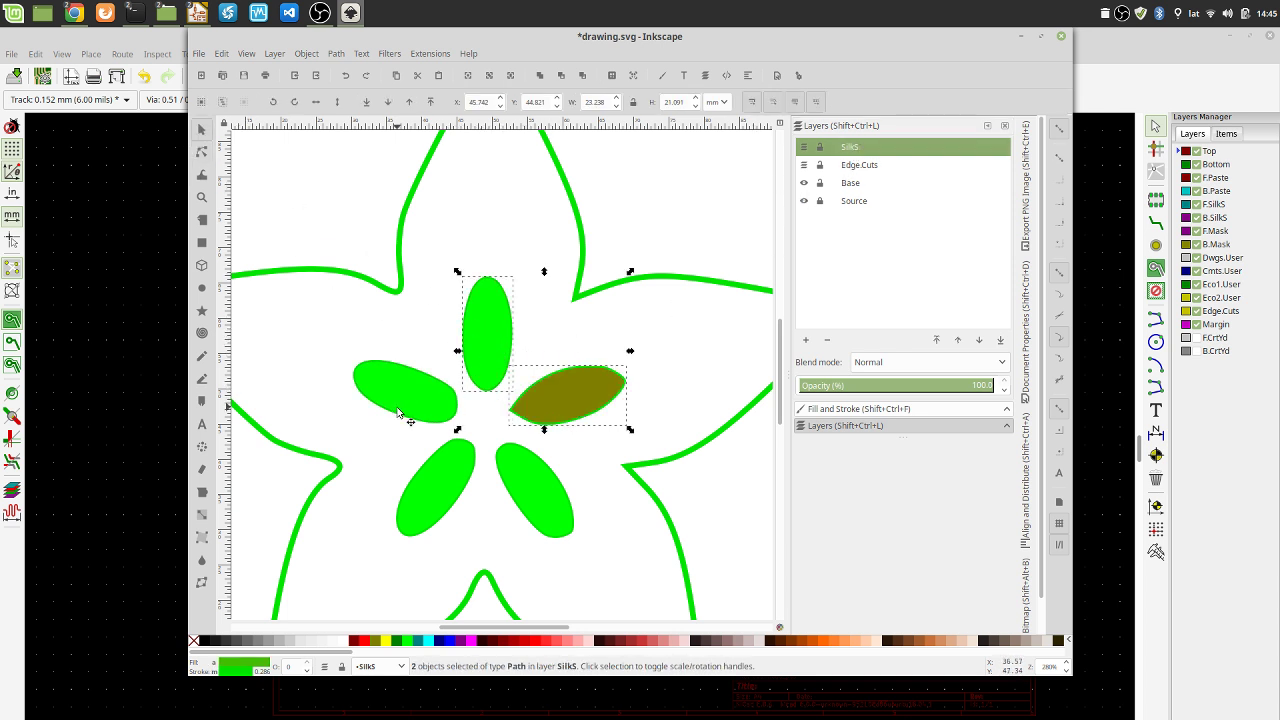
left_click(400, 390, "shift")
left_click(436, 479, "shift")
left_click(546, 487, "shift")
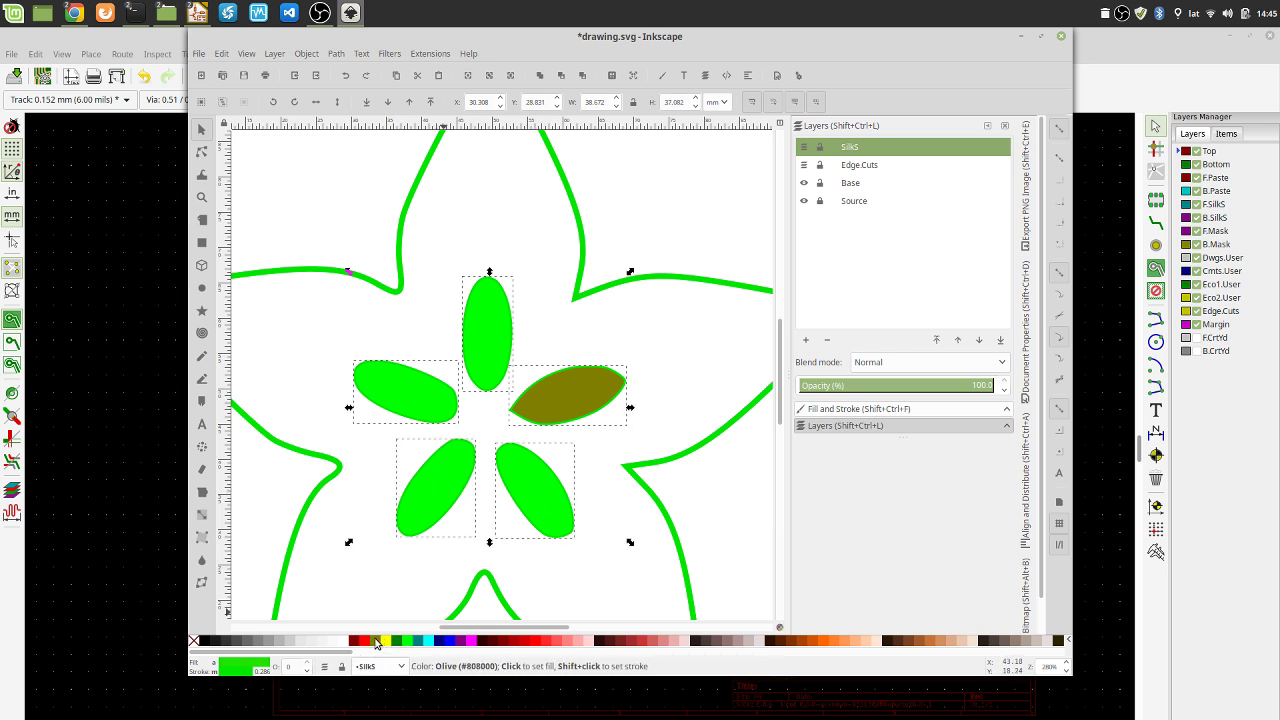
left_click(377, 642)
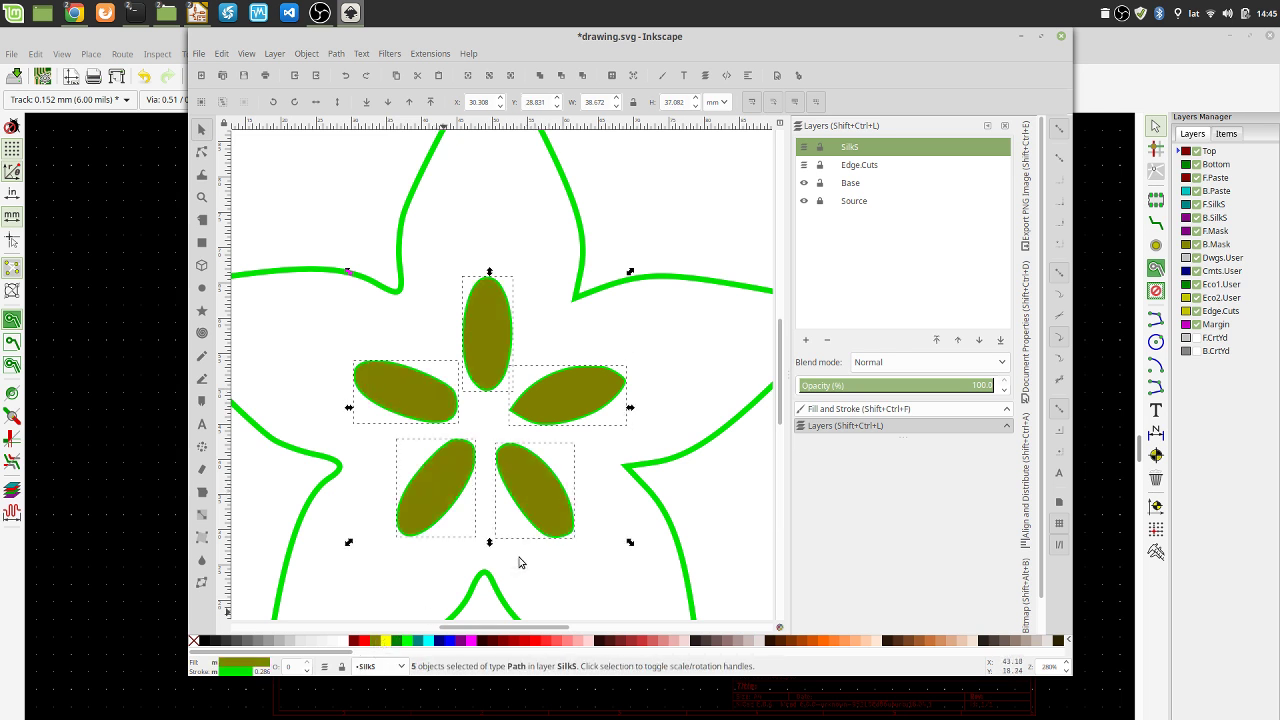
left_click(245, 76)
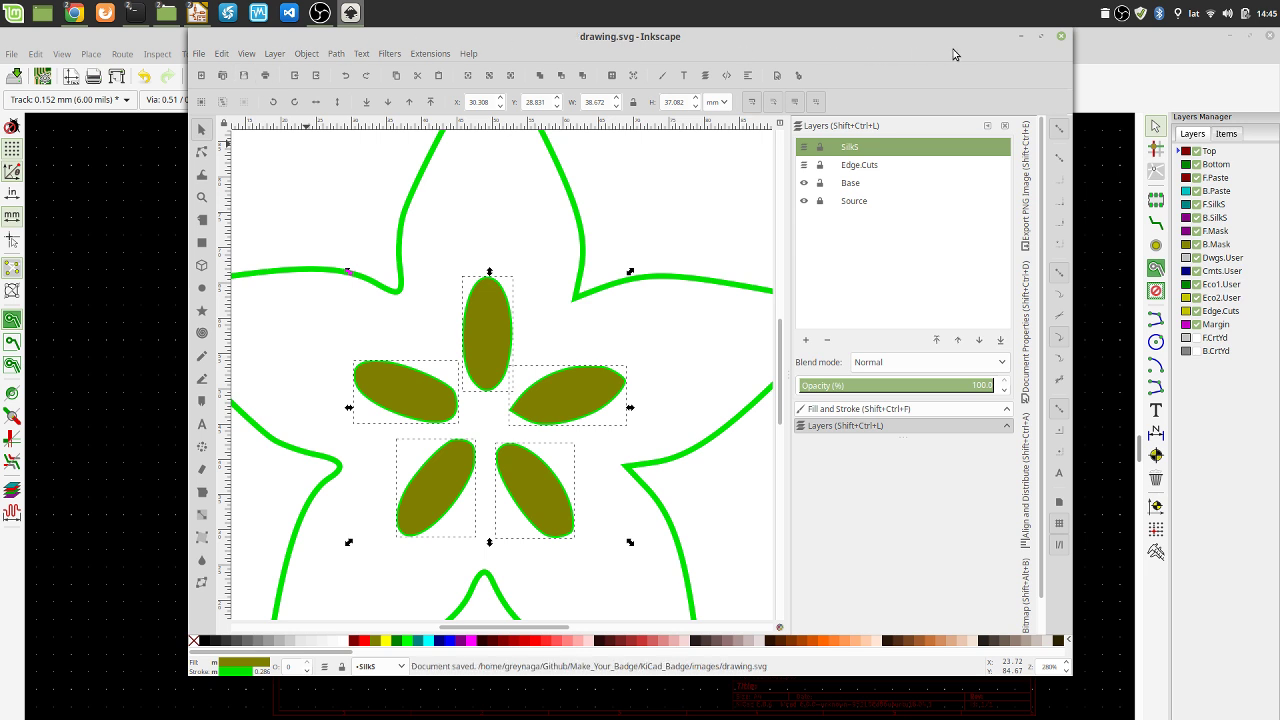
Recall the previous svg2mod command in the terminal and minimize the Inkscape, Pcbnew and KiCad project windows to uncover it
left_click(1020, 37)
left_click(1244, 40)
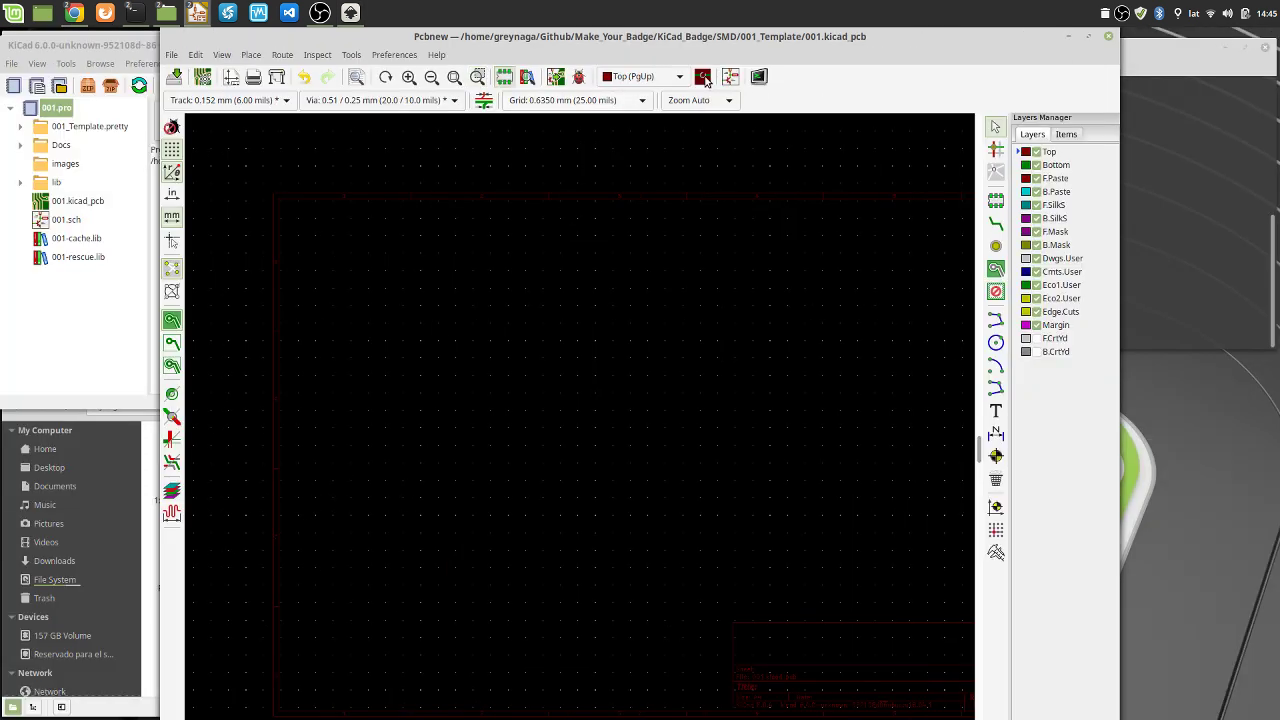
key("alt+Tab")
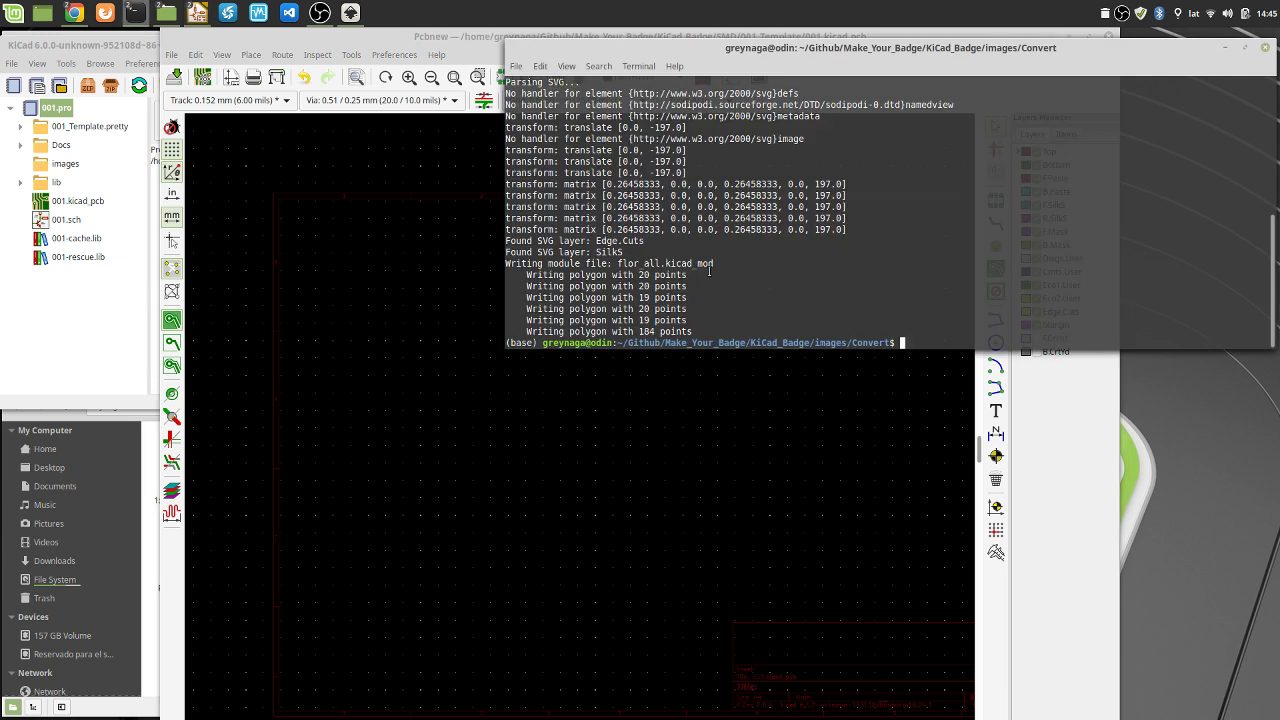
key("Up")
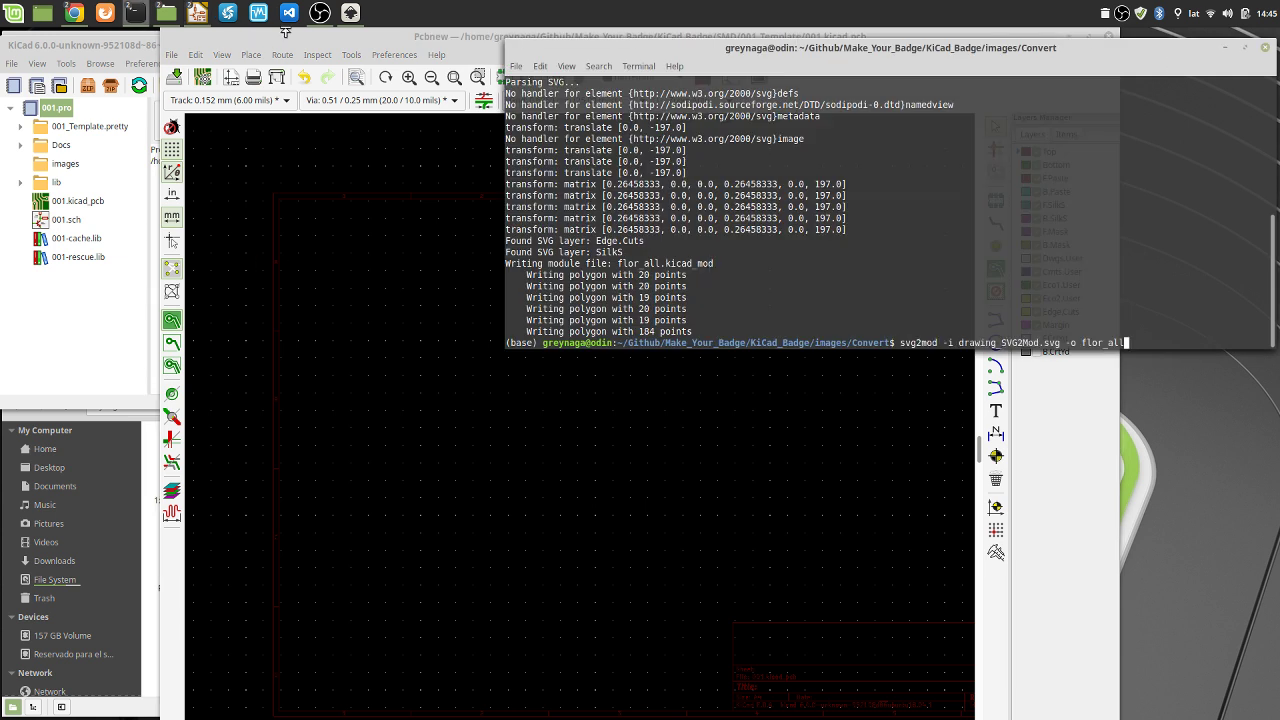
left_click(319, 12)
left_click(318, 37)
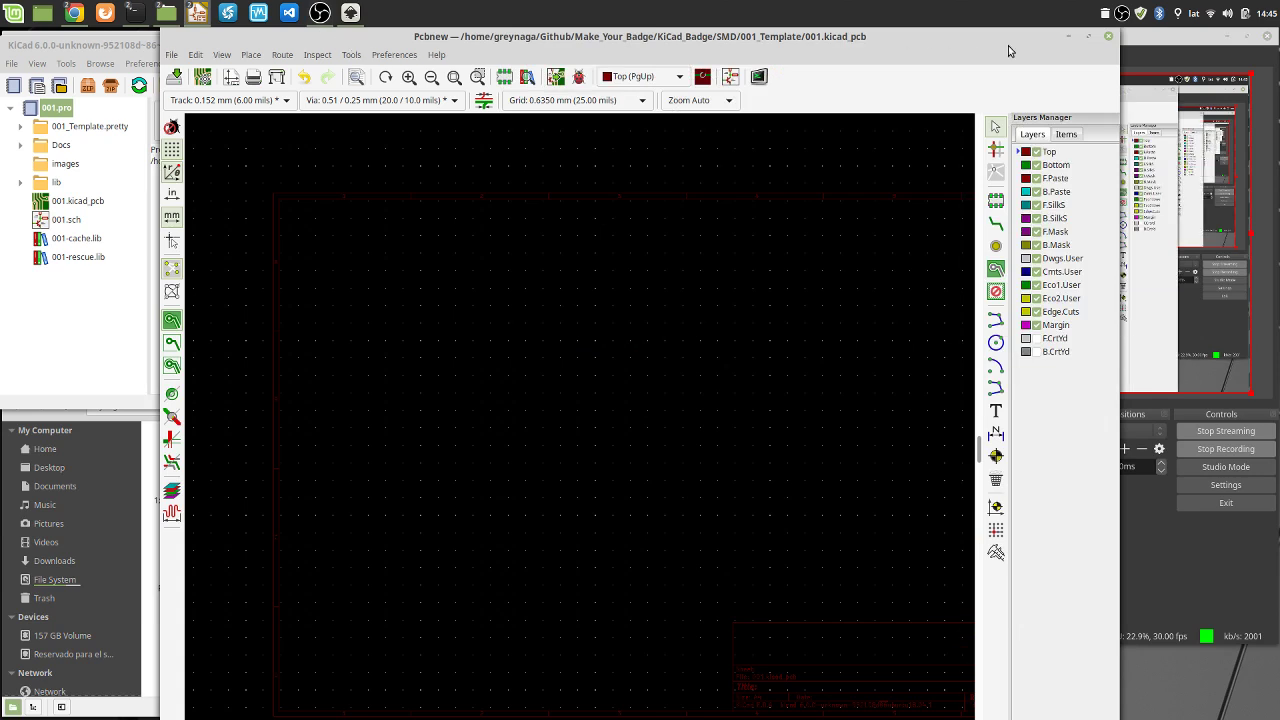
left_click(1230, 47)
left_click(1229, 37)
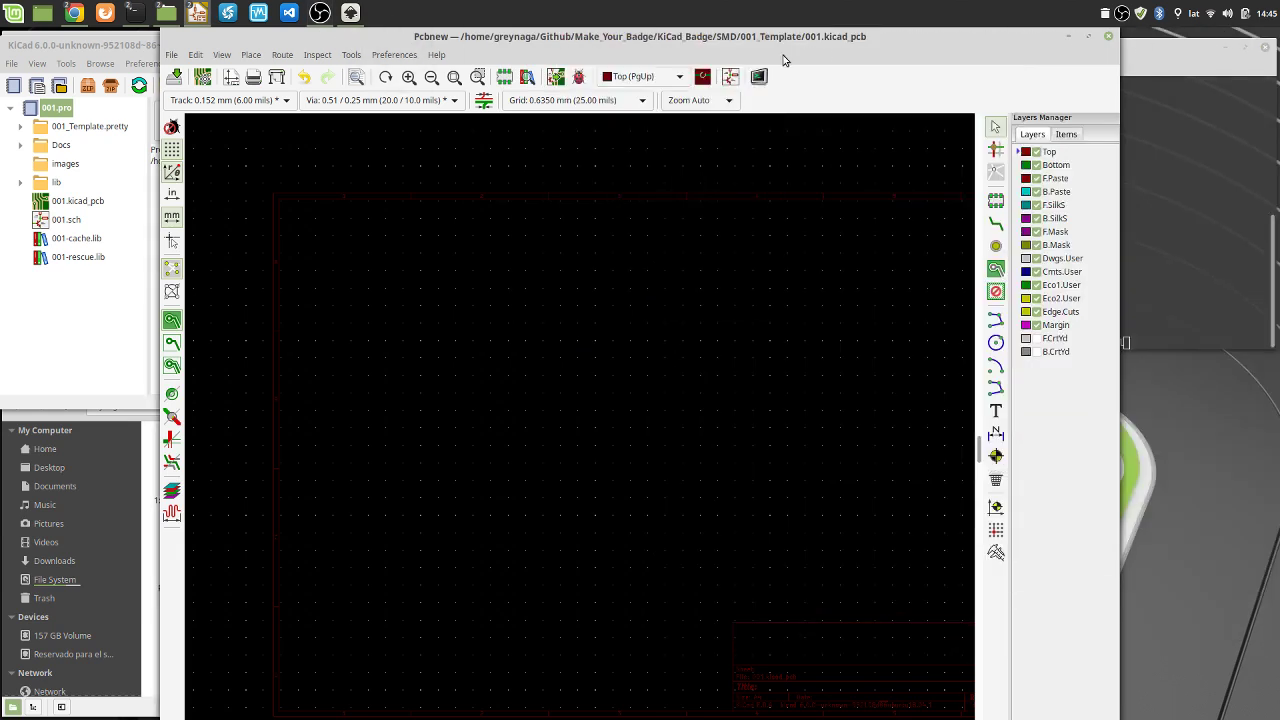
left_click(1069, 37)
left_click(502, 46)
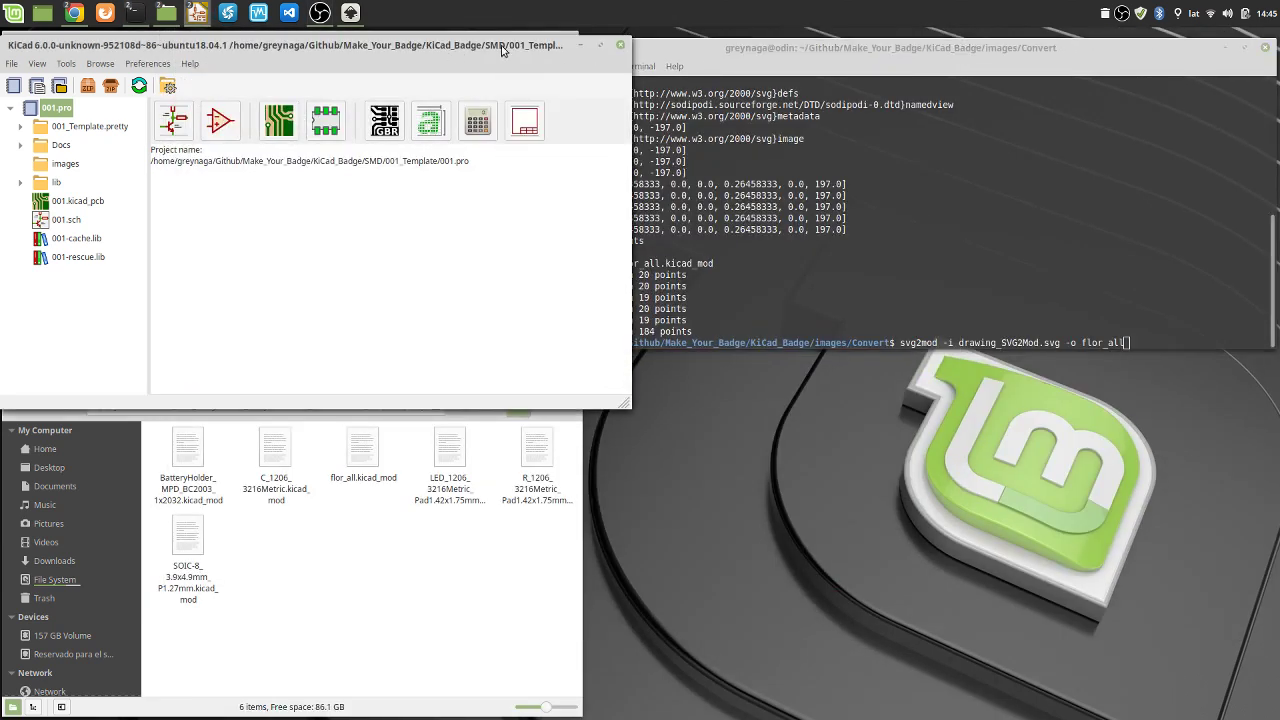
left_click(600, 44)
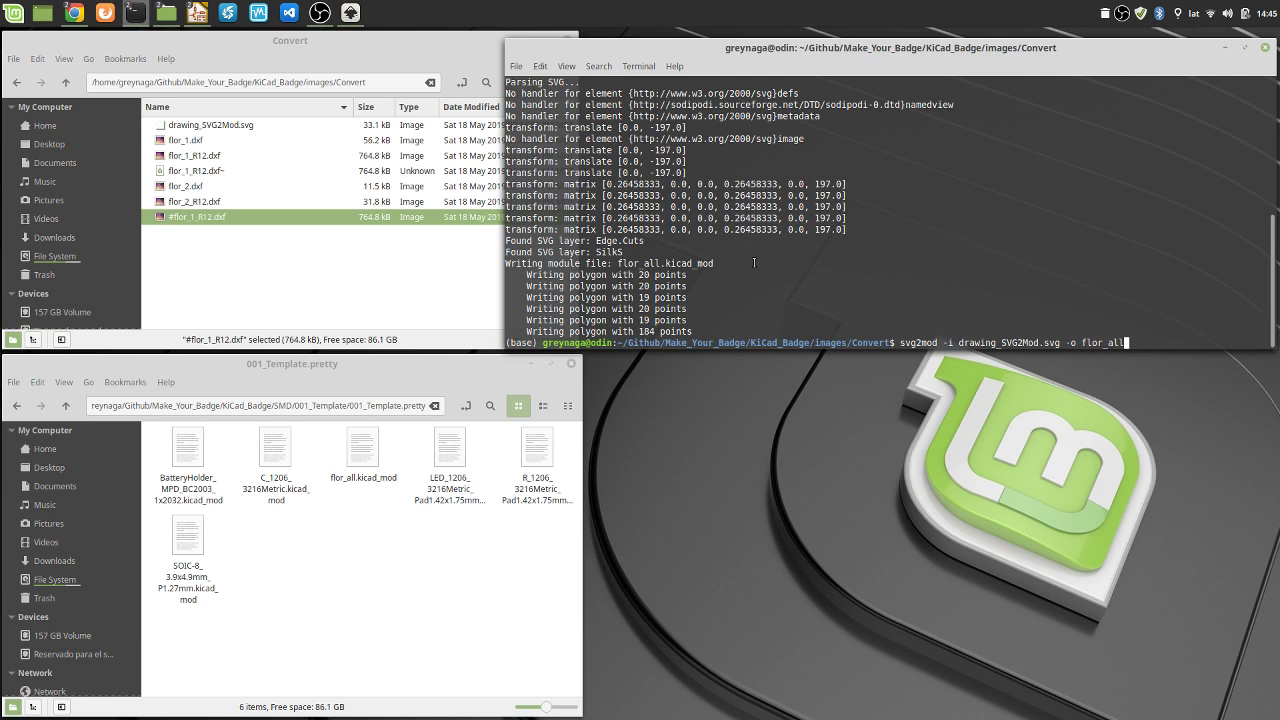
Run svg2mod on drawing_SVG2Mod.svg with flor_all_2 as the output name
type("_R1")
type("2")
key("Return")
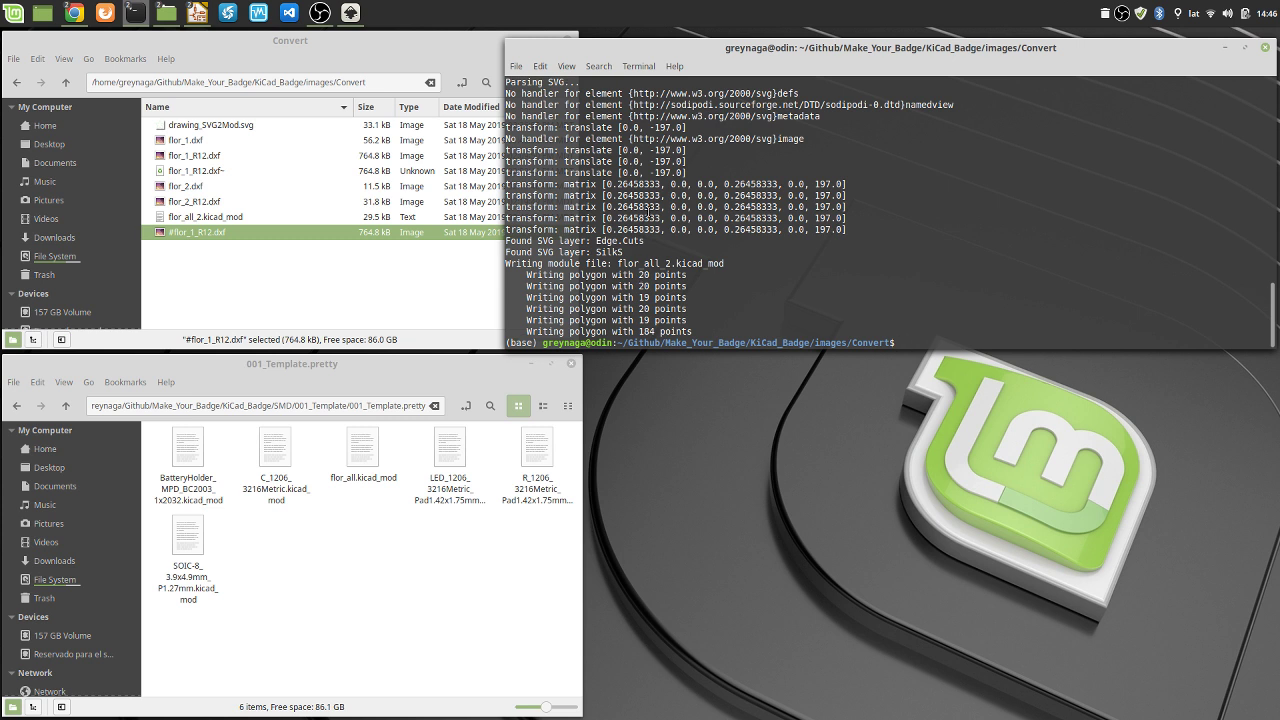
Save drawing.svg once more in Inkscape and rerun the svg2mod conversion of drawing_SVG2Mod.svg to flor_all_2 in the terminal
left_click(351, 14)
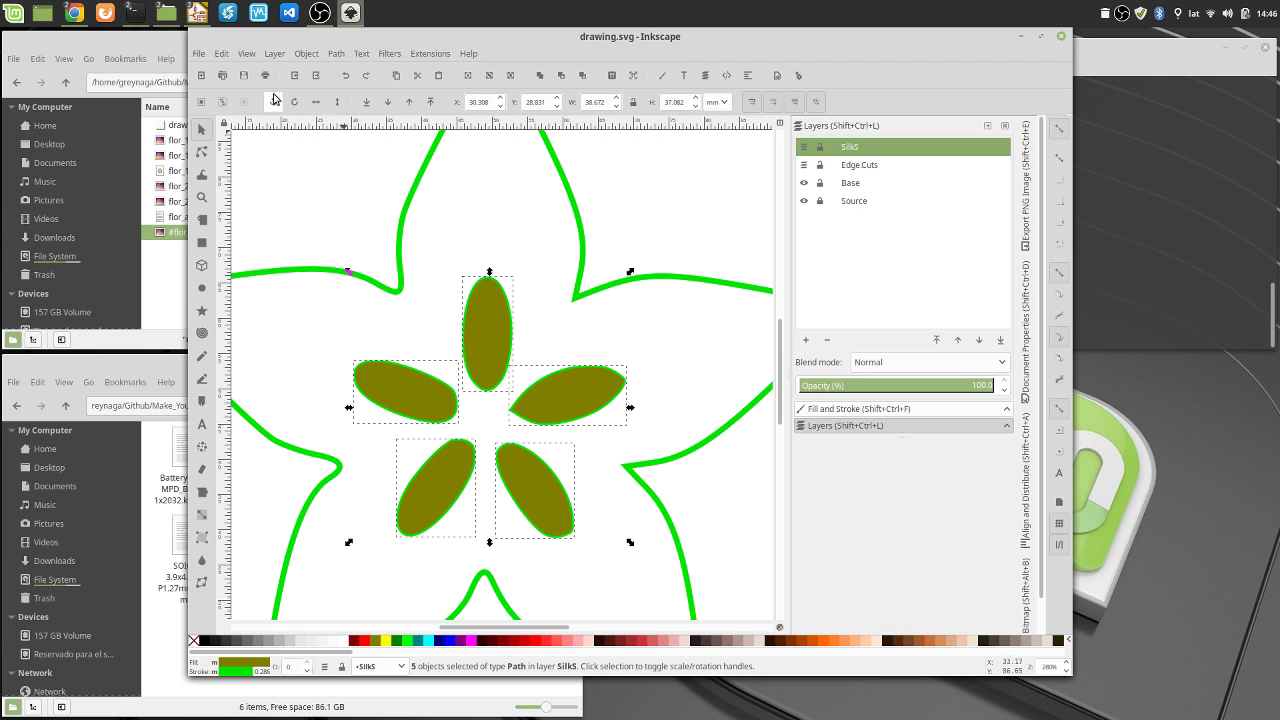
left_click(243, 75)
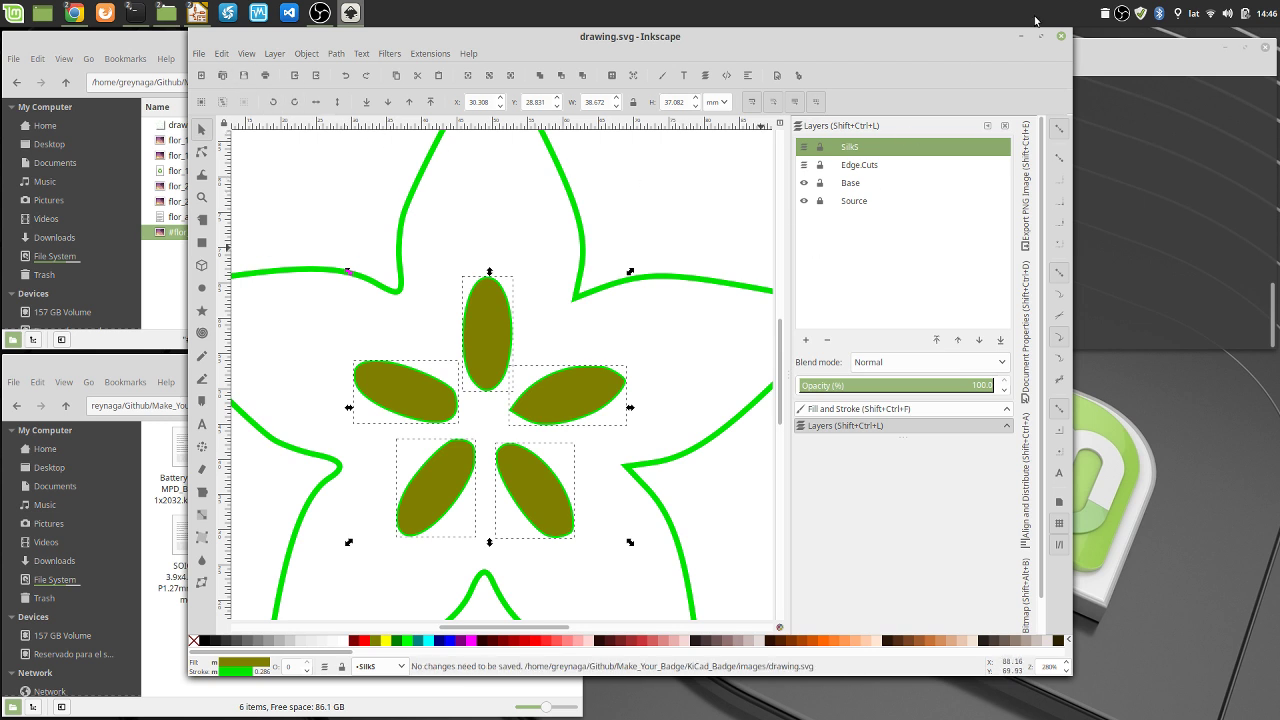
left_click(1021, 36)
key("Up")
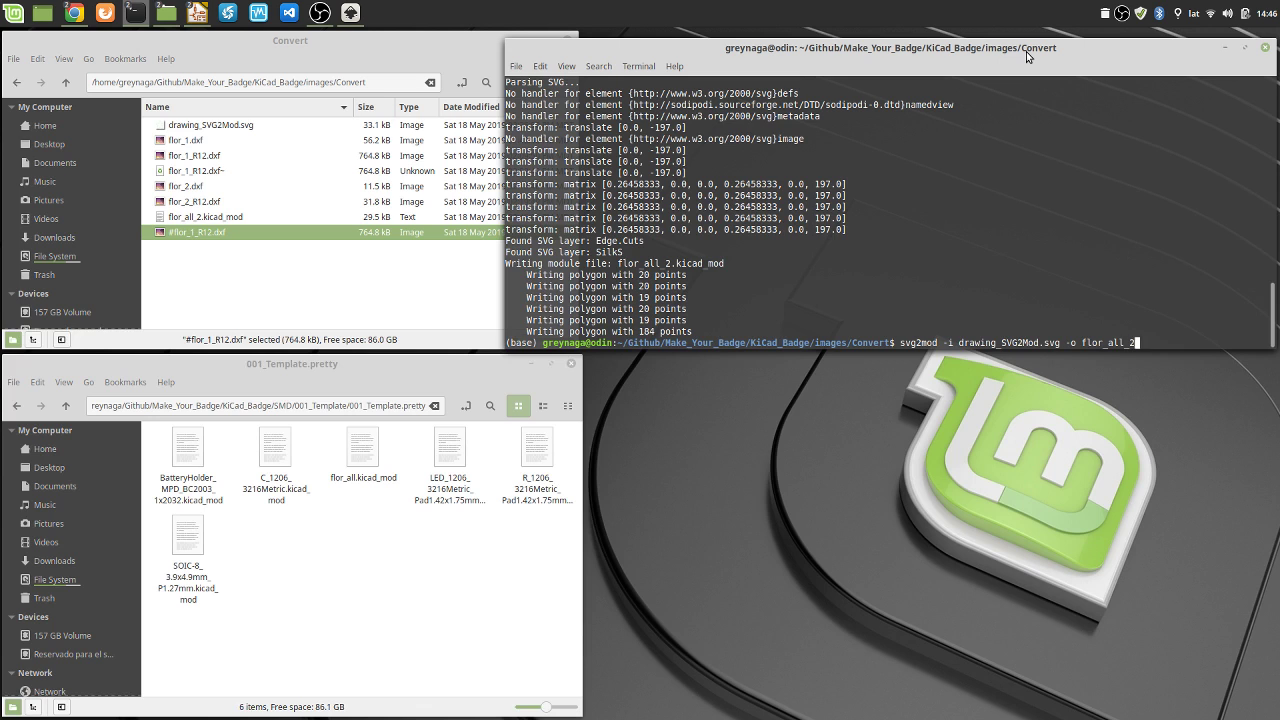
key("Return")
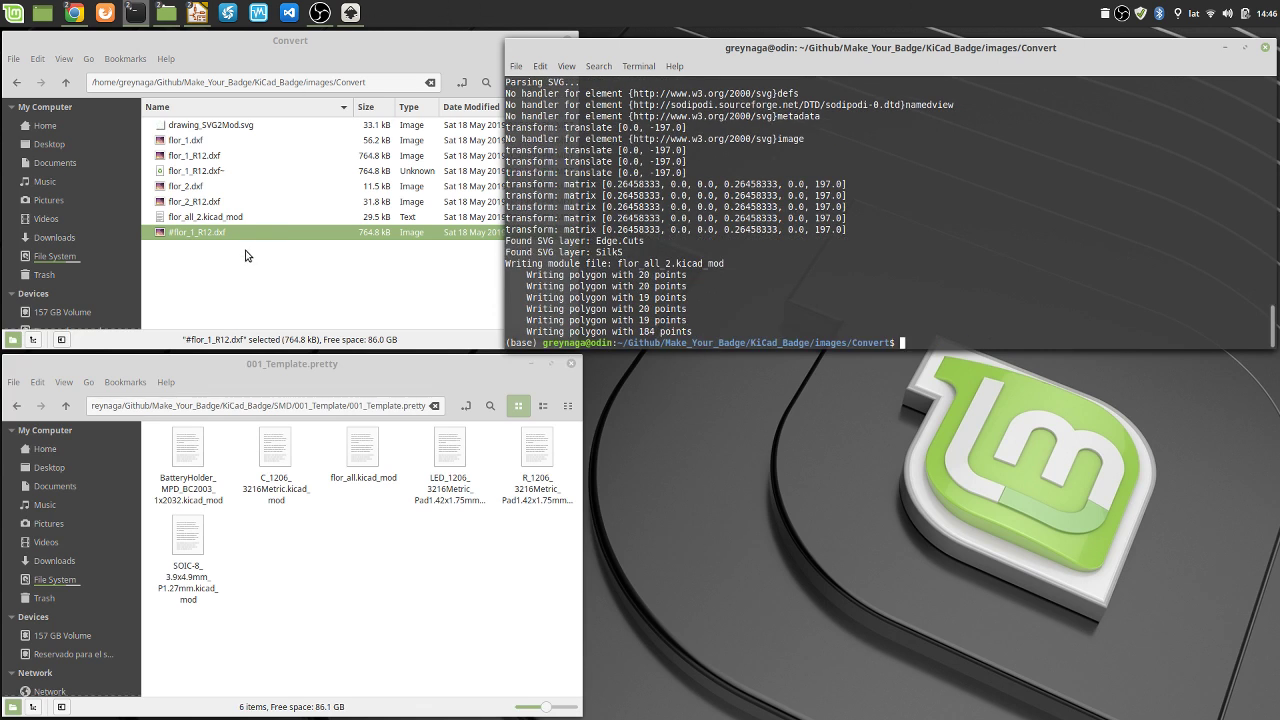
Move flor_all_2.kicad_mod from the Convert folder into the 001_Template.pretty folder
left_click(247, 256)
left_click(240, 216)
left_click_drag(269, 250, 308, 584)
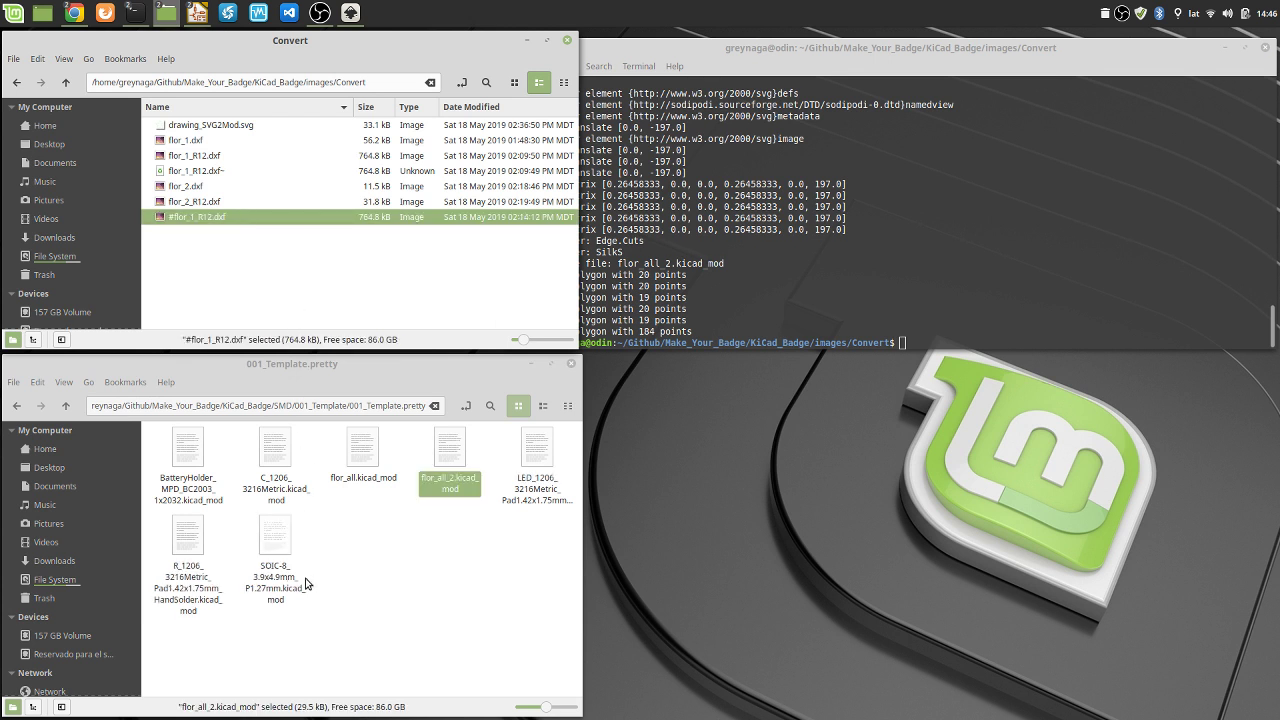
Switch to the Pcbnew window with the 001.kicad_pcb board
left_click(198, 13)
mouse_move(197, 12)
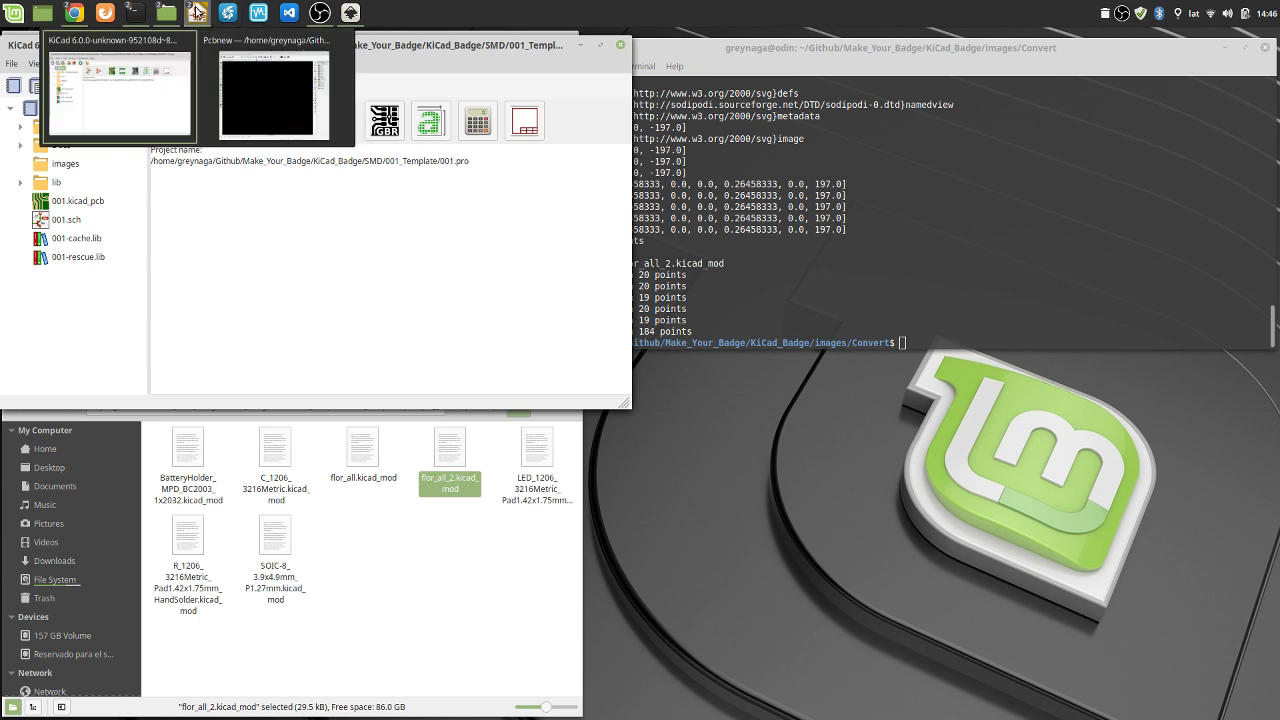
left_click(246, 98)
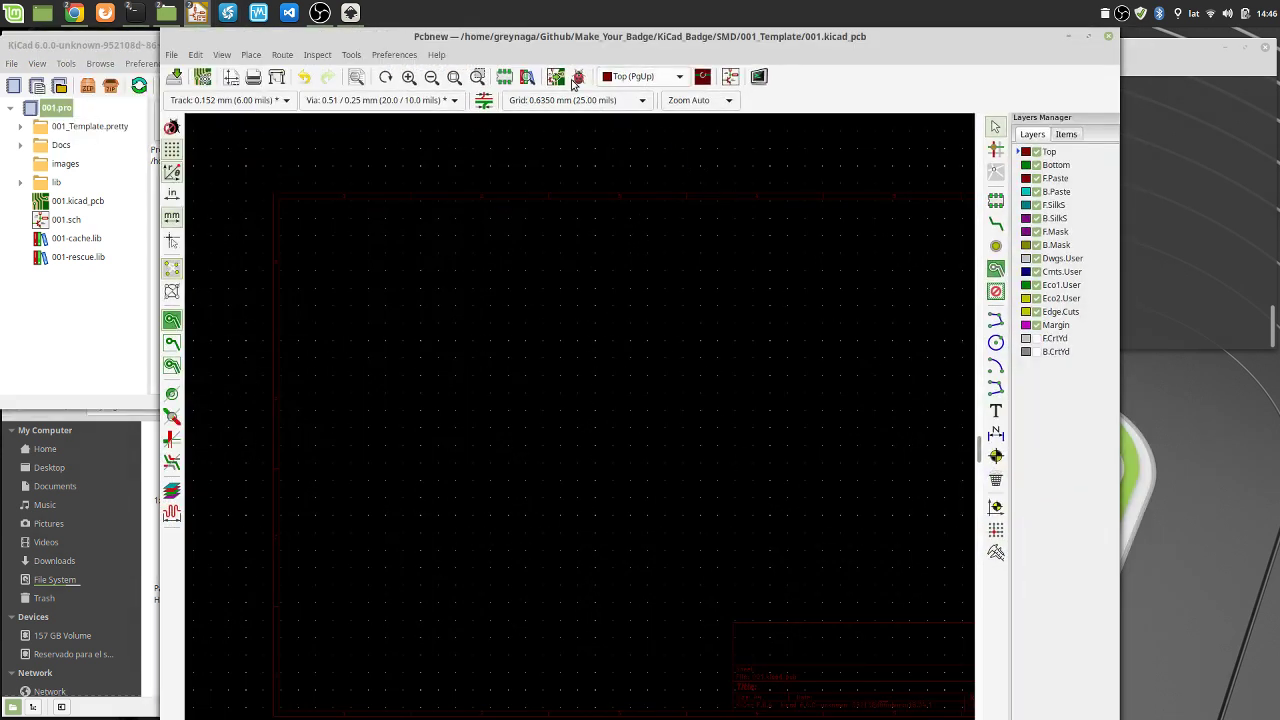
Update the board from the schematic and place the imported components in the upper-right area of the sheet
left_click(556, 82)
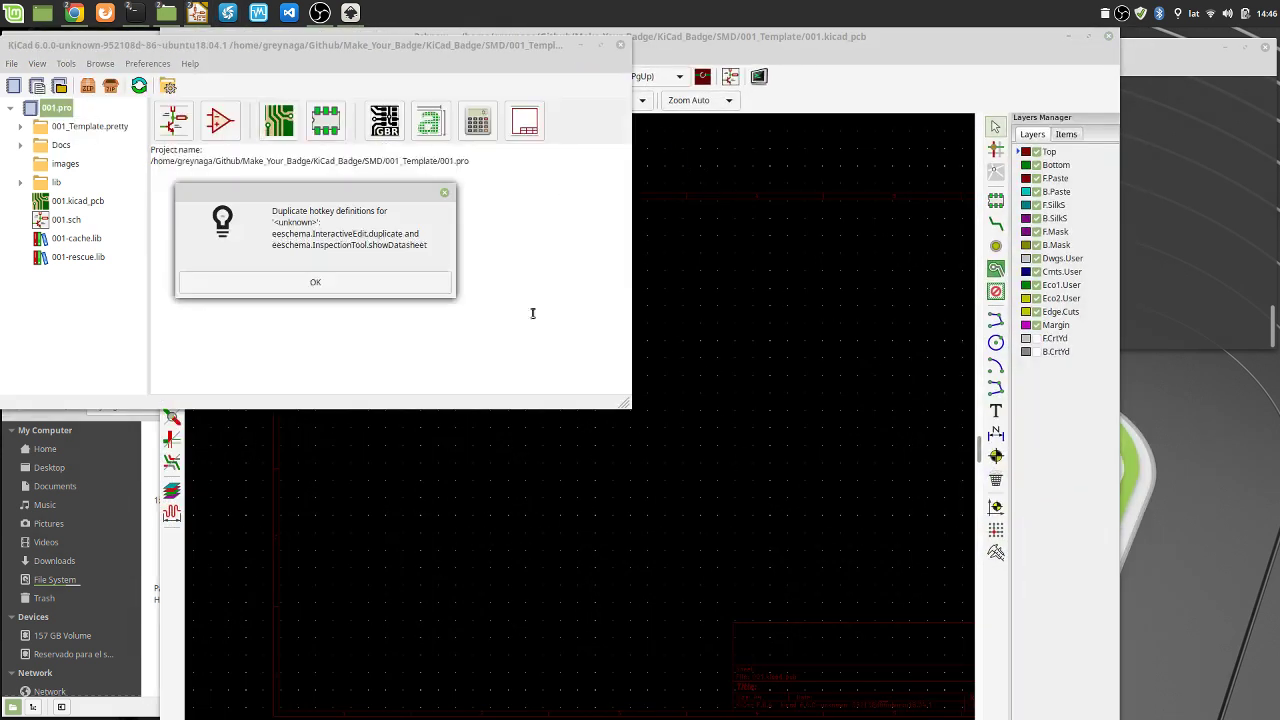
left_click(356, 284)
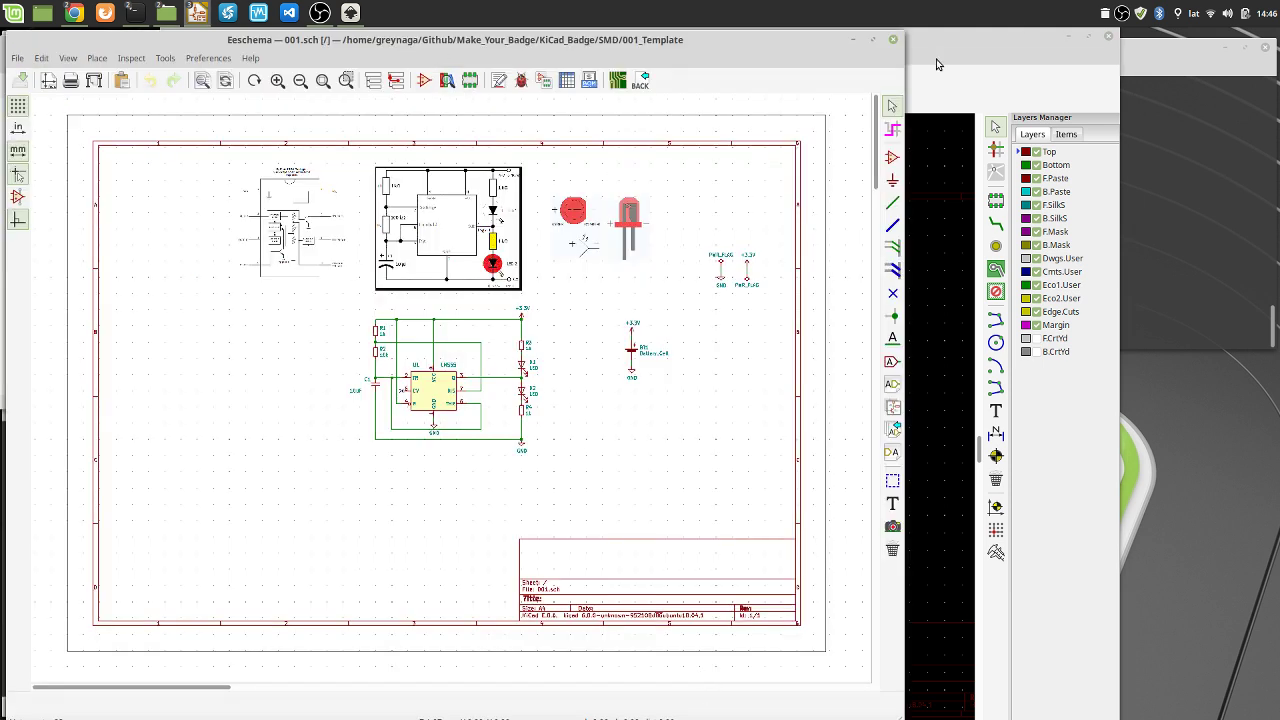
left_click(912, 44)
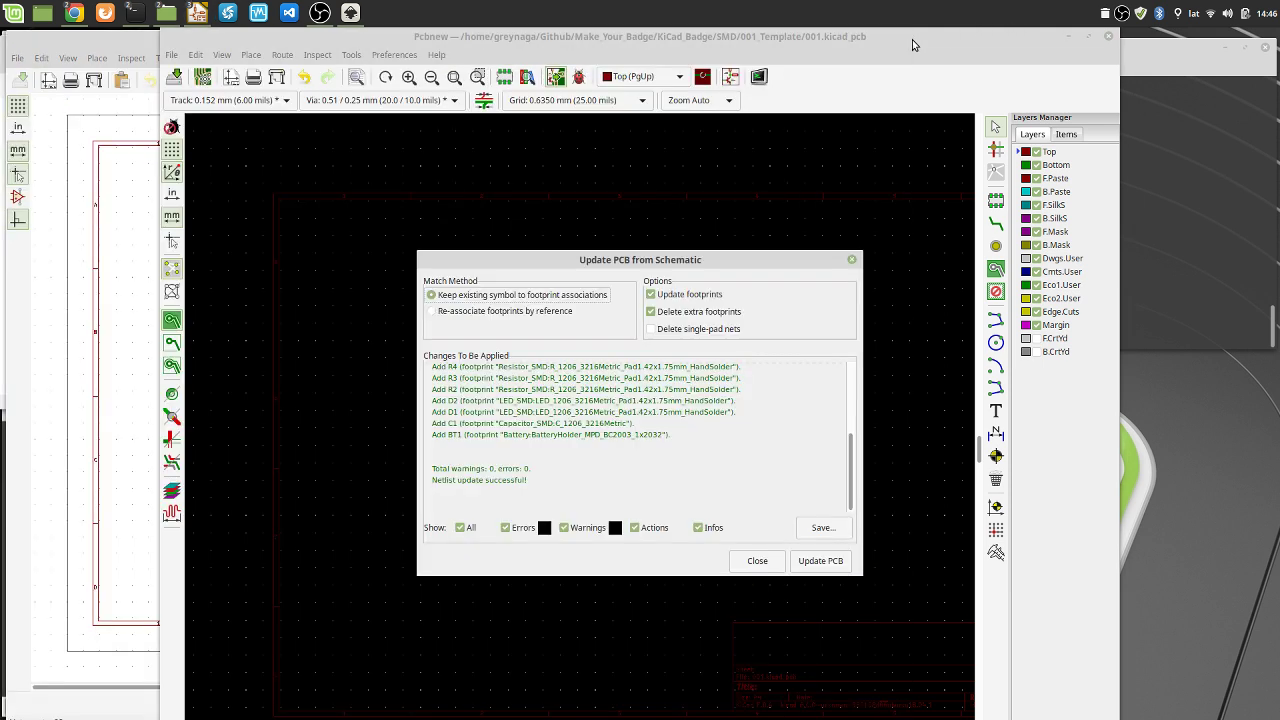
left_click(820, 560)
left_click(757, 560)
scroll(707, 512, "down", 3)
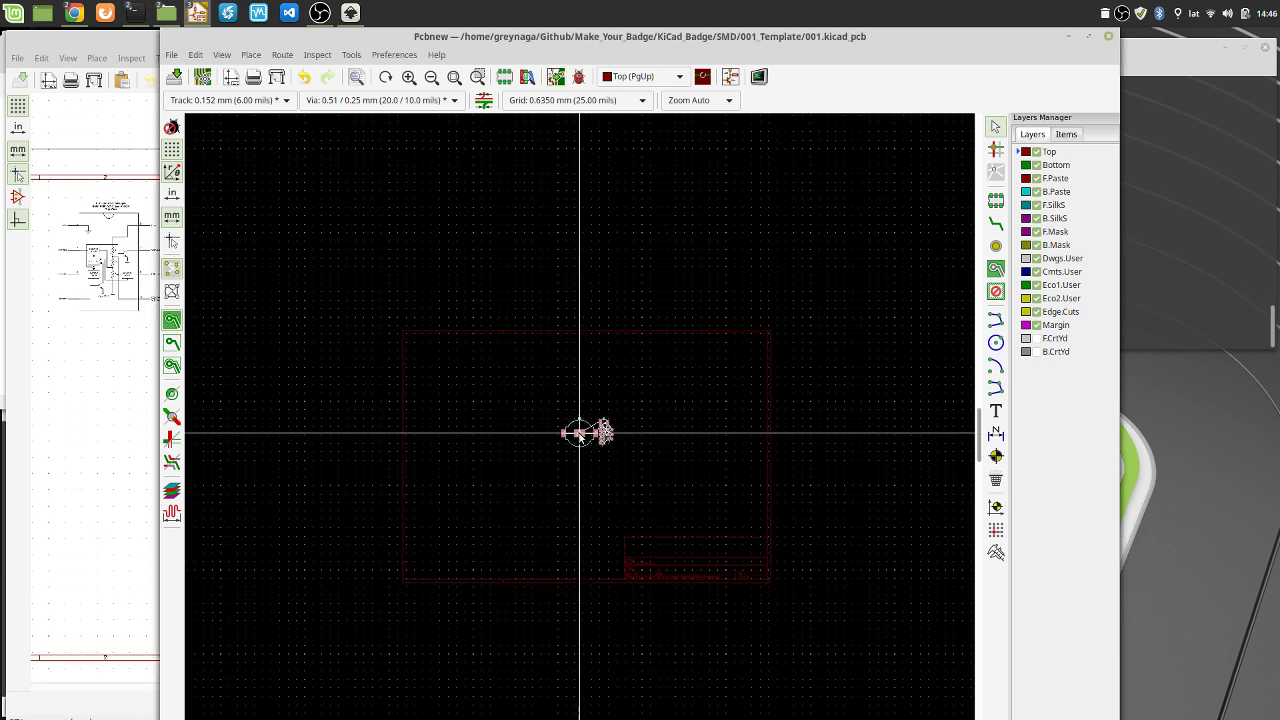
left_click(693, 361)
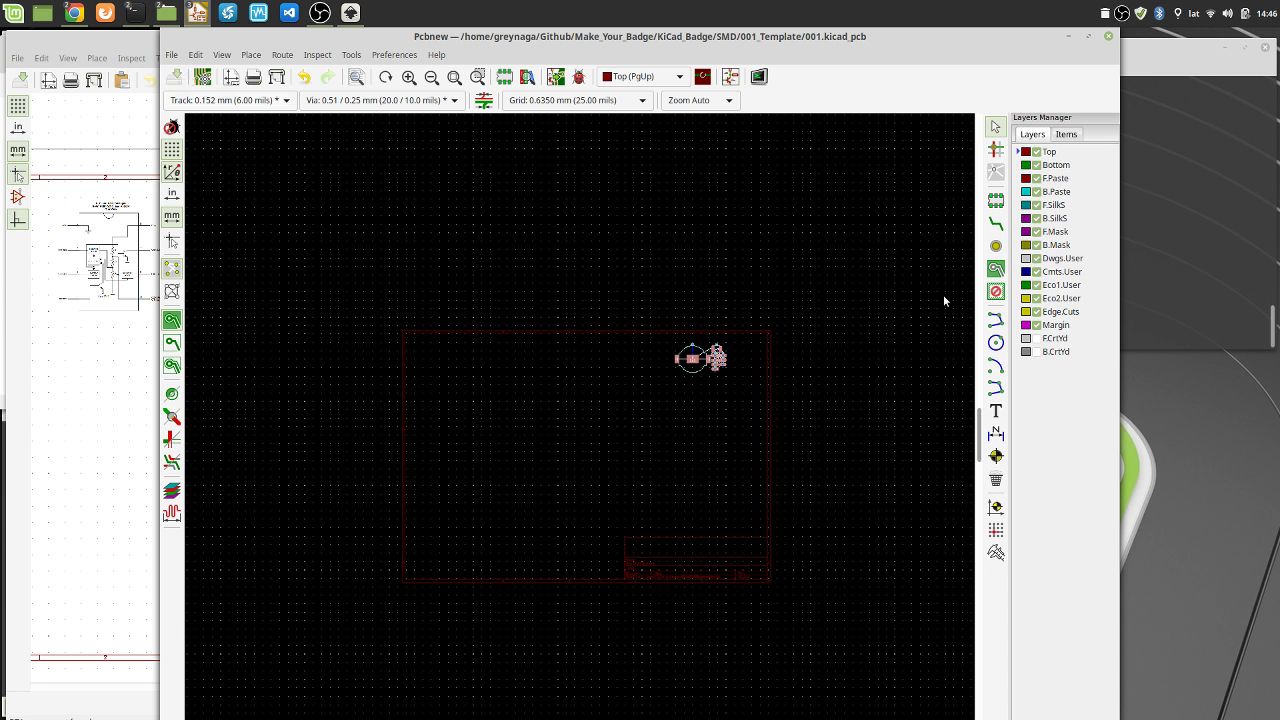
Add the flor_all_2 footprint from the 001_Template library near the centre of the board sheet
left_click(1000, 204)
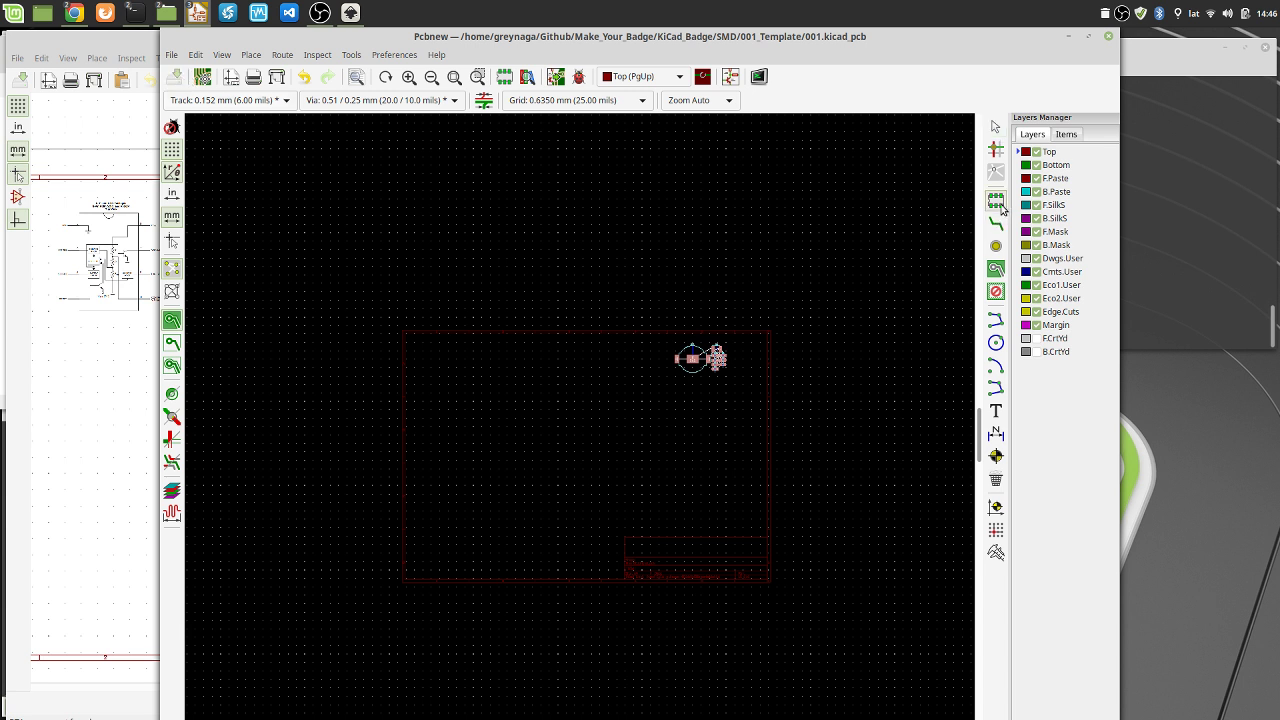
left_click(629, 213)
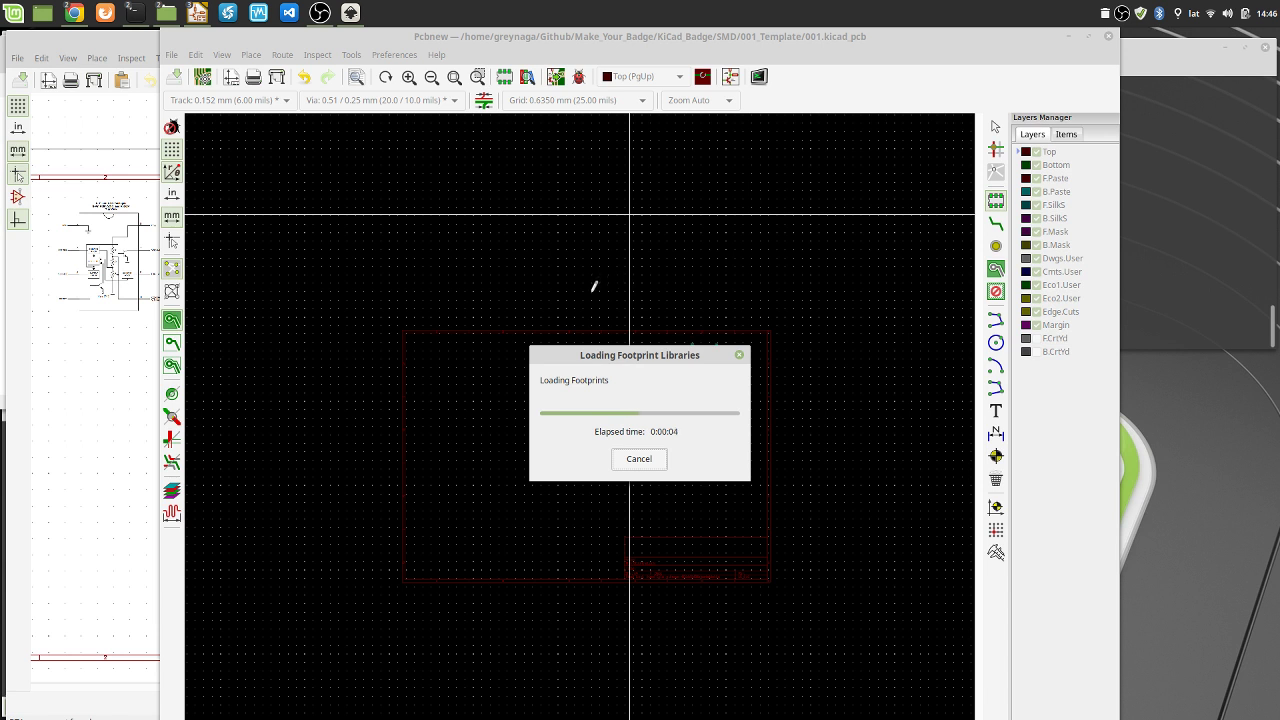
left_click(638, 459)
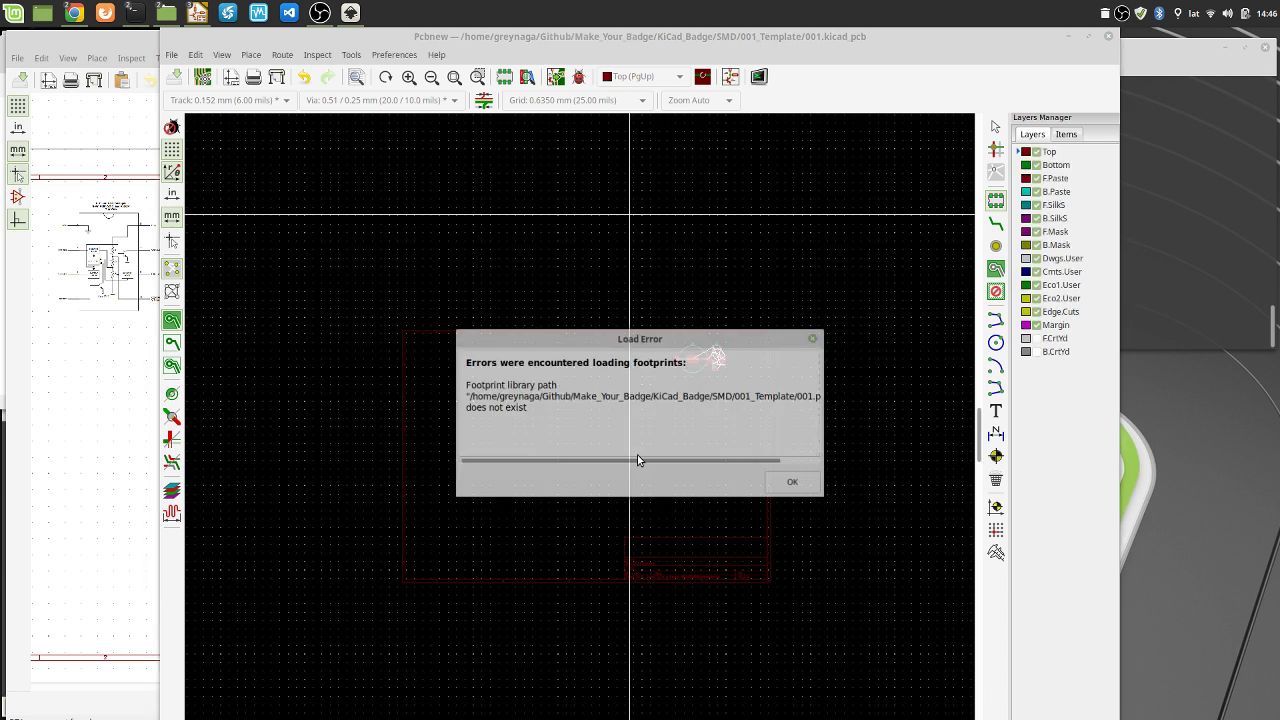
left_click(796, 482)
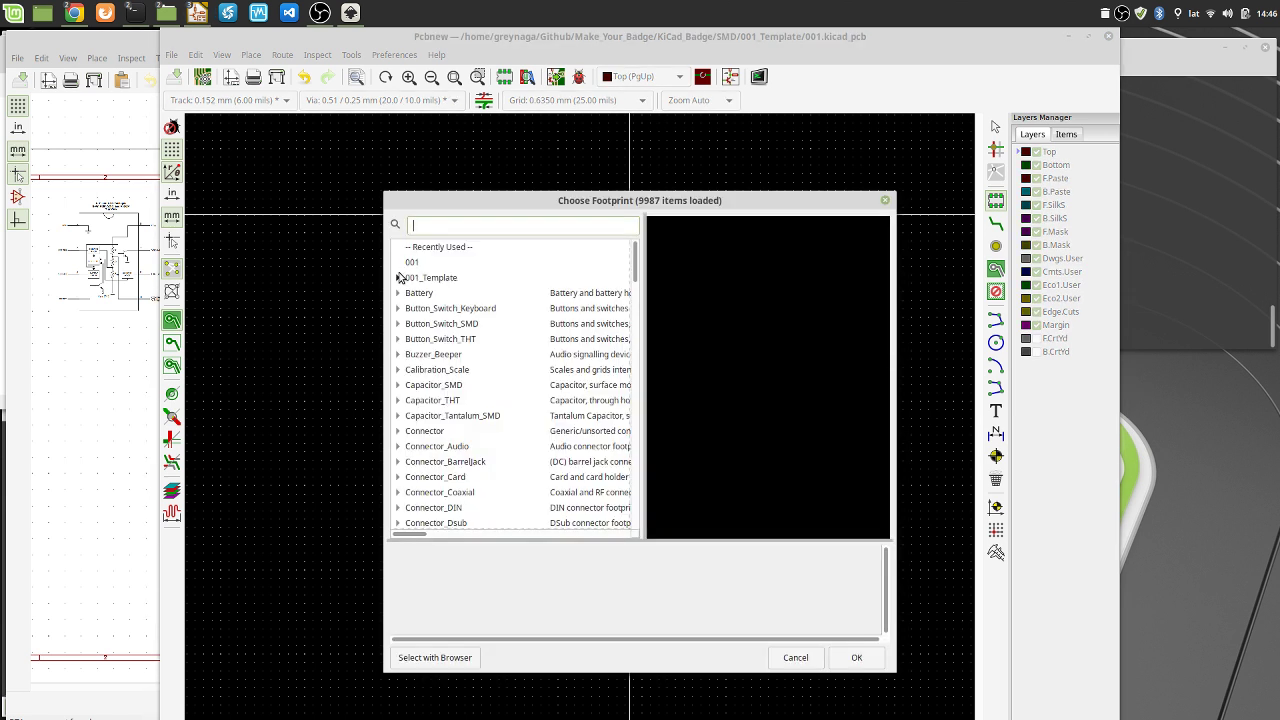
left_click(398, 278)
left_click(450, 340)
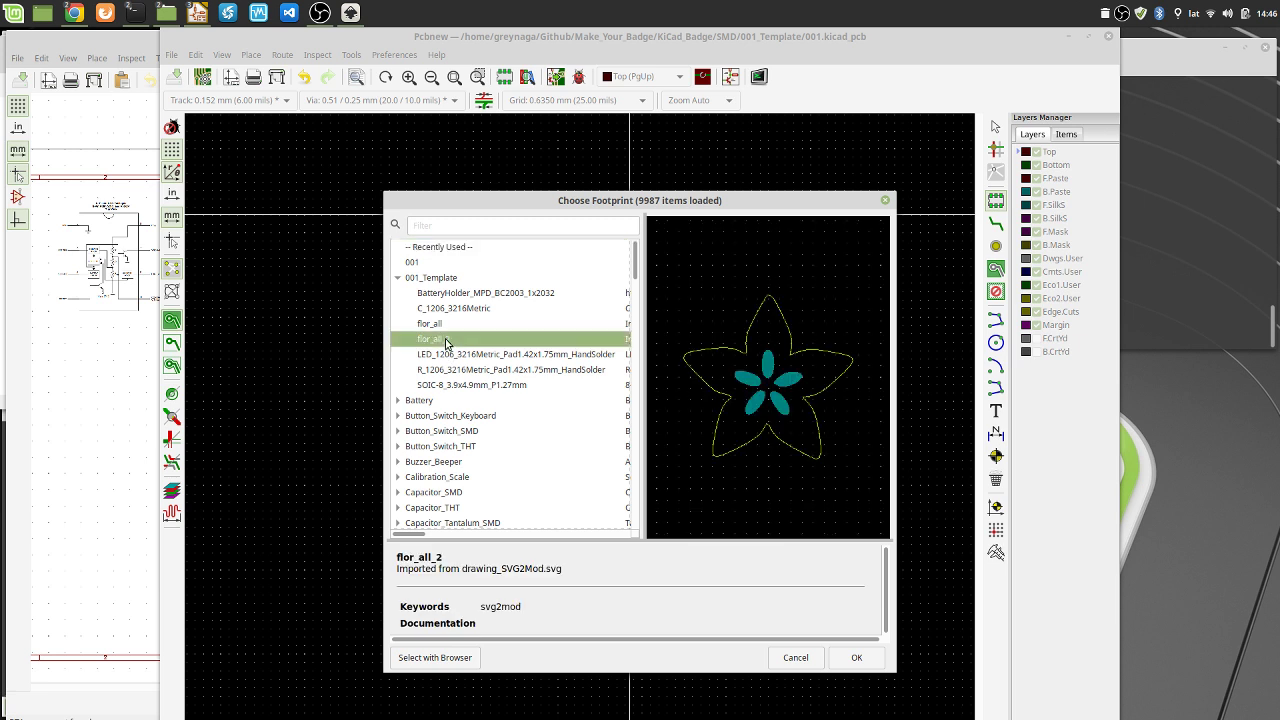
left_click(858, 655)
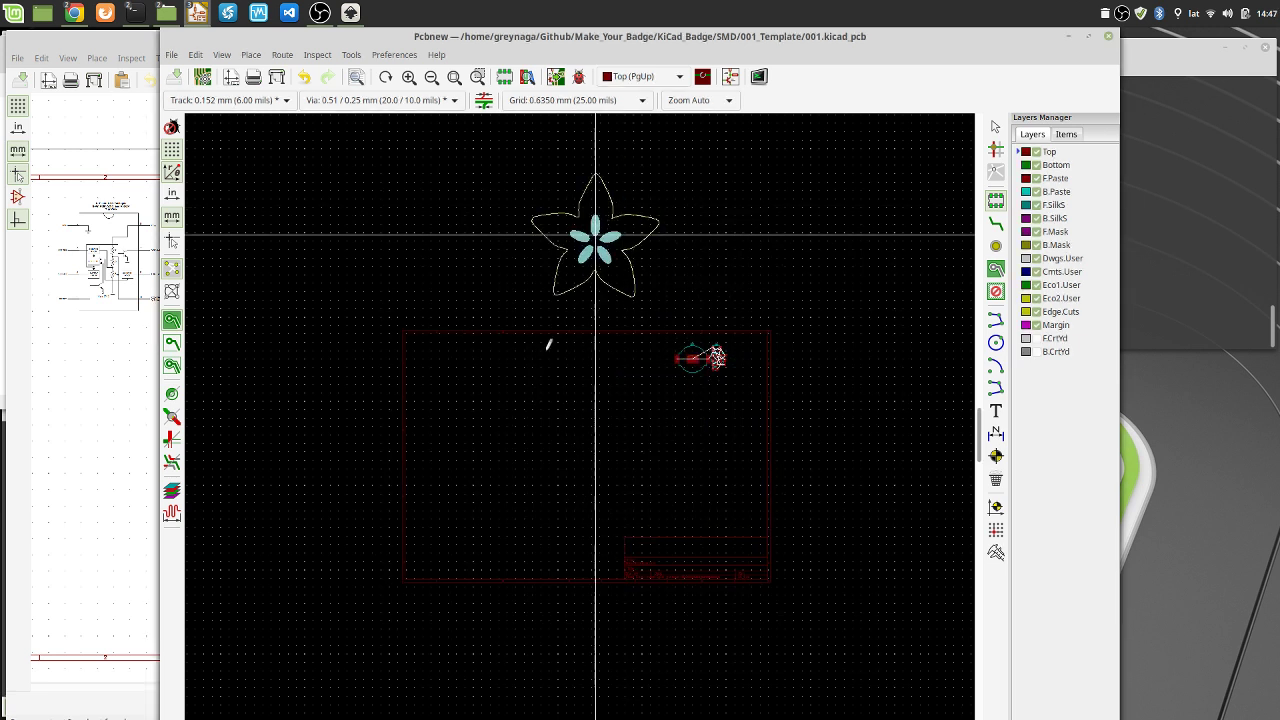
left_click(590, 440)
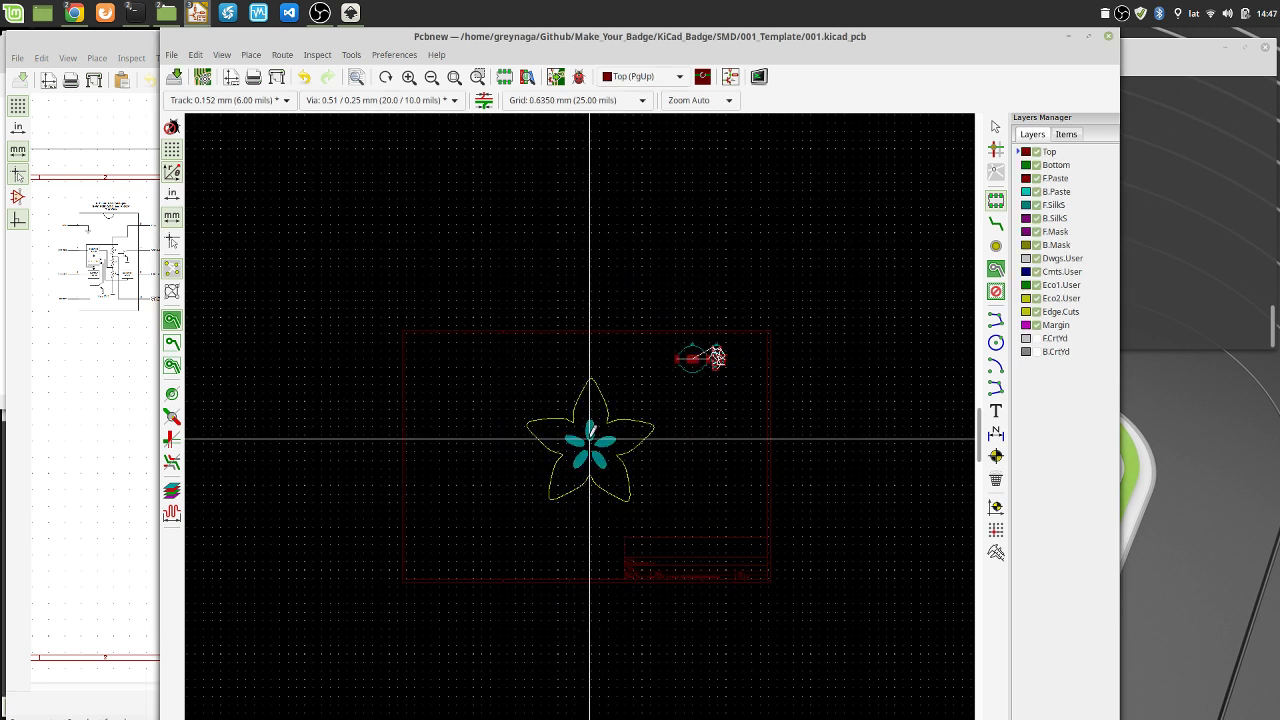
Examine the placed flower footprint's silkscreen petals and edge-cut outline for how smooth their curves are
scroll(590, 440, "up", 5)
scroll(580, 428, "down", 3)
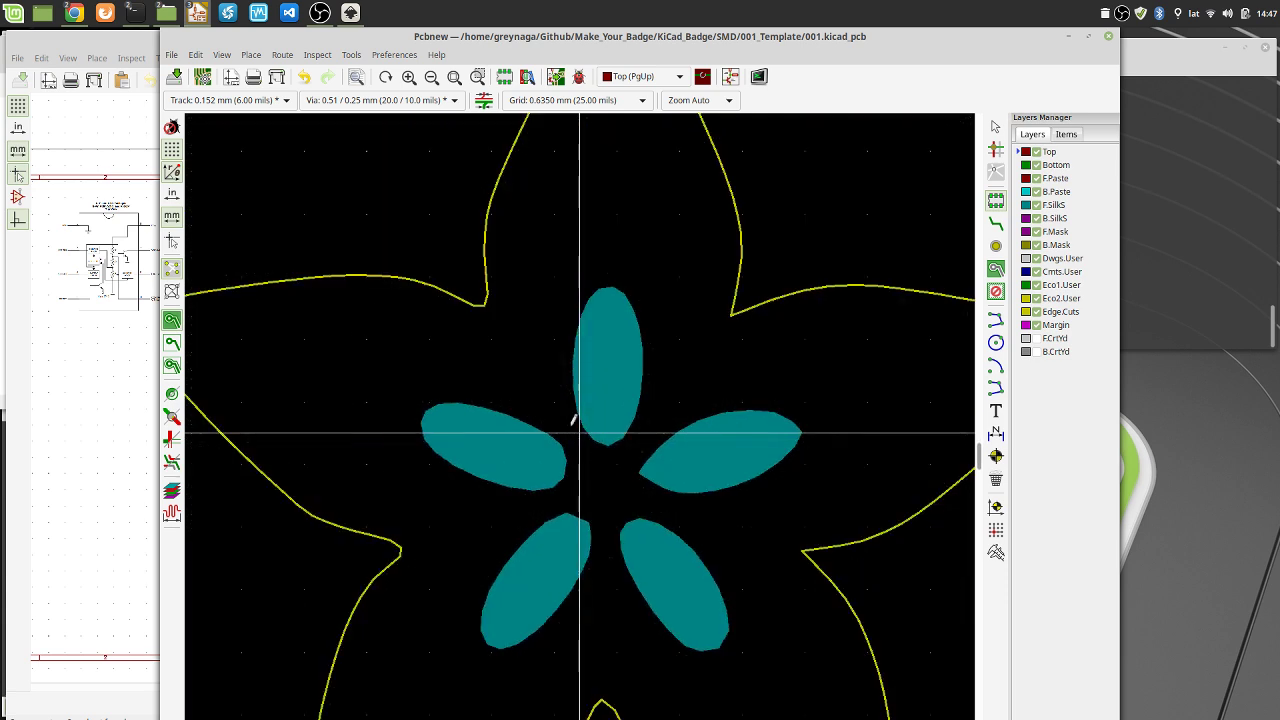
scroll(580, 428, "up", 5)
scroll(580, 428, "down", 3)
scroll(580, 428, "up", 3)
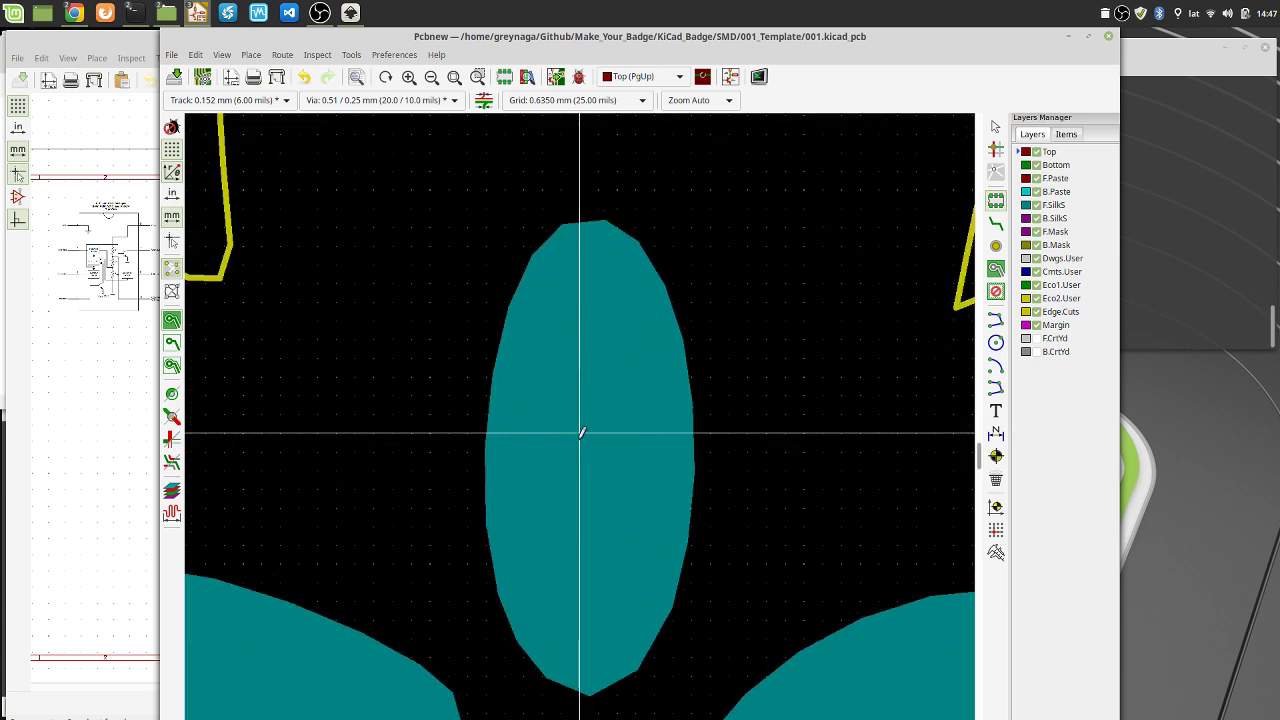
scroll(580, 428, "down", 3)
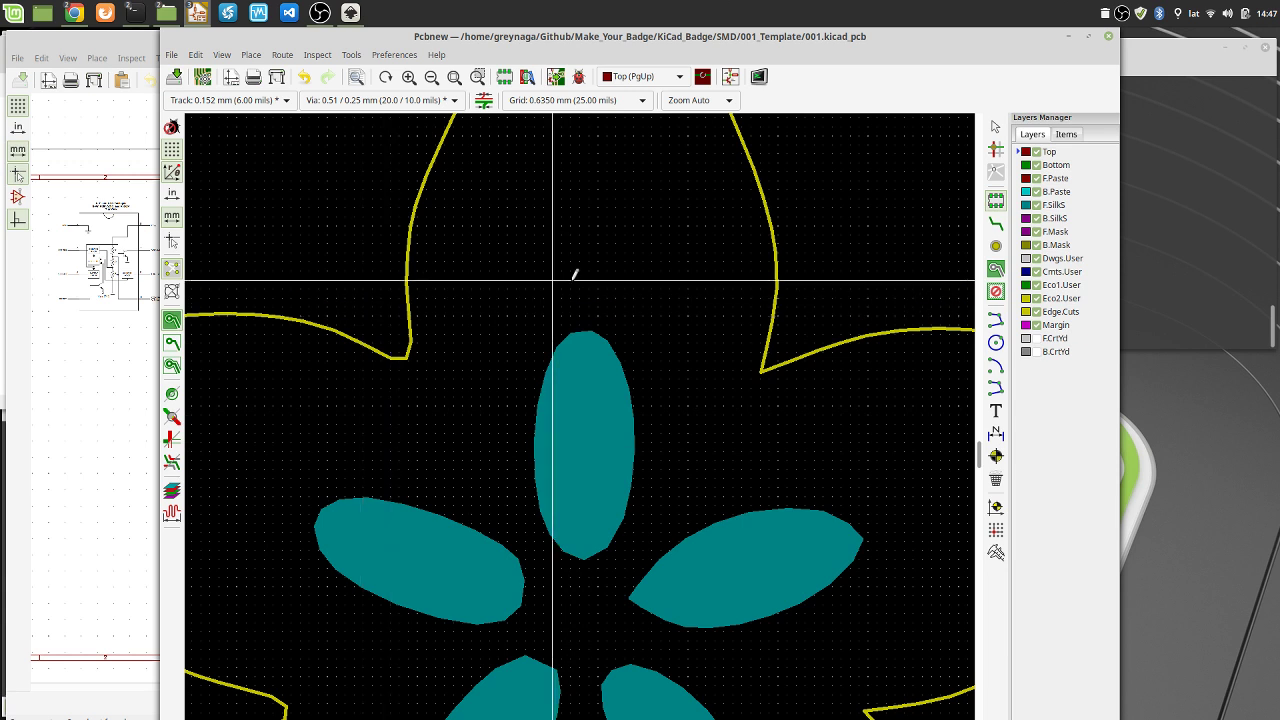
scroll(577, 280, "down", 2)
scroll(572, 497, "up", 6)
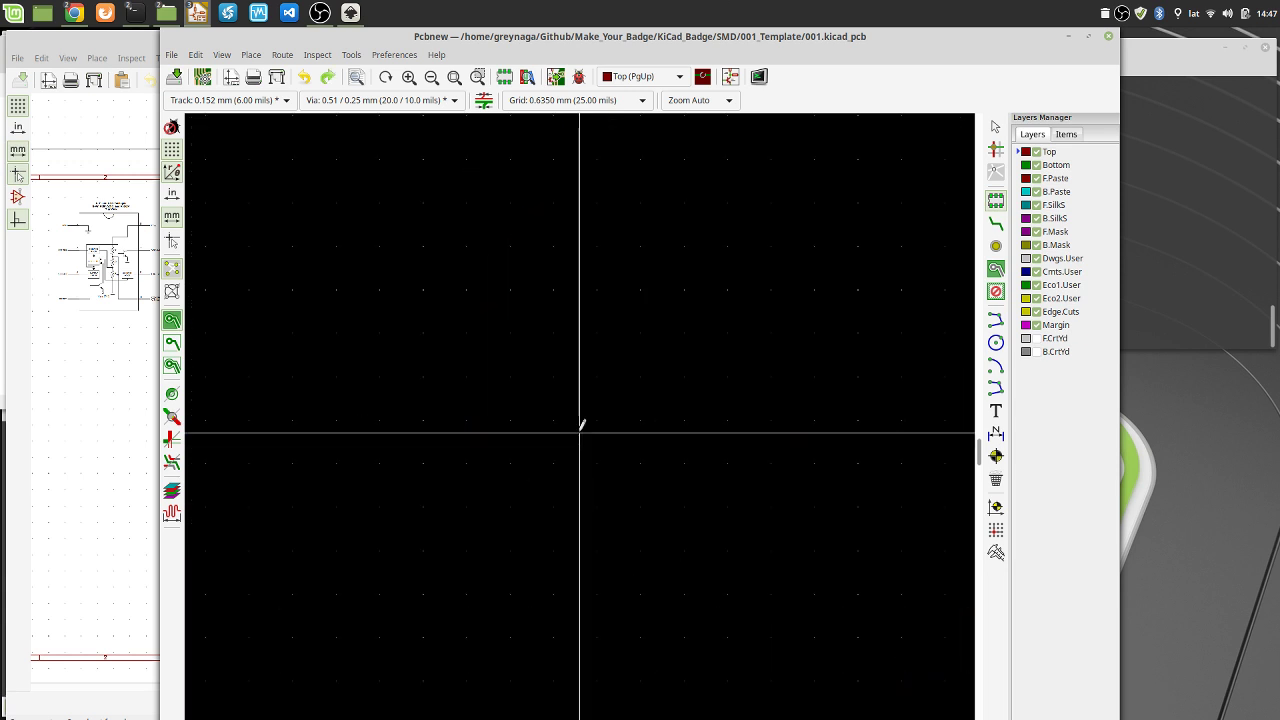
Switch to drawing.svg in Inkscape and check the SilkS and Edge.Cuts layer contents by toggling their visibility off and on
left_click(345, 22)
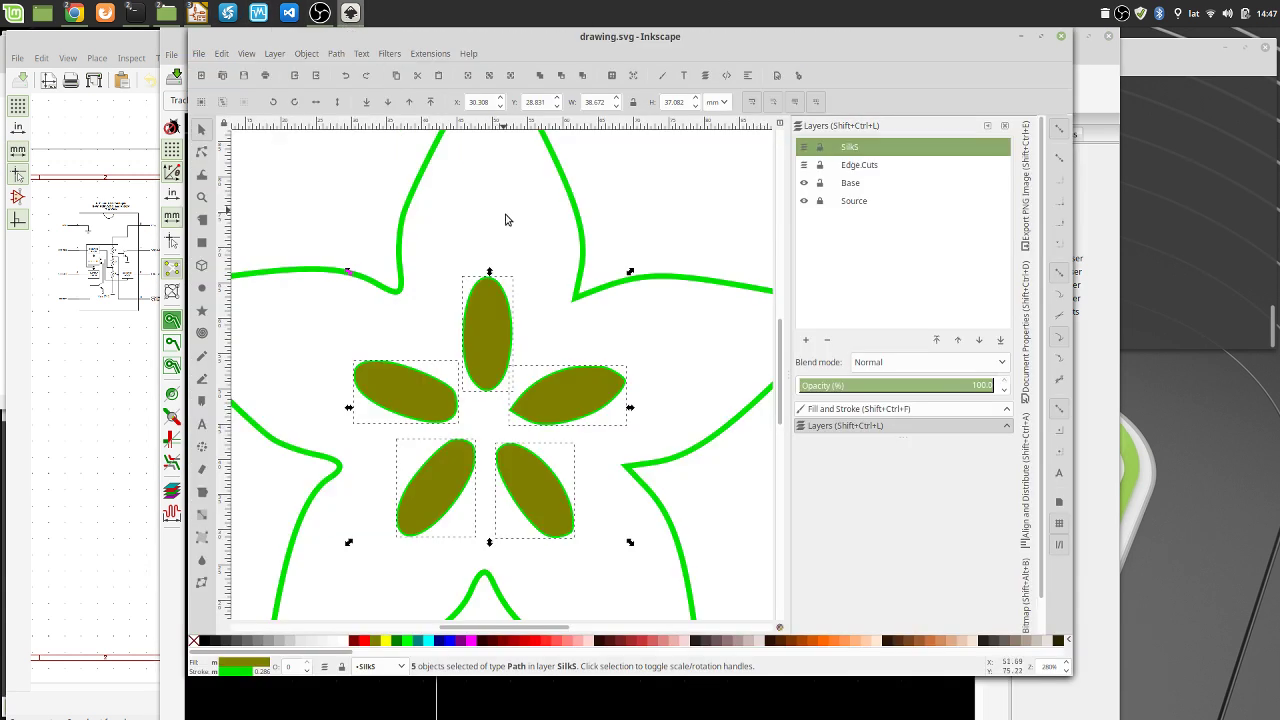
scroll(516, 236, "down", 1)
scroll(656, 404, "down", 3, "ctrl")
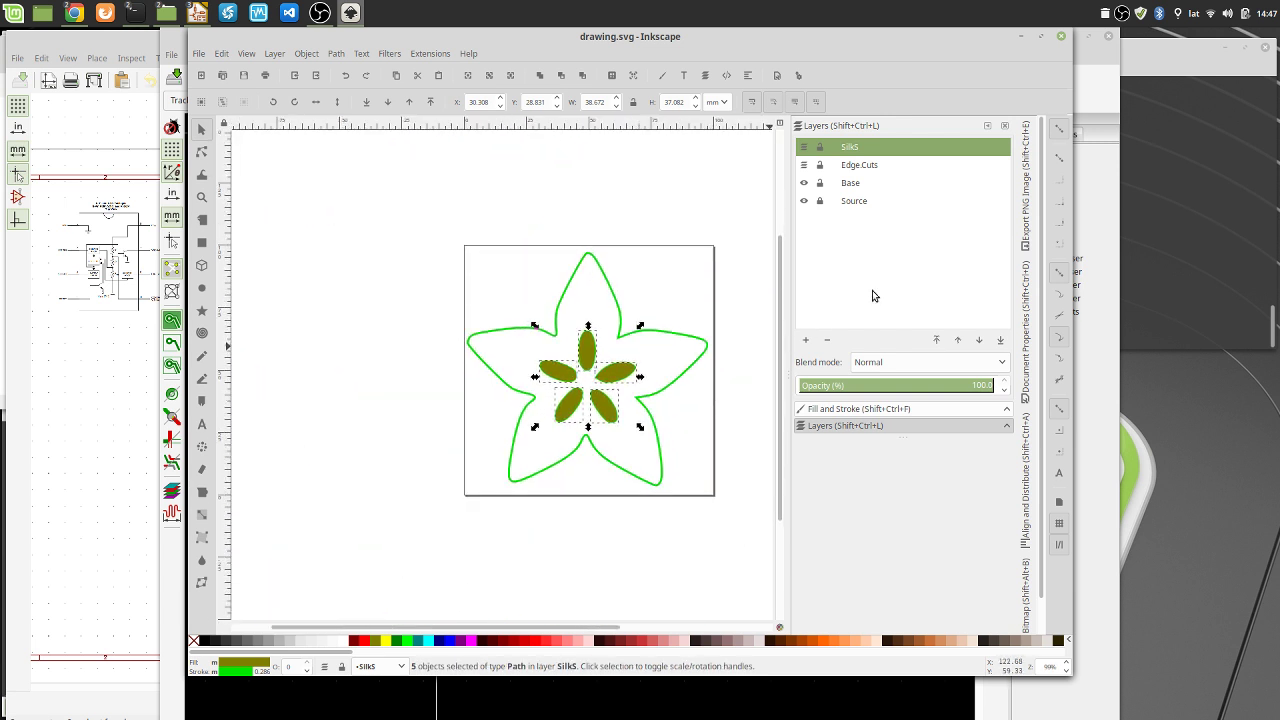
left_click(804, 166)
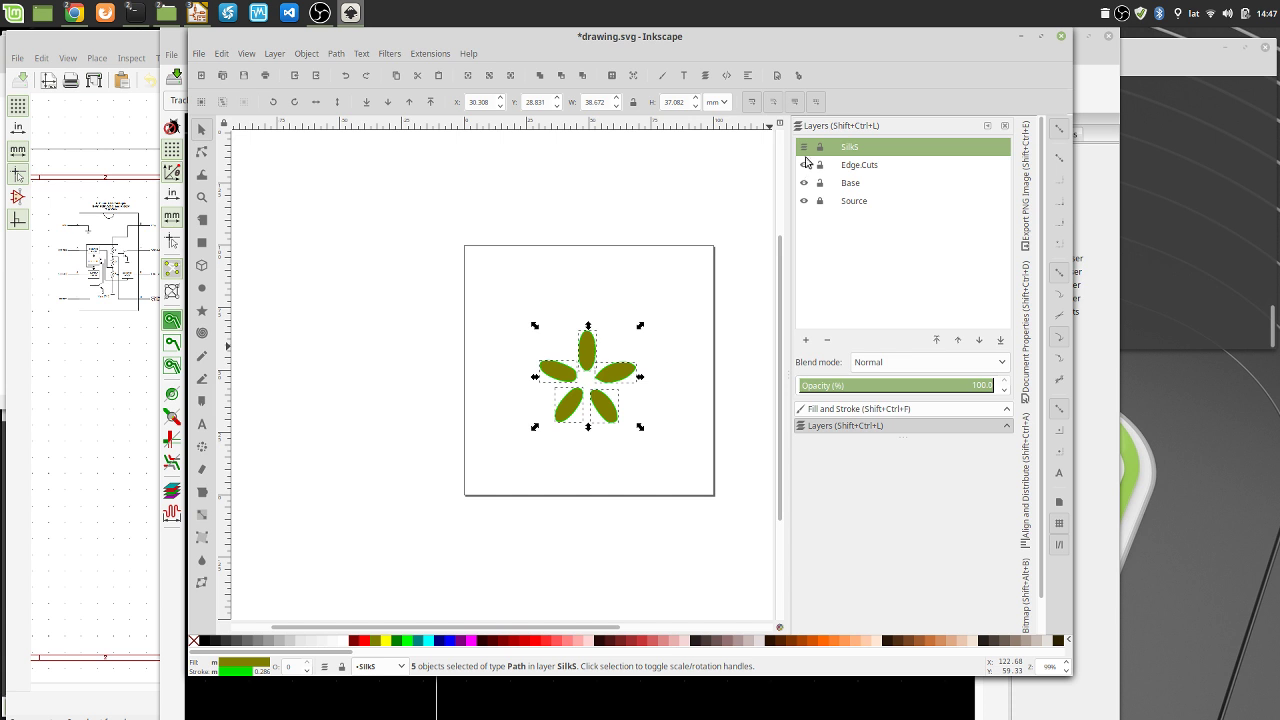
left_click(804, 148)
left_click(804, 148)
left_click(804, 166)
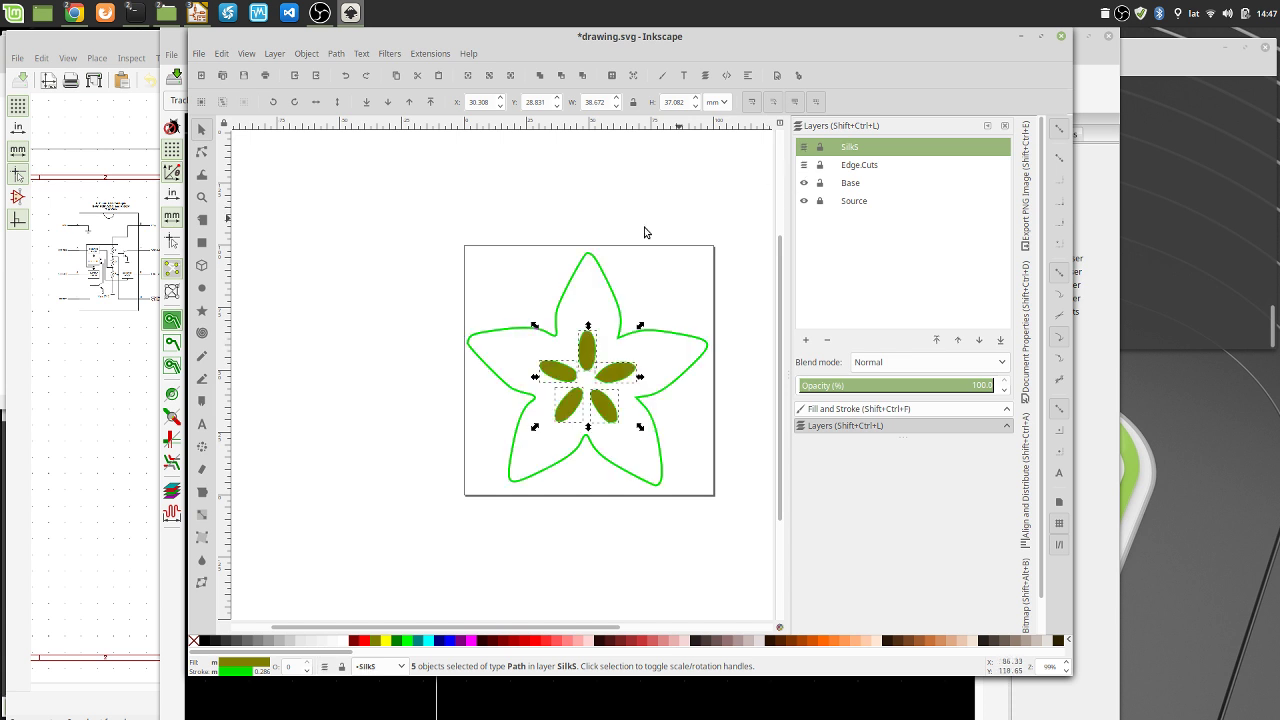
Inspect the path nodes of the five SilkS petals up close
scroll(605, 378, "up", 7, "ctrl")
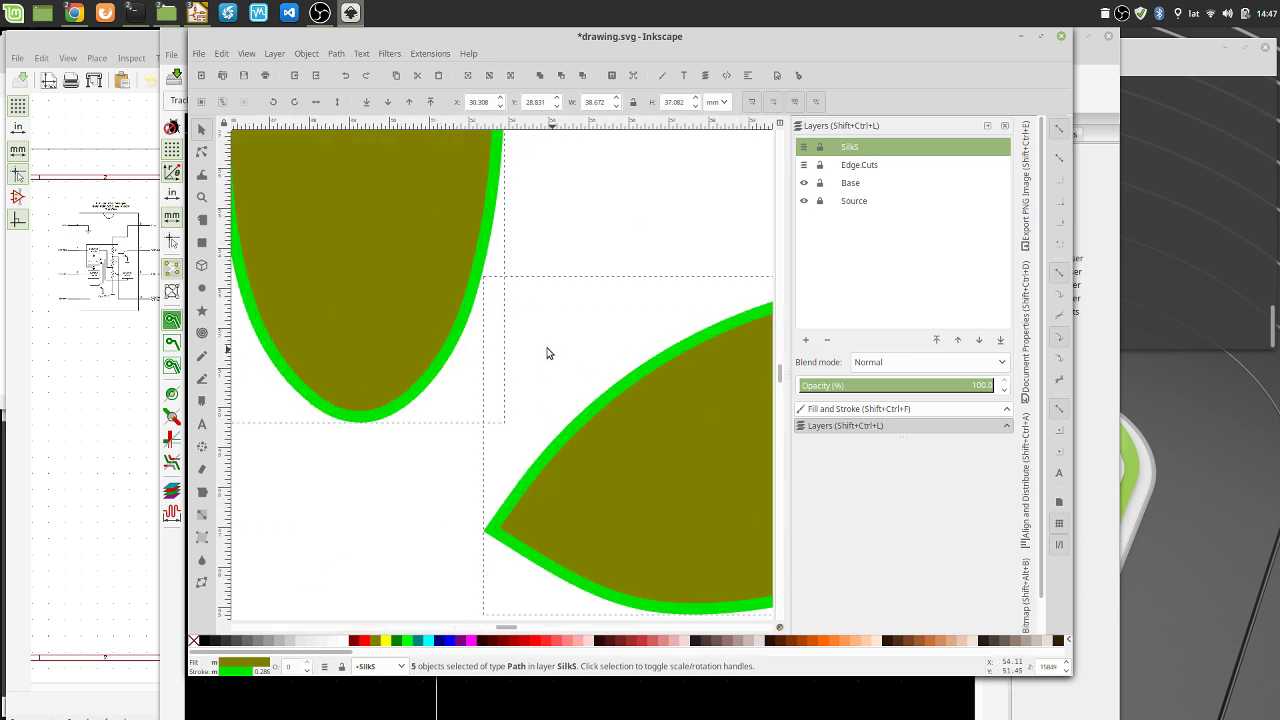
scroll(548, 352, "down", 2, "ctrl")
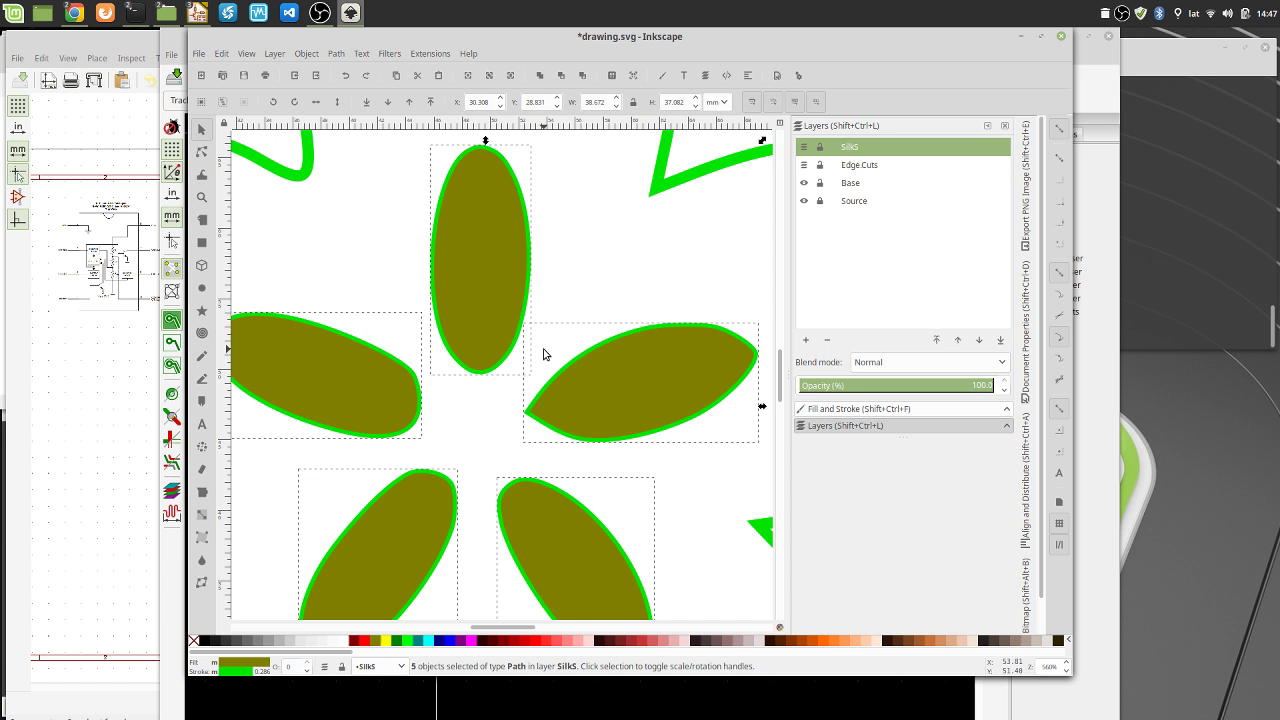
left_click(481, 257)
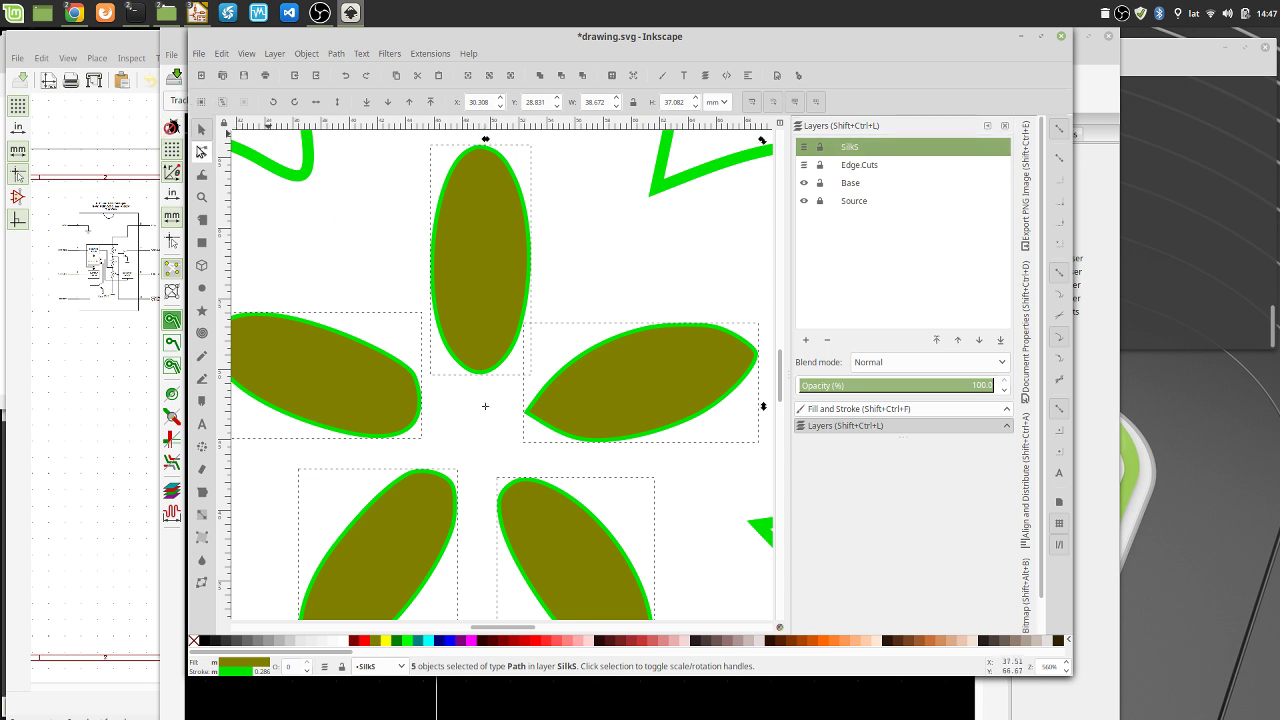
left_click(201, 151)
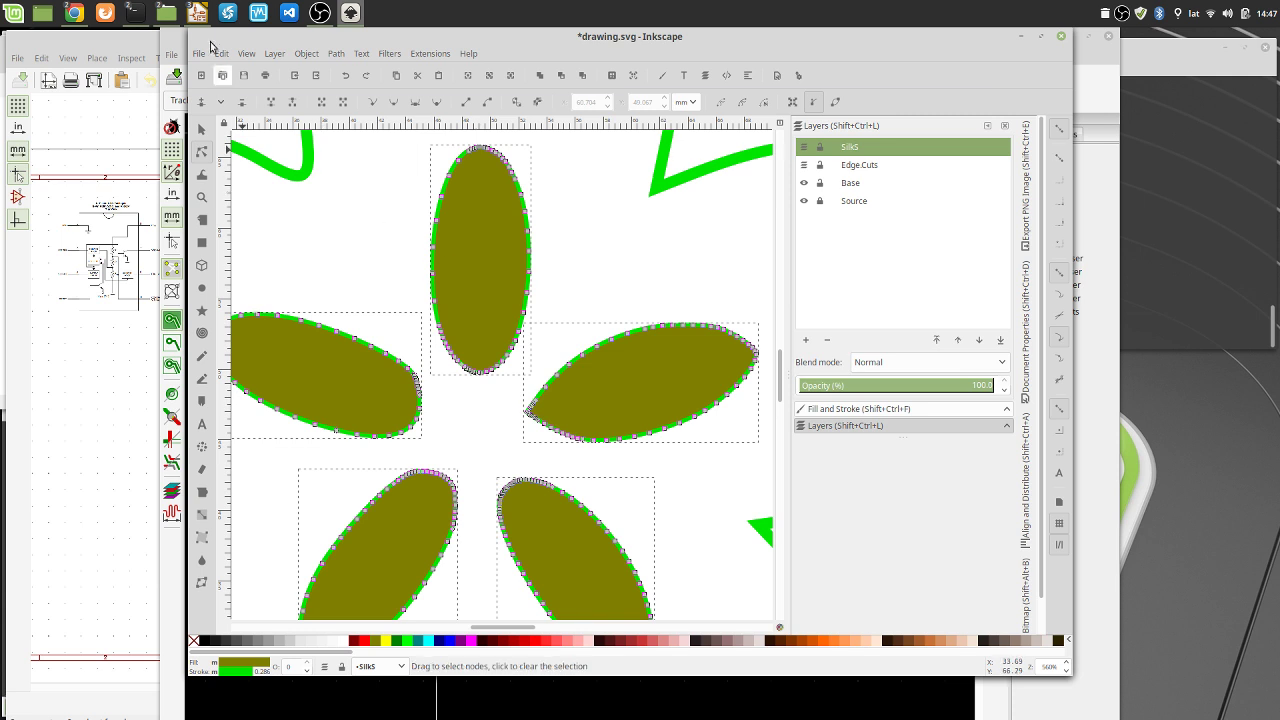
key("alt+Tab")
key("alt+Tab")
key("alt+Tab")
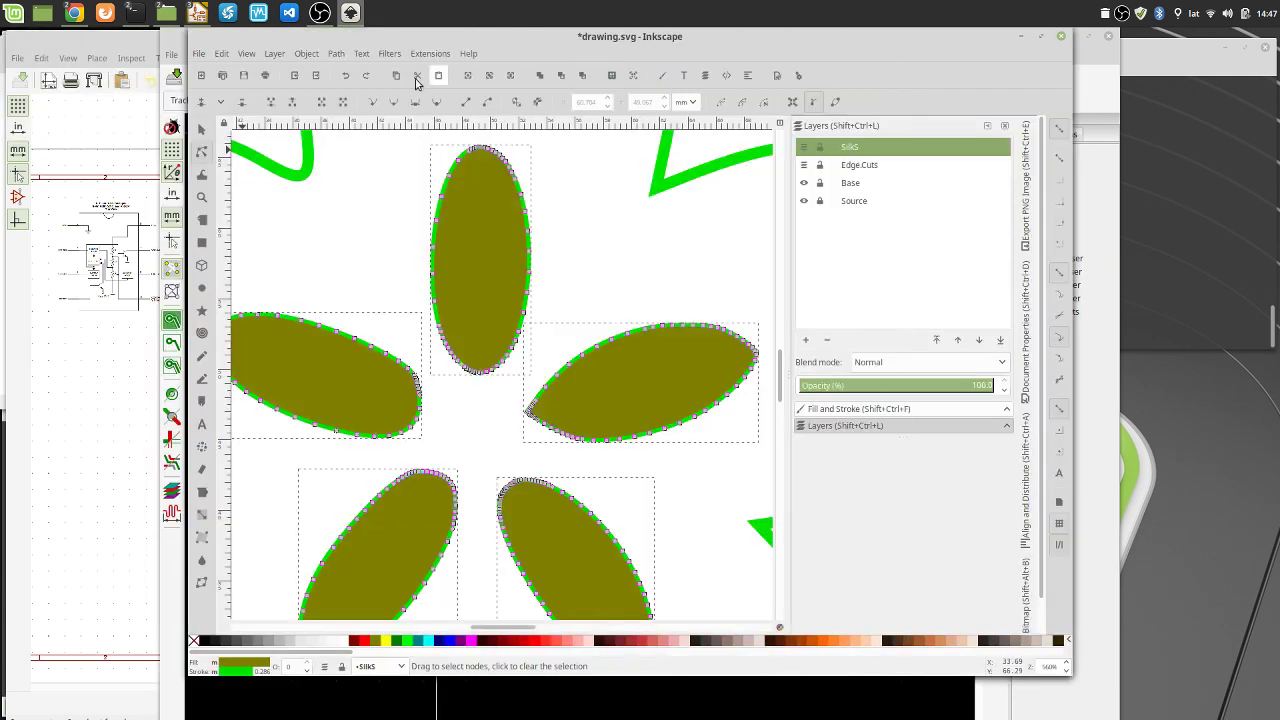
Save the current drawing.svg
left_click(243, 77)
left_click(199, 56)
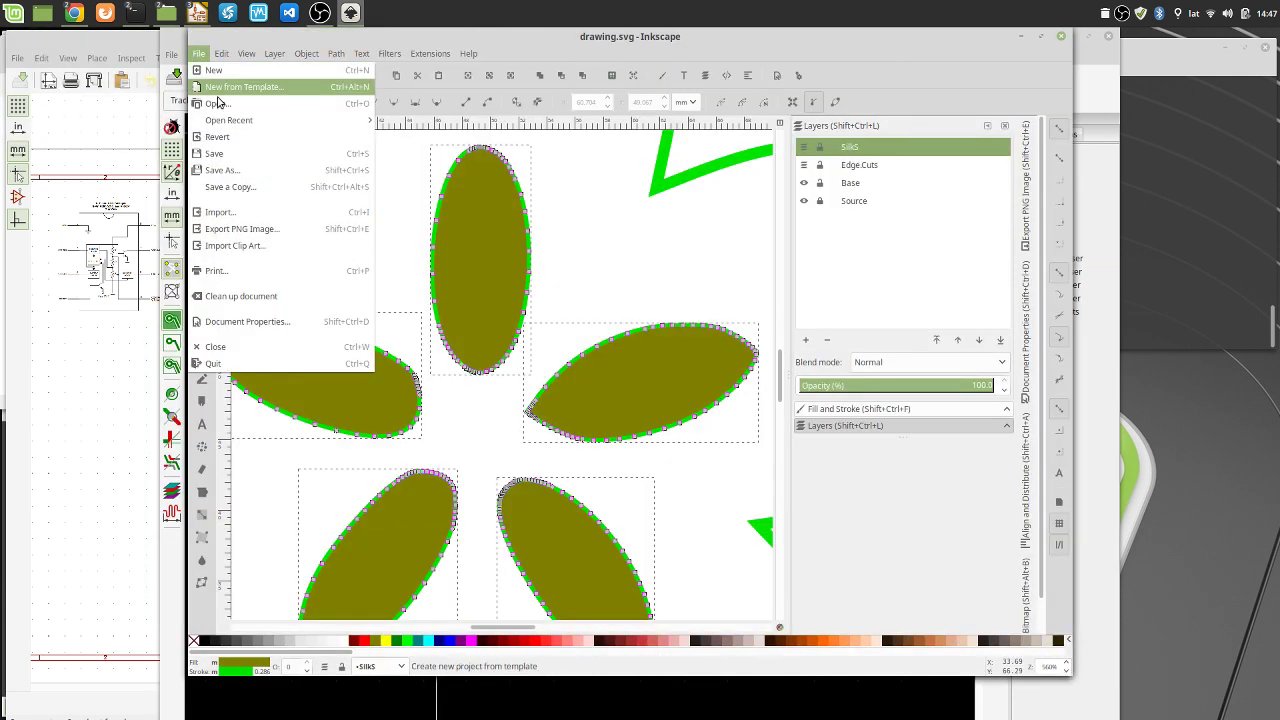
left_click(237, 157)
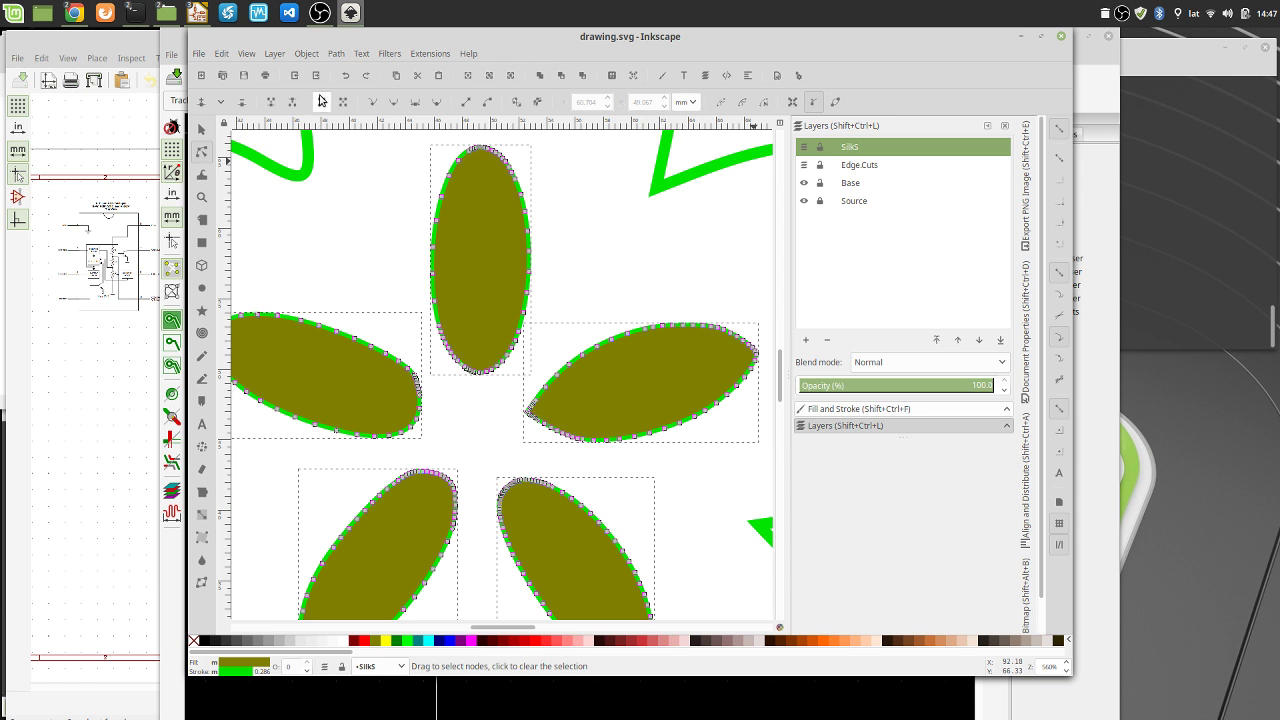
Save a plain-named conversion version of the drawing in the Convert folder, overwriting drawing_SVG2Mod.svg
left_click(200, 54)
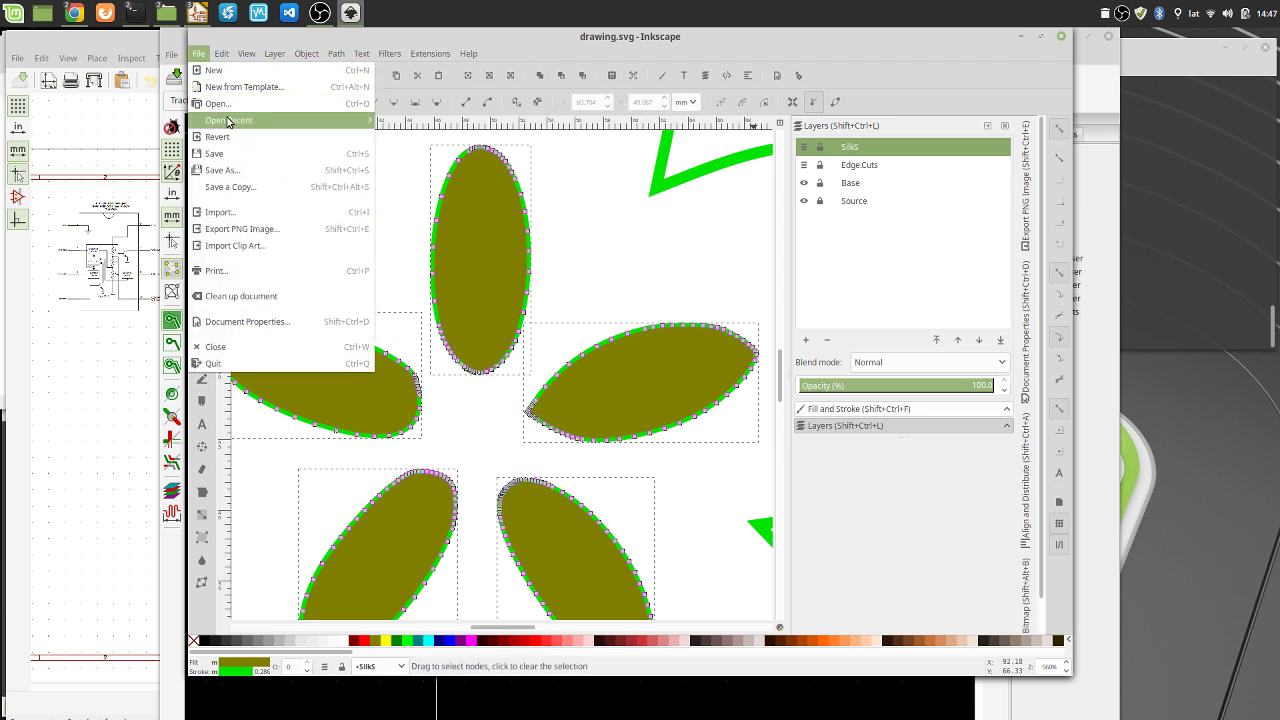
left_click(222, 170)
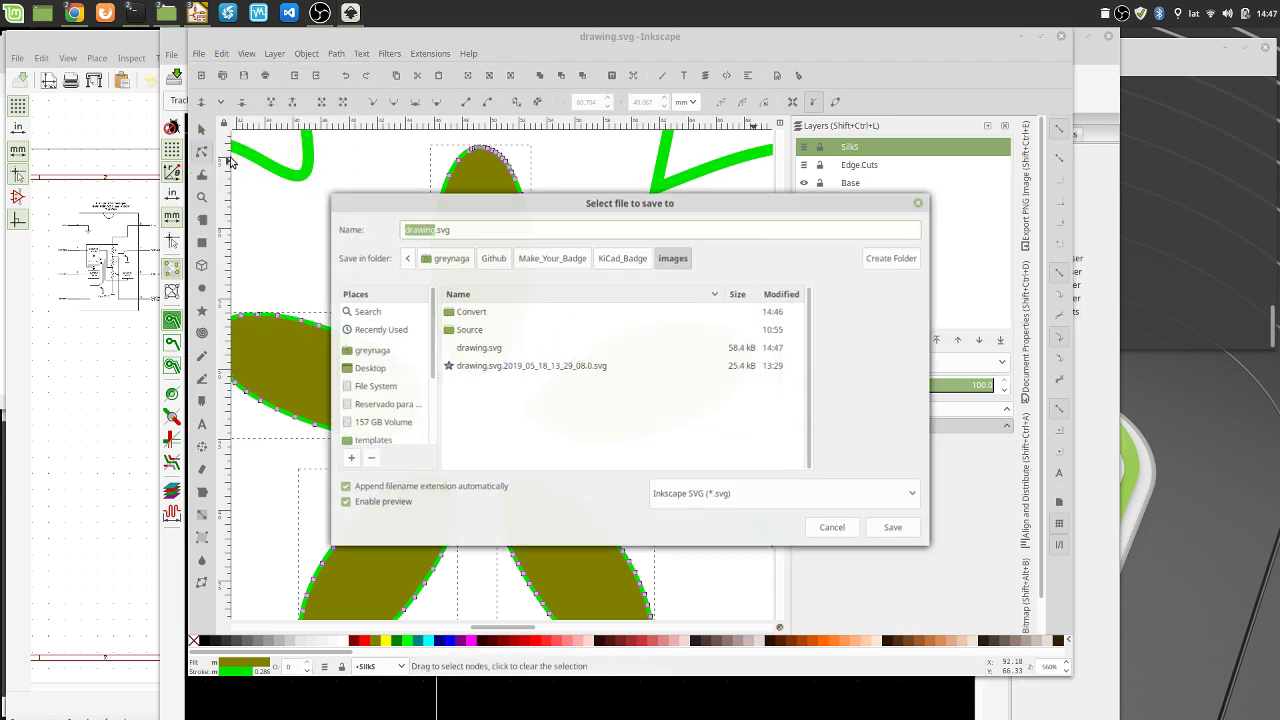
double_click(460, 318)
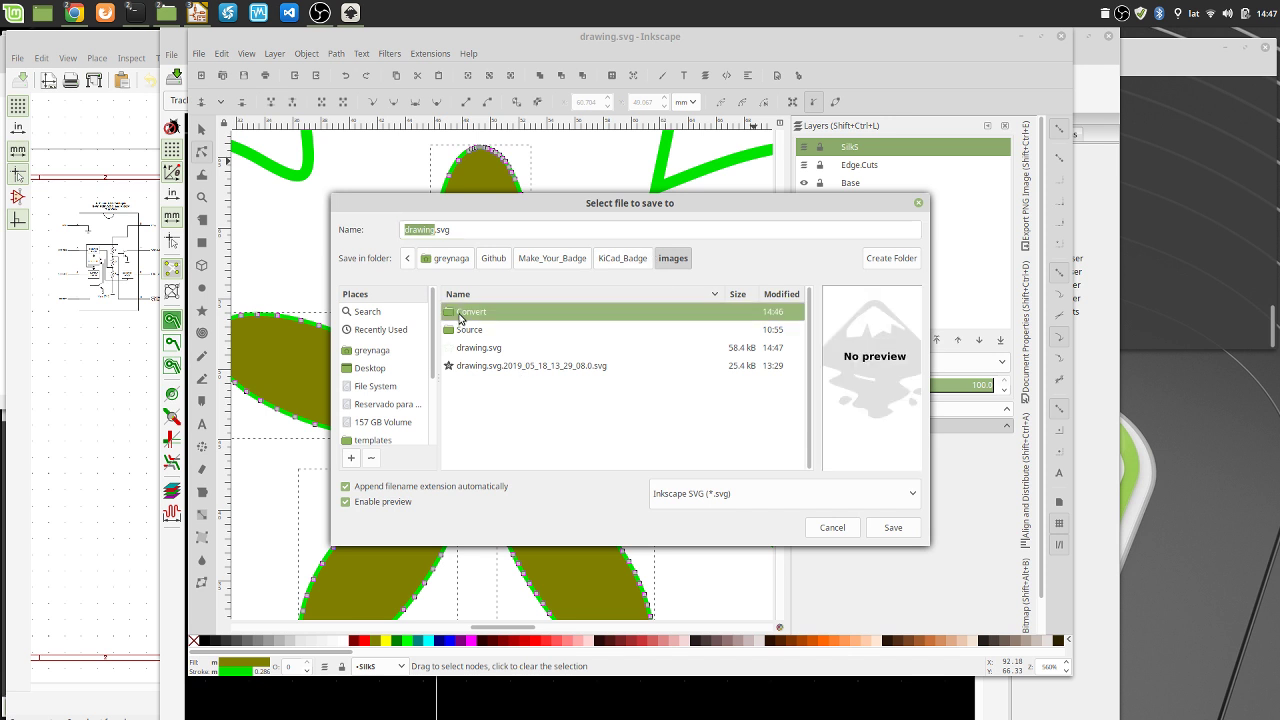
left_click(518, 313)
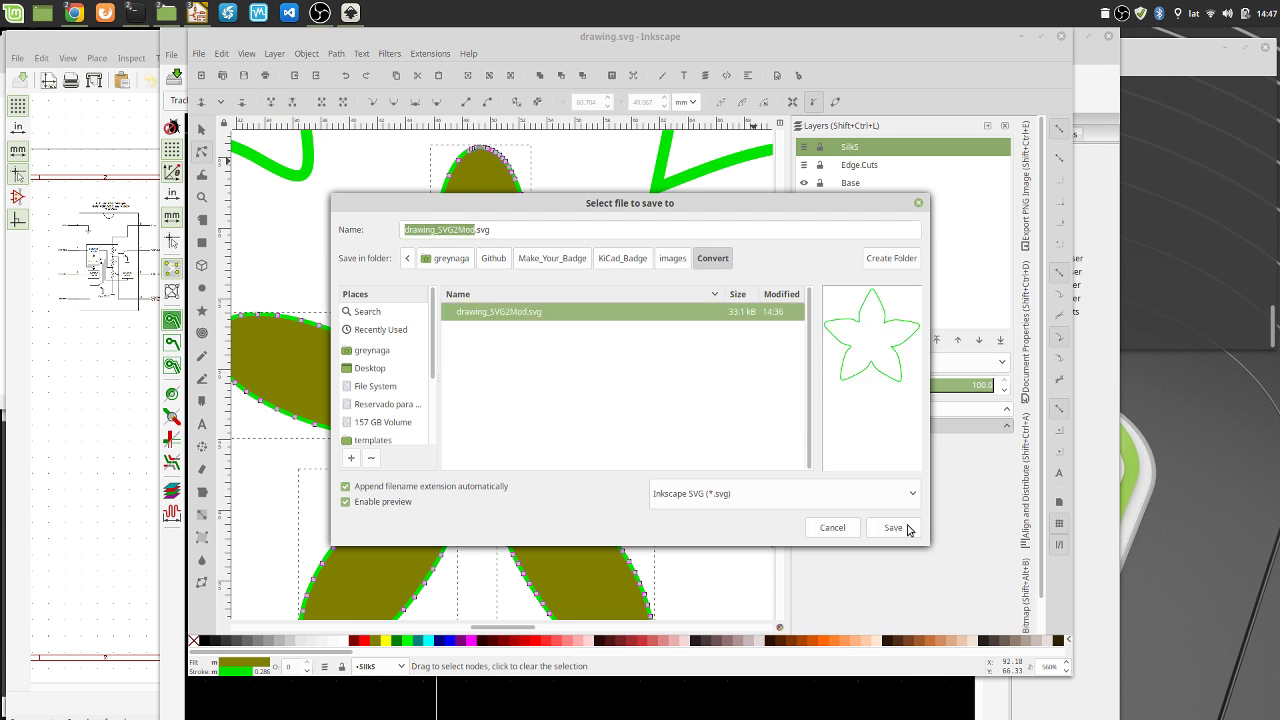
left_click(893, 527)
left_click(733, 424)
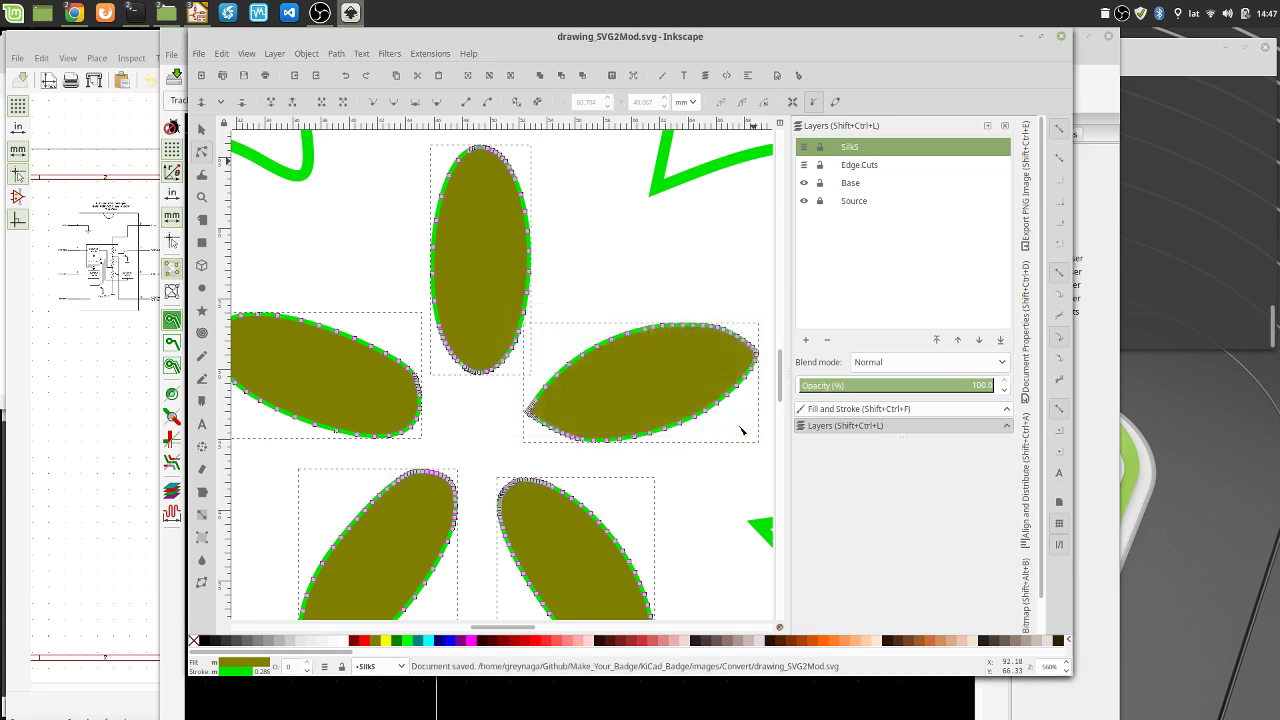
Minimise the Inkscape and Pcbnew windows, rerun the previous svg2mod command for flor_all_2 in the terminal, and bring the schematic window forward
left_click(1021, 37)
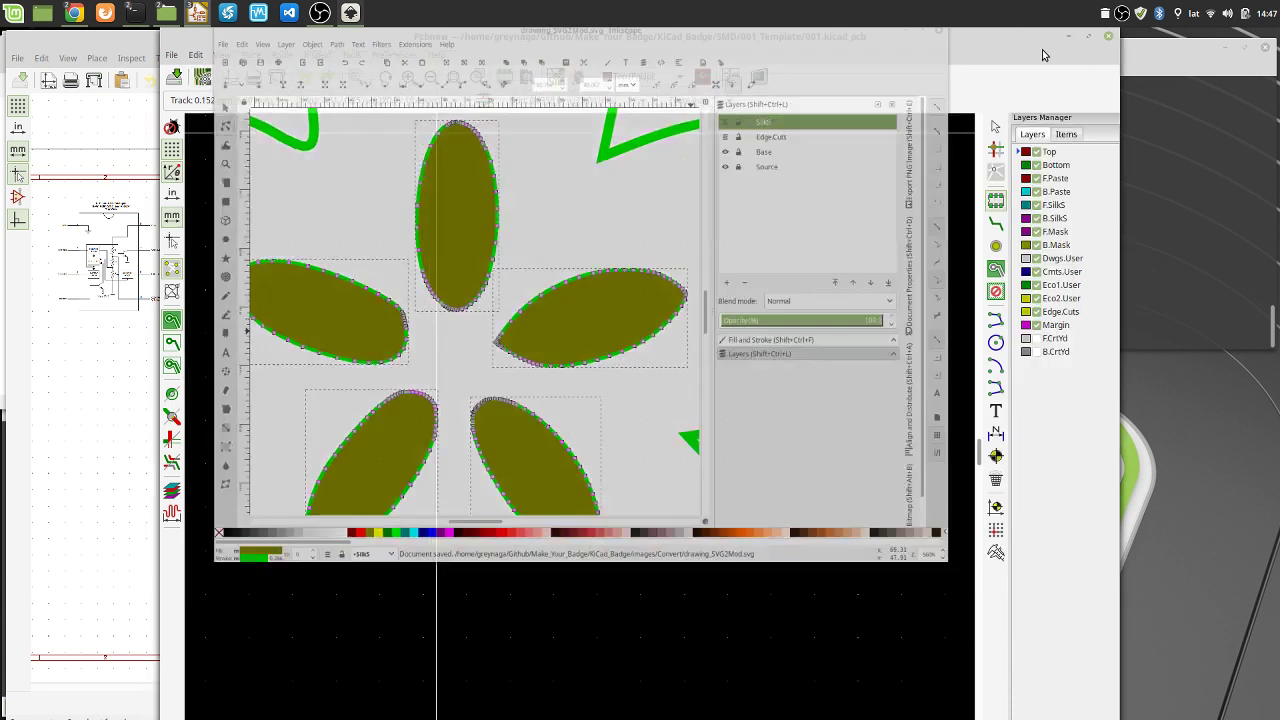
left_click(1066, 40)
left_click(1095, 55)
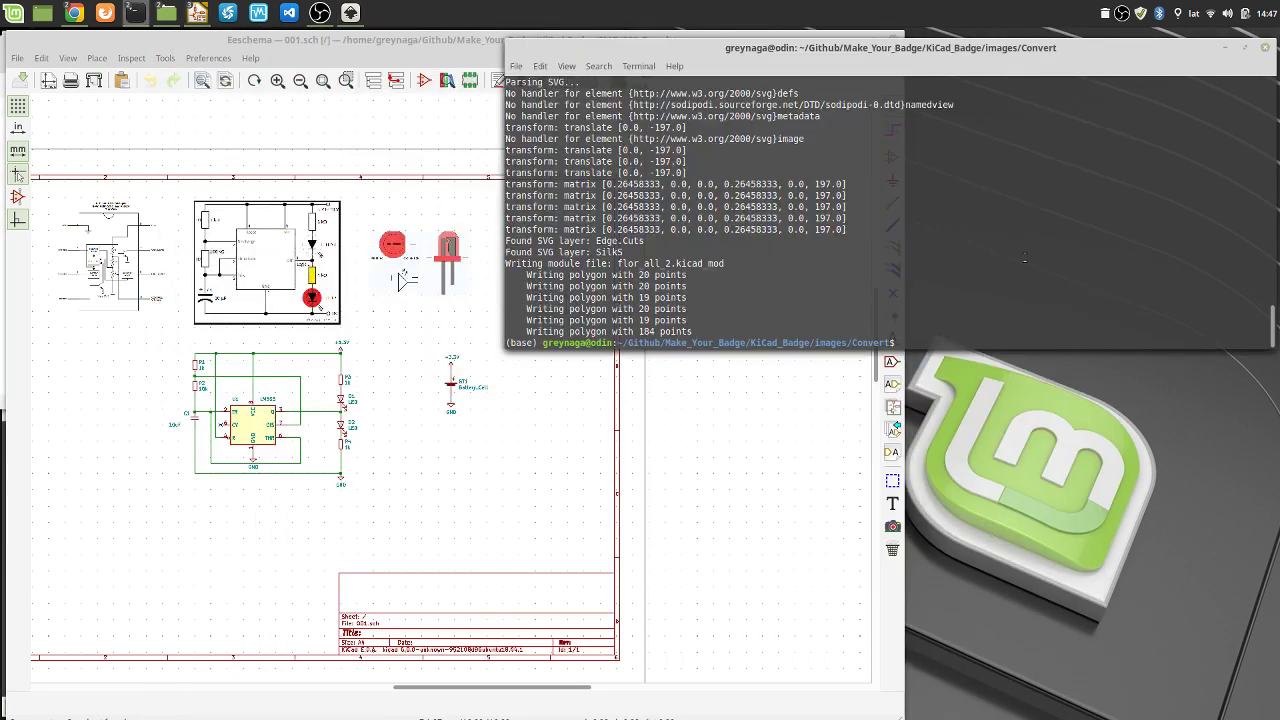
key("Up")
key("Return")
left_click(484, 59)
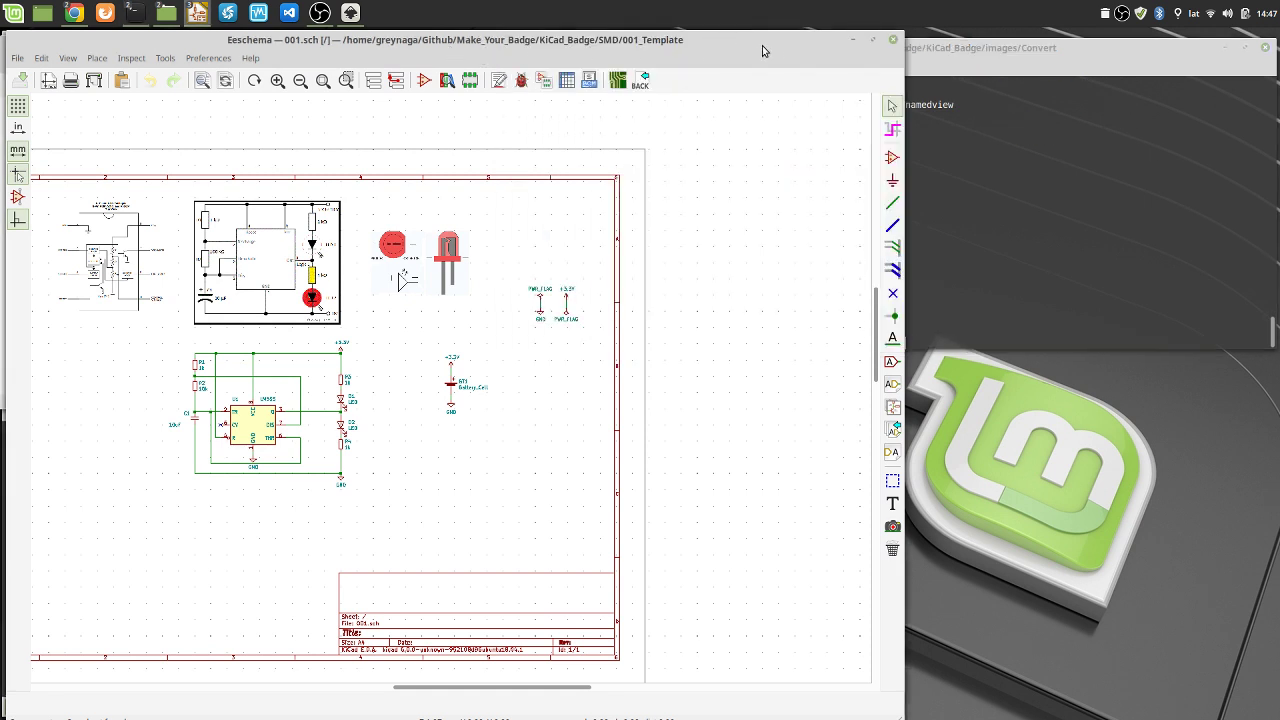
Minimise the schematic and project windows and copy flor_all_2.kicad_mod from the Convert folder into 001_Template.pretty, replacing the older file
left_click(853, 39)
left_click(369, 47)
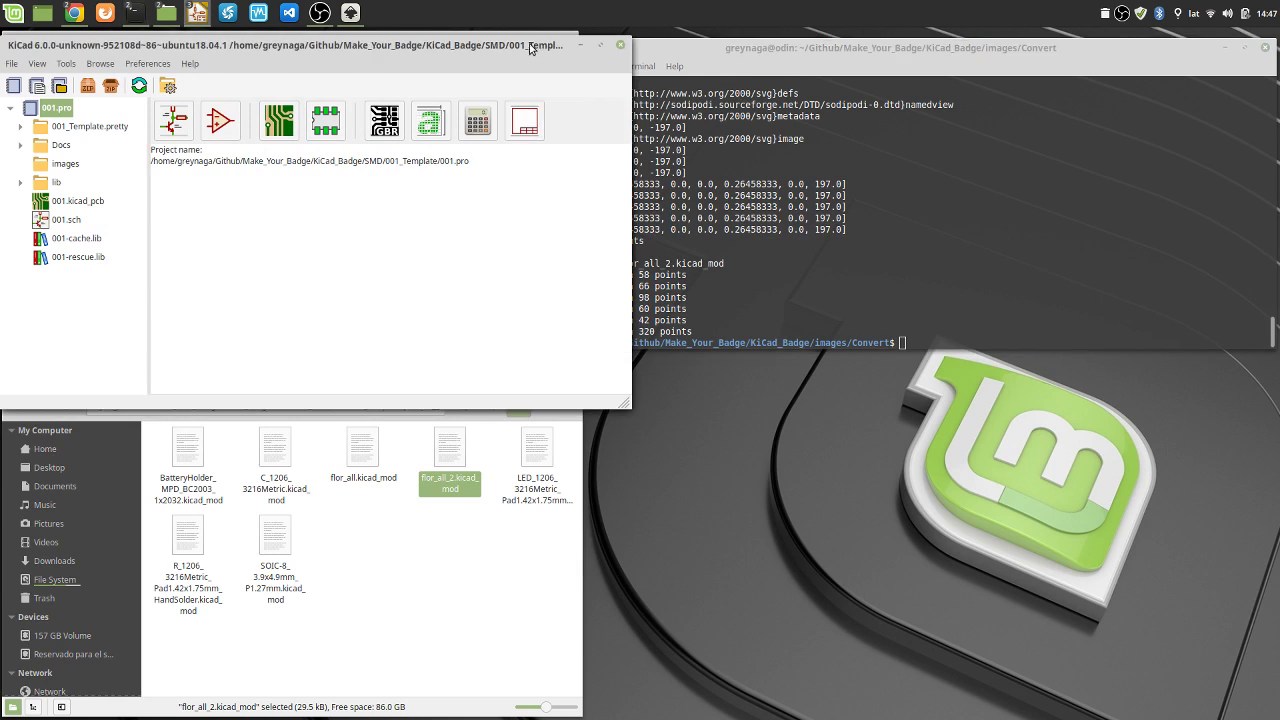
left_click(585, 46)
left_click_drag(221, 217, 393, 645)
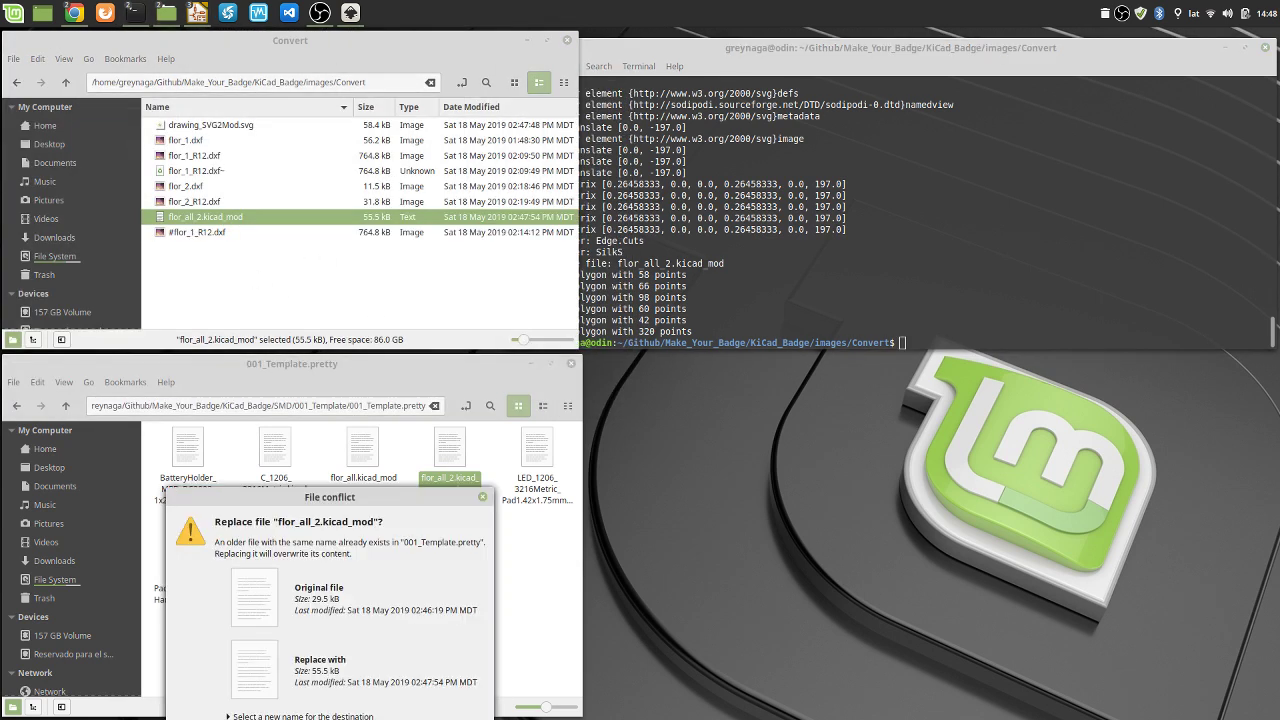
key("Return")
Switch to the 001.kicad_pcb board in Pcbnew and place the flor_all_2 footprint from the 001_Template library in the middle of the sheet
left_click(199, 16)
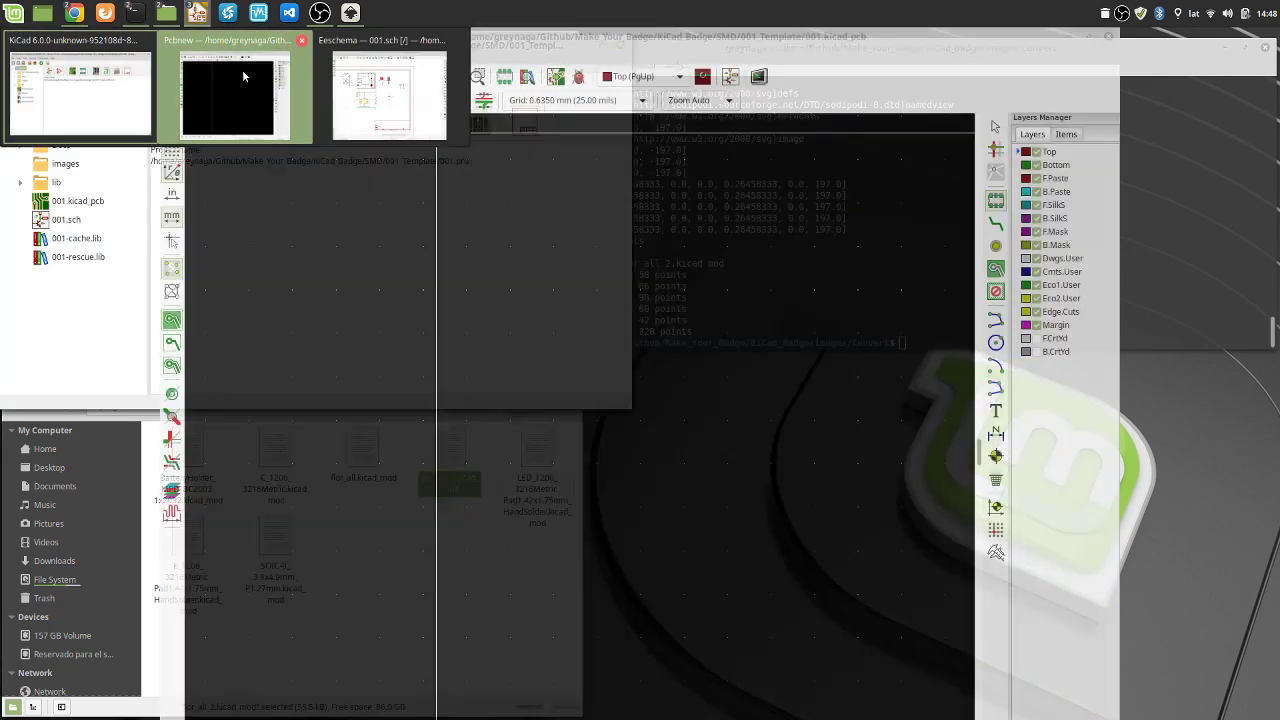
left_click(246, 80)
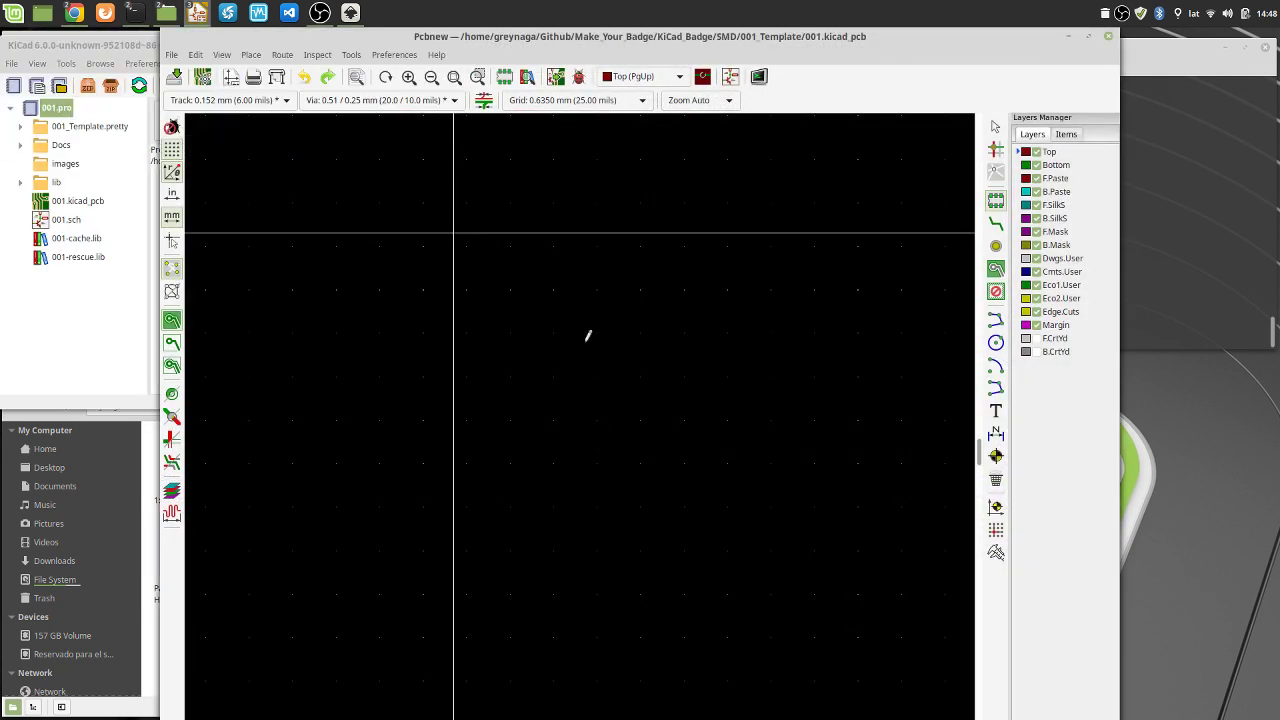
scroll(580, 430, "down", 5)
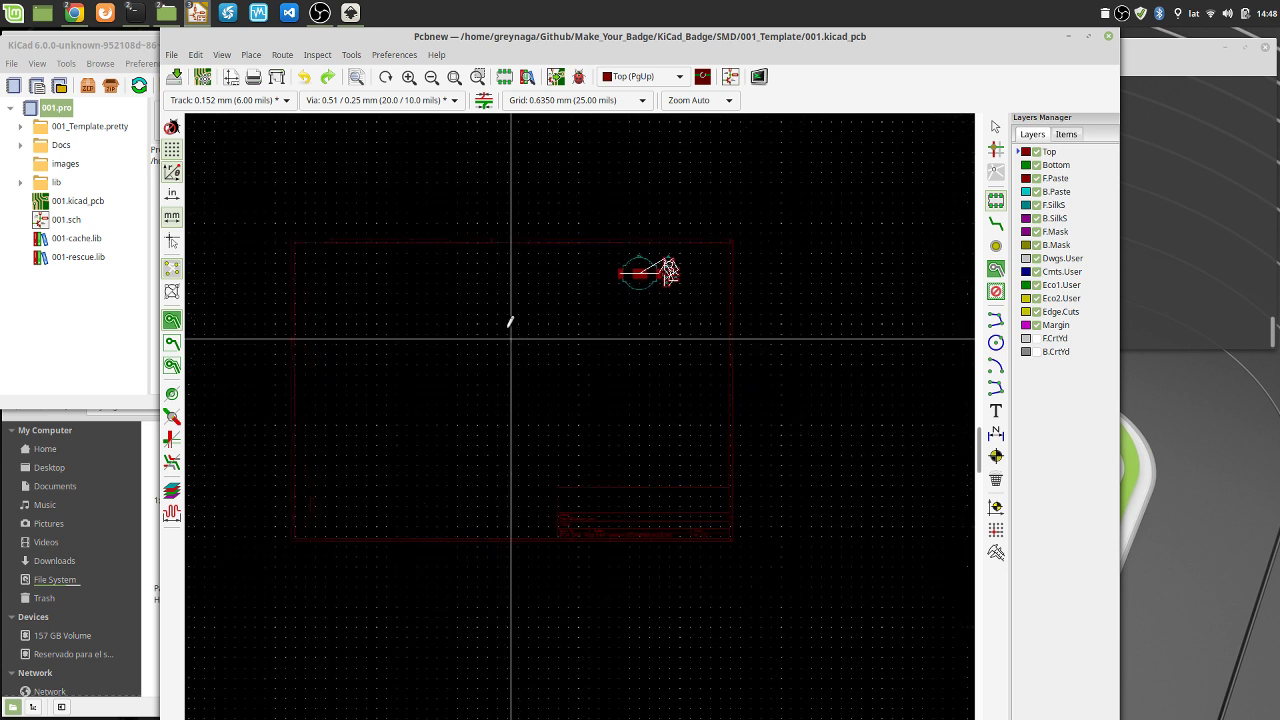
left_click_drag(487, 37, 337, 37)
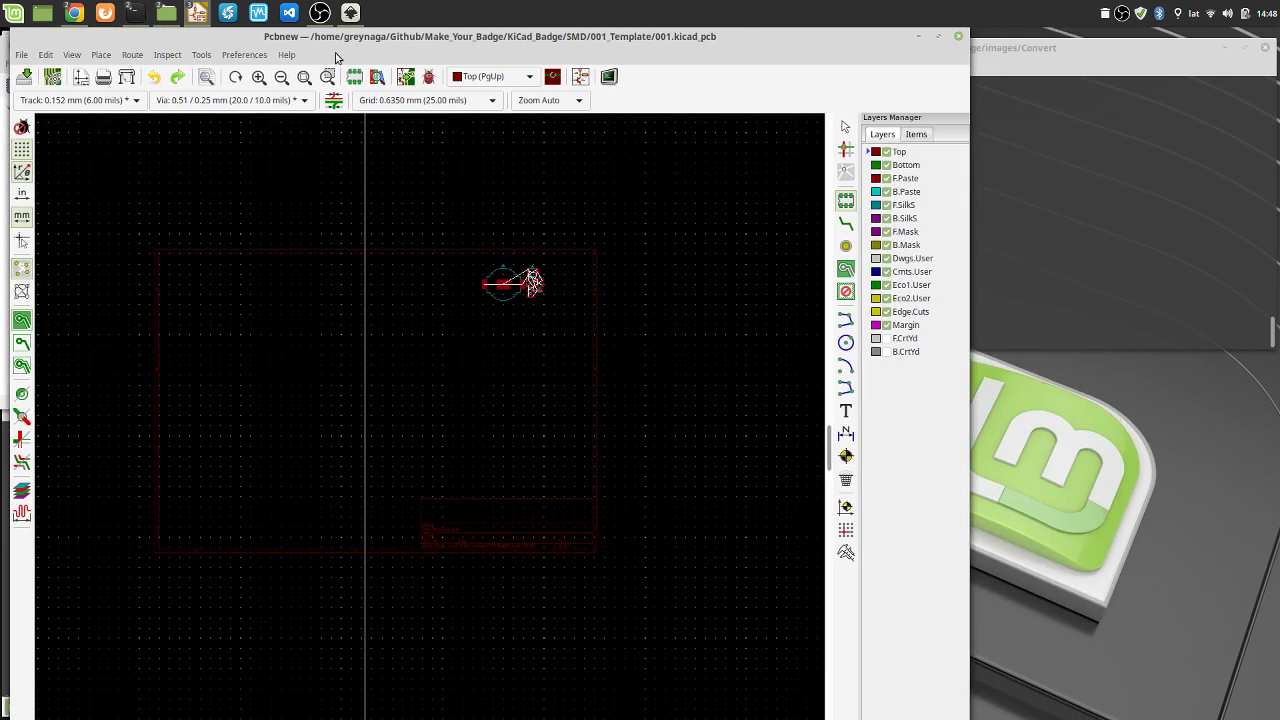
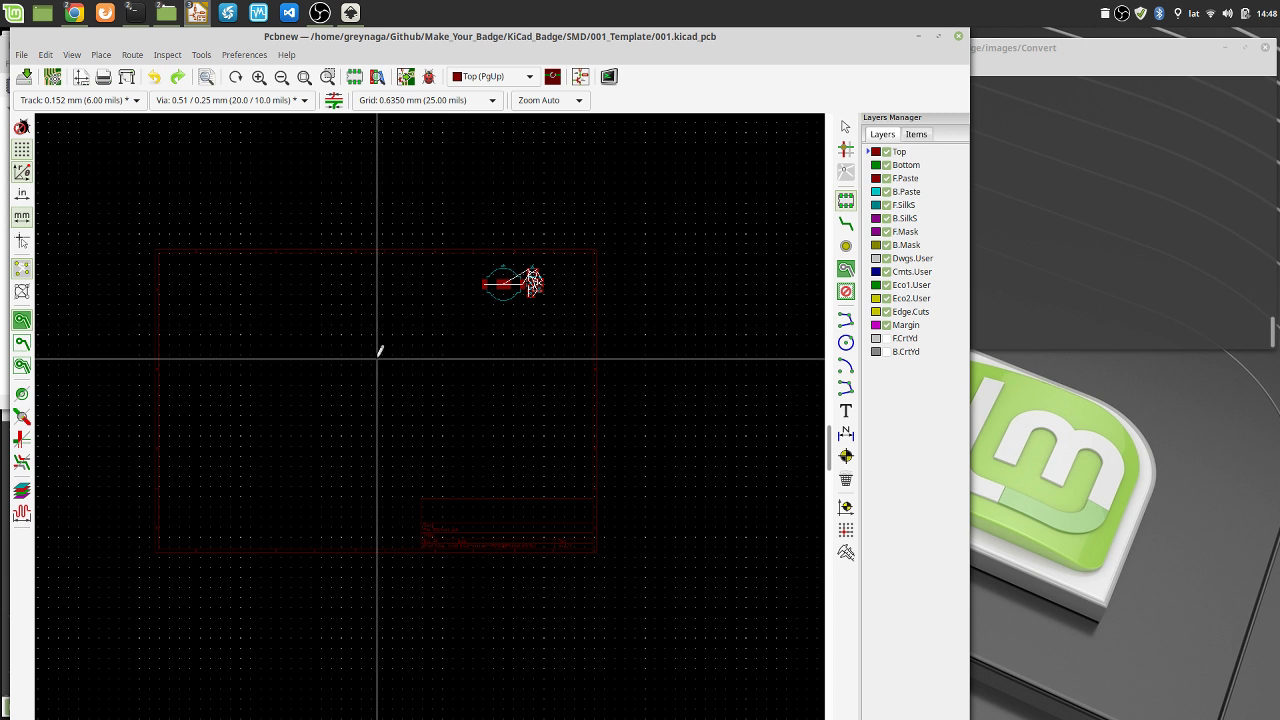
left_click(21, 55)
left_click(763, 259)
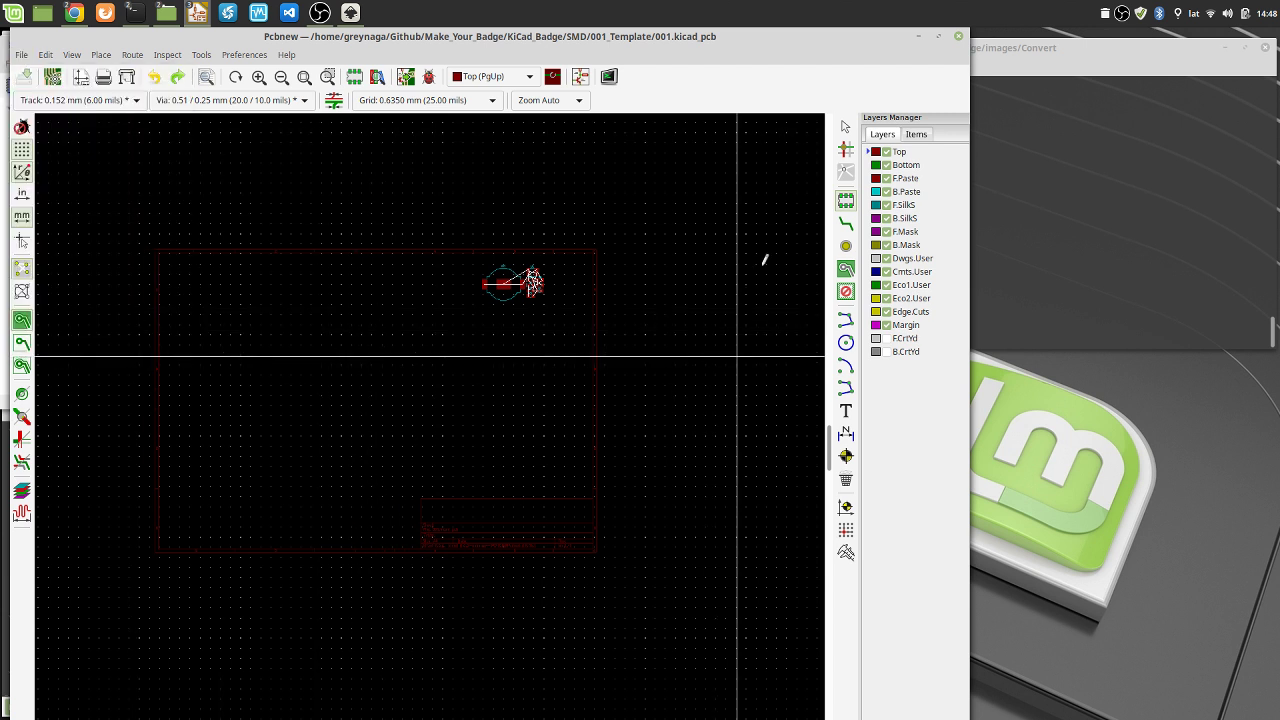
left_click(657, 312)
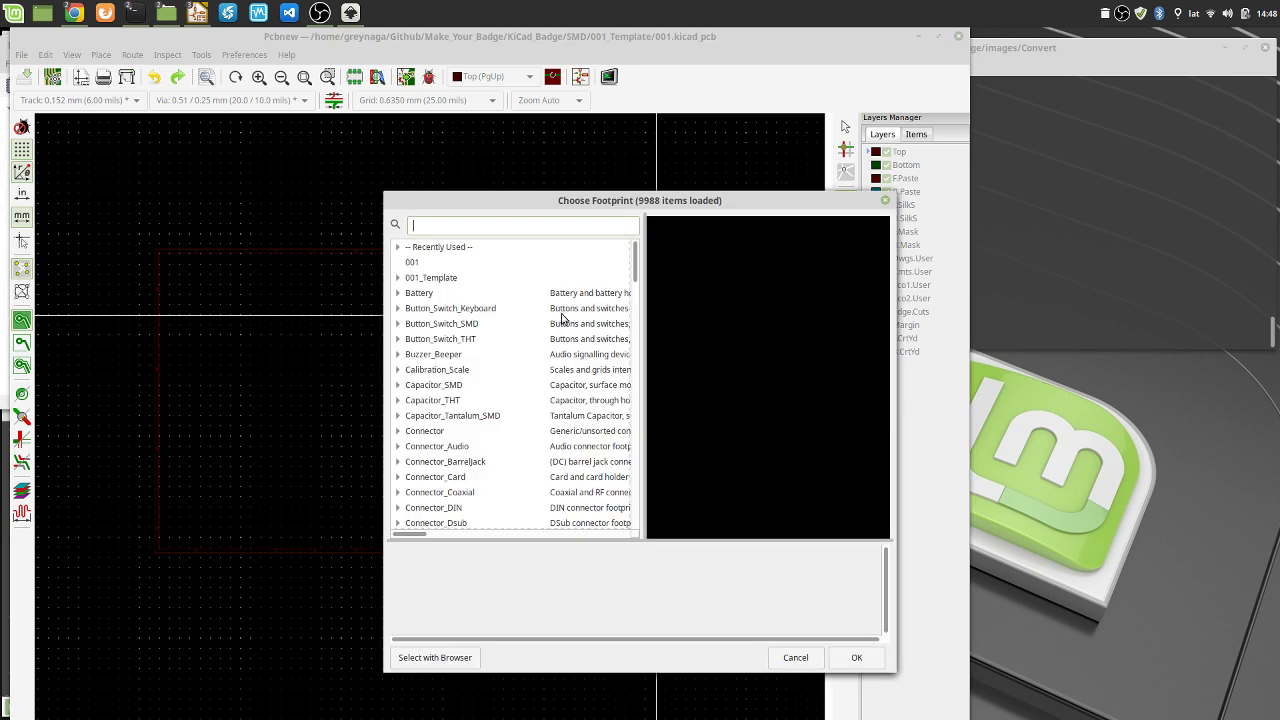
left_click_drag(568, 210, 391, 153)
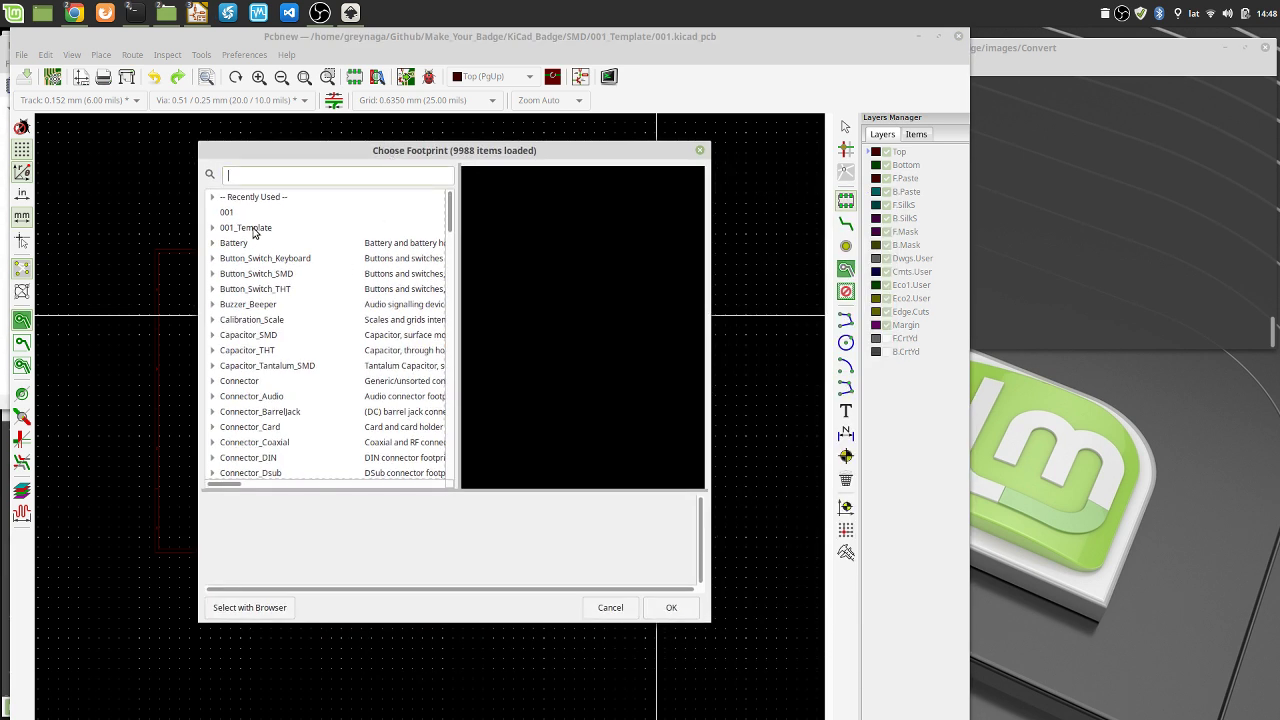
left_click(212, 228)
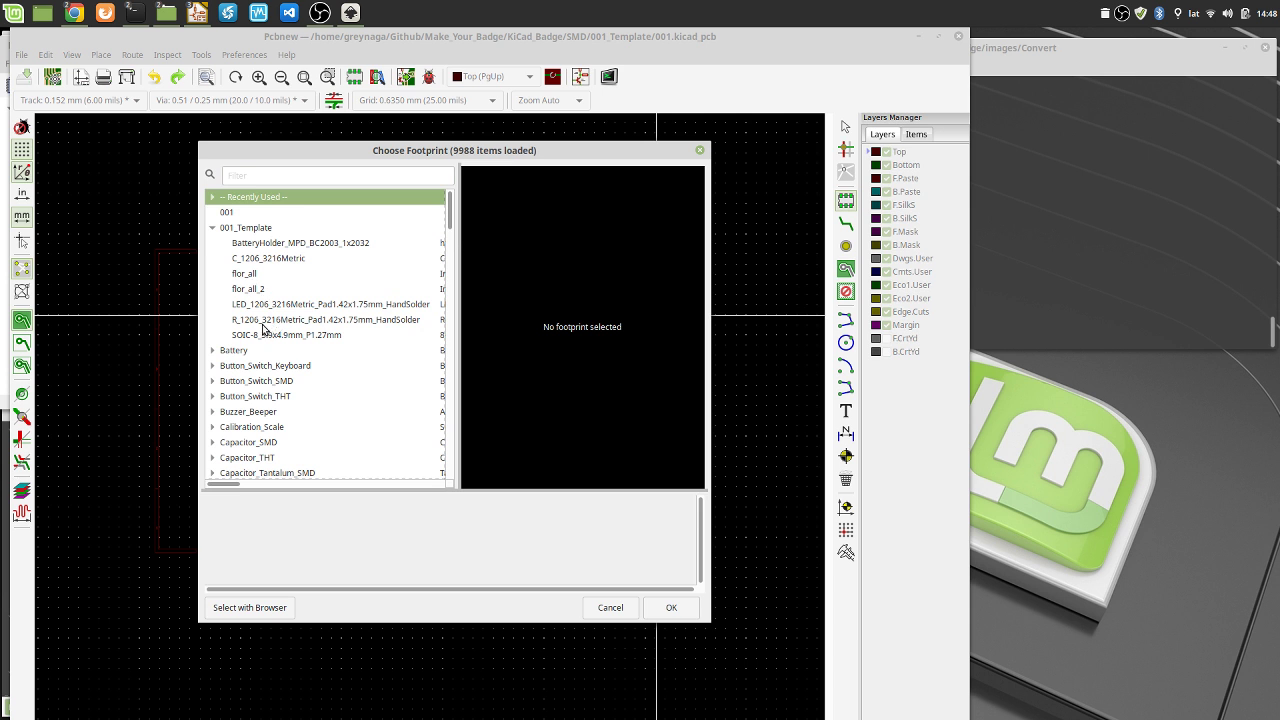
left_click(260, 289)
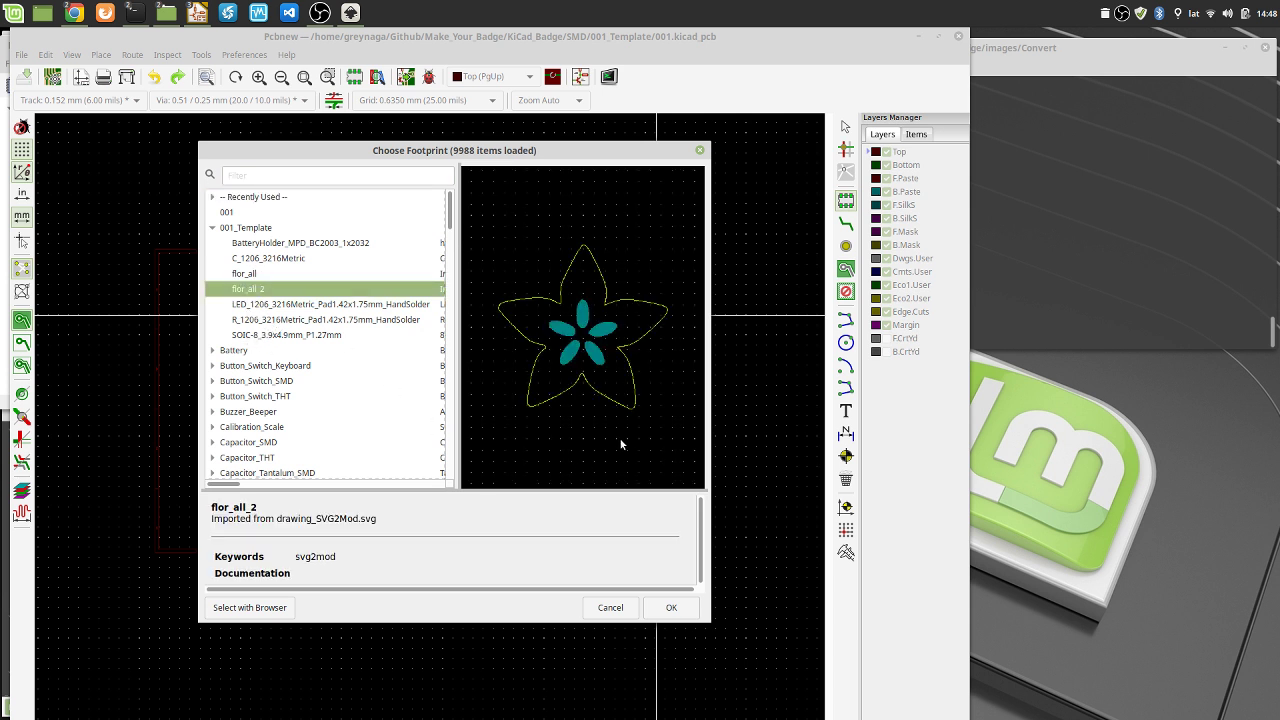
left_click(668, 608)
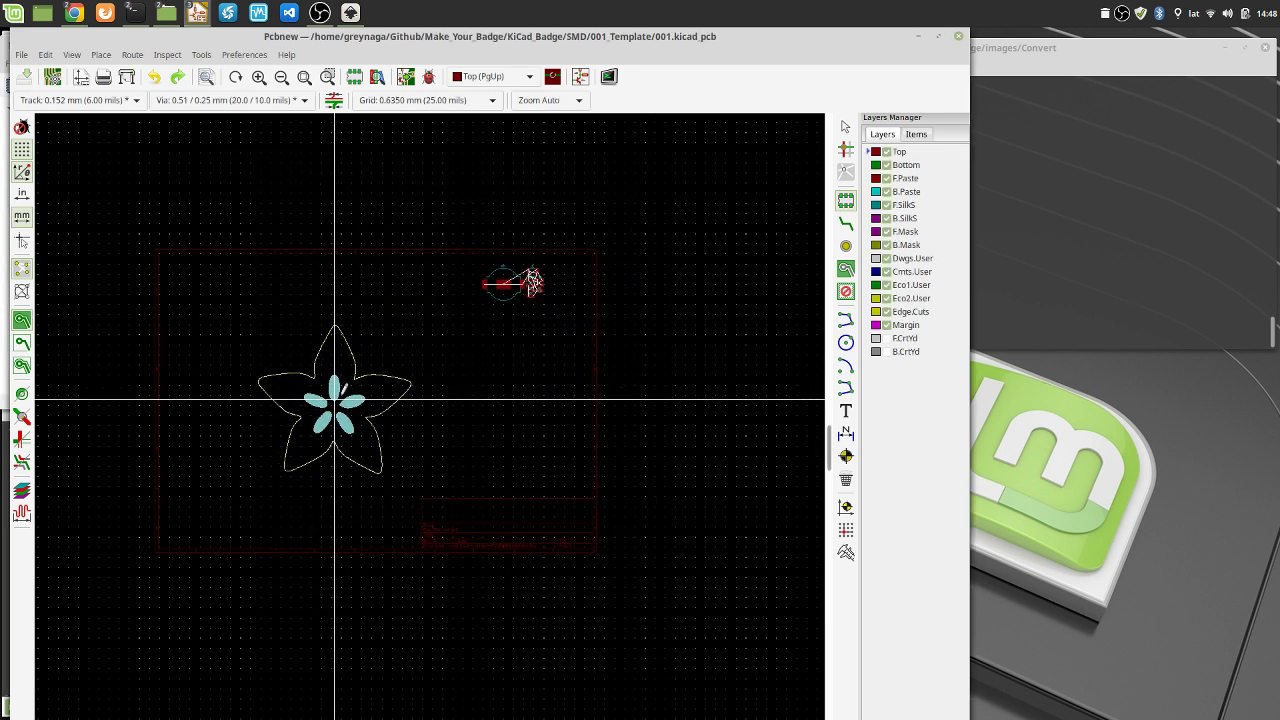
Place the flor_all footprint from the 001_Template library so that it partly overlaps the flor_all_2 flower
scroll(383, 385, "up", 3)
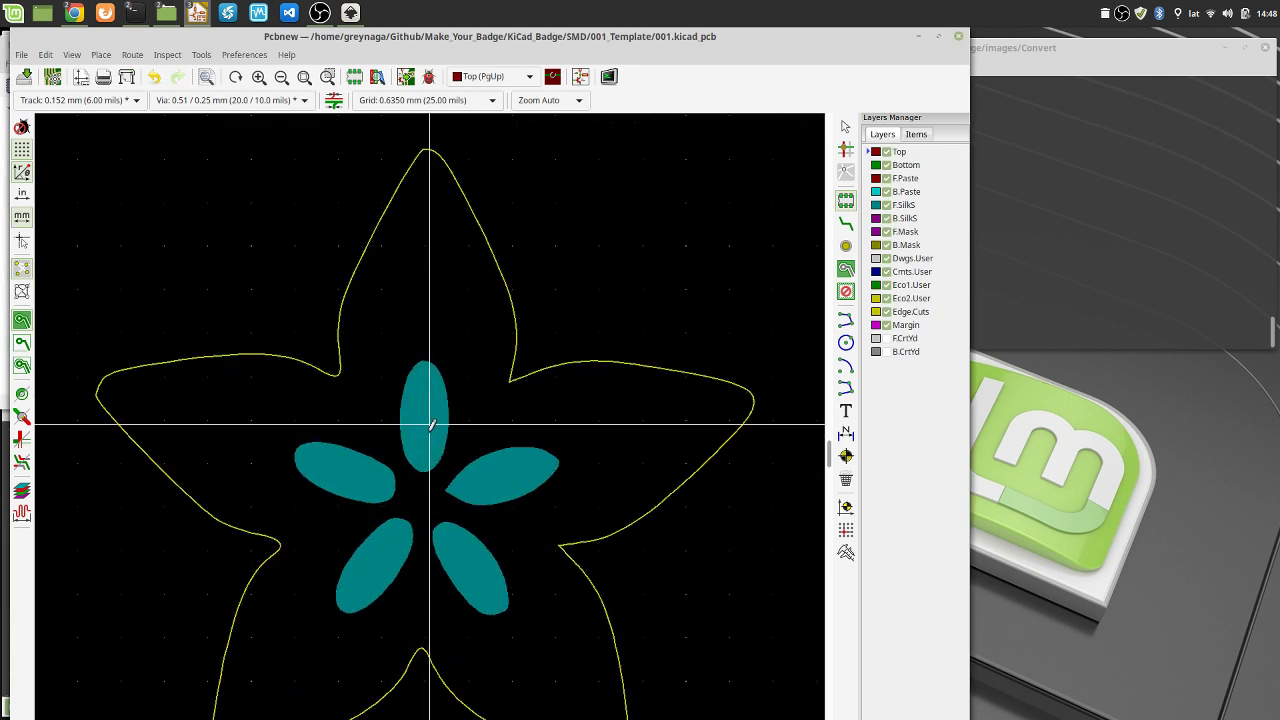
scroll(430, 420, "up", 2)
scroll(433, 412, "down", 1)
scroll(432, 426, "down", 8)
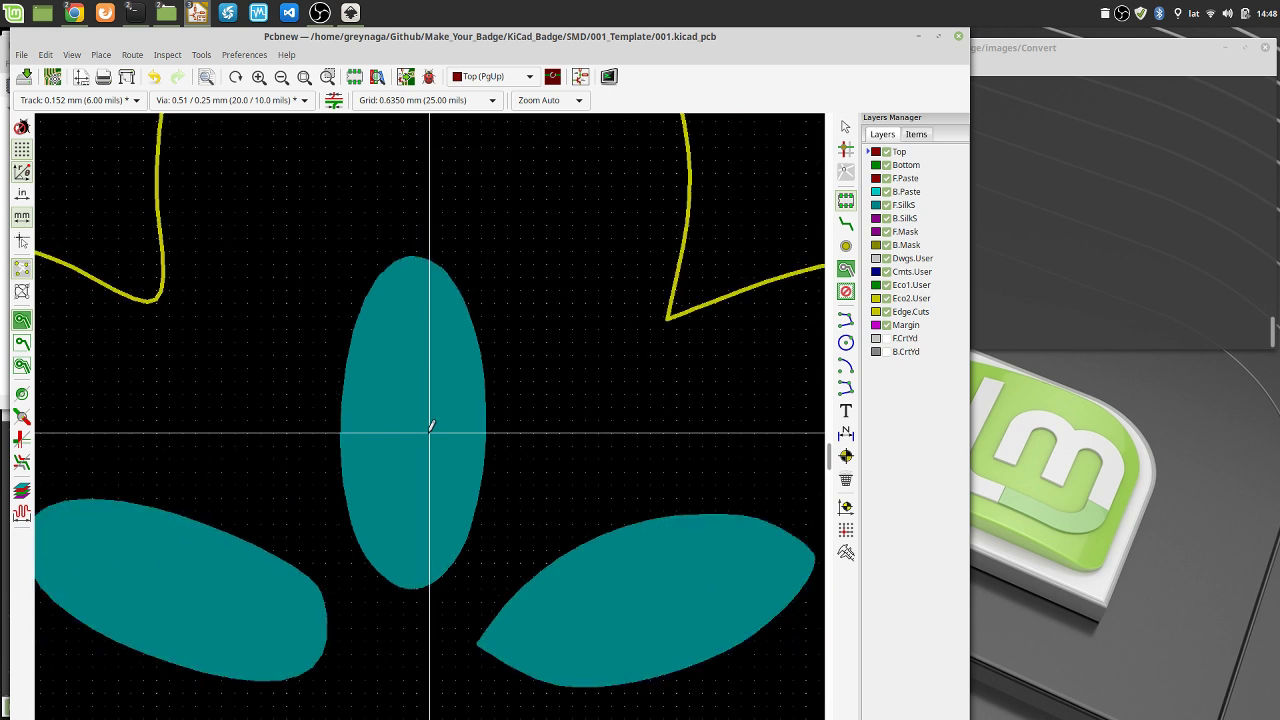
scroll(432, 426, "down", 1)
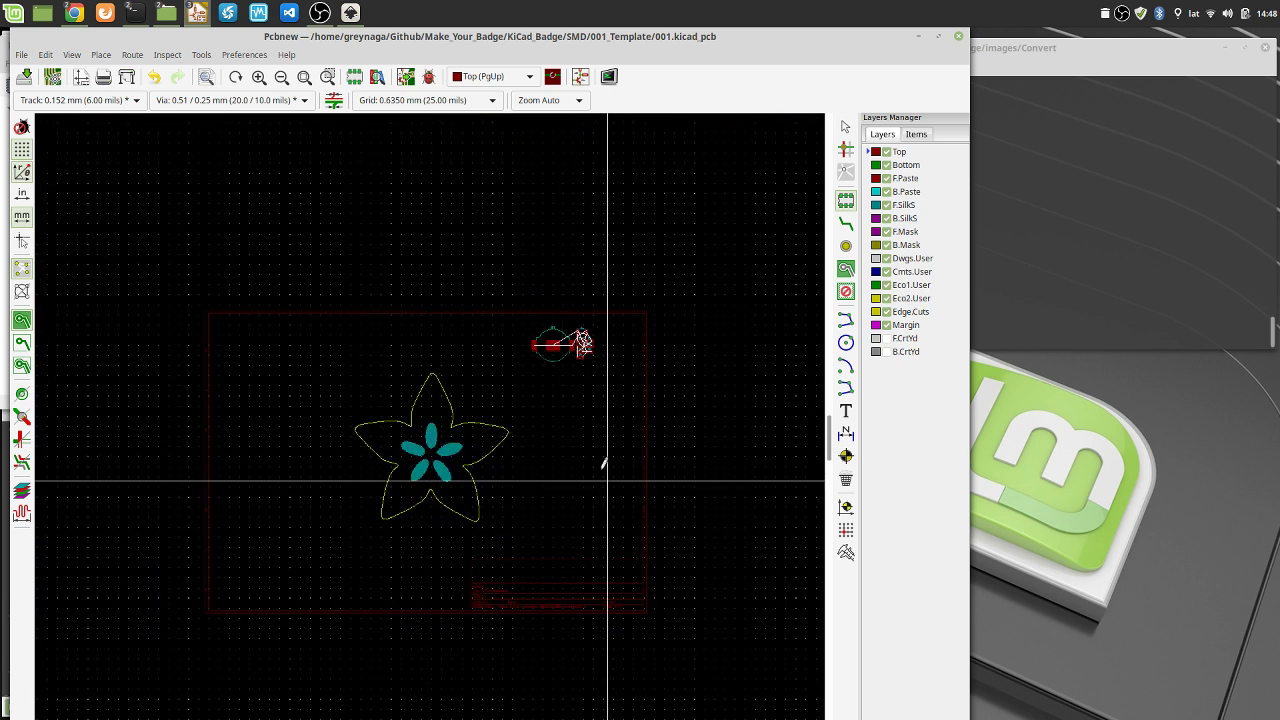
left_click(554, 454)
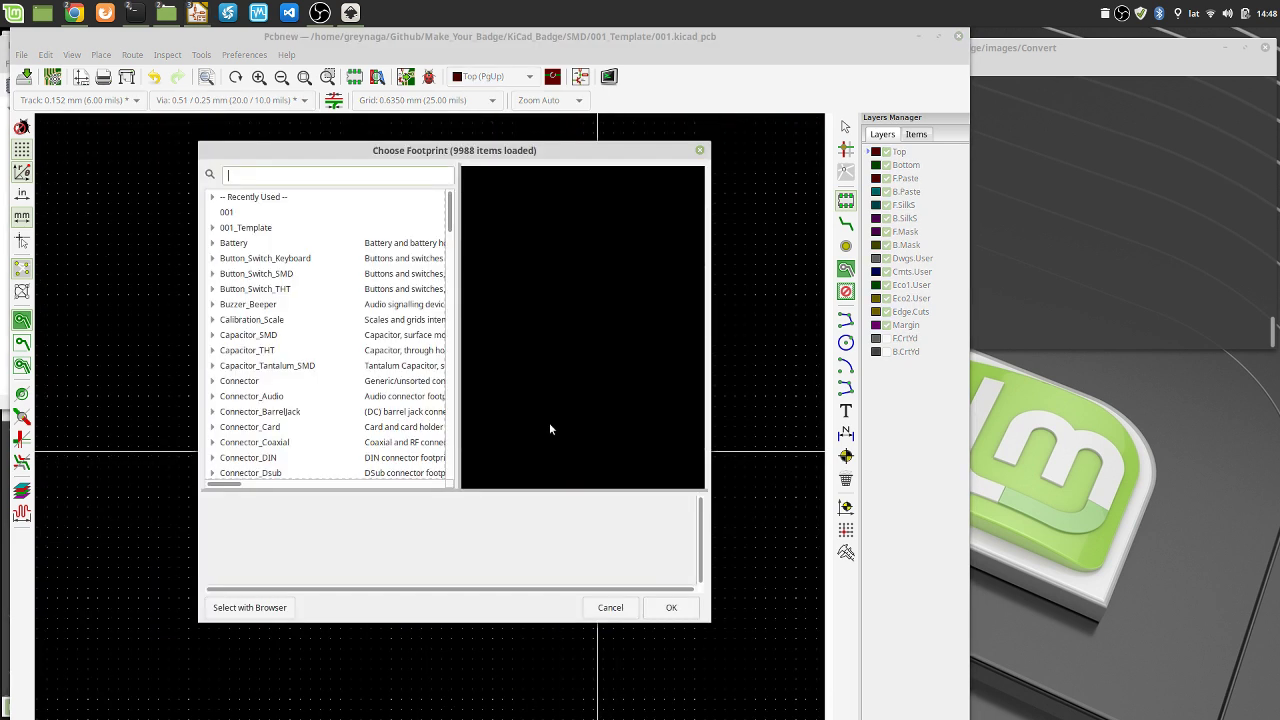
left_click(212, 228)
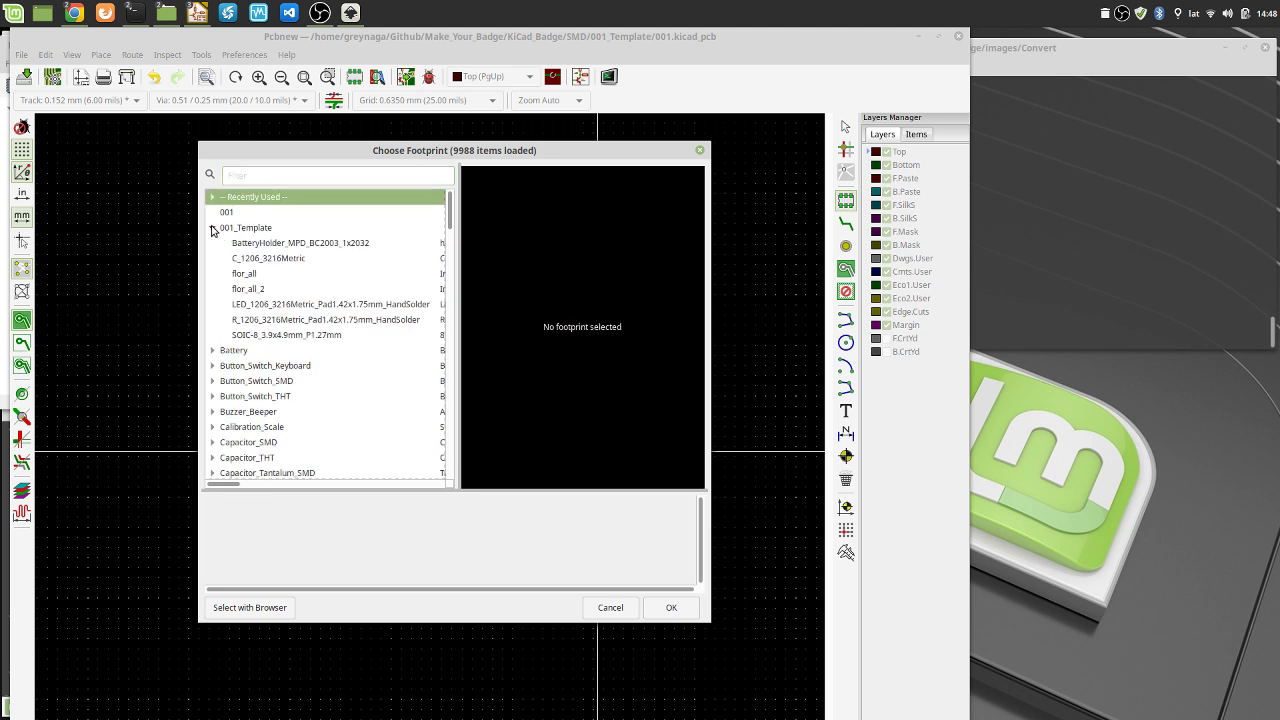
left_click(256, 275)
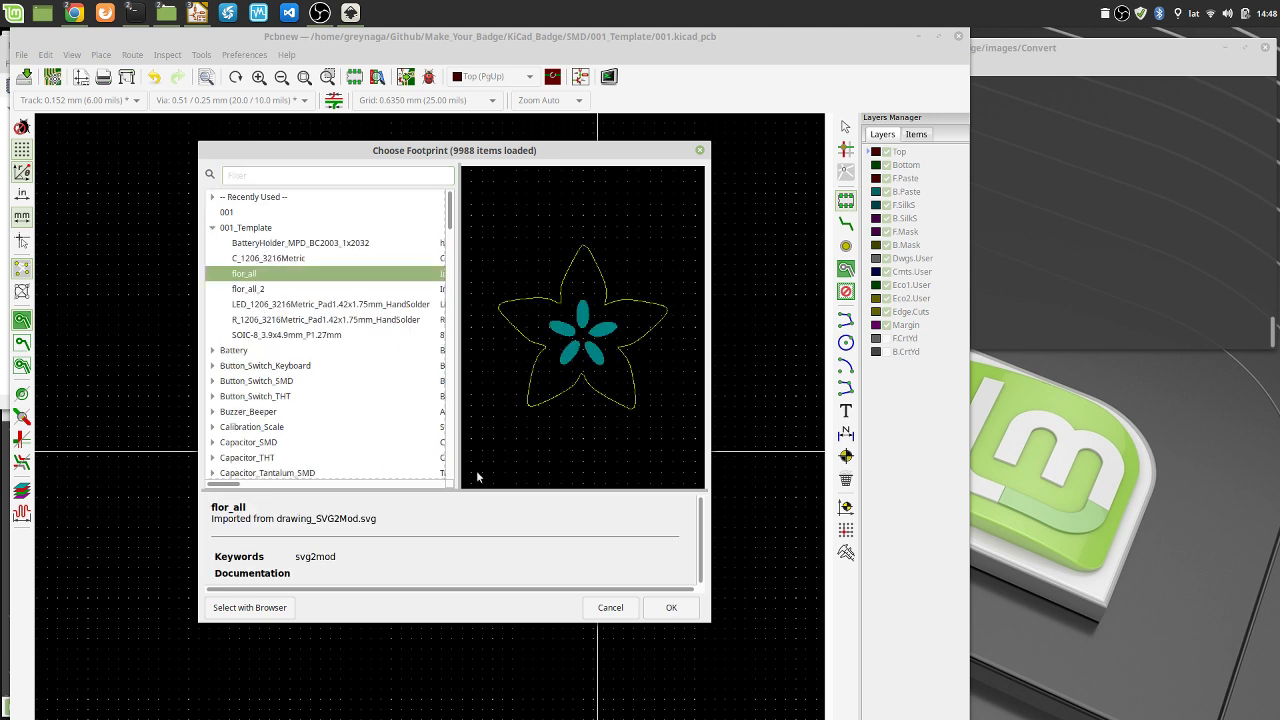
left_click(671, 607)
left_click(432, 450)
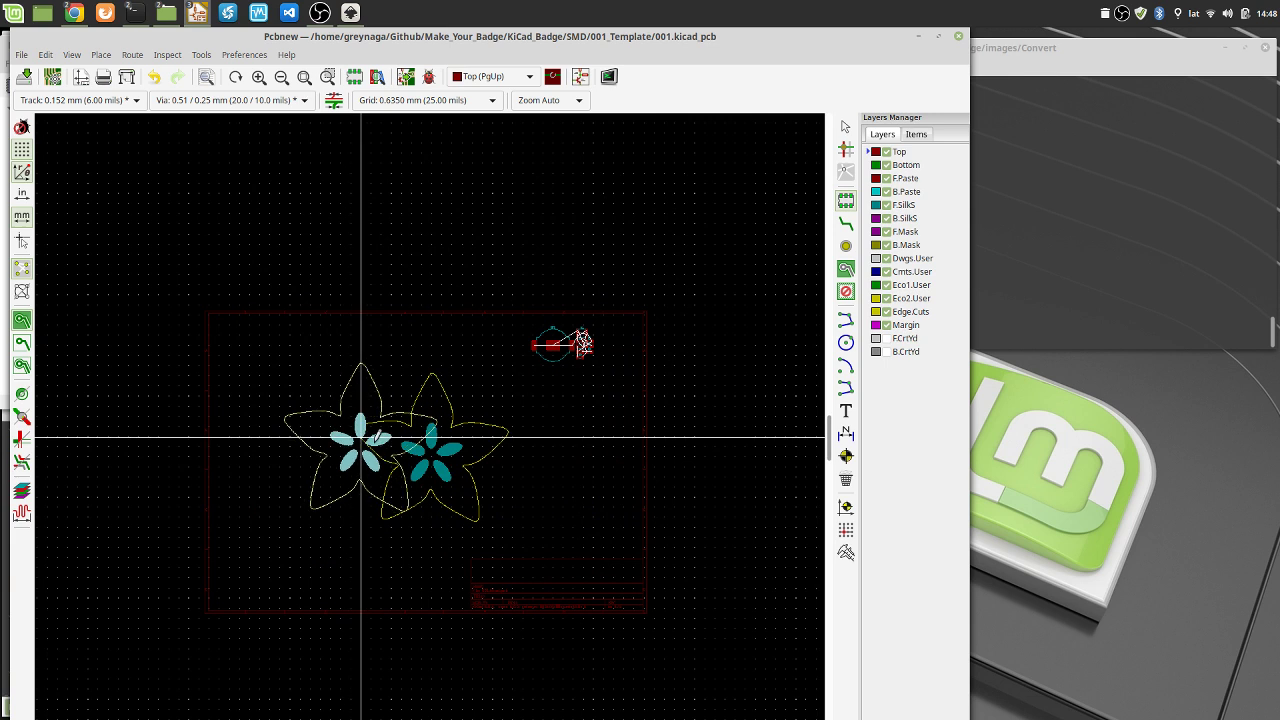
left_click(379, 462)
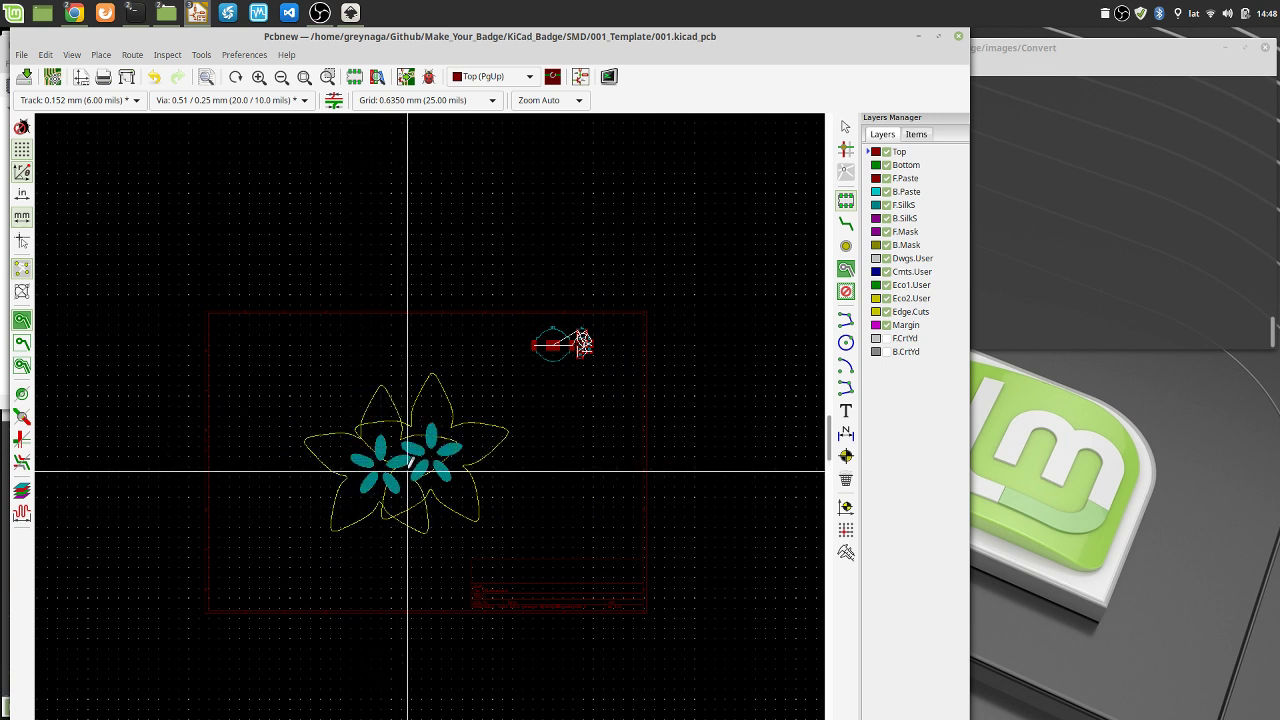
Compare the petal edges and outlines of the flor_all and flor_all_2 flowers up close
scroll(429, 460, "up", 5)
scroll(432, 425, "up", 3)
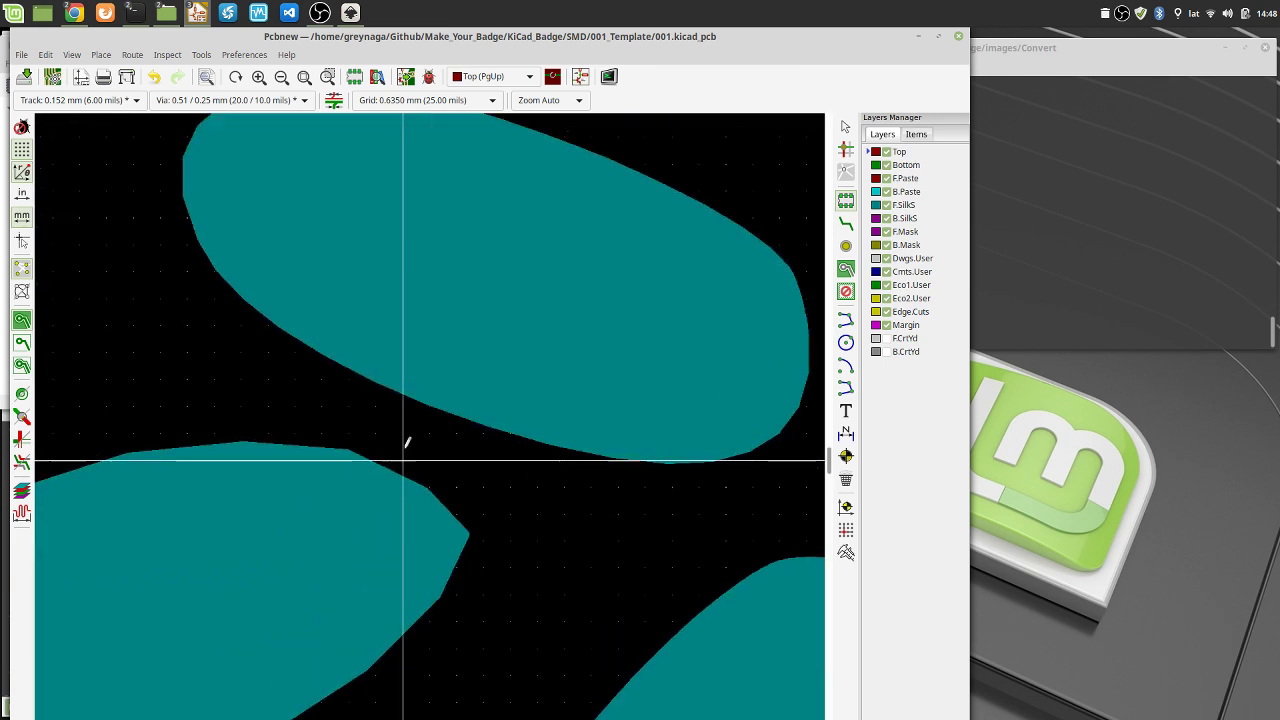
scroll(431, 423, "down", 2)
scroll(508, 357, "up", 3)
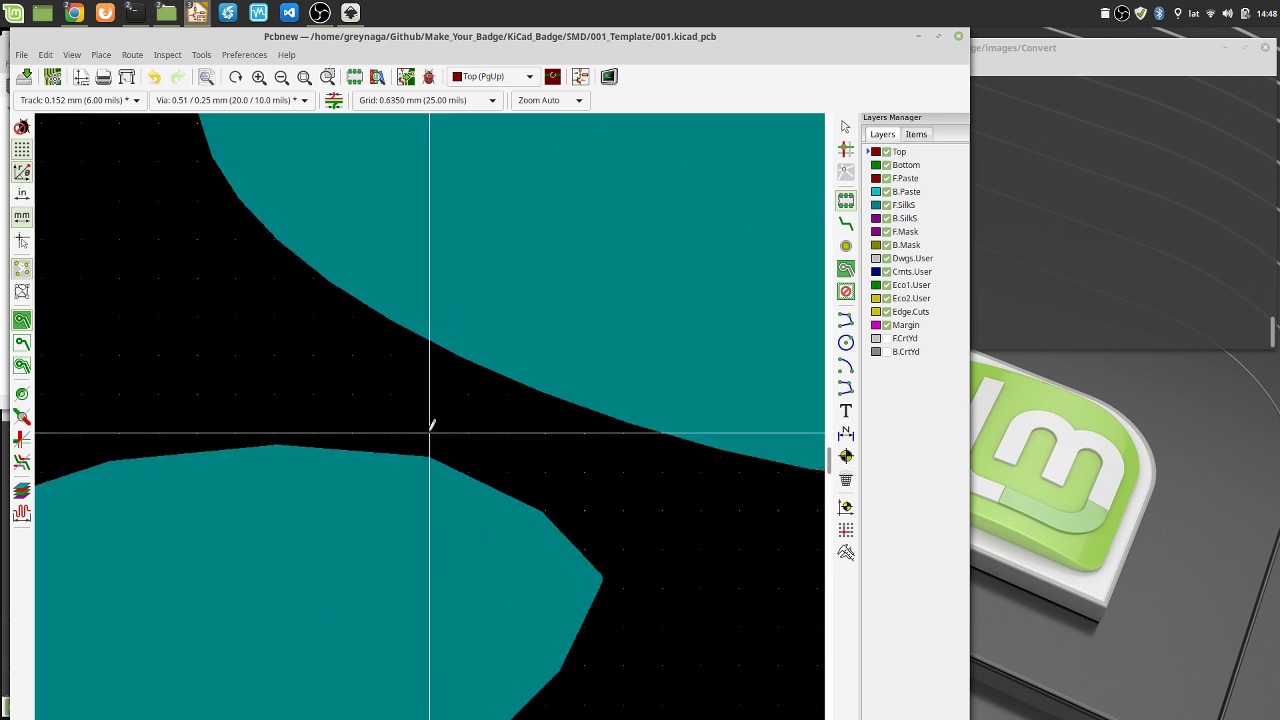
scroll(465, 395, "down", 3)
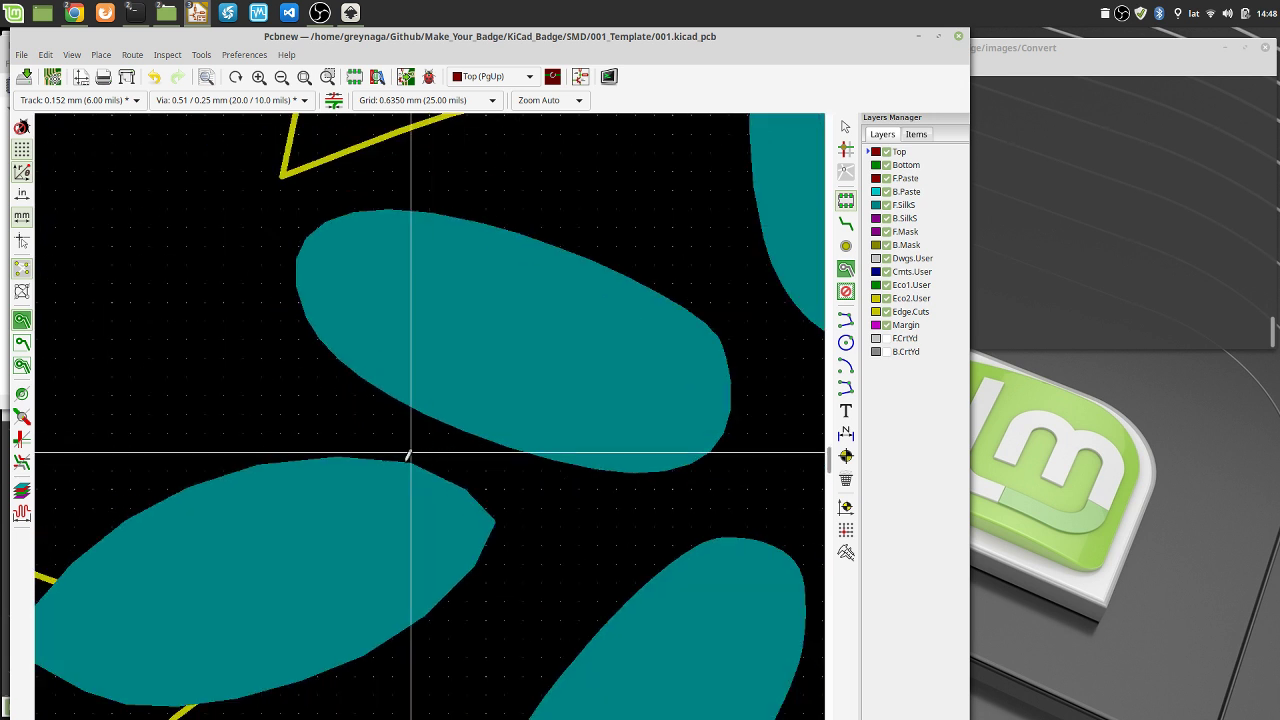
scroll(432, 440, "down", 4)
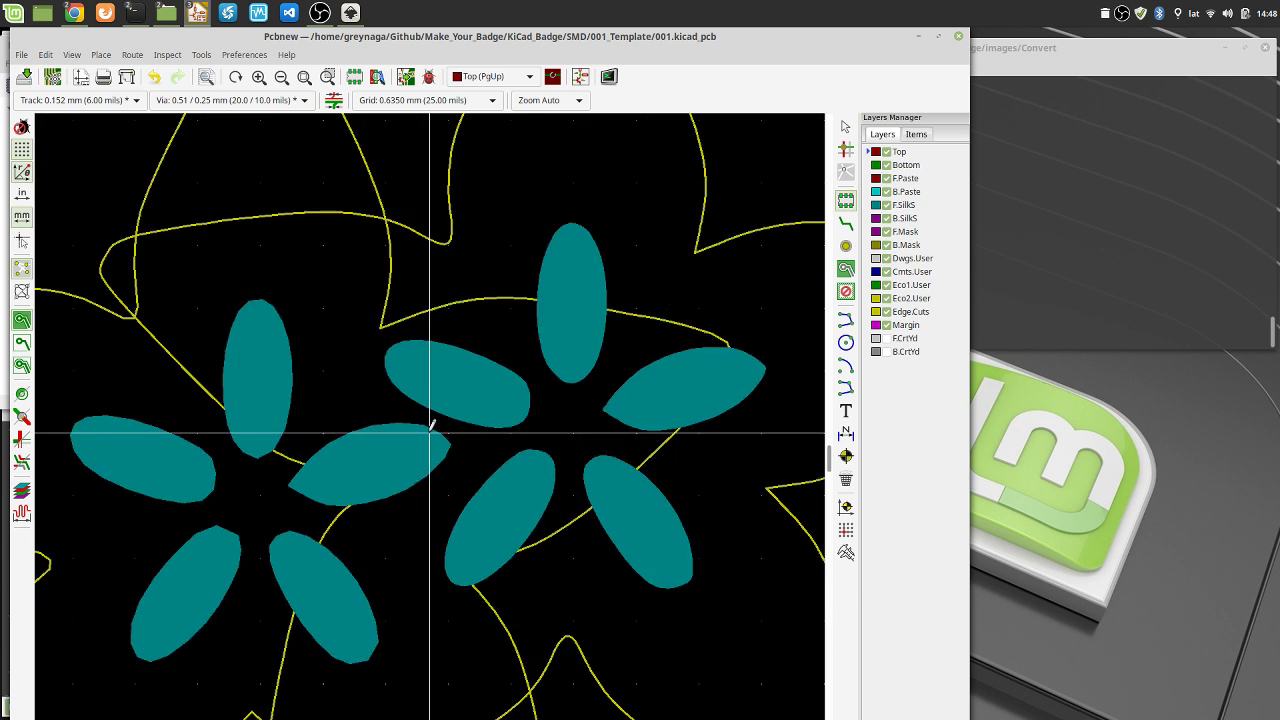
scroll(425, 370, "up", 1)
scroll(430, 377, "up", 3)
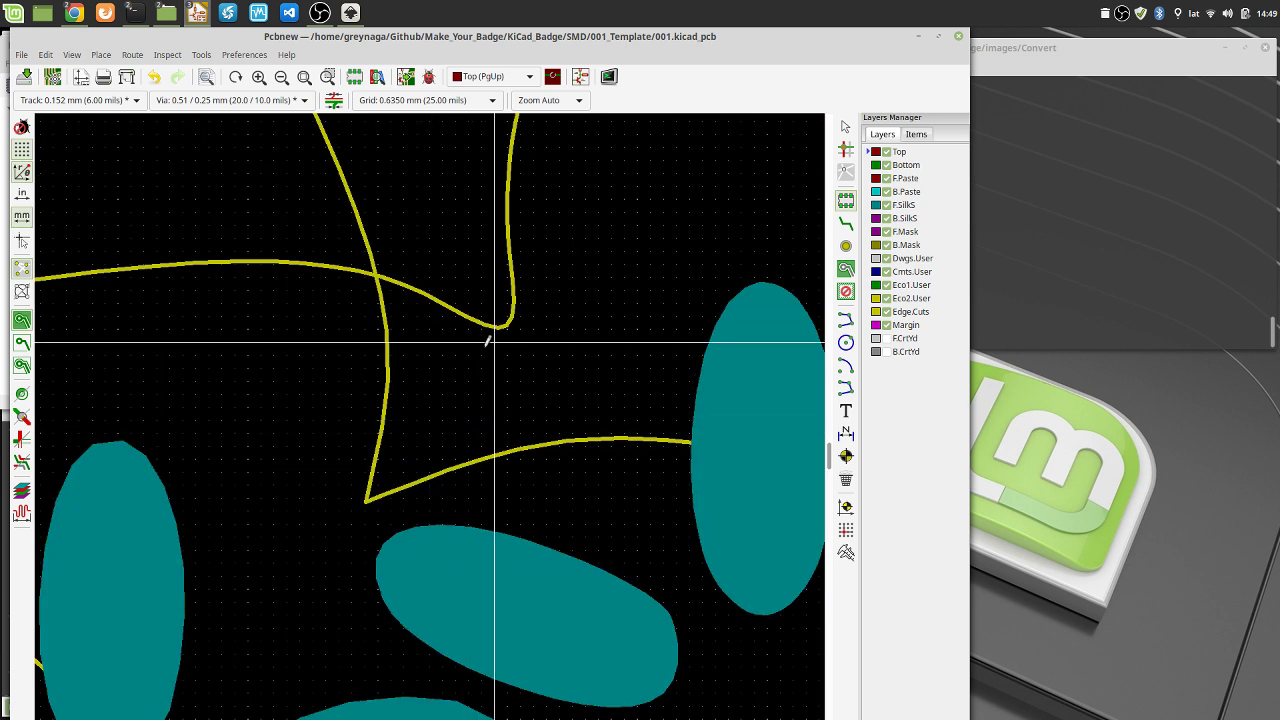
scroll(506, 345, "down", 4)
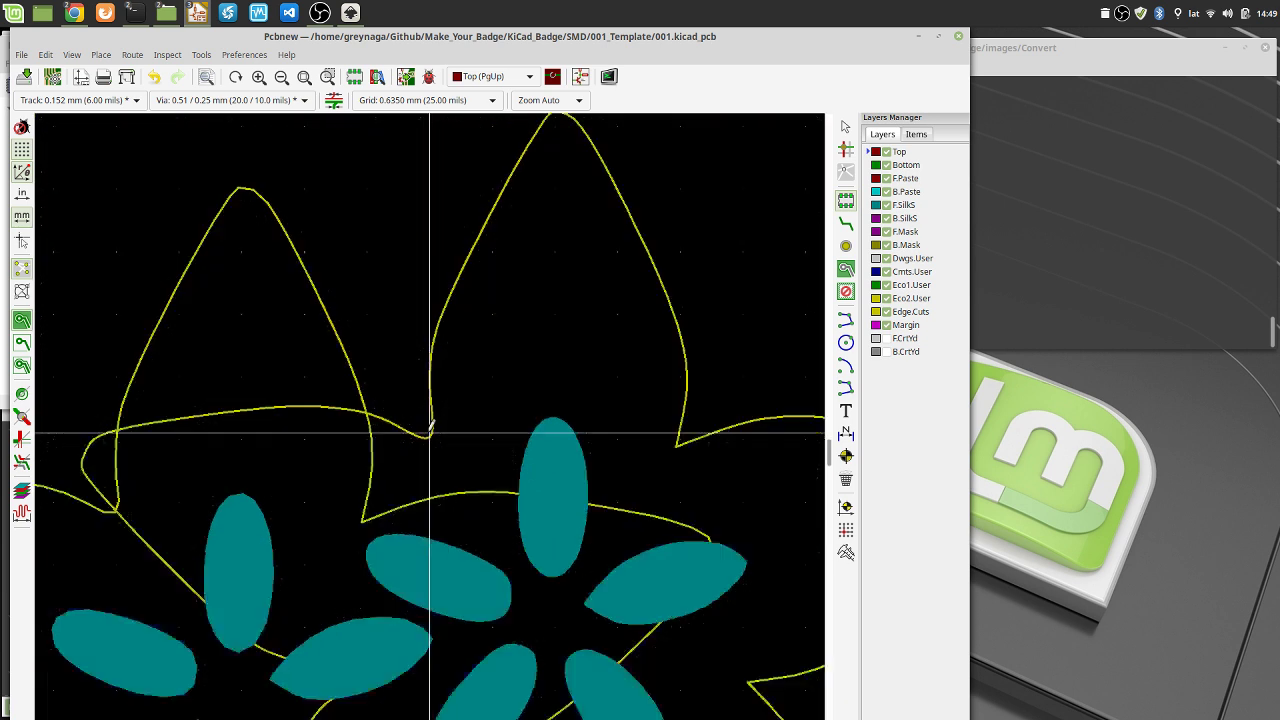
scroll(430, 438, "up", 3)
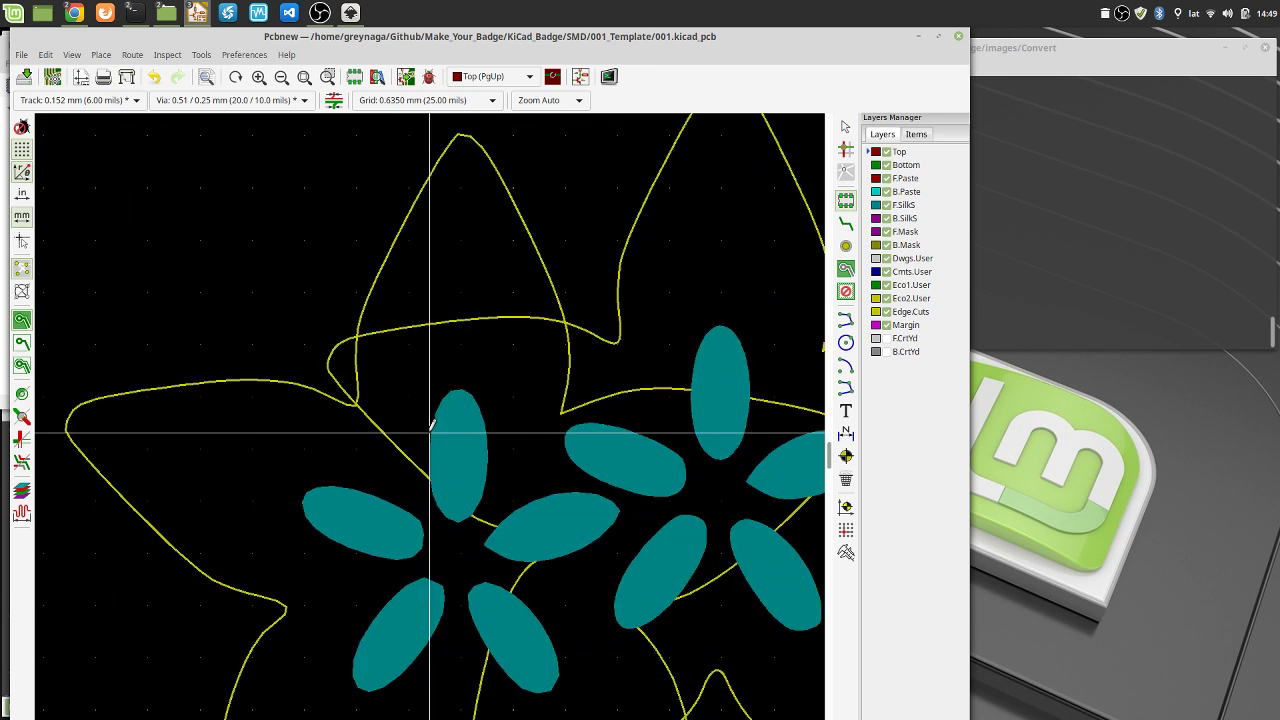
Move the flor_all flower almost on top of the flor_all_2 flower to compare their curves, and remove the flor_all copy from the board
left_click(317, 395)
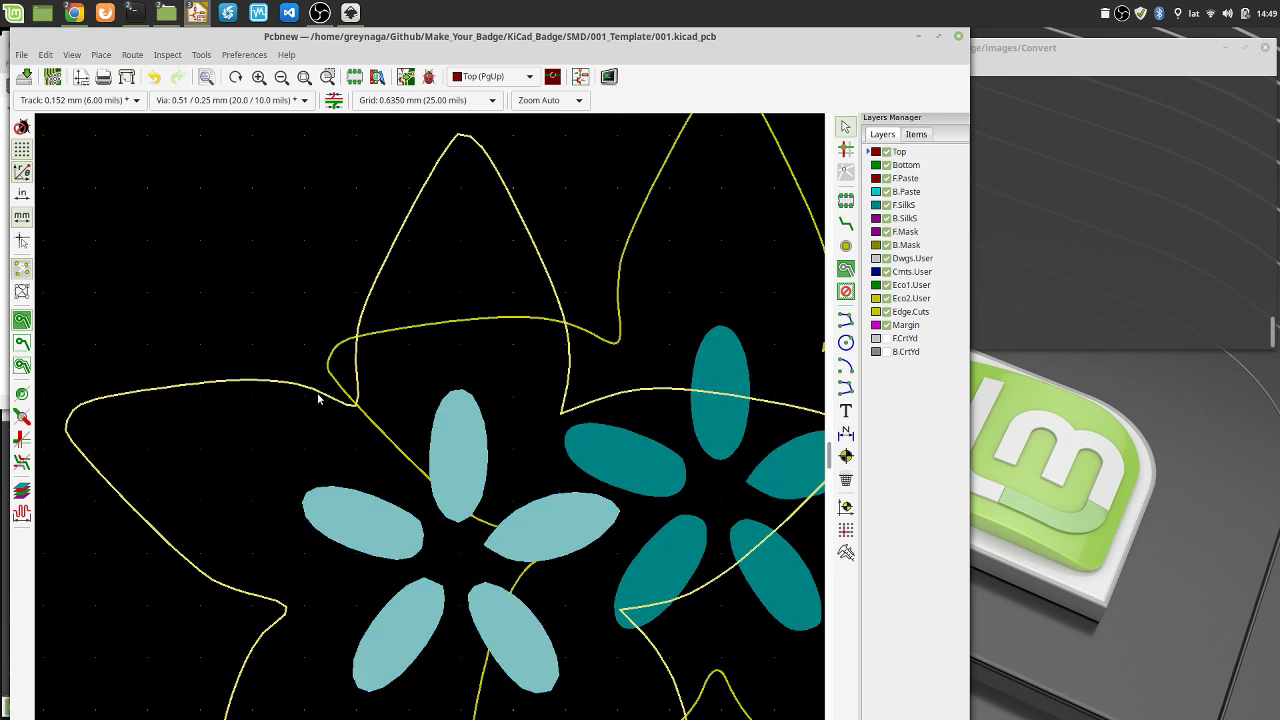
key("m")
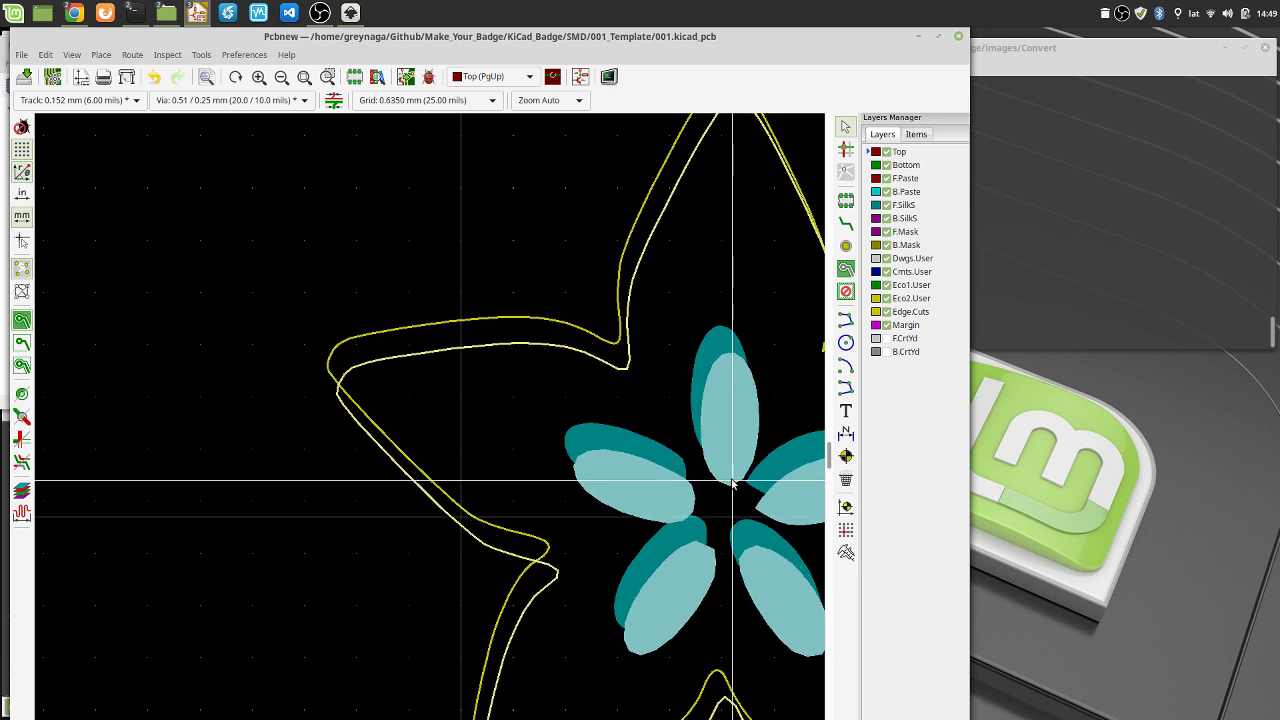
left_click(733, 480)
scroll(671, 325, "up", 3)
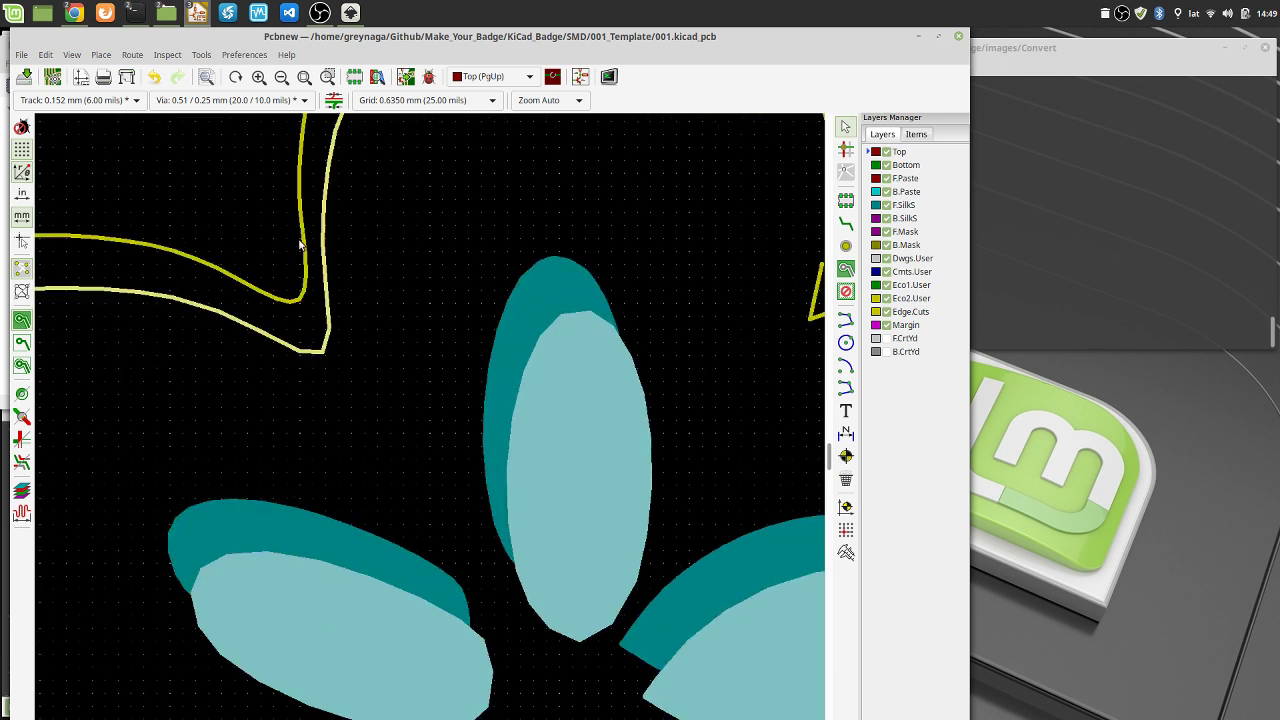
scroll(320, 313, "down", 4)
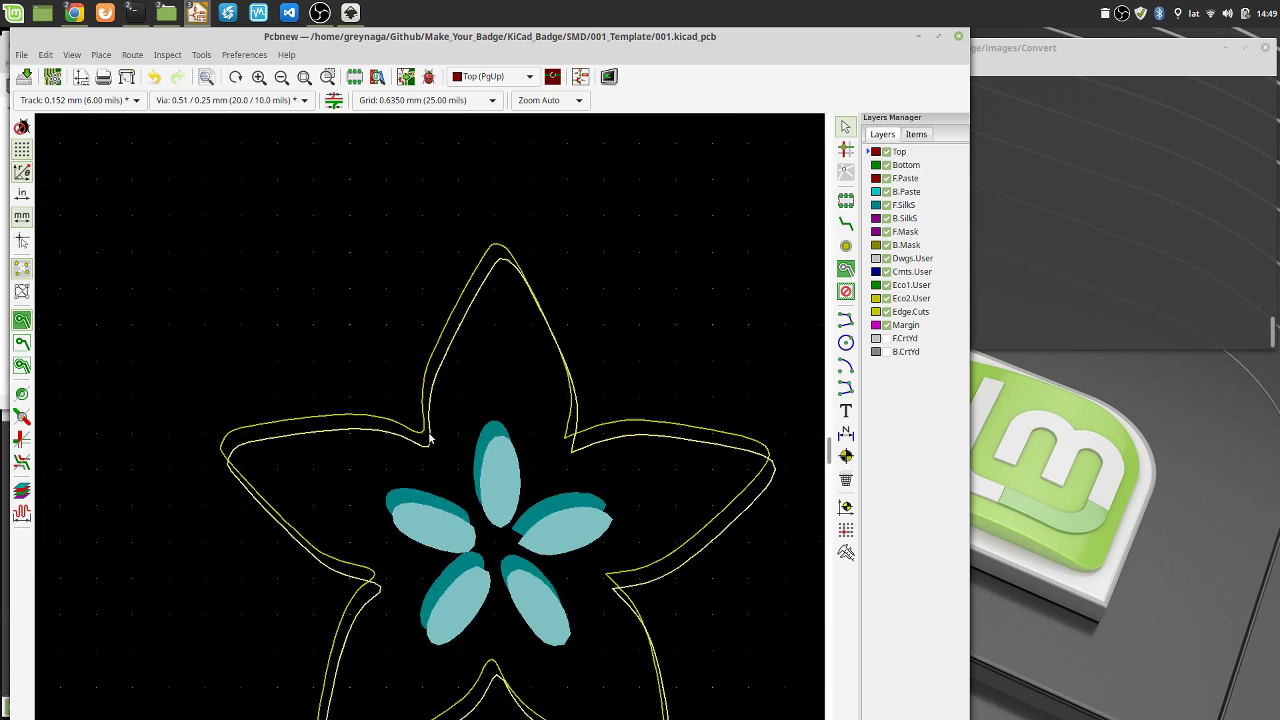
left_click(533, 458)
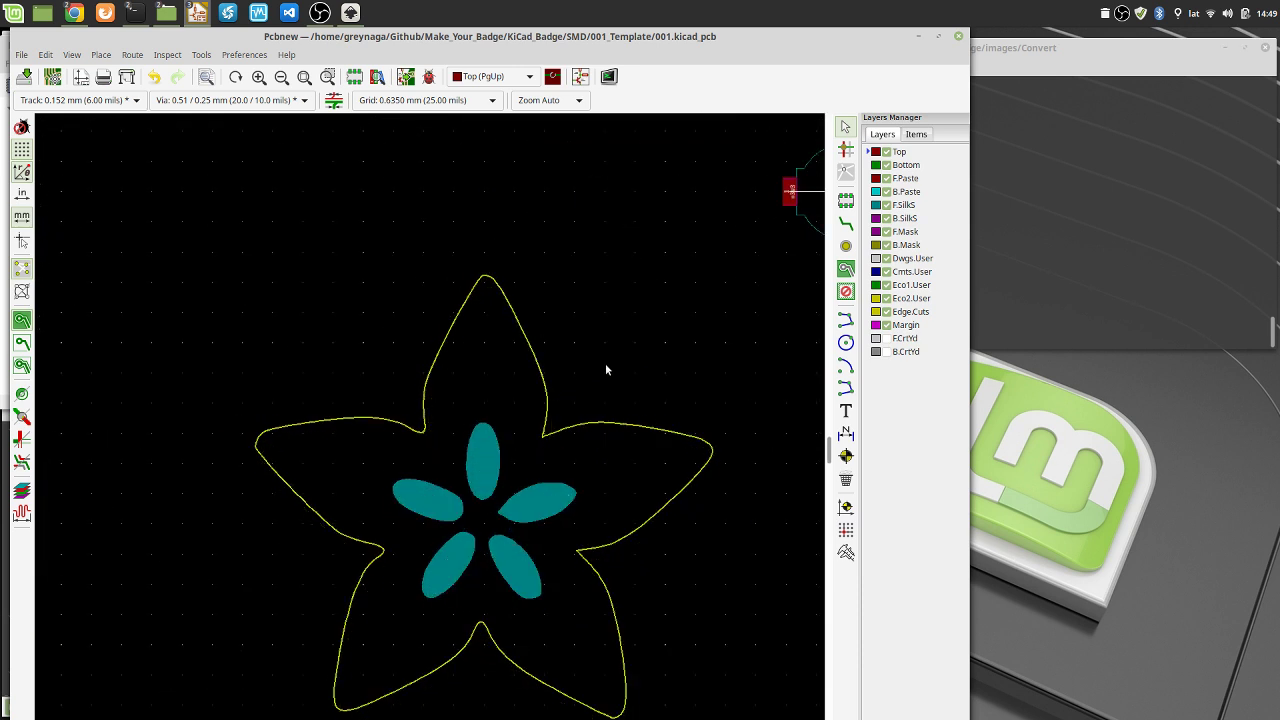
Try to open the board in the 3D Viewer, and reopen the 001 board in Pcbnew from the KiCad project manager
scroll(401, 426, "down", 1)
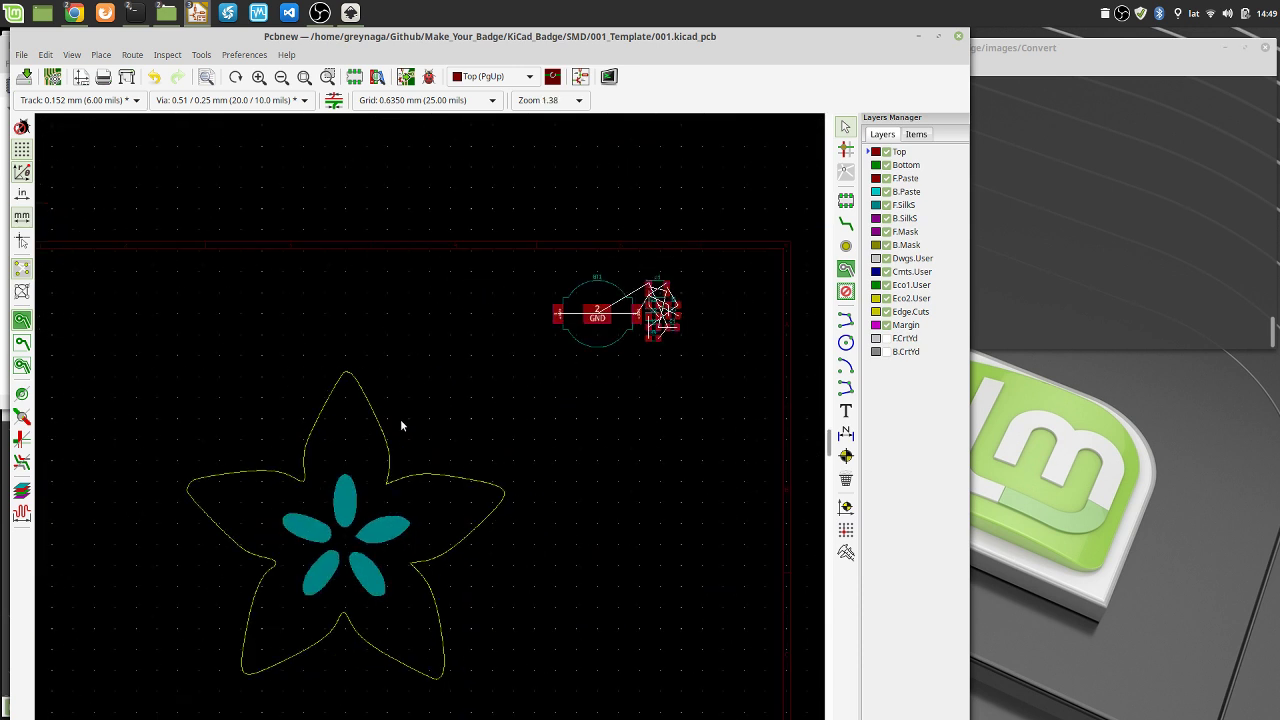
left_click(72, 54)
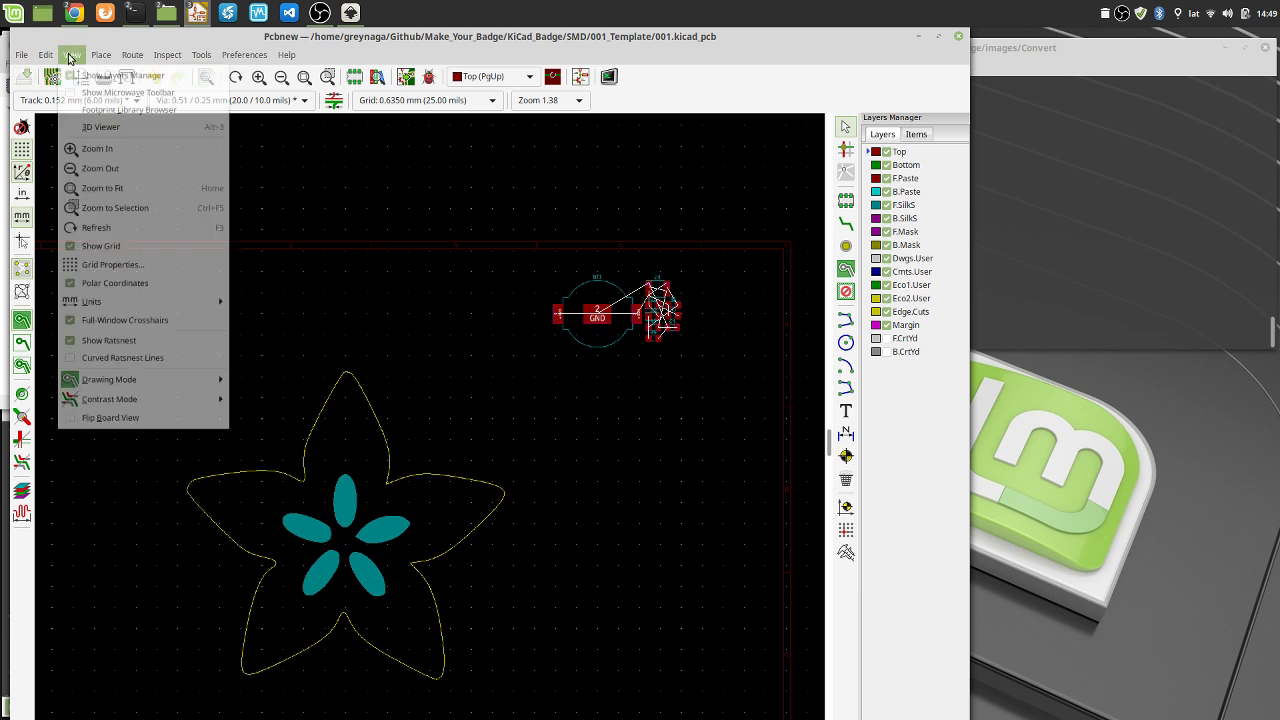
left_click(90, 125)
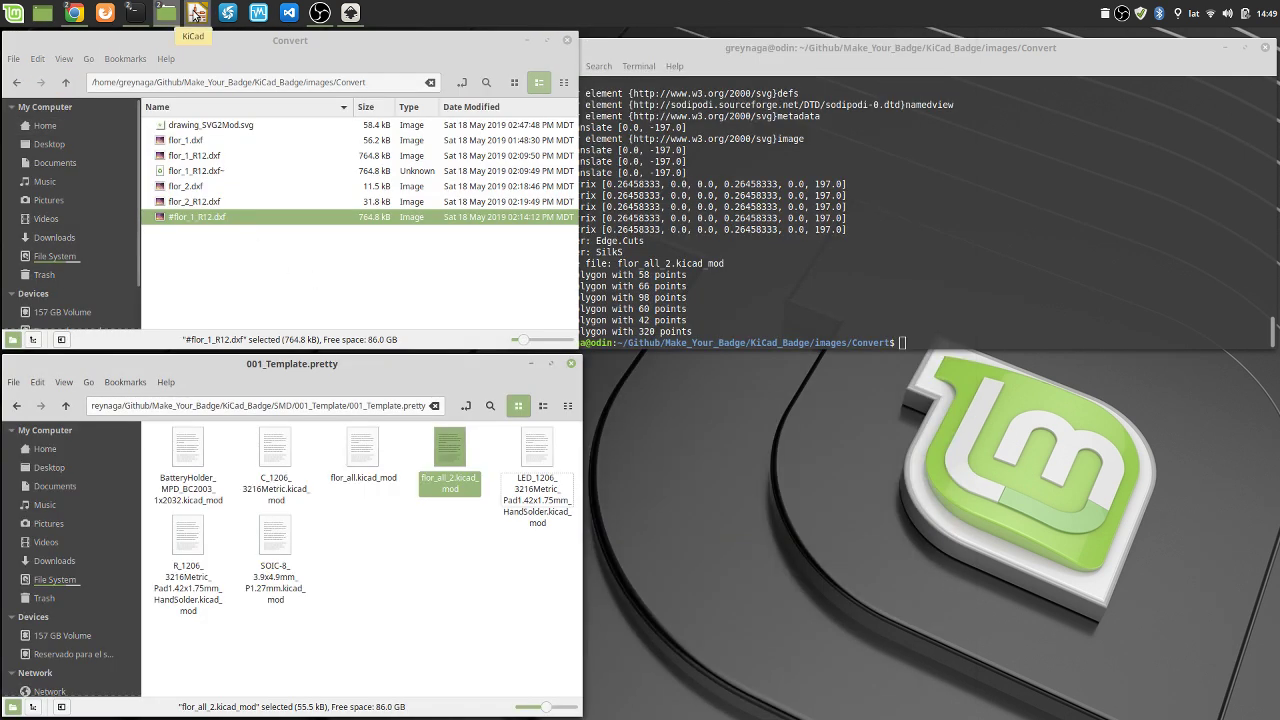
left_click(197, 12)
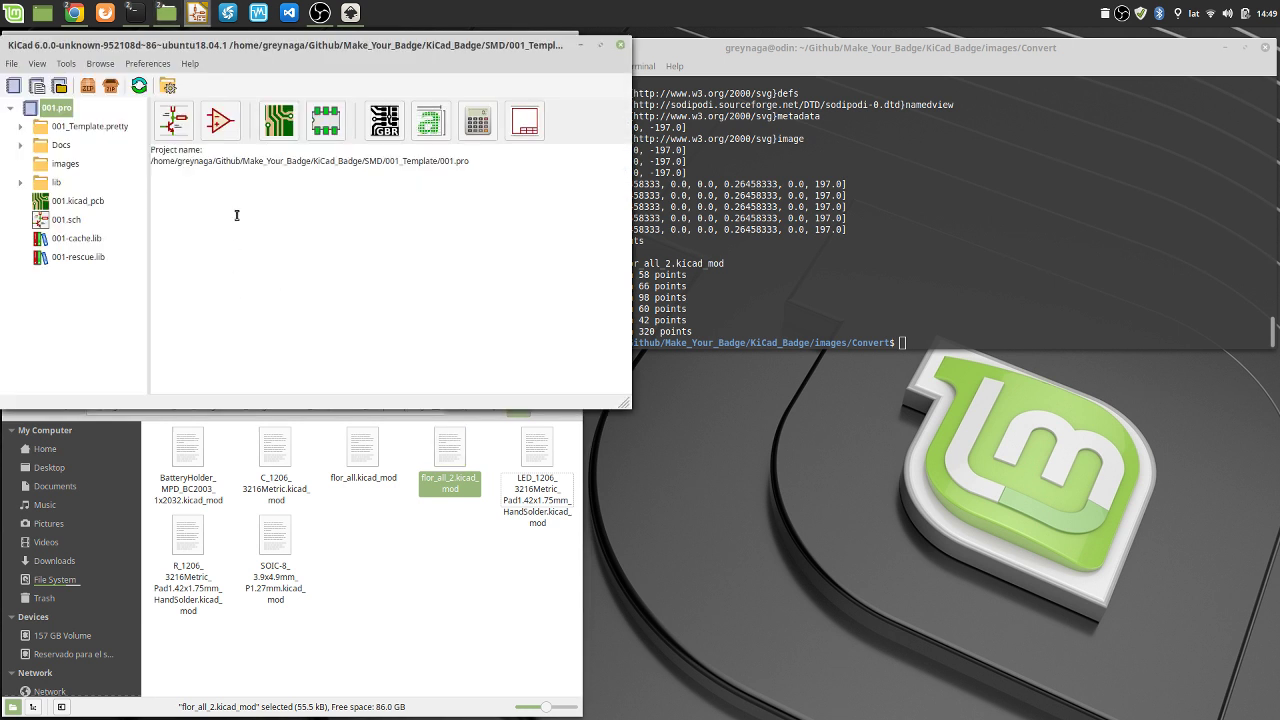
left_click(275, 137)
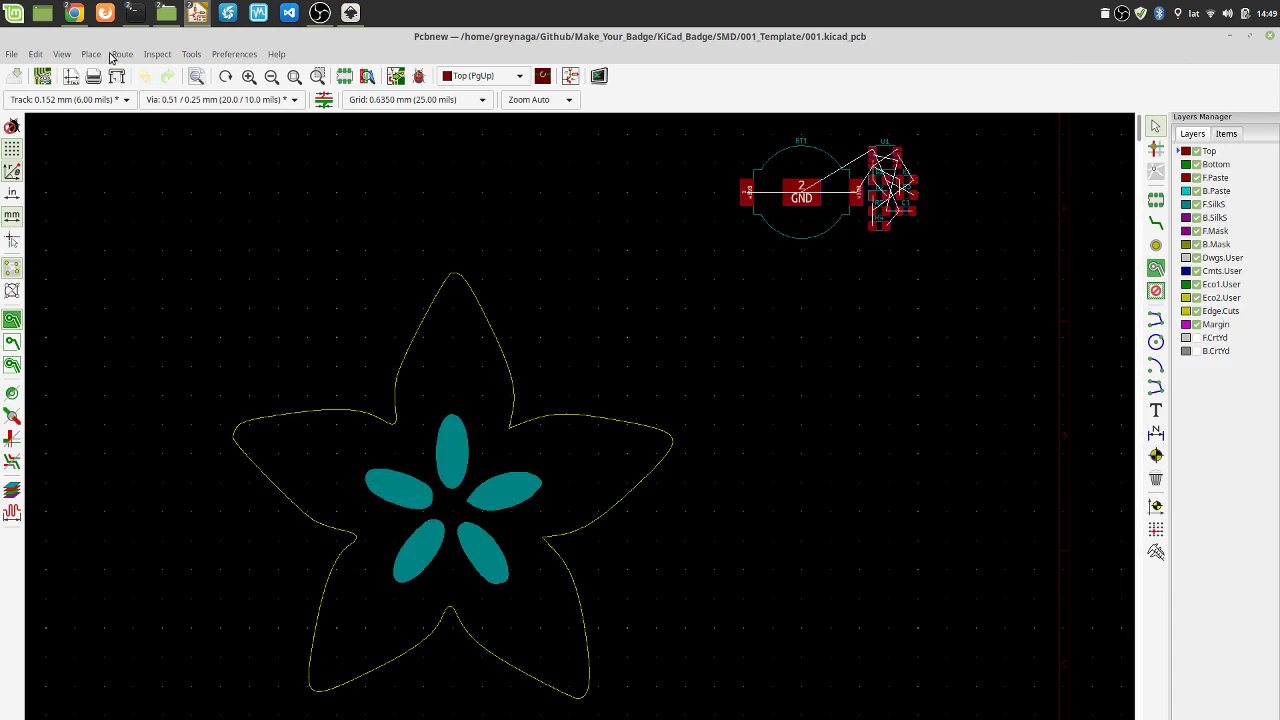
Retry opening the 3D Viewer for the reopened board, and bring the board back up from the KiCad project manager
left_click(61, 54)
left_click(95, 125)
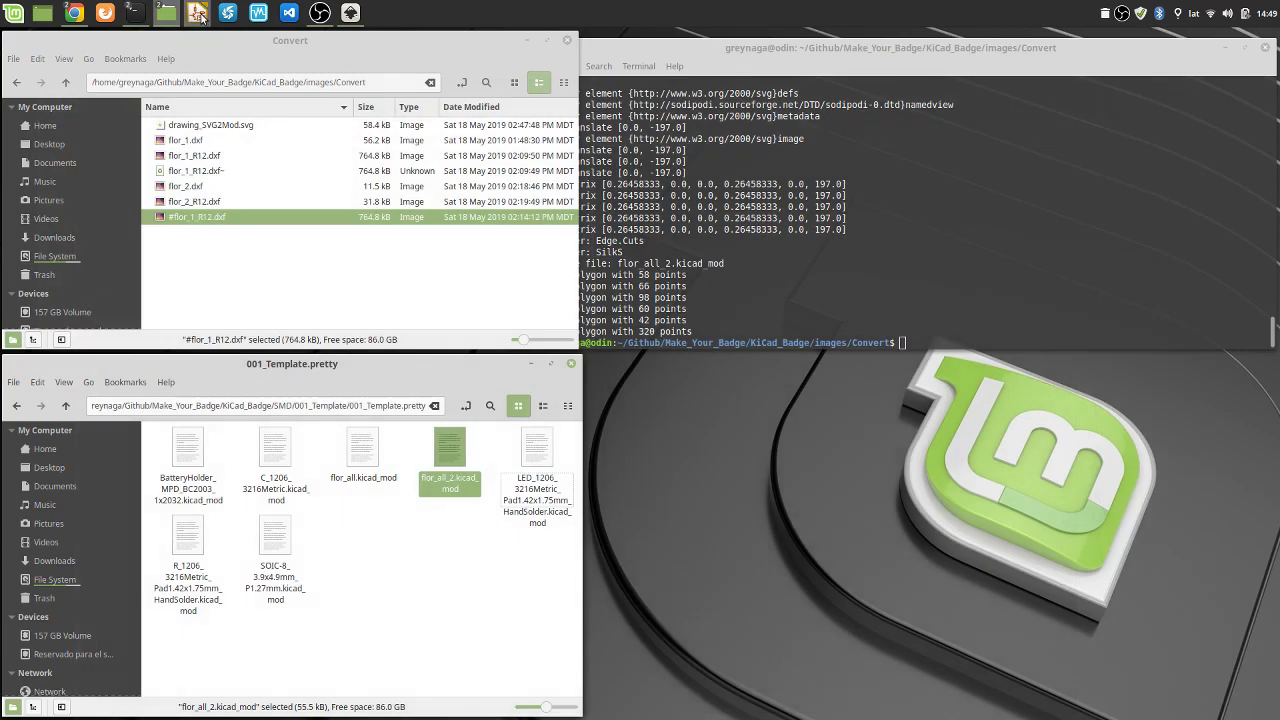
left_click(198, 14)
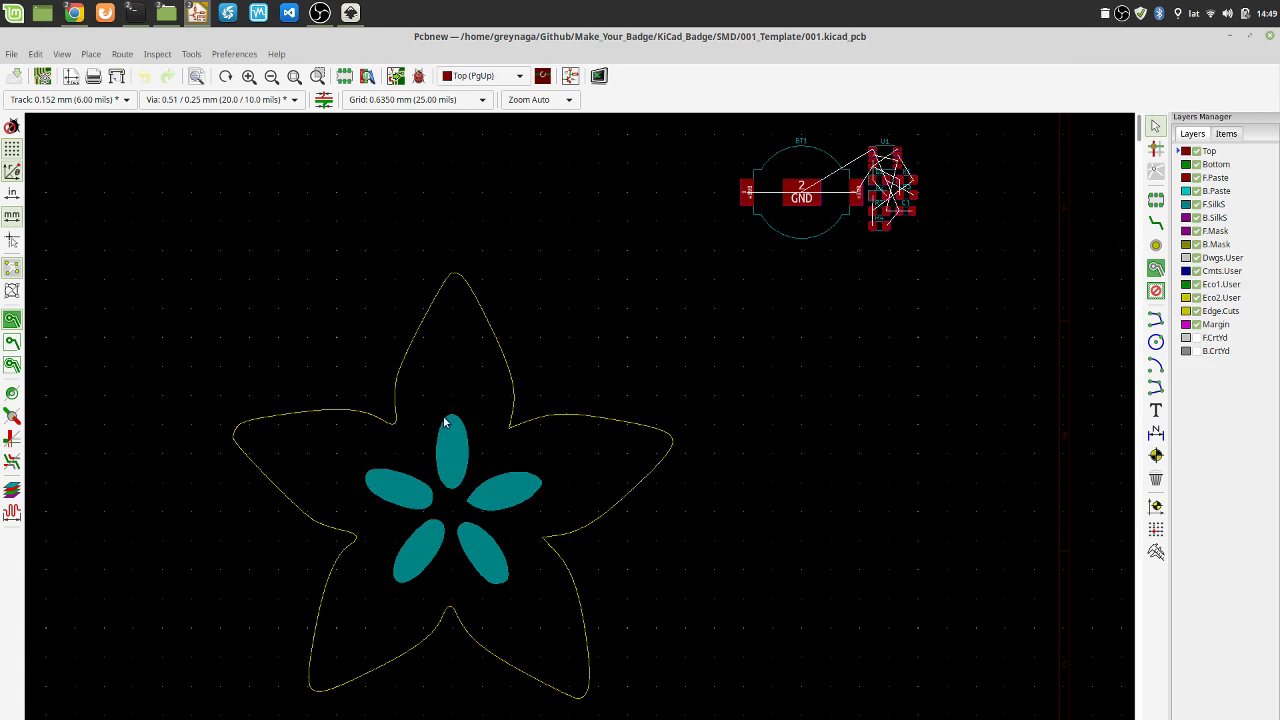
Open the board in the 3D Viewer and examine the rendered flower outline and petals from a slight tilt
scroll(466, 523, "up", 2)
middle_click_drag(589, 406, 478, 424)
left_click(62, 54)
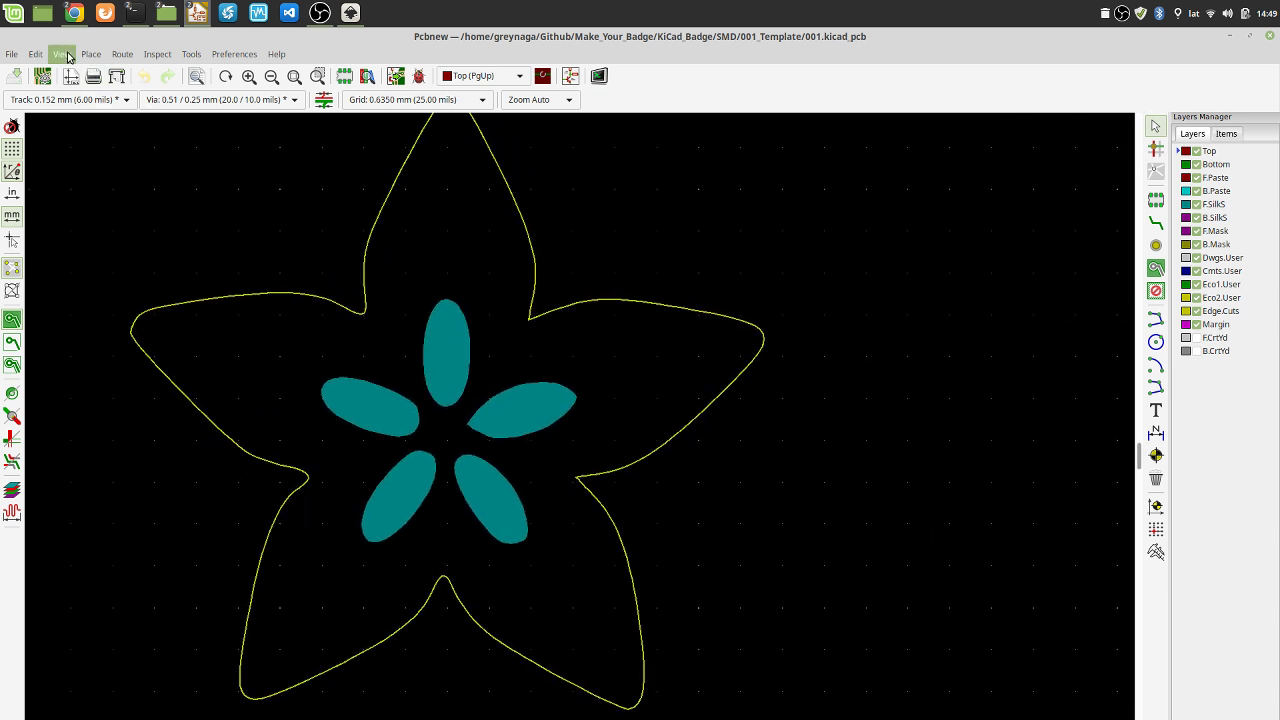
left_click(98, 130)
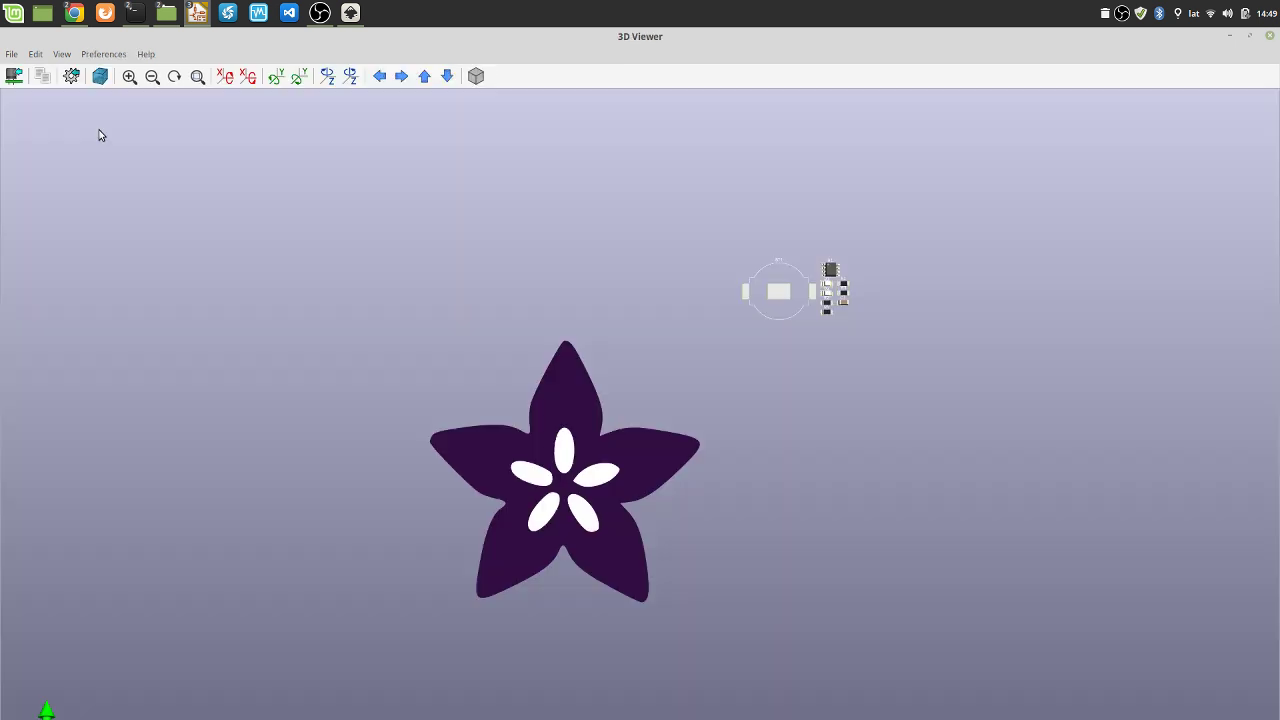
scroll(629, 420, "up", 4)
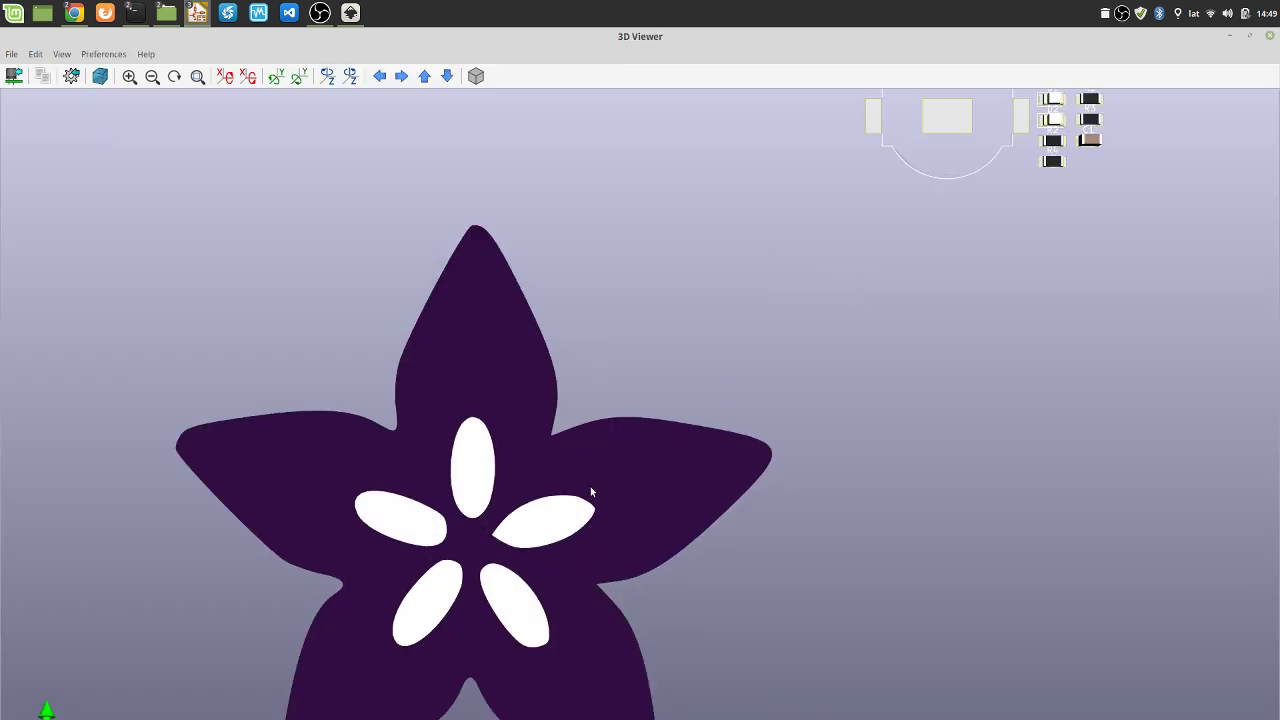
scroll(466, 502, "down", 2)
left_click_drag(466, 502, 491, 471)
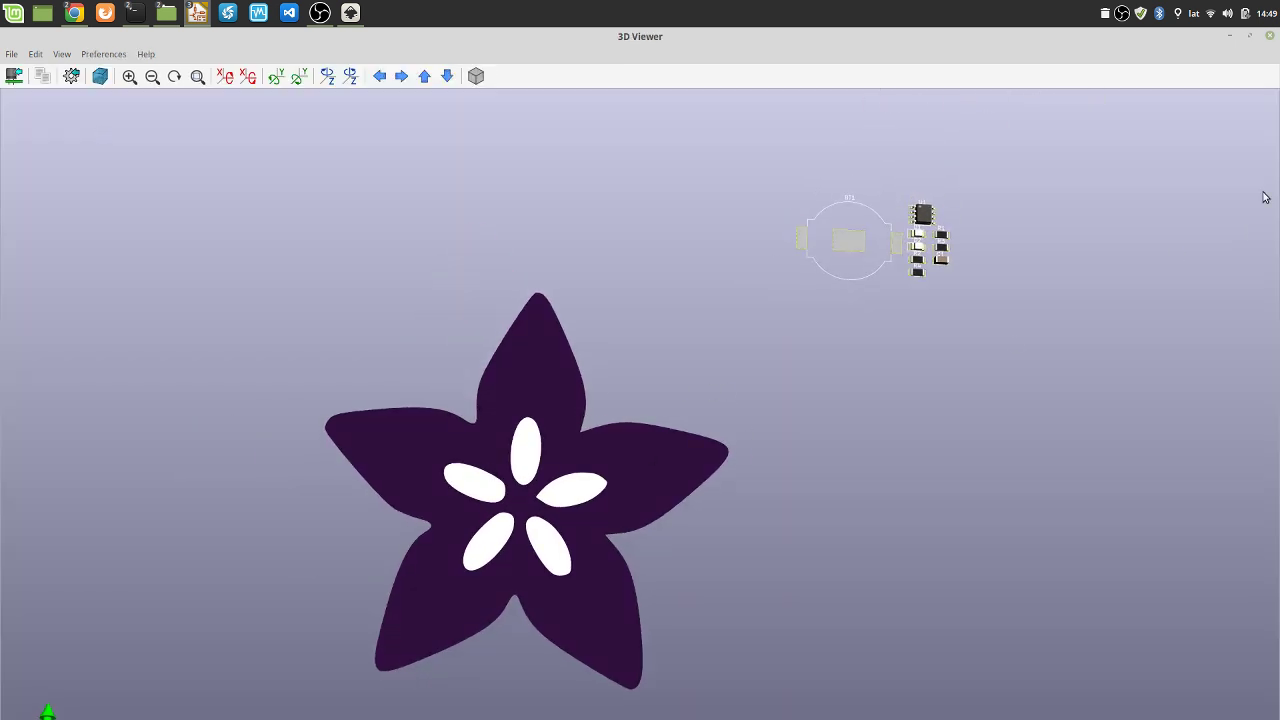
Unmaximize the 3D Viewer, shift the flower view slightly, and move the window aside to uncover part of the board editor
left_click(1250, 37)
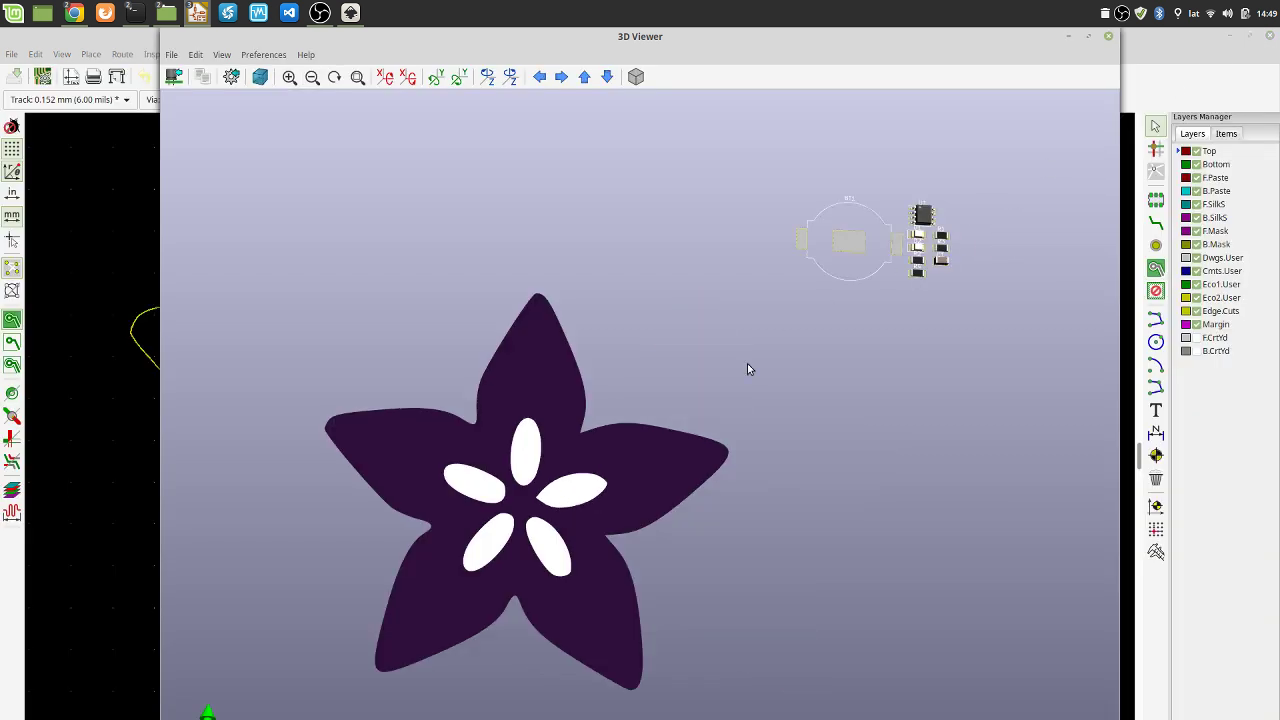
left_click_drag(520, 462, 502, 399)
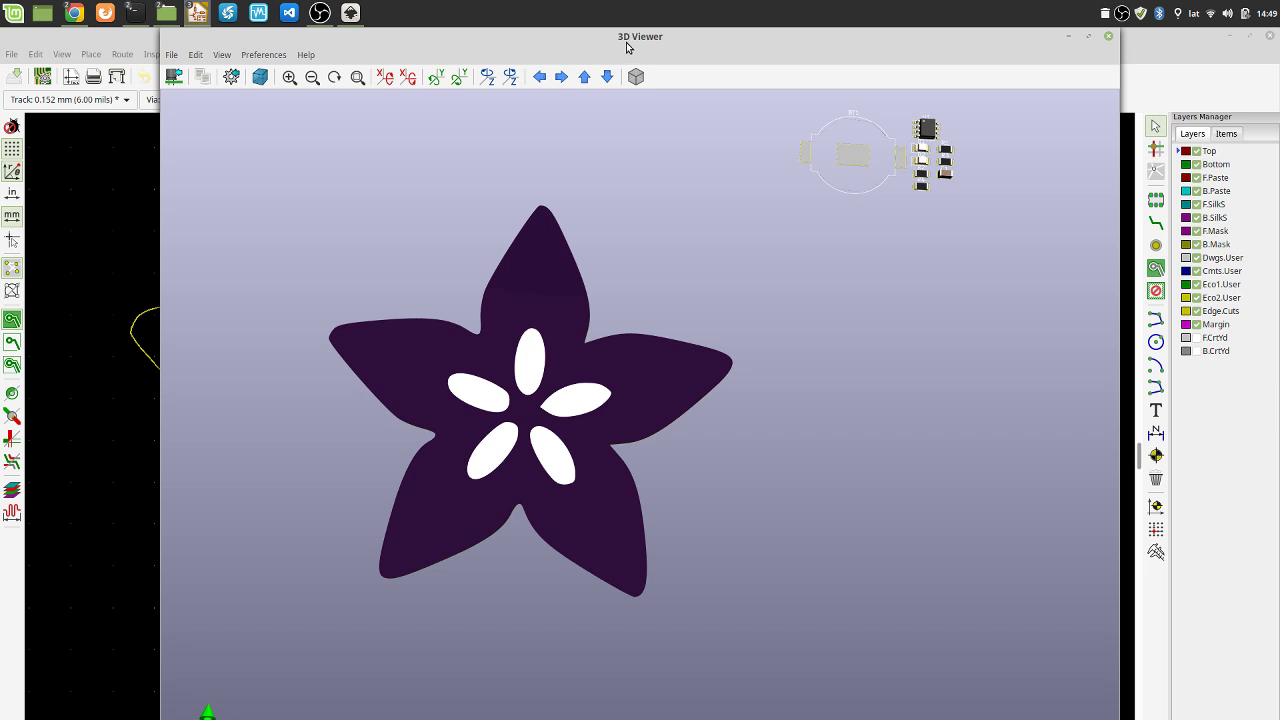
left_click_drag(626, 42, 776, 42)
mouse_move(314, 36)
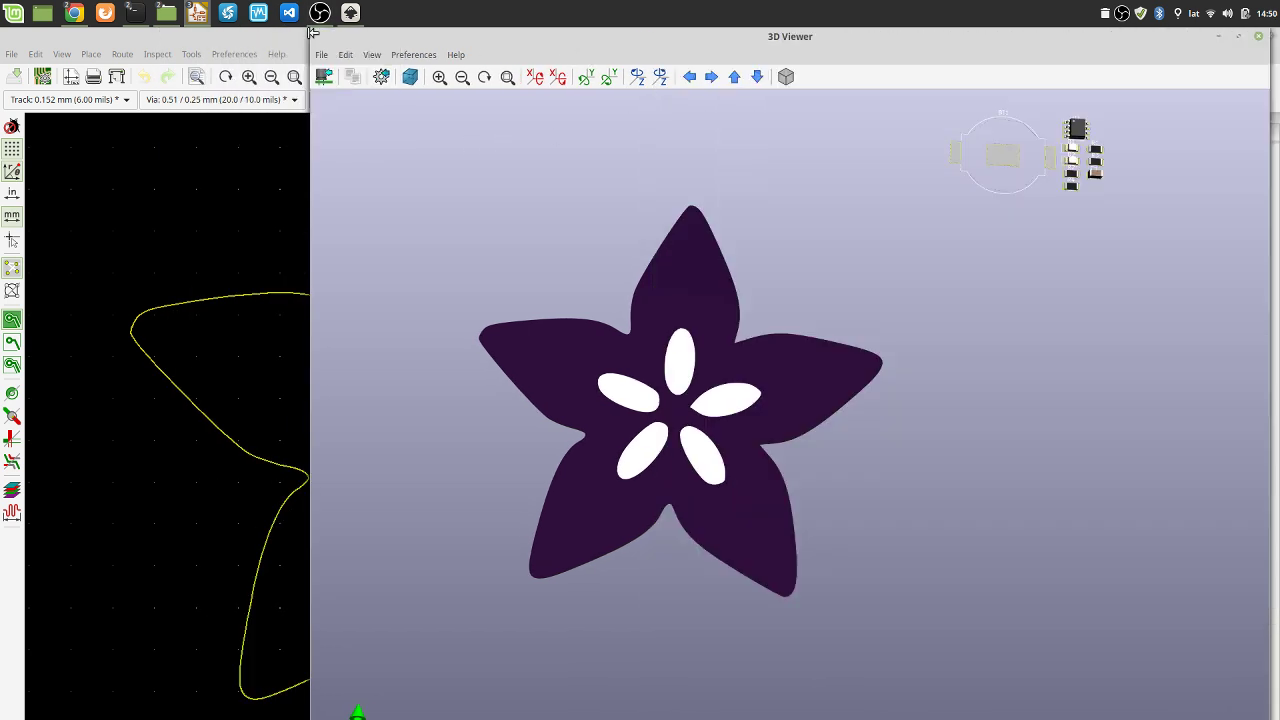
mouse_move(320, 14)
left_click(323, 90)
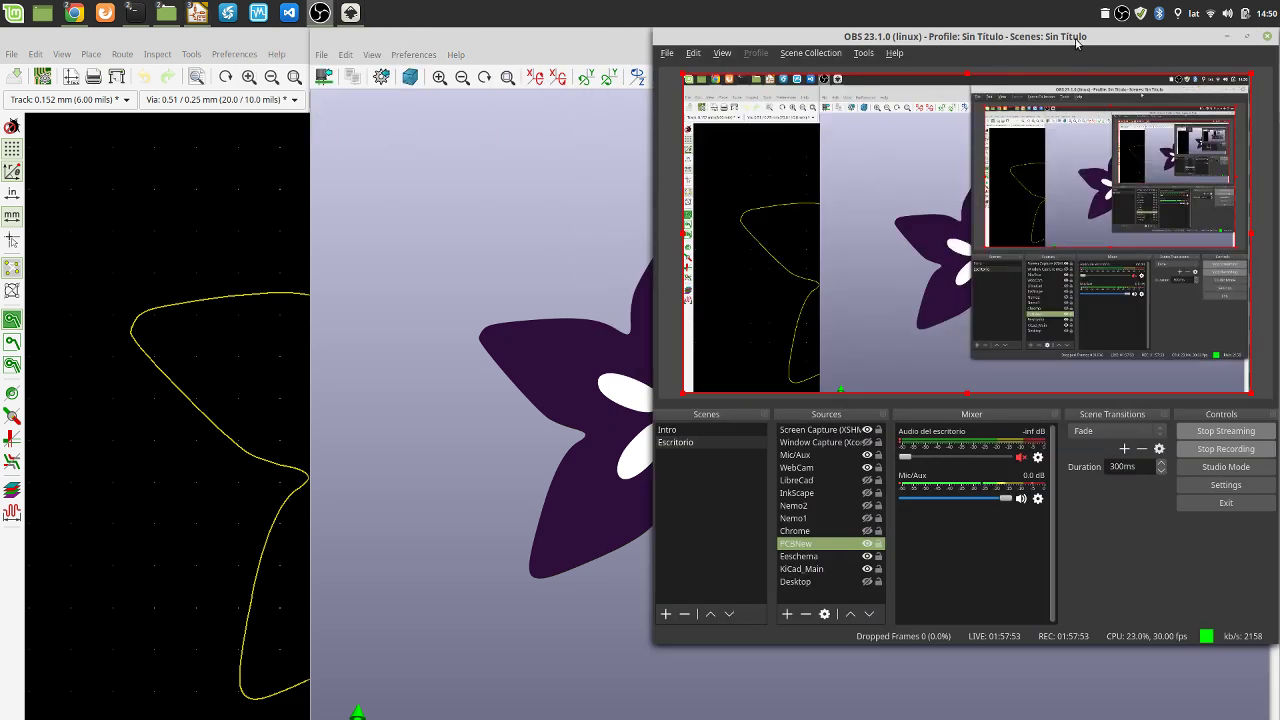
left_click(1227, 37)
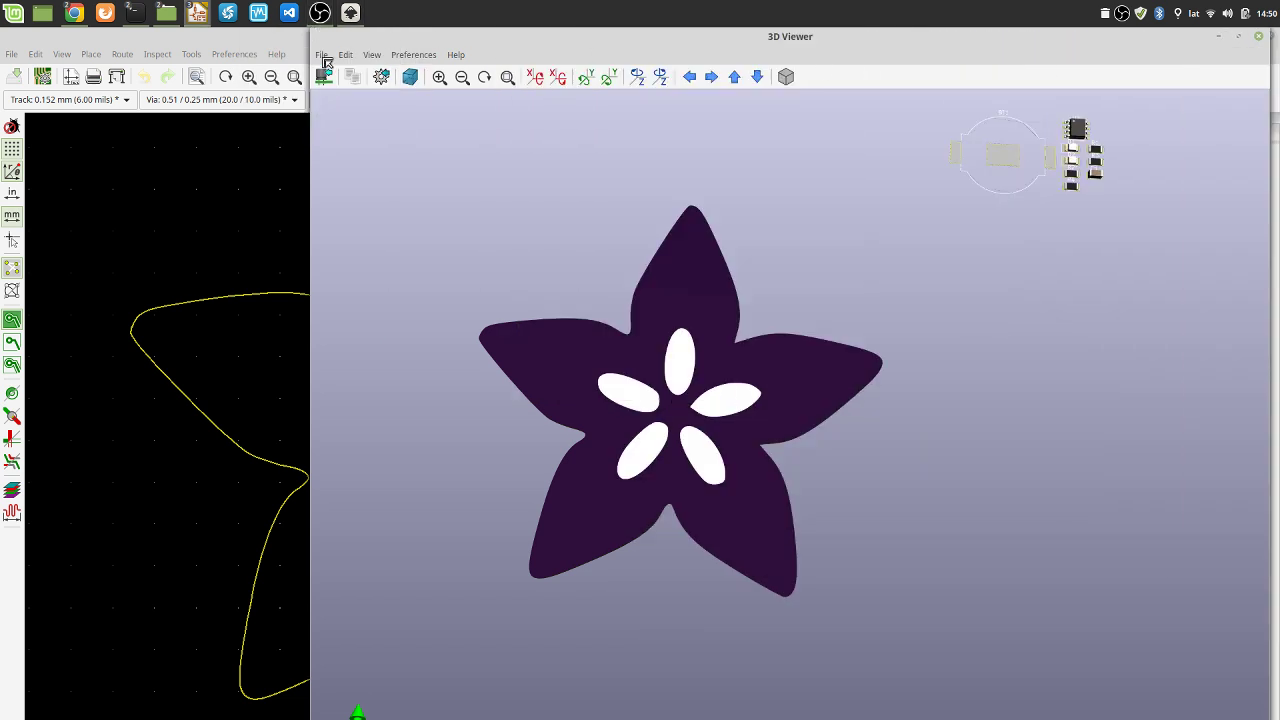
Unmaximize Pcbnew and resize it and the 3D Viewer to about half the screen each, side by side
left_click_drag(317, 33, 605, 35)
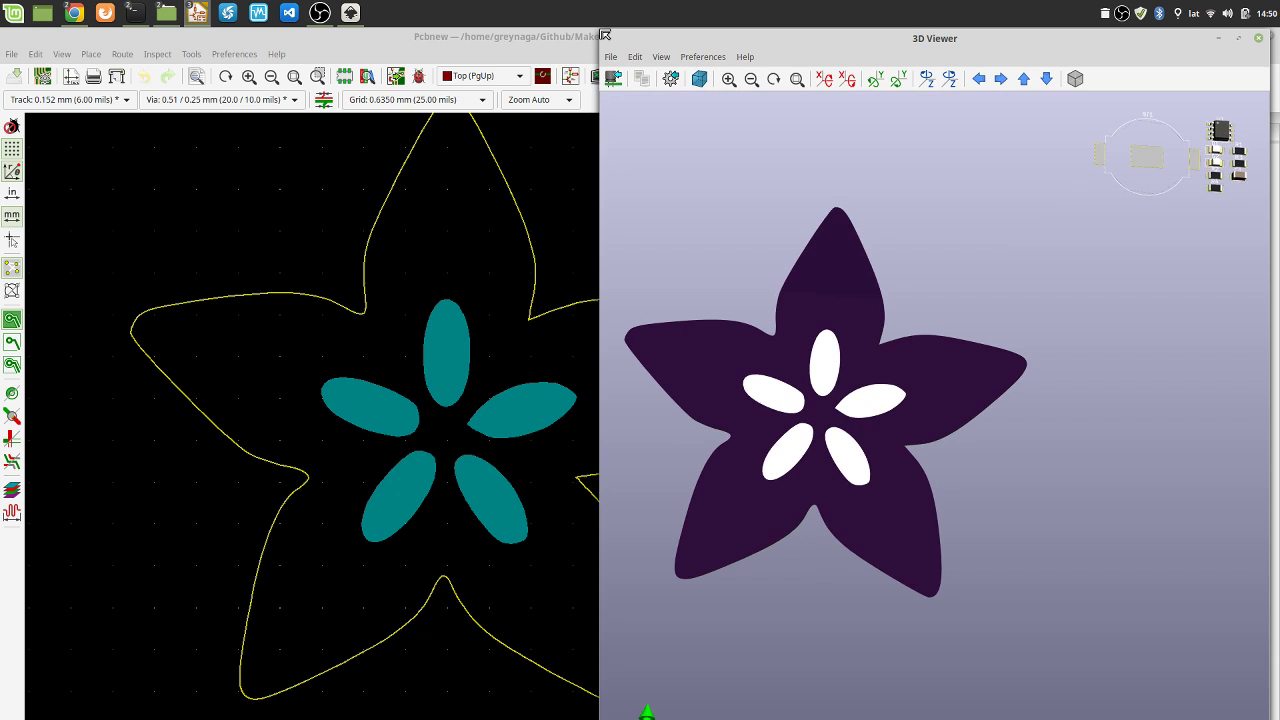
left_click(530, 50)
left_click(1249, 36)
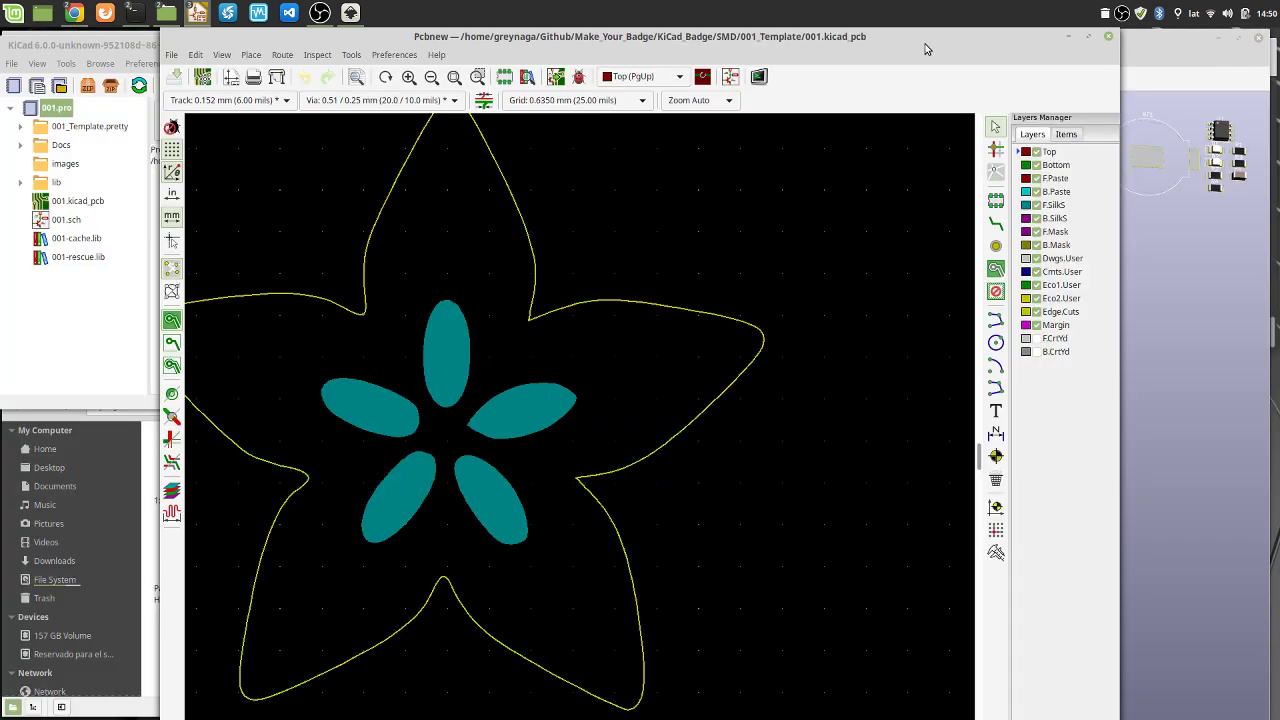
left_click_drag(910, 42, 768, 52)
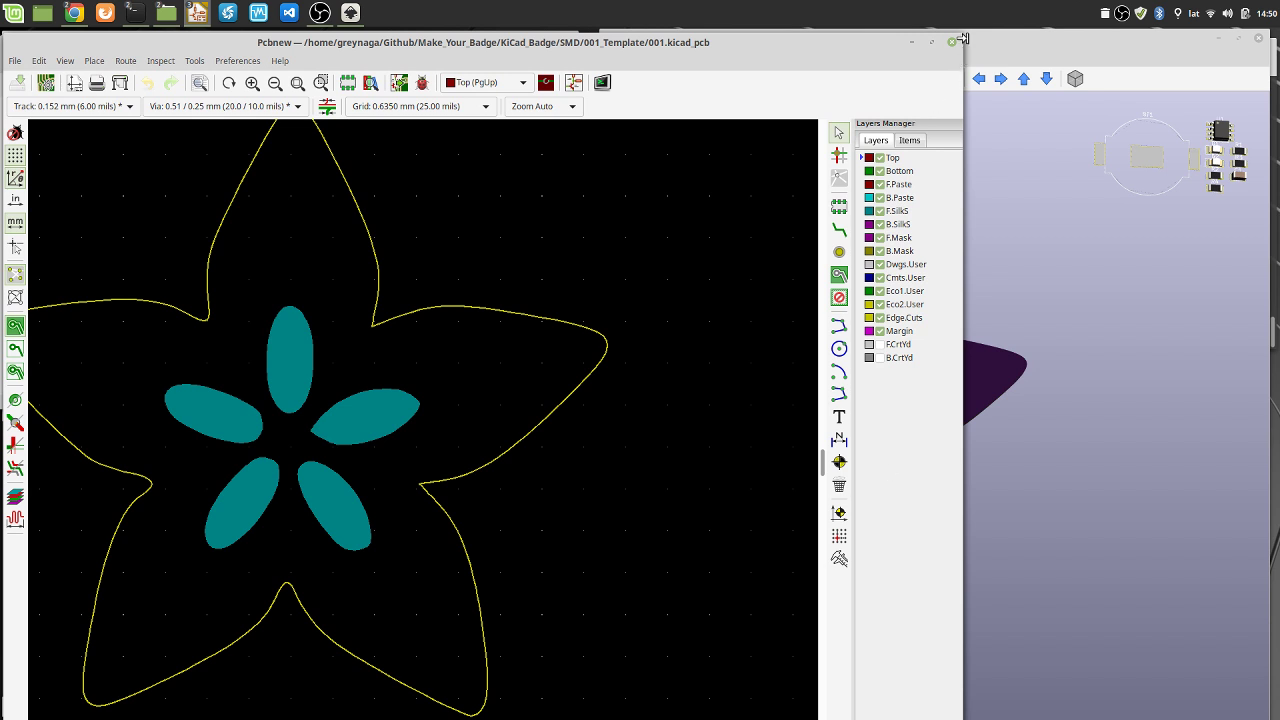
left_click_drag(962, 38, 677, 40)
Flip the battery holder BT1 to the back of the board and move it to the centre of the flower
scroll(392, 316, "down", 4)
scroll(280, 365, "up", 1)
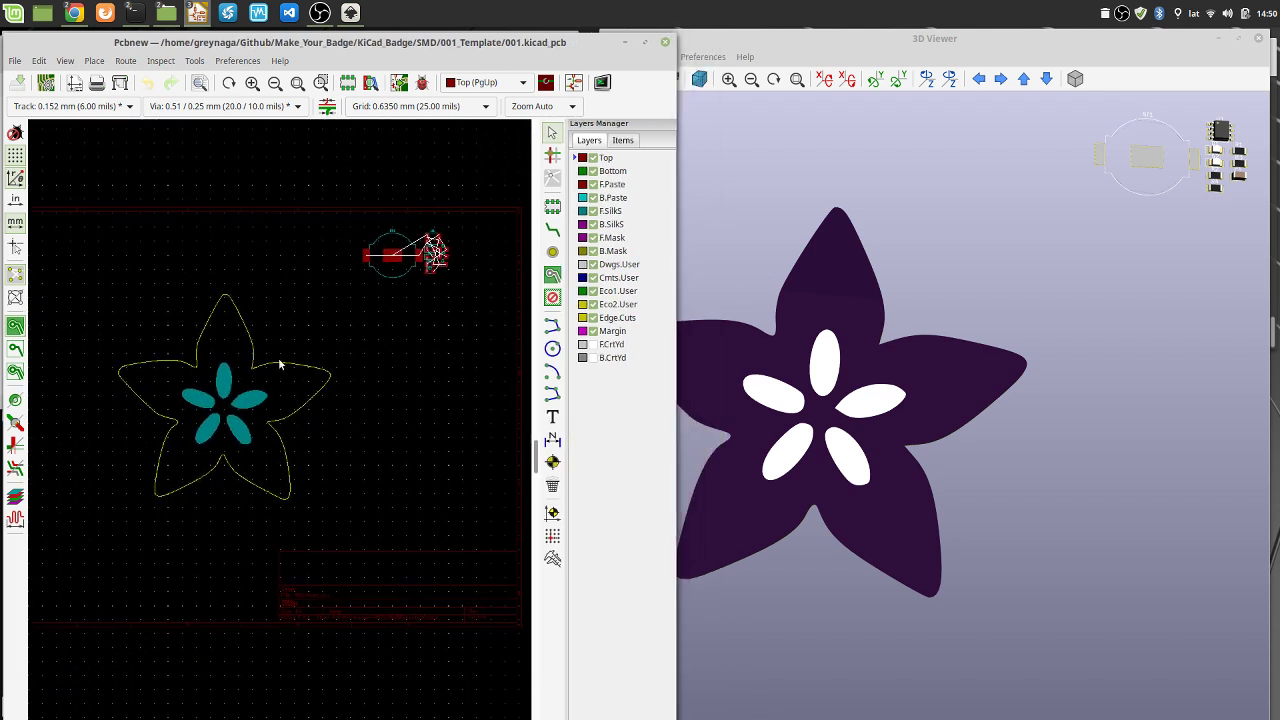
left_click(399, 258)
left_click(379, 244)
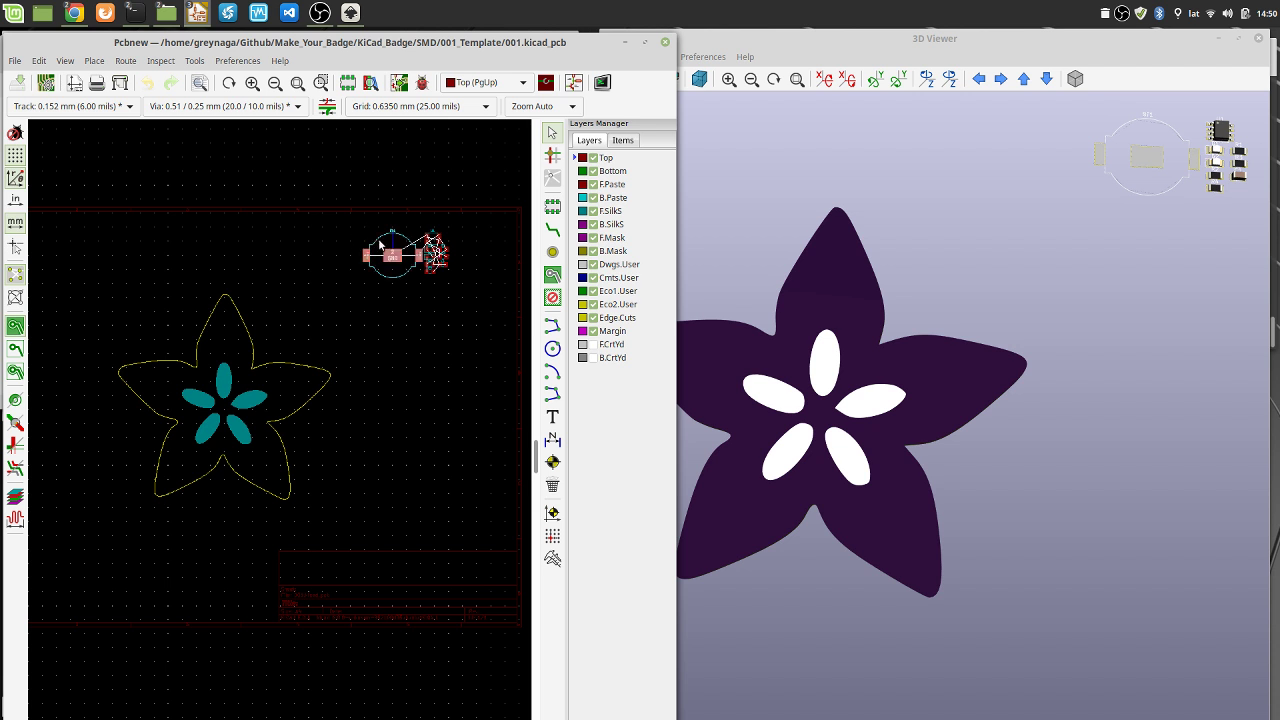
key("f")
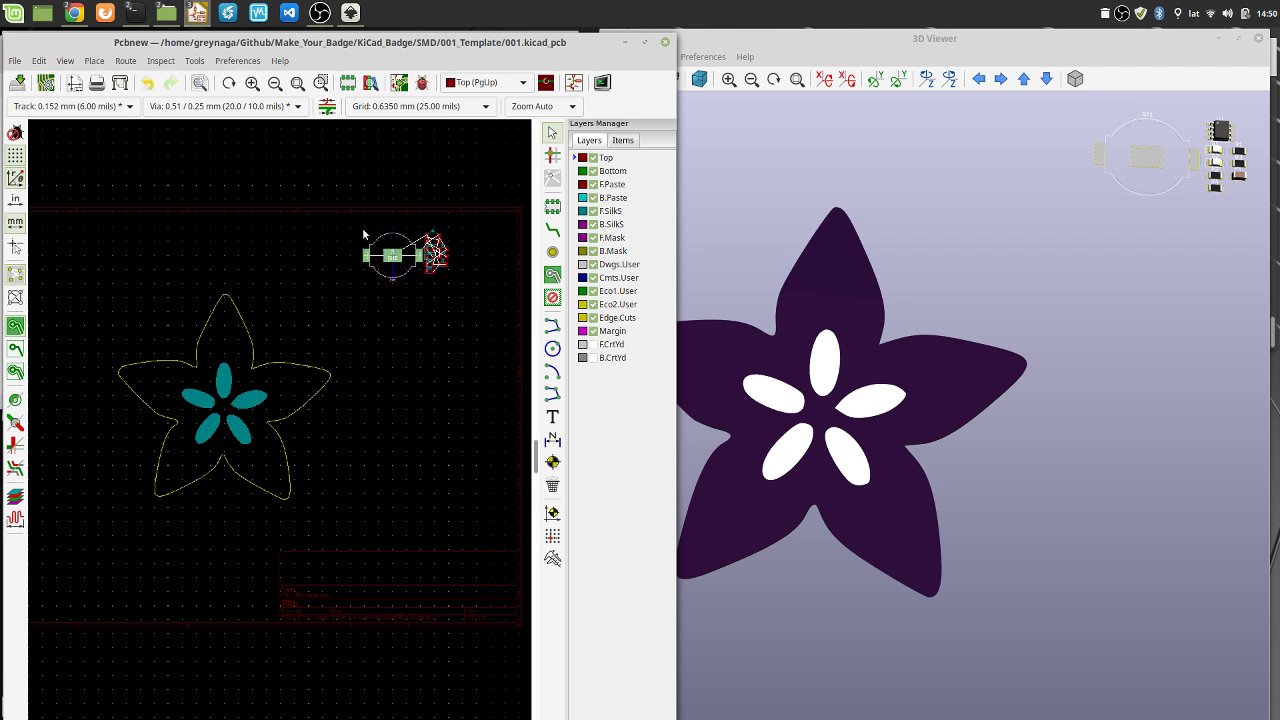
key("m")
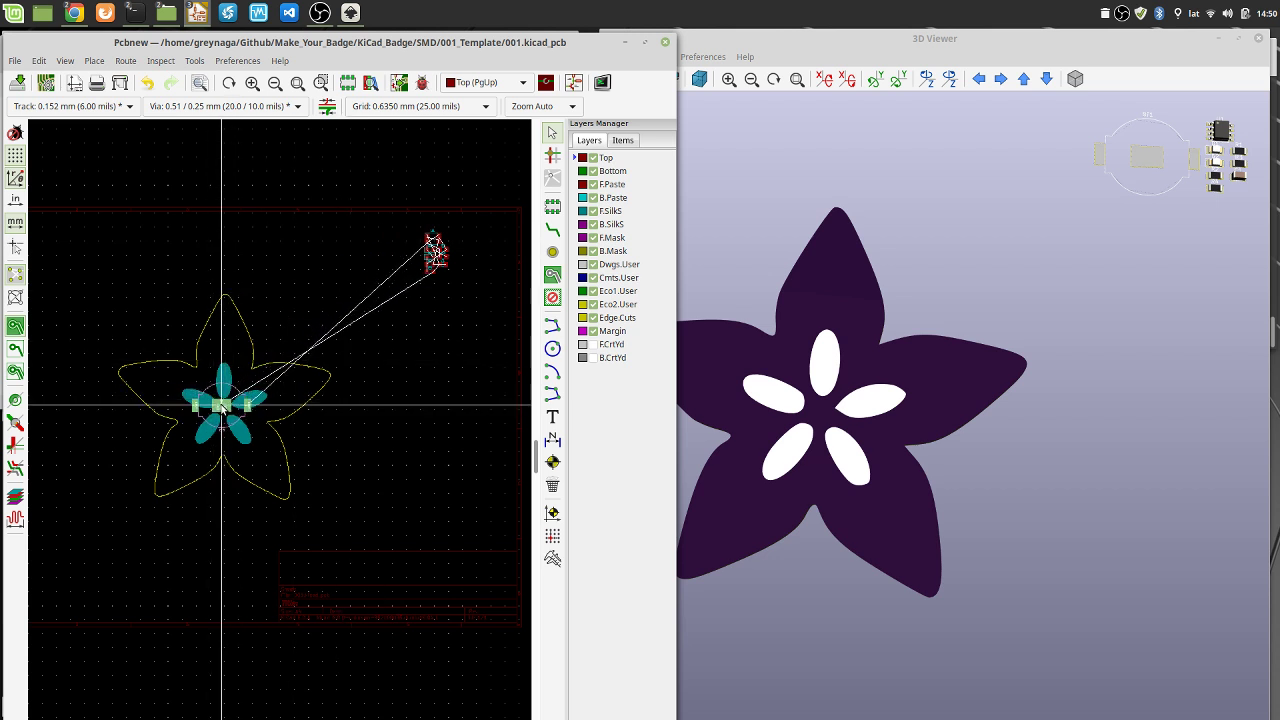
left_click(222, 406)
Select the cluster of remaining SMD components and move it onto the centre of the flower over the battery holder
left_click_drag(393, 220, 455, 287)
key("m")
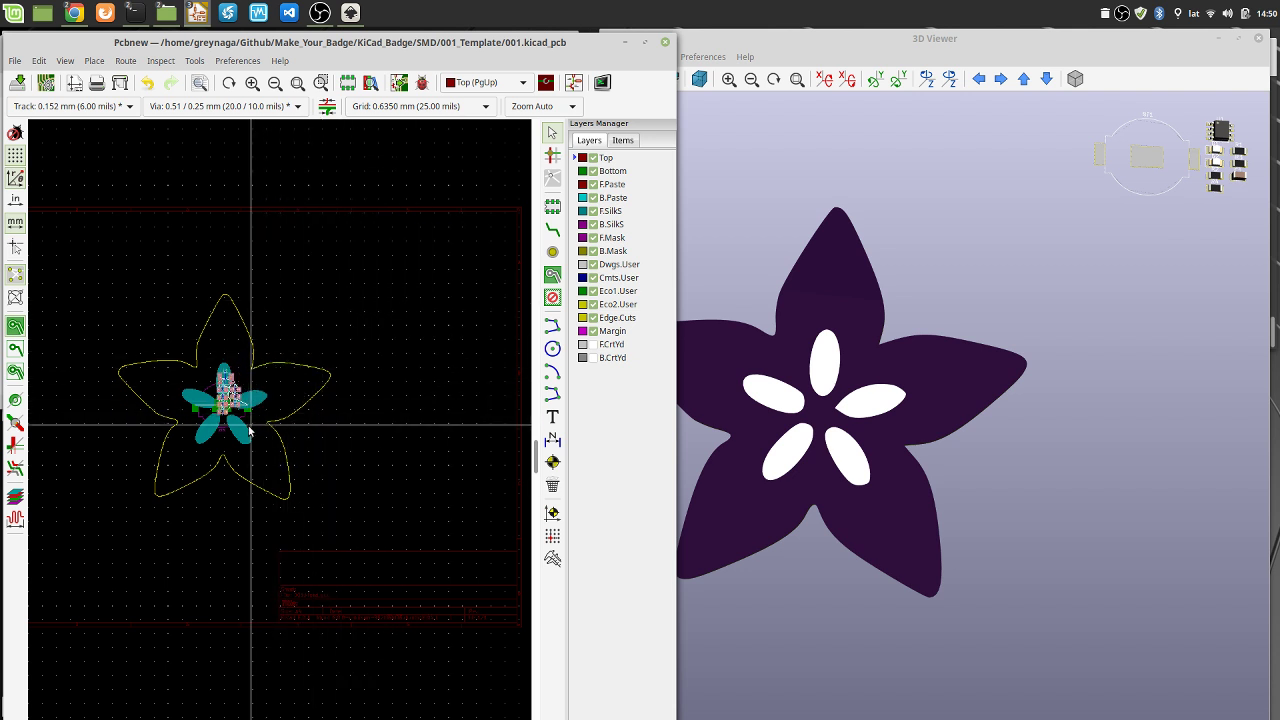
left_click(246, 436)
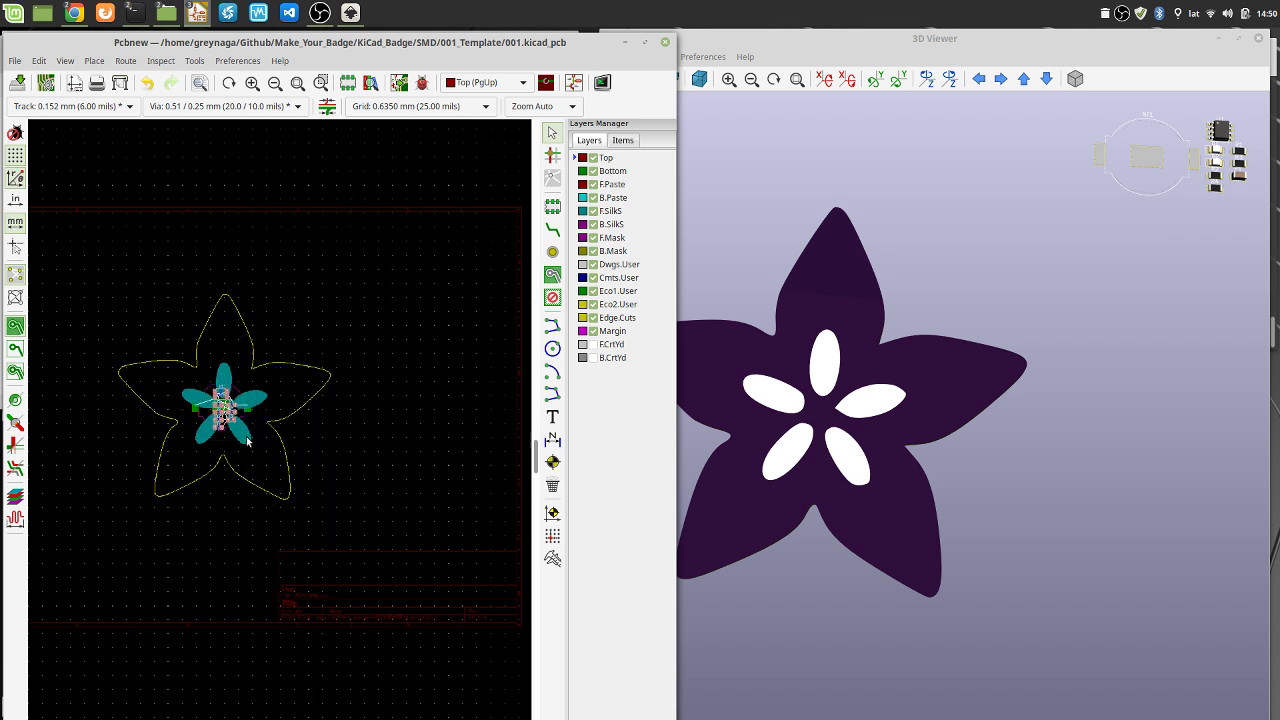
Inspect the front components at the flower's centre in the 3D Viewer, up close and slightly tilted
left_click(928, 82)
scroll(975, 410, "up", 3)
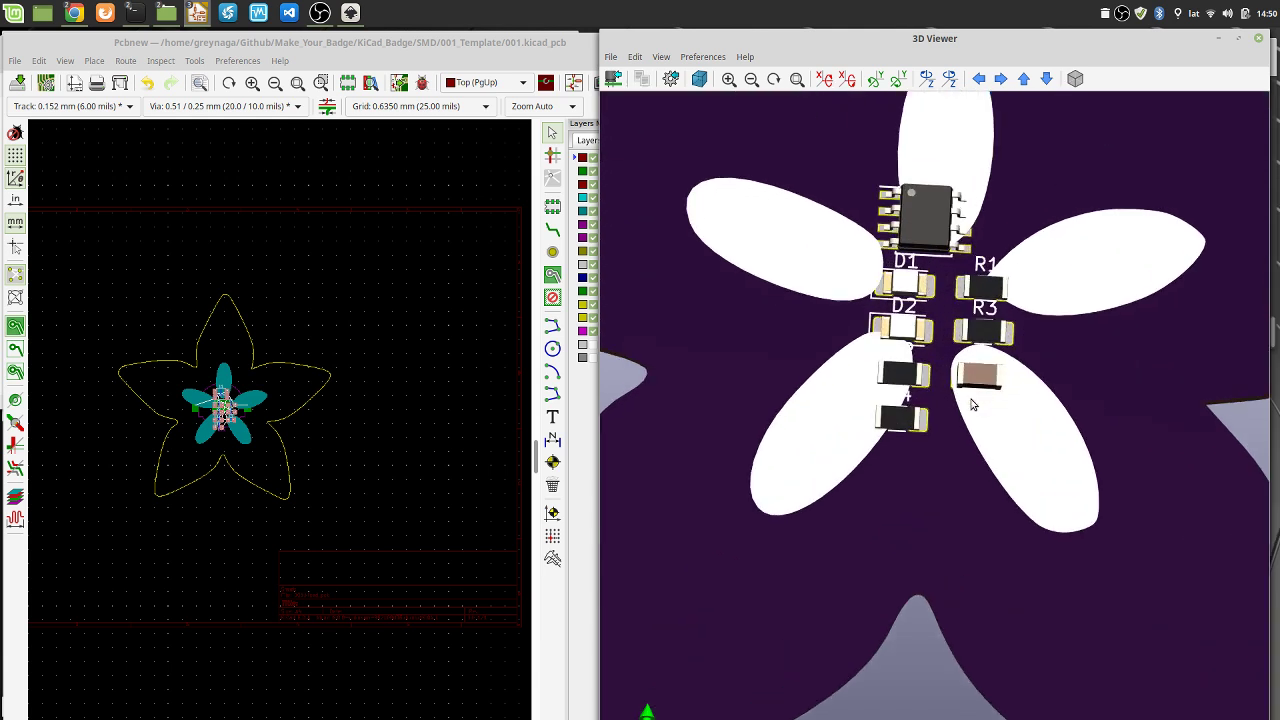
scroll(970, 402, "down", 2)
middle_click_drag(970, 402, 958, 462)
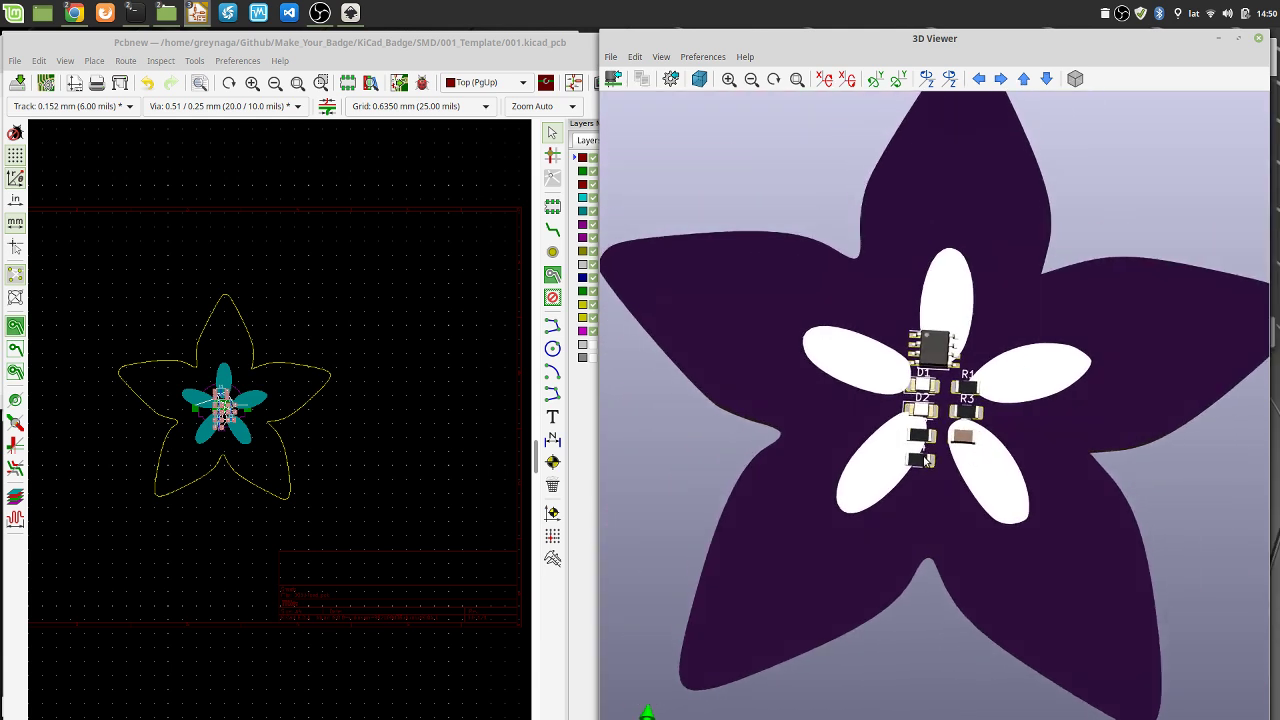
left_click_drag(958, 462, 930, 420)
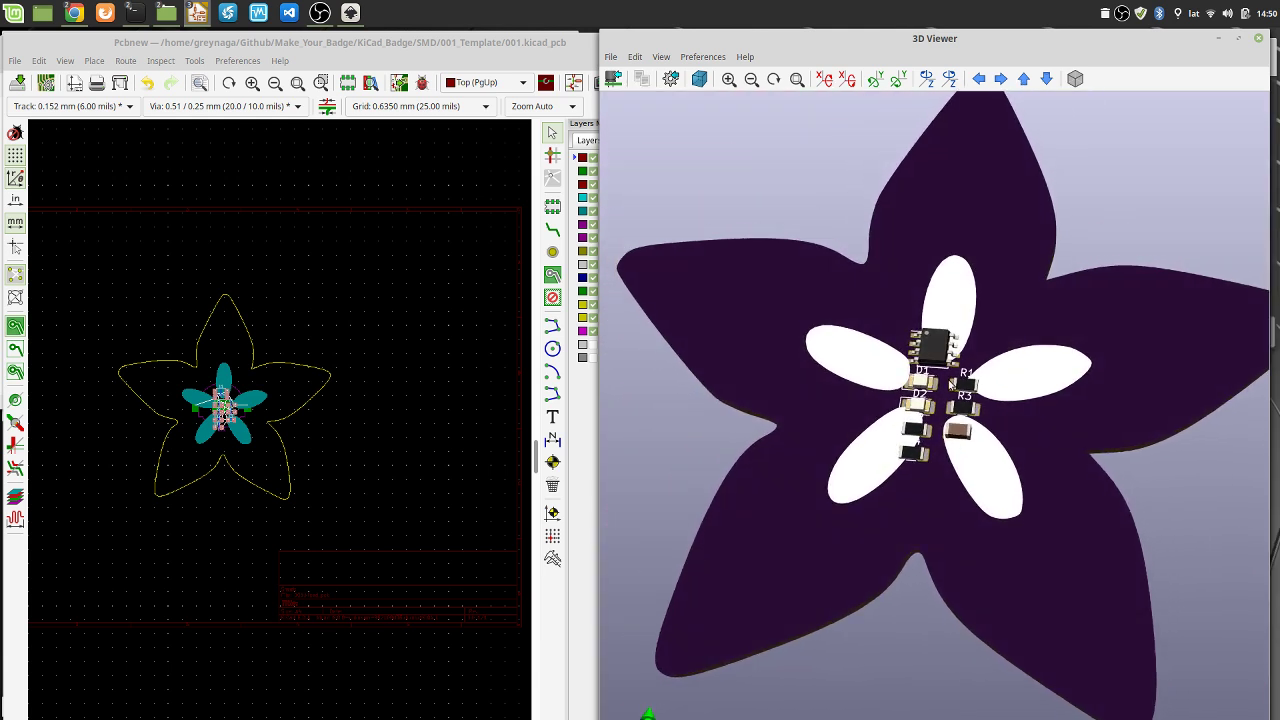
scroll(928, 372, "up", 2)
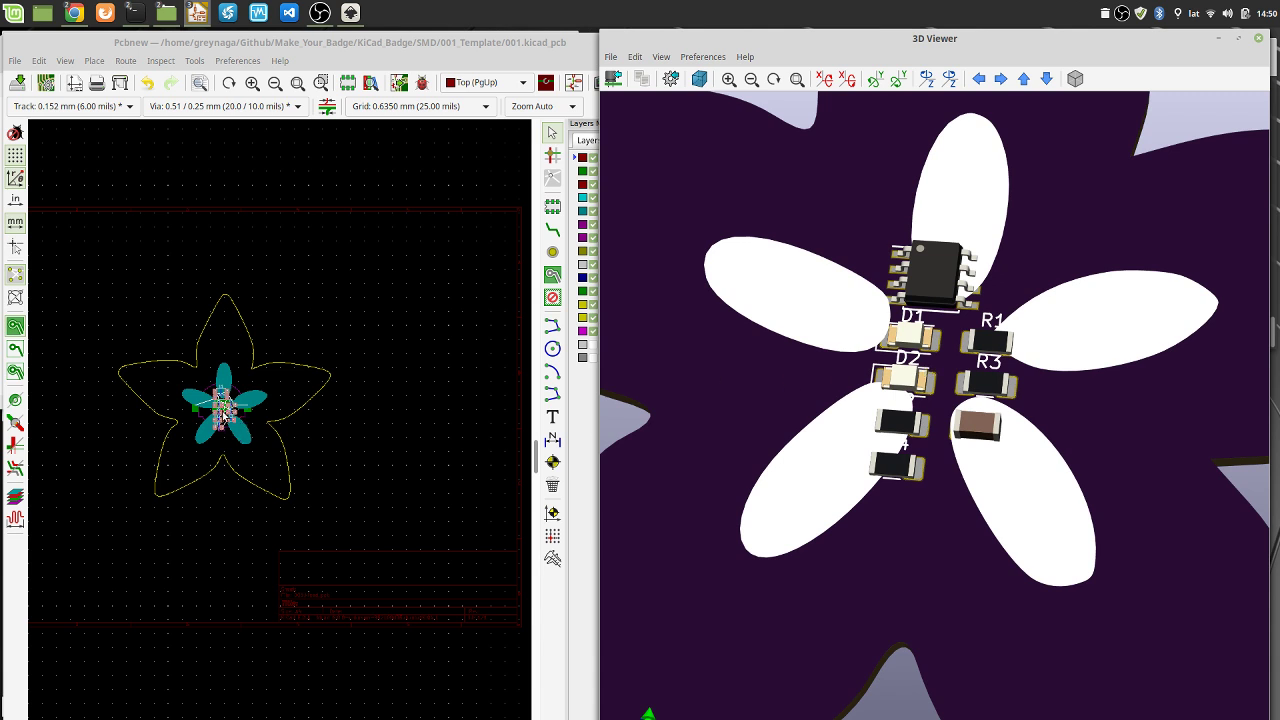
Check the battery holder's overlap with the components in Pcbnew, and examine the flower's back and front in the 3D Viewer
scroll(224, 415, "up", 6)
middle_click_drag(274, 440, 342, 478)
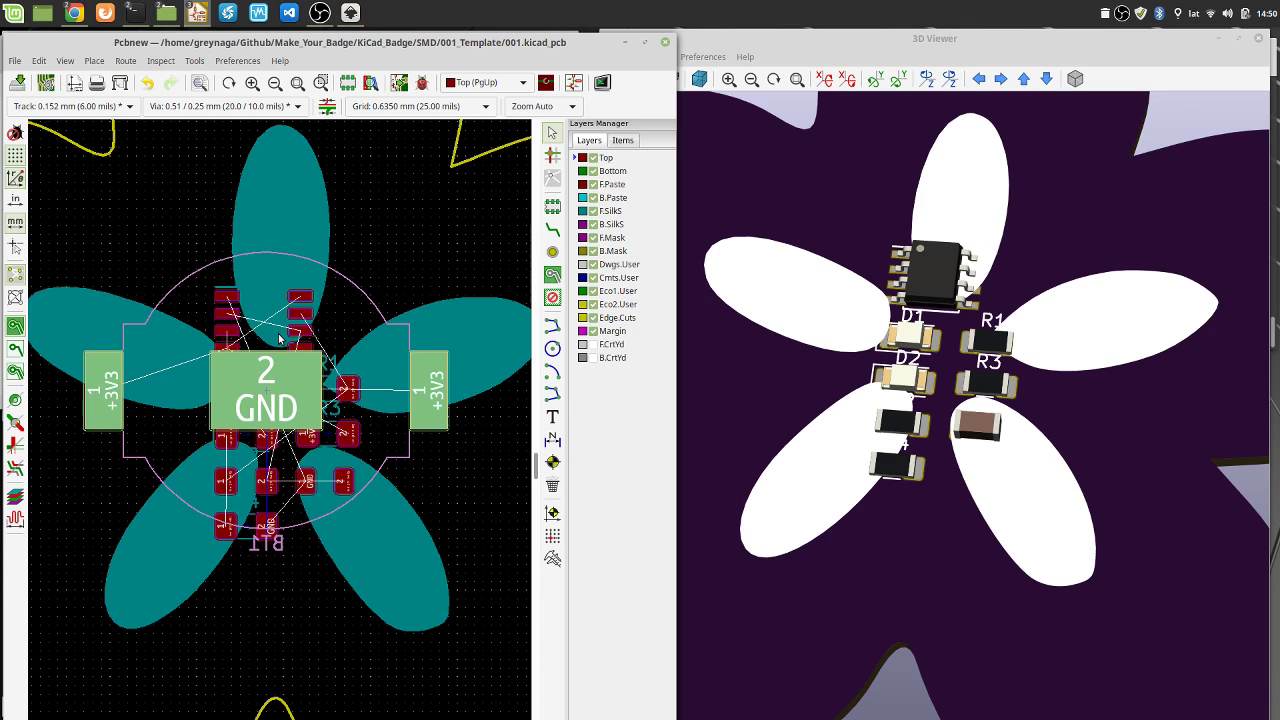
scroll(800, 376, "down", 6)
left_click_drag(880, 365, 853, 326)
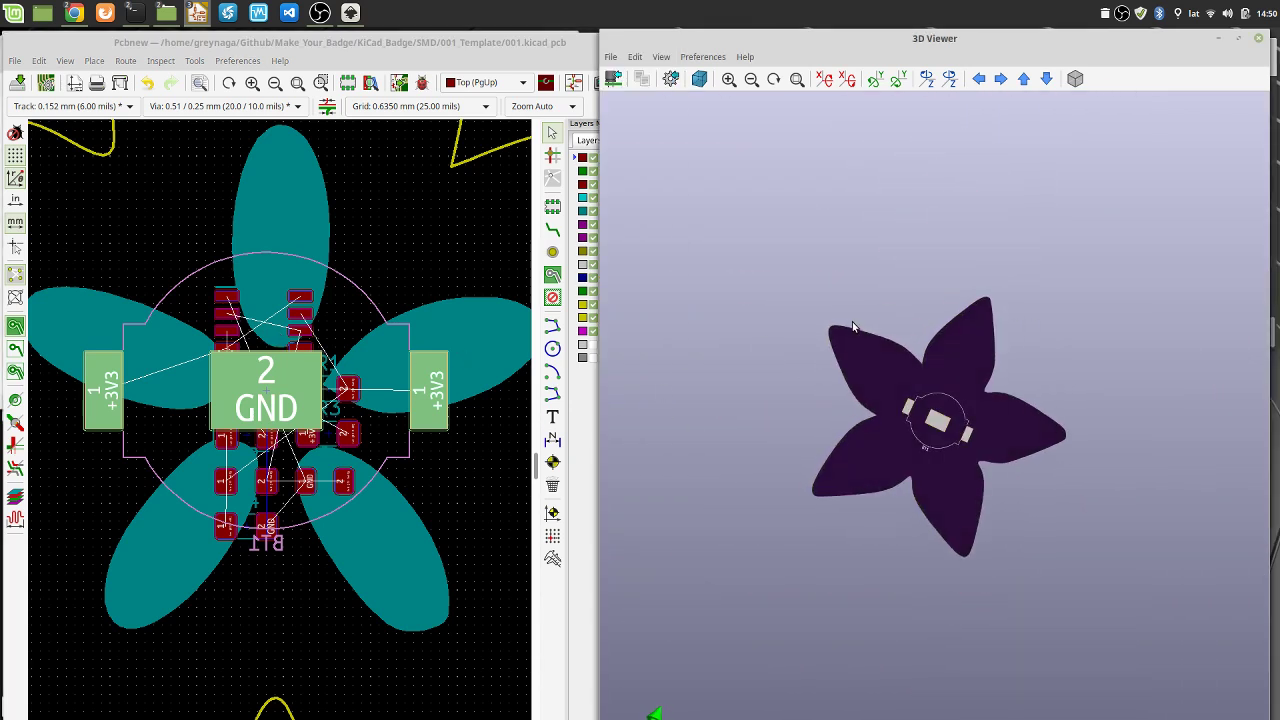
scroll(993, 297, "up", 3)
left_click_drag(993, 297, 986, 548)
scroll(897, 350, "up", 2)
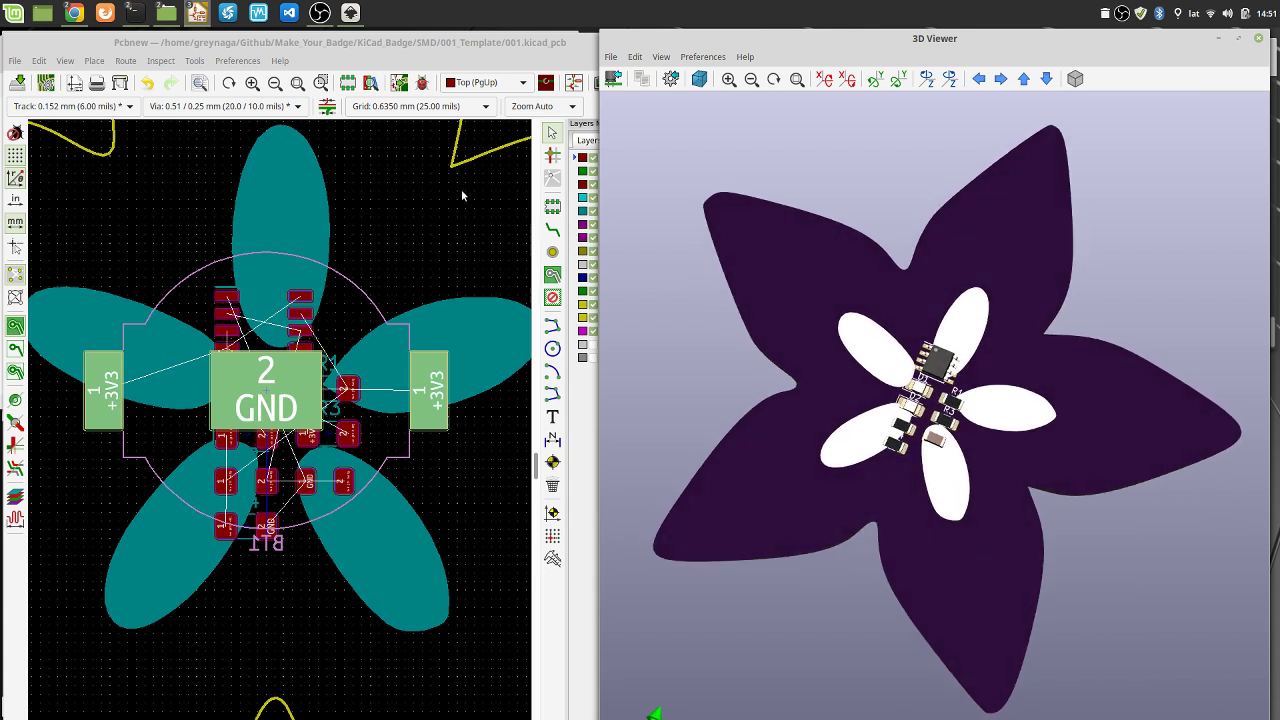
Switch to the YouTube Live Dashboard in Chrome and read through the recent live chat messages
mouse_move(74, 12)
left_click(80, 50)
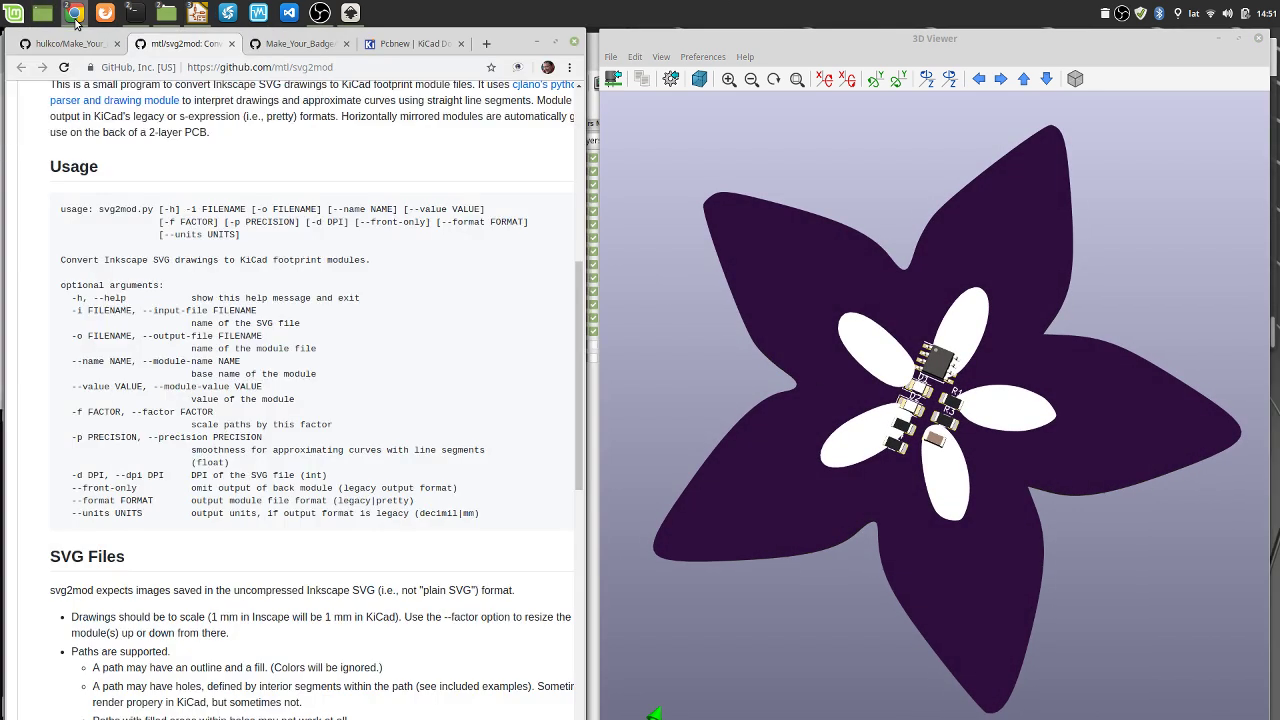
left_click(76, 20)
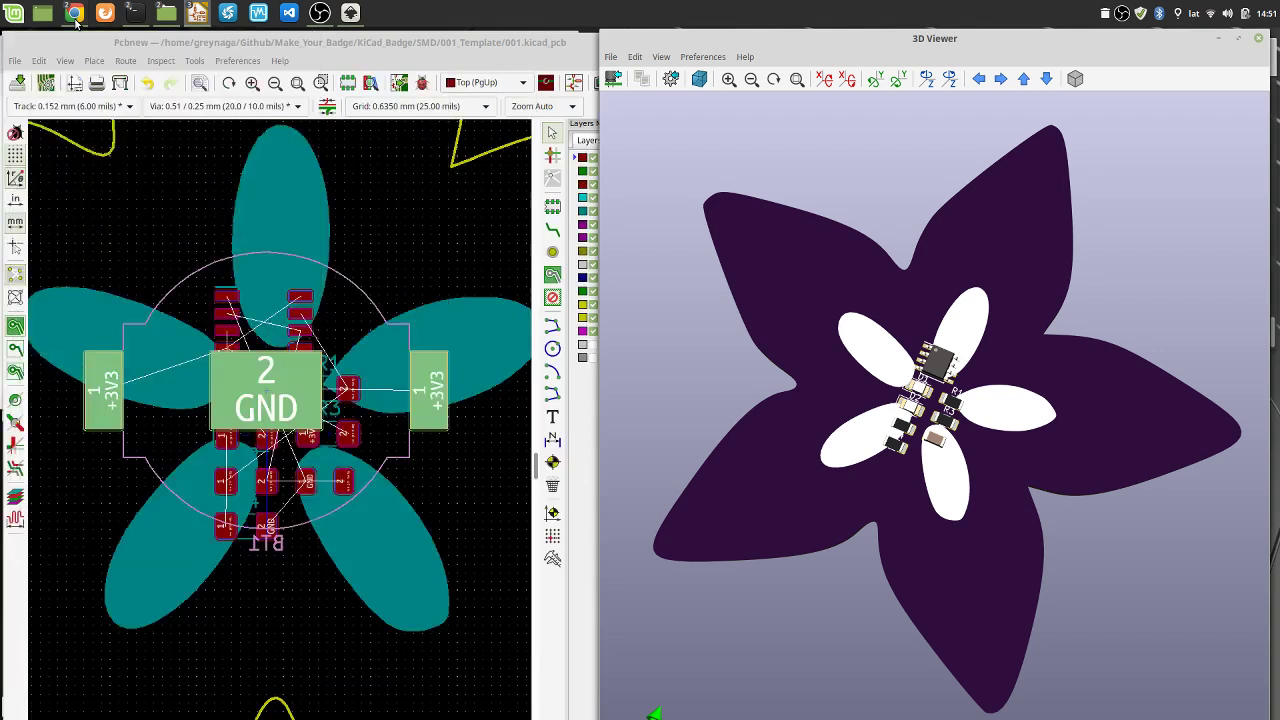
left_click(76, 20)
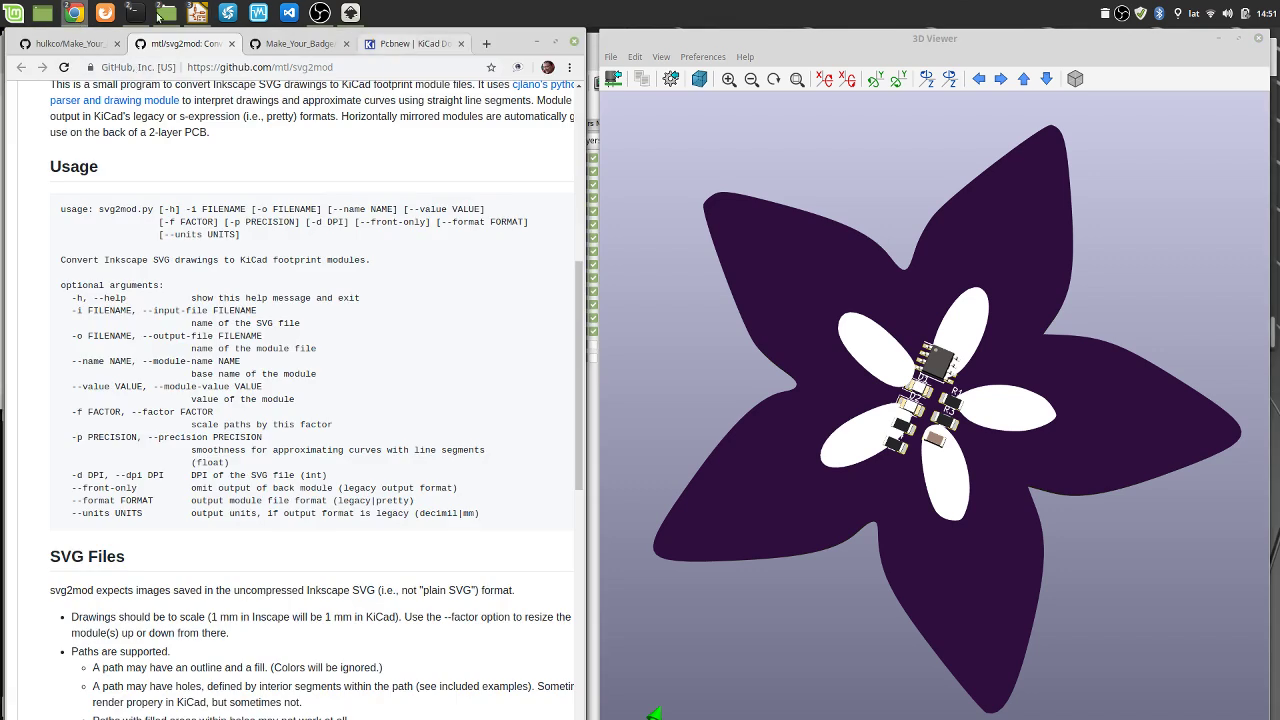
mouse_move(74, 12)
left_click(230, 92)
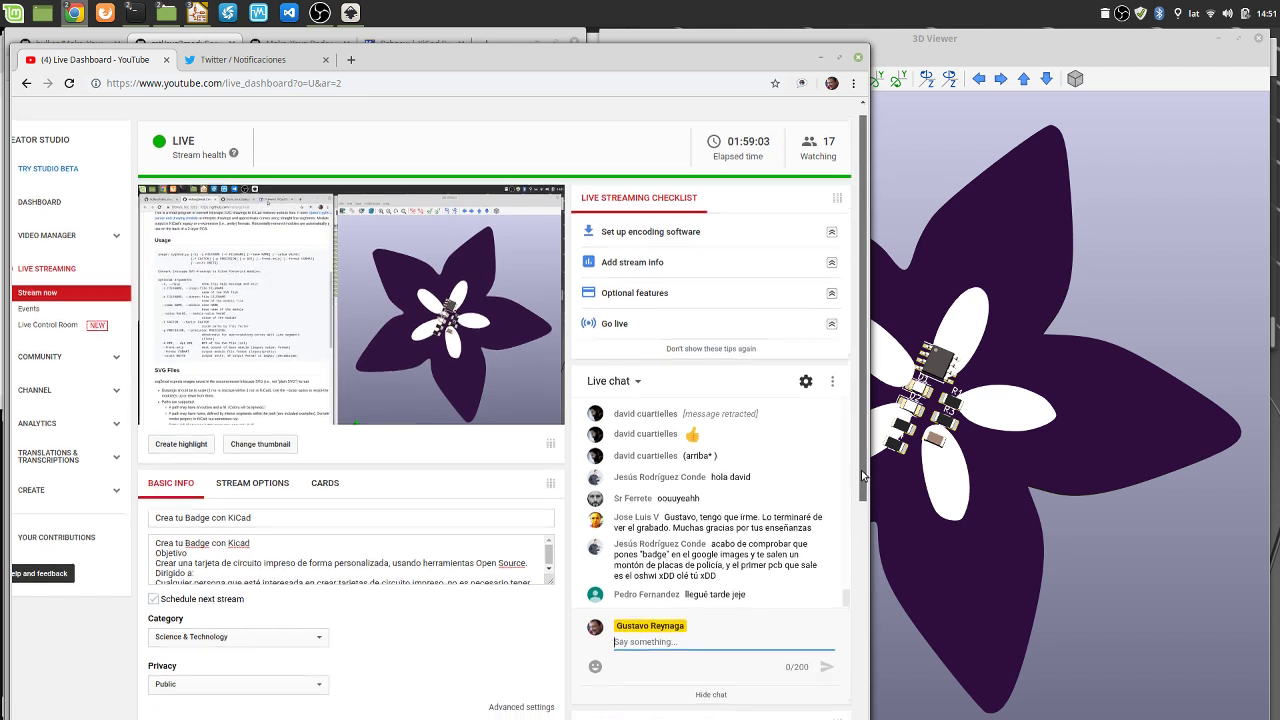
scroll(687, 490, "up", 3)
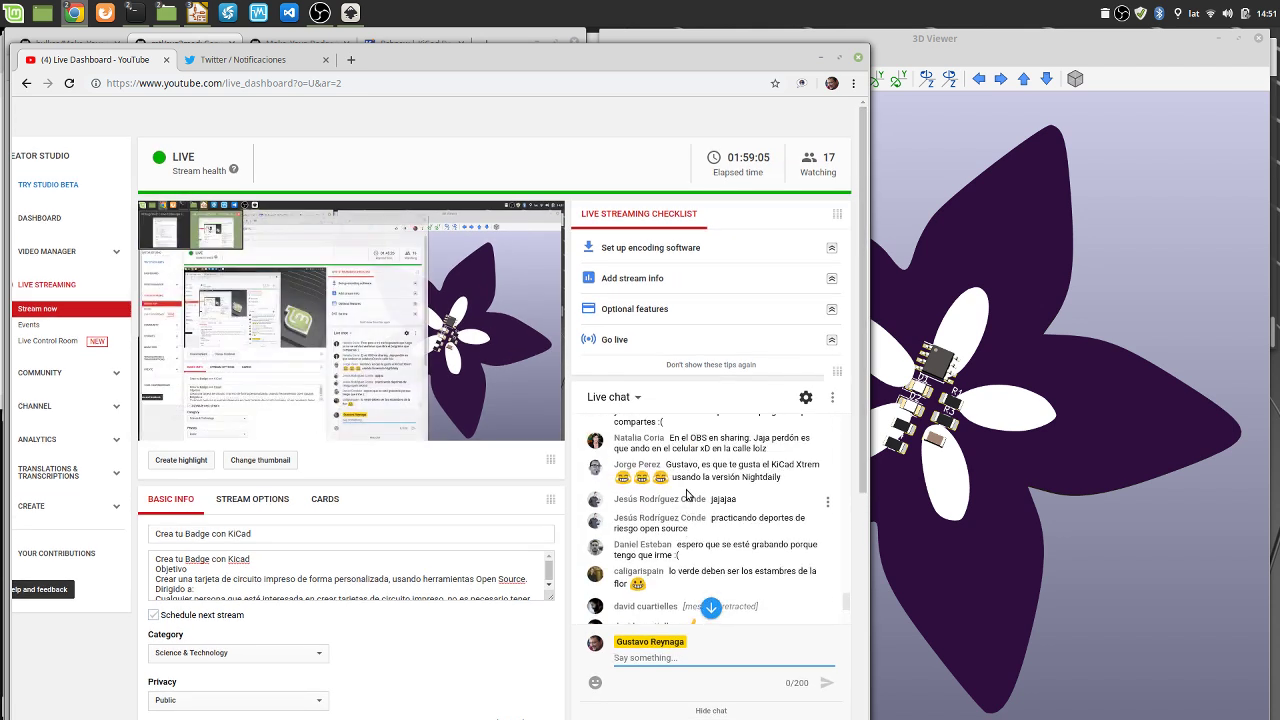
scroll(730, 495, "down", 2)
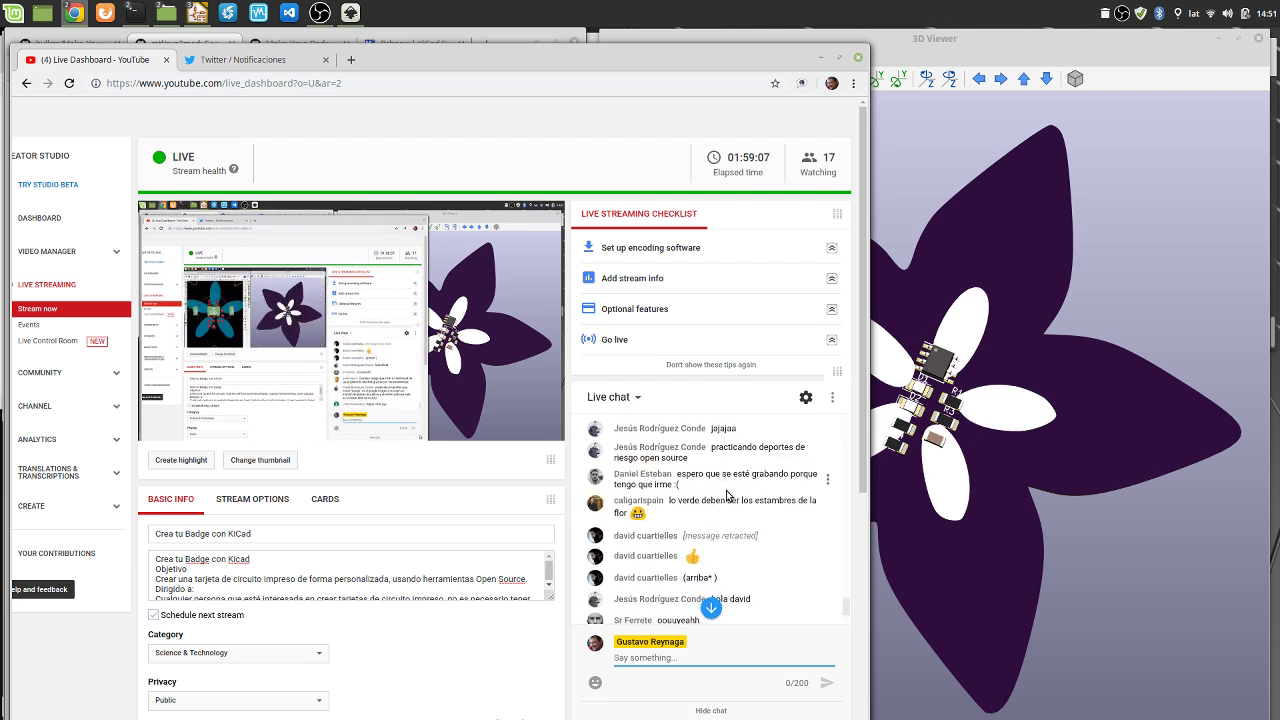
scroll(726, 497, "down", 2)
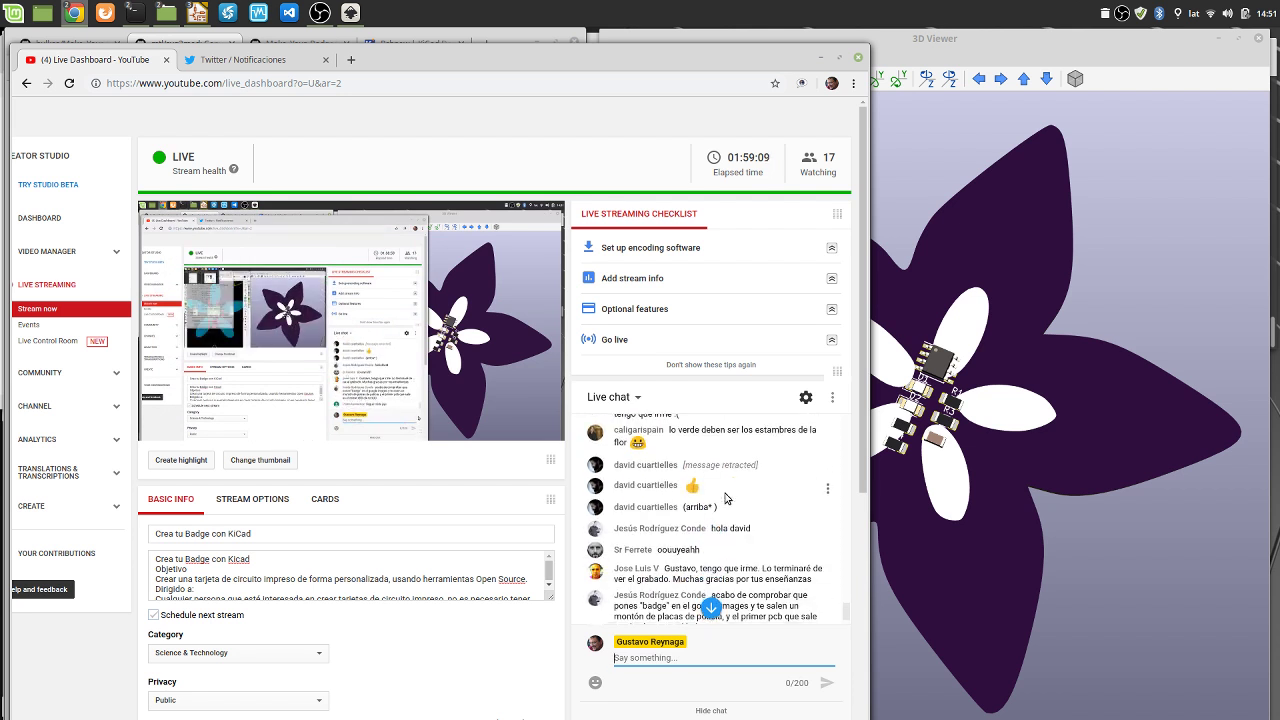
scroll(726, 494, "down", 1)
scroll(726, 494, "down", 1)
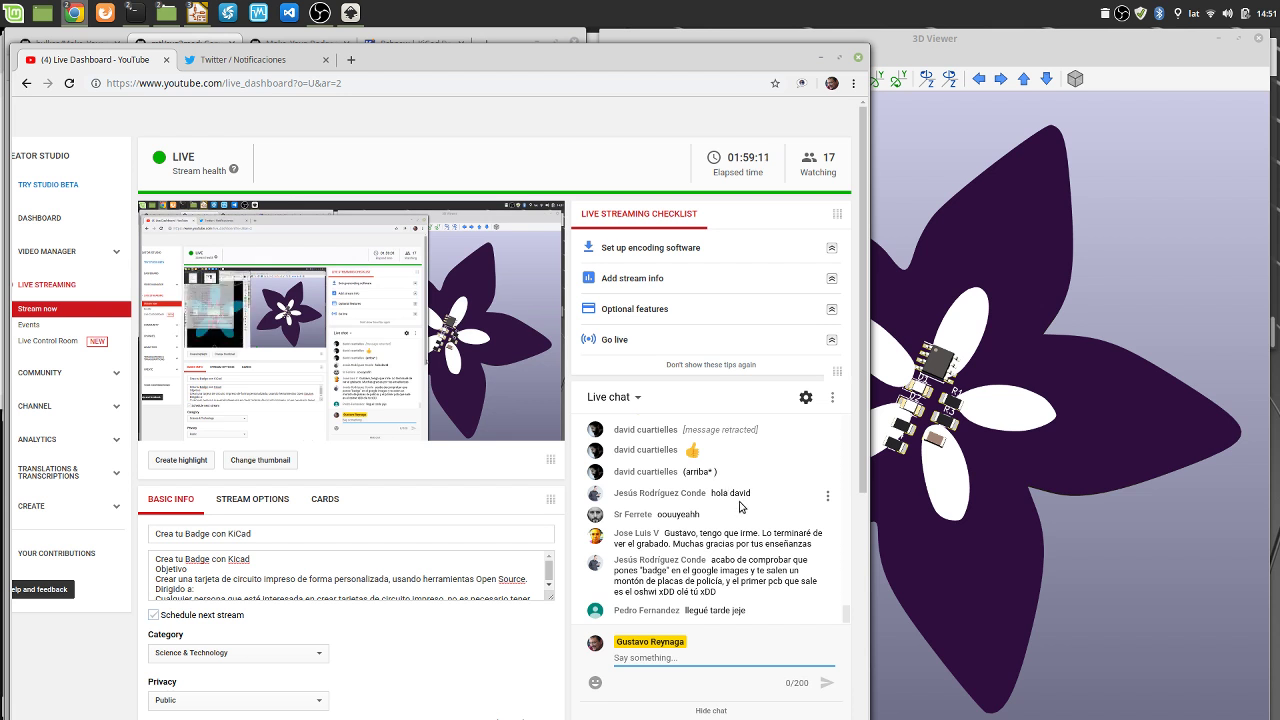